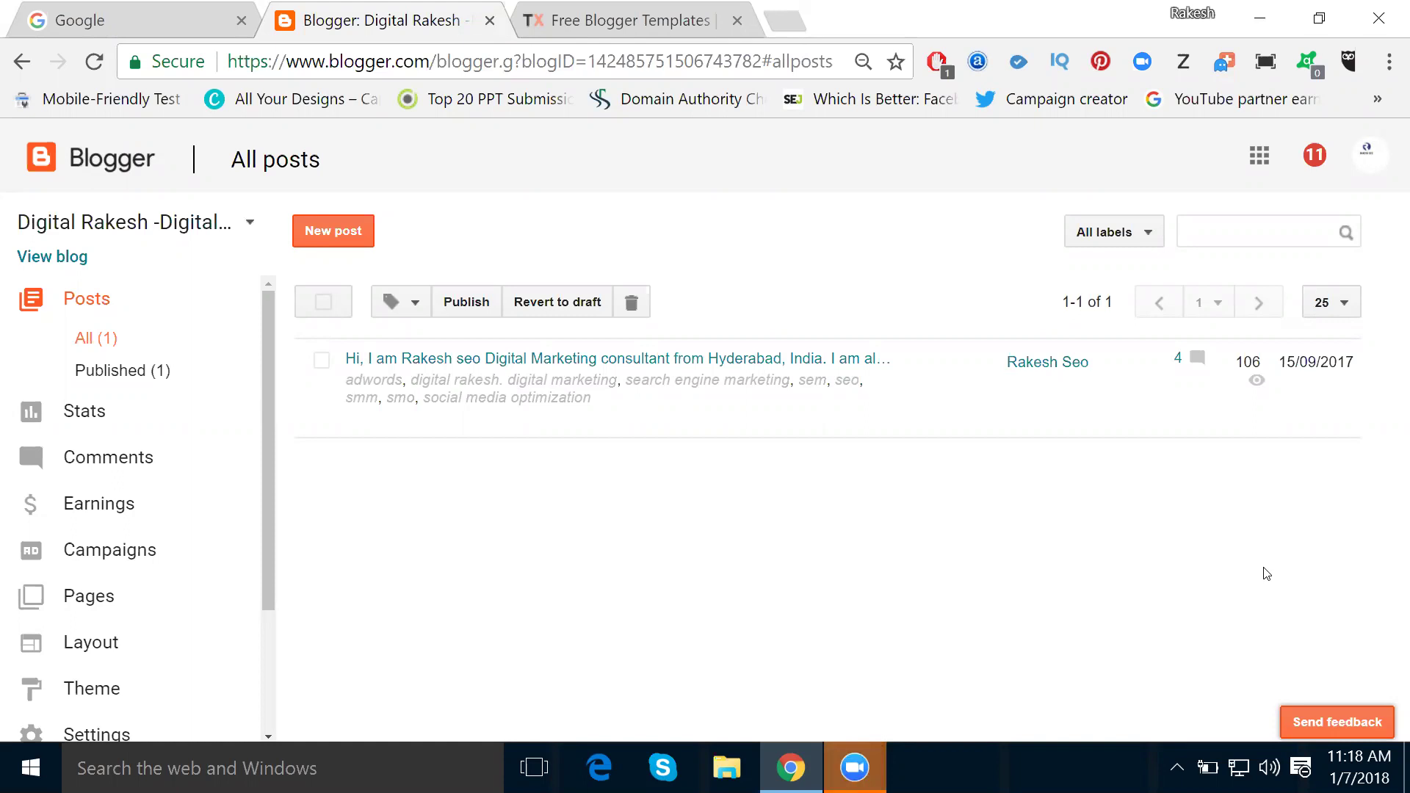
Start a new blog and enter the title "Digital Marketing Services in Somajiguda"
{"action": "mouse_move", "coordinate": [330, 369]}
{"action": "left_click", "coordinate": [249, 226]}
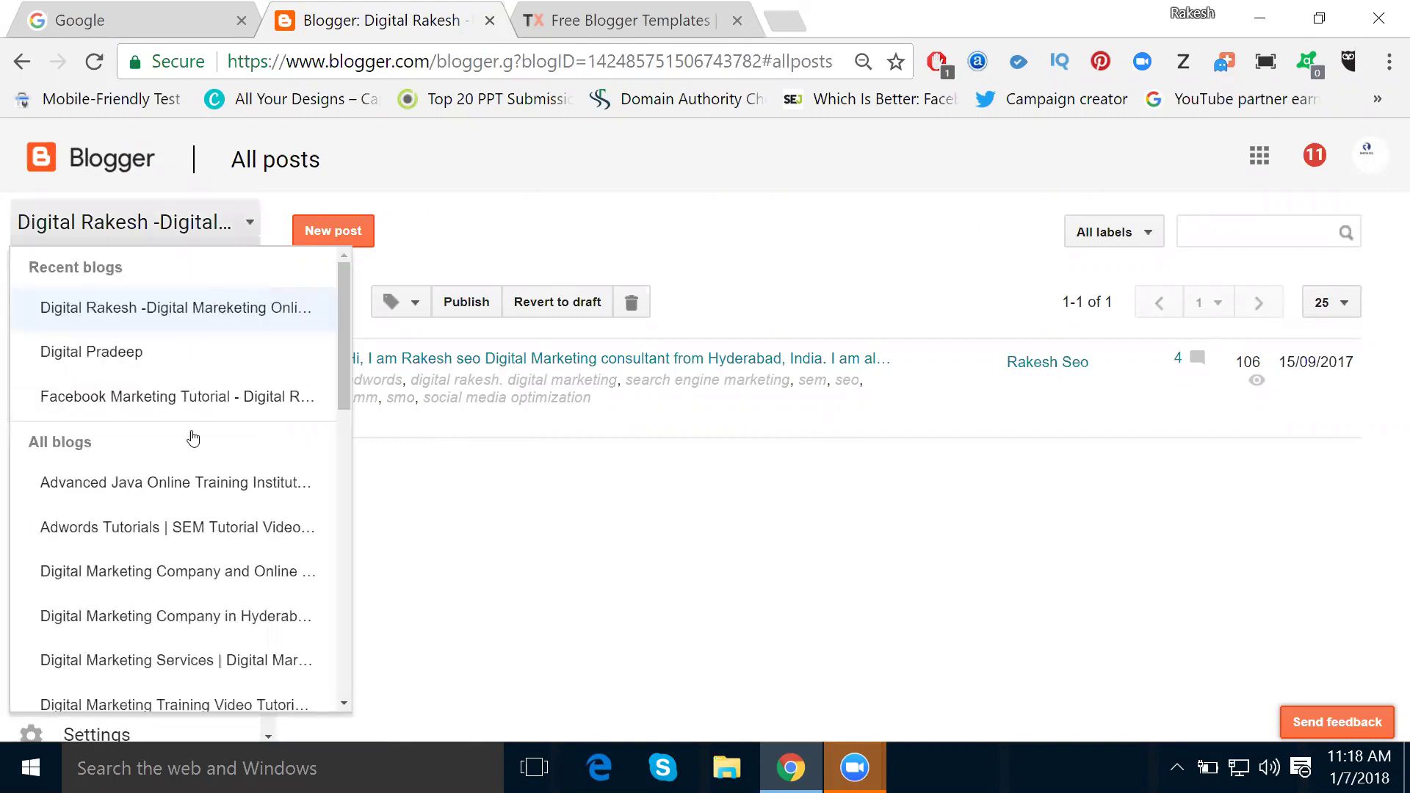
{"action": "scroll", "coordinate": [192, 441], "scroll_direction": "down", "scroll_amount": 5}
{"action": "scroll", "coordinate": [192, 445], "scroll_direction": "down", "scroll_amount": 1}
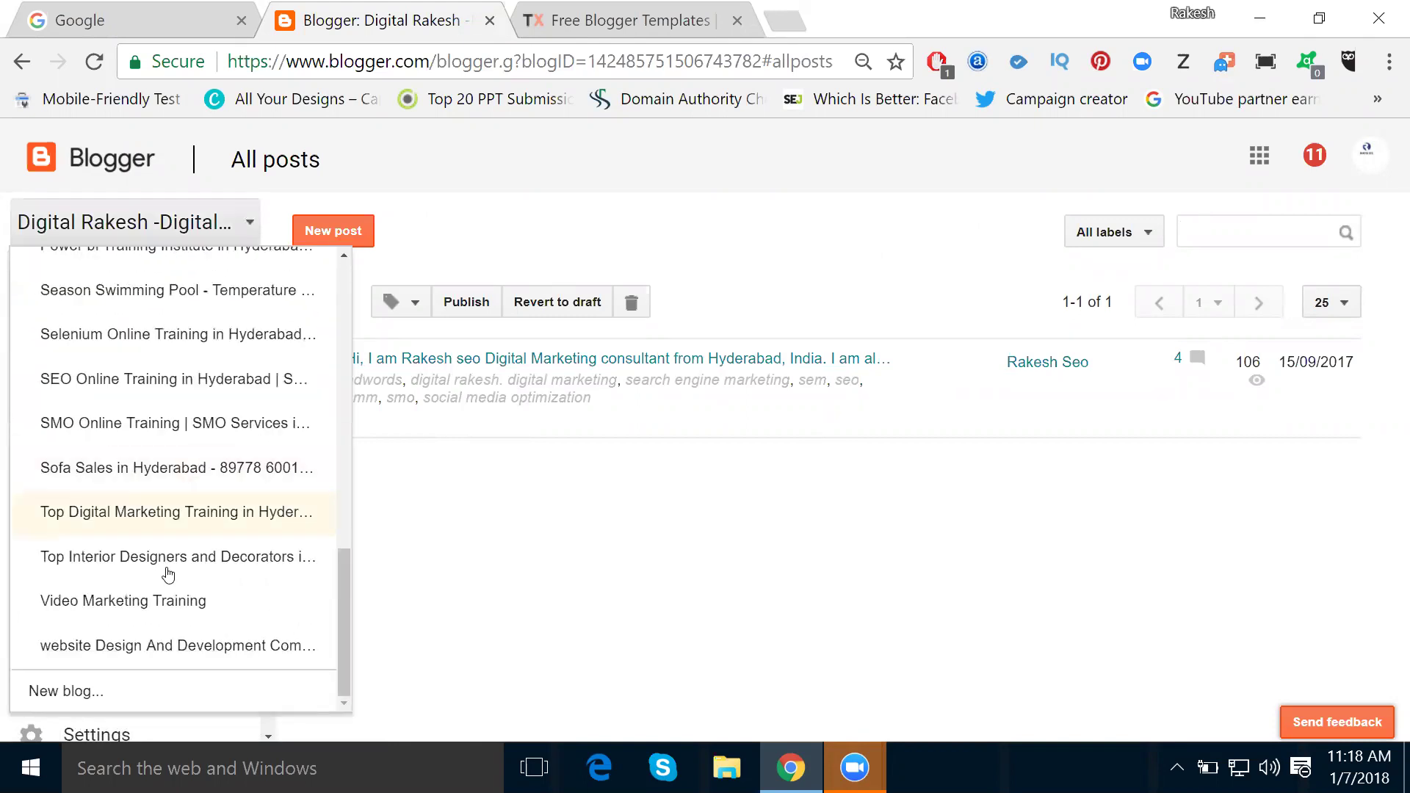
{"action": "left_click", "coordinate": [110, 691]}
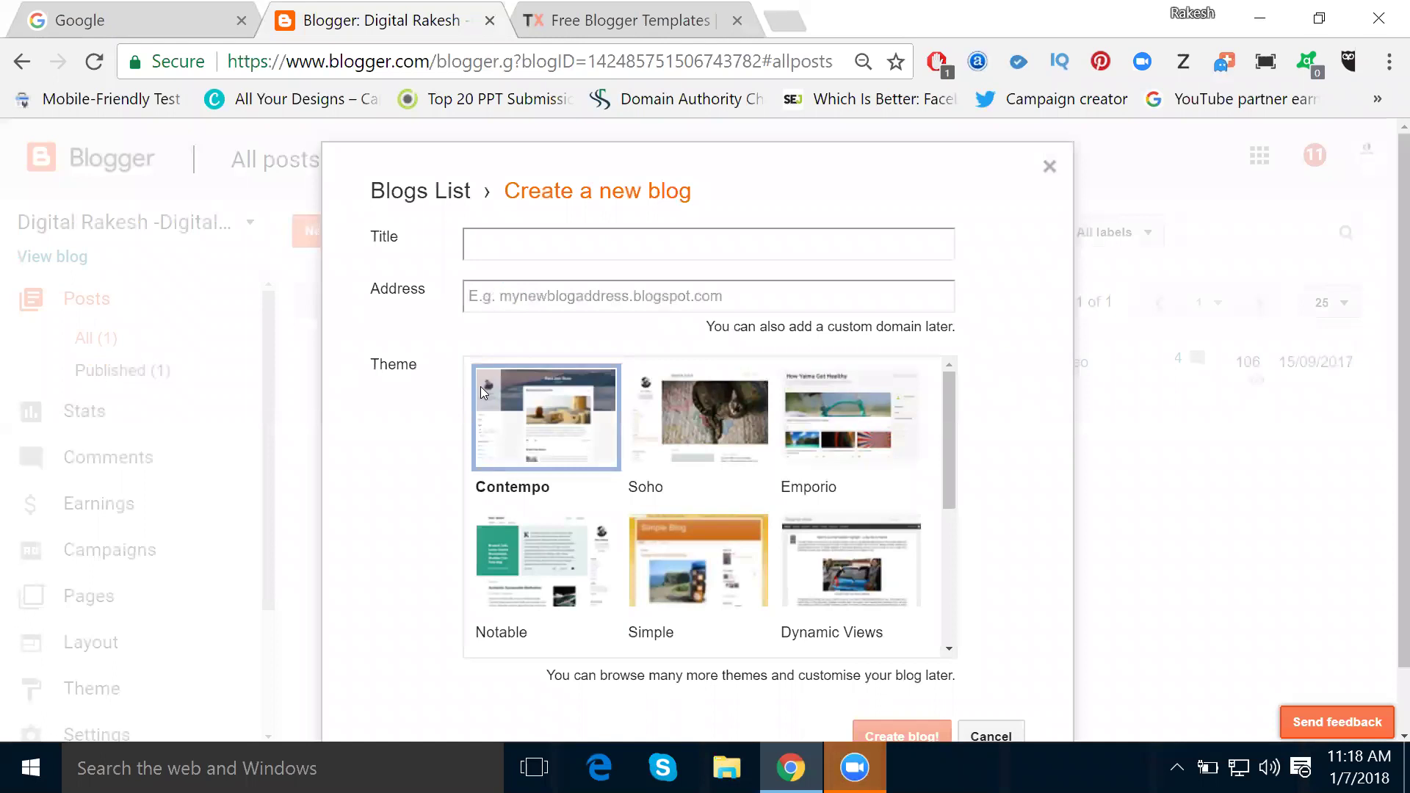
{"action": "left_click", "coordinate": [517, 245]}
{"action": "type", "text": "Digital Marketing Services"}
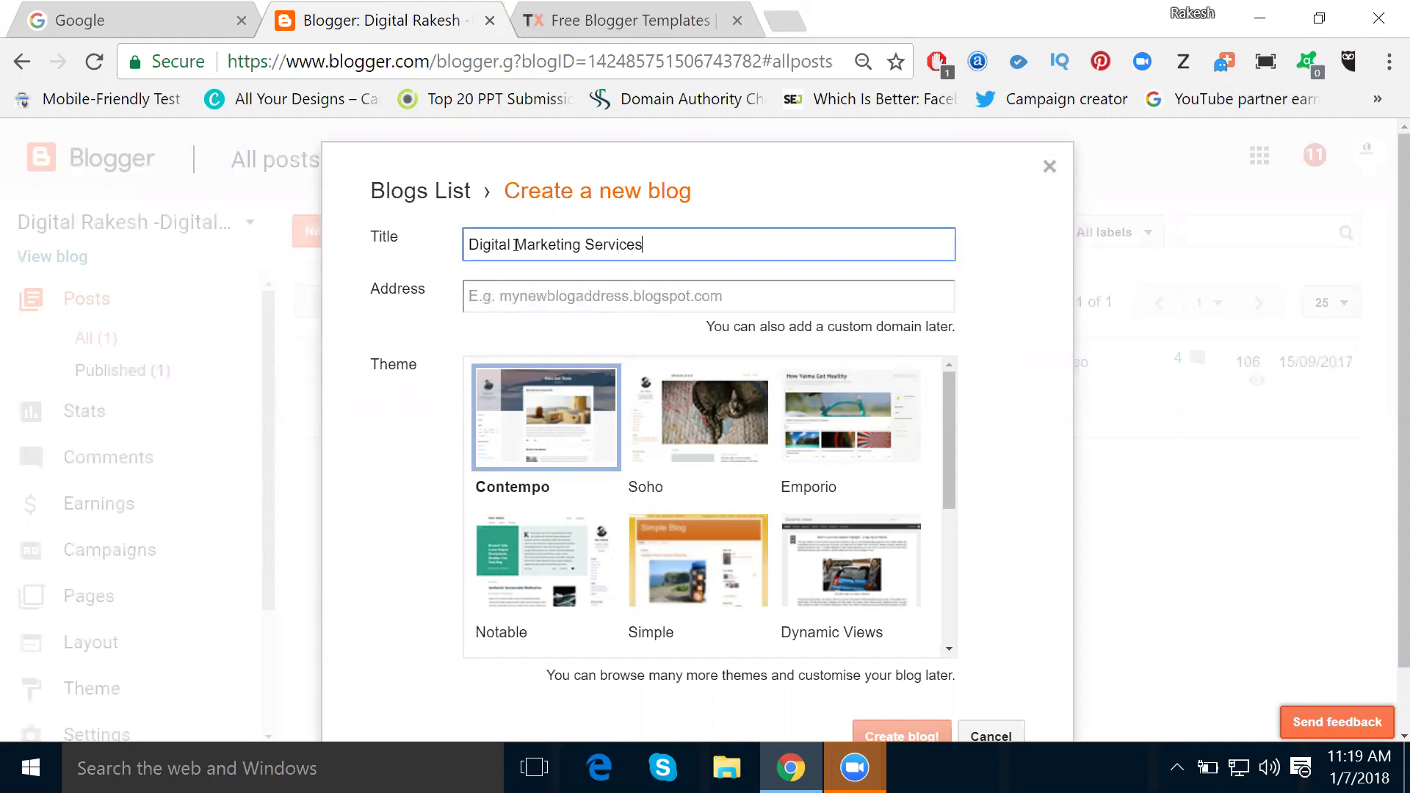
{"action": "type", "text": "in Somajiguda"}
Set the new blog's address to dmservicessomajiguda.blogspot.com
{"action": "left_click", "coordinate": [503, 309]}
{"action": "type", "text": "d"}
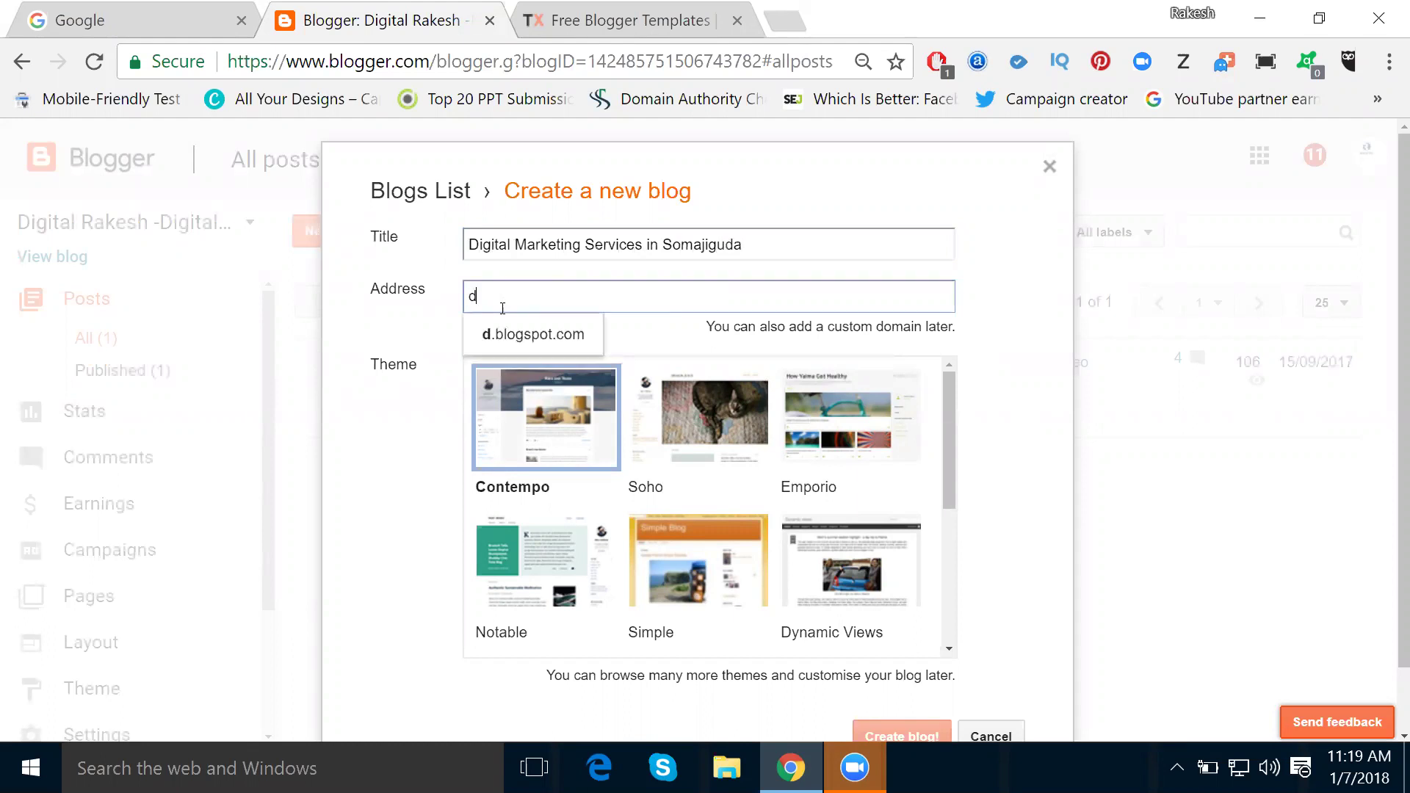
{"action": "type", "text": "mservices"}
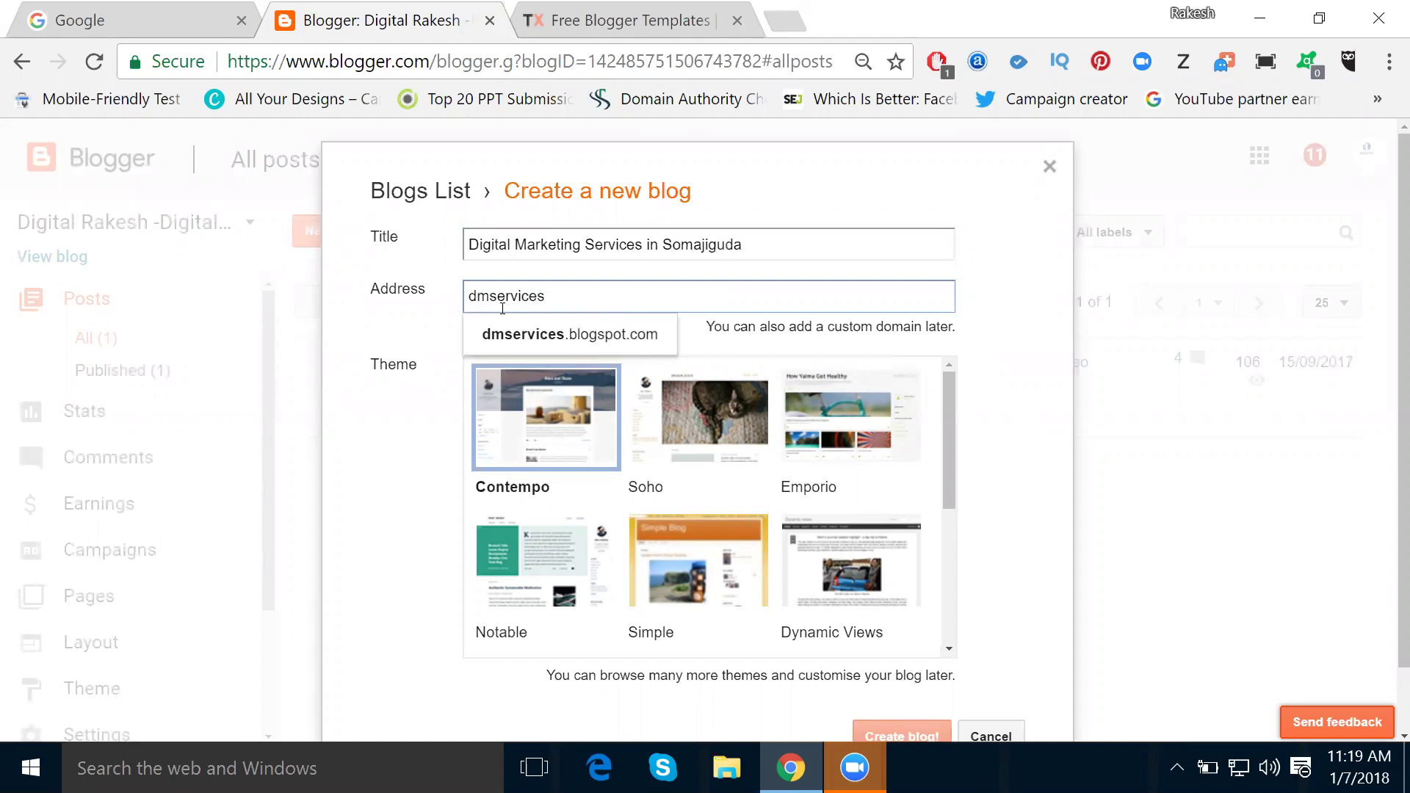
{"action": "type", "text": "somajiguda"}
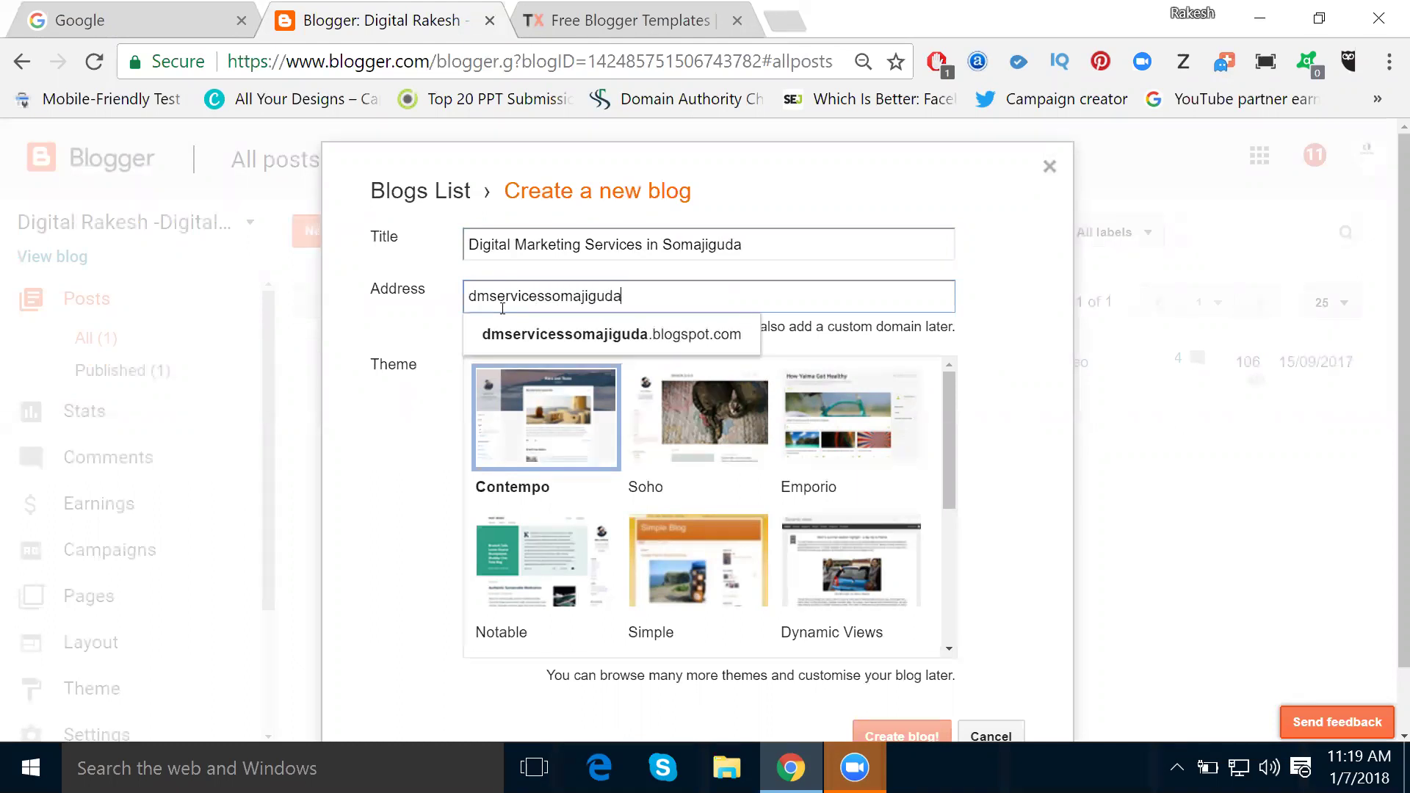
{"action": "left_click", "coordinate": [533, 335]}
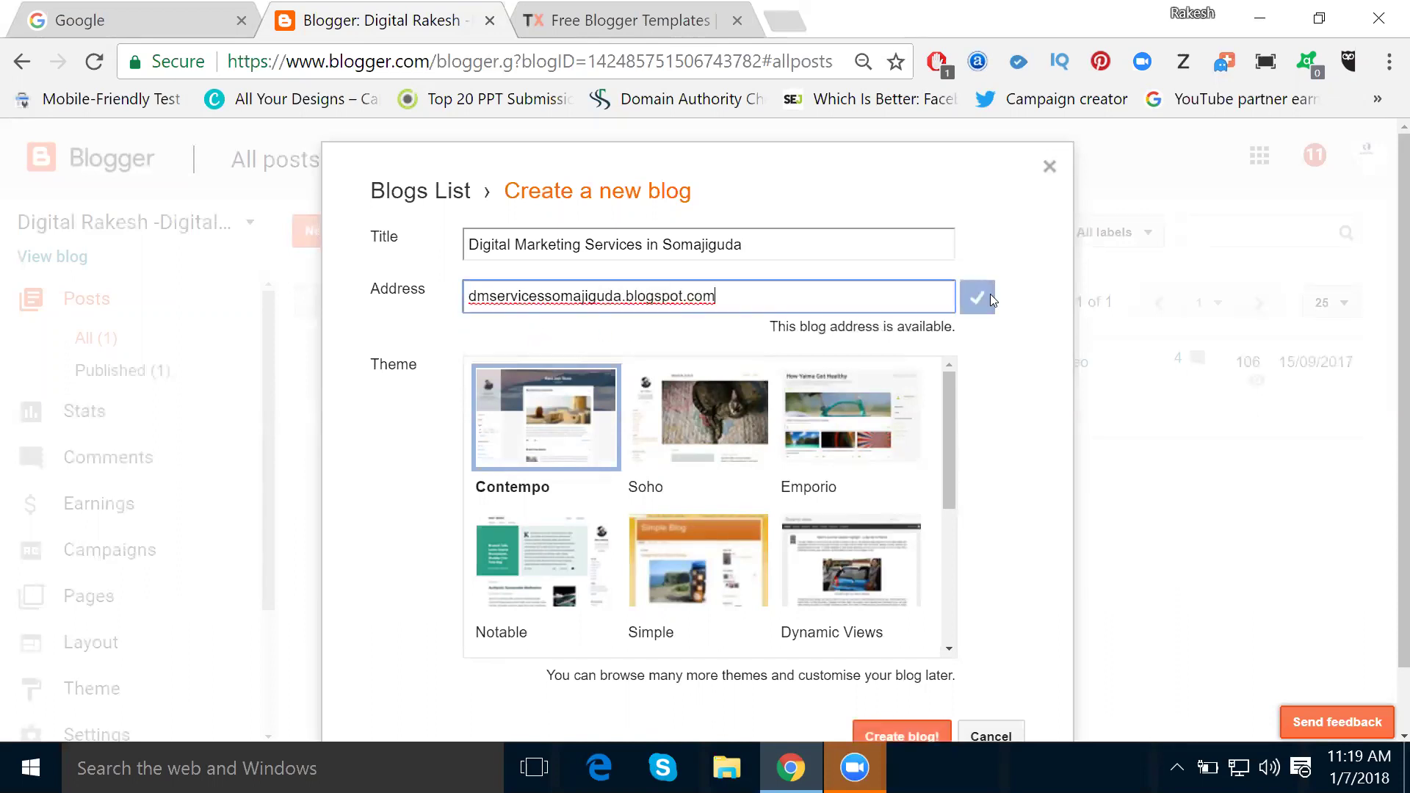
Choose the Ethereal theme and create the blog
{"action": "scroll", "coordinate": [813, 380], "scroll_direction": "down", "scroll_amount": 2}
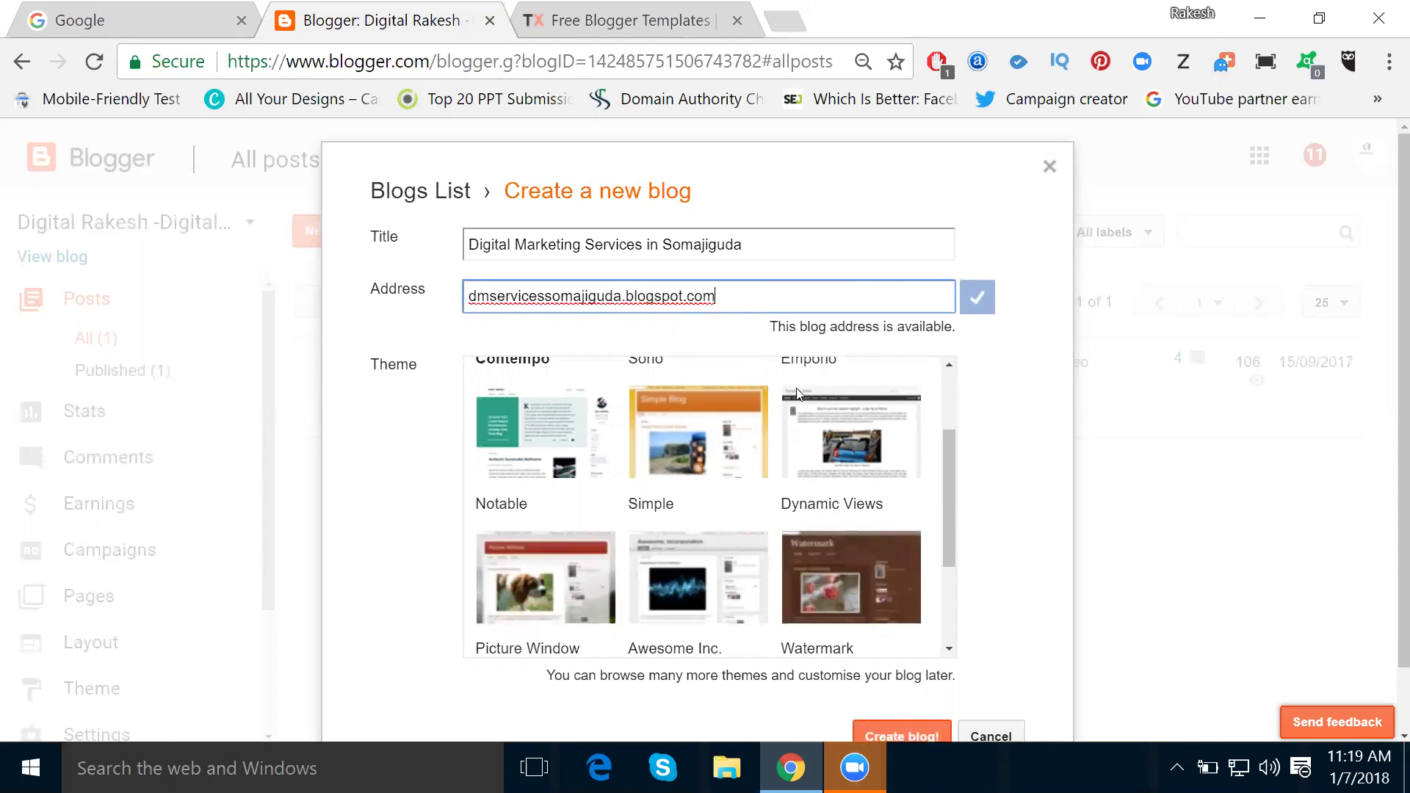
{"action": "scroll", "coordinate": [791, 412], "scroll_direction": "down", "scroll_amount": 2}
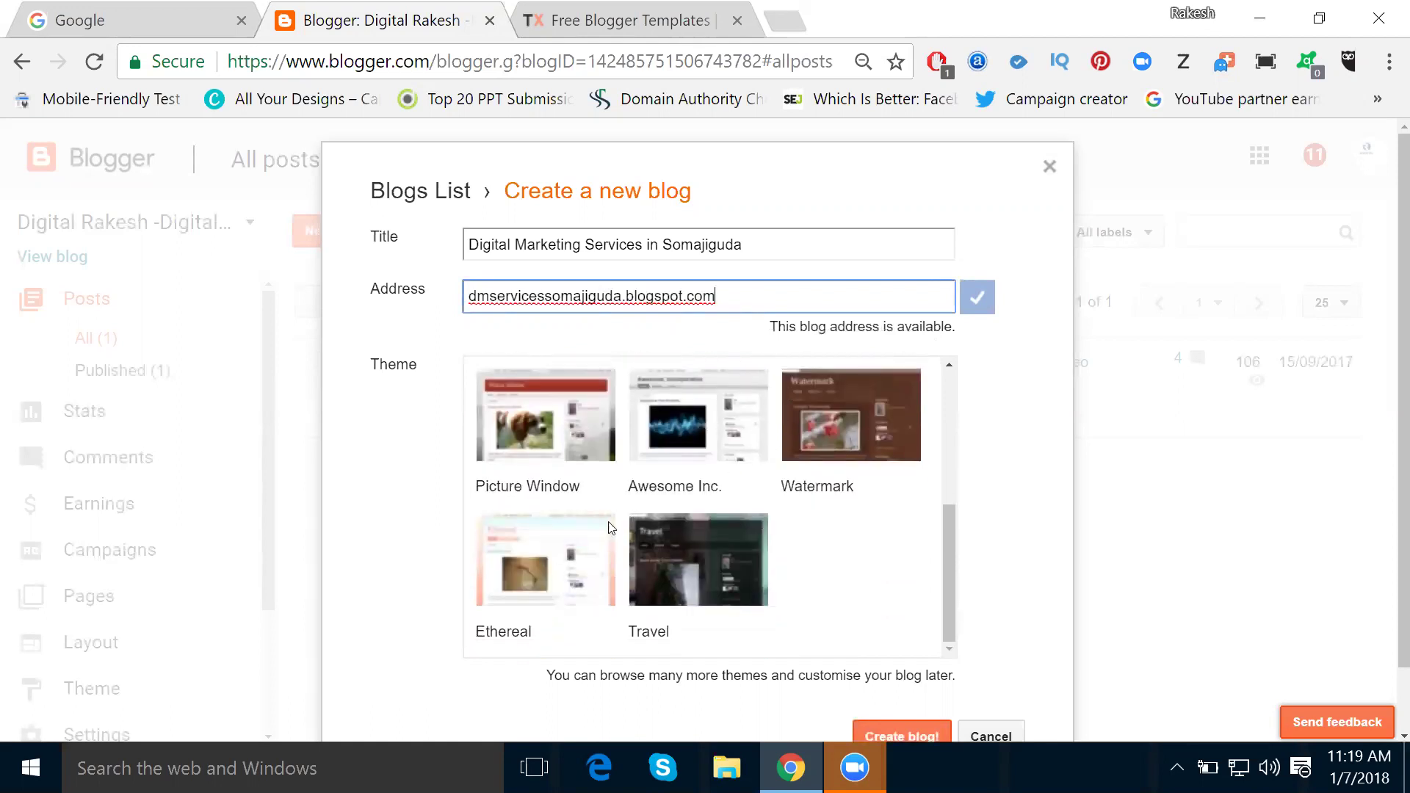
{"action": "left_click", "coordinate": [527, 564]}
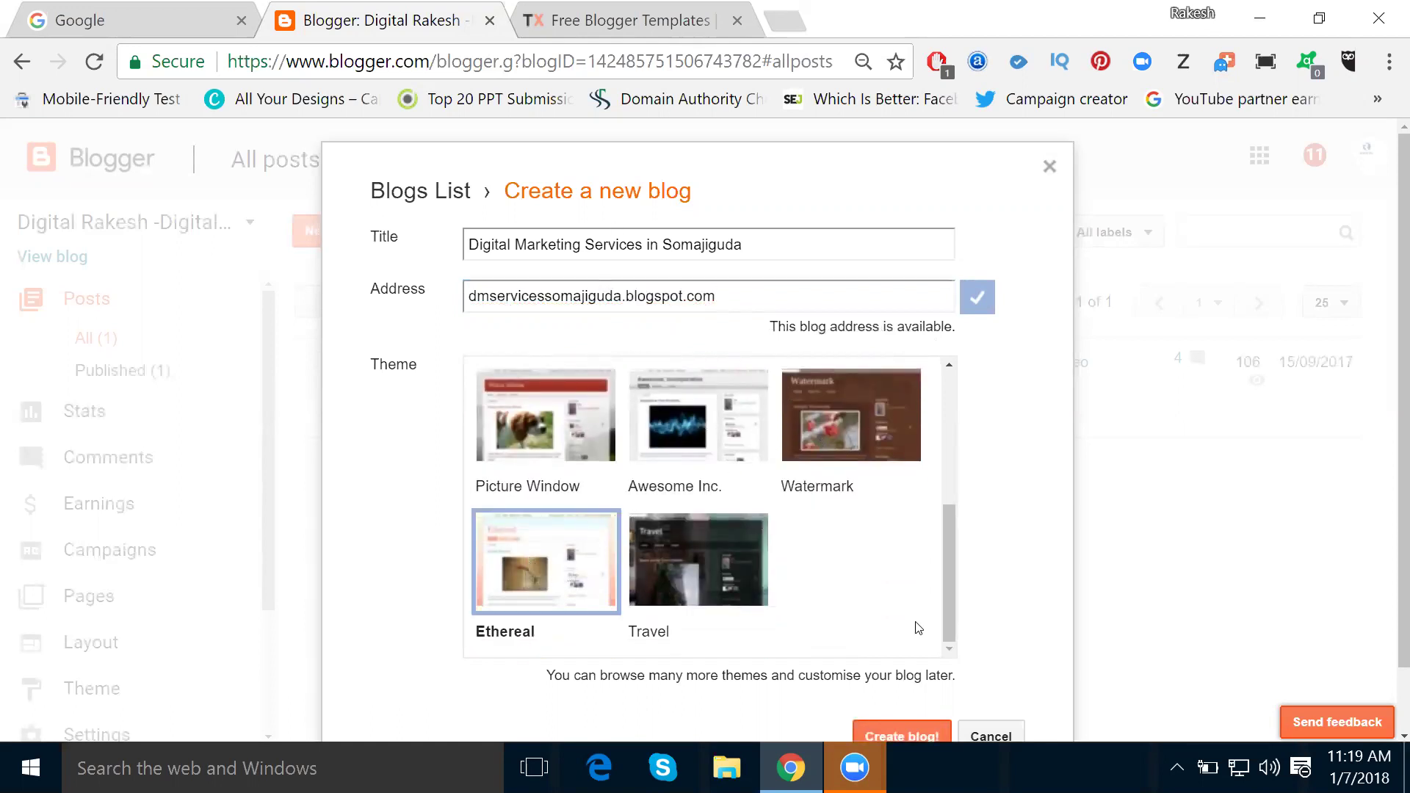
{"action": "left_click", "coordinate": [921, 736]}
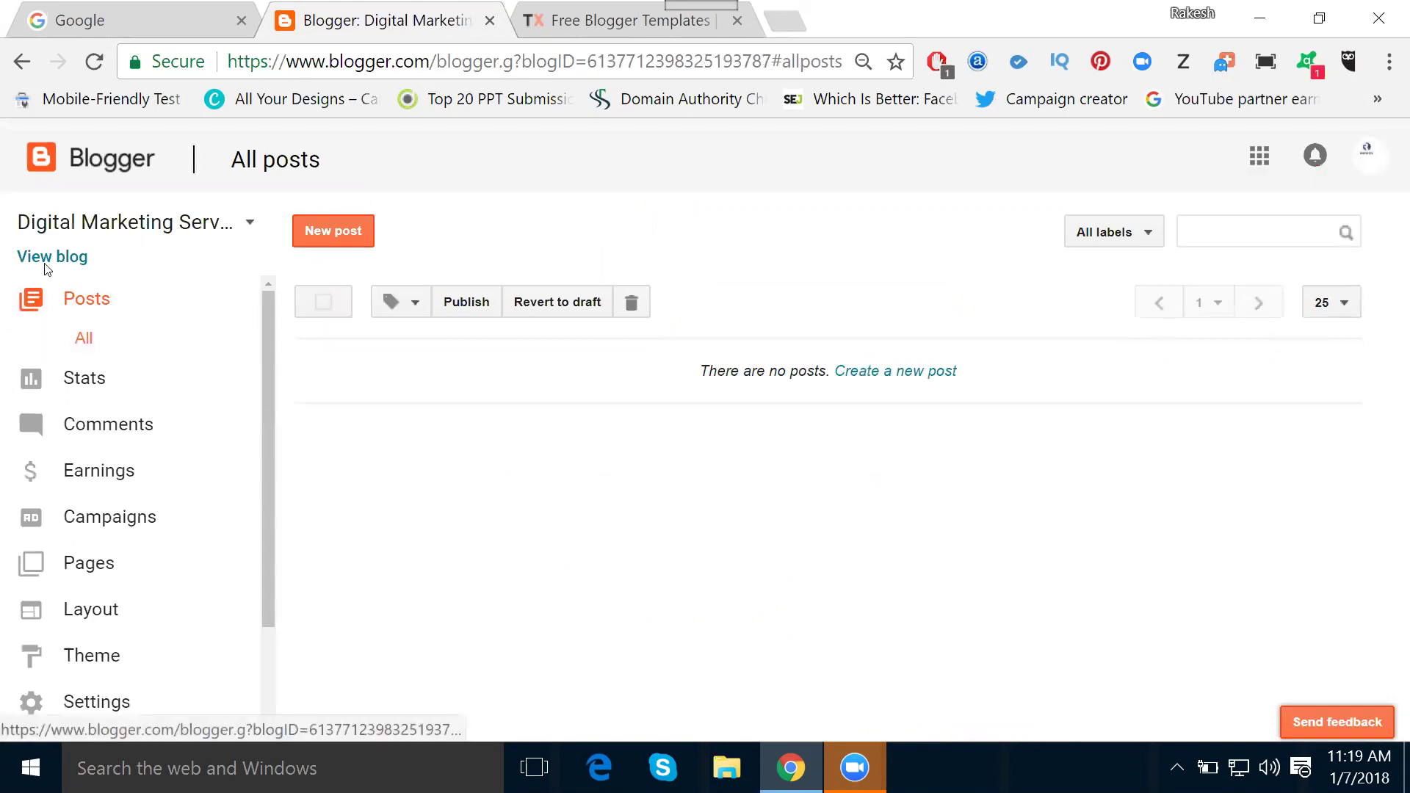
View the newly created blog's public page
{"action": "left_click", "coordinate": [960, 420]}
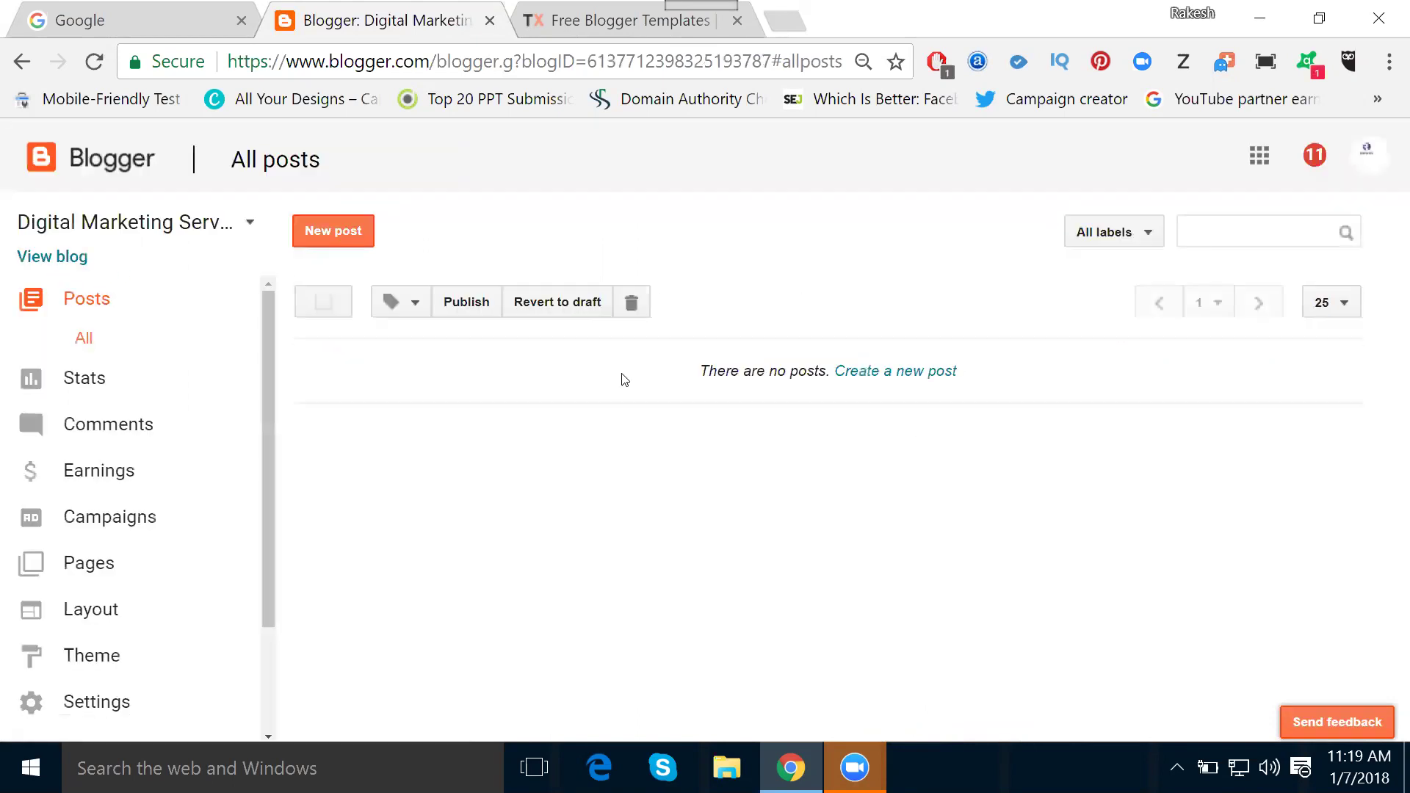
{"action": "left_click", "coordinate": [65, 260]}
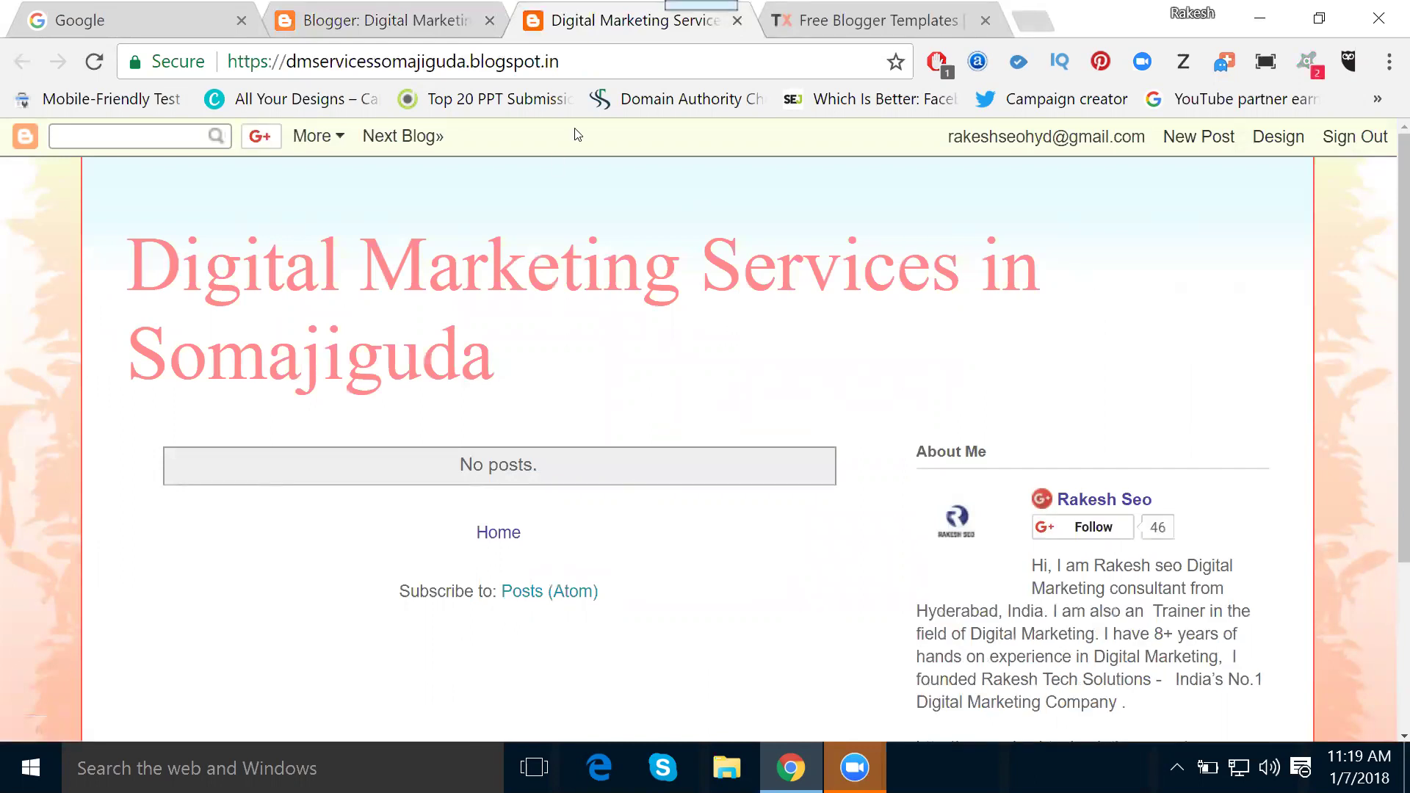
Switch to the ThemeXpose site and look through the free Blogger templates on pages 2, 3 and 4
{"action": "left_click", "coordinate": [876, 20]}
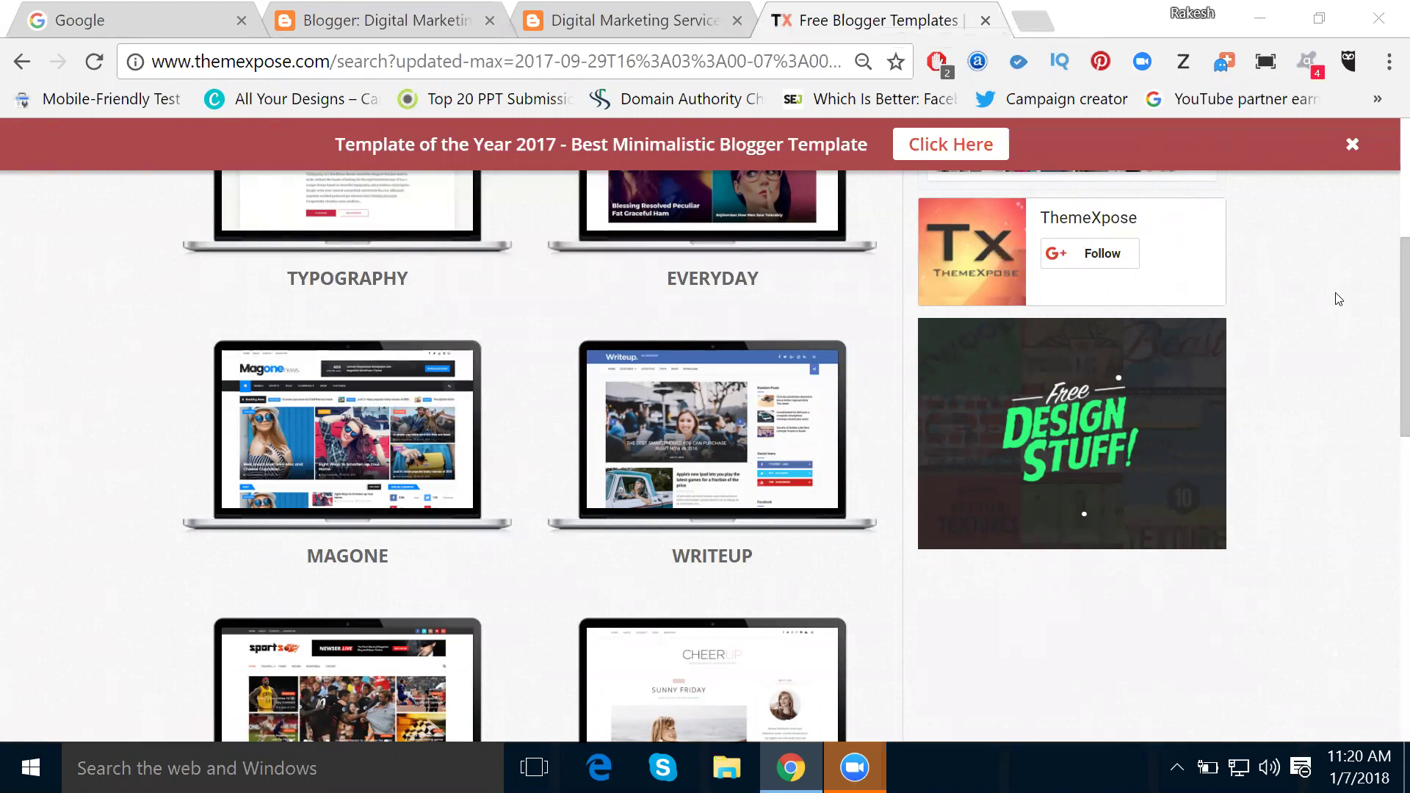
{"action": "scroll", "coordinate": [558, 345], "scroll_direction": "down", "scroll_amount": 2}
{"action": "scroll", "coordinate": [407, 397], "scroll_direction": "down", "scroll_amount": 3}
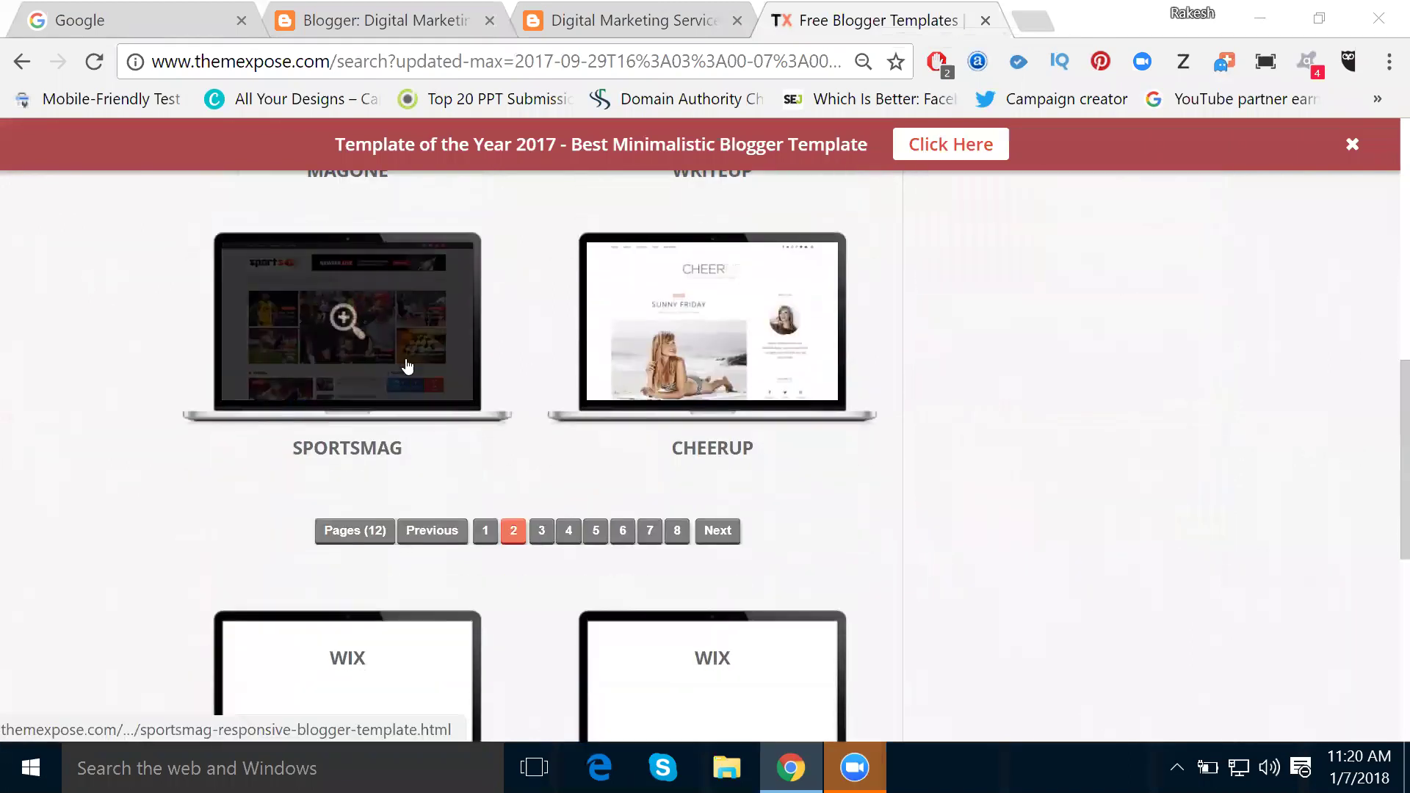
{"action": "left_click", "coordinate": [542, 530]}
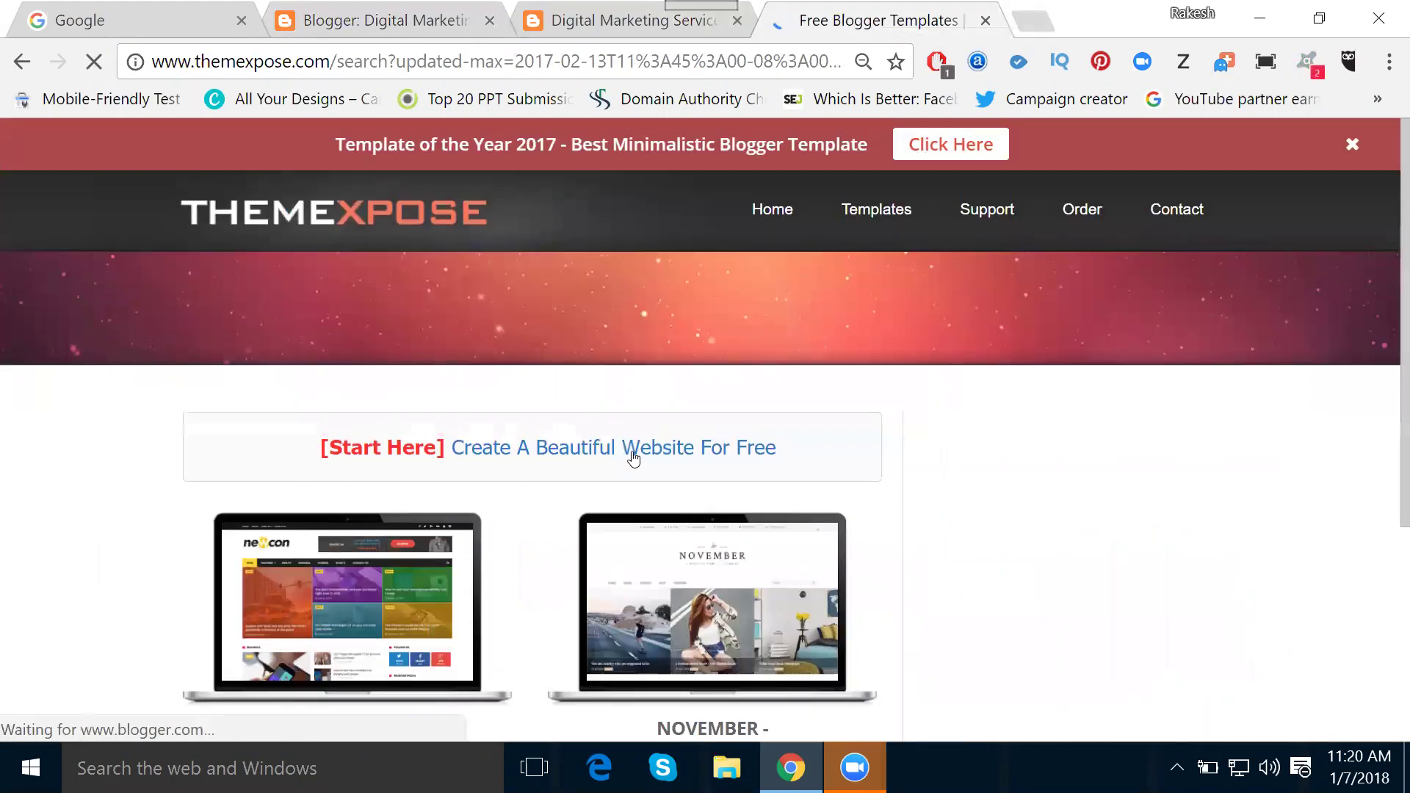
{"action": "scroll", "coordinate": [631, 448], "scroll_direction": "down", "scroll_amount": 4}
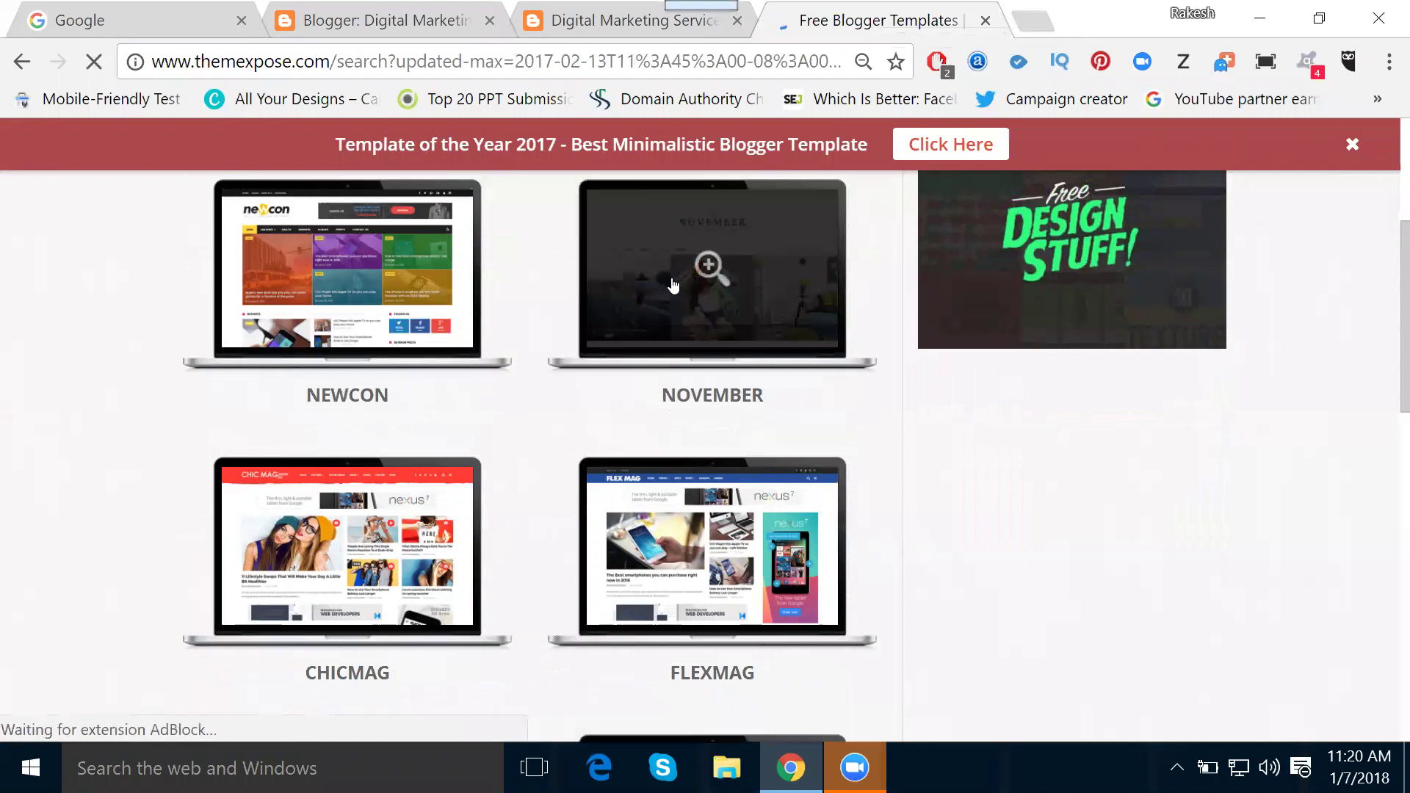
{"action": "scroll", "coordinate": [523, 305], "scroll_direction": "down", "scroll_amount": 1}
{"action": "scroll", "coordinate": [521, 305], "scroll_direction": "down", "scroll_amount": 4}
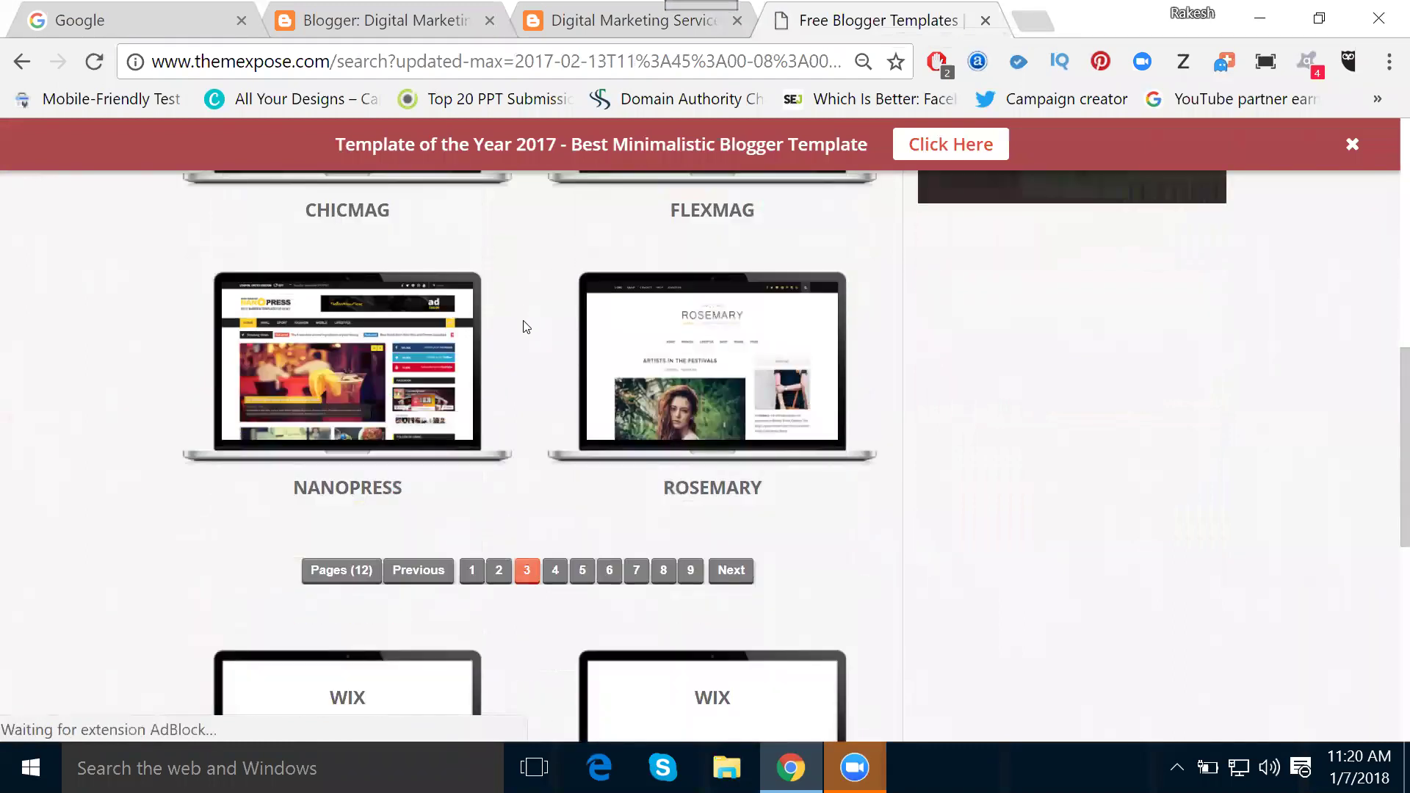
{"action": "left_click", "coordinate": [555, 573]}
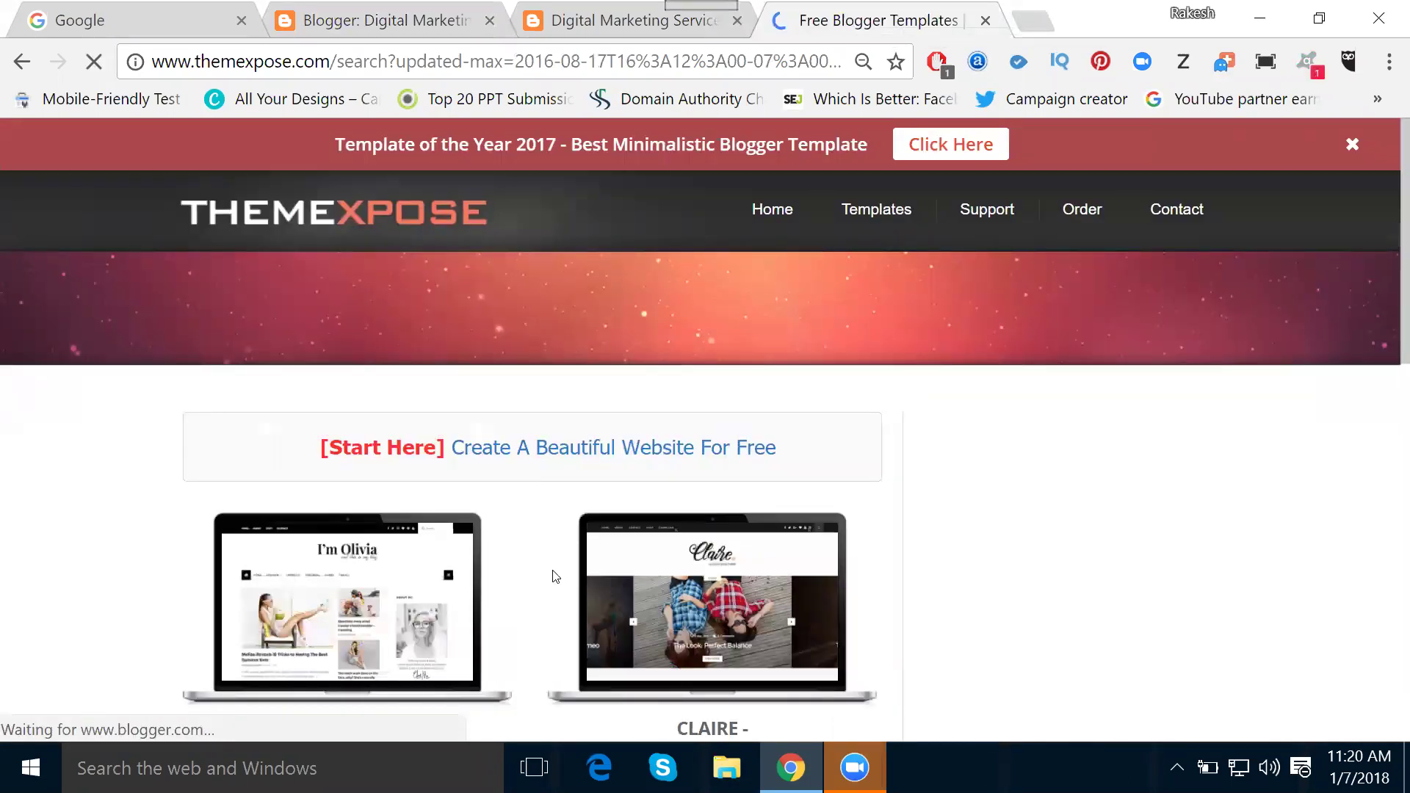
{"action": "scroll", "coordinate": [513, 405], "scroll_direction": "down", "scroll_amount": 1}
{"action": "scroll", "coordinate": [512, 405], "scroll_direction": "down", "scroll_amount": 6}
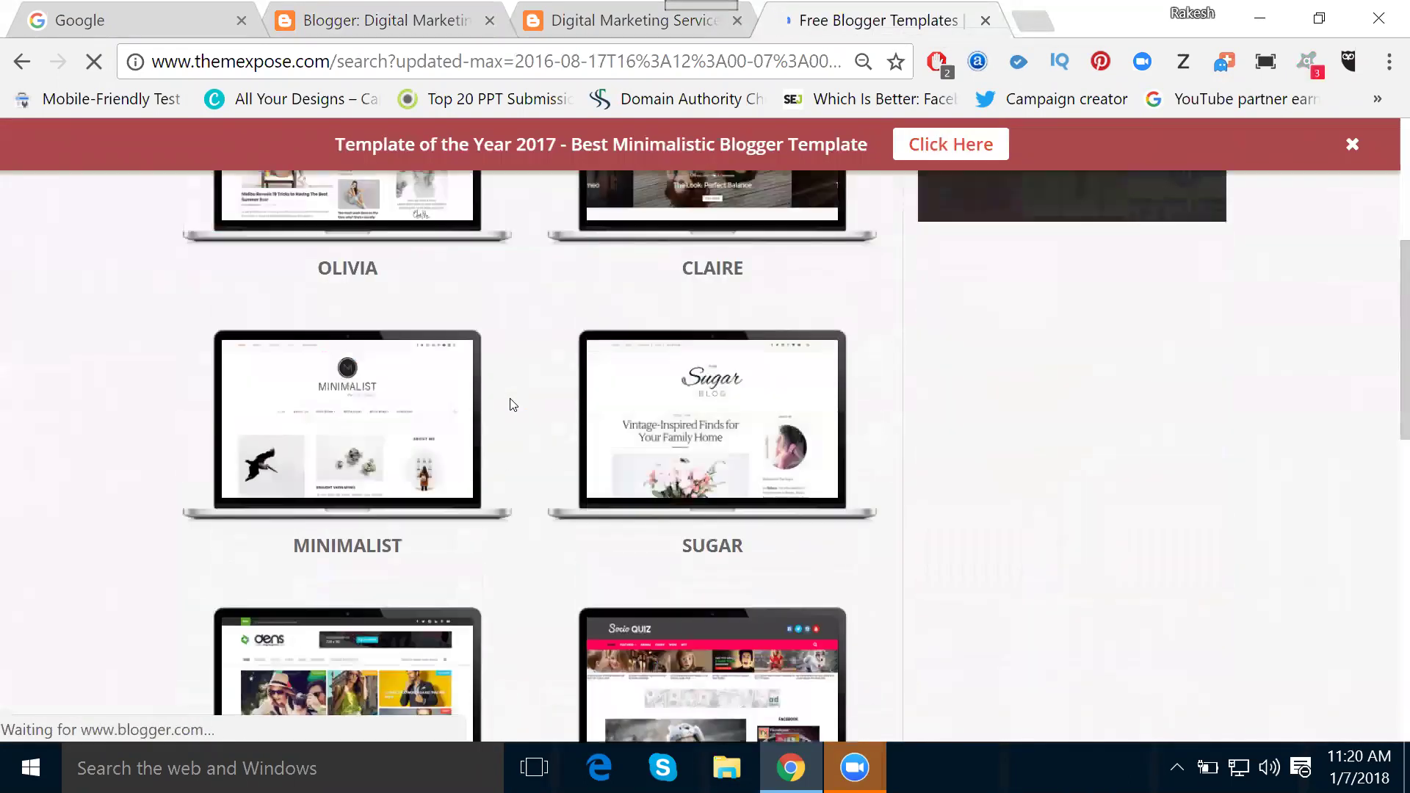
{"action": "scroll", "coordinate": [512, 404], "scroll_direction": "down", "scroll_amount": 1}
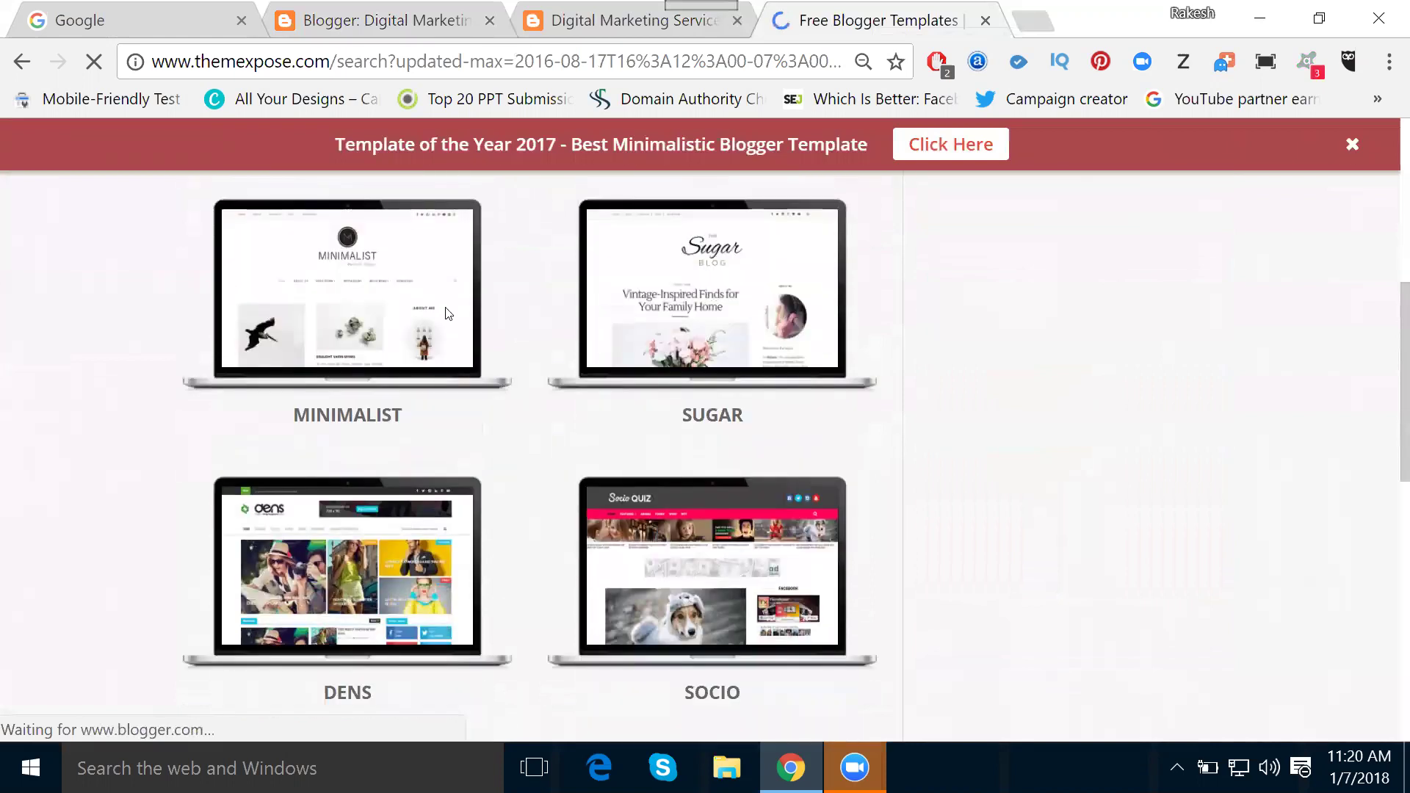
Open the Minimalist template's page and look over its preview and description
{"action": "left_click", "coordinate": [387, 282]}
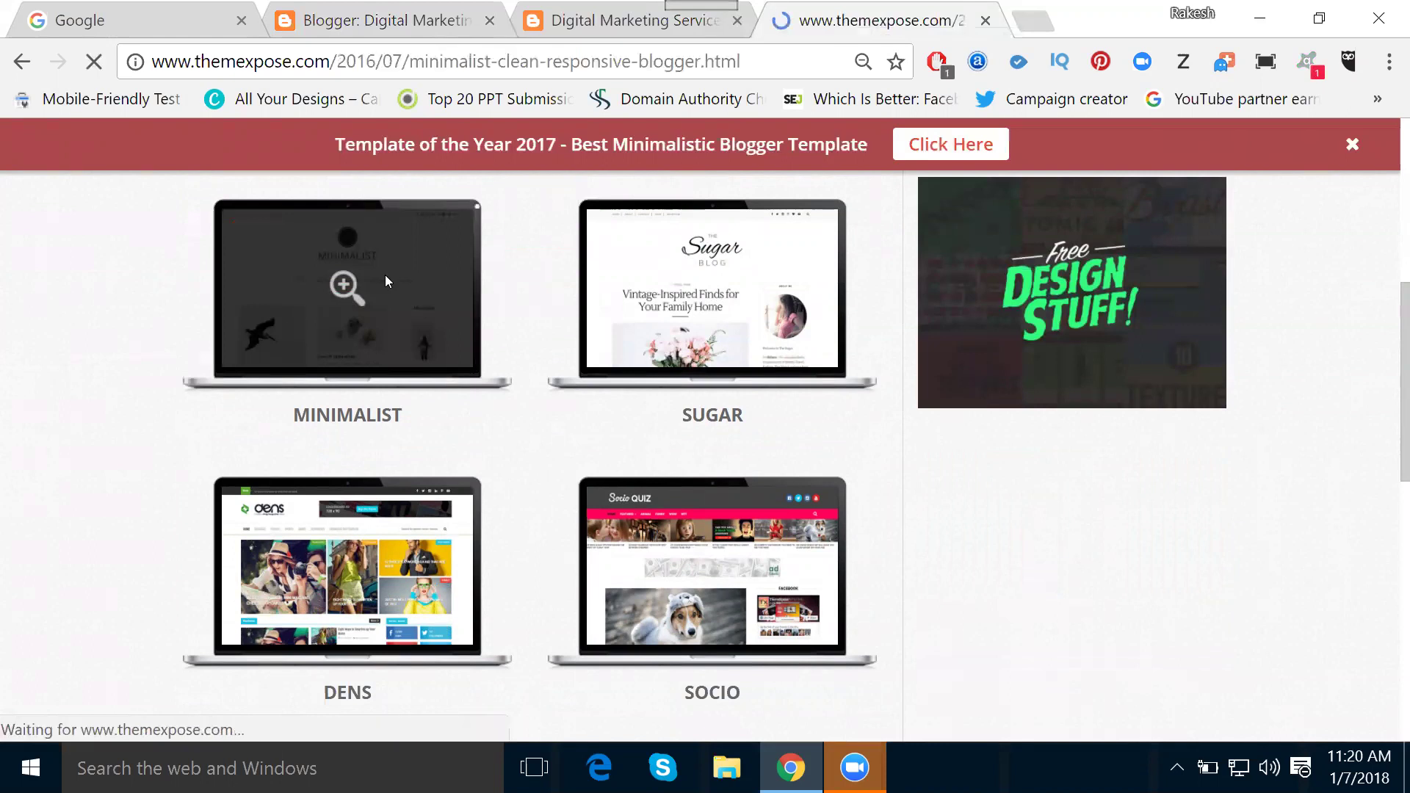
{"action": "scroll", "coordinate": [385, 278], "scroll_direction": "down", "scroll_amount": 5}
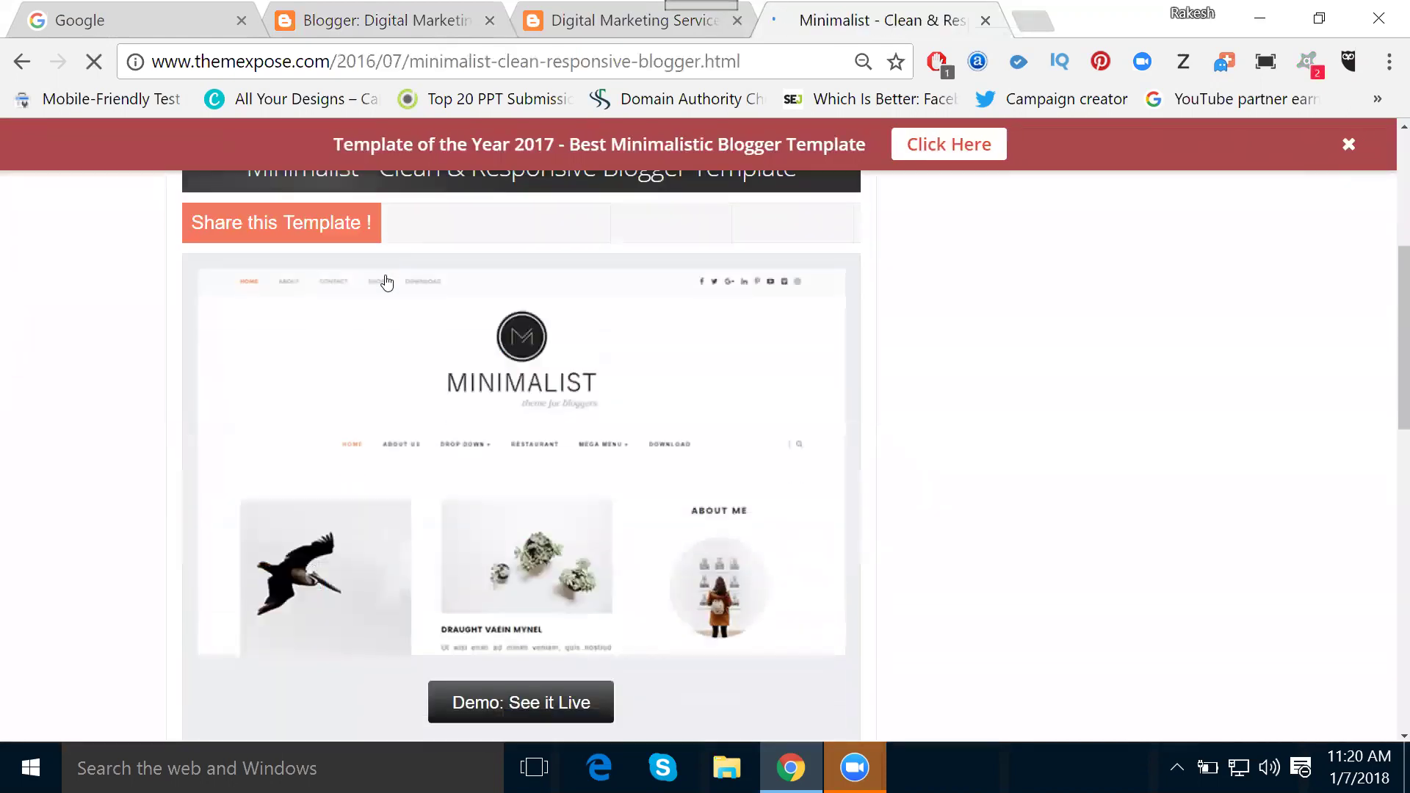
{"action": "scroll", "coordinate": [387, 283], "scroll_direction": "down", "scroll_amount": 2}
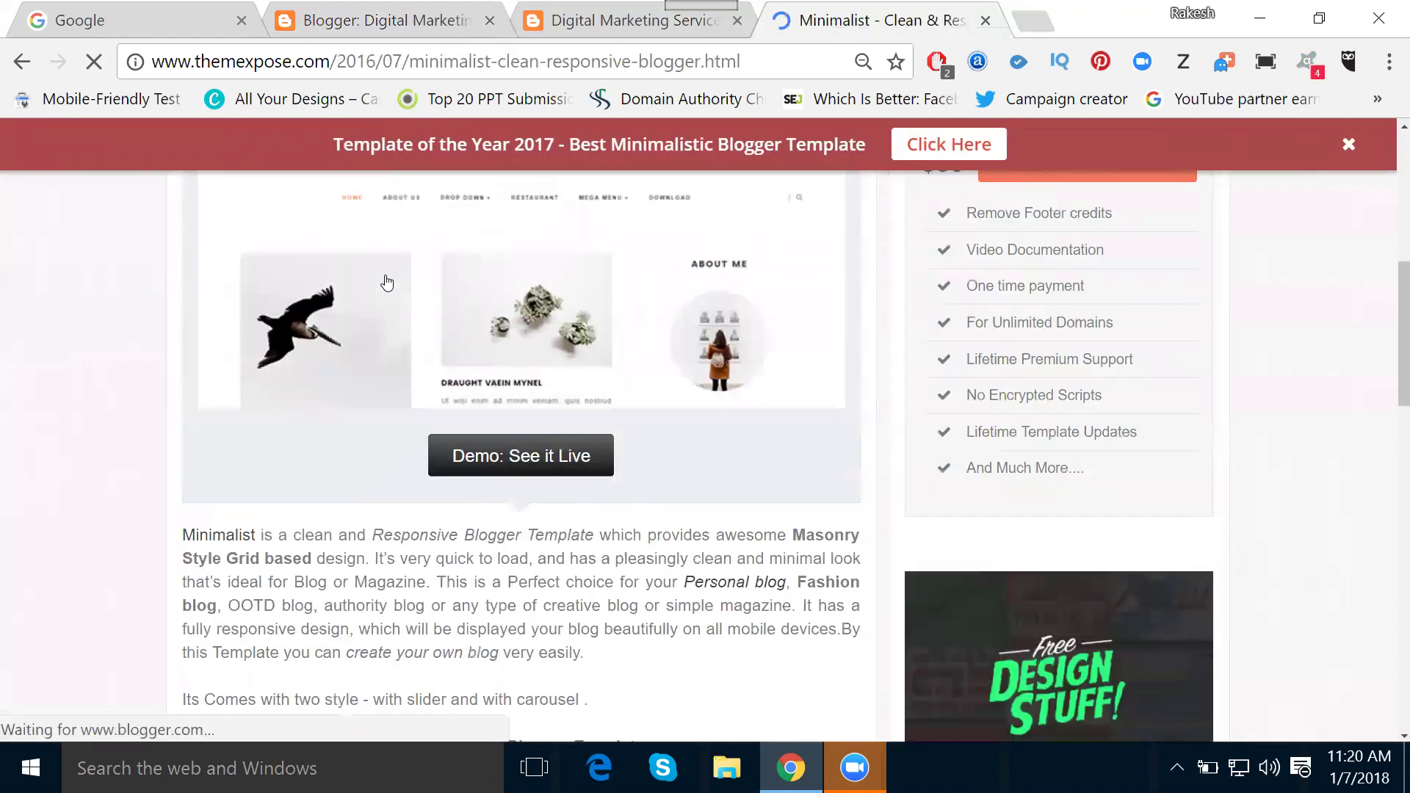
{"action": "scroll", "coordinate": [530, 301], "scroll_direction": "down", "scroll_amount": 3}
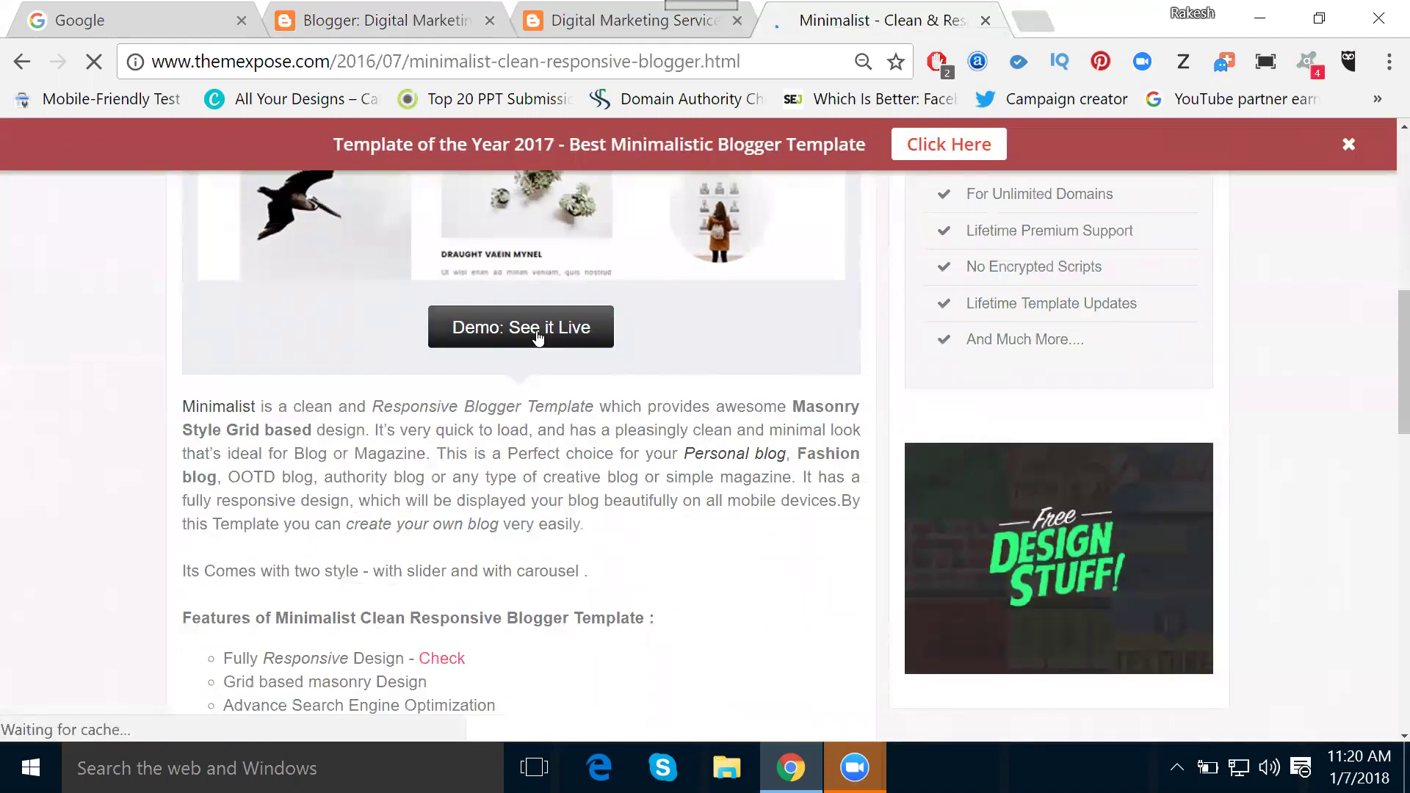
Open the live demo of the Minimalist template and compare its slider and carousel versions
{"action": "left_click", "coordinate": [537, 332]}
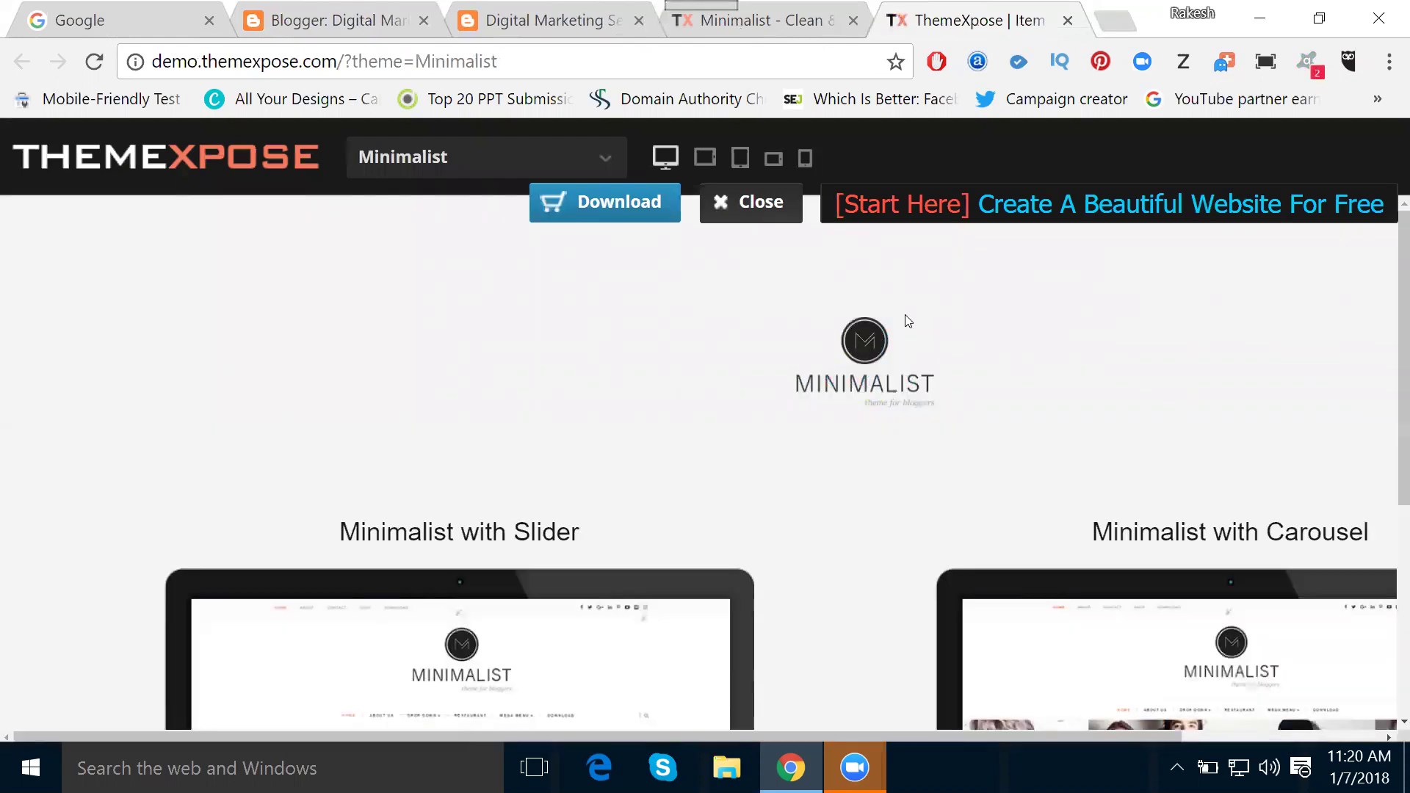
{"action": "scroll", "coordinate": [908, 321], "scroll_direction": "down", "scroll_amount": 5}
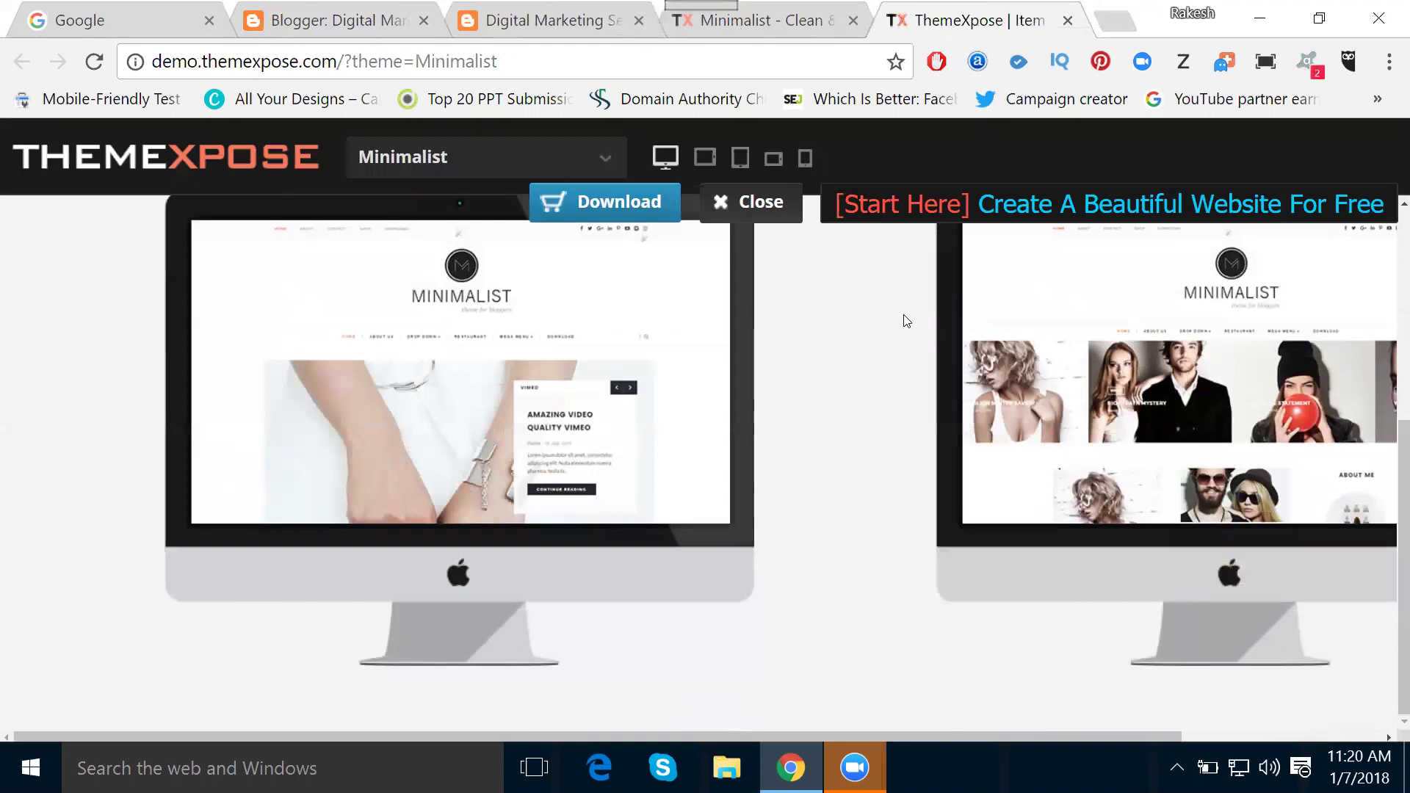
{"action": "scroll", "coordinate": [880, 397], "scroll_direction": "up", "scroll_amount": 5}
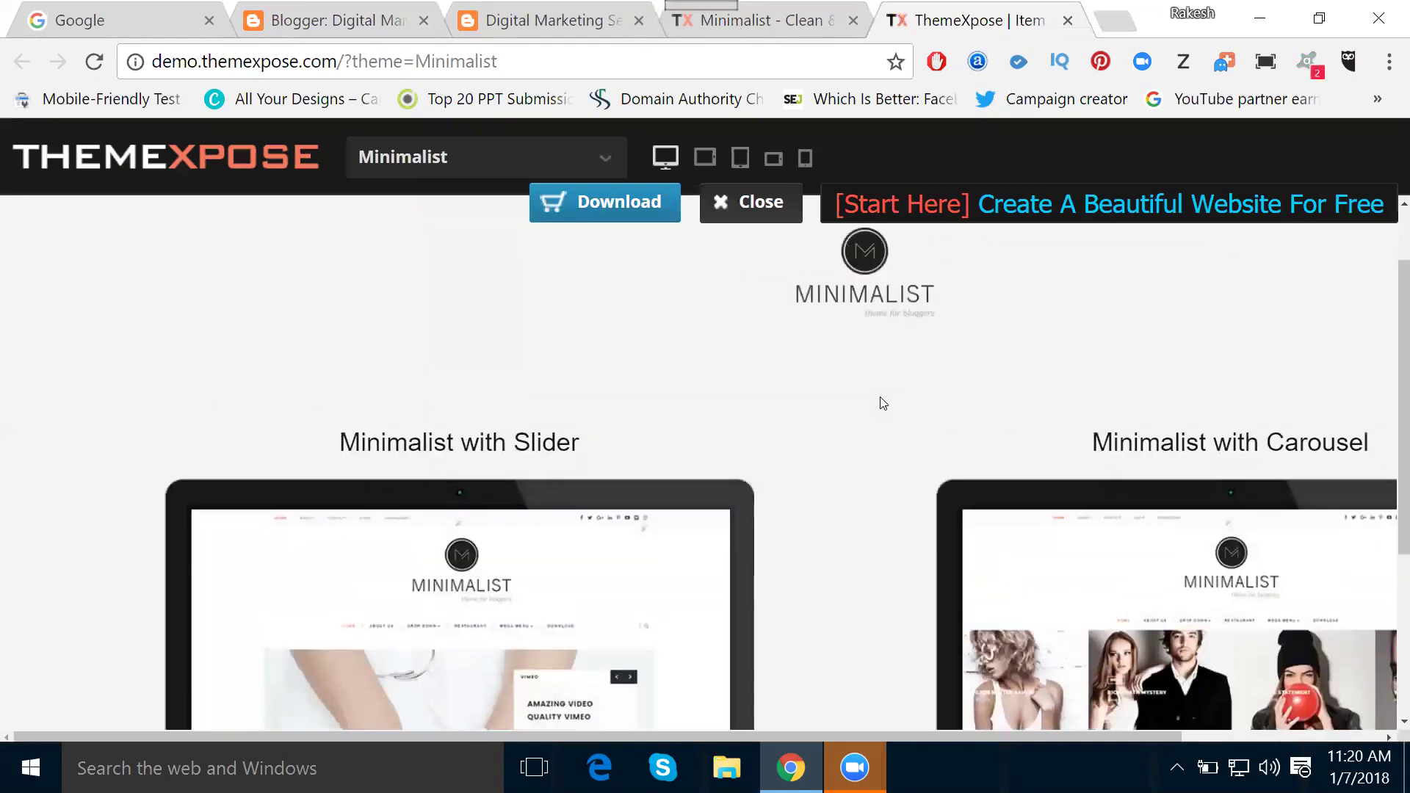
{"action": "scroll", "coordinate": [883, 403], "scroll_direction": "down", "scroll_amount": 5}
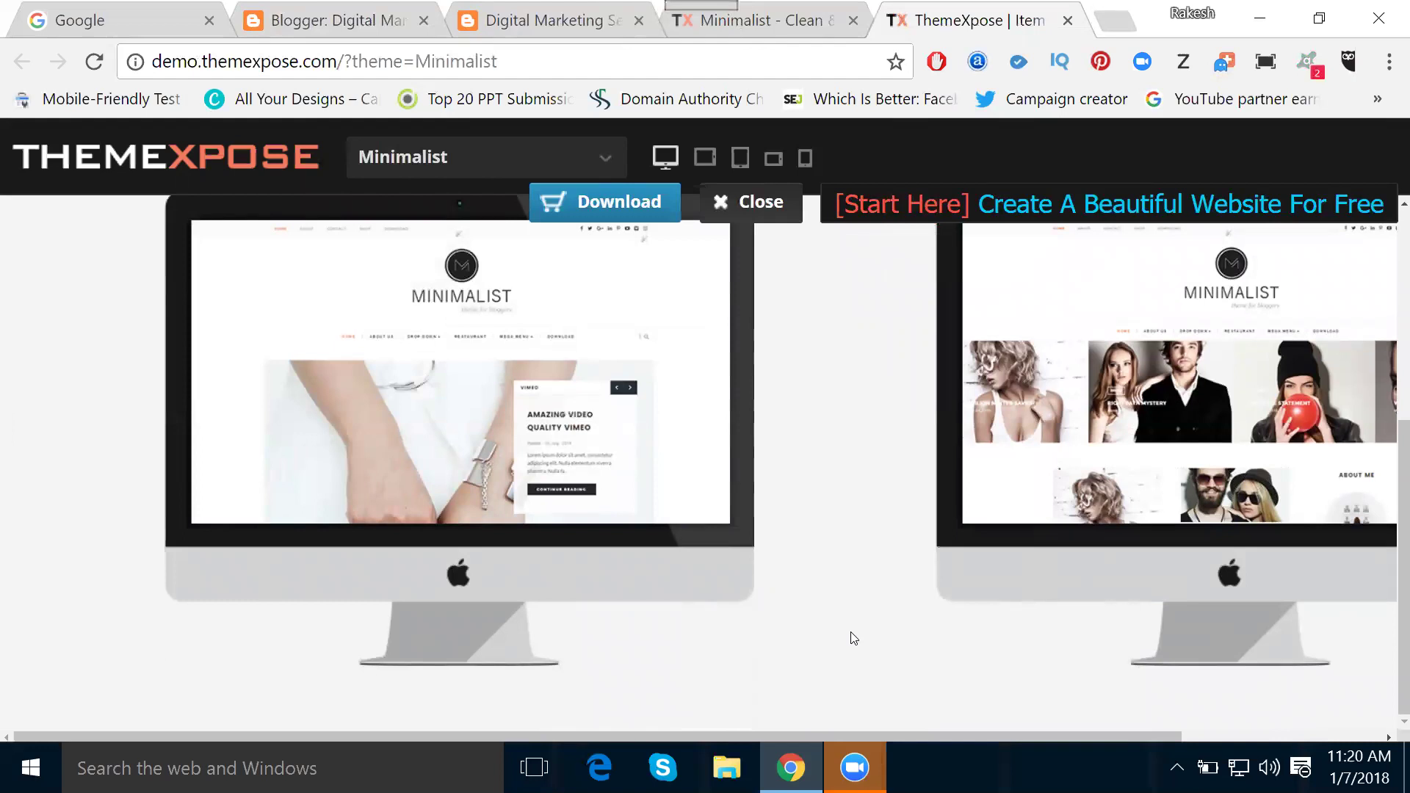
{"action": "scroll", "coordinate": [869, 528], "scroll_direction": "up", "scroll_amount": 3}
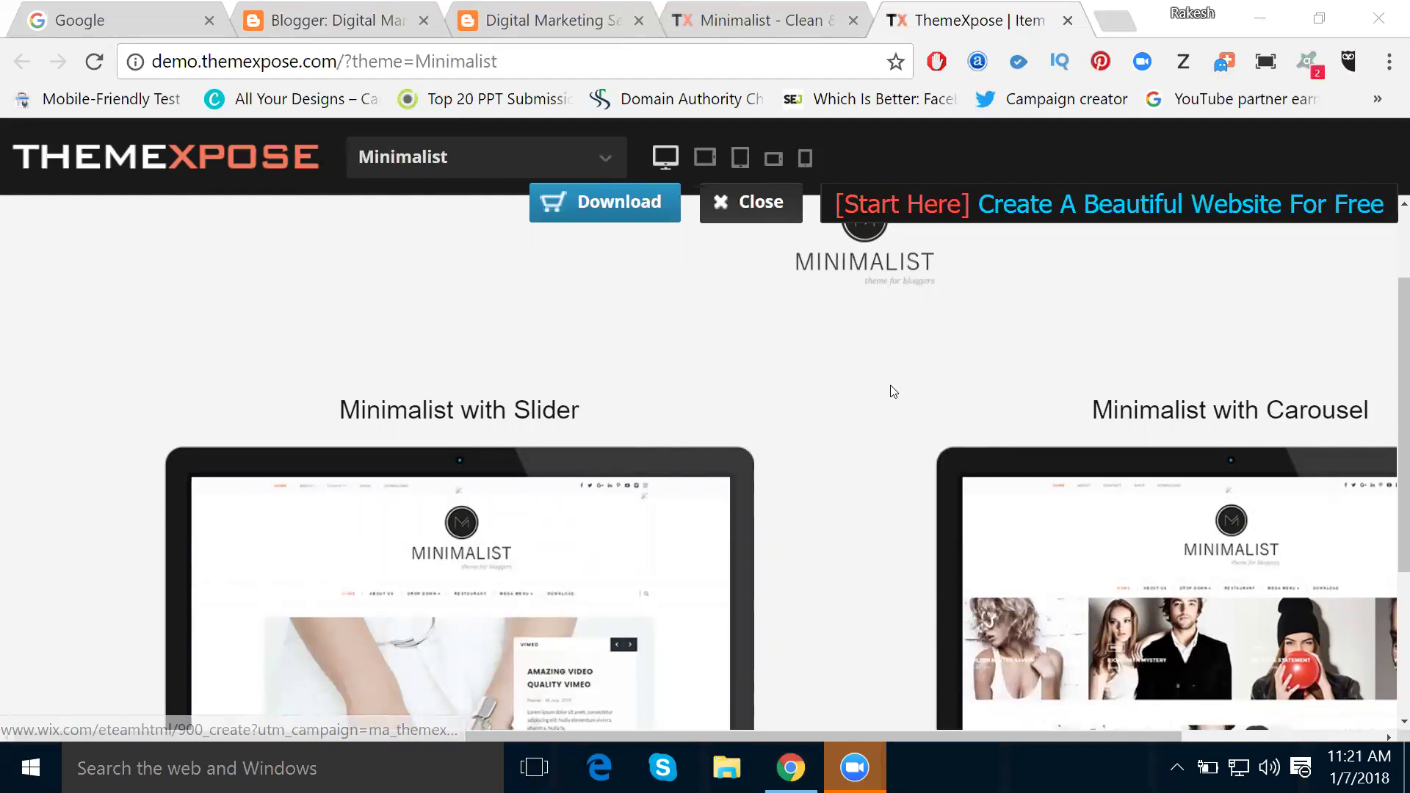
{"action": "key", "text": "ctrl+minus"}
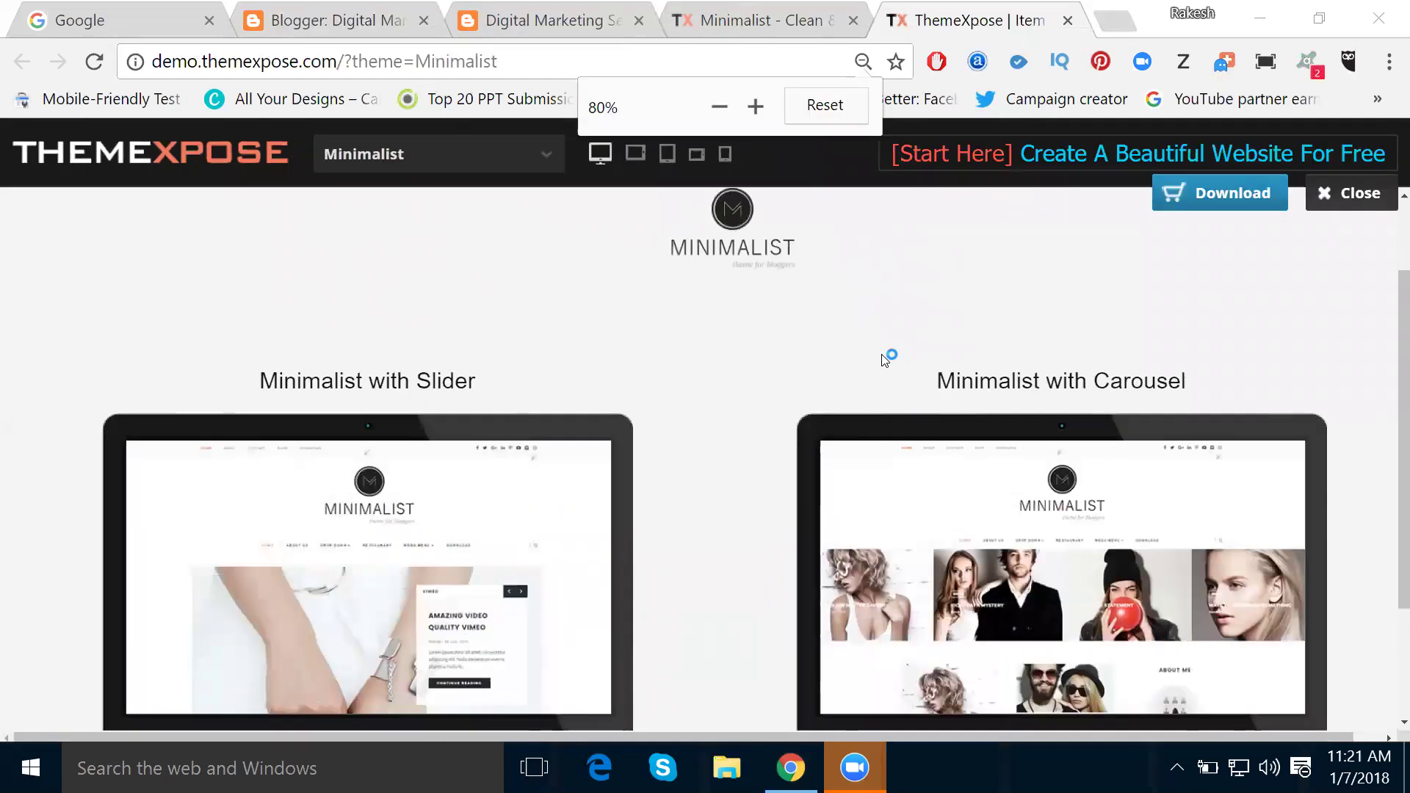
{"action": "scroll", "coordinate": [877, 309], "scroll_direction": "down", "scroll_amount": 1}
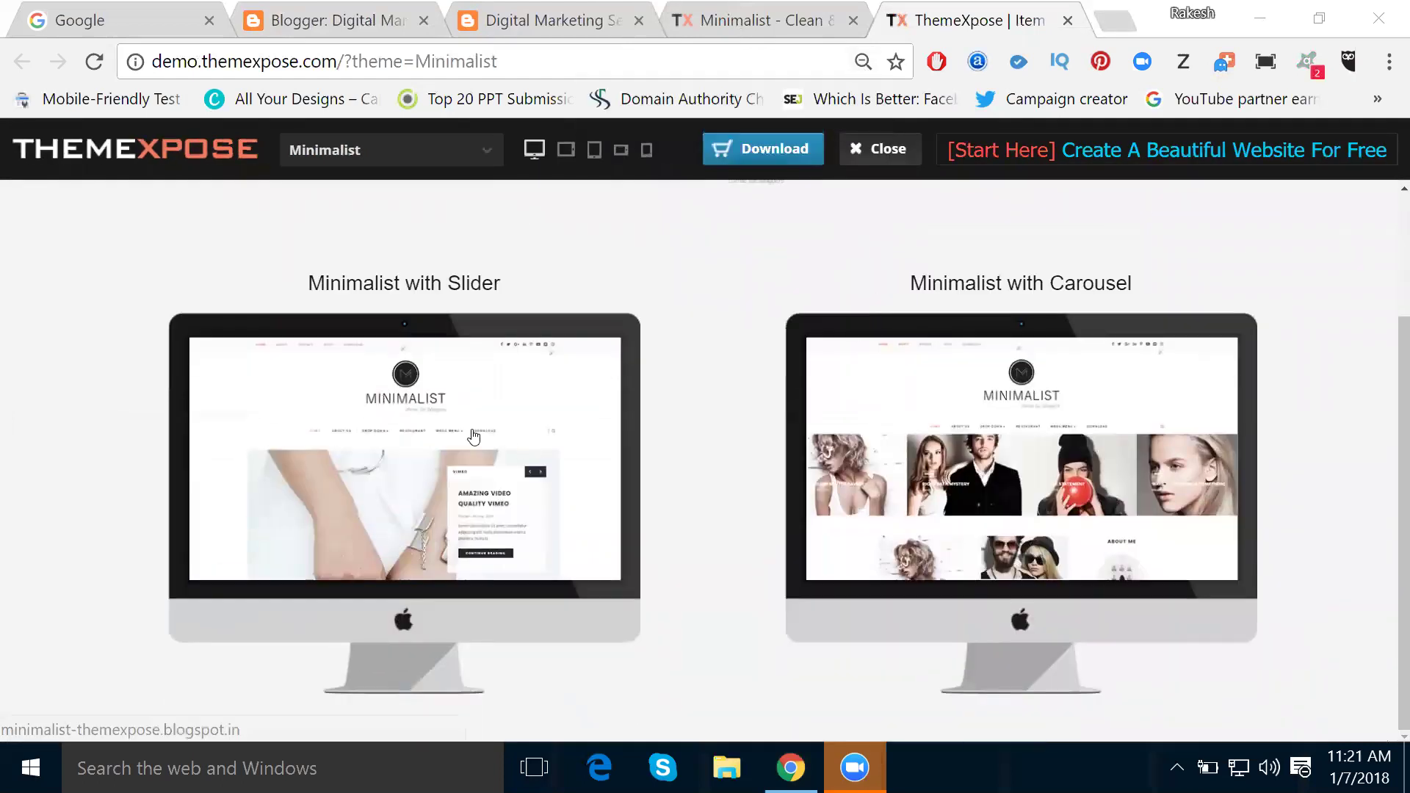
Open the carousel version of the Minimalist demo and look through its carousel posts, article list and sidebar widgets
{"action": "left_click", "coordinate": [923, 418]}
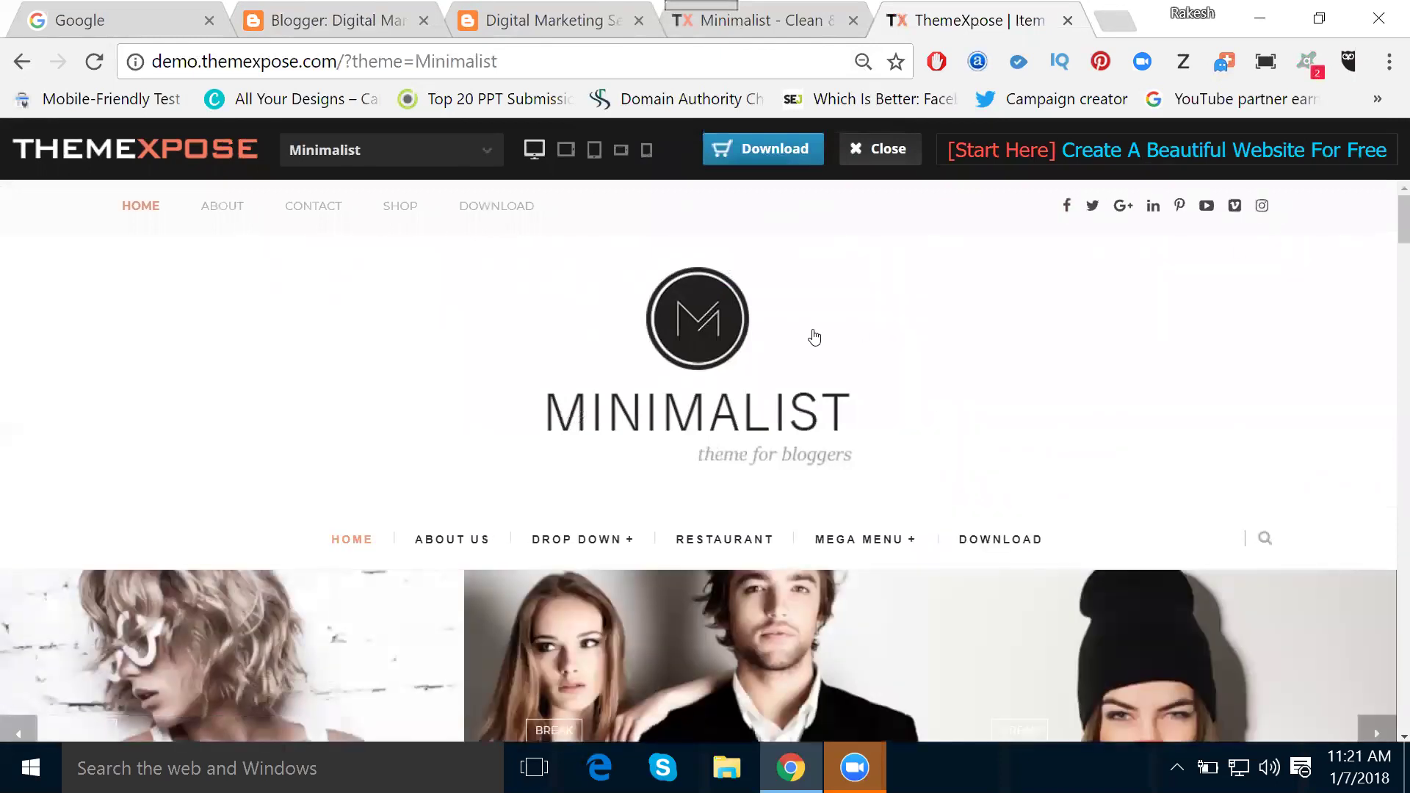
{"action": "scroll", "coordinate": [797, 335], "scroll_direction": "down", "scroll_amount": 4}
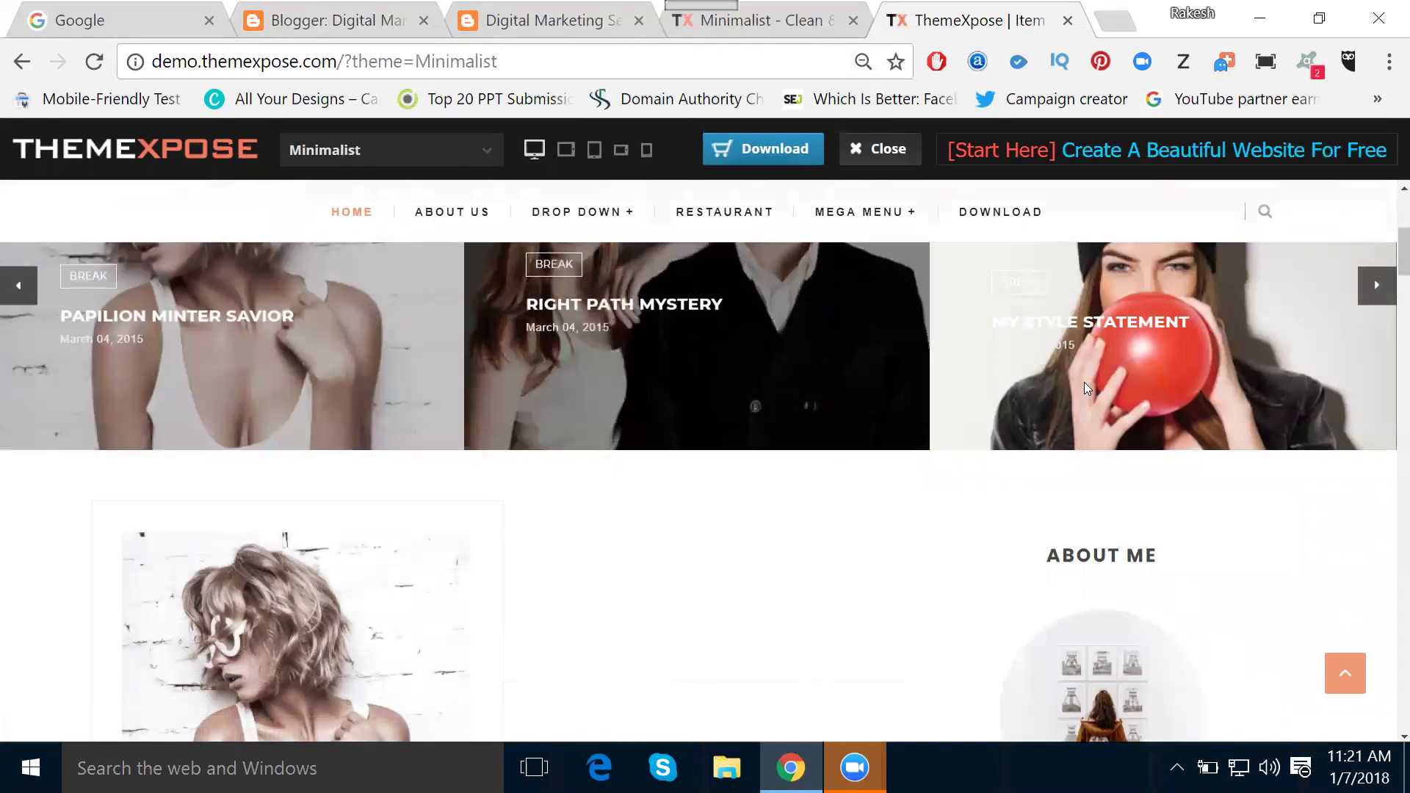
{"action": "left_click", "coordinate": [1377, 287]}
{"action": "left_click", "coordinate": [1379, 288]}
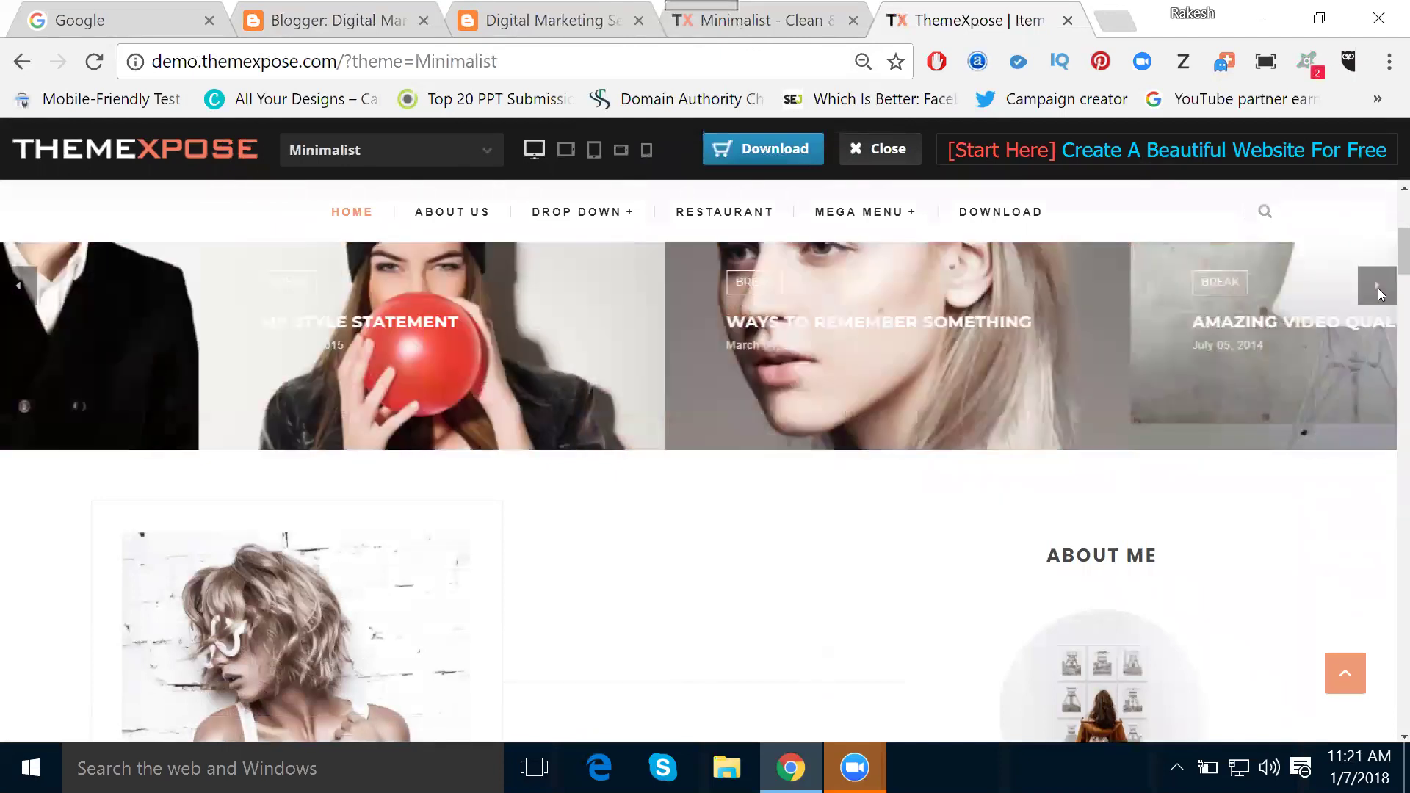
{"action": "left_click", "coordinate": [1377, 287]}
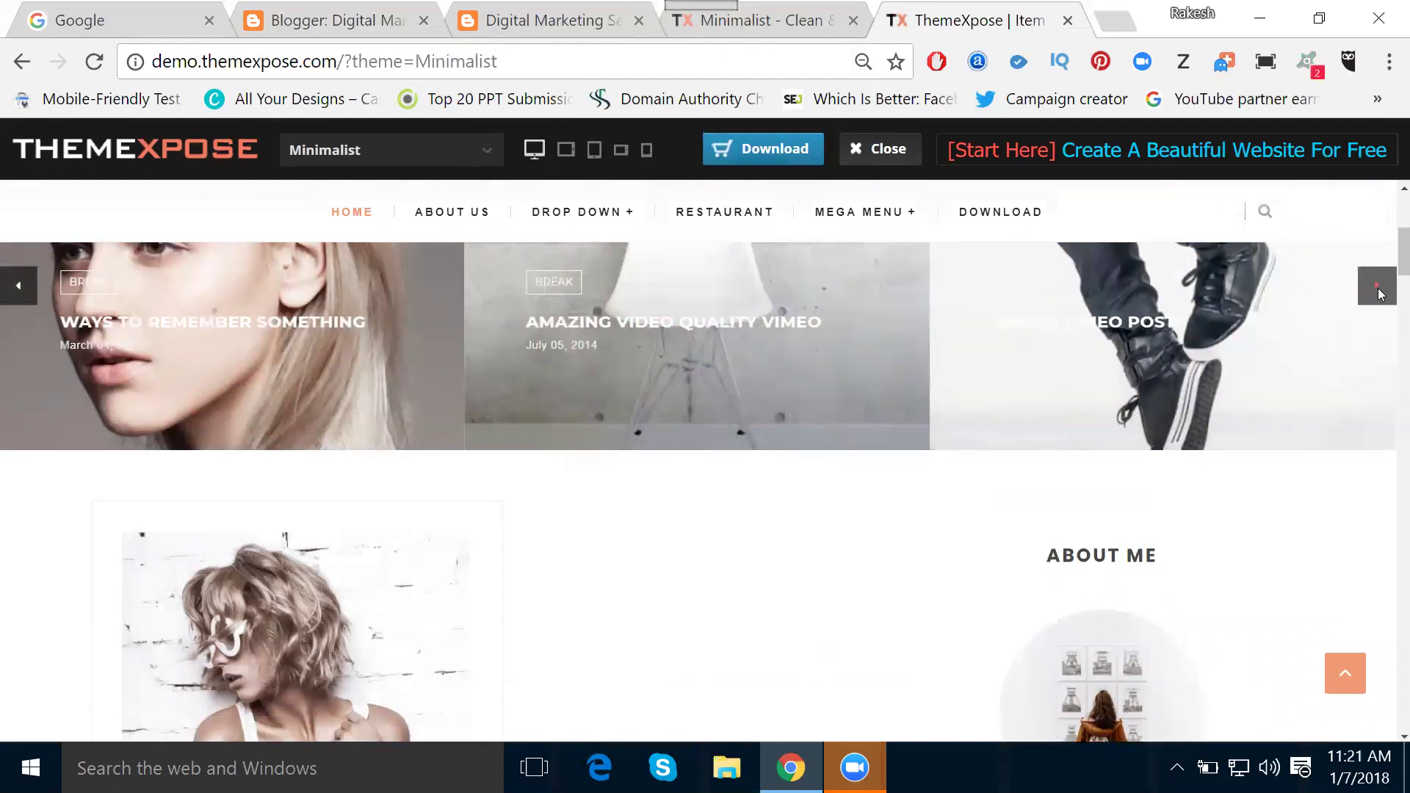
{"action": "scroll", "coordinate": [1044, 282], "scroll_direction": "down", "scroll_amount": 4}
{"action": "scroll", "coordinate": [627, 299], "scroll_direction": "down", "scroll_amount": 3}
{"action": "scroll", "coordinate": [441, 337], "scroll_direction": "down", "scroll_amount": 3}
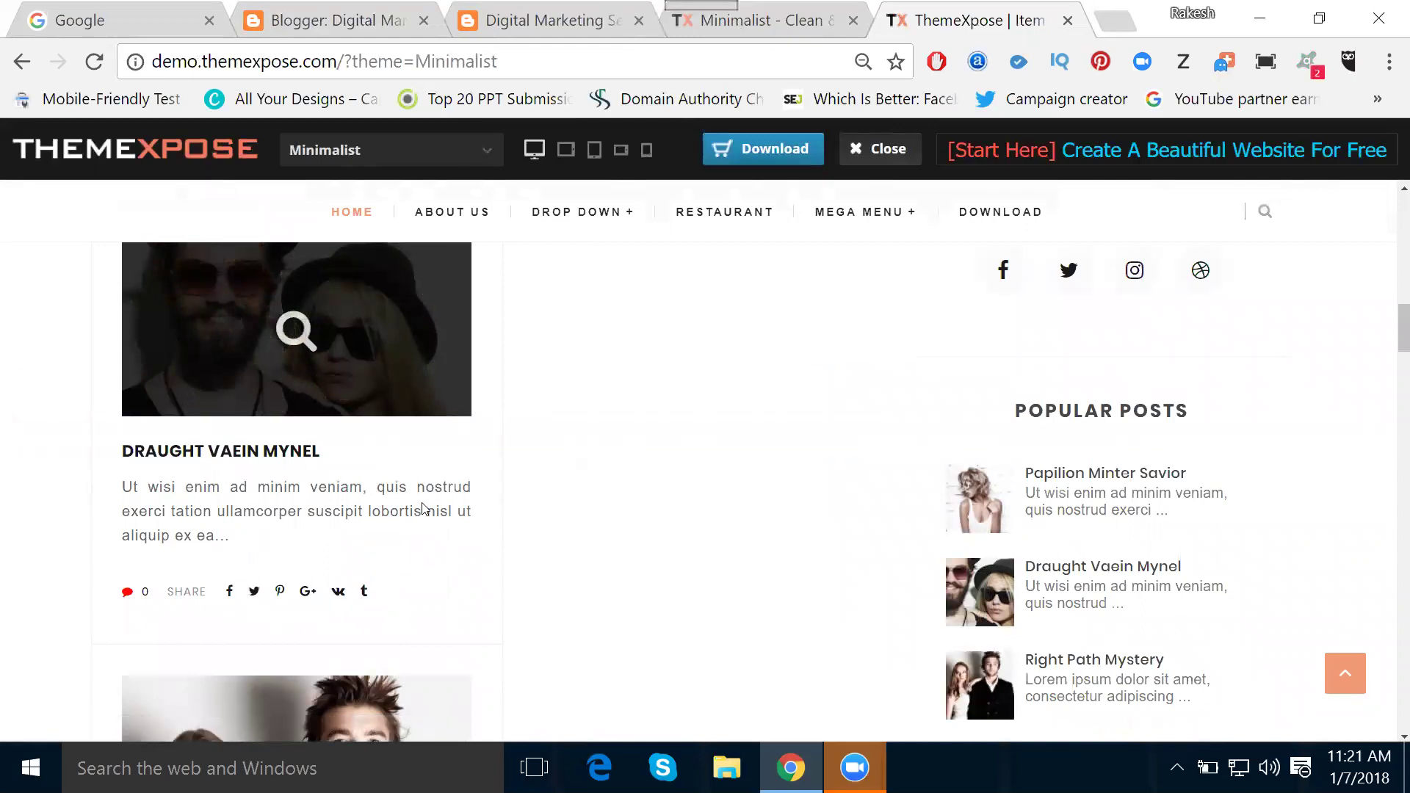
{"action": "scroll", "coordinate": [424, 509], "scroll_direction": "down", "scroll_amount": 5}
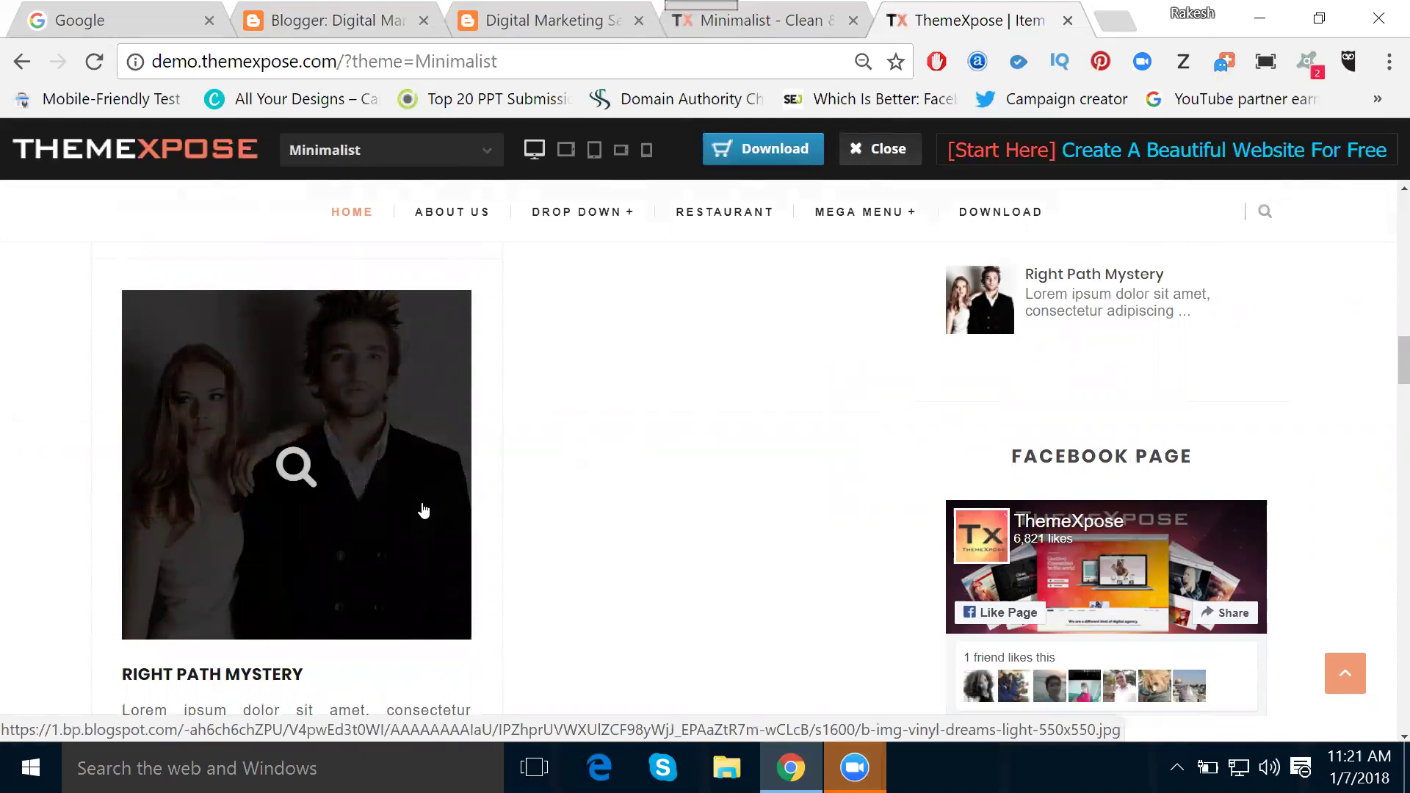
Open the Minimalist template's download page from the demo and compare the free version with the paid options
{"action": "left_click", "coordinate": [745, 145]}
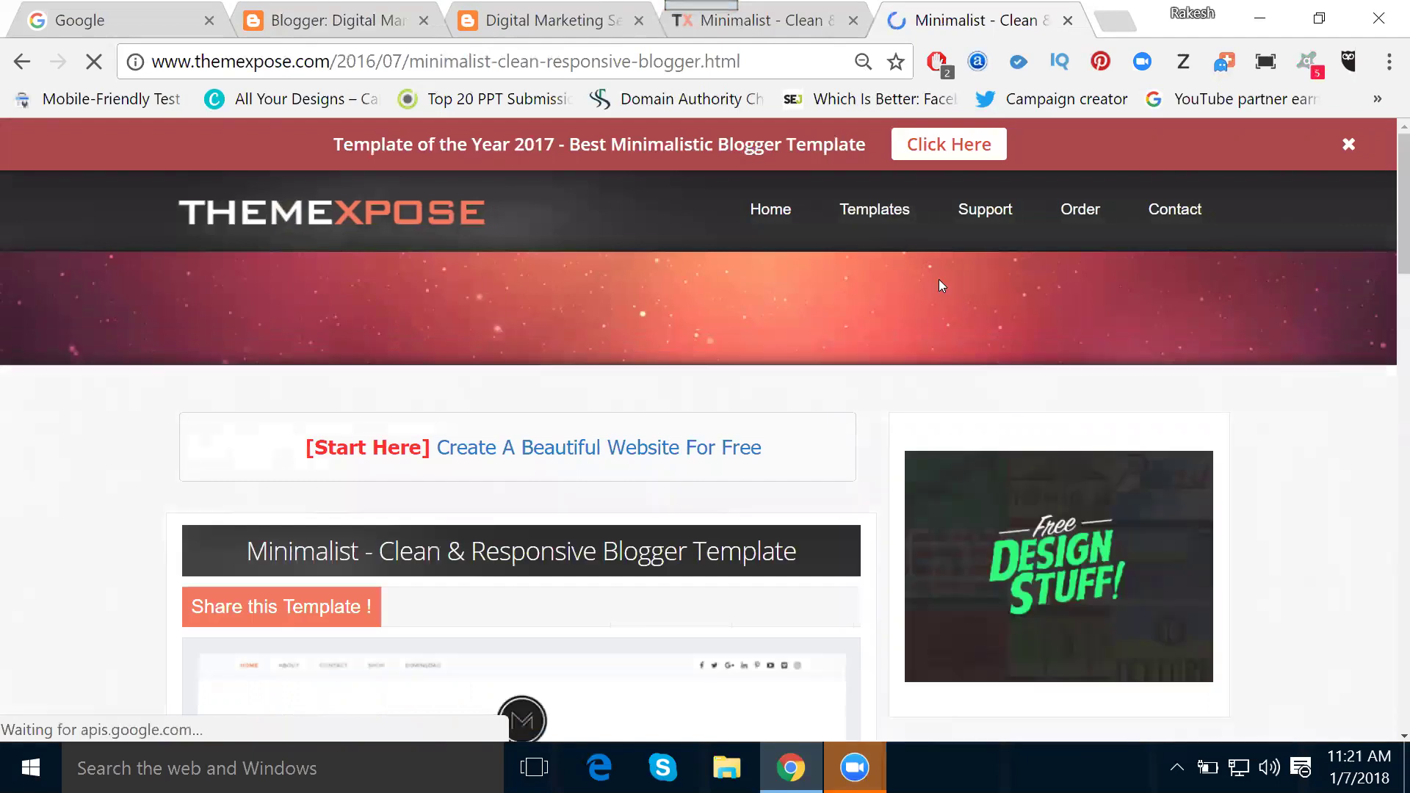
{"action": "scroll", "coordinate": [939, 279], "scroll_direction": "down", "scroll_amount": 3}
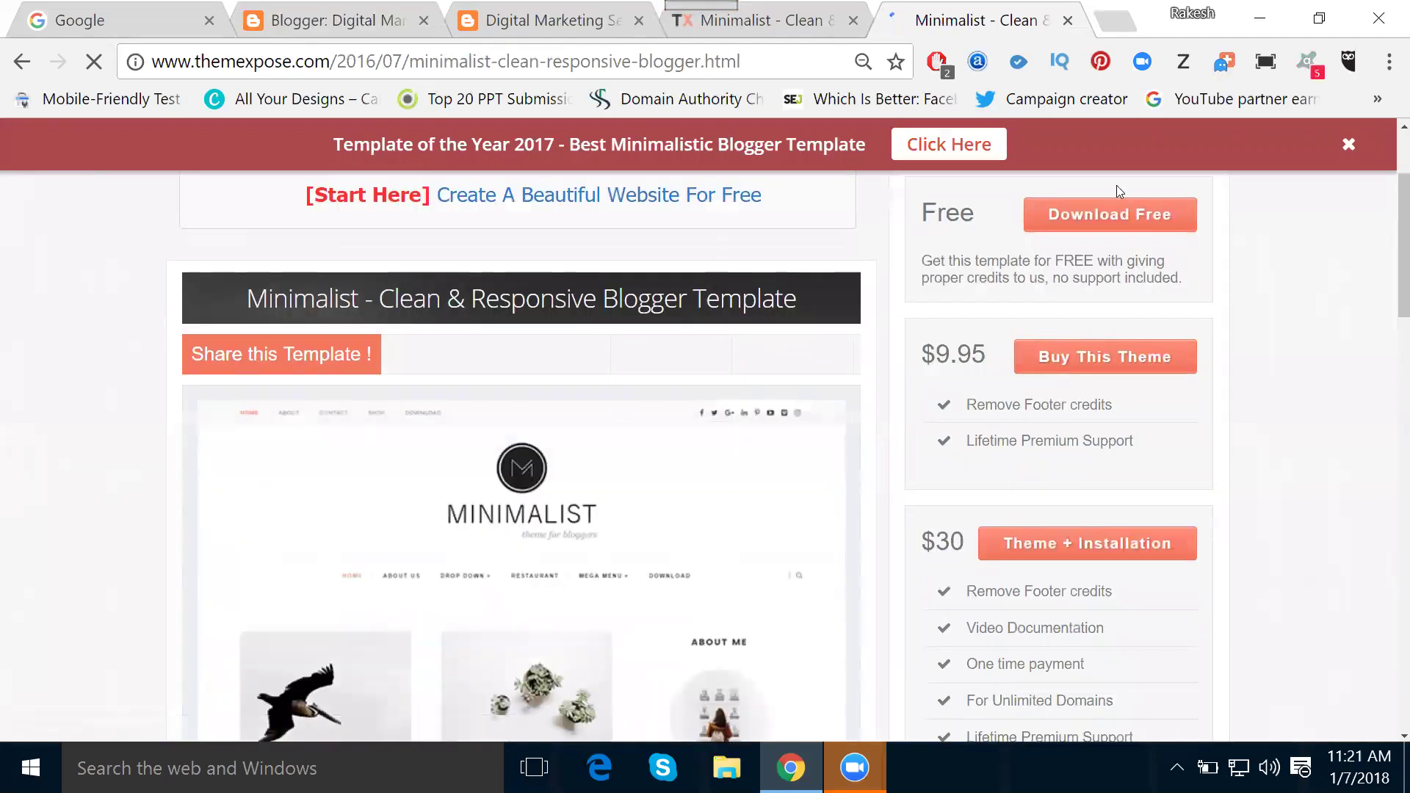
{"action": "scroll", "coordinate": [1117, 187], "scroll_direction": "down", "scroll_amount": 1}
{"action": "scroll", "coordinate": [1220, 307], "scroll_direction": "up", "scroll_amount": 1}
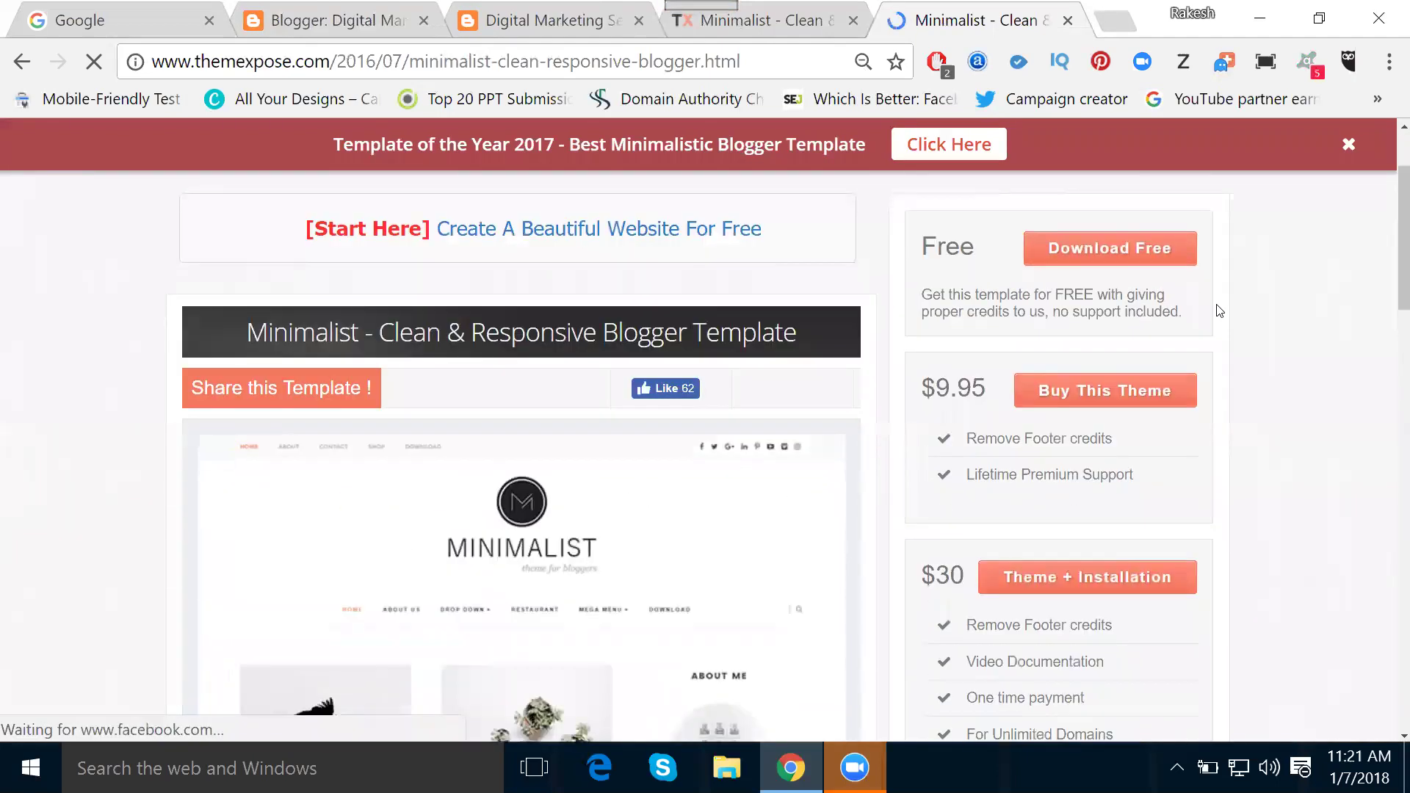
{"action": "scroll", "coordinate": [1219, 310], "scroll_direction": "up", "scroll_amount": 3}
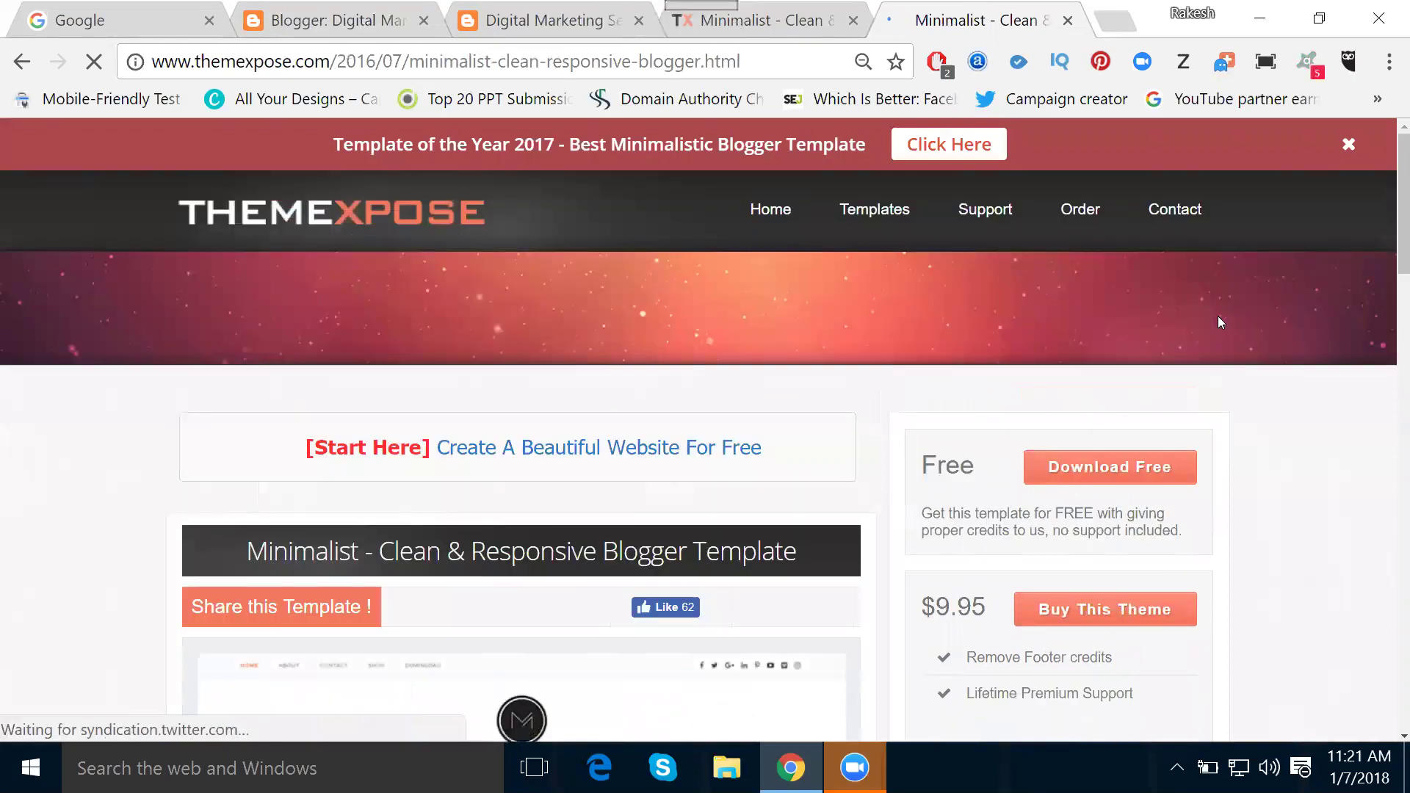
{"action": "scroll", "coordinate": [1281, 397], "scroll_direction": "down", "scroll_amount": 5}
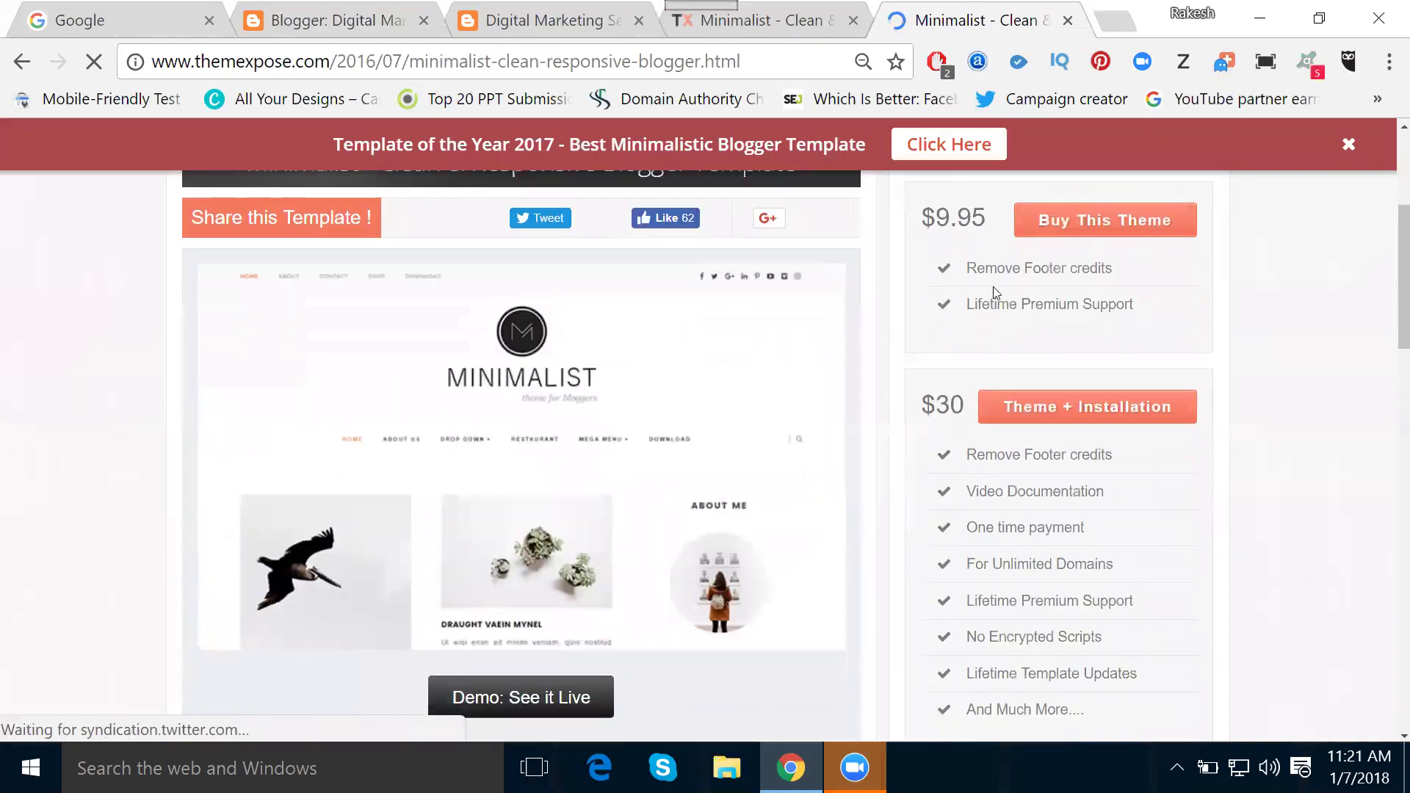
{"action": "scroll", "coordinate": [999, 301], "scroll_direction": "down", "scroll_amount": 1}
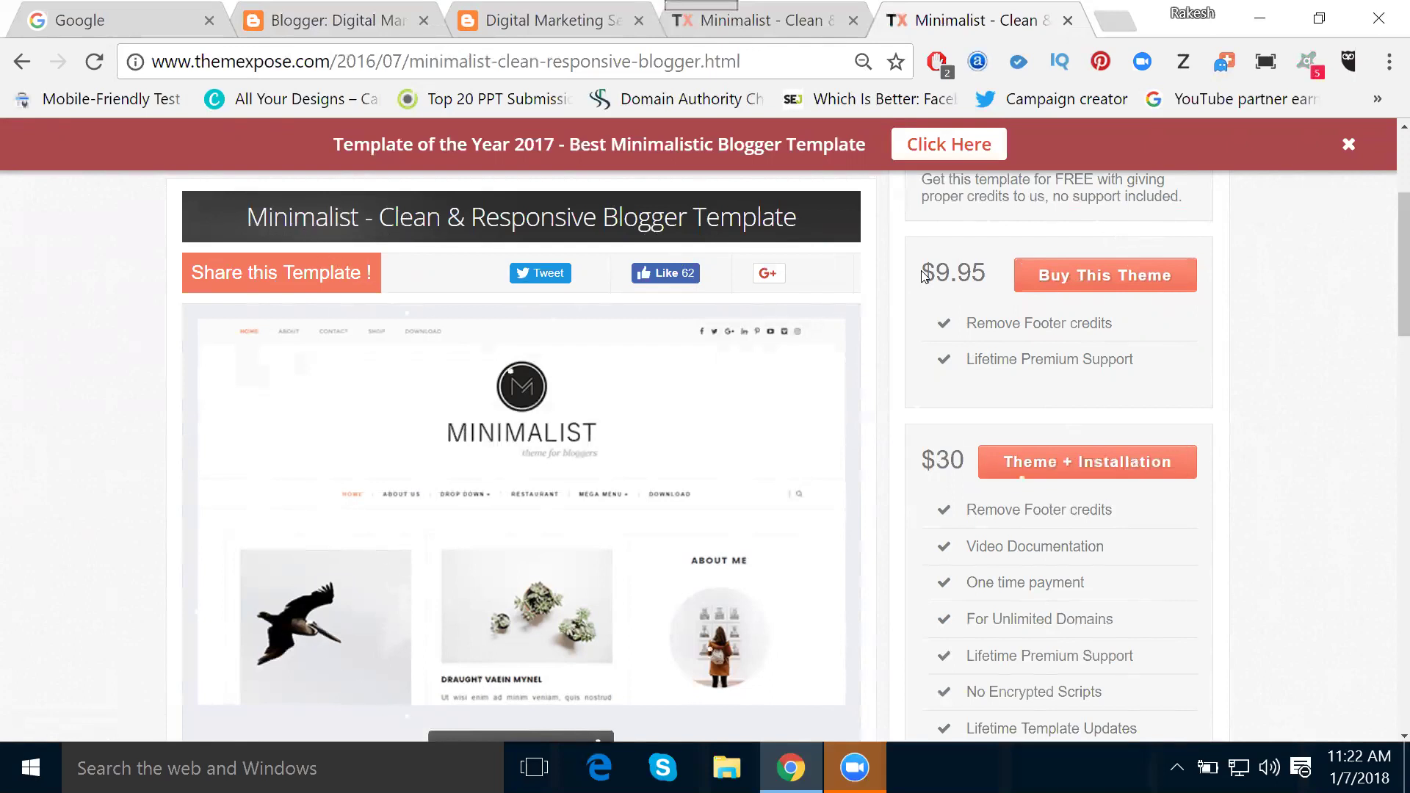
{"action": "scroll", "coordinate": [984, 389], "scroll_direction": "down", "scroll_amount": 2}
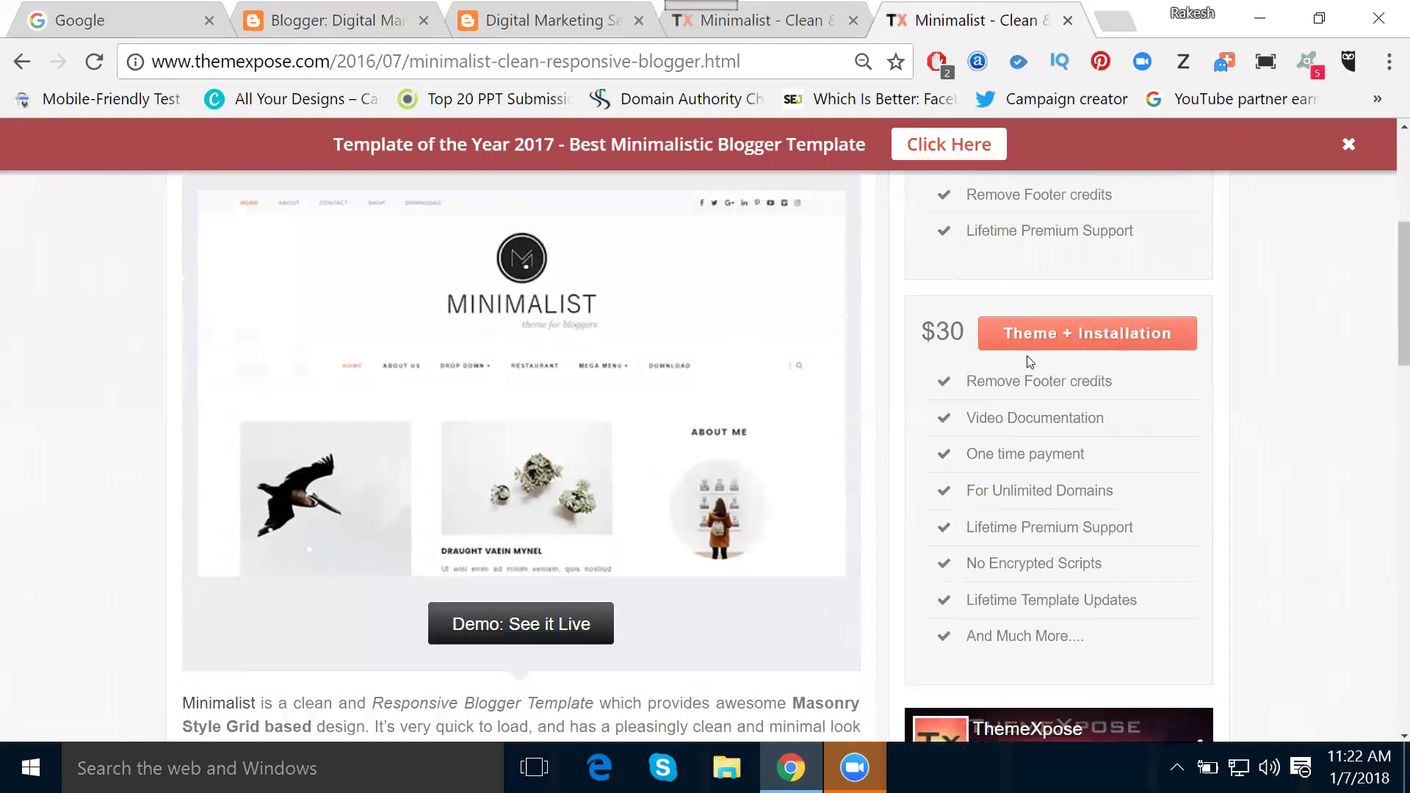
{"action": "scroll", "coordinate": [1031, 362], "scroll_direction": "down", "scroll_amount": 2}
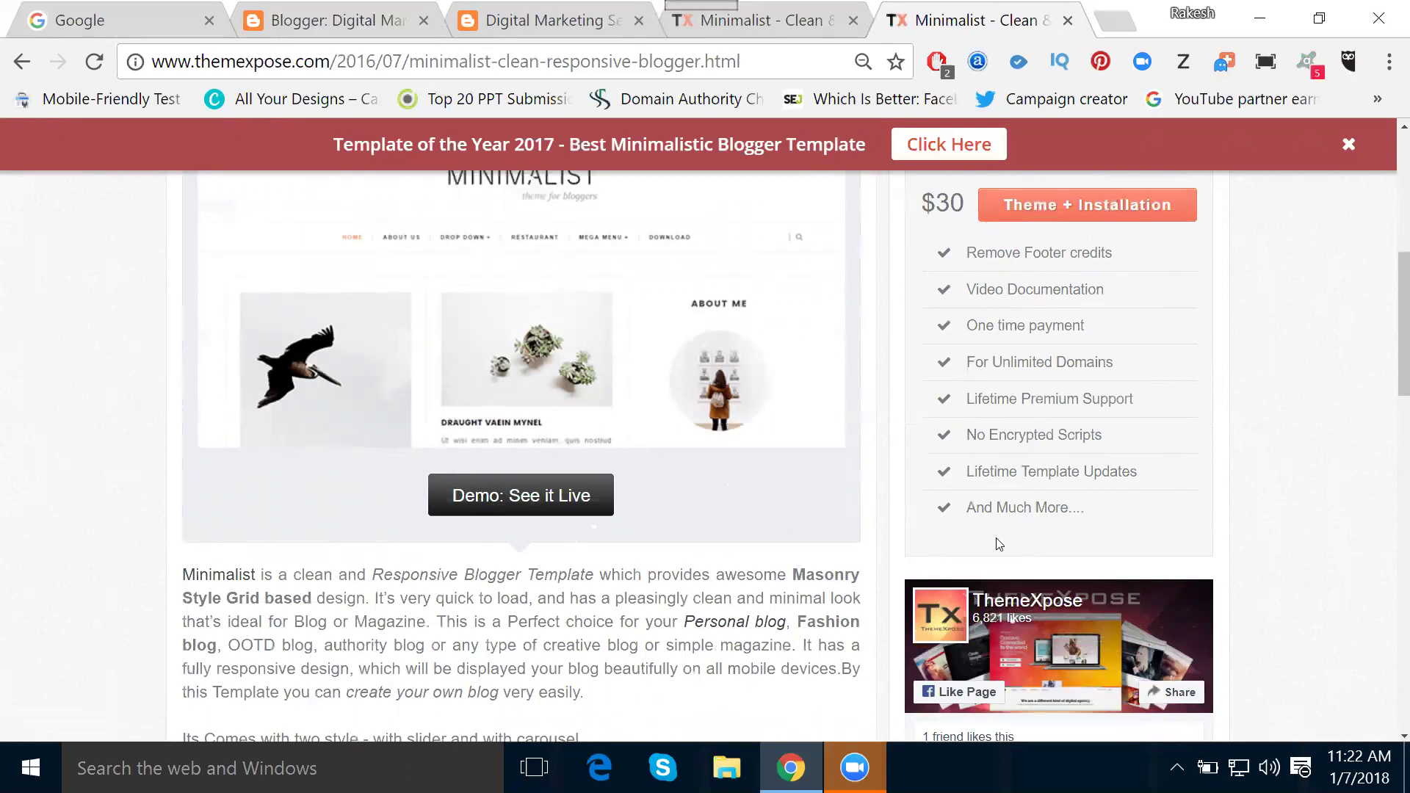
Download the free version of the Minimalist template as "Minimalist Blogger Template Free Version.zip" from Box
{"action": "scroll", "coordinate": [905, 346], "scroll_direction": "up", "scroll_amount": 2}
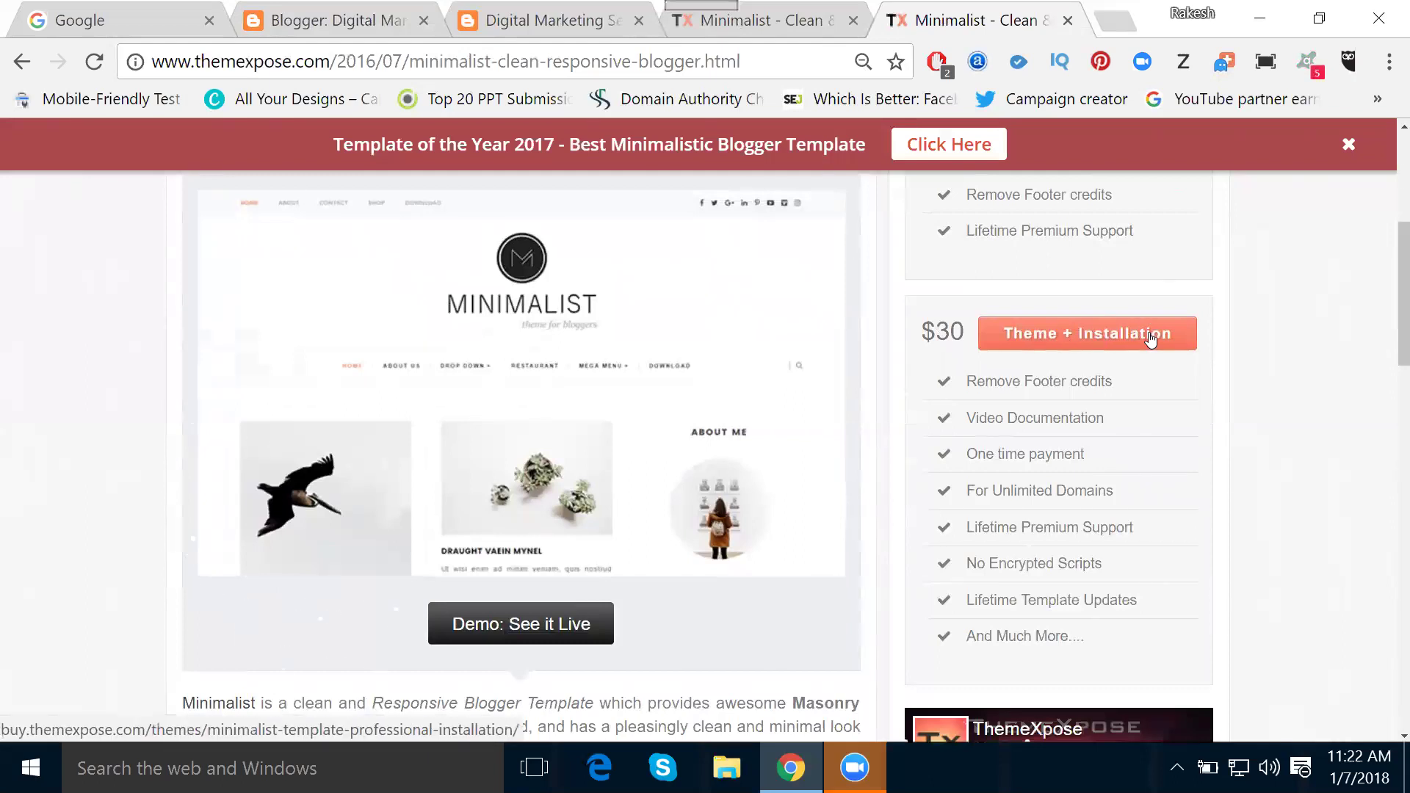
{"action": "scroll", "coordinate": [1151, 337], "scroll_direction": "up", "scroll_amount": 4}
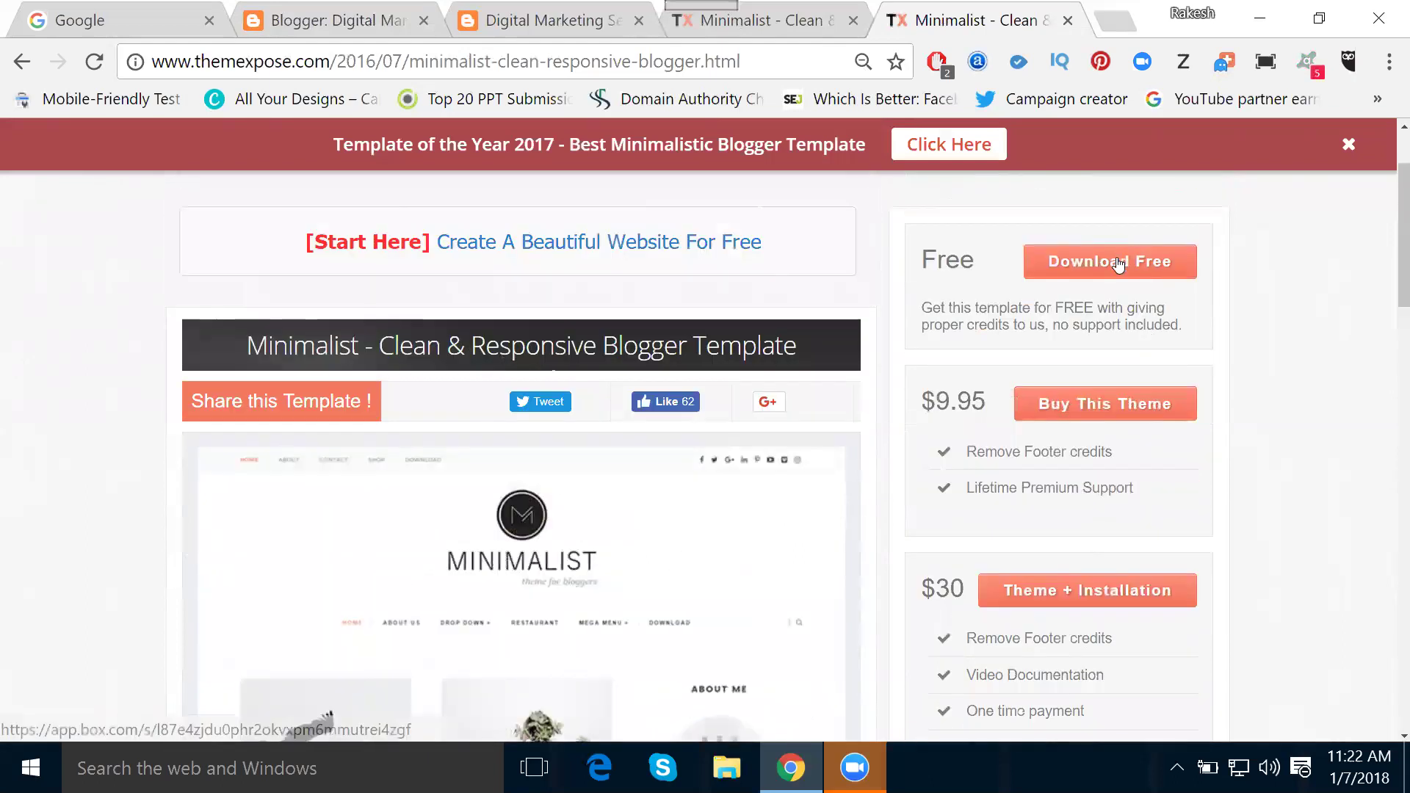
{"action": "left_click", "coordinate": [1118, 263]}
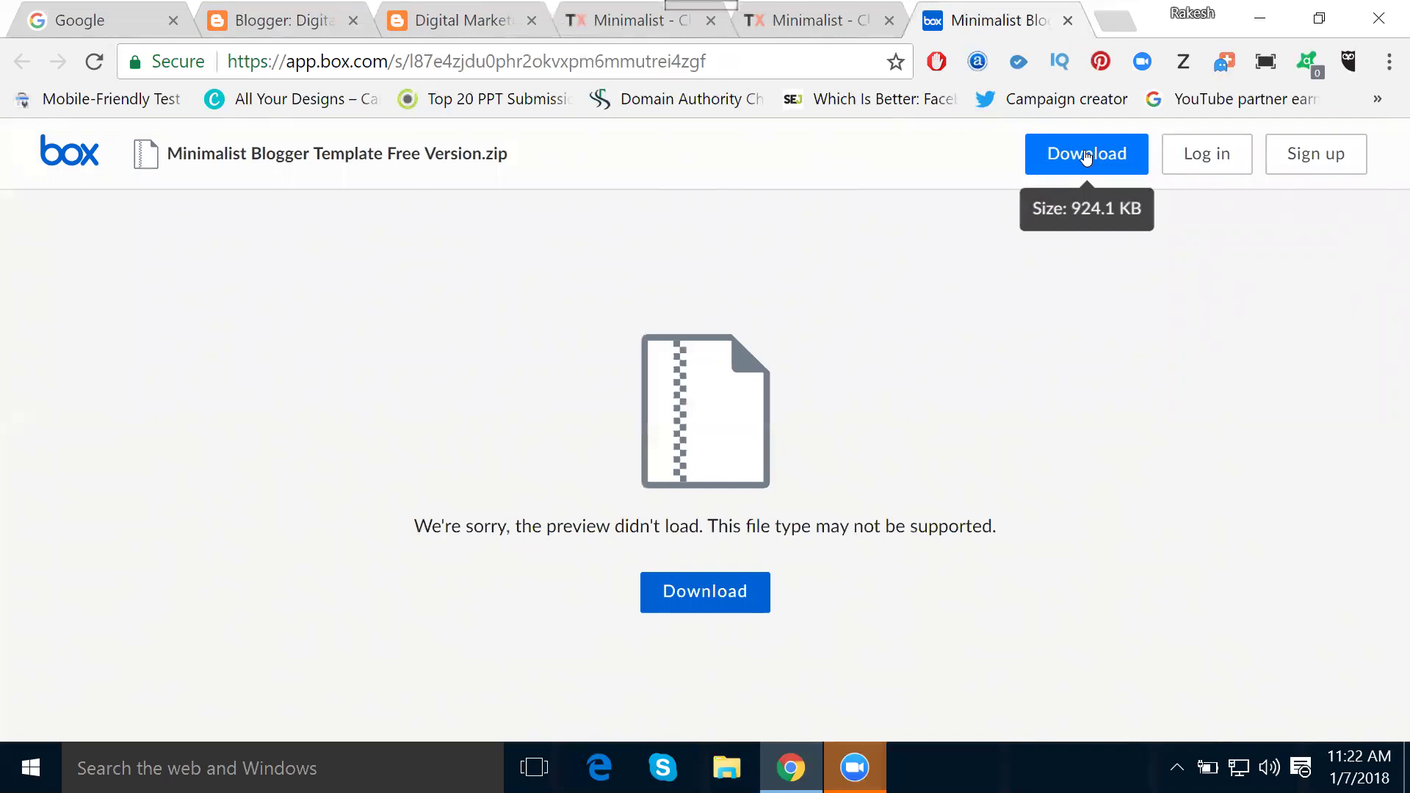
{"action": "left_click", "coordinate": [1087, 156]}
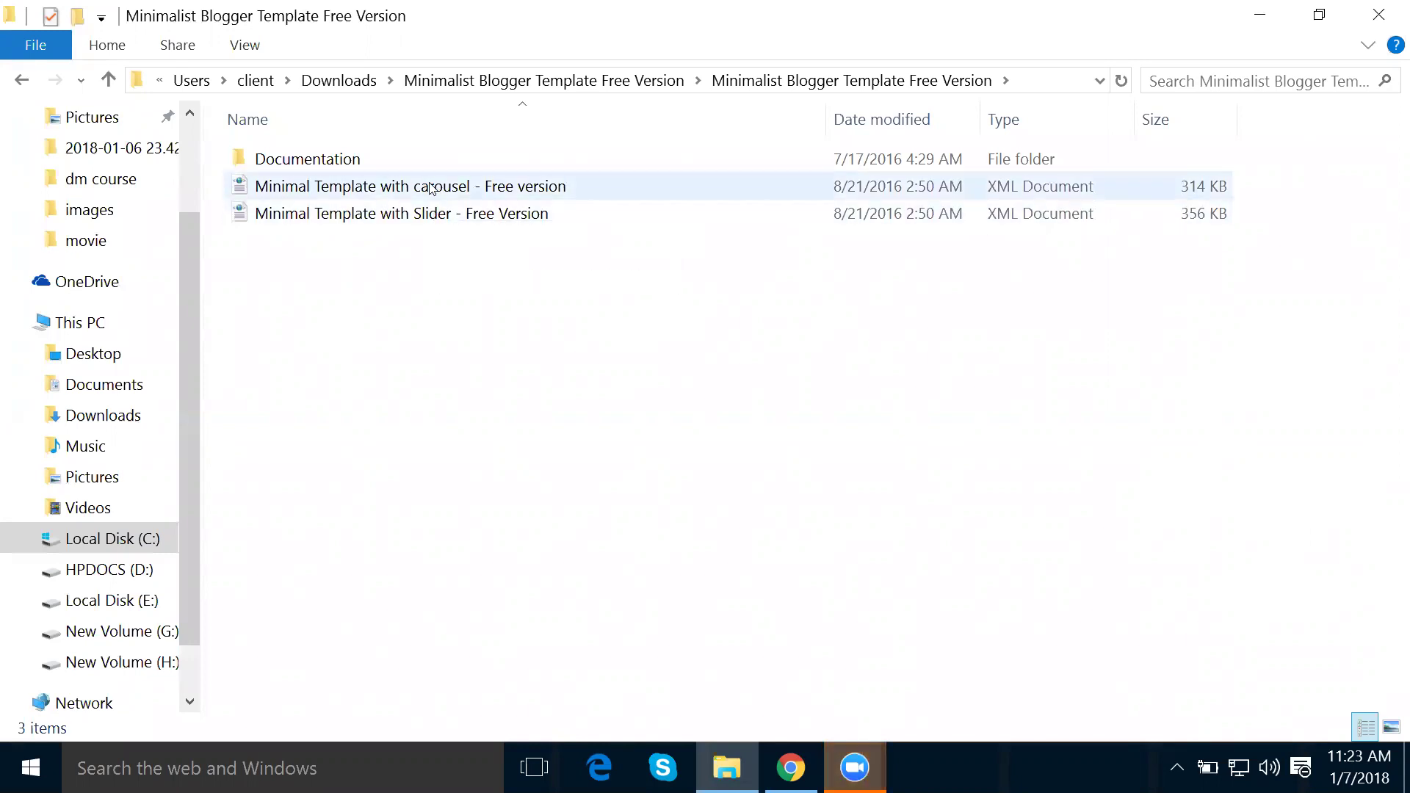
Switch back to Chrome, reopen the Minimalist live demo from its template page, and close the duplicate template page
{"action": "key", "text": "alt+Tab"}
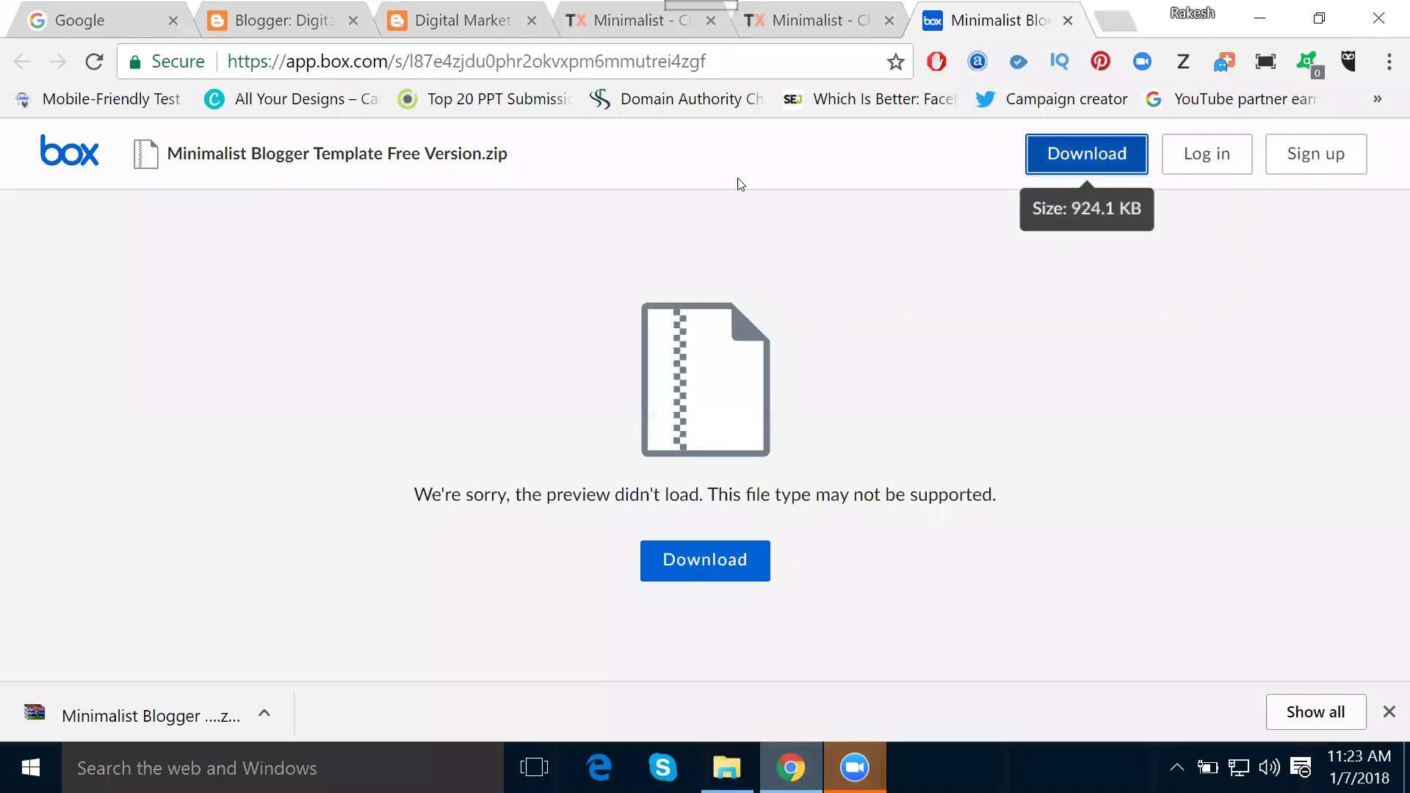
{"action": "left_click", "coordinate": [806, 19]}
{"action": "left_click", "coordinate": [617, 22]}
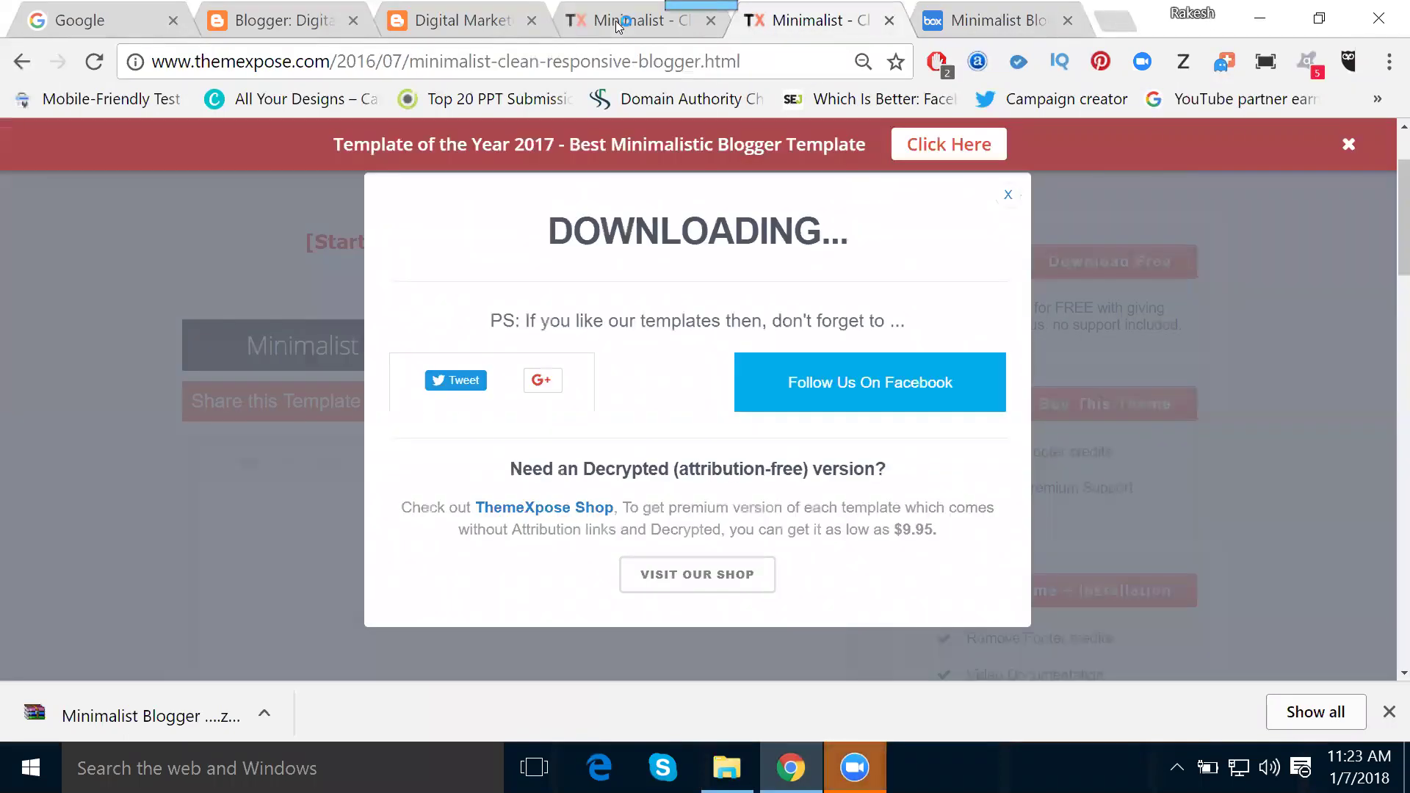
{"action": "scroll", "coordinate": [760, 221], "scroll_direction": "down", "scroll_amount": 2}
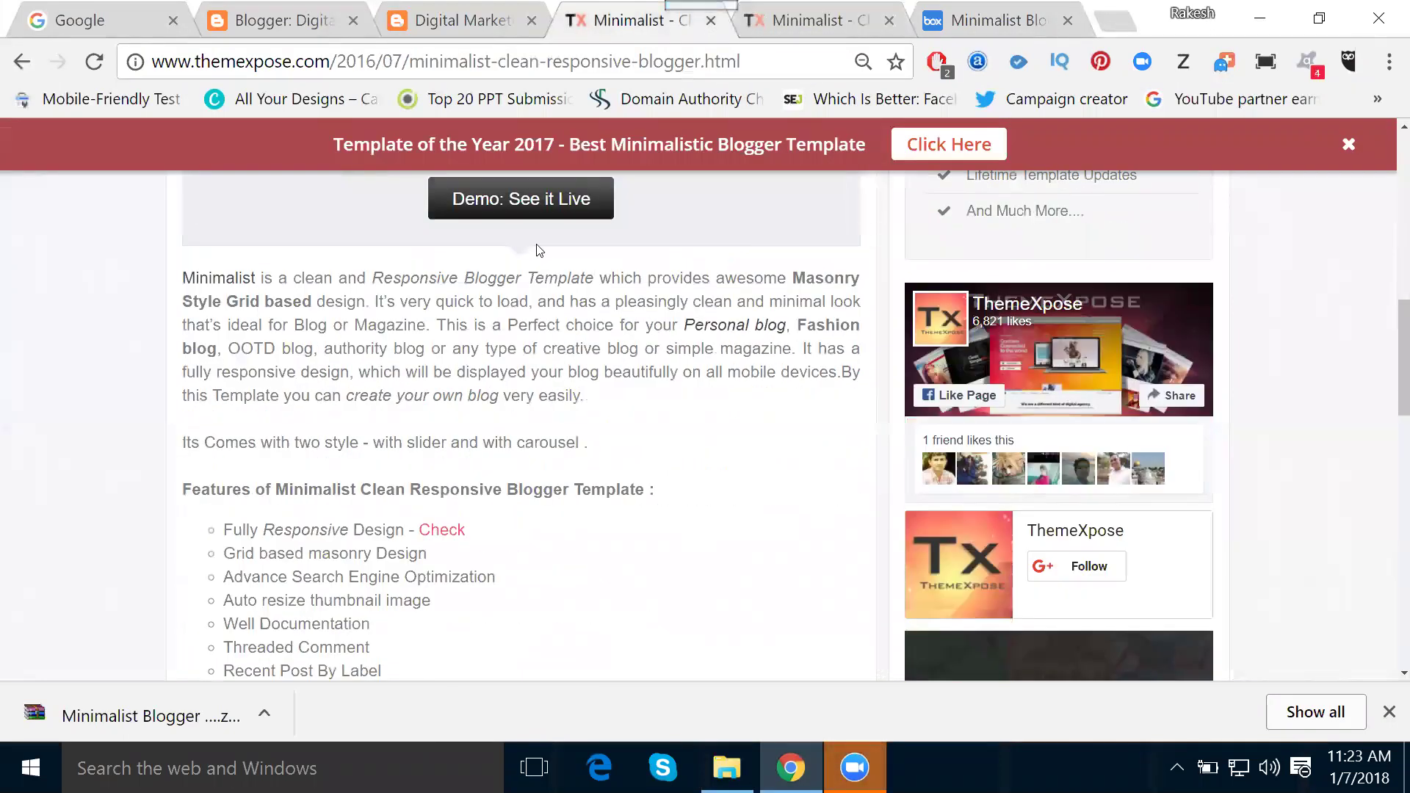
{"action": "left_click", "coordinate": [541, 201]}
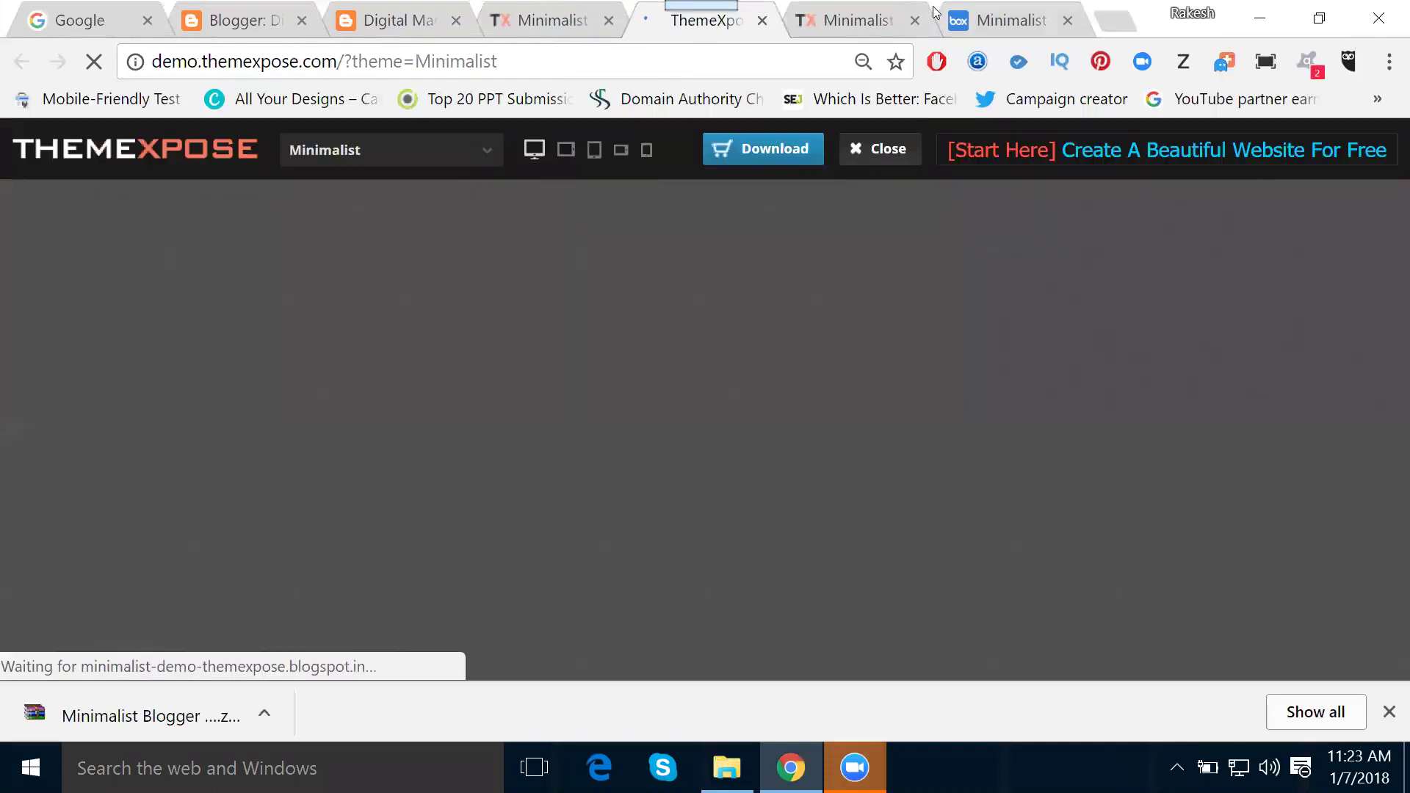
{"action": "left_click", "coordinate": [915, 19]}
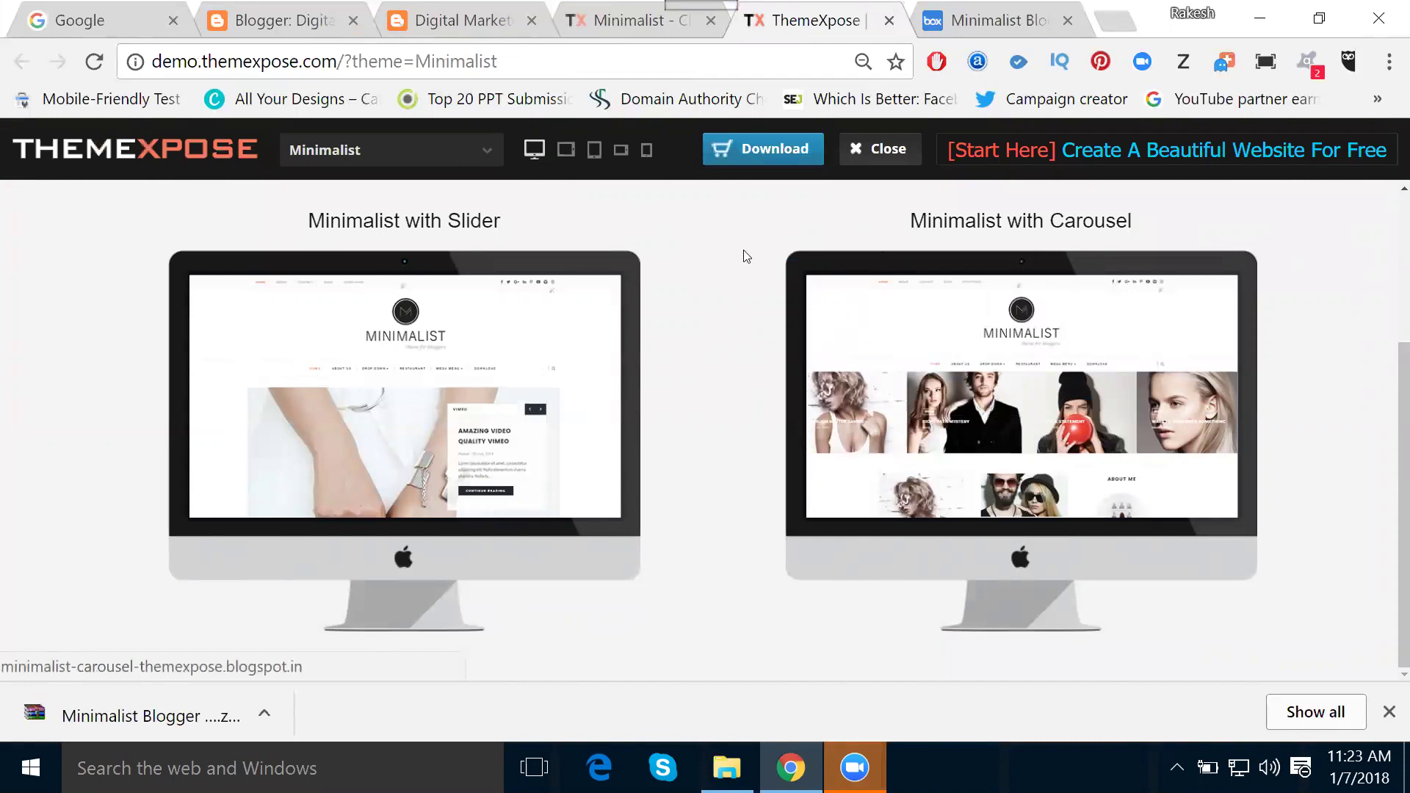
Open the slider version of the Minimalist demo and advance through its featured post slides
{"action": "left_click", "coordinate": [403, 366]}
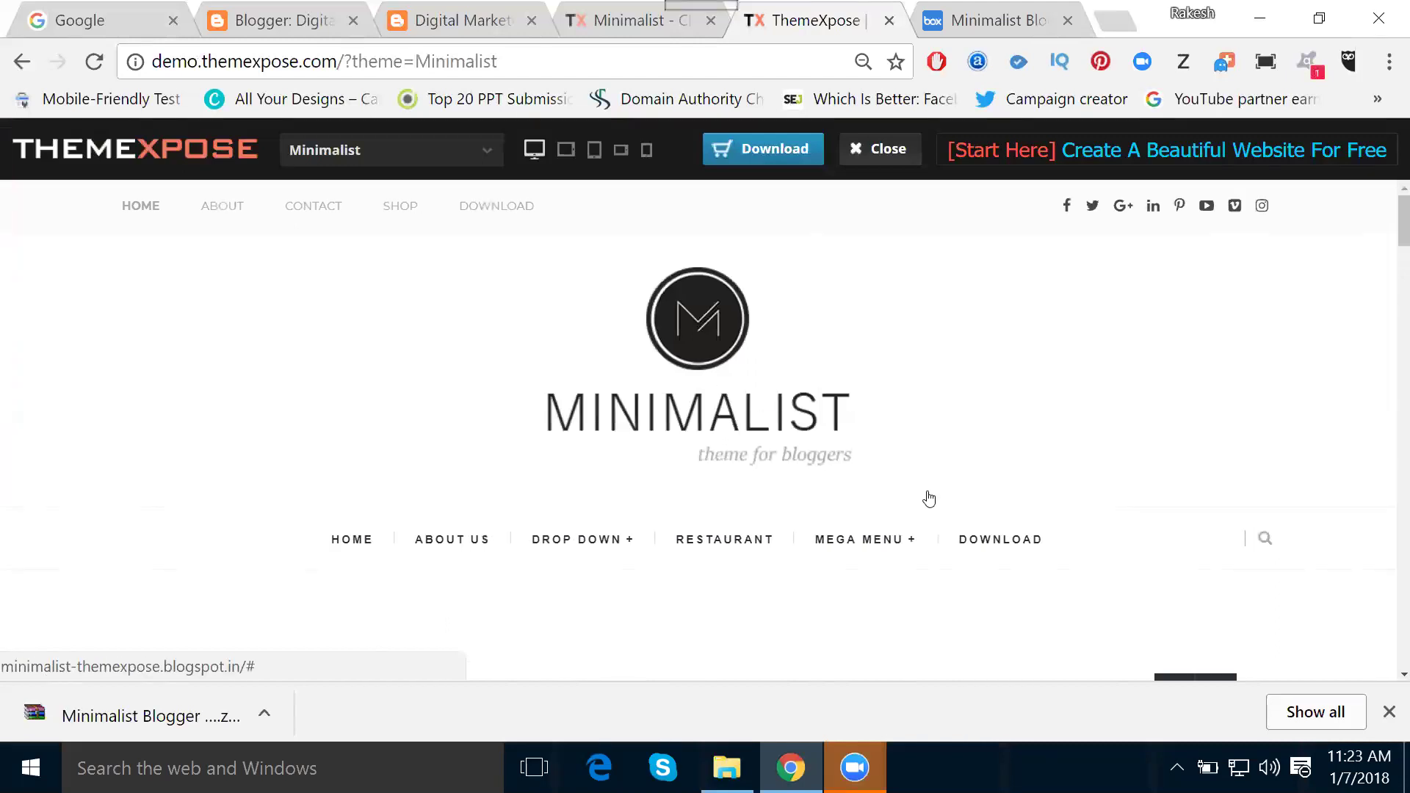
{"action": "scroll", "coordinate": [1252, 335], "scroll_direction": "down", "scroll_amount": 6}
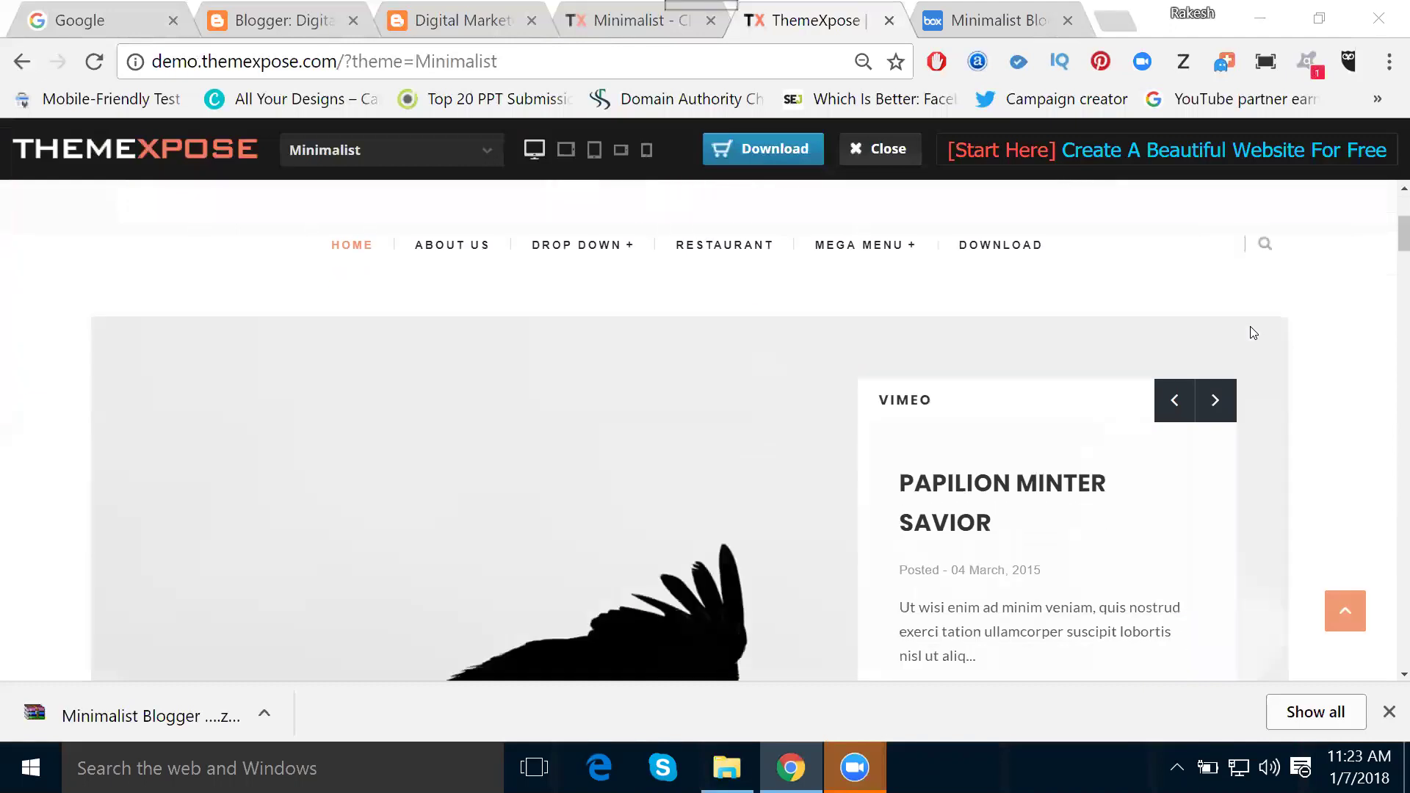
{"action": "scroll", "coordinate": [1252, 382], "scroll_direction": "up", "scroll_amount": 3}
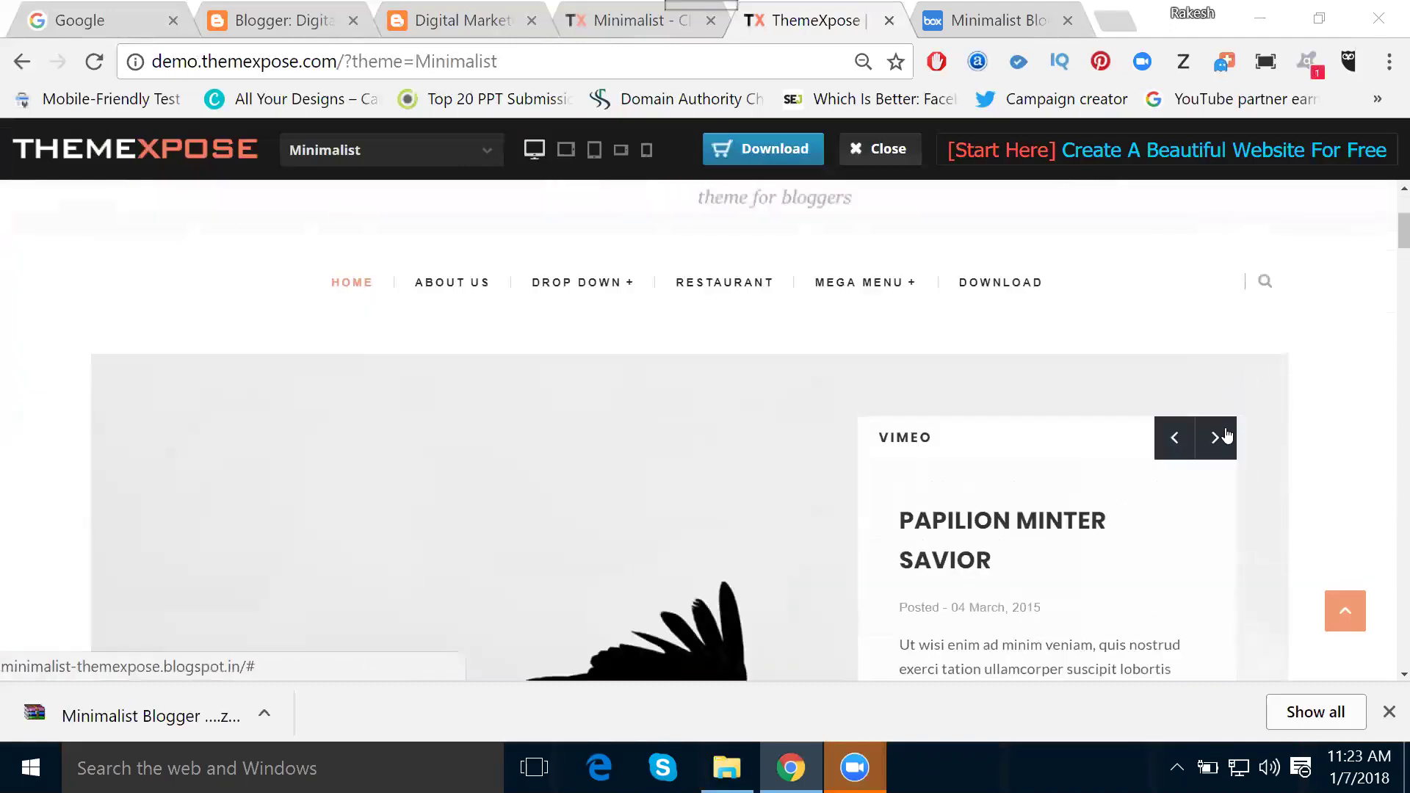
{"action": "left_click", "coordinate": [1225, 435]}
{"action": "left_click", "coordinate": [1226, 437]}
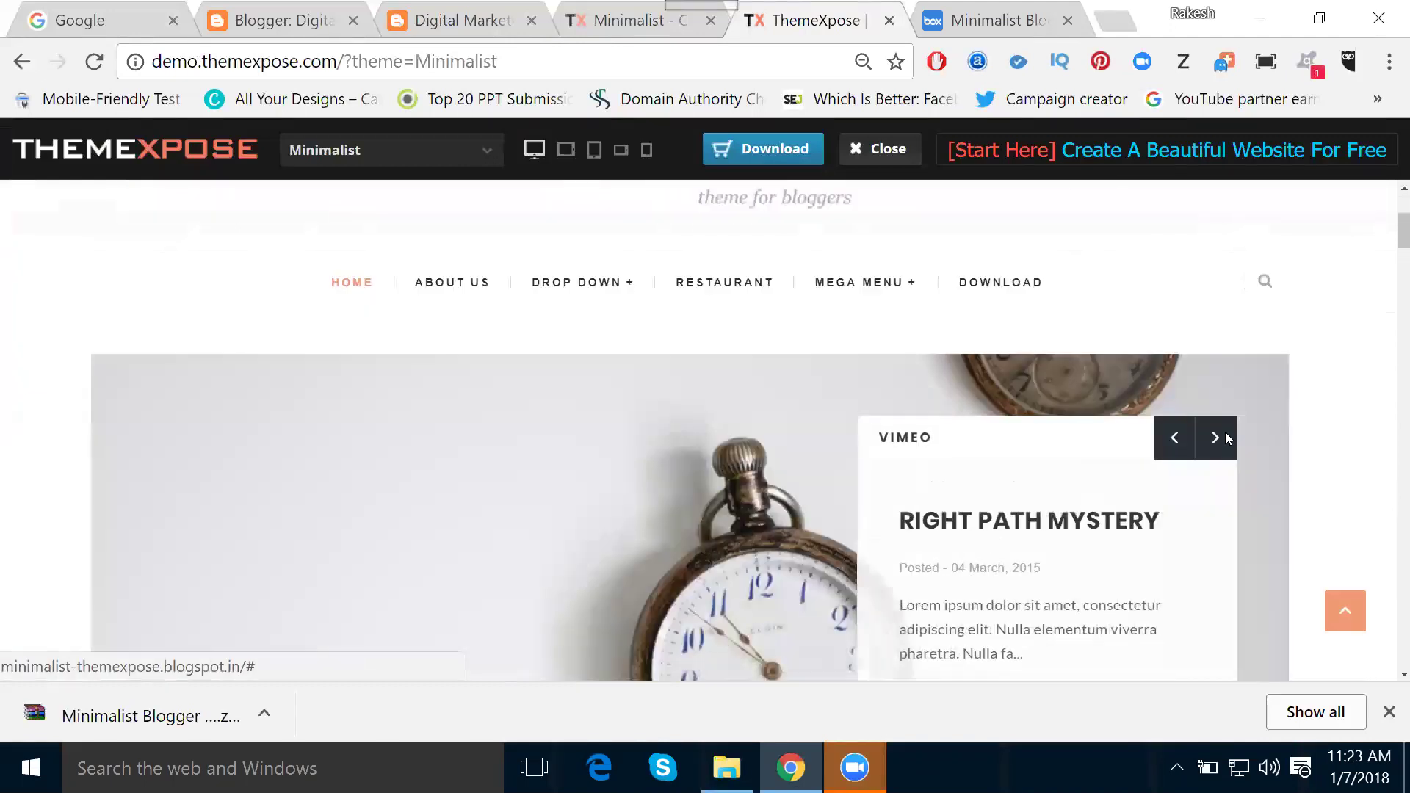
{"action": "left_click", "coordinate": [1226, 438]}
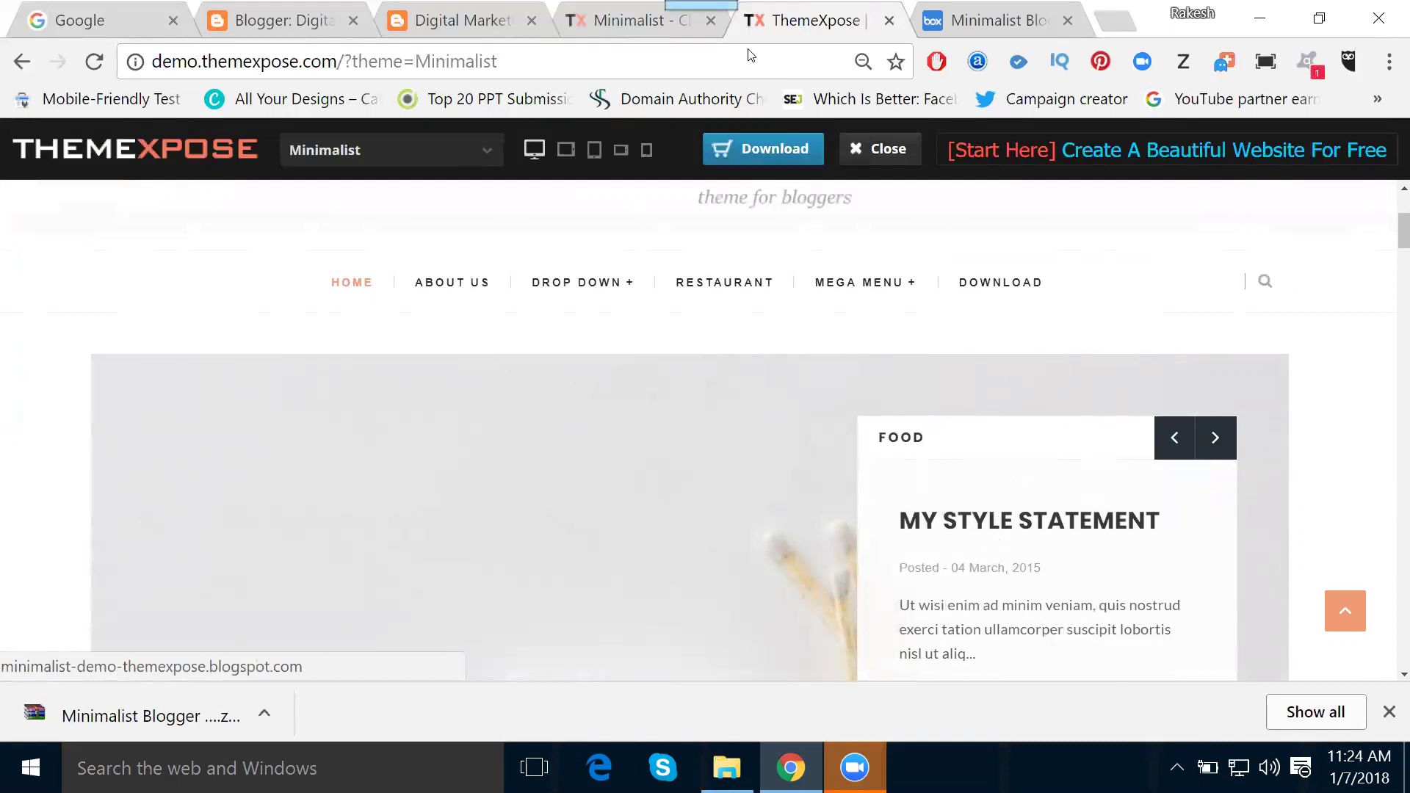
Switch to the extracted template folder, open "Minimal Template with Slider - Free Version" in Notepad++, declining the update, and look over its code
{"action": "left_click", "coordinate": [630, 19]}
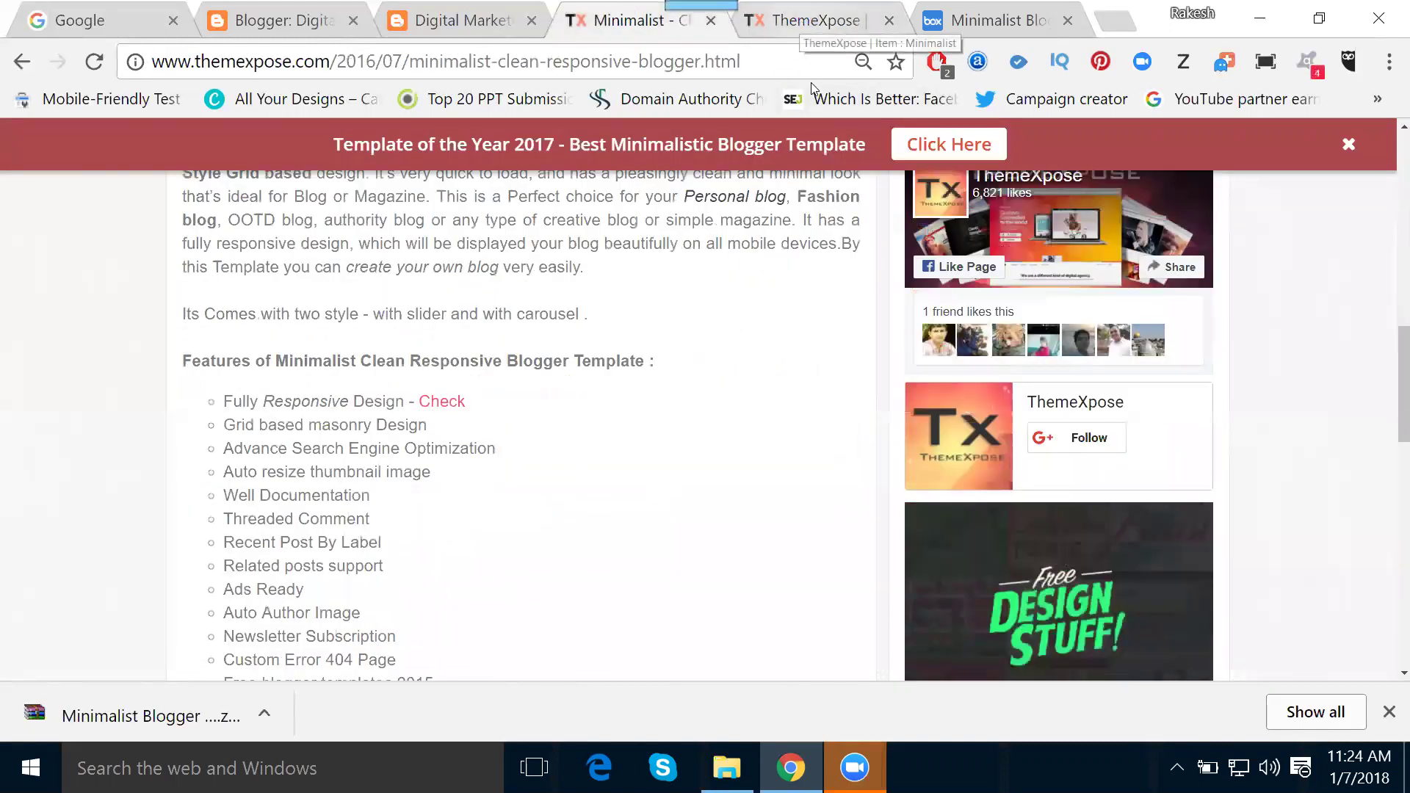
{"action": "key", "text": "alt+Tab"}
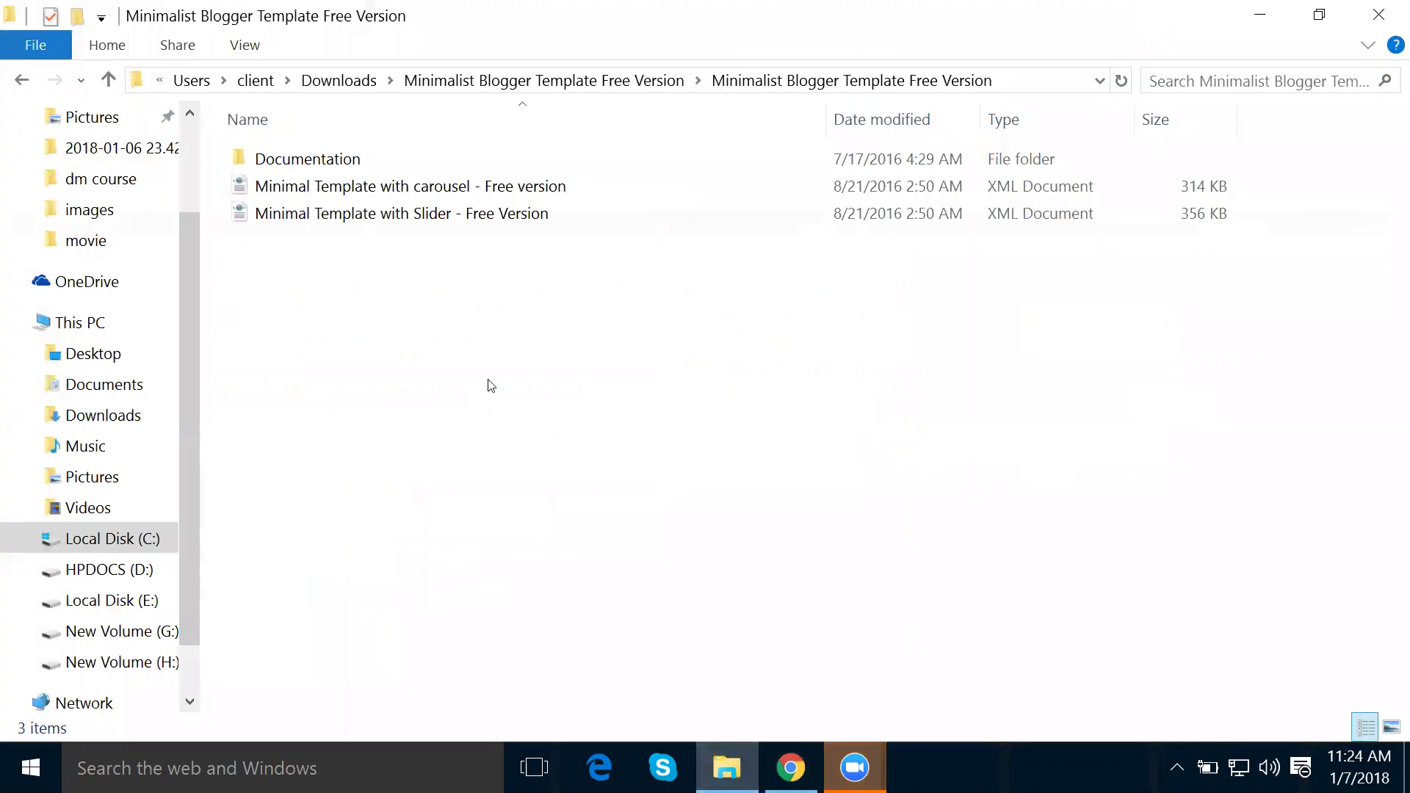
{"action": "left_click", "coordinate": [362, 214]}
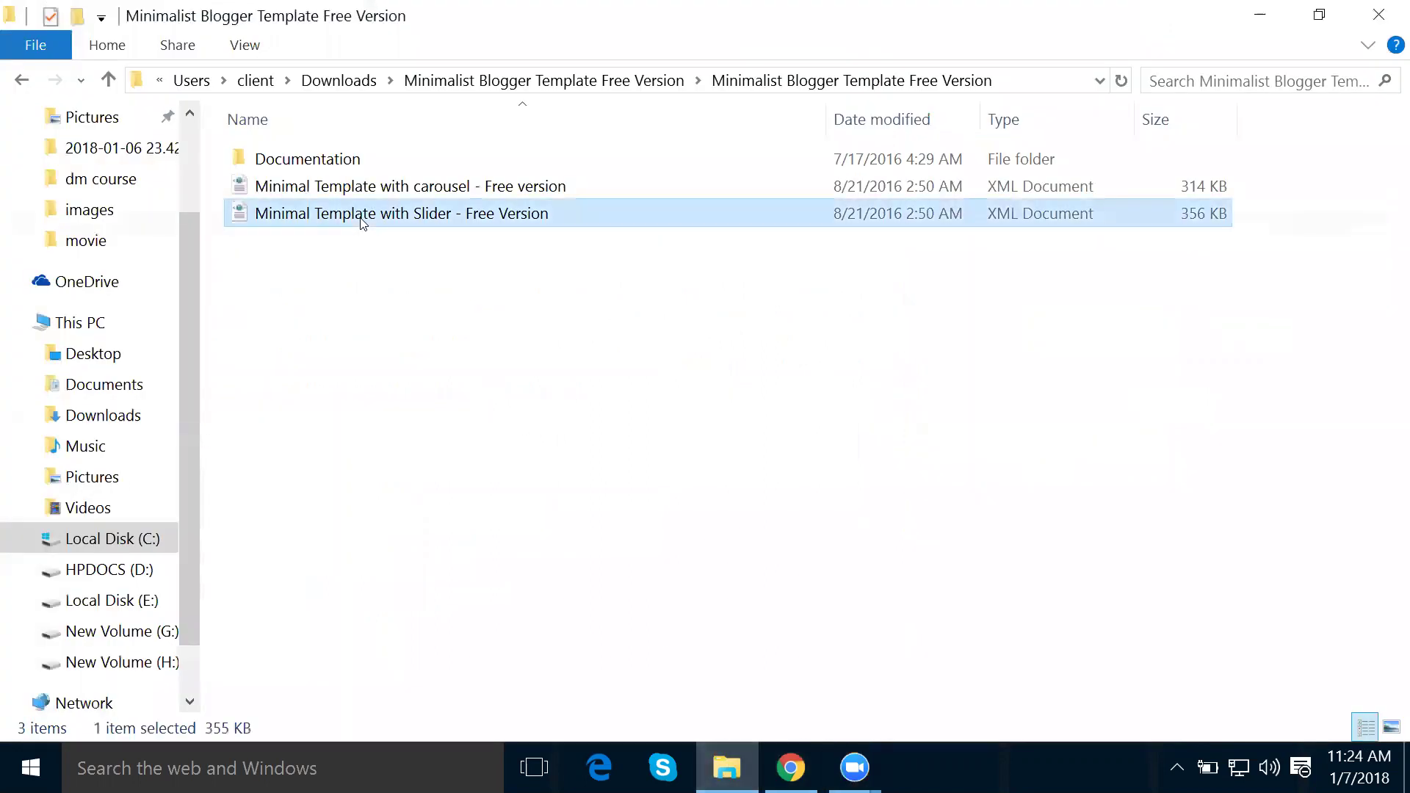
{"action": "right_click", "coordinate": [362, 214]}
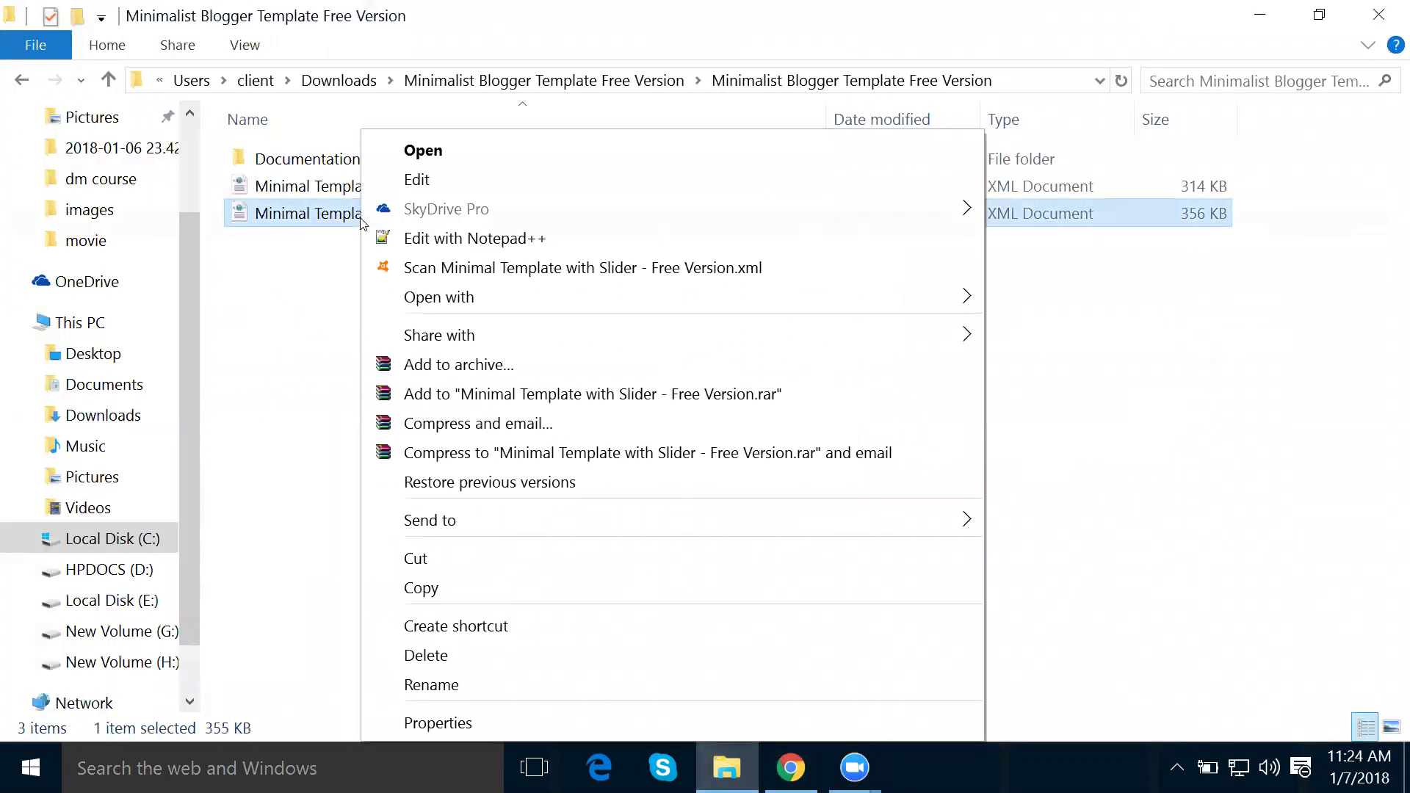
{"action": "left_click", "coordinate": [454, 240]}
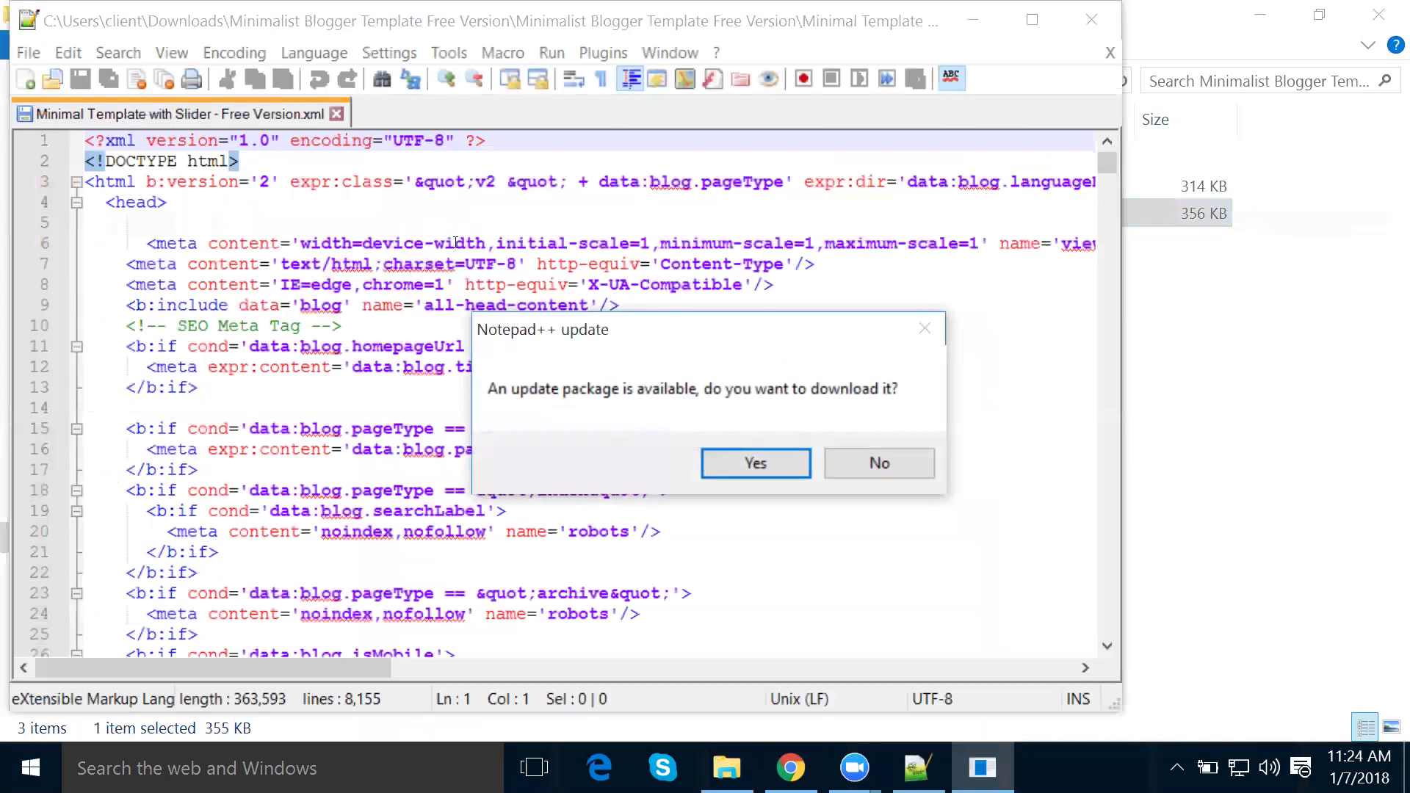
{"action": "left_click", "coordinate": [859, 463]}
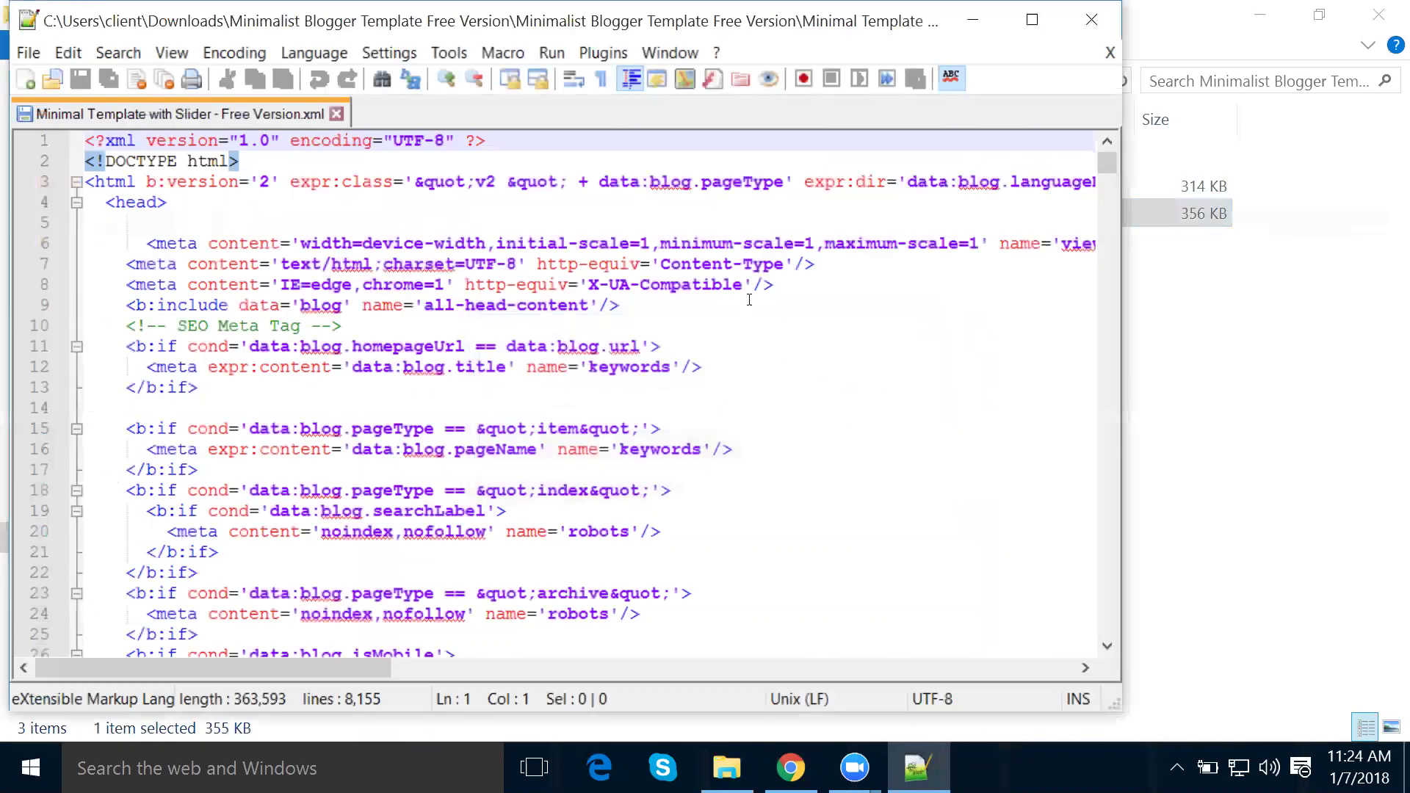
{"action": "scroll", "coordinate": [749, 300], "scroll_direction": "down", "scroll_amount": 13}
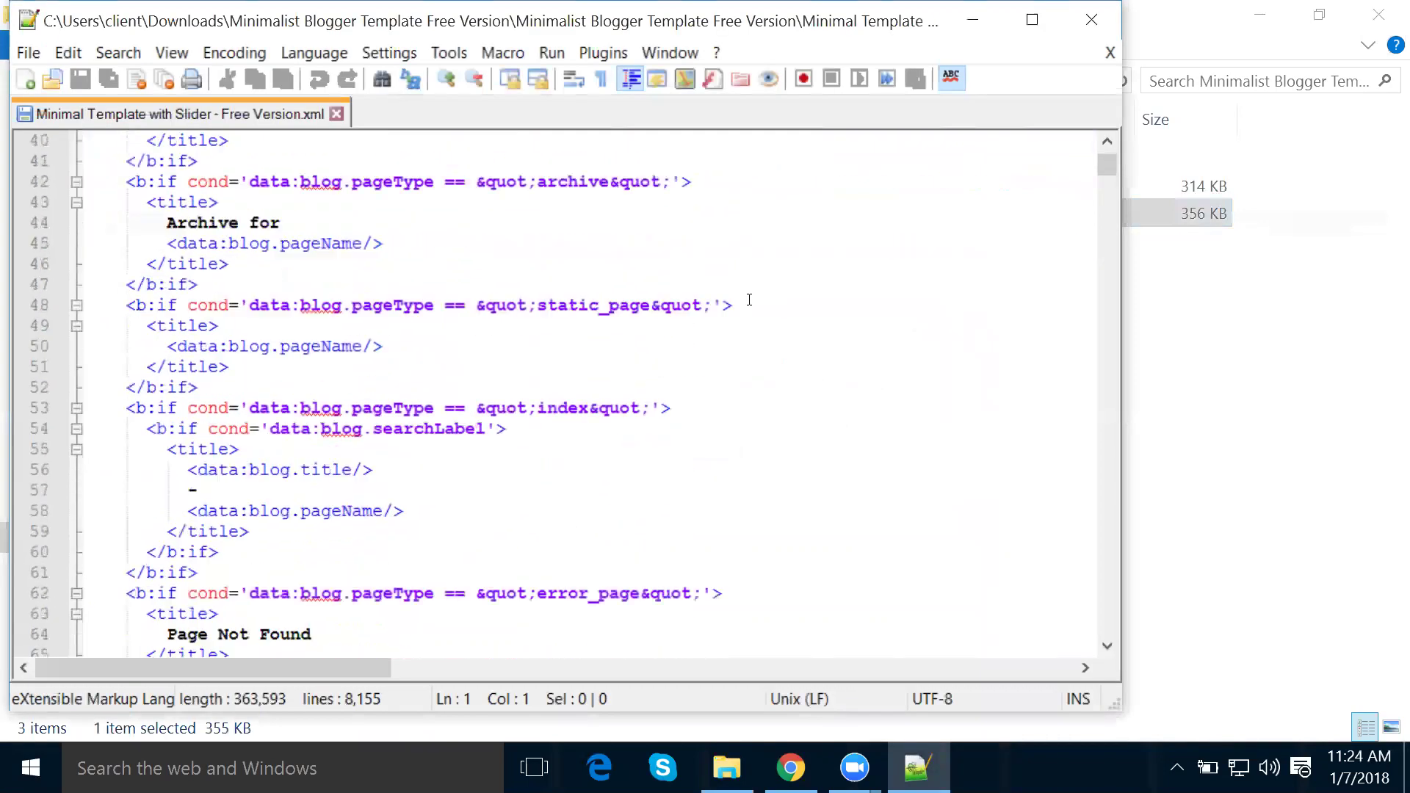
Look further through the slider template's XML and select its entire code
{"action": "scroll", "coordinate": [749, 299], "scroll_direction": "down", "scroll_amount": 13}
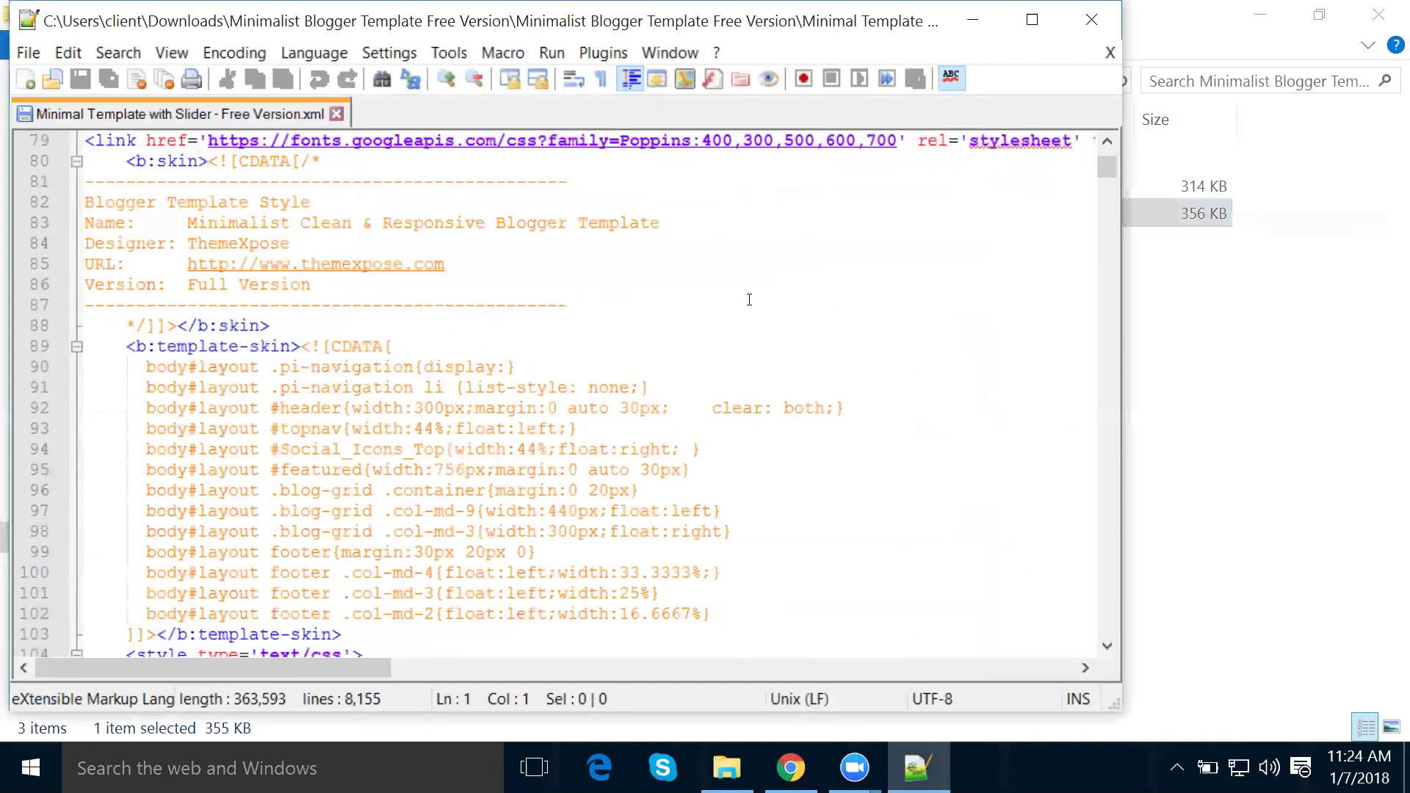
{"action": "scroll", "coordinate": [749, 300], "scroll_direction": "down", "scroll_amount": 20}
{"action": "scroll", "coordinate": [750, 300], "scroll_direction": "up", "scroll_amount": 12}
{"action": "left_click", "coordinate": [749, 300]}
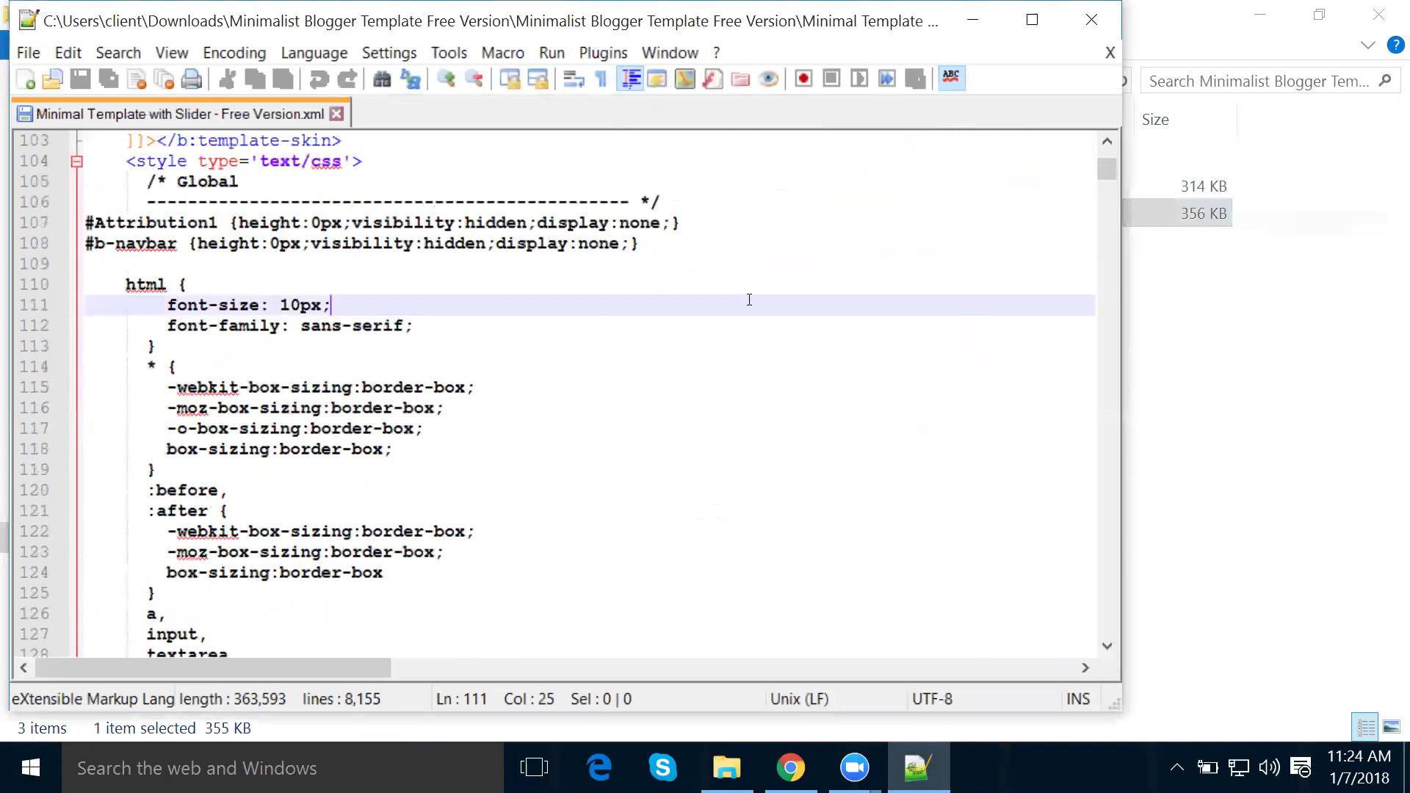
{"action": "key", "text": "ctrl+a"}
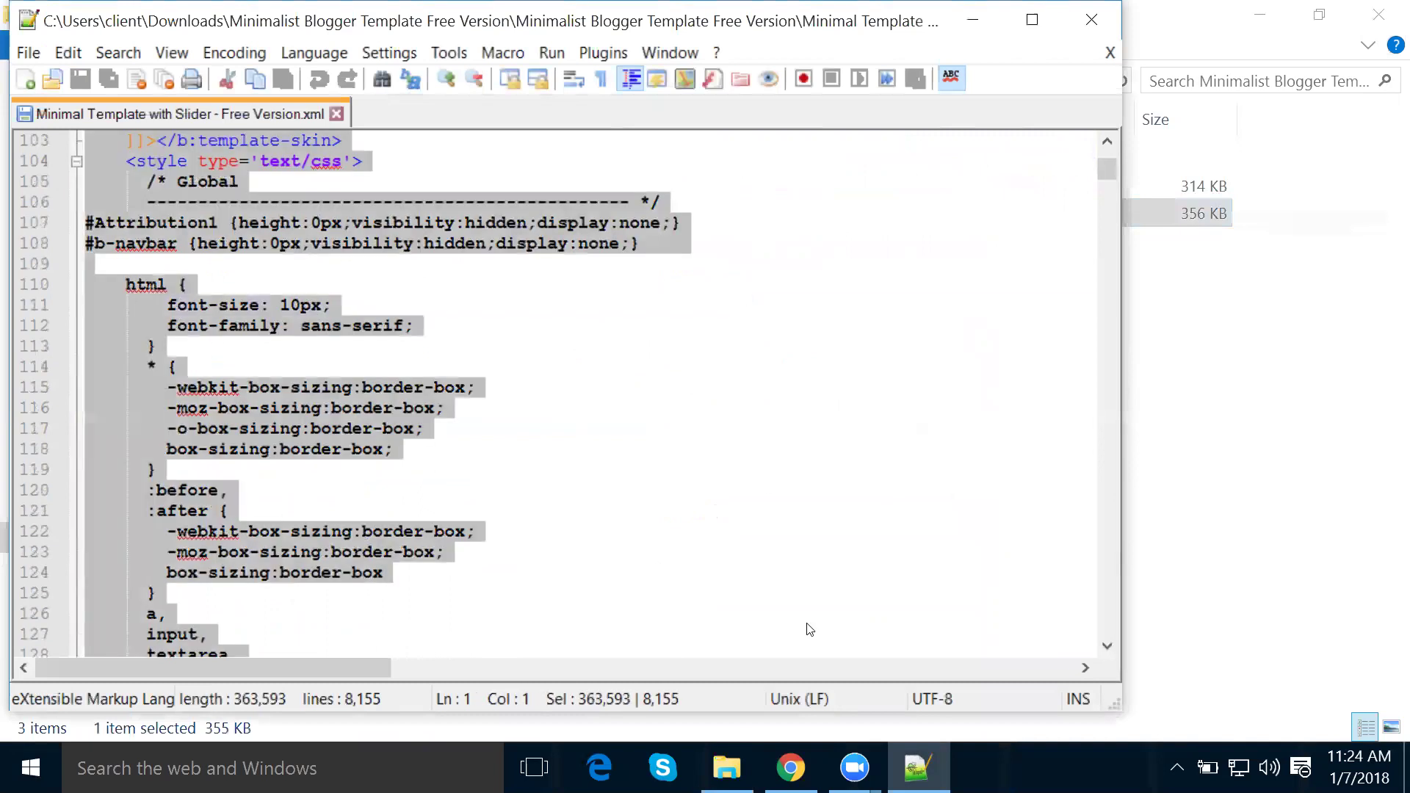
Switch to the Blogger dashboard in Chrome and open the blog theme's HTML for editing
{"action": "key", "text": "alt+Tab"}
{"action": "left_click", "coordinate": [272, 17]}
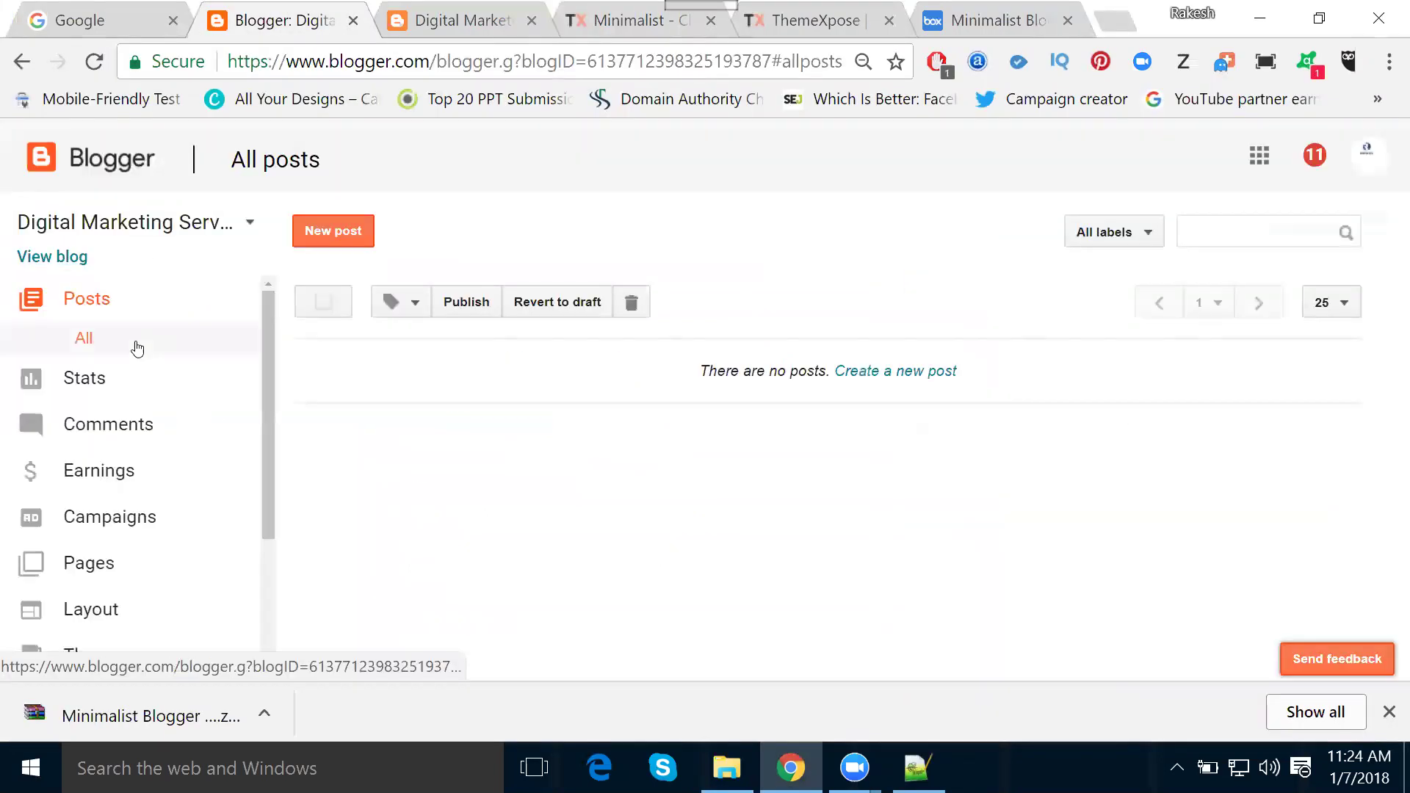
{"action": "scroll", "coordinate": [135, 346], "scroll_direction": "down", "scroll_amount": 3}
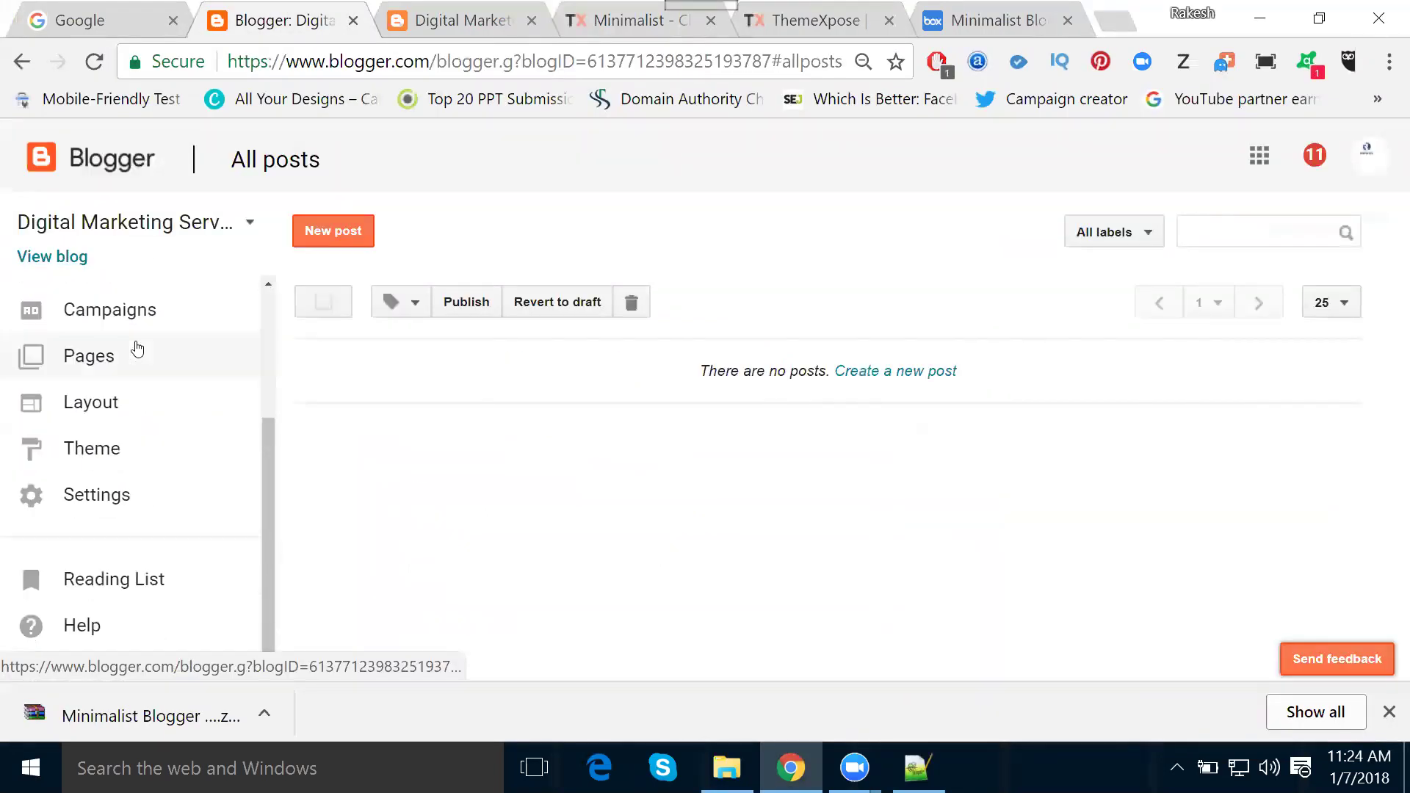
{"action": "left_click", "coordinate": [124, 456]}
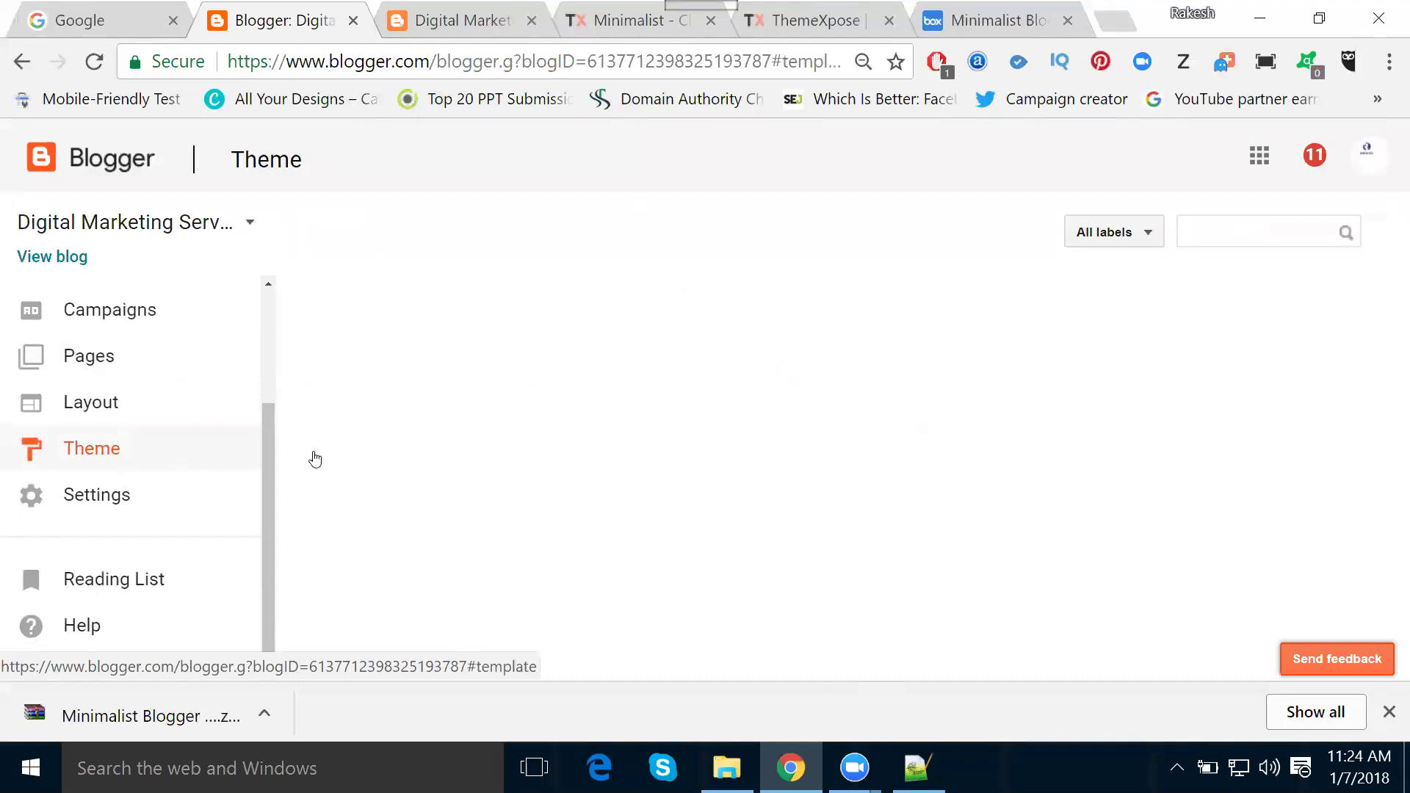
{"action": "scroll", "coordinate": [535, 430], "scroll_direction": "down", "scroll_amount": 3}
{"action": "left_click", "coordinate": [583, 512]}
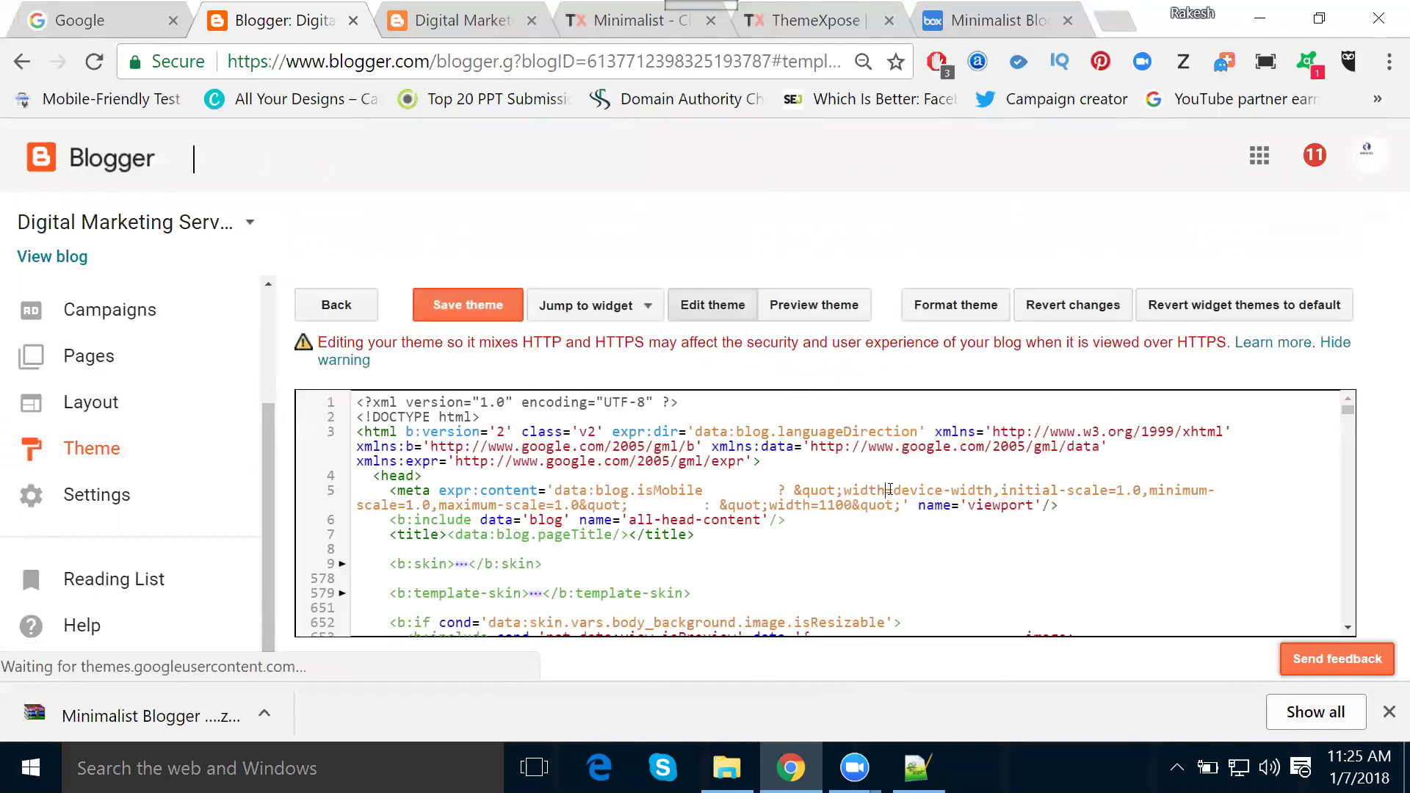
Copy all of the blog's existing theme code and clear it from the HTML editor
{"action": "key", "text": "ctrl+a"}
{"action": "key", "text": "ctrl+c"}
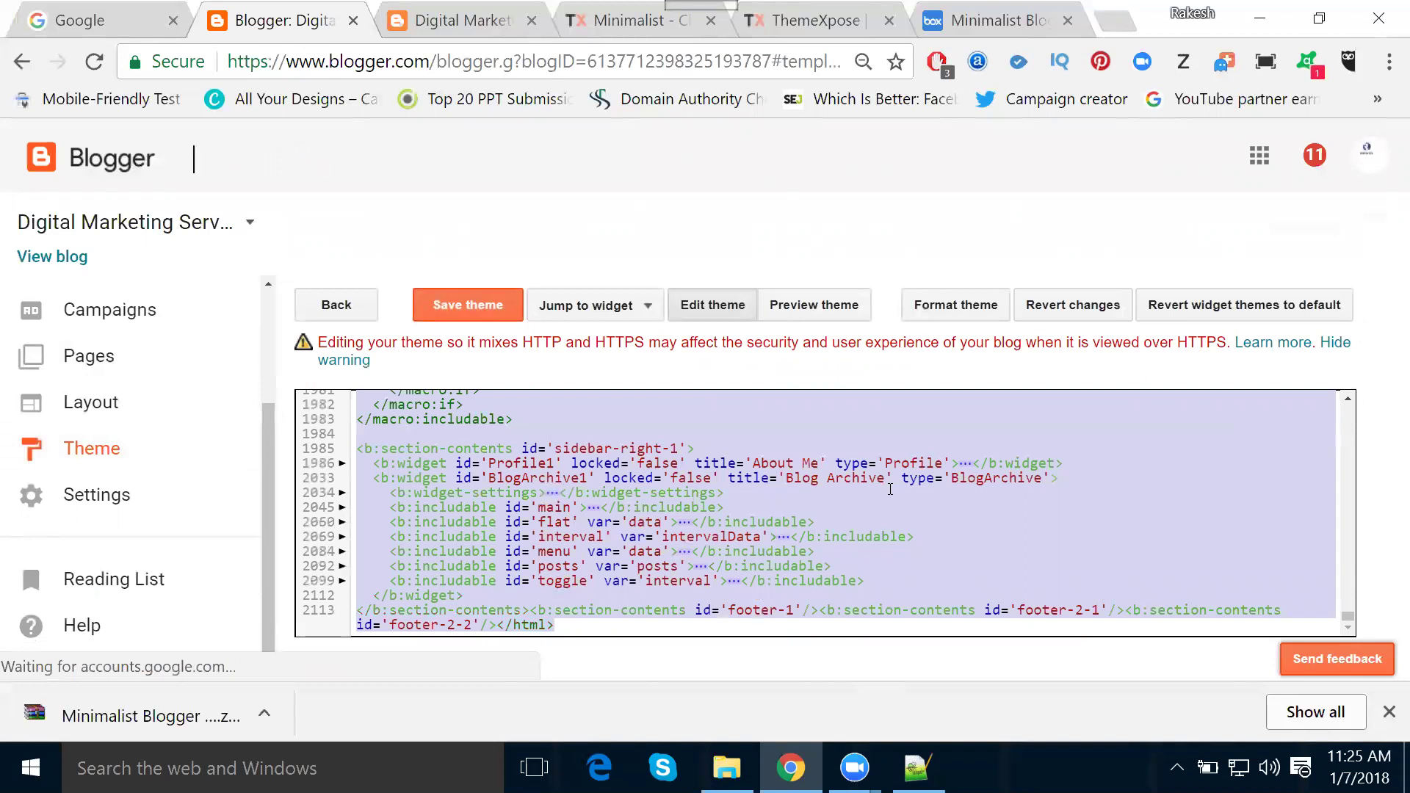
{"action": "key", "text": "Delete"}
Launch Word by running winword and paste the copied theme code into a new blank document
{"action": "key", "text": "super+r"}
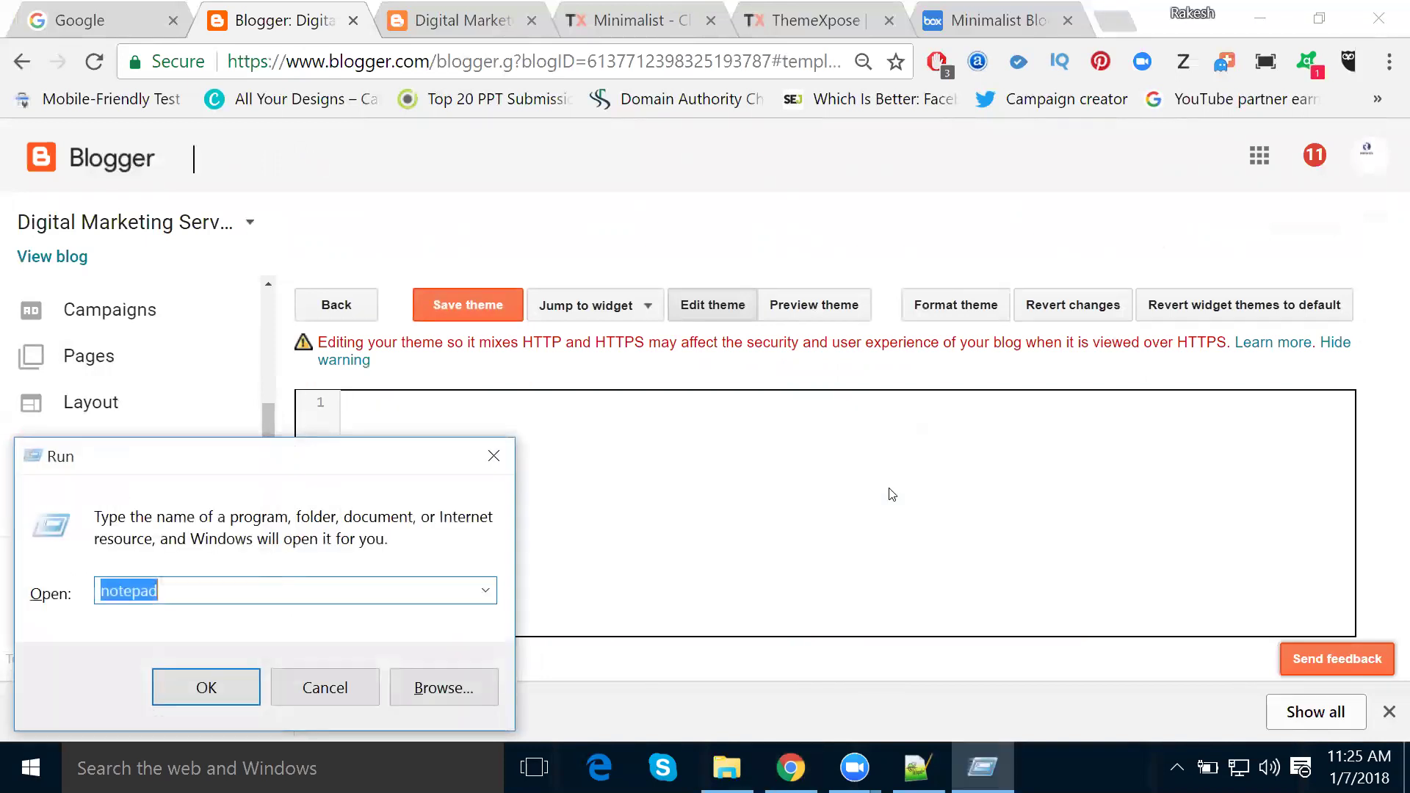
{"action": "type", "text": "winword"}
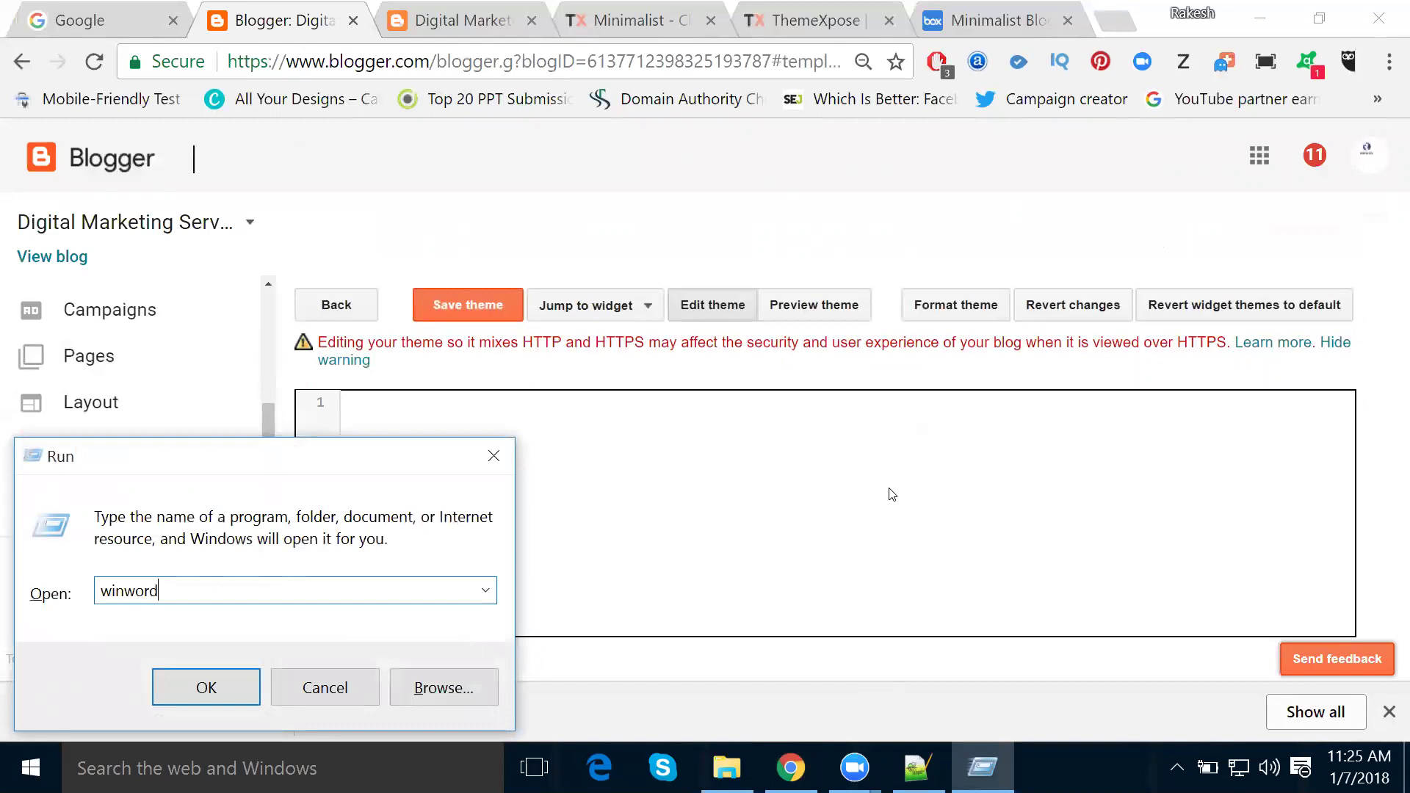
{"action": "key", "text": "Return"}
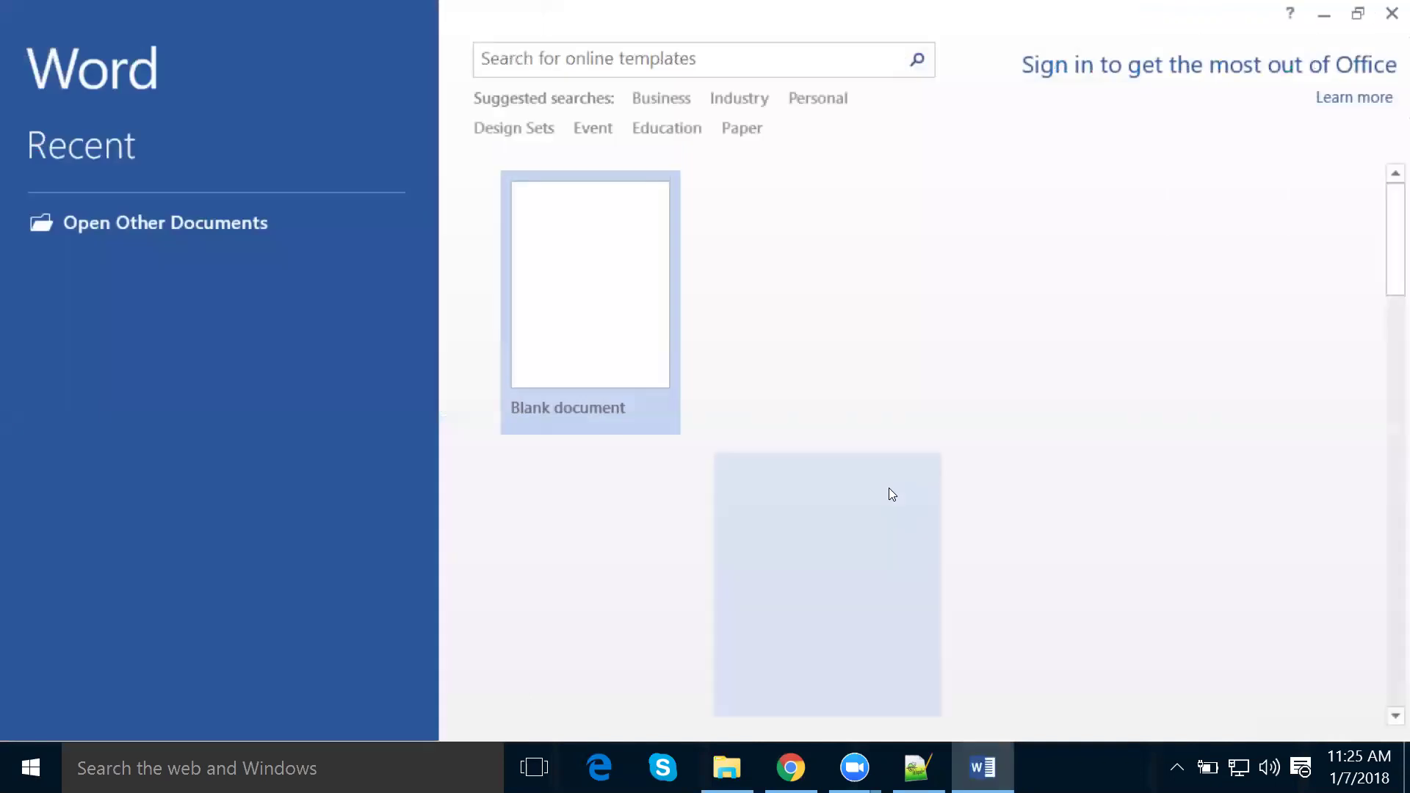
{"action": "left_click", "coordinate": [572, 358]}
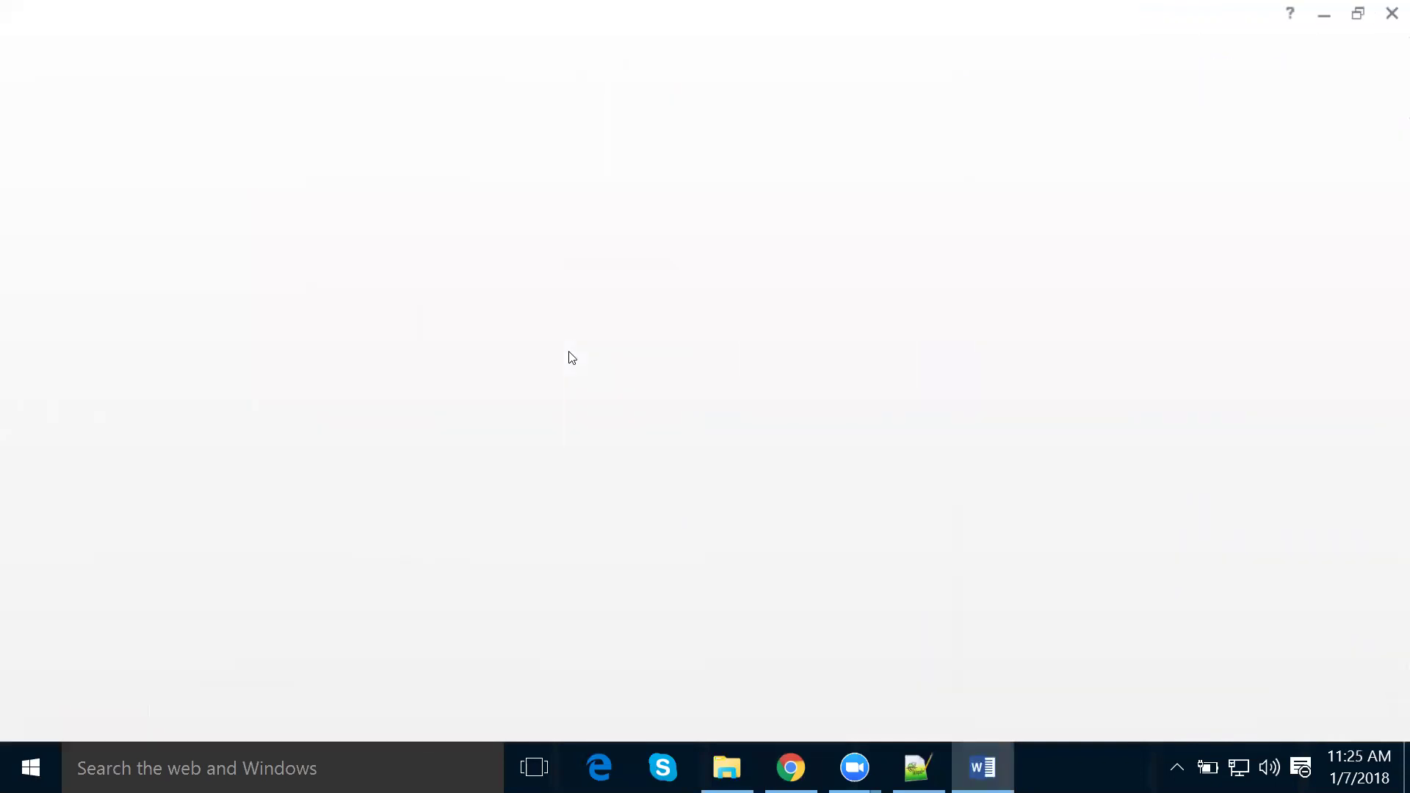
{"action": "key", "text": "ctrl+v"}
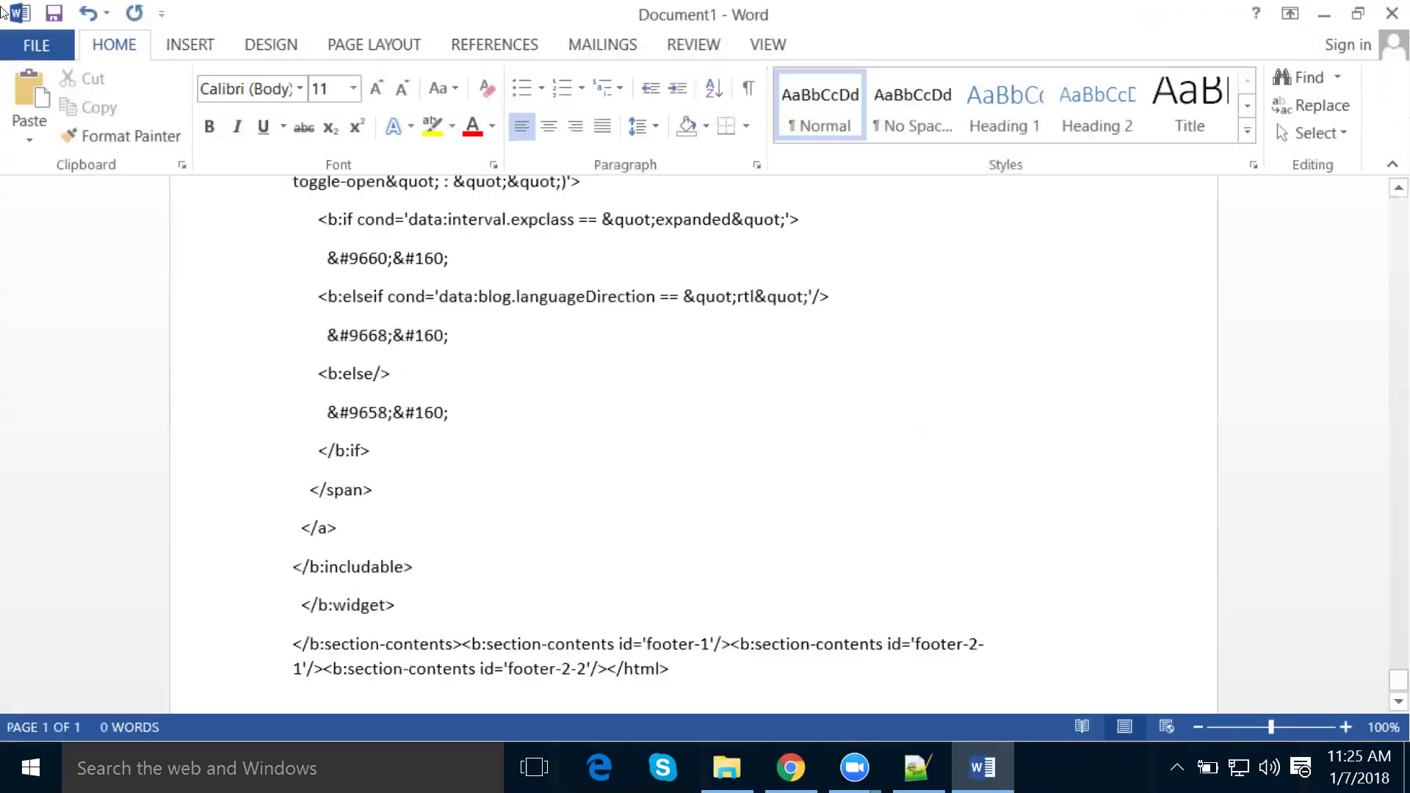
Save the document as "blogger backup code" in the Downloads folder and close Word
{"action": "left_click", "coordinate": [36, 45]}
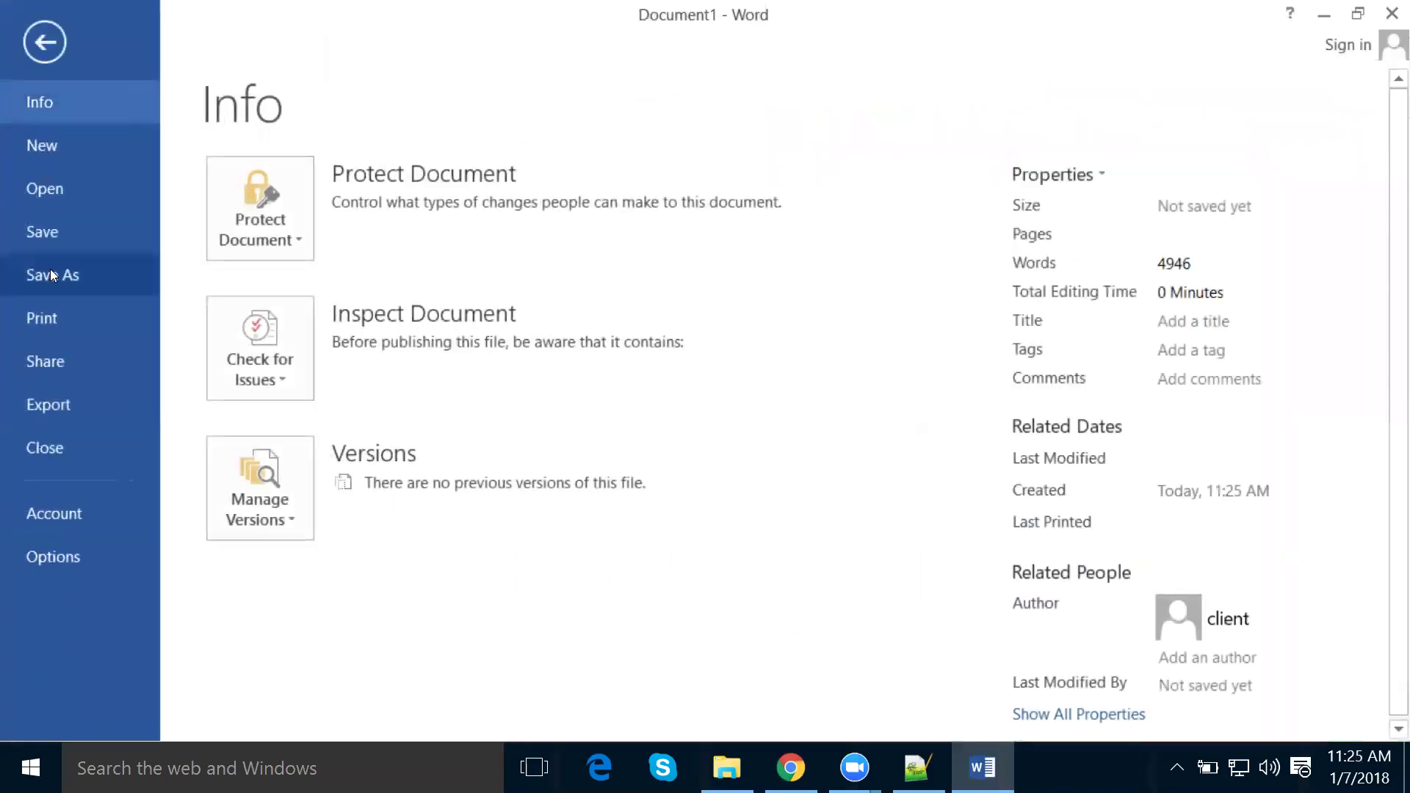
{"action": "left_click", "coordinate": [50, 272]}
{"action": "left_click", "coordinate": [657, 630]}
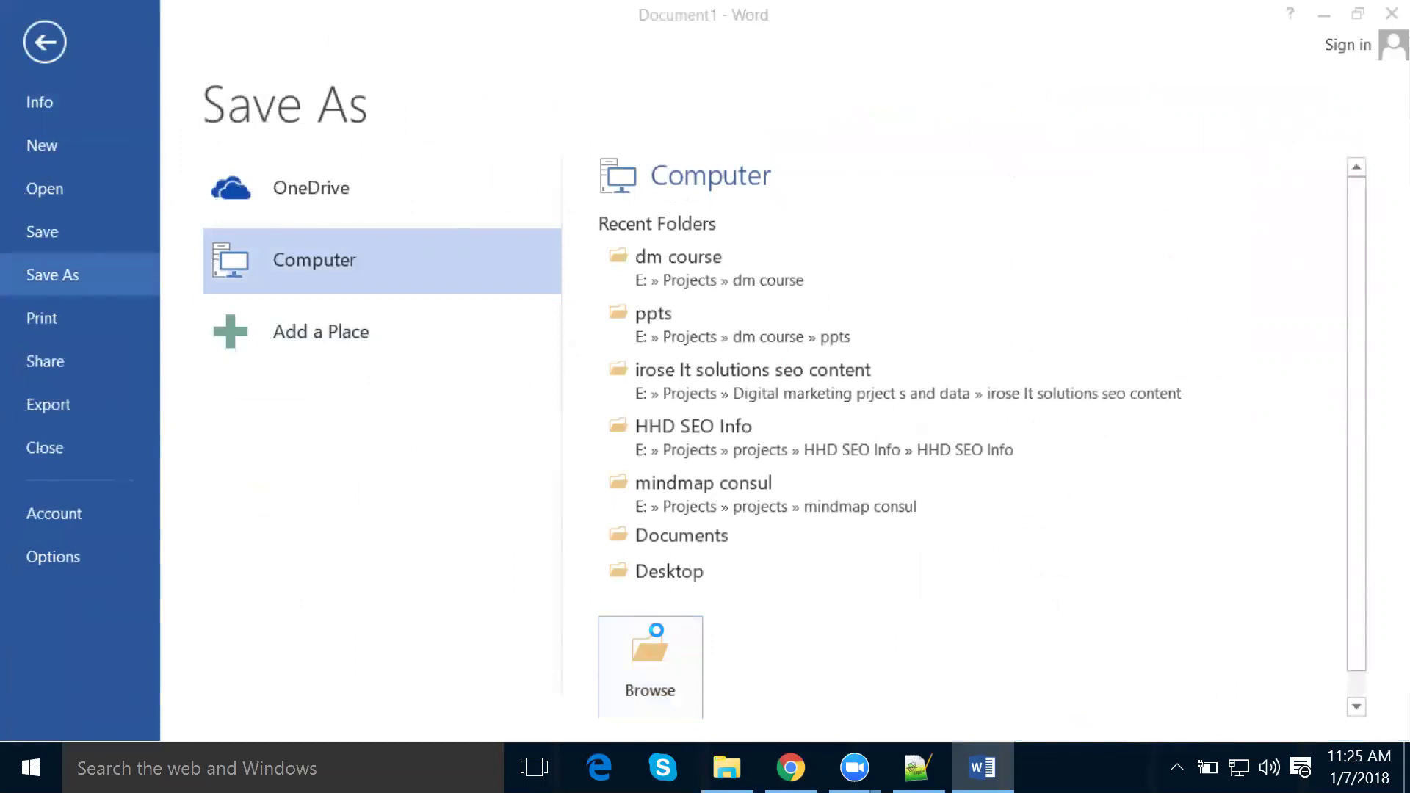
{"action": "type", "text": "bl"}
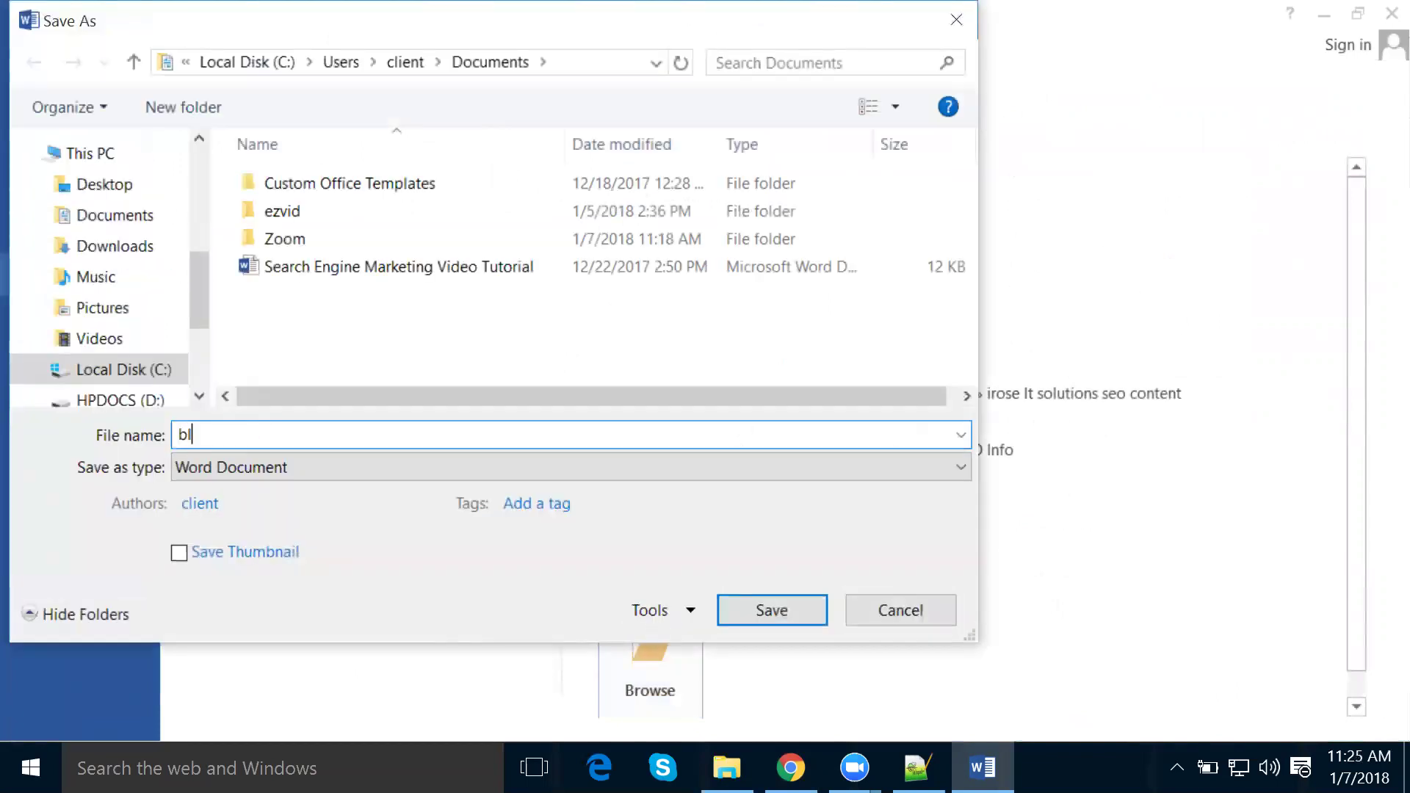
{"action": "type", "text": "ogger backup code"}
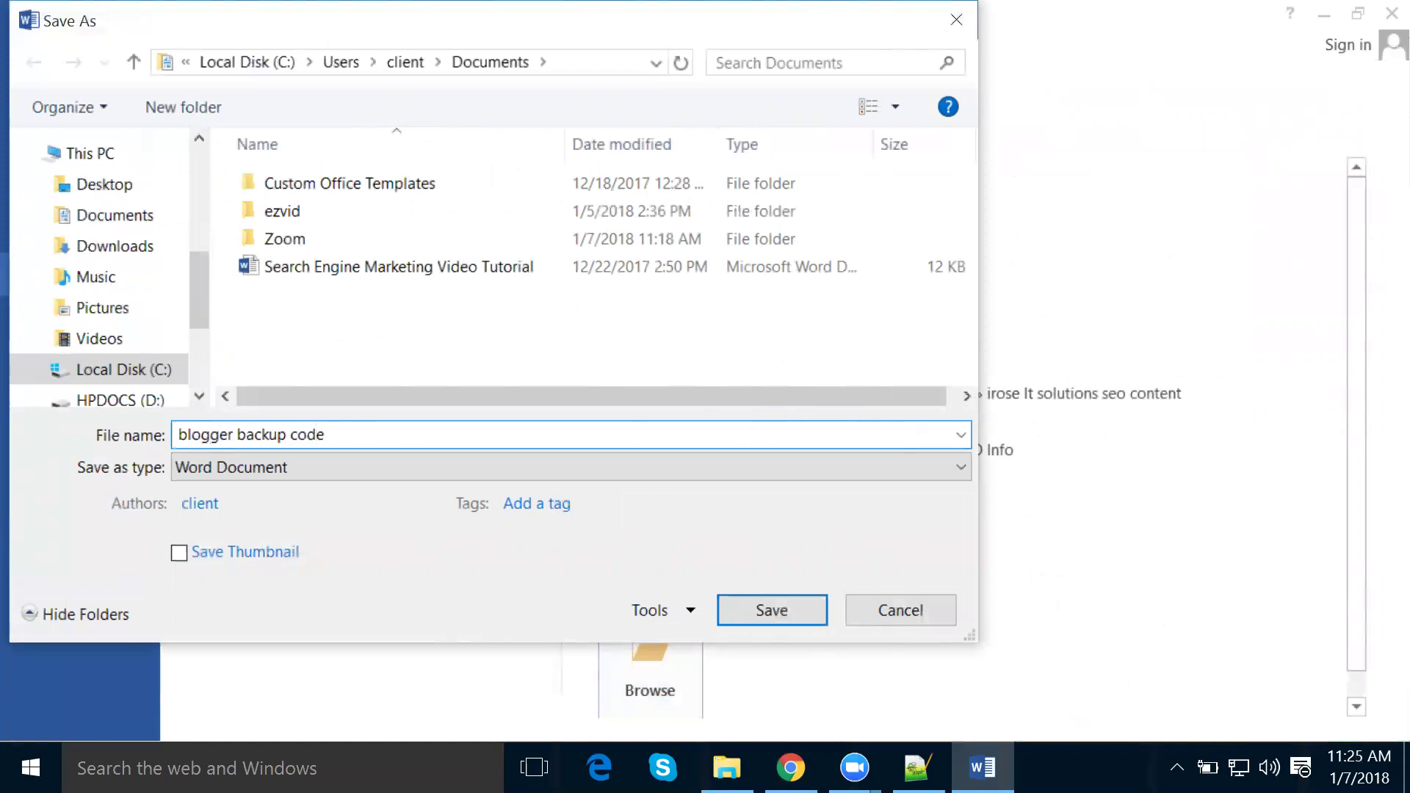
{"action": "left_click", "coordinate": [96, 246]}
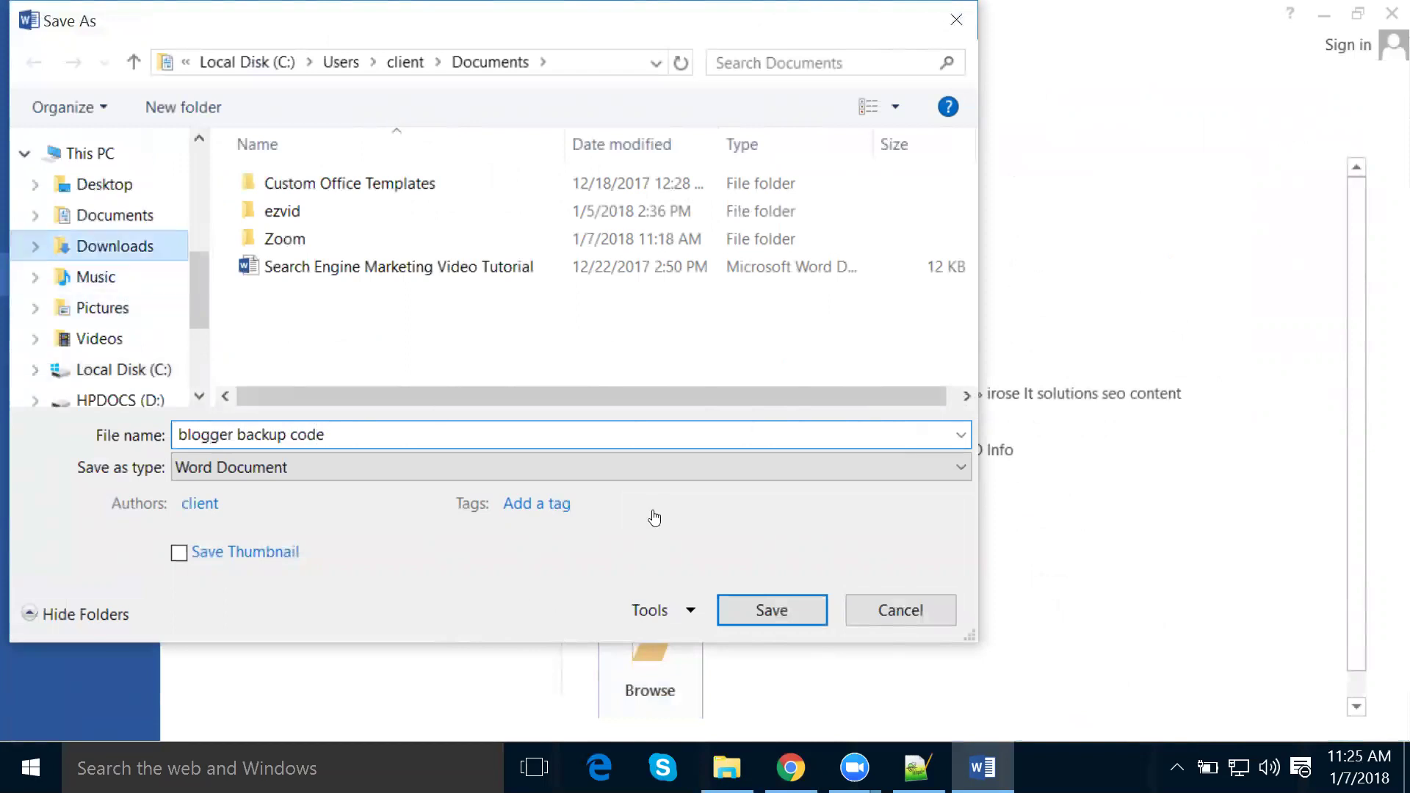
{"action": "left_click", "coordinate": [766, 608]}
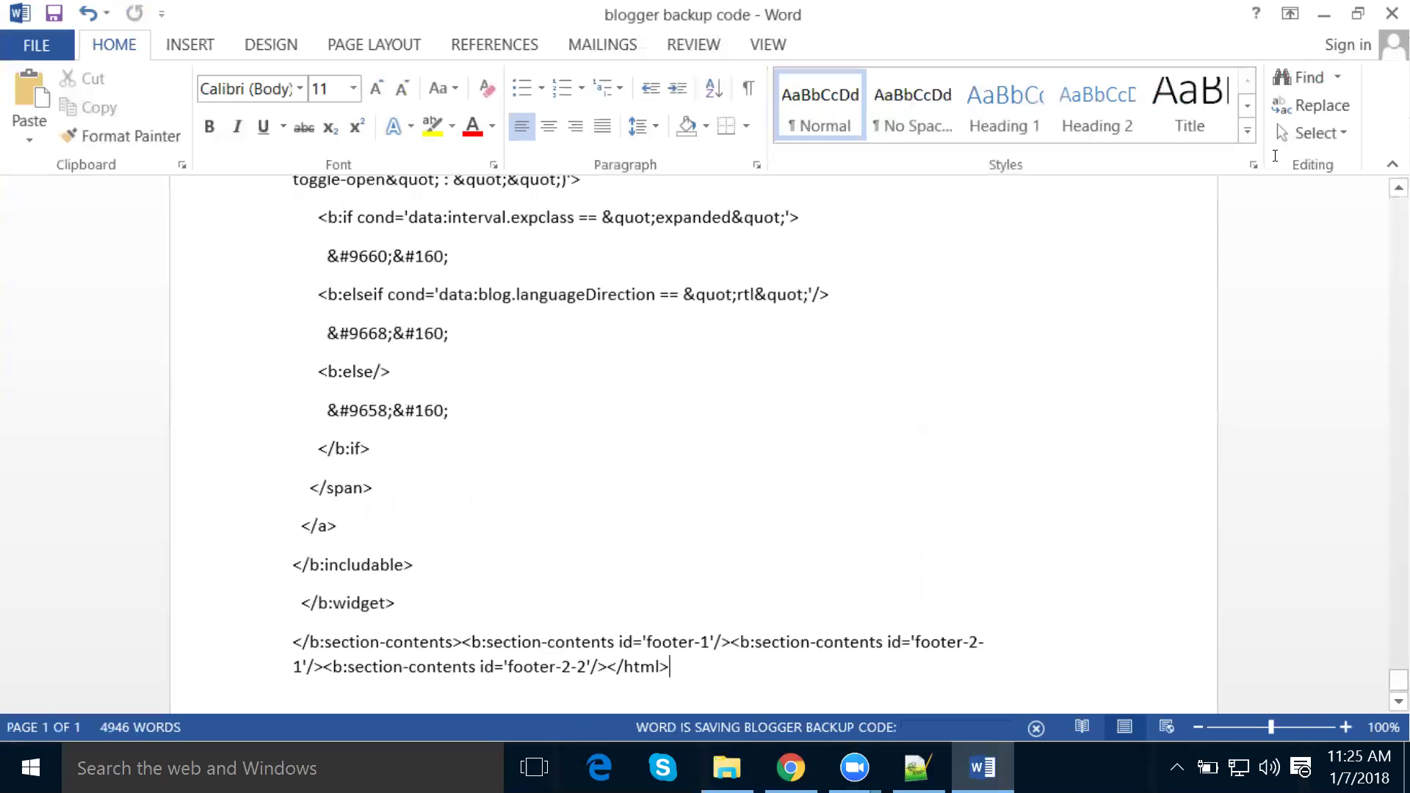
{"action": "left_click", "coordinate": [1390, 12]}
Copy the selected slider template code from Notepad++ into Blogger's empty theme editor, hide the HTTPS warning, and save the theme
{"action": "key", "text": "alt+Tab"}
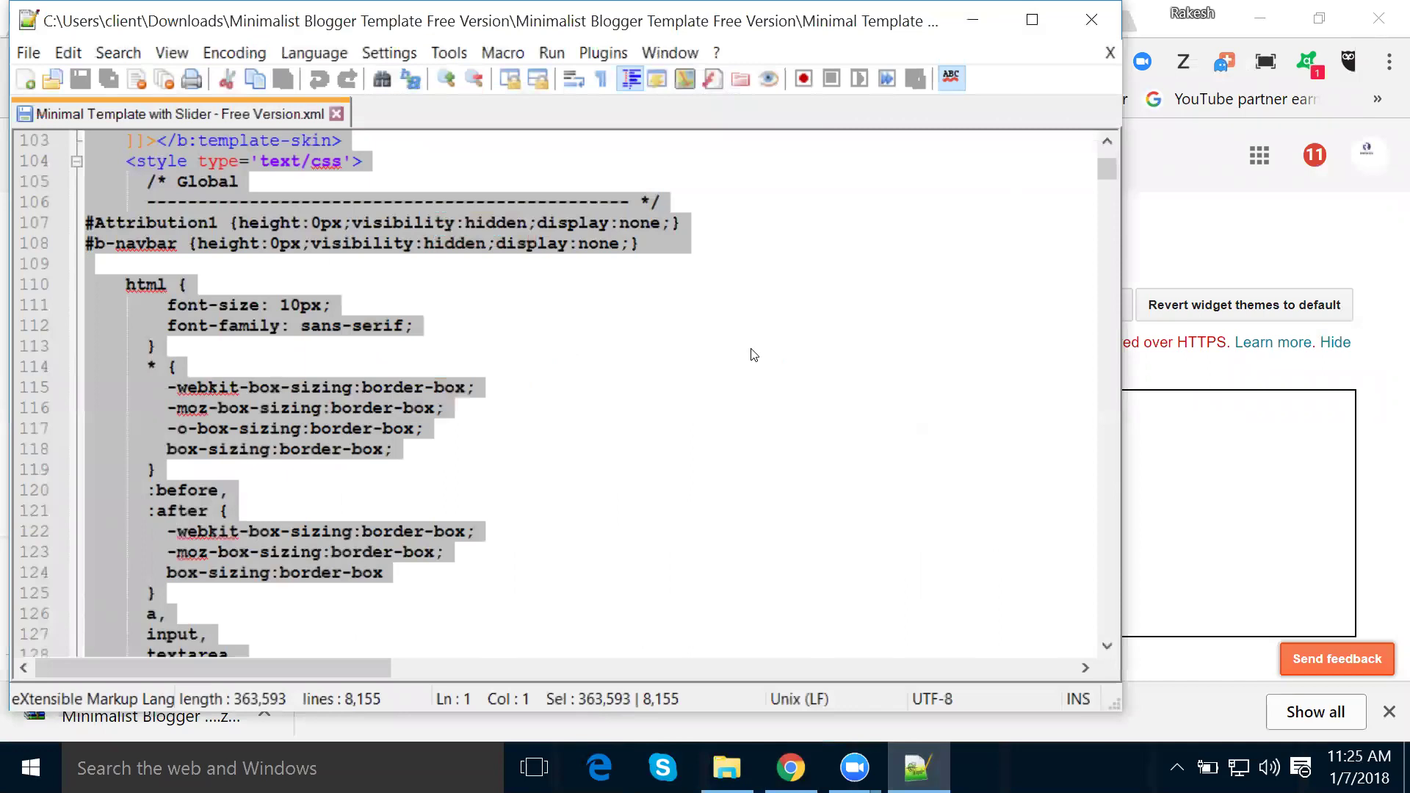
{"action": "left_click", "coordinate": [973, 25]}
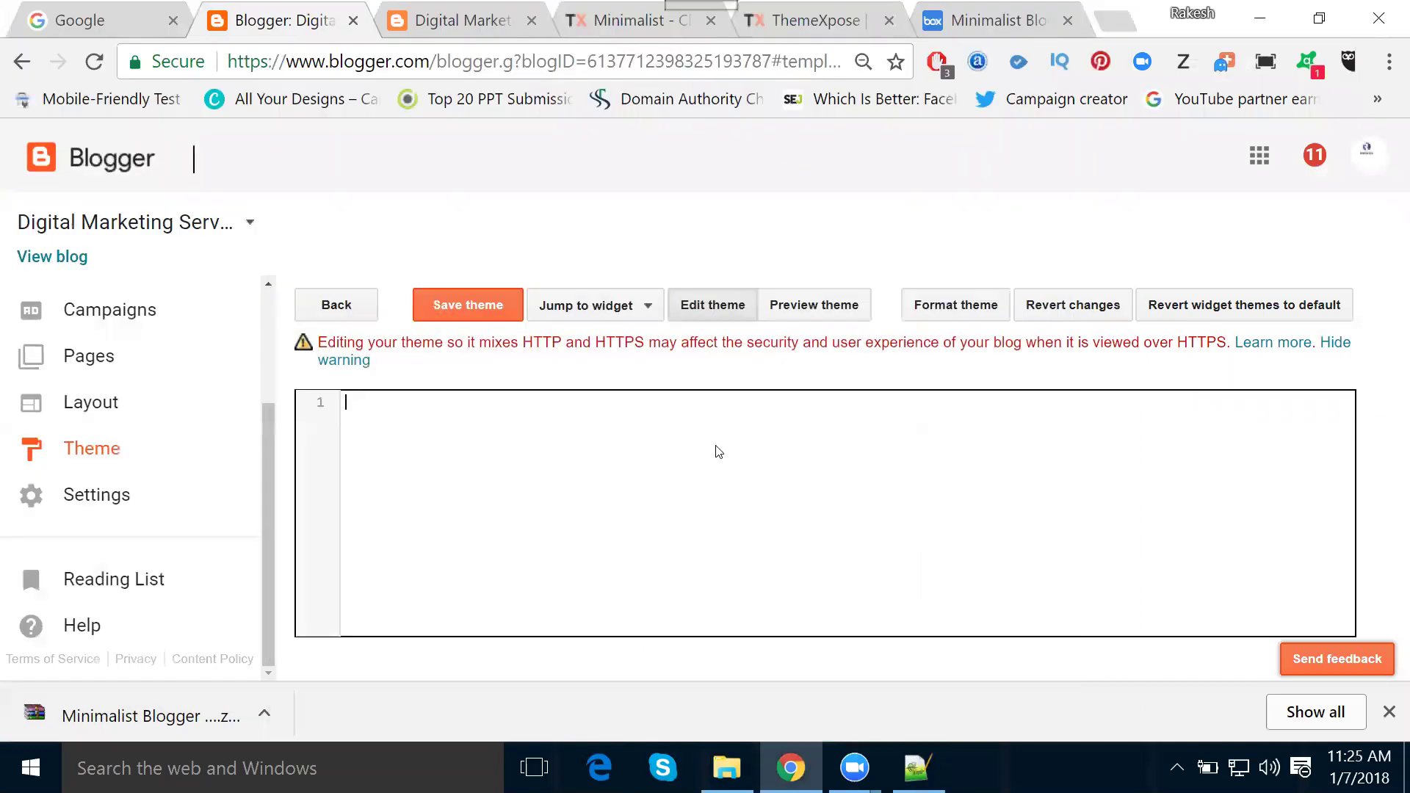
{"action": "left_click", "coordinate": [661, 459]}
{"action": "key", "text": "ctrl+v"}
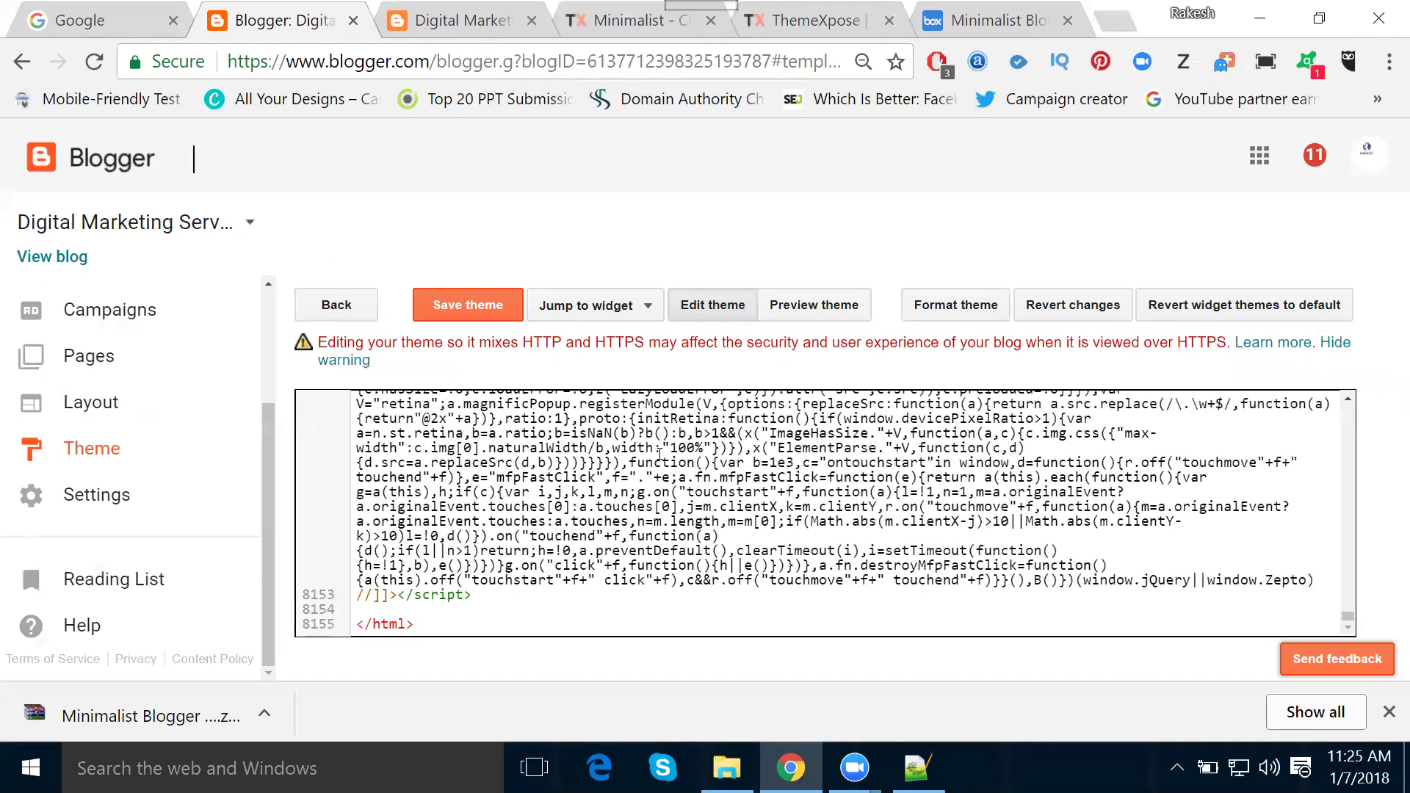
{"action": "left_click", "coordinate": [1336, 343]}
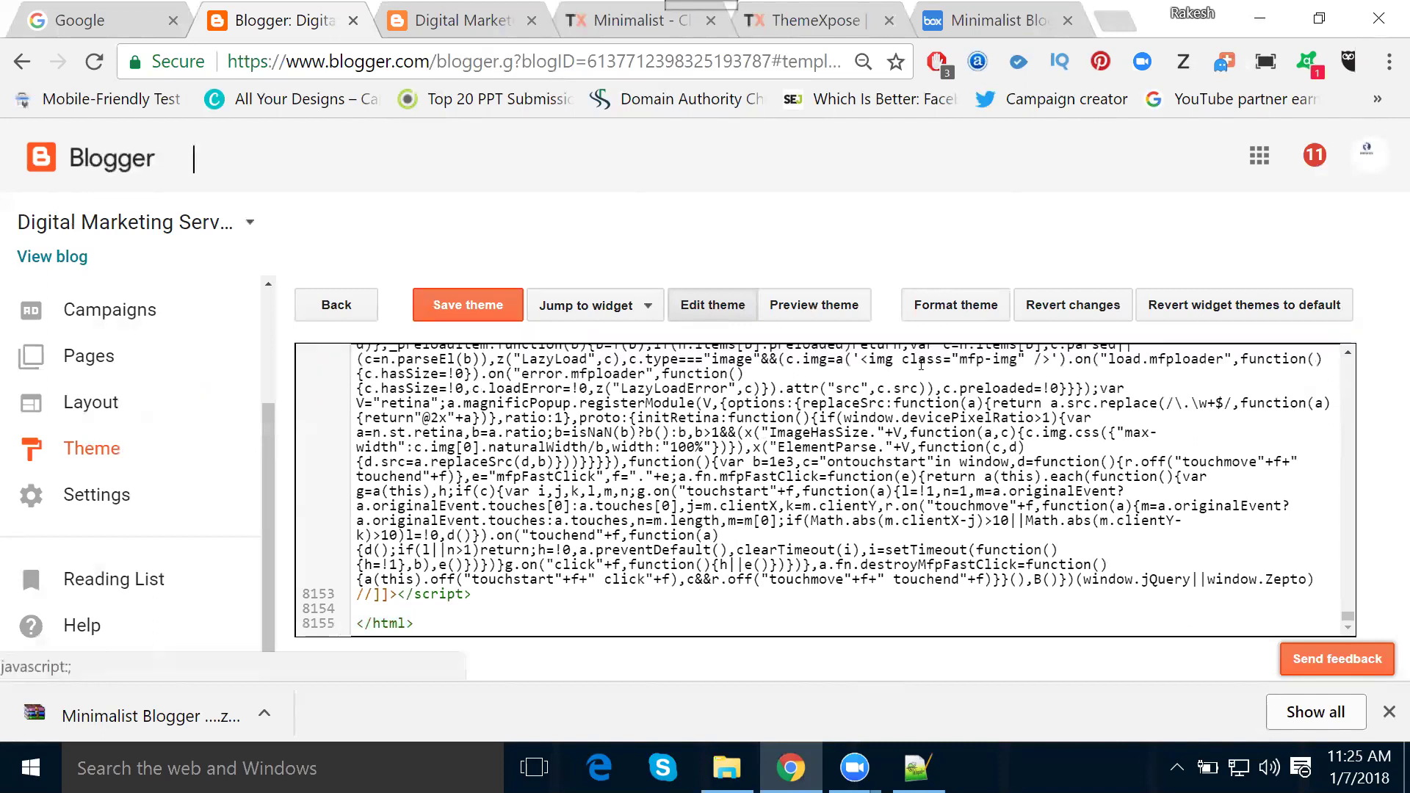
{"action": "left_click", "coordinate": [451, 311]}
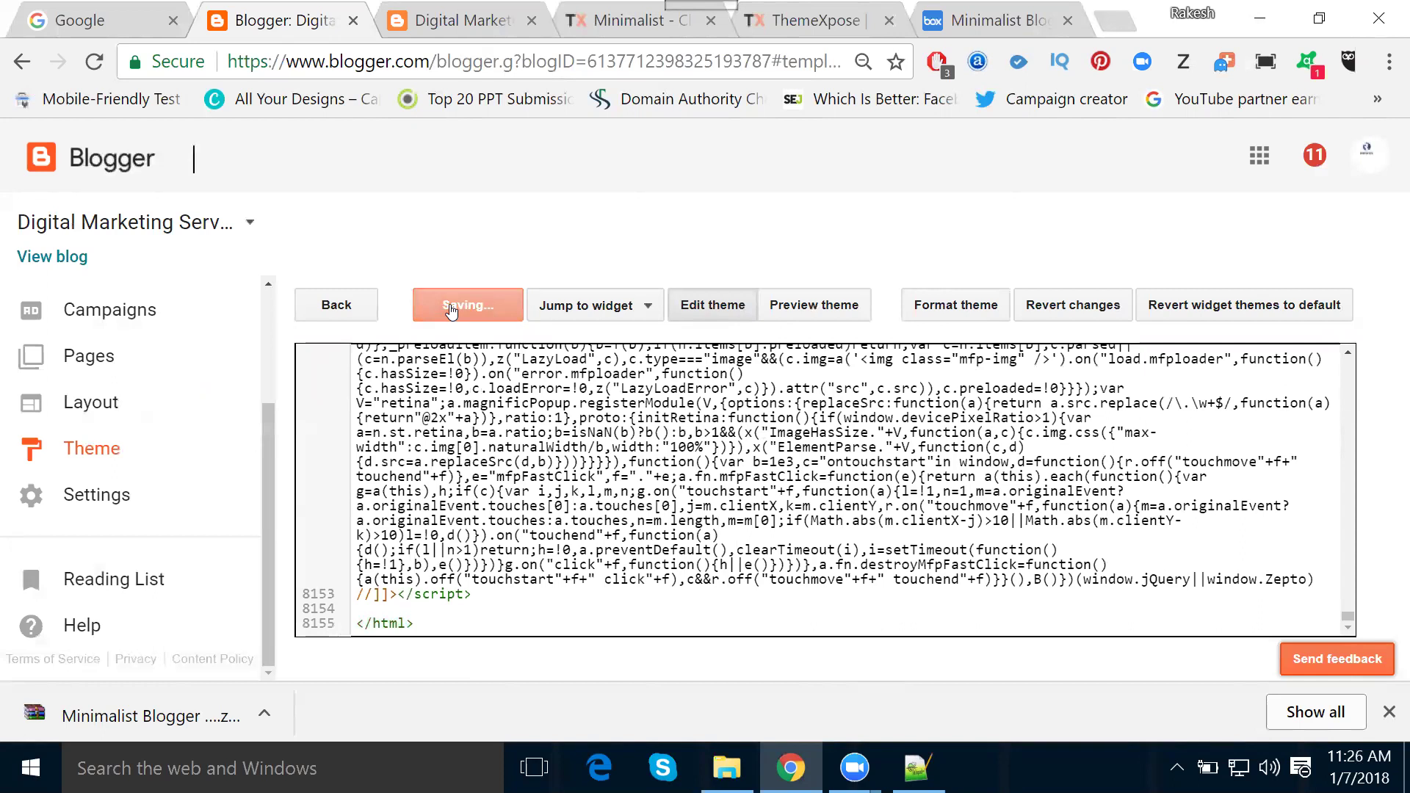
Reload the live blog and examine the new template's Drop Down and Mega Menu entries and page layout
{"action": "left_click", "coordinate": [432, 24]}
{"action": "left_click", "coordinate": [90, 62]}
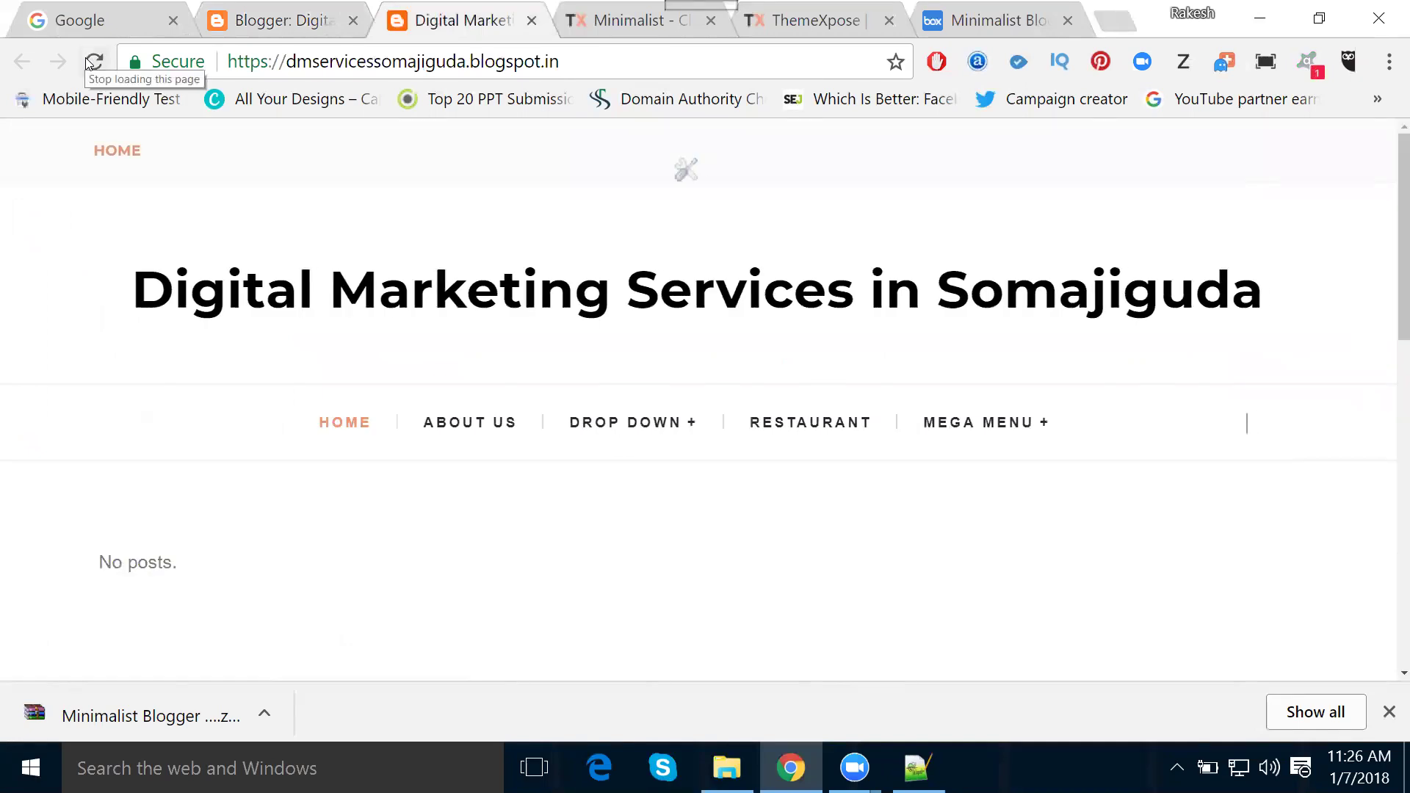
{"action": "mouse_move", "coordinate": [664, 428]}
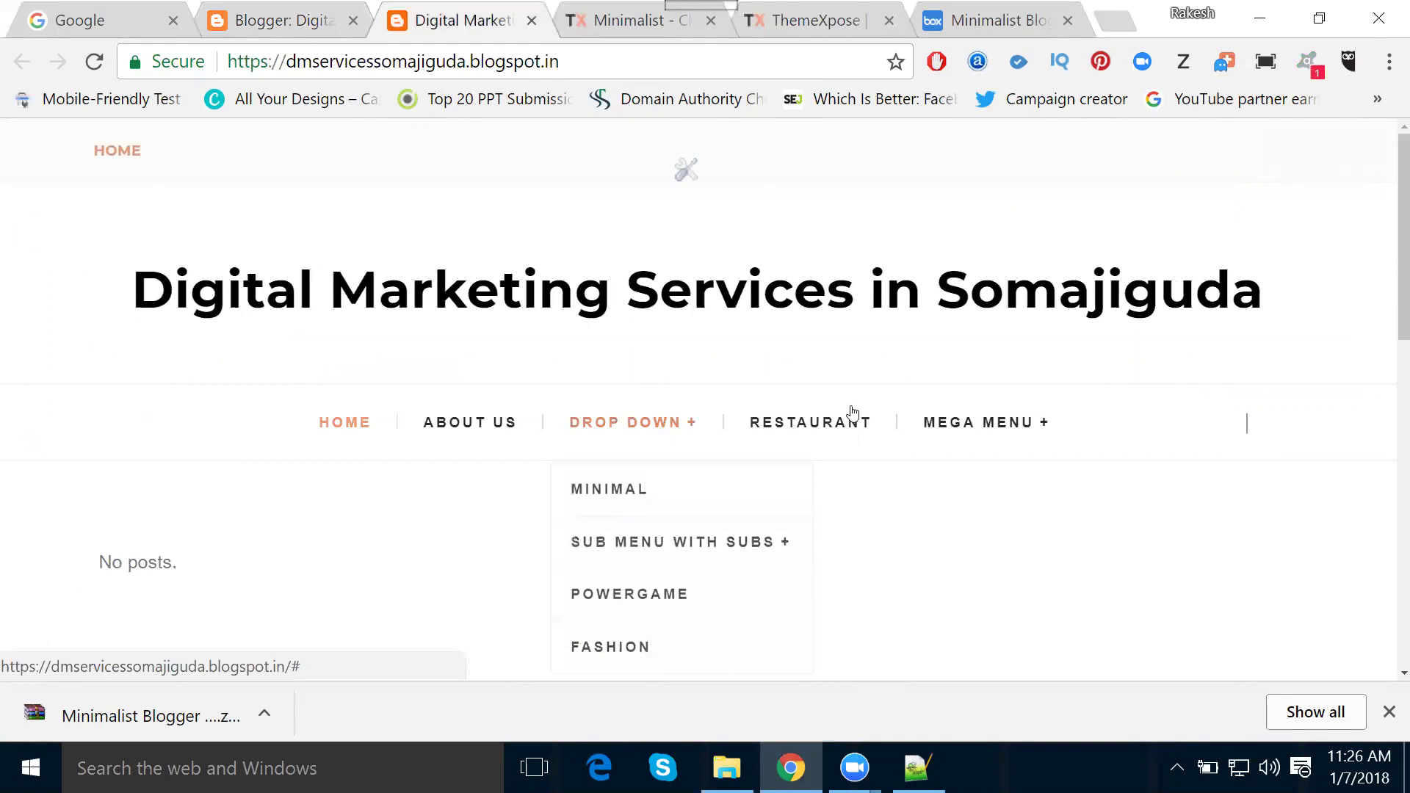
{"action": "mouse_move", "coordinate": [973, 428]}
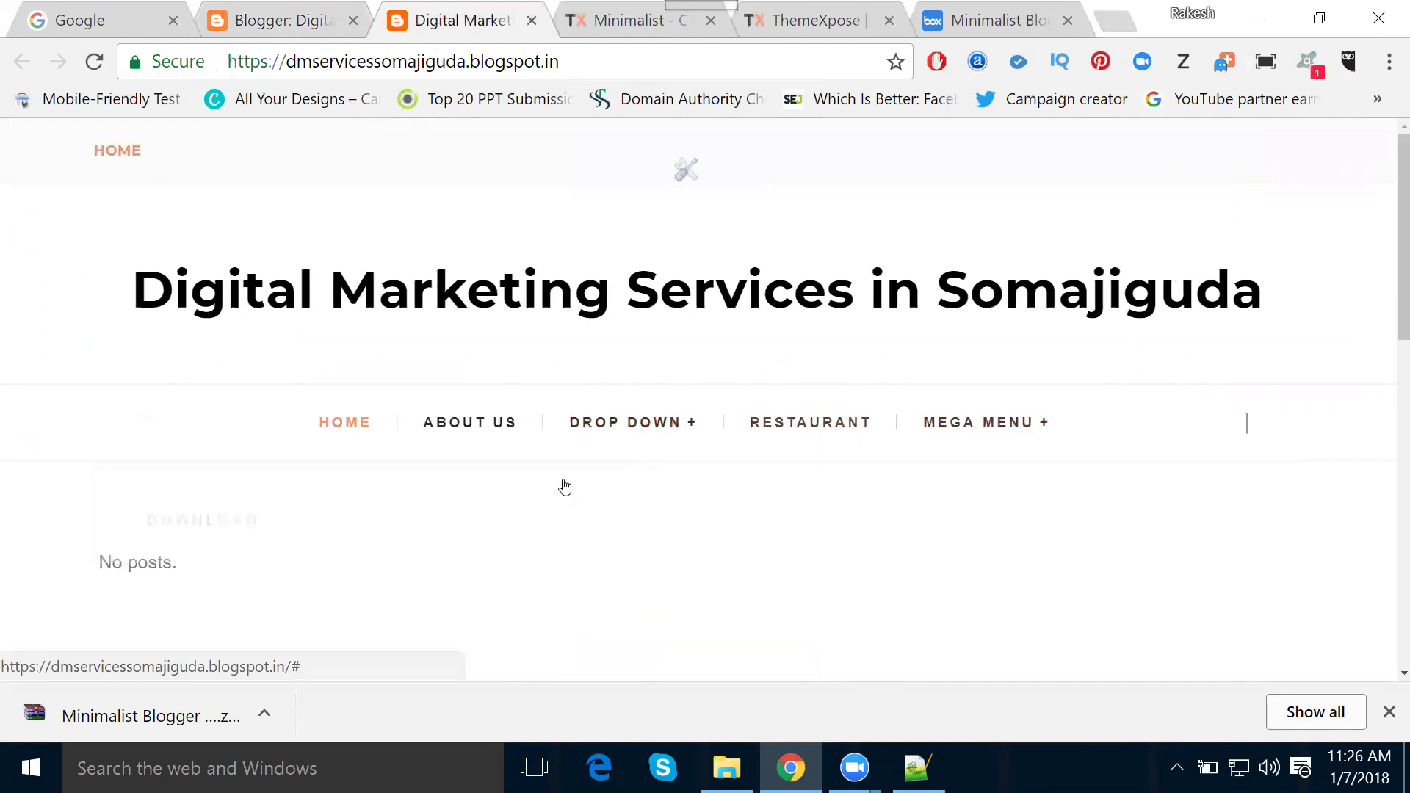
{"action": "scroll", "coordinate": [712, 459], "scroll_direction": "down", "scroll_amount": 5}
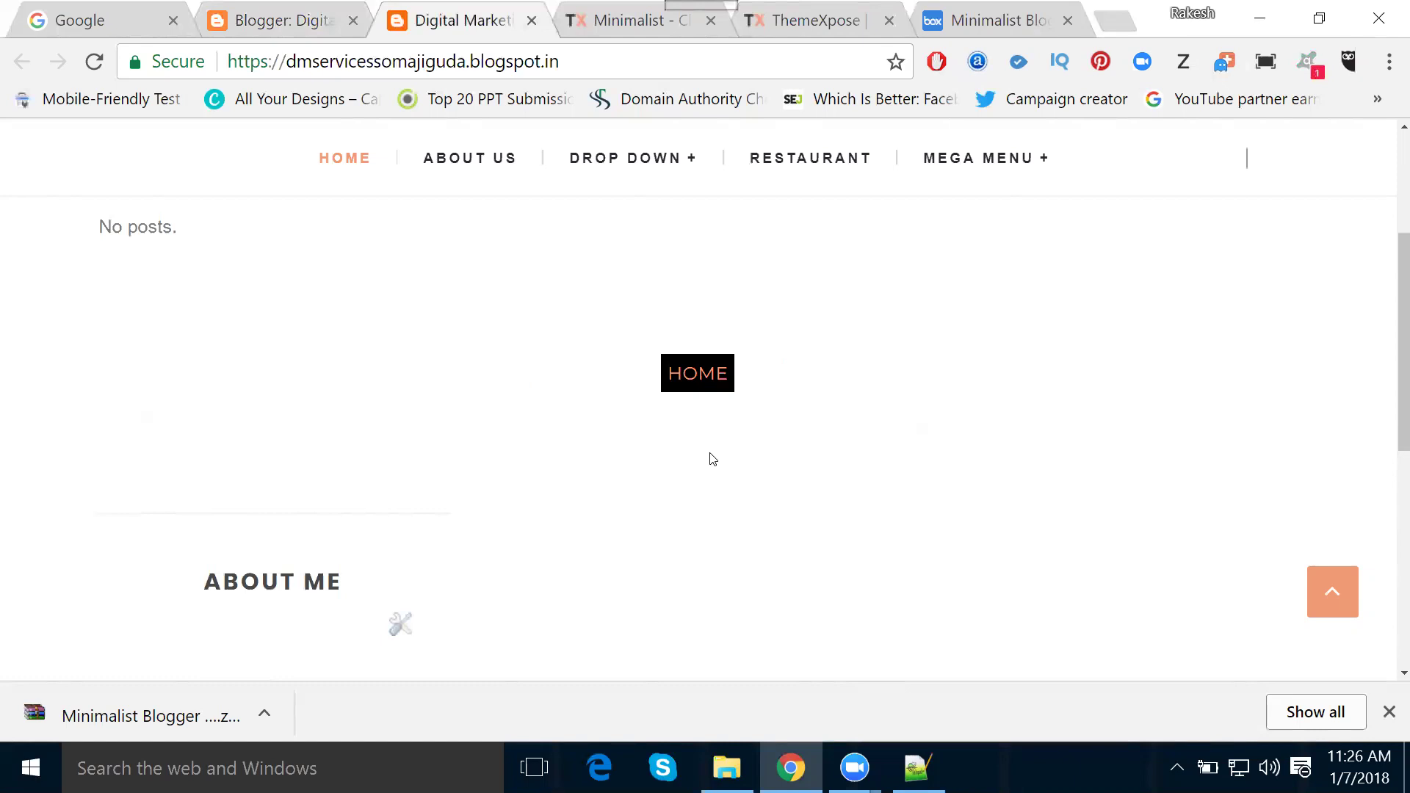
{"action": "scroll", "coordinate": [469, 274], "scroll_direction": "up", "scroll_amount": 3}
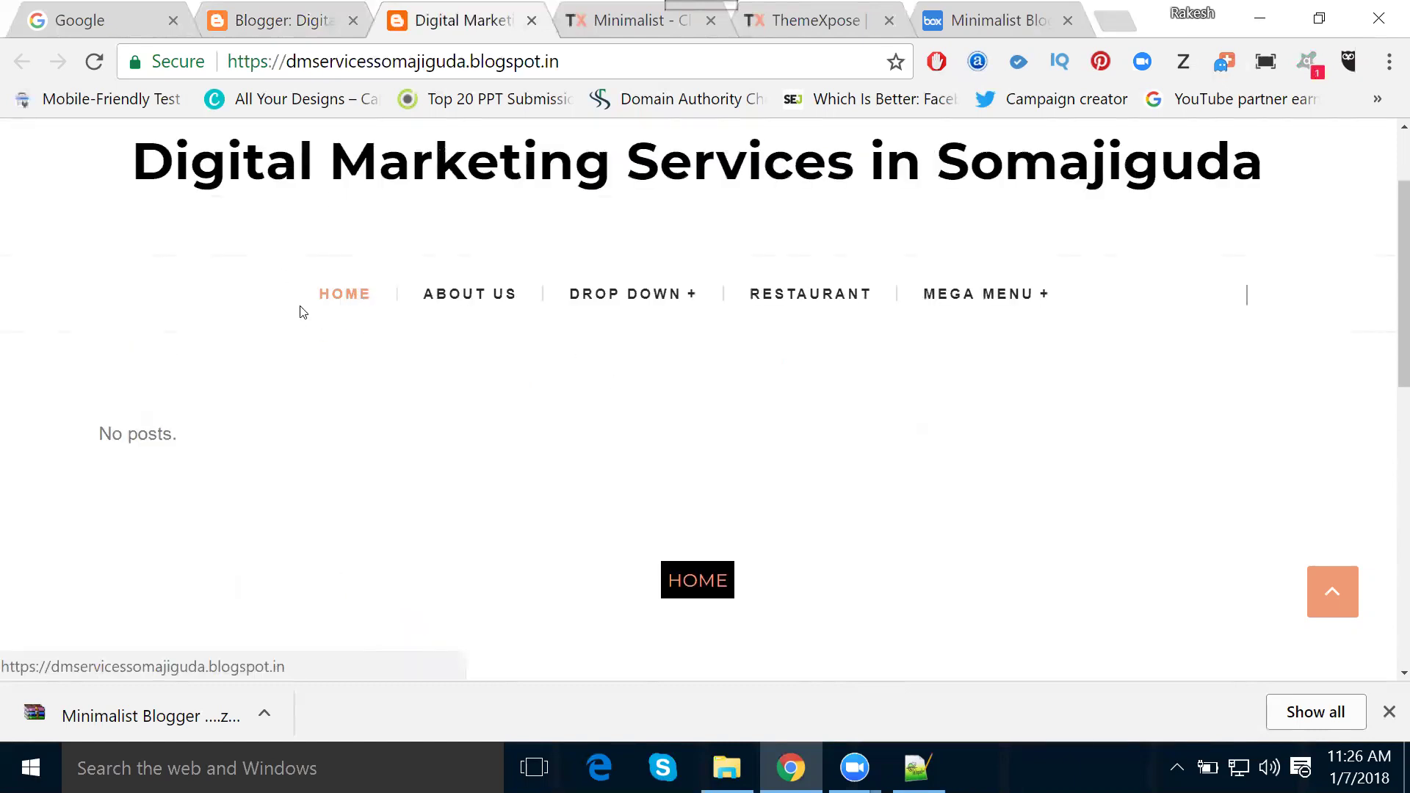
Open the blog's posts list in the dashboard, then check the live blog's navigation menu again
{"action": "left_click", "coordinate": [285, 20]}
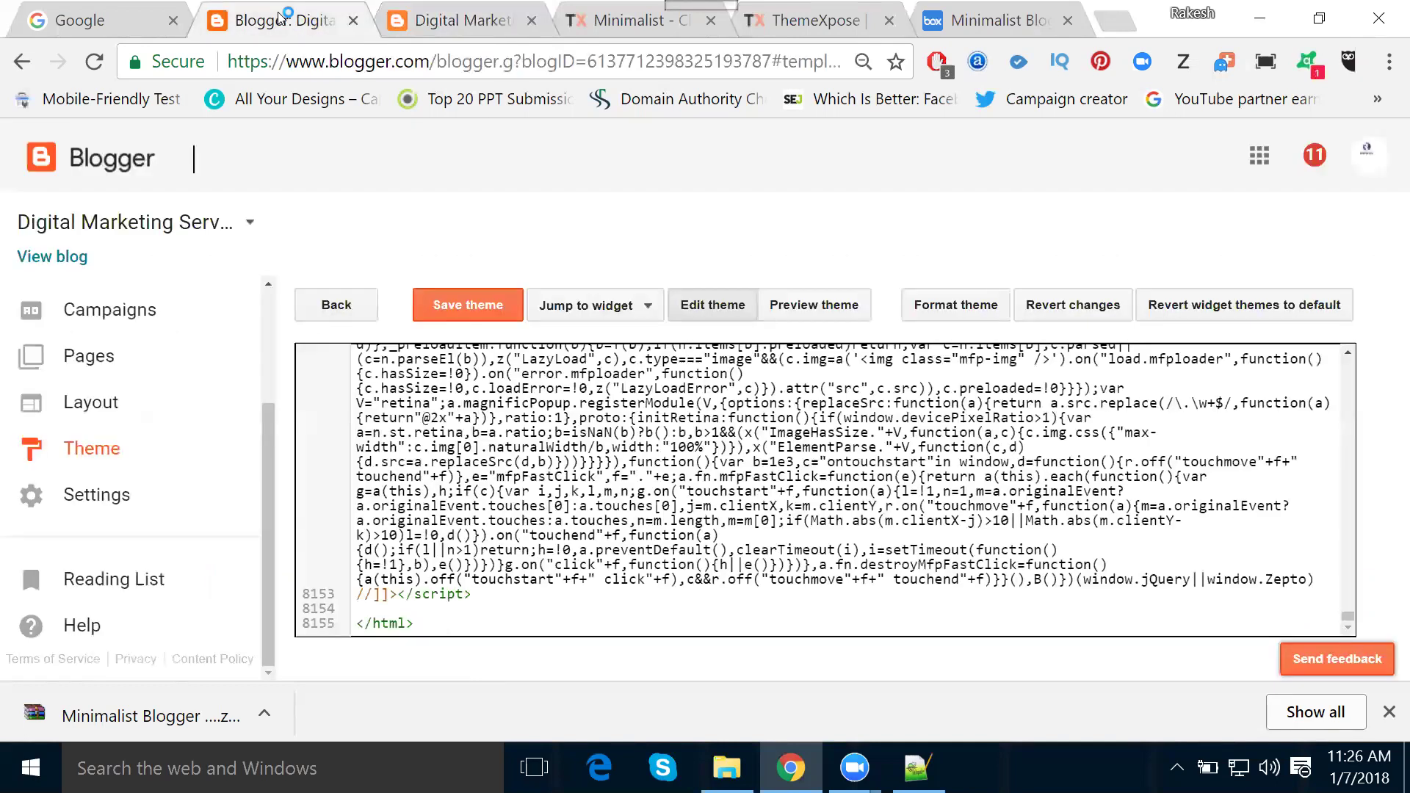
{"action": "scroll", "coordinate": [153, 335], "scroll_direction": "up", "scroll_amount": 3}
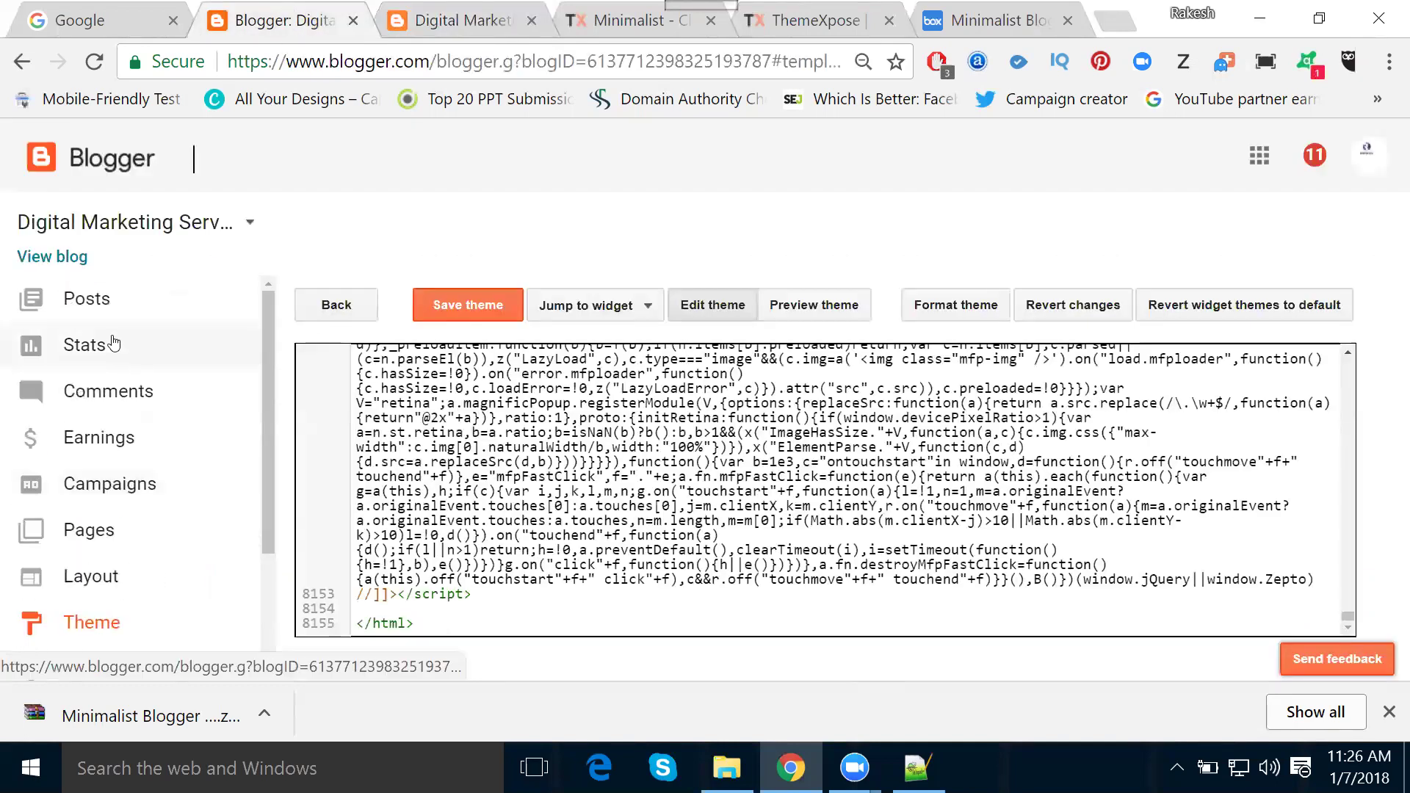
{"action": "left_click", "coordinate": [121, 300]}
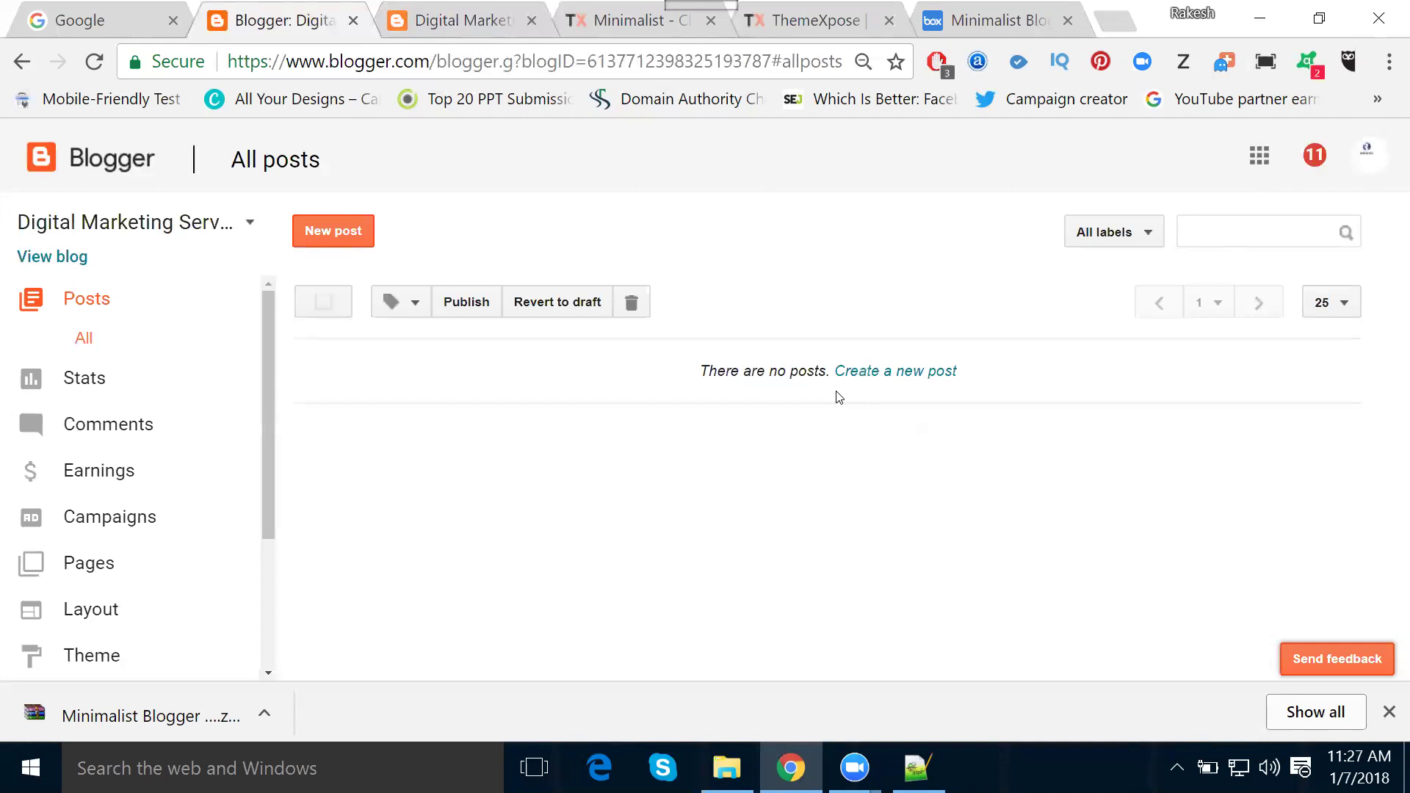
{"action": "left_click", "coordinate": [412, 19]}
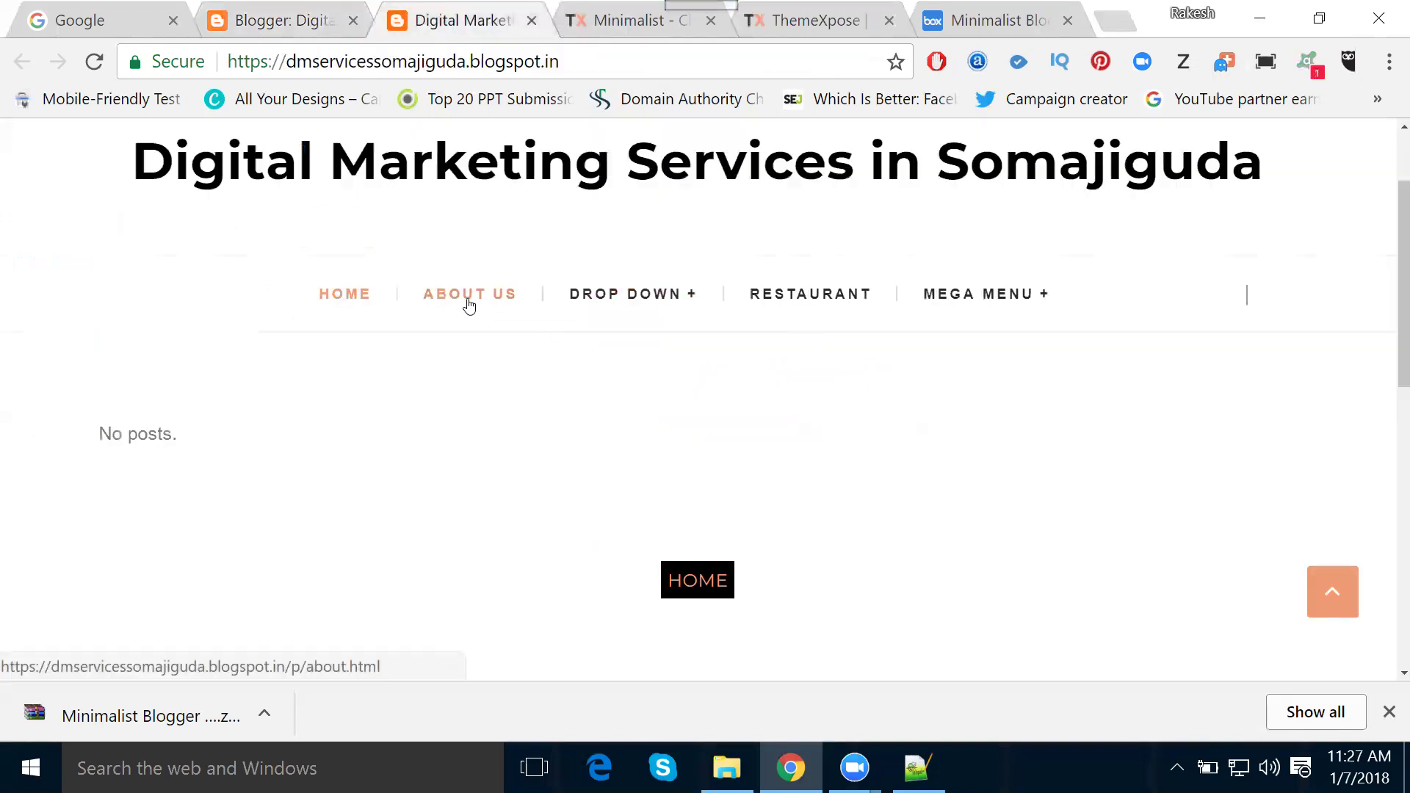
{"action": "mouse_move", "coordinate": [600, 300]}
Open the blog theme's HTML code for editing from the dashboard
{"action": "left_click", "coordinate": [250, 20]}
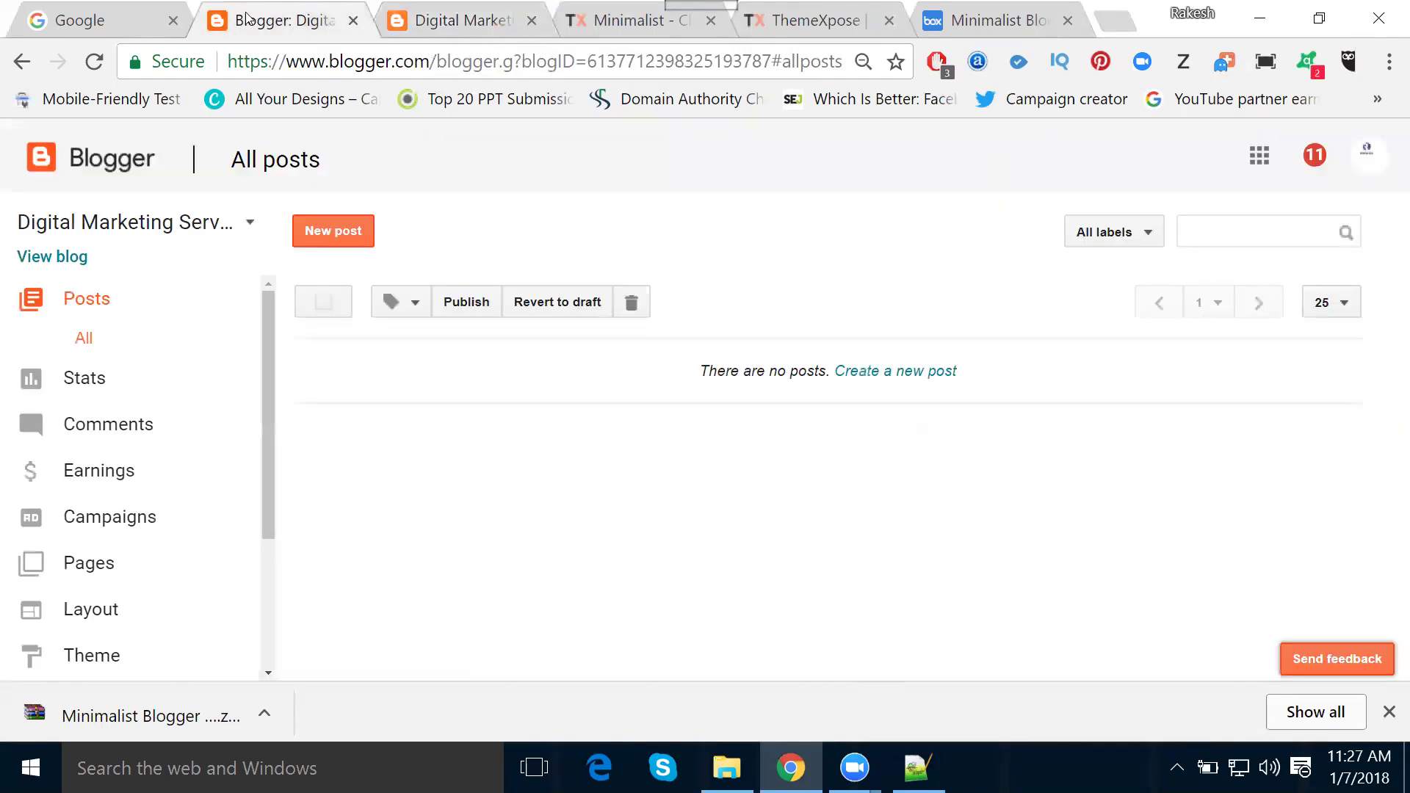
{"action": "scroll", "coordinate": [118, 426], "scroll_direction": "down", "scroll_amount": 3}
{"action": "left_click", "coordinate": [100, 460]}
{"action": "scroll", "coordinate": [372, 400], "scroll_direction": "down", "scroll_amount": 6}
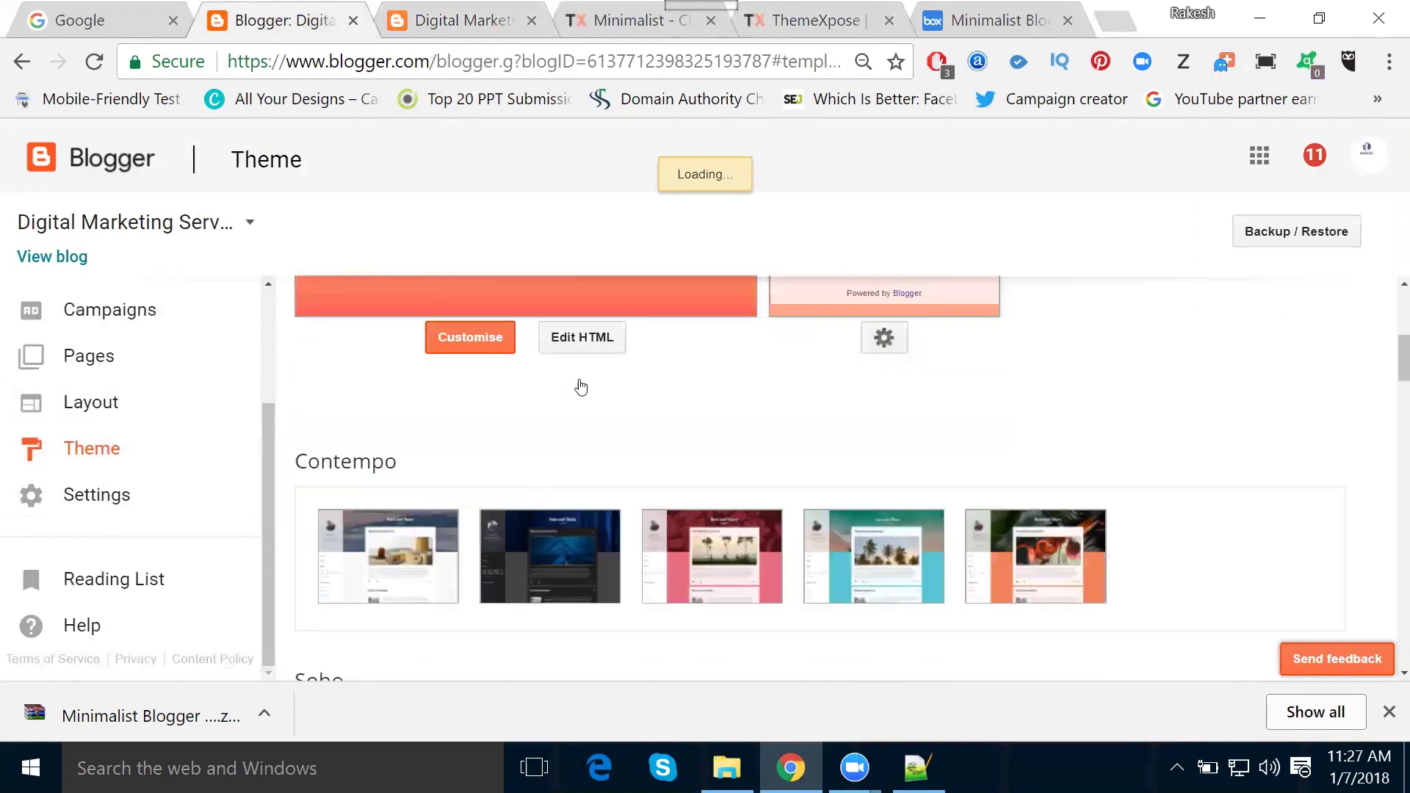
{"action": "left_click", "coordinate": [588, 338]}
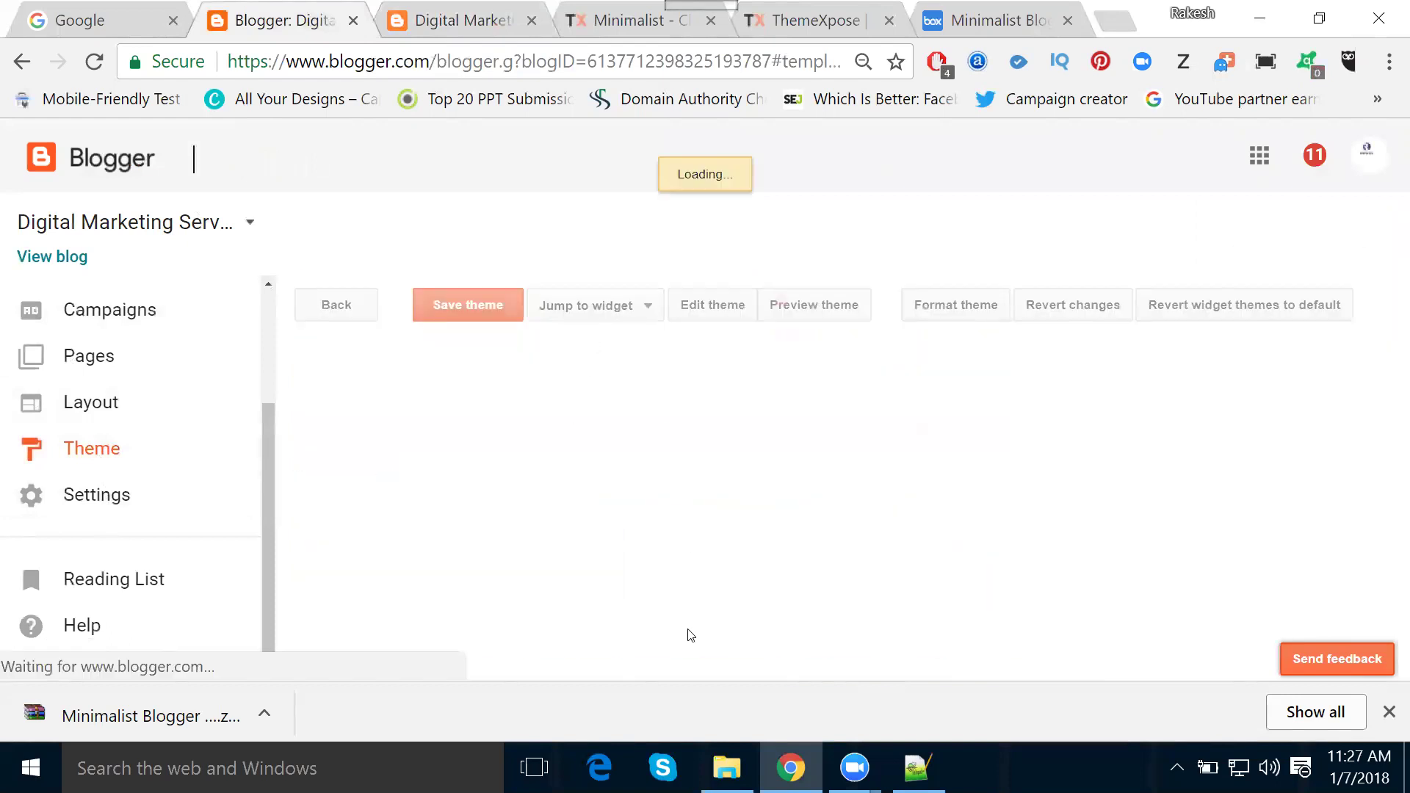
{"action": "scroll", "coordinate": [753, 486], "scroll_direction": "up", "scroll_amount": 3}
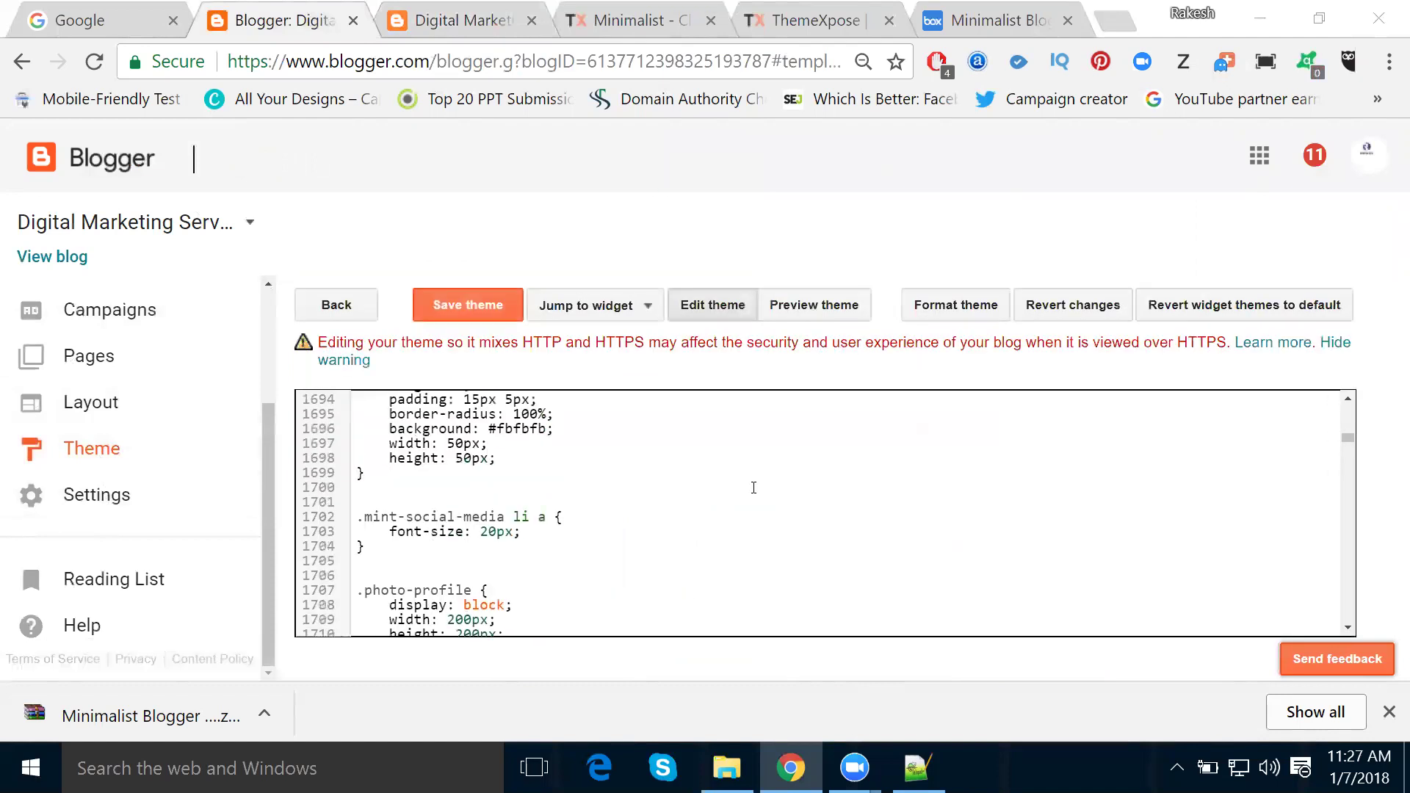
{"action": "scroll", "coordinate": [753, 487], "scroll_direction": "down", "scroll_amount": 2}
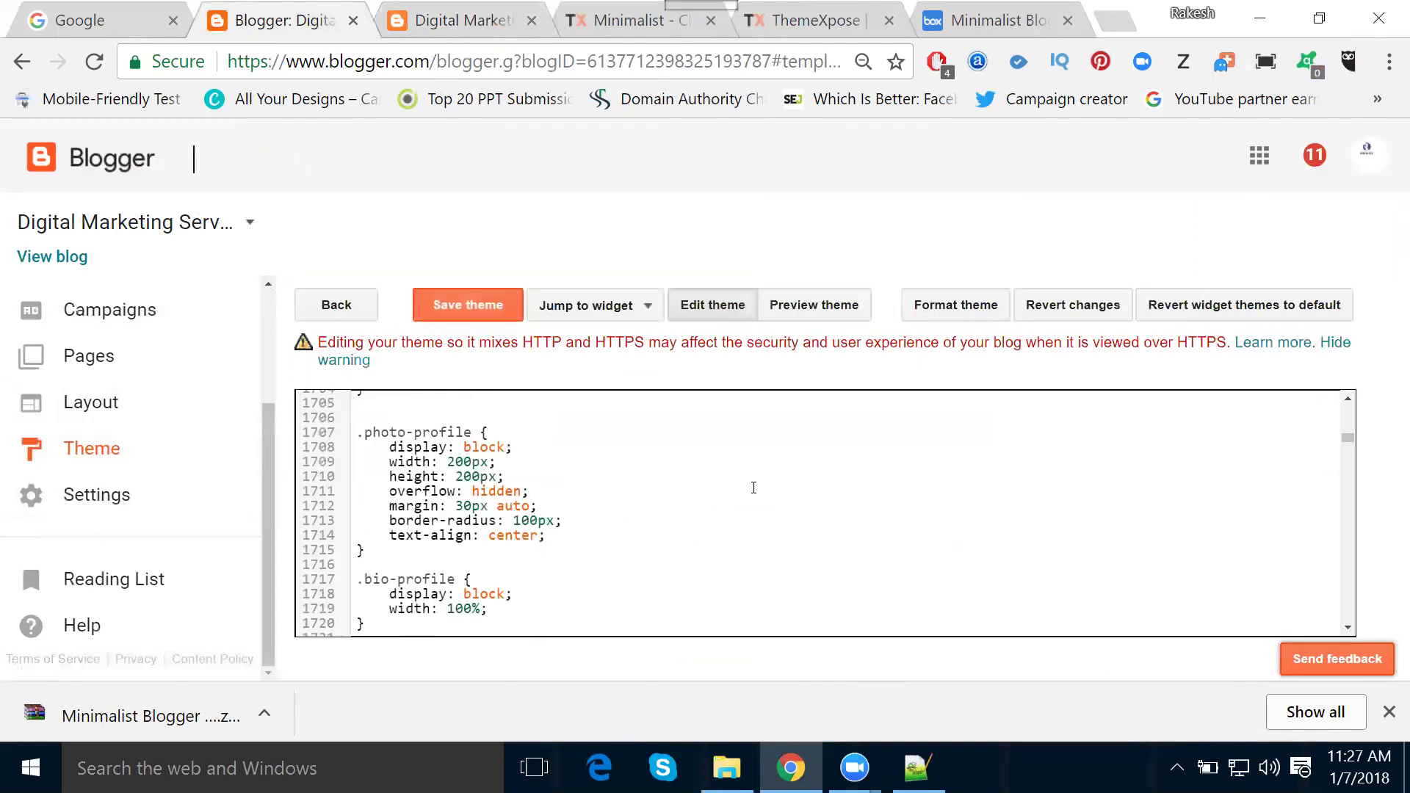
Search the theme code for "about us" to locate the navigation menu markup
{"action": "key", "text": "ctrl+f"}
{"action": "left_click", "coordinate": [444, 22]}
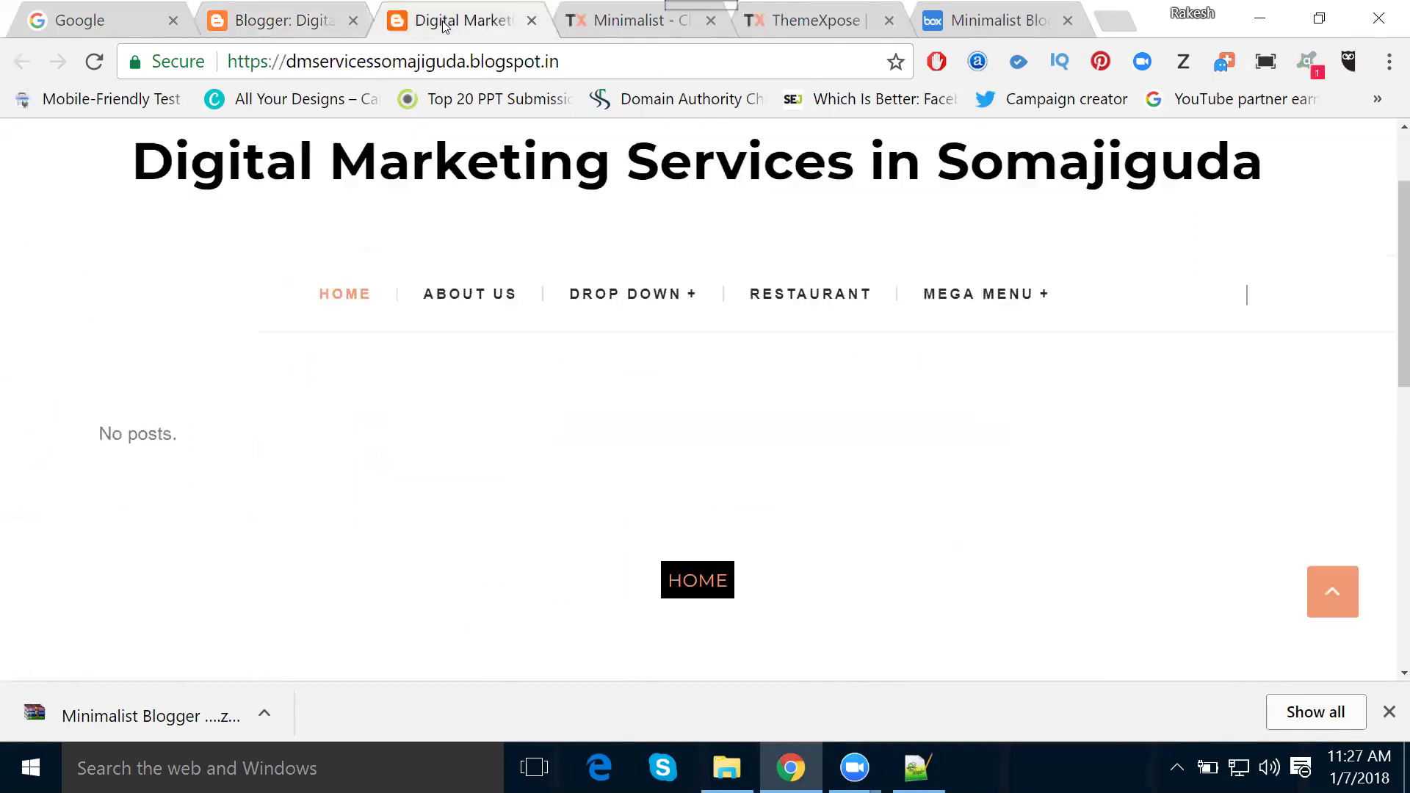
{"action": "left_click", "coordinate": [279, 21]}
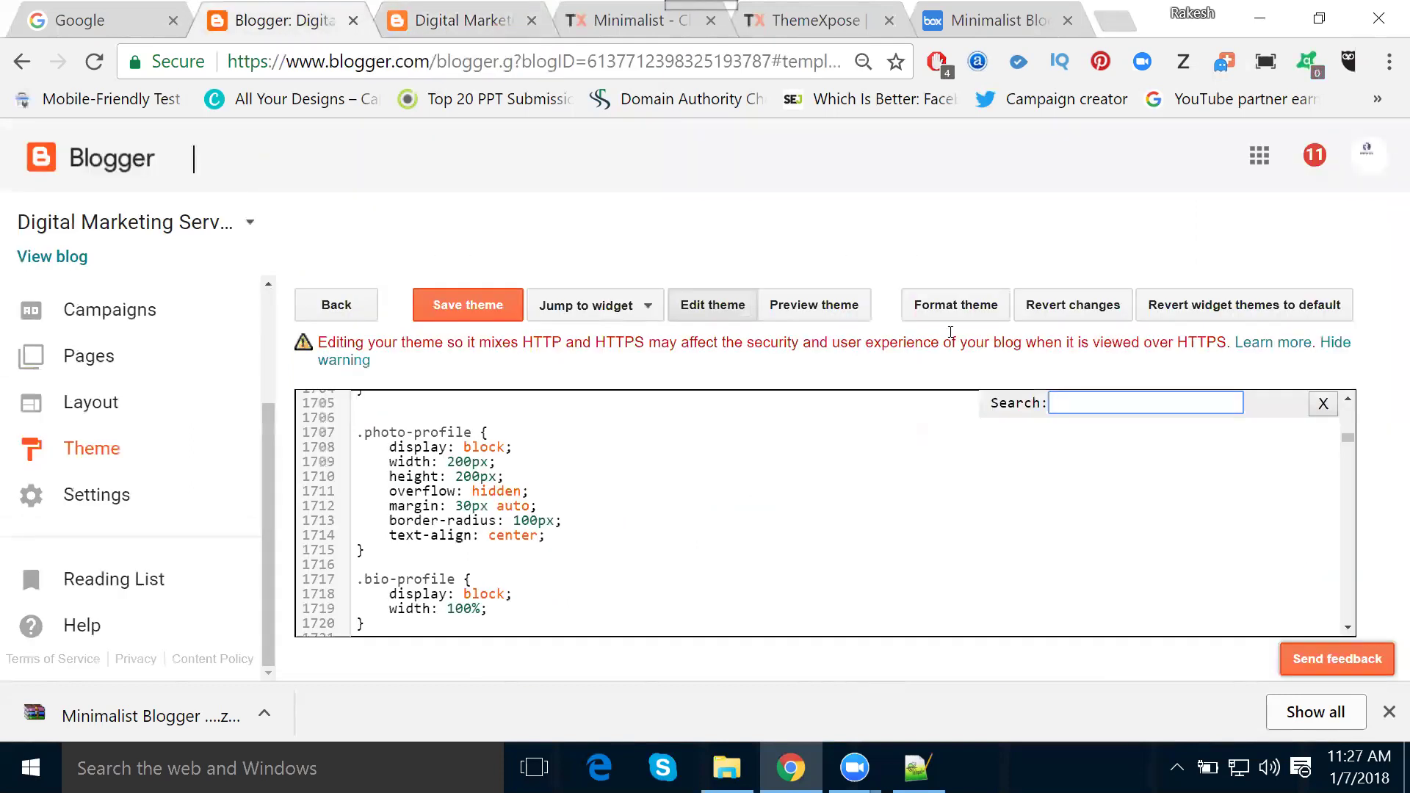
{"action": "type", "text": "about us"}
{"action": "key", "text": "Return"}
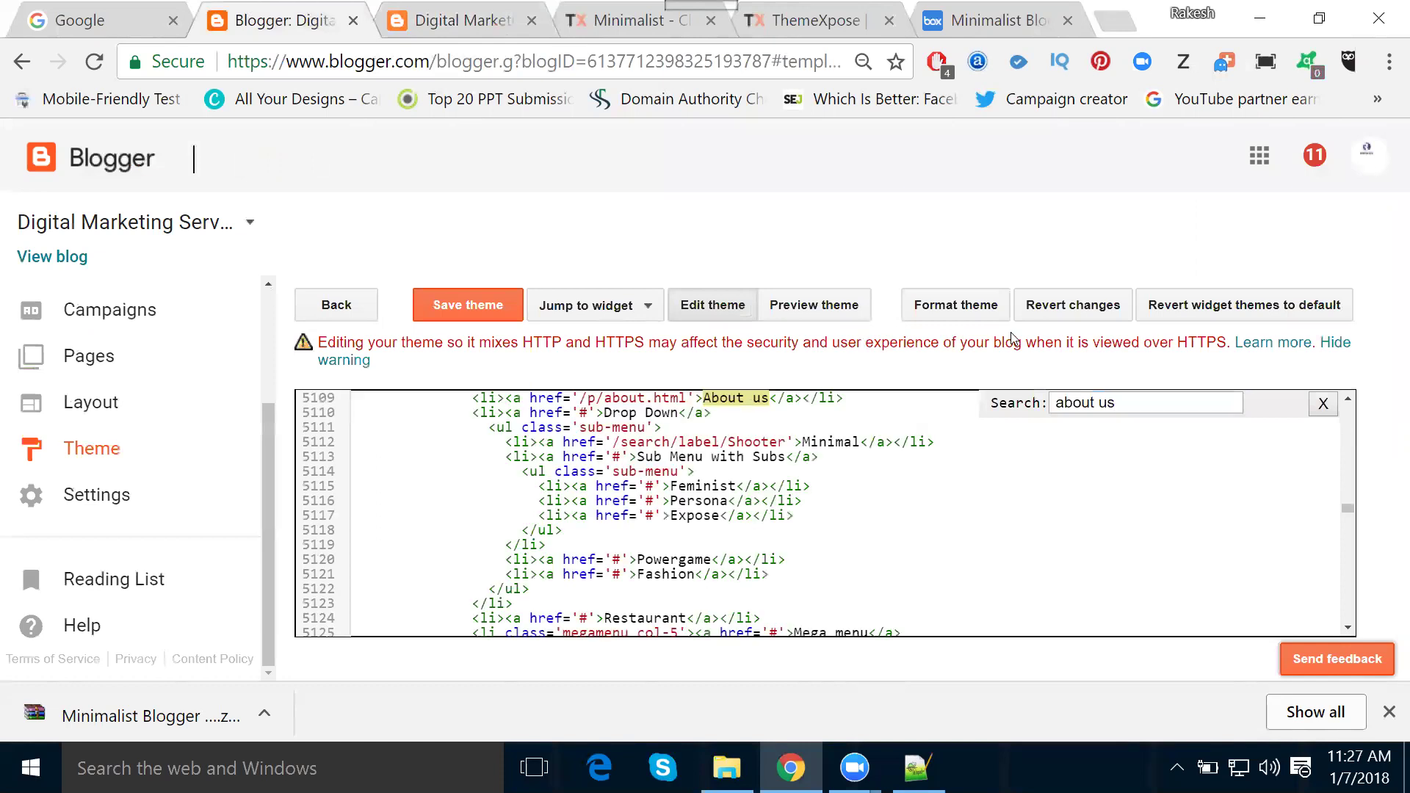
{"action": "scroll", "coordinate": [901, 520], "scroll_direction": "up", "scroll_amount": 2}
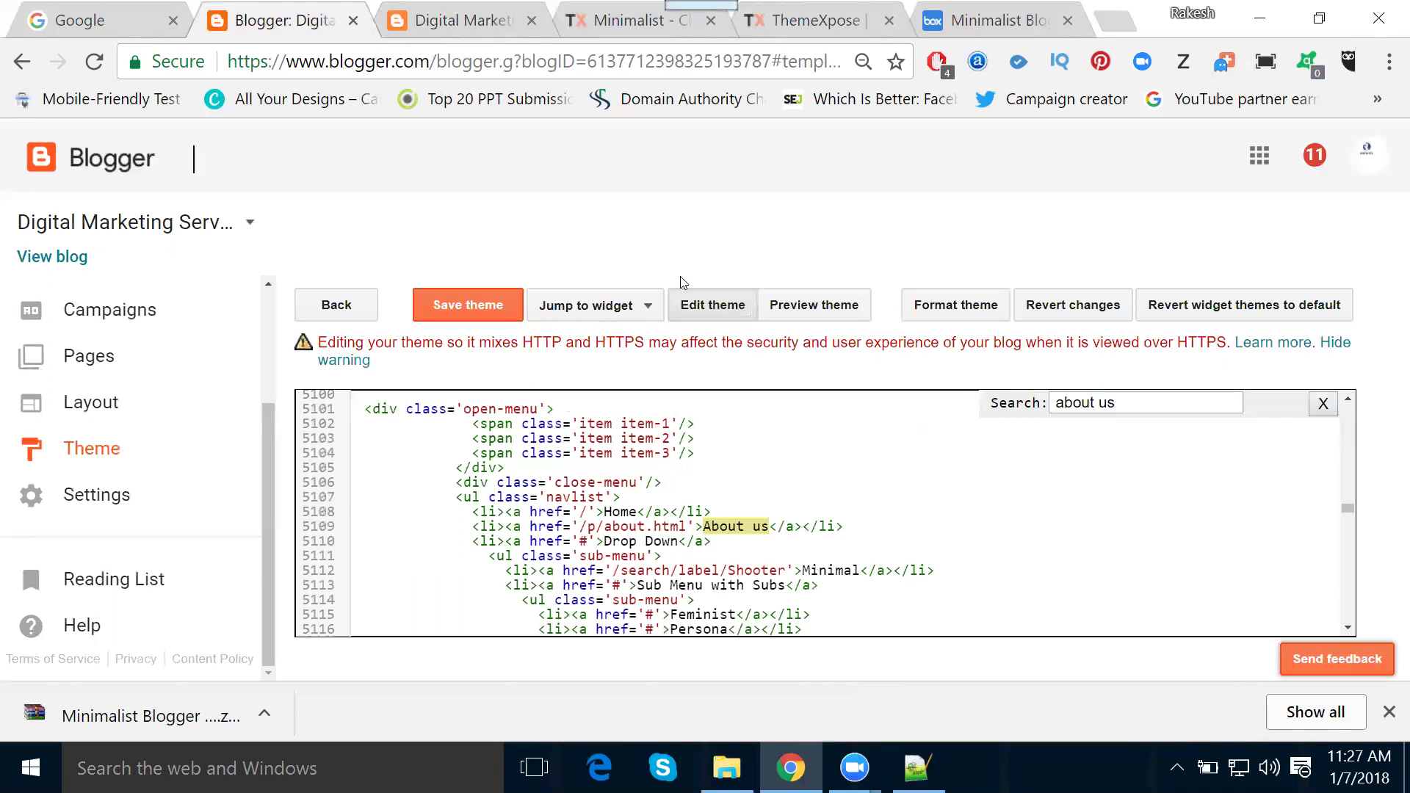
Compare the live blog's Drop Down, Restaurant and Mega Menu entries and page layout with the menu lines in the theme code
{"action": "left_click", "coordinate": [459, 24]}
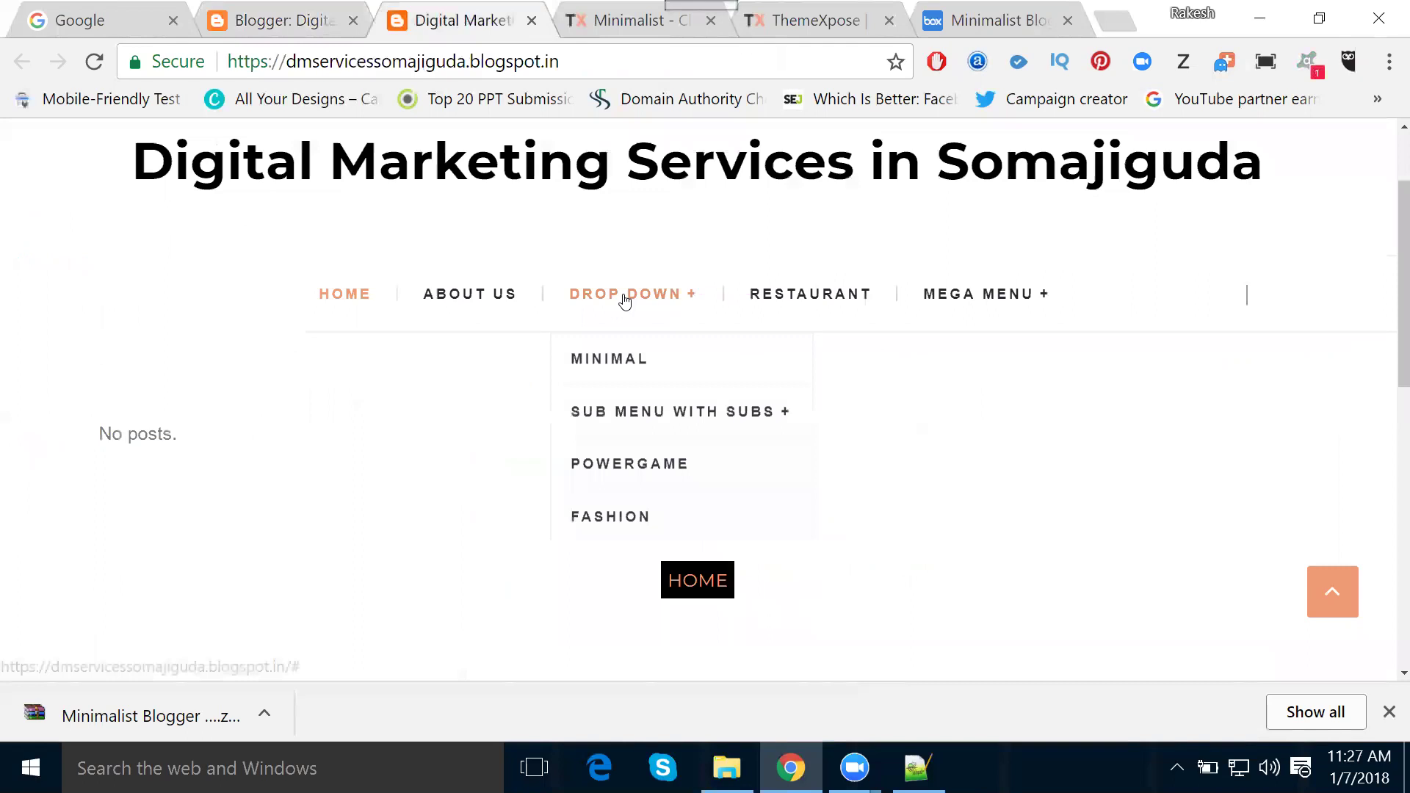
{"action": "mouse_move", "coordinate": [617, 417]}
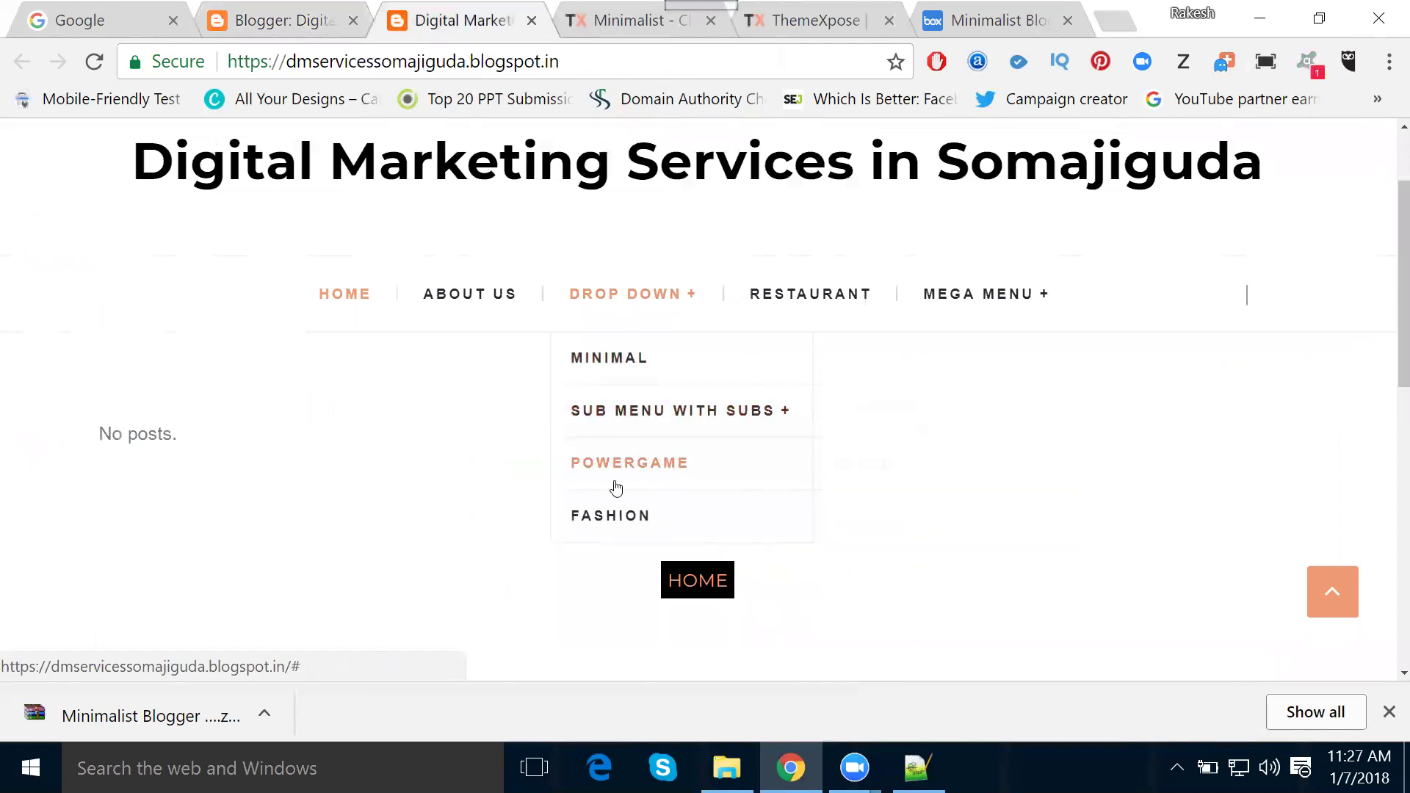
{"action": "left_click", "coordinate": [301, 11]}
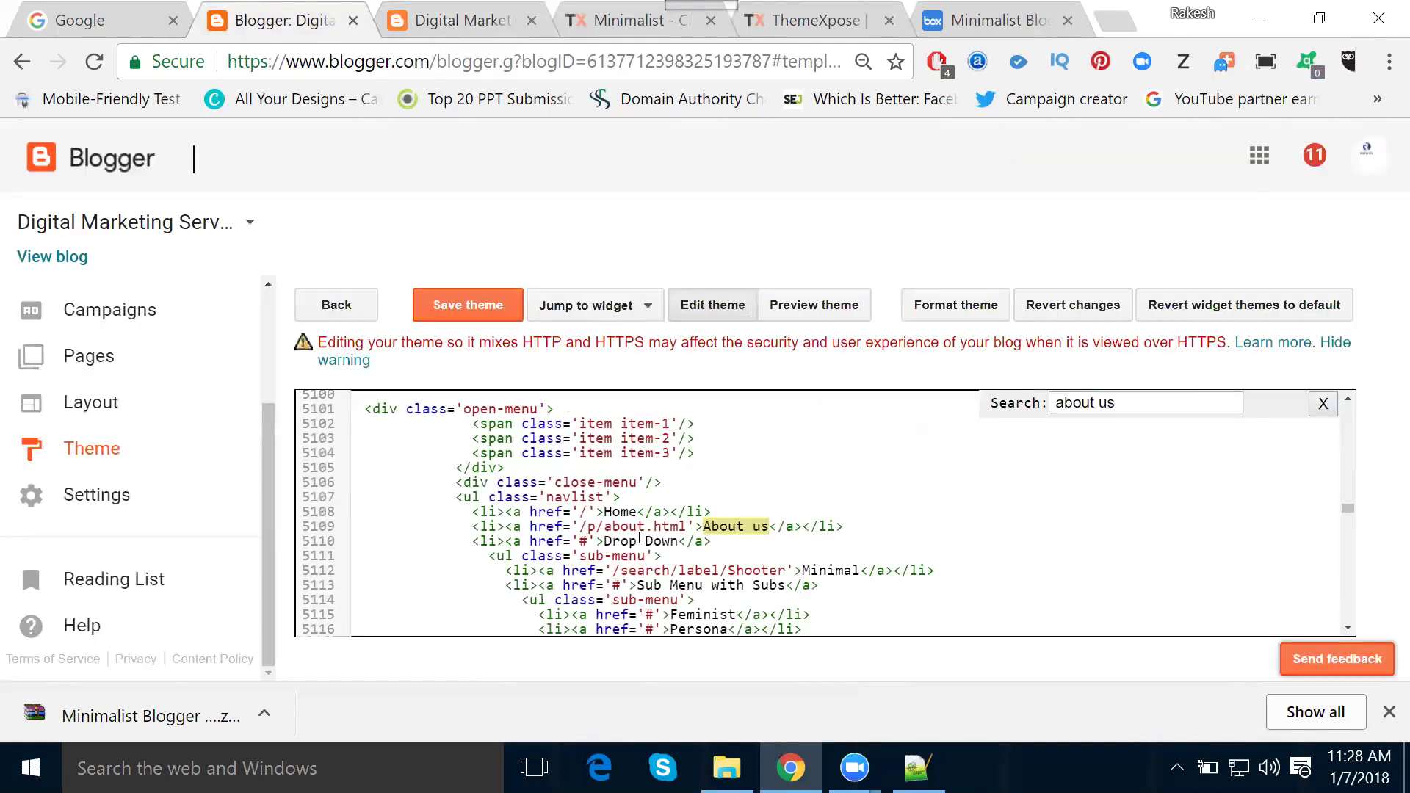
{"action": "left_click", "coordinate": [448, 20]}
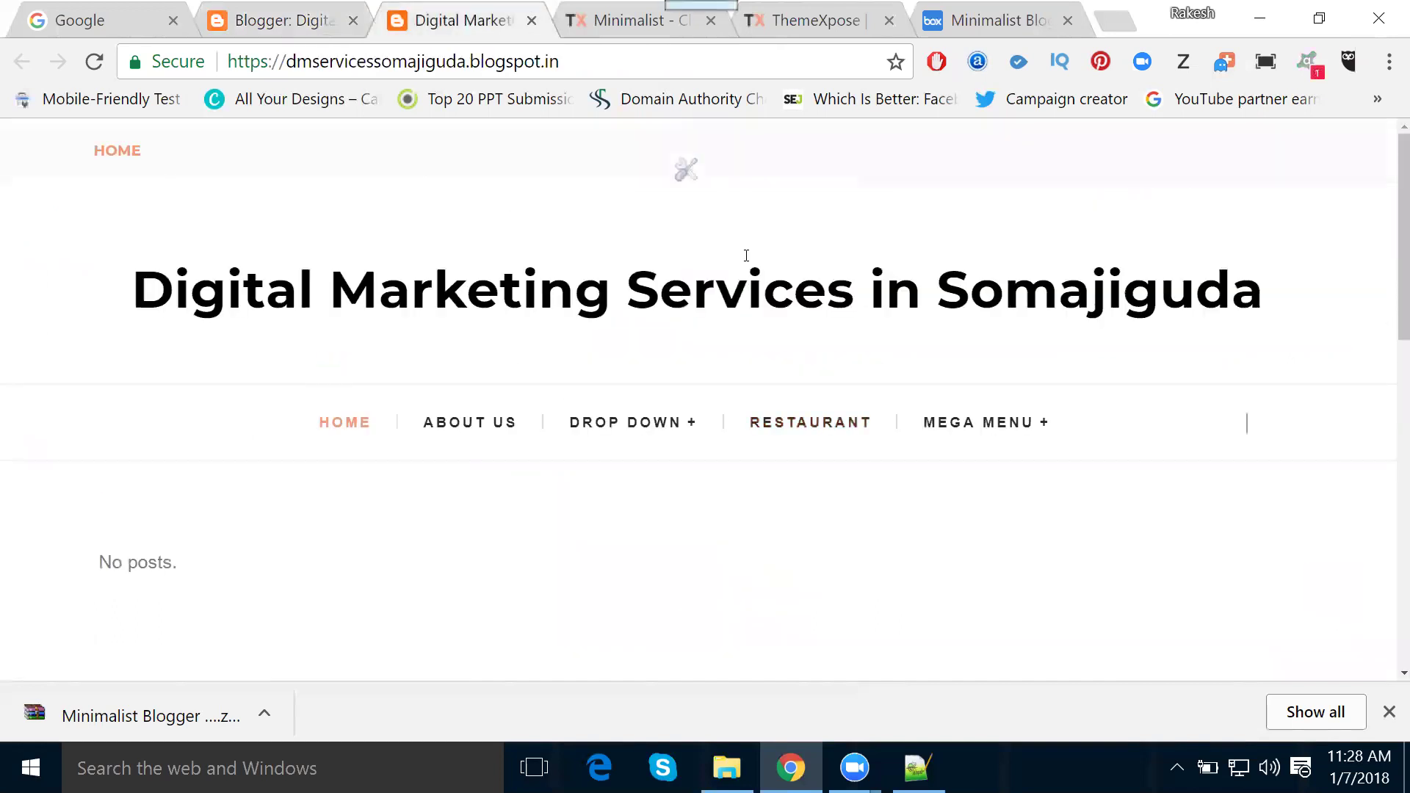
{"action": "scroll", "coordinate": [987, 374], "scroll_direction": "down", "scroll_amount": 10}
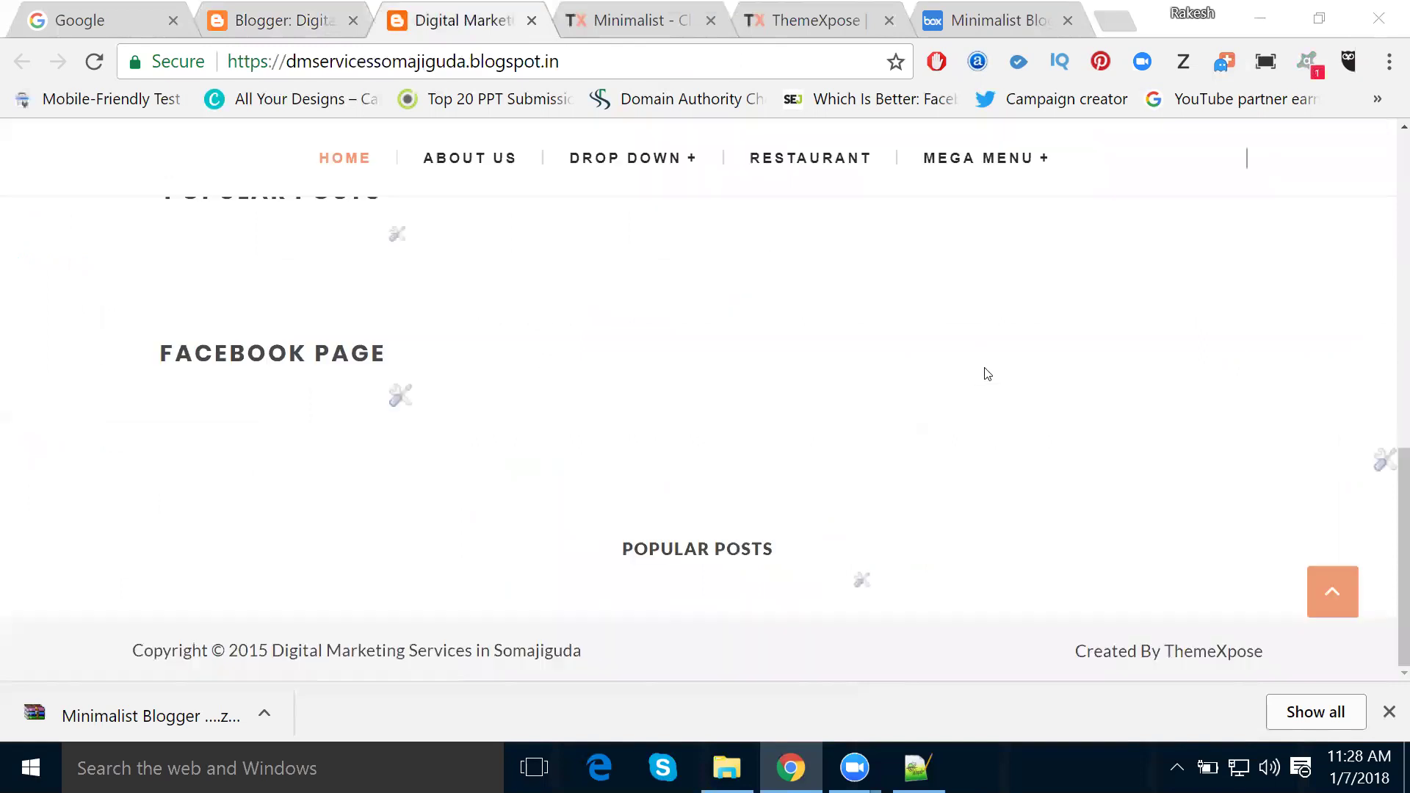
{"action": "scroll", "coordinate": [988, 374], "scroll_direction": "up", "scroll_amount": 10}
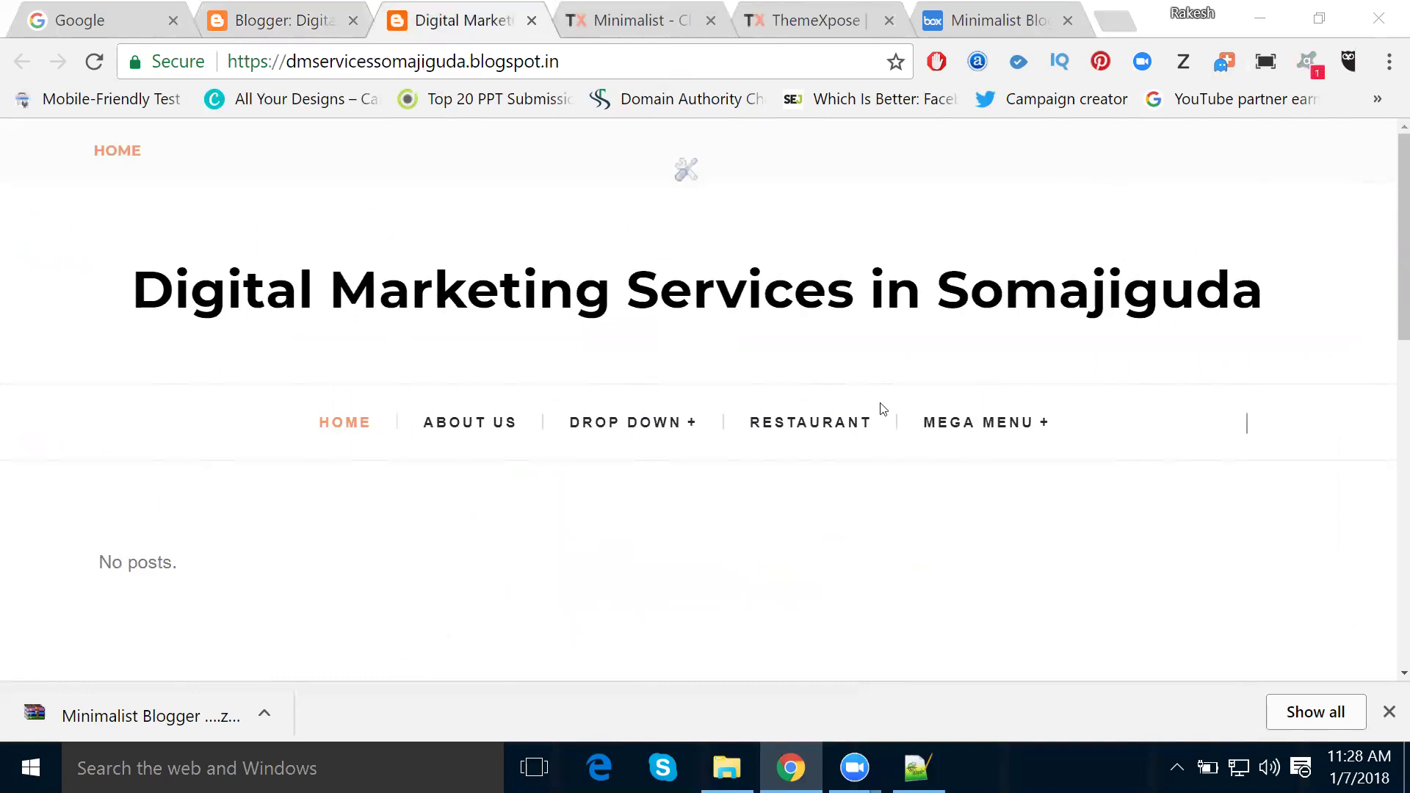
{"action": "mouse_move", "coordinate": [965, 435]}
{"action": "left_click", "coordinate": [265, 23]}
{"action": "scroll", "coordinate": [573, 426], "scroll_direction": "down", "scroll_amount": 4}
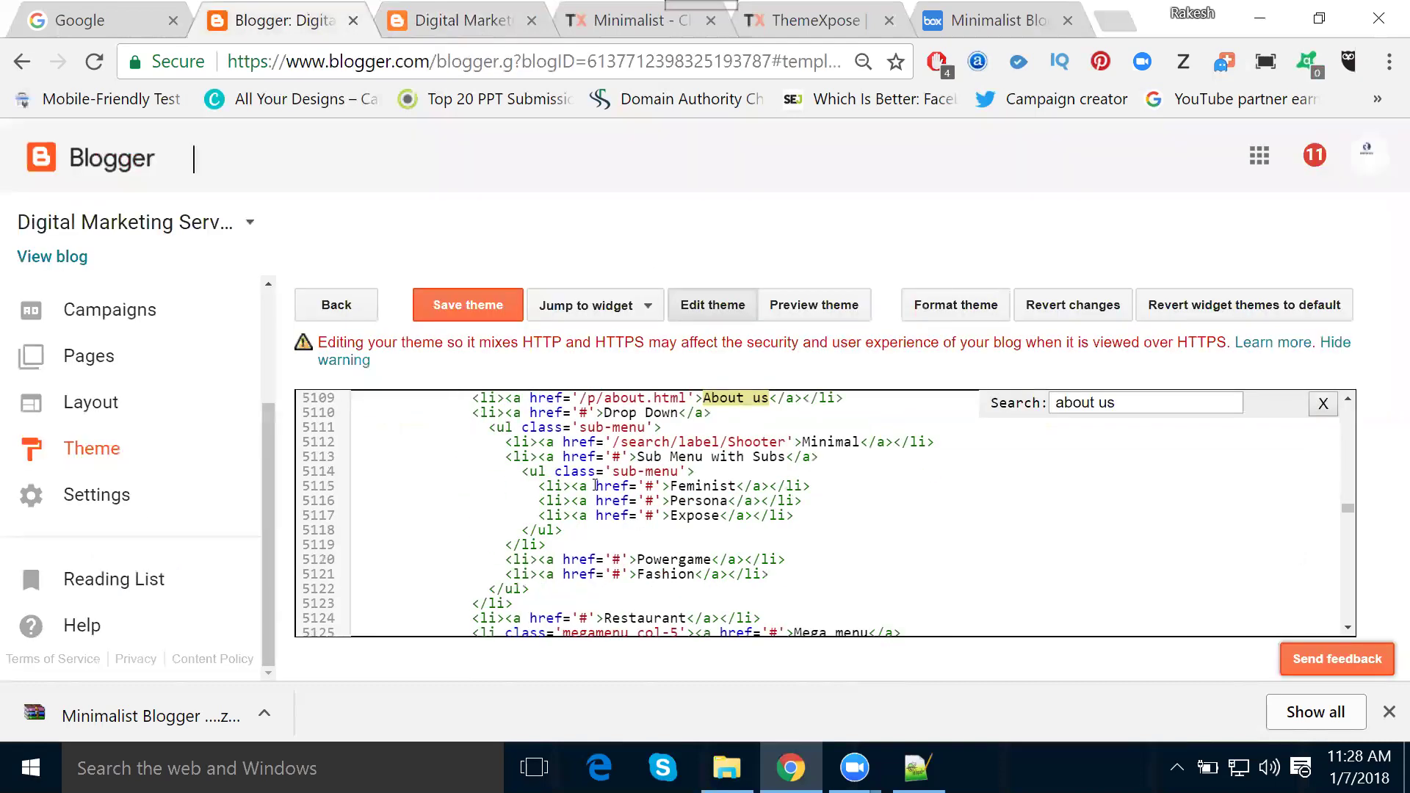
{"action": "left_click_drag", "start_coordinate": [793, 496], "coordinate": [870, 502]}
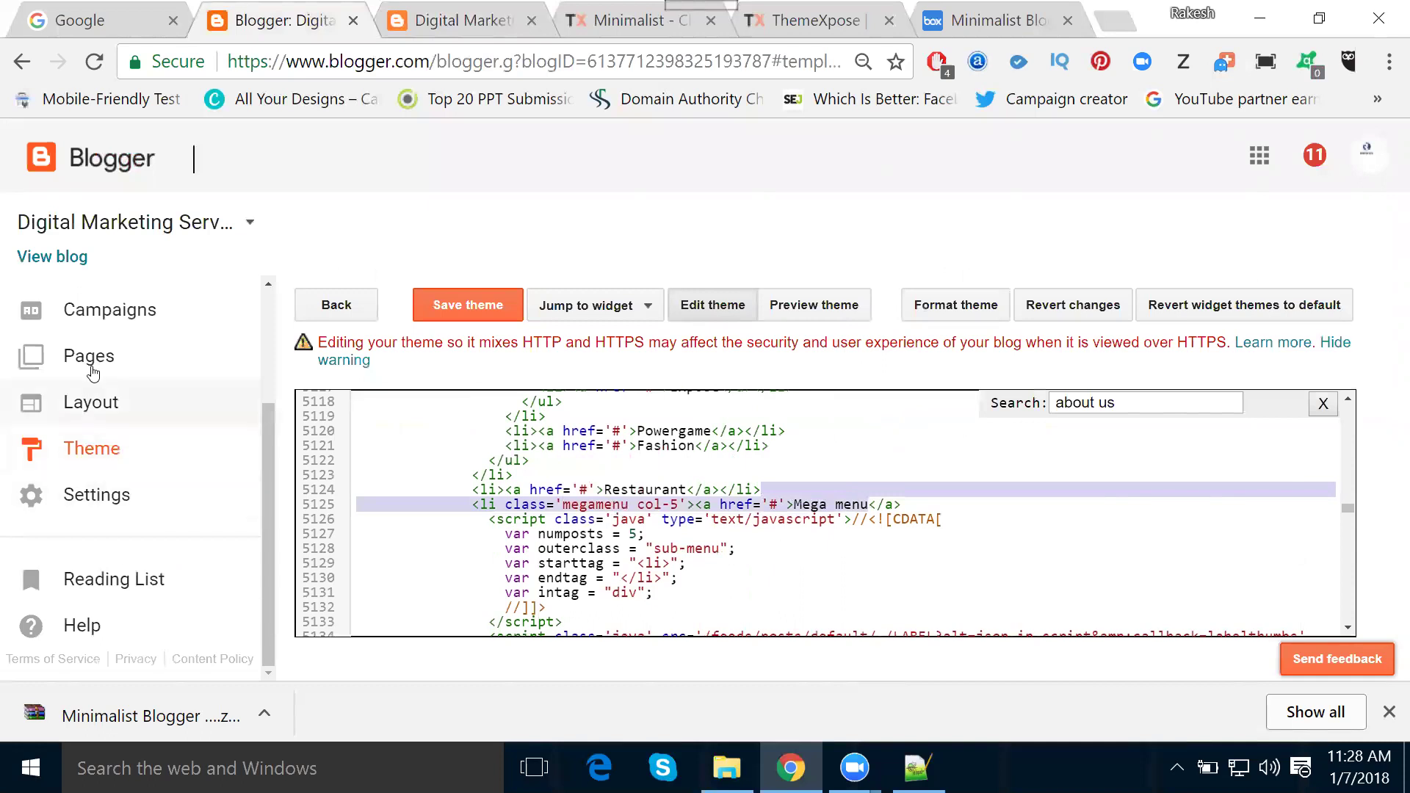
Create a new blog post with the first body line "Digital Marketing Services in Somajiguda" and start a new line below it
{"action": "scroll", "coordinate": [97, 421], "scroll_direction": "up", "scroll_amount": 3}
{"action": "left_click", "coordinate": [111, 299]}
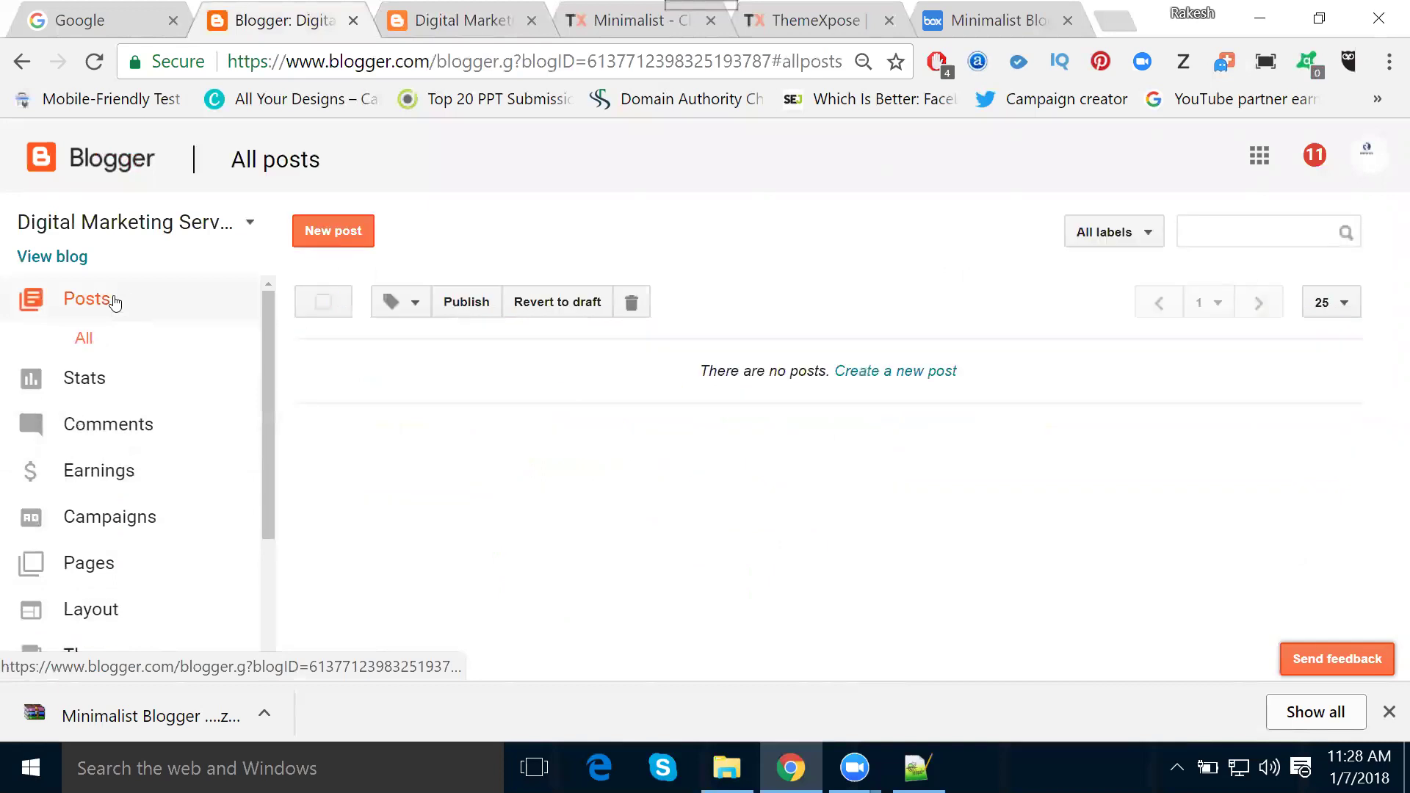
{"action": "left_click", "coordinate": [911, 371]}
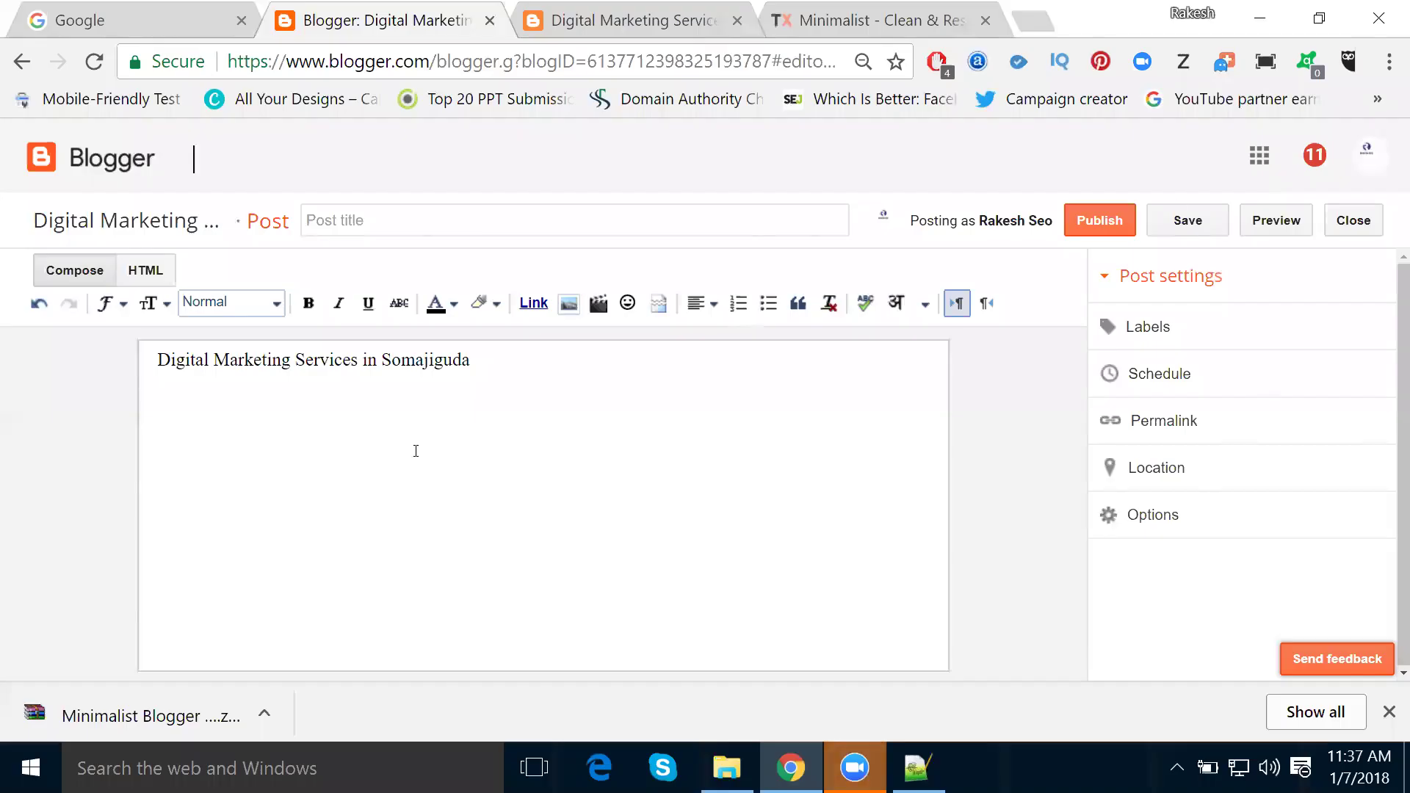
{"action": "left_click", "coordinate": [513, 360]}
{"action": "key", "text": "Return"}
{"action": "key", "text": "Return"}
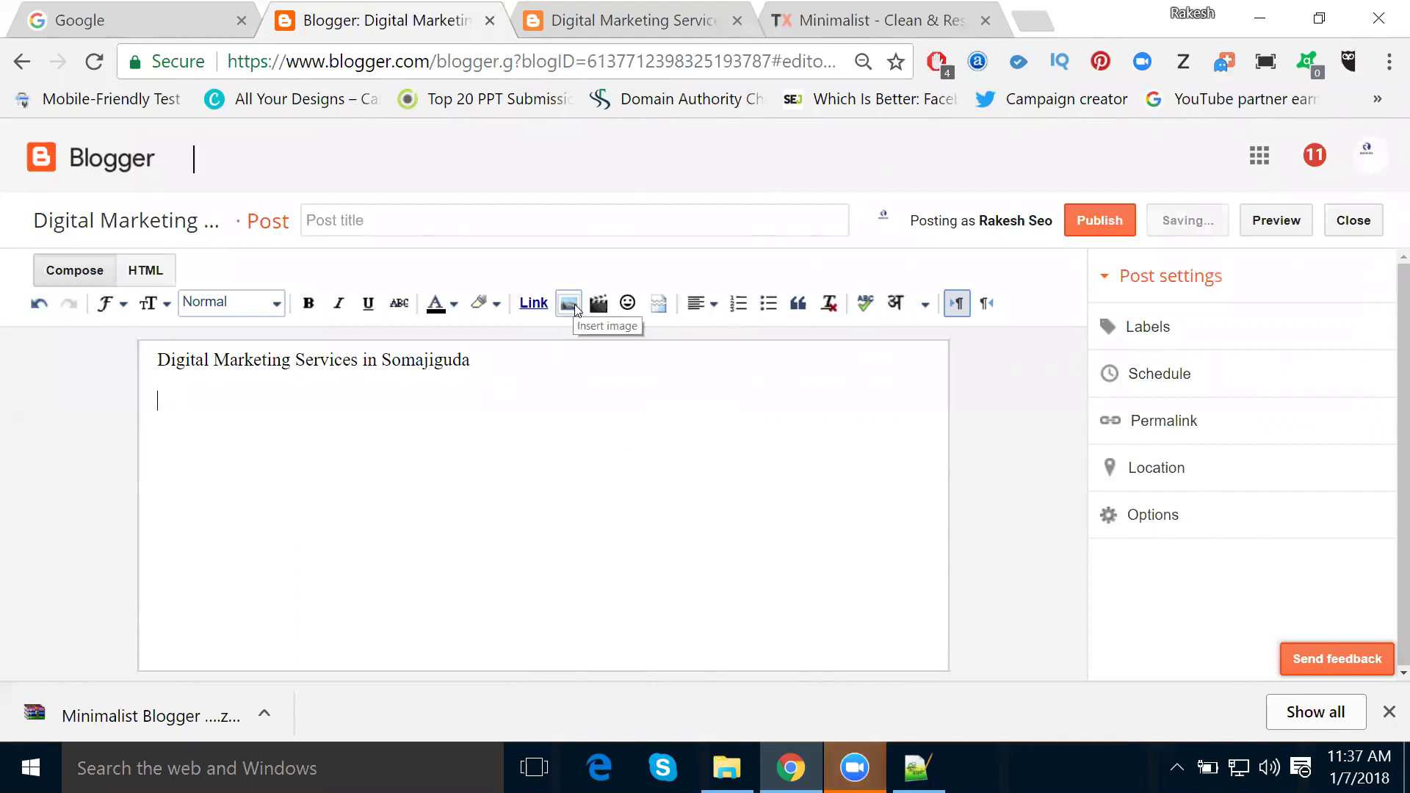
Upload the digital-marketing-training image from E:\Projects\documentandwork and insert it below the post's first line
{"action": "left_click", "coordinate": [575, 307]}
{"action": "left_click", "coordinate": [375, 325]}
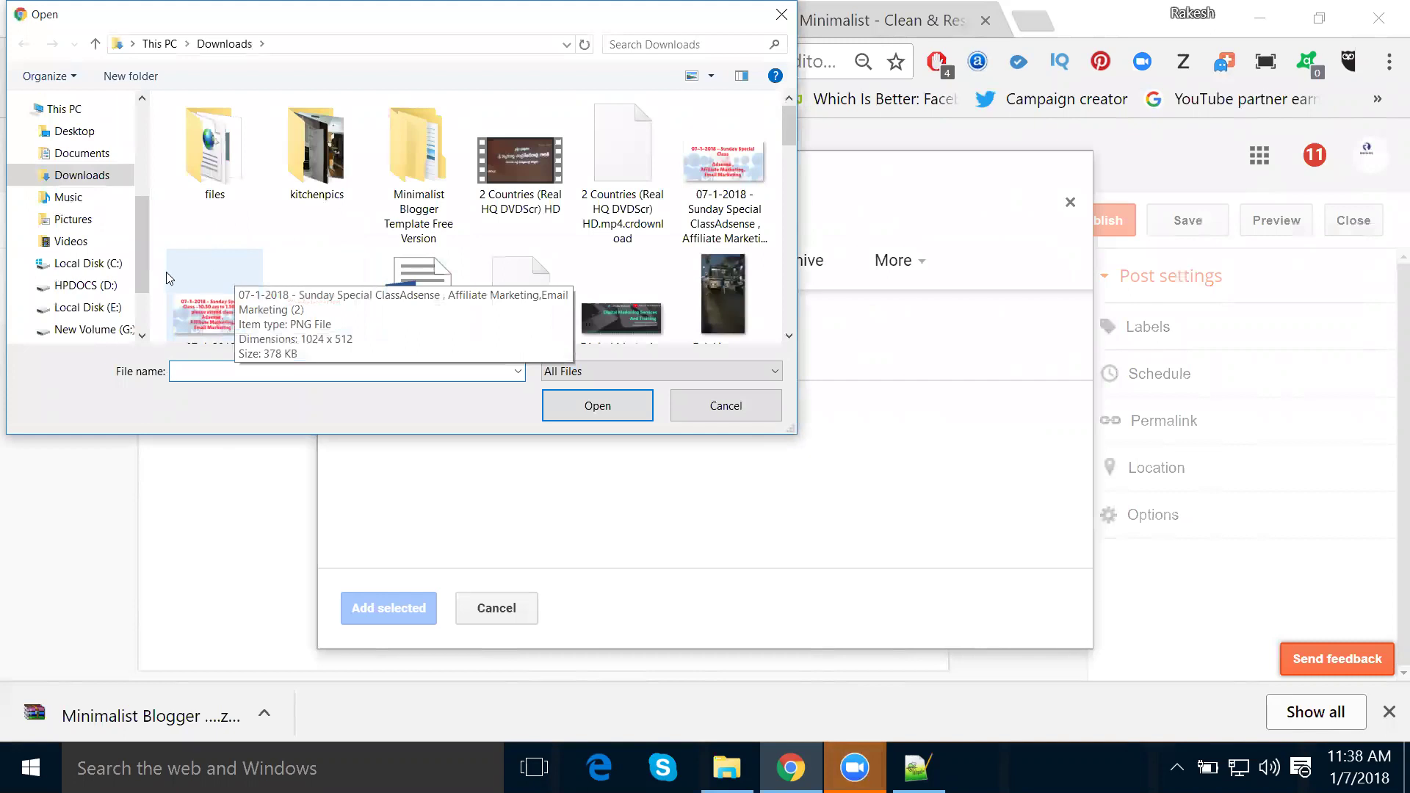
{"action": "left_click", "coordinate": [98, 308]}
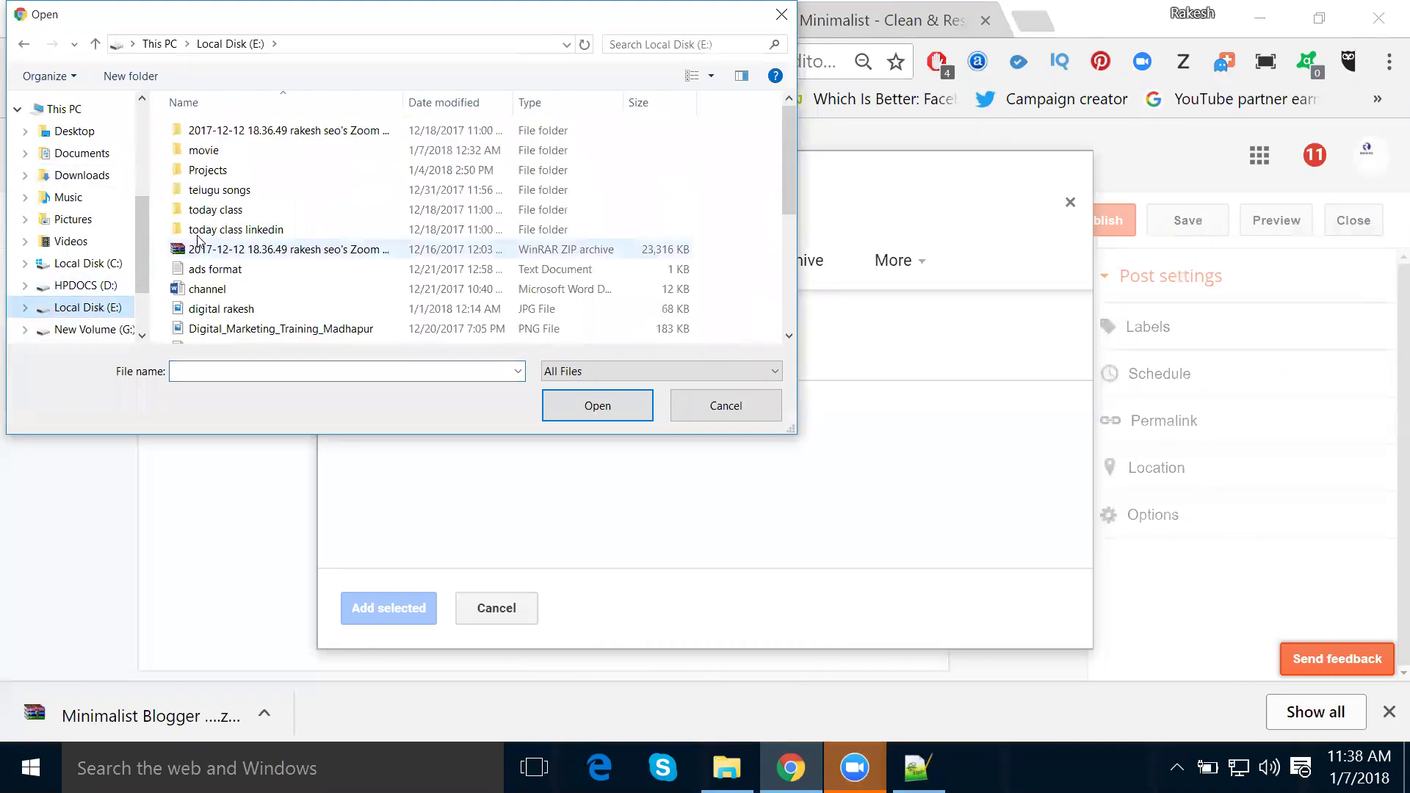
{"action": "double_click", "coordinate": [209, 171]}
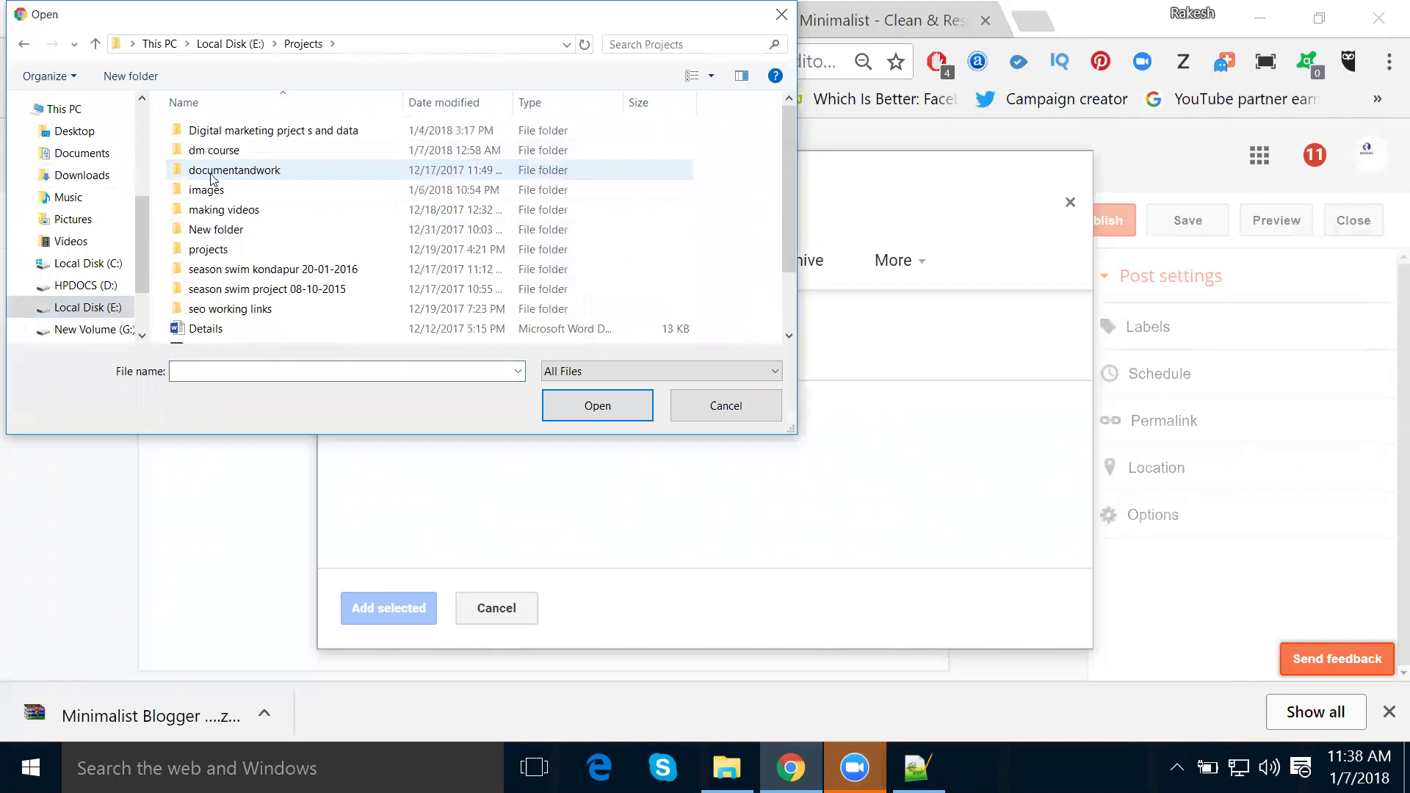
{"action": "double_click", "coordinate": [211, 171]}
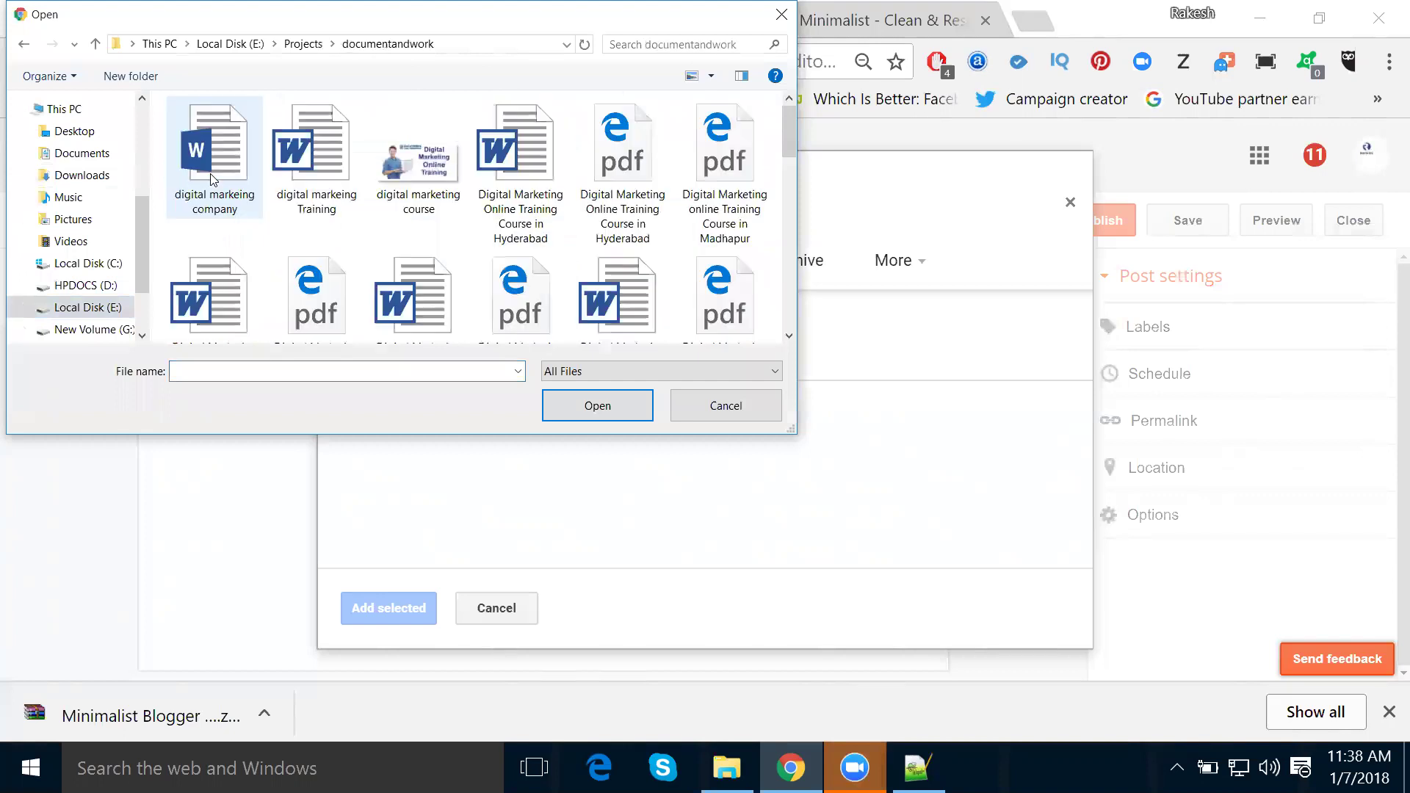
{"action": "left_click", "coordinate": [407, 167]}
{"action": "scroll", "coordinate": [408, 170], "scroll_direction": "down", "scroll_amount": 2}
{"action": "scroll", "coordinate": [409, 173], "scroll_direction": "down", "scroll_amount": 1}
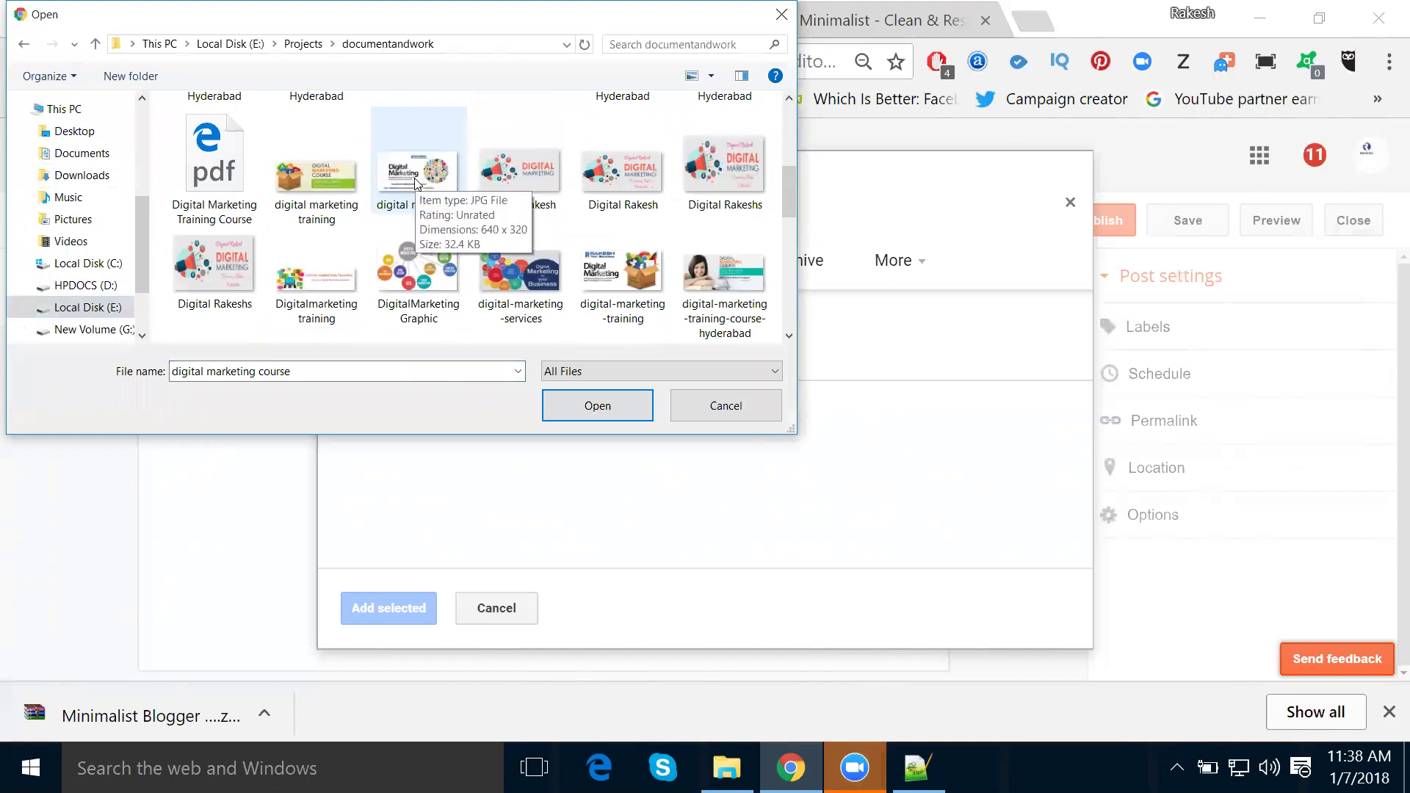
{"action": "double_click", "coordinate": [625, 266]}
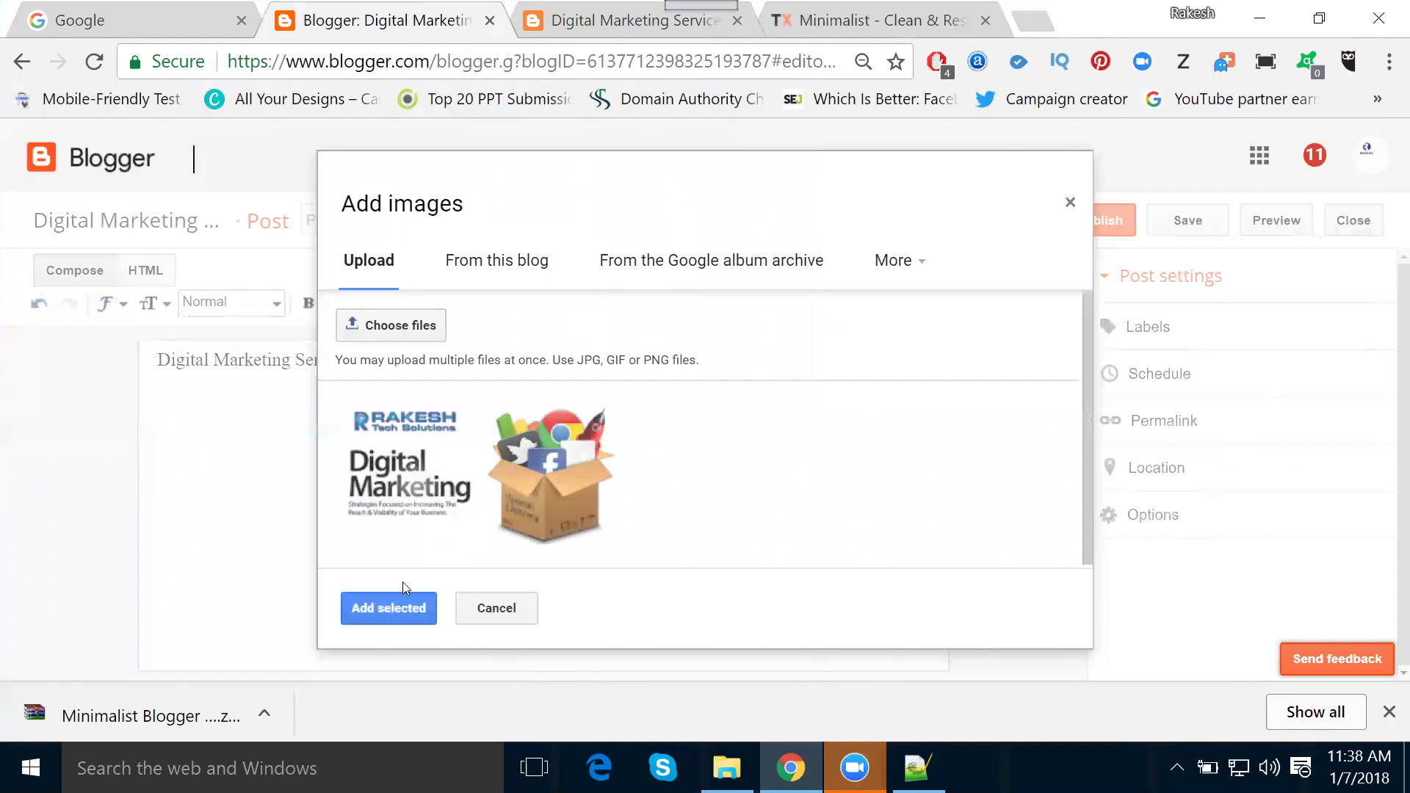
{"action": "left_click", "coordinate": [389, 610]}
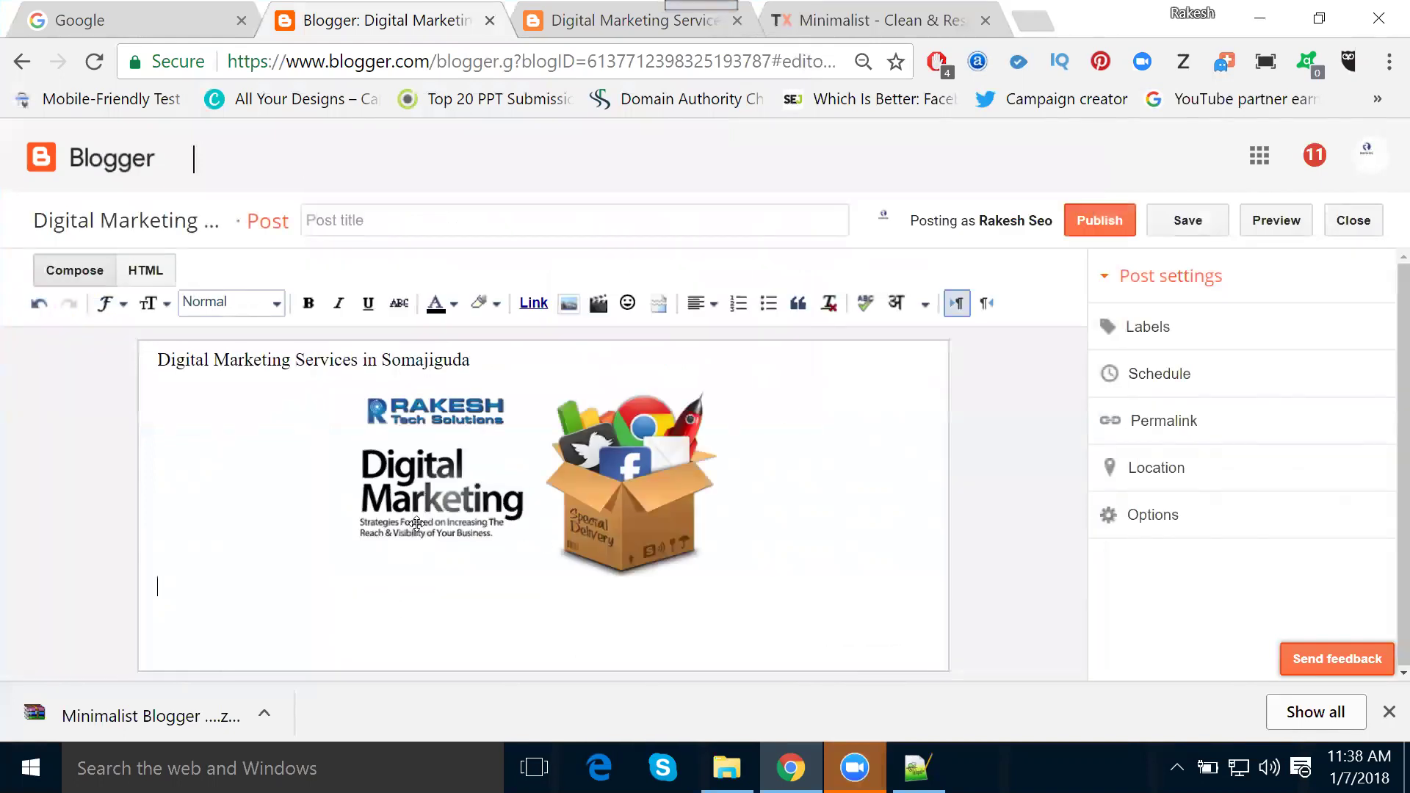
Set the inserted post image to X-Large size
{"action": "left_click", "coordinate": [416, 524]}
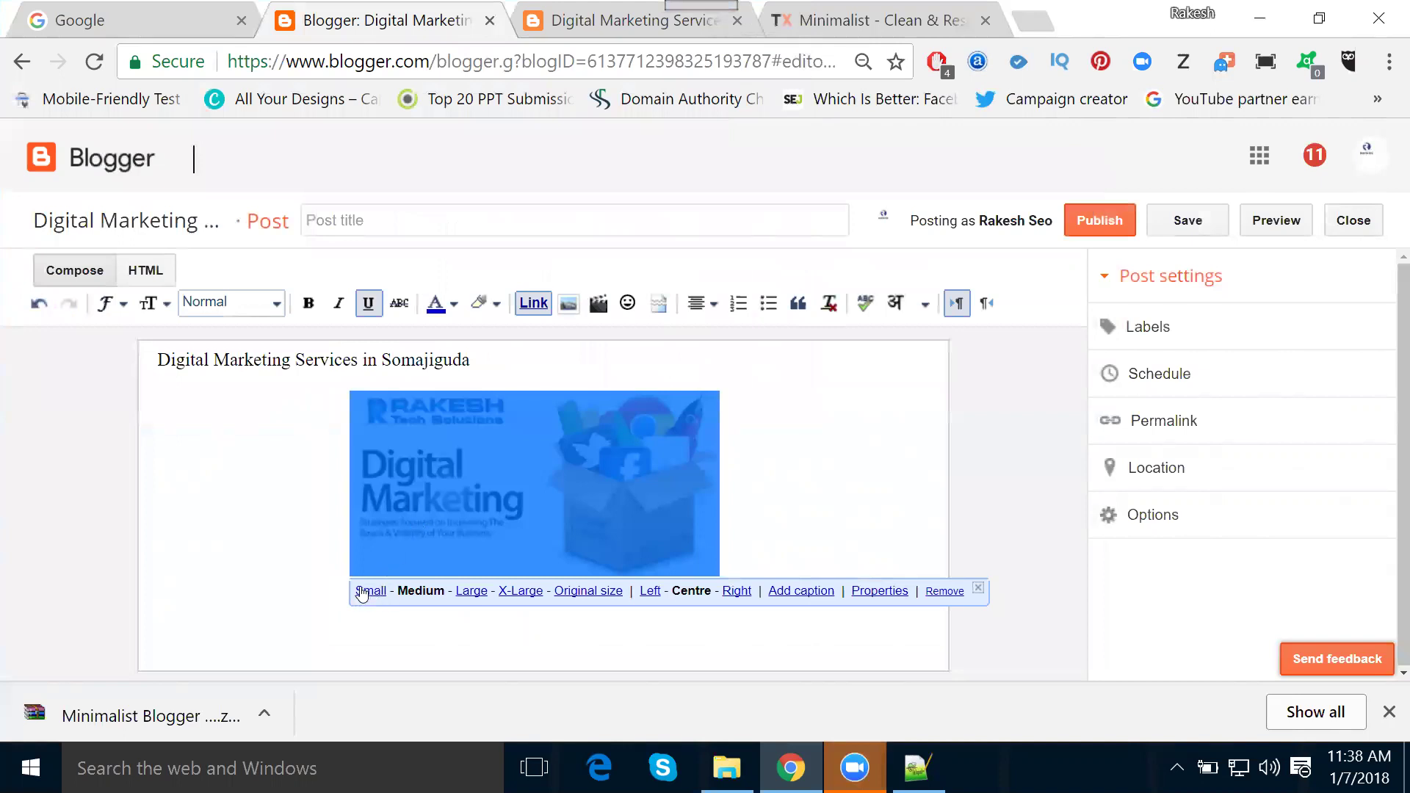
{"action": "left_click", "coordinate": [521, 592]}
{"action": "scroll", "coordinate": [815, 553], "scroll_direction": "down", "scroll_amount": 2}
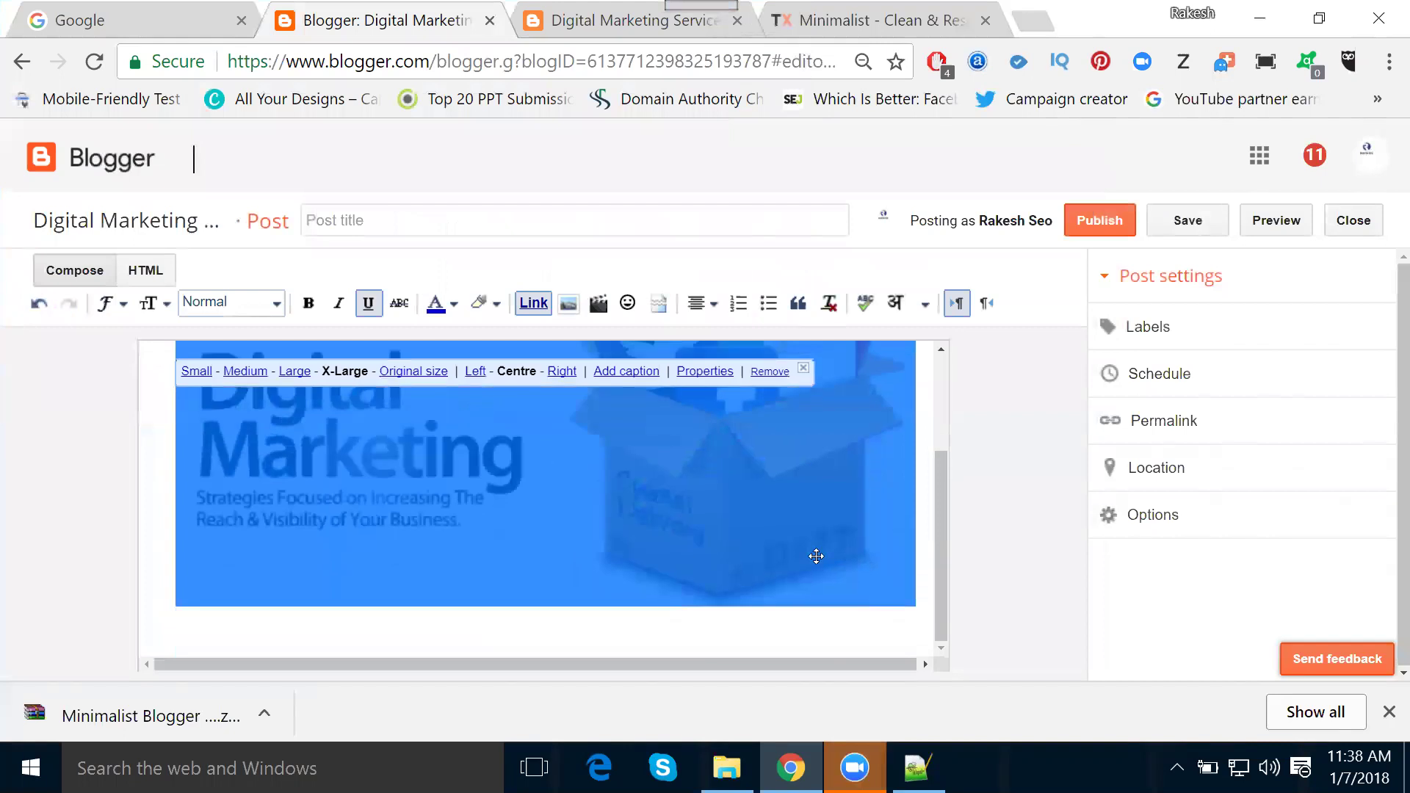
{"action": "left_click", "coordinate": [930, 571]}
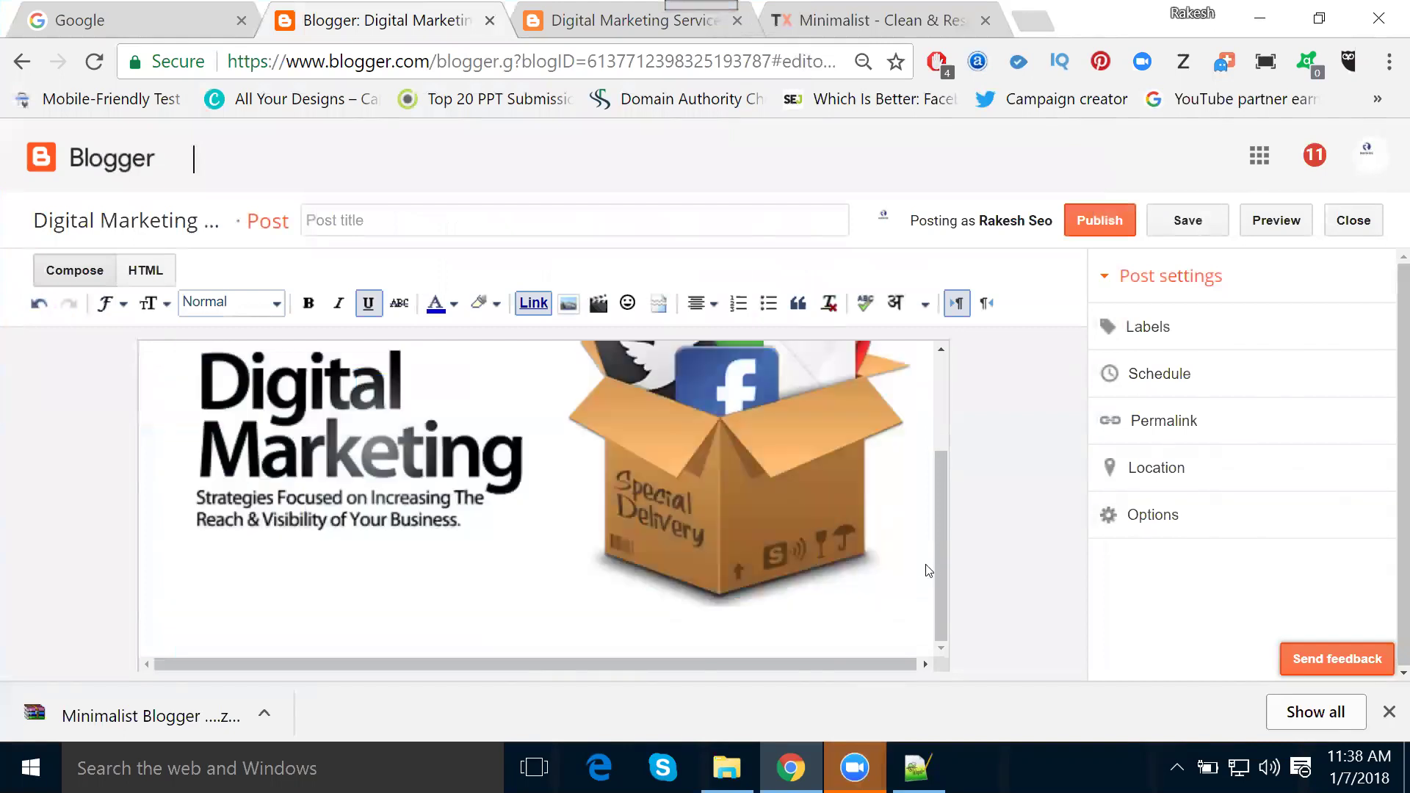
Add a new line below the image and align it to the left
{"action": "left_click", "coordinate": [915, 539]}
{"action": "left_click", "coordinate": [923, 540]}
{"action": "left_click", "coordinate": [847, 541]}
{"action": "key", "text": "Return"}
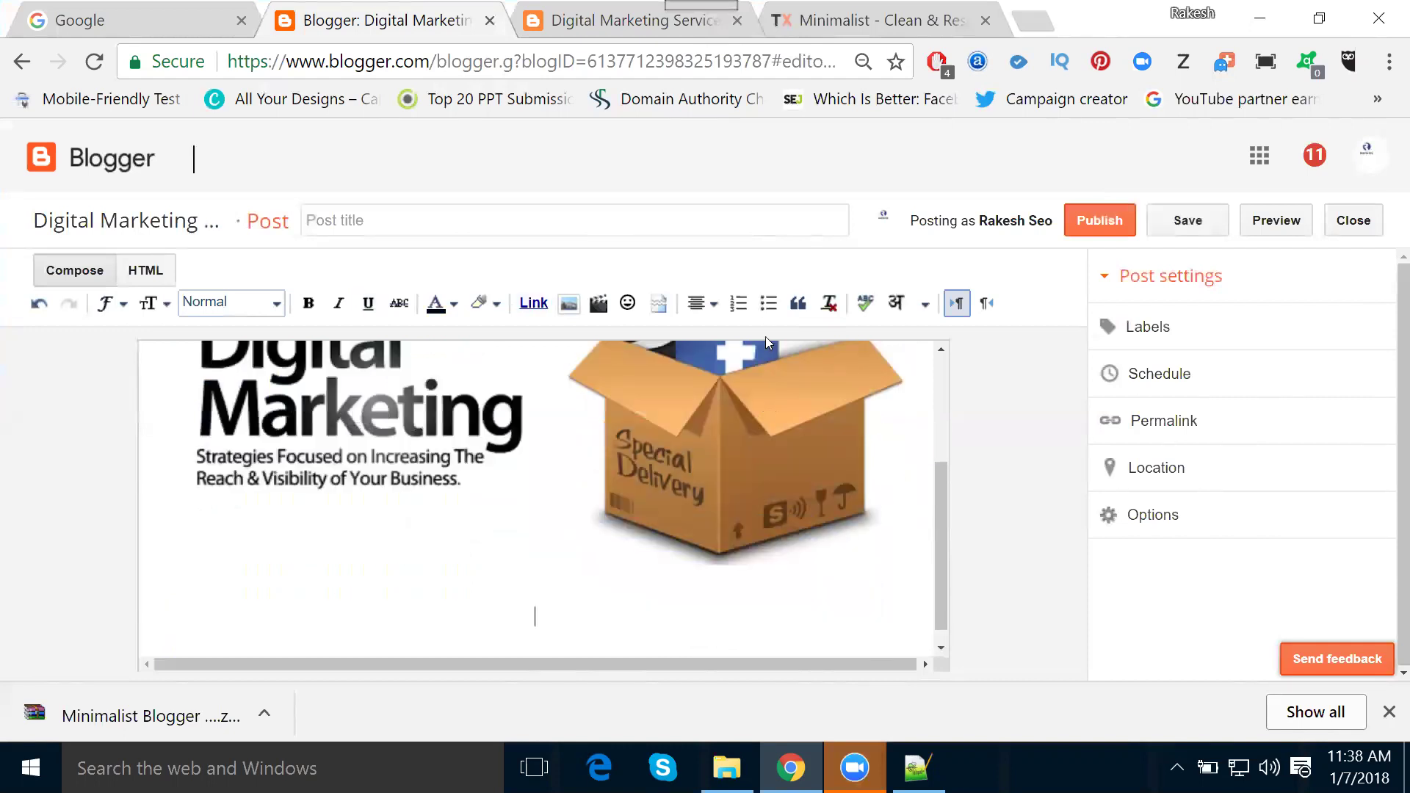
{"action": "left_click", "coordinate": [707, 303]}
{"action": "left_click", "coordinate": [712, 338]}
List the services SEO, SMO, SEM and SMM on separate lines below the image
{"action": "type", "text": "SEO"}
{"action": "key", "text": "Return"}
{"action": "type", "text": "SMO"}
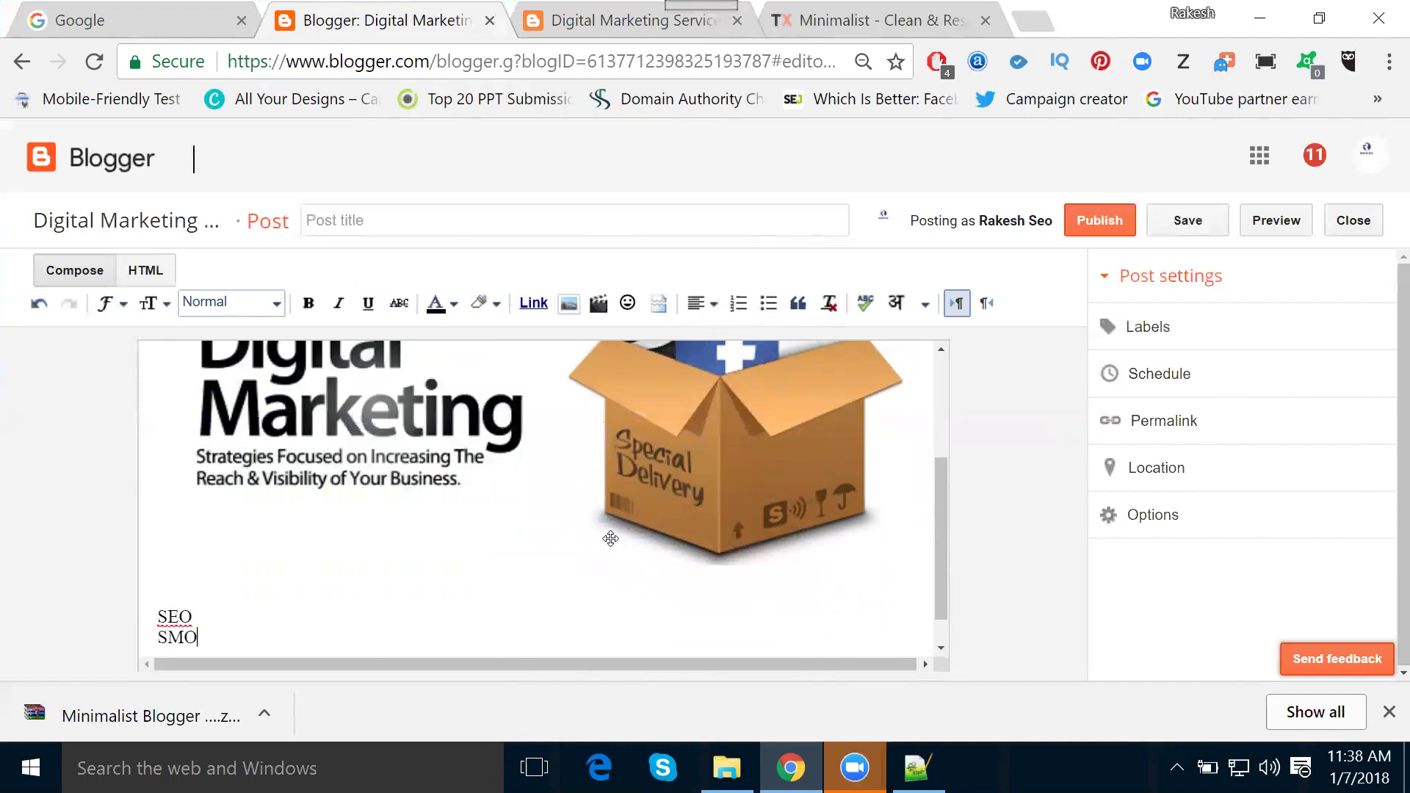
{"action": "key", "text": "Return"}
{"action": "type", "text": "SEM"}
{"action": "key", "text": "Return"}
{"action": "type", "text": "SMM"}
{"action": "key", "text": "Return"}
Add Email Marketing, Video Marketing and Affiliate Marketing on separate lines at the end of the services list
{"action": "type", "text": "E"}
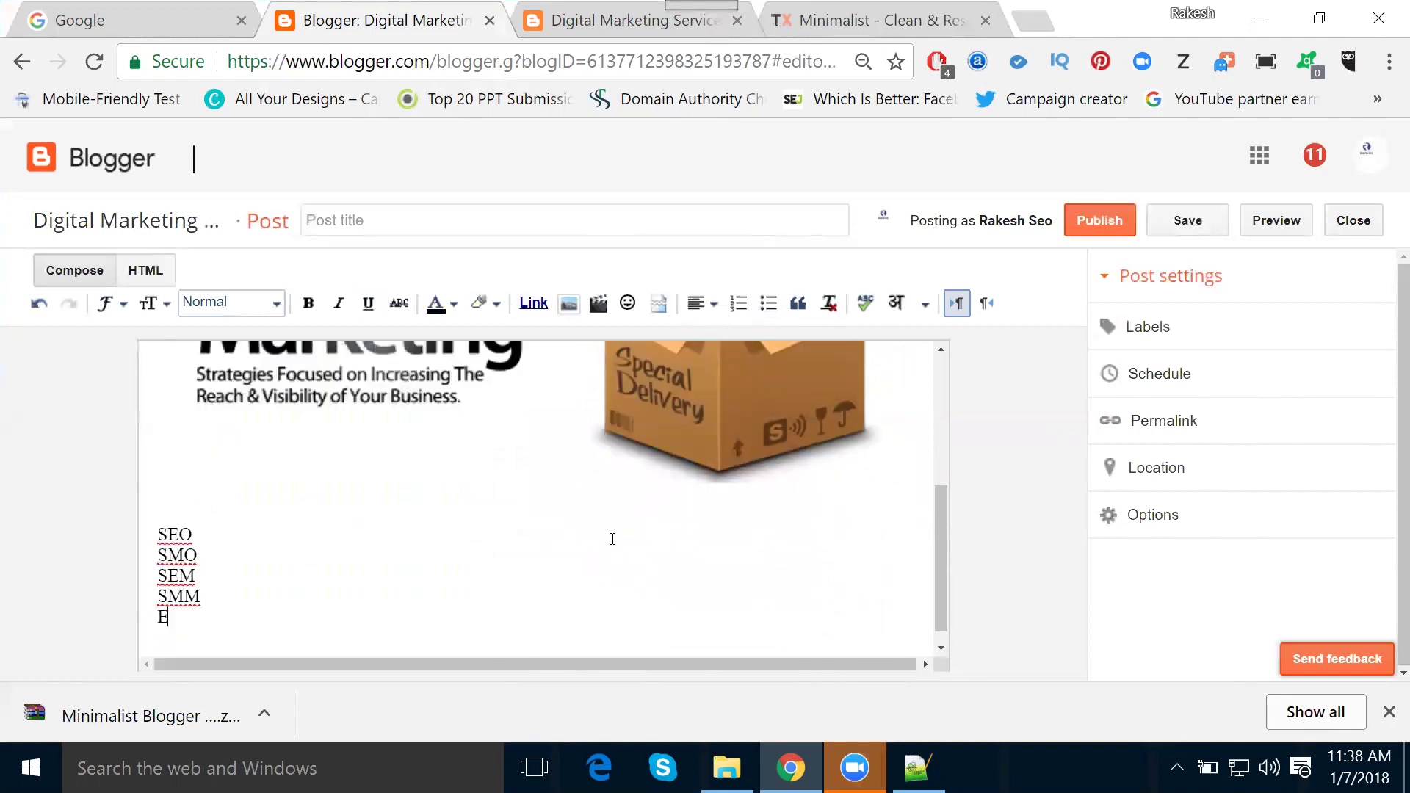
{"action": "type", "text": "mail Marketing"}
{"action": "key", "text": "Return"}
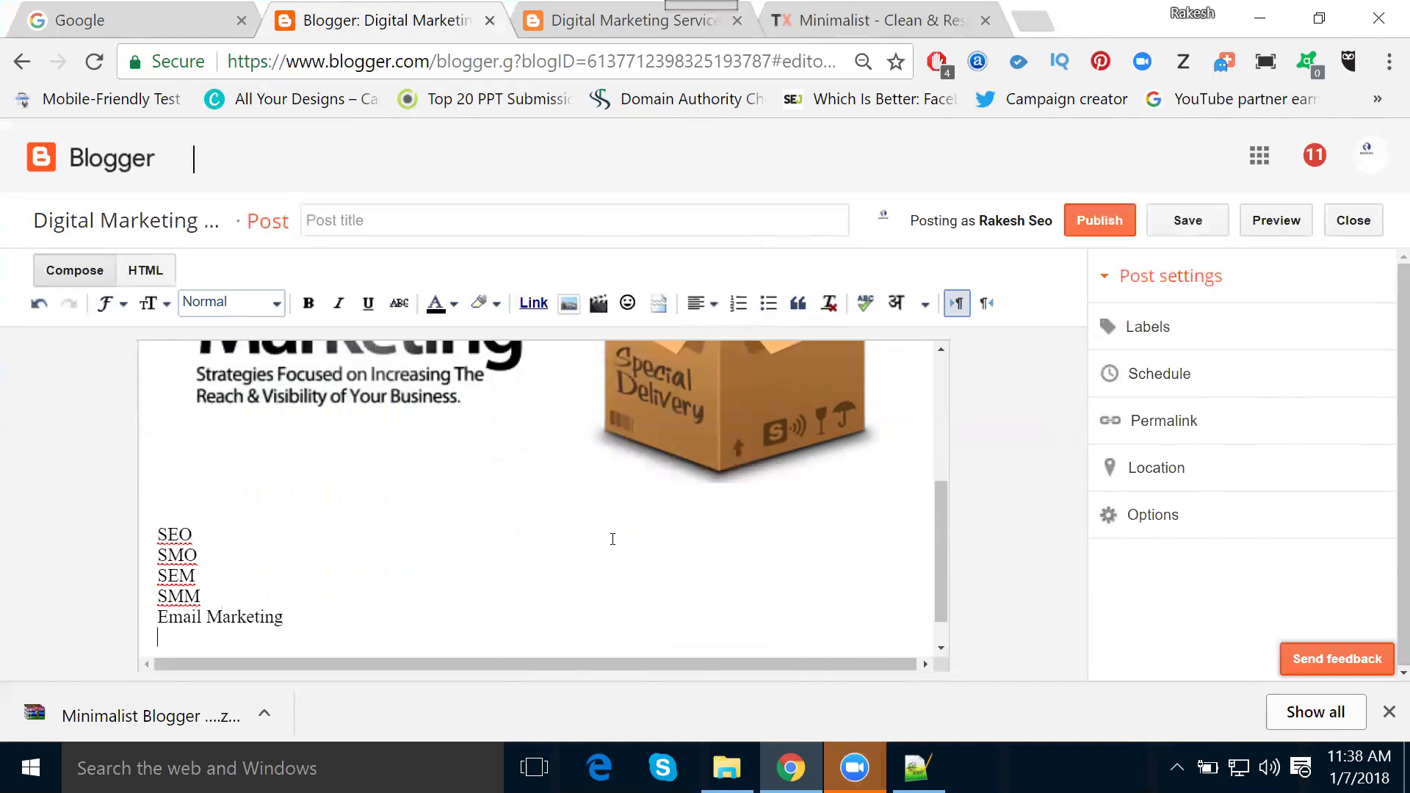
{"action": "type", "text": "C"}
{"action": "key", "text": "BackSpace"}
{"action": "type", "text": "Video Marketing"}
{"action": "key", "text": "Return"}
{"action": "type", "text": "Affiliate"}
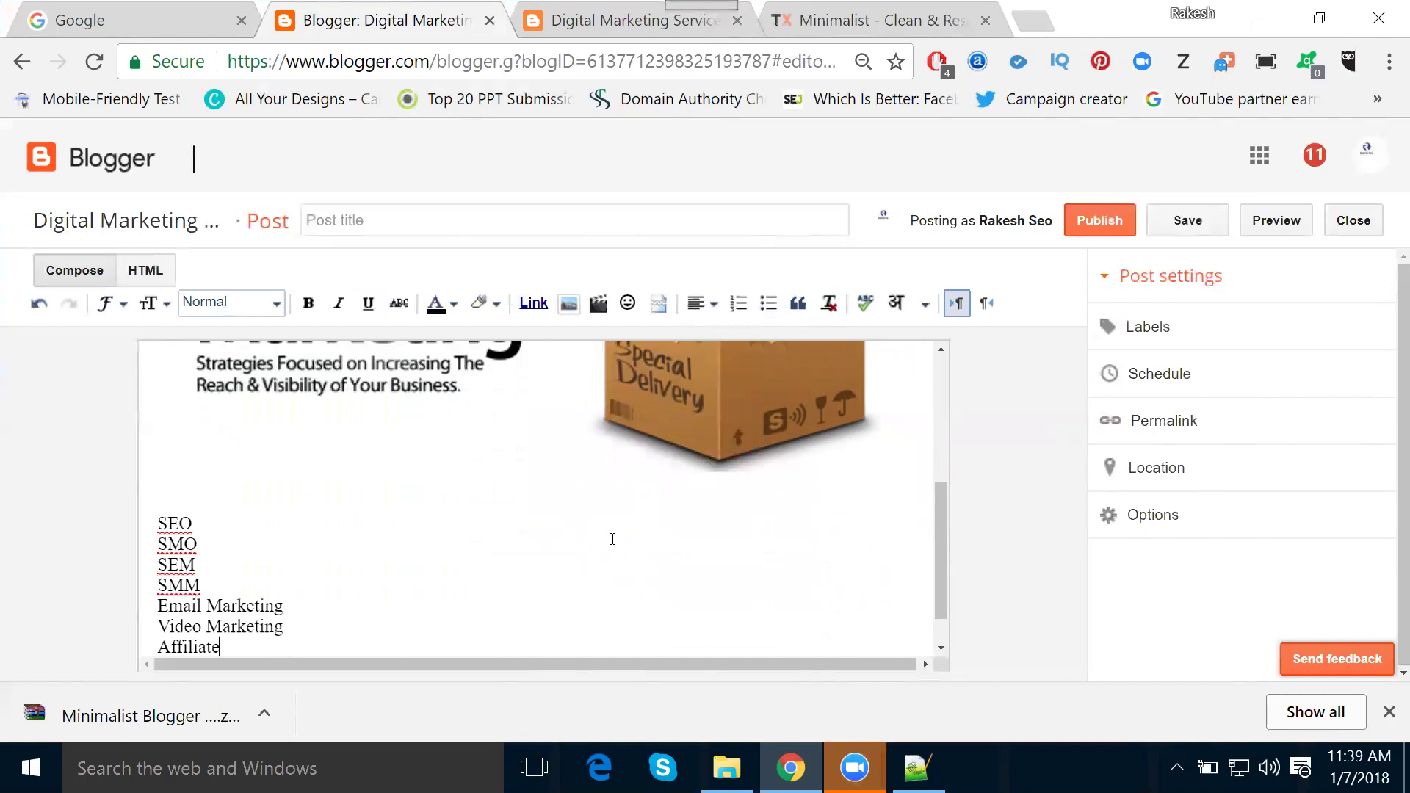
{"action": "type", "text": "marketing"}
{"action": "left_click", "coordinate": [224, 647]}
{"action": "key", "text": "Delete"}
{"action": "type", "text": "M"}
Insert the line "Rakesh Tech Solutions Provide Below Services -" above the services list, separated from it by a blank line
{"action": "left_click", "coordinate": [159, 516]}
{"action": "type", "text": "Rakesh "}
{"action": "type", "text": "Tech Solu"}
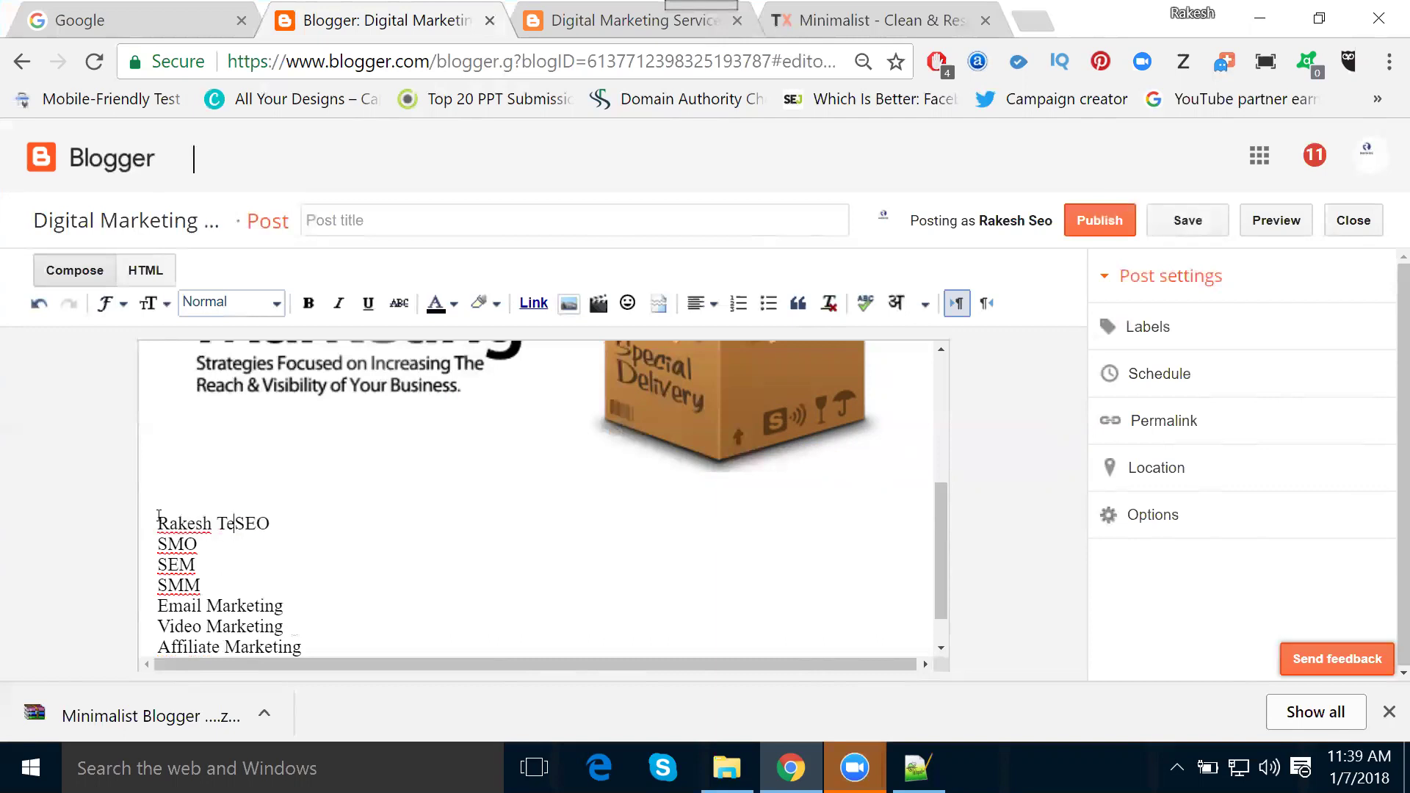
{"action": "type", "text": "tions"}
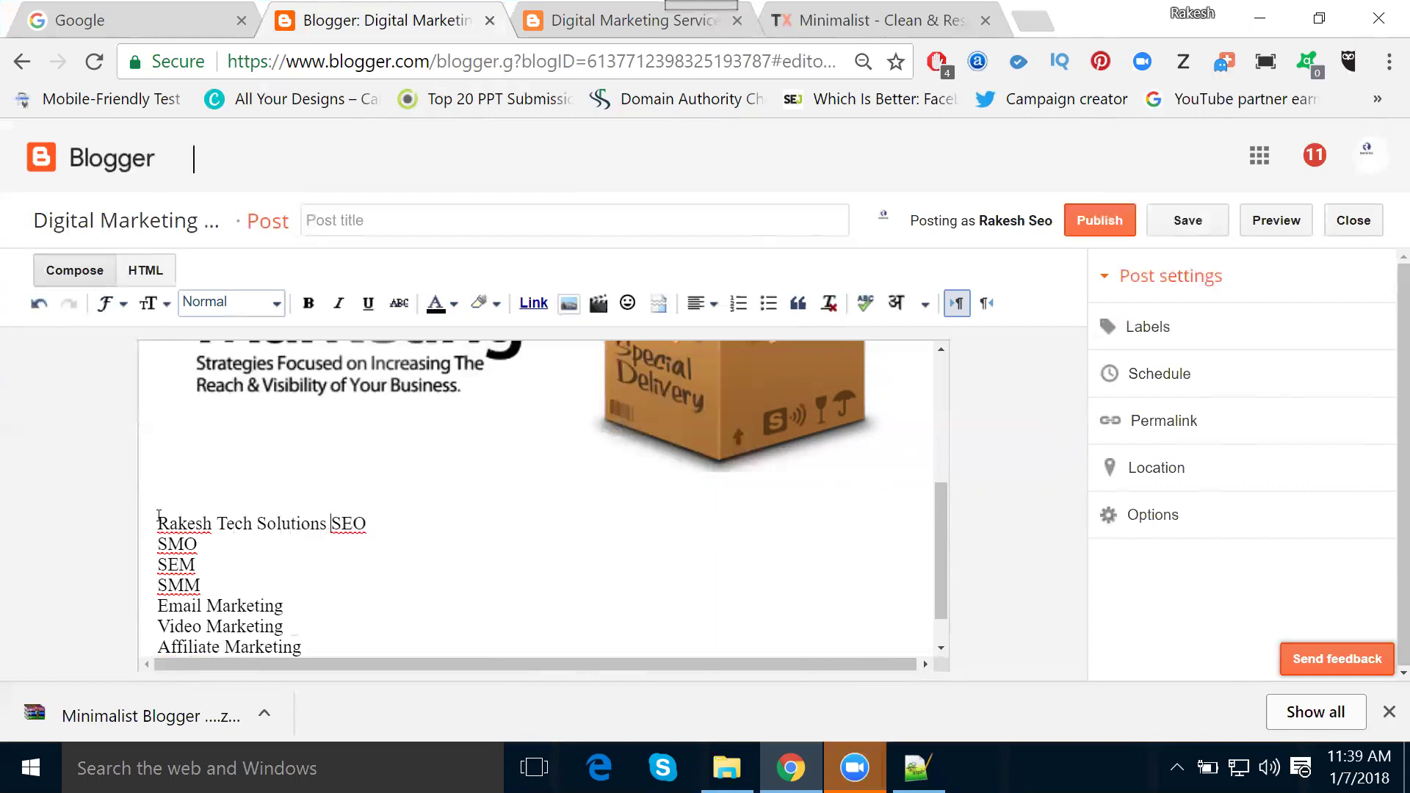
{"action": "key", "text": "Return"}
{"action": "key", "text": "Return"}
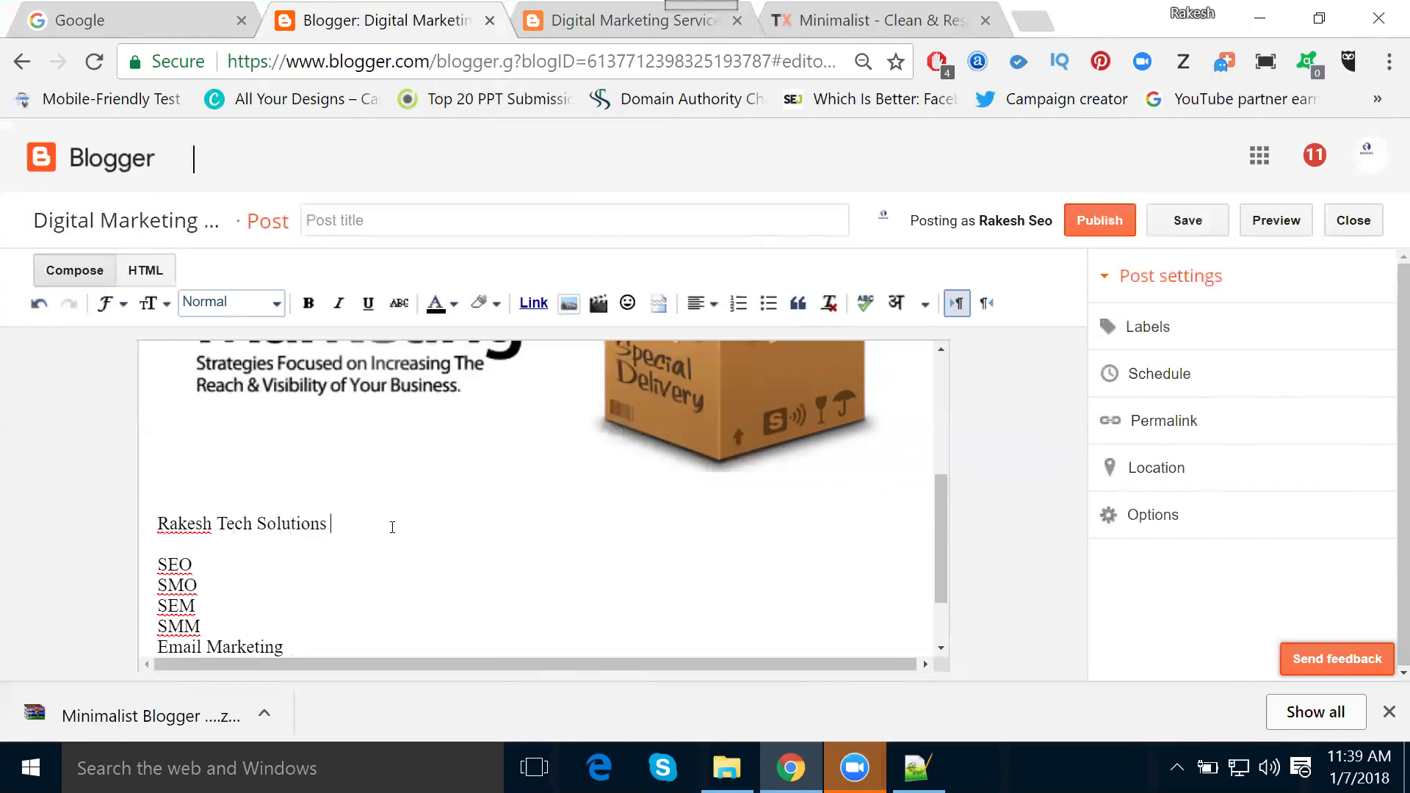
{"action": "type", "text": "Provider Below Services -"}
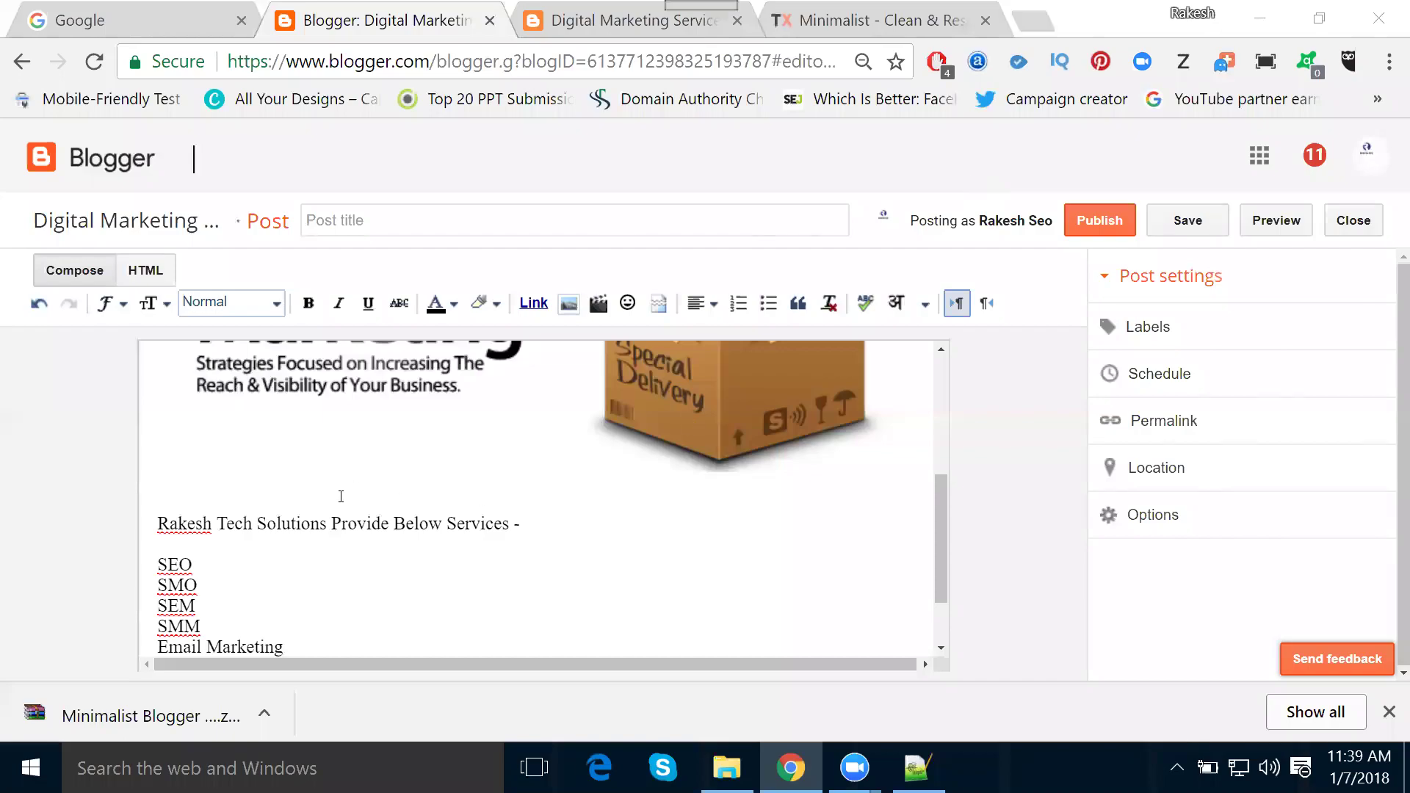
Review the post, publish it and cancel sharing it
{"action": "scroll", "coordinate": [315, 470], "scroll_direction": "down", "scroll_amount": 2}
{"action": "scroll", "coordinate": [315, 469], "scroll_direction": "up", "scroll_amount": 5}
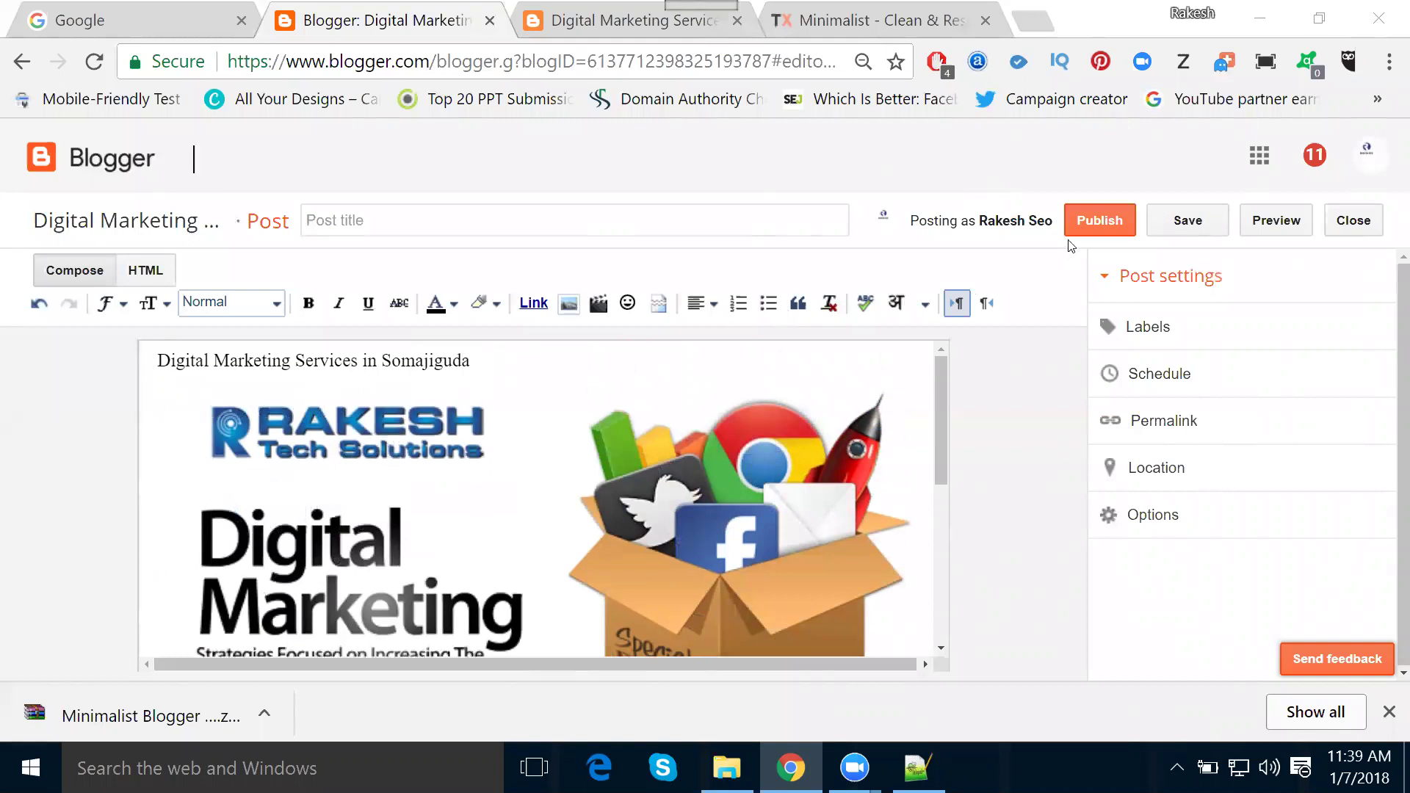
{"action": "left_click", "coordinate": [1095, 230]}
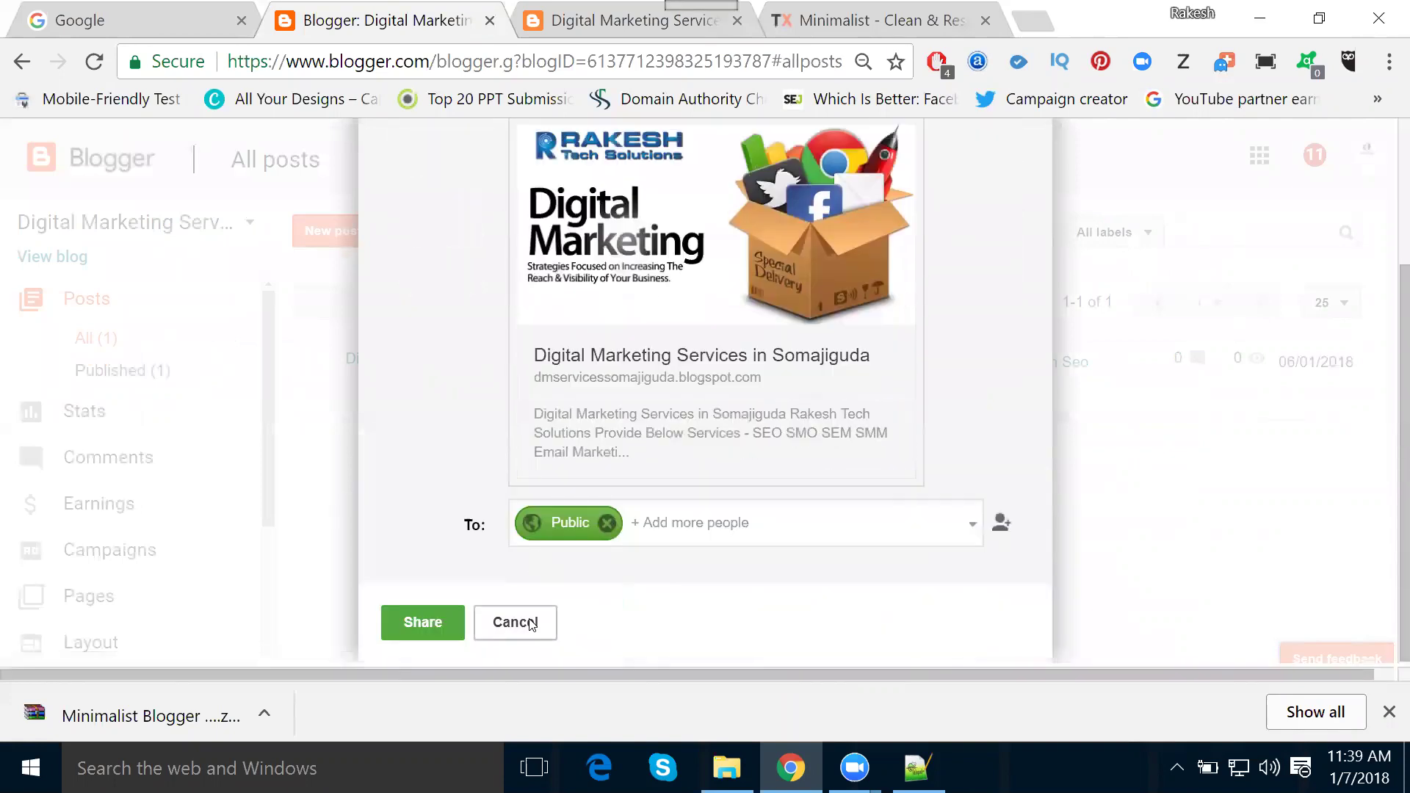
{"action": "left_click", "coordinate": [513, 619]}
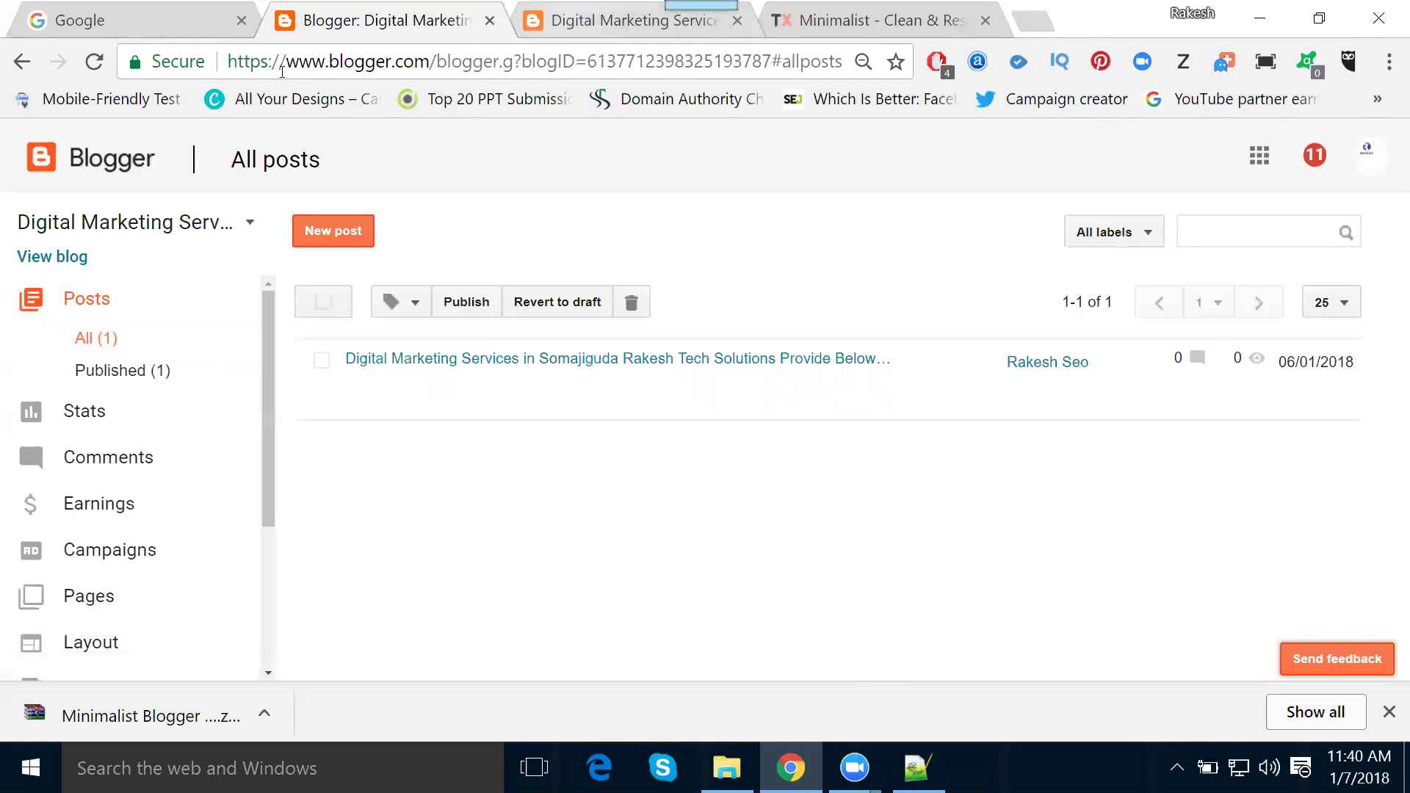
Reload the live blog and examine the published post and its full-size image
{"action": "key", "text": "ctrl+Tab"}
{"action": "left_click", "coordinate": [99, 65]}
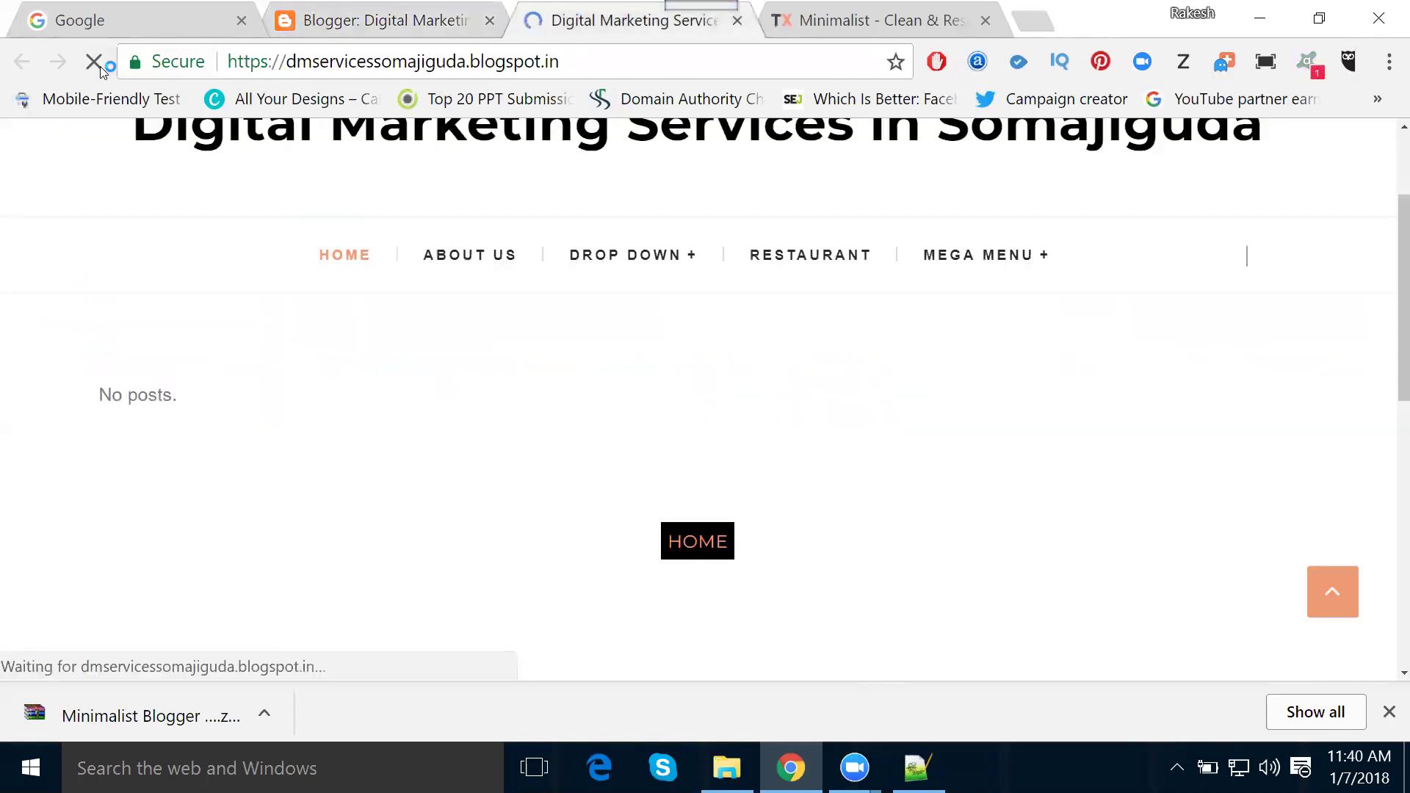
{"action": "scroll", "coordinate": [664, 274], "scroll_direction": "down", "scroll_amount": 7}
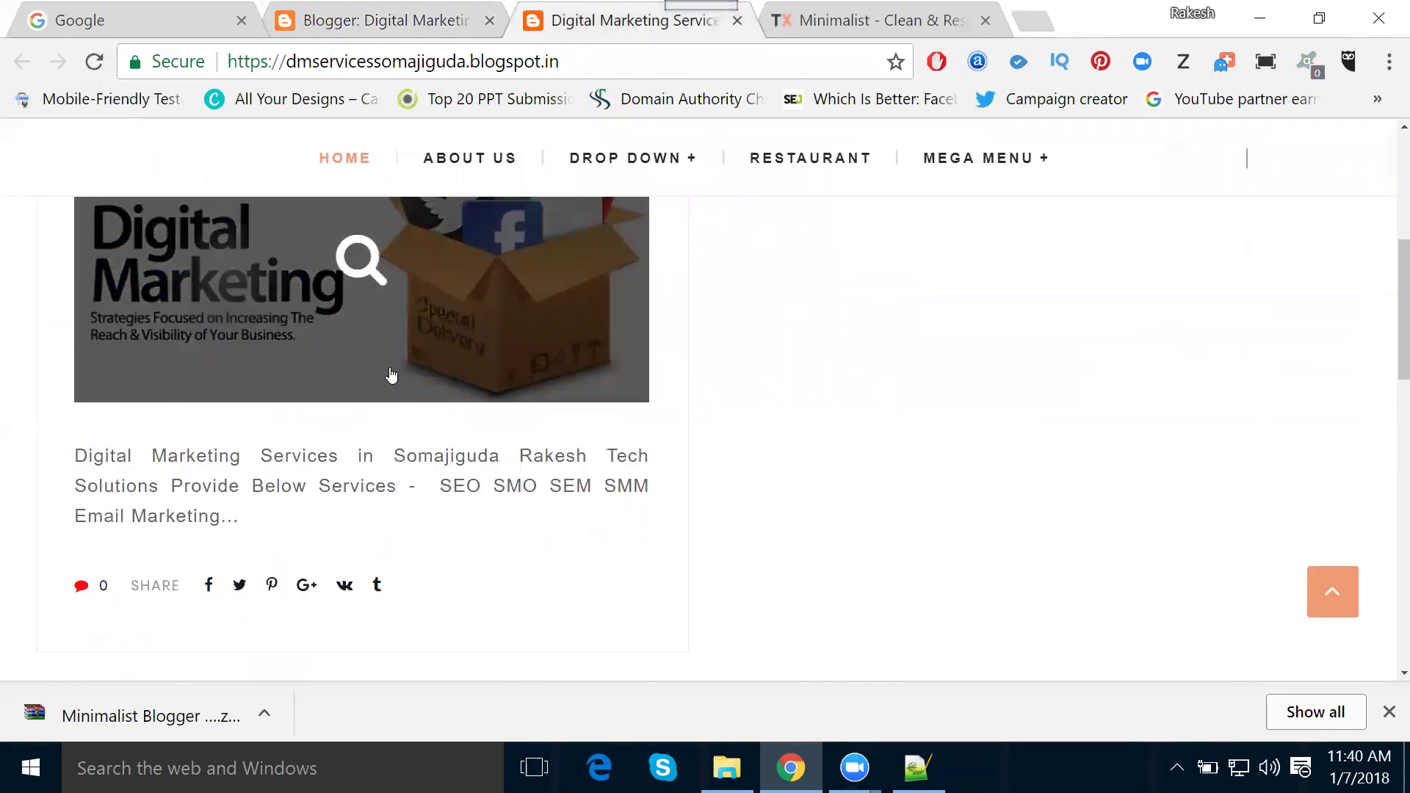
{"action": "left_click", "coordinate": [352, 302]}
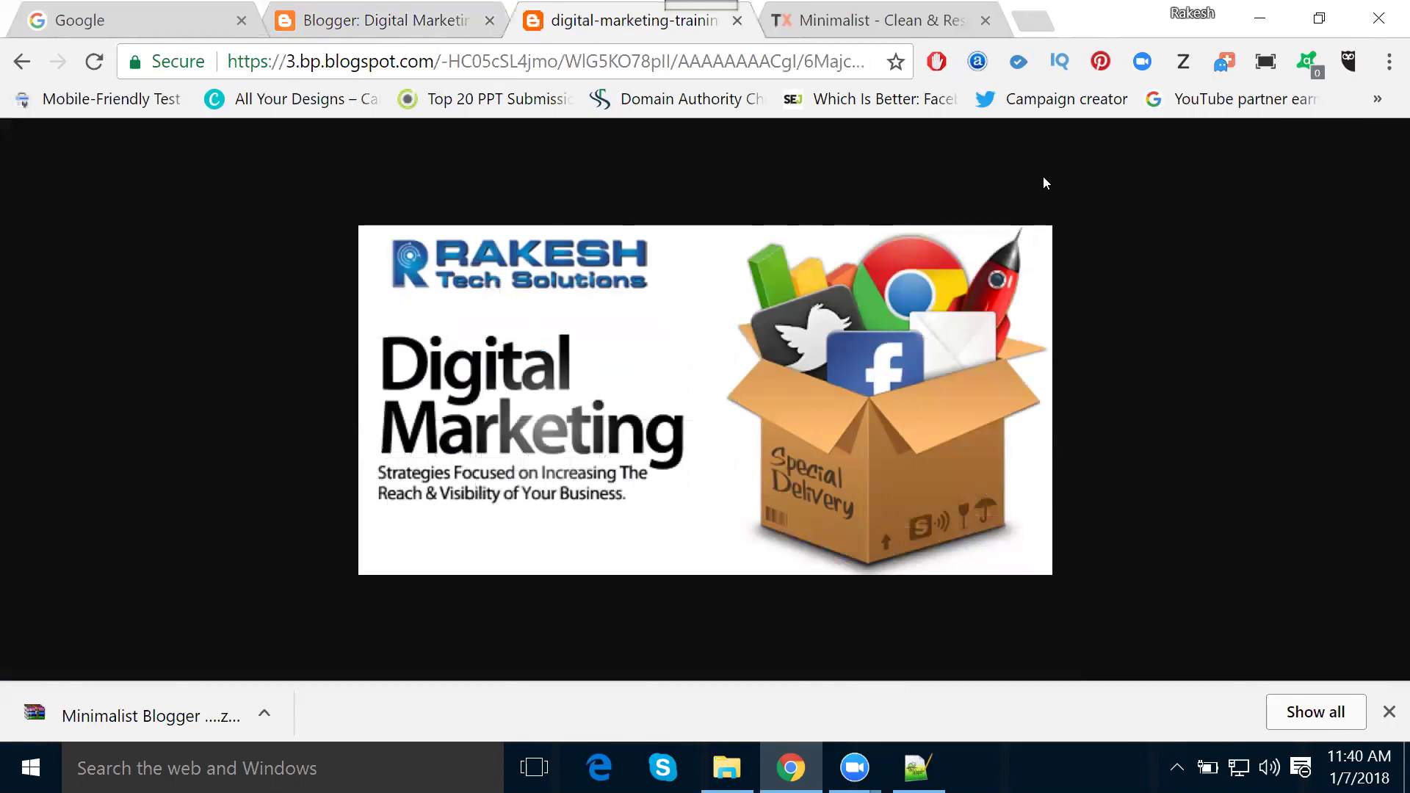
{"action": "left_click", "coordinate": [22, 61]}
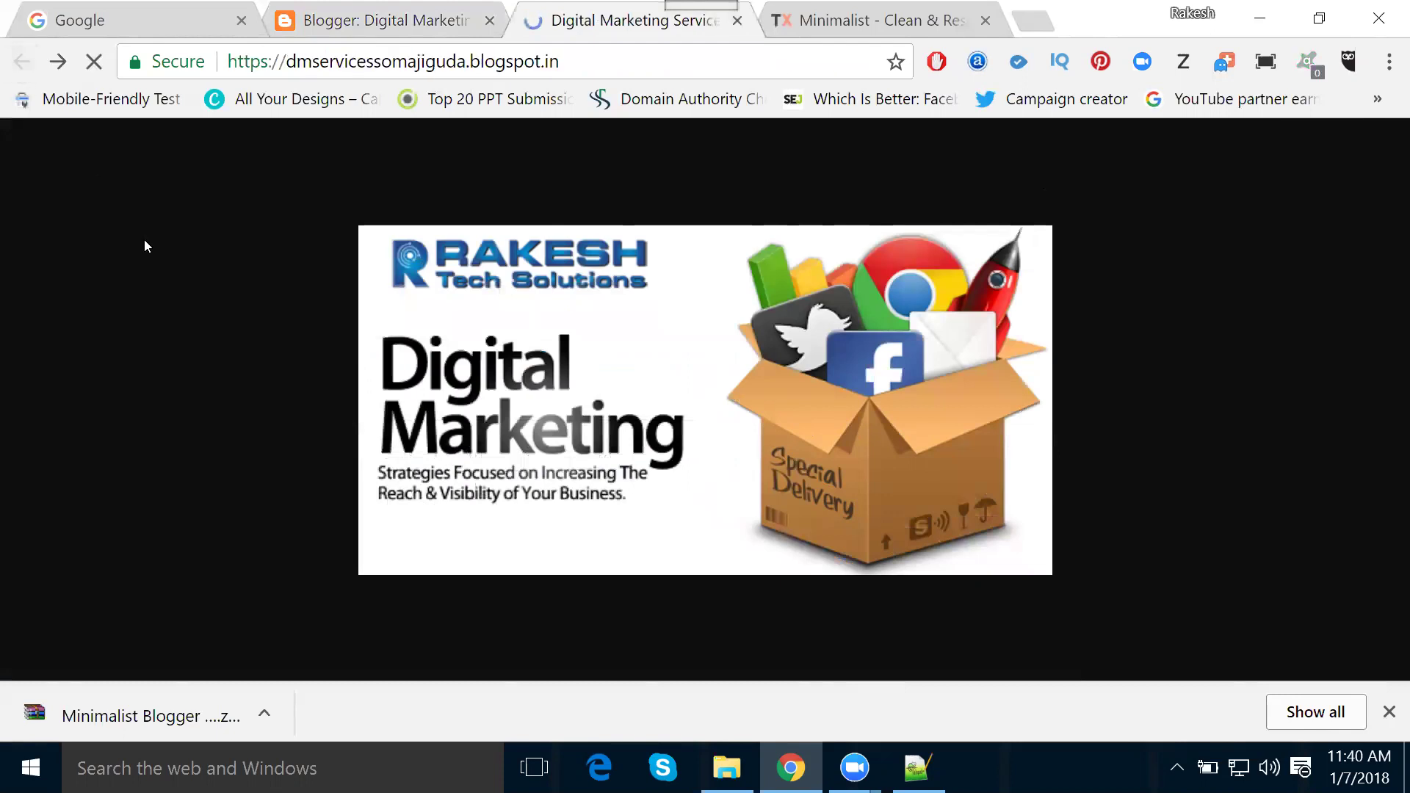
{"action": "scroll", "coordinate": [274, 375], "scroll_direction": "down", "scroll_amount": 3}
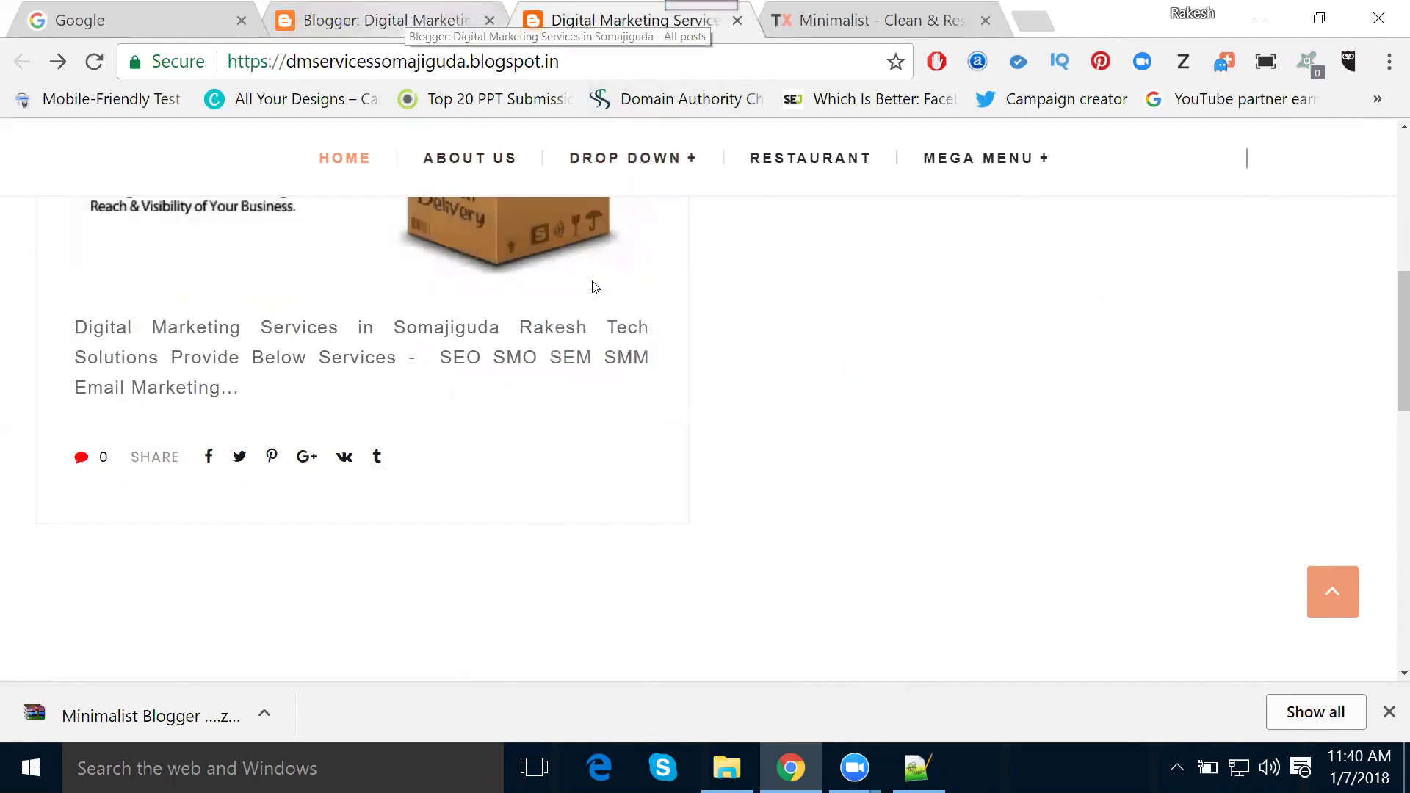
Open the live blog's About Us menu link and examine the page it leads to
{"action": "scroll", "coordinate": [550, 204], "scroll_direction": "up", "scroll_amount": 3}
{"action": "left_click", "coordinate": [484, 157]}
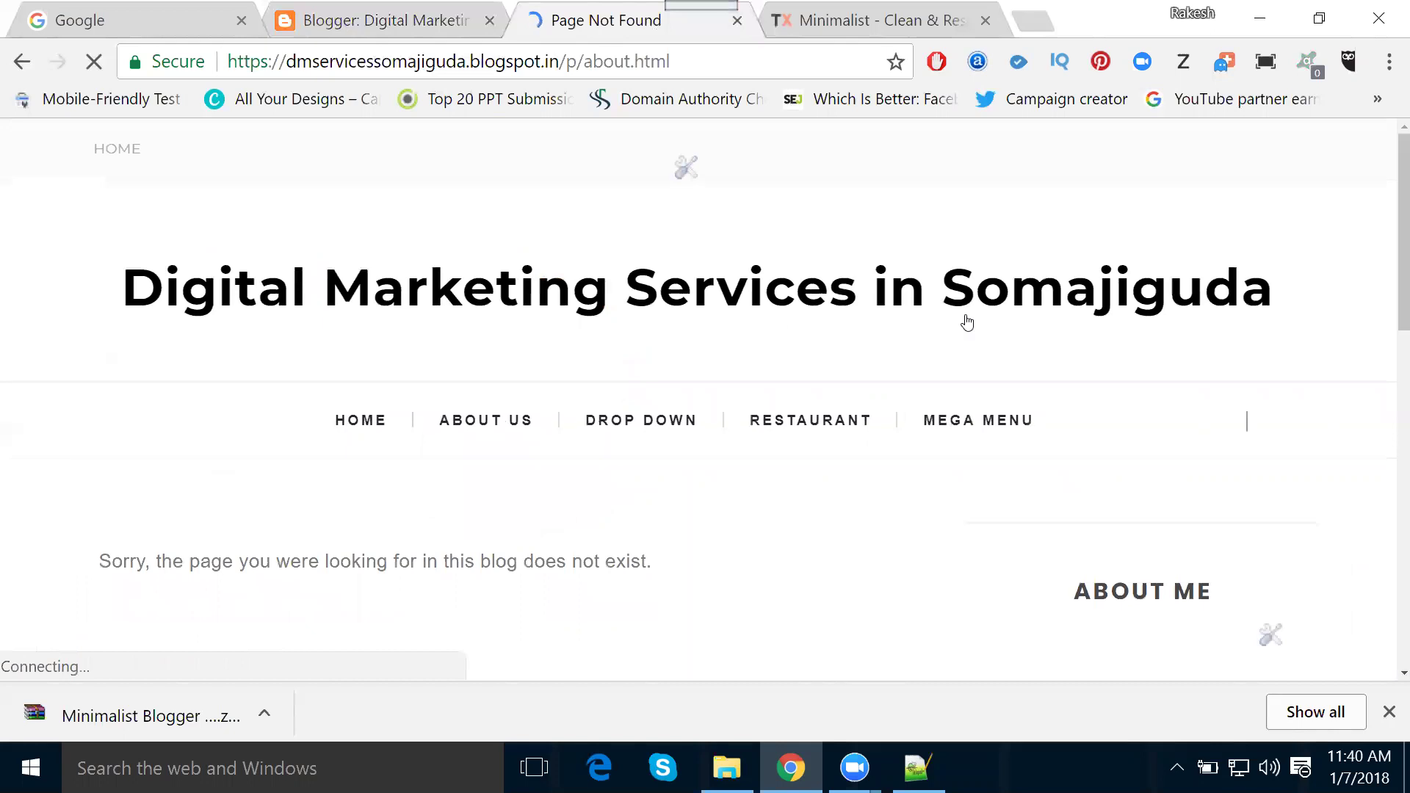
{"action": "scroll", "coordinate": [164, 306], "scroll_direction": "down", "scroll_amount": 3}
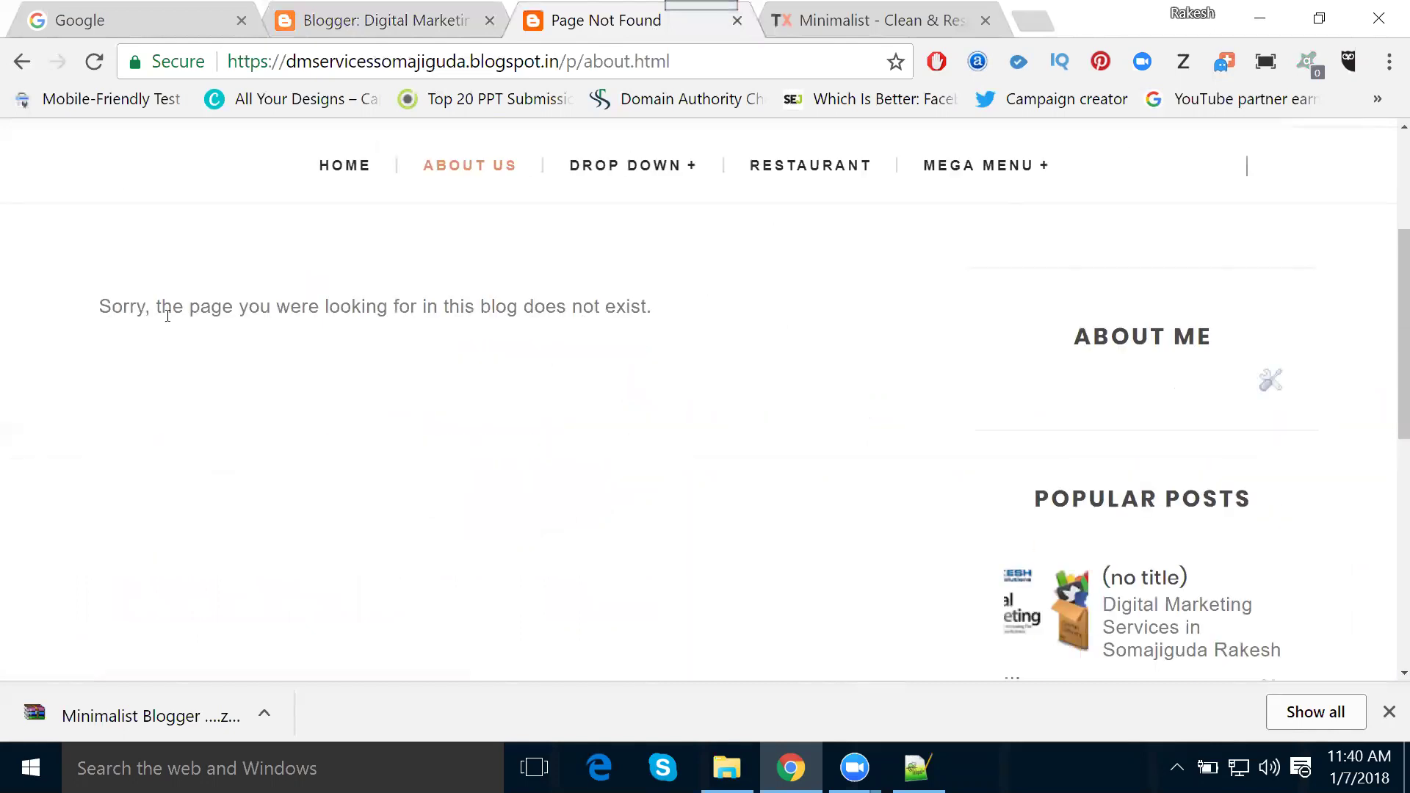
Create a new page in Blogger and title it "About US"
{"action": "left_click", "coordinate": [325, 21]}
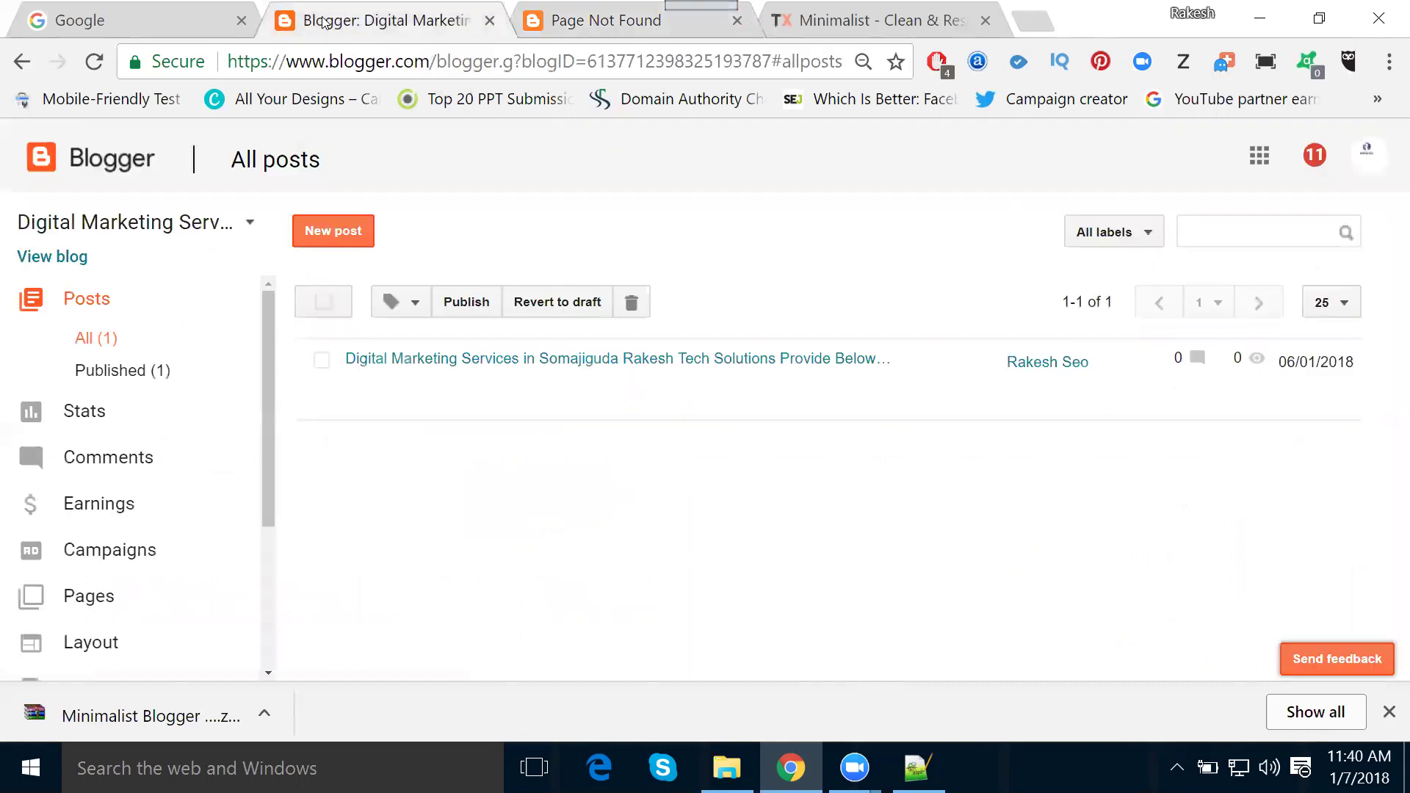
{"action": "left_click", "coordinate": [97, 597]}
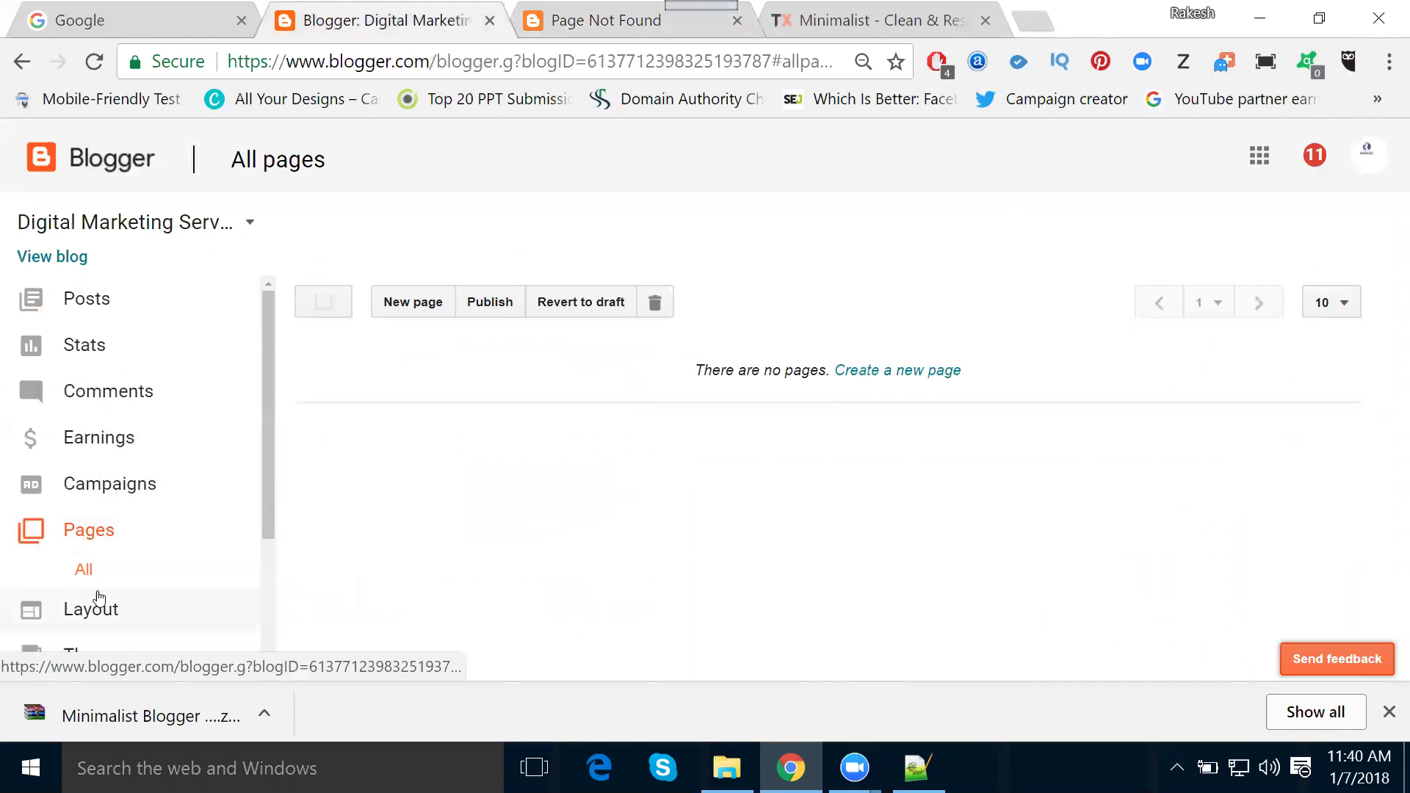
{"action": "left_click", "coordinate": [430, 310]}
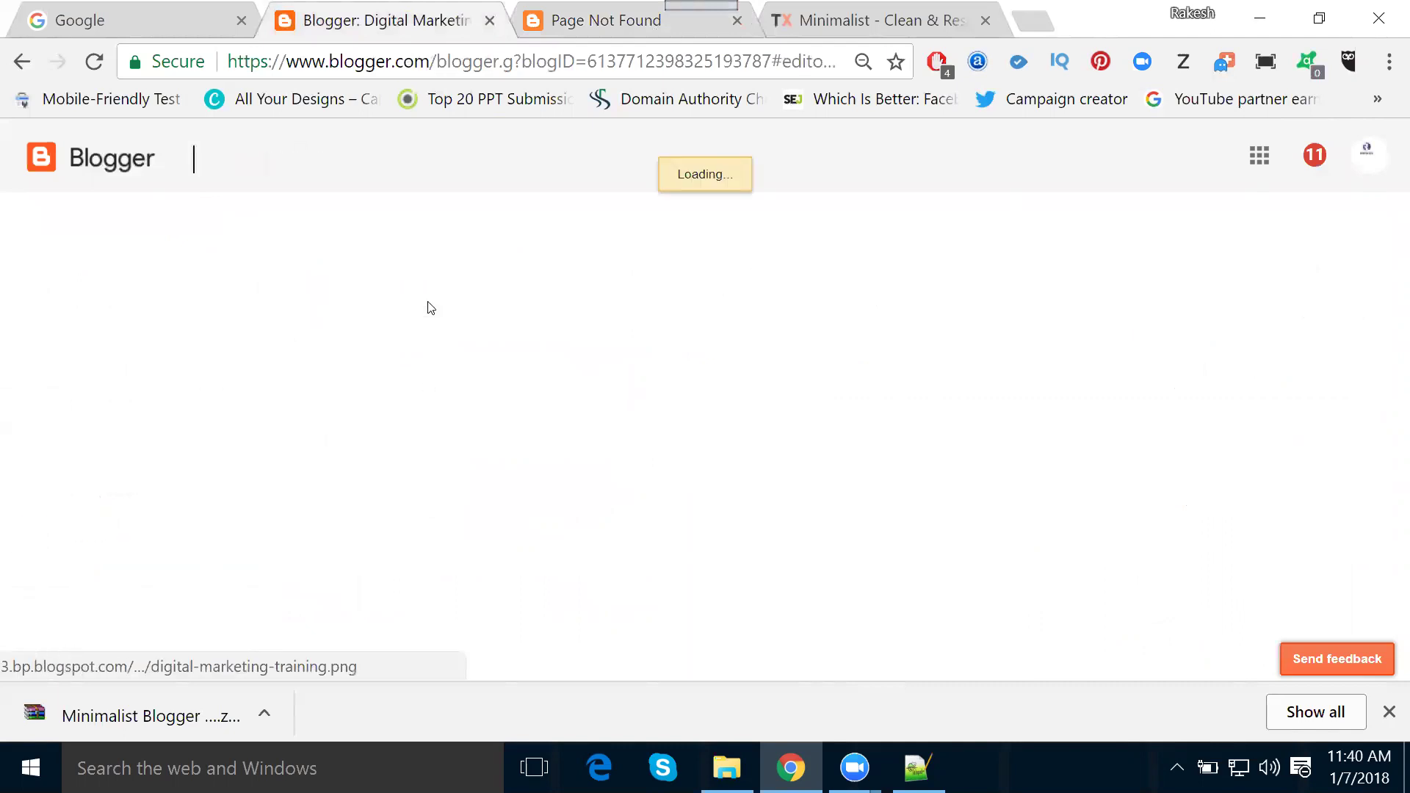
{"action": "left_click", "coordinate": [415, 214]}
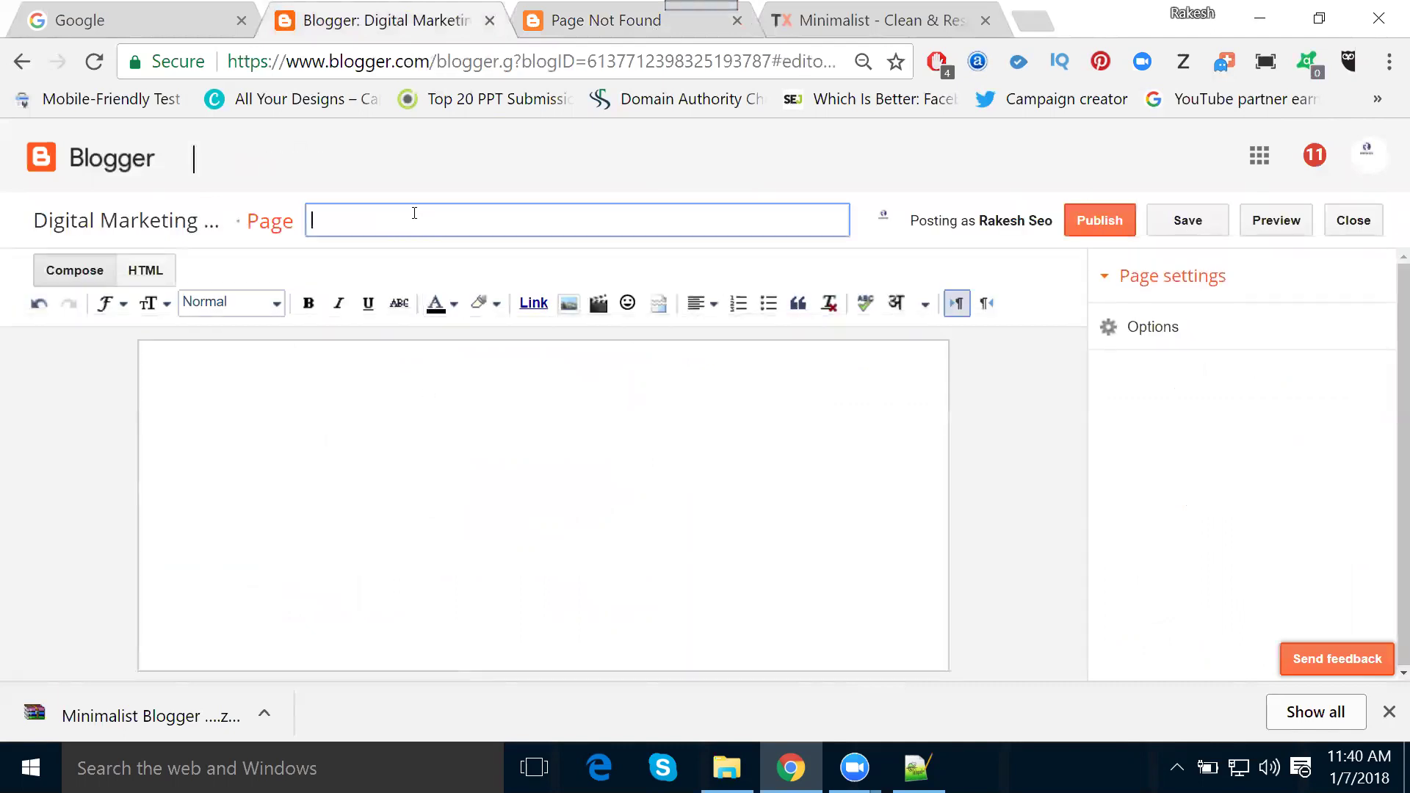
{"action": "type", "text": "About US"}
Open the About Us page of rakeshtechsolutions.com in a new tab and copy its two welcome paragraphs
{"action": "key", "text": "ctrl+t"}
{"action": "type", "text": "rakes"}
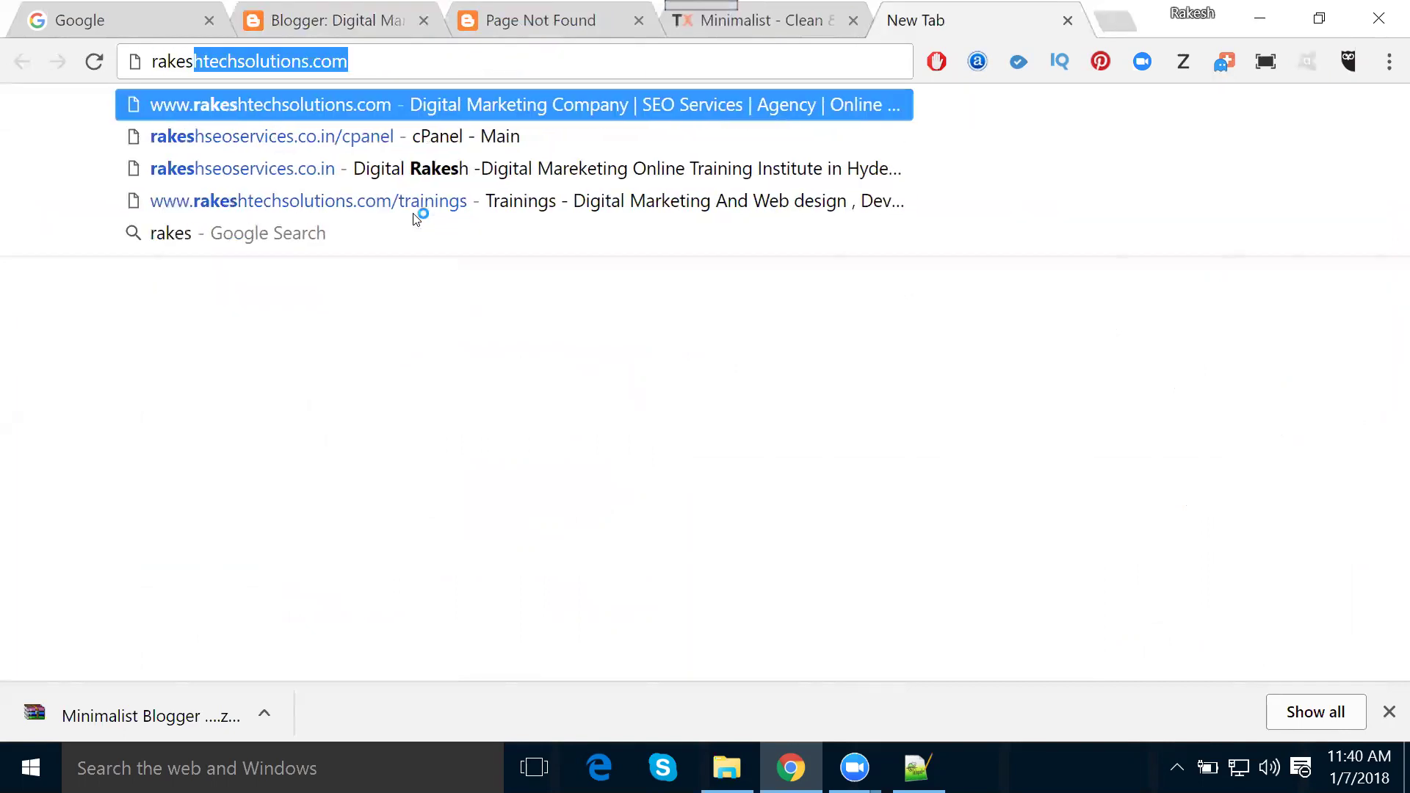
{"action": "type", "text": "h"}
{"action": "key", "text": "Return"}
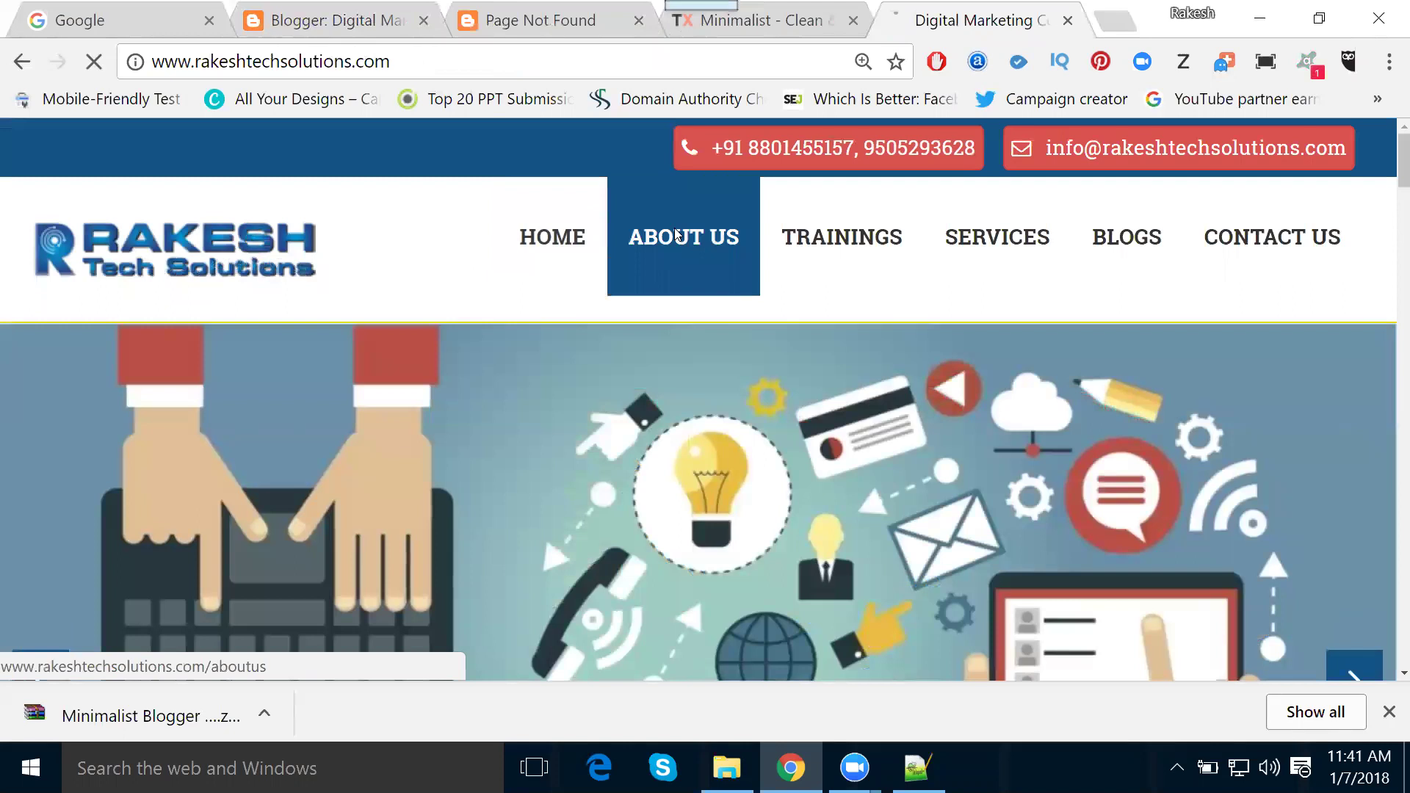
{"action": "left_click", "coordinate": [677, 235]}
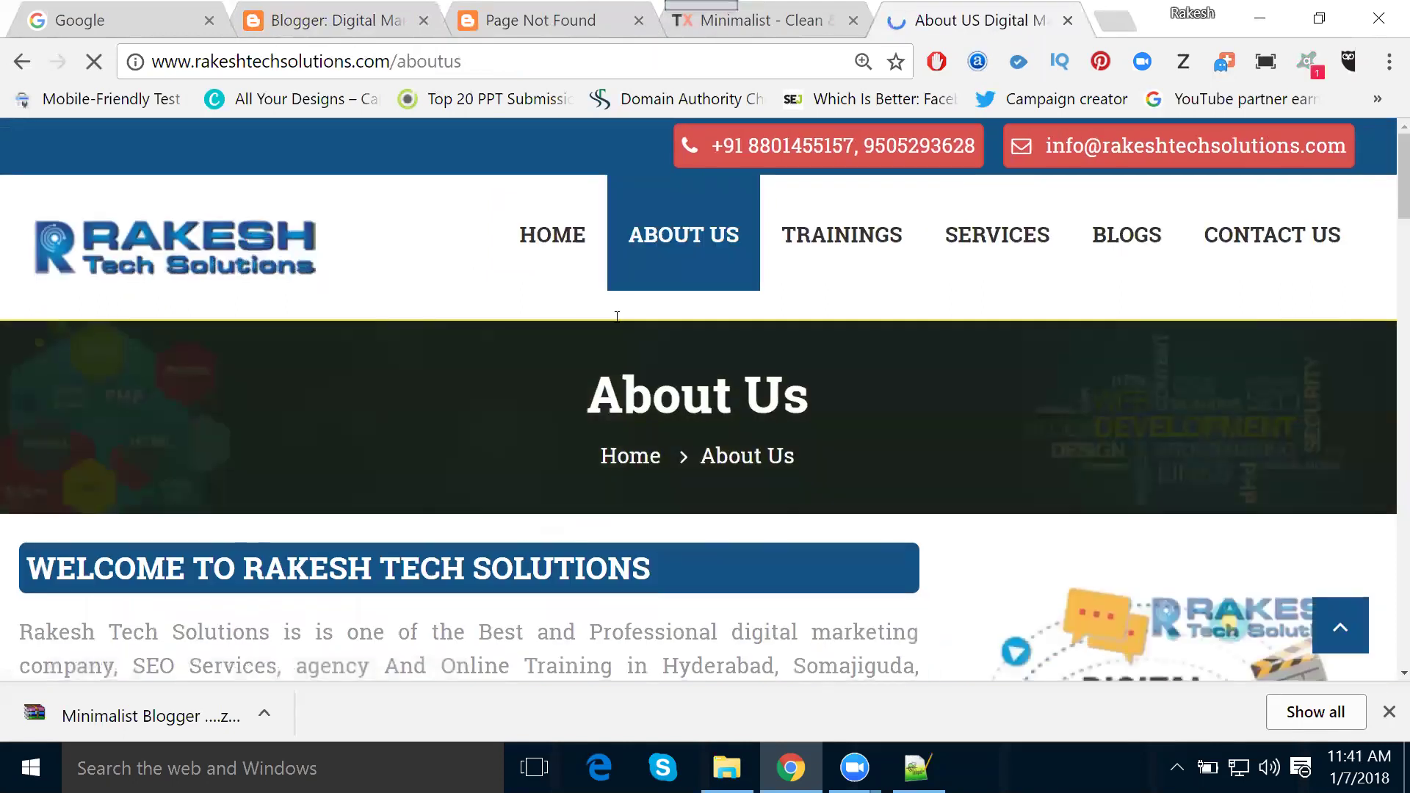
{"action": "scroll", "coordinate": [165, 569], "scroll_direction": "down", "scroll_amount": 5}
{"action": "left_click_drag", "start_coordinate": [165, 567], "coordinate": [7, 265]}
{"action": "key", "text": "ctrl+c"}
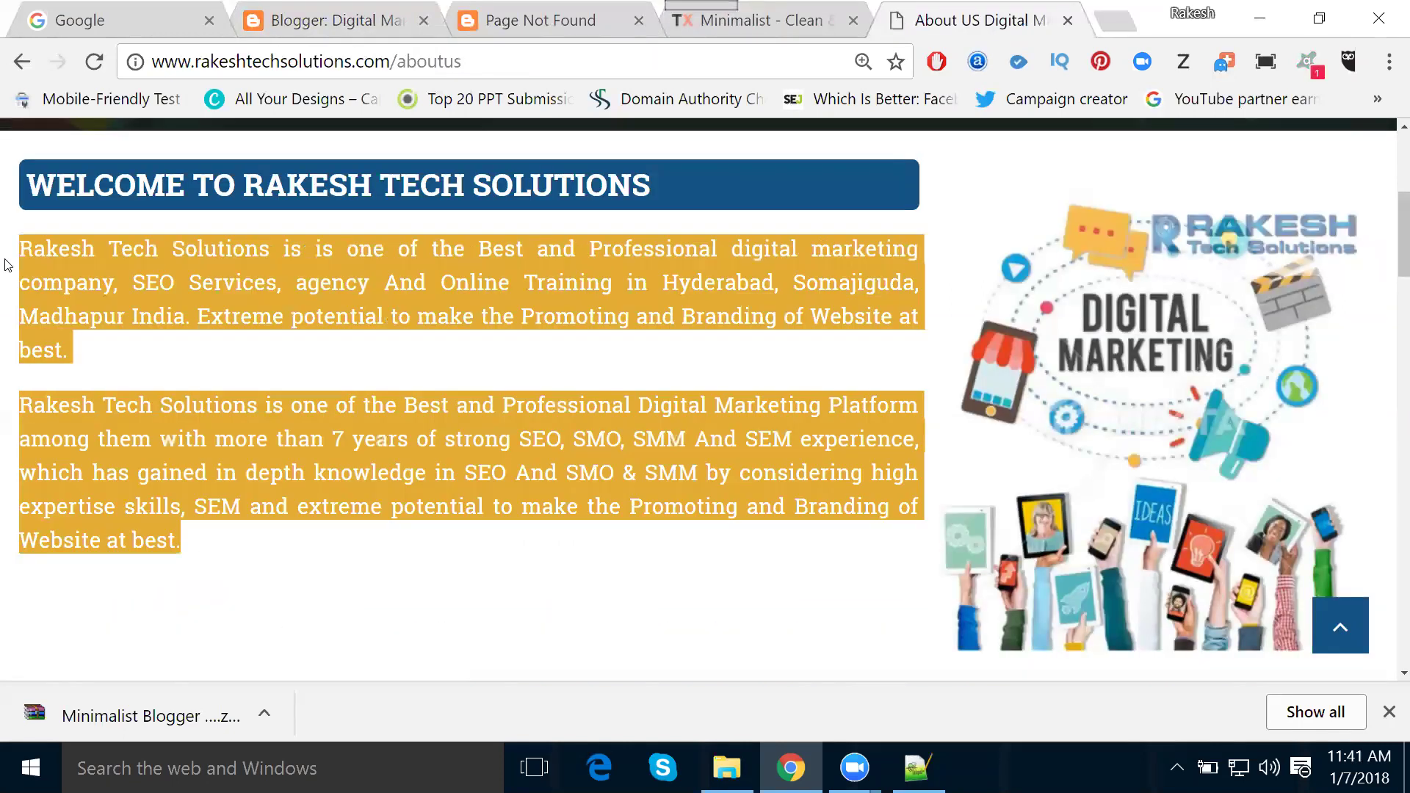
Paste the copied paragraphs into a blank Notepad document, copy them as plain text and return to the browser
{"action": "key", "text": "super+r"}
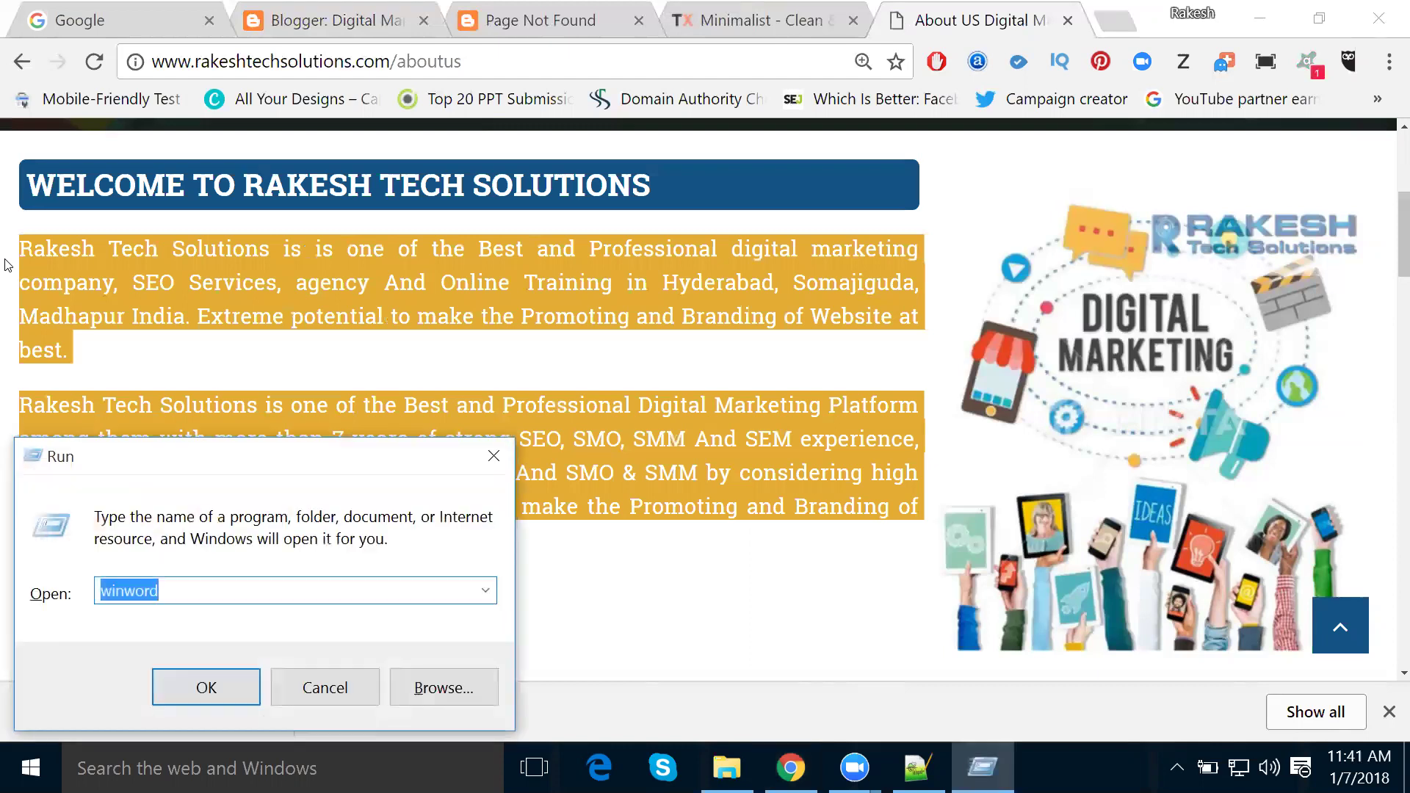
{"action": "key", "text": "Down"}
{"action": "key", "text": "Down"}
{"action": "key", "text": "Down"}
{"action": "key", "text": "Down"}
{"action": "key", "text": "Down"}
{"action": "key", "text": "Down"}
{"action": "key", "text": "Down"}
{"action": "type", "text": "notepad"}
{"action": "key", "text": "Return"}
{"action": "type", "text": "Rakesh Tech Solutions is is one of the Best and Professional digital marketing company, SEO Services, agency And Online Training in Hyderabad, Somajiguda, Madhapur India. Extreme potential to make the Promoting and Branding of Website at best."}
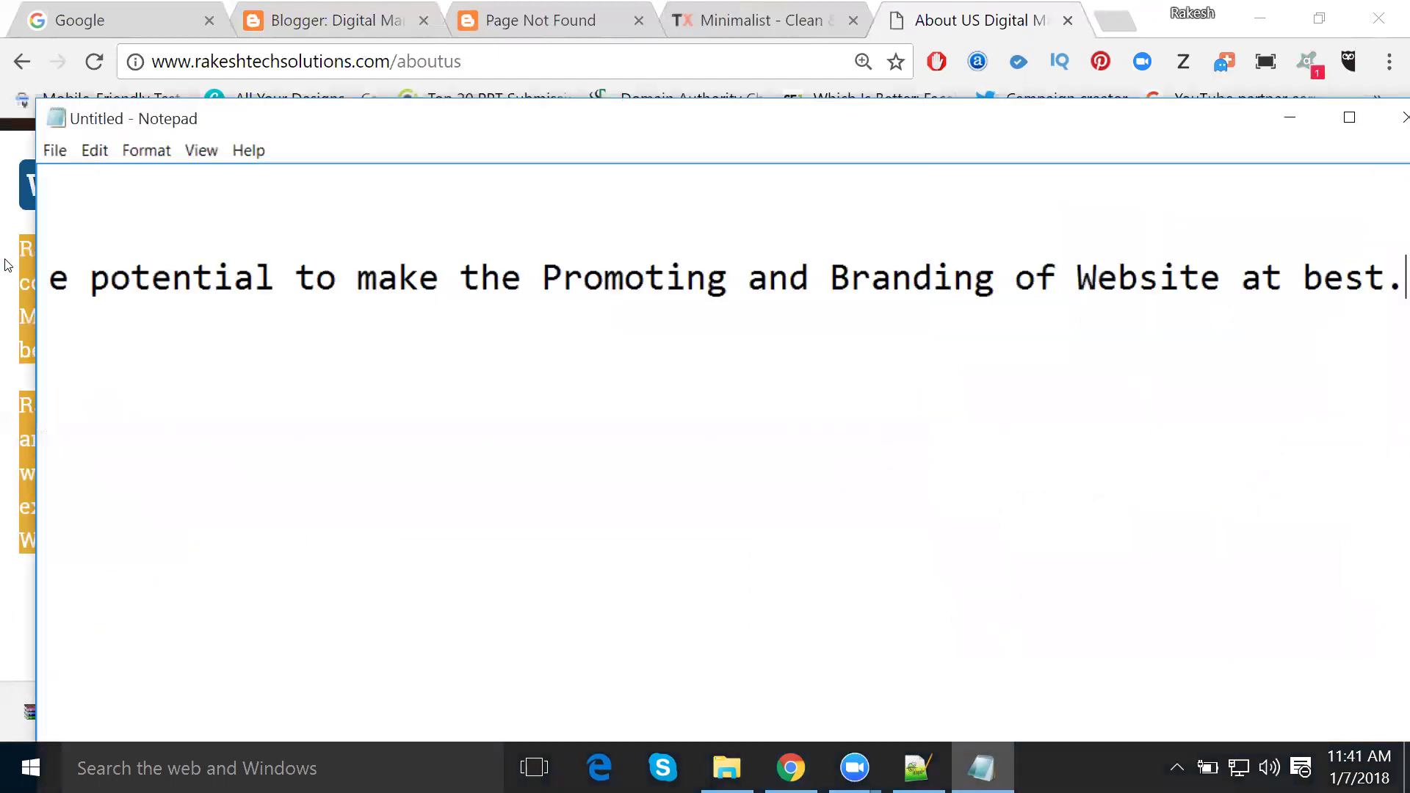
{"action": "key", "text": "ctrl+a"}
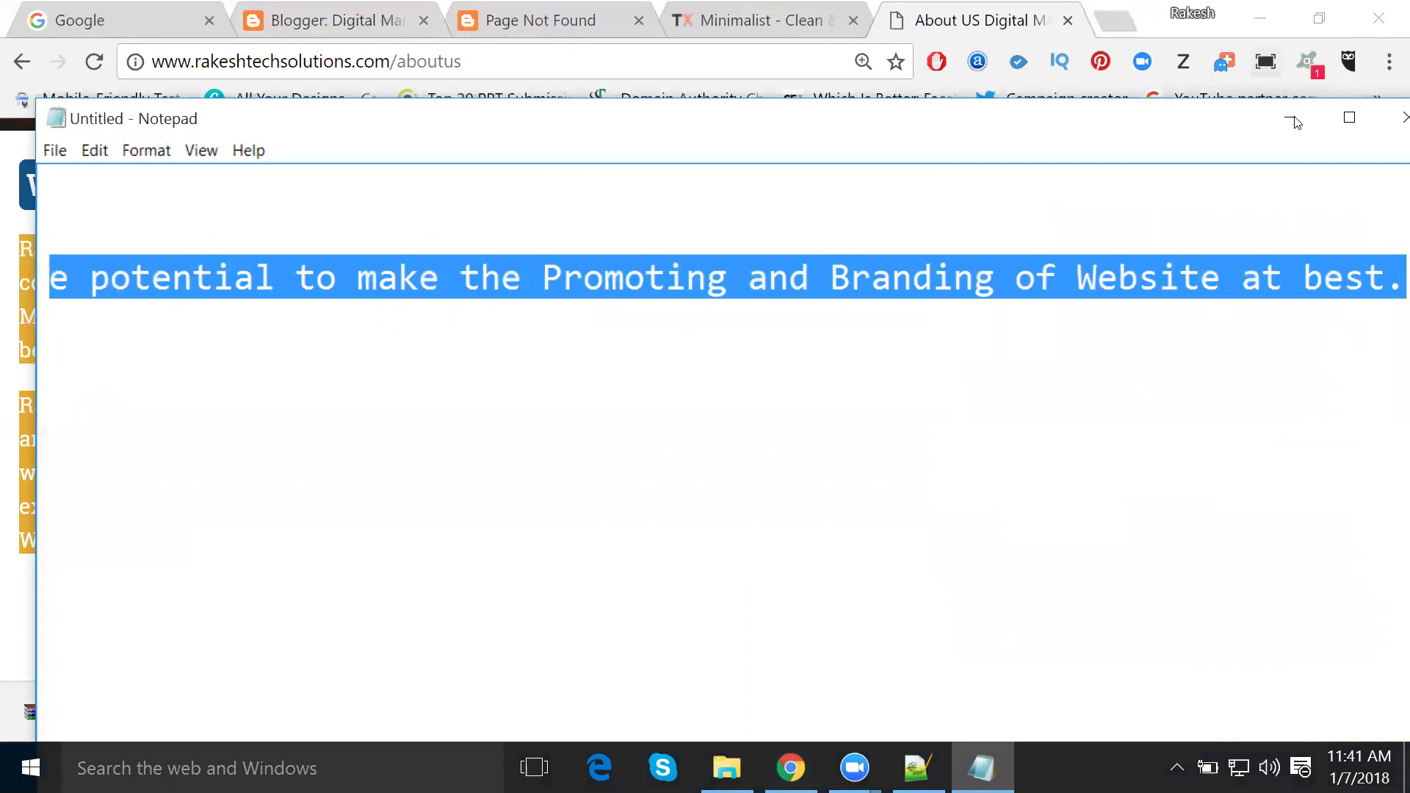
{"action": "key", "text": "alt+Tab"}
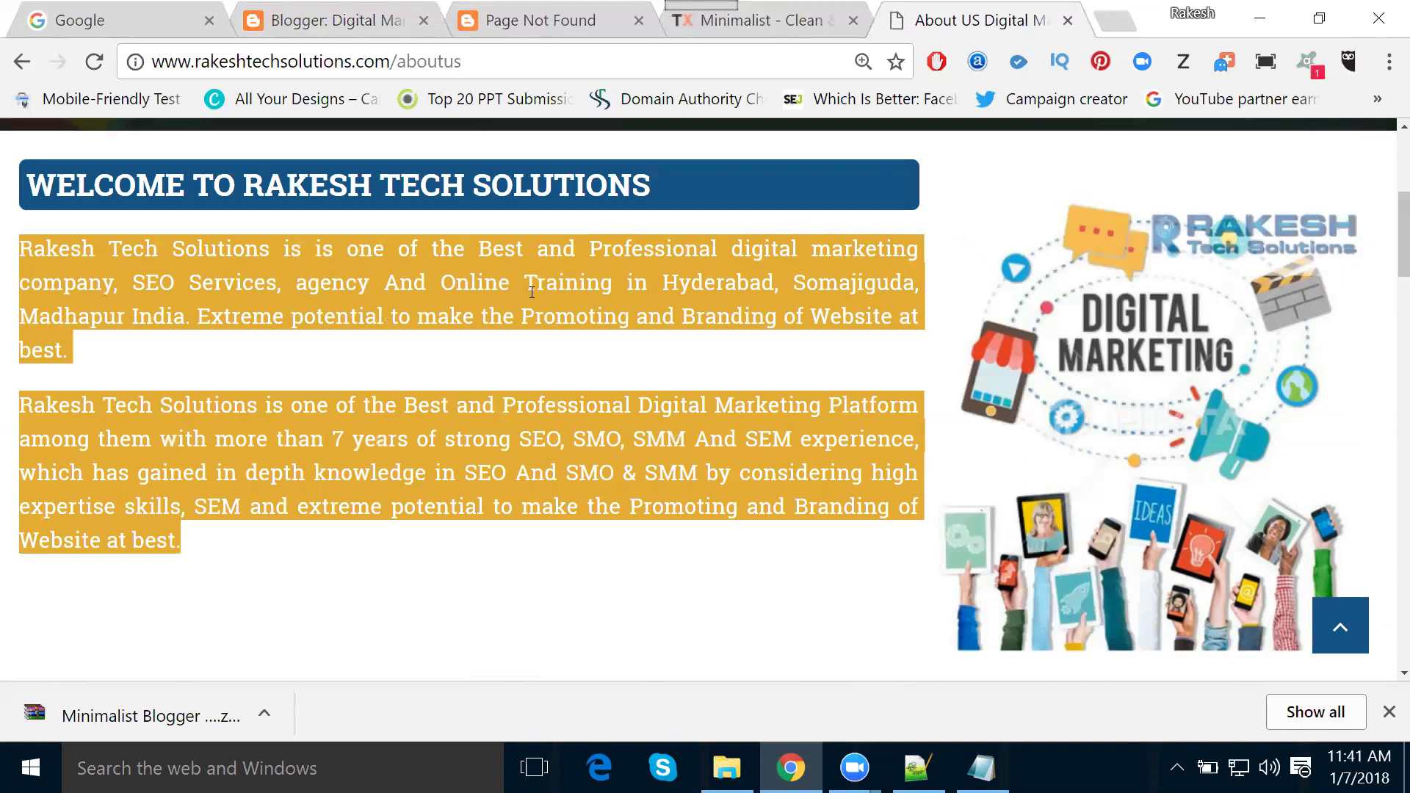
Paste the plain text into the body of the About US page and add three blank lines above it
{"action": "left_click", "coordinate": [327, 22]}
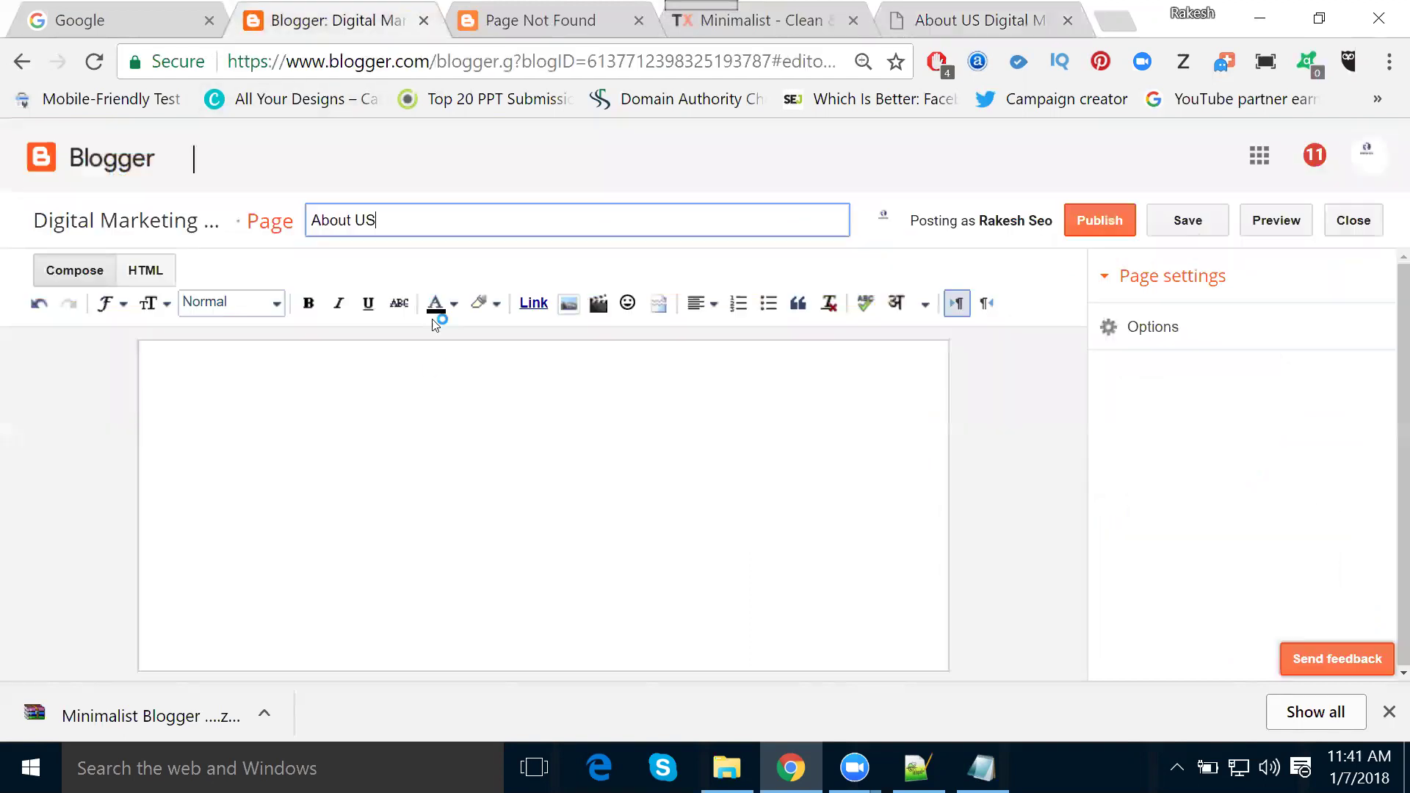
{"action": "key", "text": "ctrl+v"}
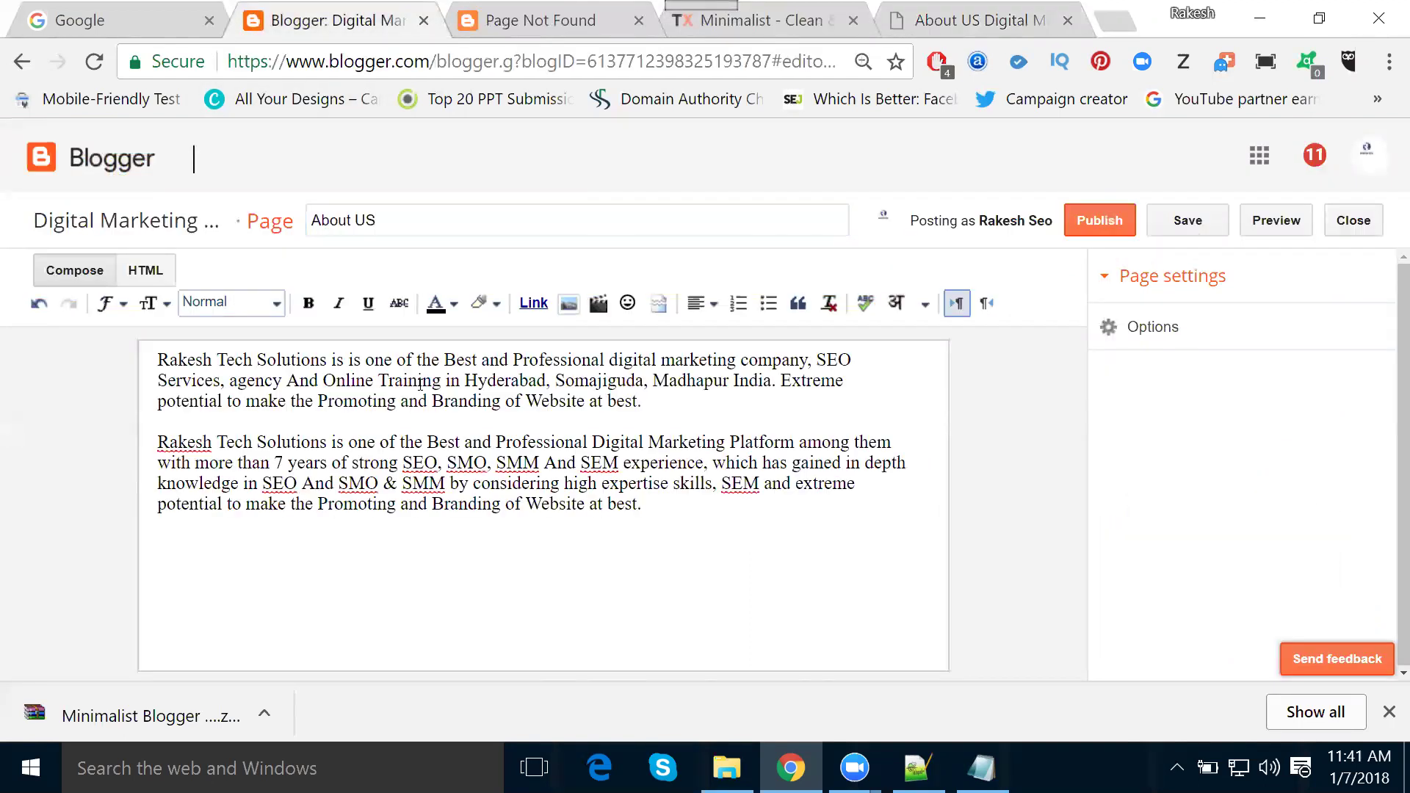
{"action": "left_click", "coordinate": [159, 360]}
{"action": "key", "text": "Return"}
{"action": "key", "text": "Return"}
{"action": "key", "text": "Return"}
Upload the digital-marketing-training-rts image from the documentandwork folder and insert it above the text of the About US page
{"action": "left_click", "coordinate": [571, 302]}
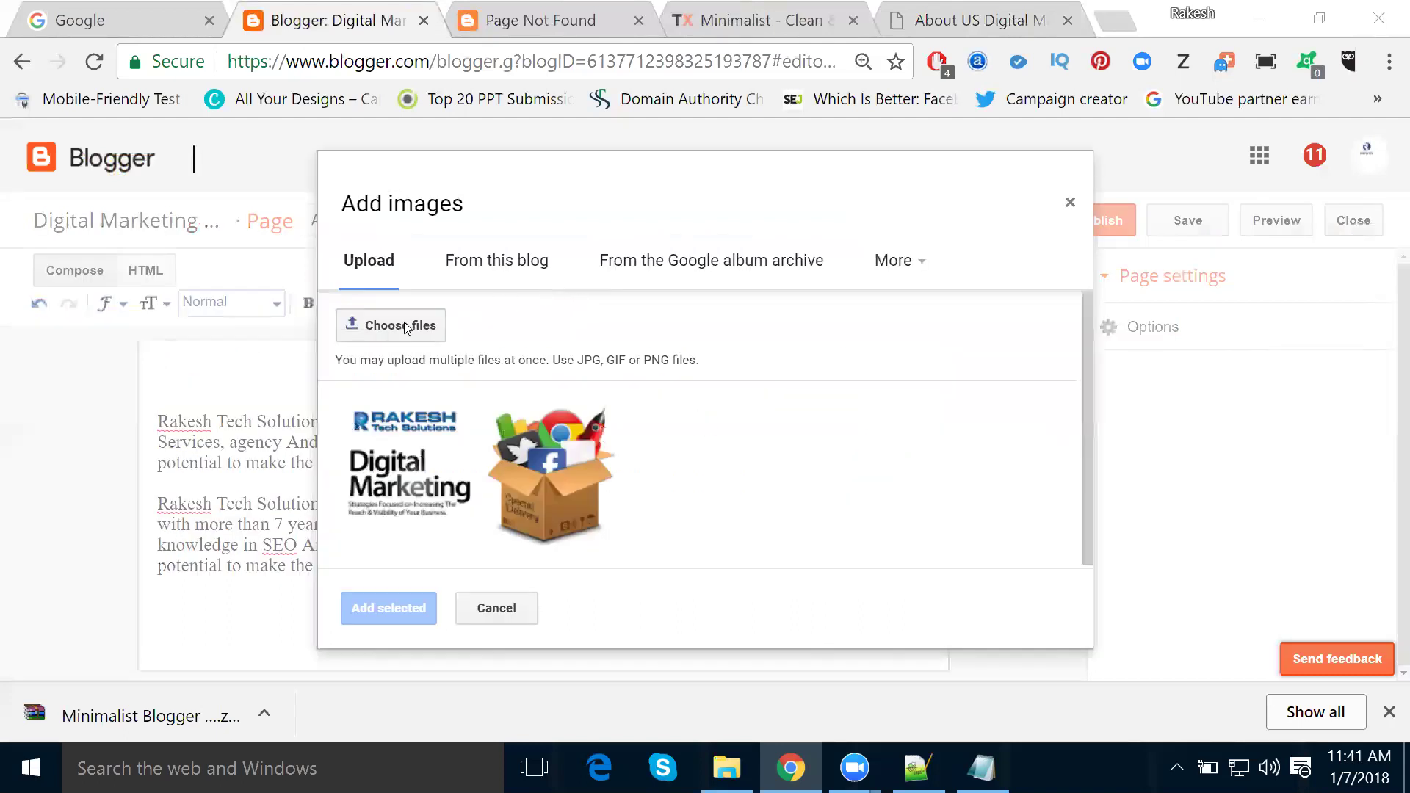
{"action": "left_click", "coordinate": [406, 326]}
{"action": "left_click", "coordinate": [434, 204]}
{"action": "scroll", "coordinate": [434, 202], "scroll_direction": "down", "scroll_amount": 3}
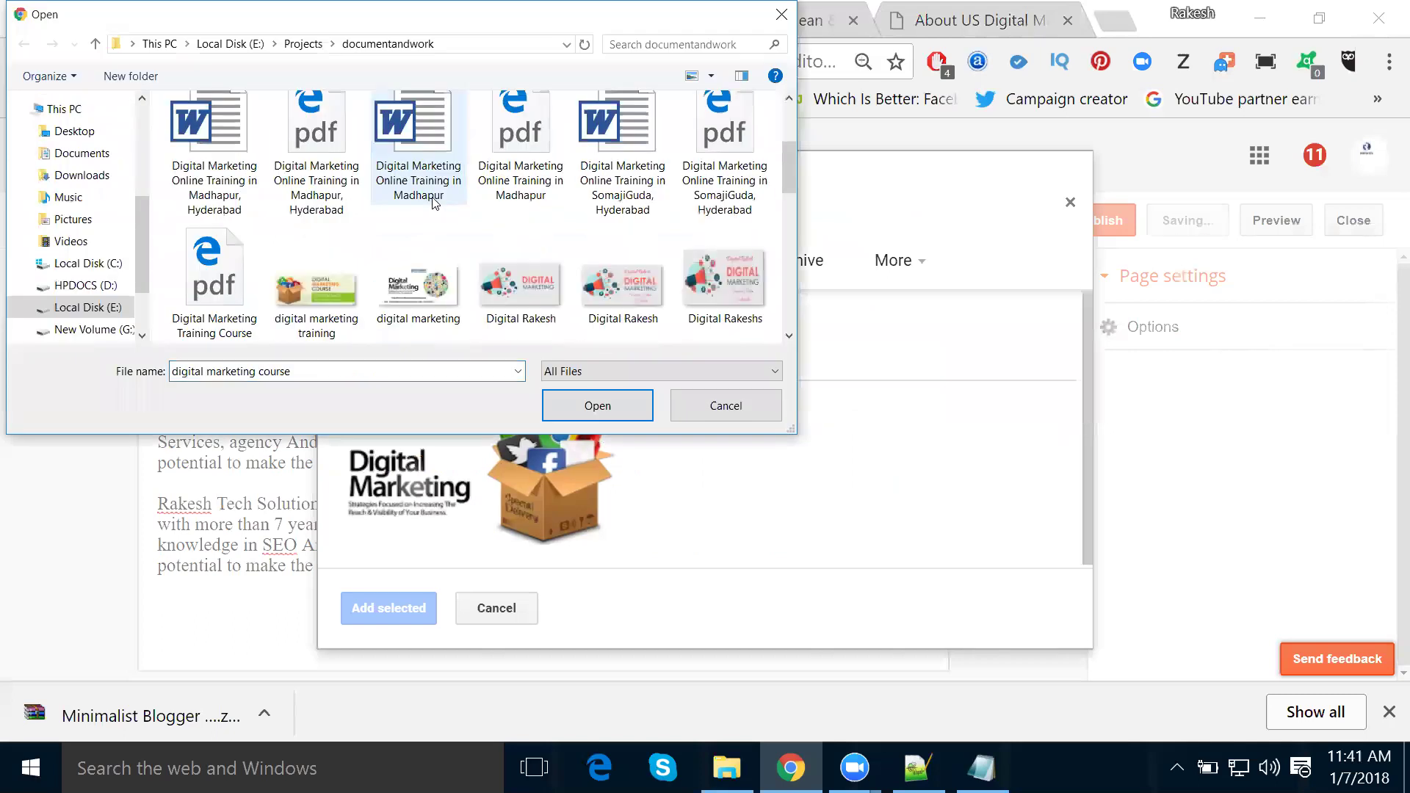
{"action": "scroll", "coordinate": [434, 204], "scroll_direction": "down", "scroll_amount": 3}
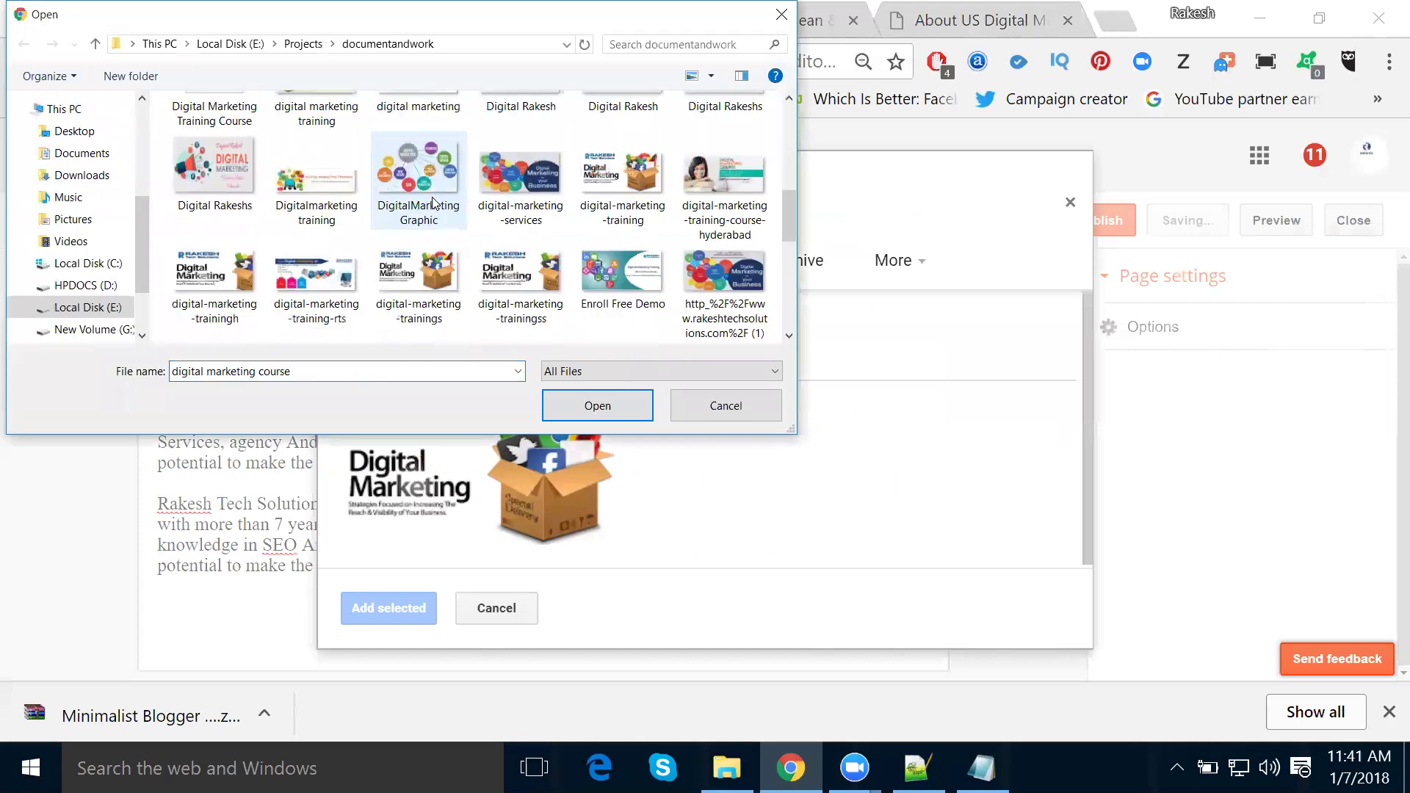
{"action": "double_click", "coordinate": [304, 279]}
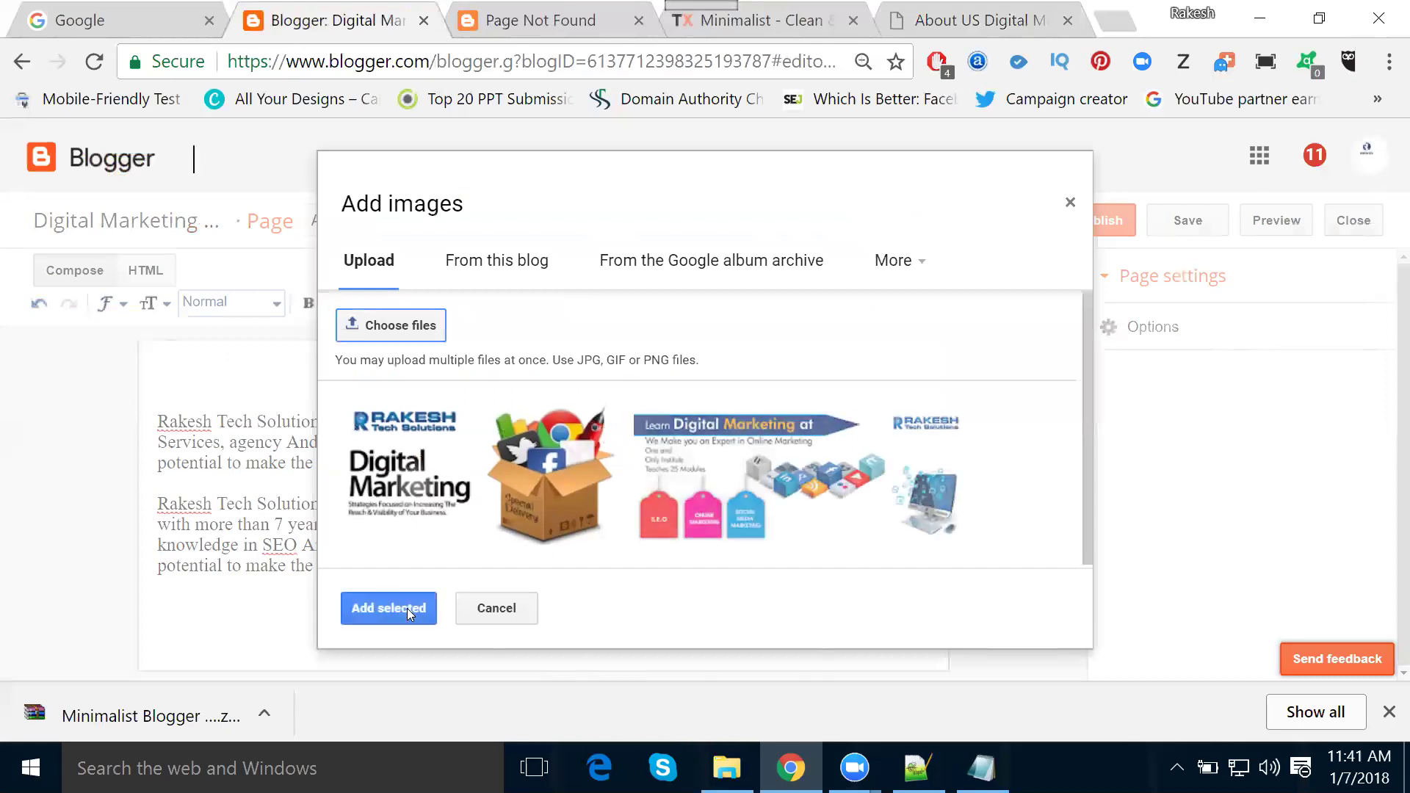
{"action": "left_click", "coordinate": [407, 608]}
Set the inserted banner image's size to X-Large and publish the About US page
{"action": "left_click", "coordinate": [472, 441]}
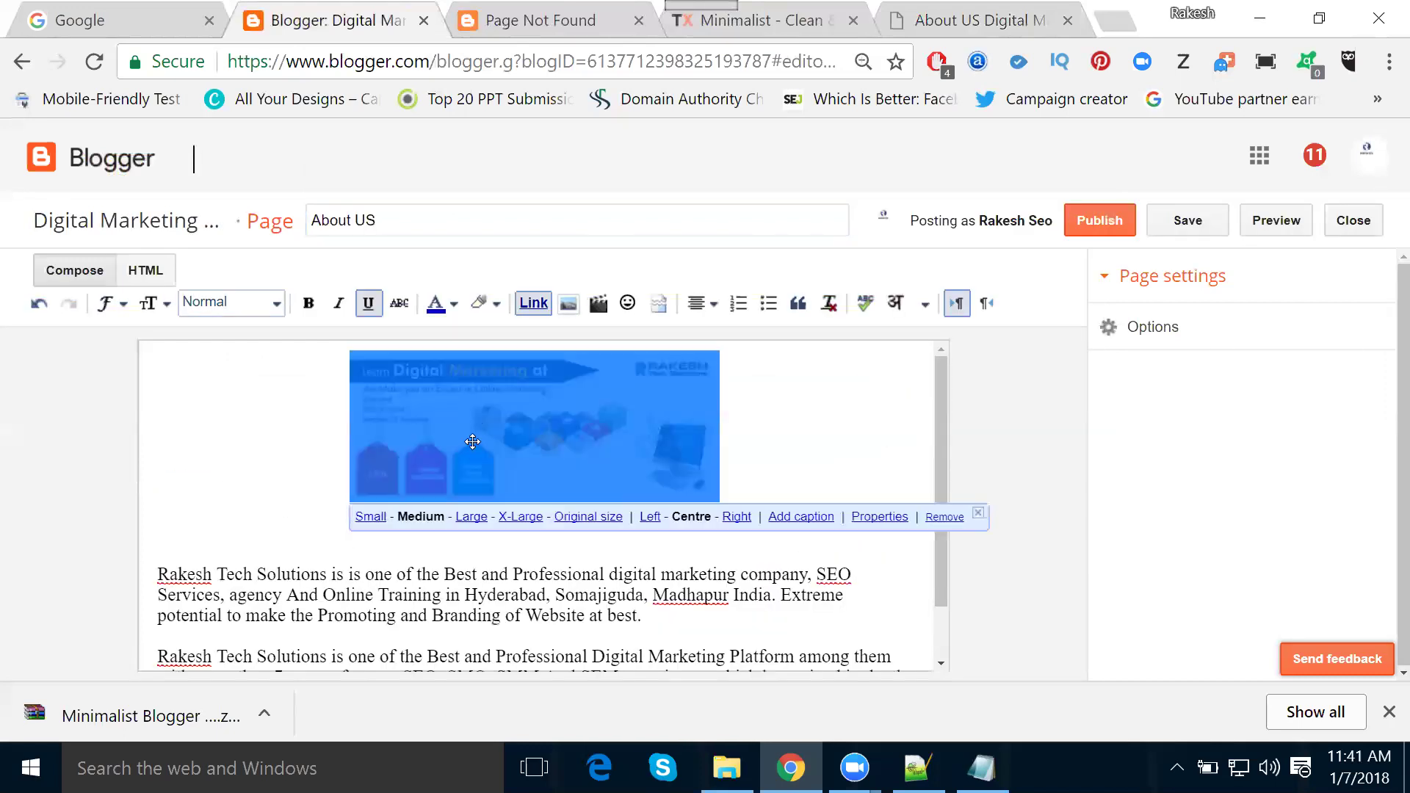
{"action": "left_click", "coordinate": [518, 517]}
{"action": "left_click", "coordinate": [1053, 474]}
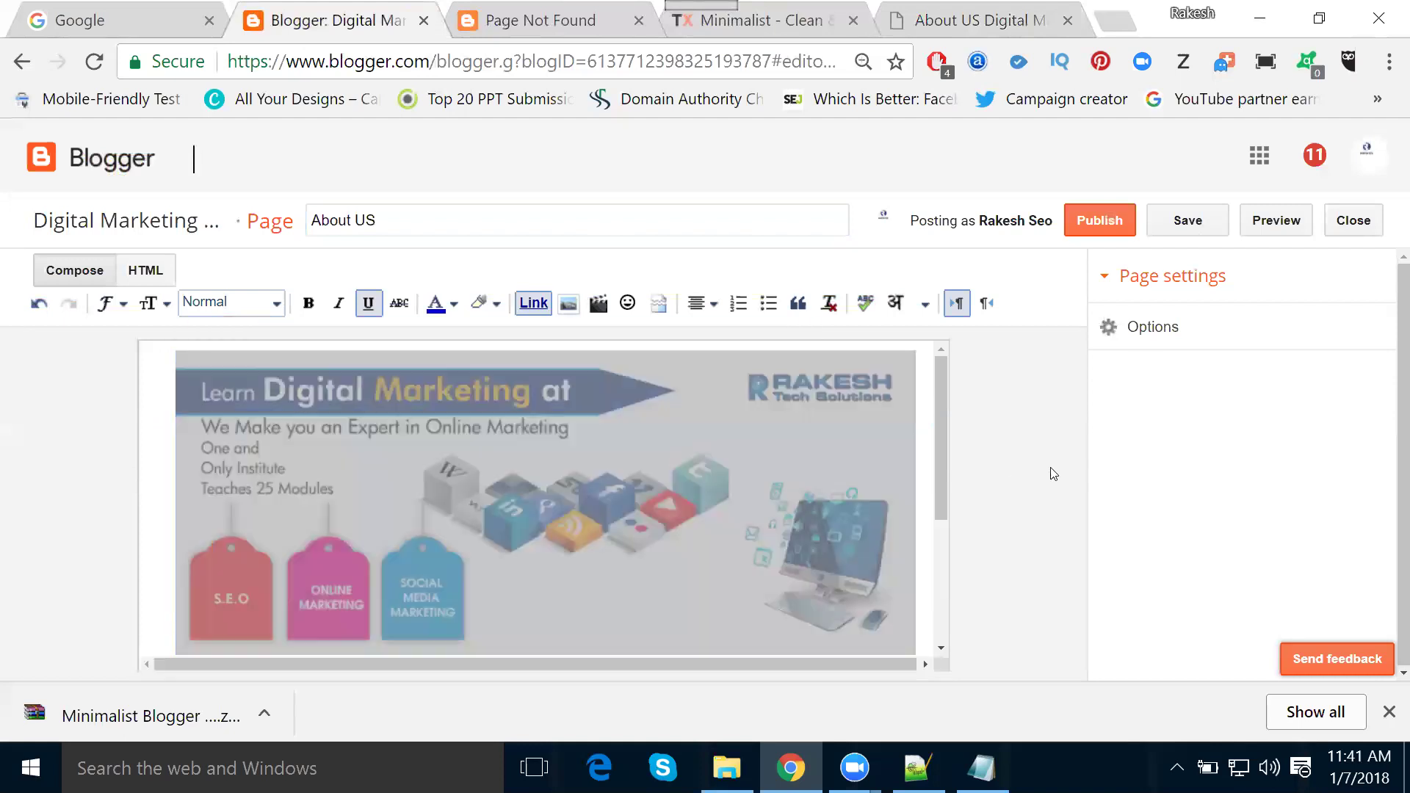
{"action": "left_click", "coordinate": [780, 463]}
{"action": "left_click", "coordinate": [1029, 450]}
{"action": "left_click", "coordinate": [1106, 226]}
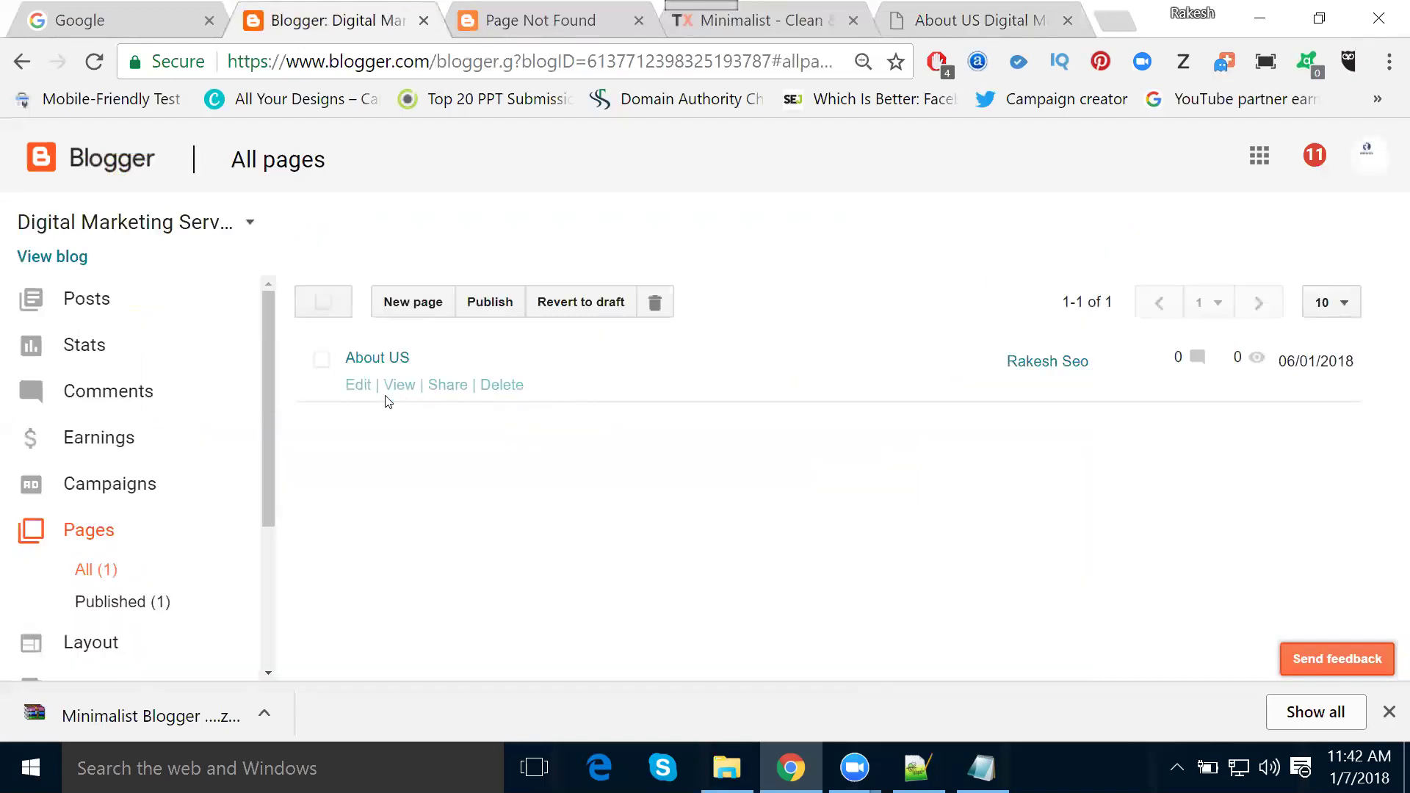
View the published About US page from the list of pages and copy its web address
{"action": "left_click", "coordinate": [469, 8]}
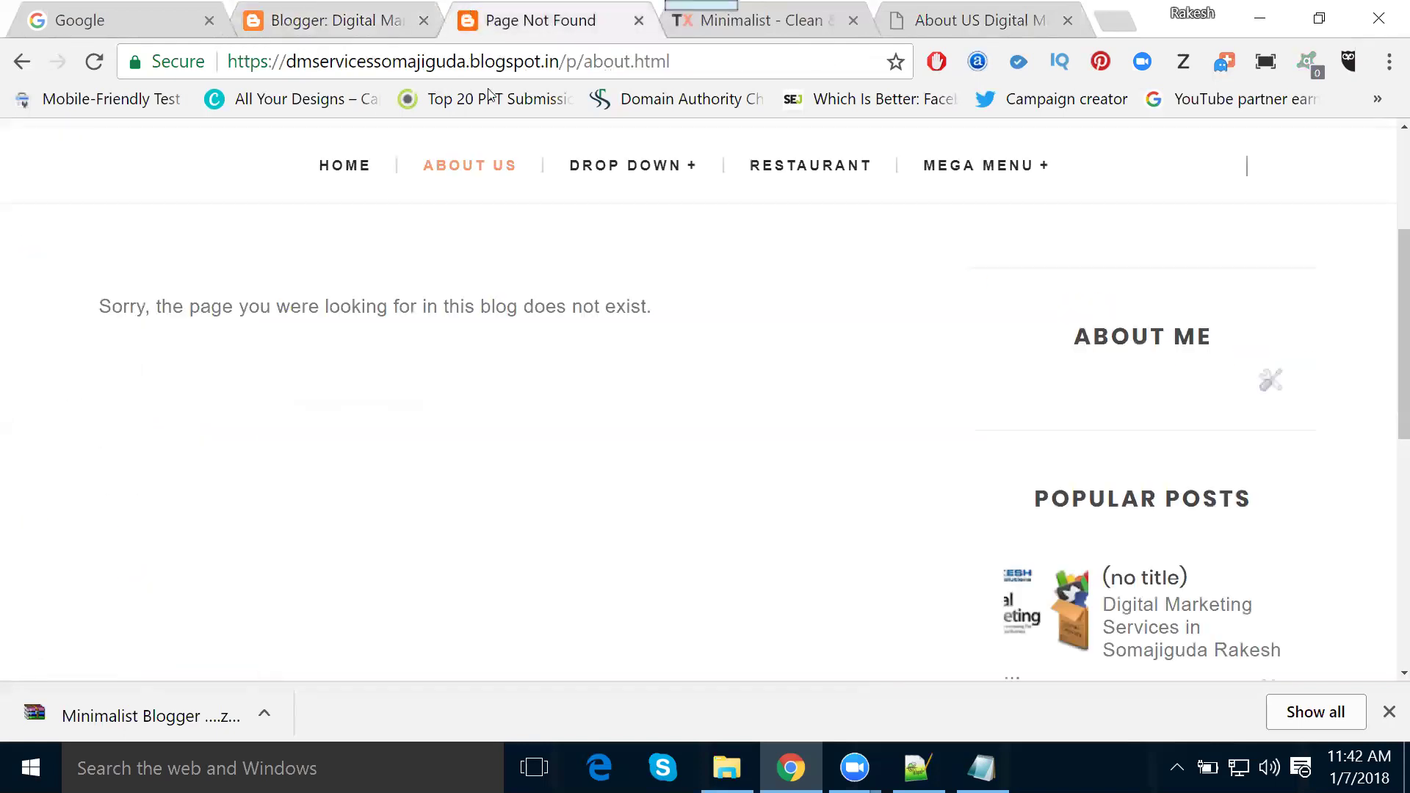
{"action": "left_click", "coordinate": [486, 167]}
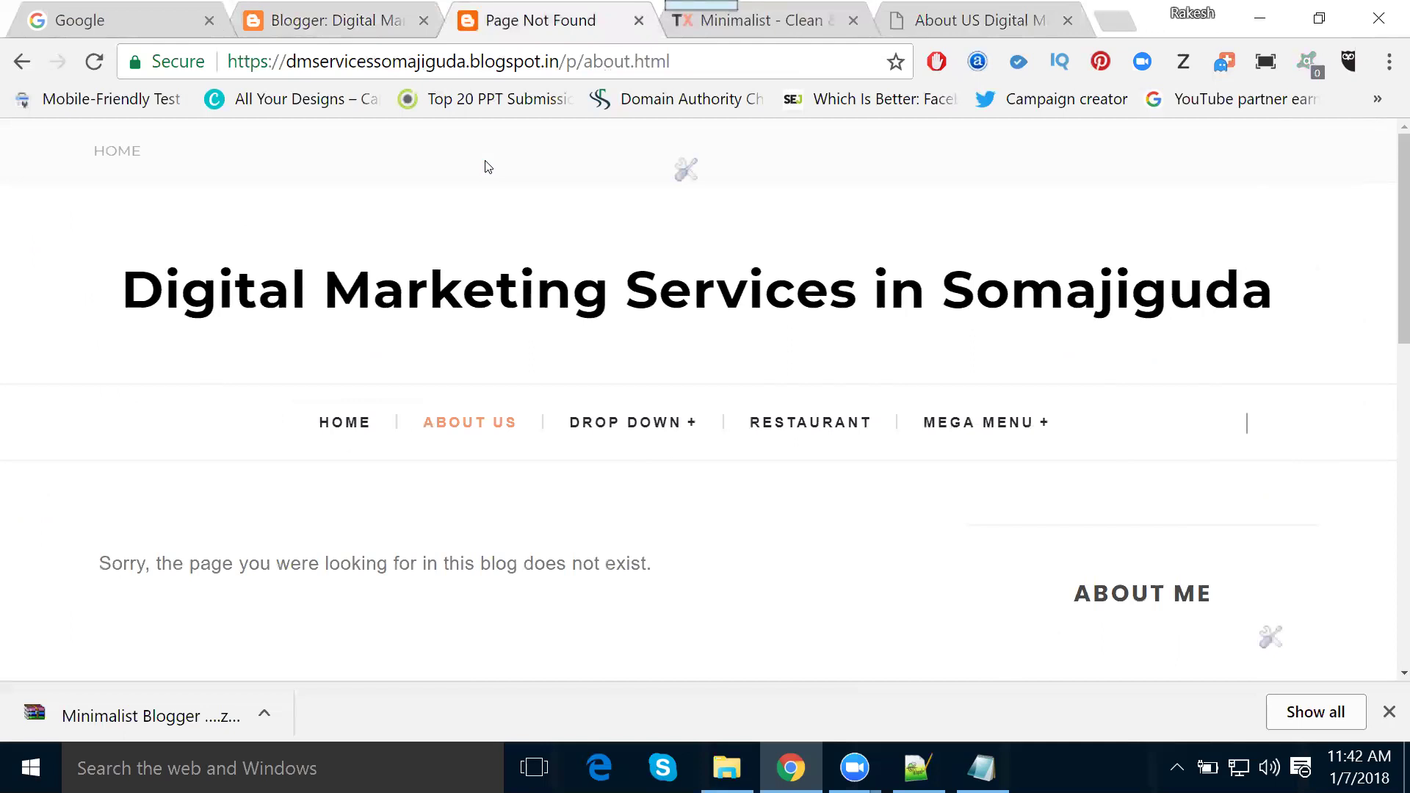
{"action": "left_click", "coordinate": [350, 24]}
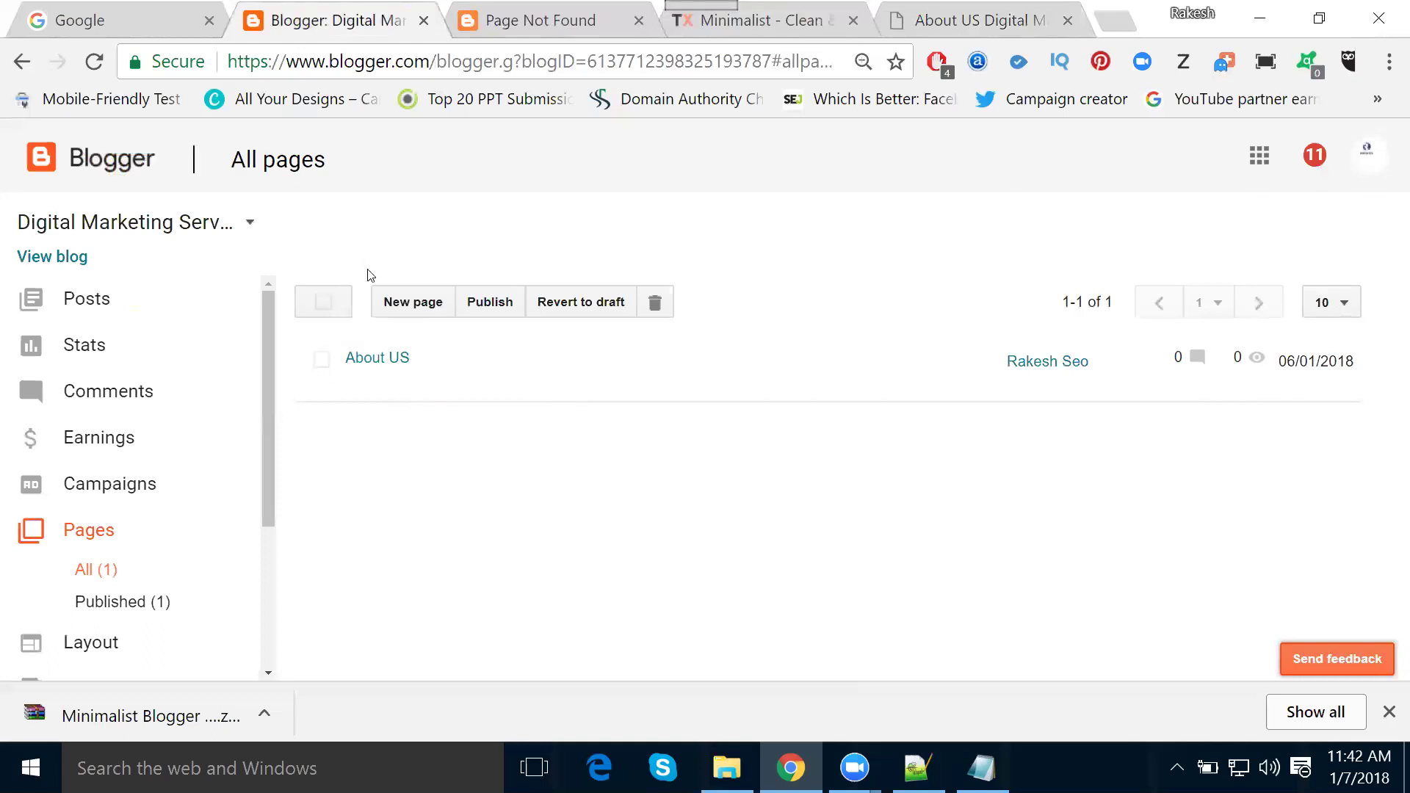
{"action": "mouse_move", "coordinate": [392, 365]}
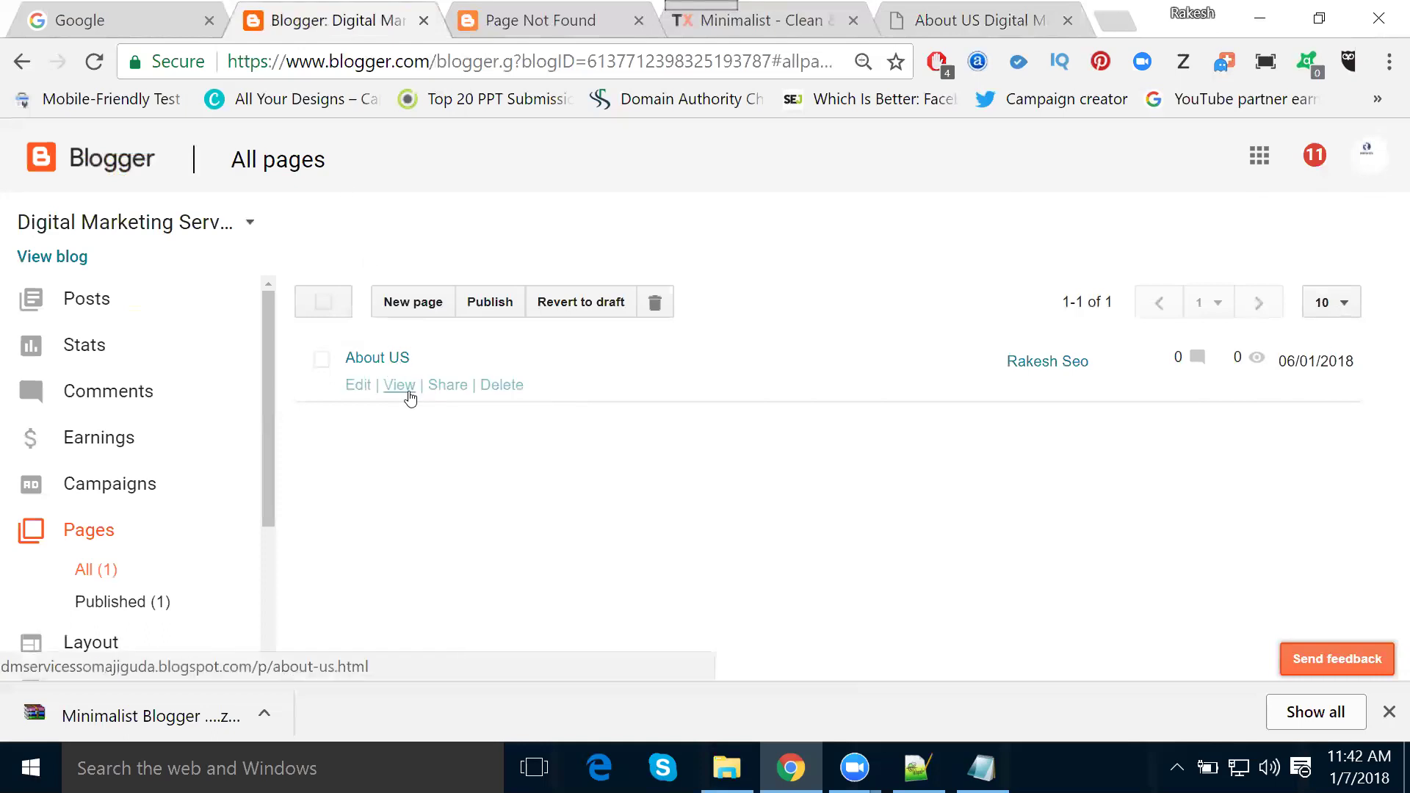
{"action": "left_click", "coordinate": [400, 385]}
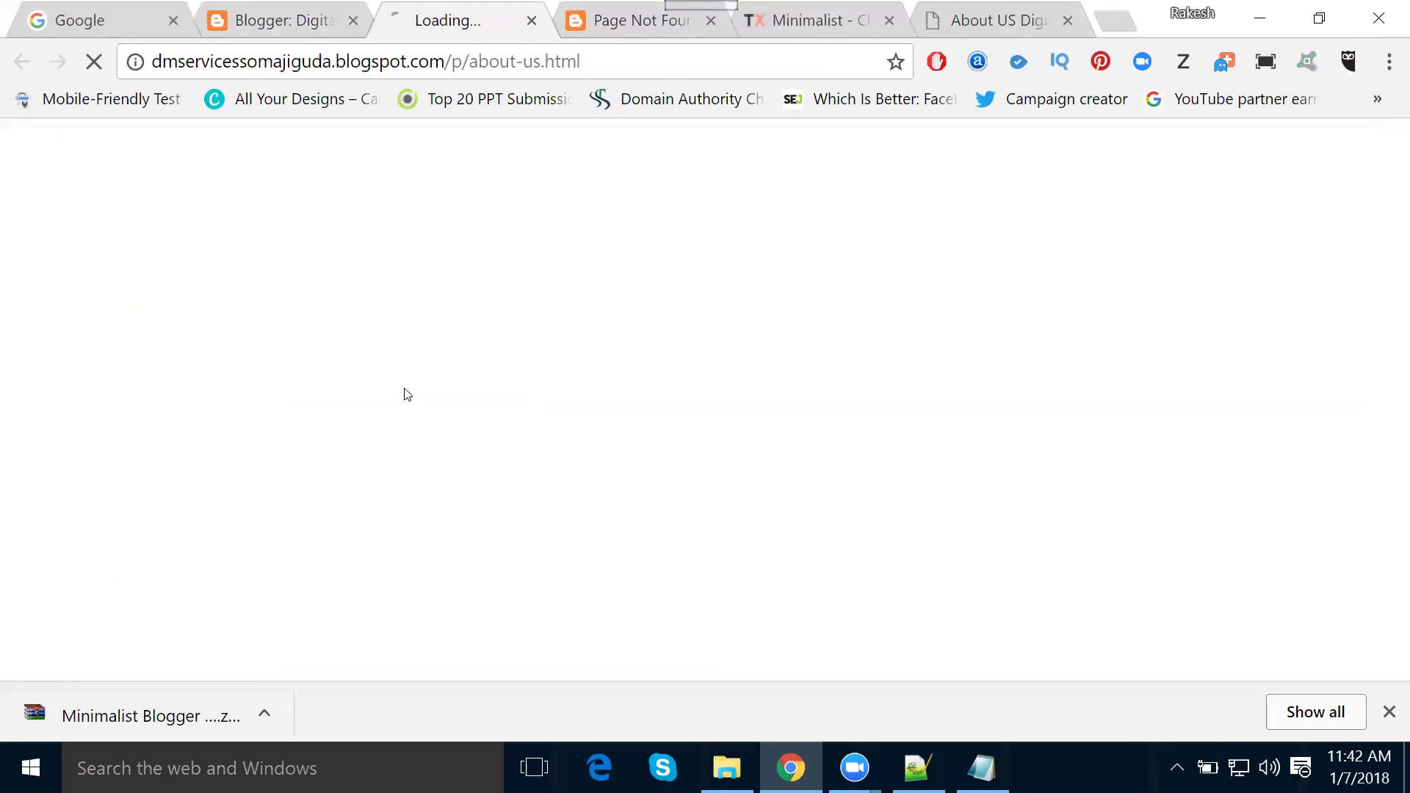
{"action": "left_click", "coordinate": [379, 61]}
{"action": "key", "text": "ctrl+c"}
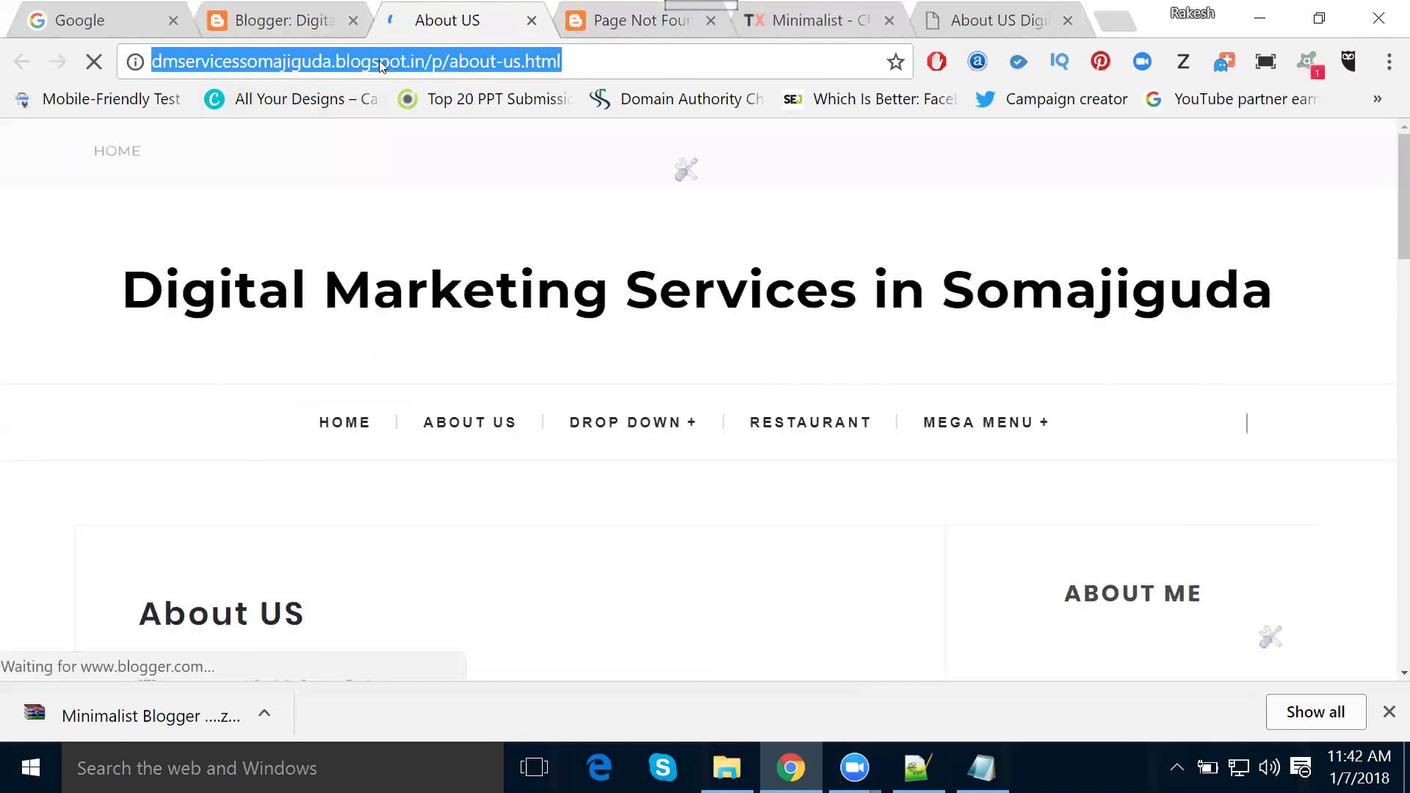
Open the blog theme's HTML for editing and search the code for "about us"
{"action": "left_click", "coordinate": [236, 23]}
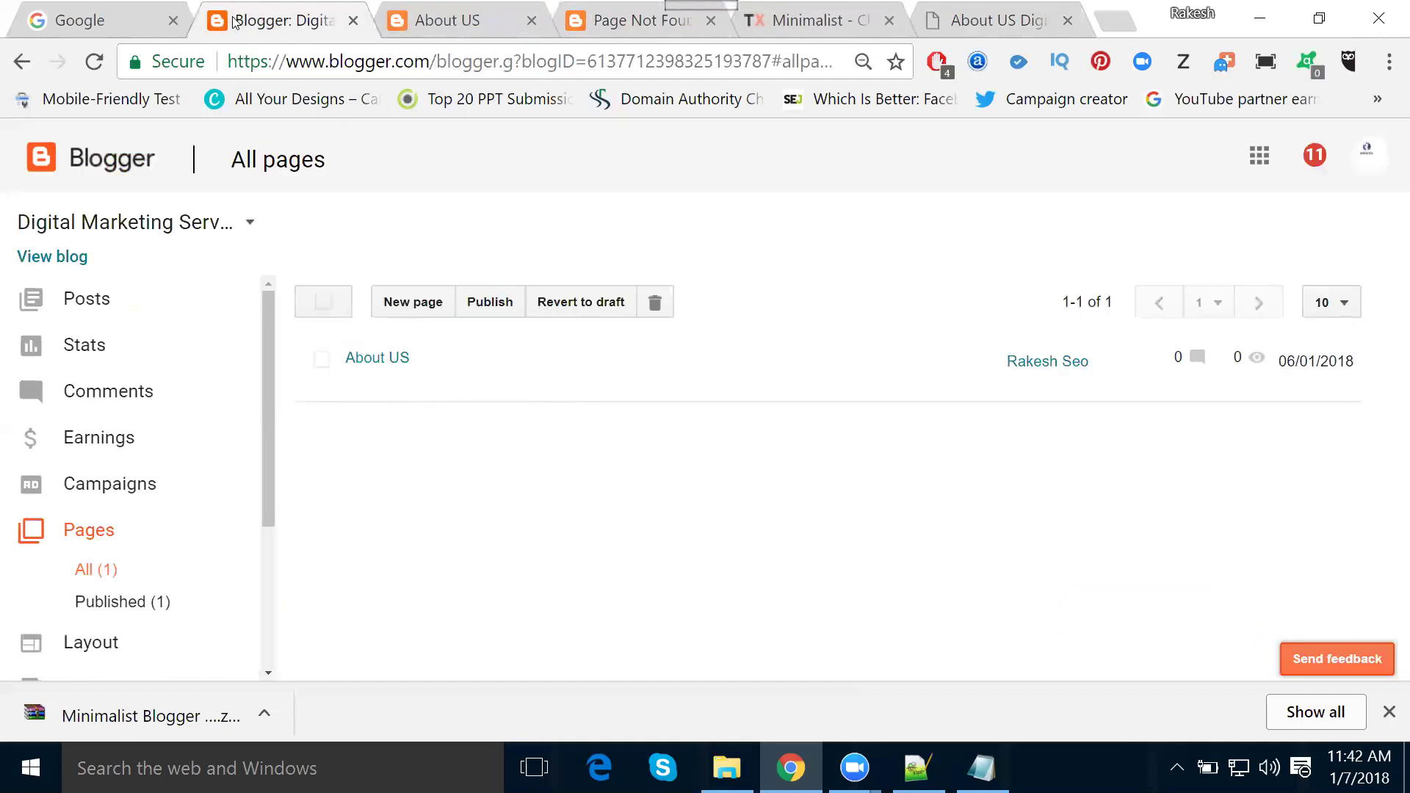
{"action": "scroll", "coordinate": [121, 368], "scroll_direction": "down", "scroll_amount": 3}
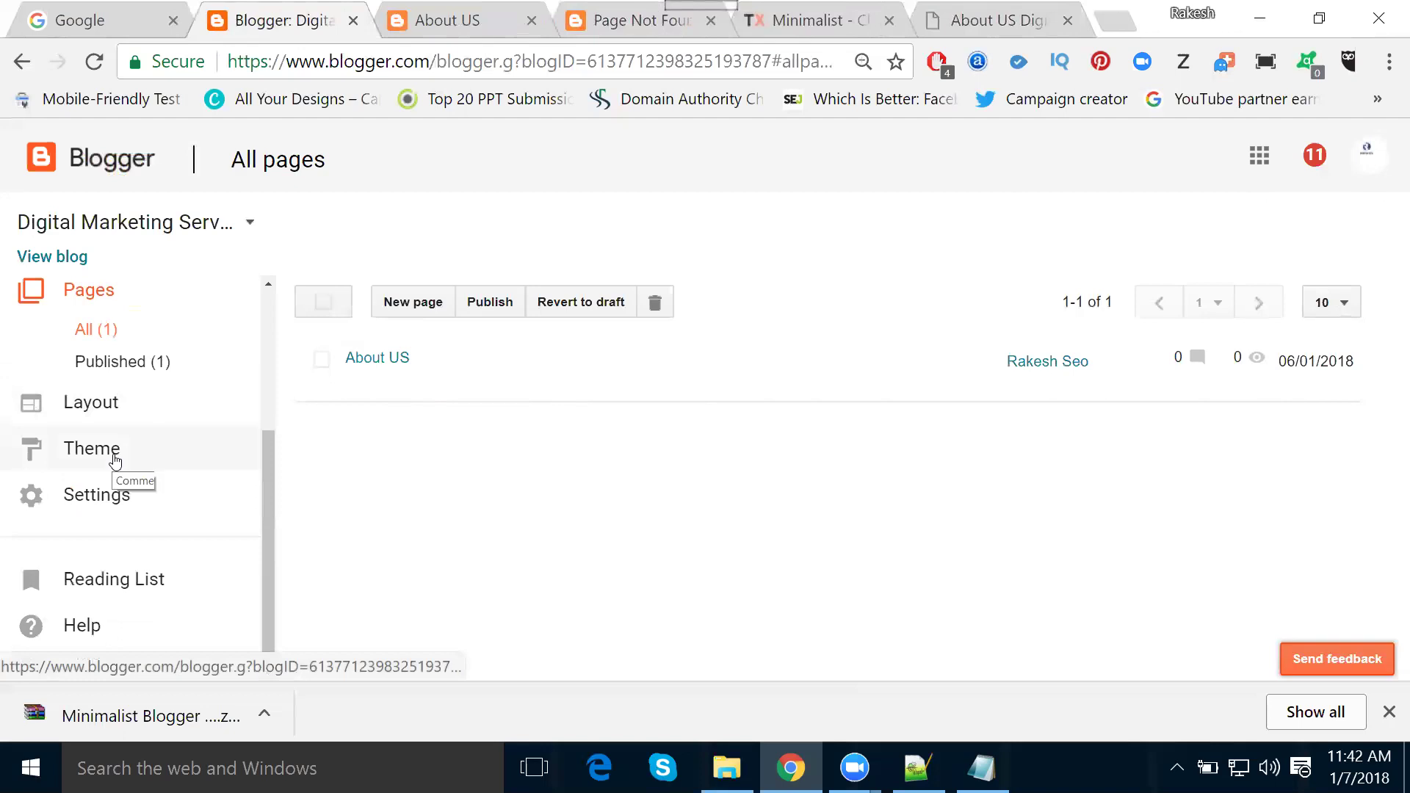
{"action": "left_click", "coordinate": [115, 457]}
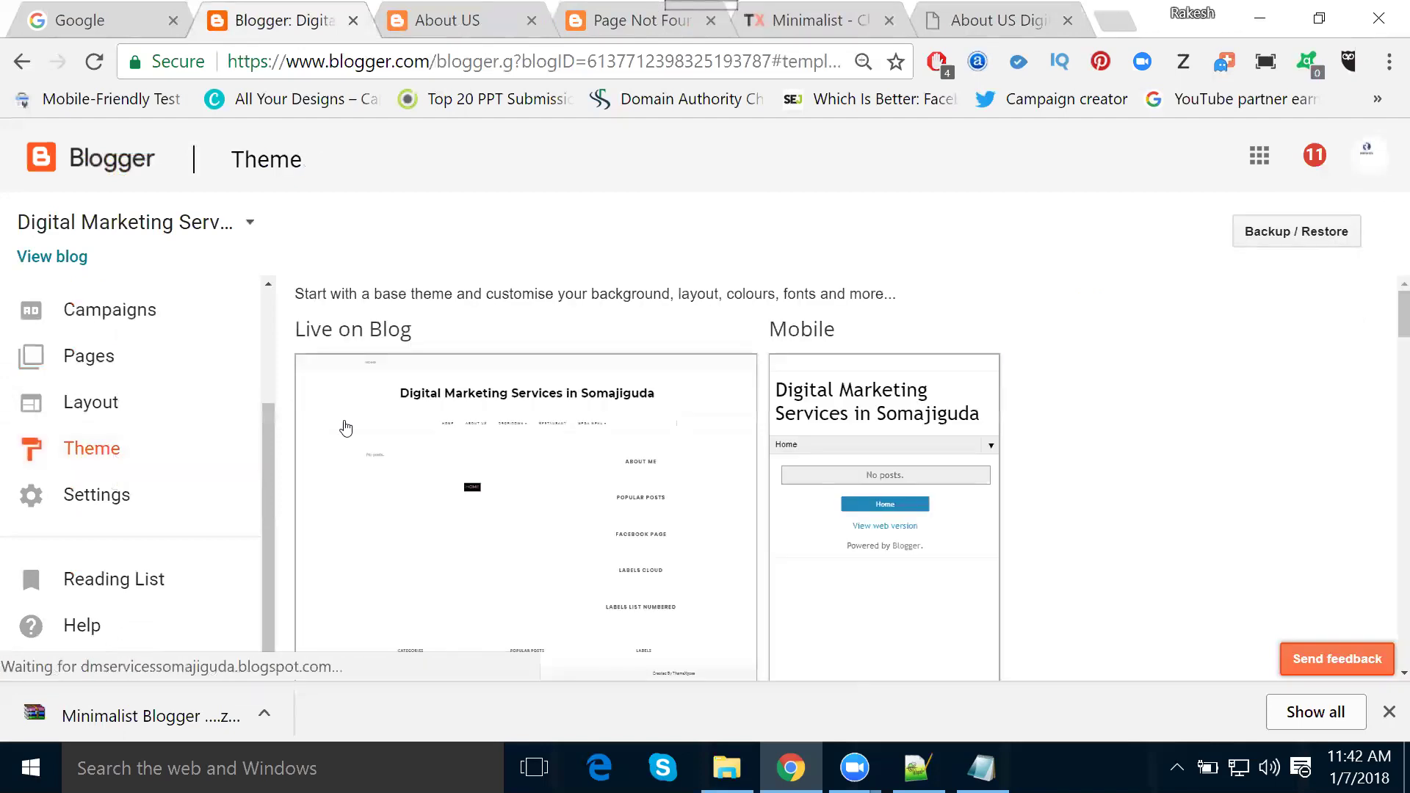
{"action": "scroll", "coordinate": [345, 426], "scroll_direction": "down", "scroll_amount": 3}
{"action": "scroll", "coordinate": [511, 413], "scroll_direction": "down", "scroll_amount": 4}
{"action": "scroll", "coordinate": [555, 378], "scroll_direction": "up", "scroll_amount": 2}
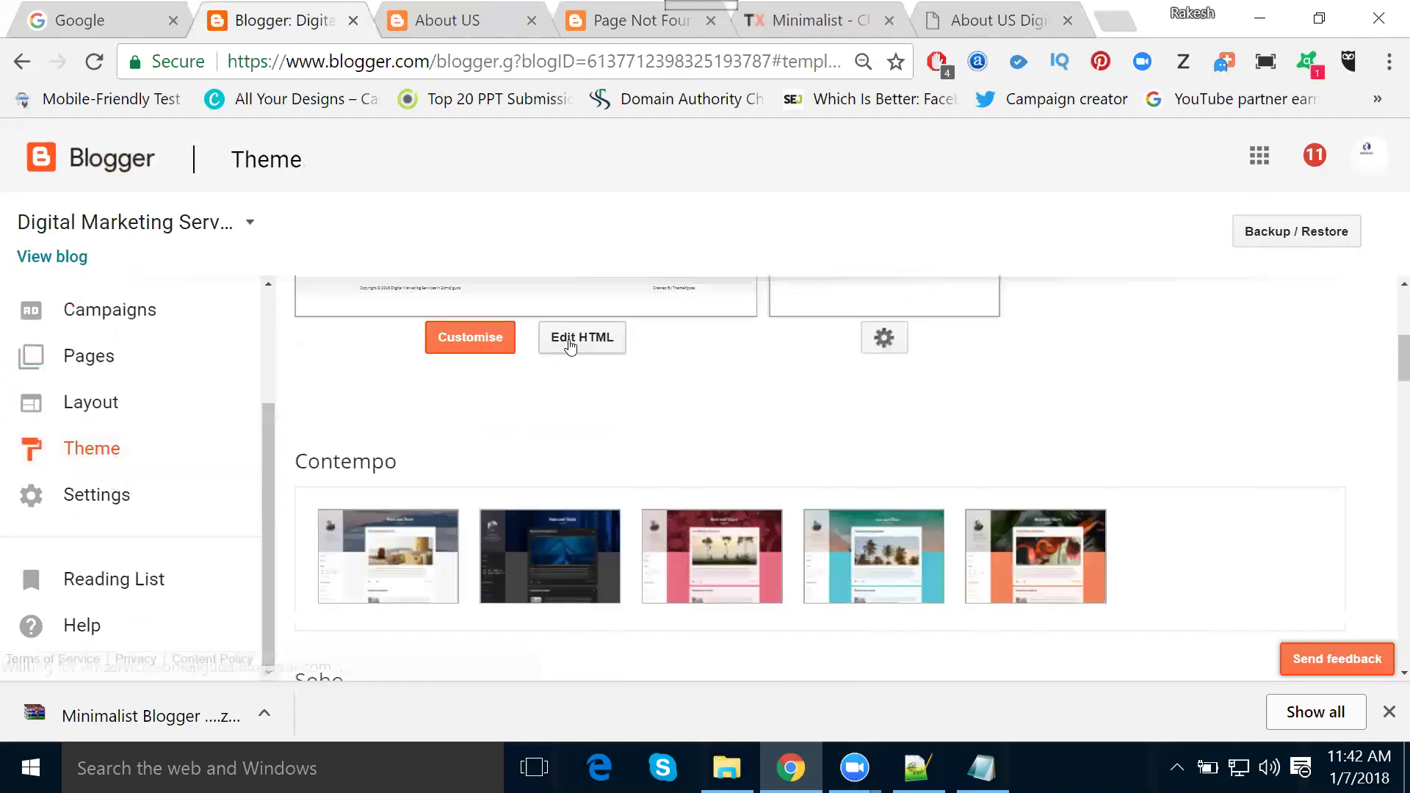
{"action": "left_click", "coordinate": [571, 342]}
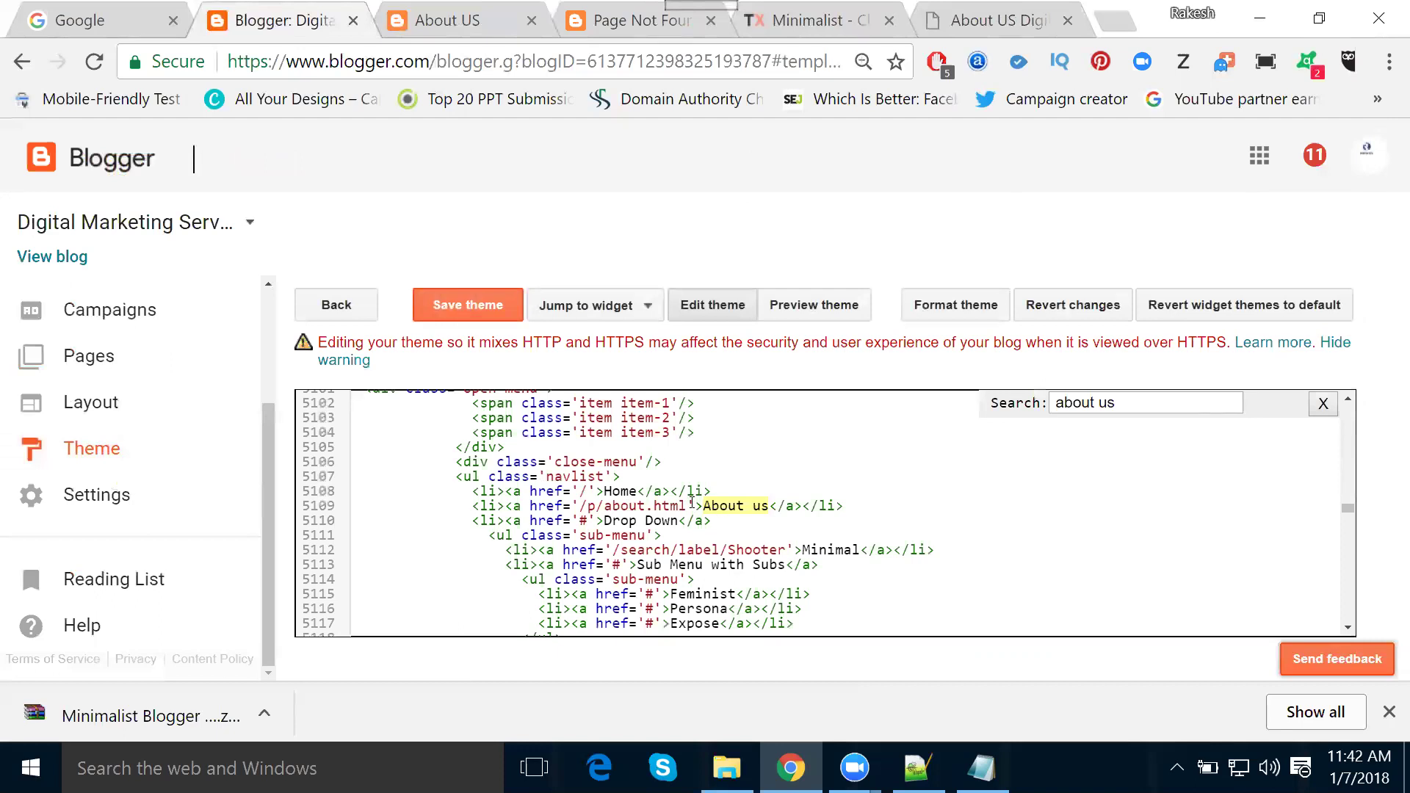
{"action": "left_click_drag", "start_coordinate": [680, 505], "coordinate": [584, 504]}
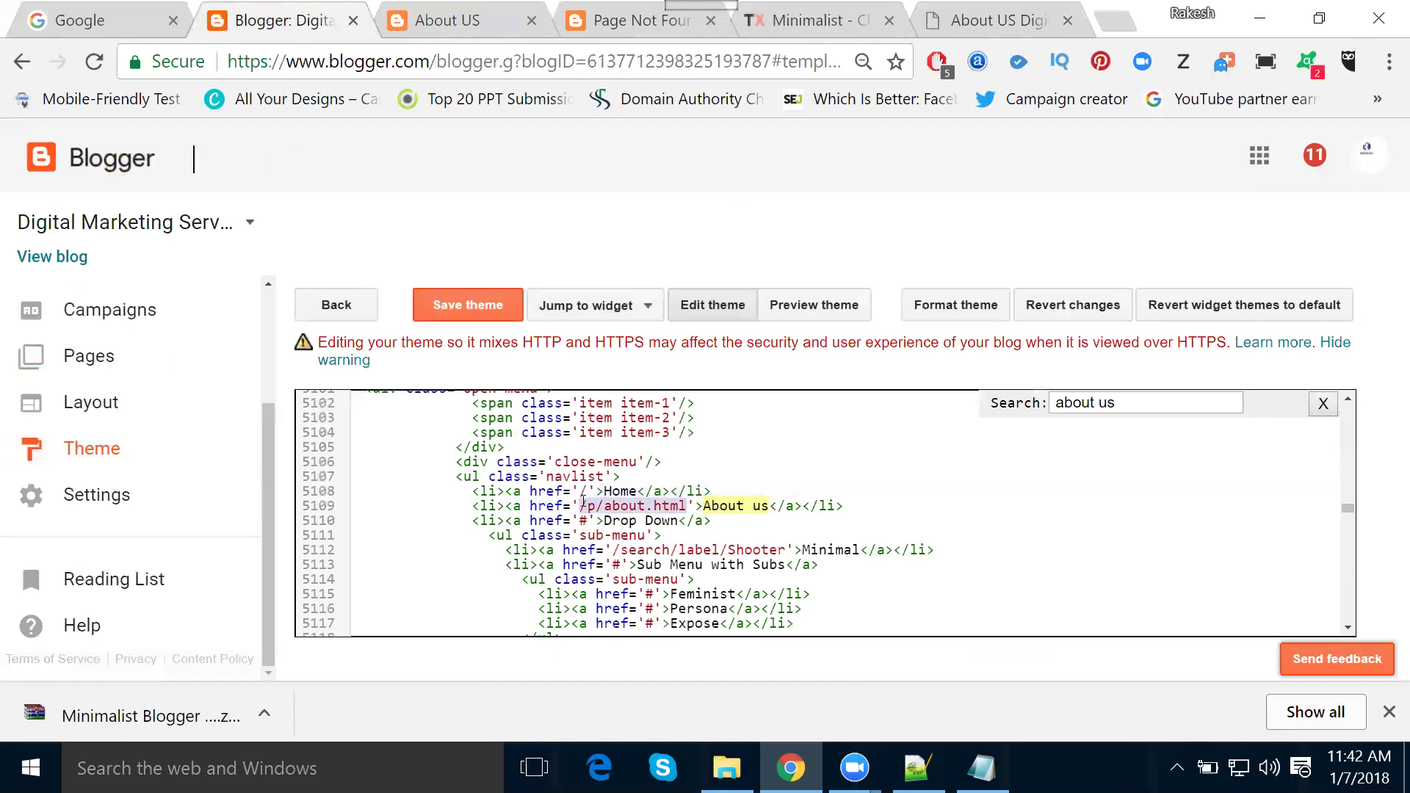
{"action": "key", "text": "ctrl+v"}
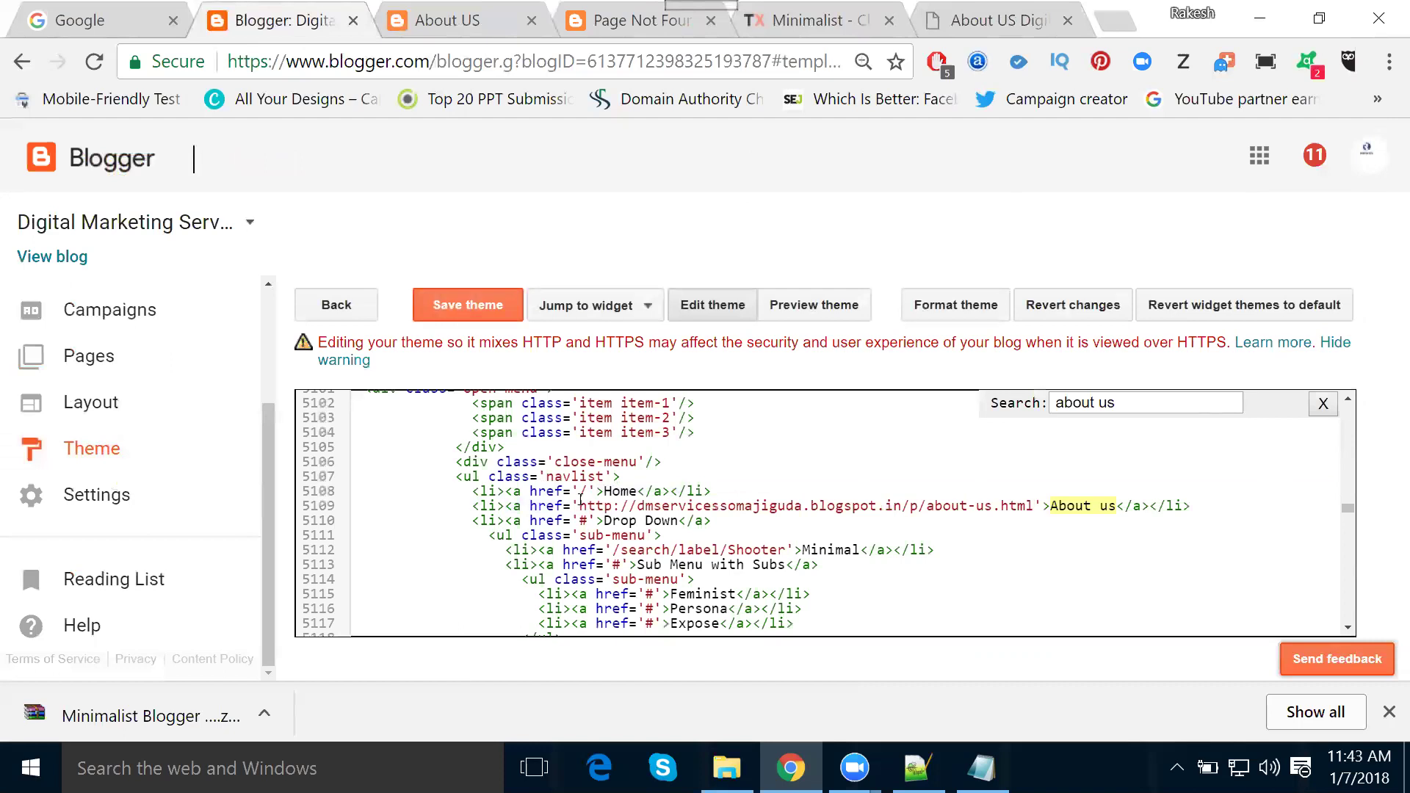
{"action": "left_click", "coordinate": [444, 21]}
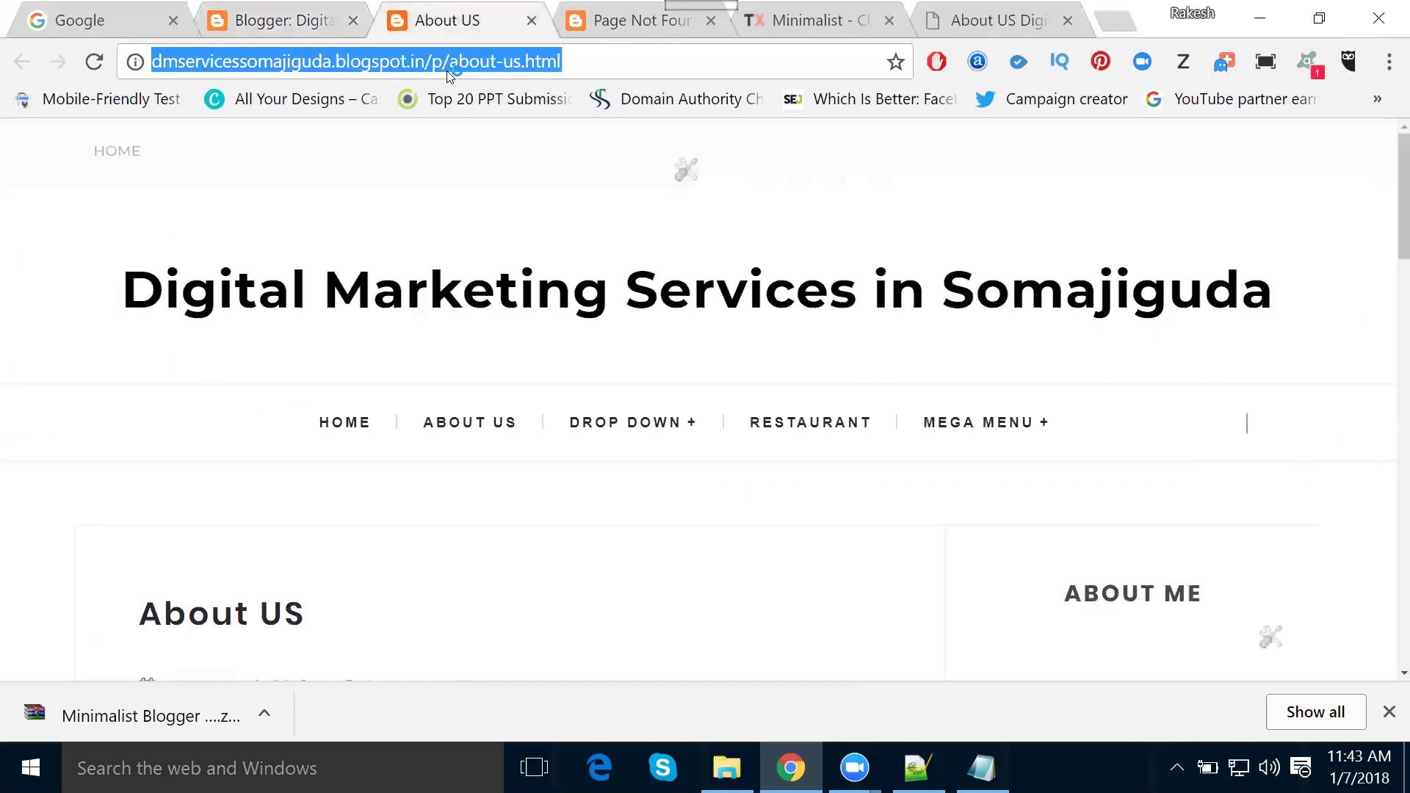
{"action": "left_click", "coordinate": [323, 24]}
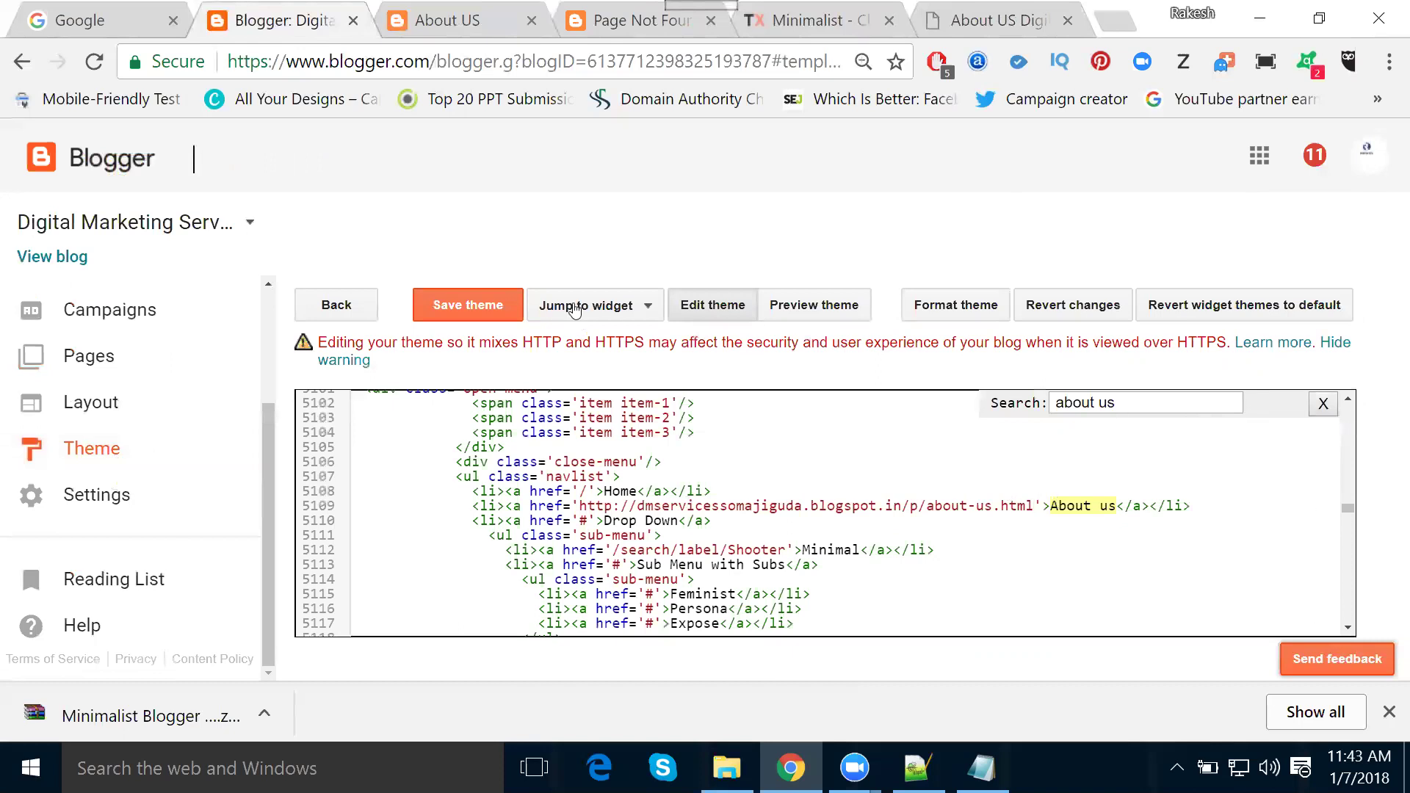
{"action": "left_click", "coordinate": [485, 303]}
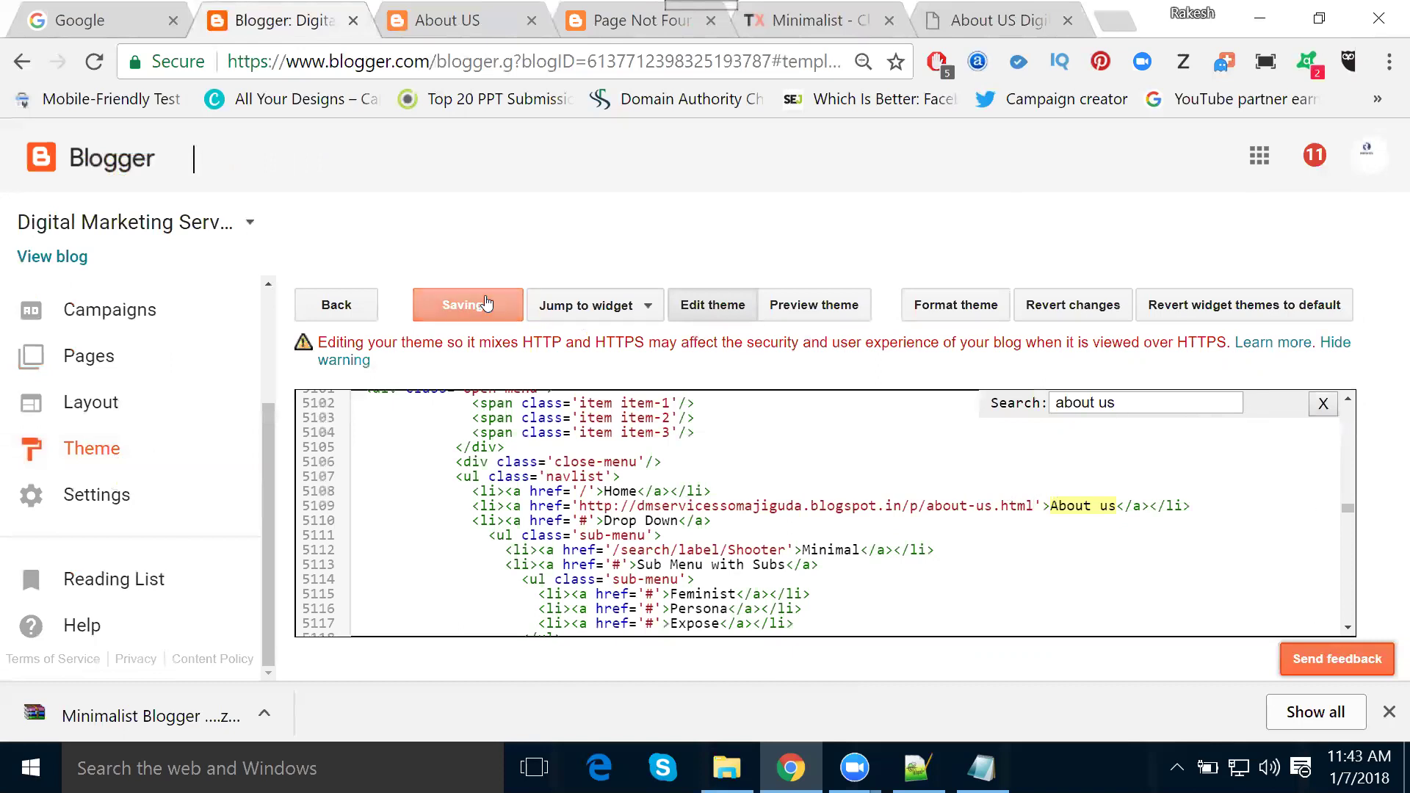
{"action": "left_click", "coordinate": [1323, 404]}
Test the About Us menu link from the live blog's home page and look through the page it opens
{"action": "left_click", "coordinate": [422, 18]}
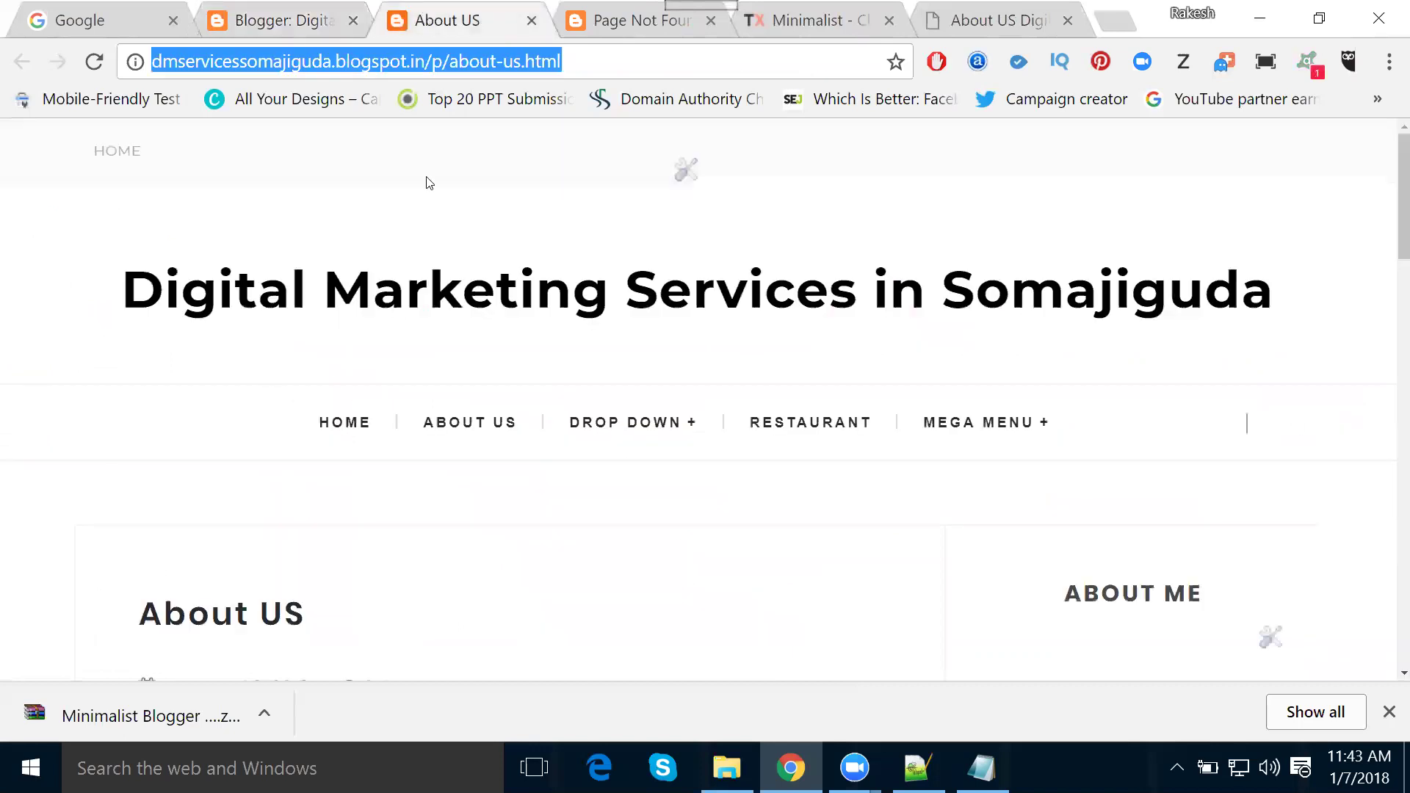
{"action": "left_click", "coordinate": [342, 437]}
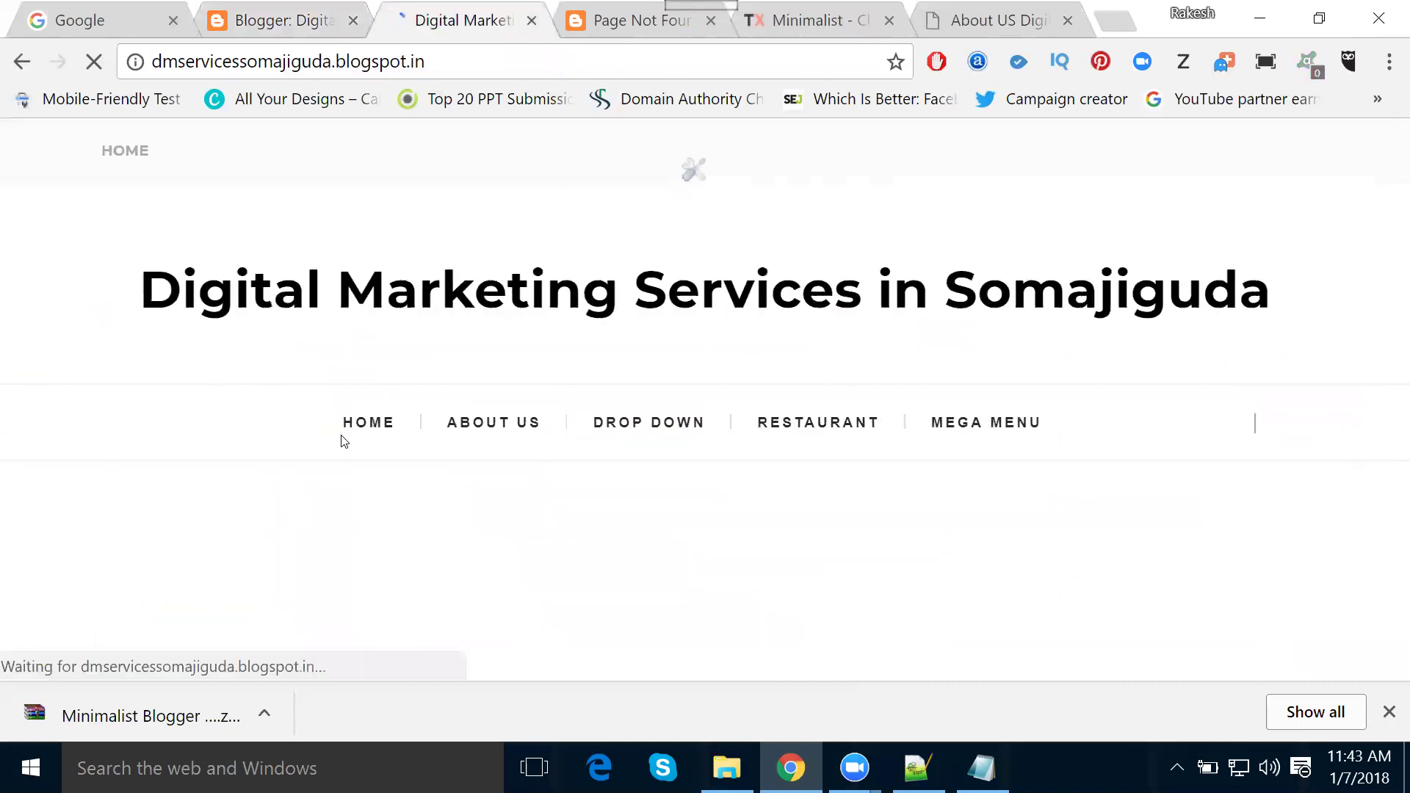
{"action": "scroll", "coordinate": [341, 439], "scroll_direction": "down", "scroll_amount": 2}
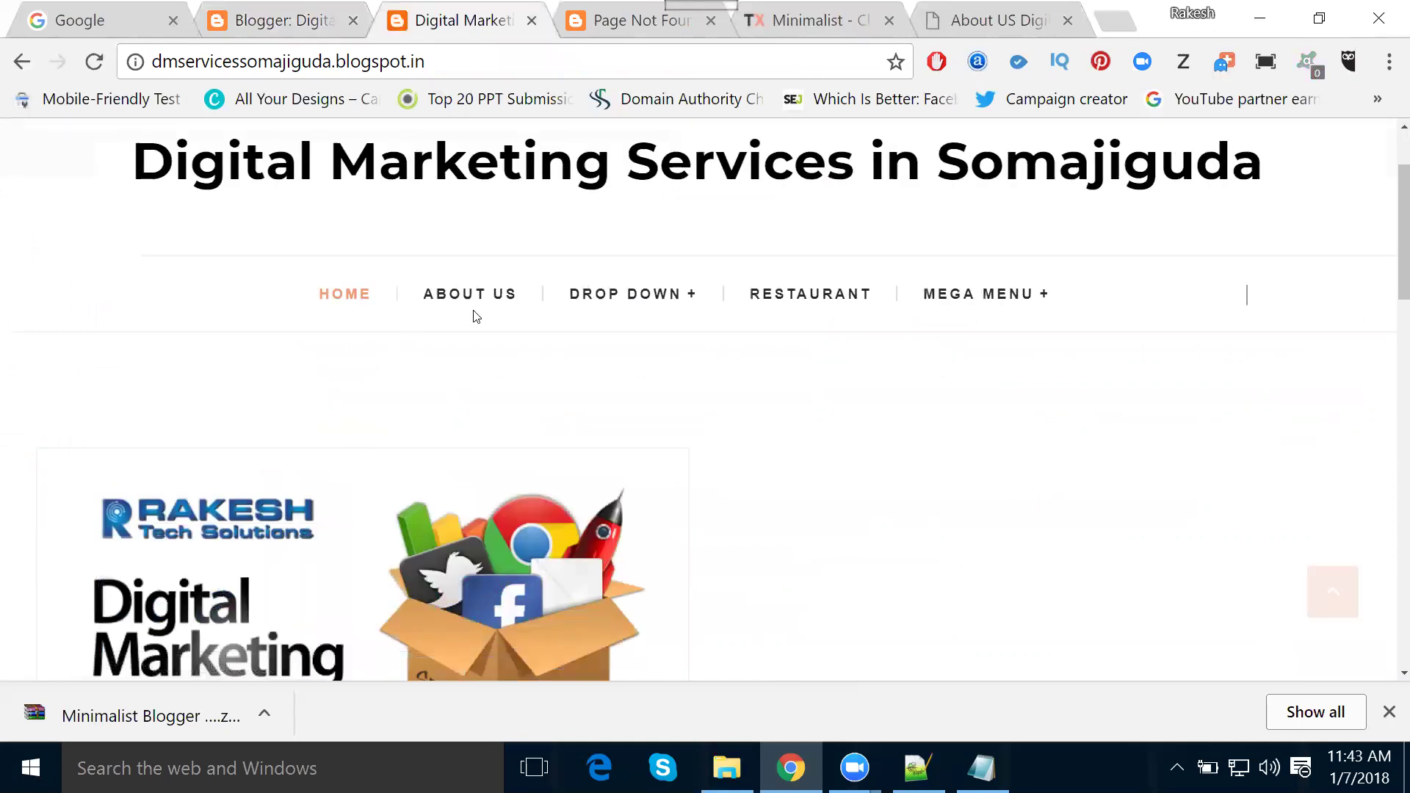
{"action": "left_click", "coordinate": [476, 296]}
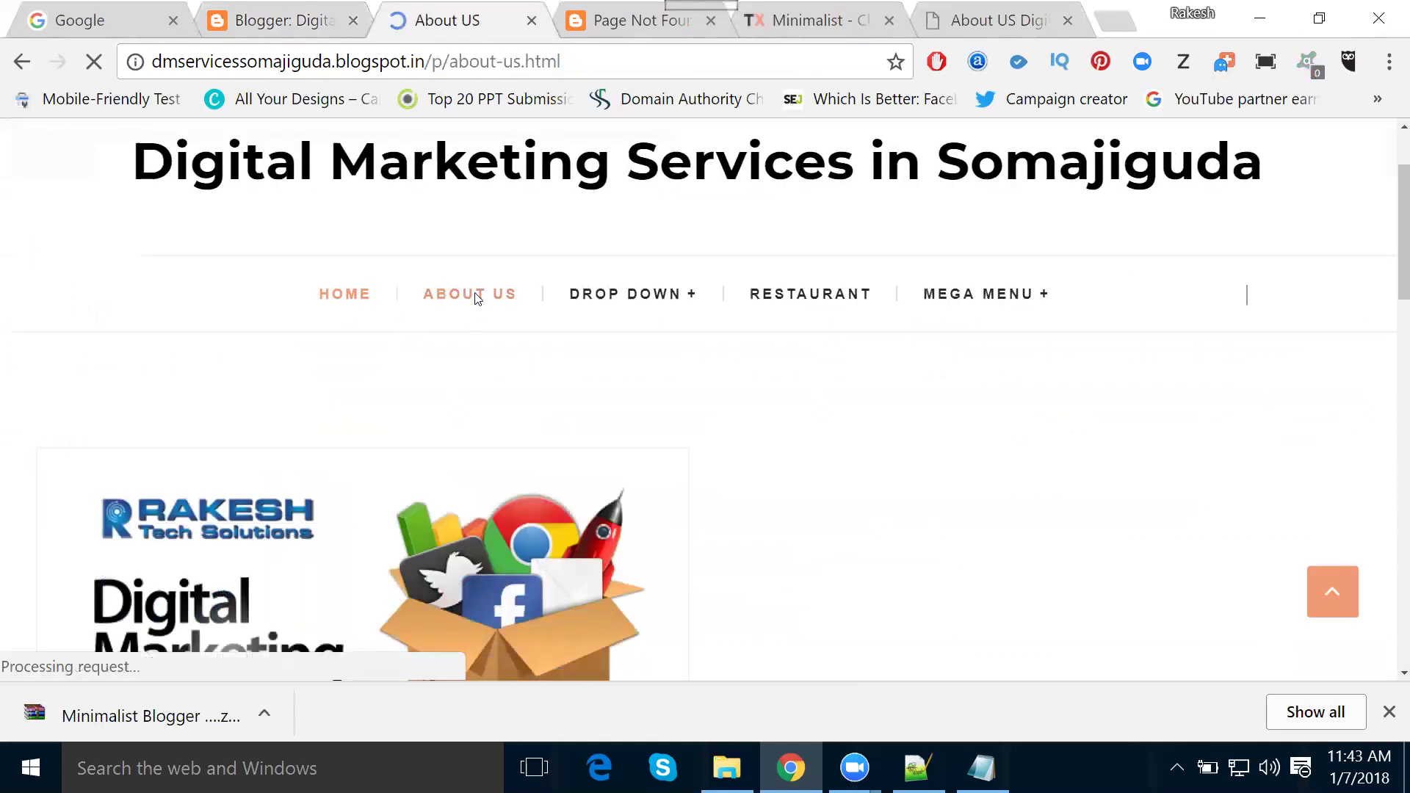
{"action": "scroll", "coordinate": [476, 296], "scroll_direction": "down", "scroll_amount": 7}
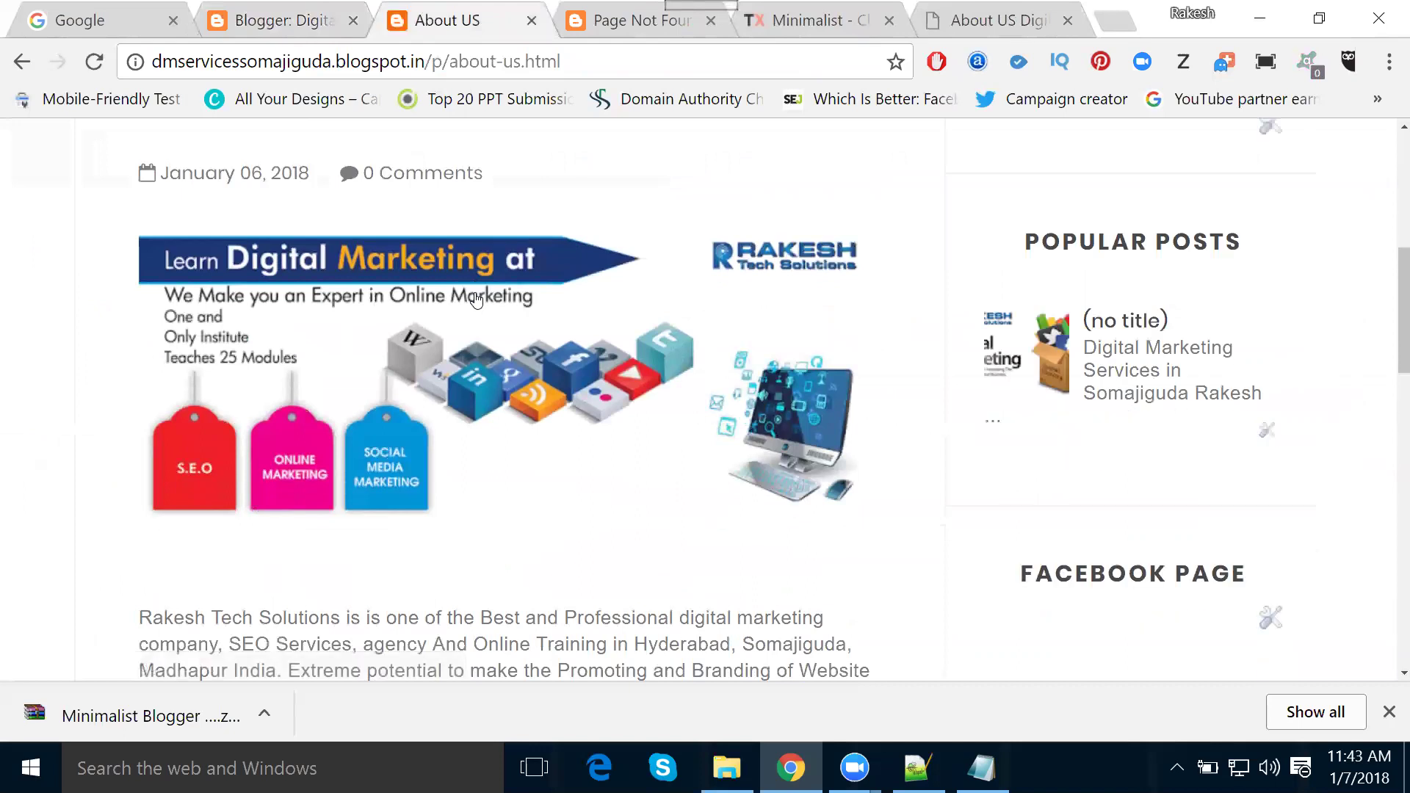
{"action": "scroll", "coordinate": [476, 297], "scroll_direction": "up", "scroll_amount": 5}
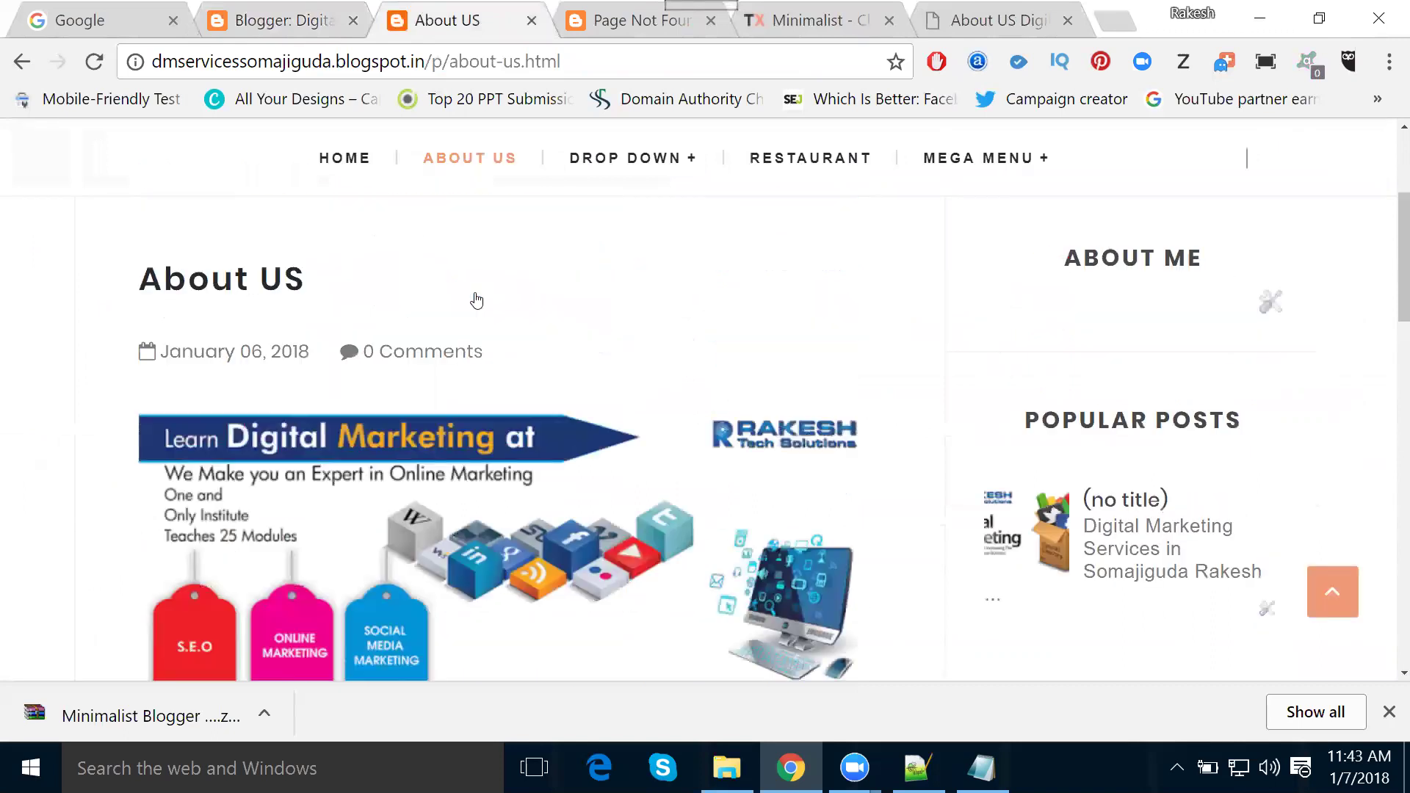
{"action": "scroll", "coordinate": [791, 182], "scroll_direction": "up", "scroll_amount": 3}
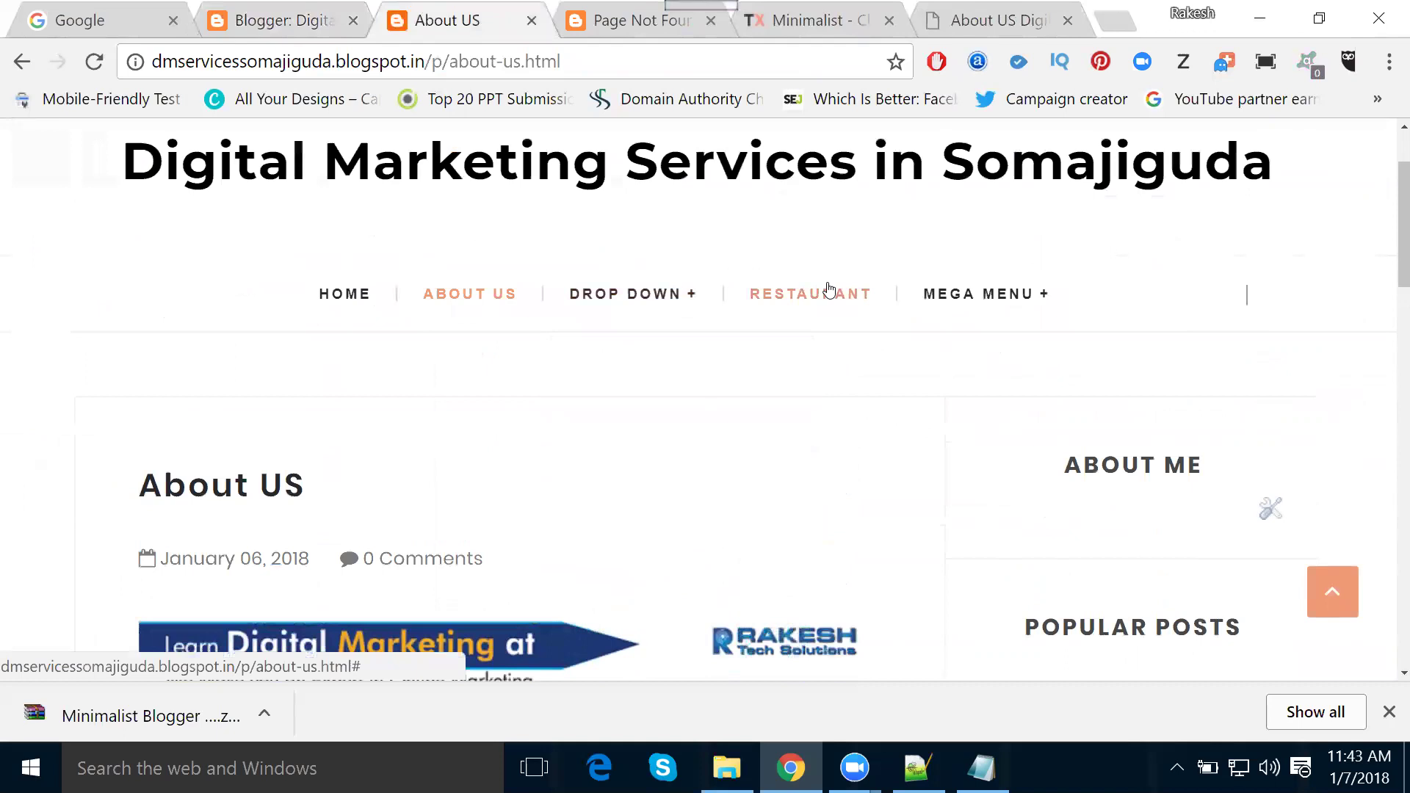
Create another new page in Blogger and title it "Contact US"
{"action": "left_click", "coordinate": [285, 21]}
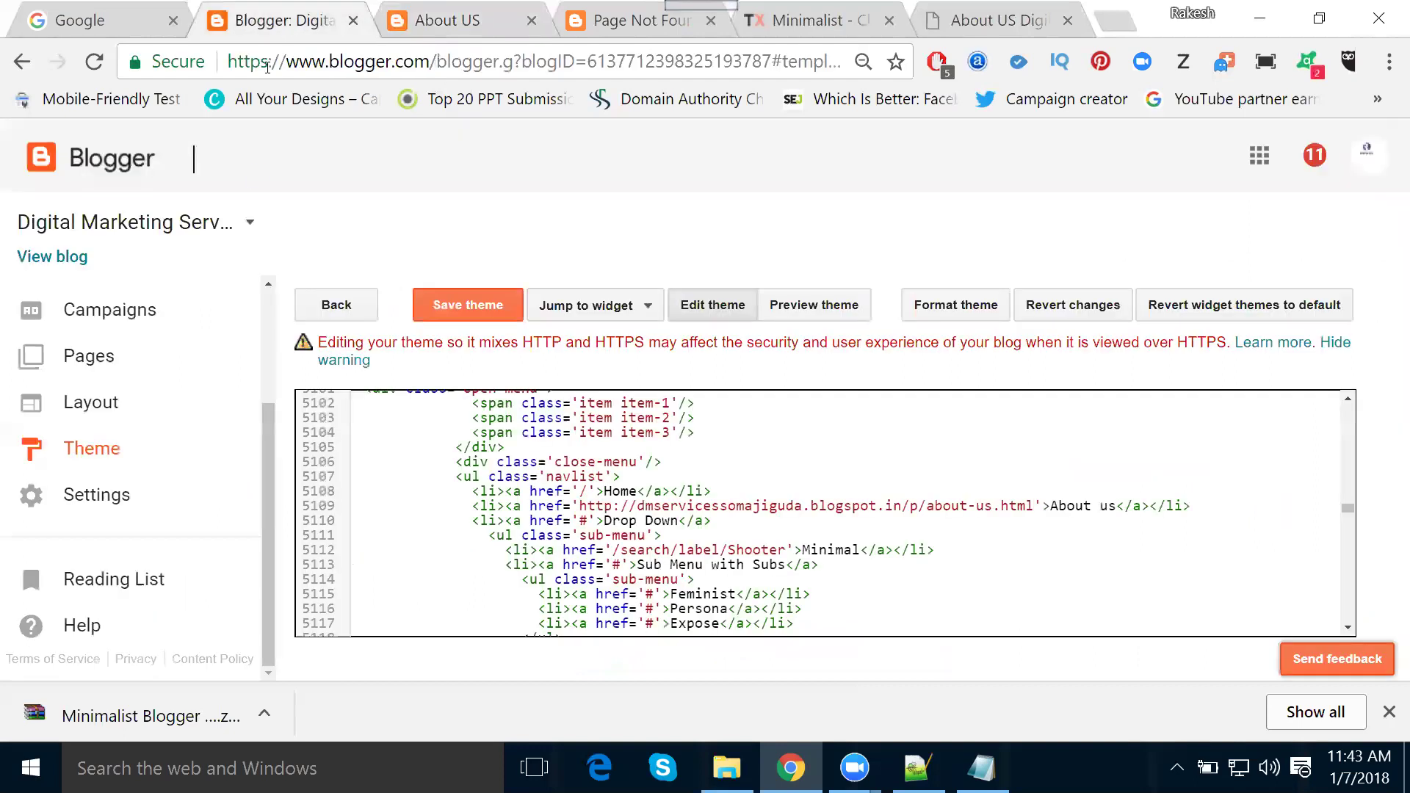
{"action": "left_click", "coordinate": [112, 356]}
{"action": "left_click", "coordinate": [416, 306]}
{"action": "left_click", "coordinate": [401, 214]}
{"action": "type", "text": "Con"}
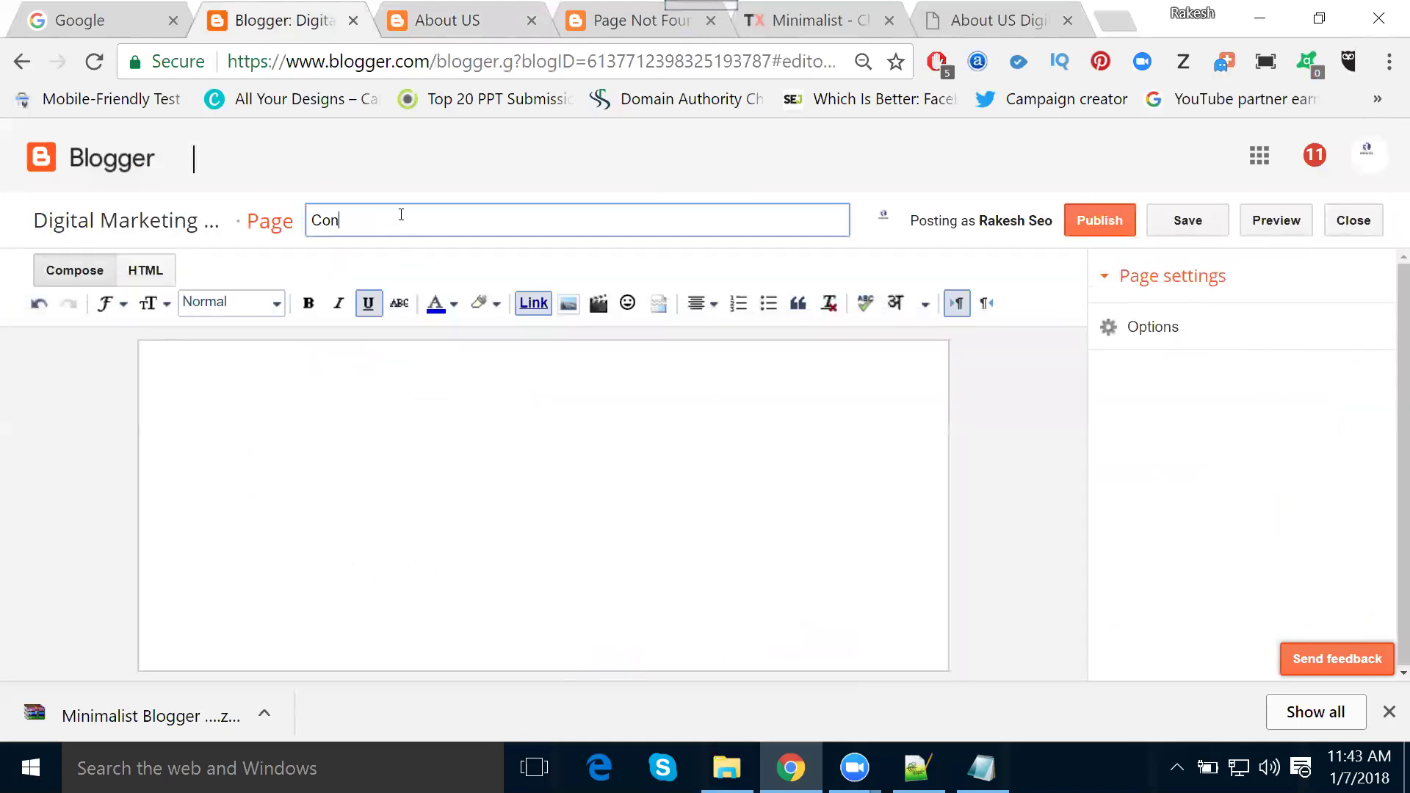
{"action": "type", "text": "tact US"}
Copy the page title "Contact US" into the page body as its first line
{"action": "key", "text": "ctrl+a"}
{"action": "key", "text": "ctrl+c"}
{"action": "left_click", "coordinate": [288, 357]}
{"action": "key", "text": "ctrl+v"}
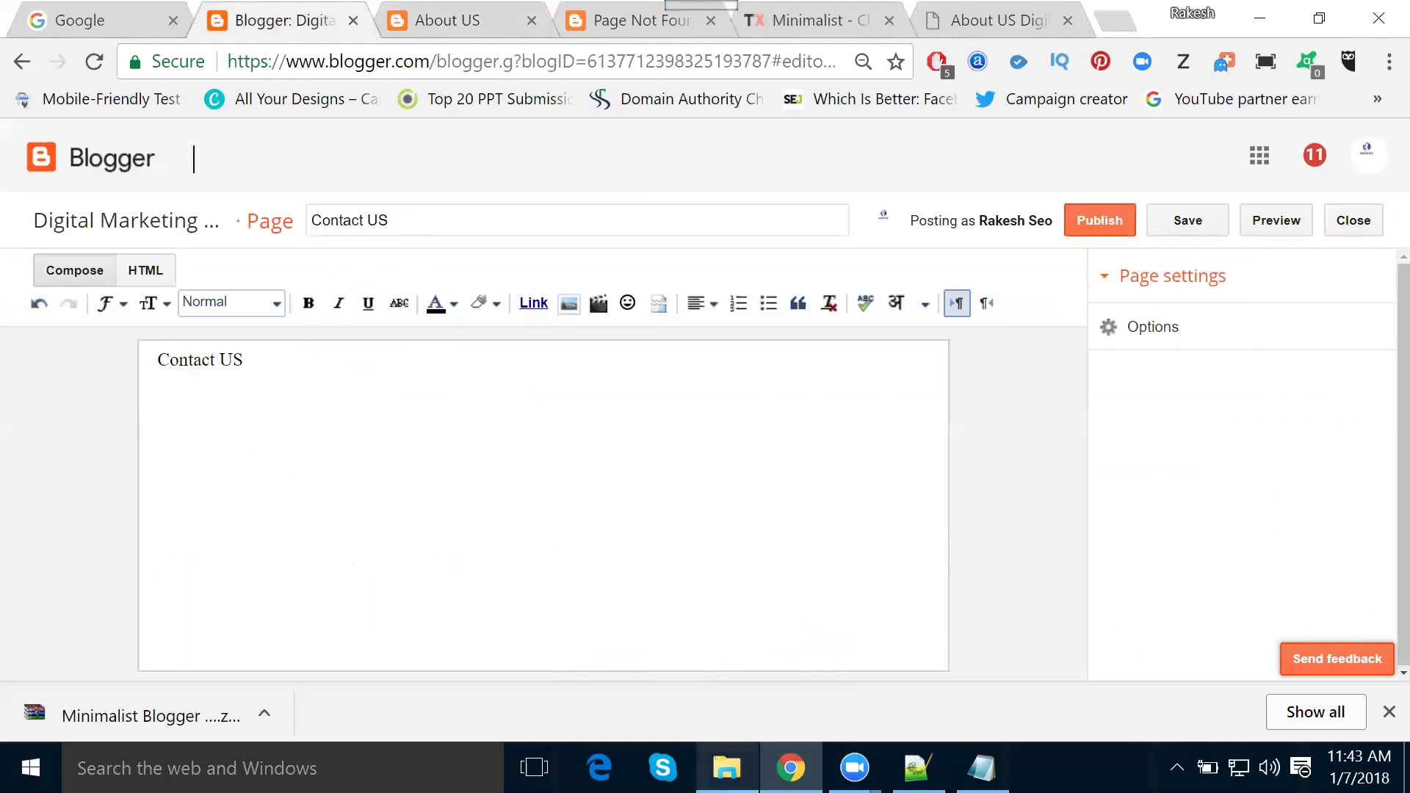
Switch to File Explorer and open the text file "dm demo content" from Local Disk (E:)
{"action": "left_click", "coordinate": [727, 767]}
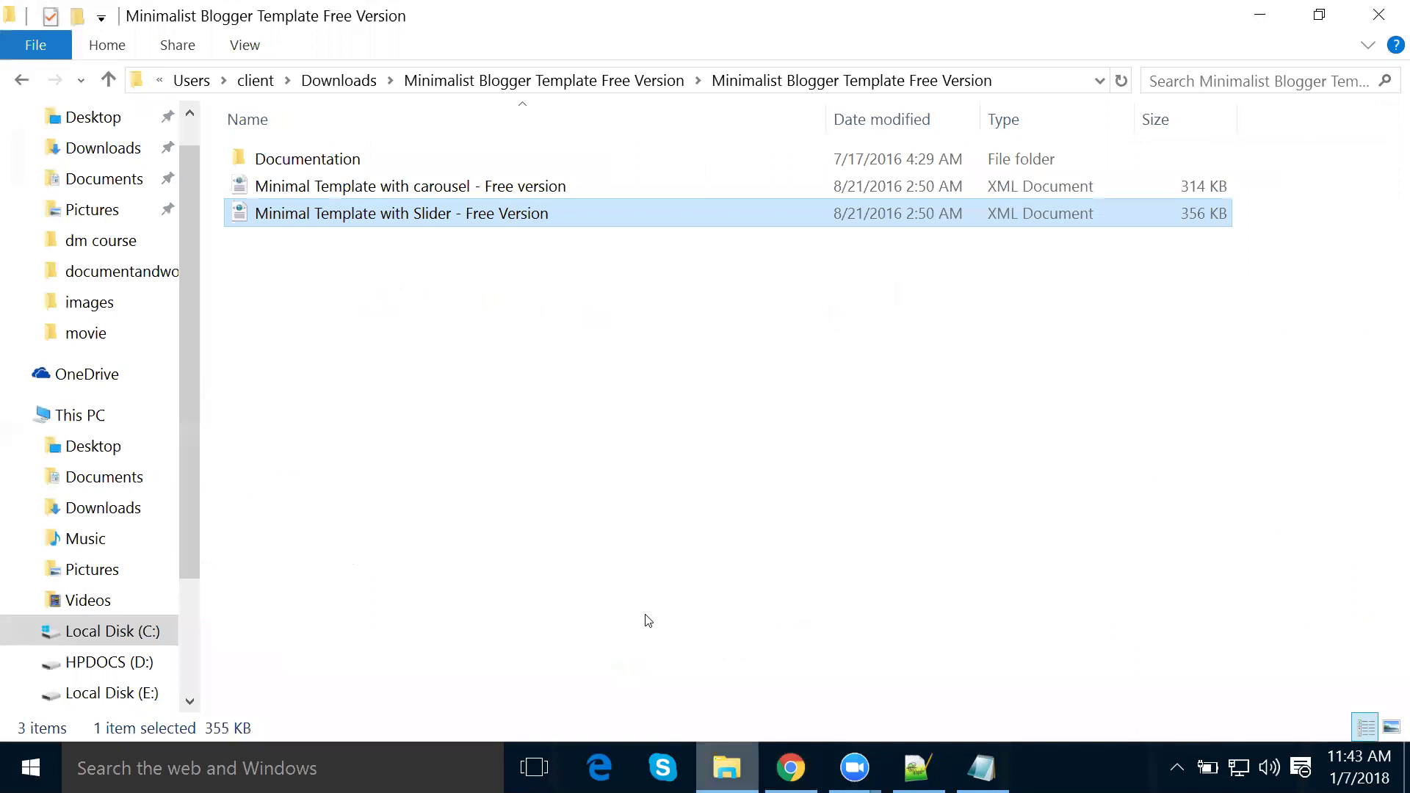
{"action": "left_click", "coordinate": [111, 693]}
{"action": "left_click", "coordinate": [558, 192]}
{"action": "double_click", "coordinate": [558, 192]}
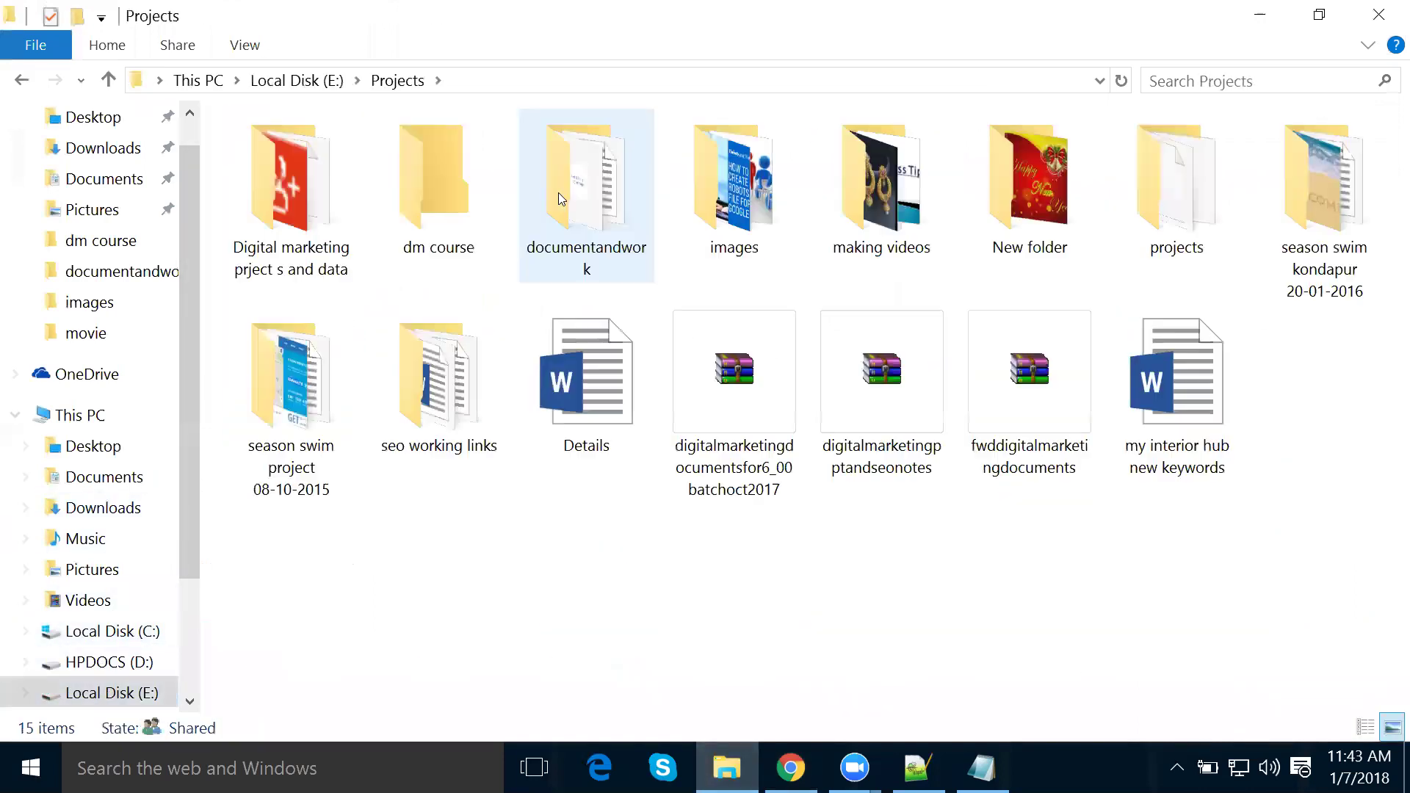
{"action": "left_click", "coordinate": [103, 692]}
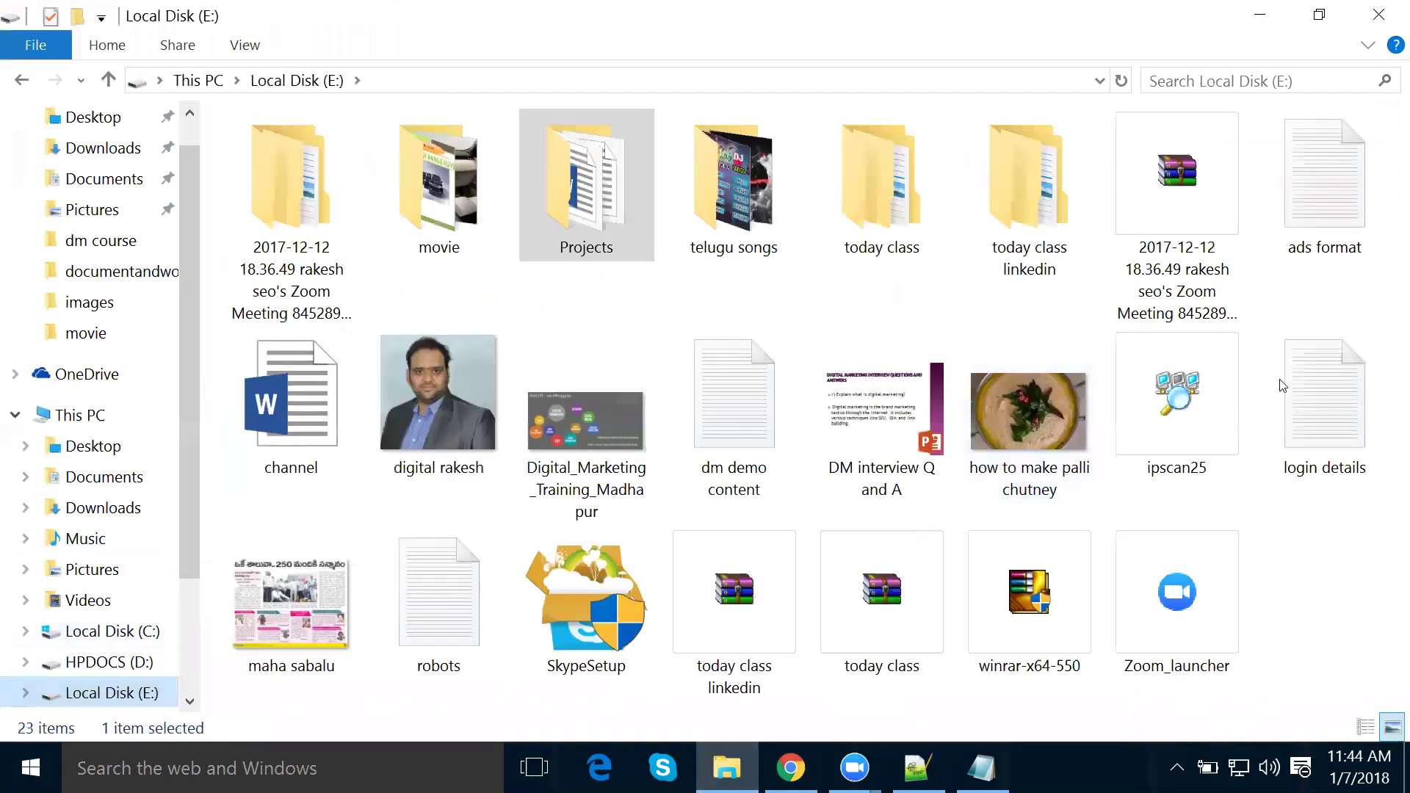
{"action": "double_click", "coordinate": [741, 414]}
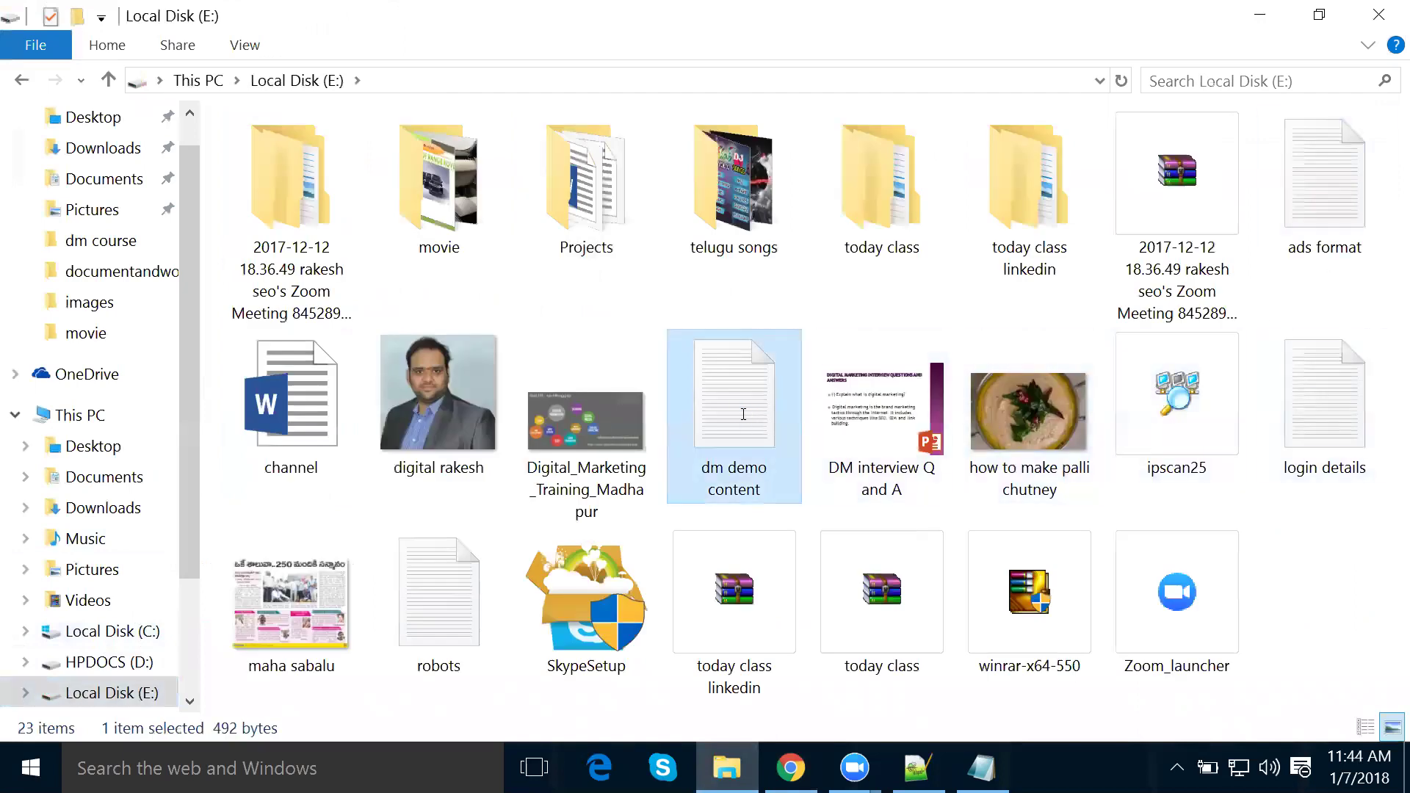
Copy the text from the contact line through the last web address above the hashtags and return to the Blogger page editor
{"action": "scroll", "coordinate": [528, 521], "scroll_direction": "down", "scroll_amount": 2}
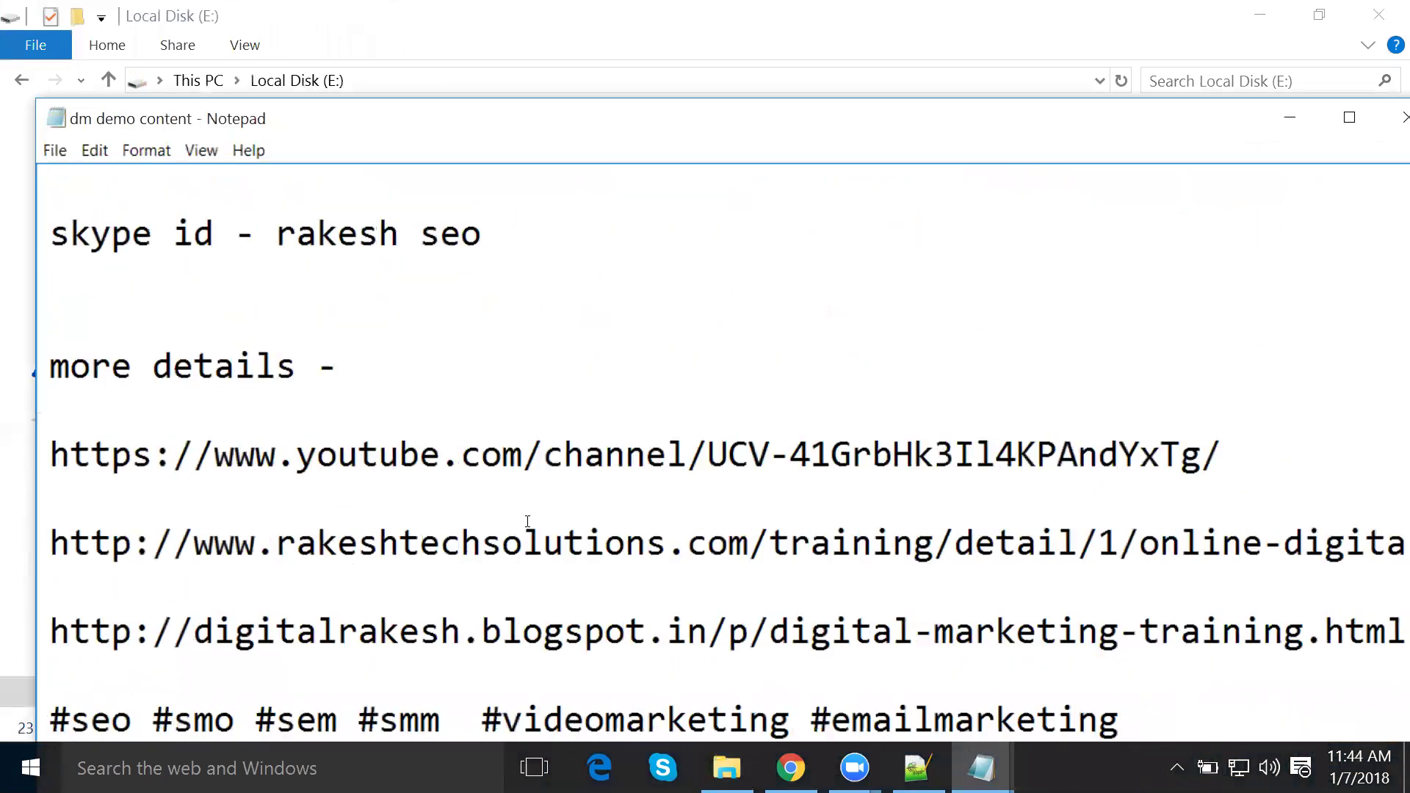
{"action": "scroll", "coordinate": [77, 246], "scroll_direction": "up", "scroll_amount": 2}
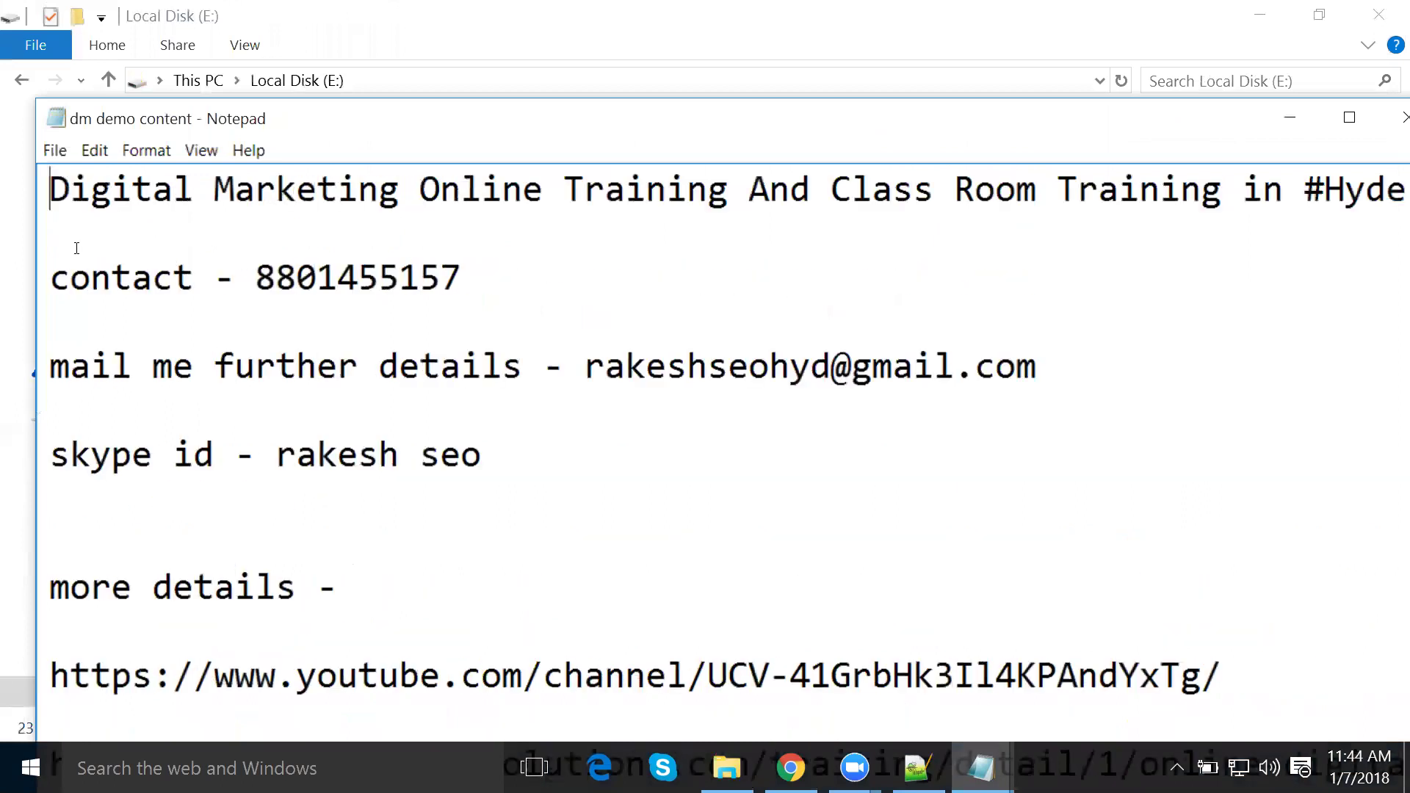
{"action": "left_click_drag", "start_coordinate": [50, 274], "coordinate": [329, 688]}
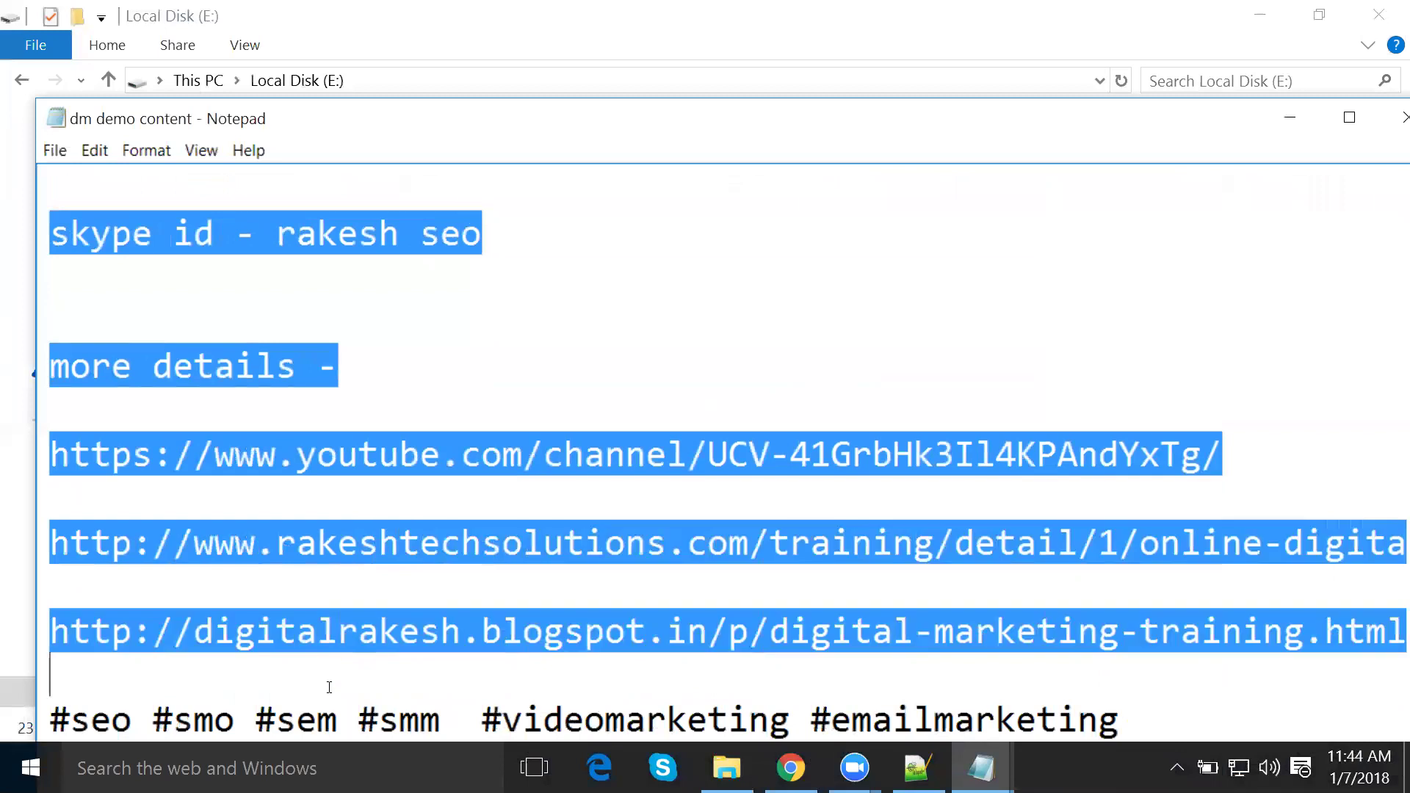
{"action": "left_click", "coordinate": [1277, 46]}
{"action": "left_click", "coordinate": [1261, 14]}
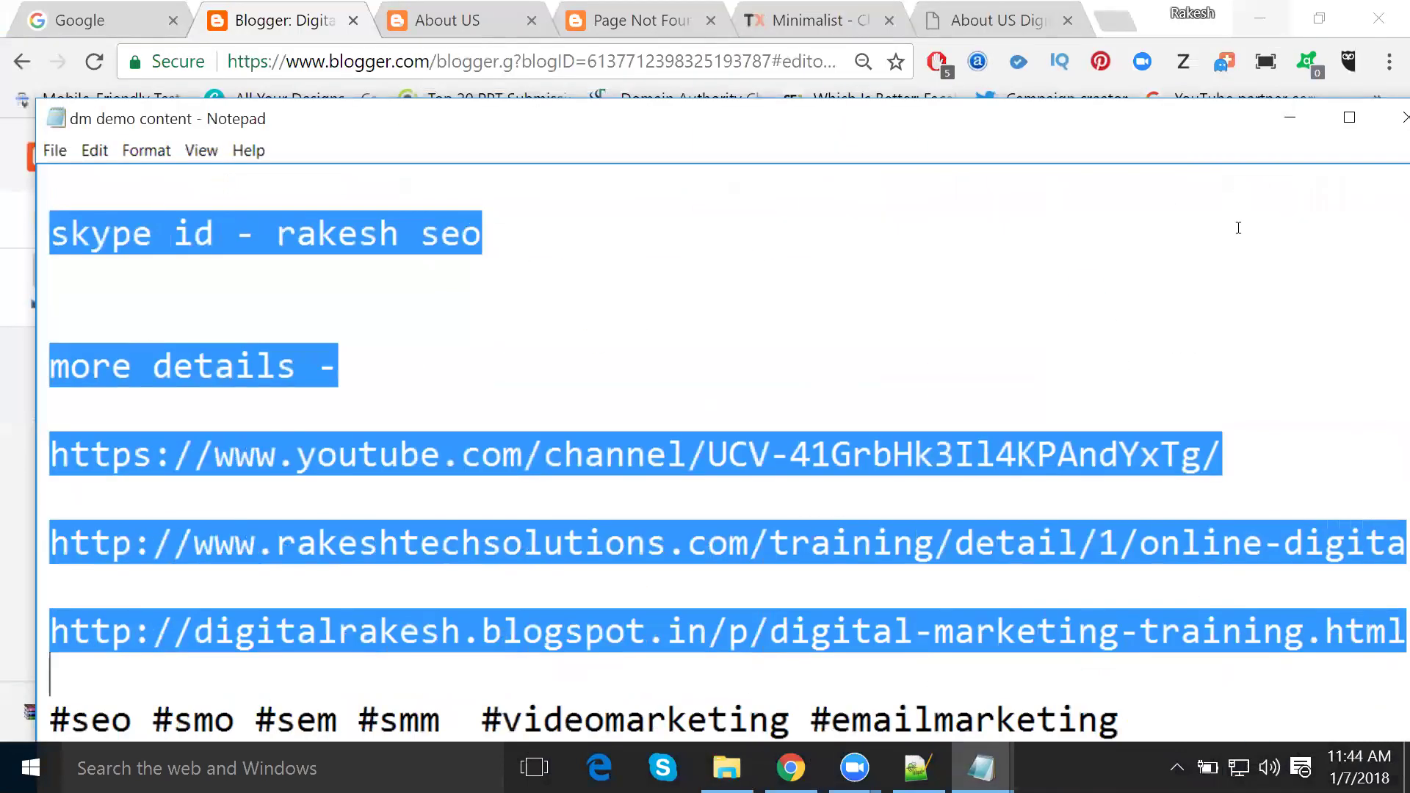
{"action": "left_click", "coordinate": [1041, 329]}
{"action": "left_click", "coordinate": [1290, 119]}
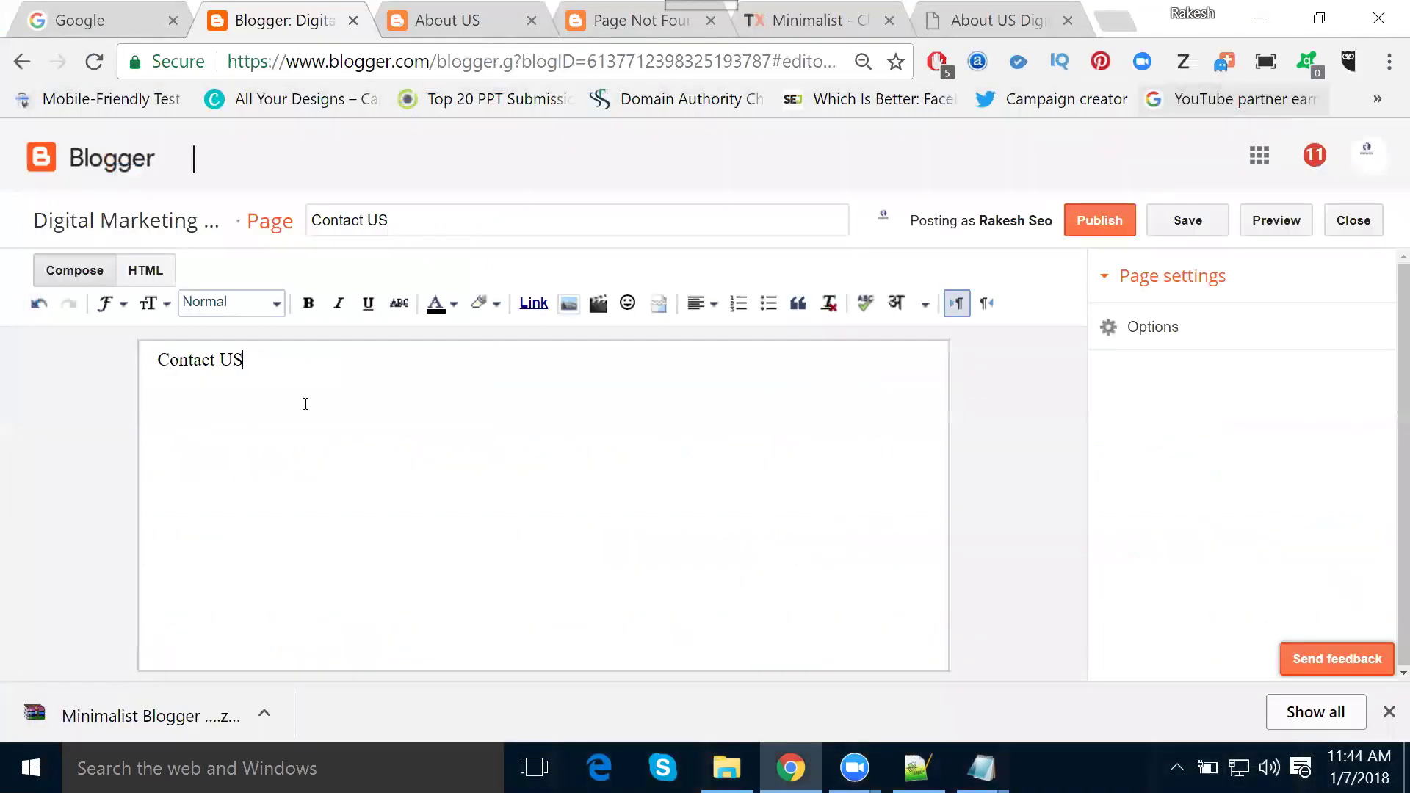
Upload the Rakesh Tech Solutions logo from the documentandwork folder and insert it below the "Contact US" line
{"action": "left_click", "coordinate": [568, 303]}
{"action": "left_click", "coordinate": [420, 332]}
{"action": "left_click", "coordinate": [414, 176]}
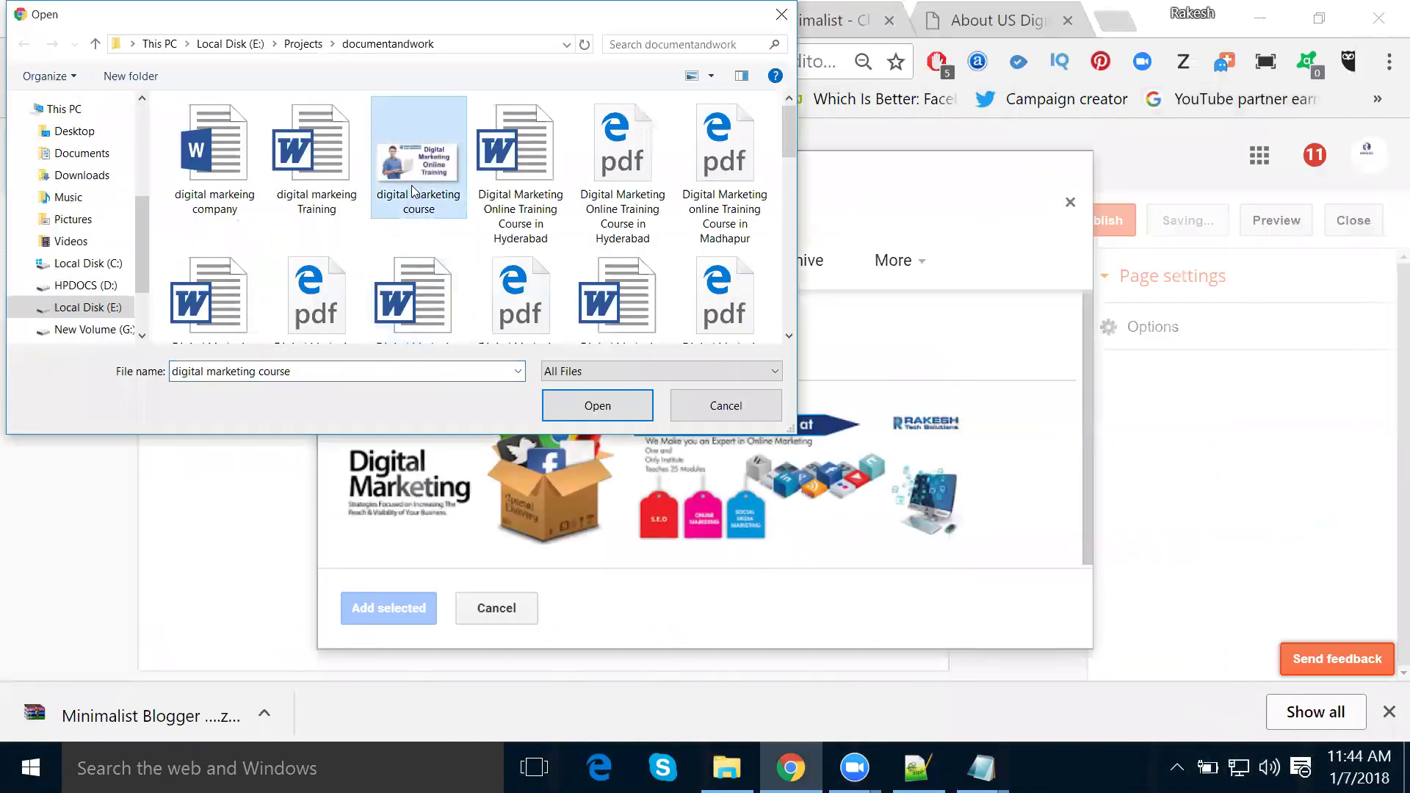
{"action": "scroll", "coordinate": [397, 220], "scroll_direction": "down", "scroll_amount": 10}
{"action": "left_click", "coordinate": [329, 292]}
{"action": "double_click", "coordinate": [328, 292]}
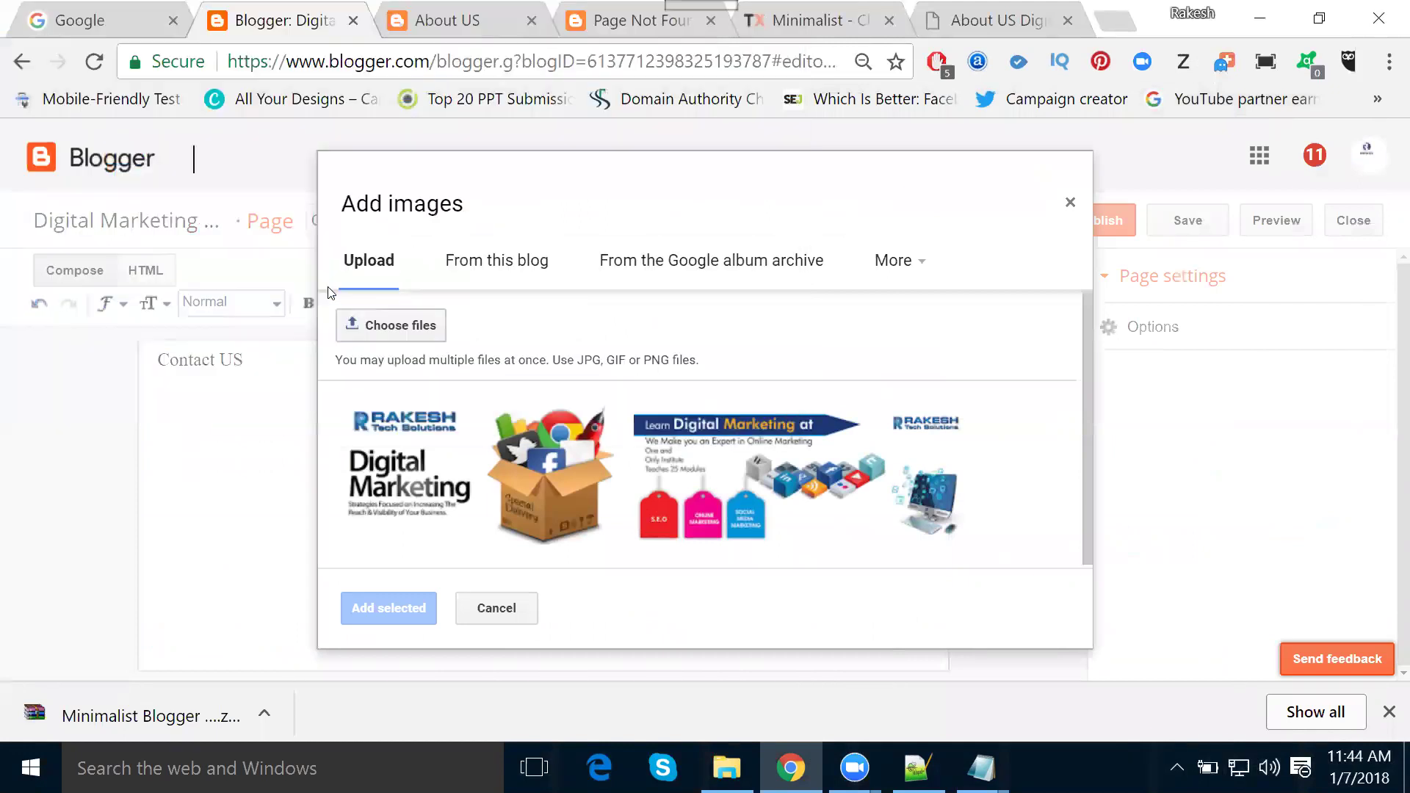
{"action": "left_click", "coordinate": [400, 614]}
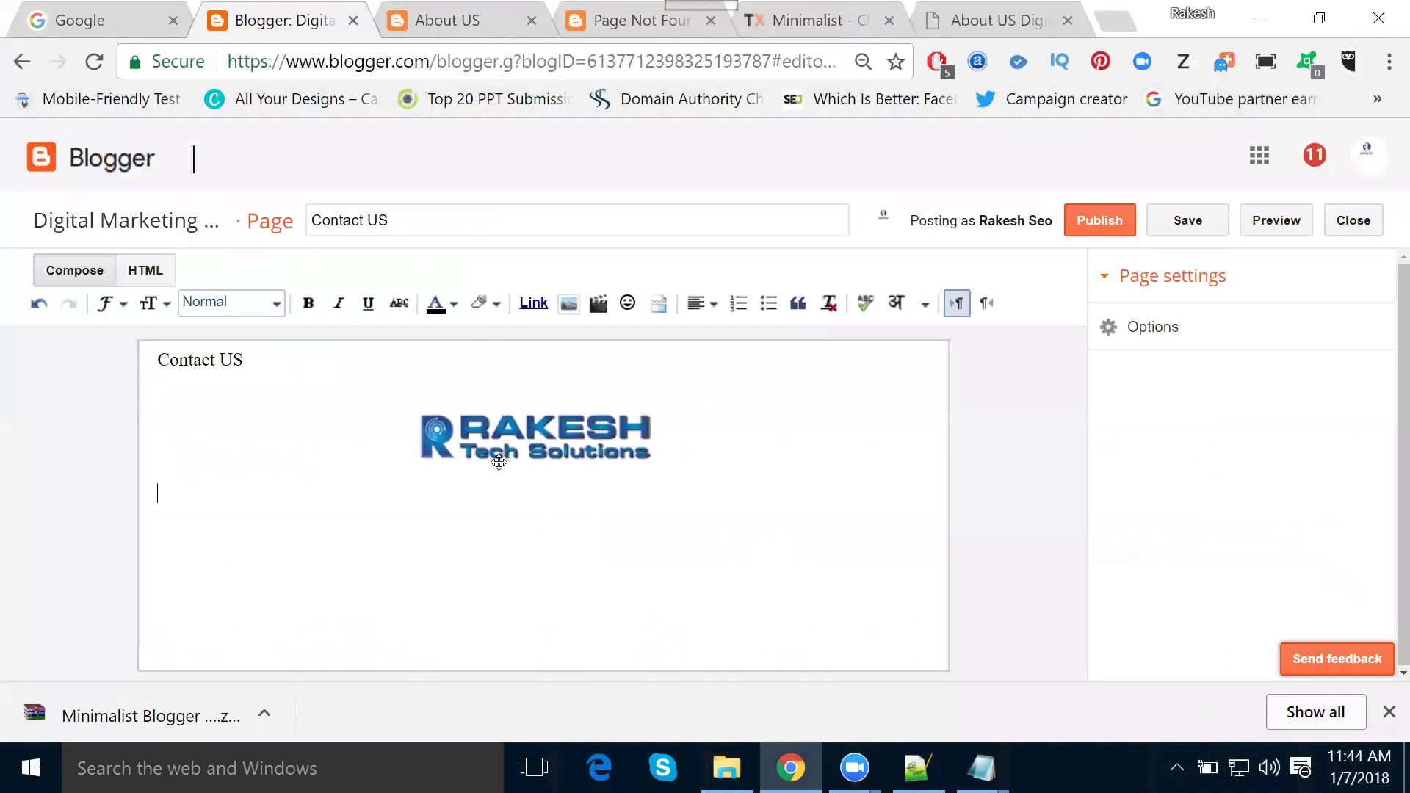
Paste the copied contact details below the logo and turn each of the three web addresses into a link
{"action": "key", "text": "ctrl+v"}
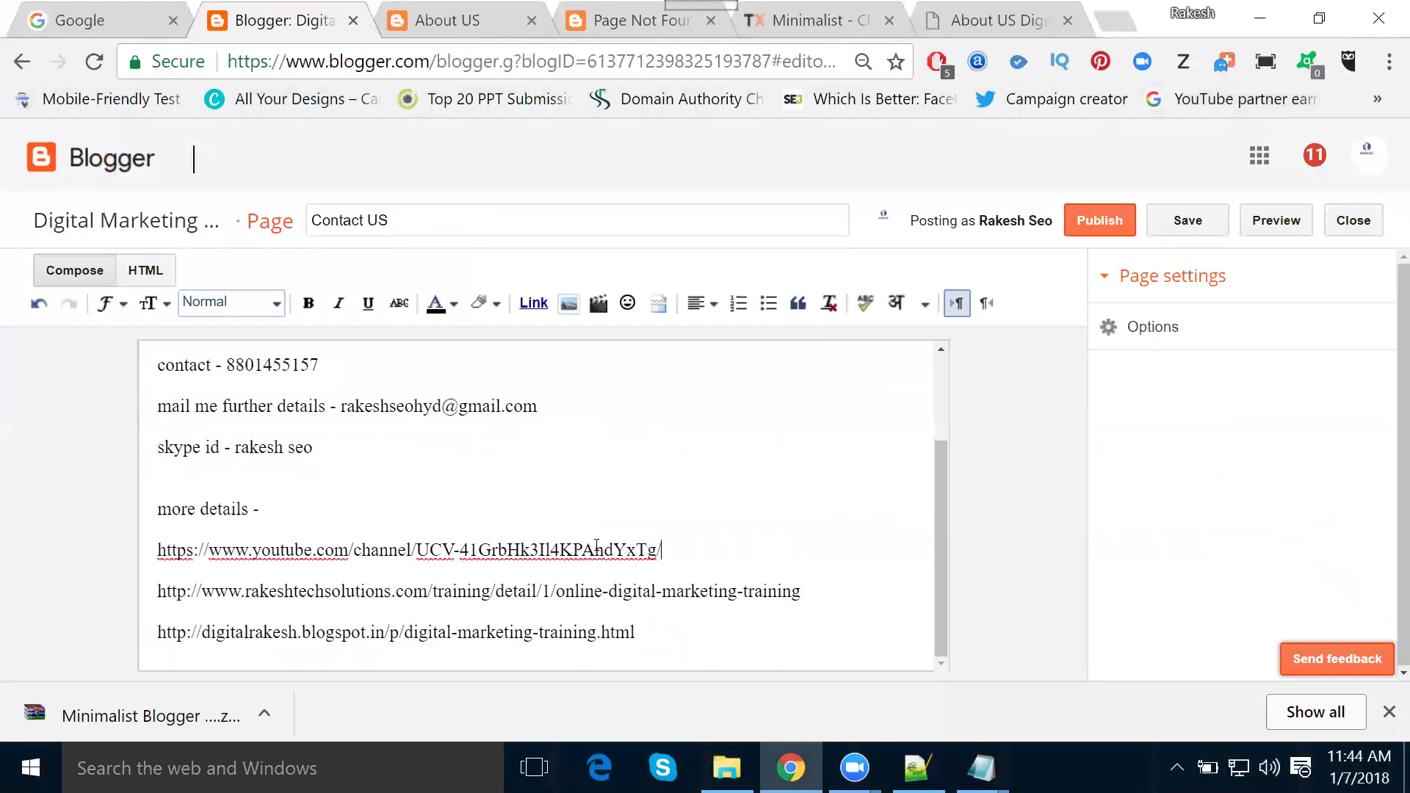
{"action": "left_click_drag", "start_coordinate": [663, 546], "coordinate": [116, 547]}
{"action": "left_click", "coordinate": [530, 302]}
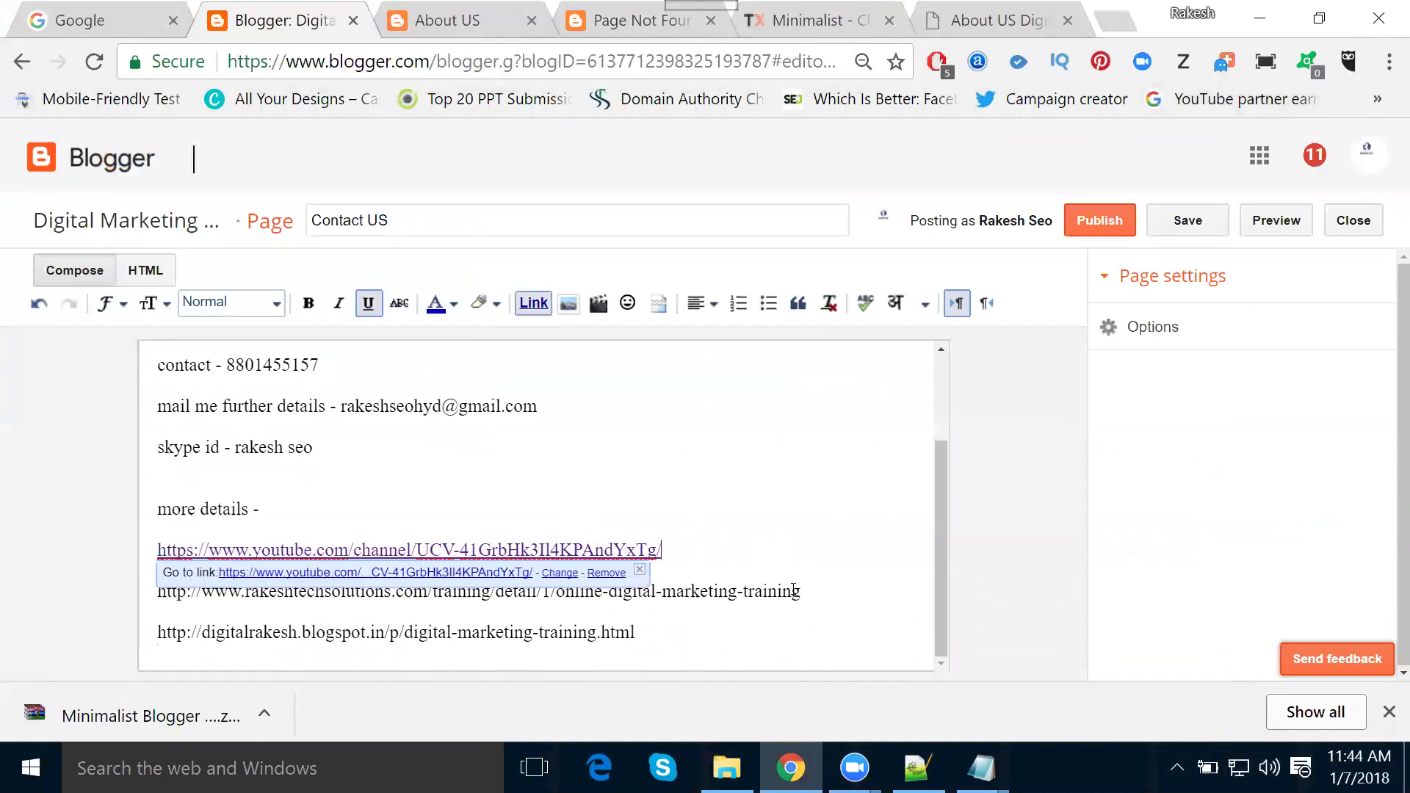
{"action": "left_click_drag", "start_coordinate": [800, 592], "coordinate": [155, 576]}
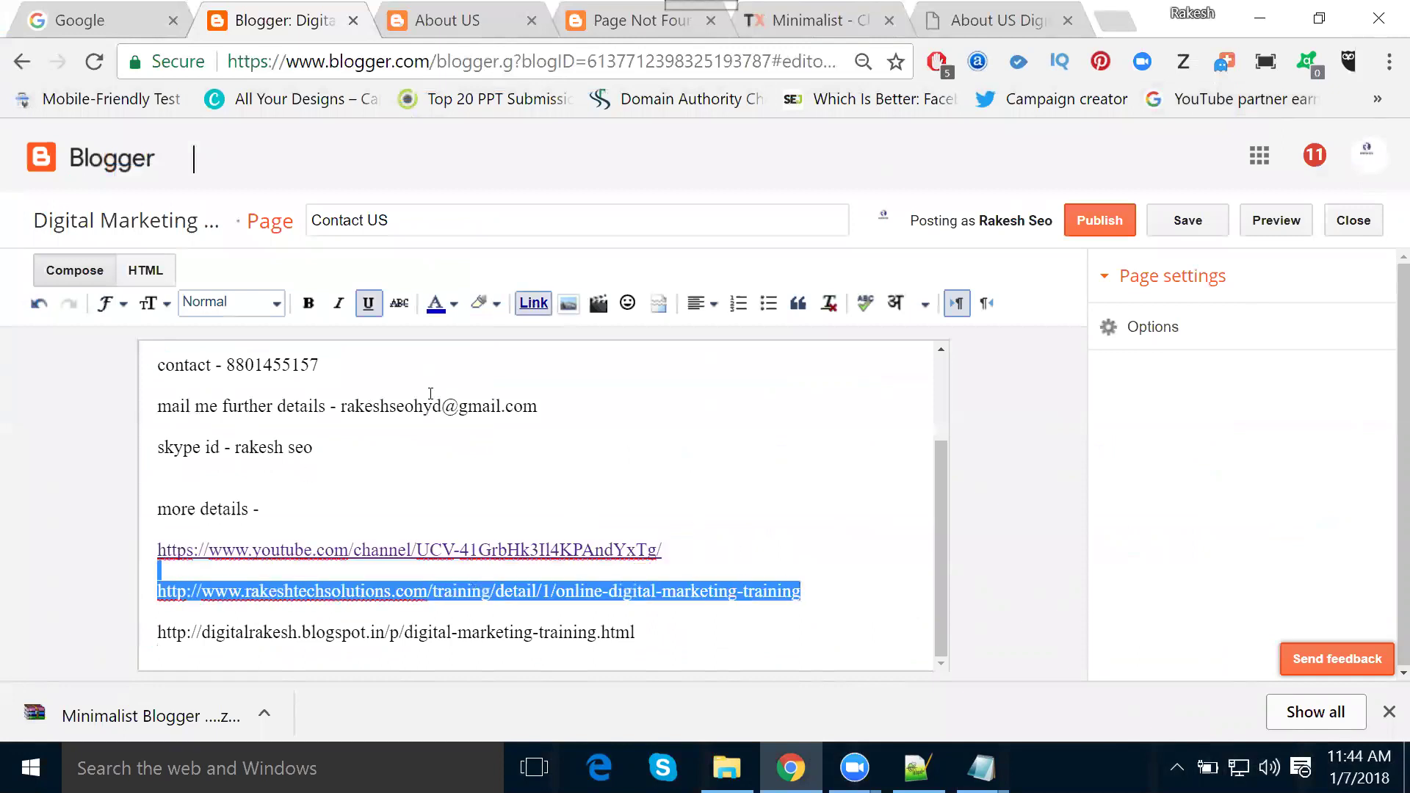
{"action": "left_click", "coordinate": [547, 304]}
{"action": "left_click_drag", "start_coordinate": [779, 630], "coordinate": [141, 630]}
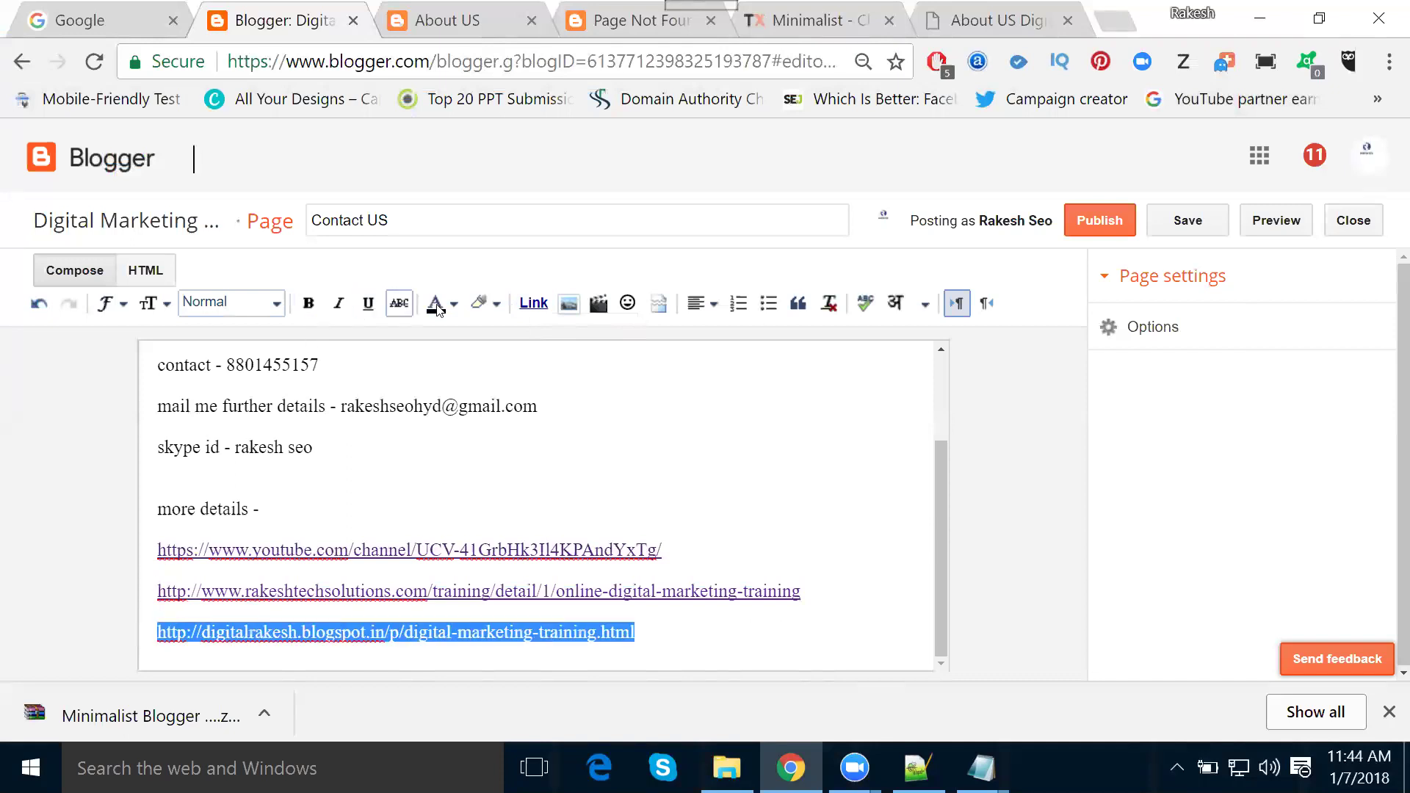
{"action": "left_click", "coordinate": [534, 302]}
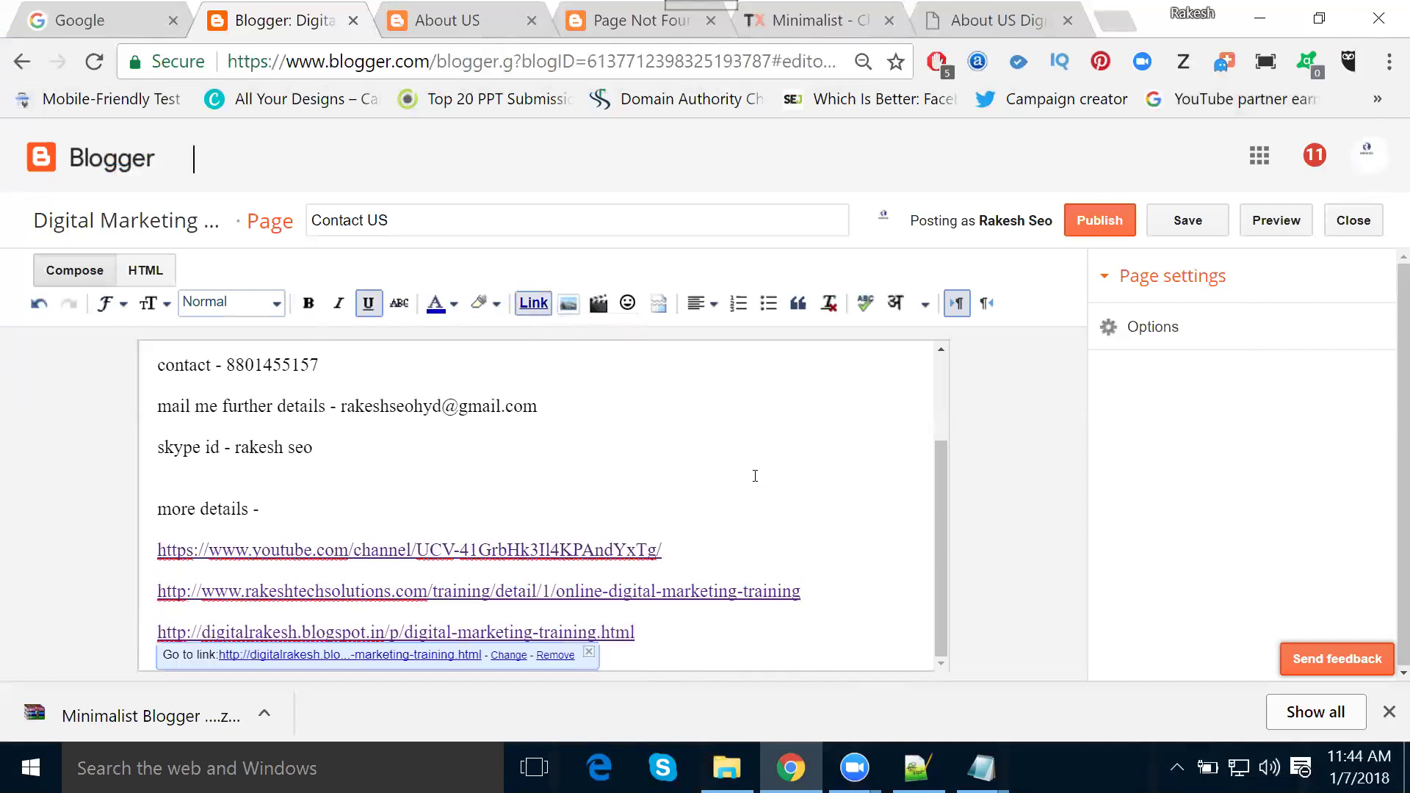
Publish the Contact US page and copy the web address of its live version, closing the extra page views
{"action": "scroll", "coordinate": [564, 458], "scroll_direction": "up", "scroll_amount": 2}
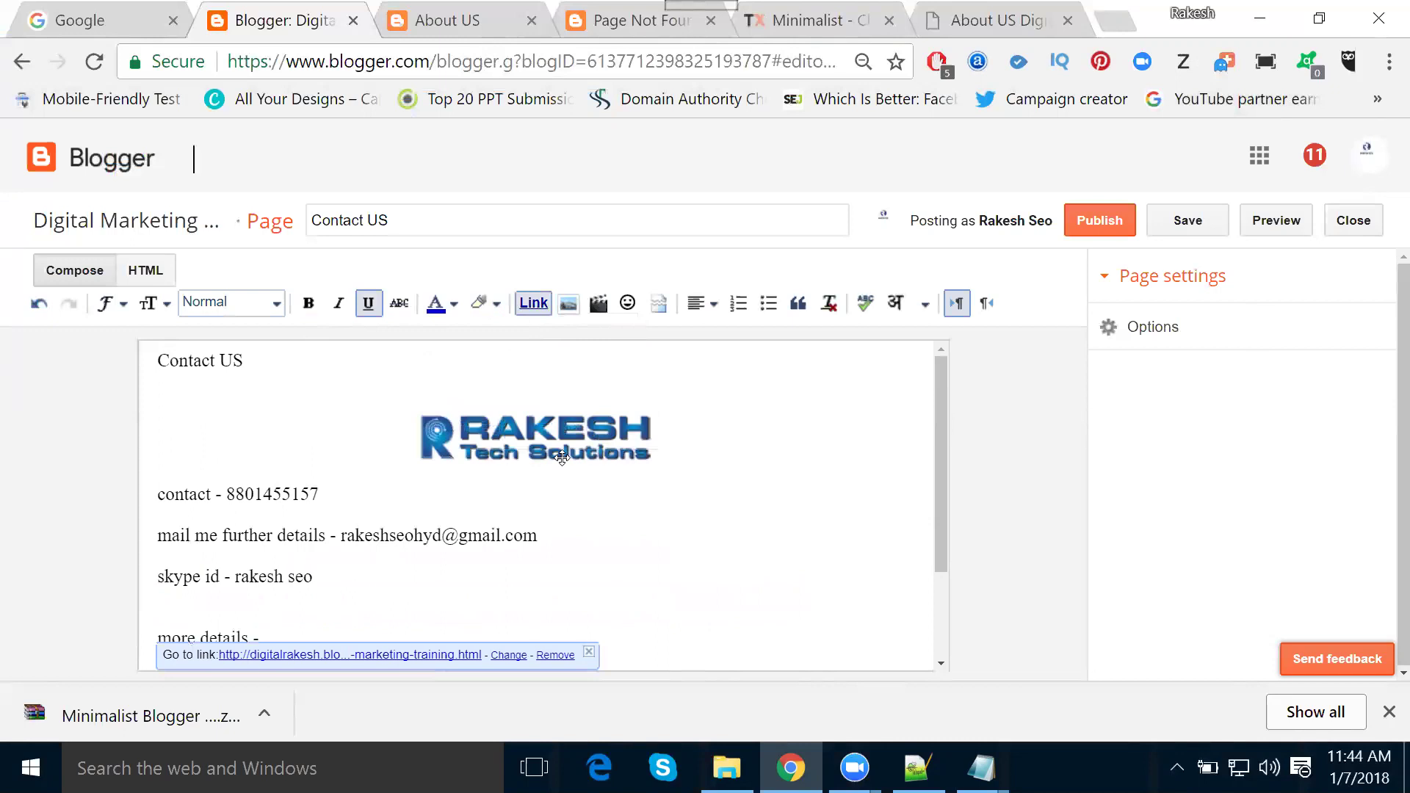
{"action": "left_click", "coordinate": [1090, 223]}
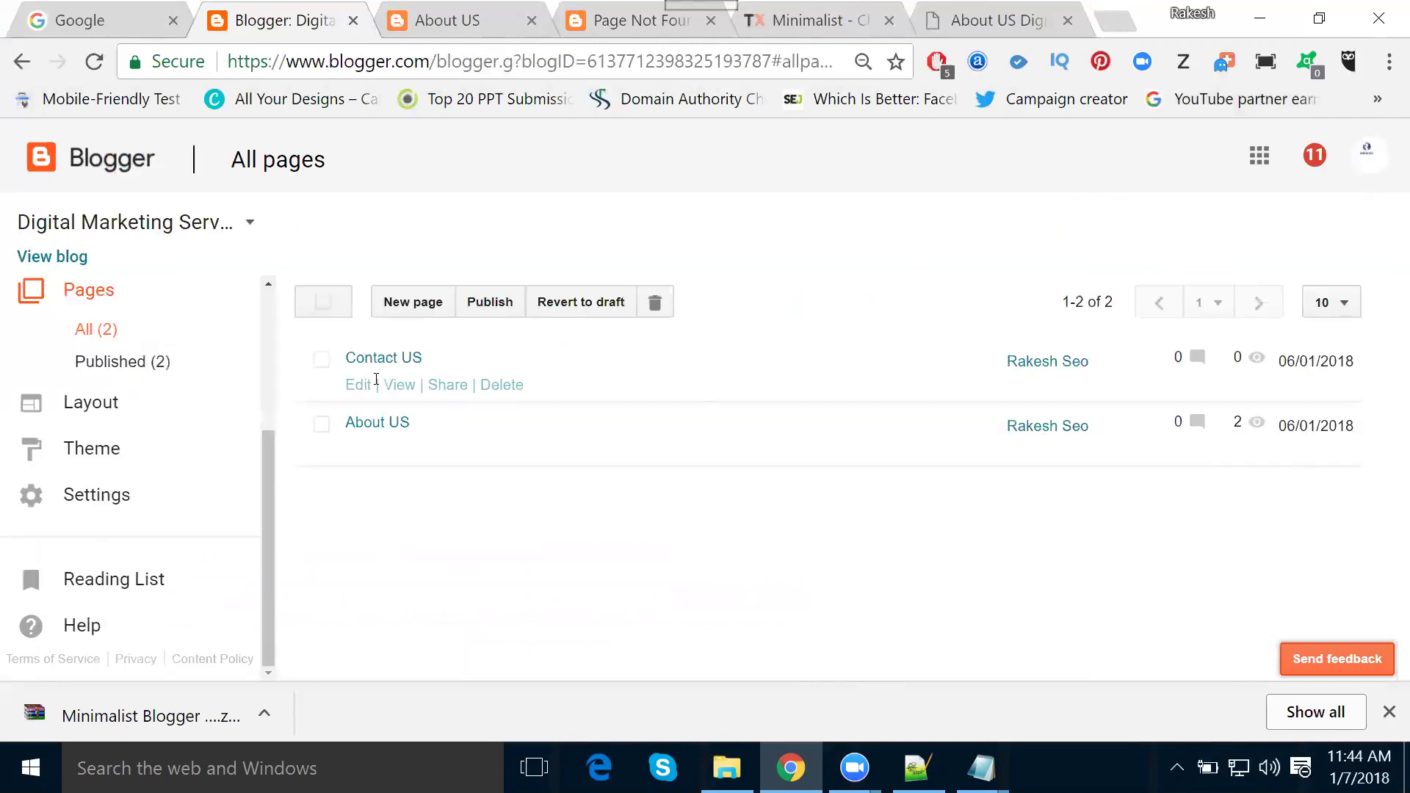
{"action": "left_click", "coordinate": [401, 388]}
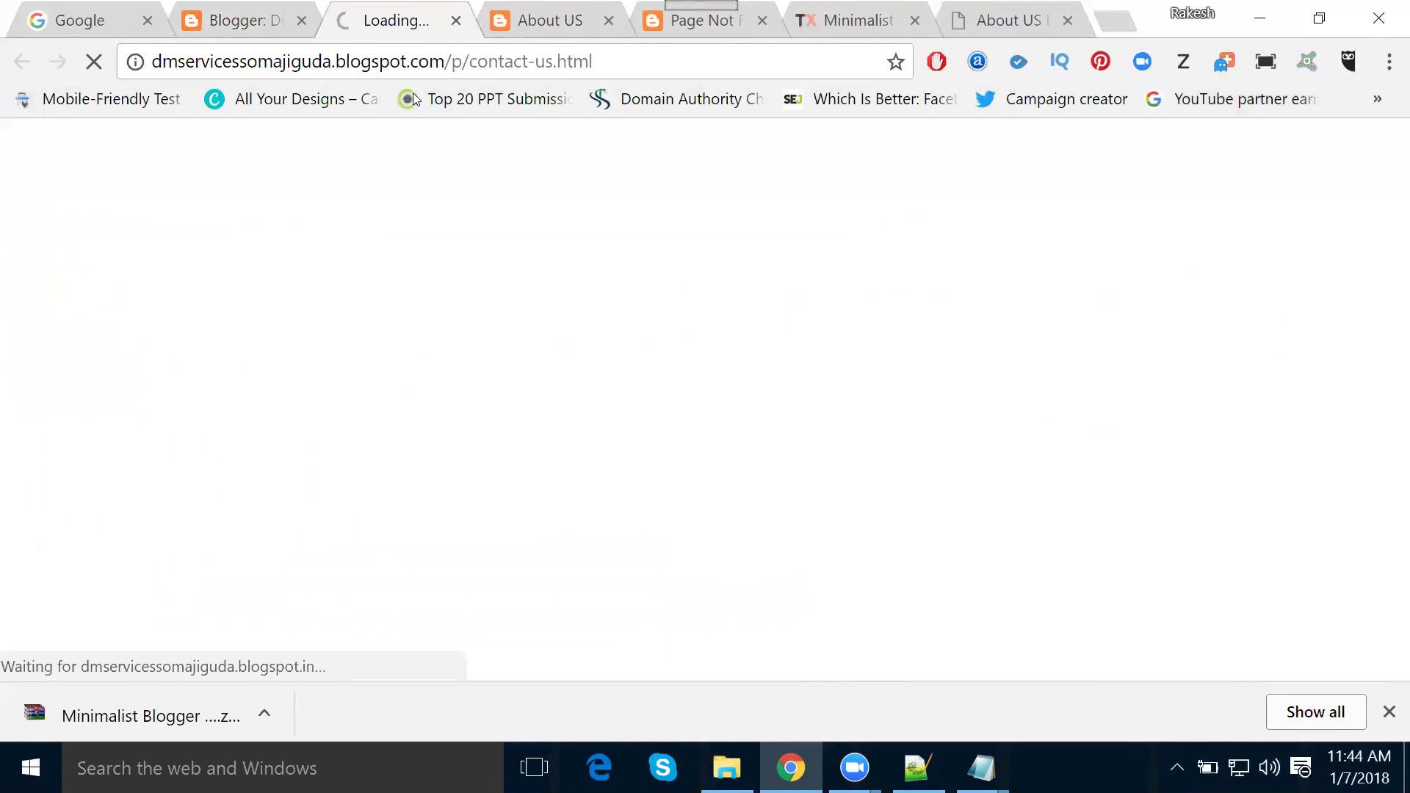
{"action": "left_click", "coordinate": [413, 64]}
{"action": "key", "text": "ctrl+c"}
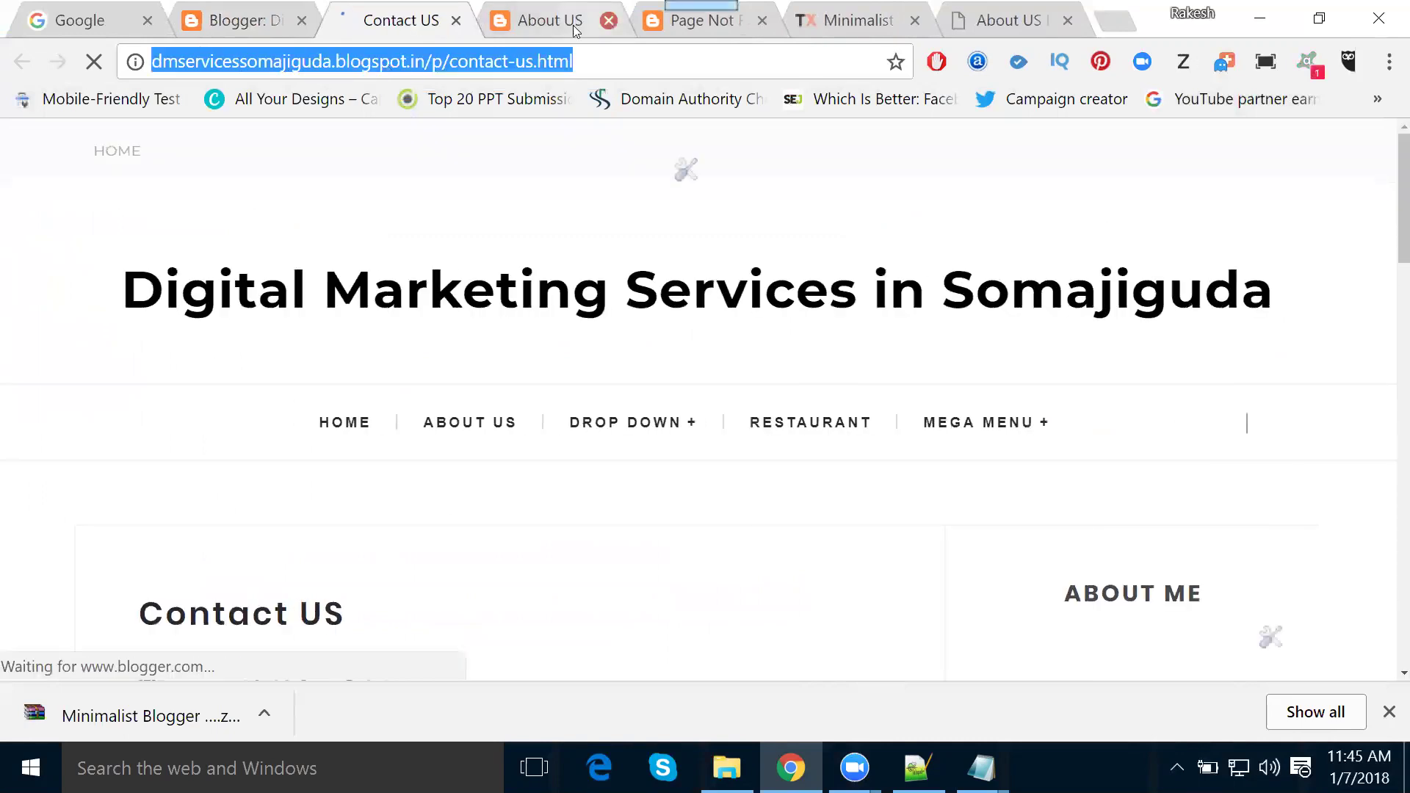
{"action": "left_click", "coordinate": [457, 21]}
{"action": "left_click", "coordinate": [456, 21]}
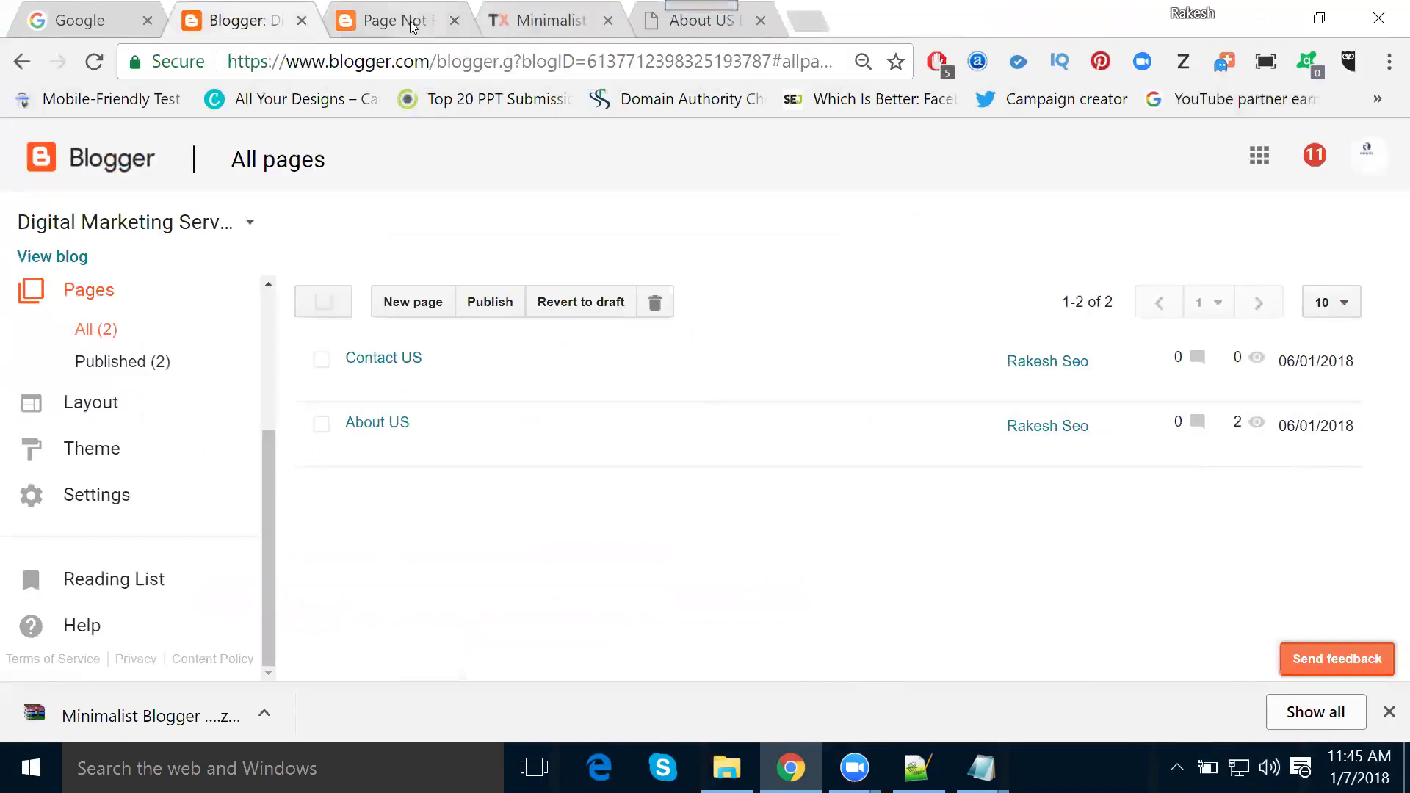
Try the Restaurant menu link on the live blog and examine the page part of the resulting address
{"action": "left_click", "coordinate": [449, 20]}
{"action": "left_click", "coordinate": [765, 423]}
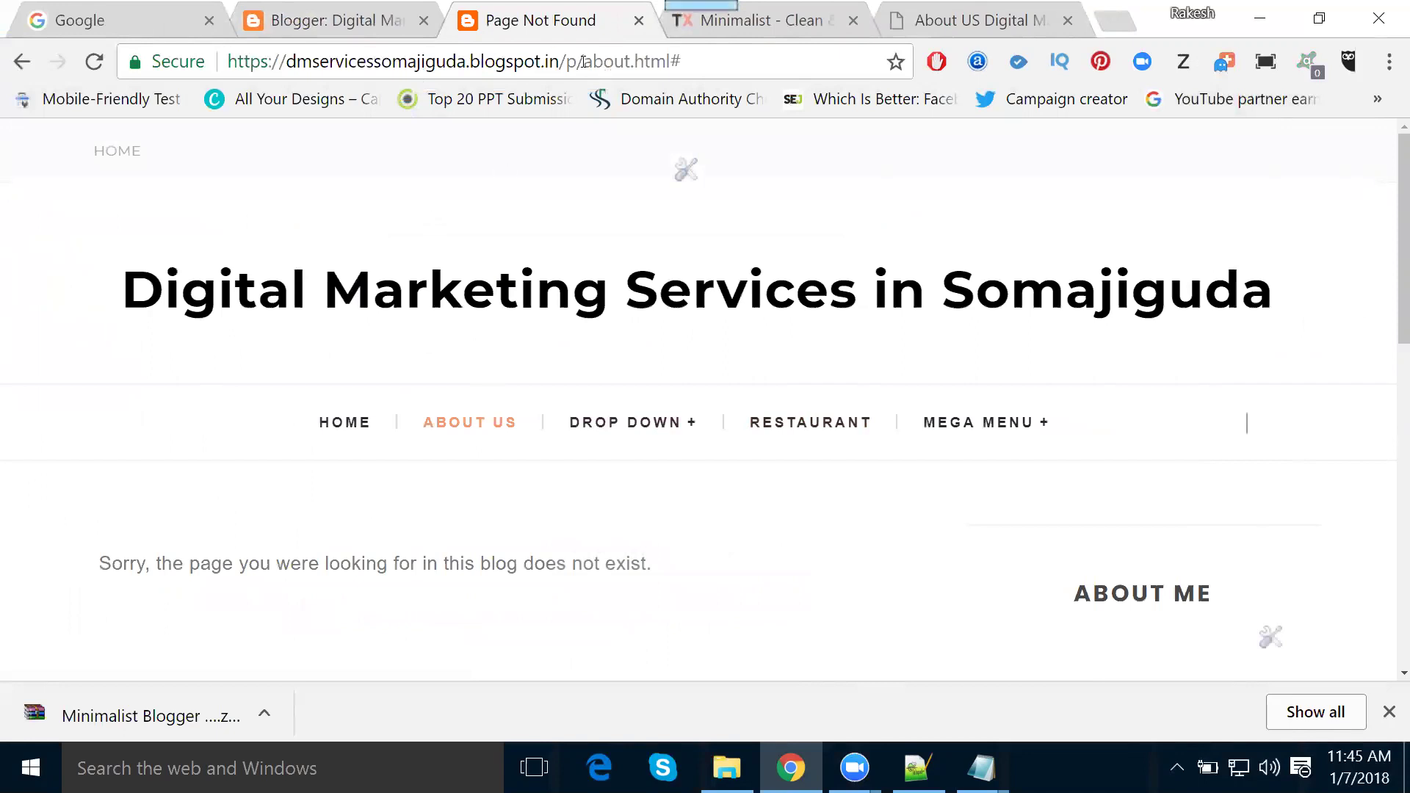
{"action": "left_click_drag", "start_coordinate": [584, 61], "coordinate": [692, 54]}
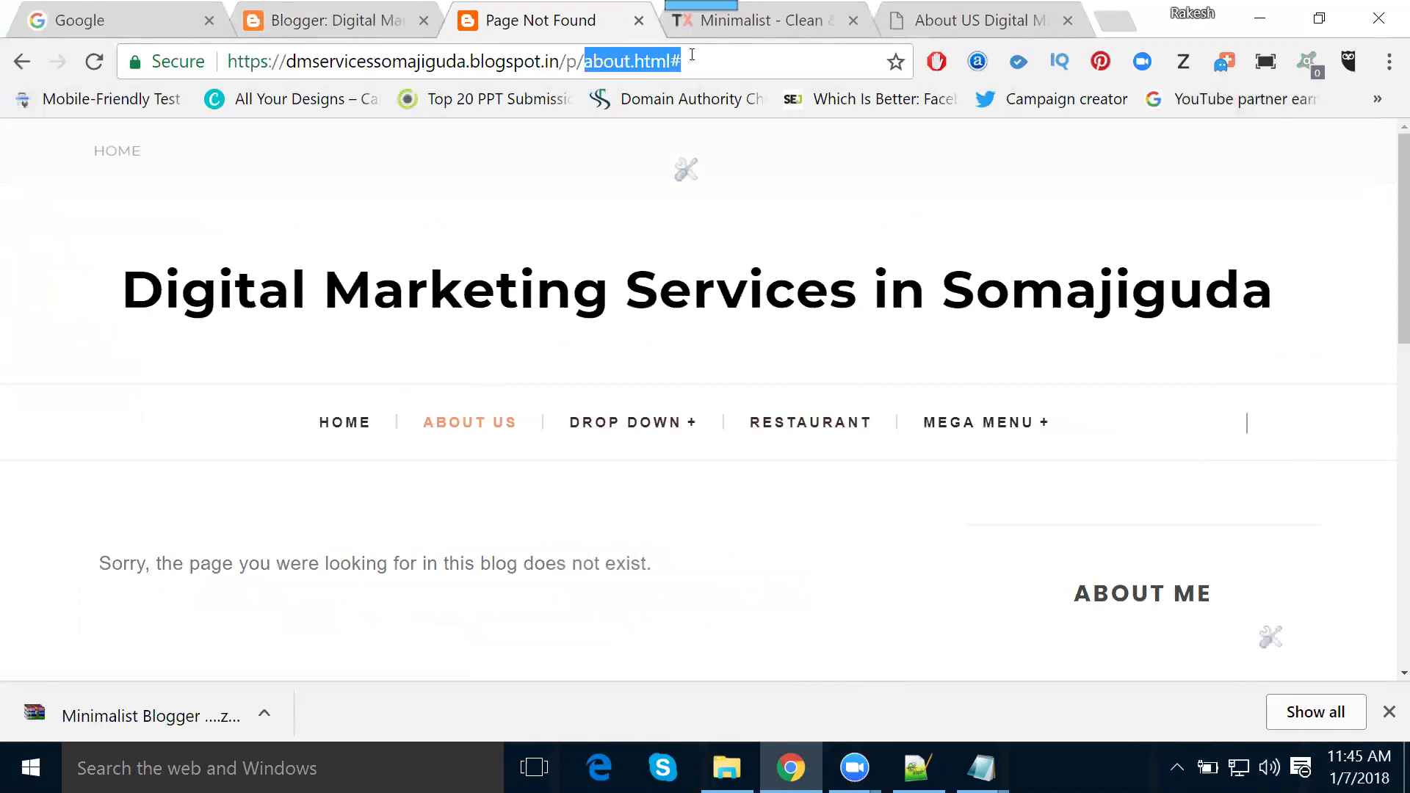
{"action": "left_click", "coordinate": [285, 15]}
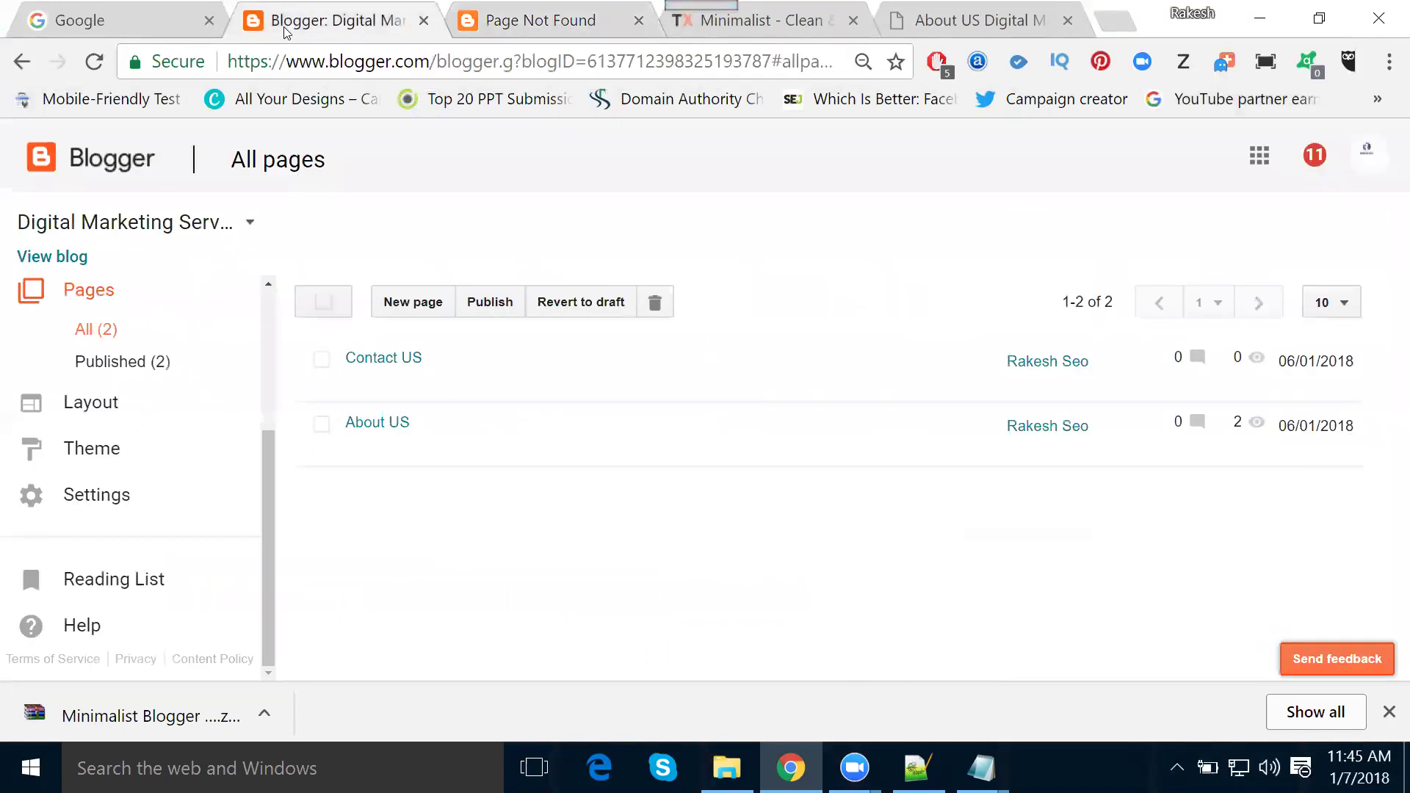
{"action": "left_click", "coordinate": [116, 450]}
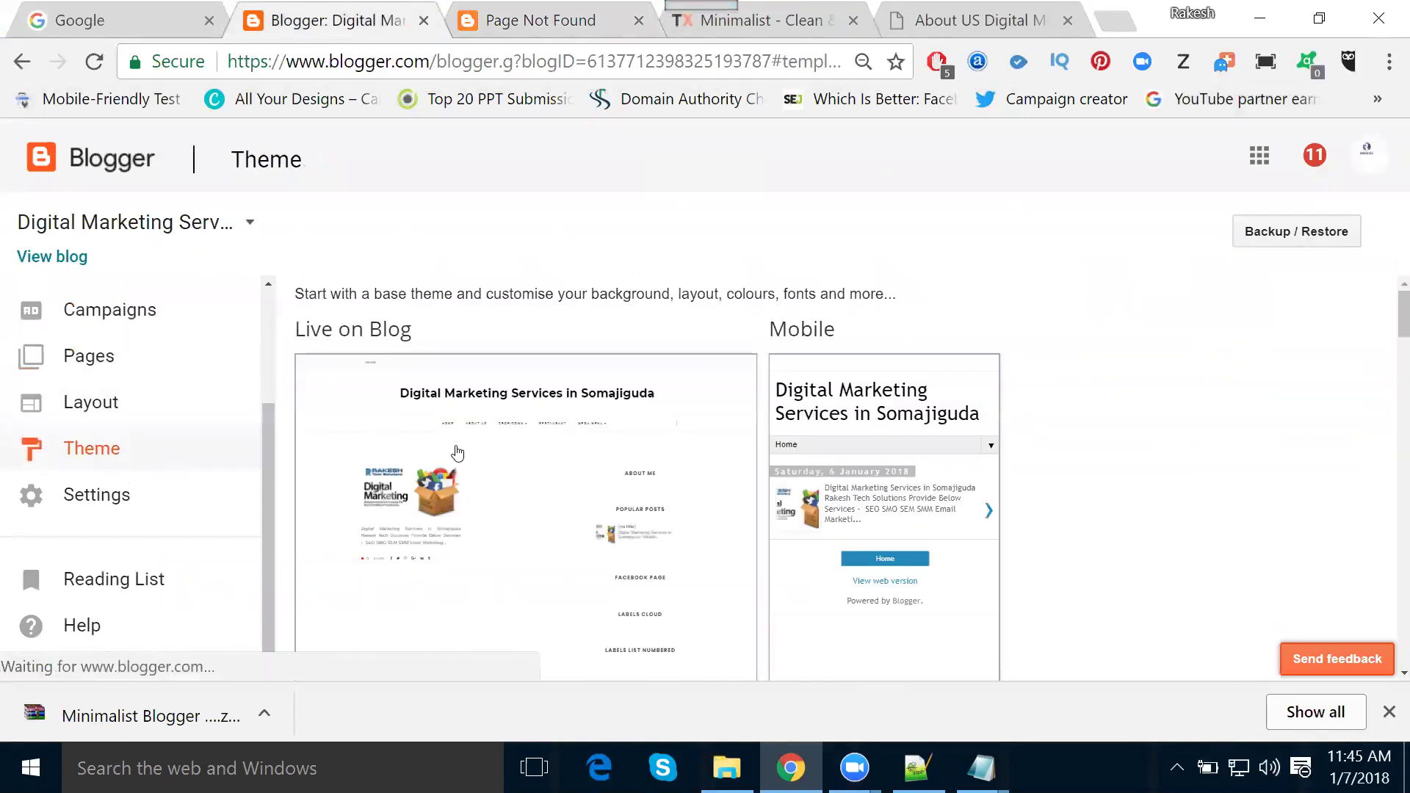
{"action": "scroll", "coordinate": [457, 452], "scroll_direction": "down", "scroll_amount": 5}
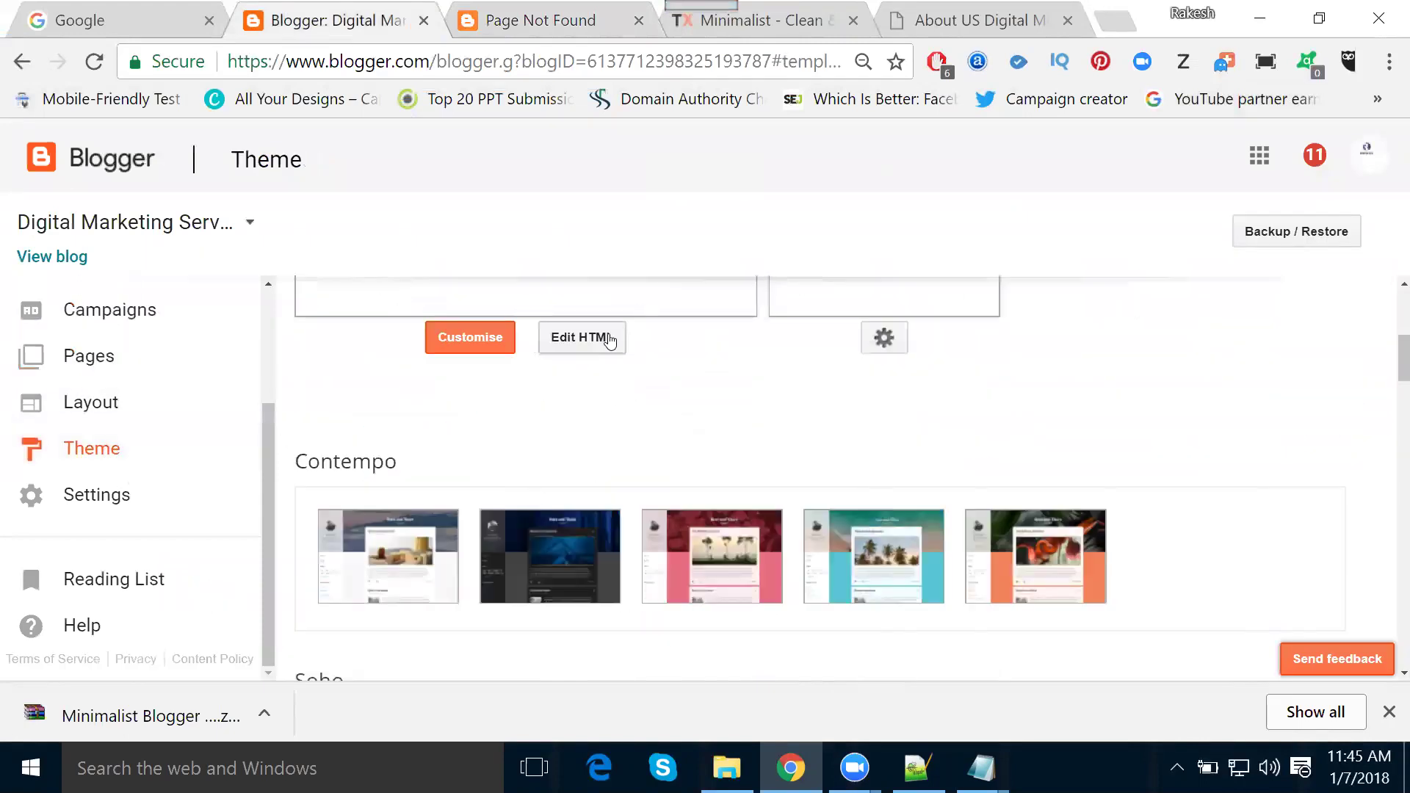
{"action": "left_click", "coordinate": [609, 339]}
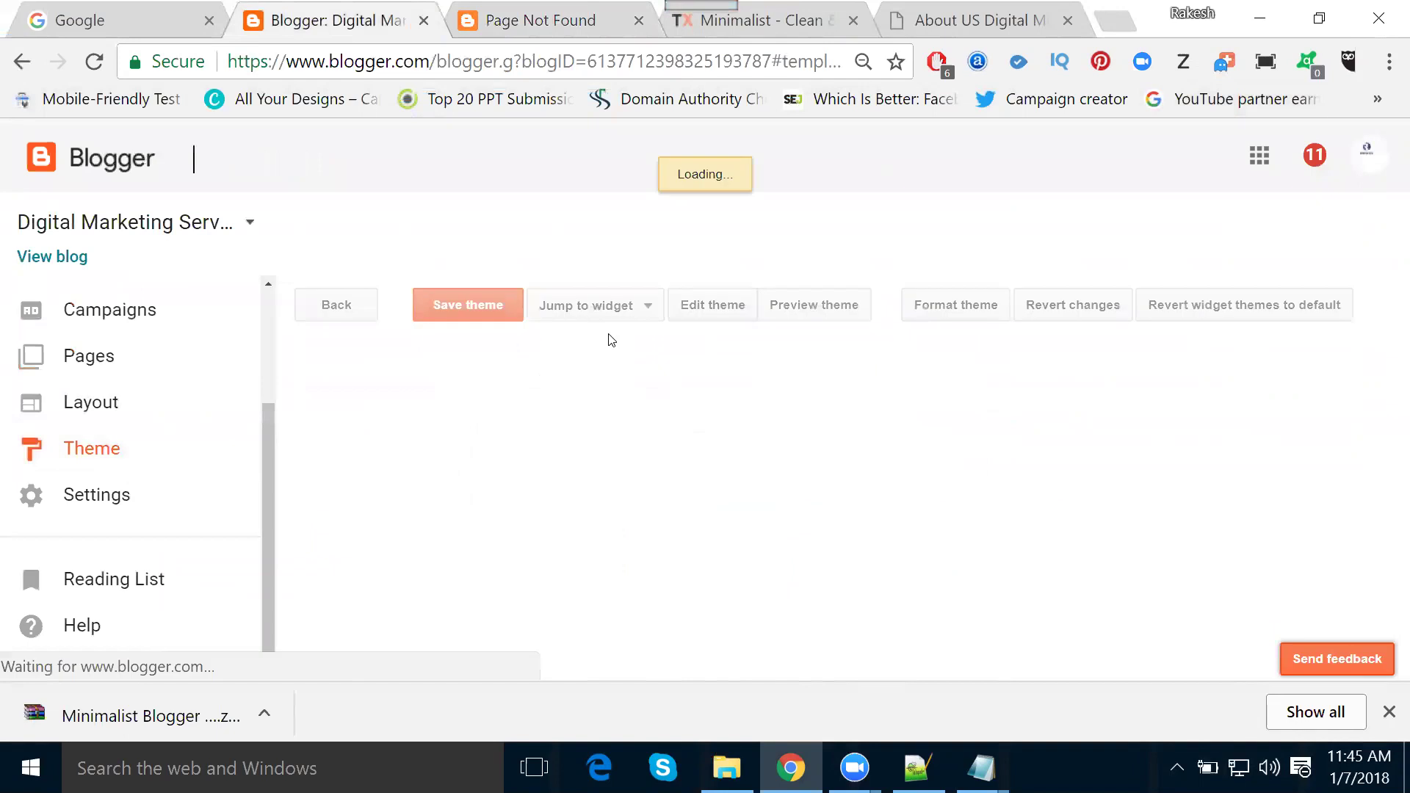
{"action": "scroll", "coordinate": [707, 499], "scroll_direction": "down", "scroll_amount": 2}
{"action": "scroll", "coordinate": [706, 500], "scroll_direction": "down", "scroll_amount": 4}
{"action": "scroll", "coordinate": [707, 499], "scroll_direction": "up", "scroll_amount": 2}
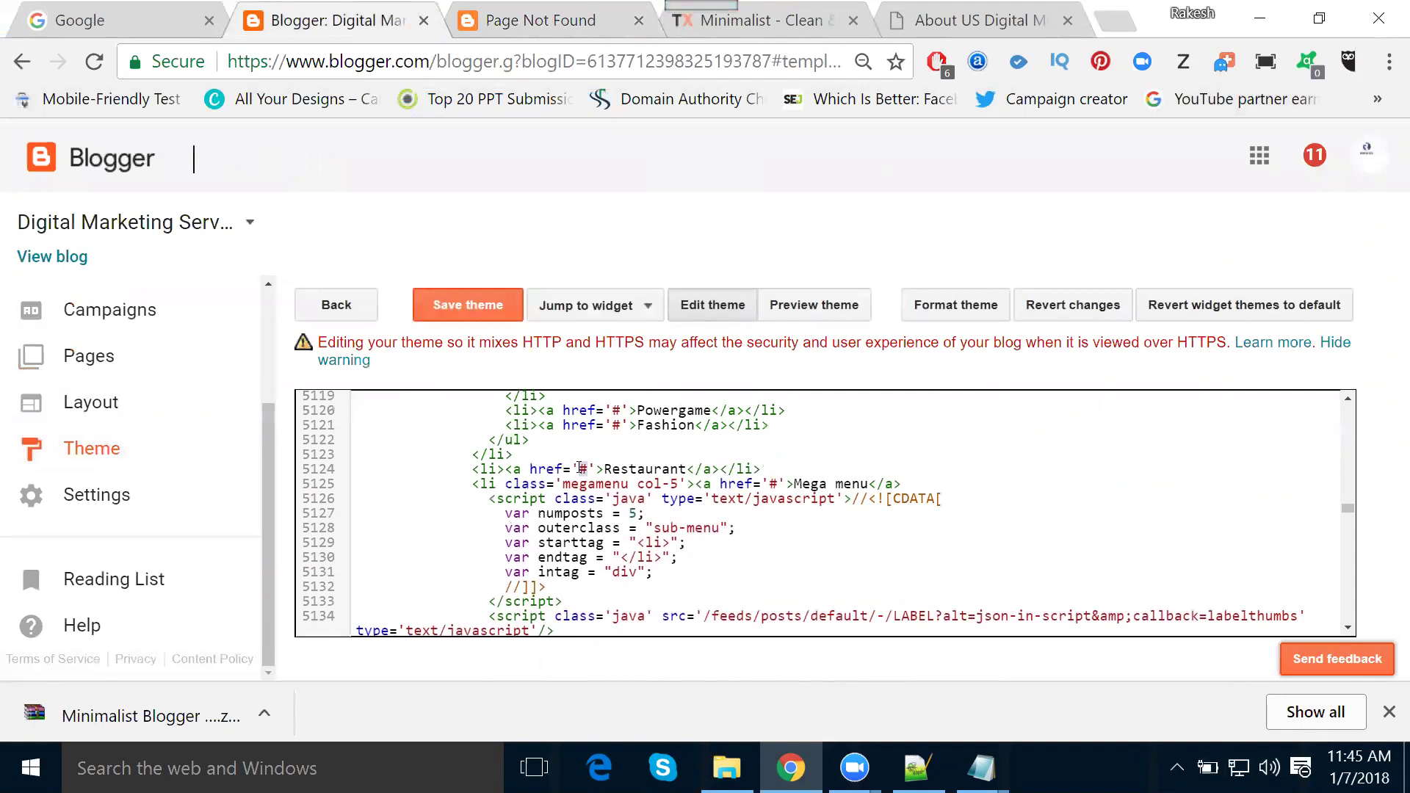
{"action": "key", "text": "ctrl+v"}
Rename the Restaurant menu item to "Contact US" in the theme code and save the theme
{"action": "double_click", "coordinate": [1108, 468]}
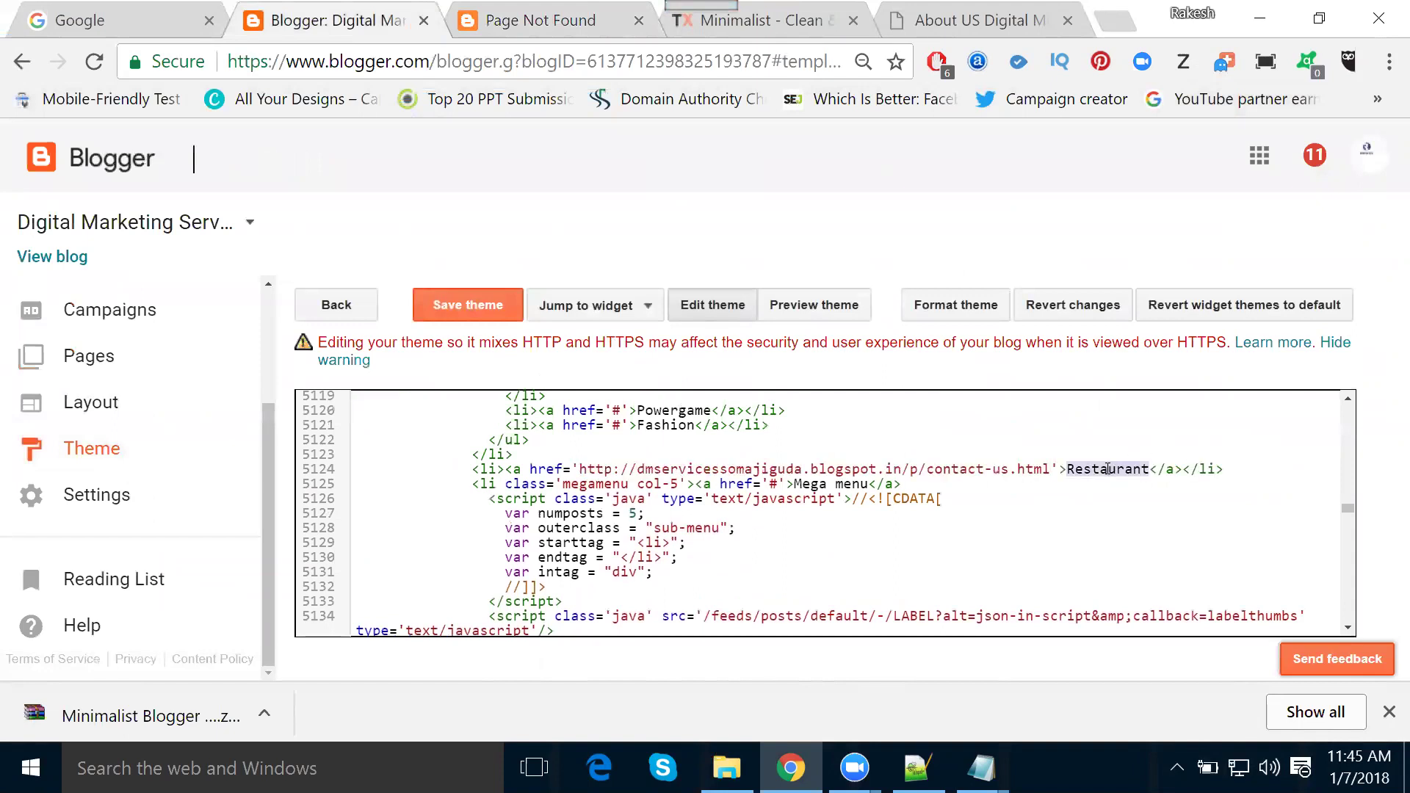
{"action": "type", "text": "Contact "}
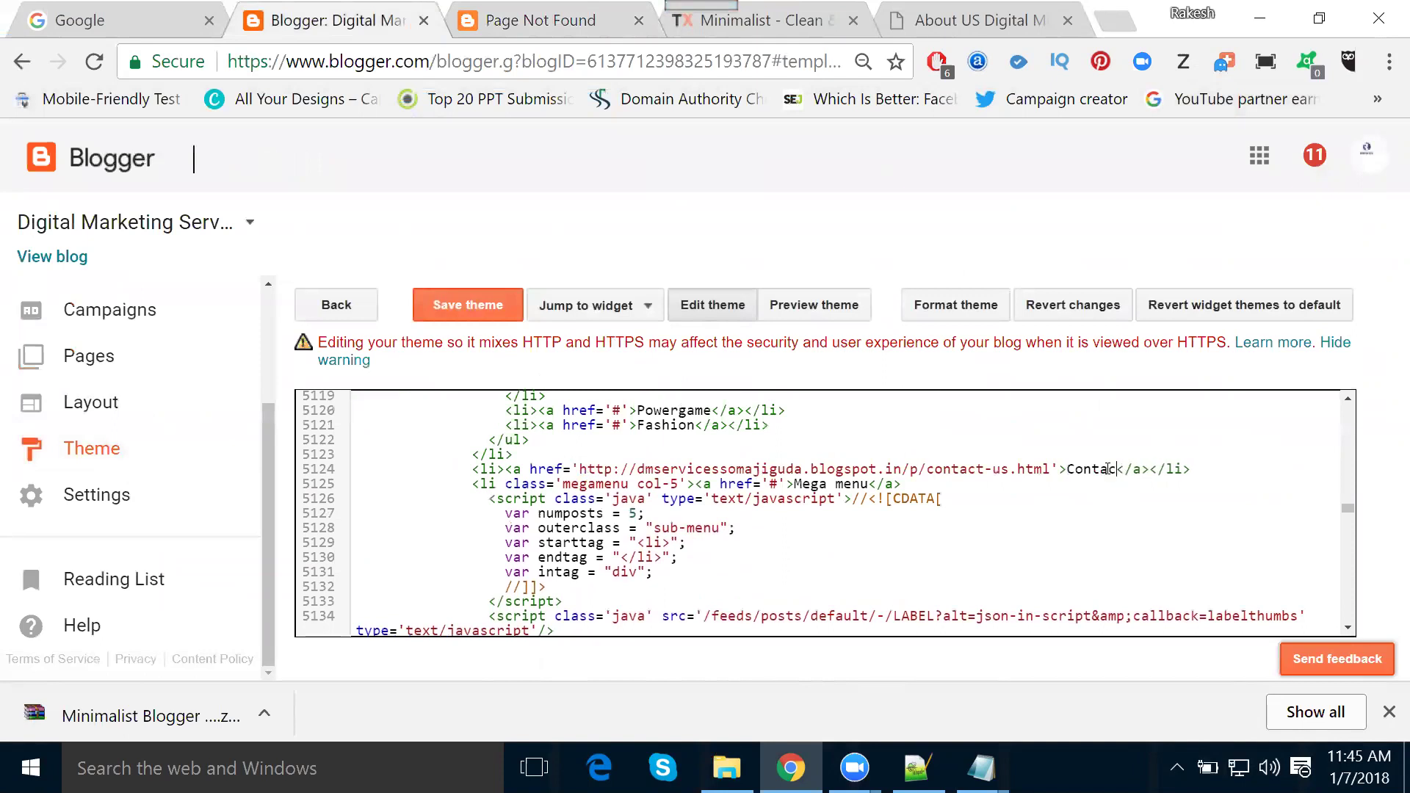
{"action": "type", "text": "US"}
{"action": "left_click", "coordinate": [472, 311]}
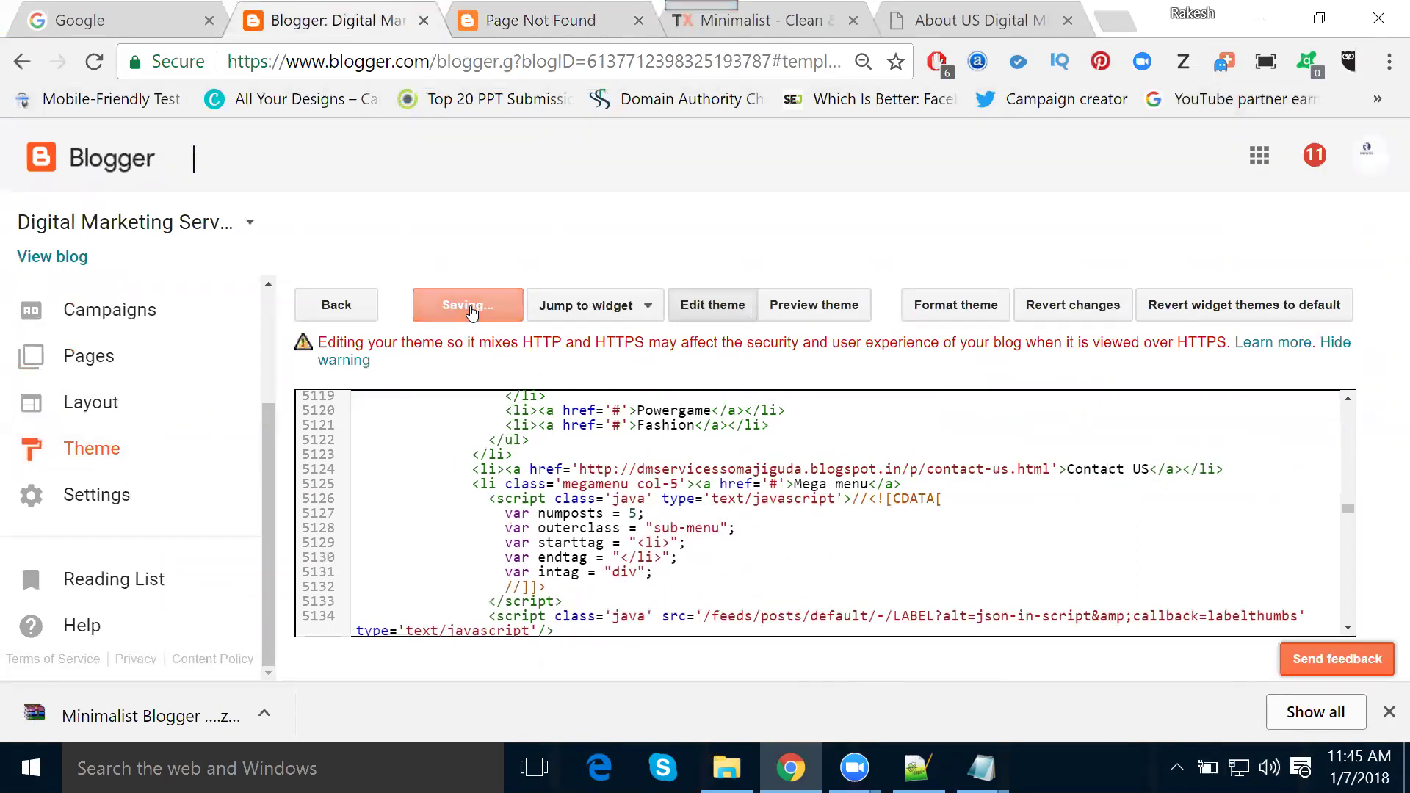
Test the Contact US menu link from the live blog's home page and look through the page it opens
{"action": "left_click", "coordinate": [520, 16]}
{"action": "left_click", "coordinate": [342, 419]}
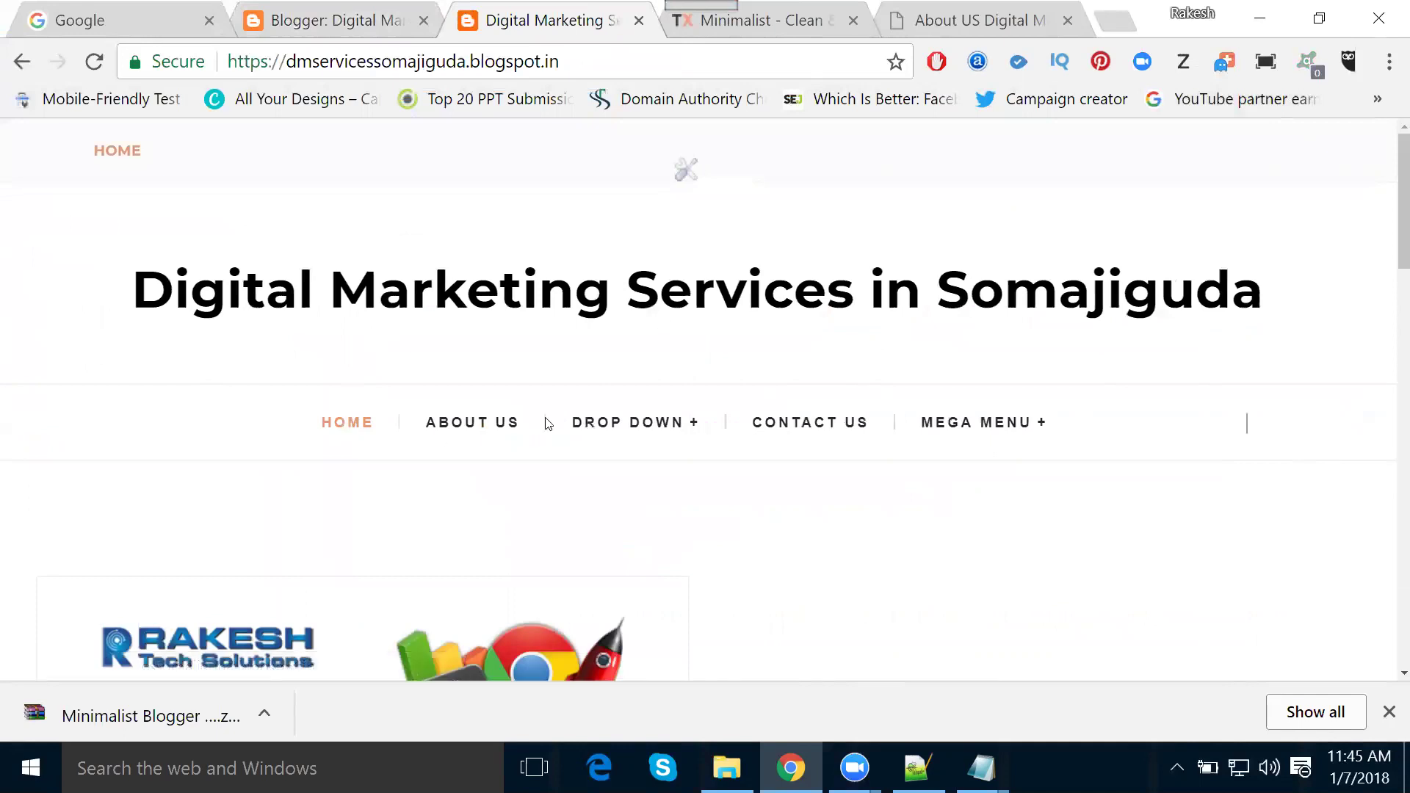
{"action": "left_click", "coordinate": [834, 433]}
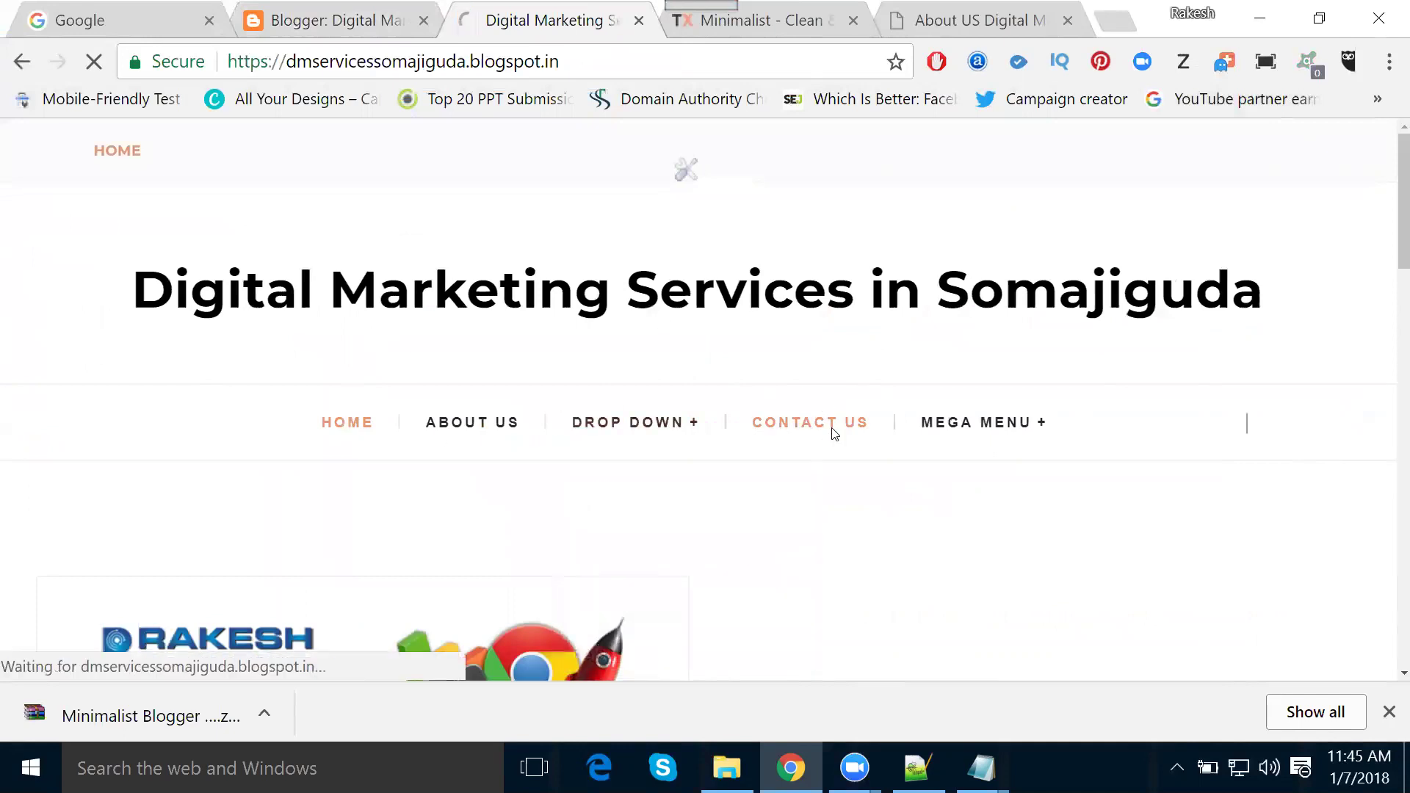
{"action": "scroll", "coordinate": [835, 435], "scroll_direction": "down", "scroll_amount": 7}
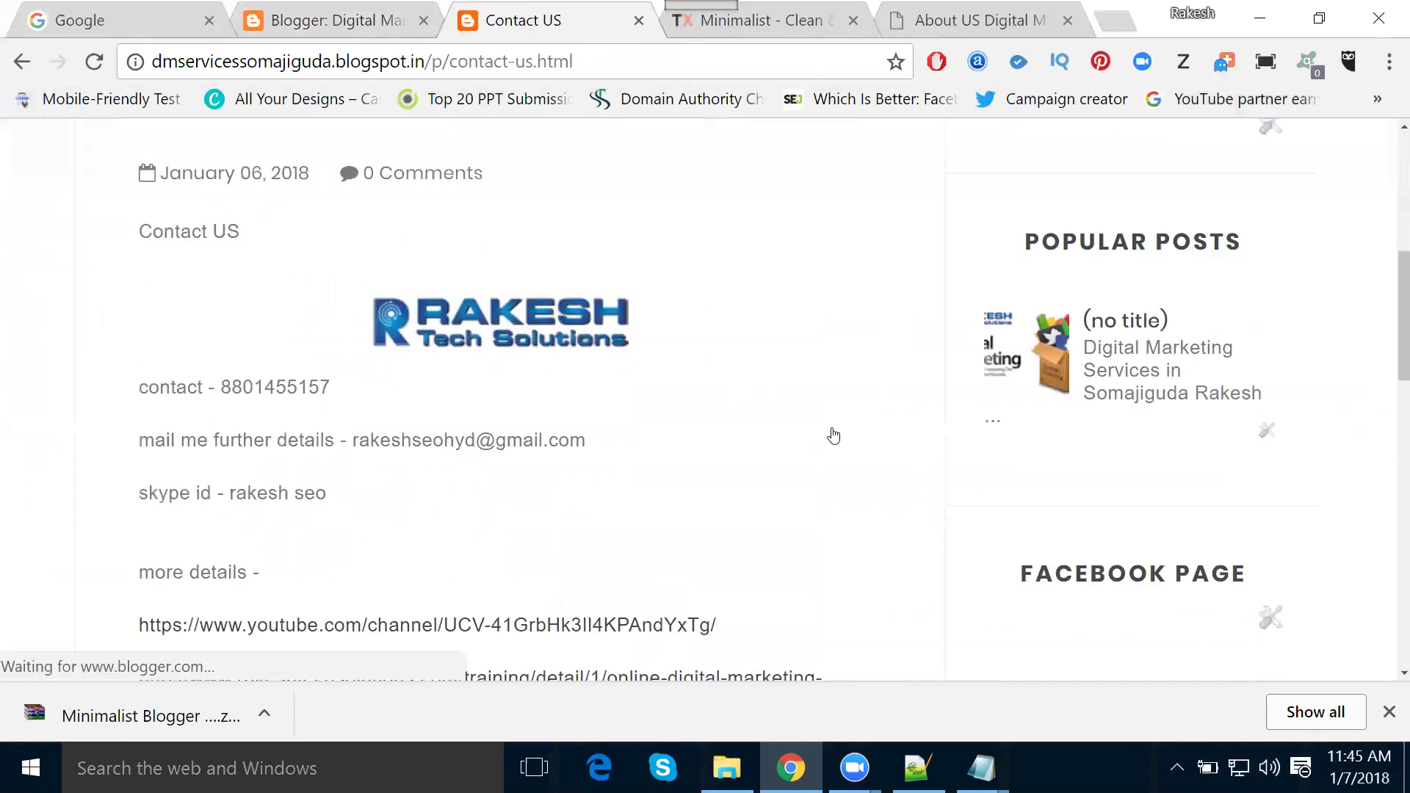
Test the YouTube channel link on the live Contact US page in a separate tab and close that tab
{"action": "scroll", "coordinate": [831, 434], "scroll_direction": "down", "scroll_amount": 5}
{"action": "right_click", "coordinate": [517, 294]}
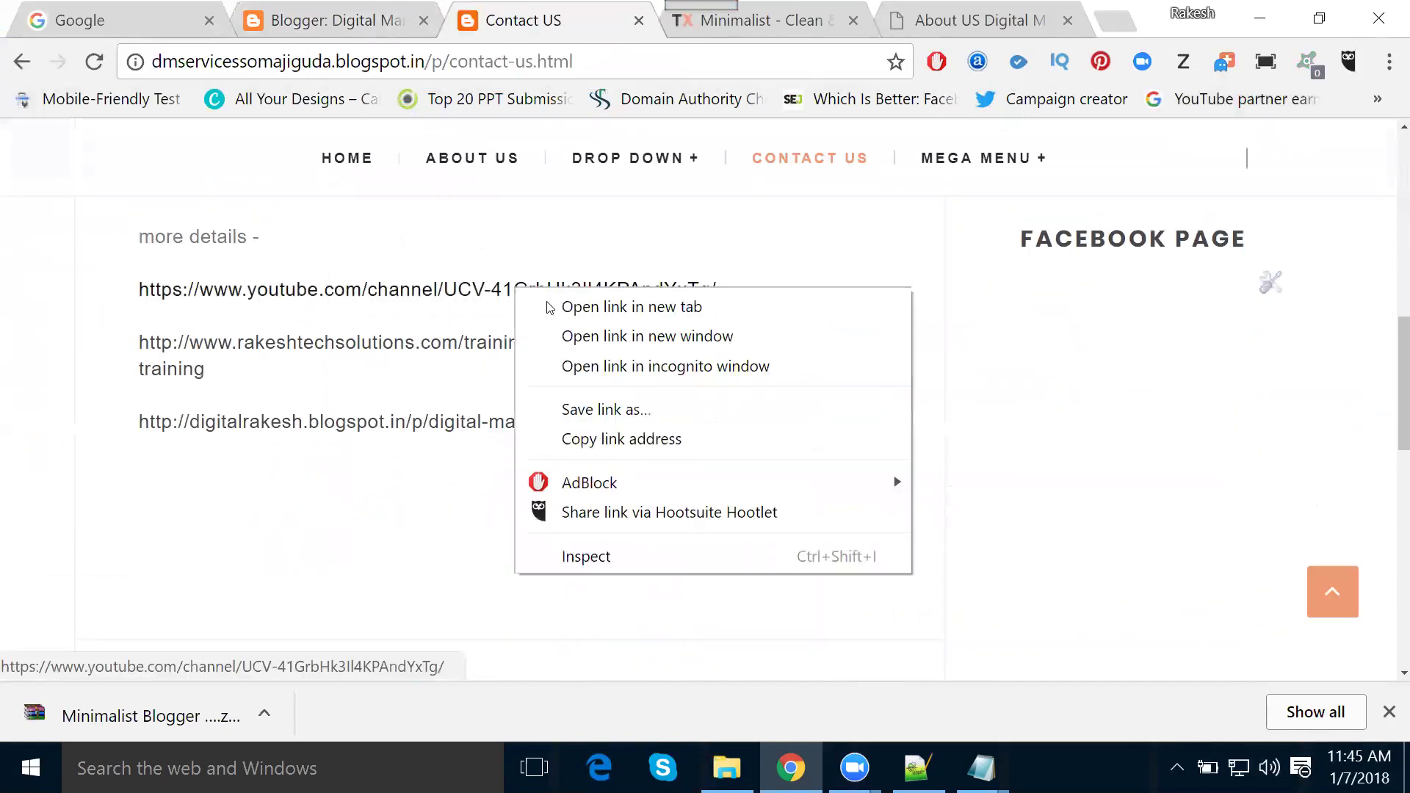
{"action": "left_click", "coordinate": [565, 305]}
{"action": "left_click", "coordinate": [605, 24]}
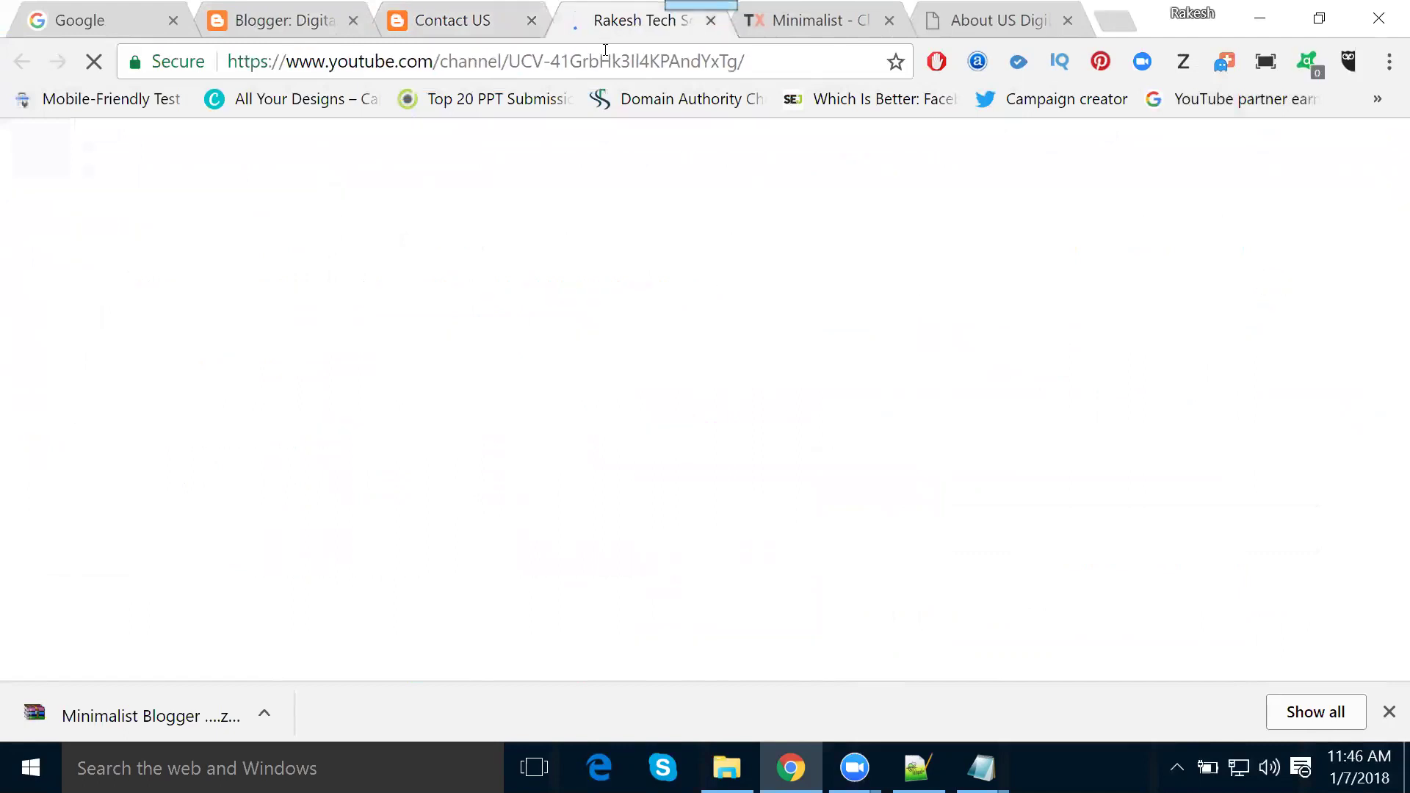
{"action": "left_click", "coordinate": [709, 22]}
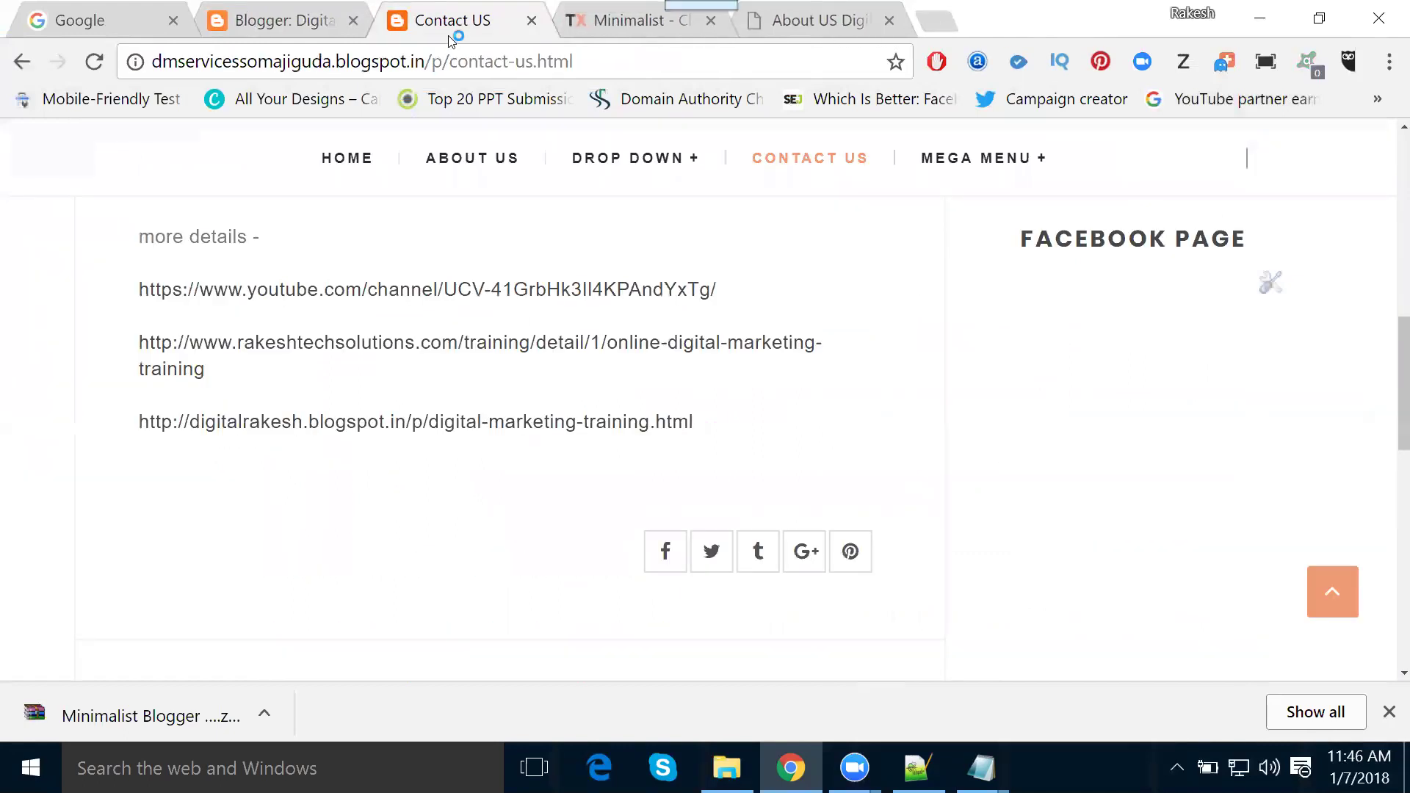
Open the Contact US page for editing in Blogger and colour the three links under "more details" red
{"action": "left_click", "coordinate": [323, 22]}
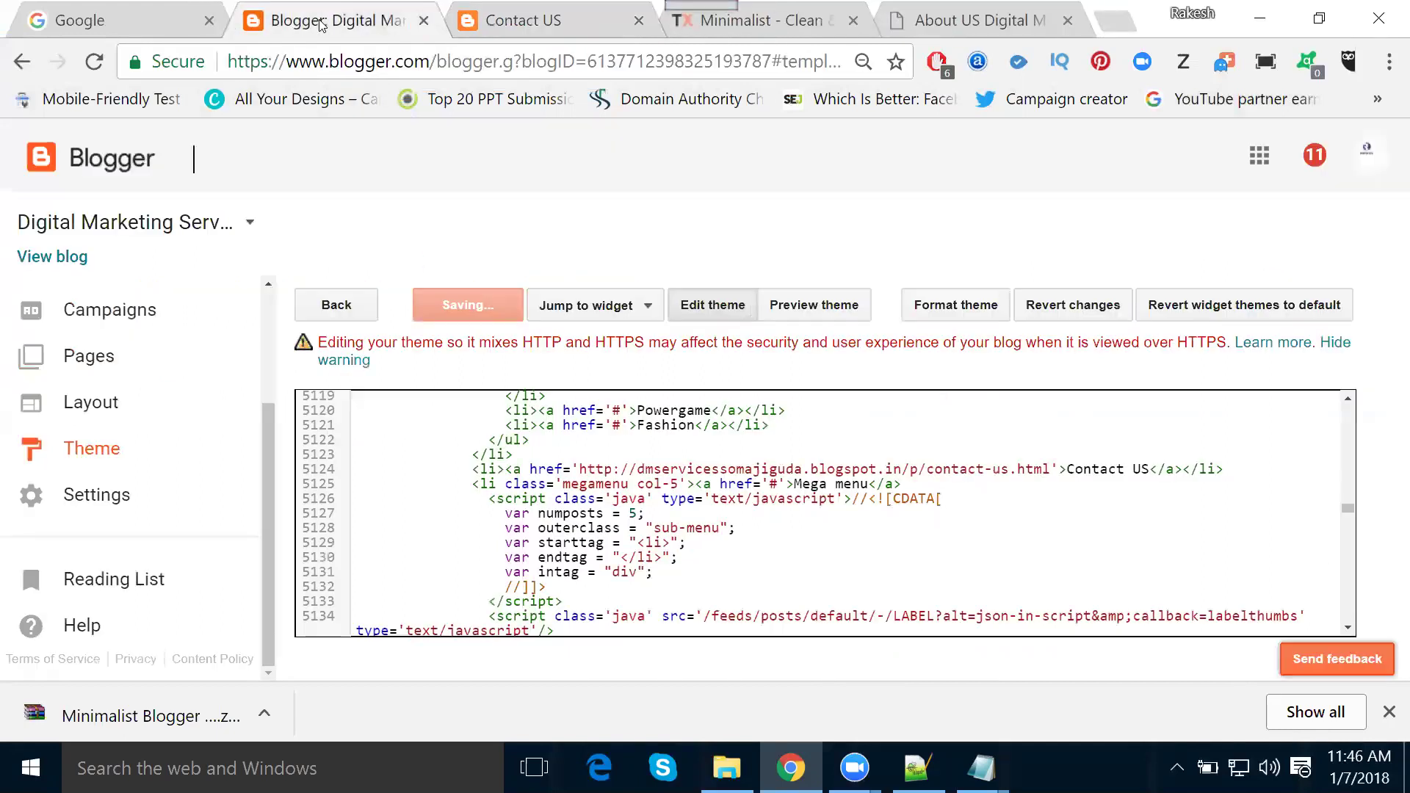
{"action": "left_click", "coordinate": [110, 358]}
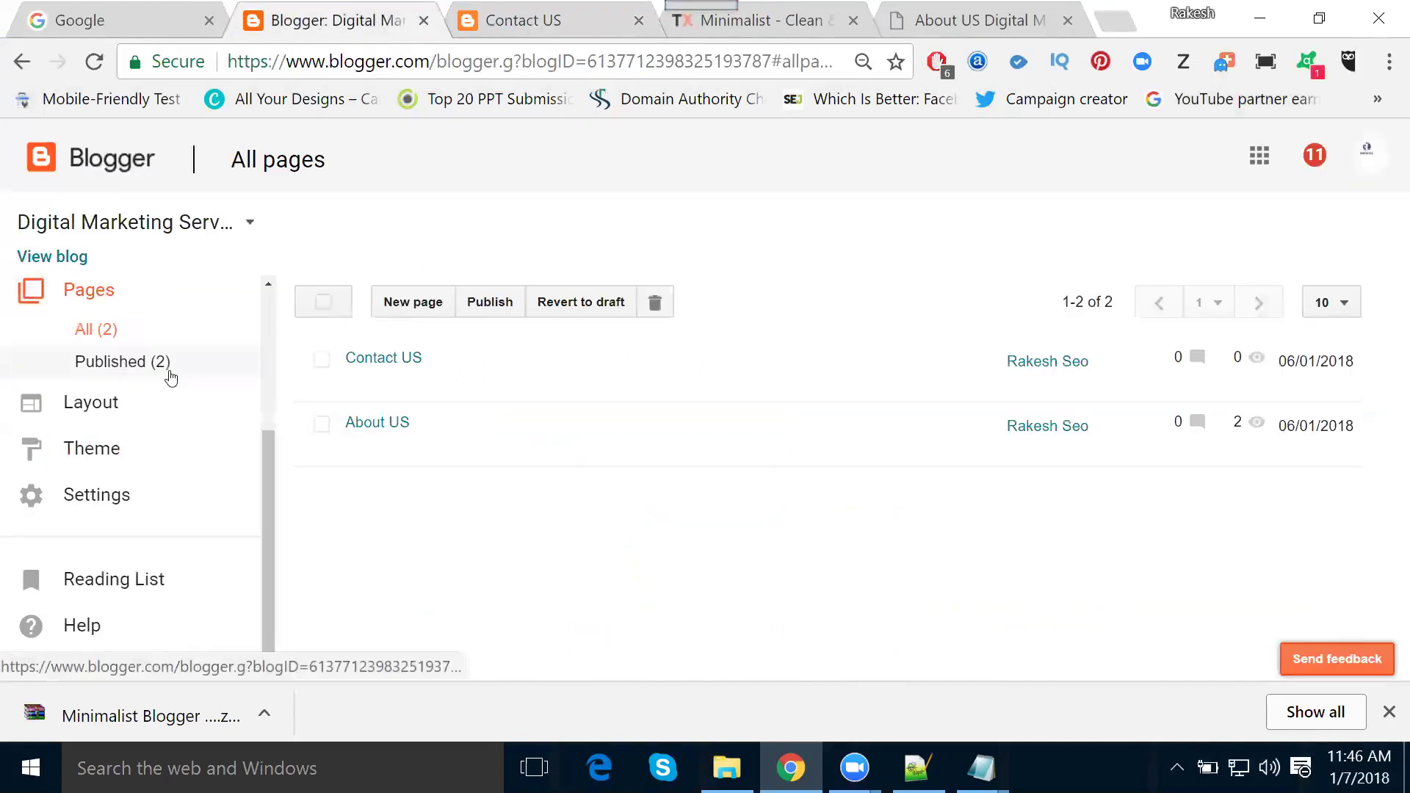
{"action": "left_click", "coordinate": [358, 384]}
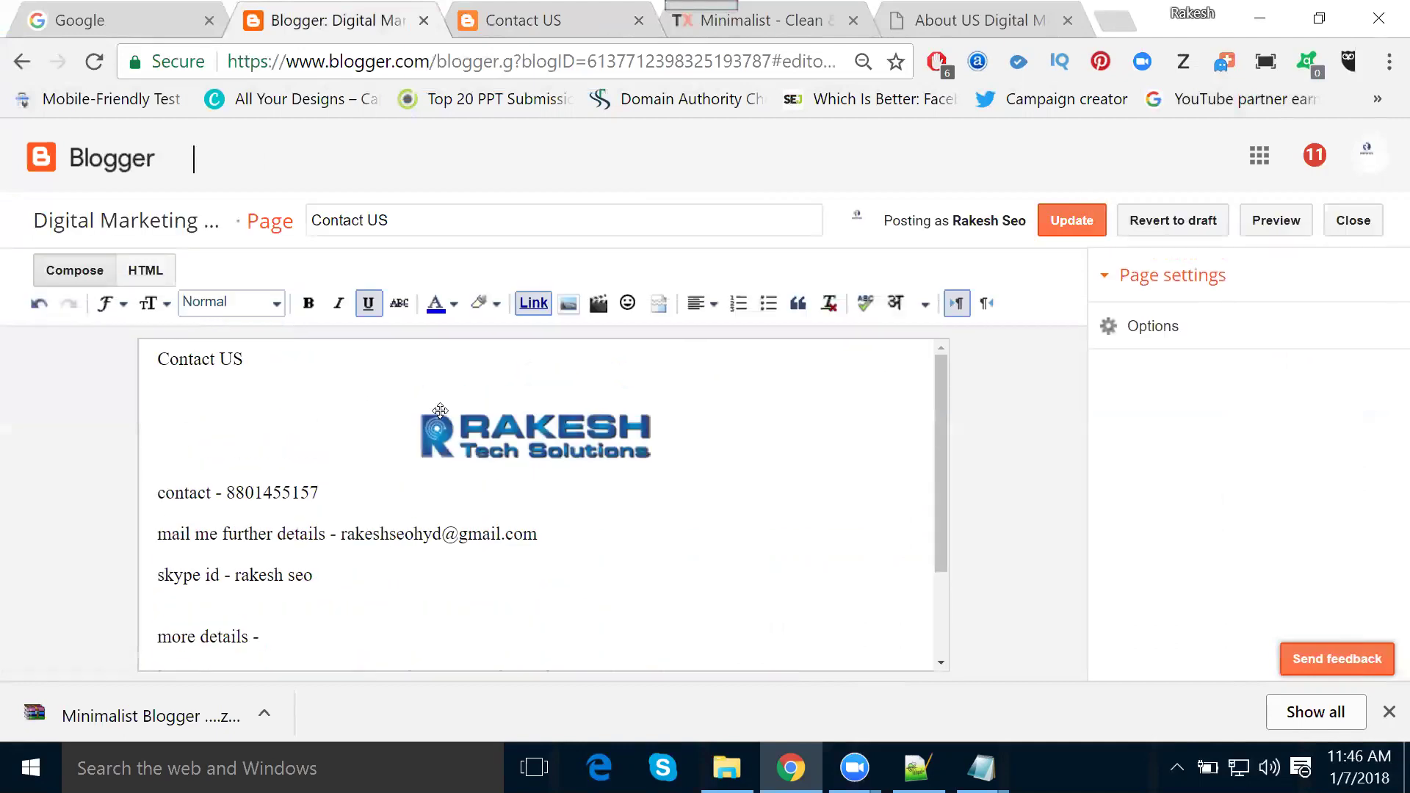
{"action": "left_click_drag", "start_coordinate": [654, 646], "coordinate": [157, 549]}
{"action": "left_click", "coordinate": [444, 313]}
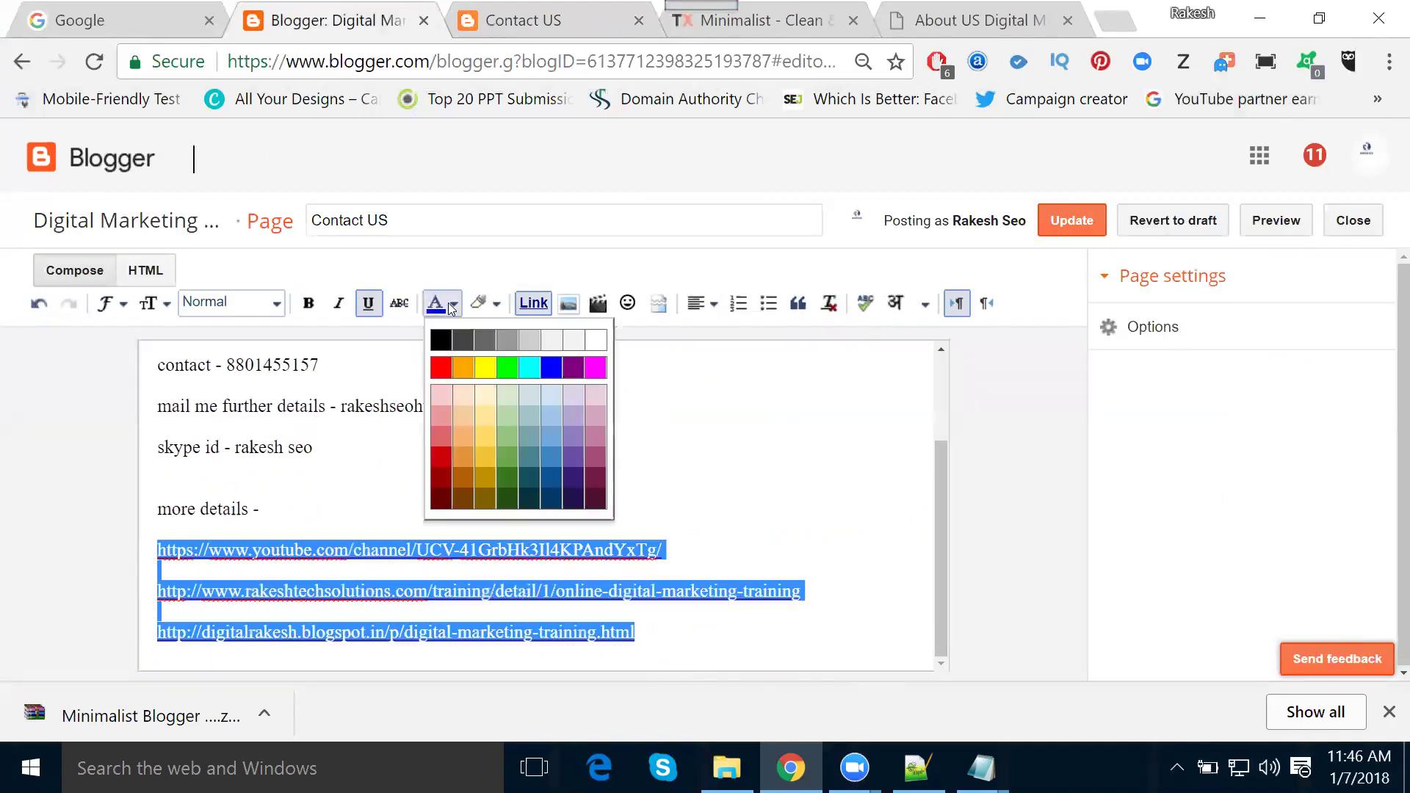
{"action": "left_click", "coordinate": [438, 367]}
{"action": "left_click", "coordinate": [741, 463]}
Colour the rakeshtechsolutions.com training link red, update the Contact US page, and check it on the reloaded live blog
{"action": "left_click_drag", "start_coordinate": [803, 596], "coordinate": [142, 602]}
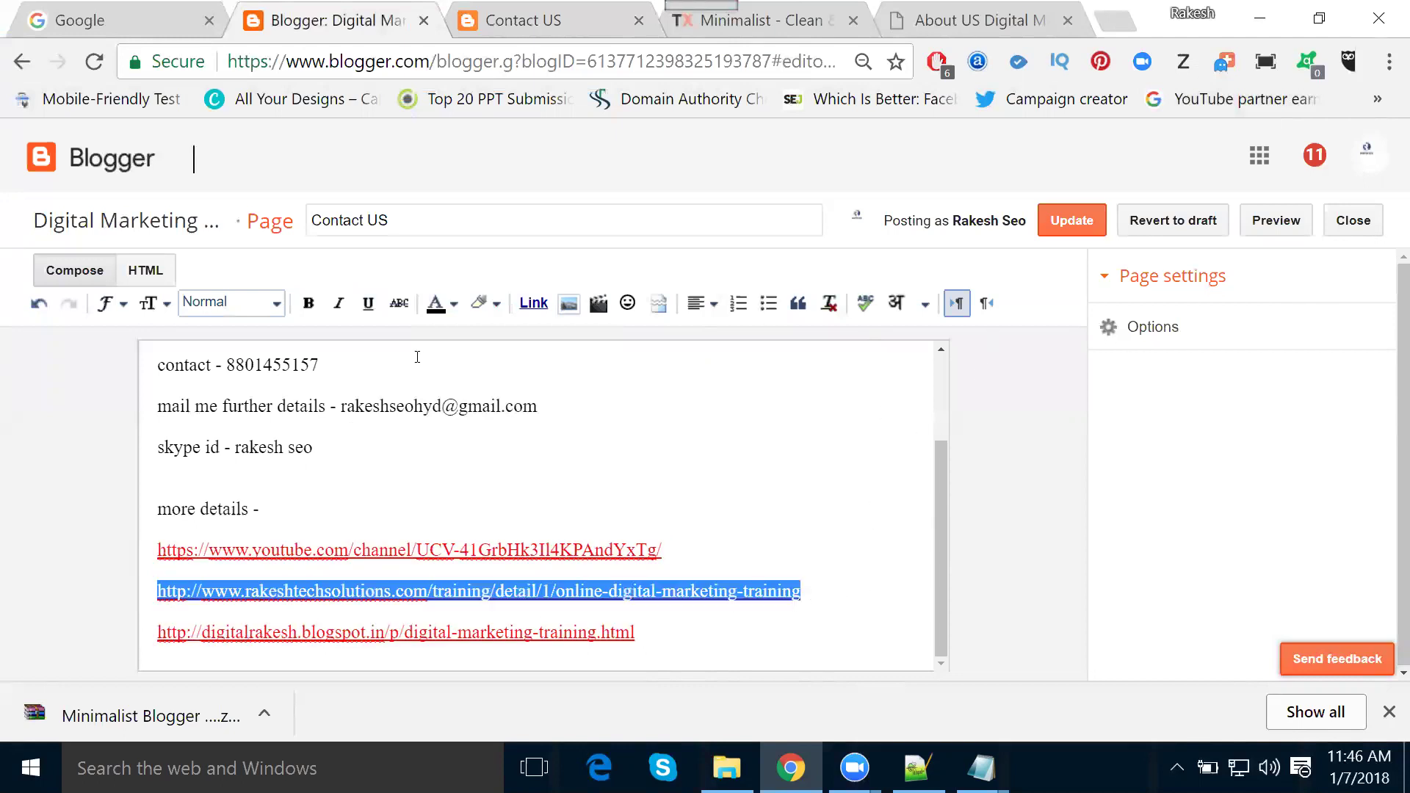
{"action": "left_click", "coordinate": [454, 303]}
{"action": "left_click", "coordinate": [440, 369]}
{"action": "left_click", "coordinate": [707, 429]}
{"action": "left_click", "coordinate": [1091, 219]}
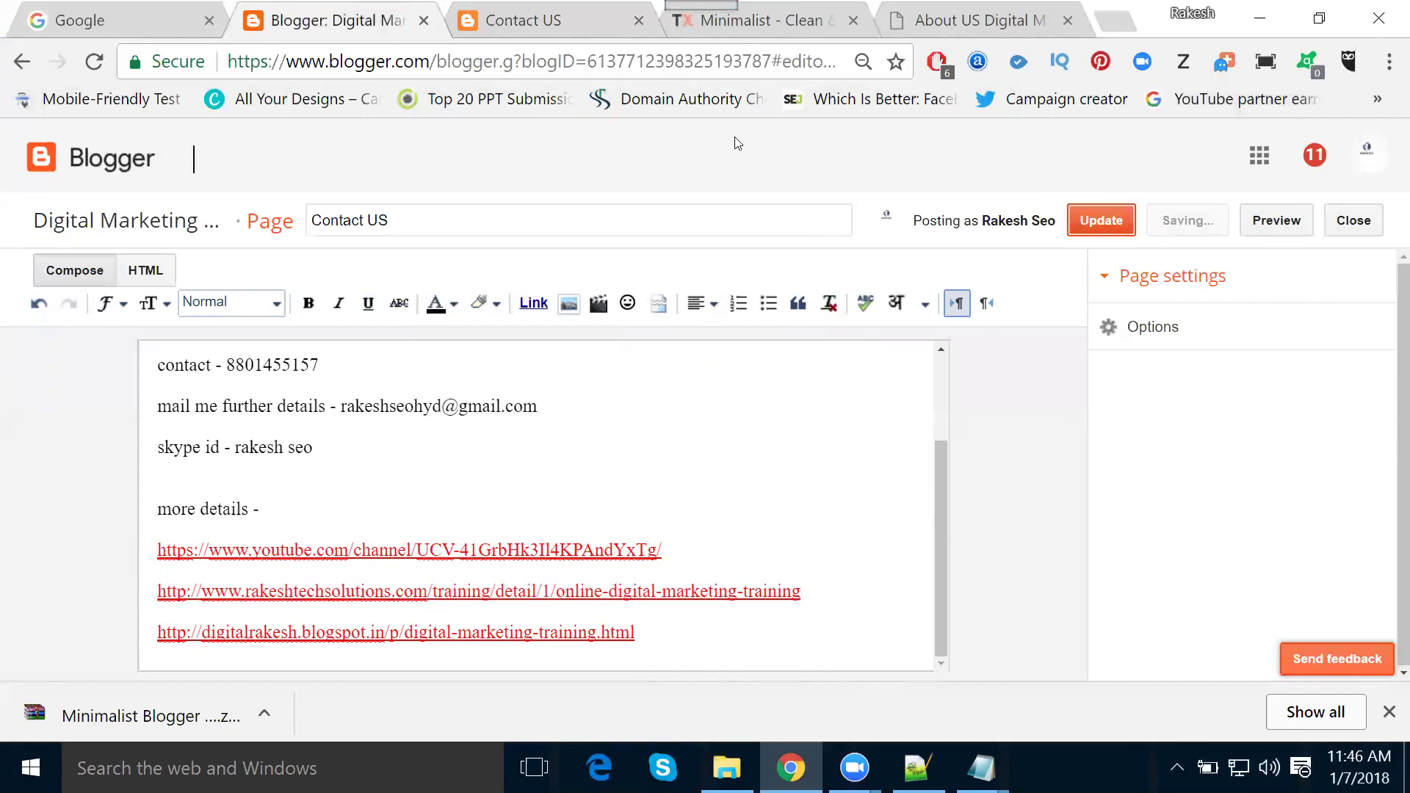
{"action": "left_click", "coordinate": [563, 21]}
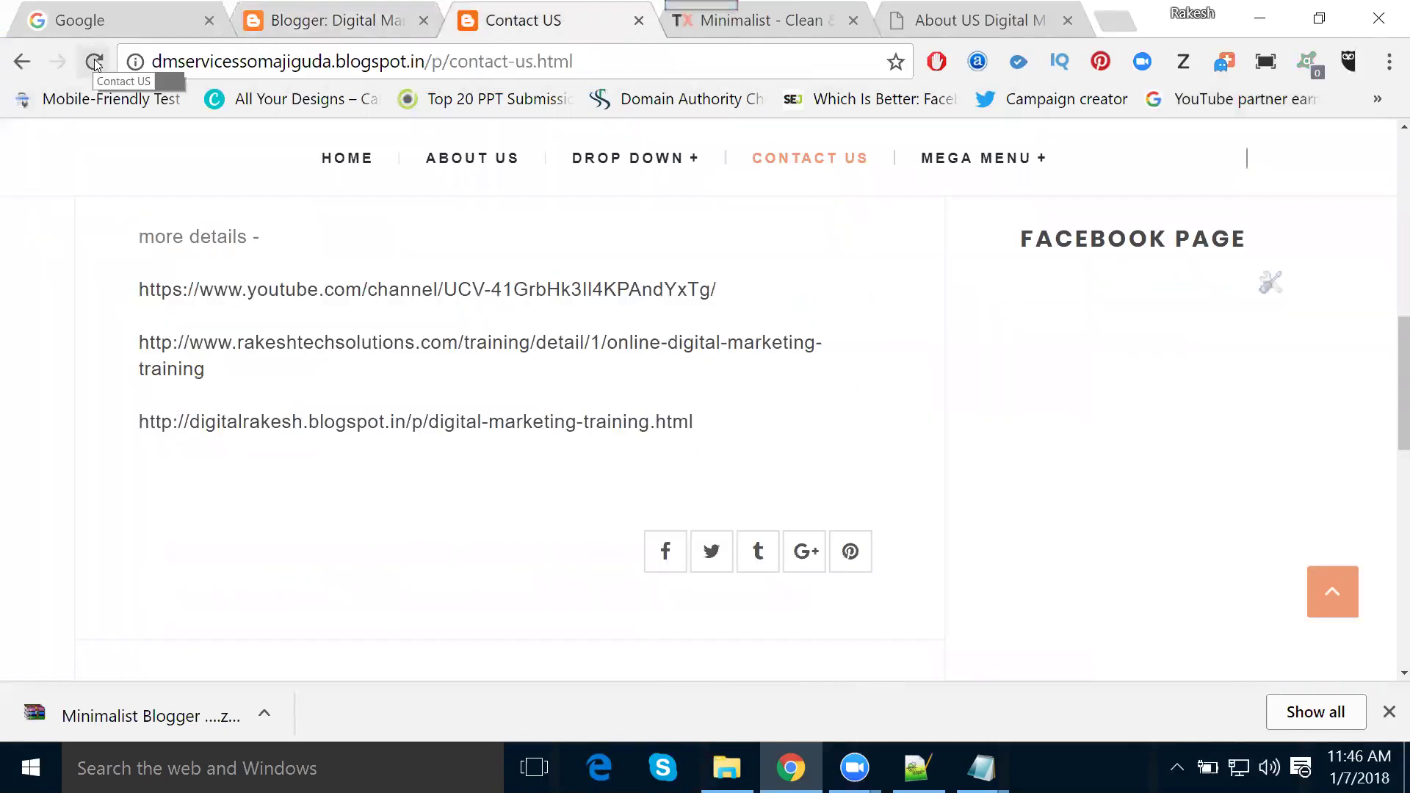
{"action": "left_click", "coordinate": [94, 62]}
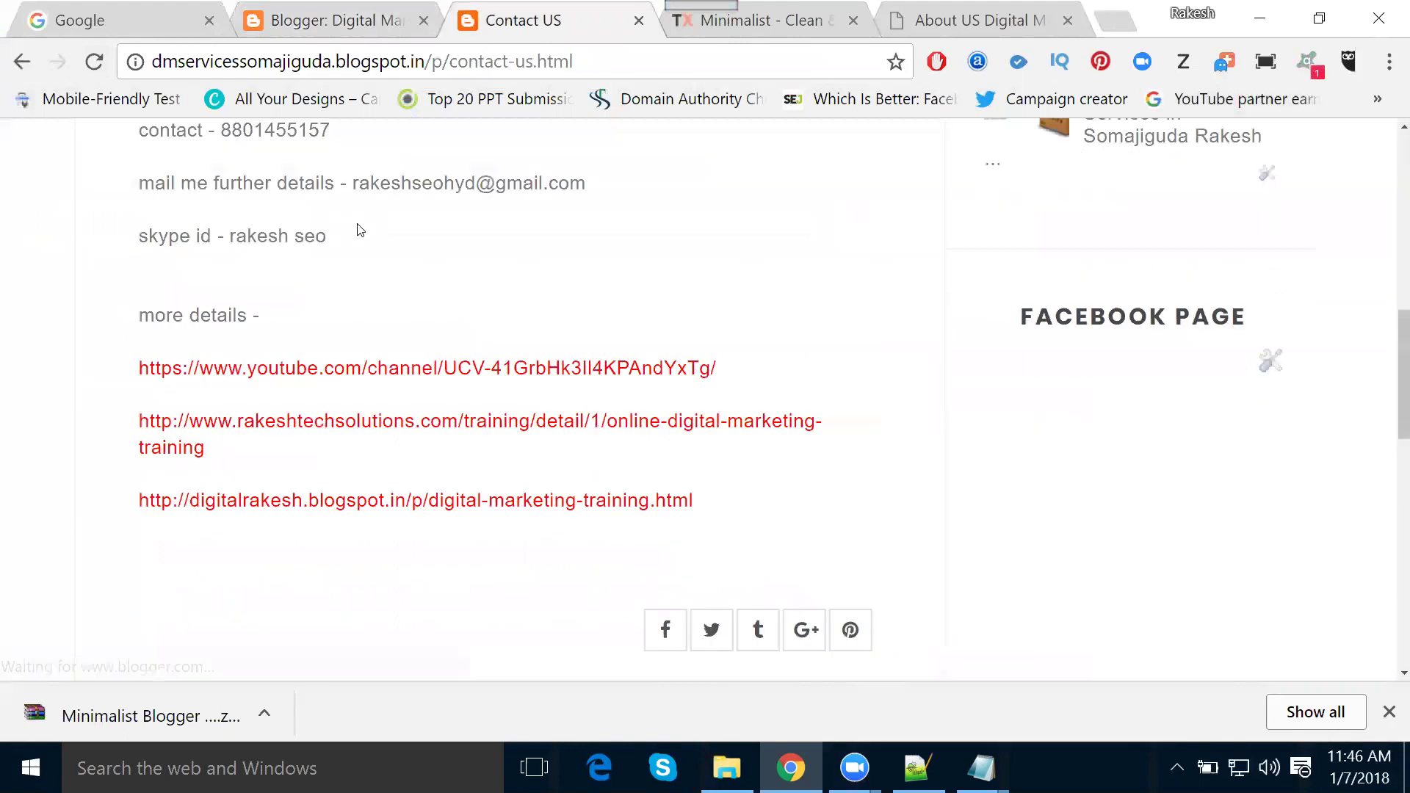
Enlarge the text from the contact line through the last link on the Contact US page, update it, and reload the live page
{"action": "left_click", "coordinate": [323, 22]}
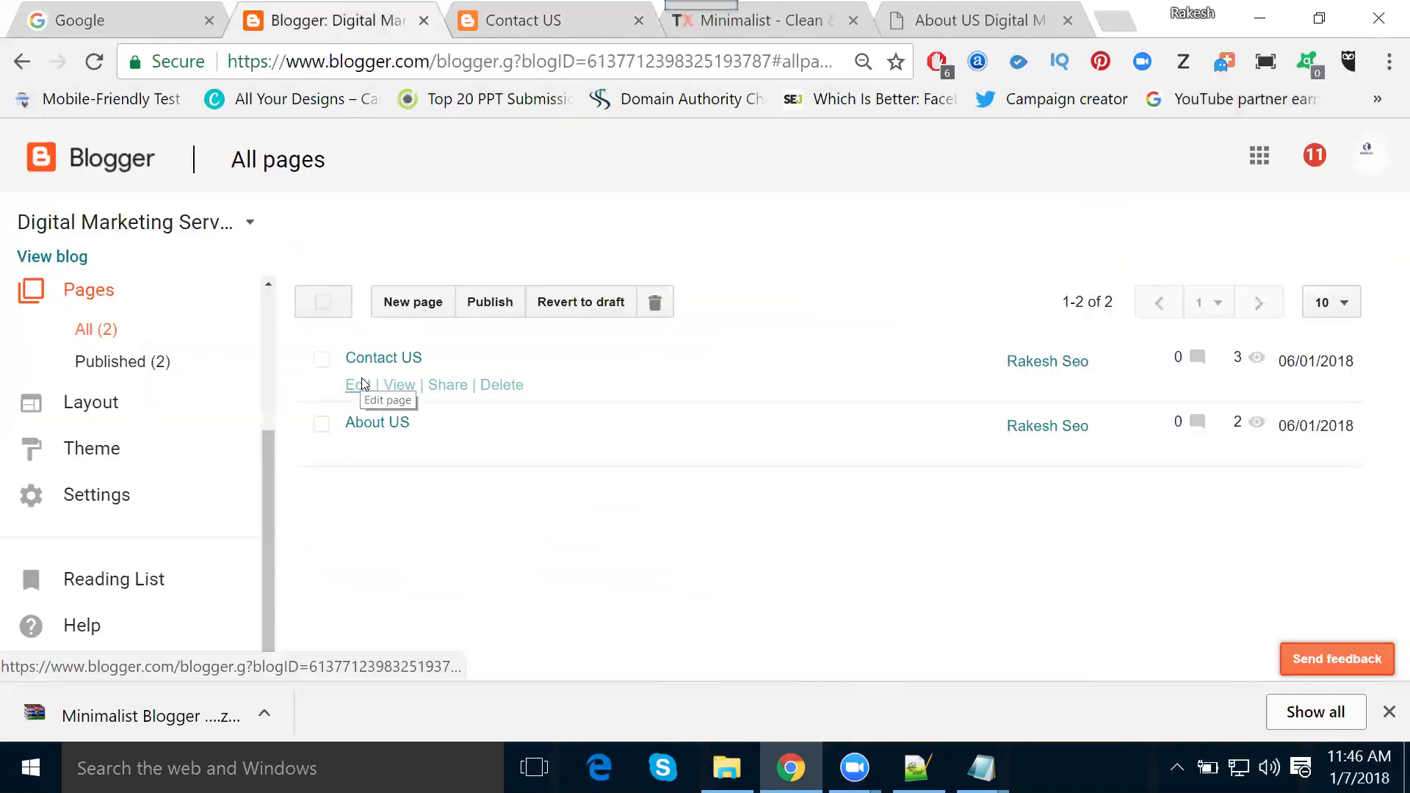
{"action": "left_click", "coordinate": [357, 384]}
{"action": "scroll", "coordinate": [623, 582], "scroll_direction": "down", "scroll_amount": 2}
{"action": "left_click_drag", "start_coordinate": [637, 633], "coordinate": [153, 357]}
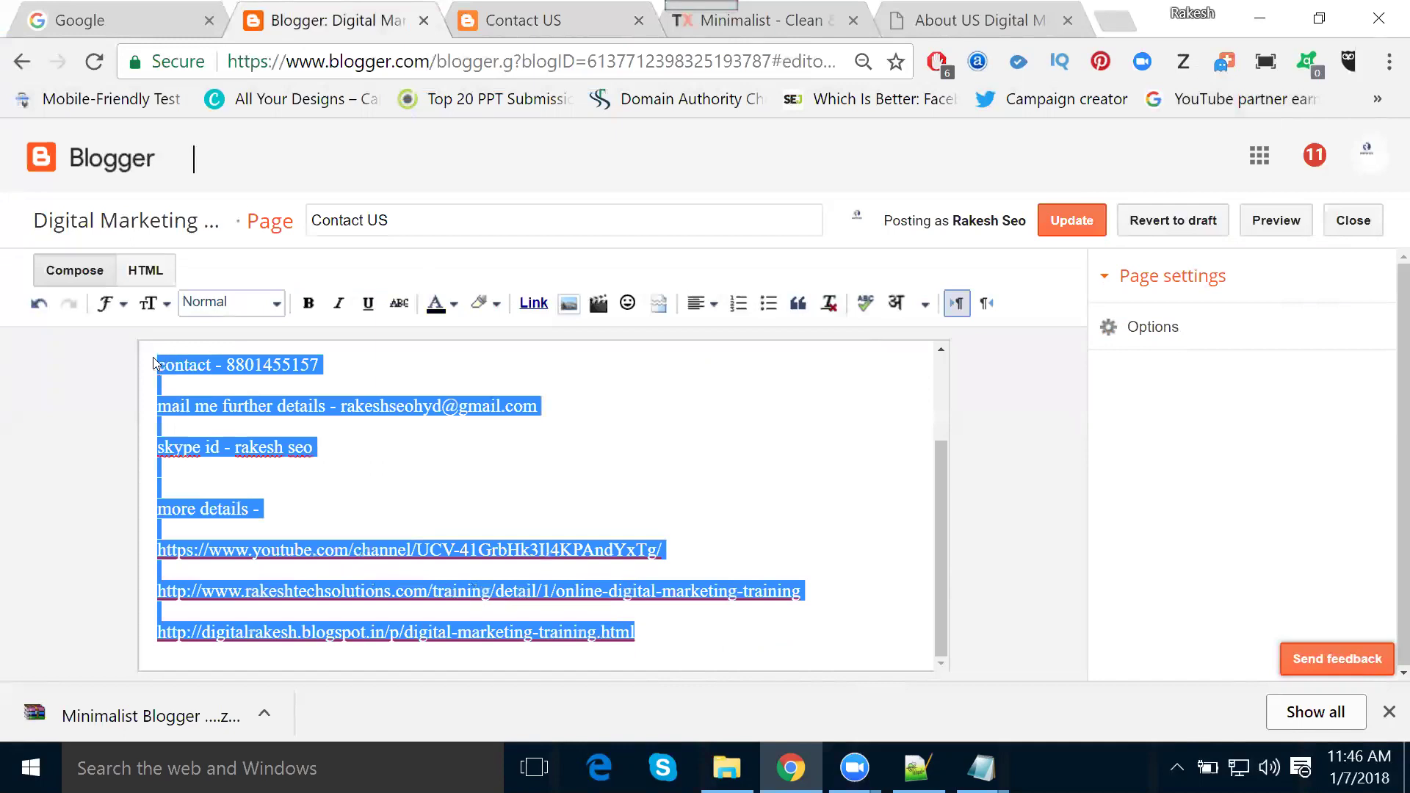
{"action": "left_click", "coordinate": [166, 305]}
{"action": "left_click", "coordinate": [201, 418]}
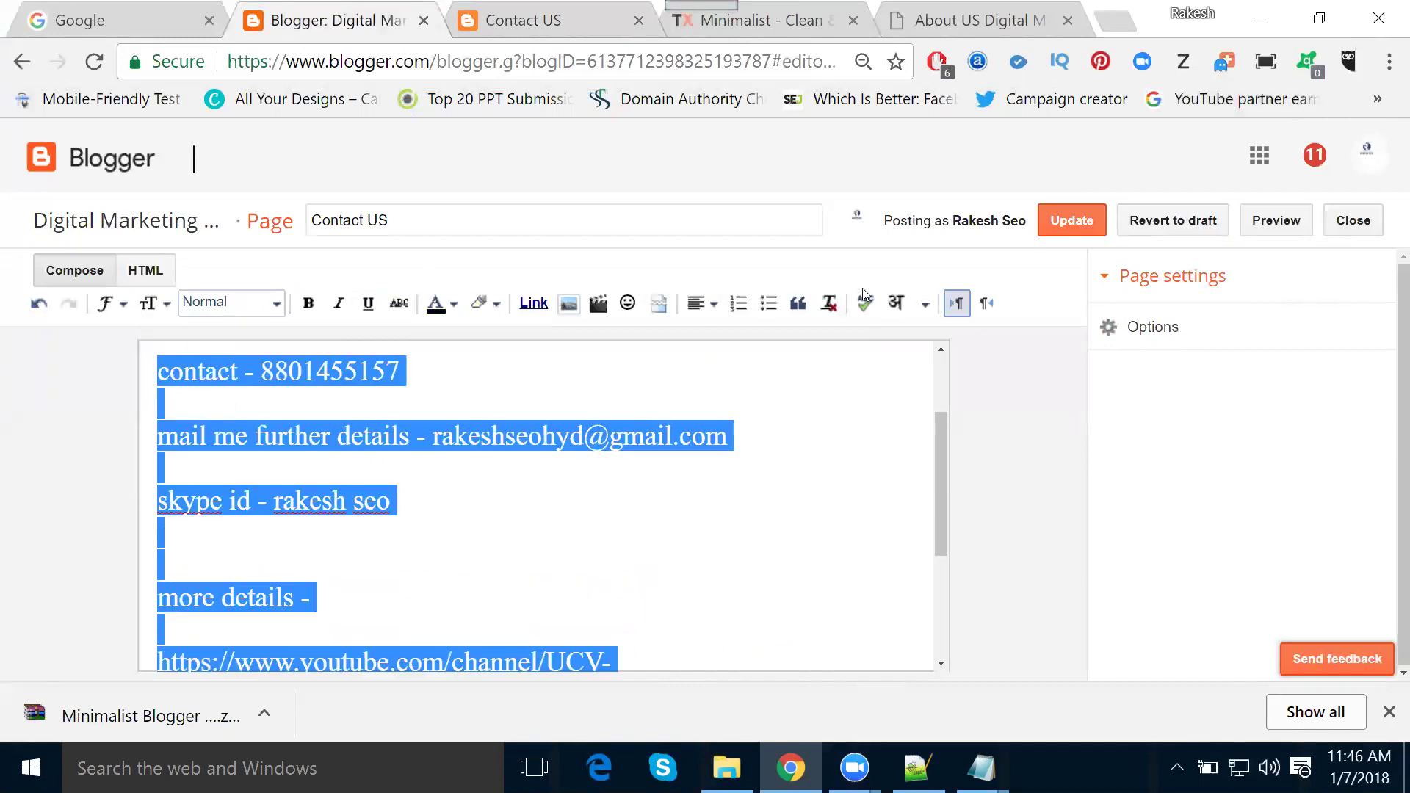
{"action": "left_click", "coordinate": [1086, 217]}
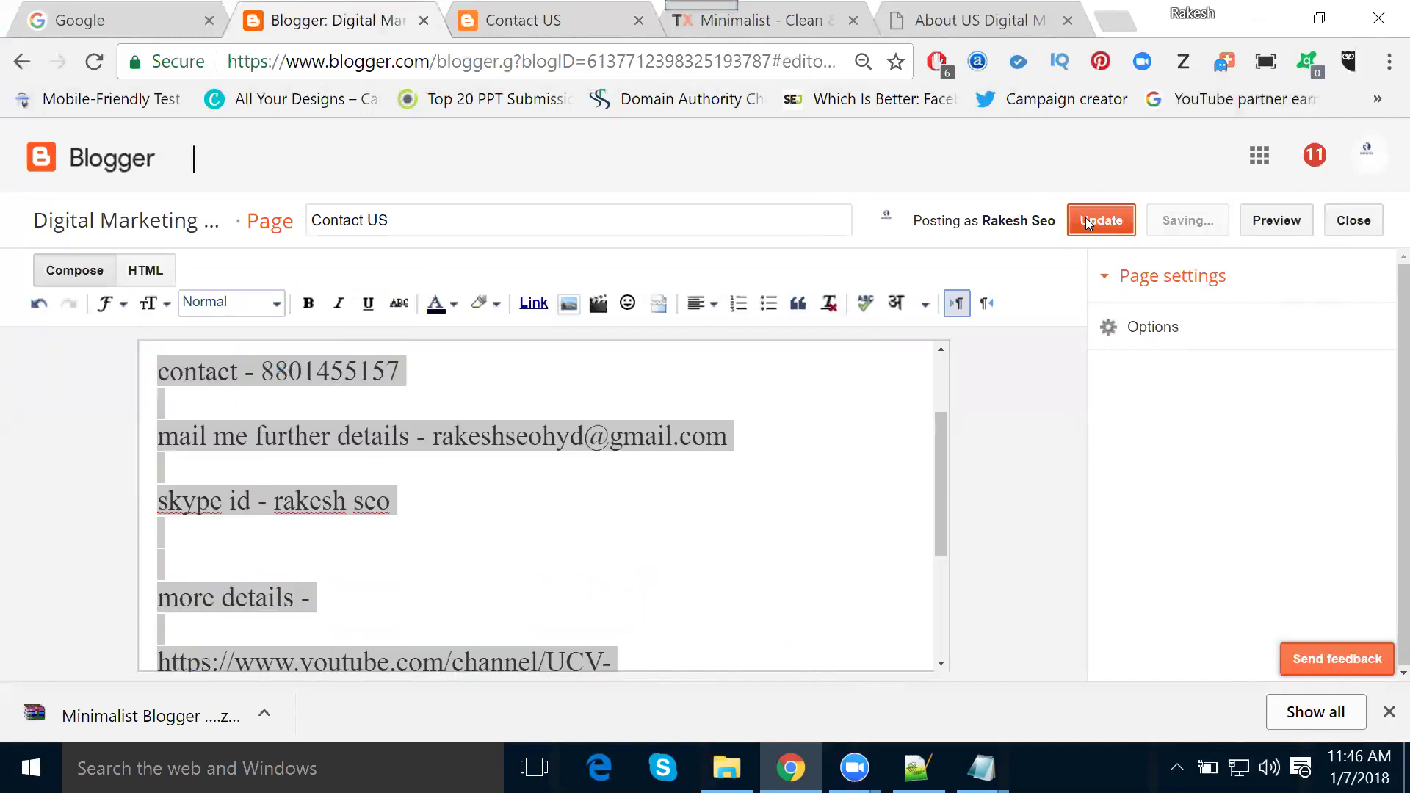
{"action": "left_click", "coordinate": [540, 18]}
{"action": "left_click", "coordinate": [93, 61]}
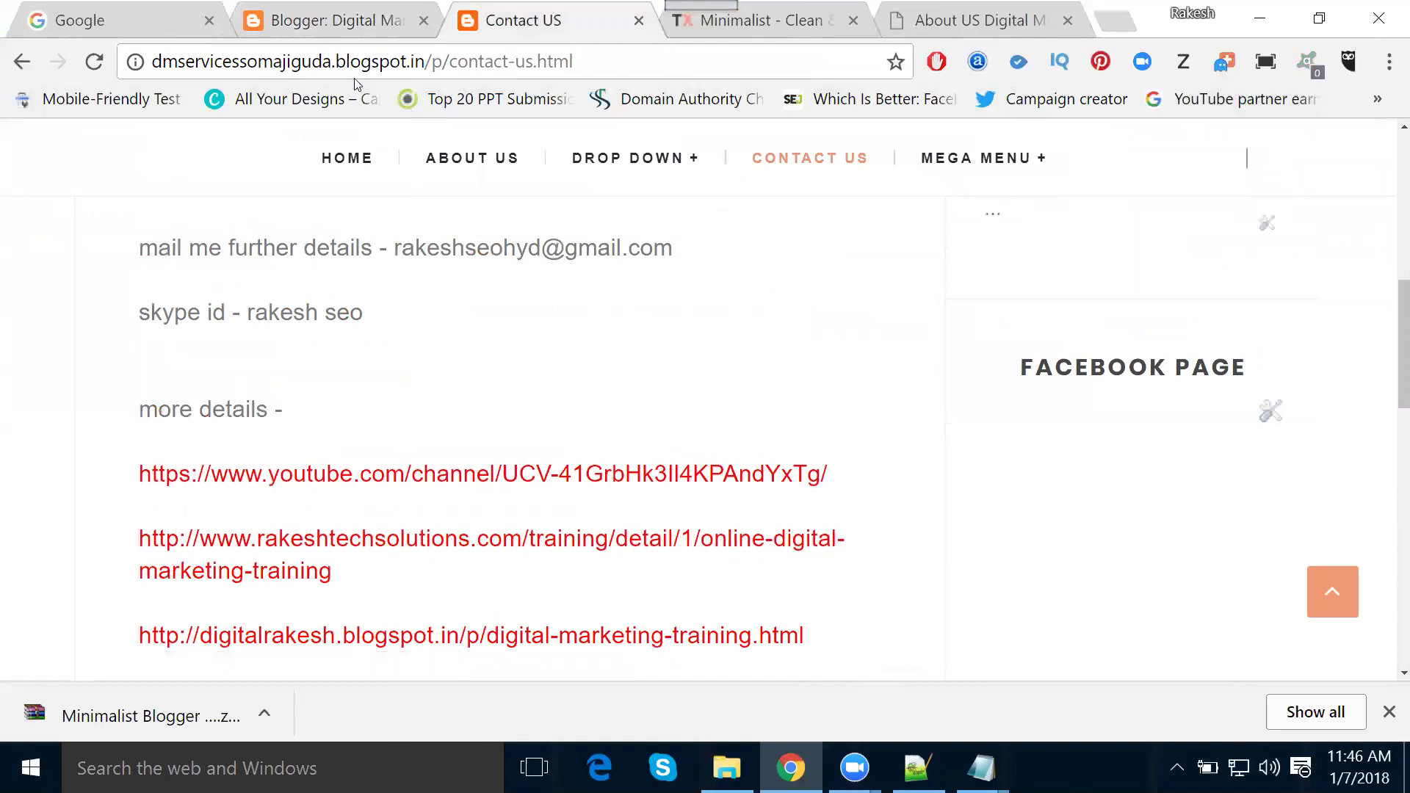
Examine the Drop Down menu and its submenu entries on the live blog
{"action": "left_click", "coordinate": [307, 26]}
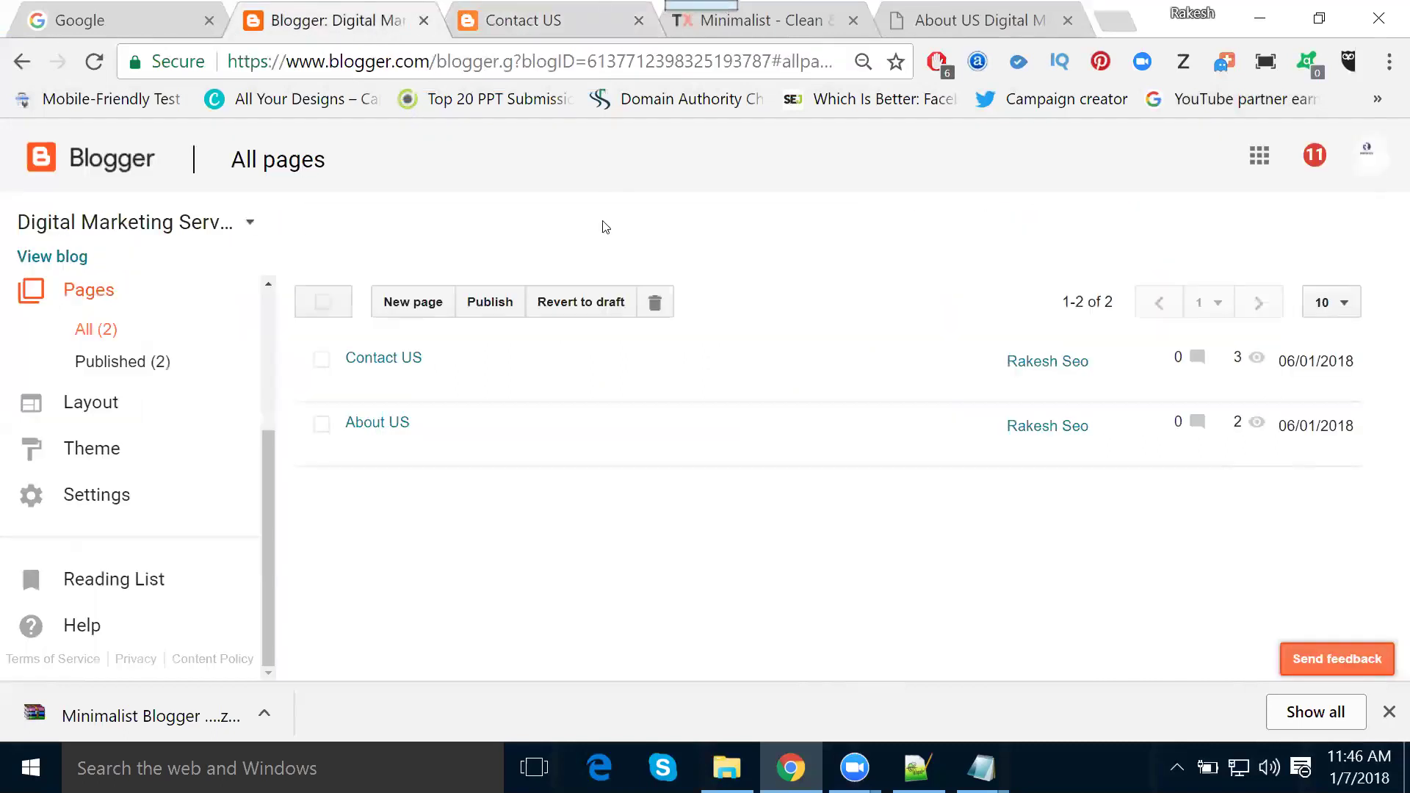
{"action": "left_click", "coordinate": [518, 26]}
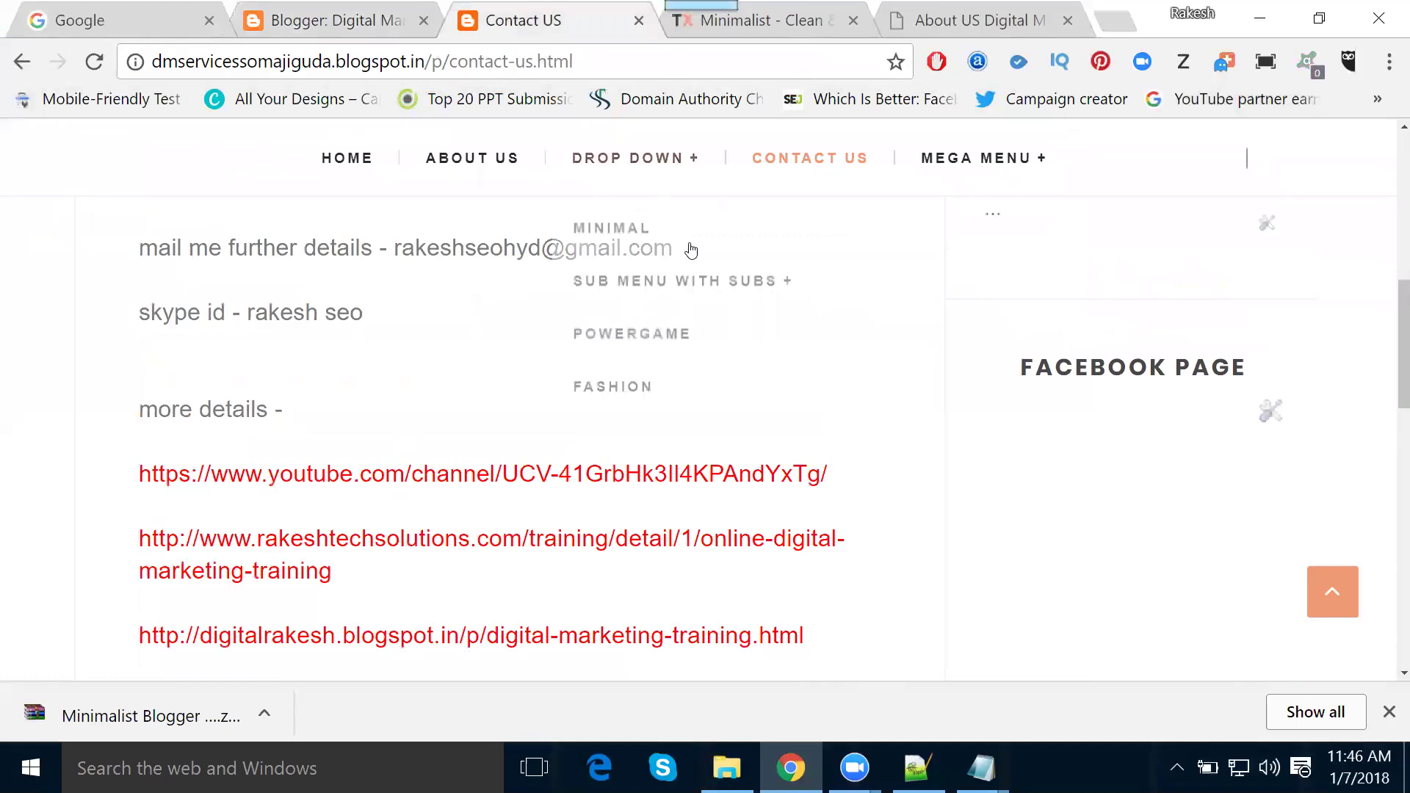
{"action": "scroll", "coordinate": [705, 257], "scroll_direction": "up", "scroll_amount": 3}
{"action": "mouse_move", "coordinate": [718, 274]}
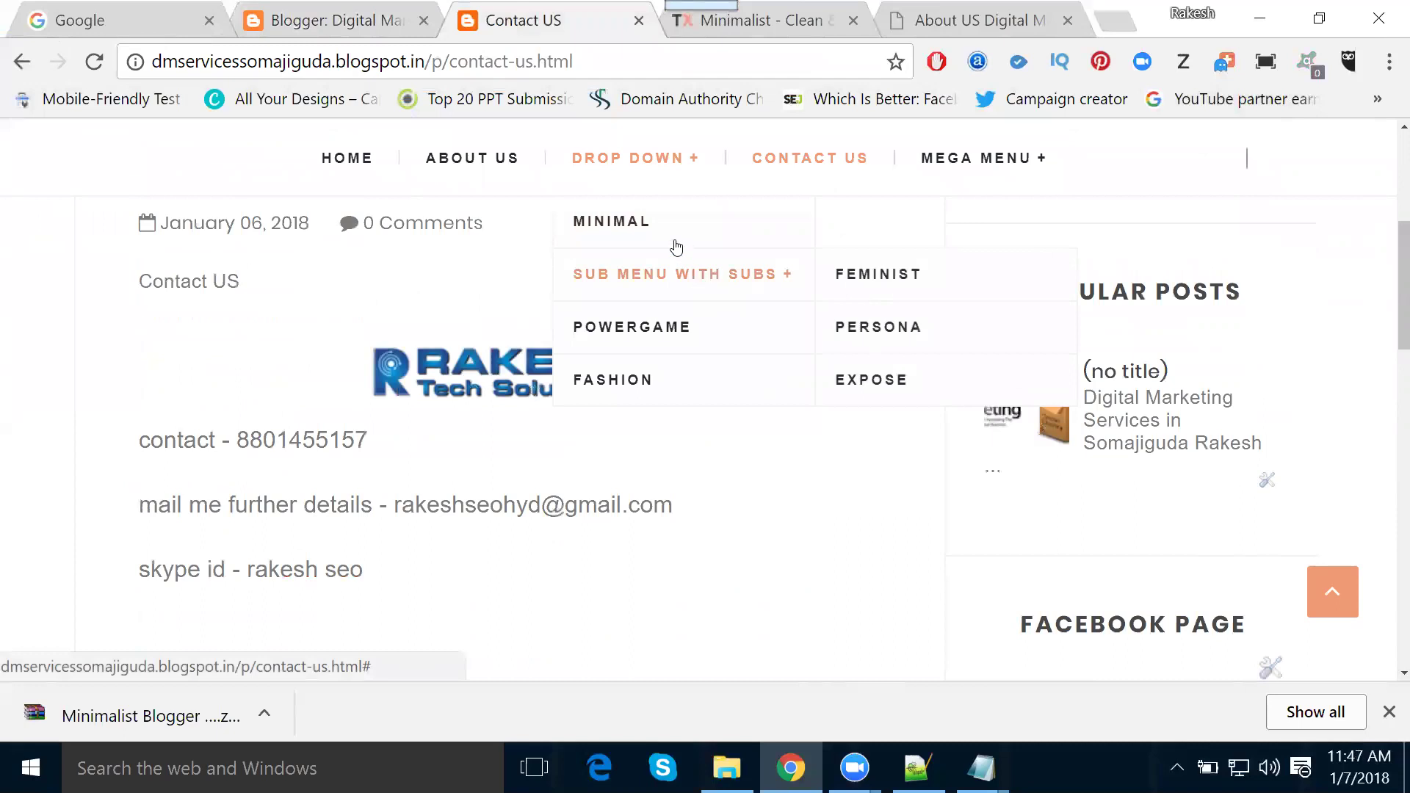
{"action": "mouse_move", "coordinate": [645, 283]}
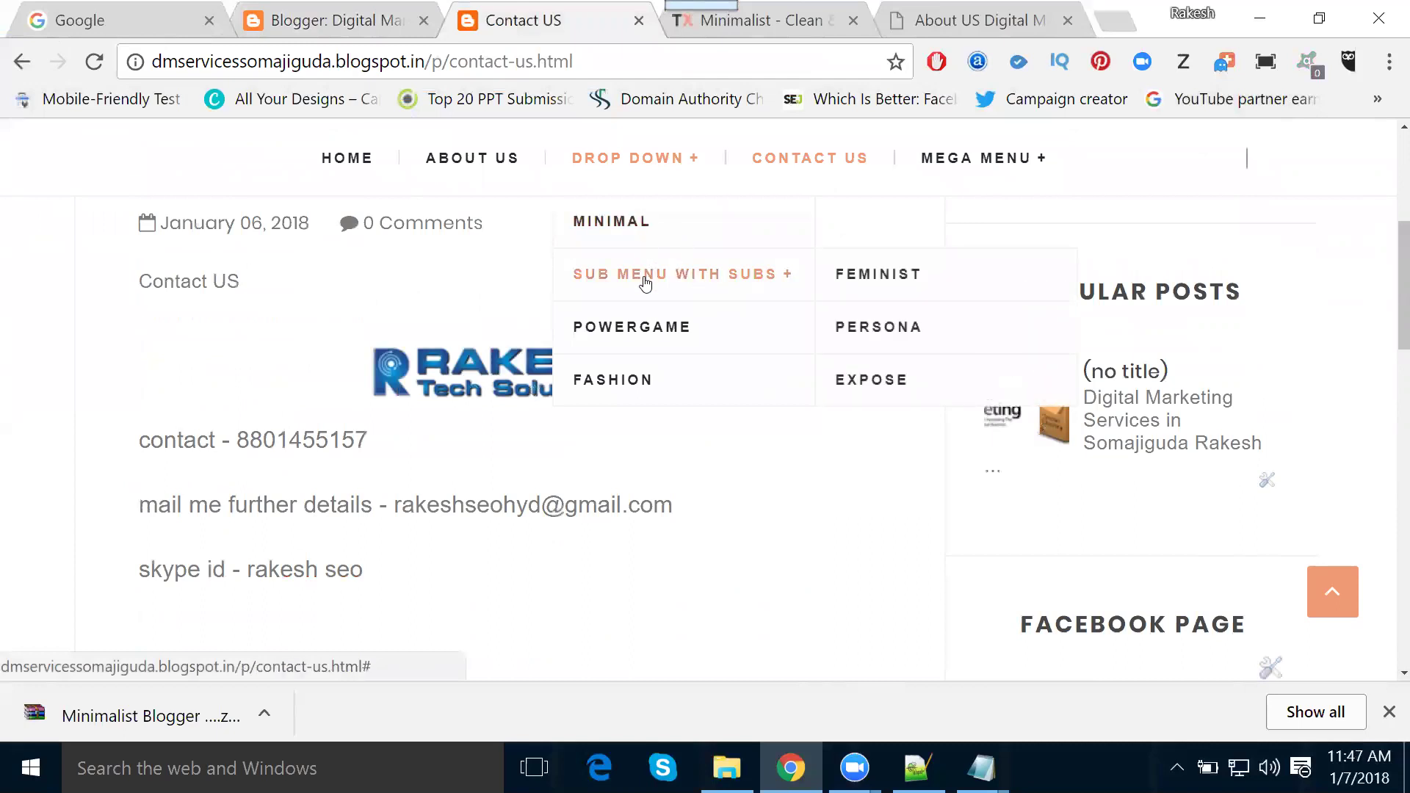
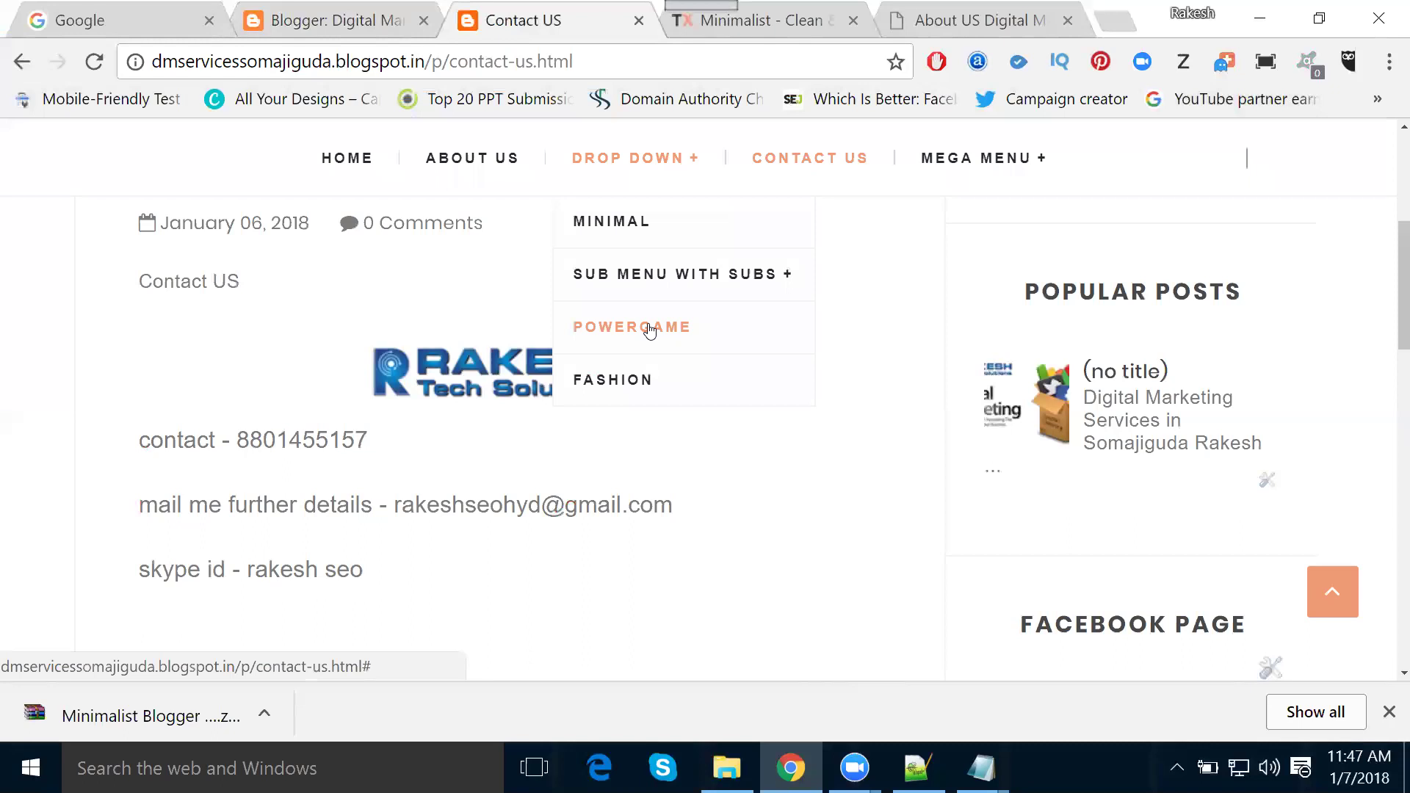
{"action": "mouse_move", "coordinate": [768, 284]}
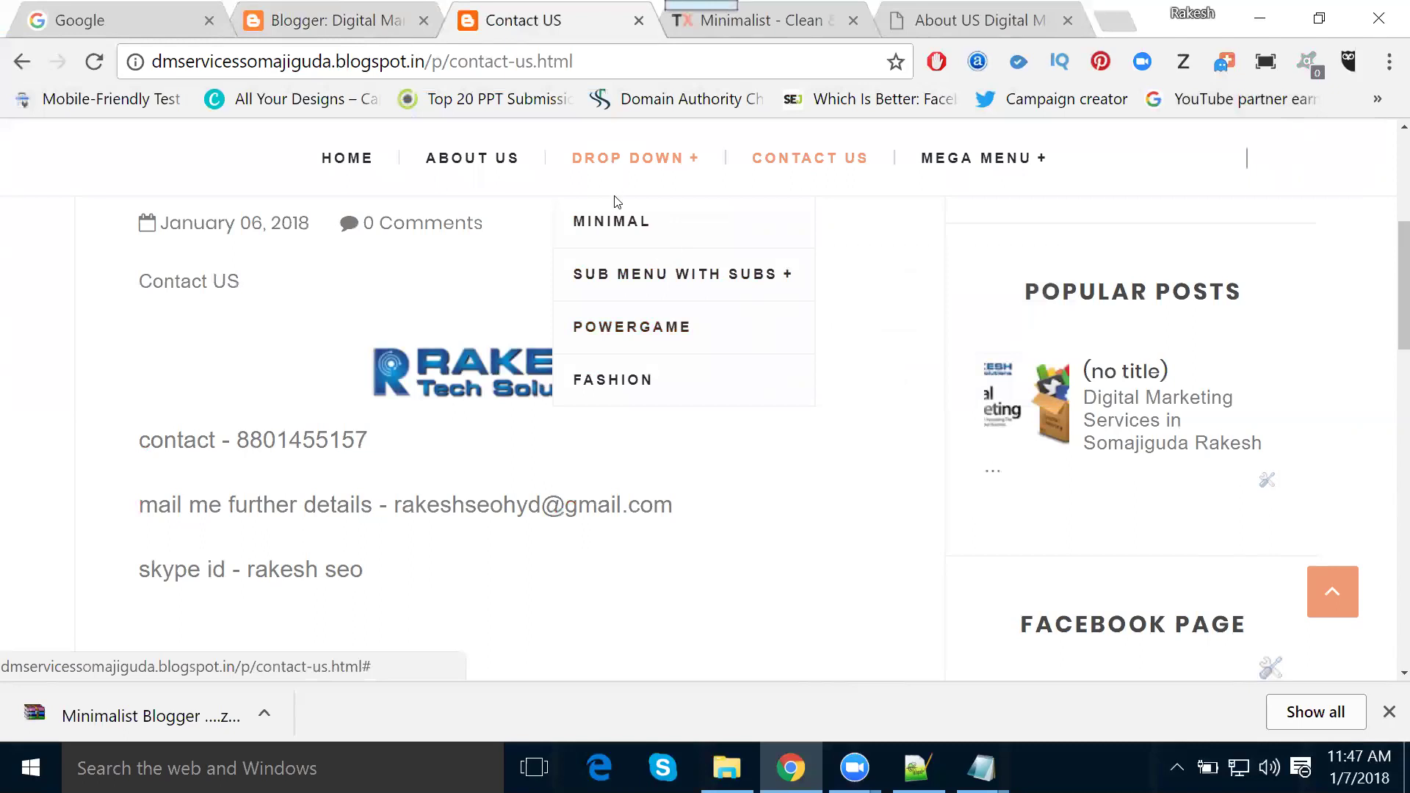
{"action": "mouse_move", "coordinate": [607, 261]}
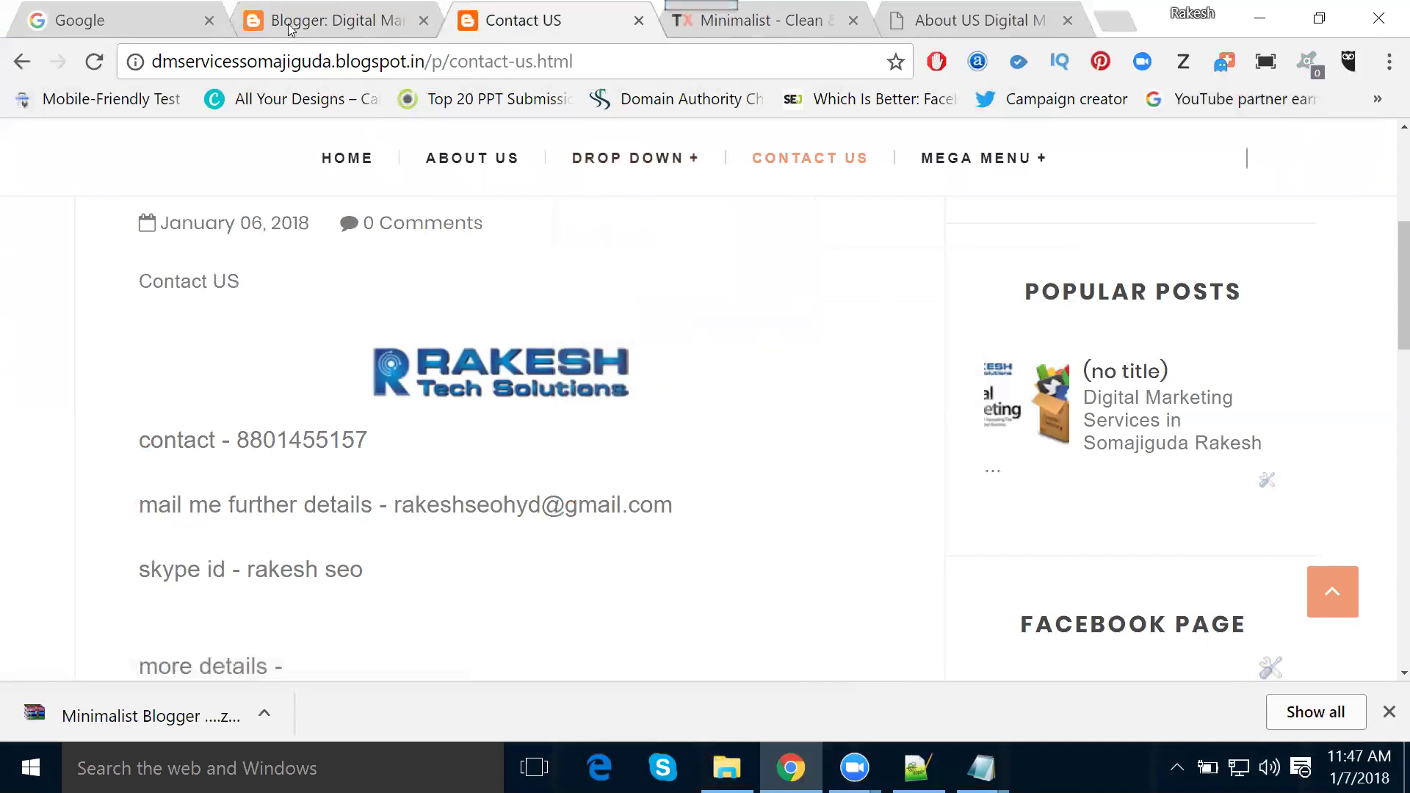
Open the blog theme's HTML code for editing and compare the Drop Down menu on the live blog
{"action": "left_click", "coordinate": [323, 20]}
{"action": "left_click", "coordinate": [112, 450]}
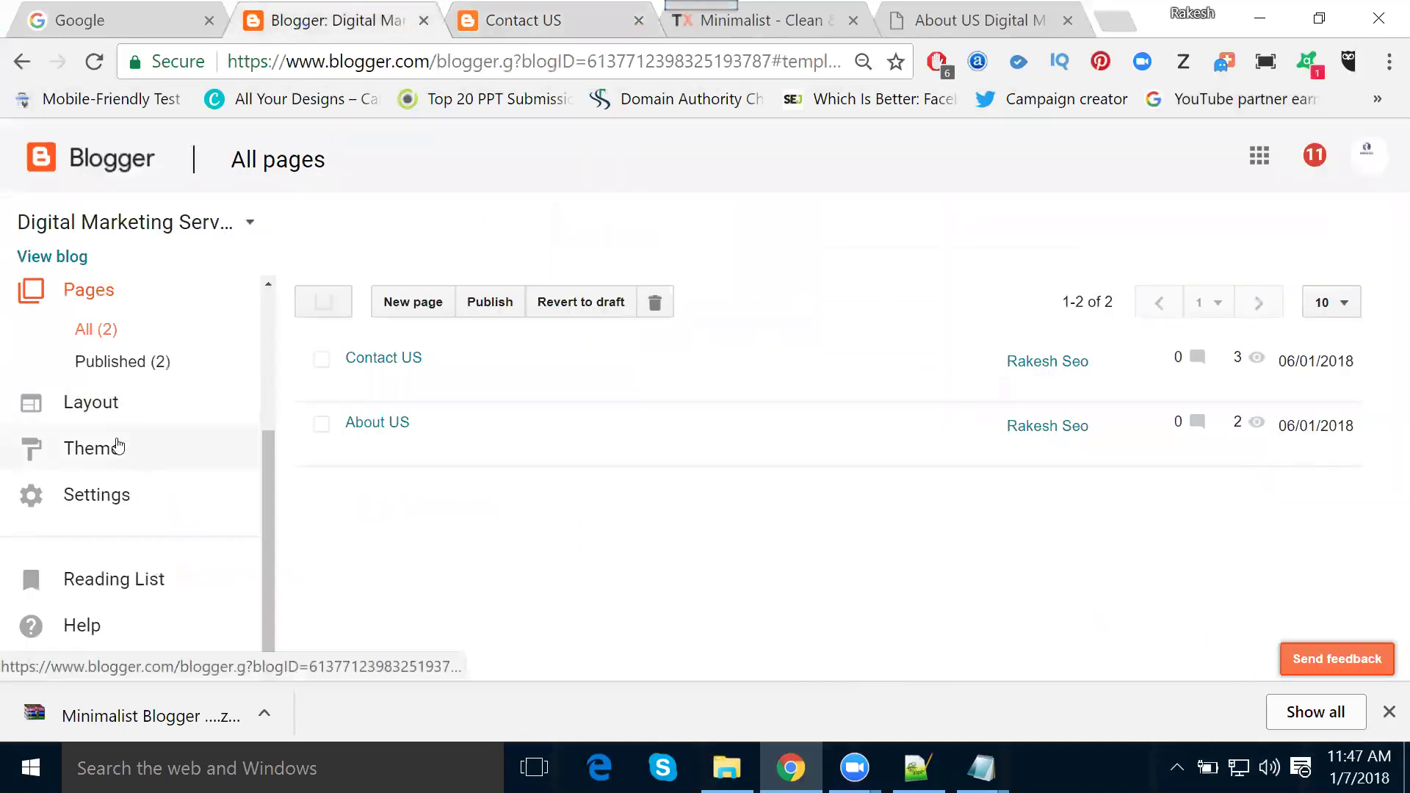
{"action": "scroll", "coordinate": [382, 465], "scroll_direction": "down", "scroll_amount": 5}
{"action": "left_click", "coordinate": [583, 337]}
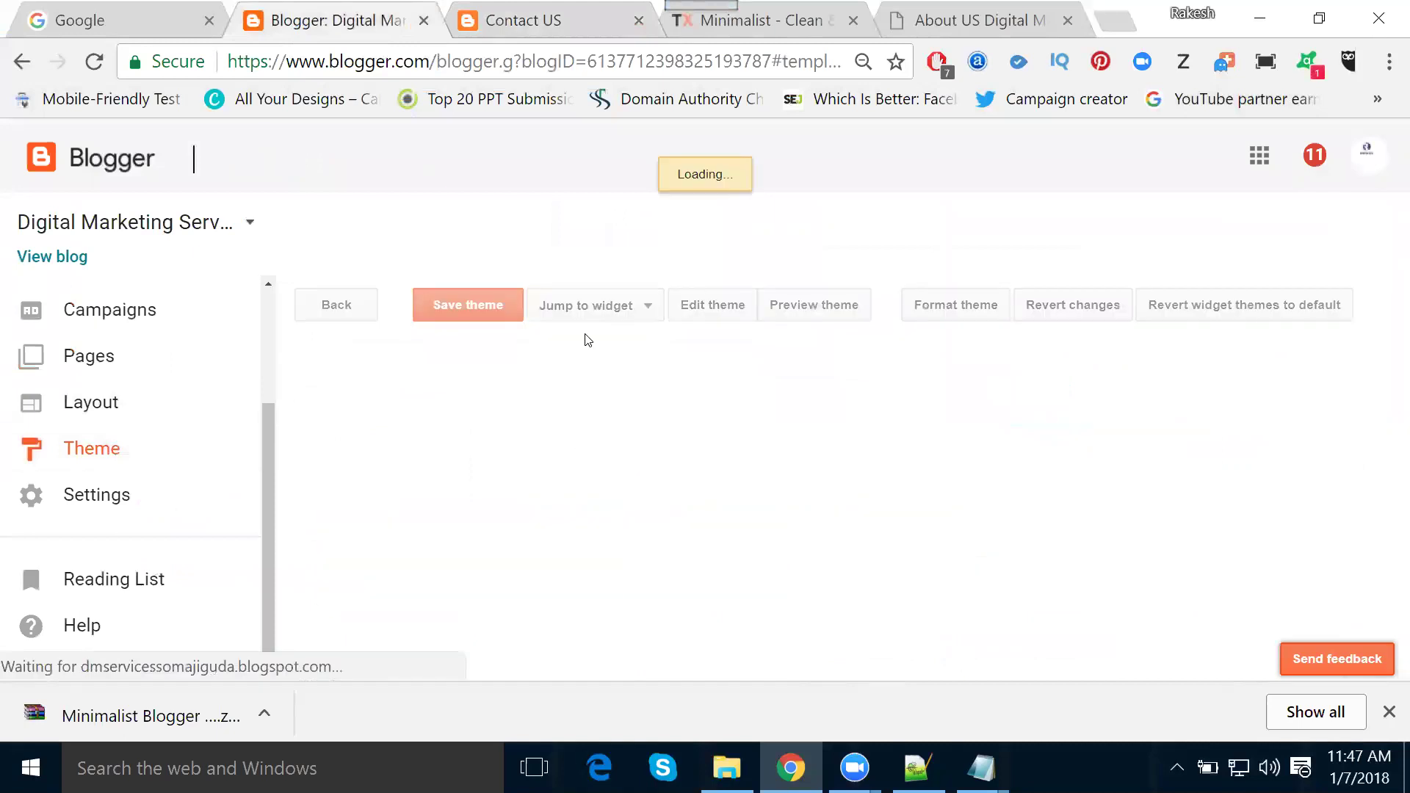
{"action": "left_click", "coordinate": [512, 20]}
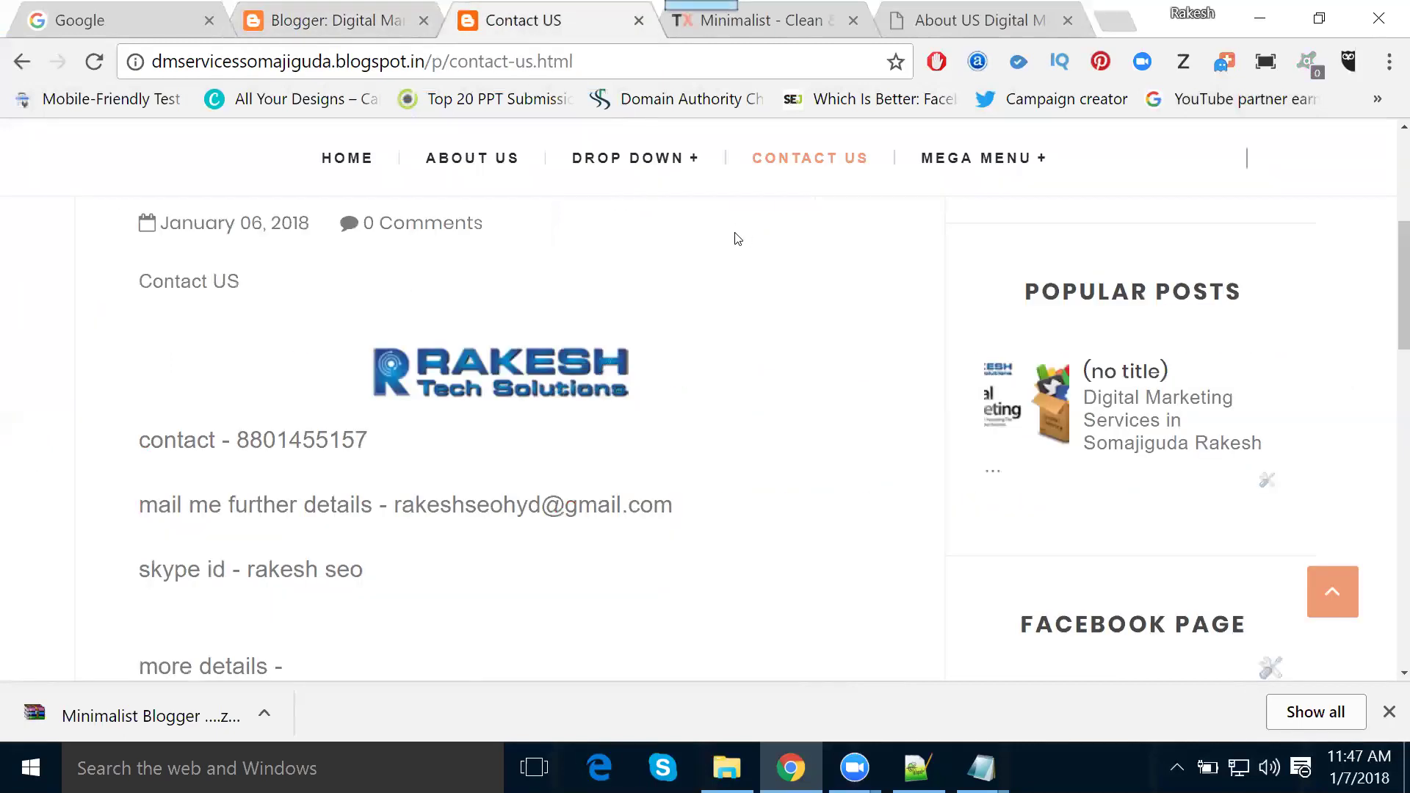
{"action": "mouse_move", "coordinate": [633, 166]}
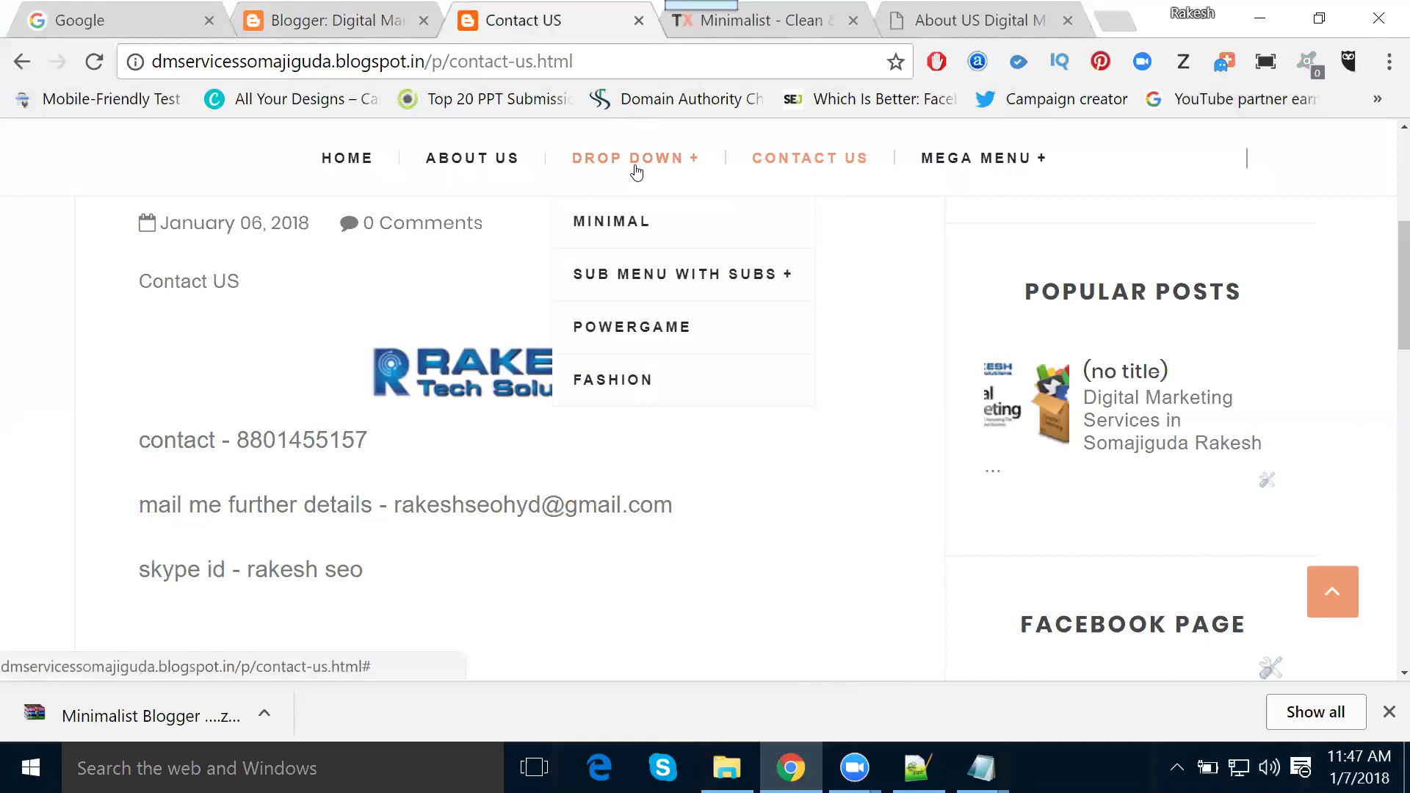
Rename the Drop Down menu entry as Services in the theme's HTML code and save the theme
{"action": "left_click", "coordinate": [331, 20]}
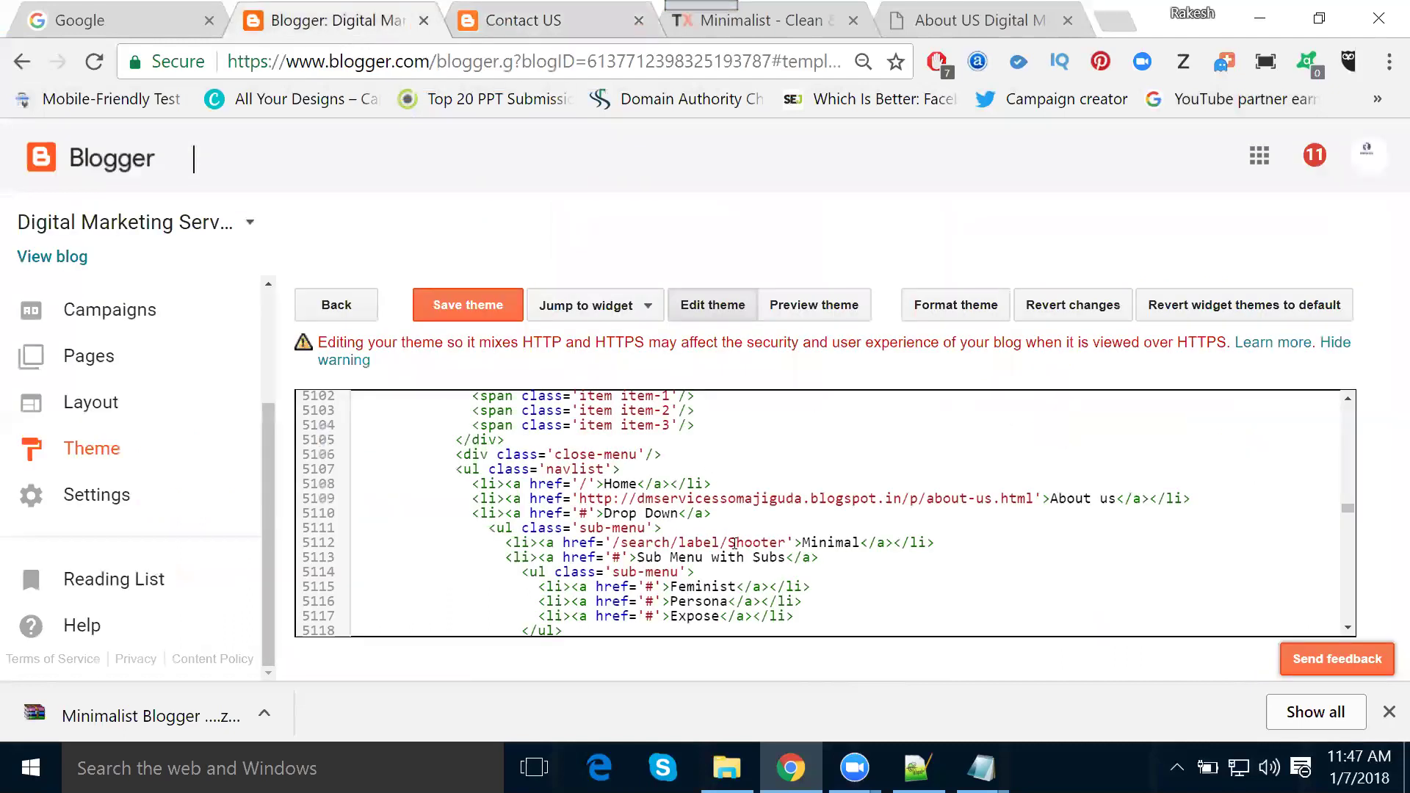
{"action": "scroll", "coordinate": [732, 544], "scroll_direction": "up", "scroll_amount": 3}
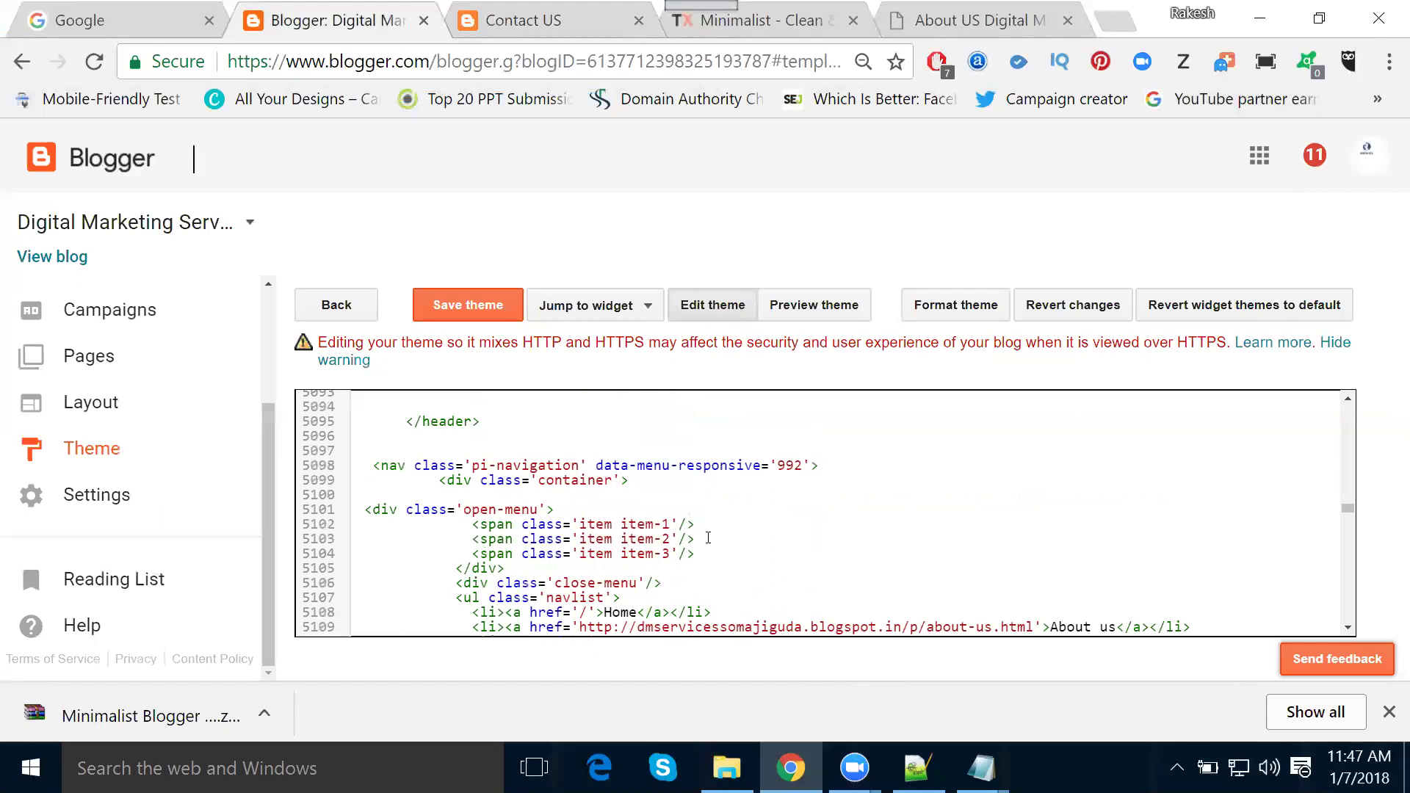
{"action": "scroll", "coordinate": [640, 527], "scroll_direction": "down", "scroll_amount": 2}
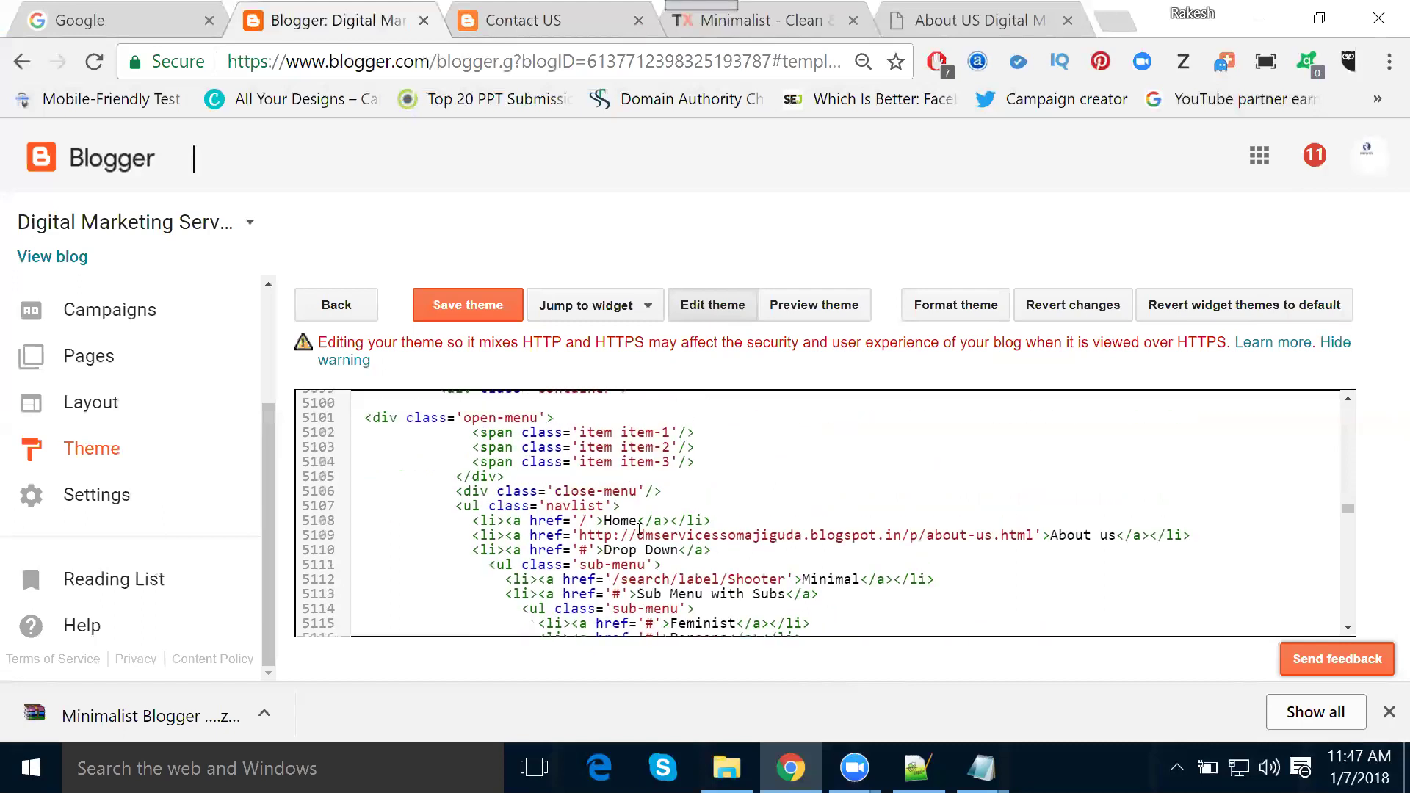
{"action": "scroll", "coordinate": [640, 528], "scroll_direction": "up", "scroll_amount": 3}
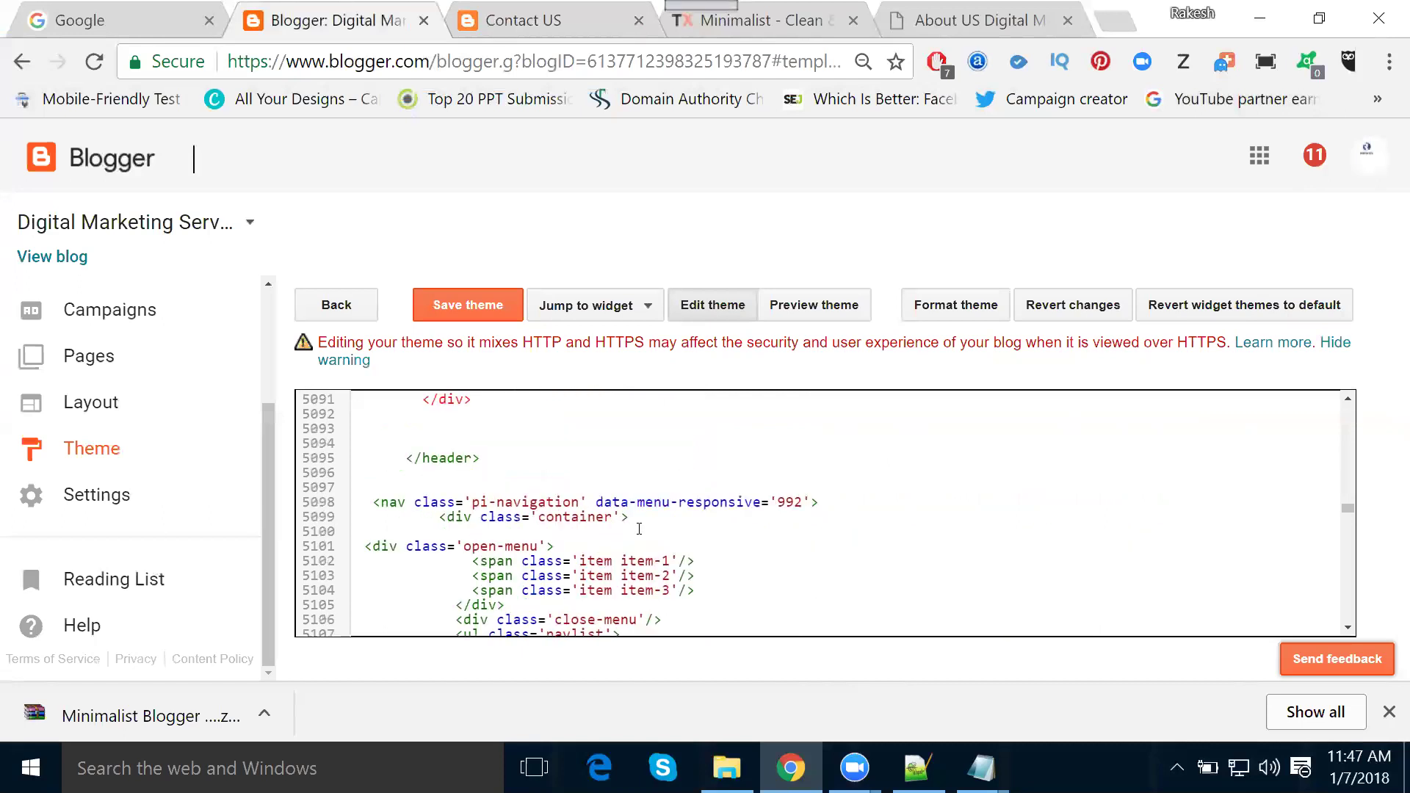
{"action": "scroll", "coordinate": [640, 529], "scroll_direction": "up", "scroll_amount": 3}
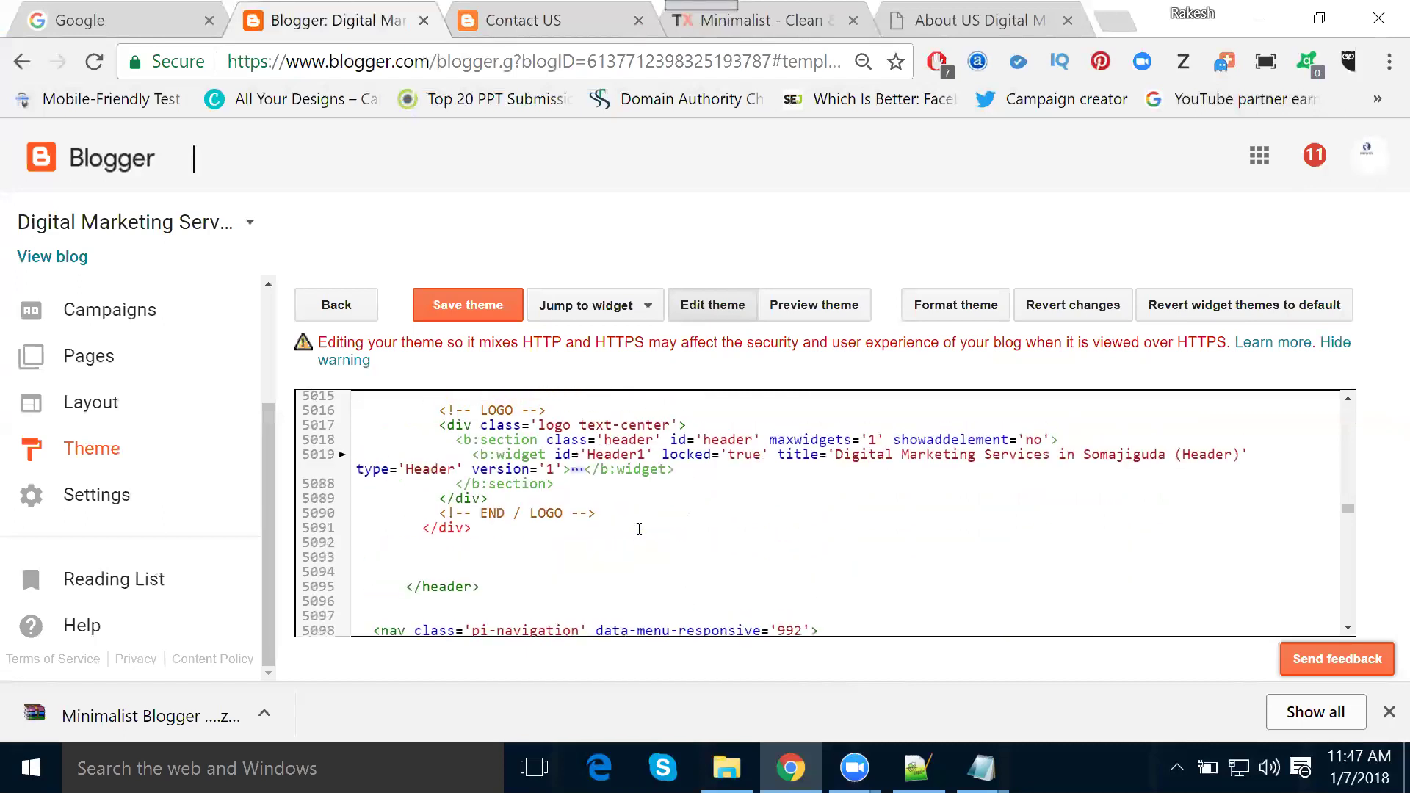
{"action": "scroll", "coordinate": [640, 529], "scroll_direction": "down", "scroll_amount": 3}
{"action": "scroll", "coordinate": [640, 529], "scroll_direction": "down", "scroll_amount": 6}
{"action": "scroll", "coordinate": [640, 529], "scroll_direction": "up", "scroll_amount": 4}
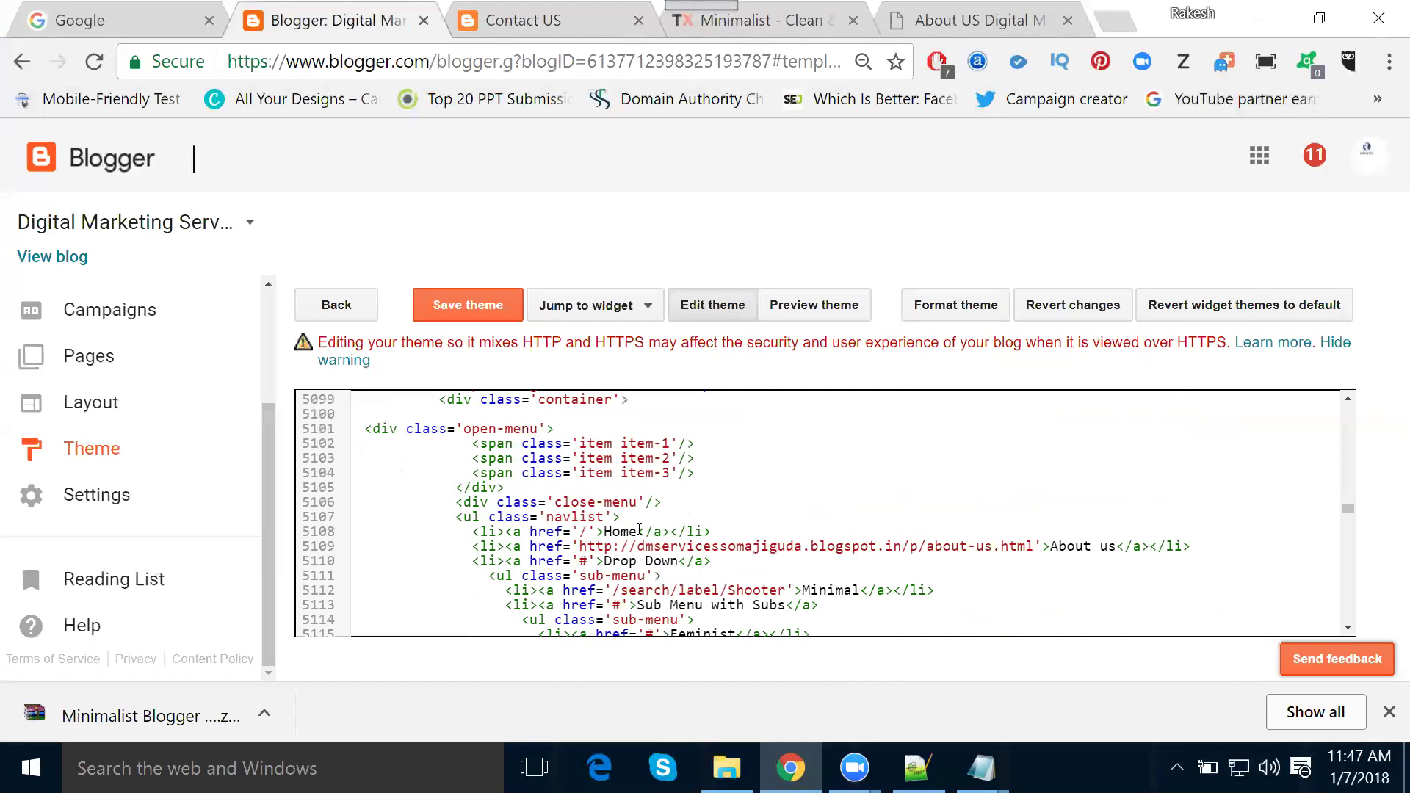
{"action": "scroll", "coordinate": [640, 529], "scroll_direction": "down", "scroll_amount": 3}
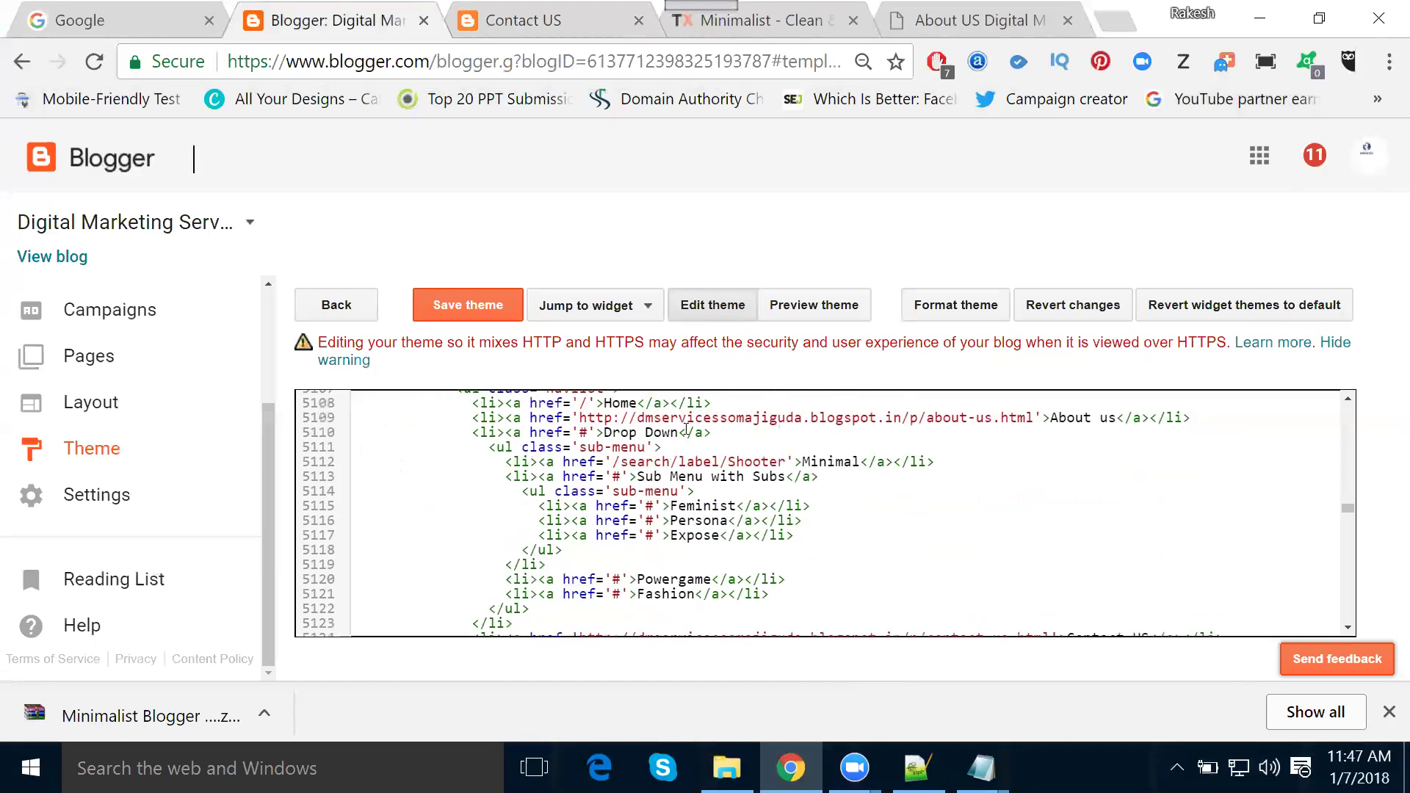
{"action": "left_click_drag", "start_coordinate": [678, 432], "coordinate": [604, 432]}
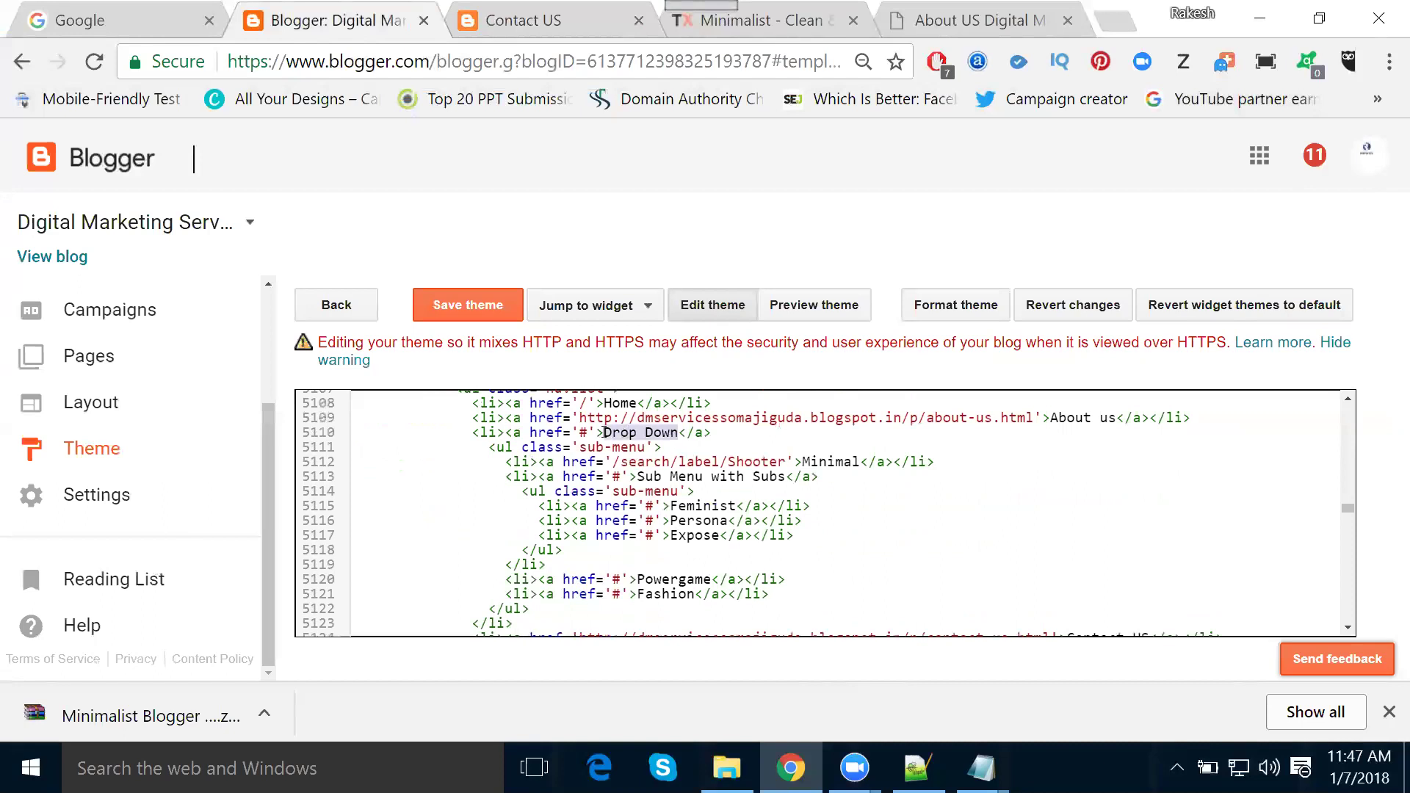
{"action": "type", "text": "Services"}
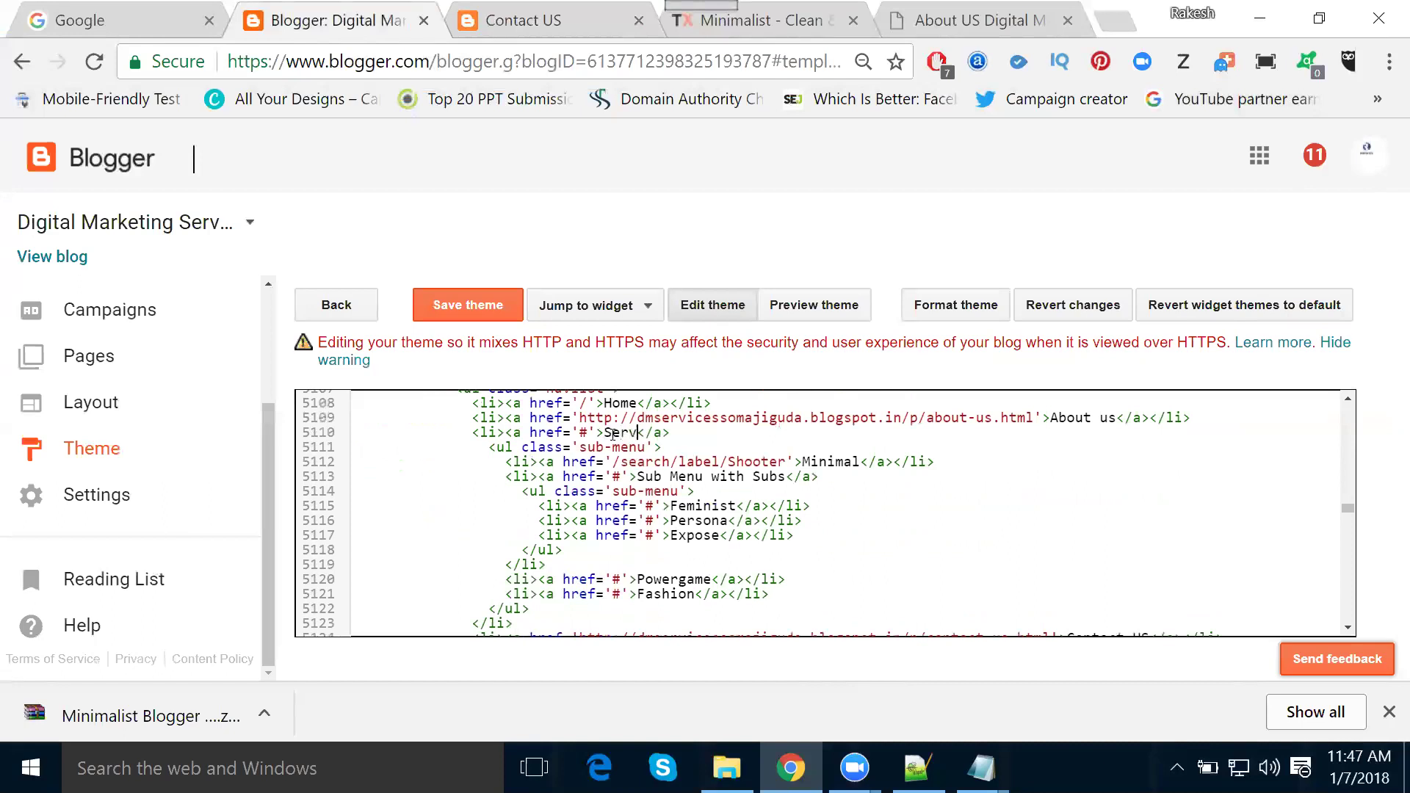
{"action": "left_click", "coordinate": [474, 307]}
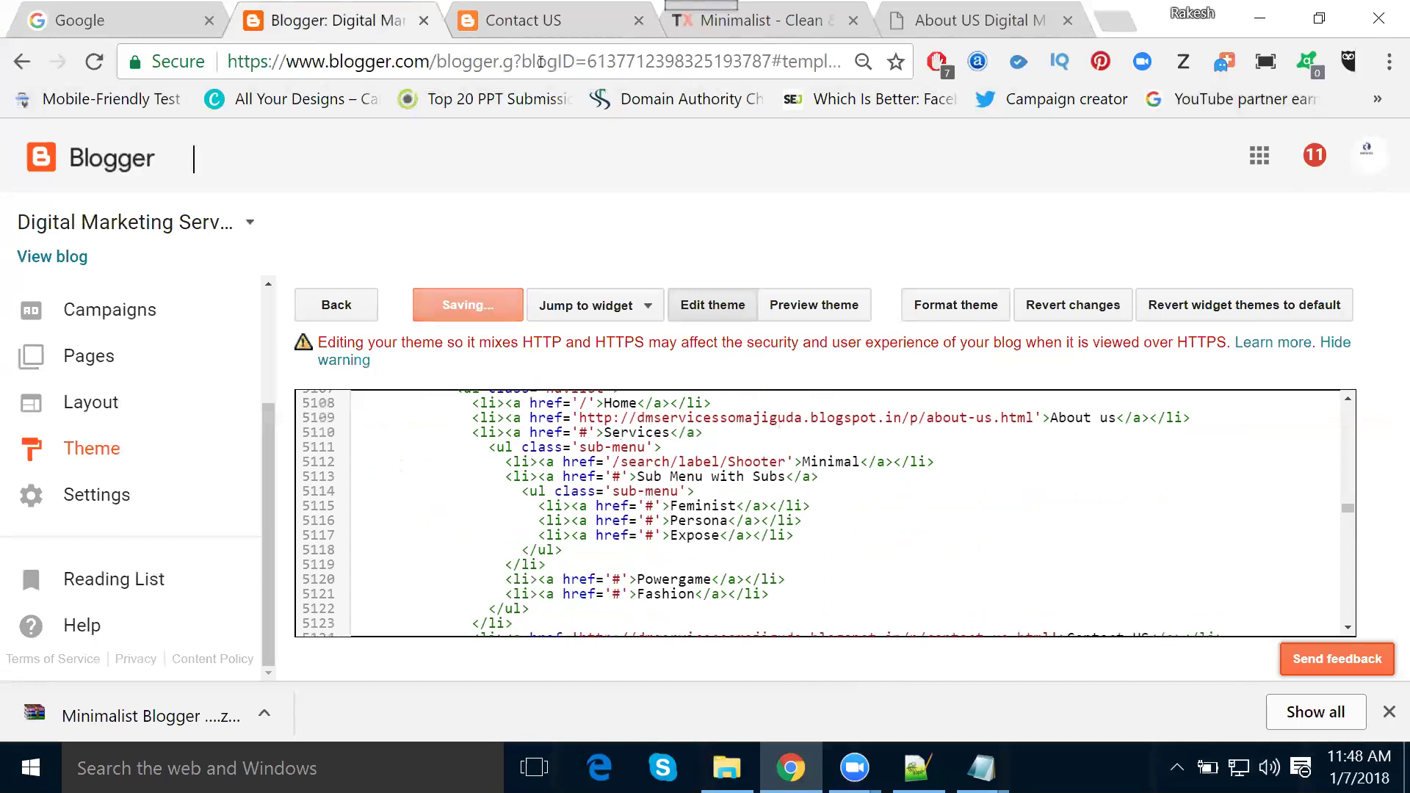
Reload the live blog's home page and check the renamed Services entry and the Mega Menu contents
{"action": "left_click", "coordinate": [526, 22]}
{"action": "left_click", "coordinate": [358, 167]}
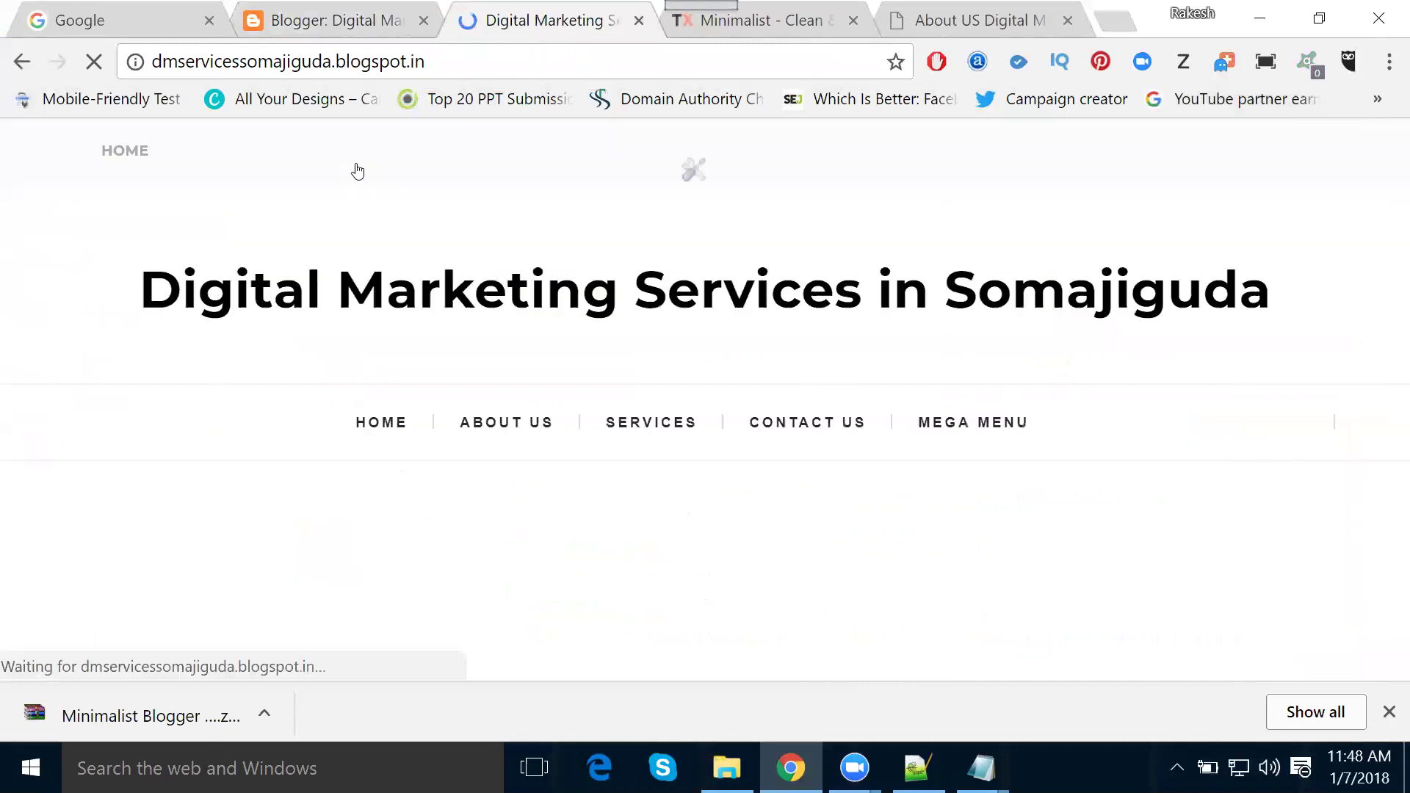
{"action": "scroll", "coordinate": [363, 162], "scroll_direction": "down", "scroll_amount": 2}
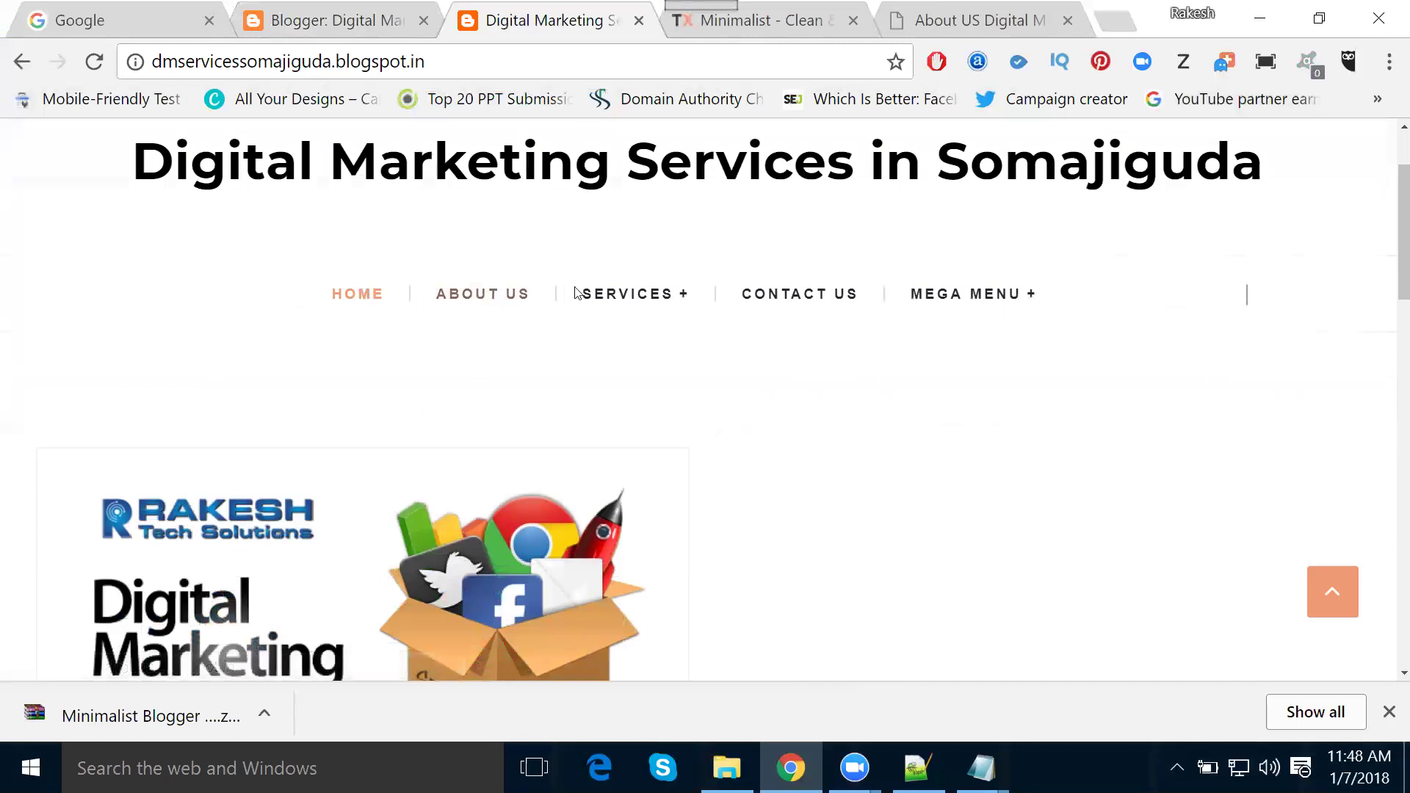
{"action": "mouse_move", "coordinate": [991, 302]}
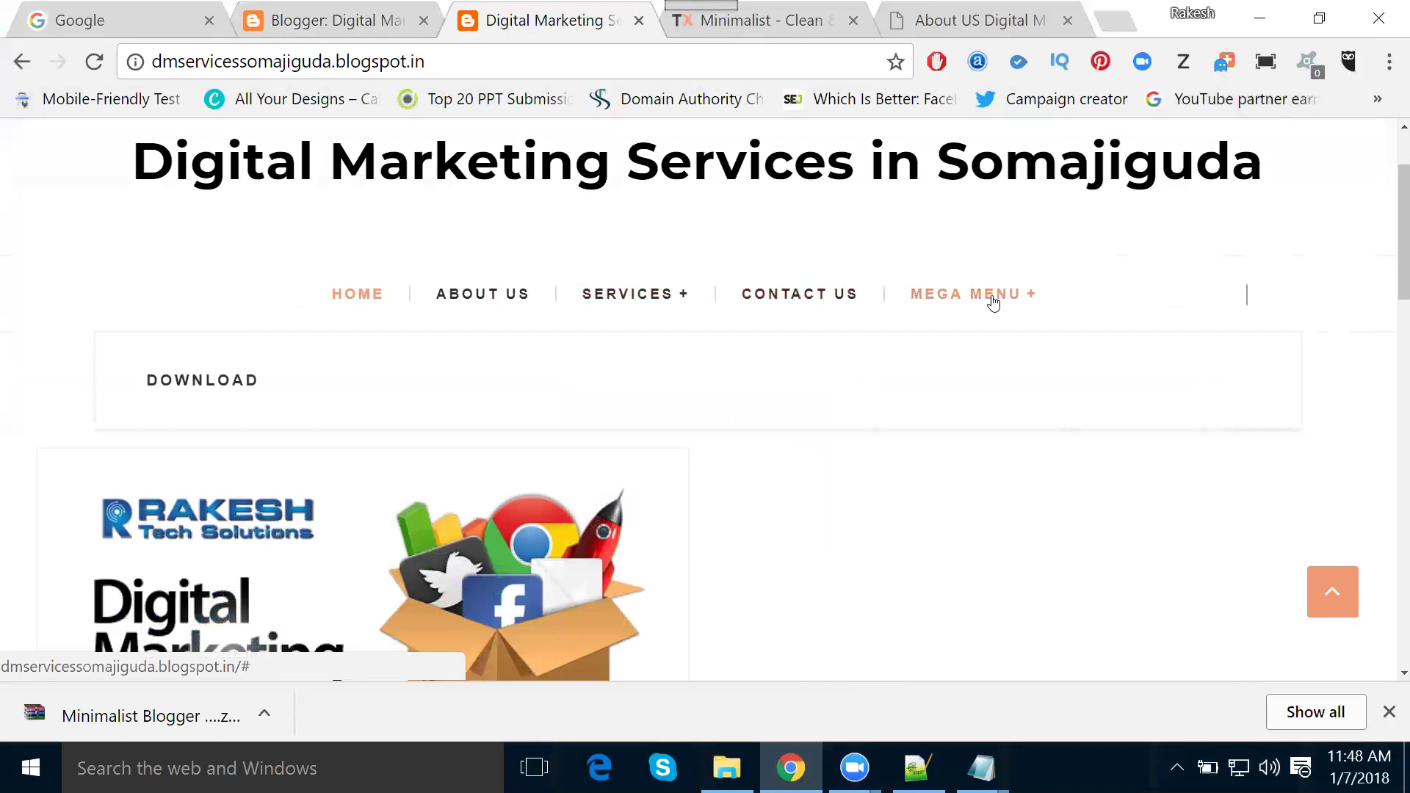
Rename the Mega menu entry as Website in the theme code, save the theme and reload the live blog
{"action": "left_click", "coordinate": [280, 29]}
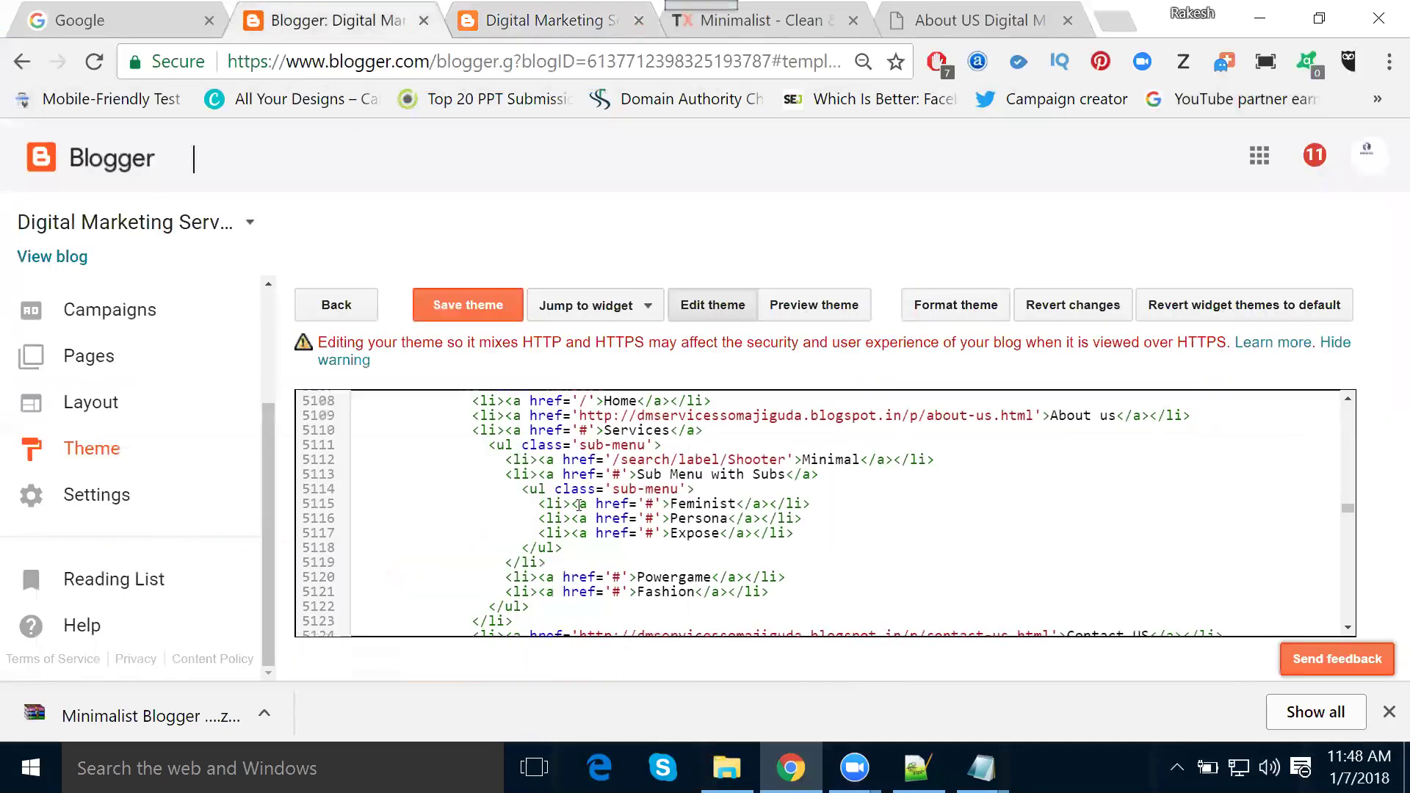
{"action": "scroll", "coordinate": [579, 505], "scroll_direction": "down", "scroll_amount": 3}
{"action": "scroll", "coordinate": [579, 506], "scroll_direction": "up", "scroll_amount": 2}
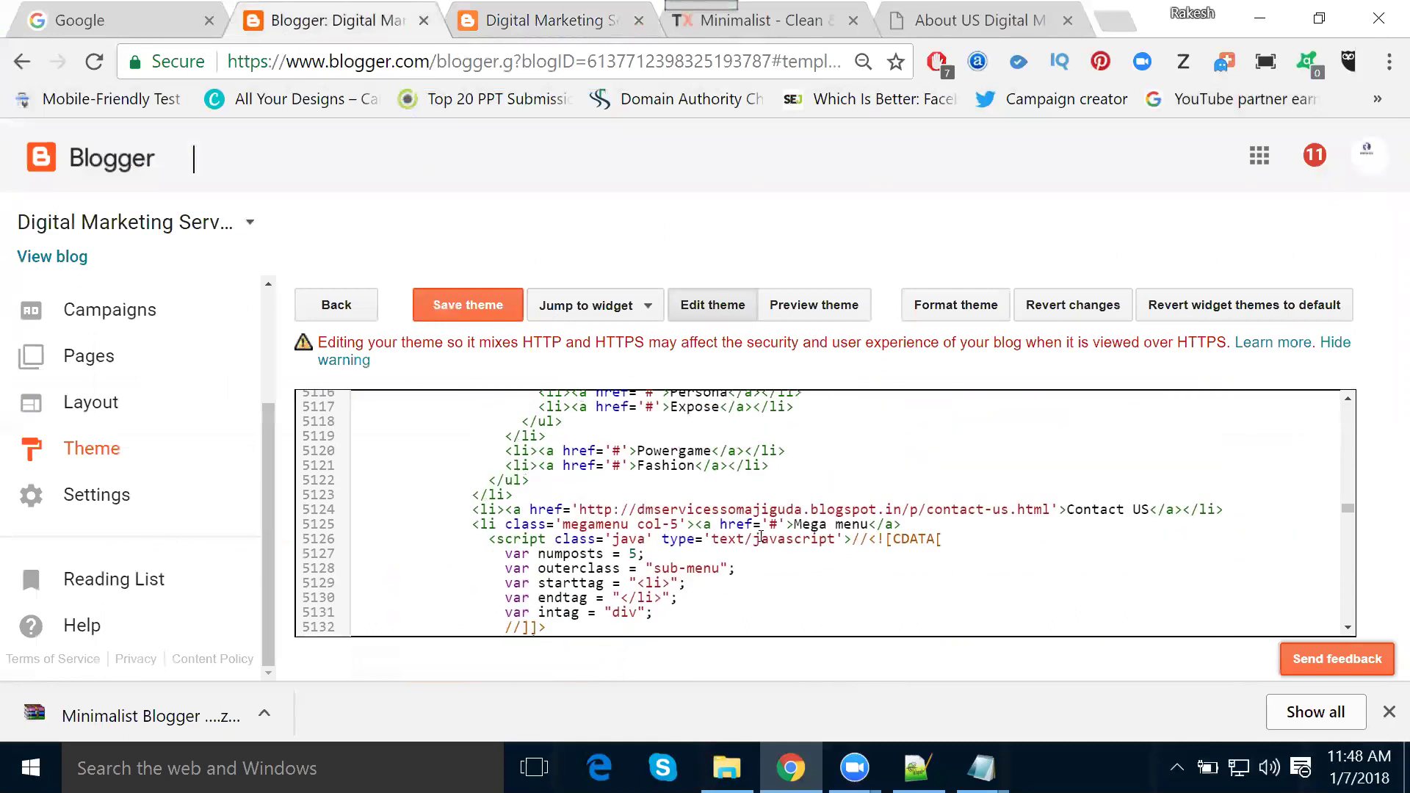
{"action": "left_click_drag", "start_coordinate": [795, 524], "coordinate": [873, 524]}
{"action": "type", "text": "Website"}
{"action": "left_click", "coordinate": [498, 317]}
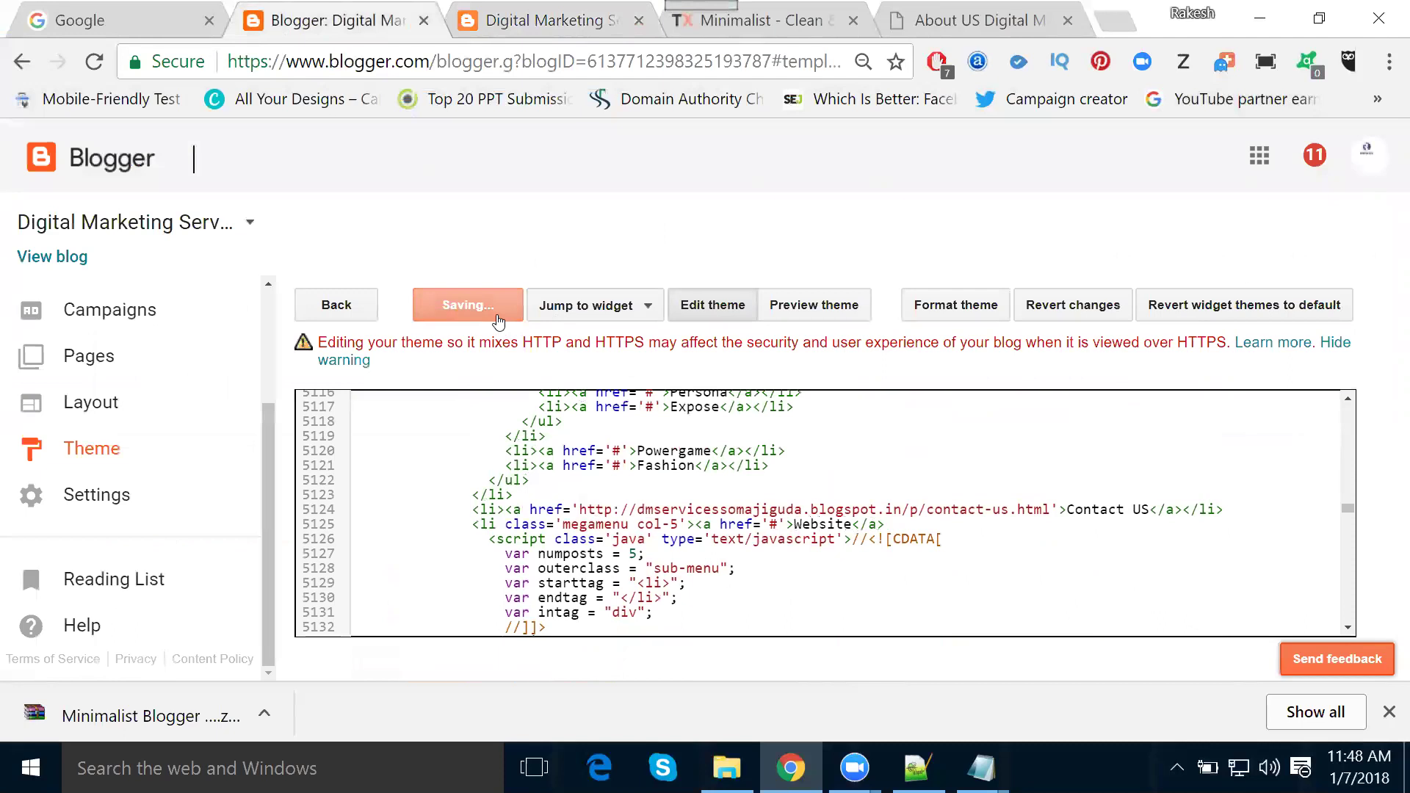
{"action": "left_click", "coordinate": [500, 15]}
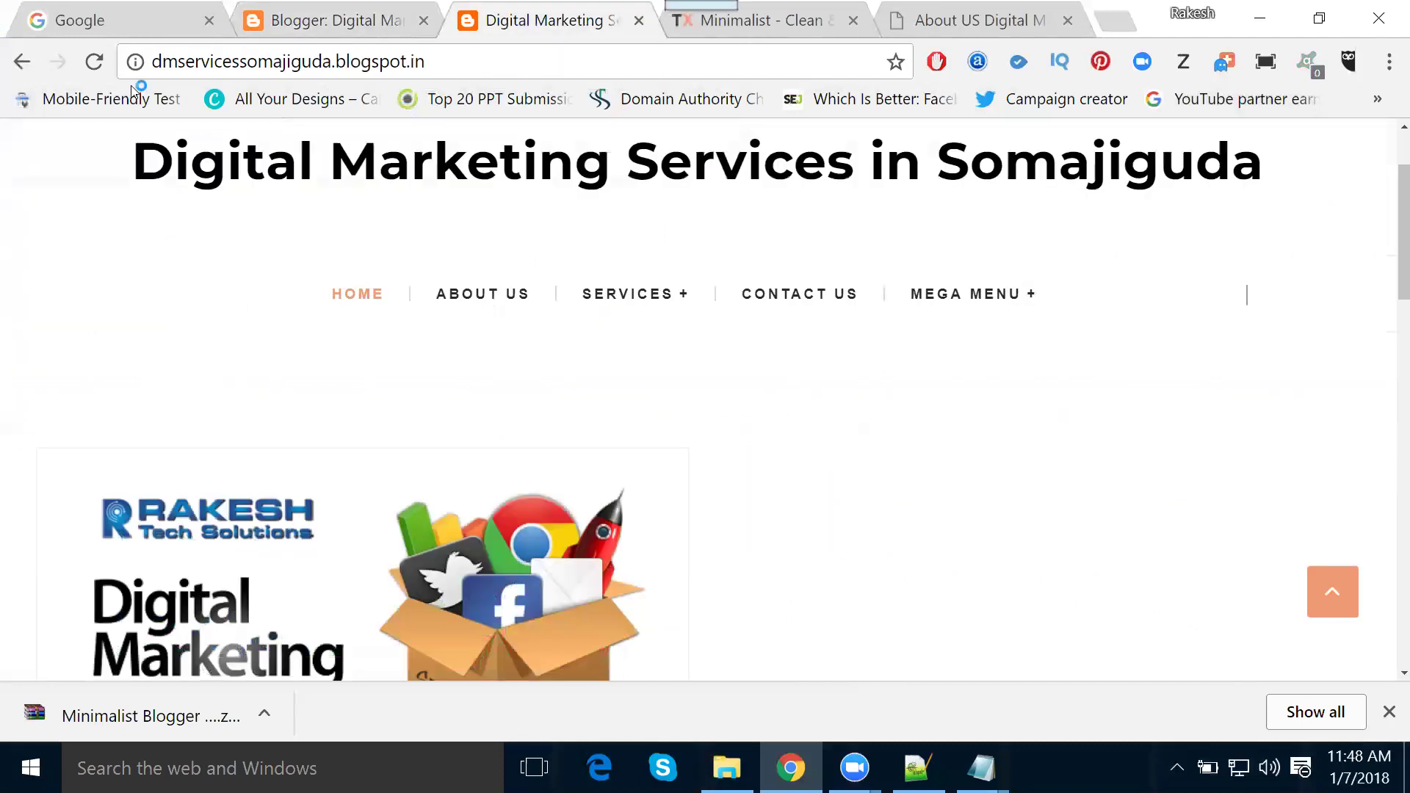
{"action": "left_click", "coordinate": [89, 72]}
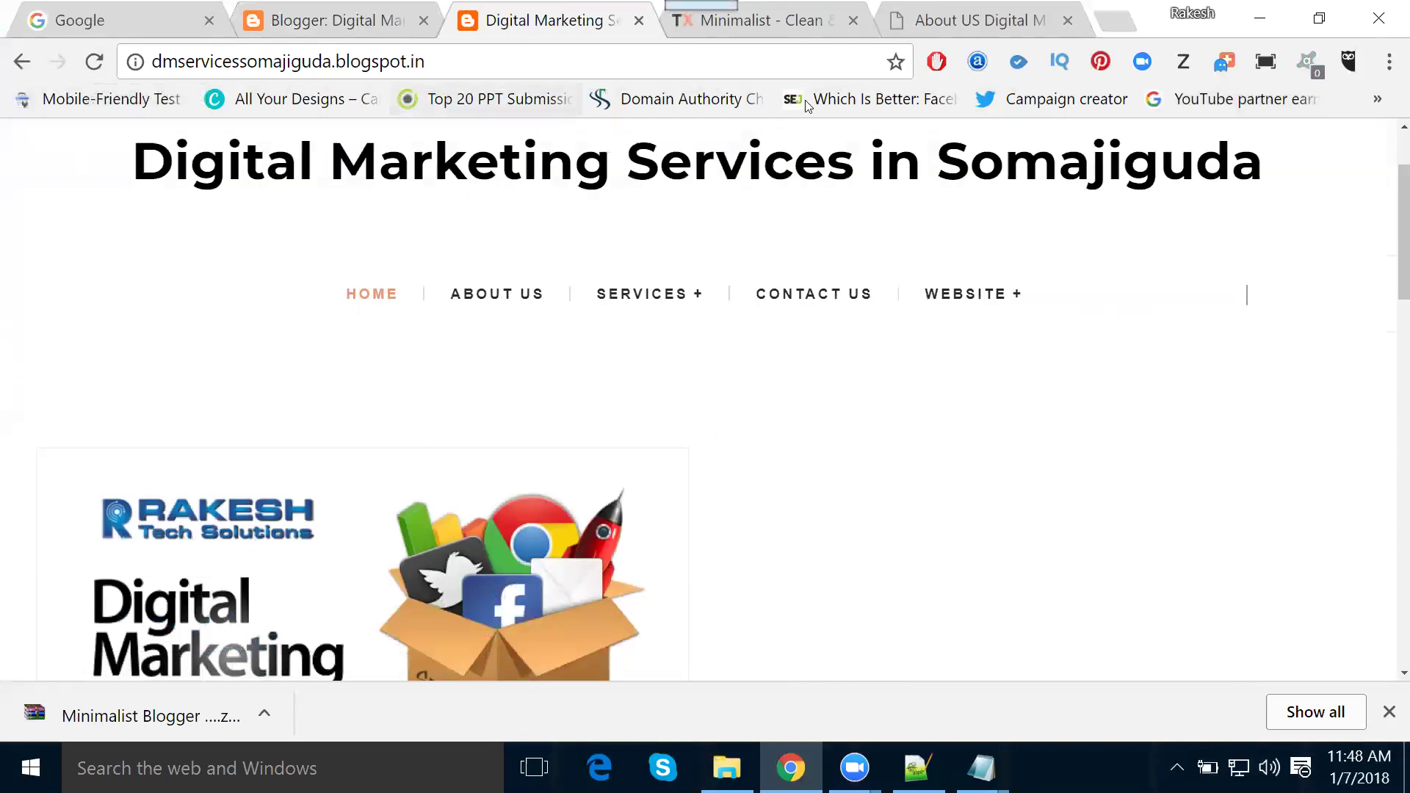
{"action": "left_click", "coordinate": [970, 20]}
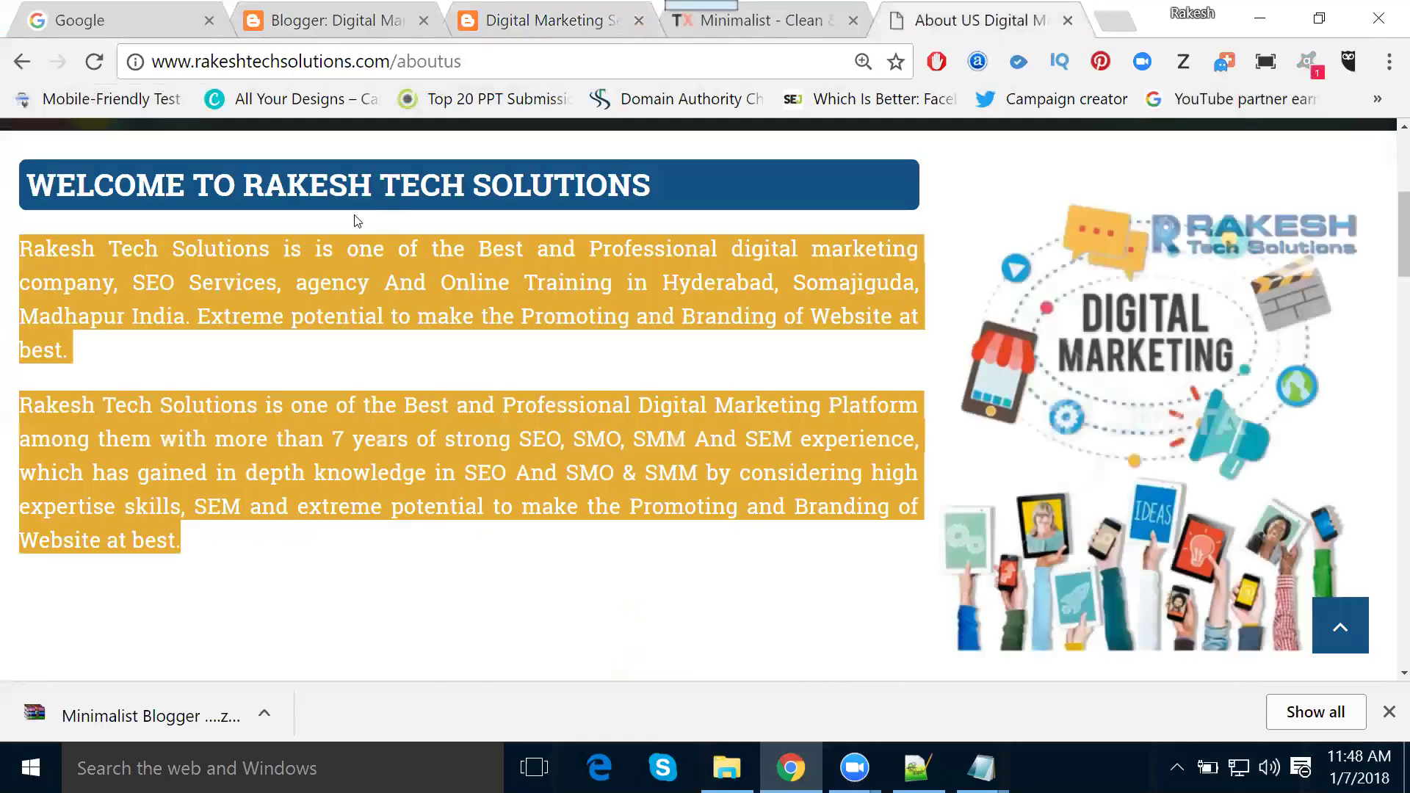
{"action": "left_click", "coordinate": [558, 195]}
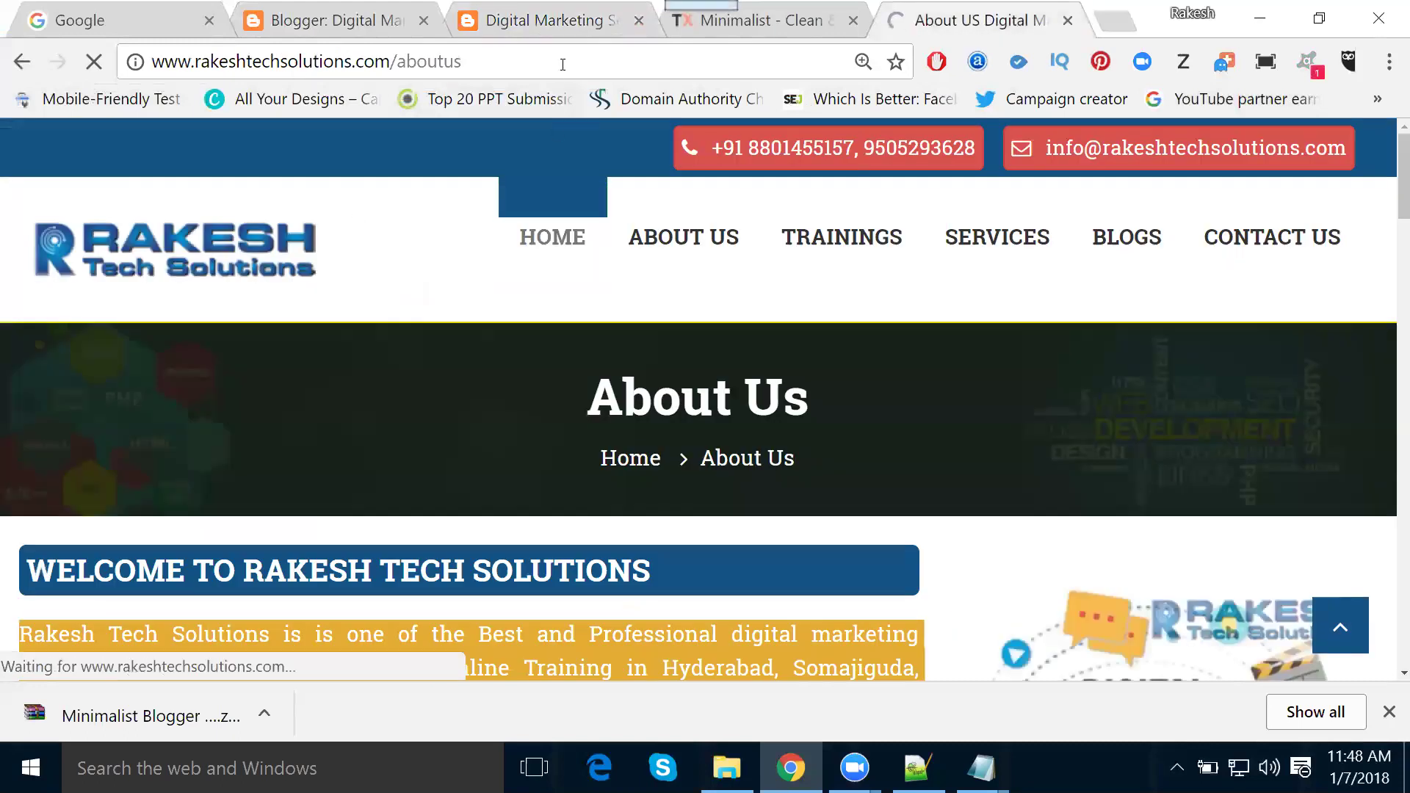
{"action": "left_click", "coordinate": [562, 61]}
{"action": "key", "text": "ctrl+c"}
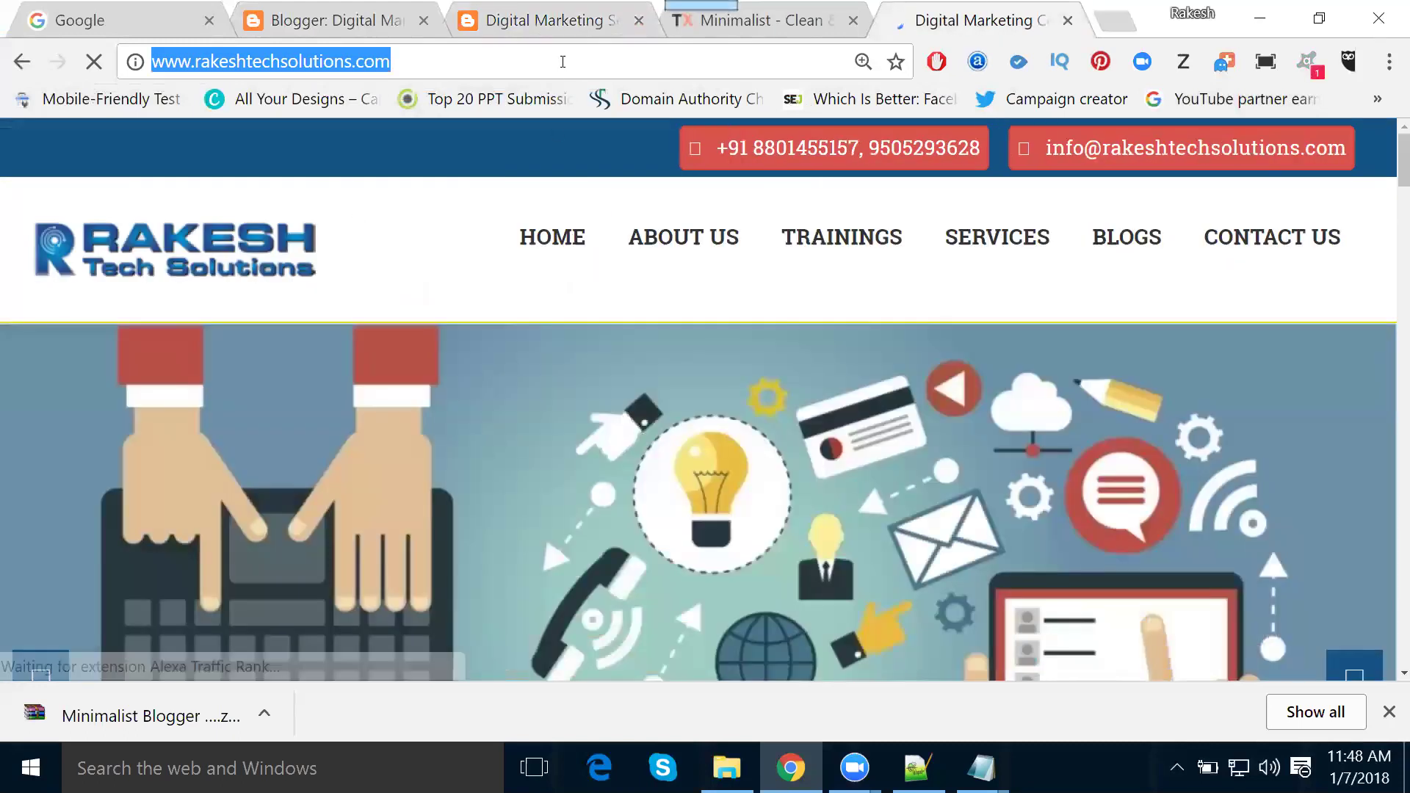
{"action": "left_click", "coordinate": [364, 20]}
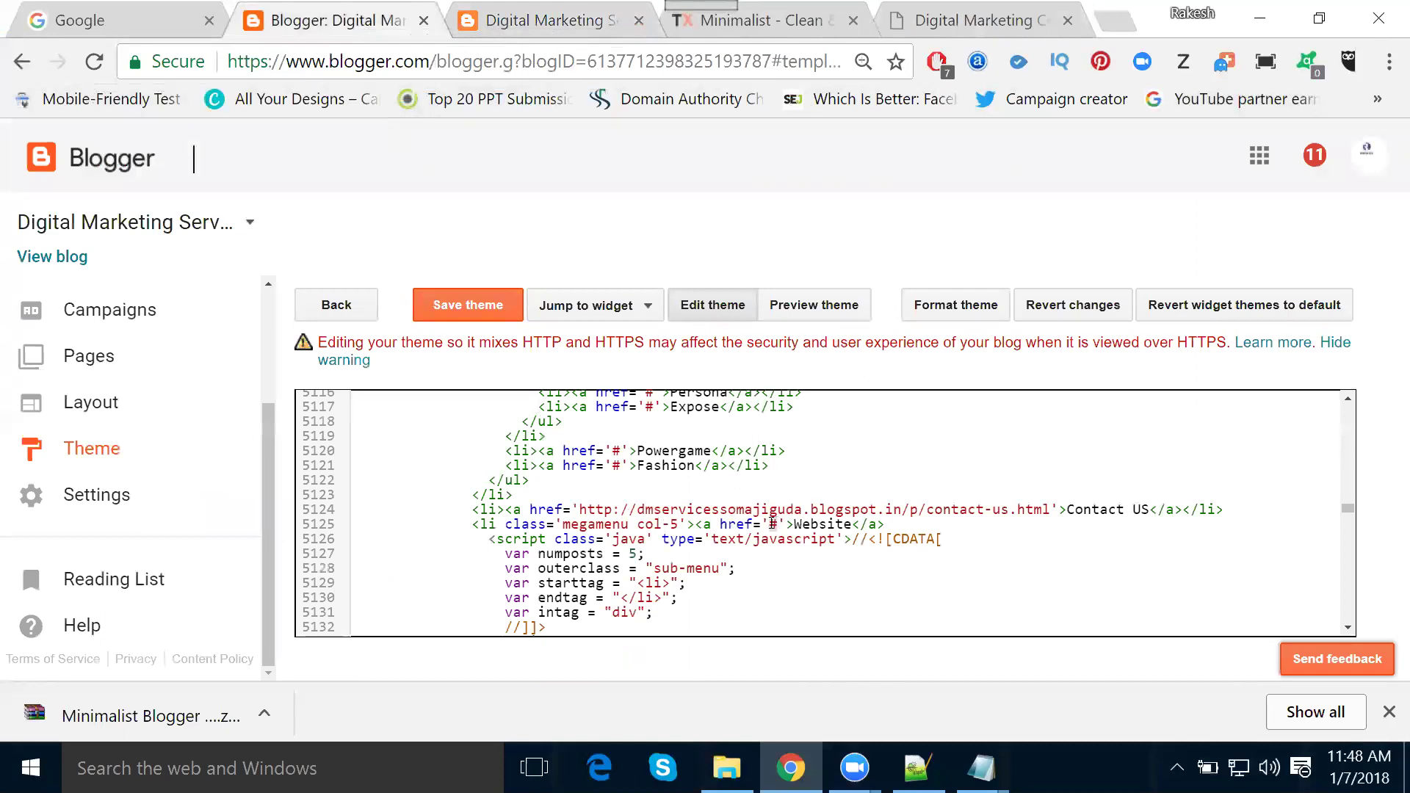
{"action": "double_click", "coordinate": [773, 524]}
{"action": "key", "text": "ctrl+v"}
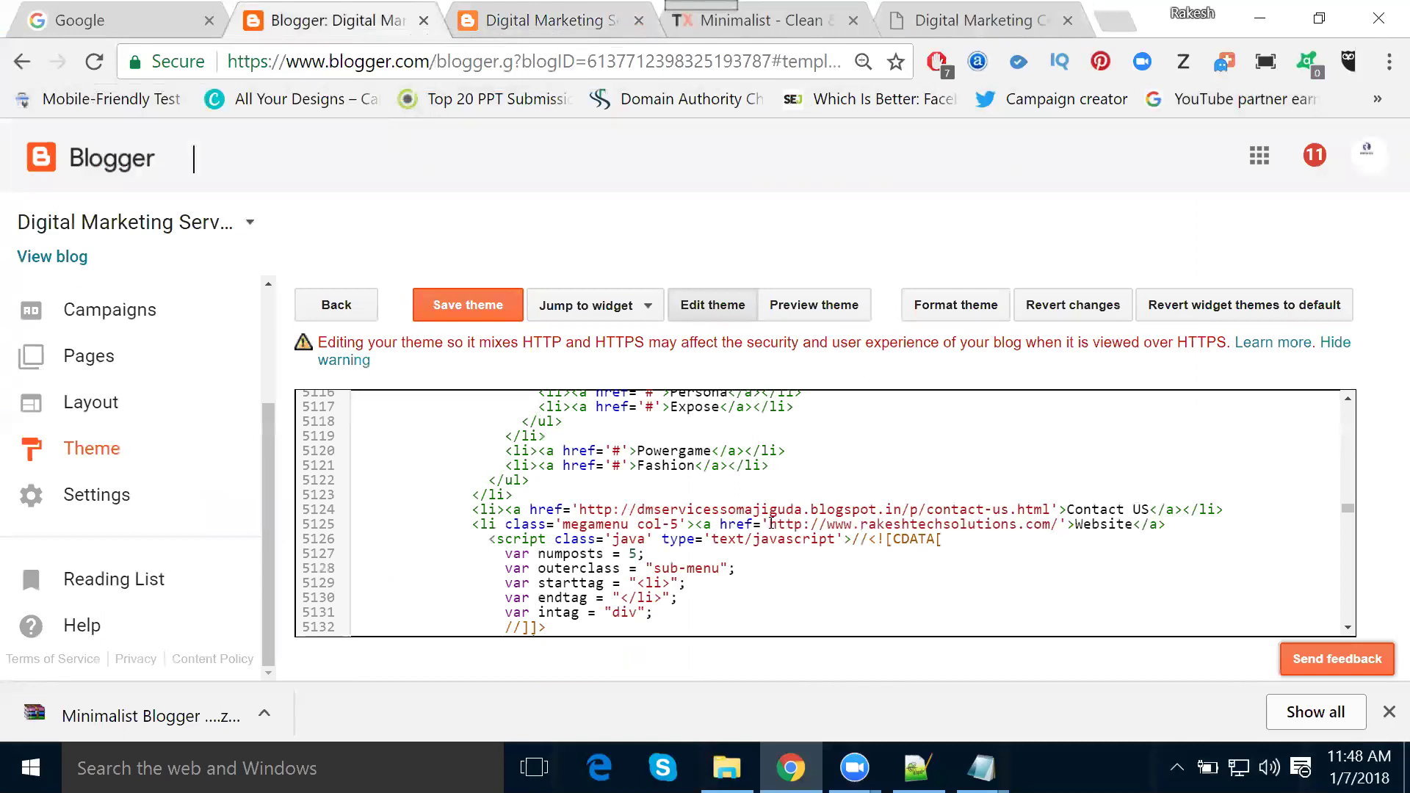
{"action": "left_click", "coordinate": [479, 304]}
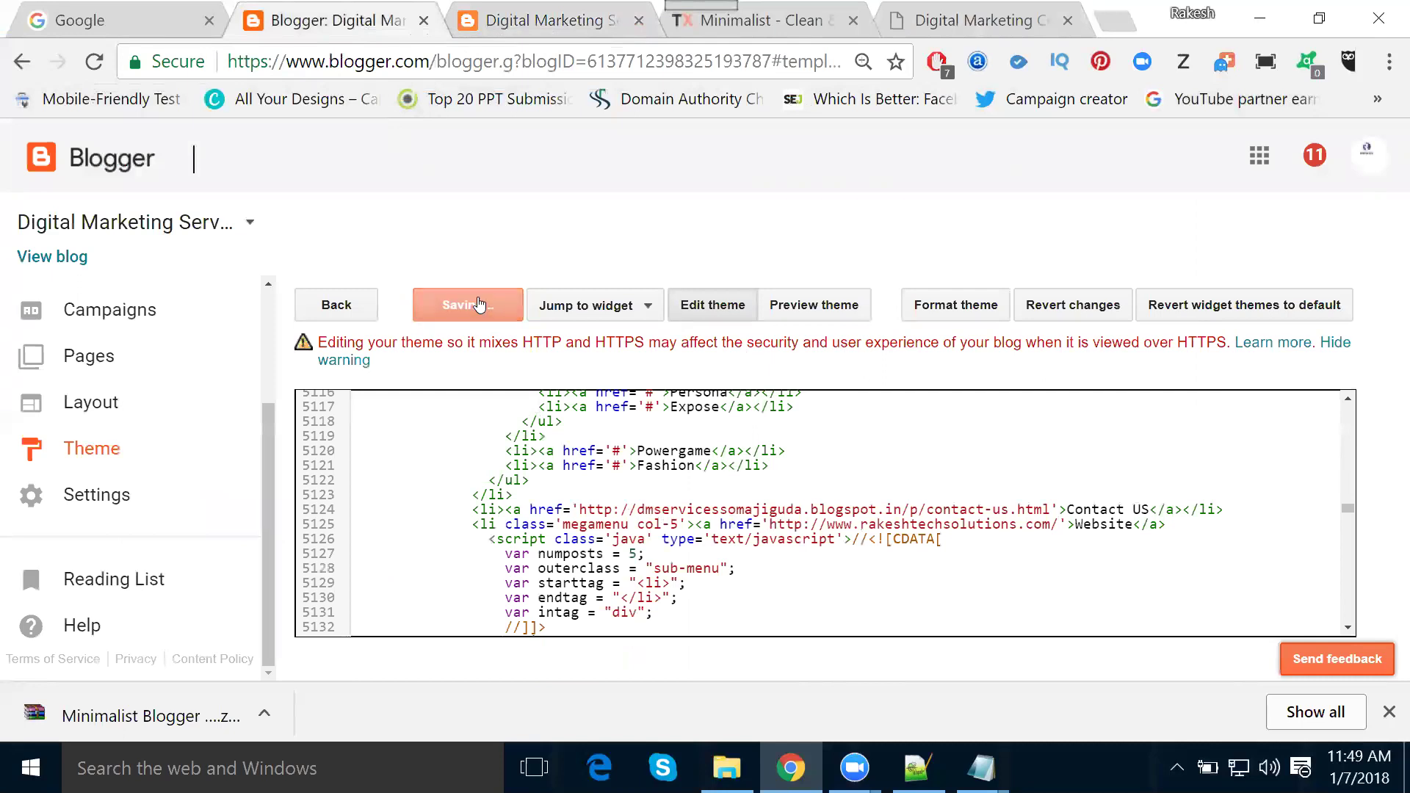
Reload the live blog's home page, test the Website menu link, and return to the blog
{"action": "left_click", "coordinate": [537, 33]}
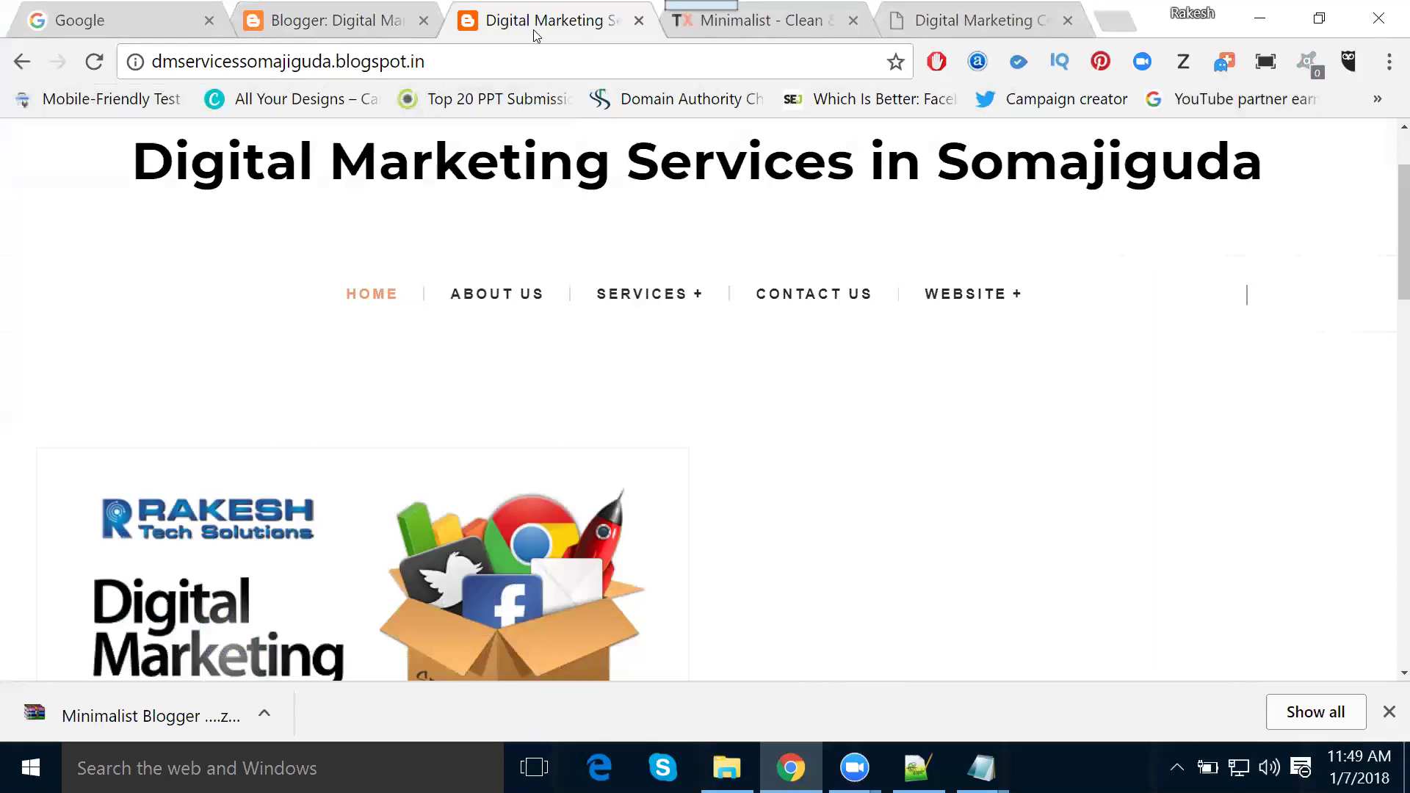
{"action": "left_click", "coordinate": [368, 293]}
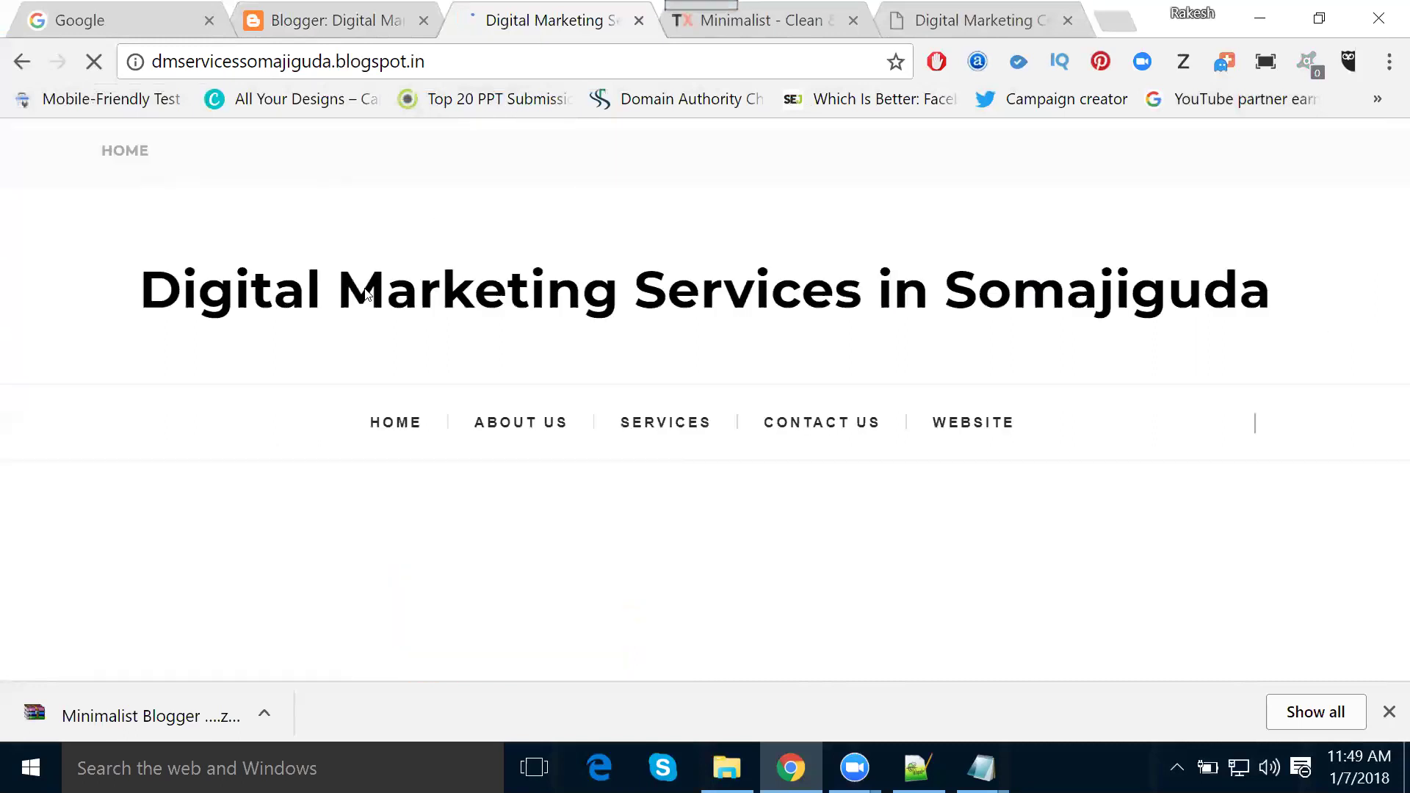
{"action": "mouse_move", "coordinate": [967, 421]}
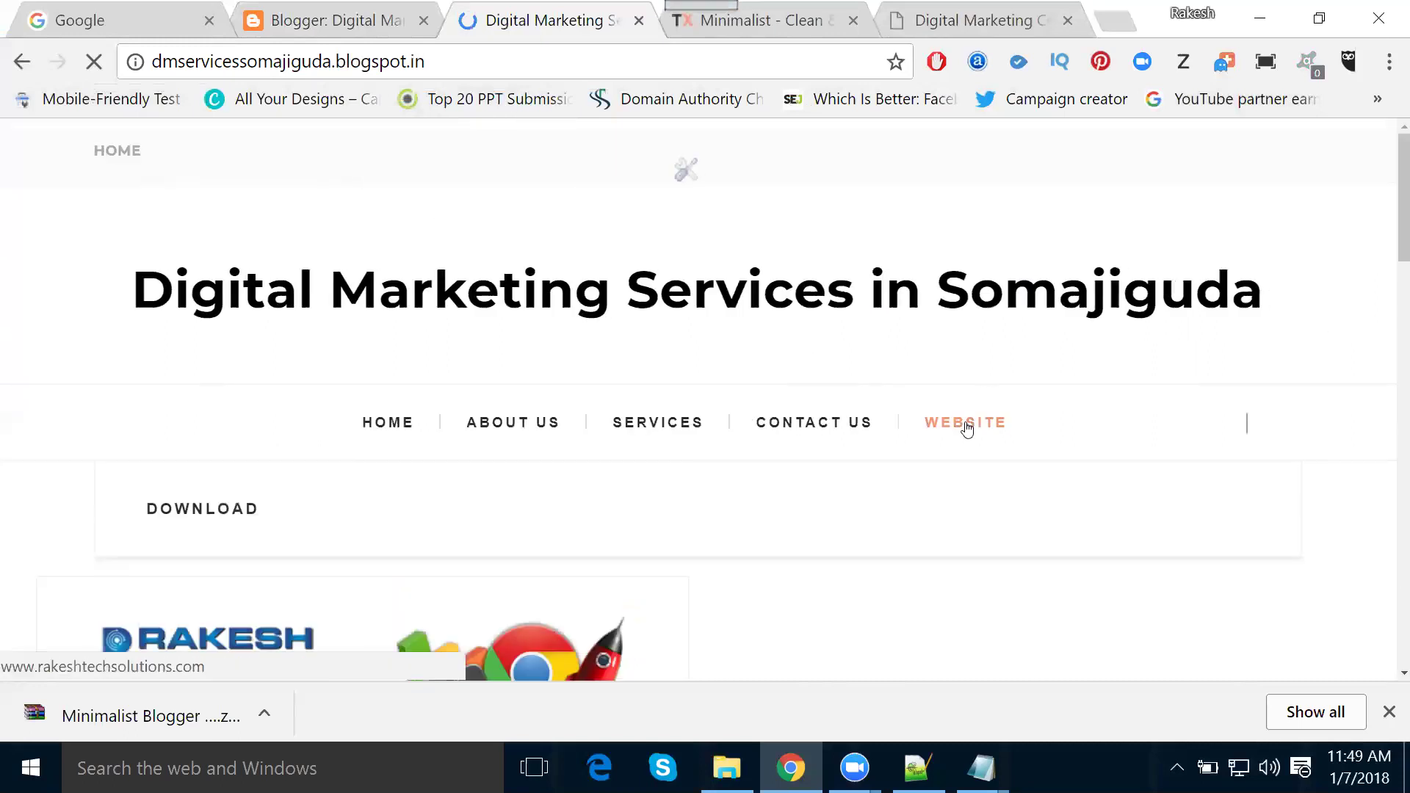
{"action": "left_click", "coordinate": [967, 426]}
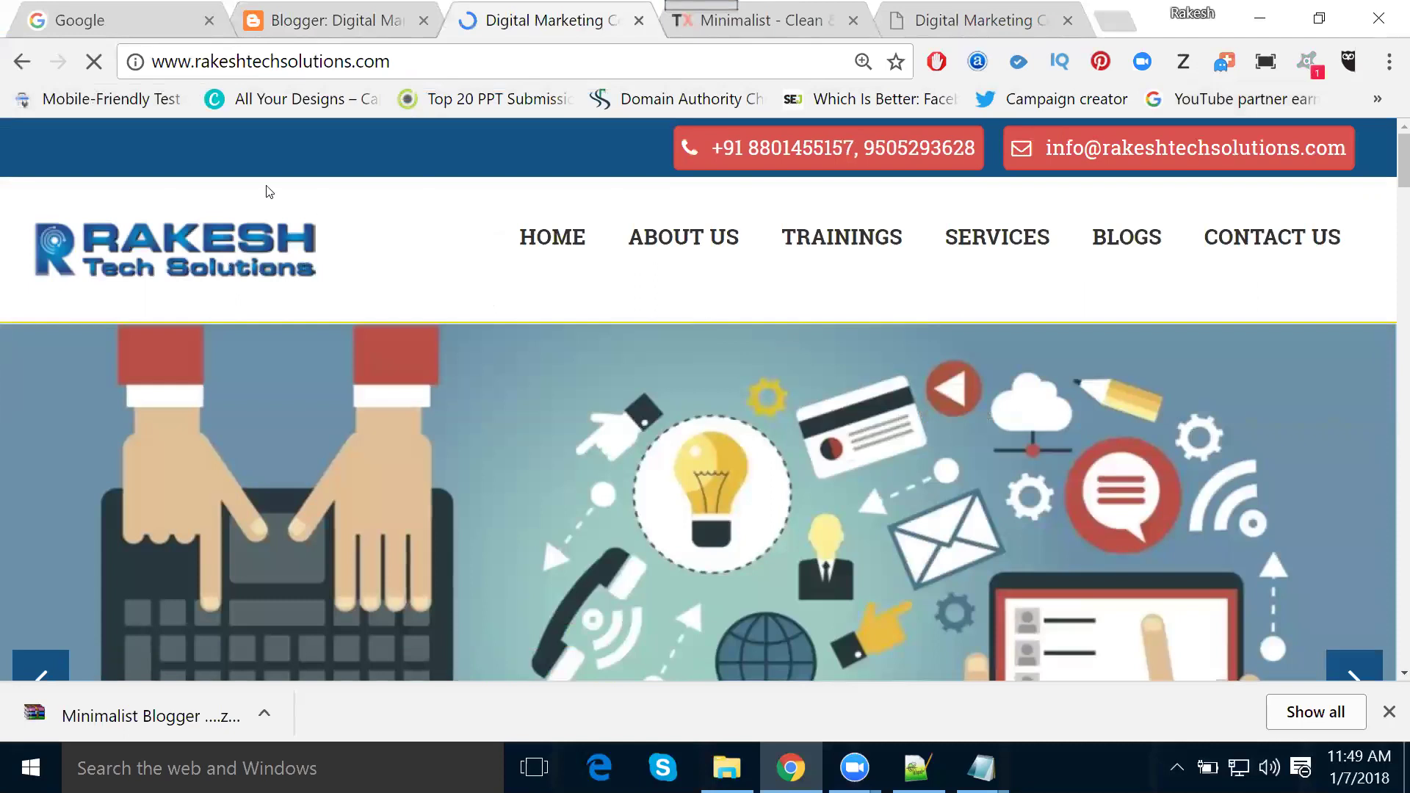
{"action": "left_click", "coordinate": [22, 61]}
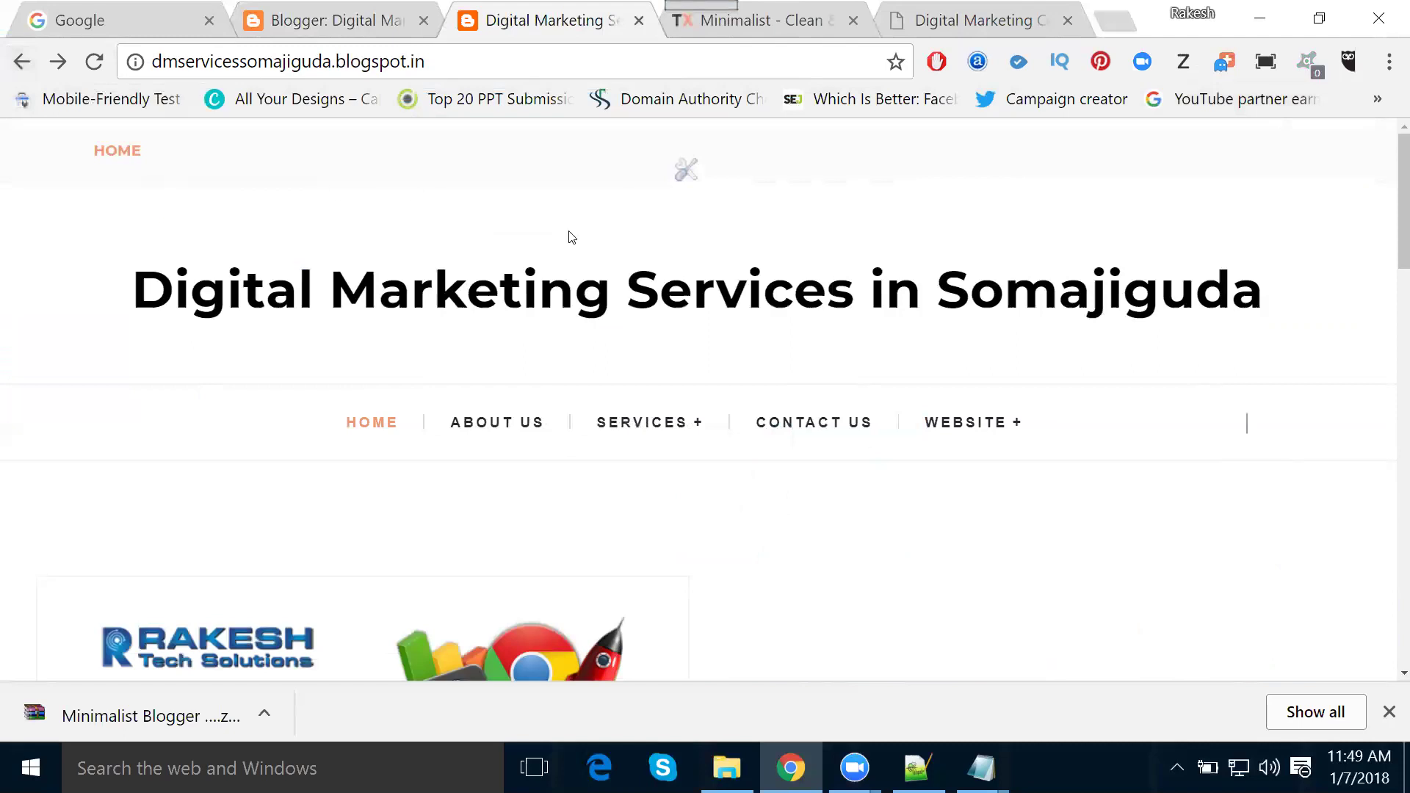
Open a blank Notepad document and write the attribute target="_blank" in it
{"action": "key", "text": "super+r"}
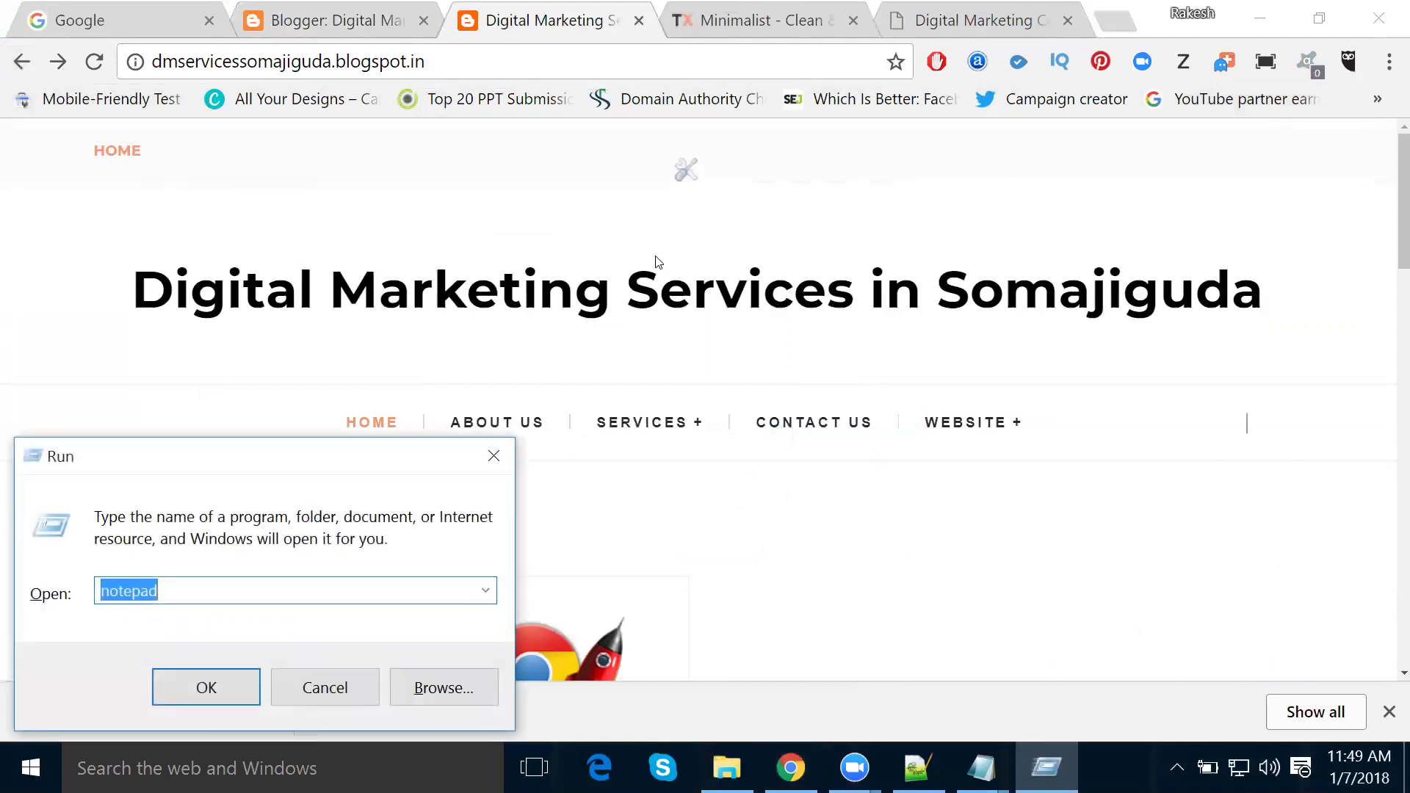
{"action": "key", "text": "Return"}
{"action": "type", "text": "targe"}
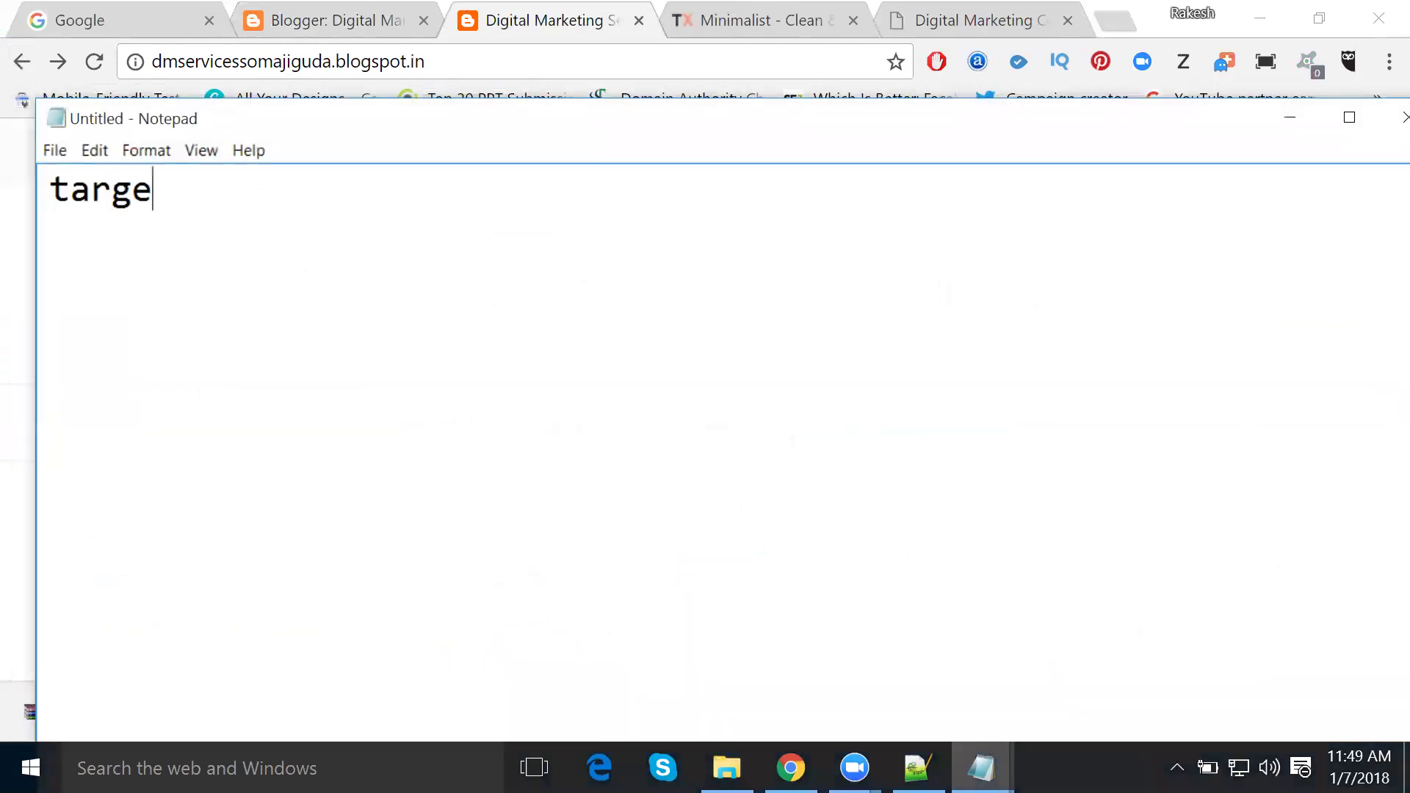
{"action": "type", "text": "t-=_bl"}
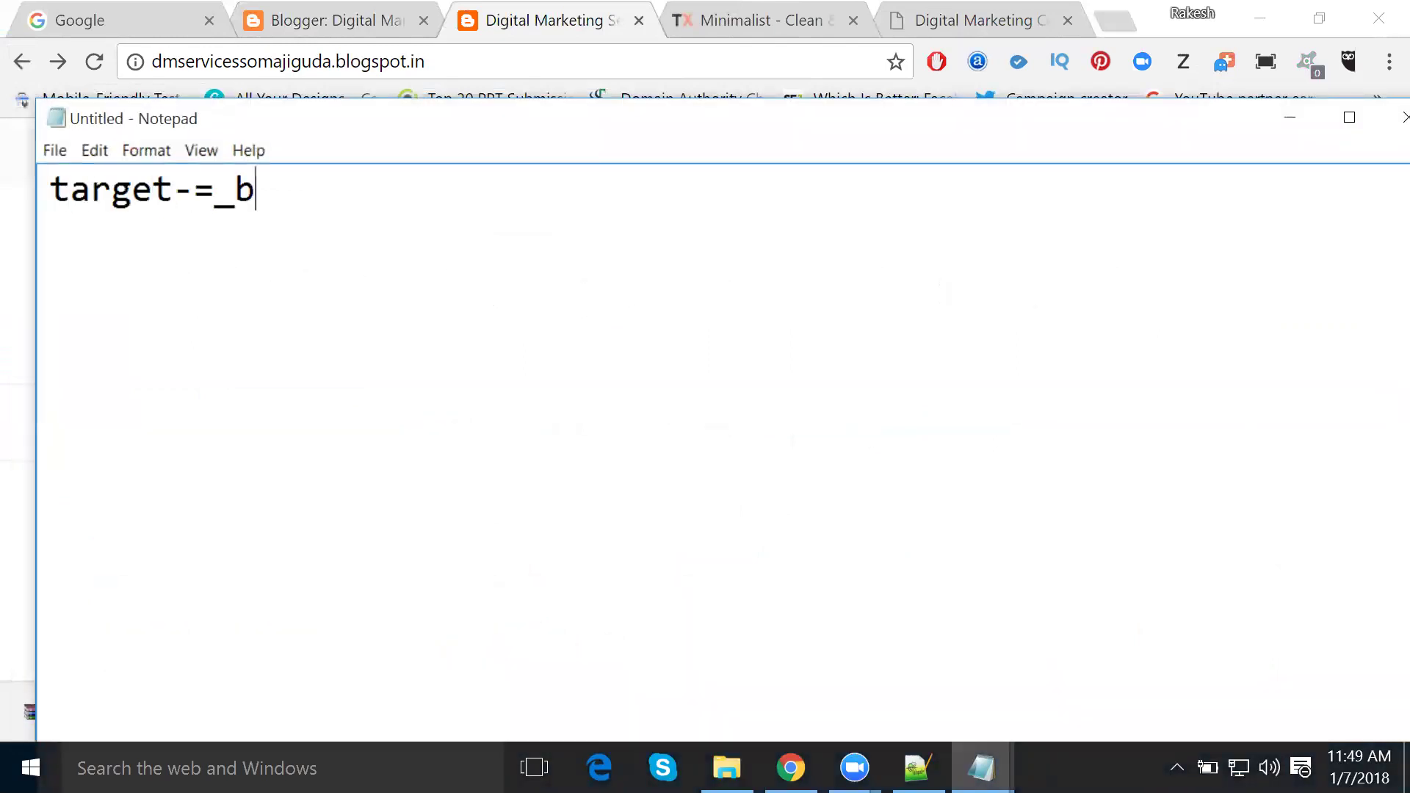
{"action": "type", "text": "ank"}
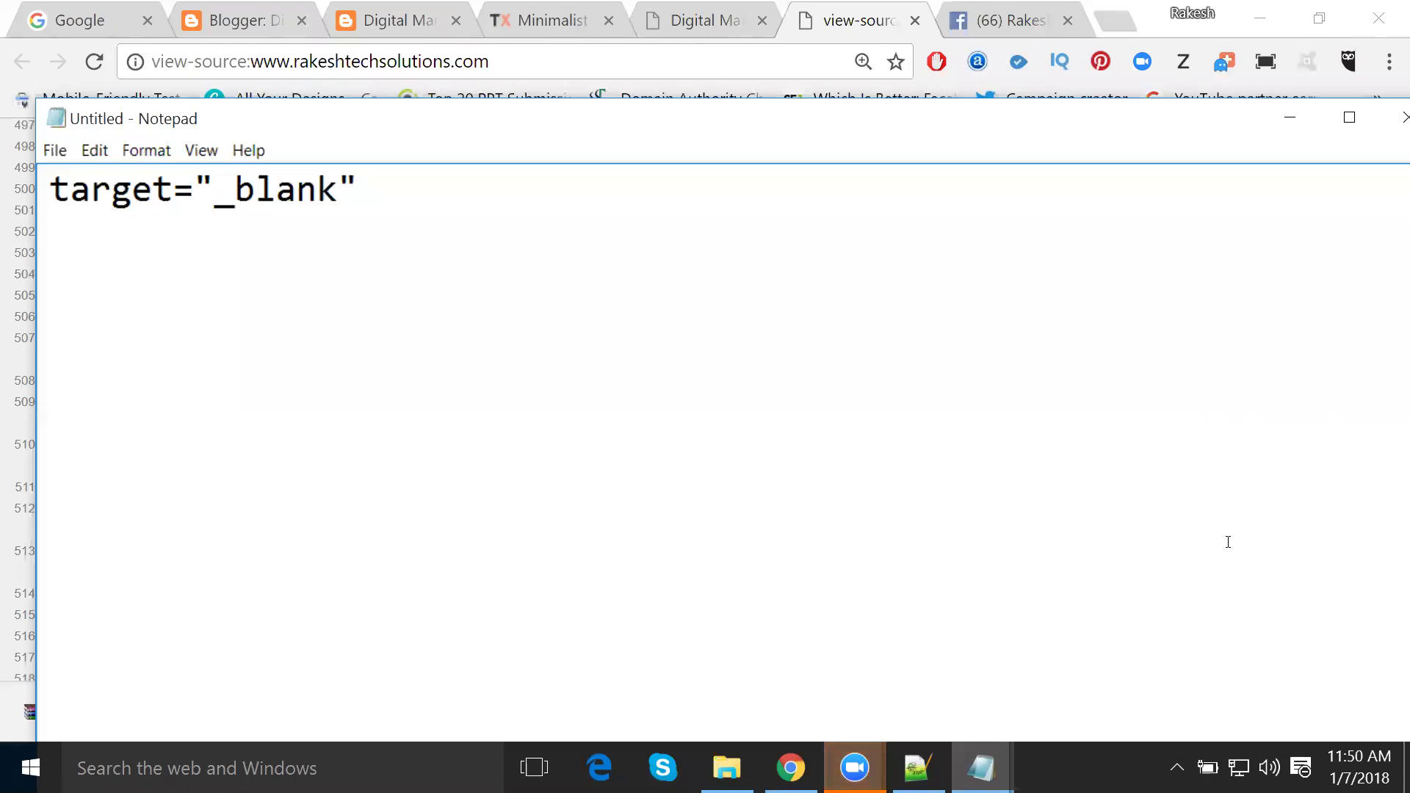
Compare the Notepad attribute with the Facebook link's code in the rakeshtechsolutions.com page source, and return to the note
{"action": "left_click", "coordinate": [1296, 122]}
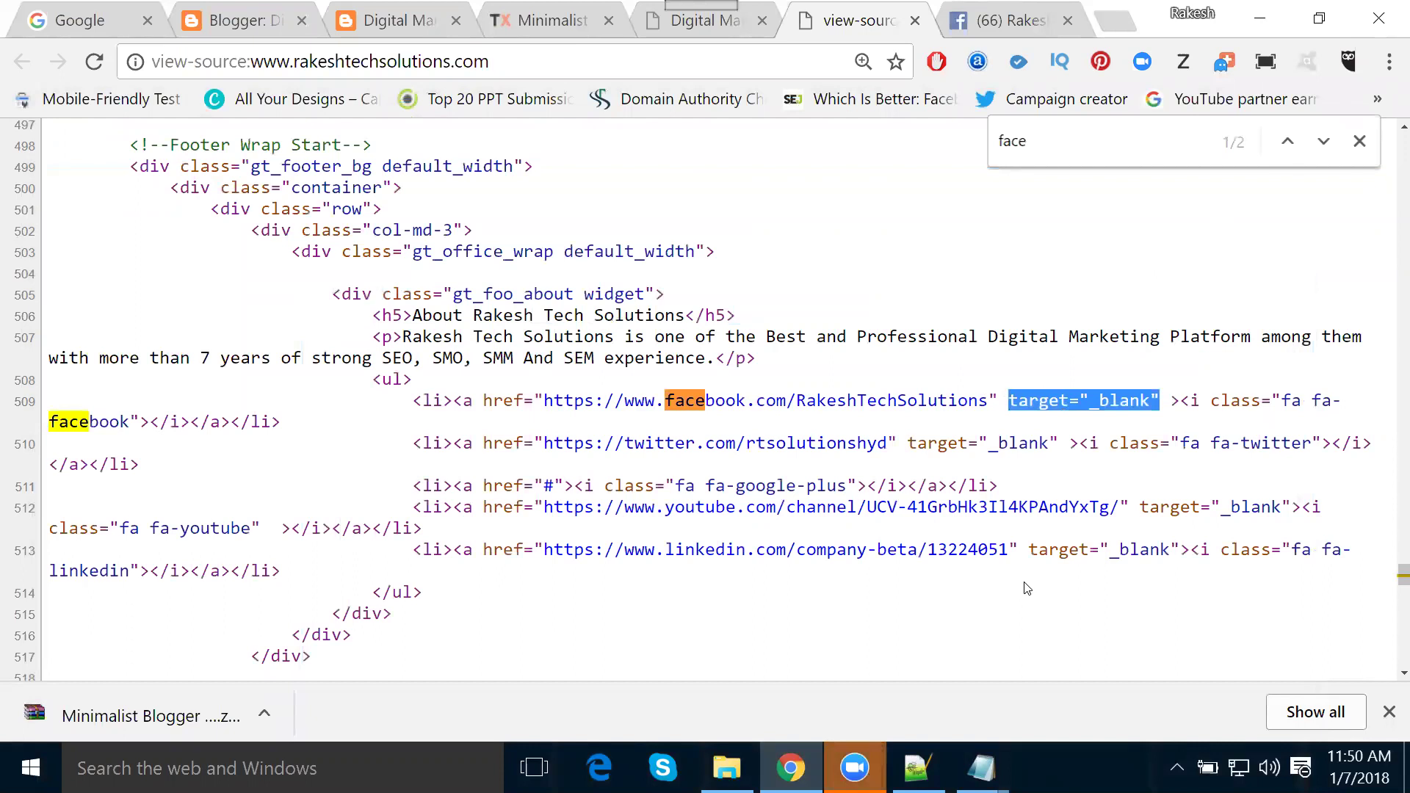
{"action": "left_click", "coordinate": [981, 768]}
{"action": "left_click", "coordinate": [1168, 655]}
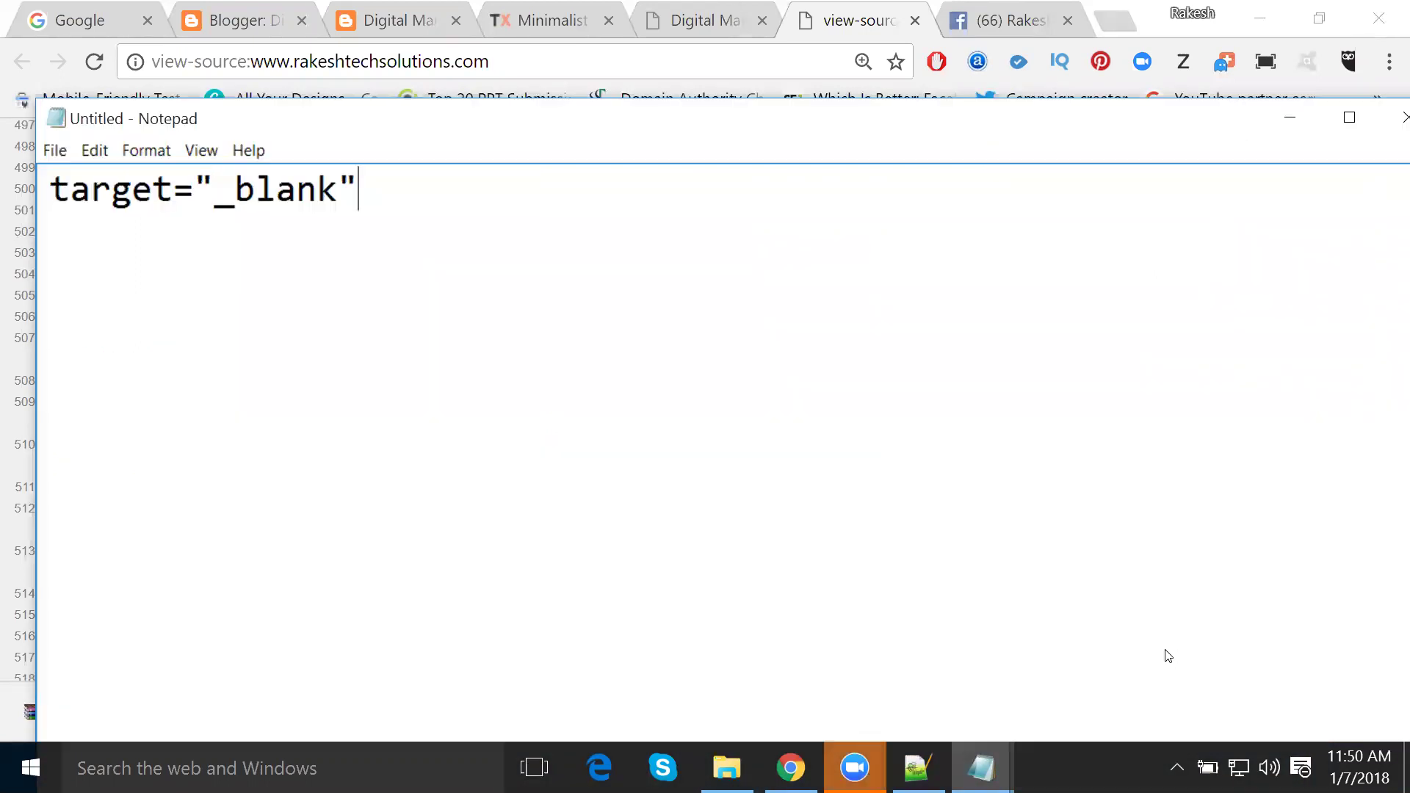
Copy target="_blank" from Notepad into the Website link's anchor tag in the Blogger theme code and save the theme
{"action": "key", "text": "ctrl+a"}
{"action": "key", "text": "ctrl+c"}
{"action": "left_click", "coordinate": [229, 22]}
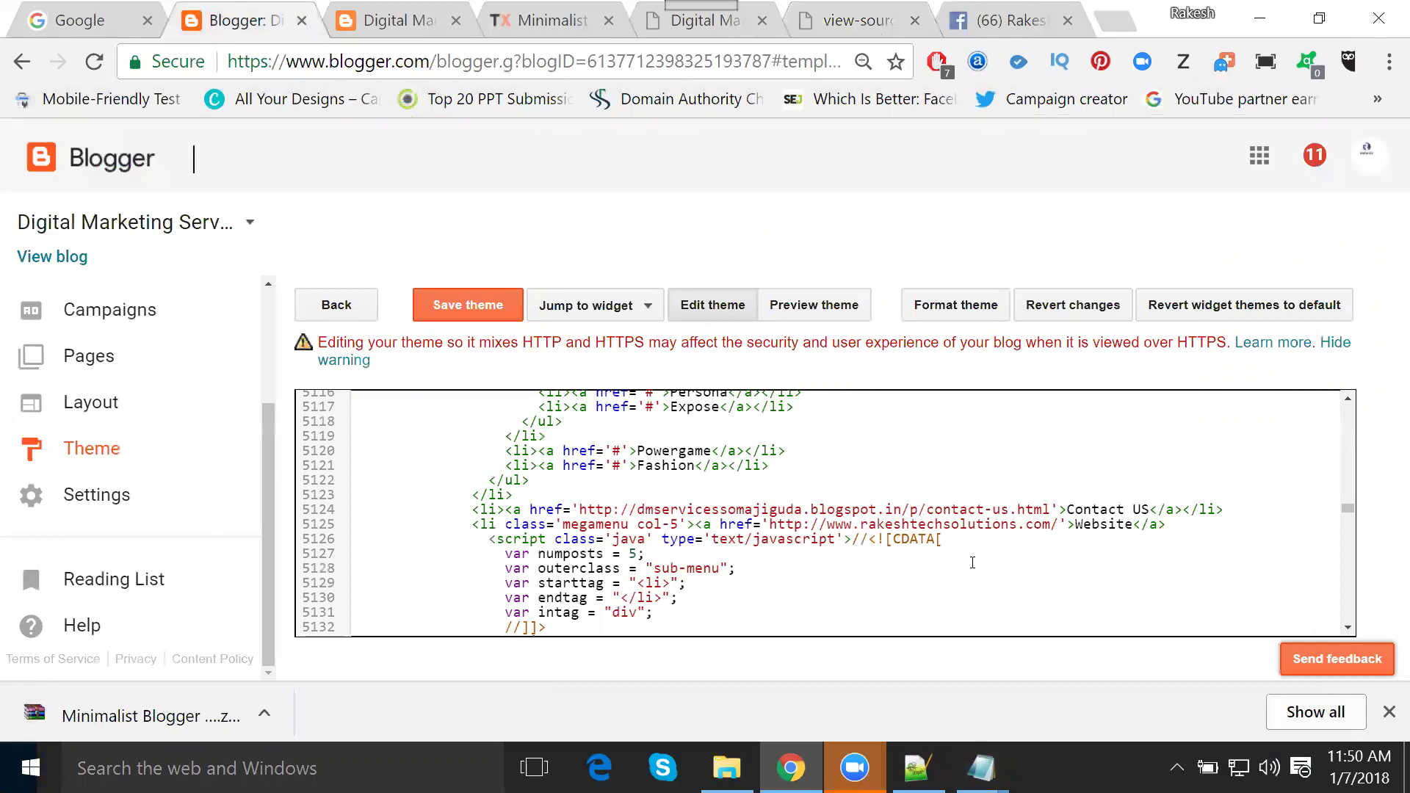
{"action": "scroll", "coordinate": [1059, 487], "scroll_direction": "down", "scroll_amount": 3}
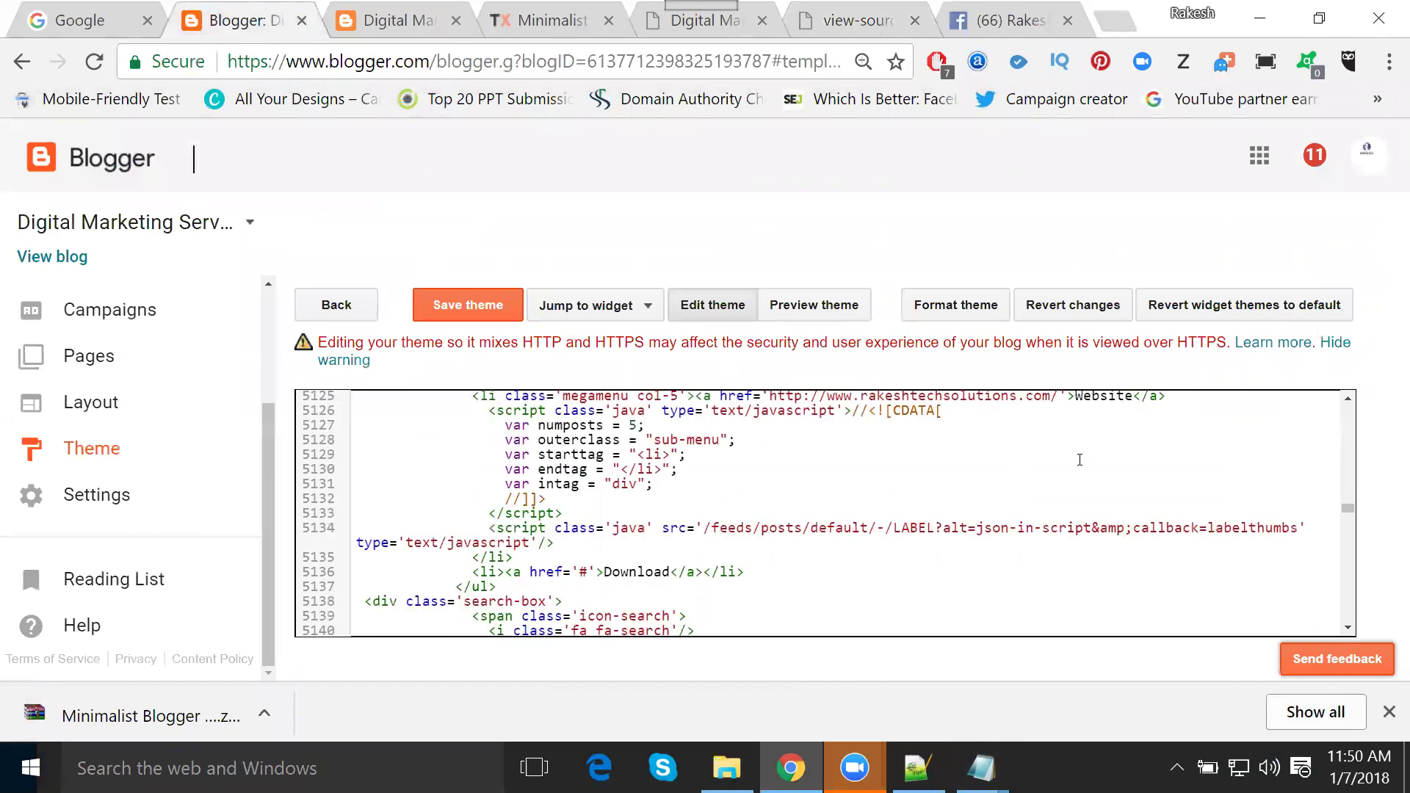
{"action": "scroll", "coordinate": [1077, 477], "scroll_direction": "up", "scroll_amount": 3}
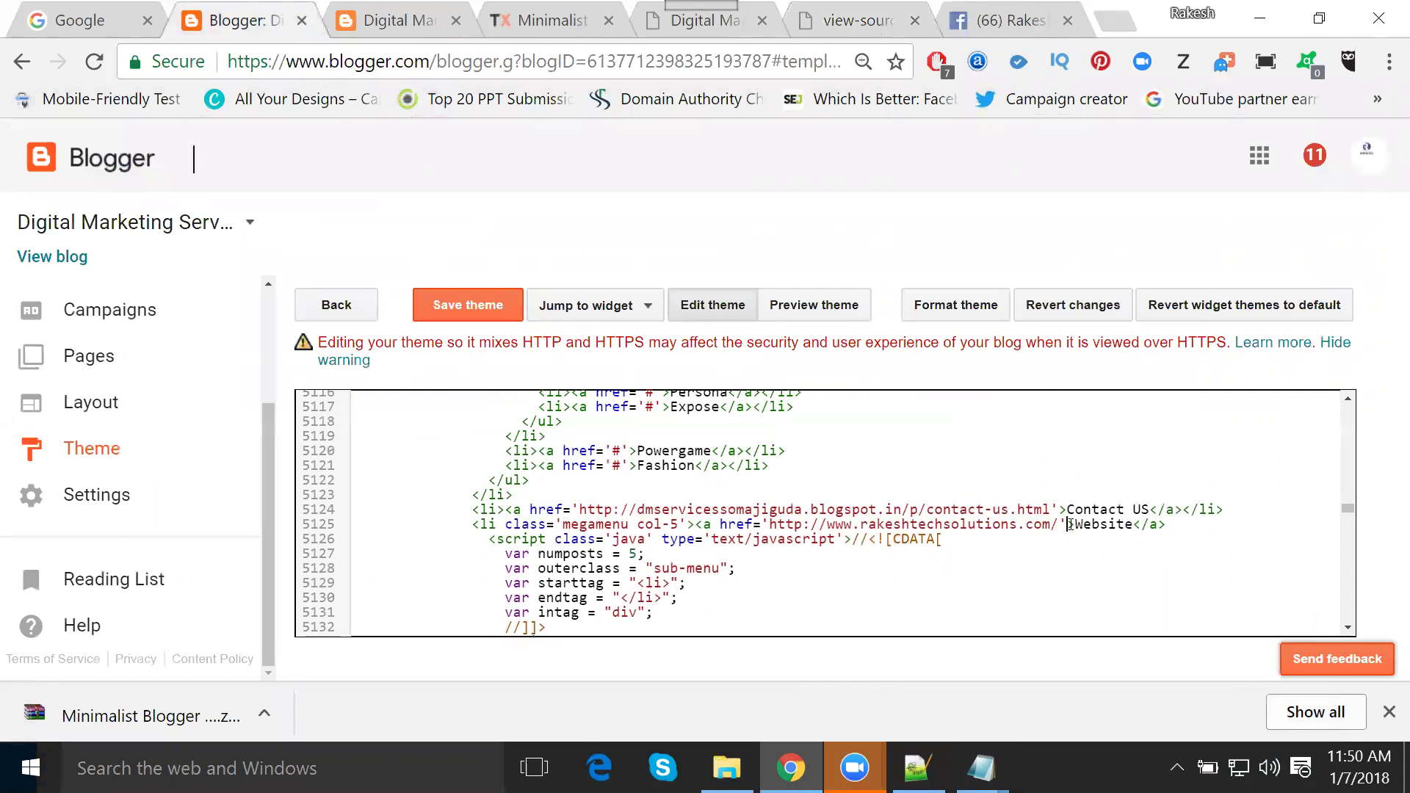
{"action": "key", "text": "ctrl+v"}
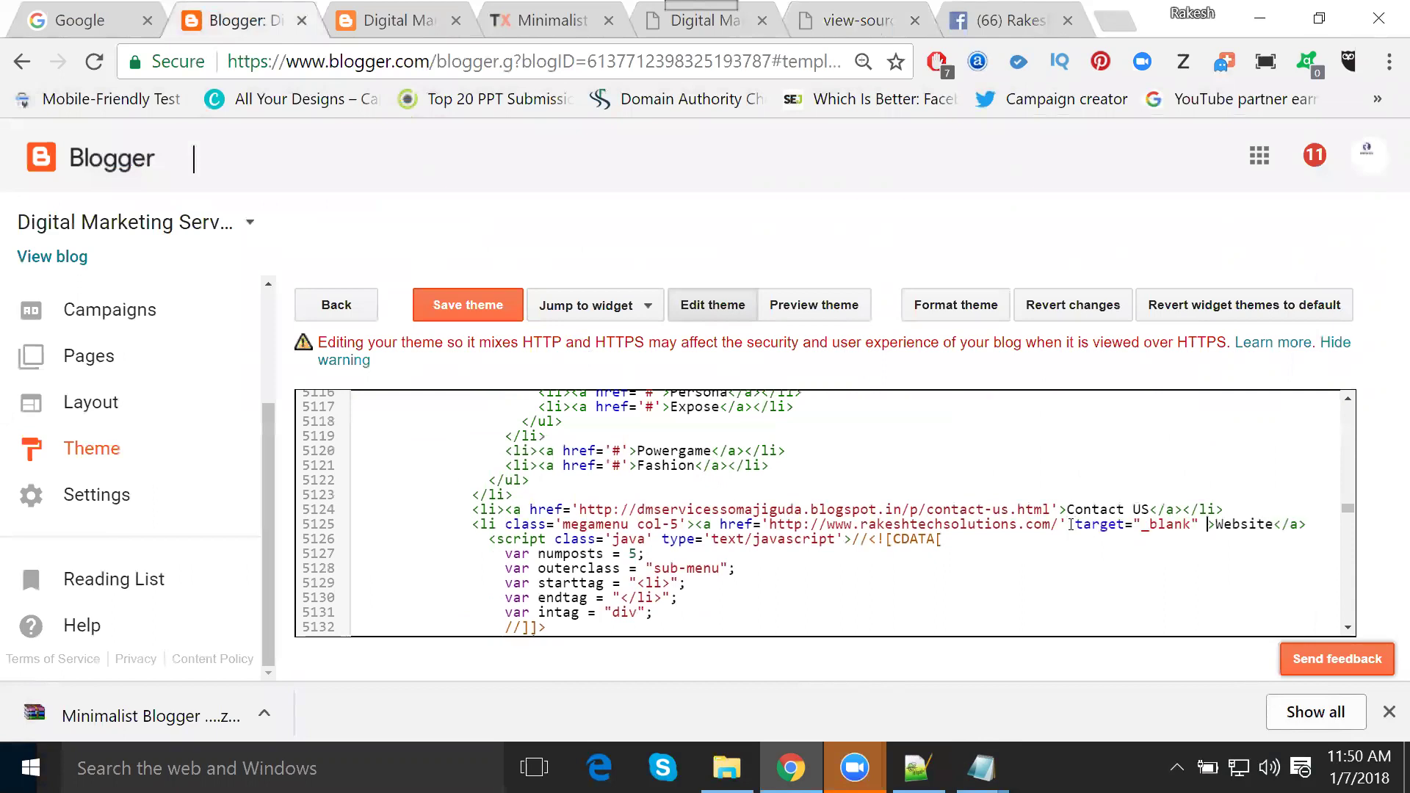
{"action": "left_click", "coordinate": [1322, 345]}
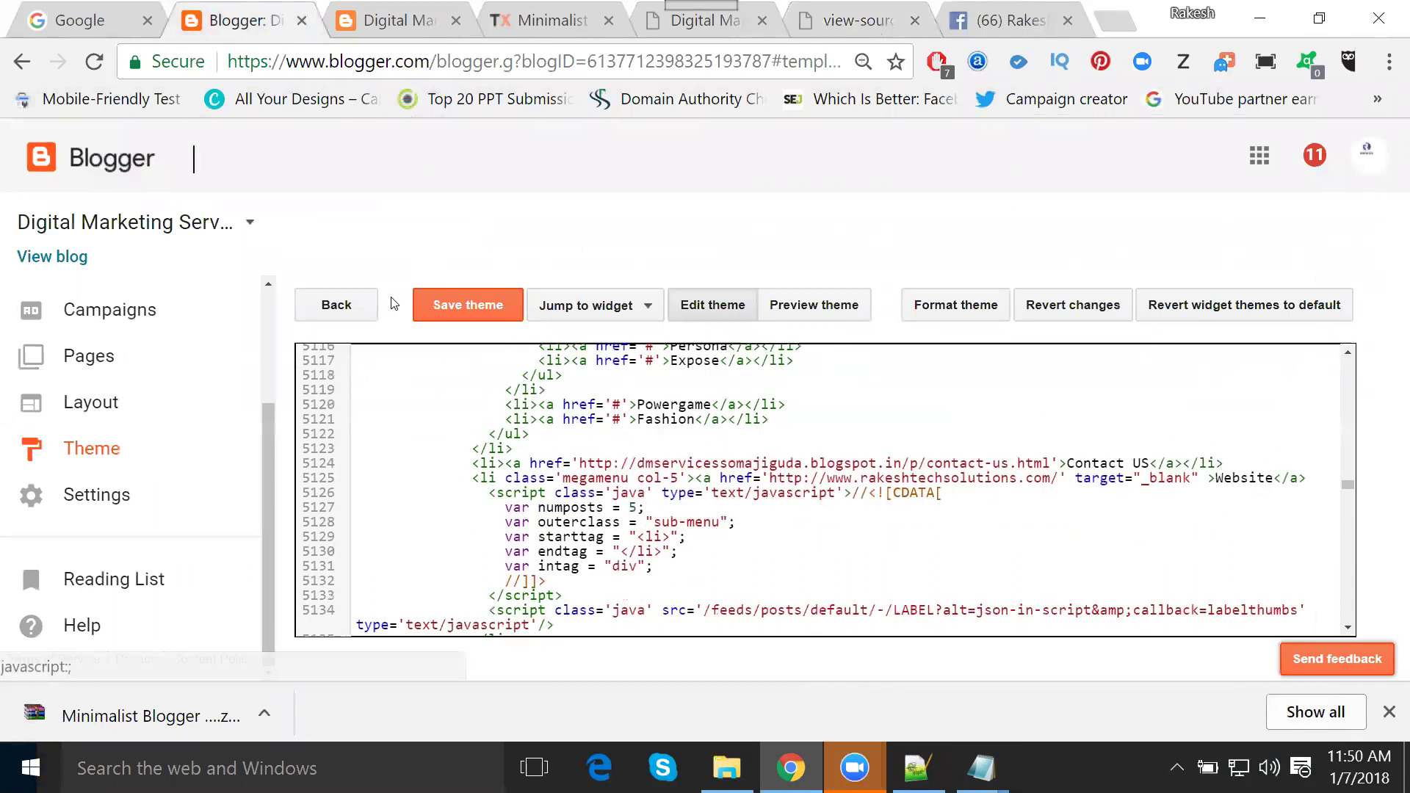
{"action": "left_click", "coordinate": [440, 304]}
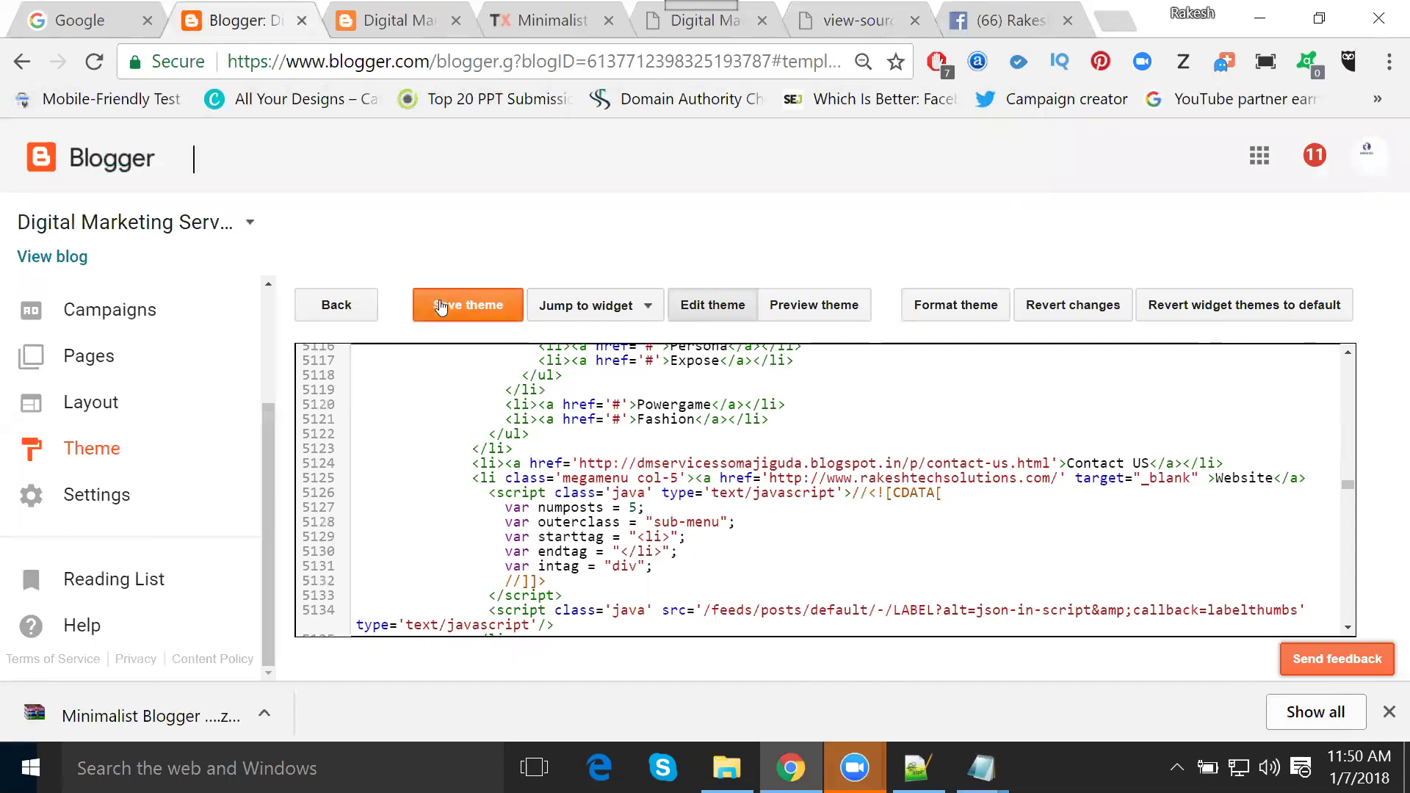
Reload the live blog's home page and test the Website menu link
{"action": "left_click", "coordinate": [384, 26]}
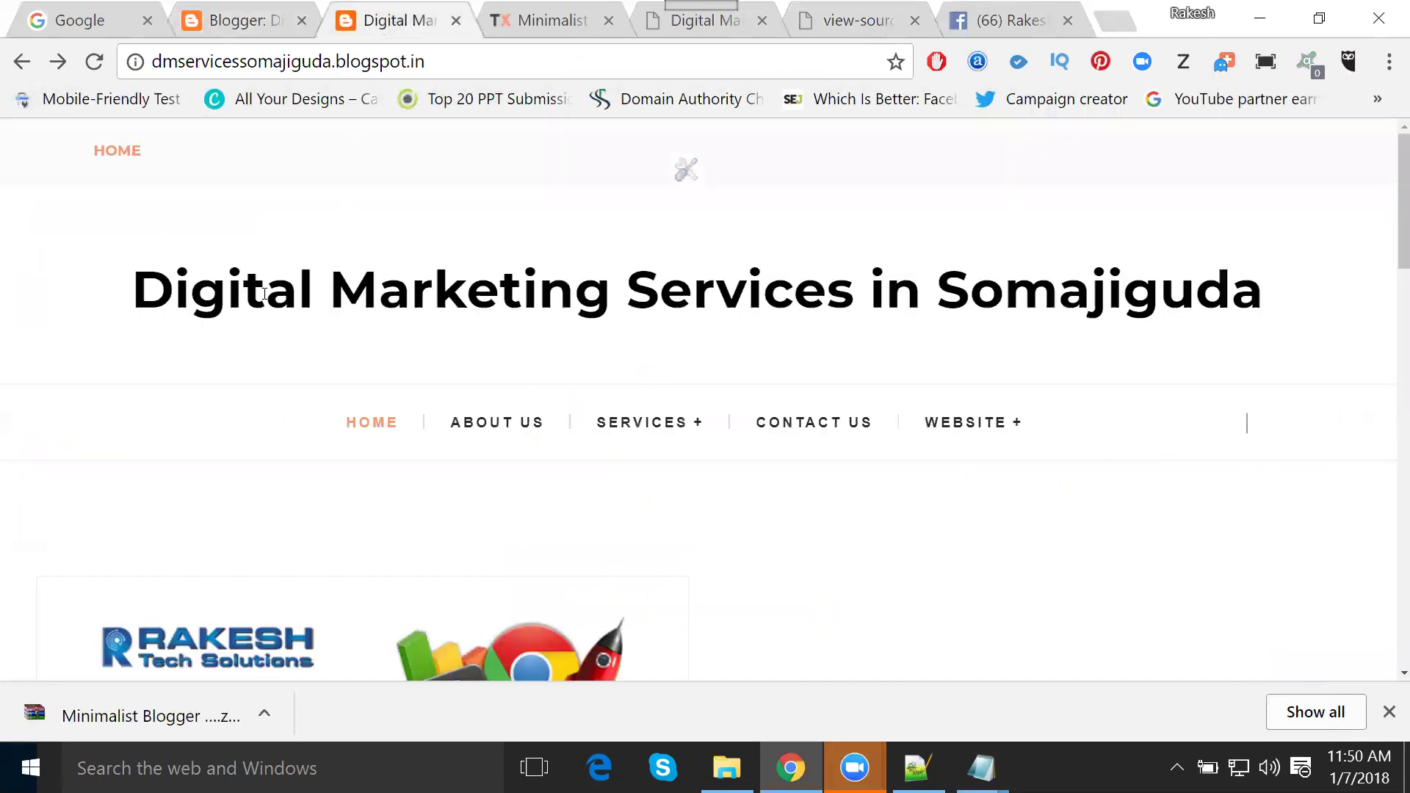
{"action": "left_click", "coordinate": [87, 72]}
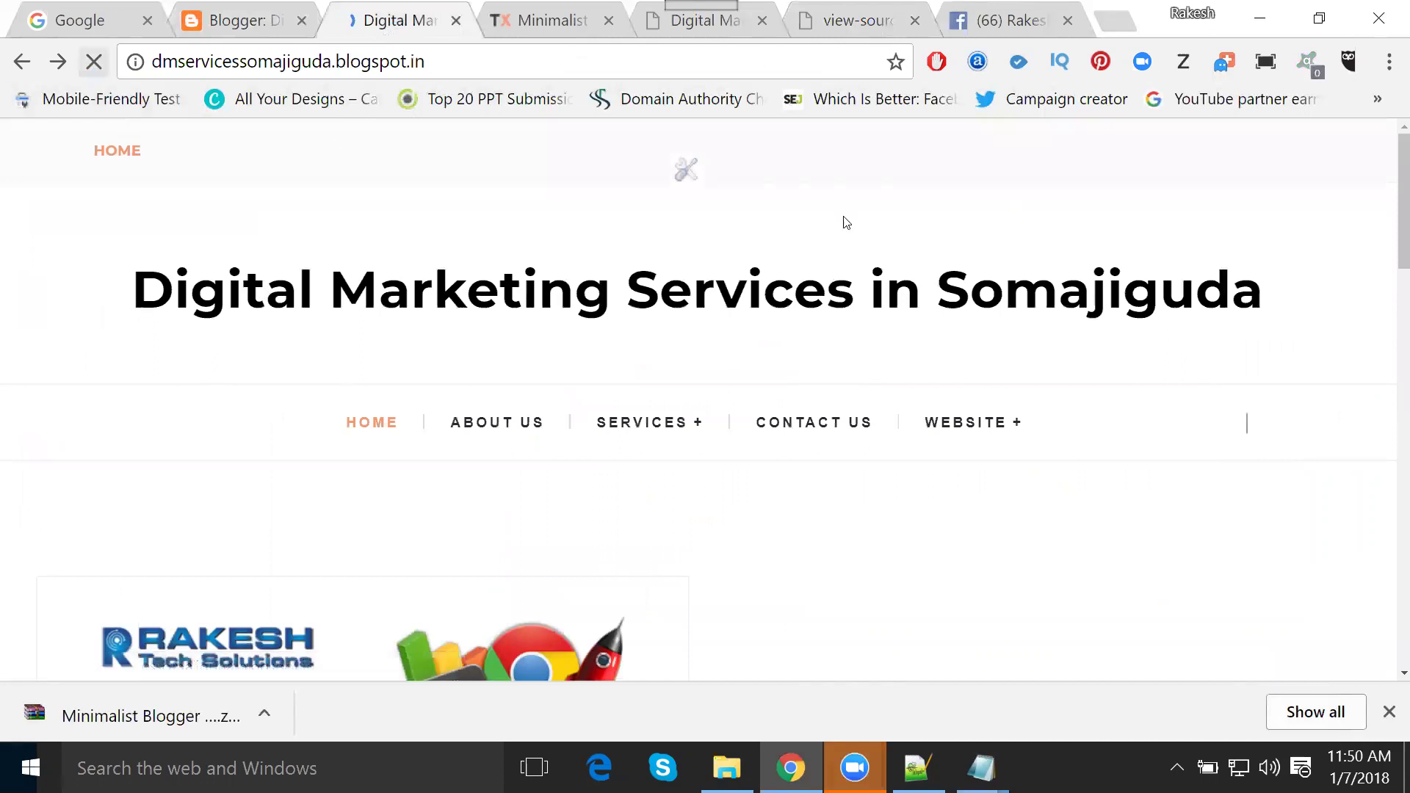
{"action": "mouse_move", "coordinate": [948, 421]}
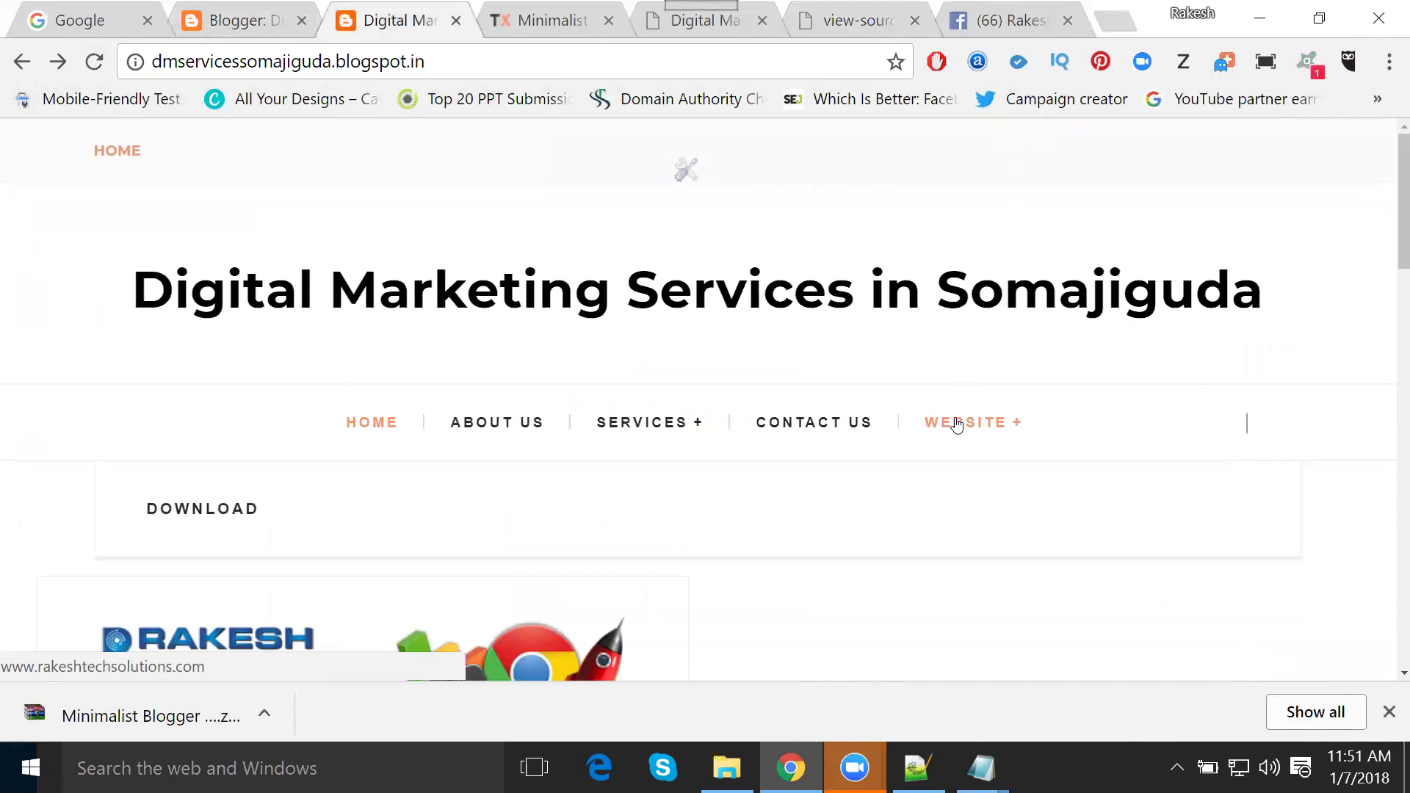
{"action": "left_click", "coordinate": [957, 425]}
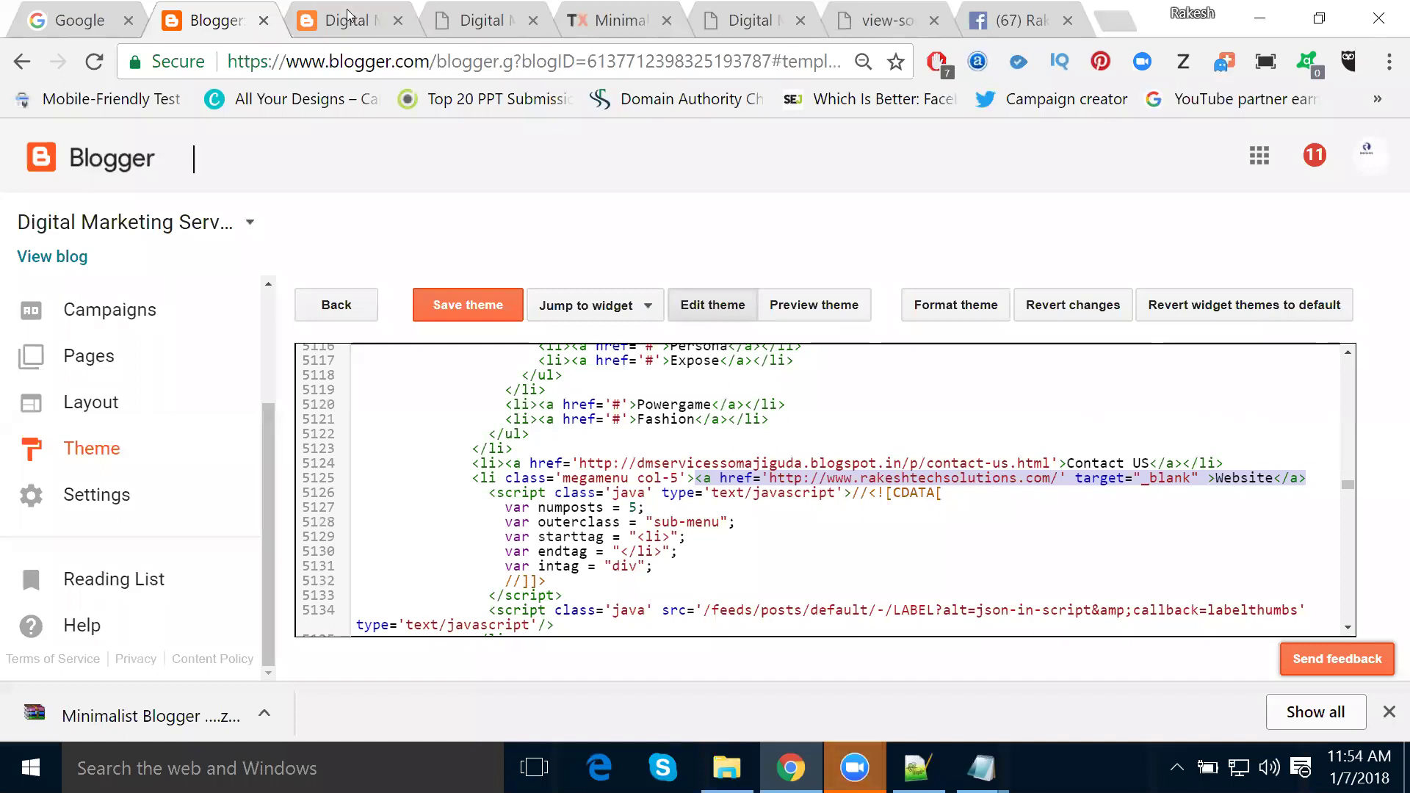
Compare the Services dropdown and its nested submenu on the live blog with the matching list items in the theme code
{"action": "left_click", "coordinate": [349, 18]}
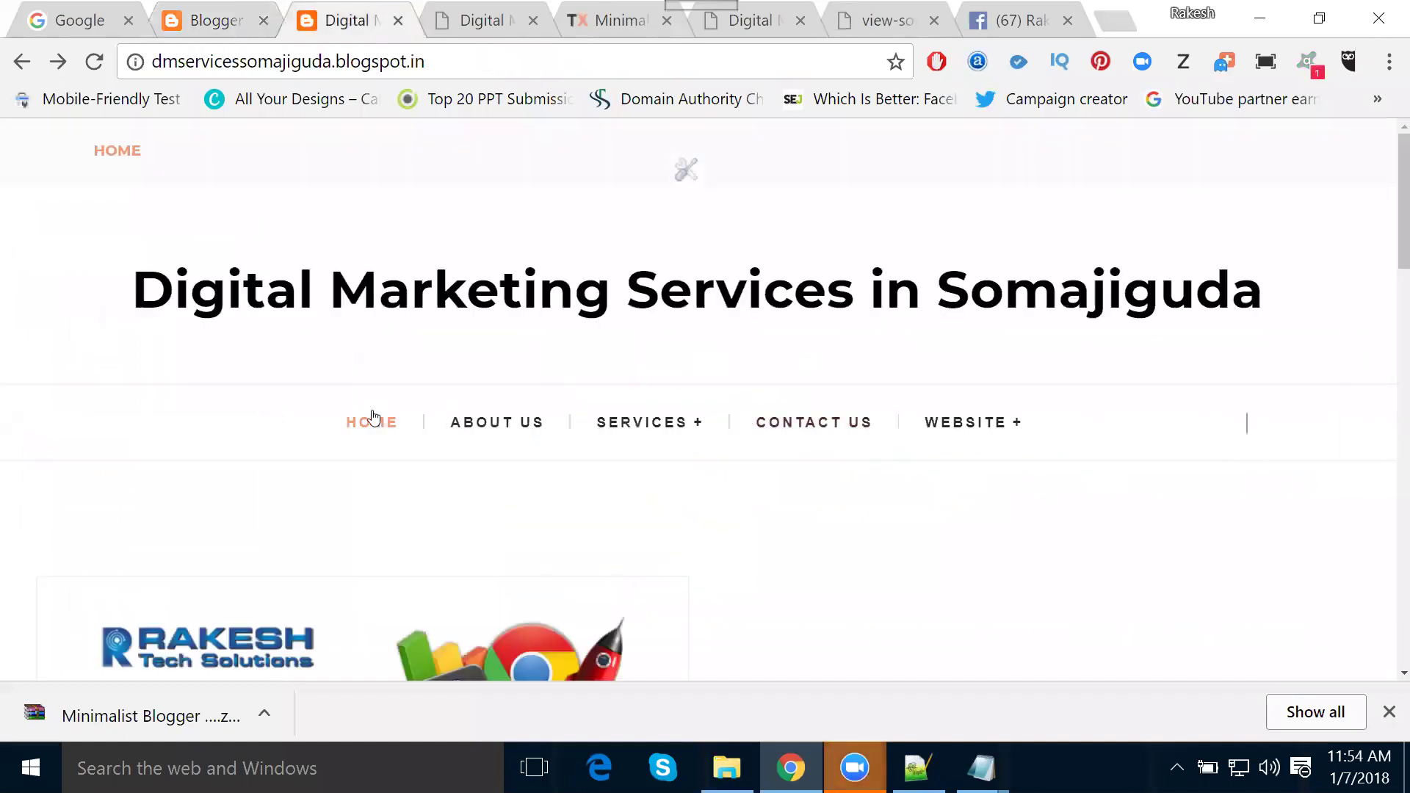
{"action": "scroll", "coordinate": [437, 309], "scroll_direction": "down", "scroll_amount": 2}
{"action": "mouse_move", "coordinate": [698, 292]}
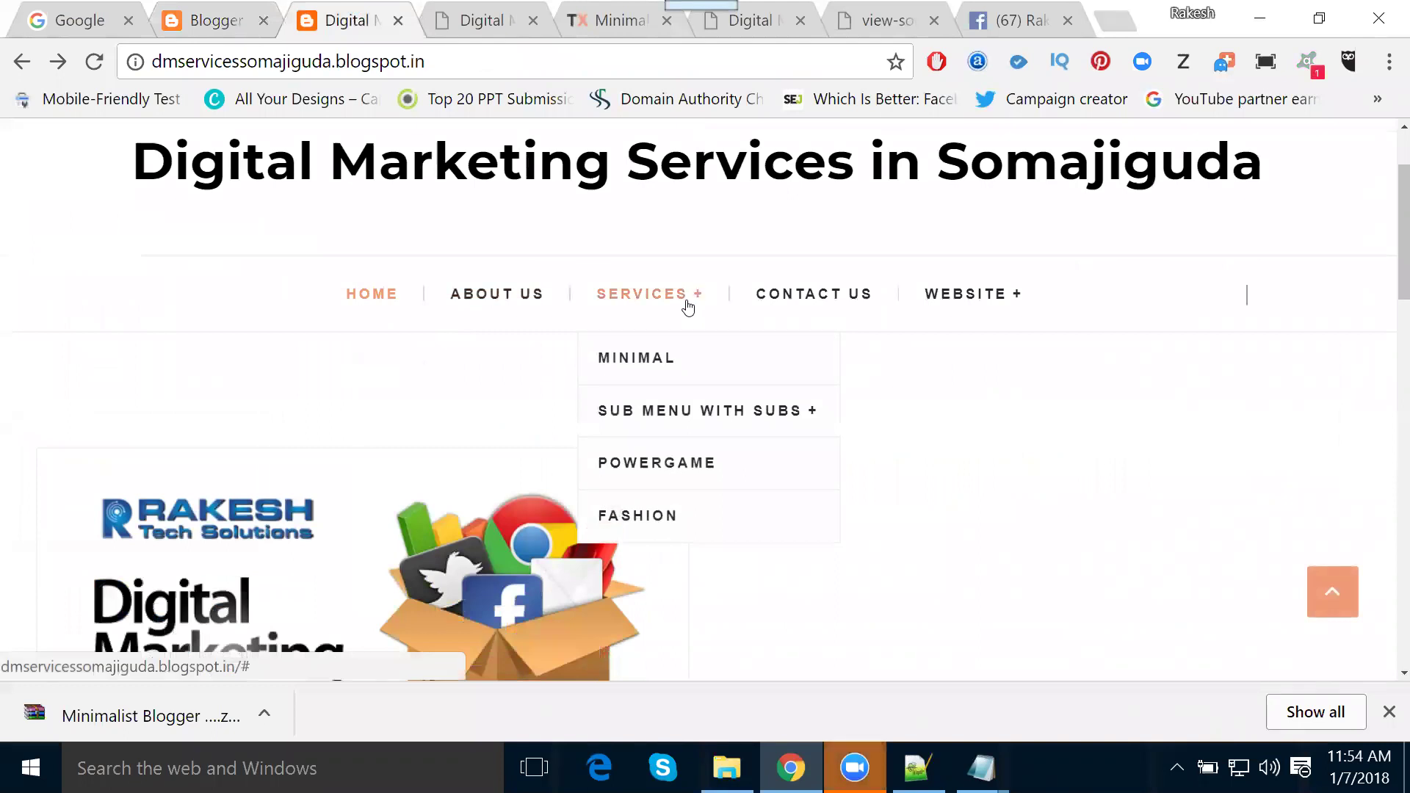
{"action": "mouse_move", "coordinate": [653, 403]}
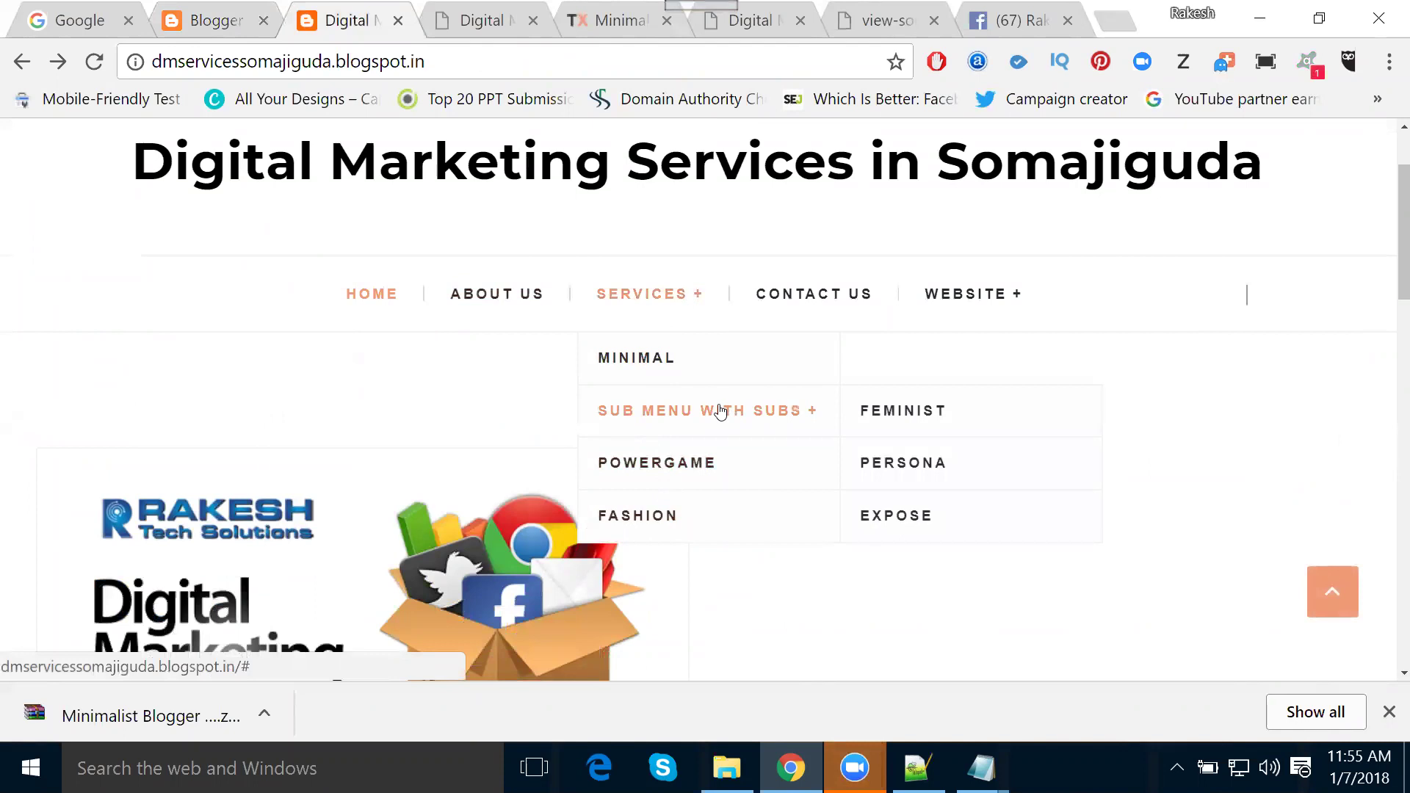
{"action": "left_click", "coordinate": [200, 22]}
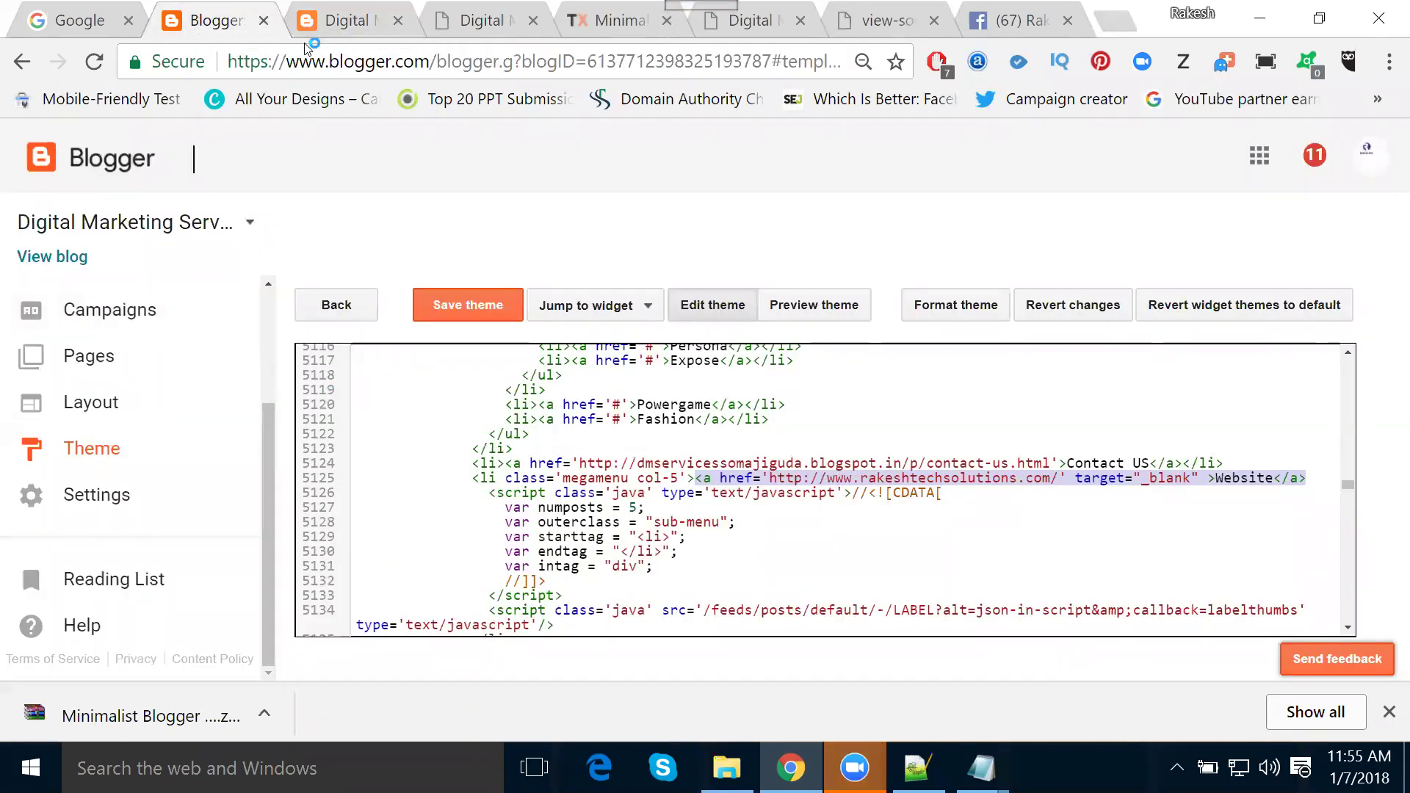
{"action": "left_click", "coordinate": [310, 21]}
{"action": "mouse_move", "coordinate": [650, 293]}
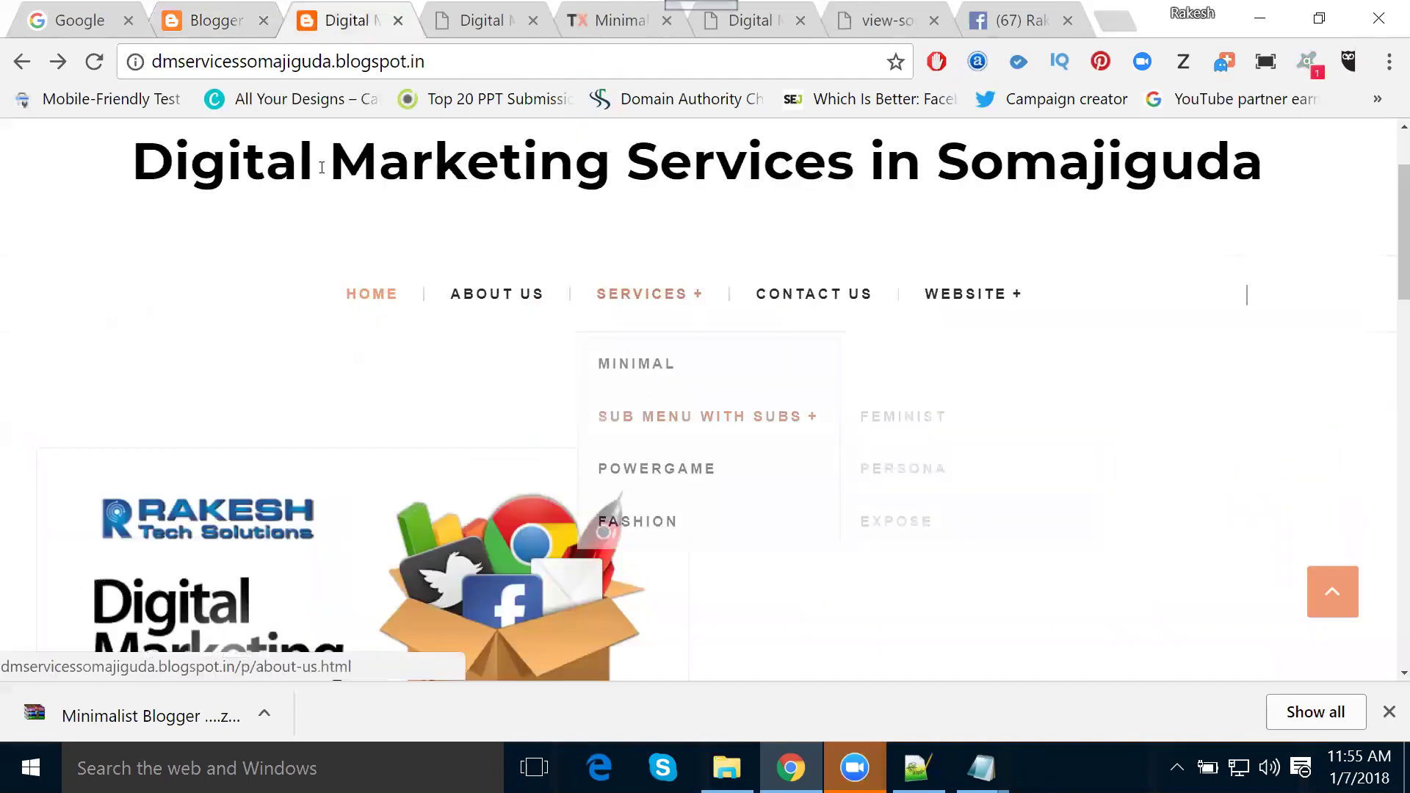
{"action": "left_click", "coordinate": [213, 22]}
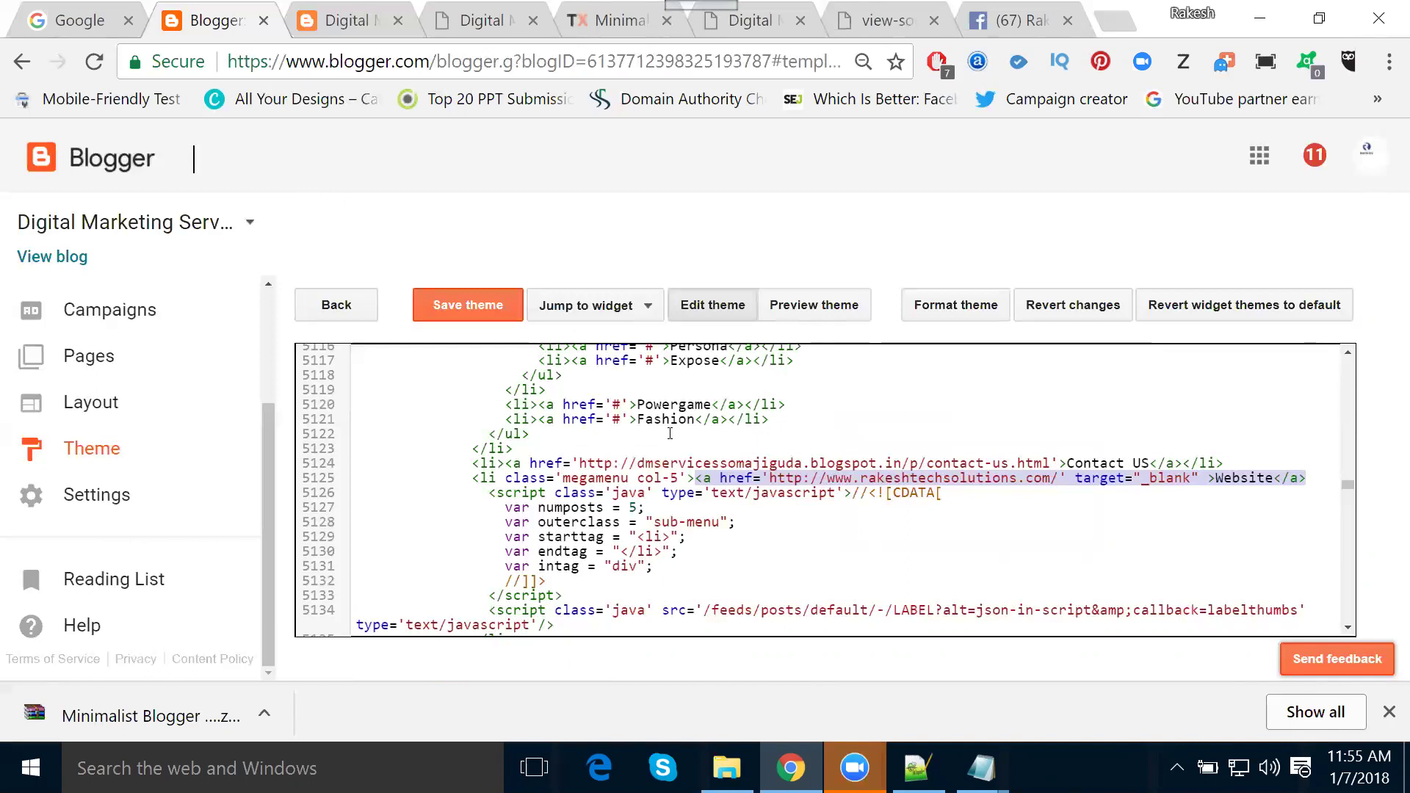
{"action": "scroll", "coordinate": [710, 448], "scroll_direction": "down", "scroll_amount": 2}
{"action": "scroll", "coordinate": [710, 448], "scroll_direction": "up", "scroll_amount": 4}
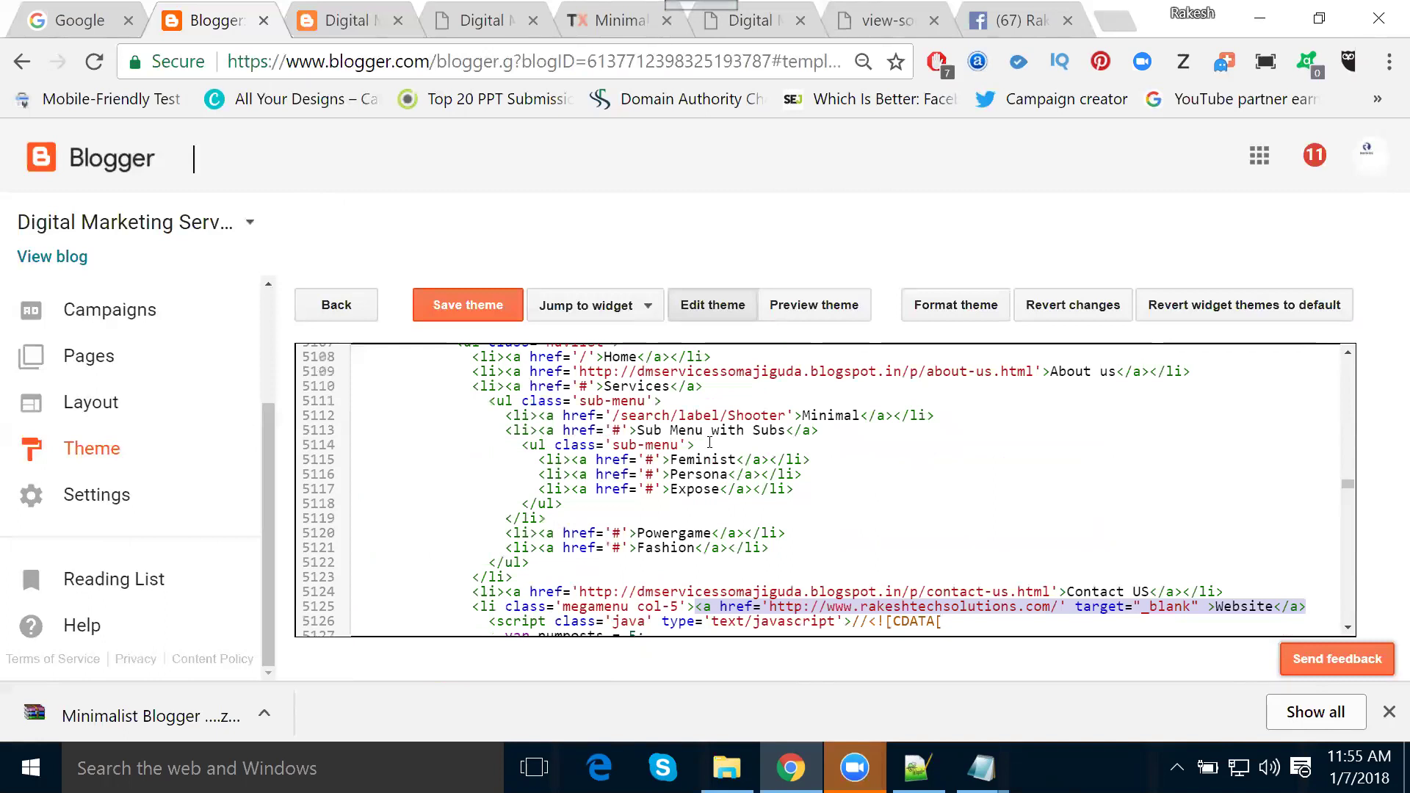
{"action": "left_click", "coordinate": [351, 22]}
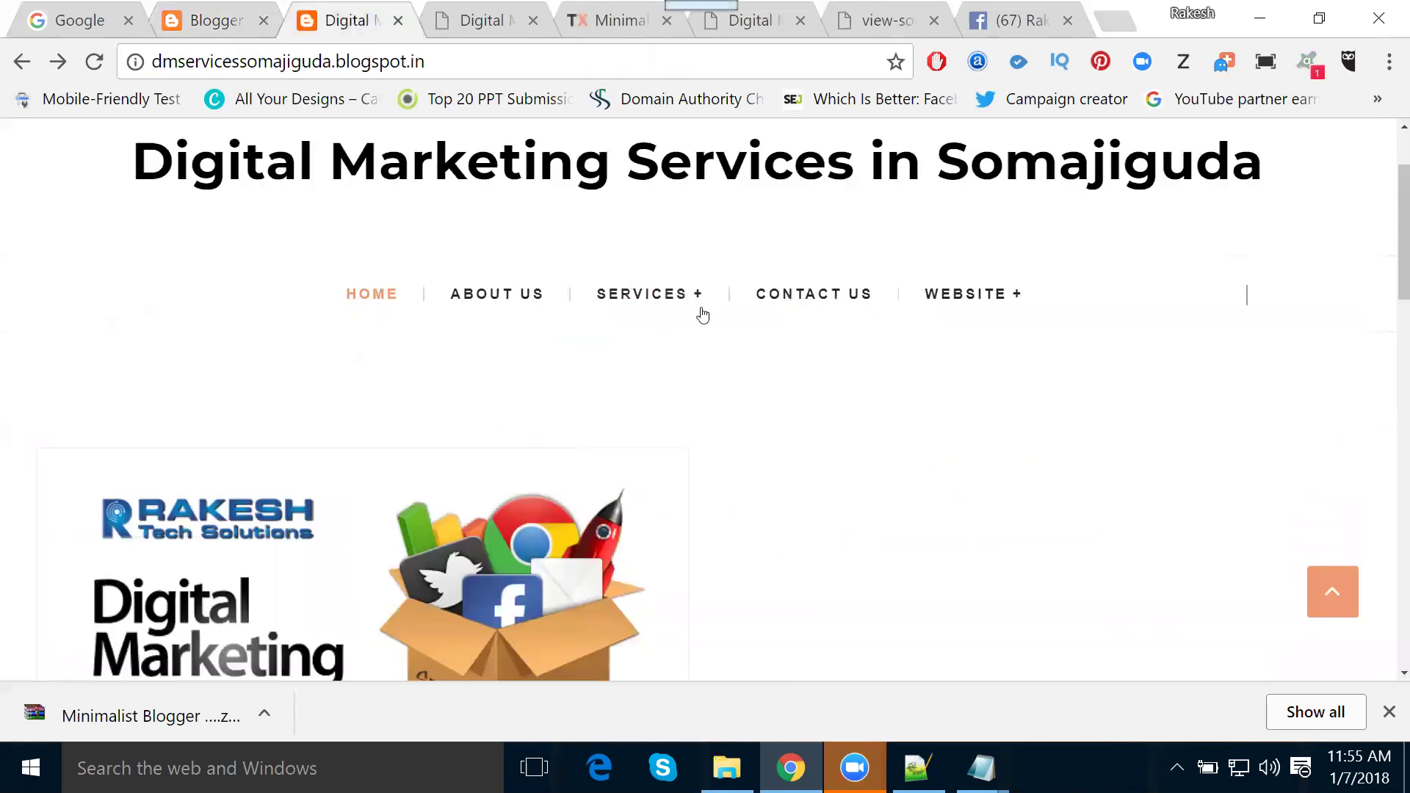
{"action": "mouse_move", "coordinate": [705, 412]}
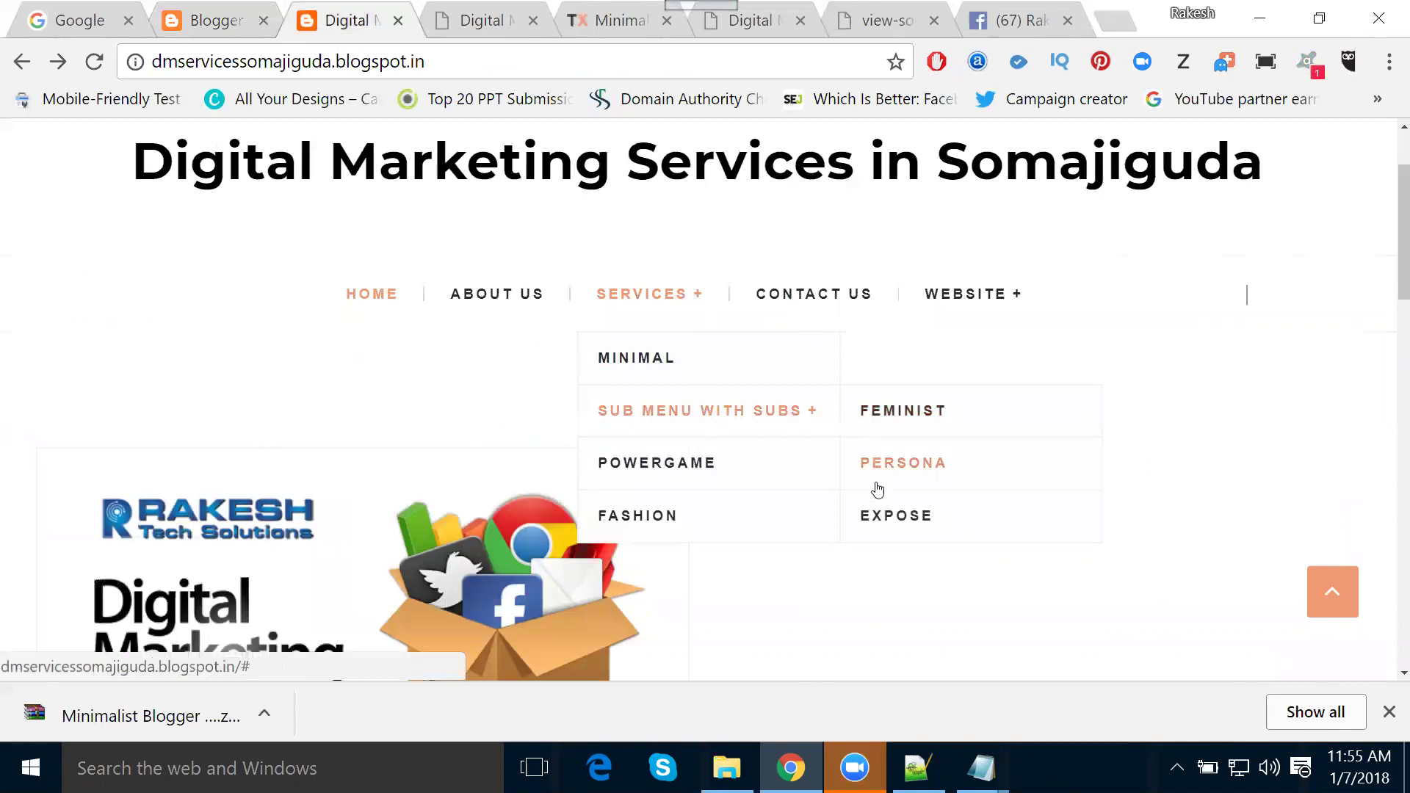
Copy the whole Sub Menu with Subs list item, including its nested list, and delete it from the Services menu code
{"action": "left_click", "coordinate": [216, 21]}
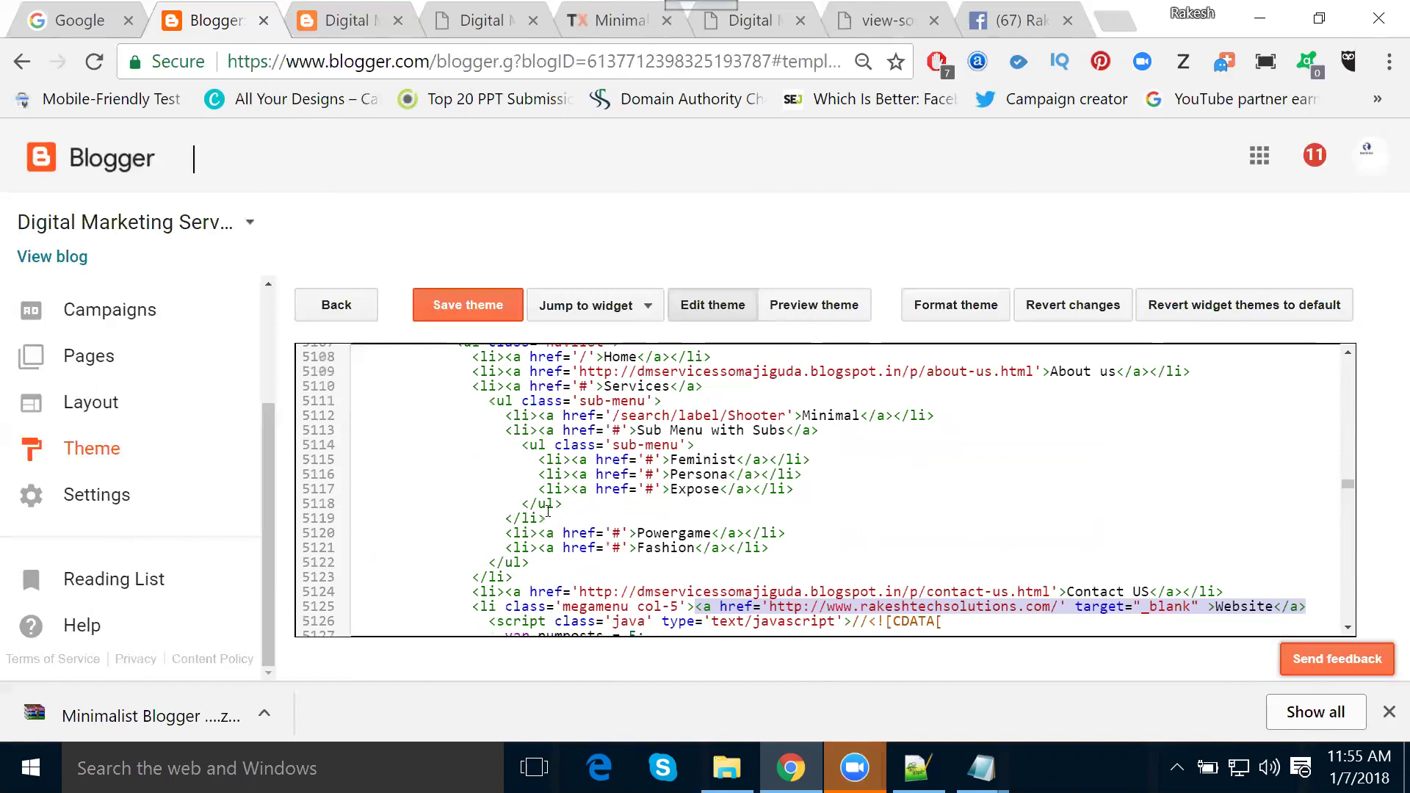
{"action": "left_click_drag", "start_coordinate": [522, 503], "coordinate": [495, 436]}
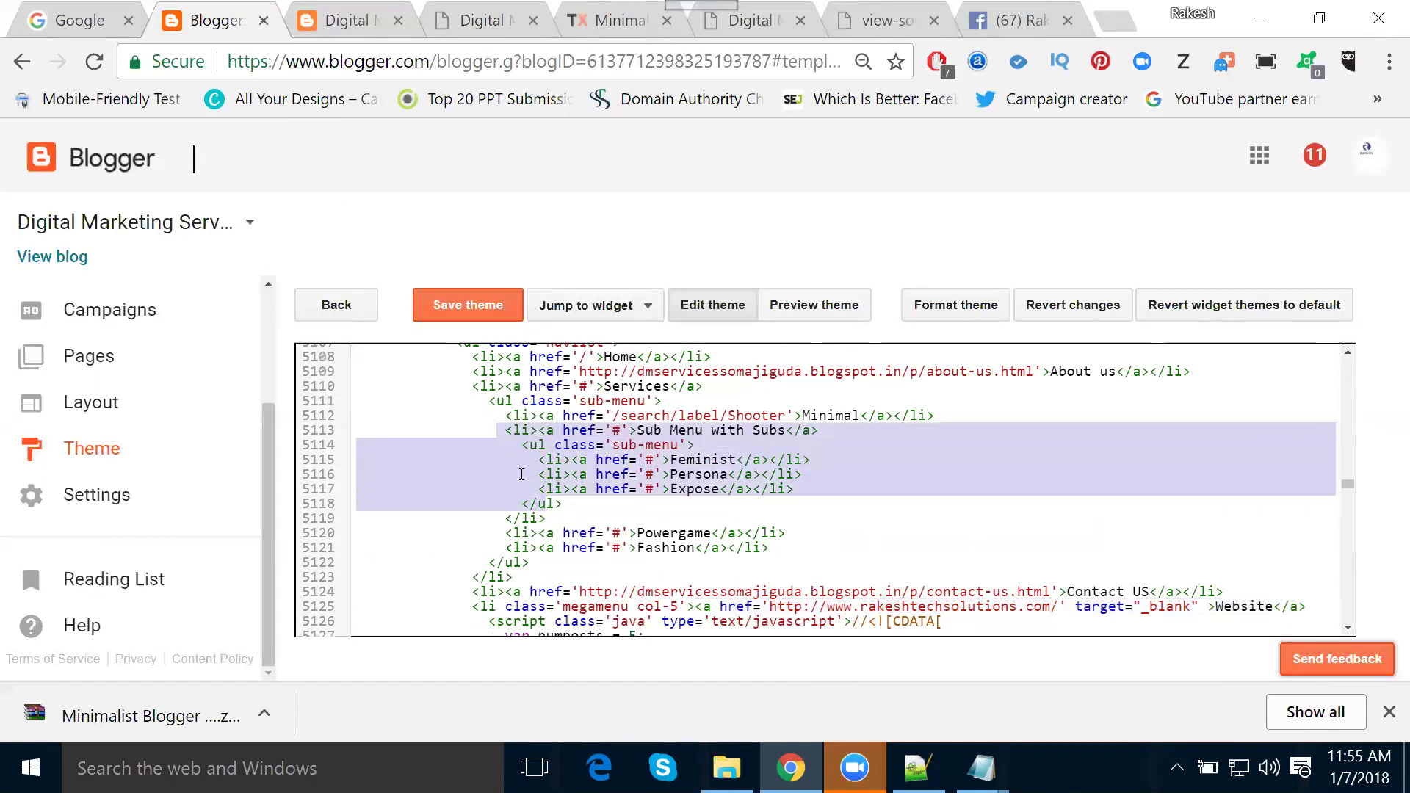
{"action": "left_click_drag", "start_coordinate": [545, 518], "coordinate": [490, 425]}
{"action": "key", "text": "ctrl+c"}
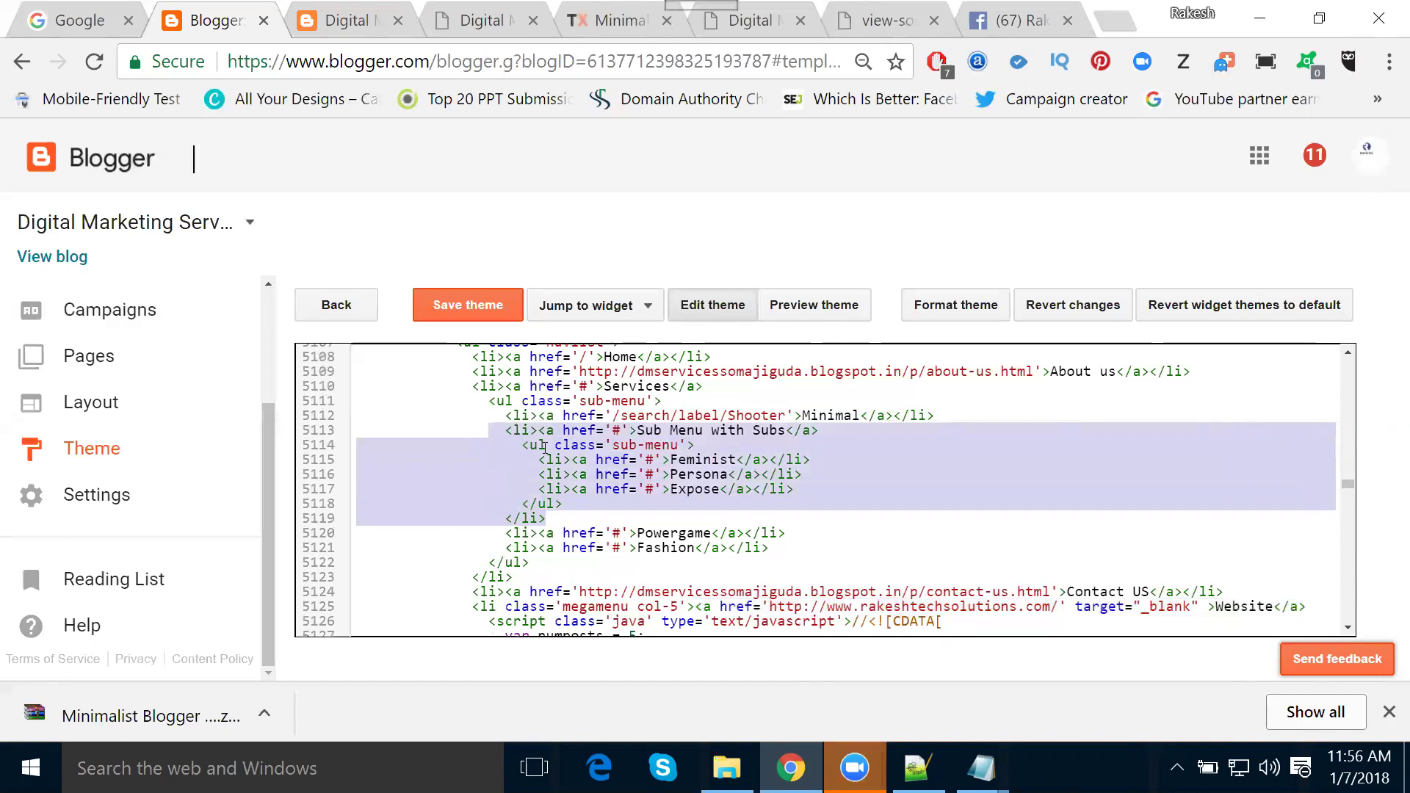
{"action": "key", "text": "Delete"}
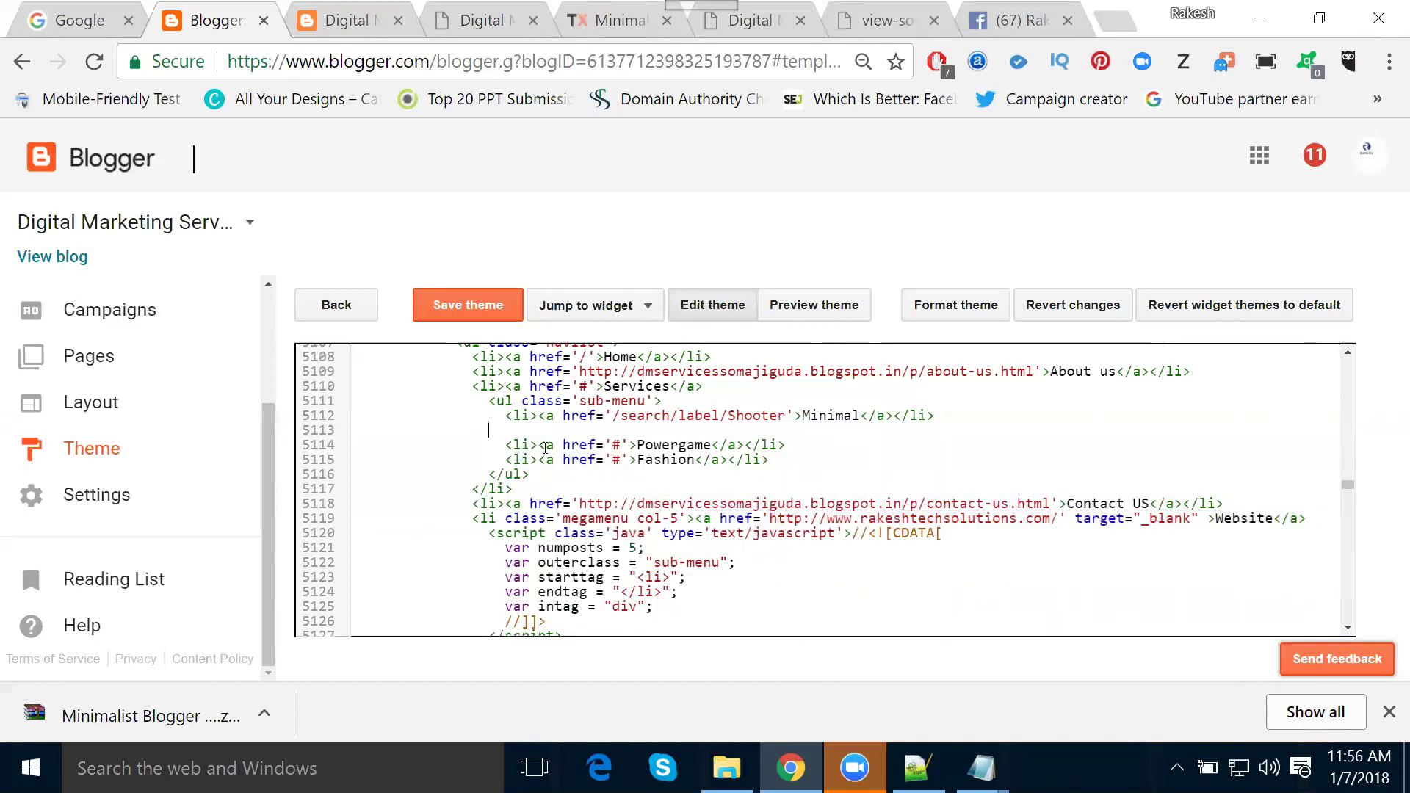
Paste the copied submenu code into a blank Notepad document as a backup, return to the theme editor and save the theme
{"action": "key", "text": "super+r"}
{"action": "key", "text": "Return"}
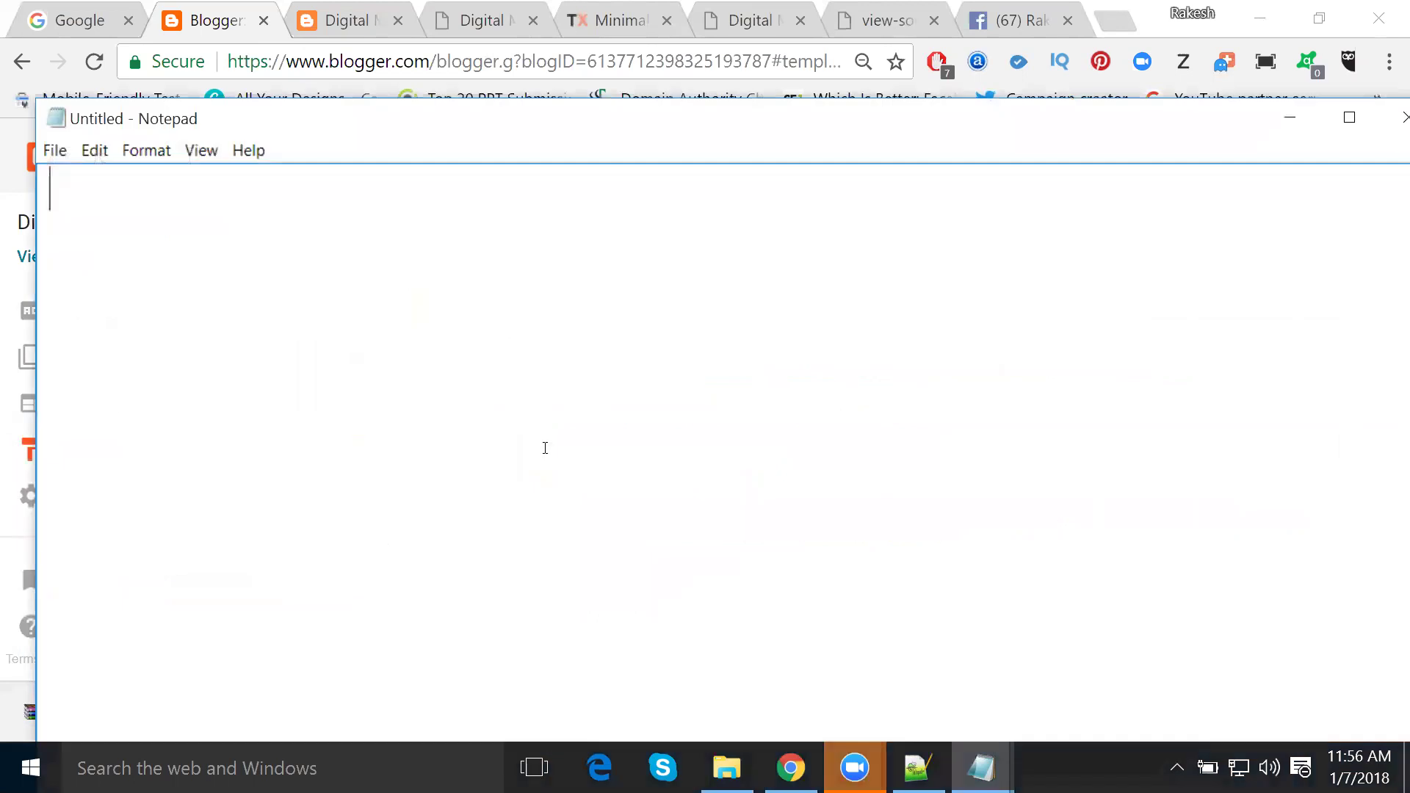
{"action": "key", "text": "ctrl+v"}
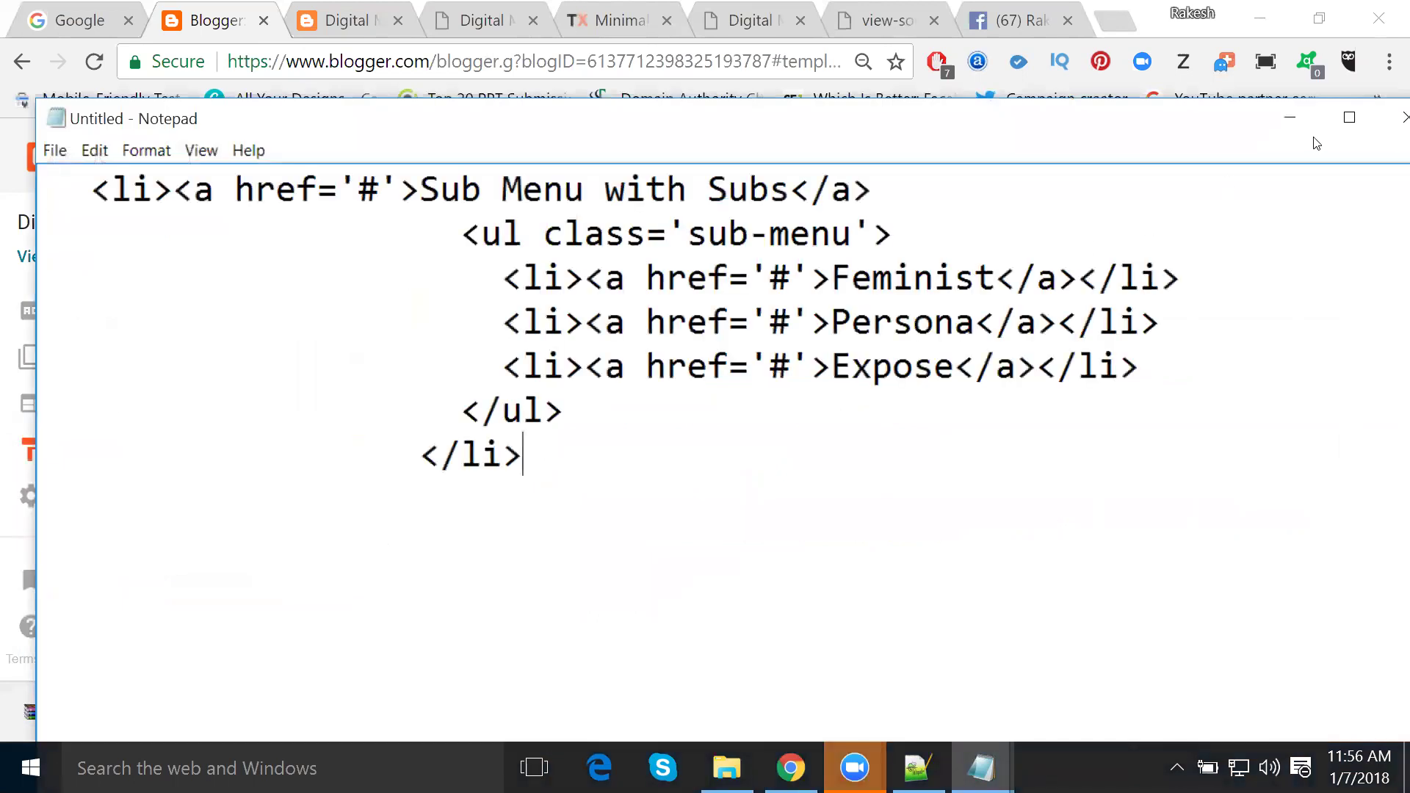
{"action": "left_click", "coordinate": [1290, 117]}
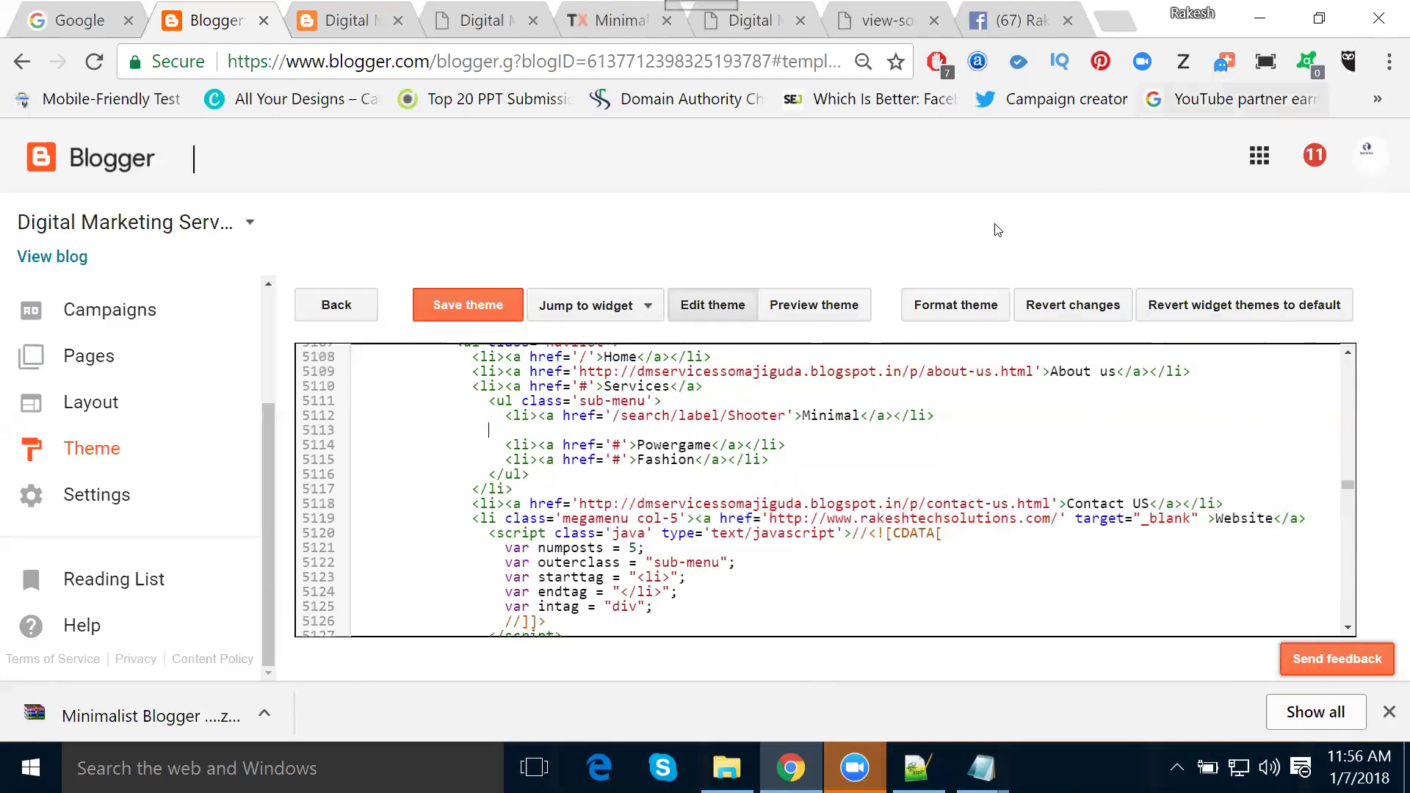
{"action": "left_click", "coordinate": [467, 313]}
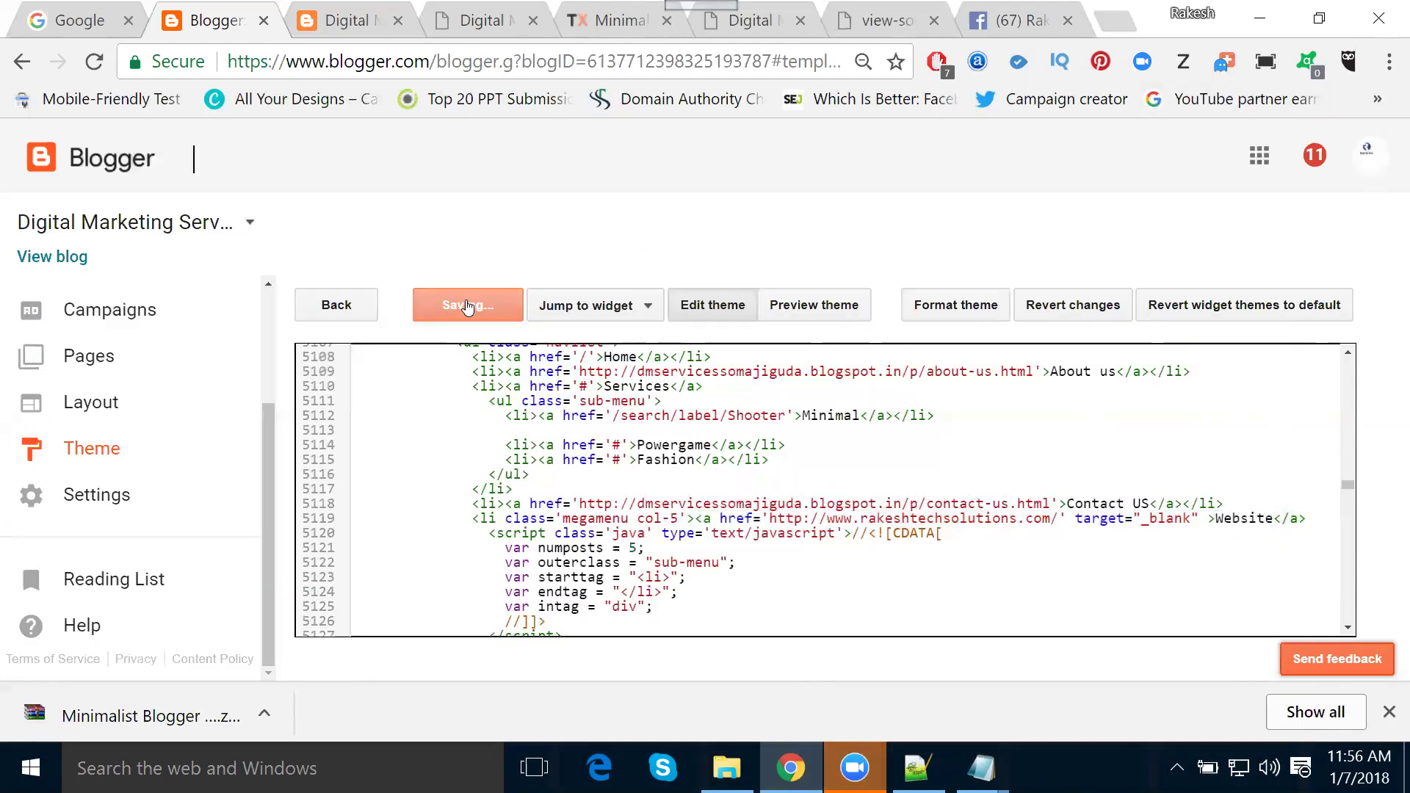
Reload the live blog and check the Services dropdown without the nested submenu
{"action": "left_click", "coordinate": [345, 13]}
{"action": "mouse_move", "coordinate": [649, 295]}
{"action": "mouse_move", "coordinate": [646, 419]}
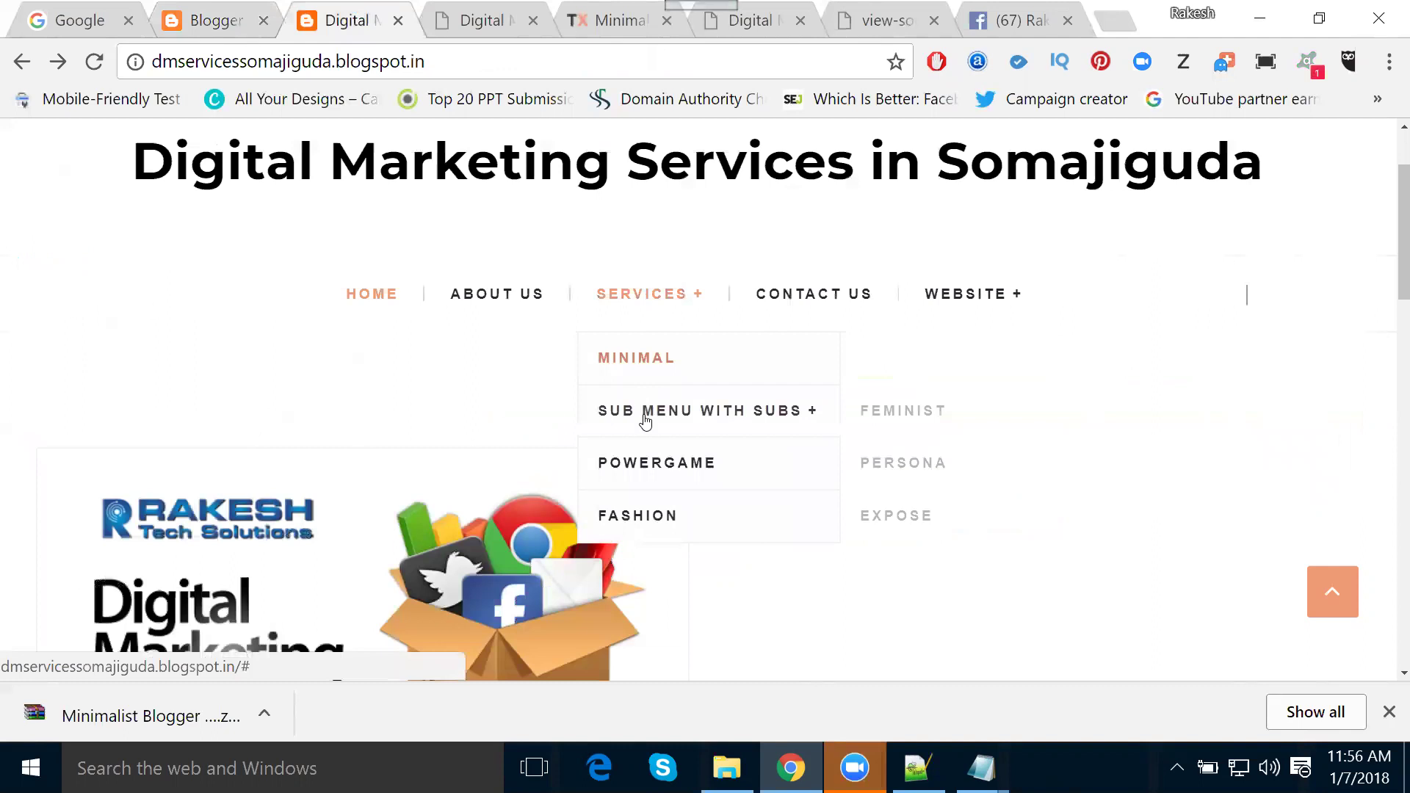
{"action": "left_click", "coordinate": [94, 62]}
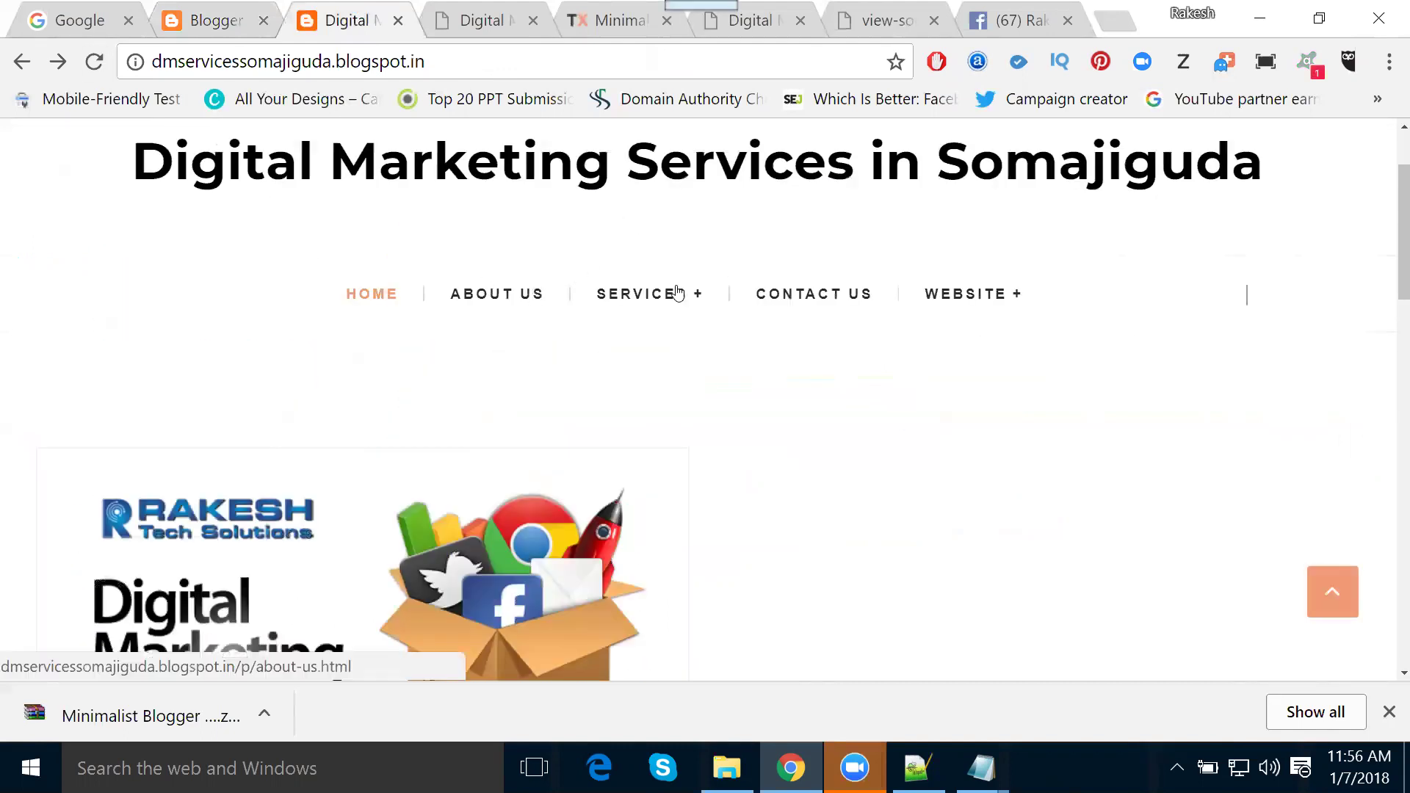
{"action": "mouse_move", "coordinate": [678, 292]}
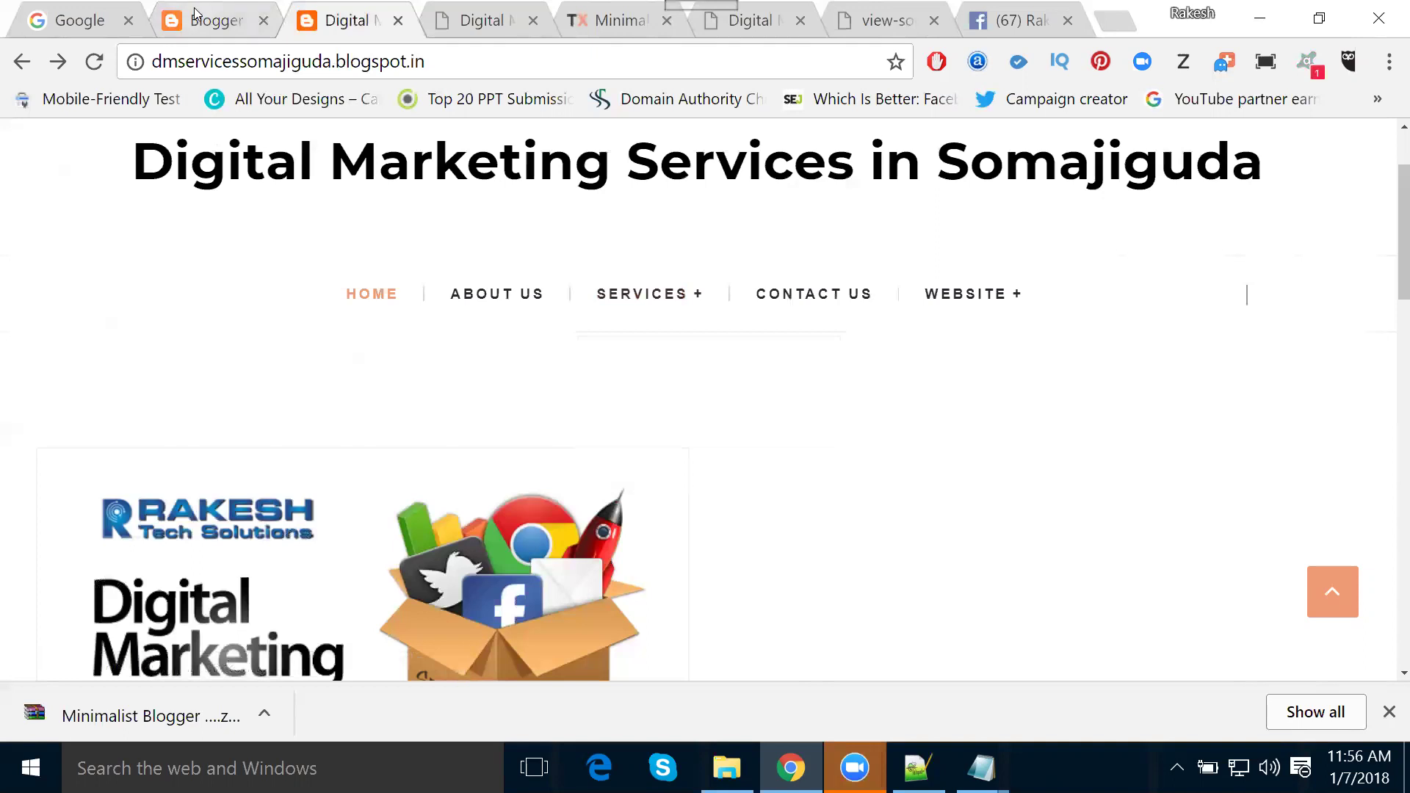
Rename the Services submenu entries in the theme code: Minimal to Video Marketing and Powergame to Affiliate Marketing
{"action": "left_click", "coordinate": [213, 20]}
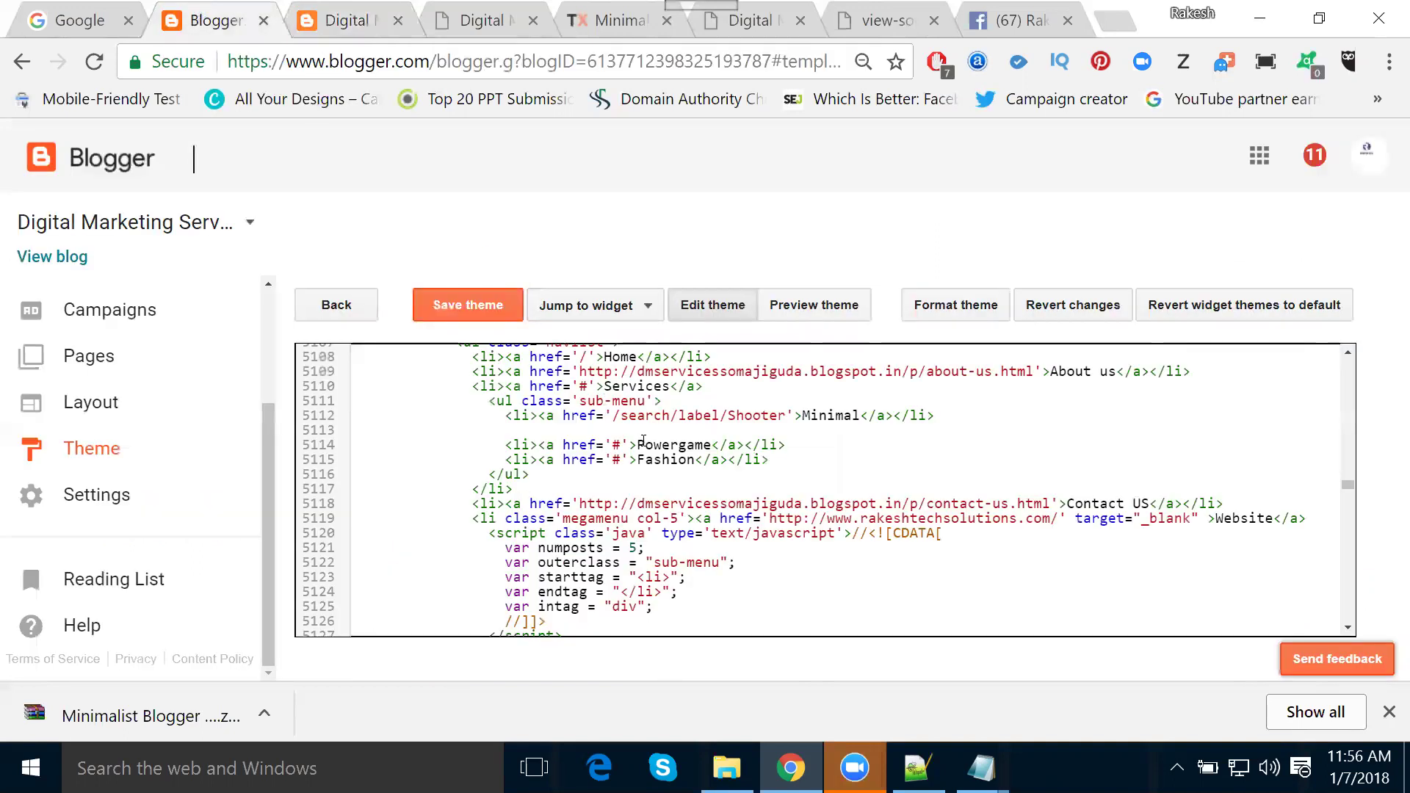
{"action": "double_click", "coordinate": [822, 415]}
{"action": "type", "text": "Video Marketing"}
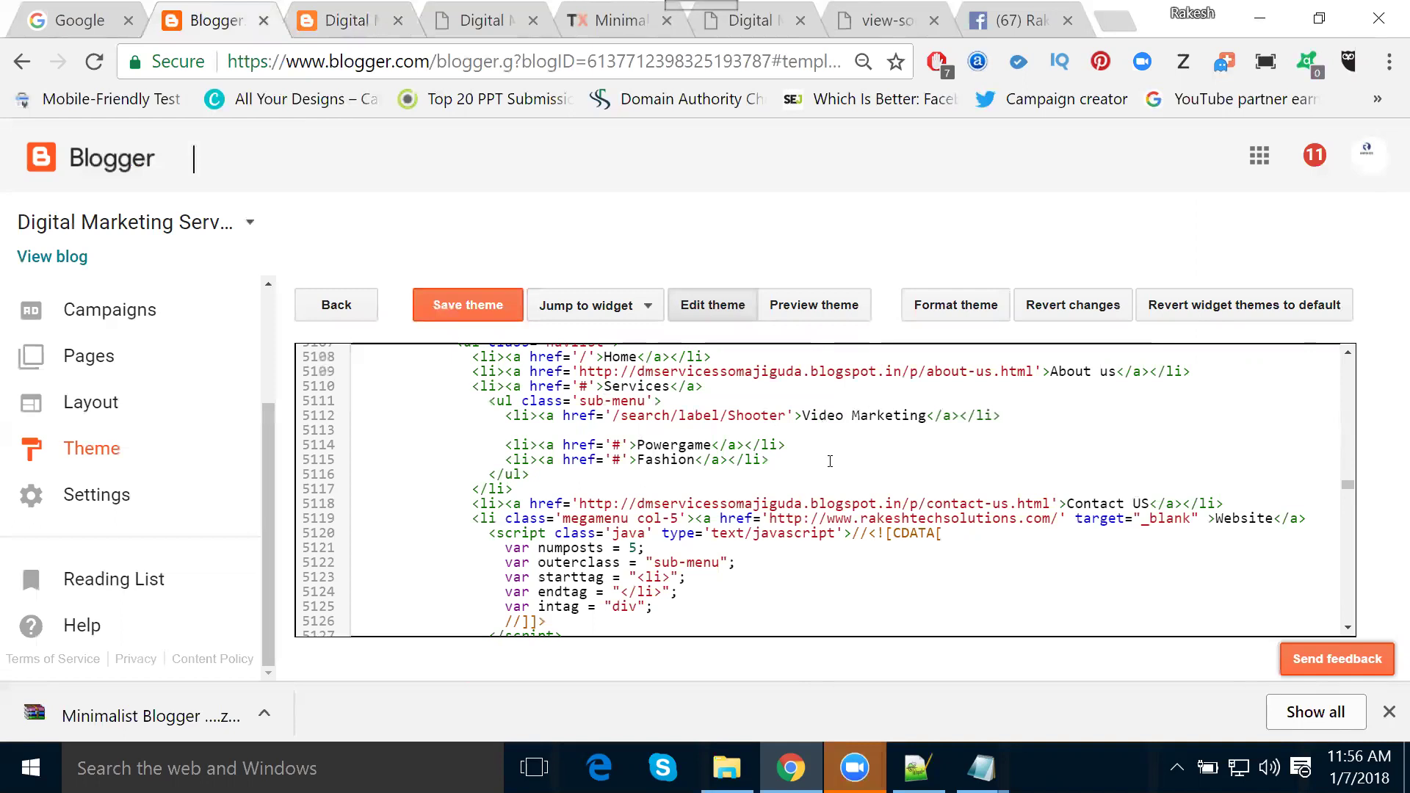
{"action": "left_click_drag", "start_coordinate": [711, 441], "coordinate": [640, 444]}
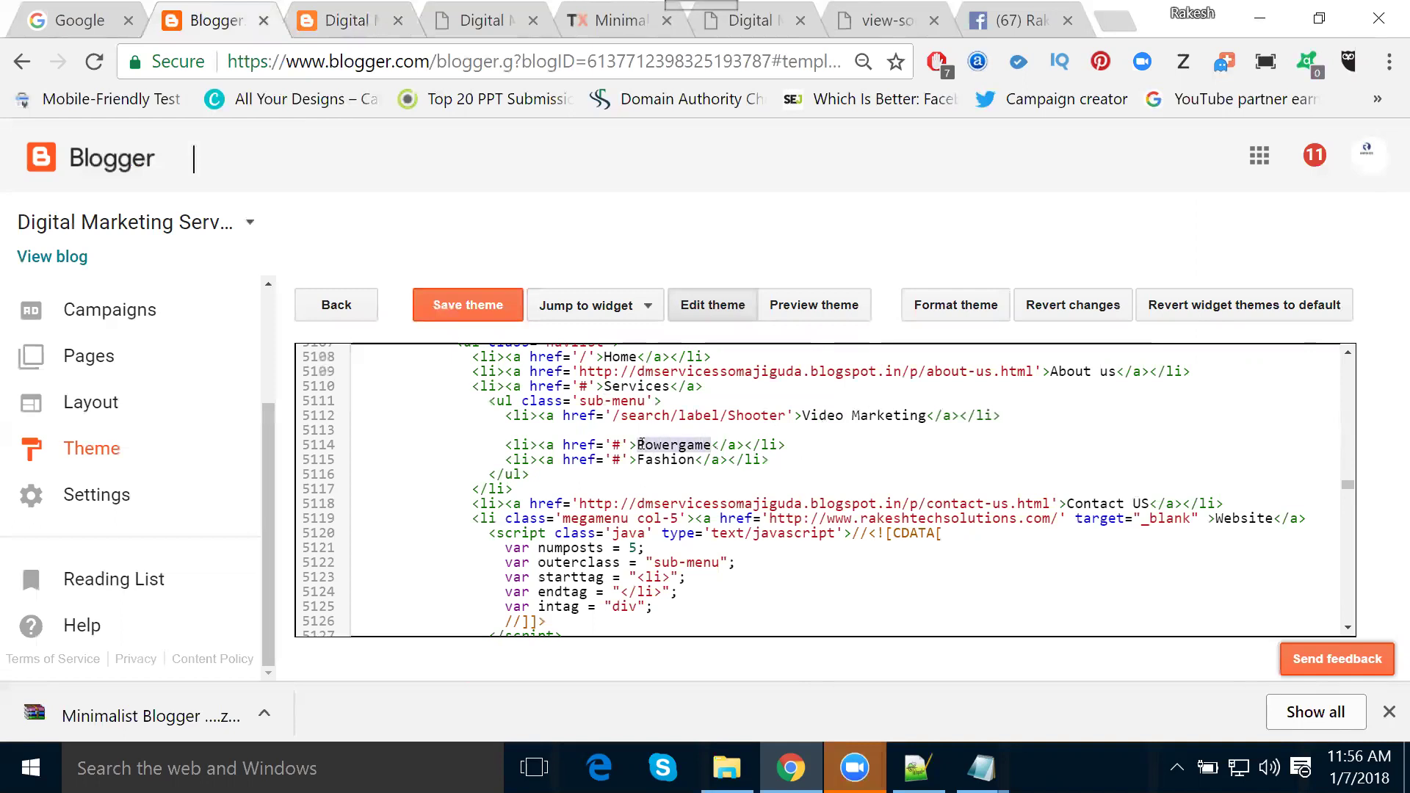
{"action": "type", "text": "Affilia"}
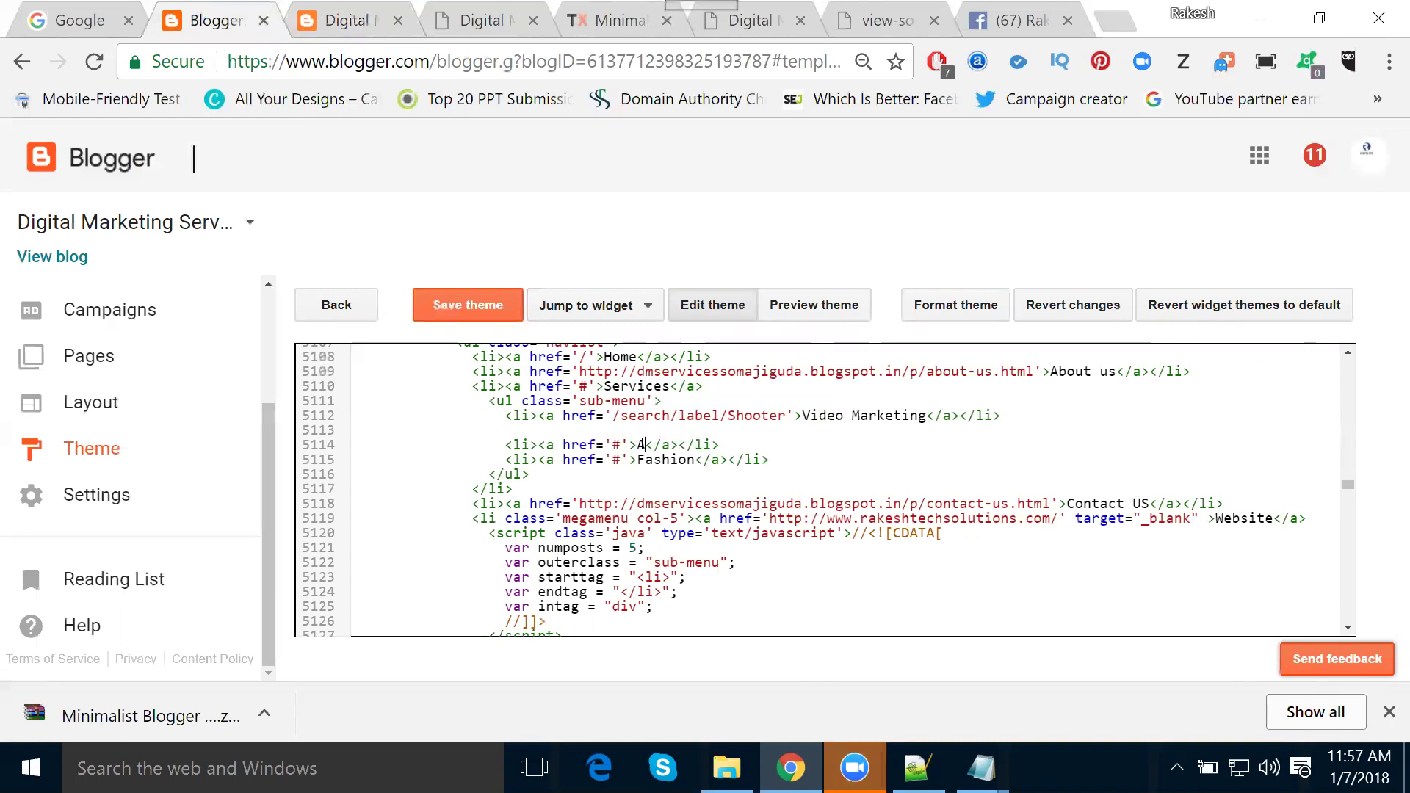
{"action": "type", "text": "te Marketing"}
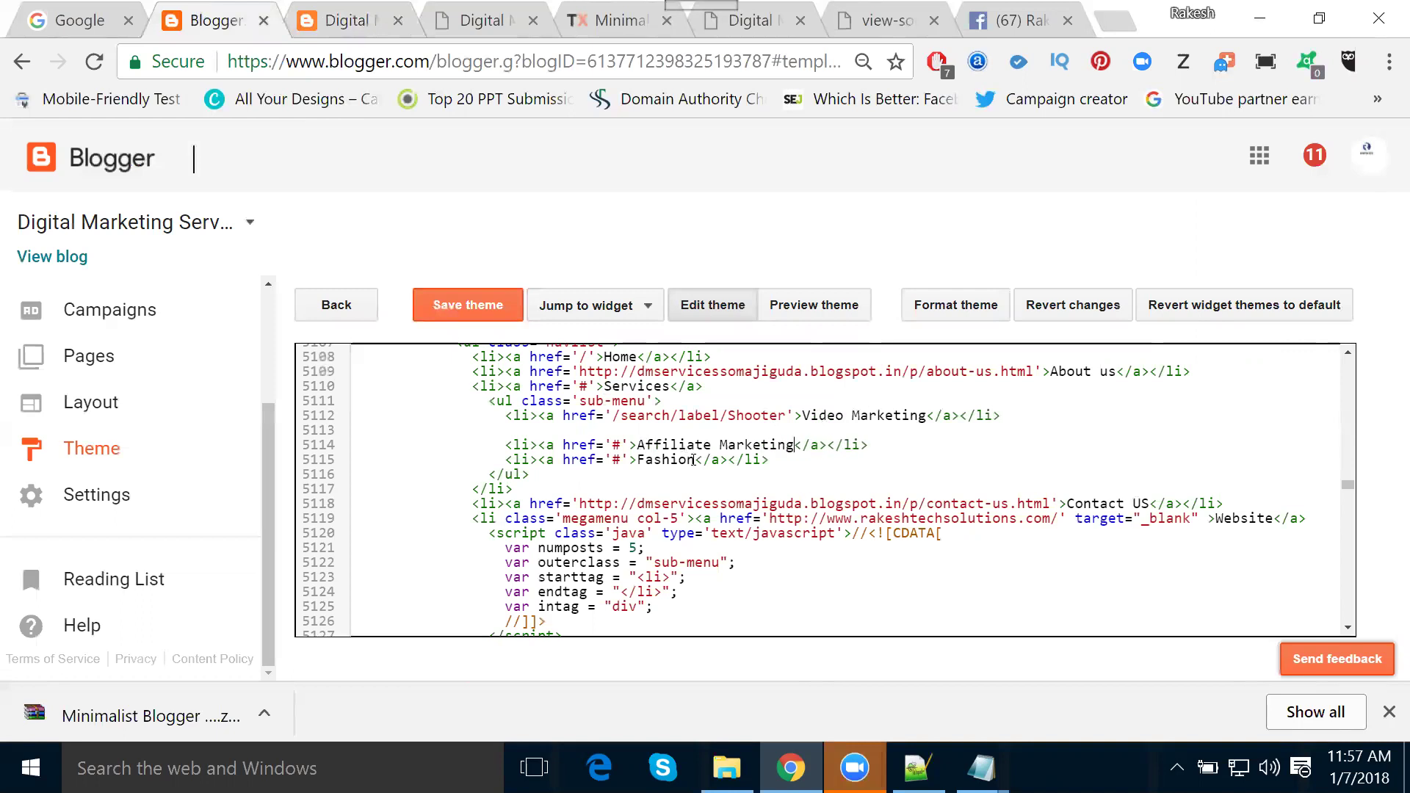
Rename the Fashion entry in the Services submenu code to Email Marketing and save the theme
{"action": "left_click_drag", "start_coordinate": [696, 461], "coordinate": [638, 461]}
{"action": "type", "text": "Email M"}
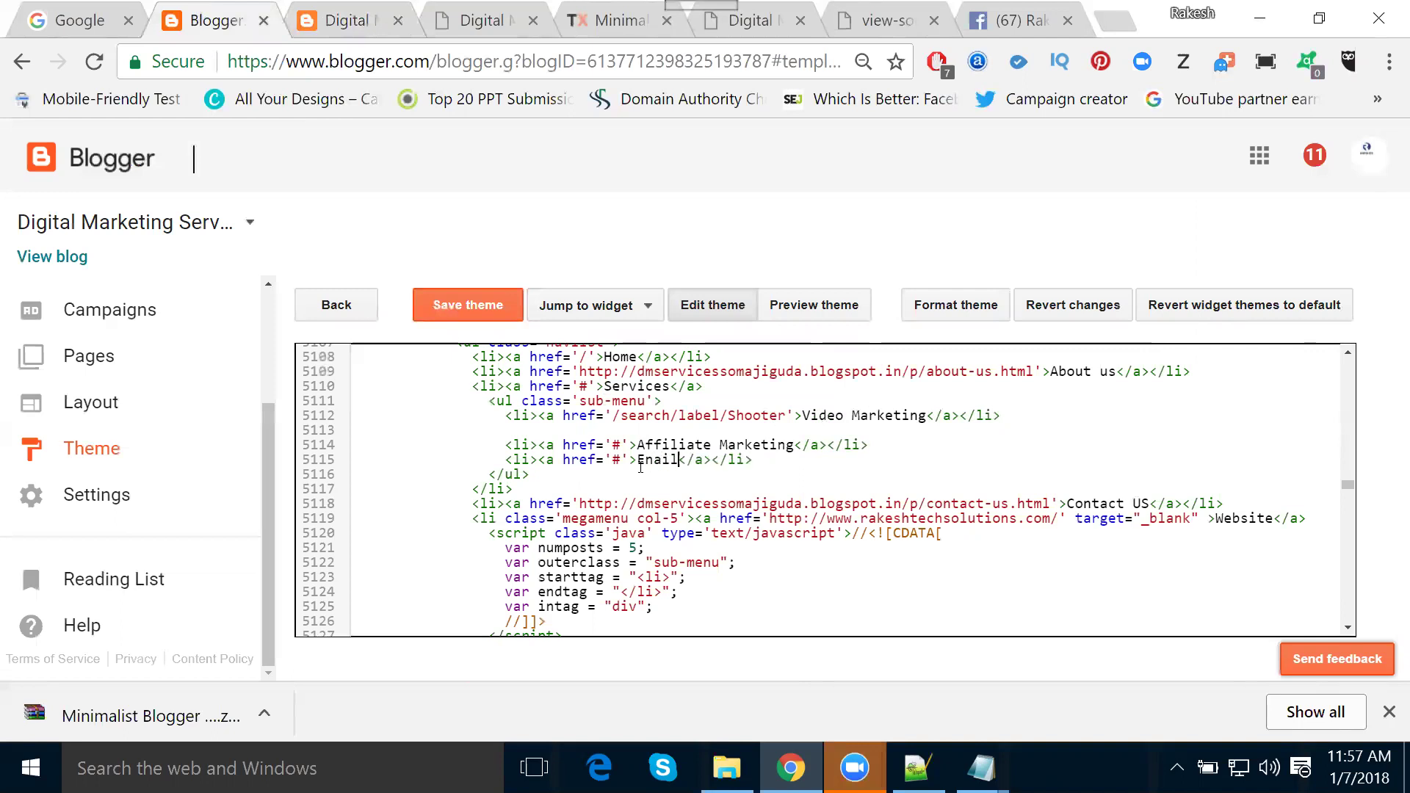
{"action": "type", "text": "arketing"}
{"action": "left_click", "coordinate": [471, 304]}
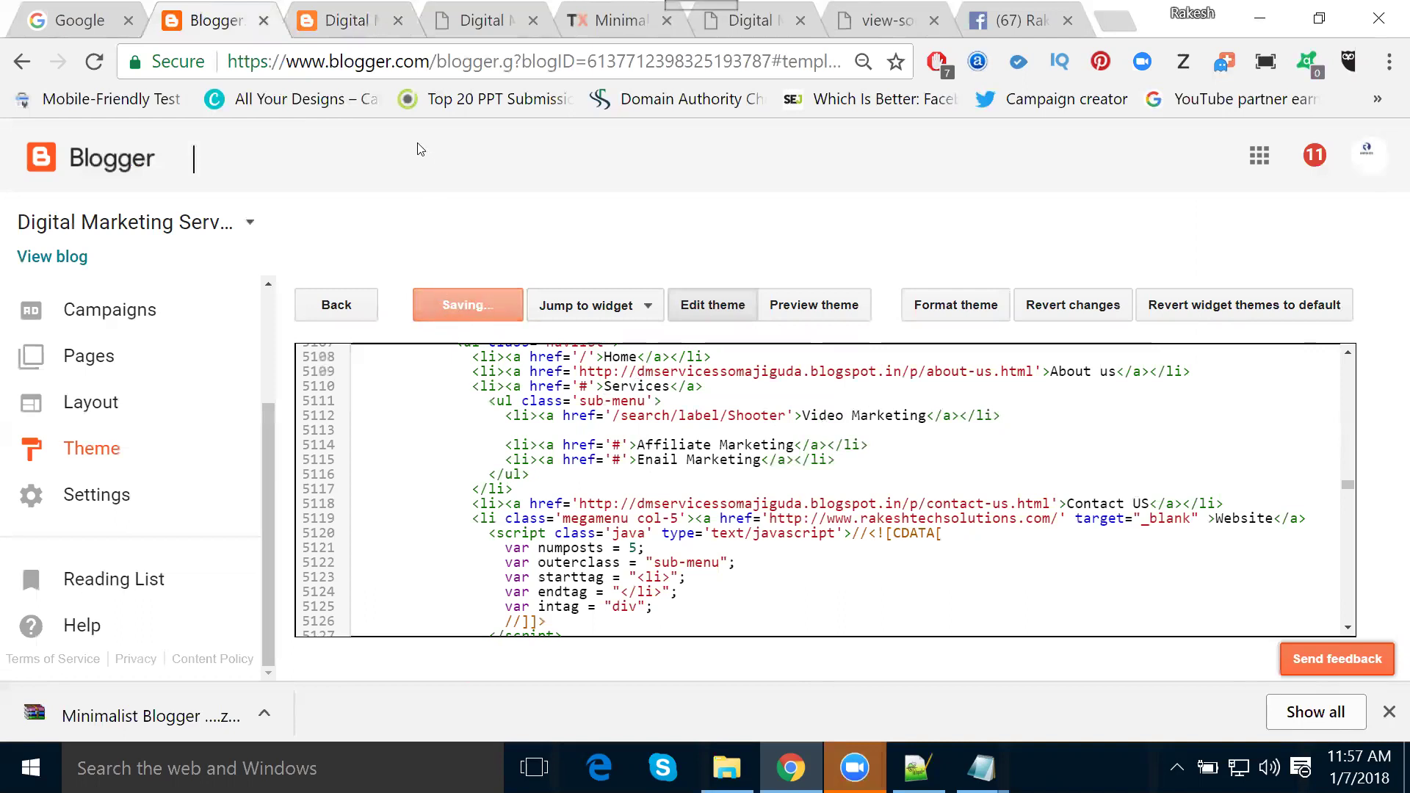
{"action": "left_click", "coordinate": [656, 460]}
{"action": "key", "text": "Delete"}
{"action": "key", "text": "BackSpace"}
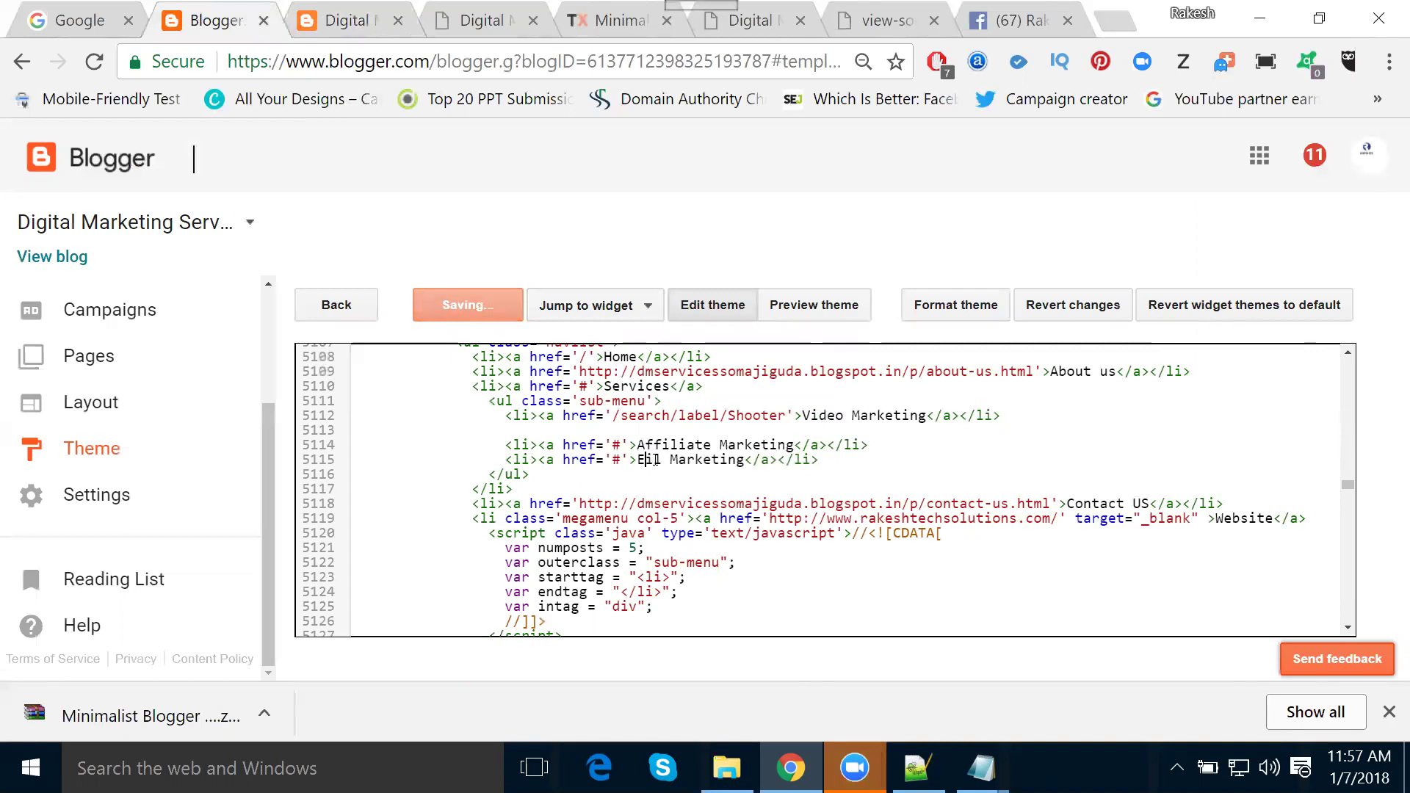
{"action": "type", "text": "m"}
{"action": "left_click", "coordinate": [460, 308]}
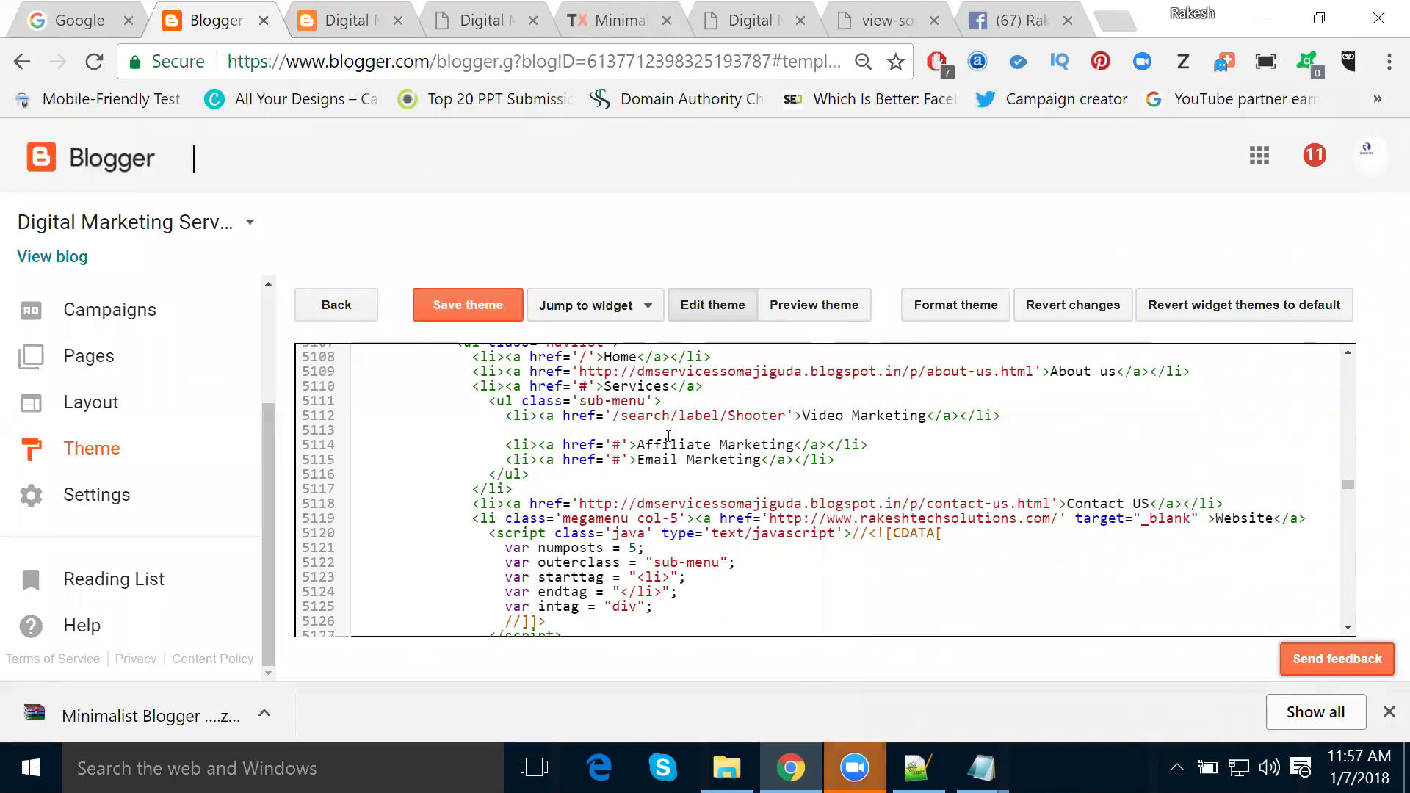
Reload the live blog and check the renamed entries in the Services dropdown
{"action": "left_click", "coordinate": [356, 22]}
{"action": "mouse_move", "coordinate": [661, 297]}
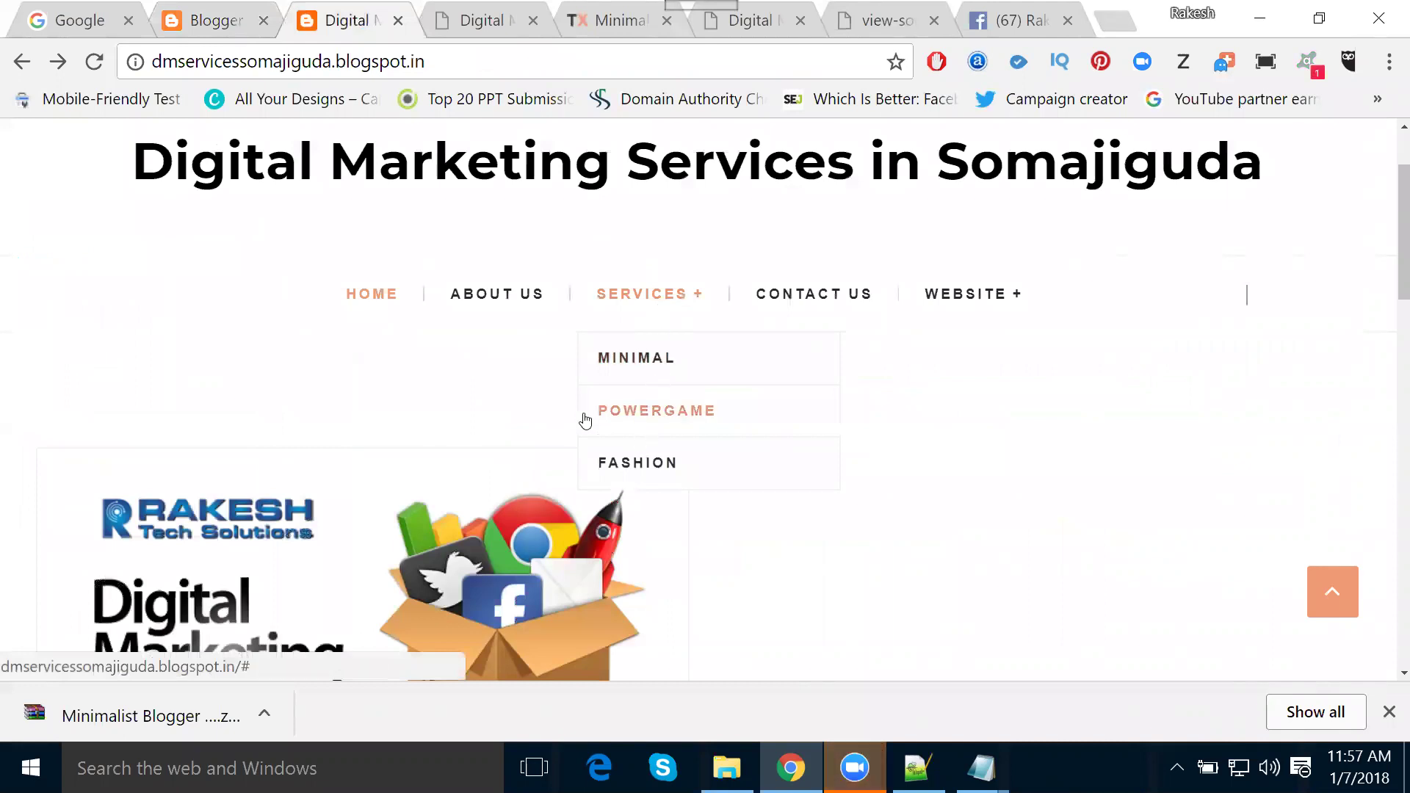
{"action": "left_click", "coordinate": [92, 62]}
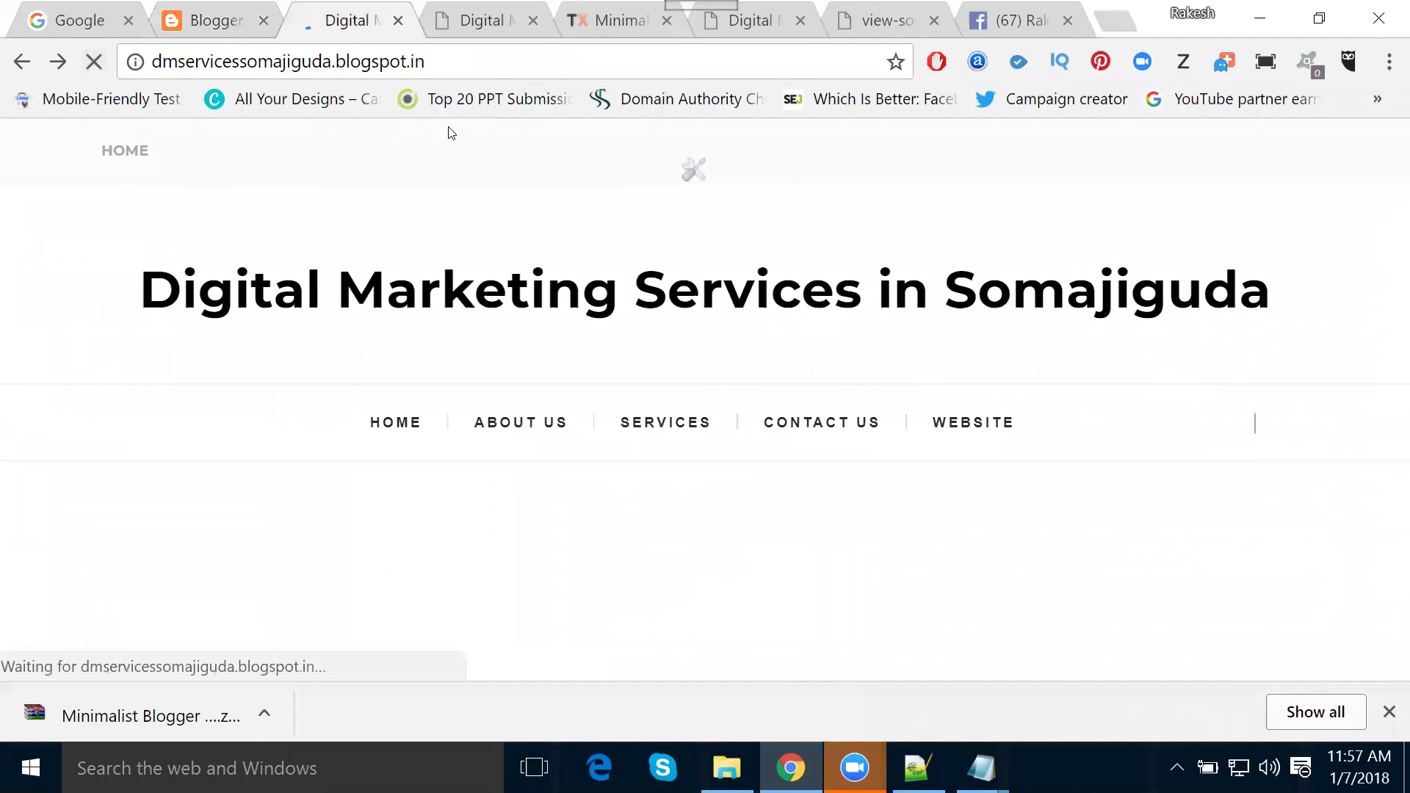
{"action": "mouse_move", "coordinate": [669, 162]}
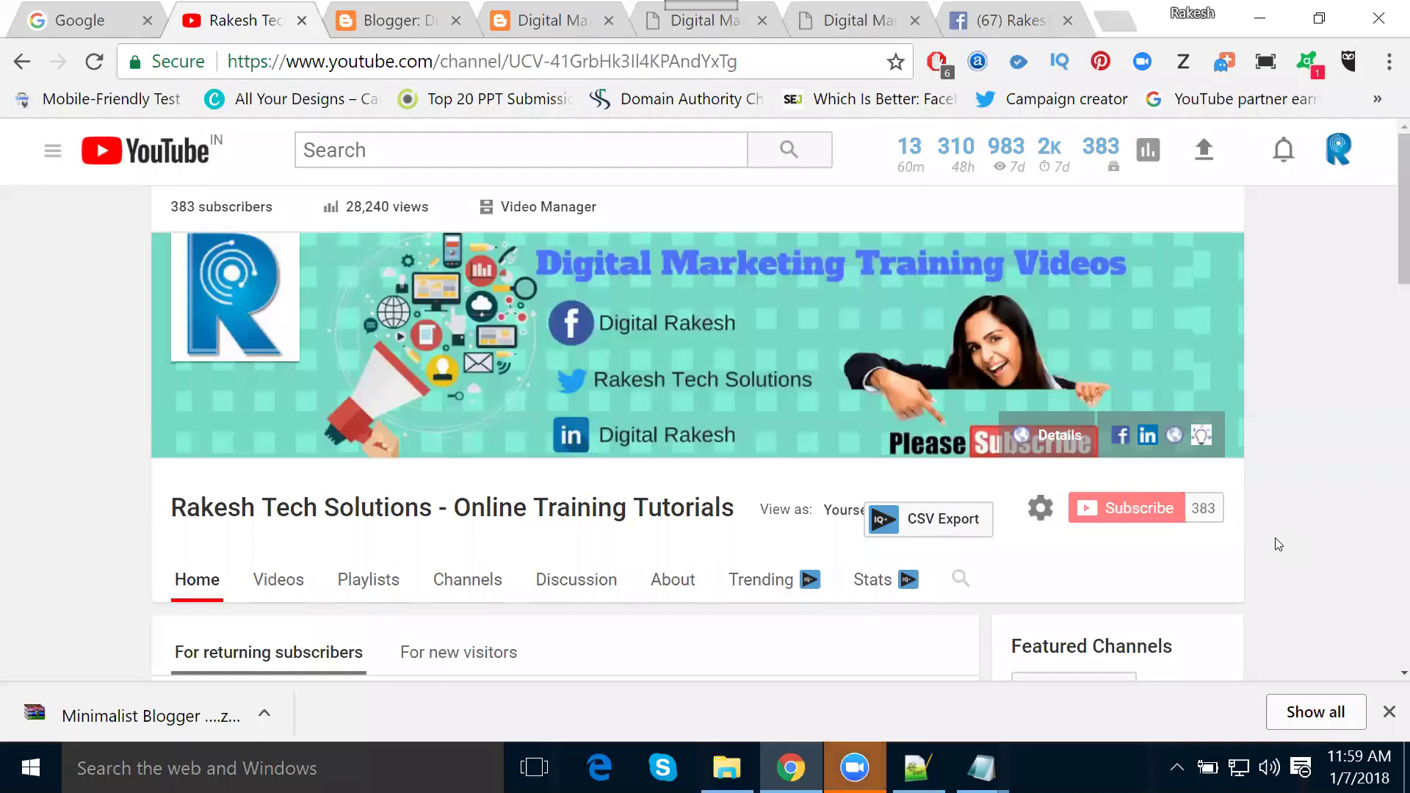
Find the affiliate marketing video among the Rakesh Tech Solutions YouTube channel's videos, open it separately, copy its URL and close it
{"action": "scroll", "coordinate": [1297, 412], "scroll_direction": "down", "scroll_amount": 3}
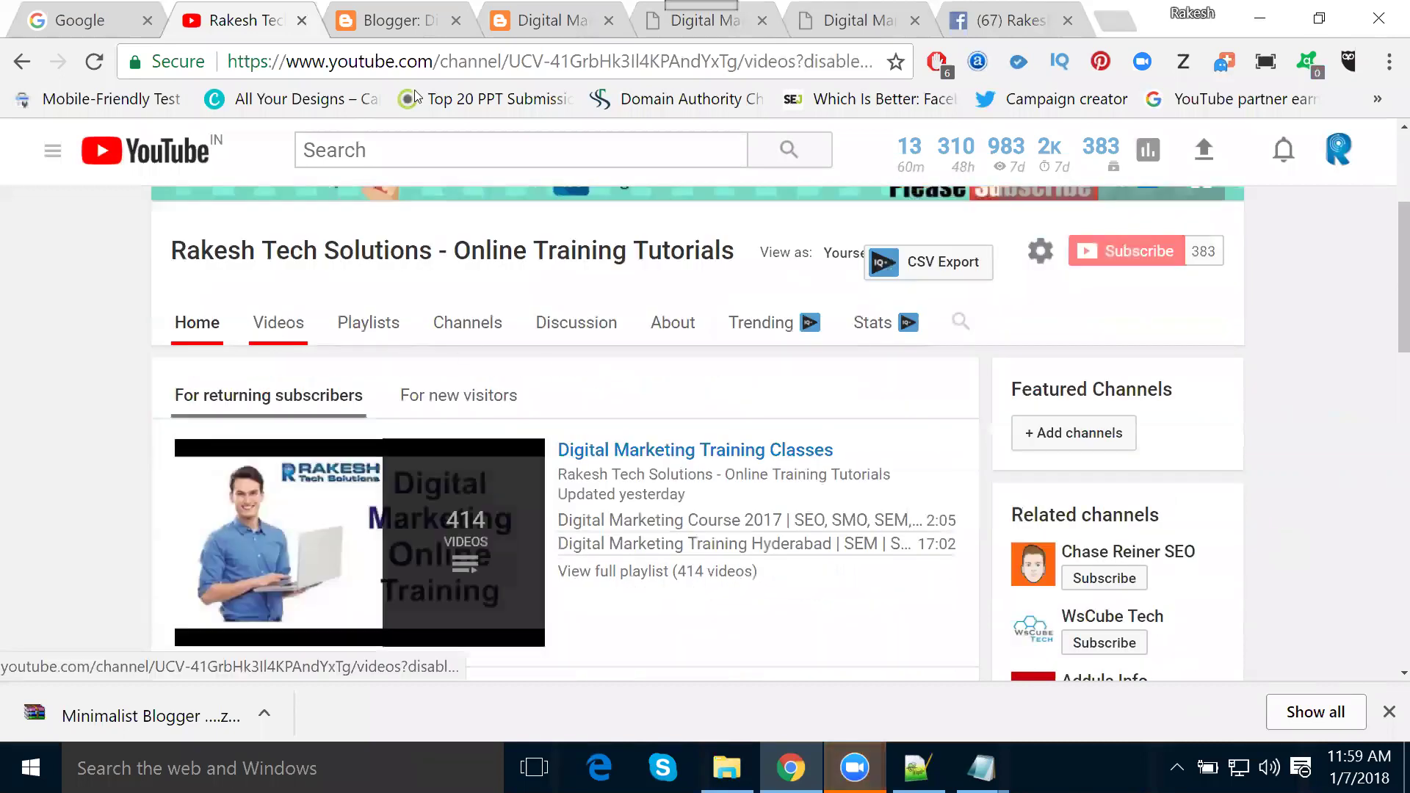
{"action": "left_click", "coordinate": [544, 19]}
{"action": "mouse_move", "coordinate": [649, 176]}
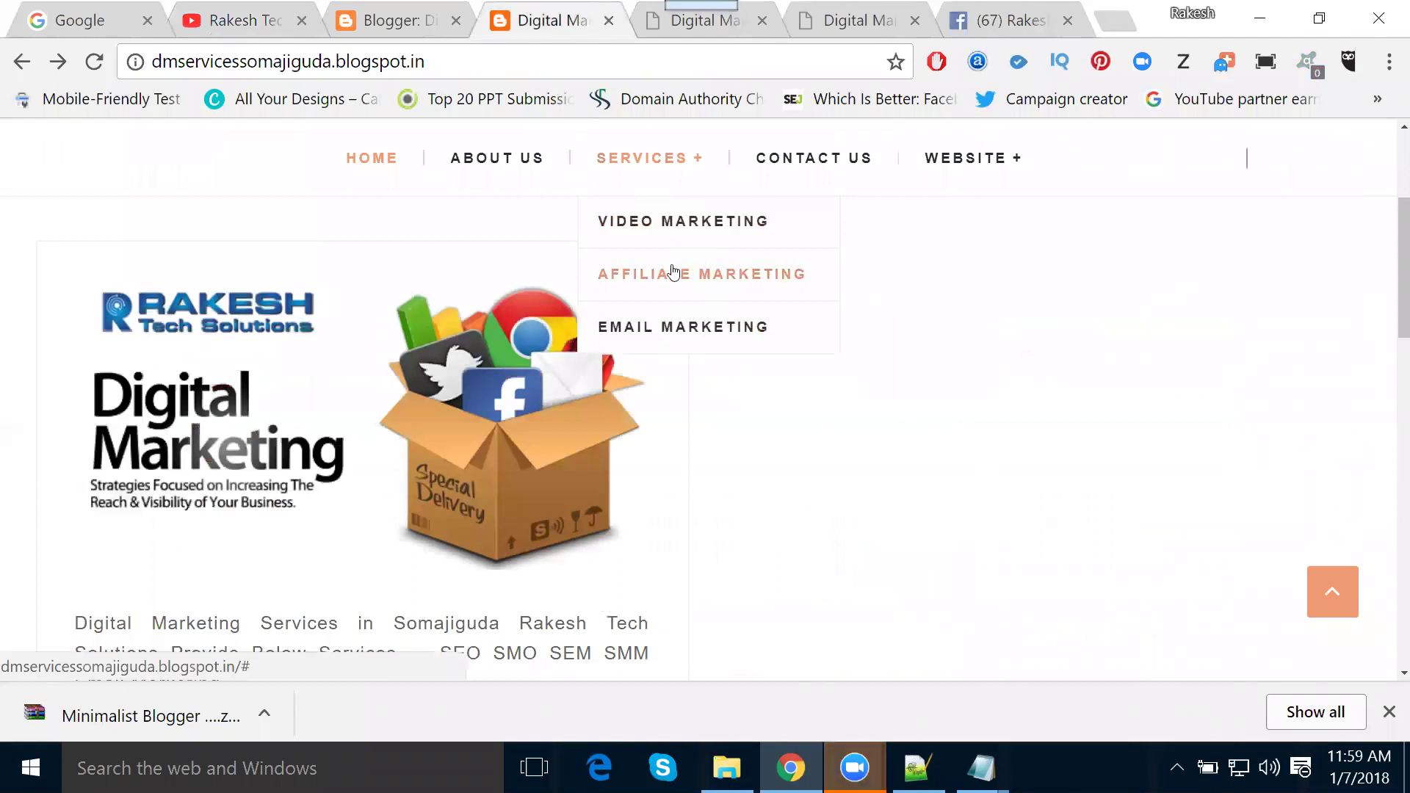
{"action": "left_click", "coordinate": [235, 20]}
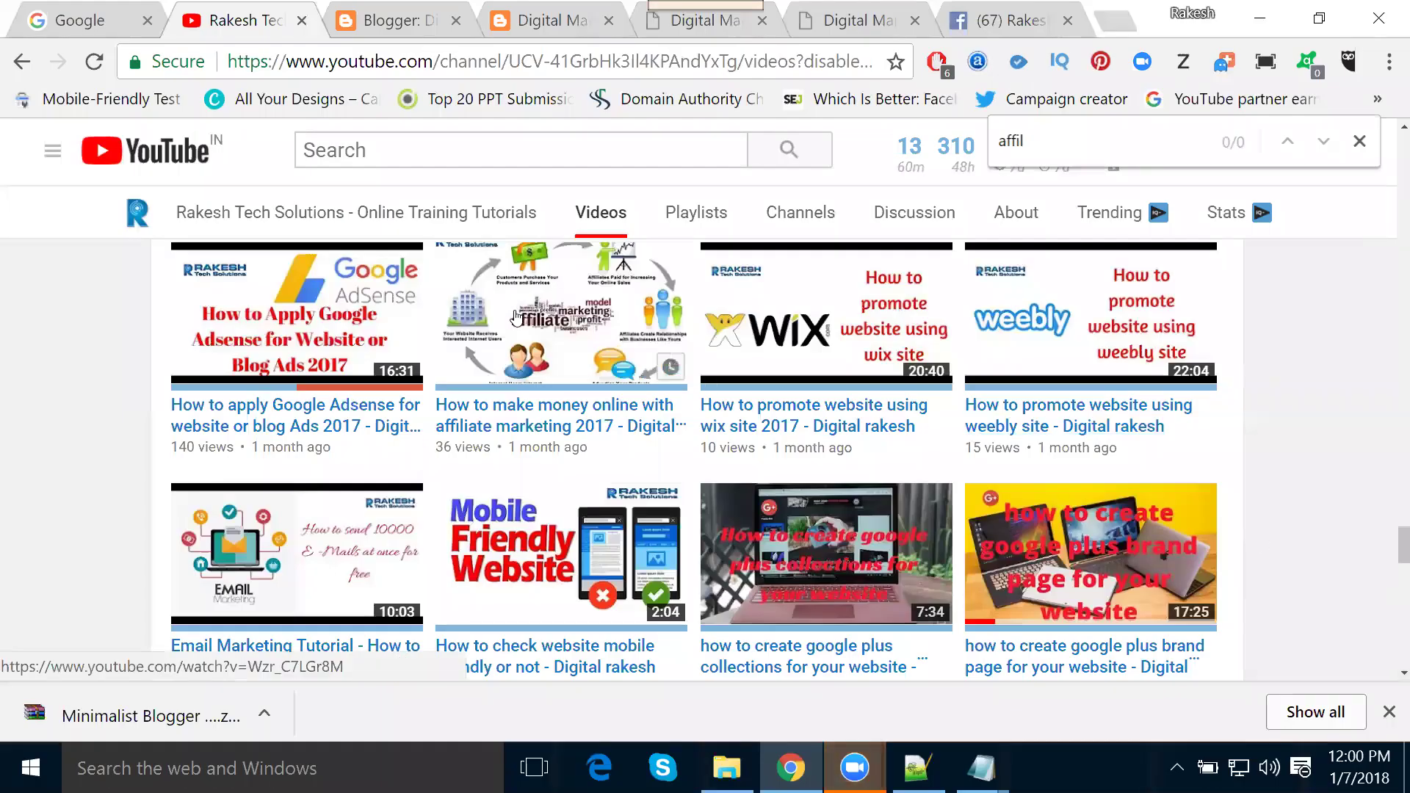
{"action": "middle_click", "coordinate": [494, 345]}
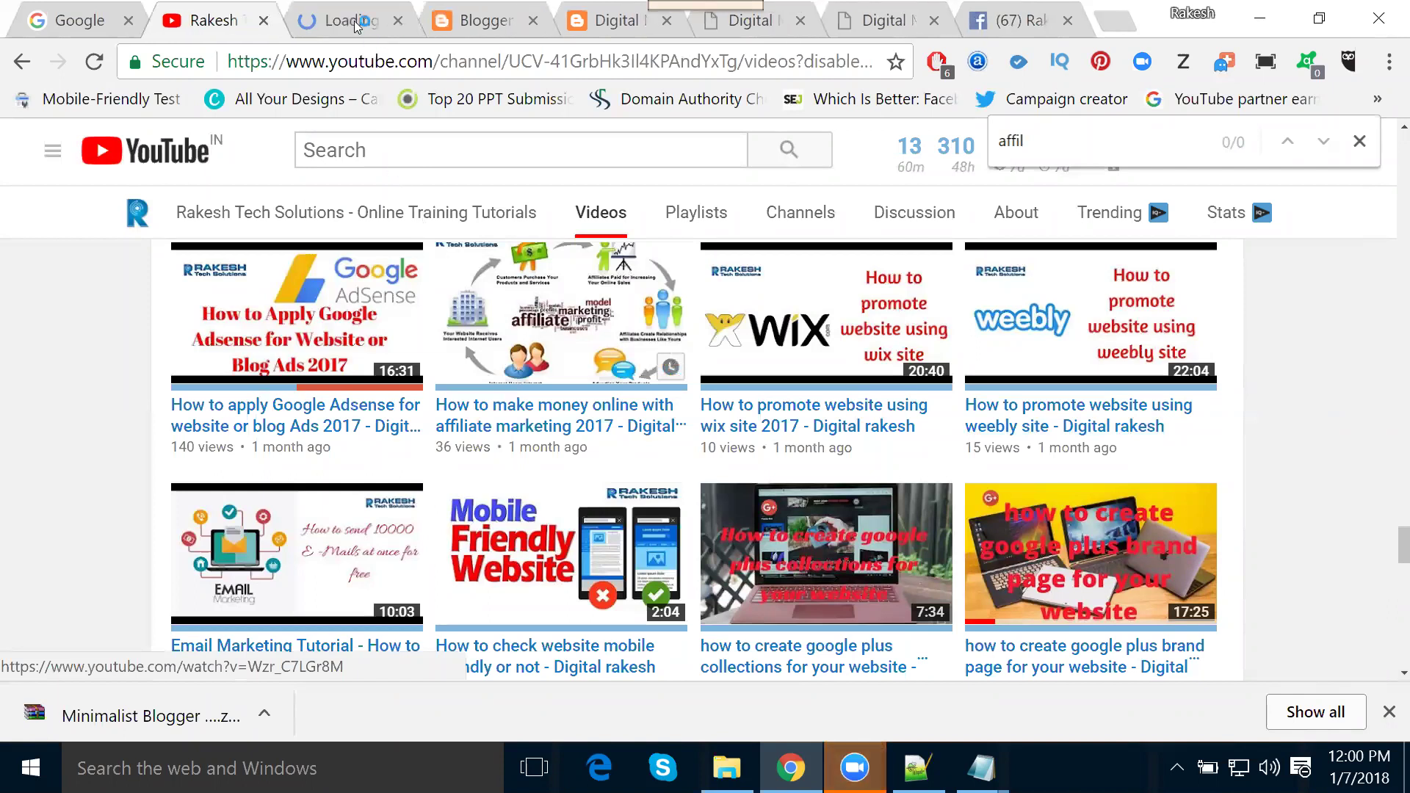
{"action": "left_click", "coordinate": [360, 24]}
{"action": "left_click", "coordinate": [354, 66]}
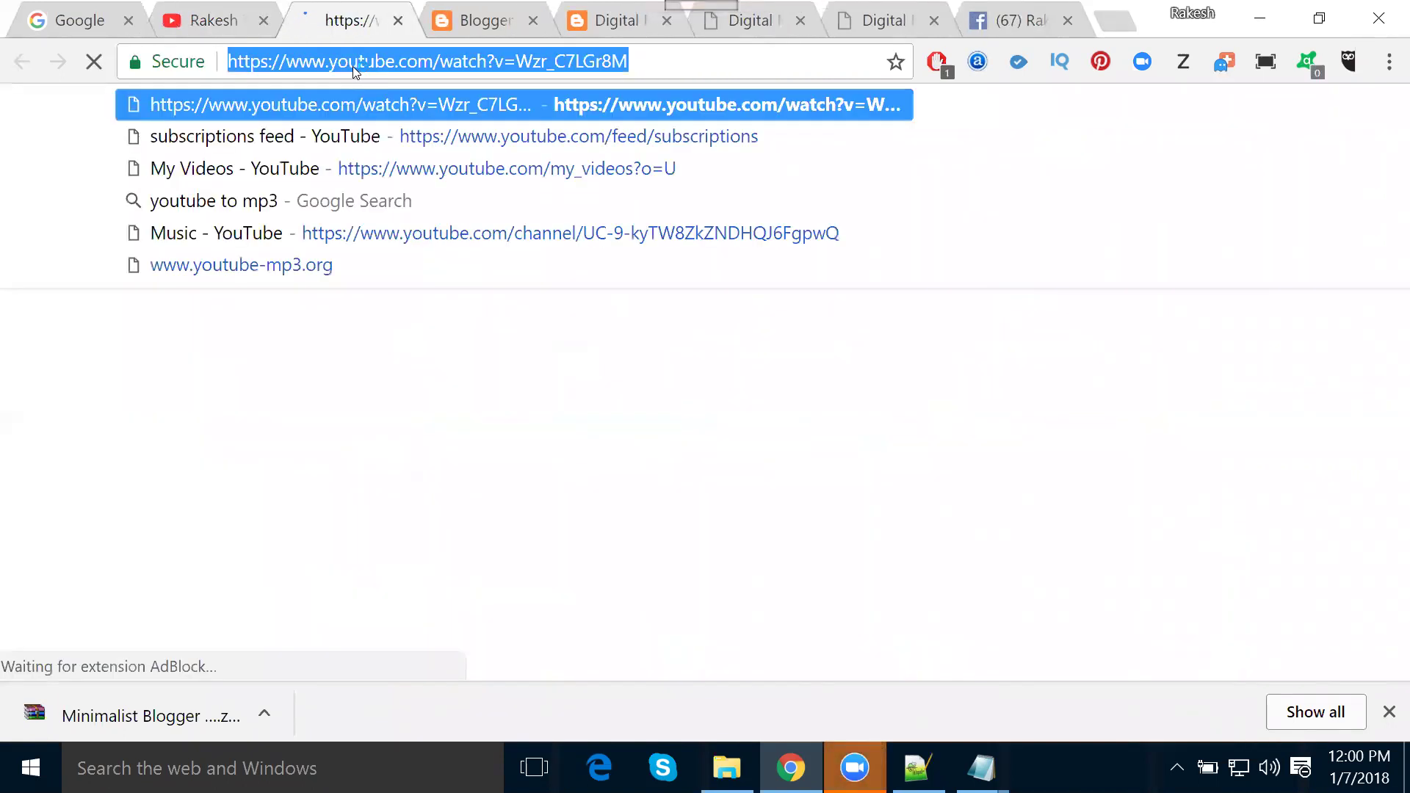
{"action": "left_click", "coordinate": [399, 22]}
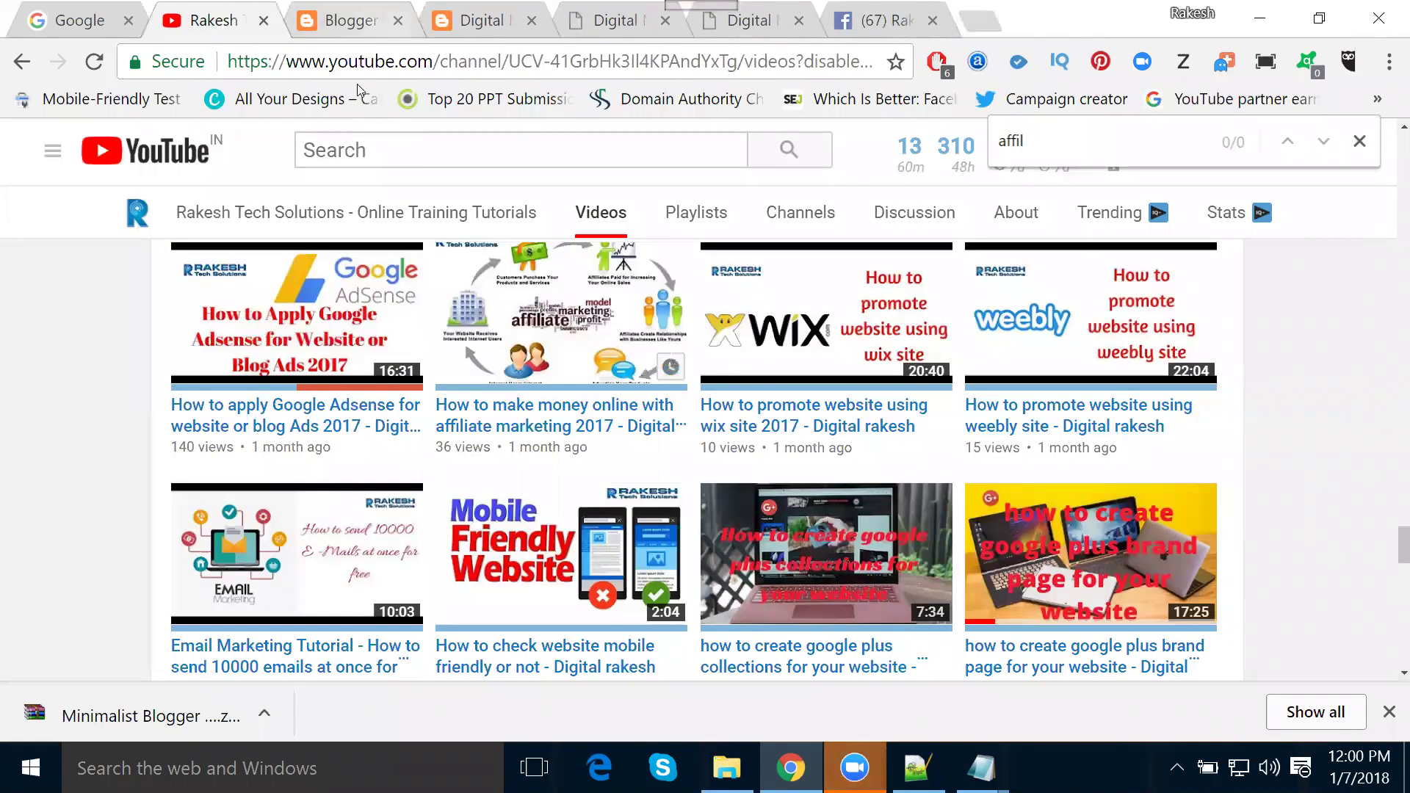
{"action": "left_click", "coordinate": [350, 22]}
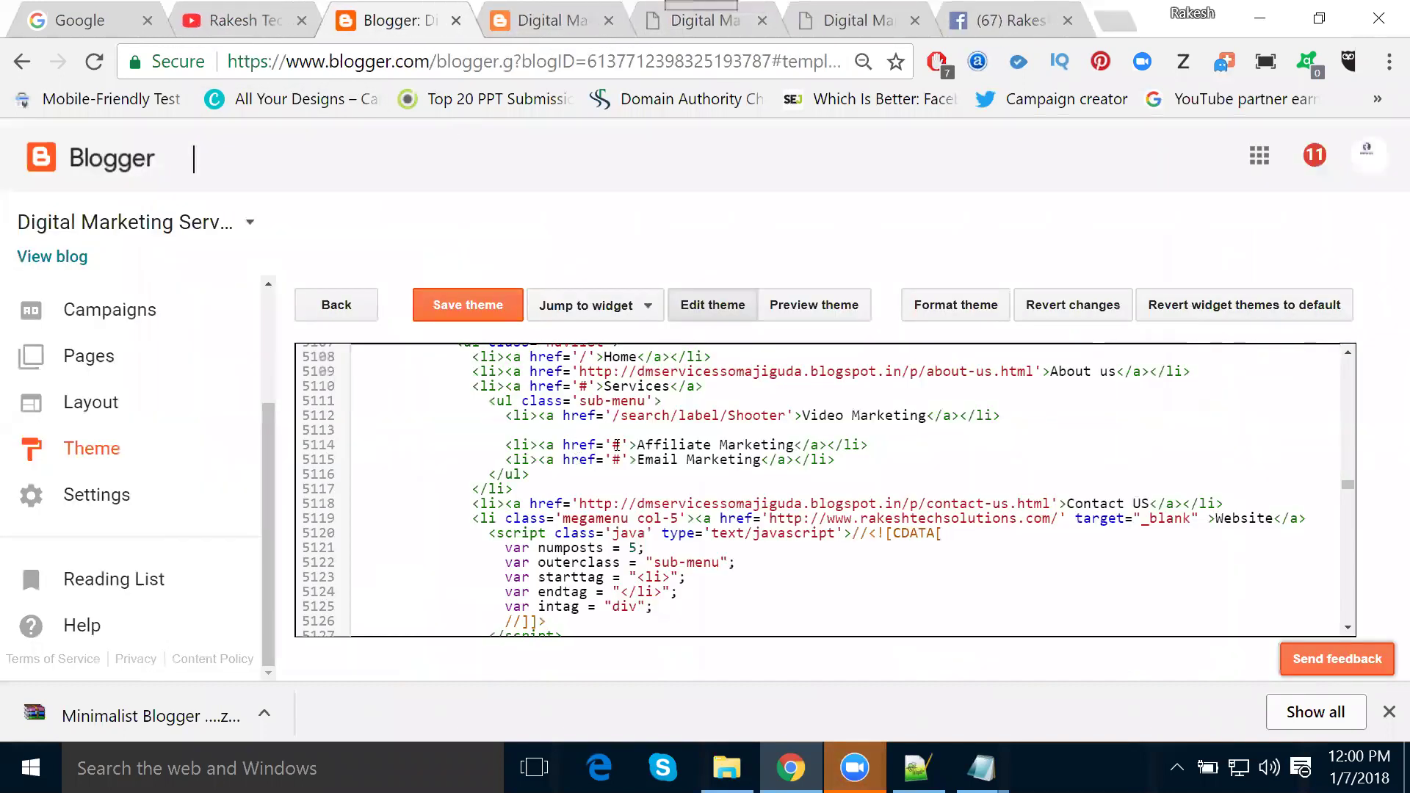
{"action": "left_click_drag", "start_coordinate": [622, 443], "coordinate": [616, 445]}
{"action": "type", "text": "https://www.youtube.com/watch?v=Wzr_C7LGr8M"}
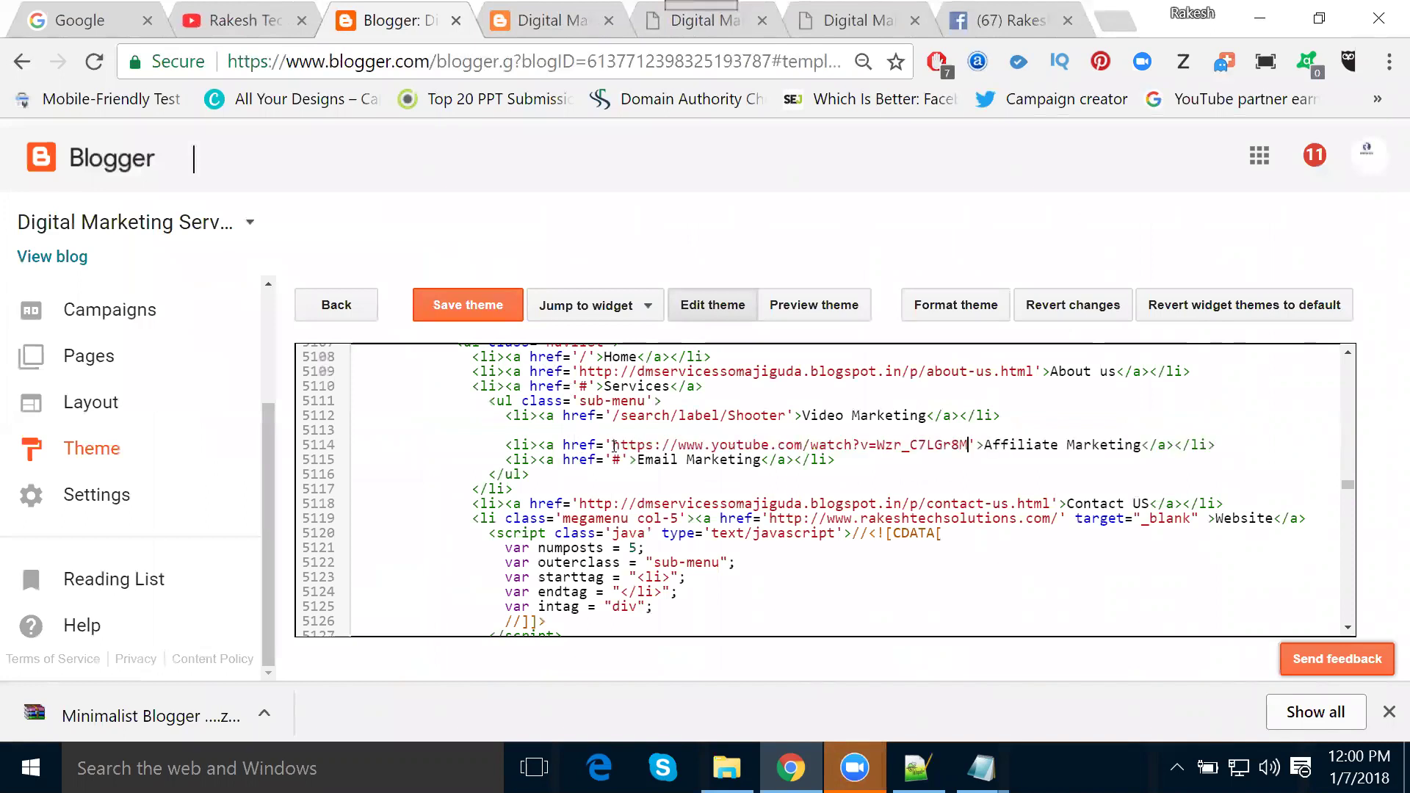
Add a space after the Affiliate Marketing link's URL and copy the target="_blank" attribute from the Notepad note
{"action": "left_click", "coordinate": [979, 446]}
{"action": "mouse_move", "coordinate": [981, 767]}
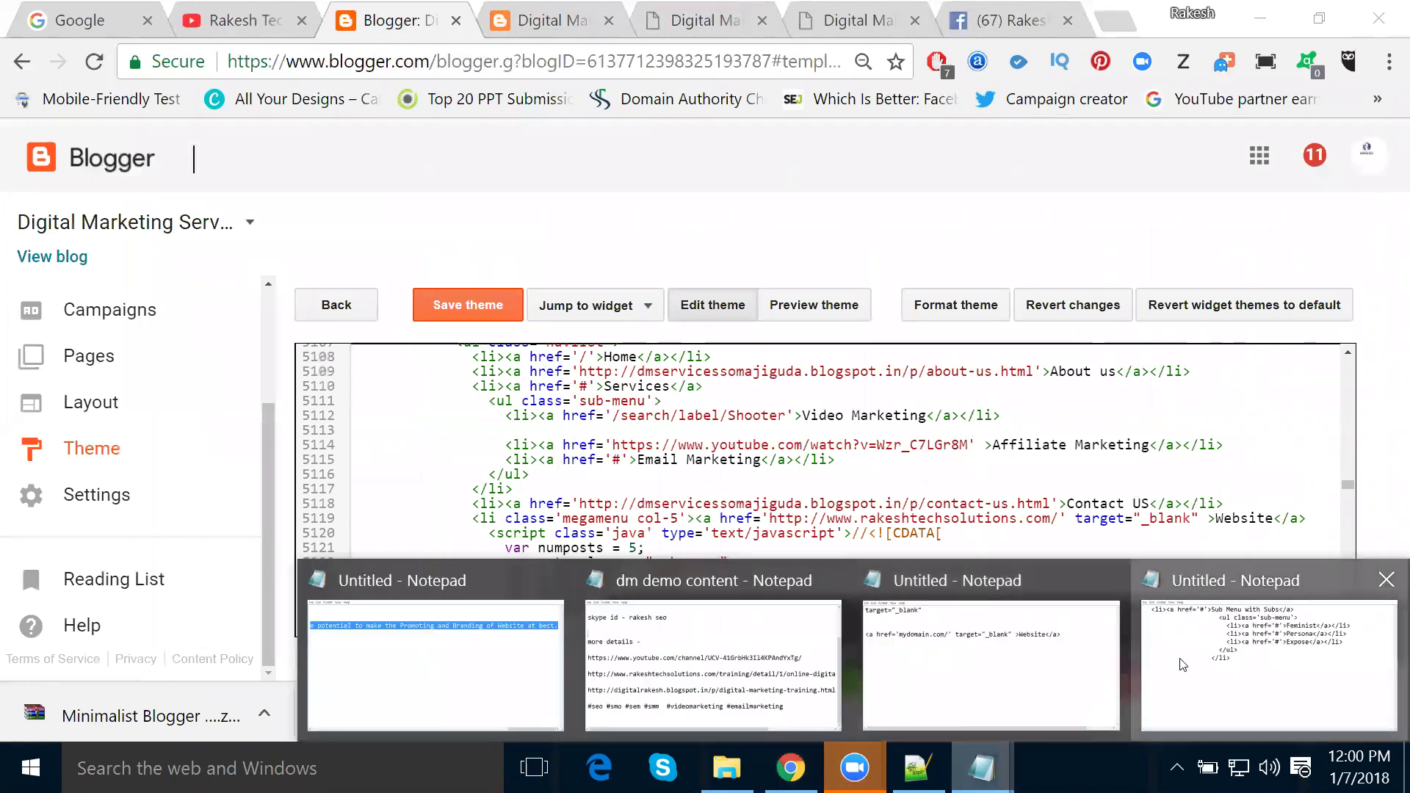
{"action": "left_click", "coordinate": [1269, 665]}
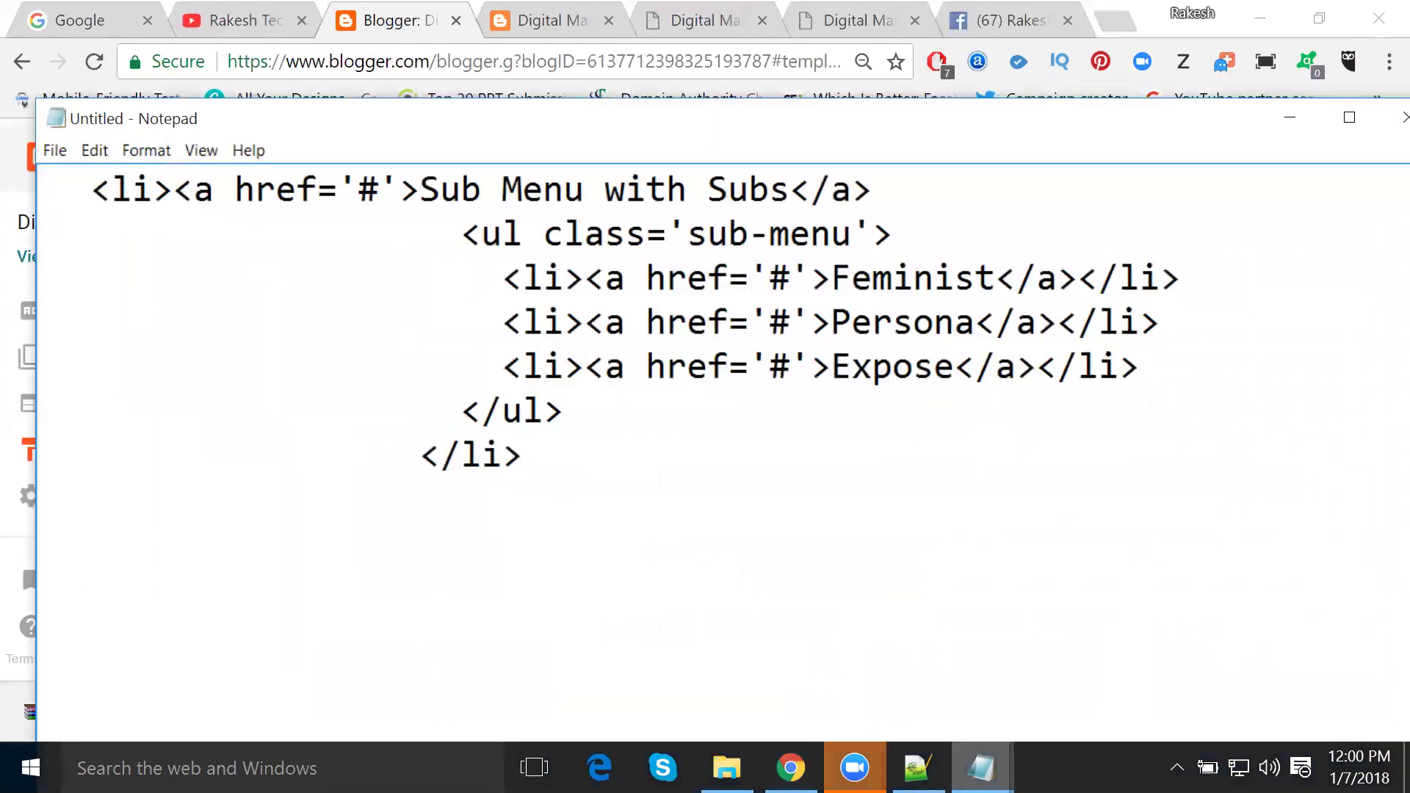
{"action": "left_click", "coordinate": [992, 661]}
{"action": "left_click_drag", "start_coordinate": [327, 82], "coordinate": [7, 83]}
{"action": "key", "text": "ctrl+c"}
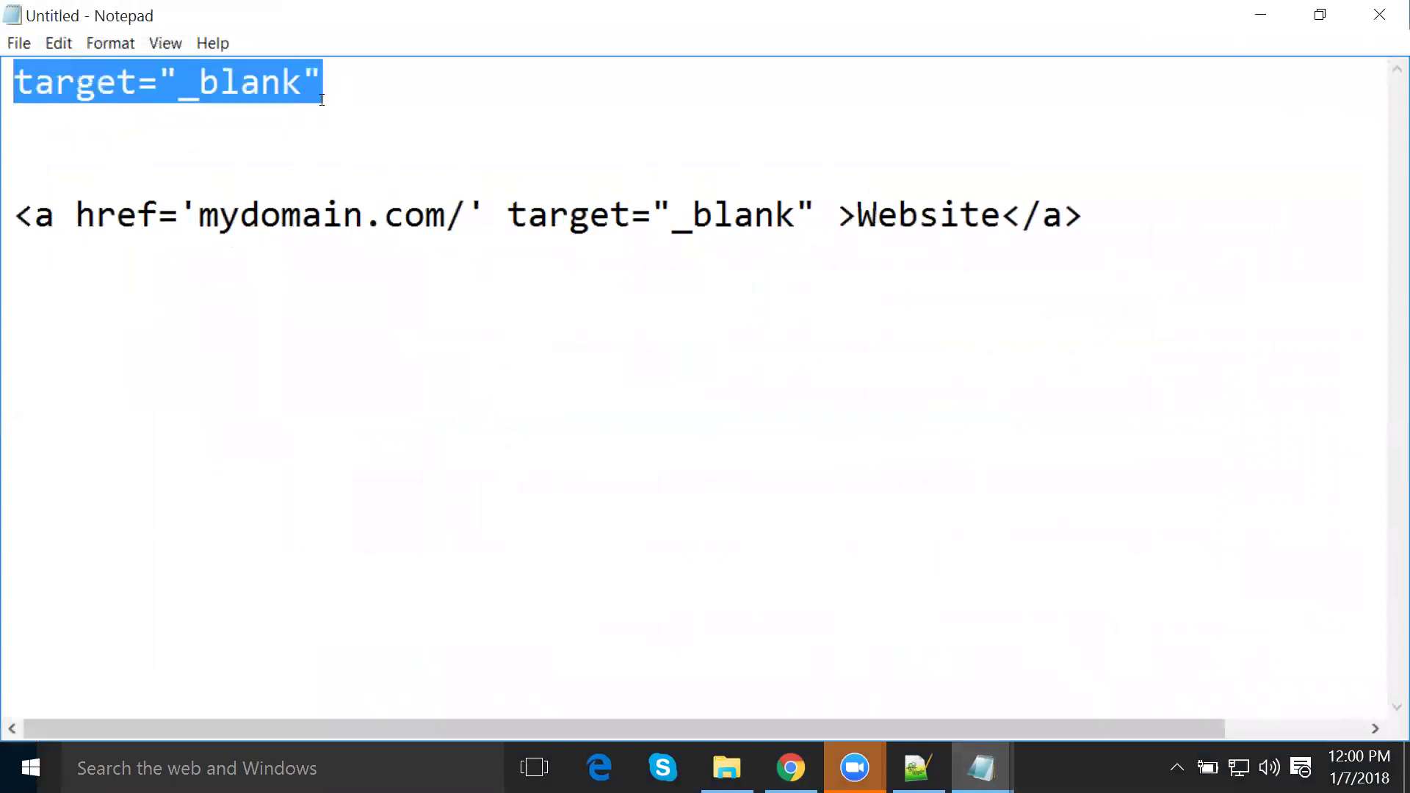
Add target="_blank" to the Affiliate Marketing link in the Blogger theme code and save the theme
{"action": "left_click", "coordinate": [1252, 9]}
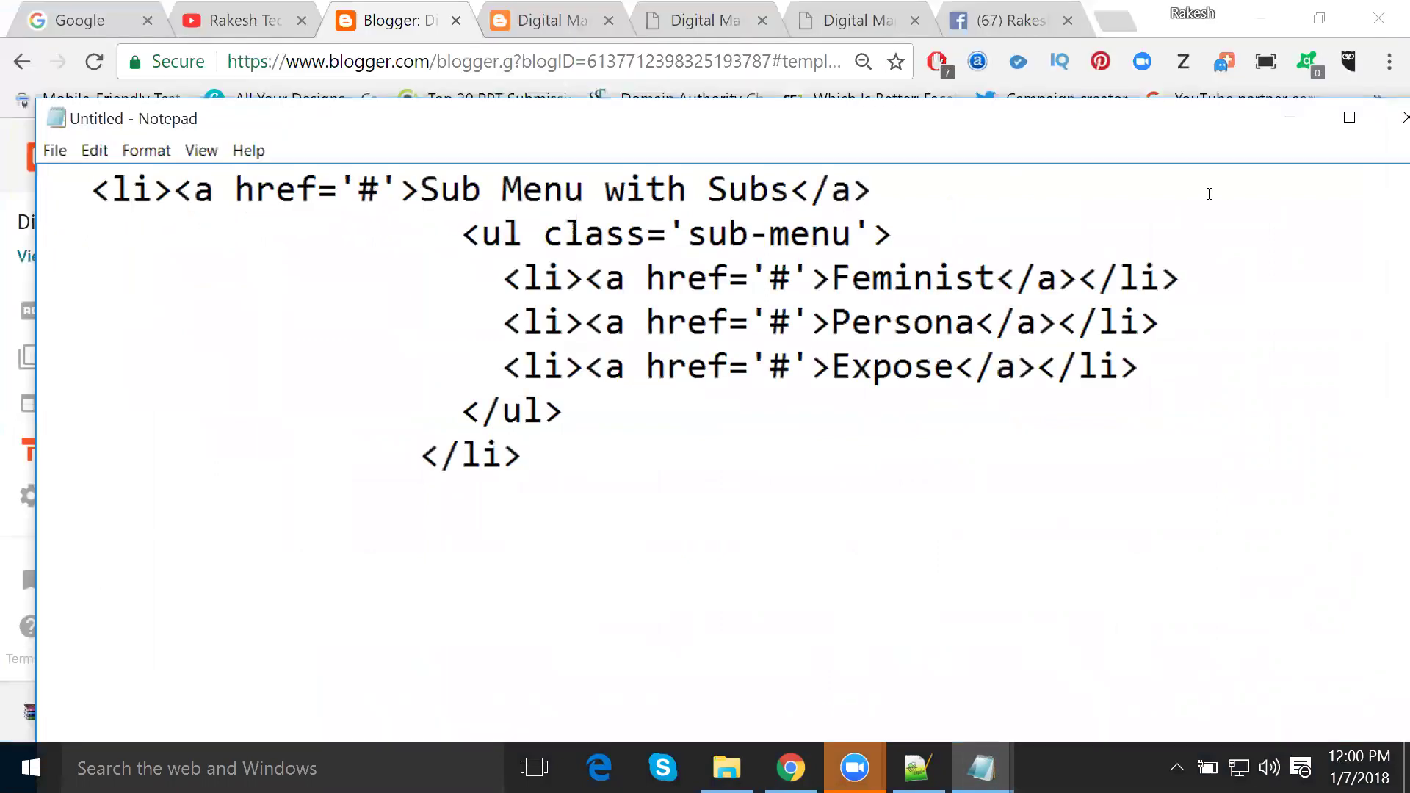
{"action": "left_click", "coordinate": [1288, 120]}
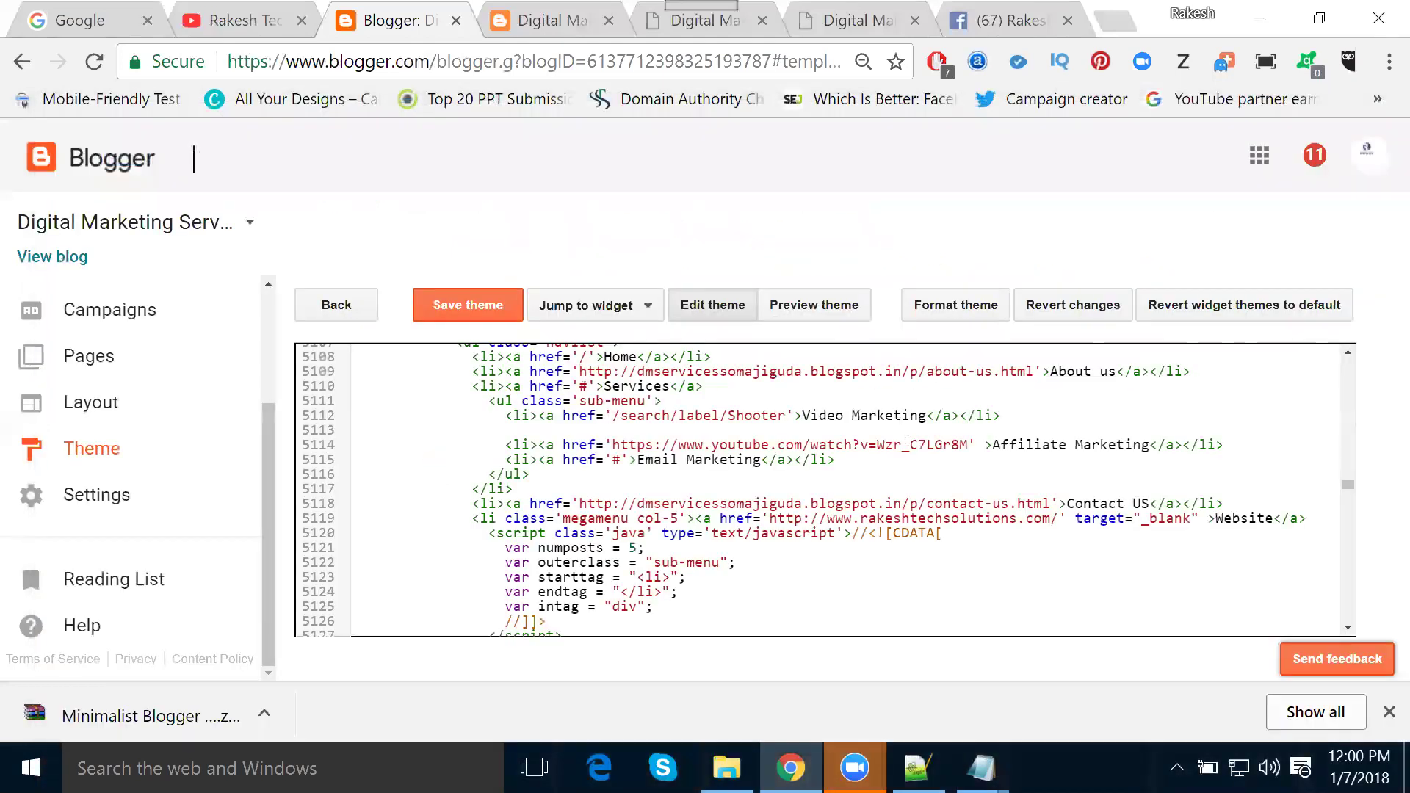
{"action": "left_click", "coordinate": [987, 443]}
{"action": "key", "text": "ctrl+v"}
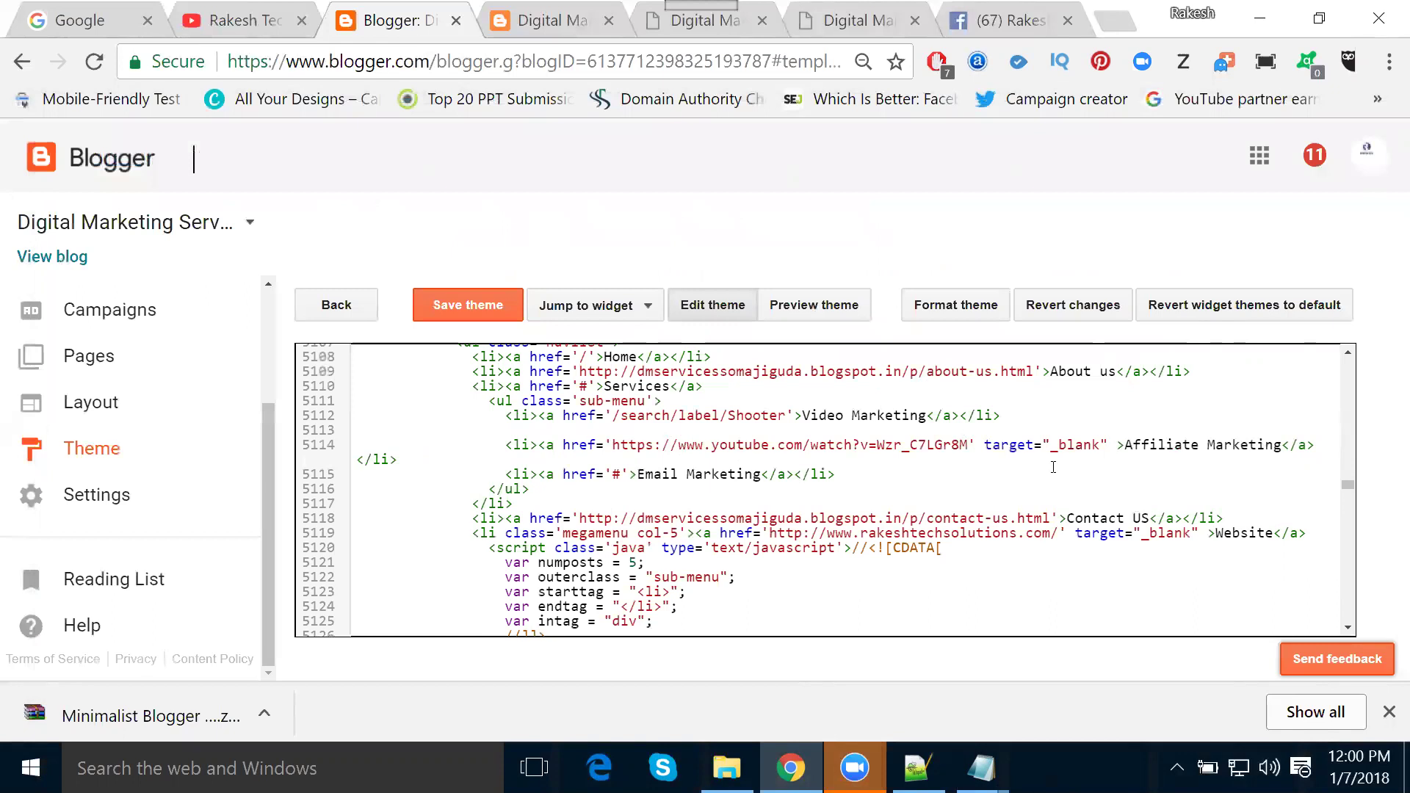
{"action": "left_click", "coordinate": [501, 321]}
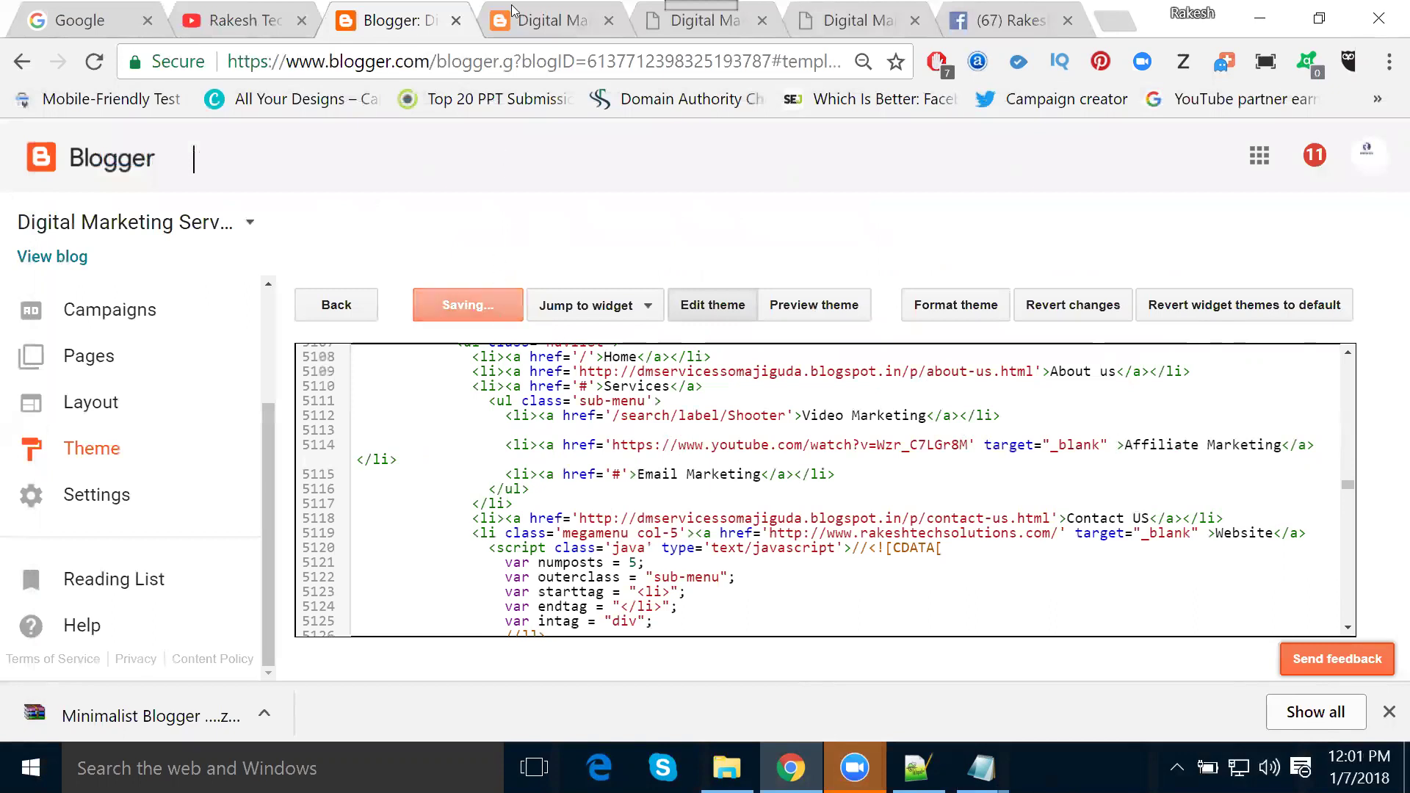
Reload the blog, test the Affiliate Marketing link under Services, mute the opened video and close it
{"action": "left_click", "coordinate": [555, 17]}
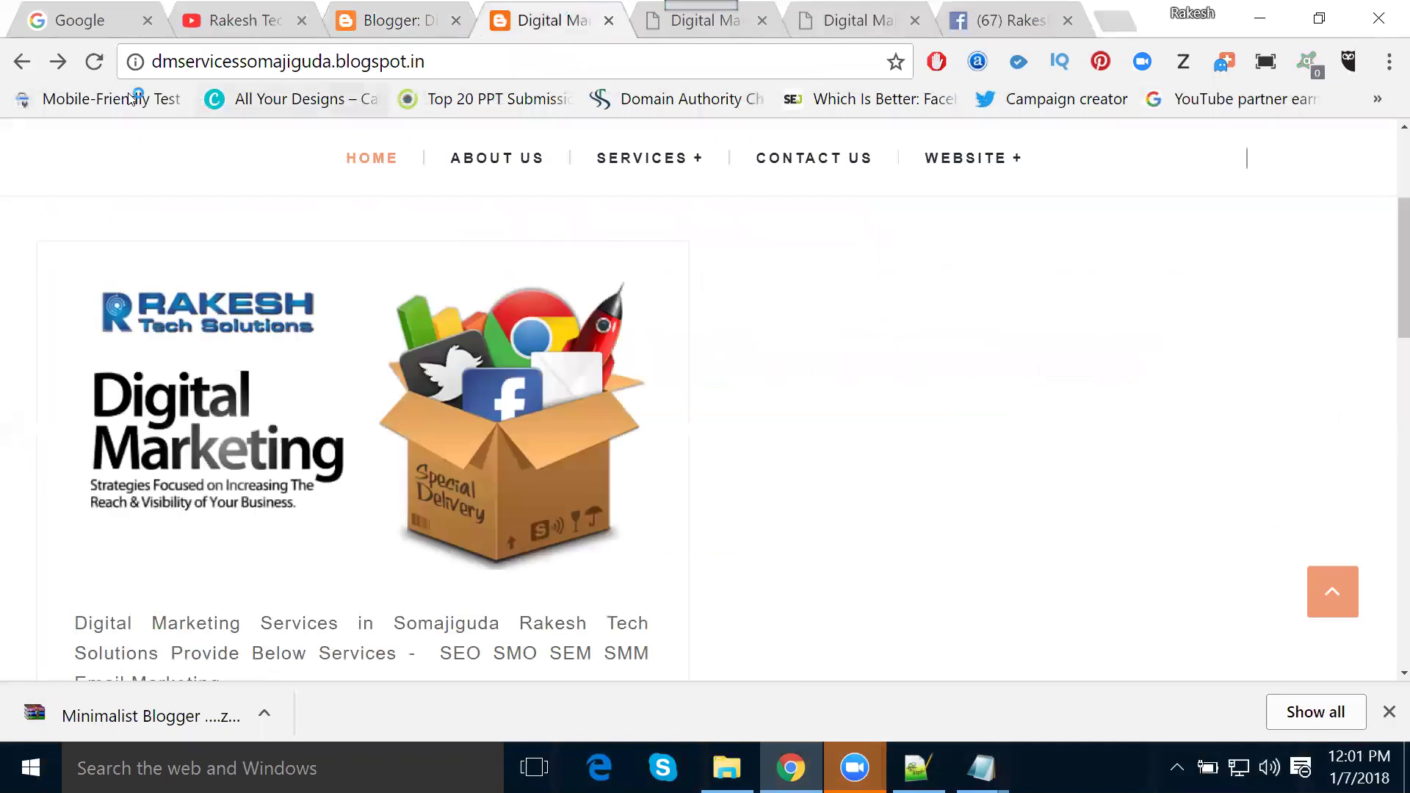
{"action": "left_click", "coordinate": [98, 63]}
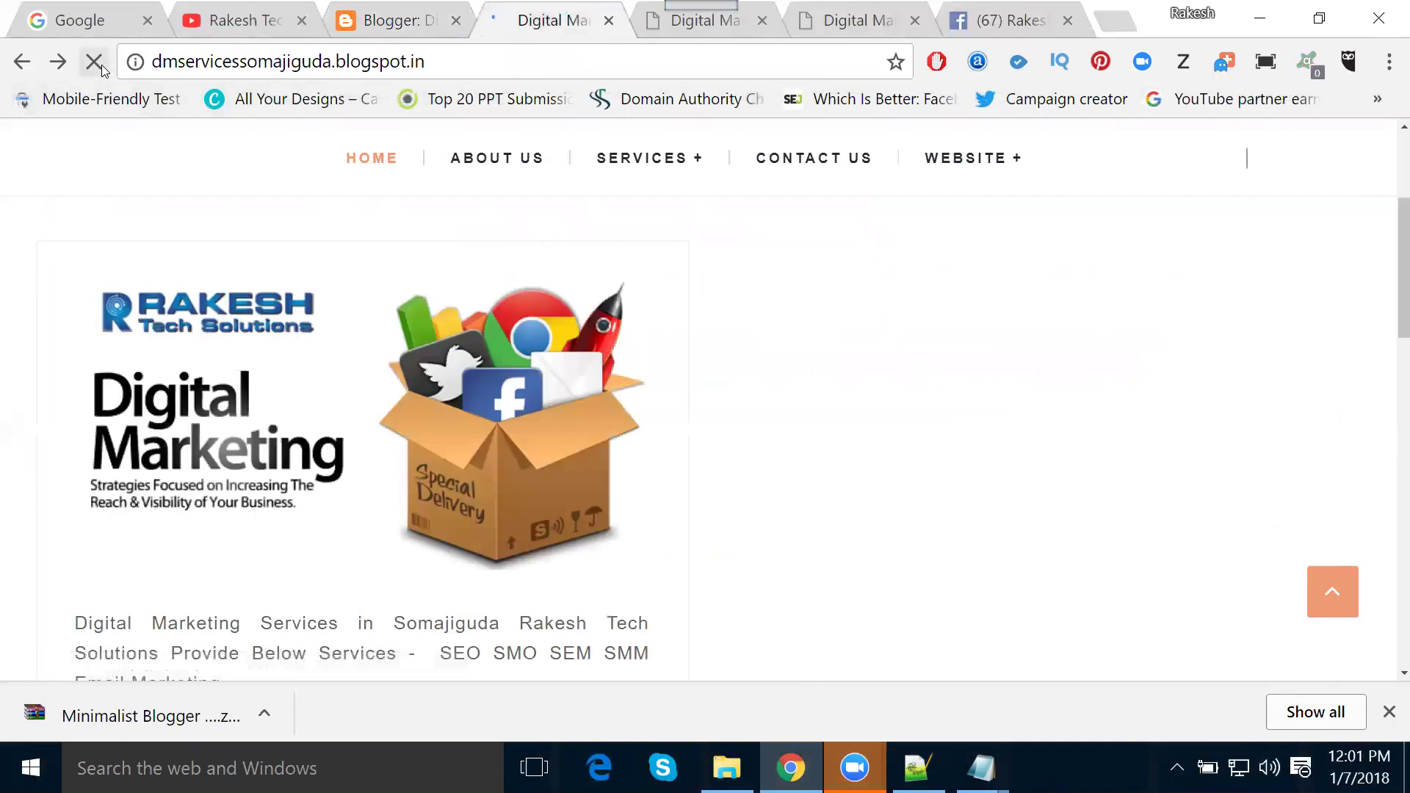
{"action": "scroll", "coordinate": [441, 401], "scroll_direction": "down", "scroll_amount": 3}
{"action": "mouse_move", "coordinate": [684, 180]}
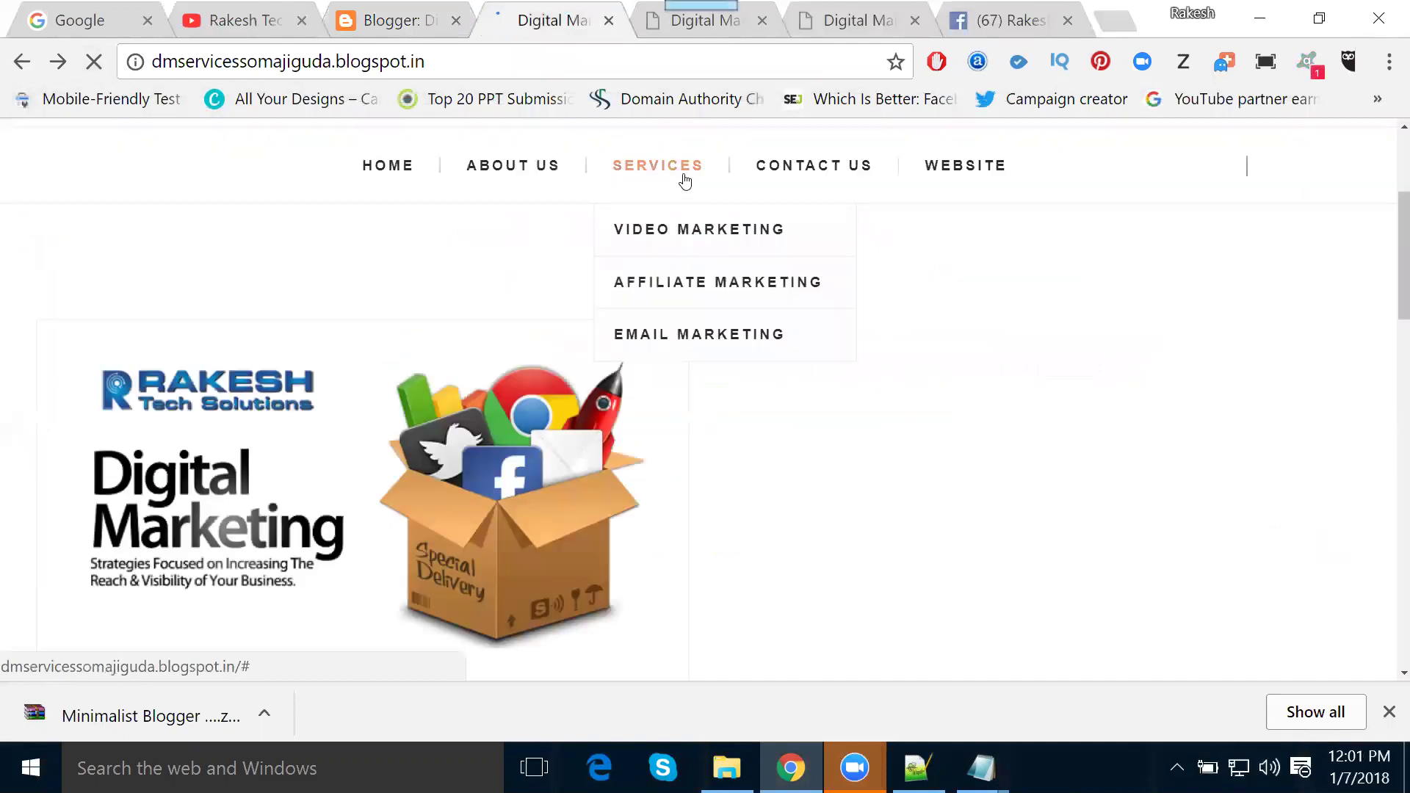
{"action": "left_click", "coordinate": [673, 283]}
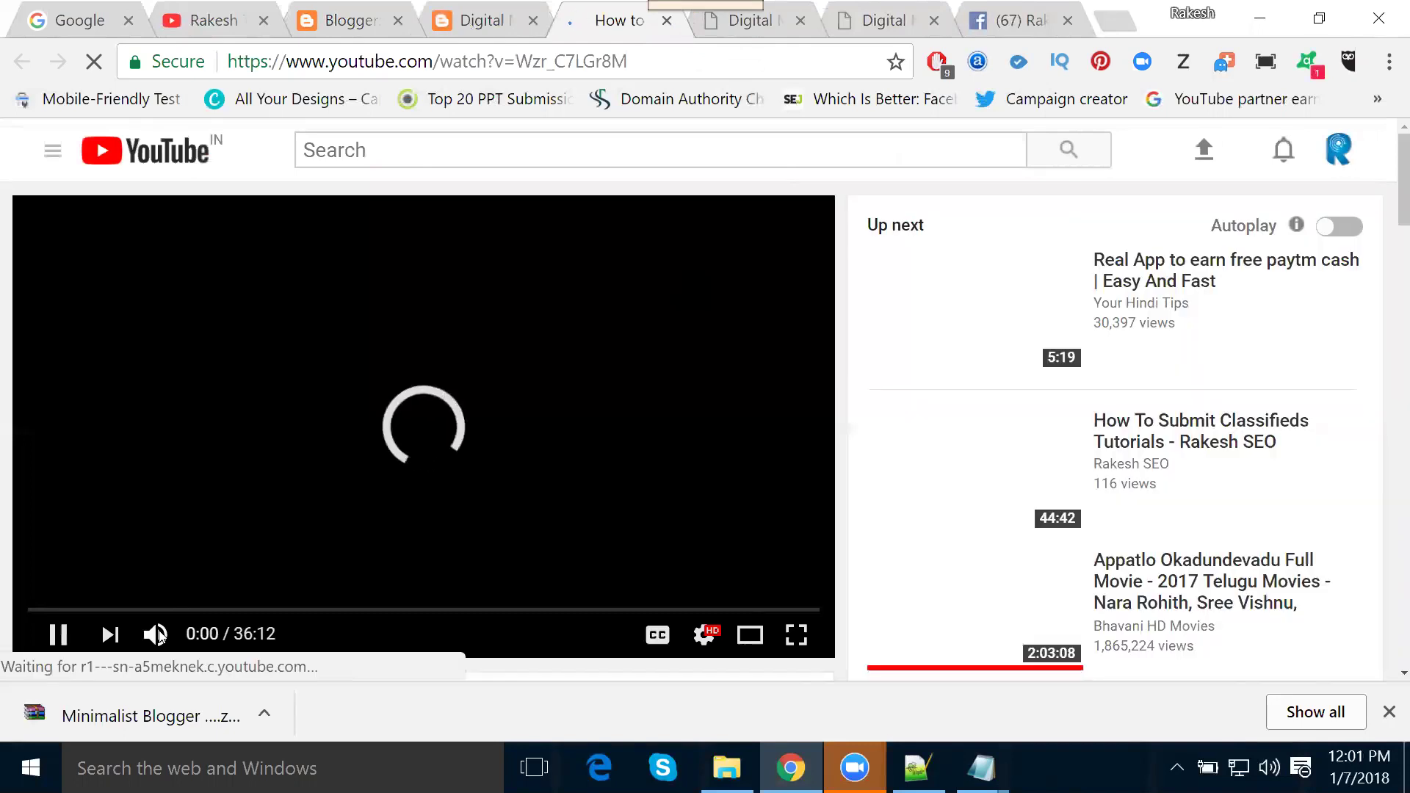
{"action": "left_click", "coordinate": [155, 634]}
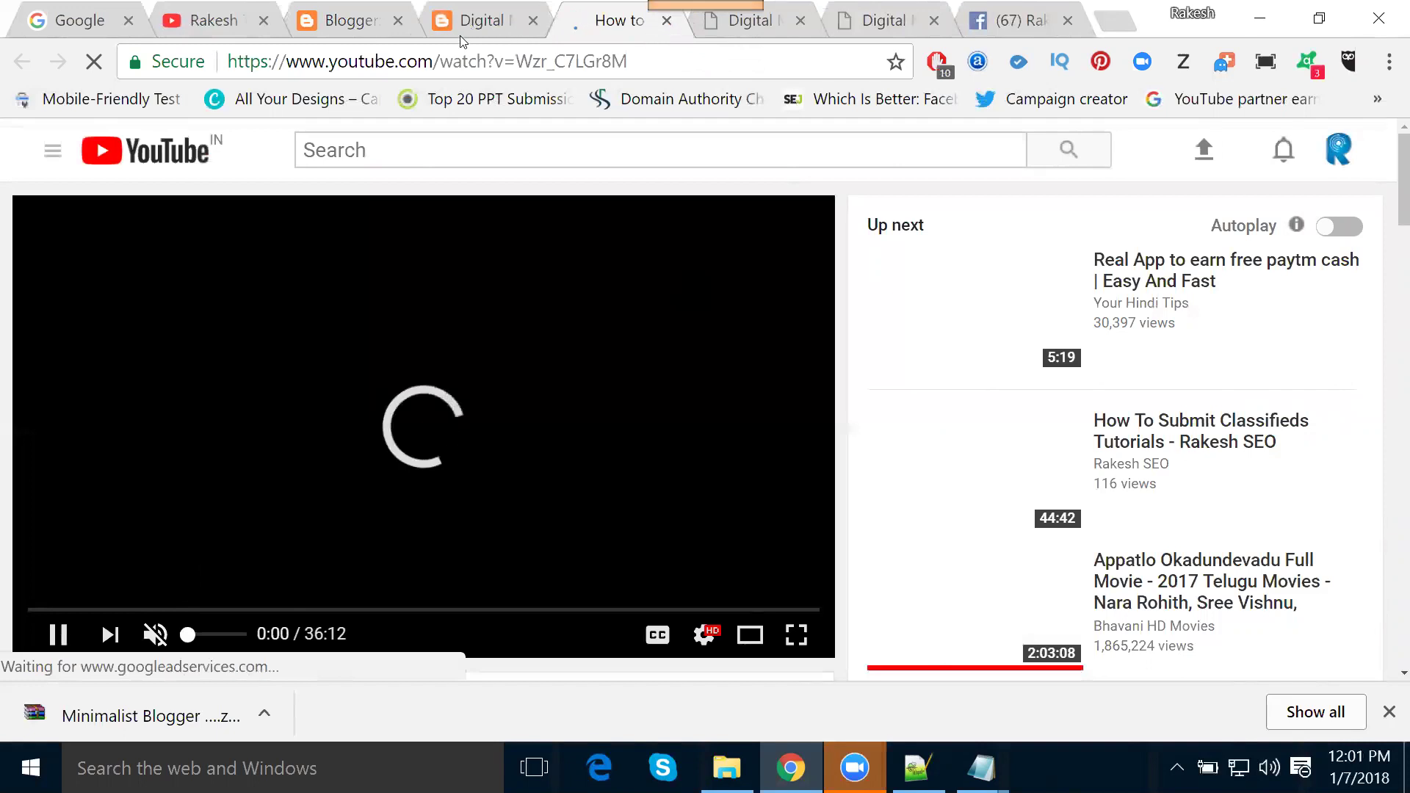
{"action": "key", "text": "ctrl+w"}
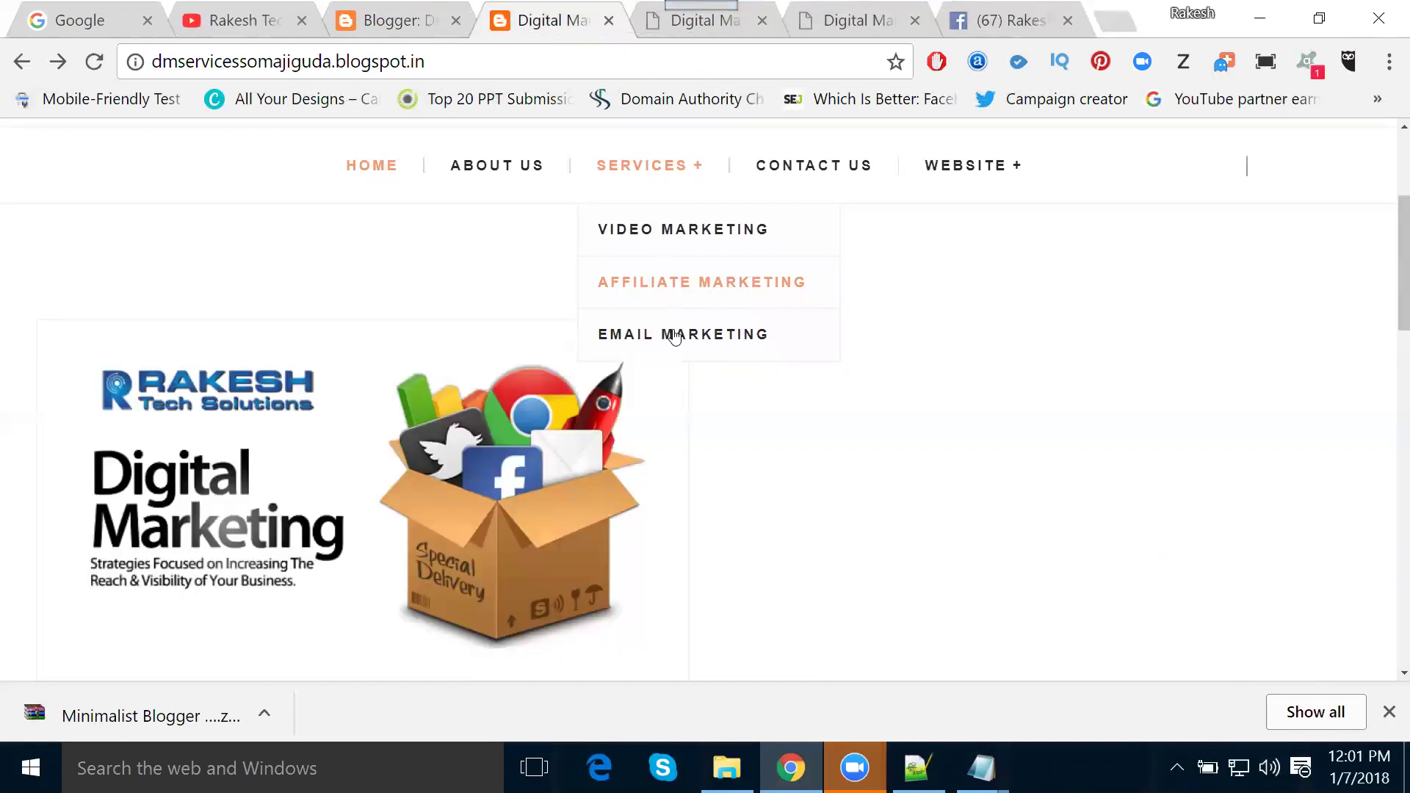
Open the Email Marketing Tutorial video separately from the YouTube channel's video list, copy its URL and close it
{"action": "left_click", "coordinate": [248, 22]}
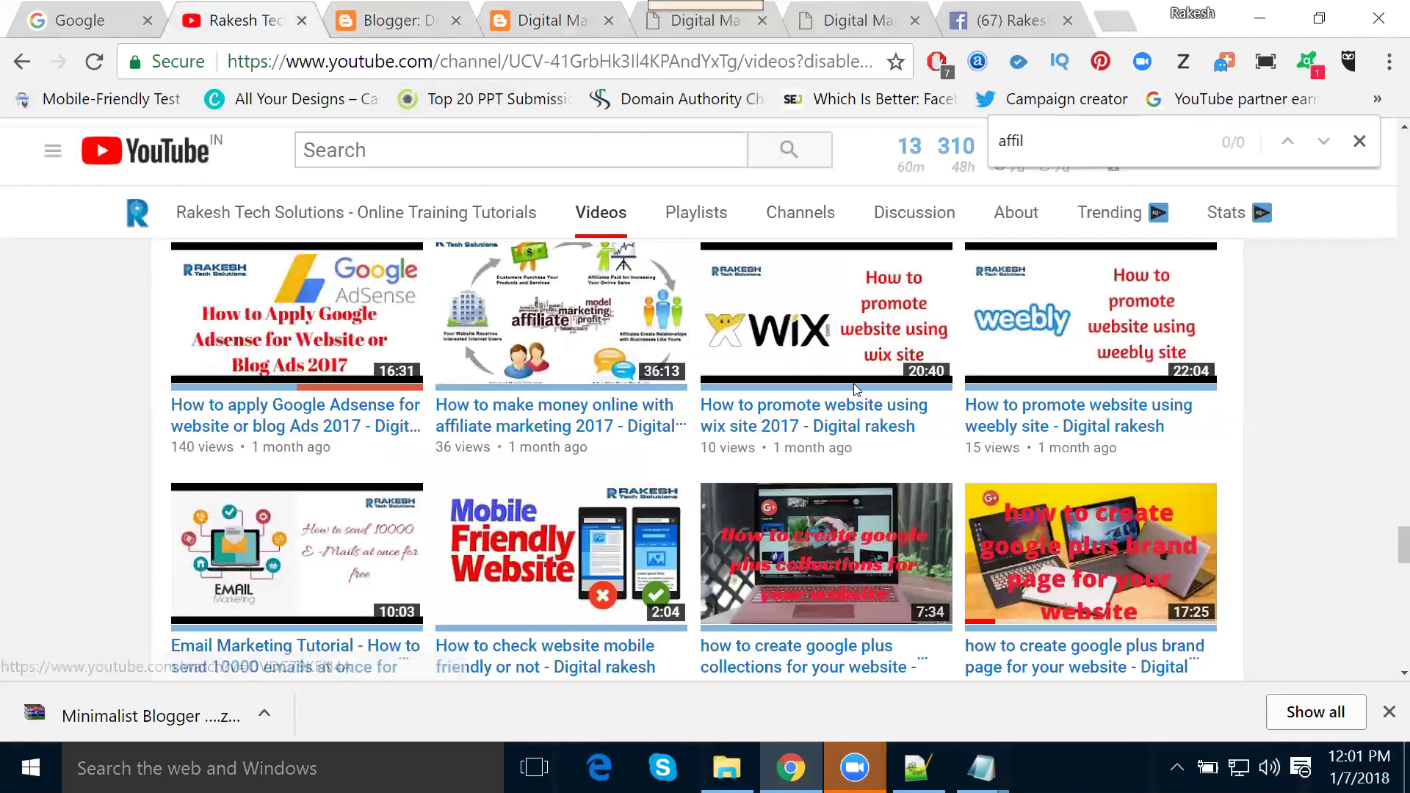
{"action": "scroll", "coordinate": [858, 383], "scroll_direction": "down", "scroll_amount": 2}
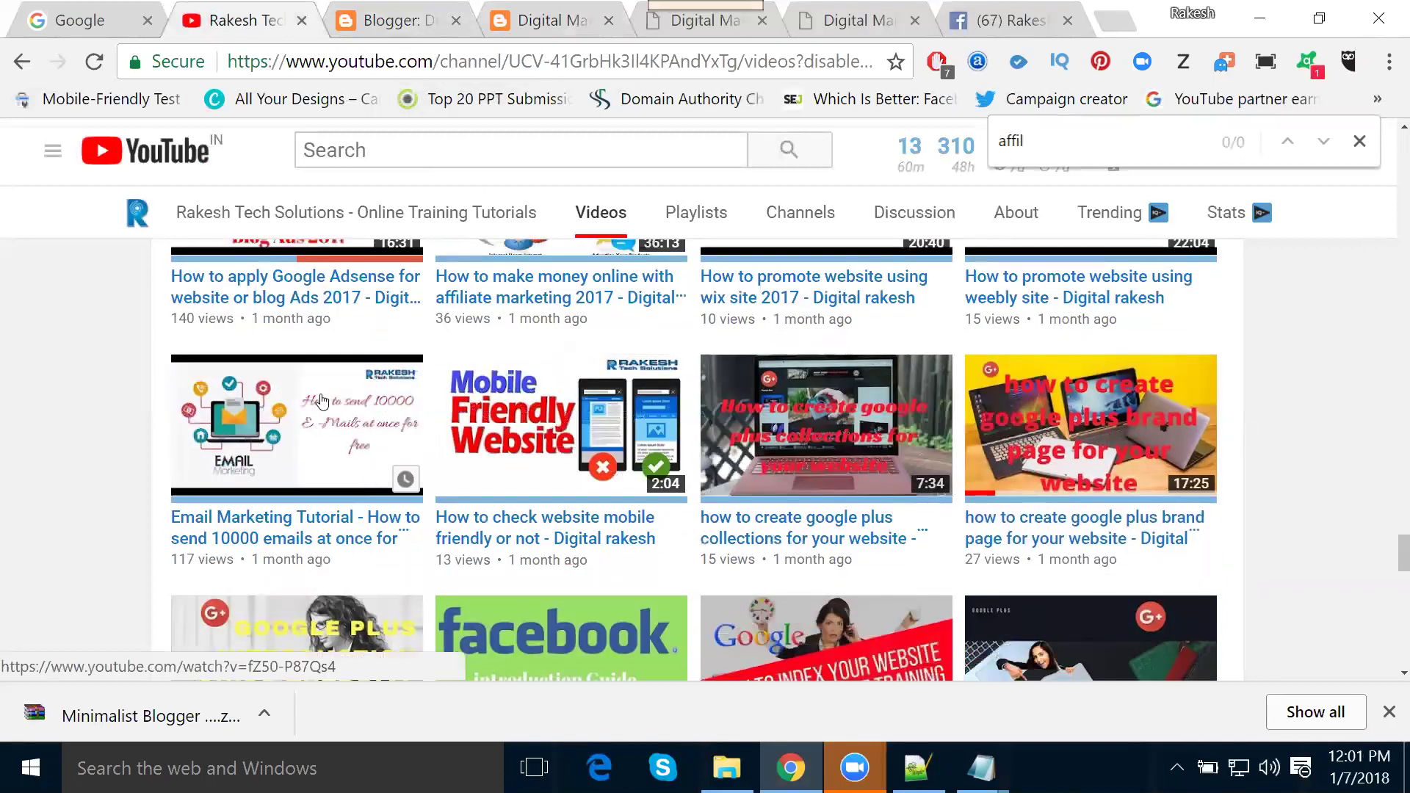
{"action": "left_click_drag", "start_coordinate": [321, 400], "coordinate": [364, 29]}
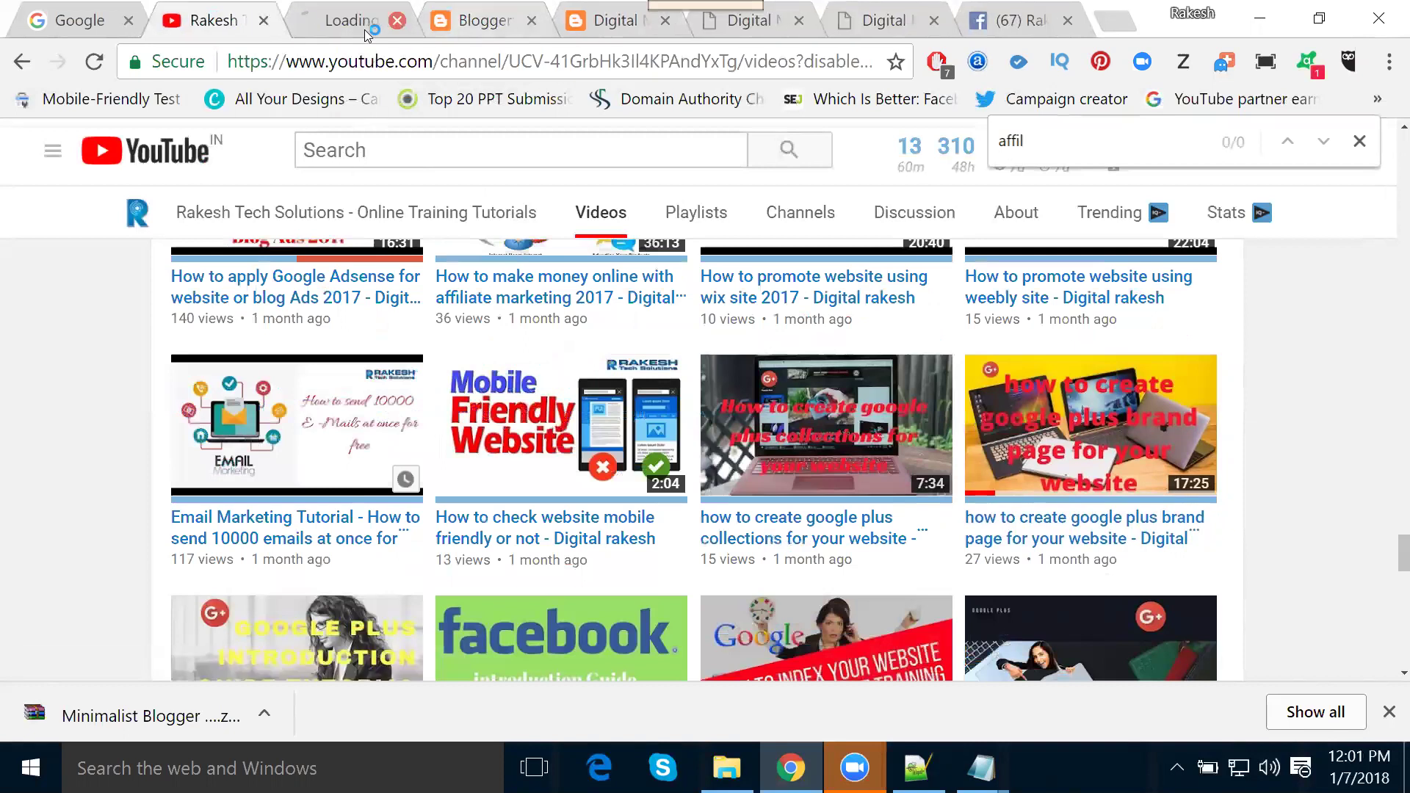
{"action": "left_click", "coordinate": [361, 26]}
{"action": "left_click", "coordinate": [360, 59]}
{"action": "key", "text": "ctrl+c"}
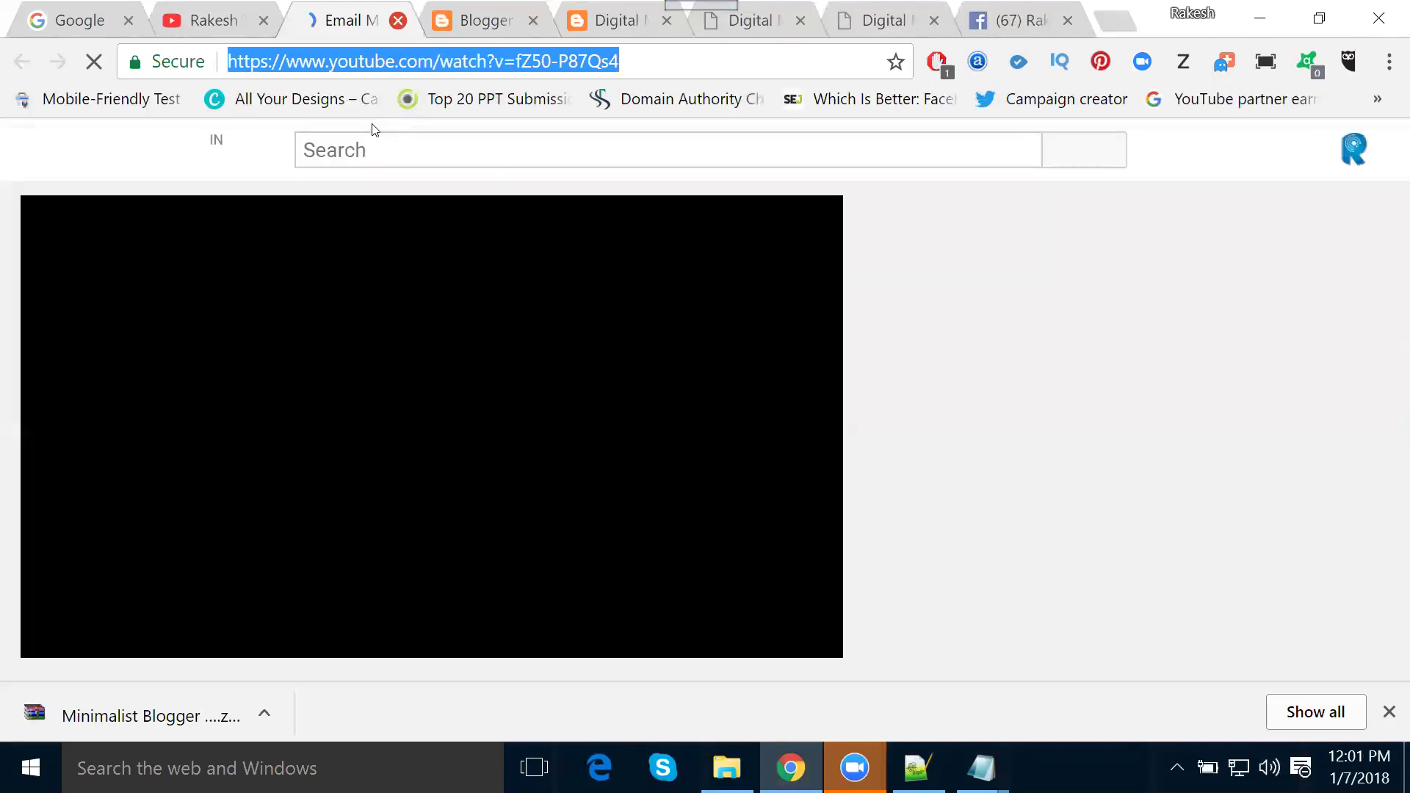
{"action": "left_click", "coordinate": [397, 20]}
{"action": "left_click", "coordinate": [402, 25]}
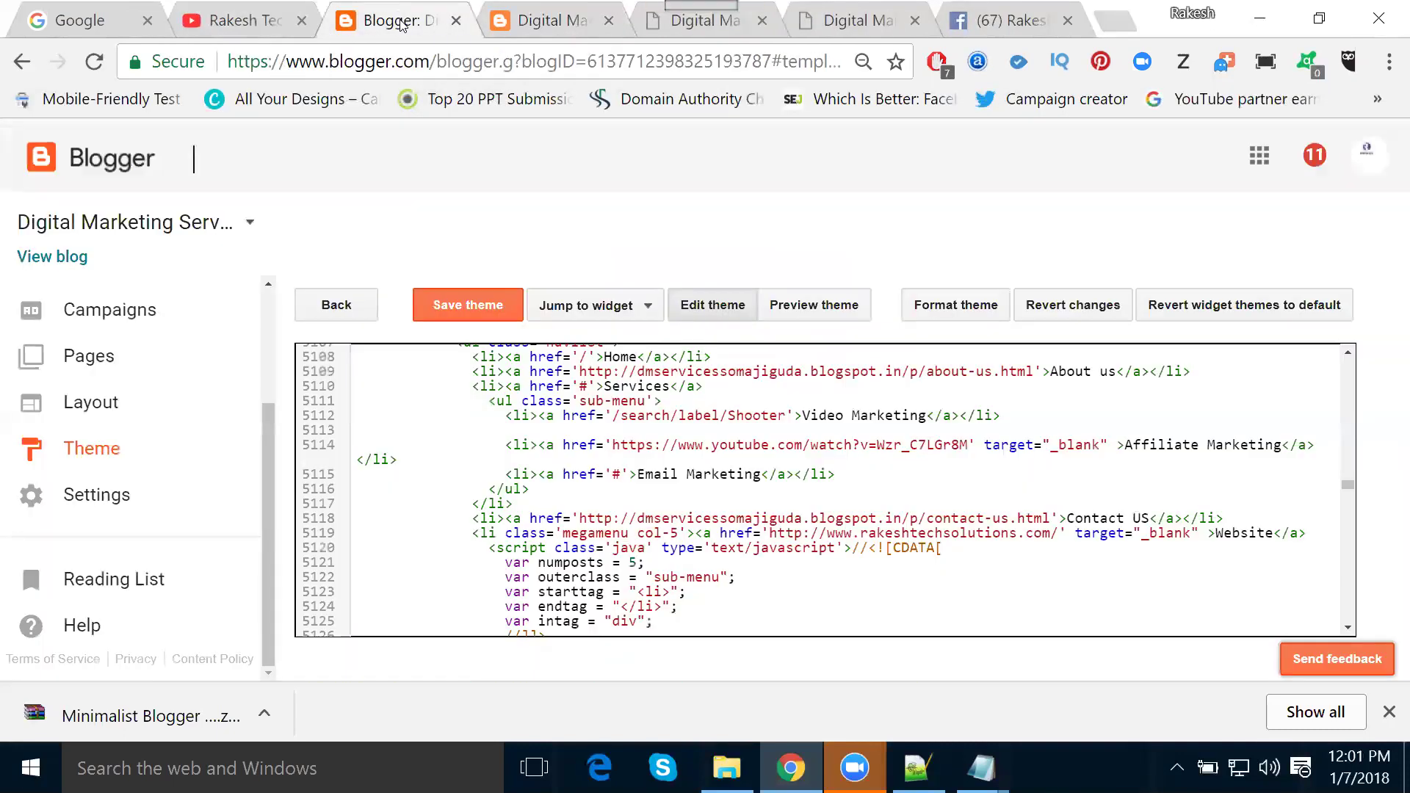
{"action": "left_click", "coordinate": [620, 473]}
{"action": "left_click_drag", "start_coordinate": [621, 473], "coordinate": [617, 472]}
{"action": "key", "text": "ctrl+v"}
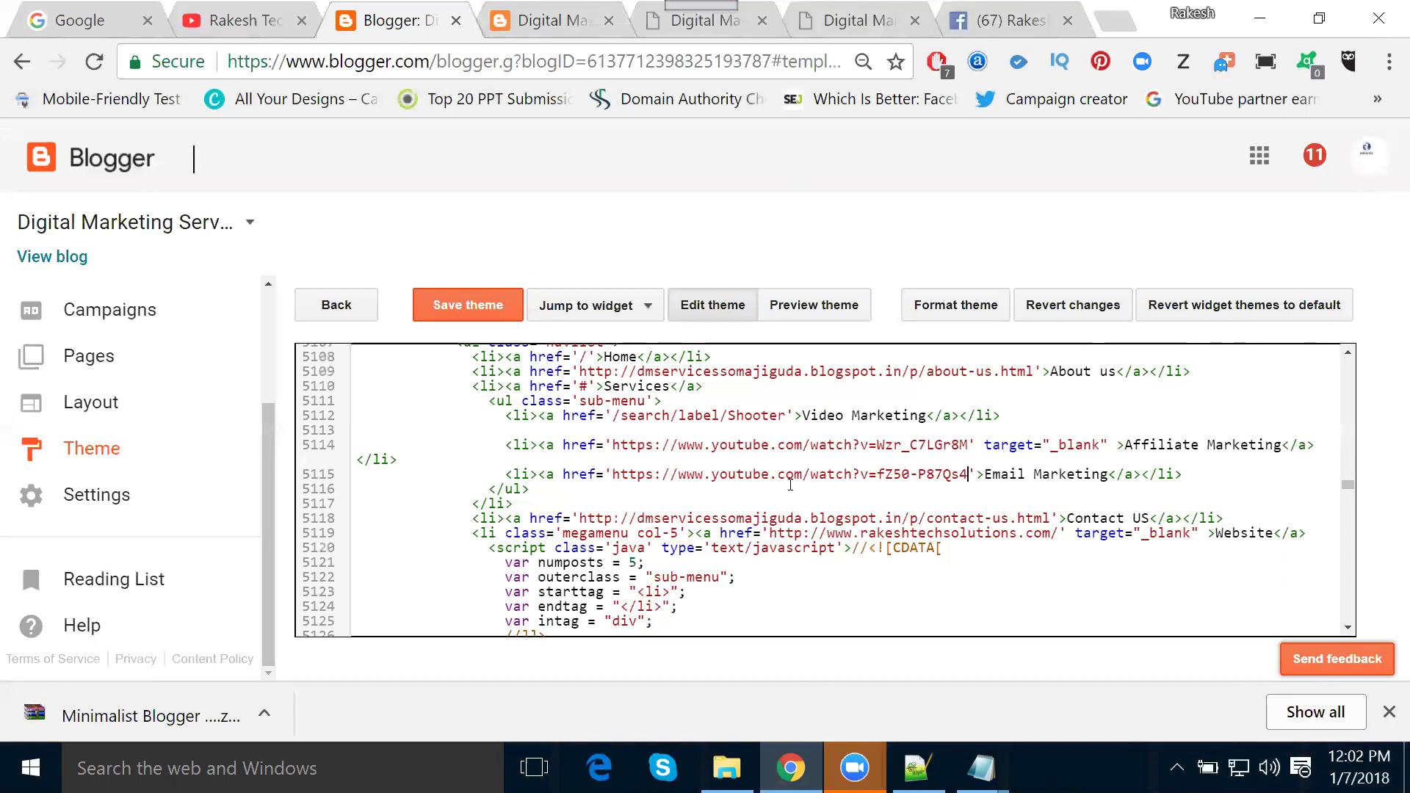
Add target="_blank" after the Email Marketing link's URL and save the theme
{"action": "mouse_move", "coordinate": [981, 768]}
{"action": "left_click", "coordinate": [1057, 706]}
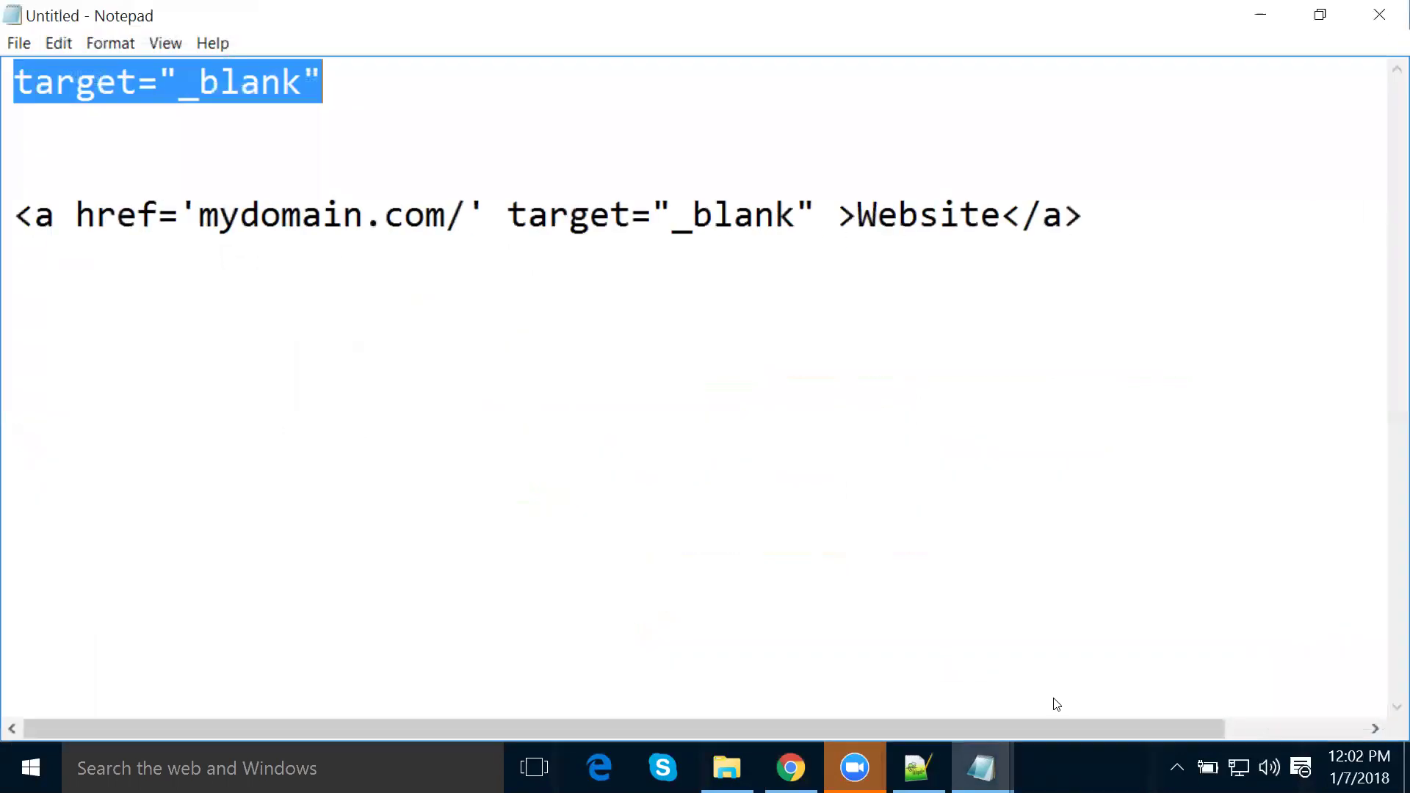
{"action": "left_click", "coordinate": [1256, 19]}
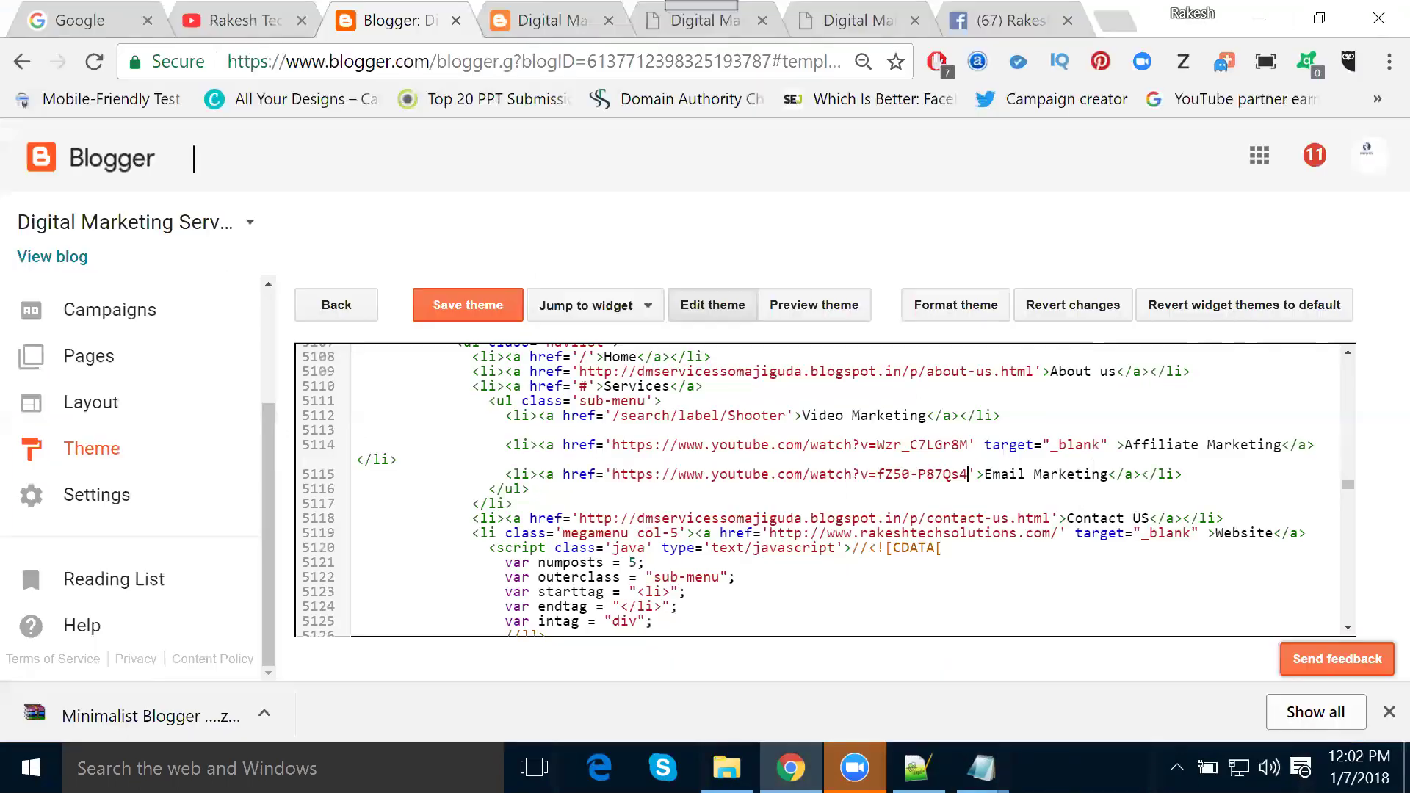
{"action": "left_click", "coordinate": [980, 474]}
{"action": "type", "text": "target=\"_blank\""}
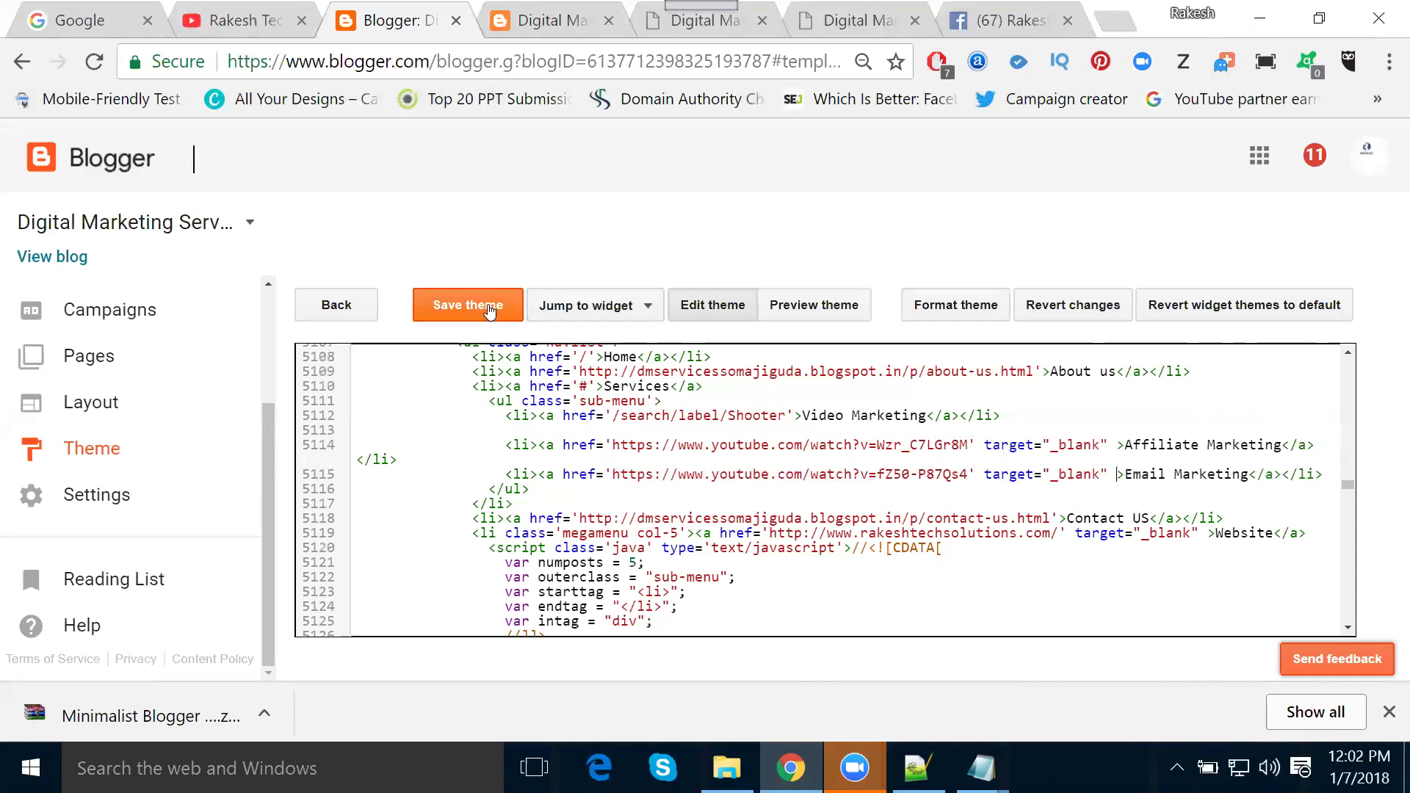
{"action": "left_click", "coordinate": [490, 313]}
Reload the blog and test the Email Marketing link in the Services submenu
{"action": "left_click", "coordinate": [549, 20]}
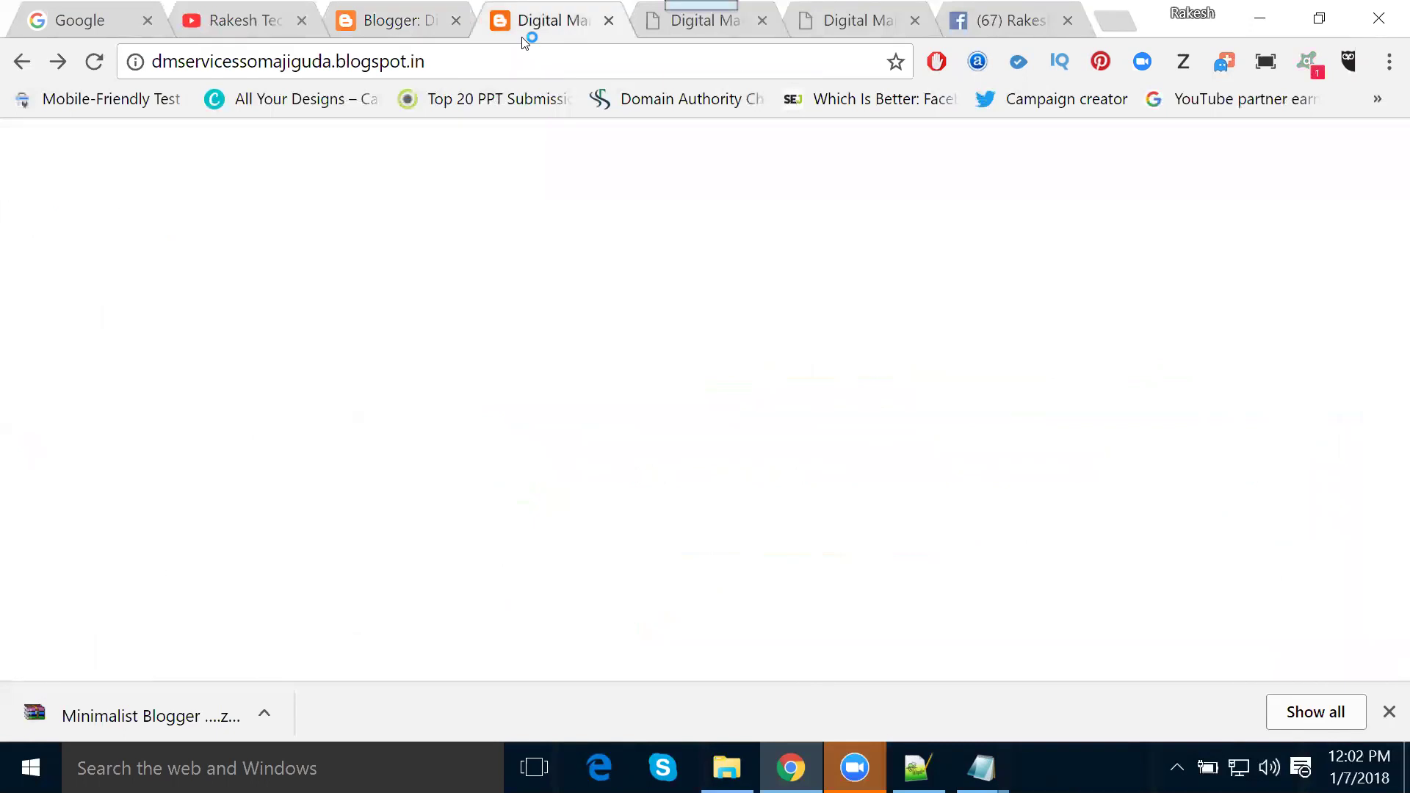
{"action": "left_click", "coordinate": [95, 58]}
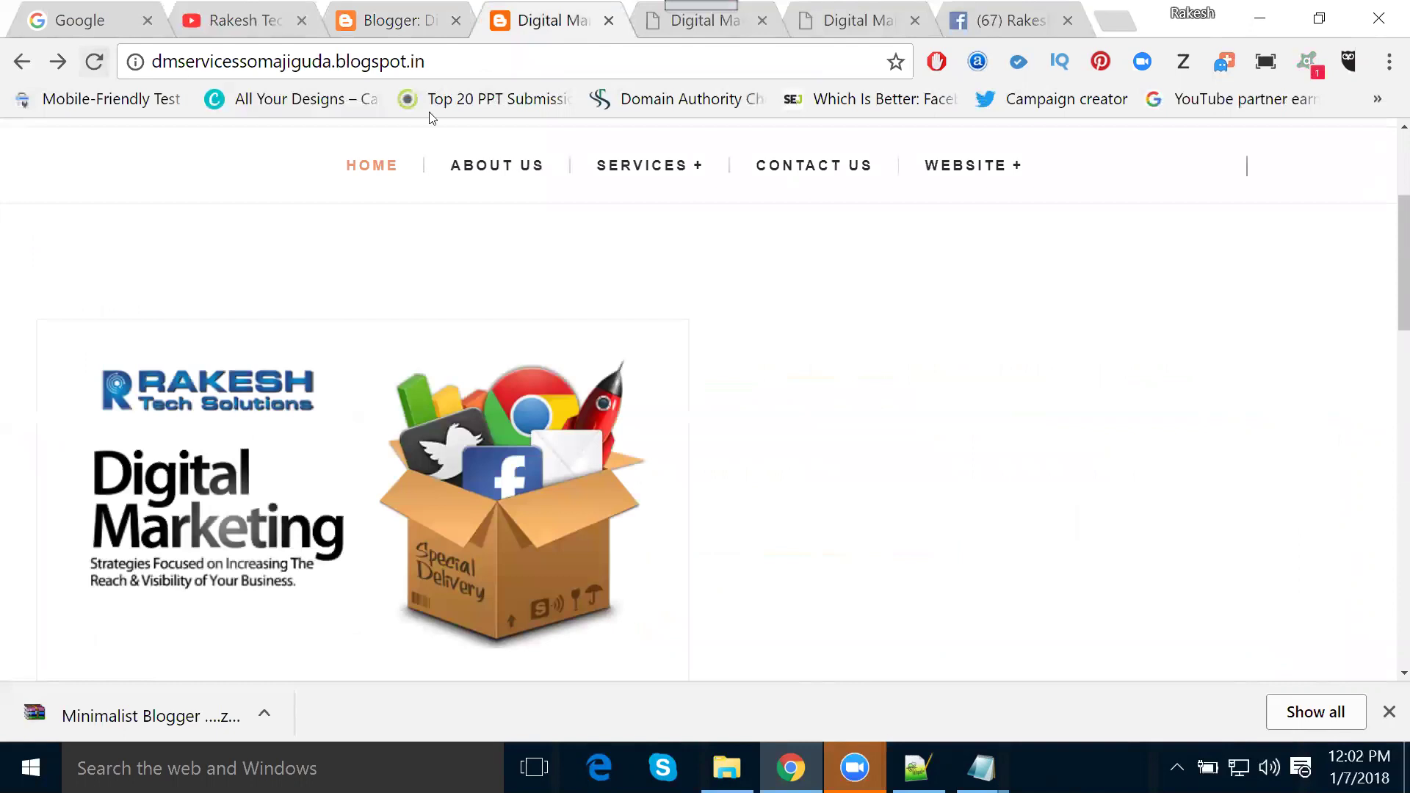
{"action": "mouse_move", "coordinate": [627, 170]}
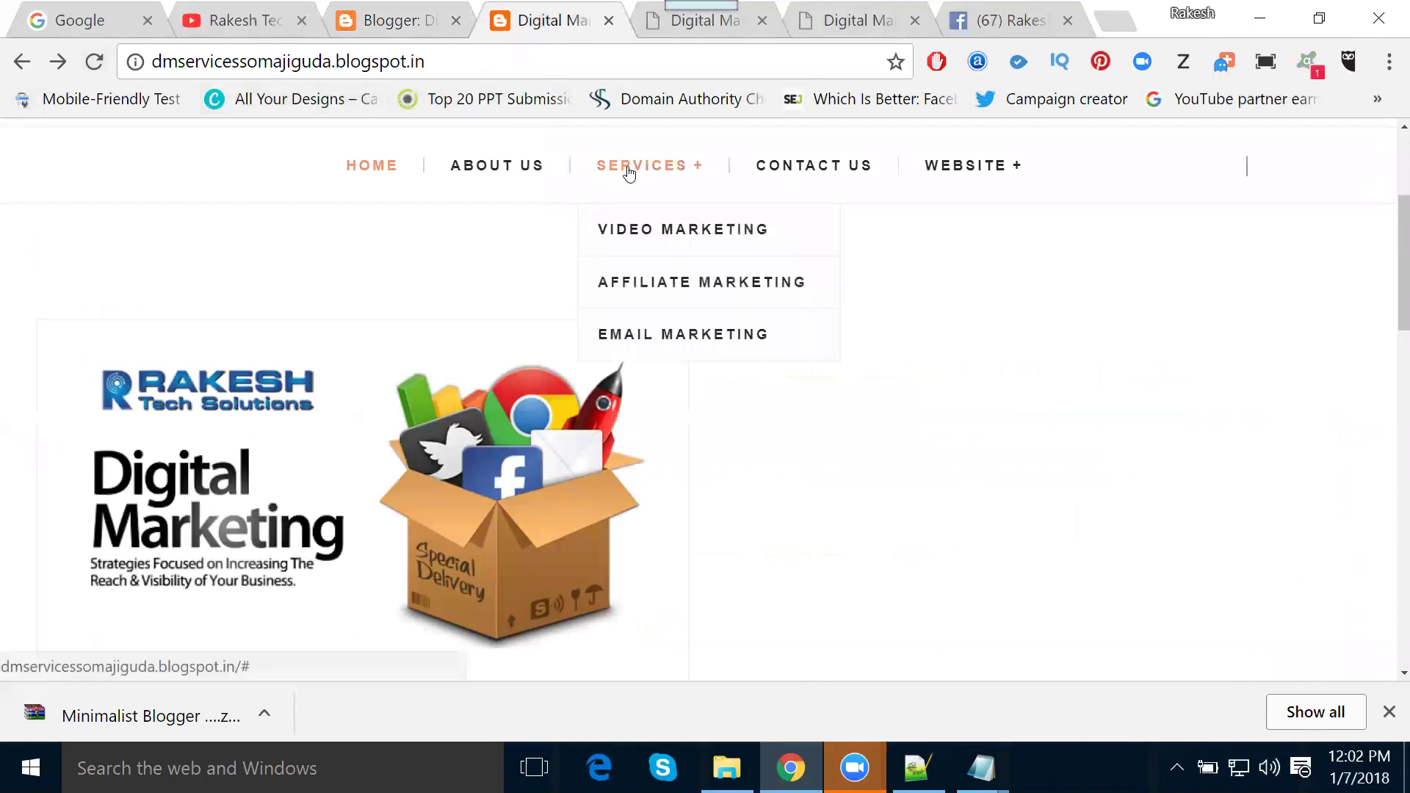
{"action": "left_click", "coordinate": [639, 334]}
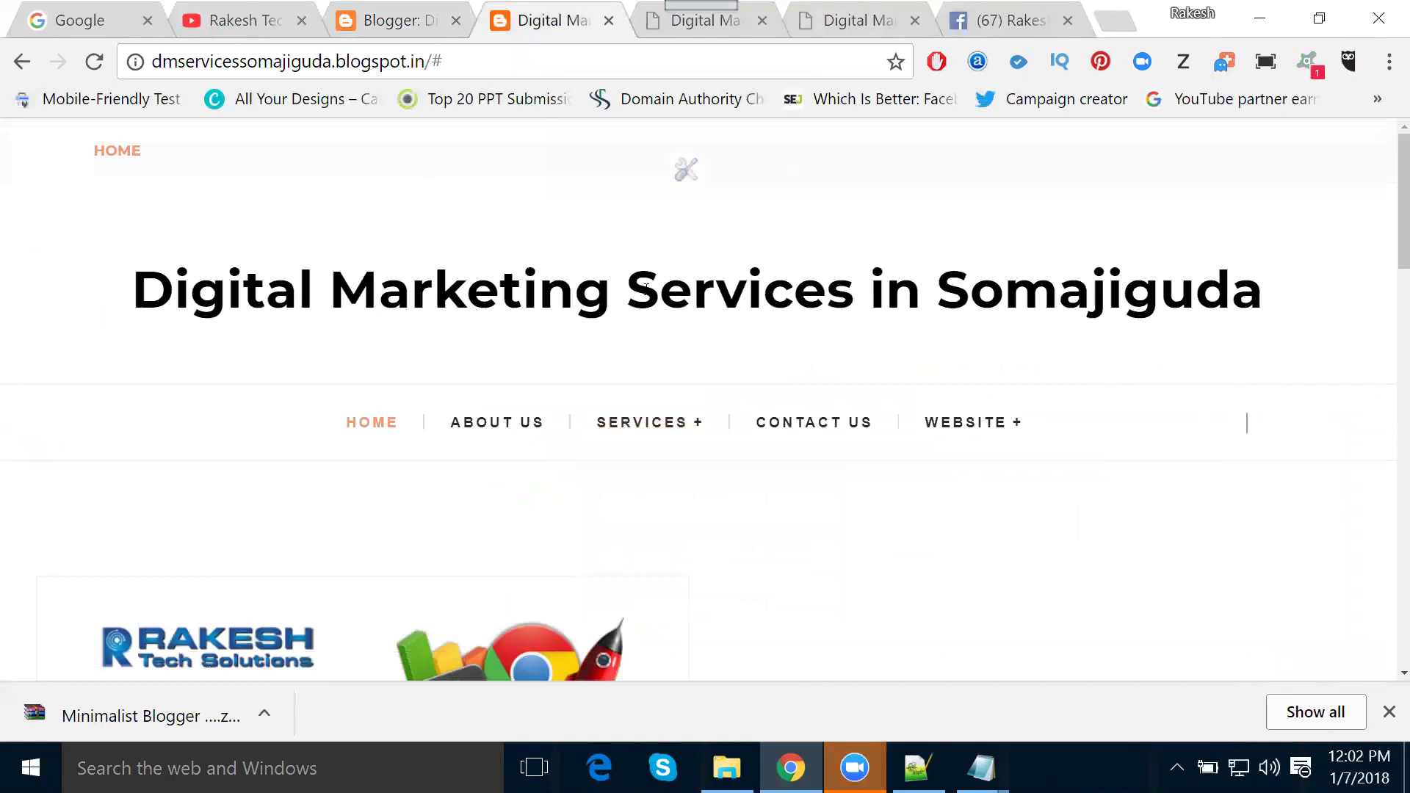
{"action": "scroll", "coordinate": [644, 334], "scroll_direction": "down", "scroll_amount": 5}
{"action": "mouse_move", "coordinate": [693, 189]}
{"action": "scroll", "coordinate": [707, 323], "scroll_direction": "up", "scroll_amount": 1}
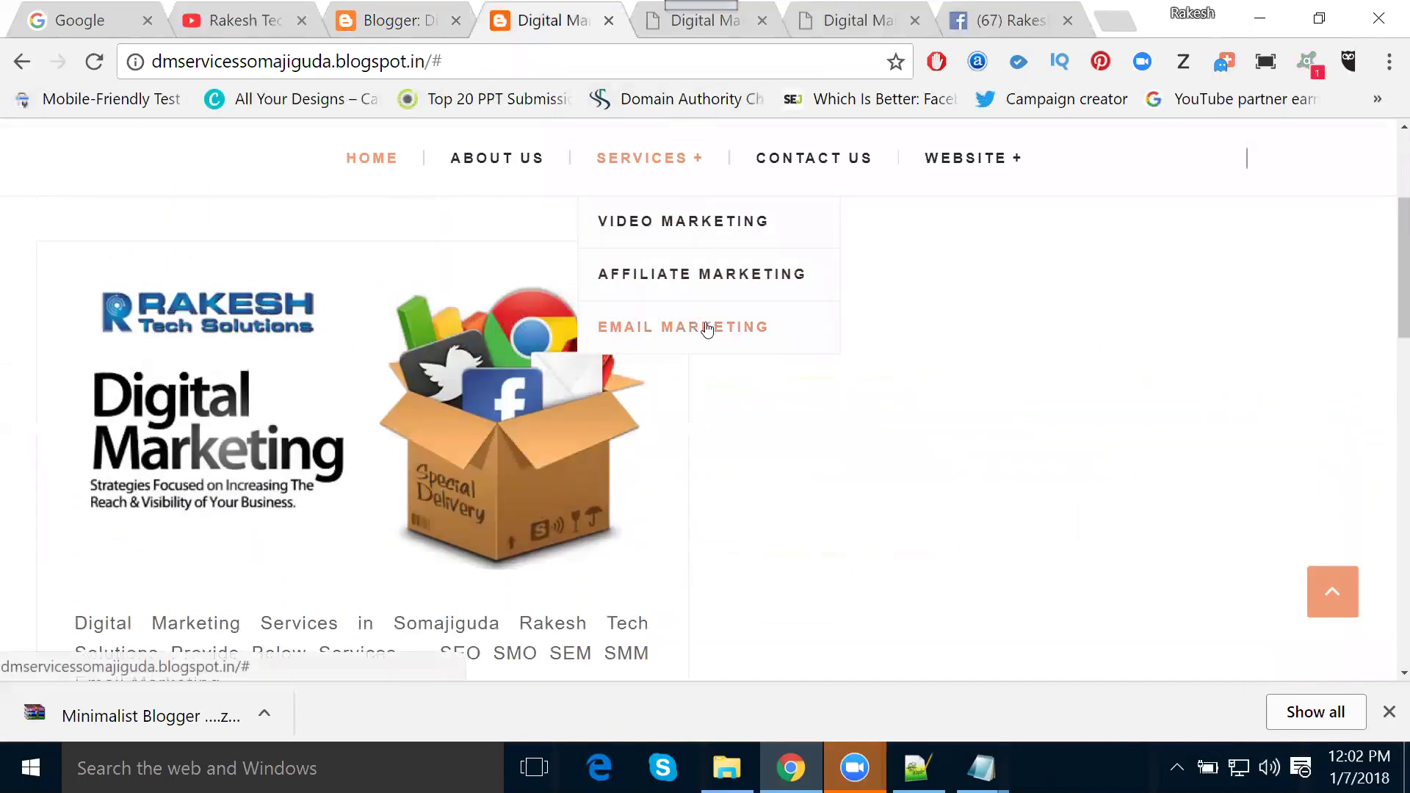
{"action": "left_click", "coordinate": [707, 323]}
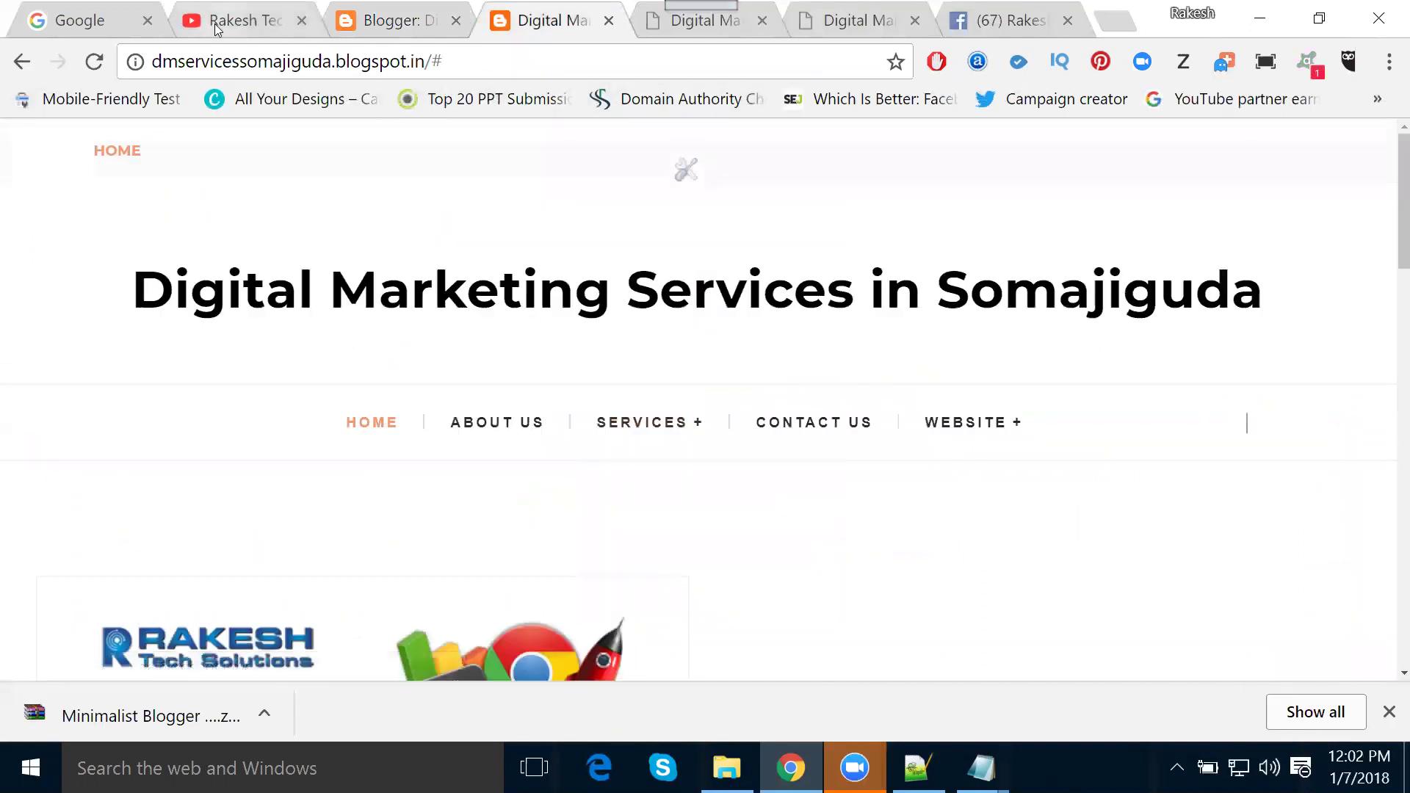
Return to the Blogger theme editor and save the theme again
{"action": "left_click", "coordinate": [217, 28]}
{"action": "left_click", "coordinate": [404, 21]}
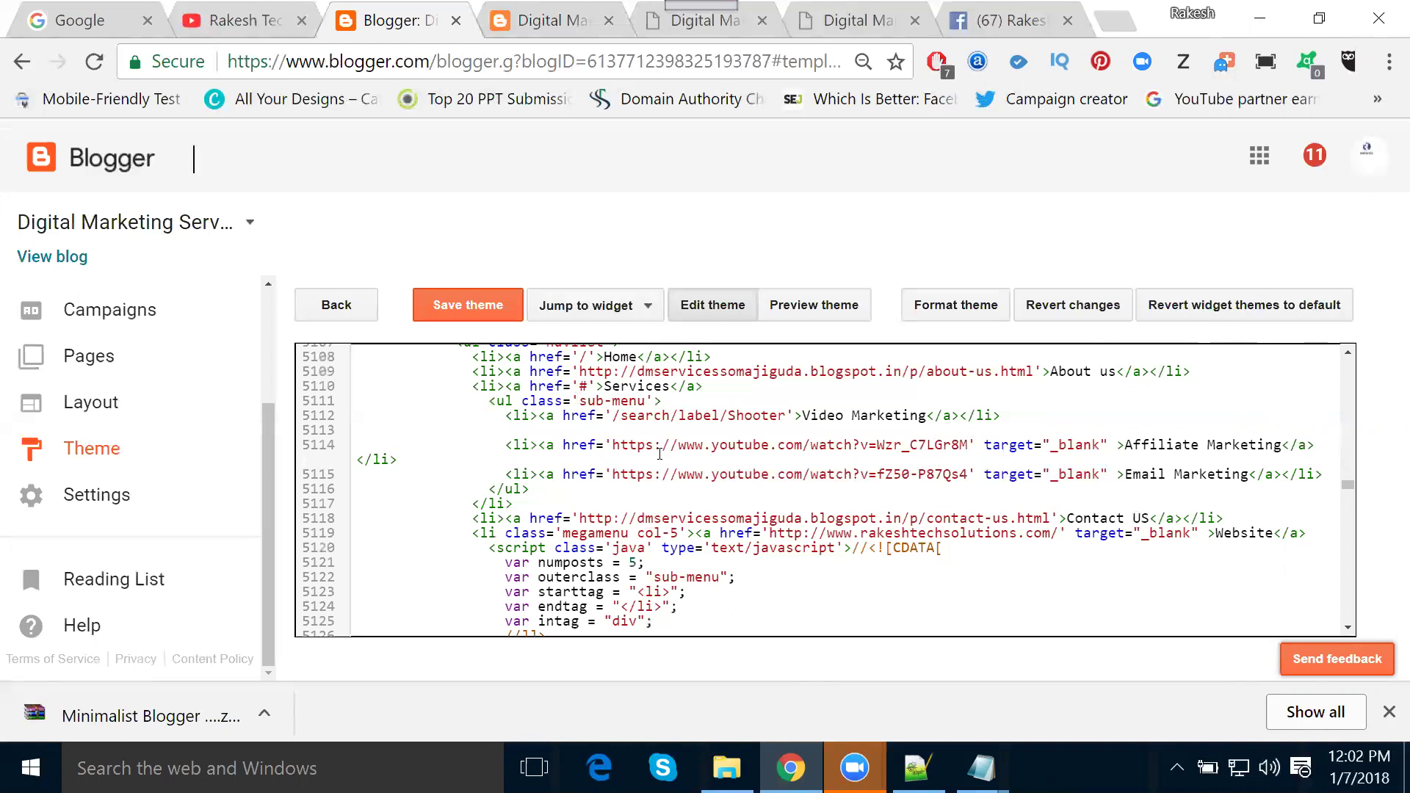
{"action": "left_click", "coordinate": [465, 309]}
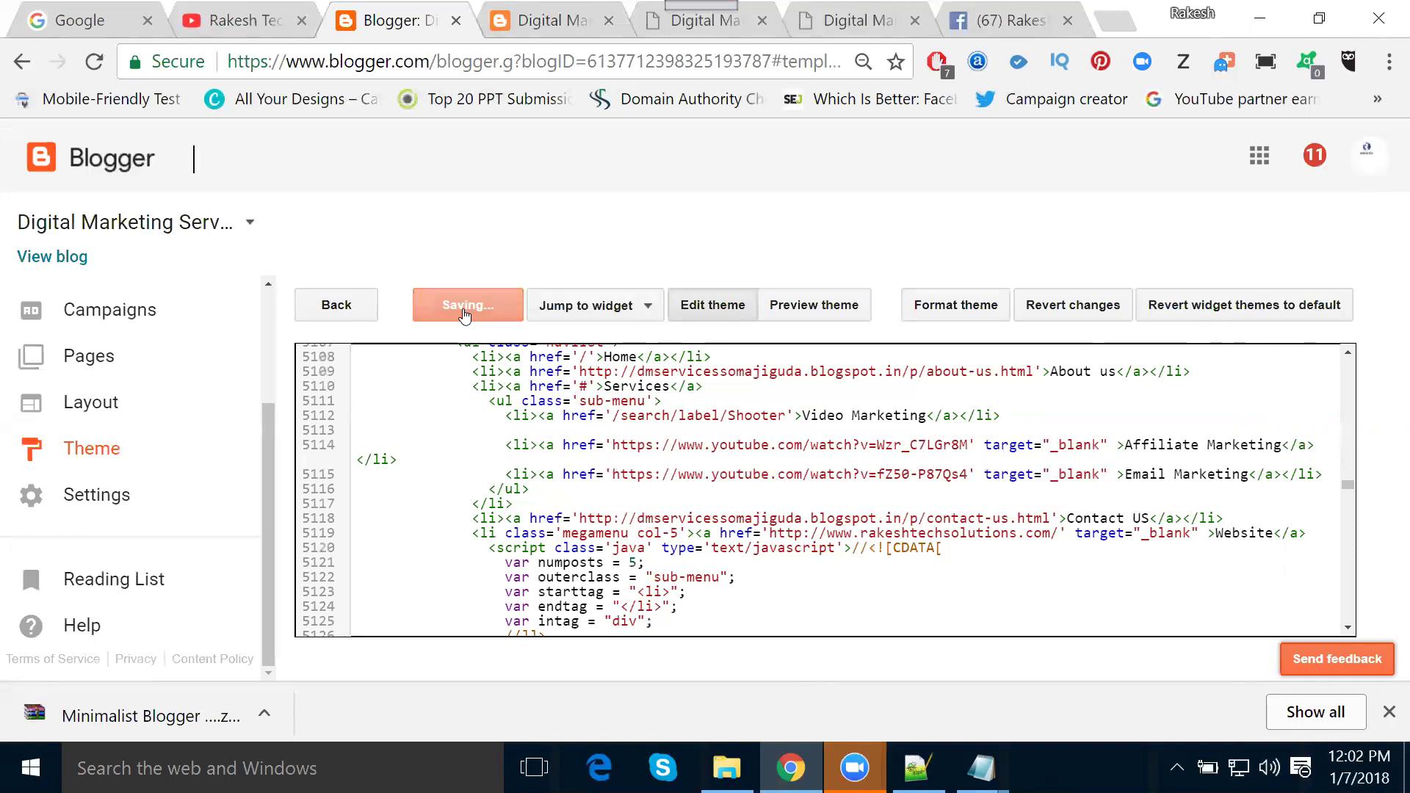
Reload the blog, test the Email Marketing link under Services again and close the opened video
{"action": "left_click", "coordinate": [508, 22]}
{"action": "left_click", "coordinate": [366, 431]}
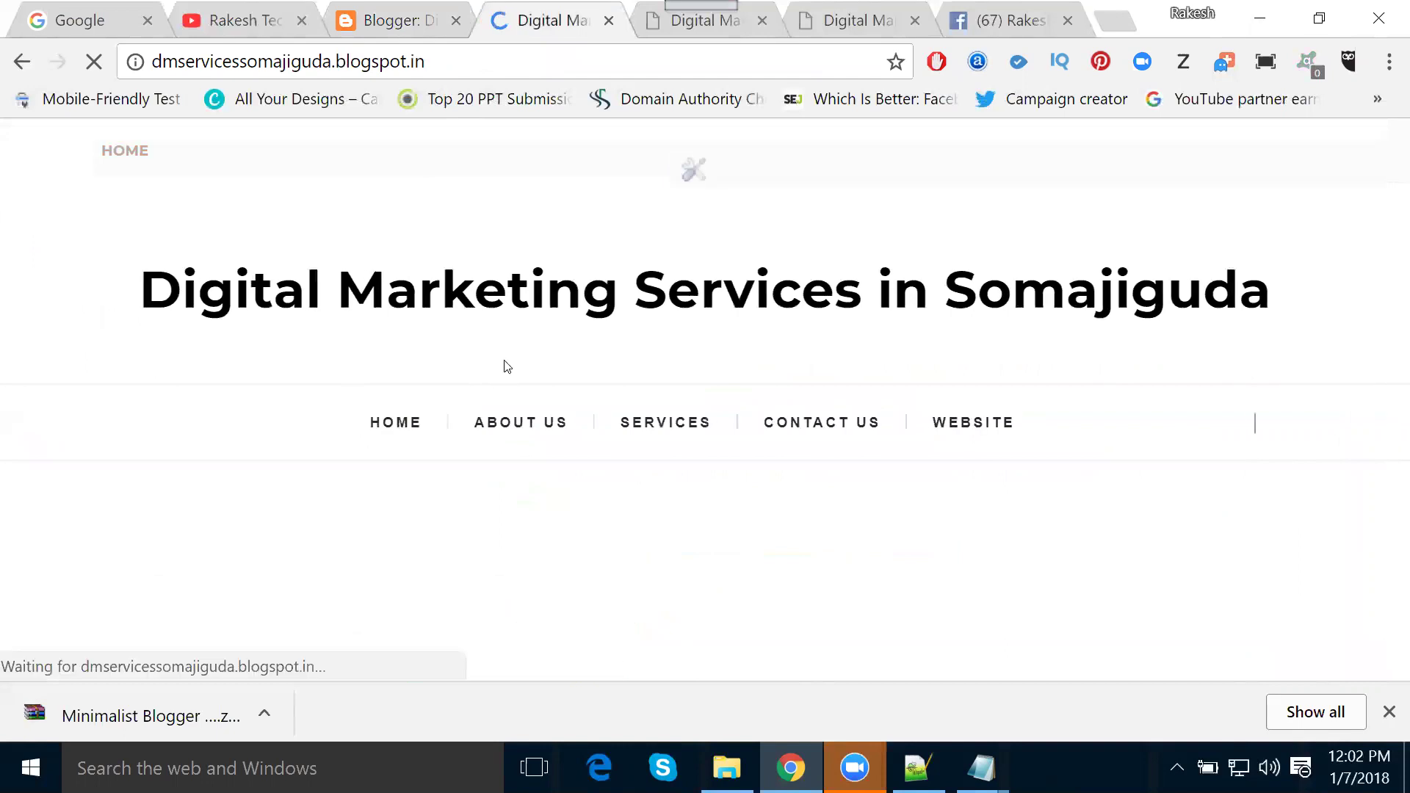
{"action": "scroll", "coordinate": [504, 366], "scroll_direction": "down", "scroll_amount": 2}
{"action": "mouse_move", "coordinate": [652, 293]}
{"action": "left_click", "coordinate": [682, 469]}
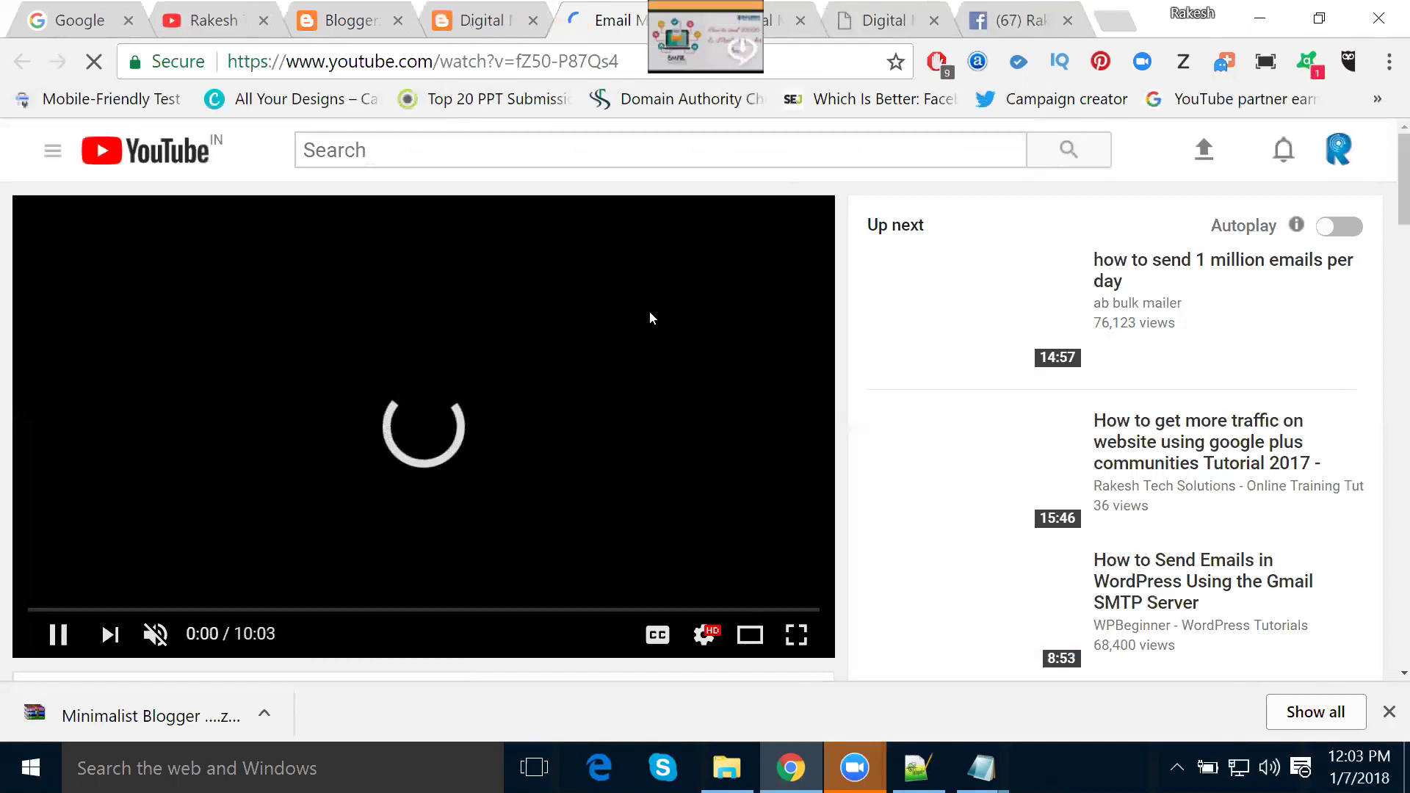
{"action": "right_click", "coordinate": [601, 9]}
{"action": "left_click", "coordinate": [497, 97]}
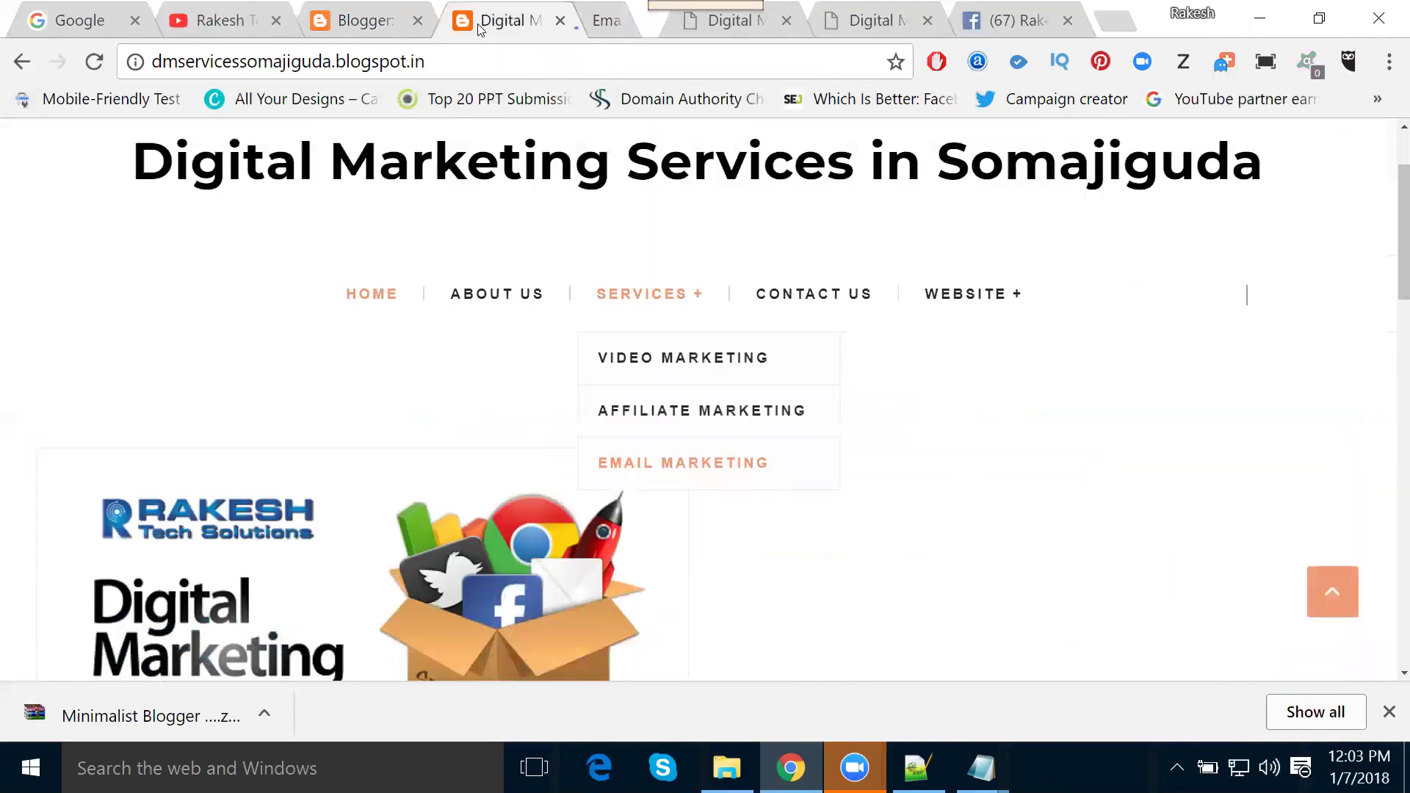
Find the "Top Tips How to promote your Youtube Video And Channel" video on the YouTube channel and copy its URL
{"action": "mouse_move", "coordinate": [627, 324]}
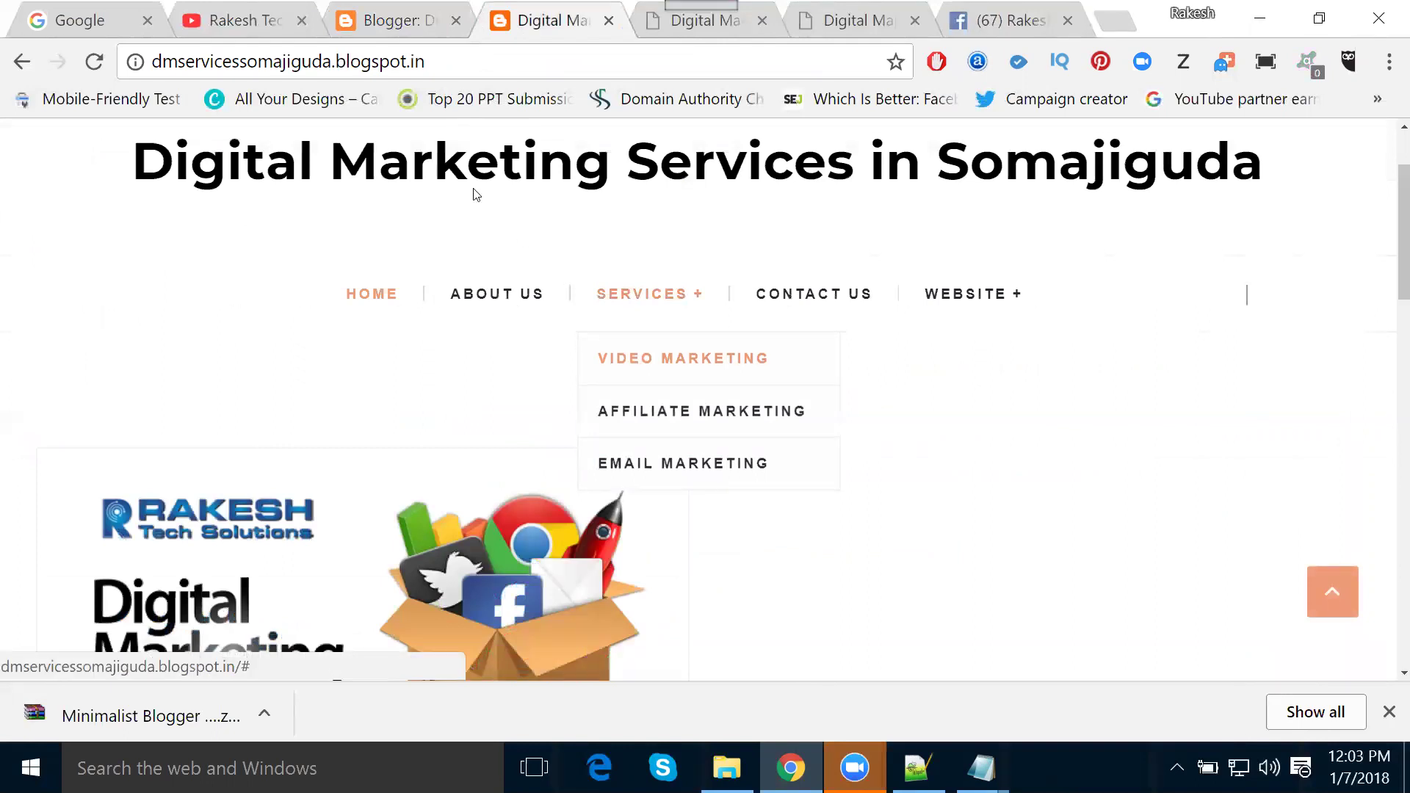
{"action": "left_click", "coordinate": [242, 20]}
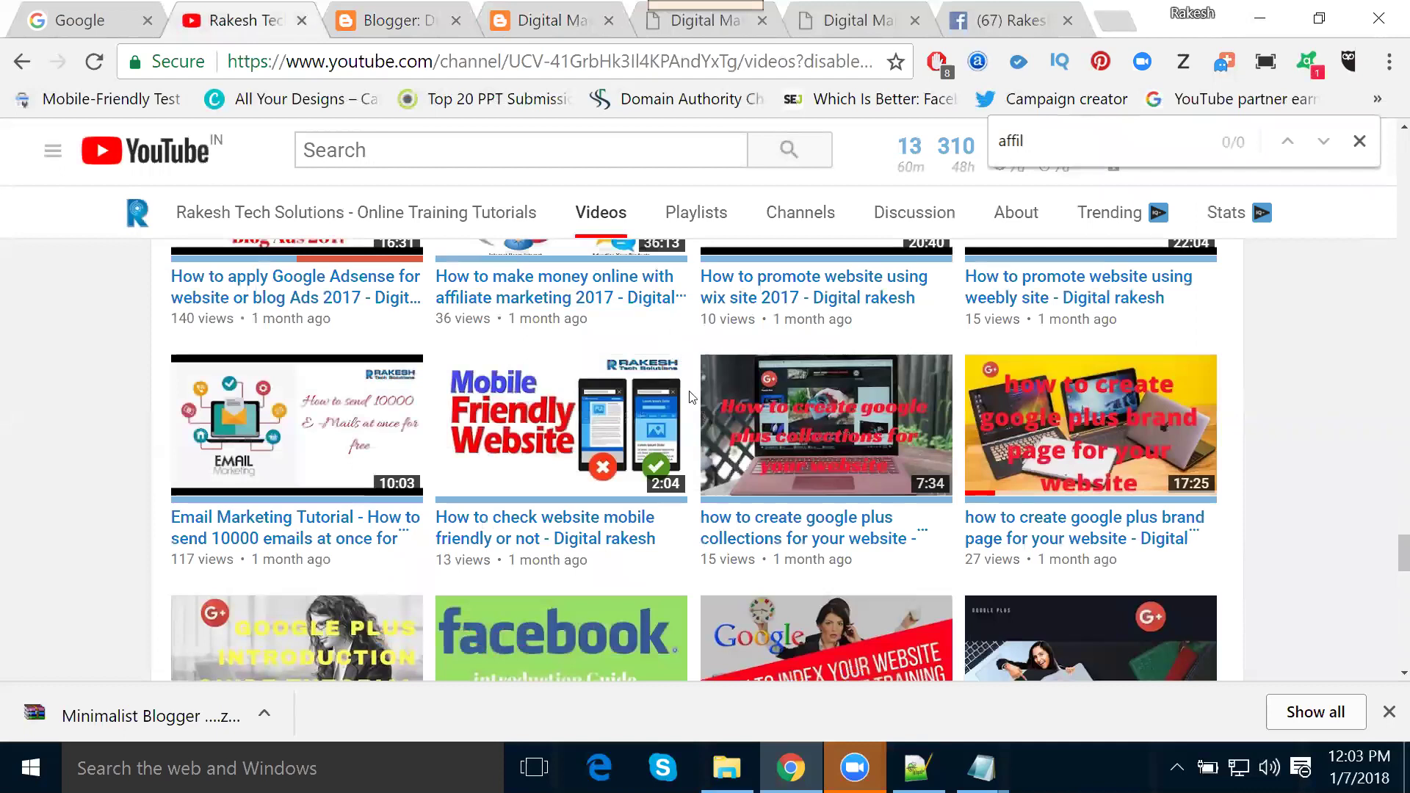
{"action": "scroll", "coordinate": [690, 397], "scroll_direction": "up", "scroll_amount": 6}
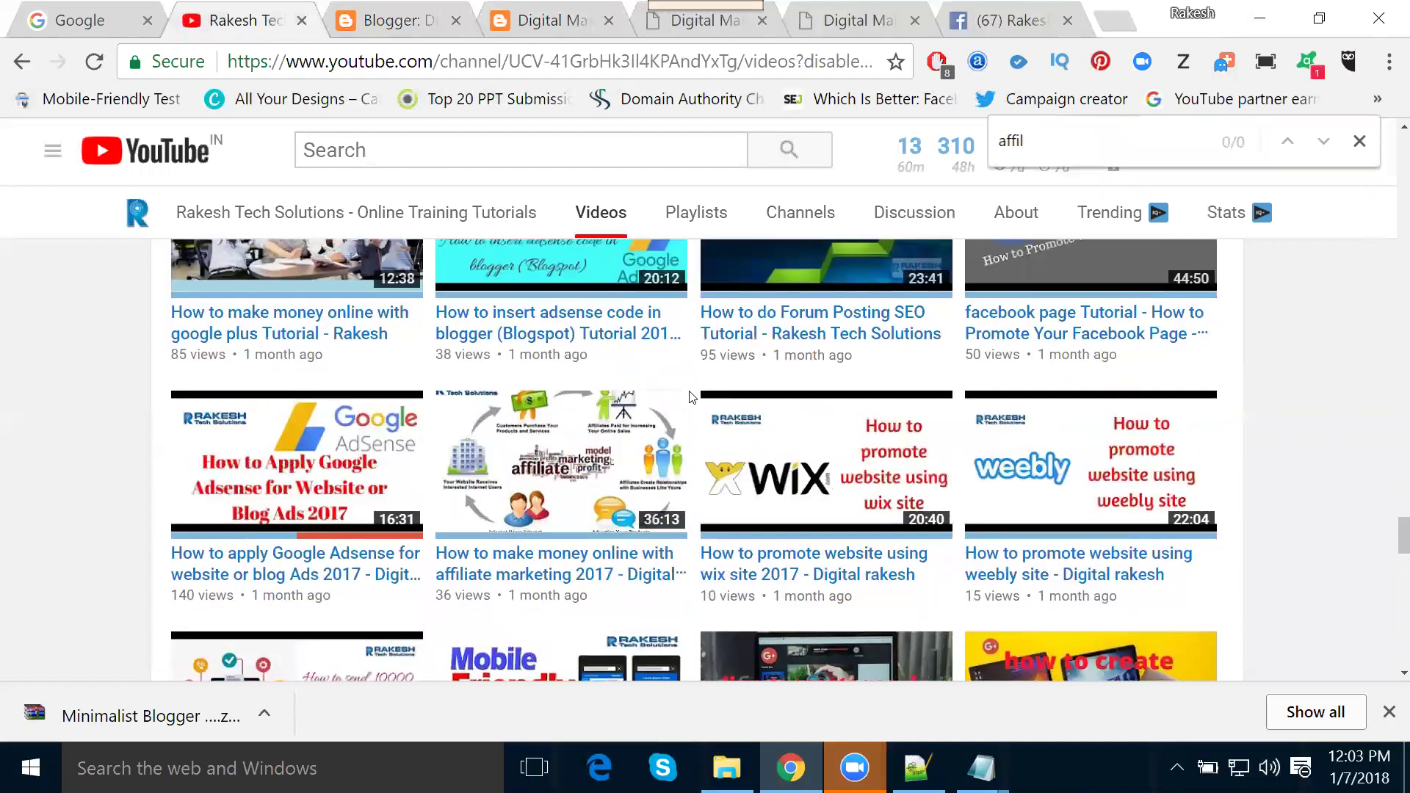
{"action": "scroll", "coordinate": [690, 397], "scroll_direction": "up", "scroll_amount": 15}
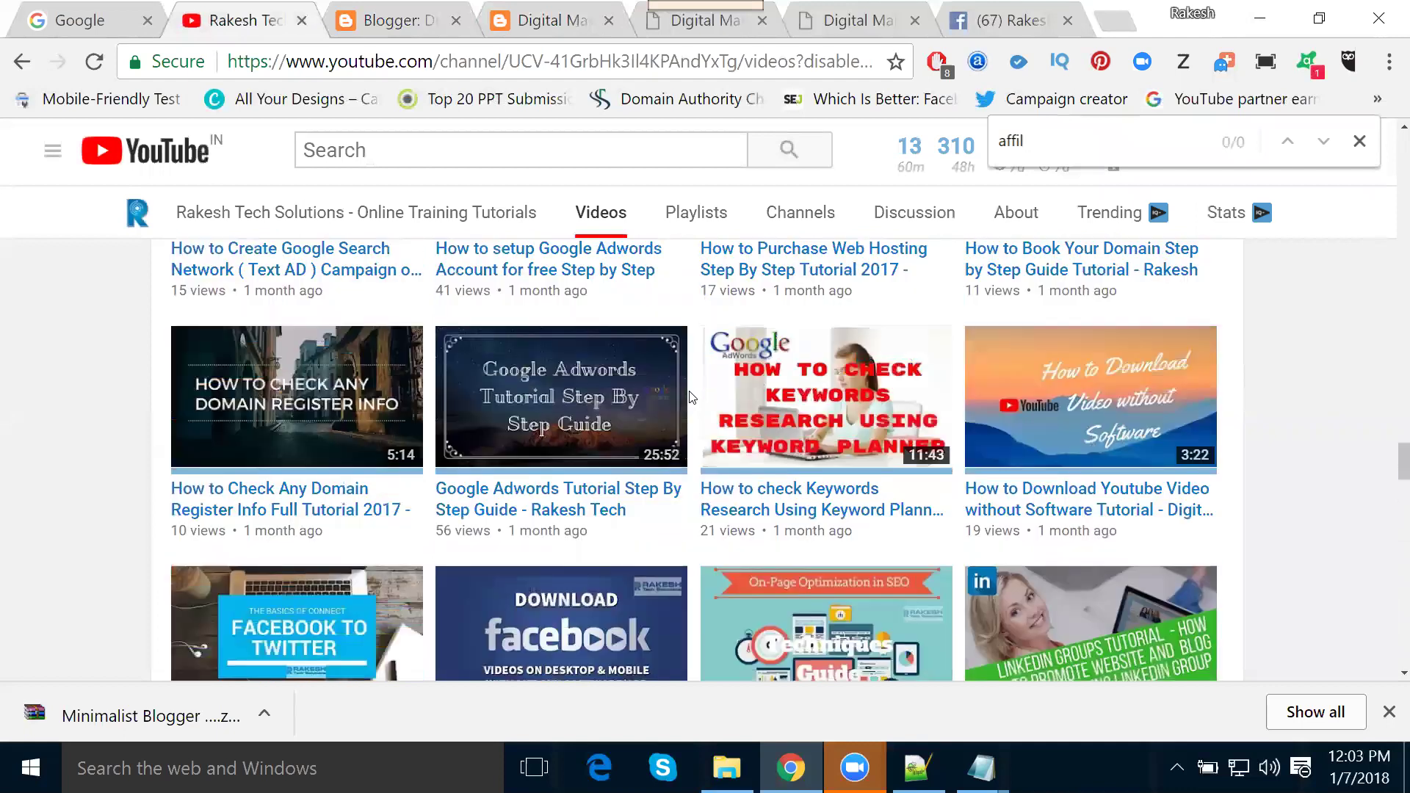
{"action": "scroll", "coordinate": [690, 398], "scroll_direction": "up", "scroll_amount": 4}
{"action": "scroll", "coordinate": [690, 397], "scroll_direction": "down", "scroll_amount": 2}
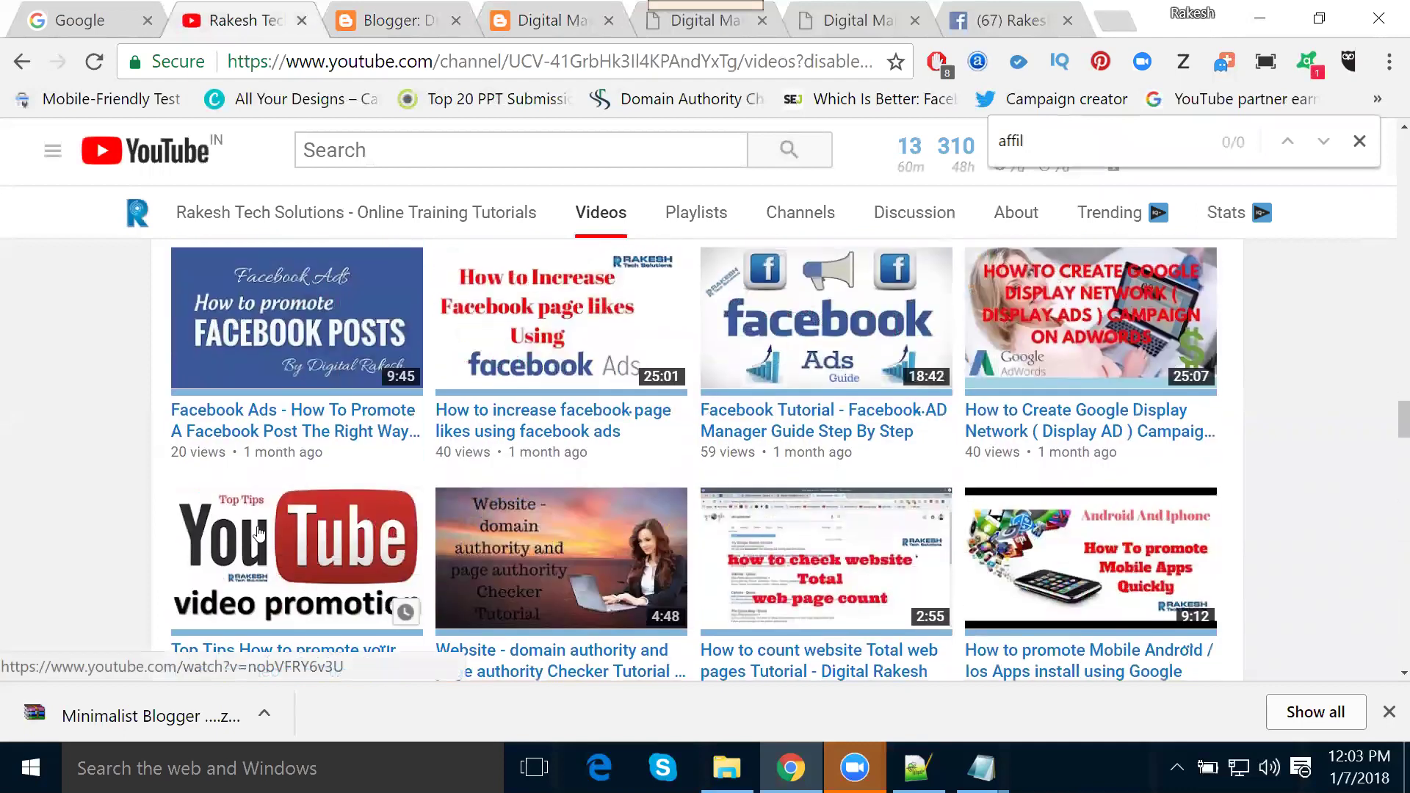
{"action": "middle_click", "coordinate": [373, 426]}
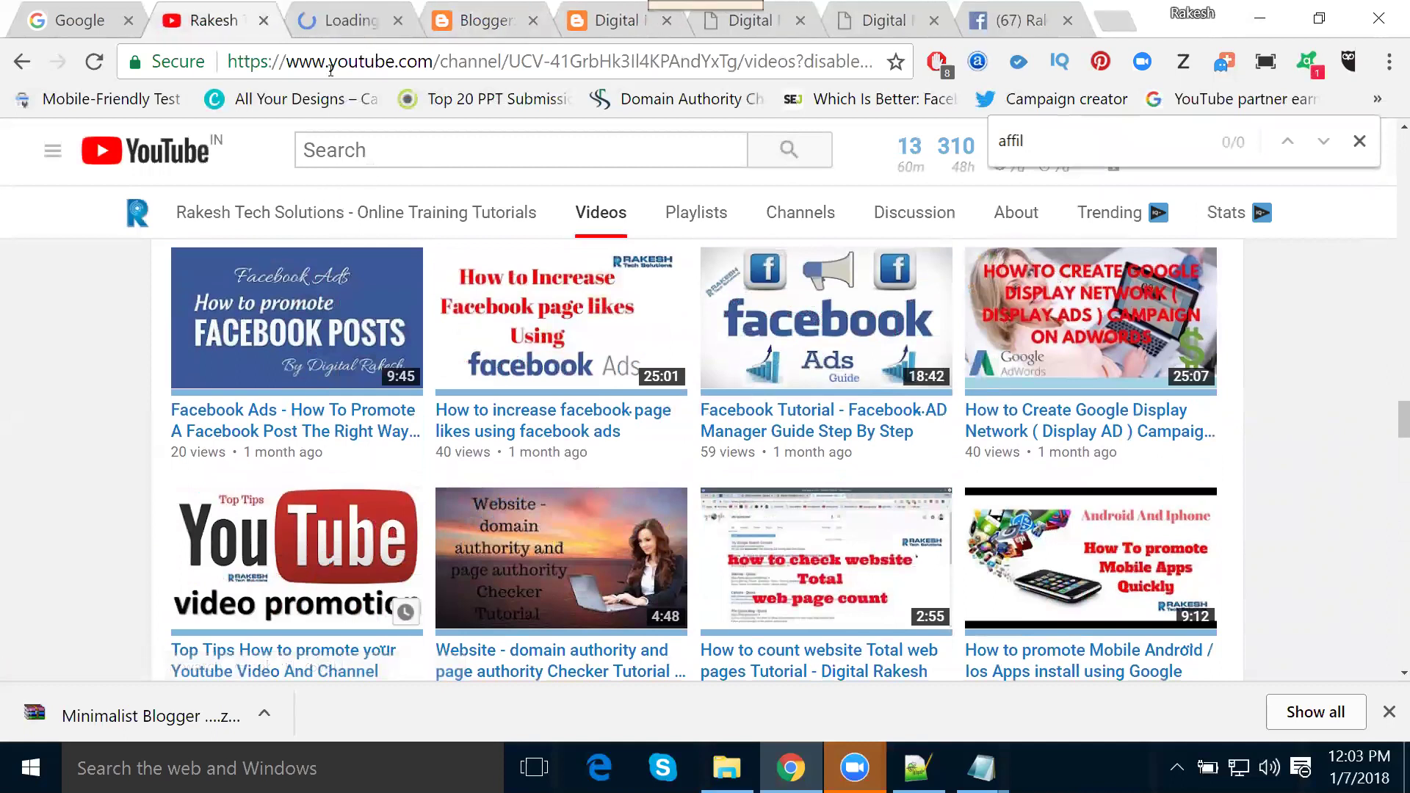
{"action": "left_click", "coordinate": [346, 21]}
{"action": "left_click", "coordinate": [346, 61]}
{"action": "key", "text": "ctrl+c"}
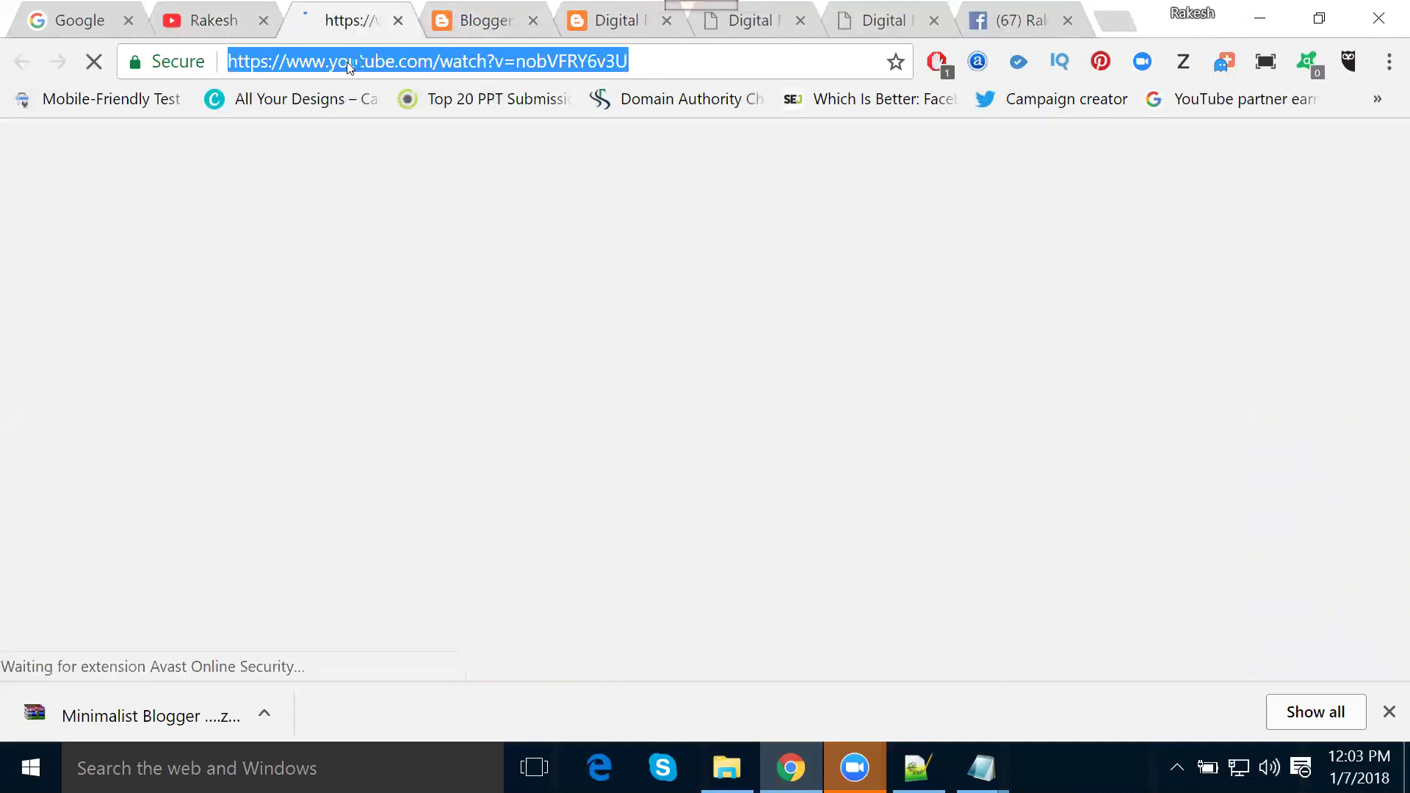
{"action": "middle_click", "coordinate": [342, 22]}
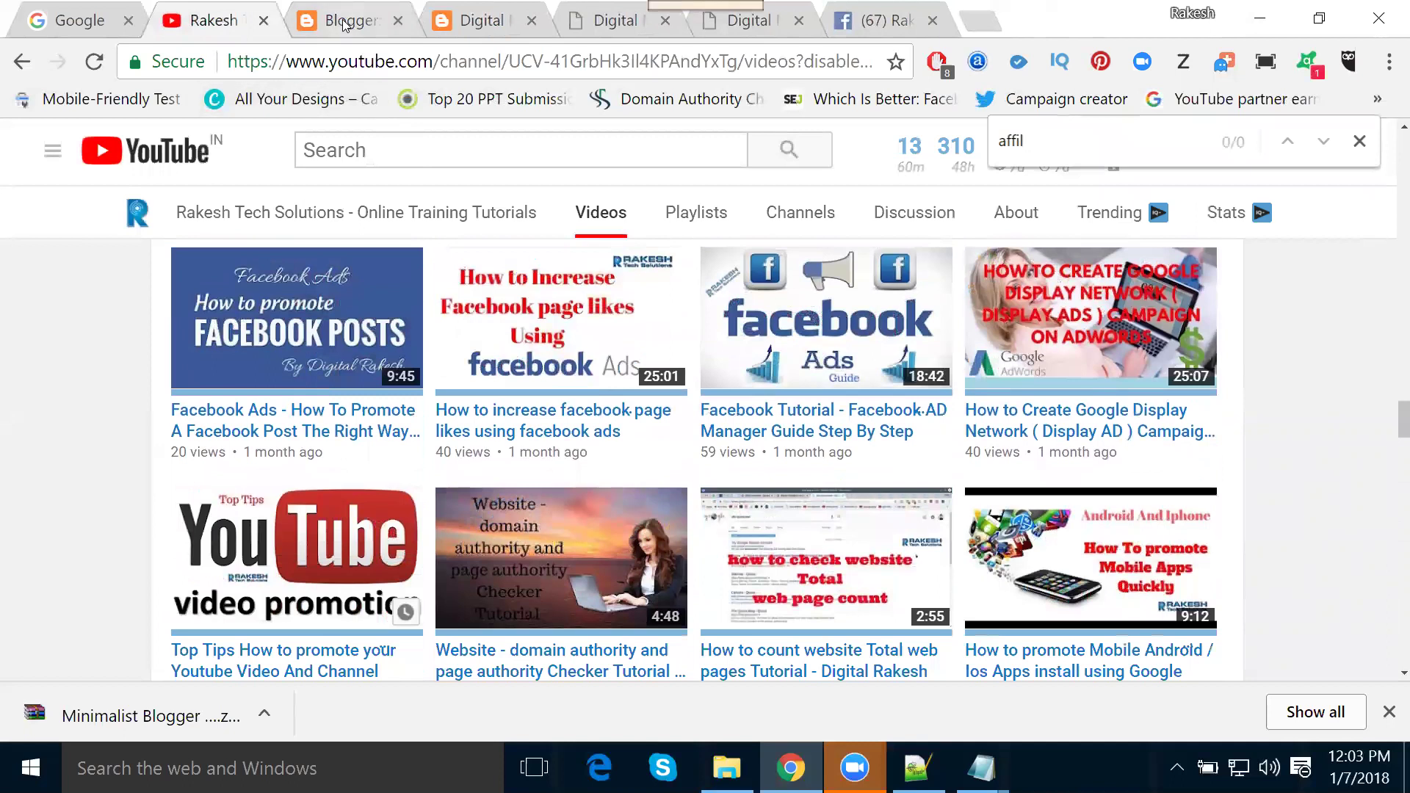
Replace the Video Marketing link's /search/label/Shooter address in the Blogger theme code with the copied video URL
{"action": "left_click", "coordinate": [342, 22]}
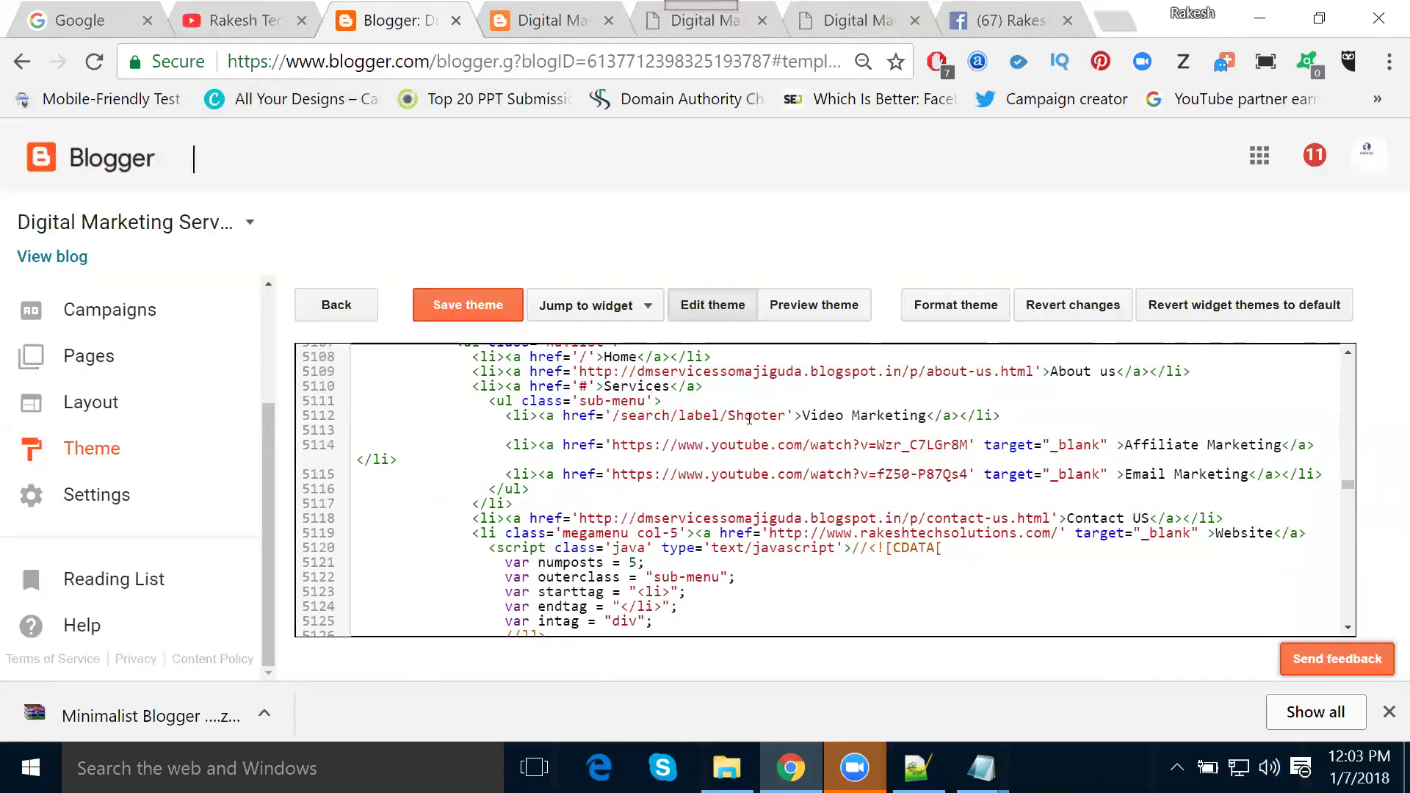
{"action": "left_click_drag", "start_coordinate": [784, 415], "coordinate": [610, 416]}
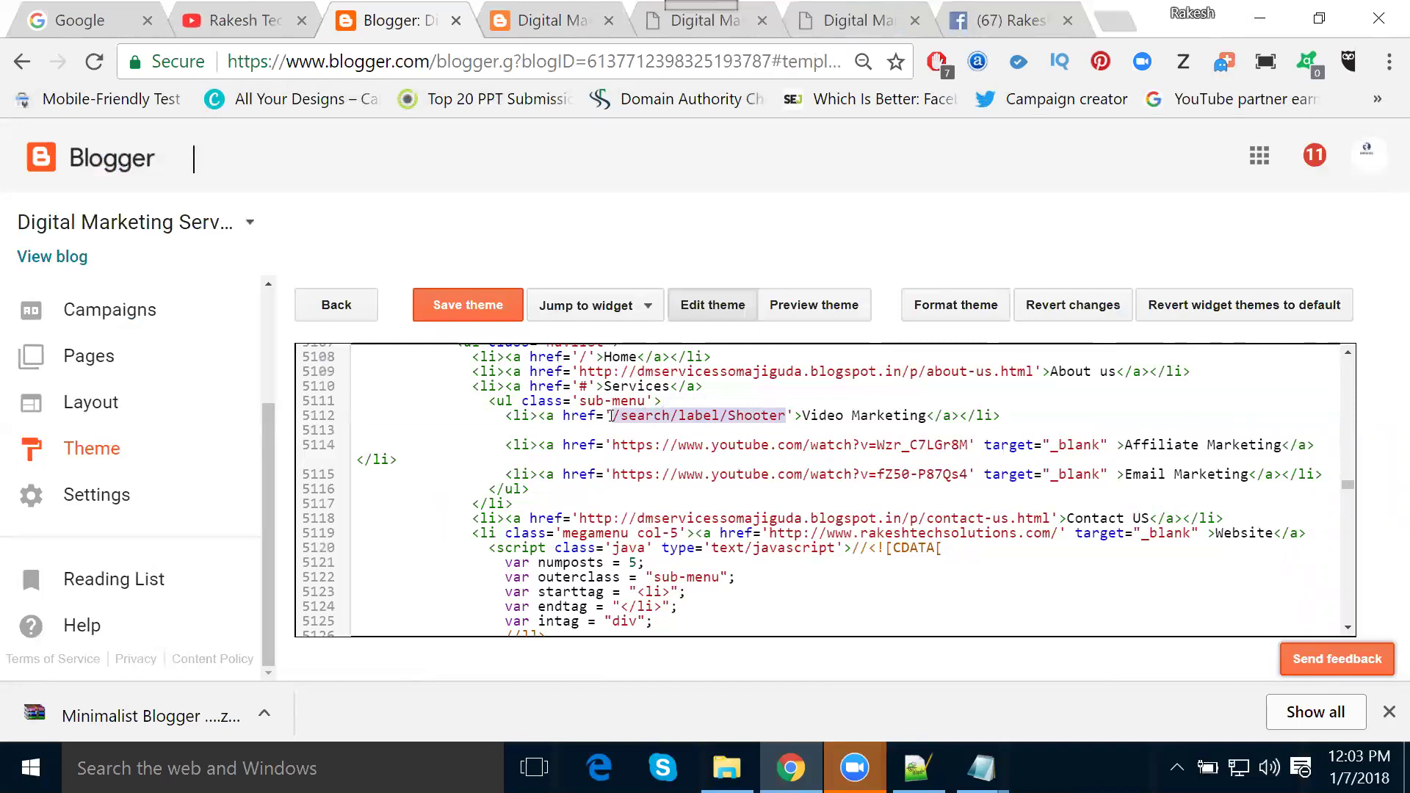
{"action": "key", "text": "ctrl+v"}
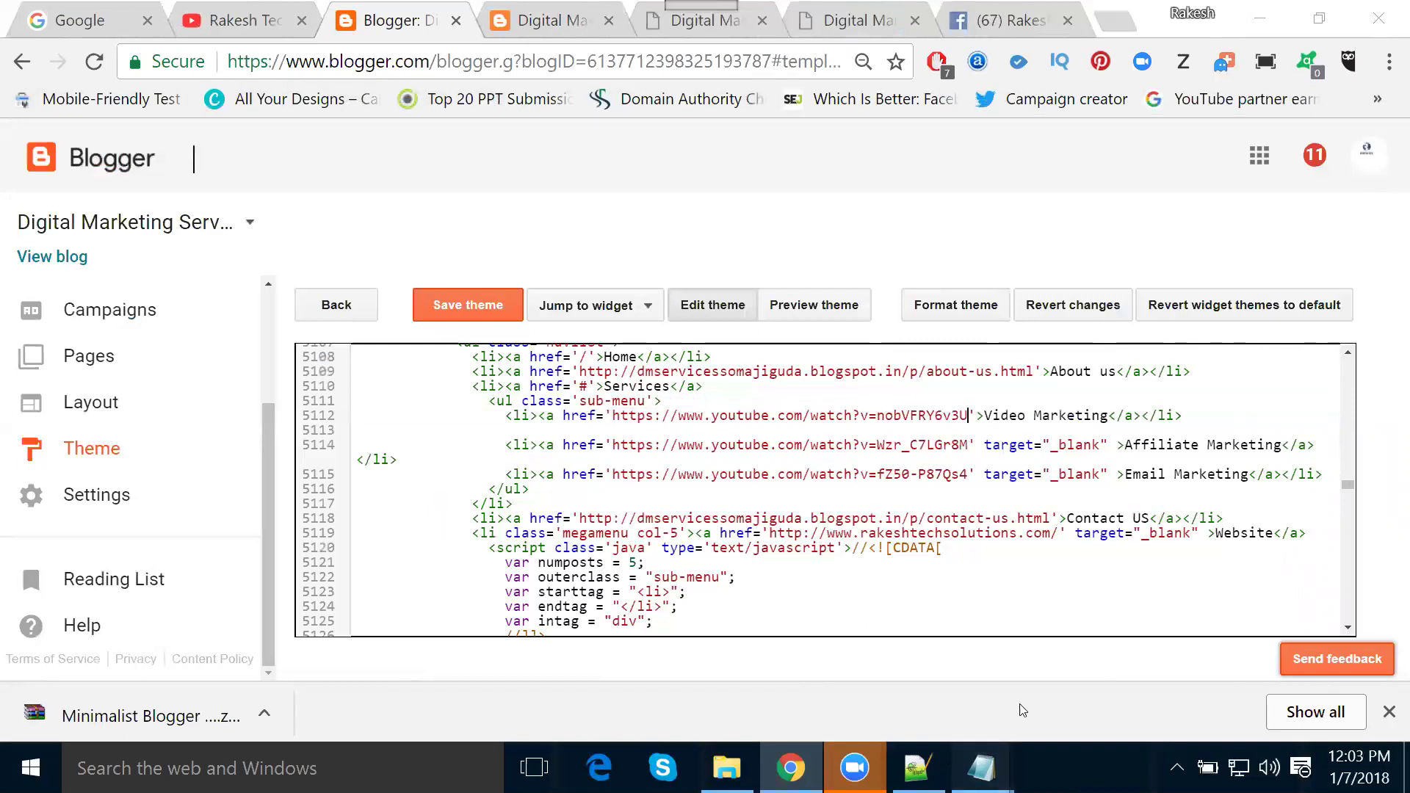
Add target="_blank" after the Video Marketing link's URL and save the theme
{"action": "mouse_move", "coordinate": [981, 767]}
{"action": "left_click", "coordinate": [1036, 675]}
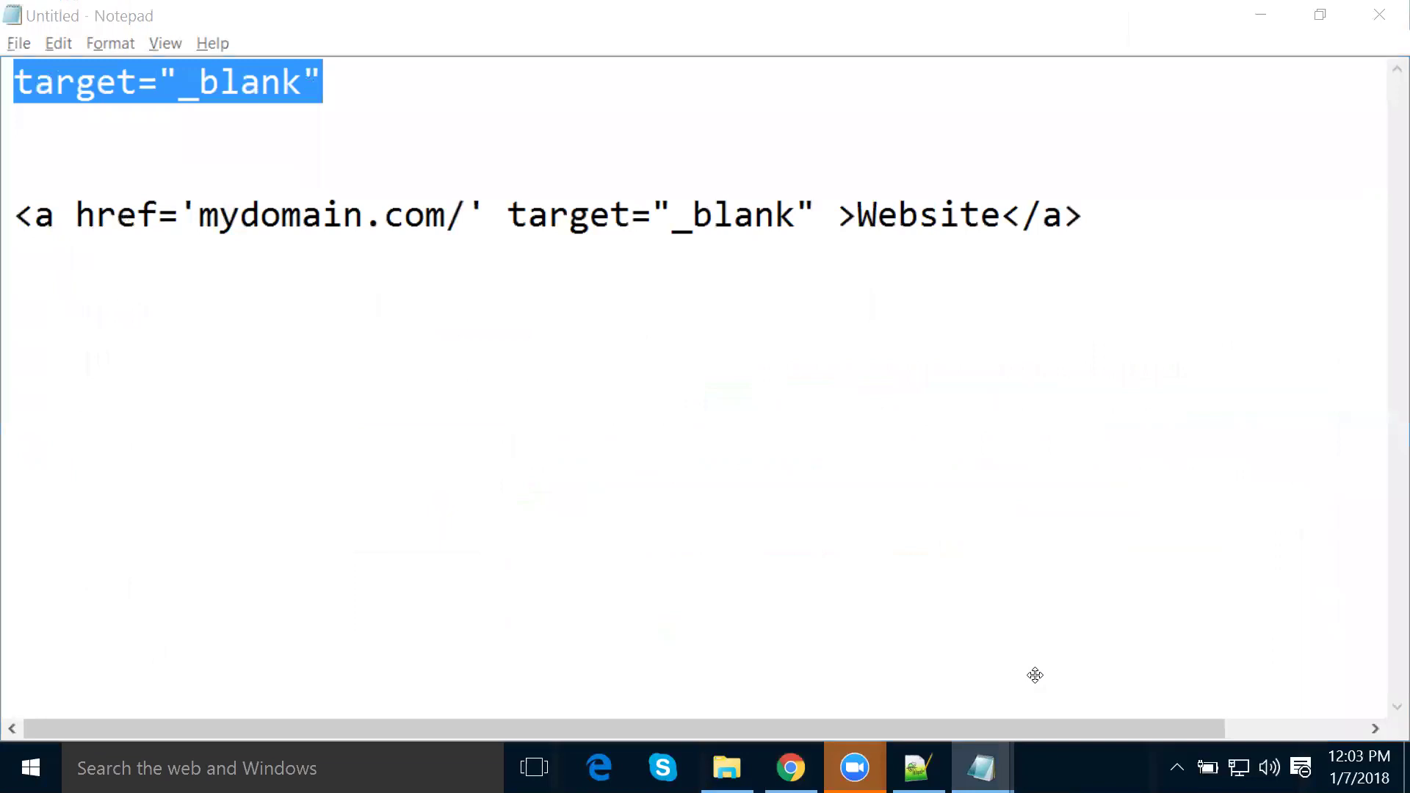
{"action": "key", "text": "alt+Tab"}
{"action": "left_click", "coordinate": [978, 415]}
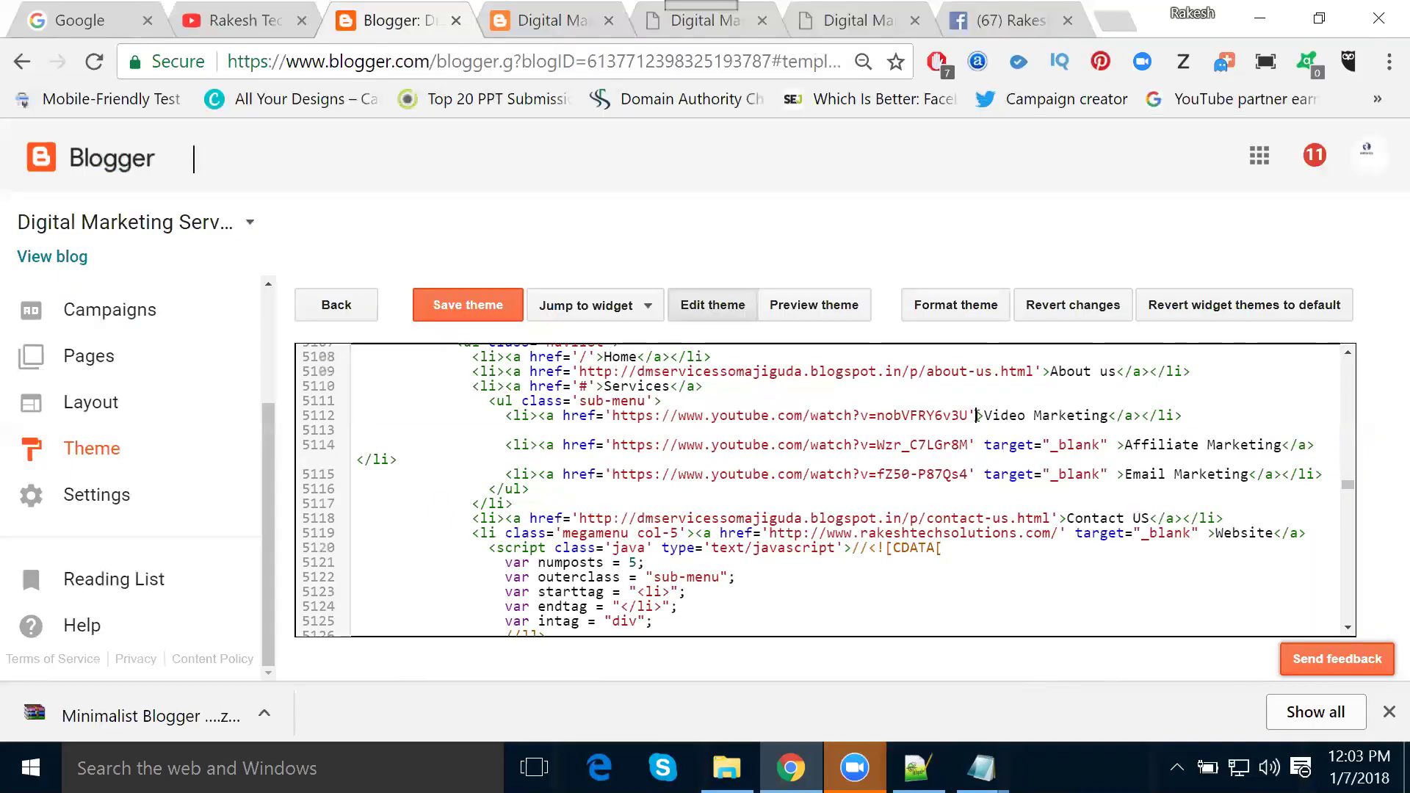
{"action": "type", "text": "target=\"_blank\""}
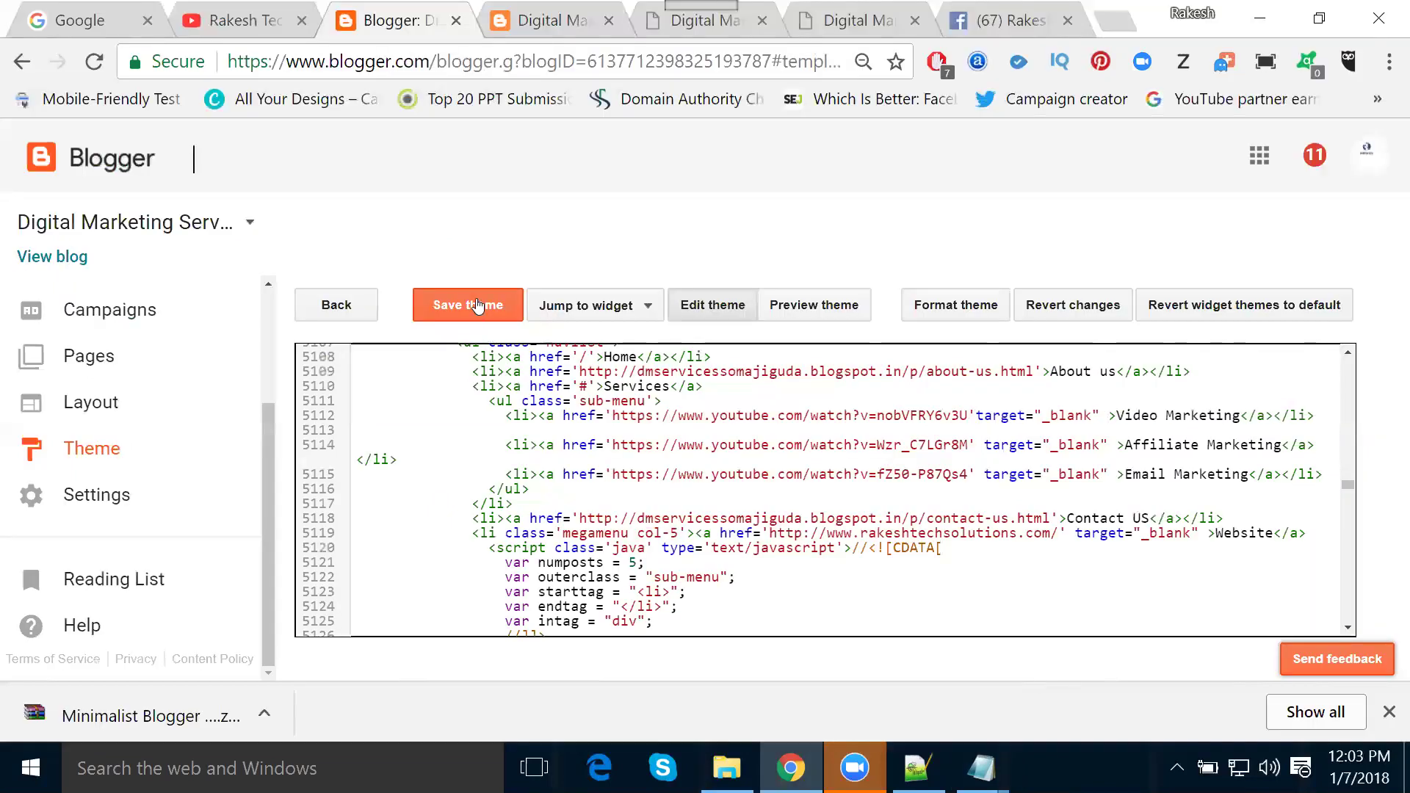
{"action": "left_click", "coordinate": [468, 306]}
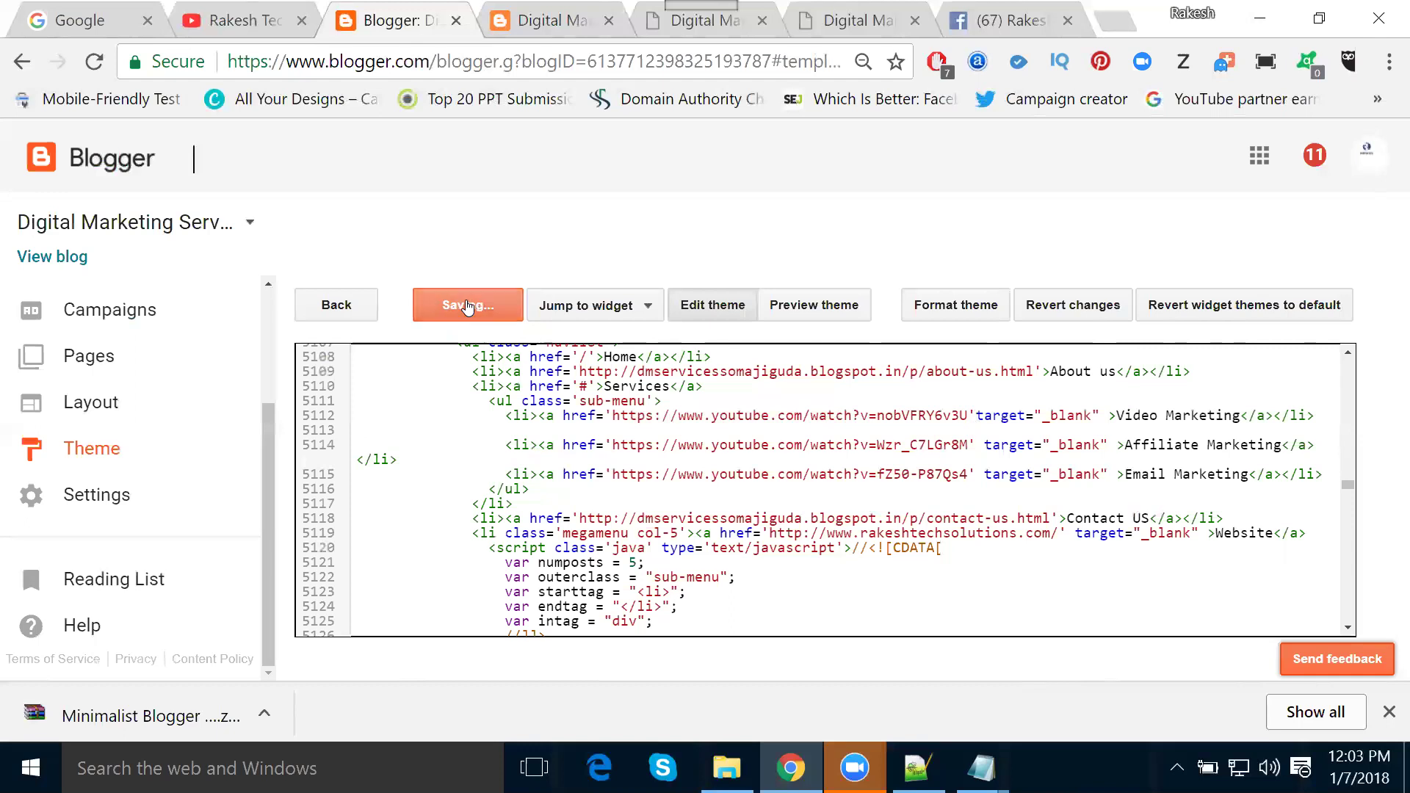
Insert a space before target="_blank" in the Video Marketing link, dismiss the error notification and save the theme again
{"action": "left_click", "coordinate": [544, 18]}
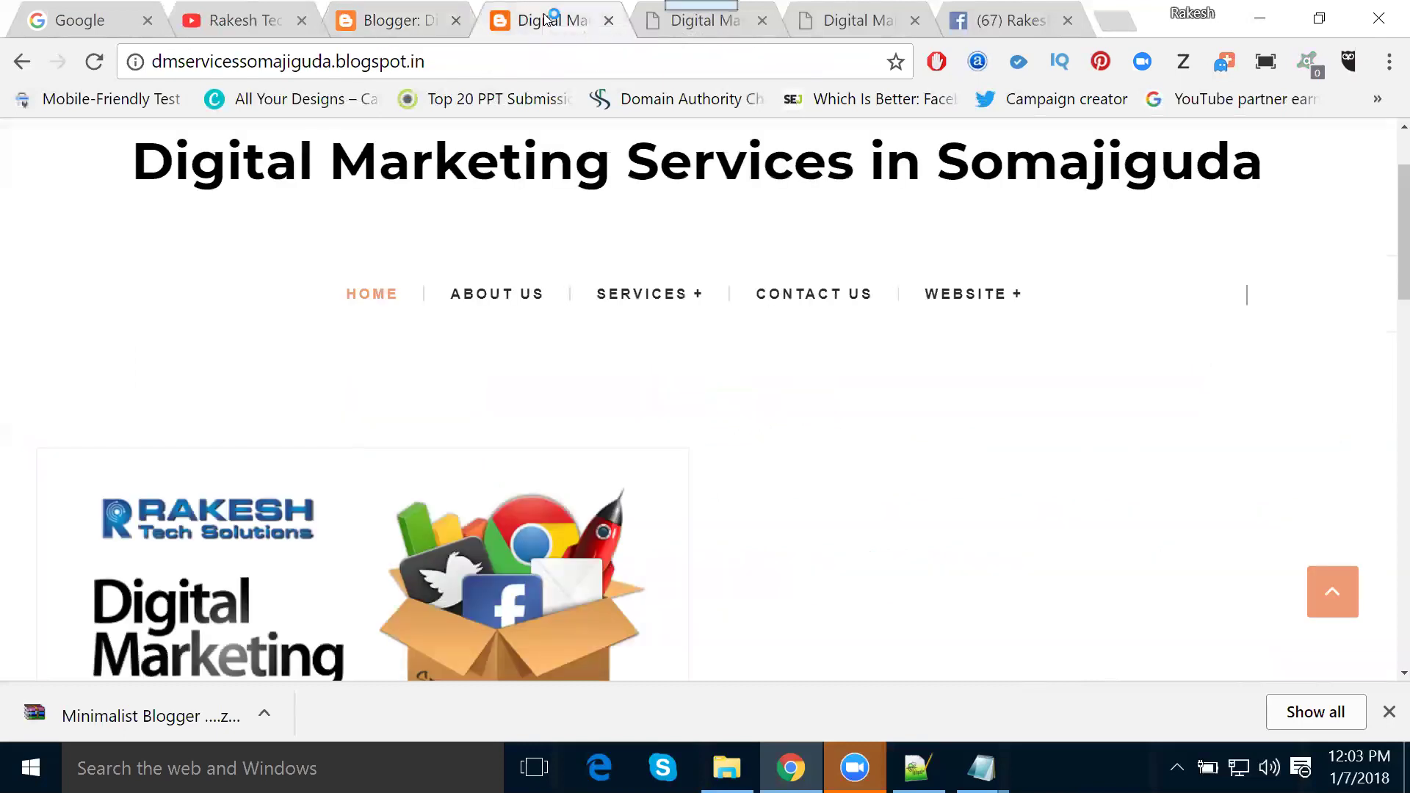
{"action": "left_click", "coordinate": [352, 28]}
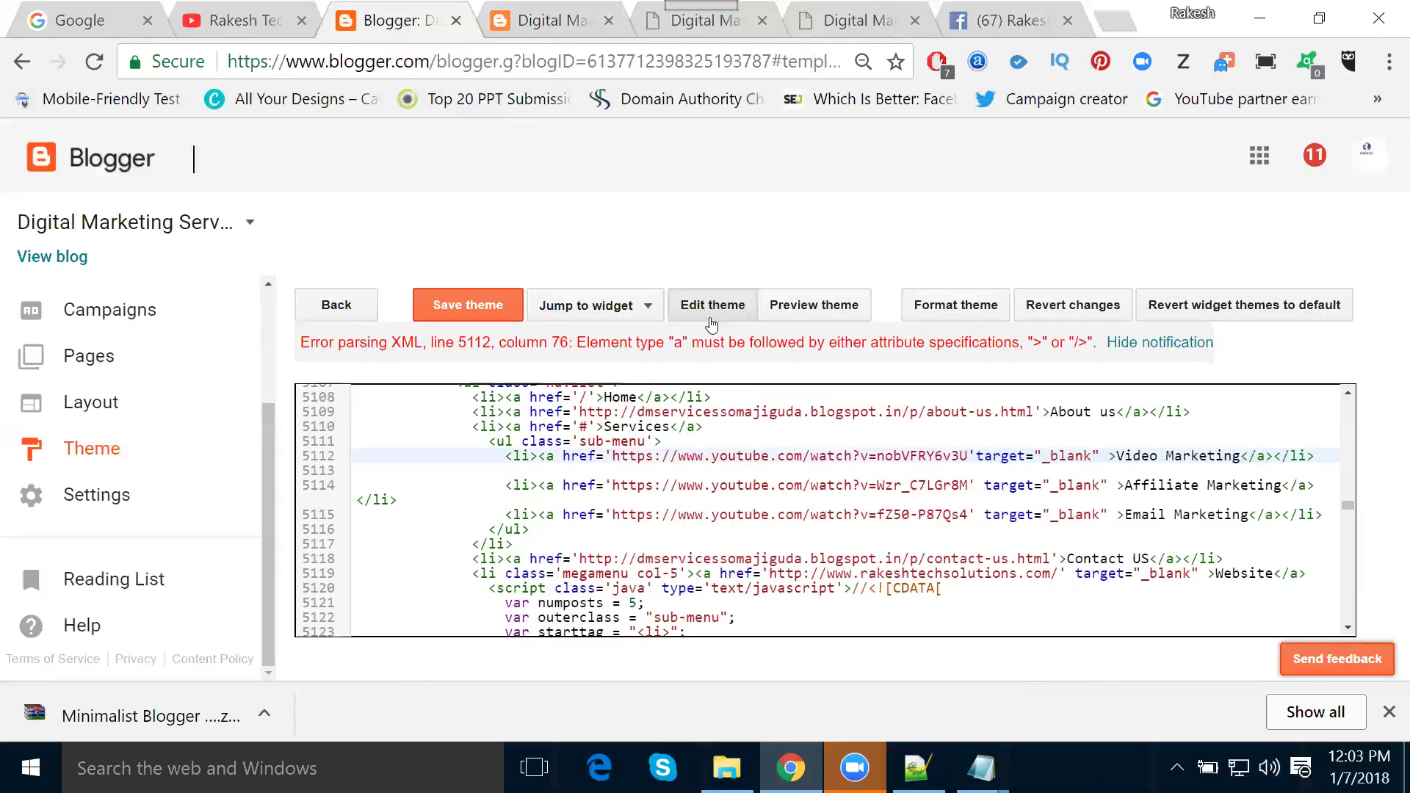
{"action": "left_click", "coordinate": [1171, 343]}
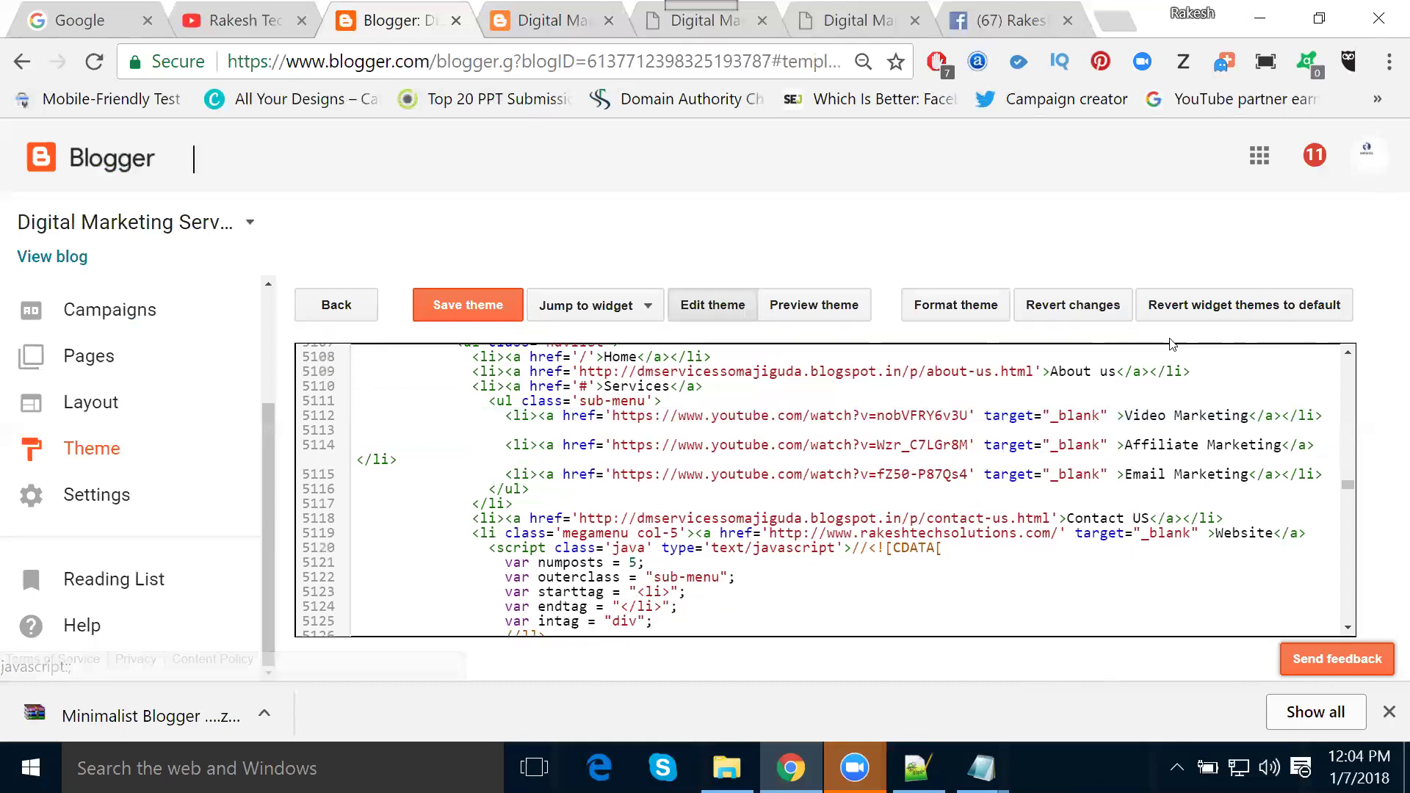
{"action": "left_click", "coordinate": [468, 308]}
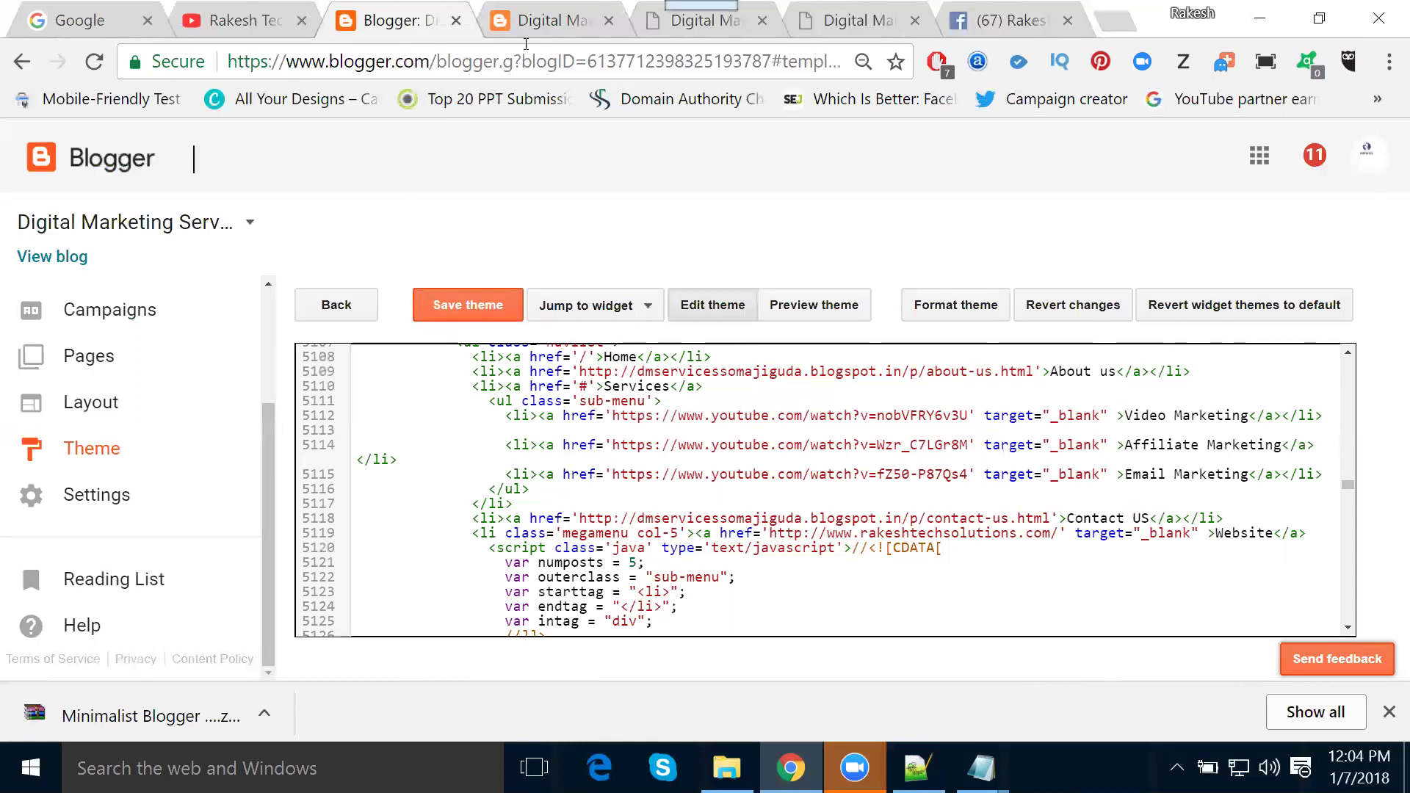
Reload the blog's home page, test the Video Marketing link under Services and close the opened video
{"action": "left_click", "coordinate": [535, 23]}
{"action": "left_click", "coordinate": [389, 291]}
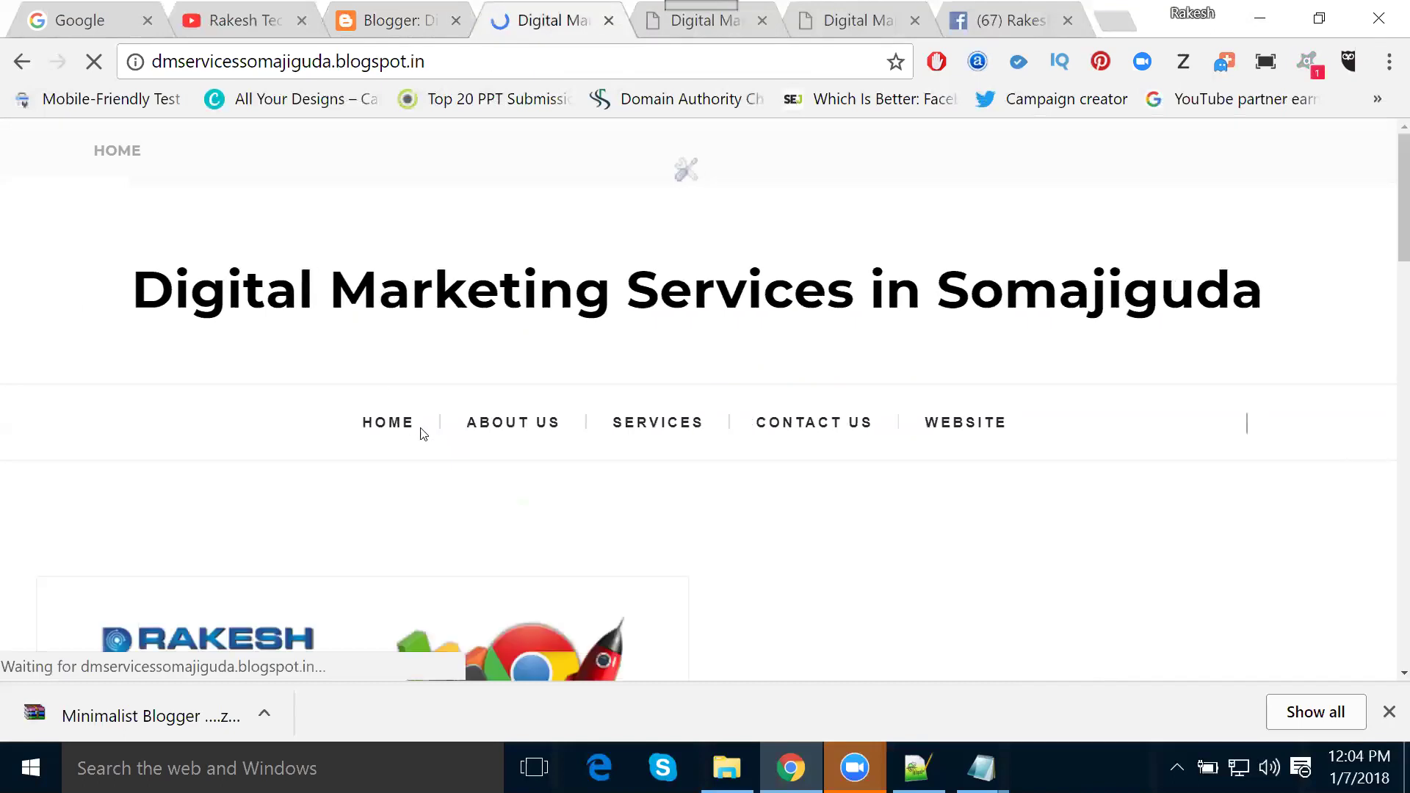
{"action": "mouse_move", "coordinate": [674, 428]}
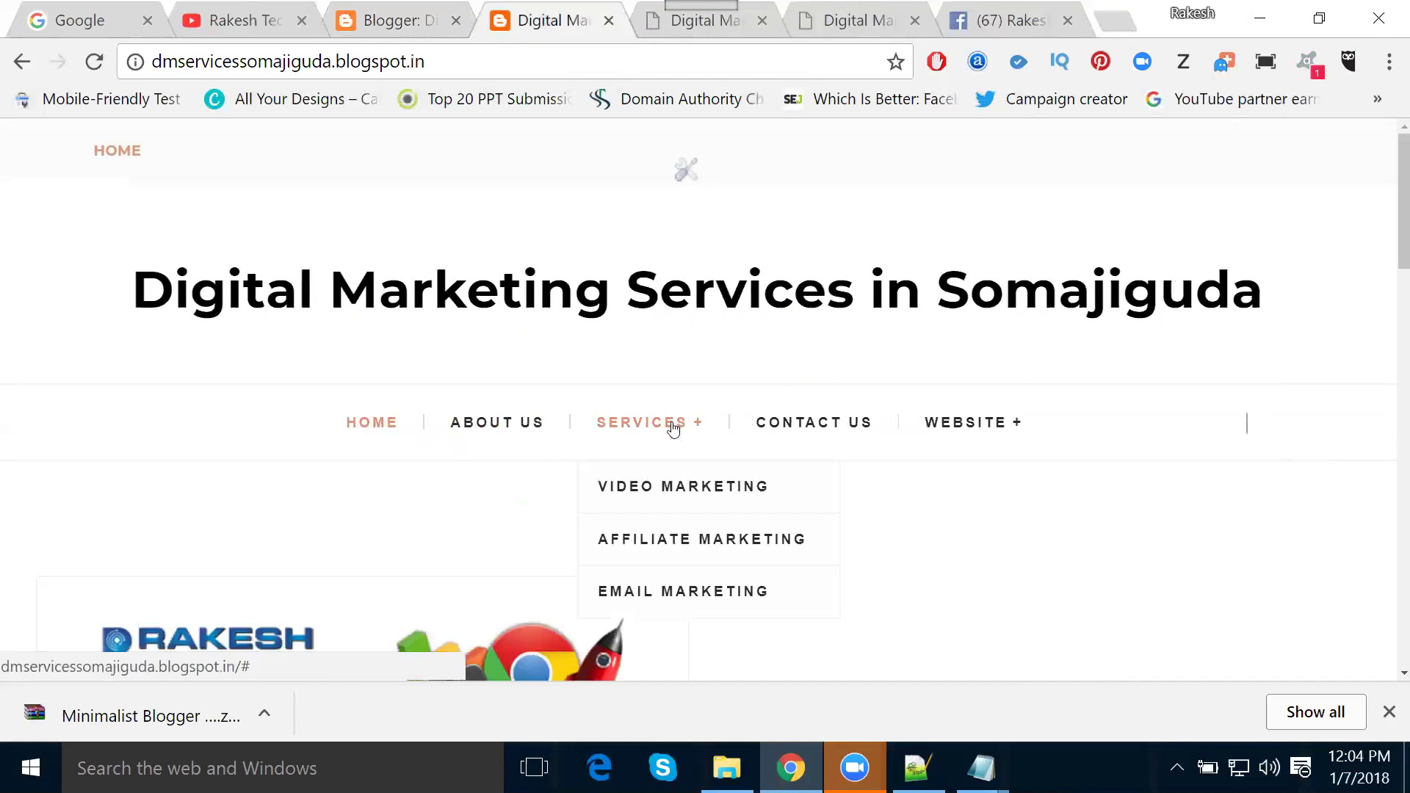
{"action": "left_click", "coordinate": [684, 487]}
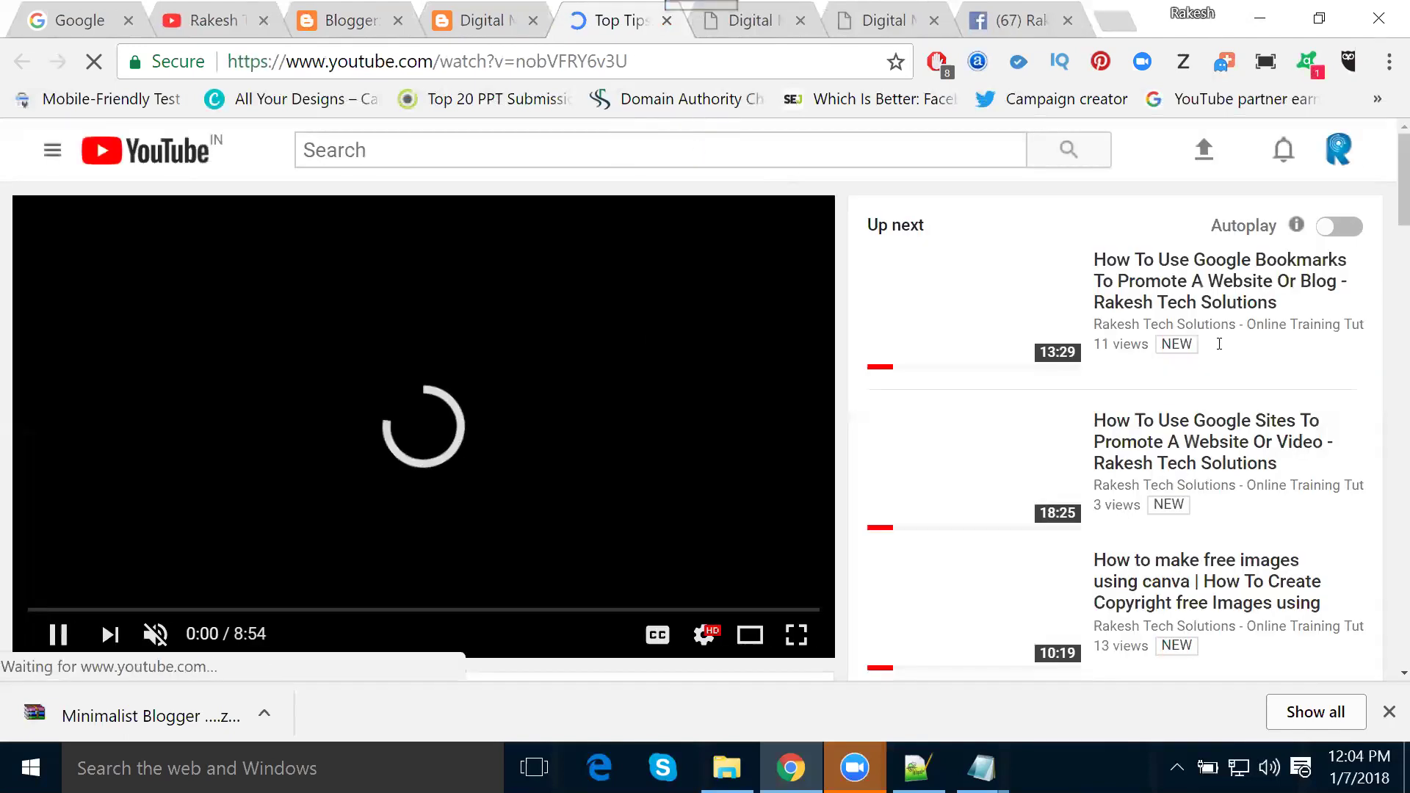
{"action": "key", "text": "ctrl+w"}
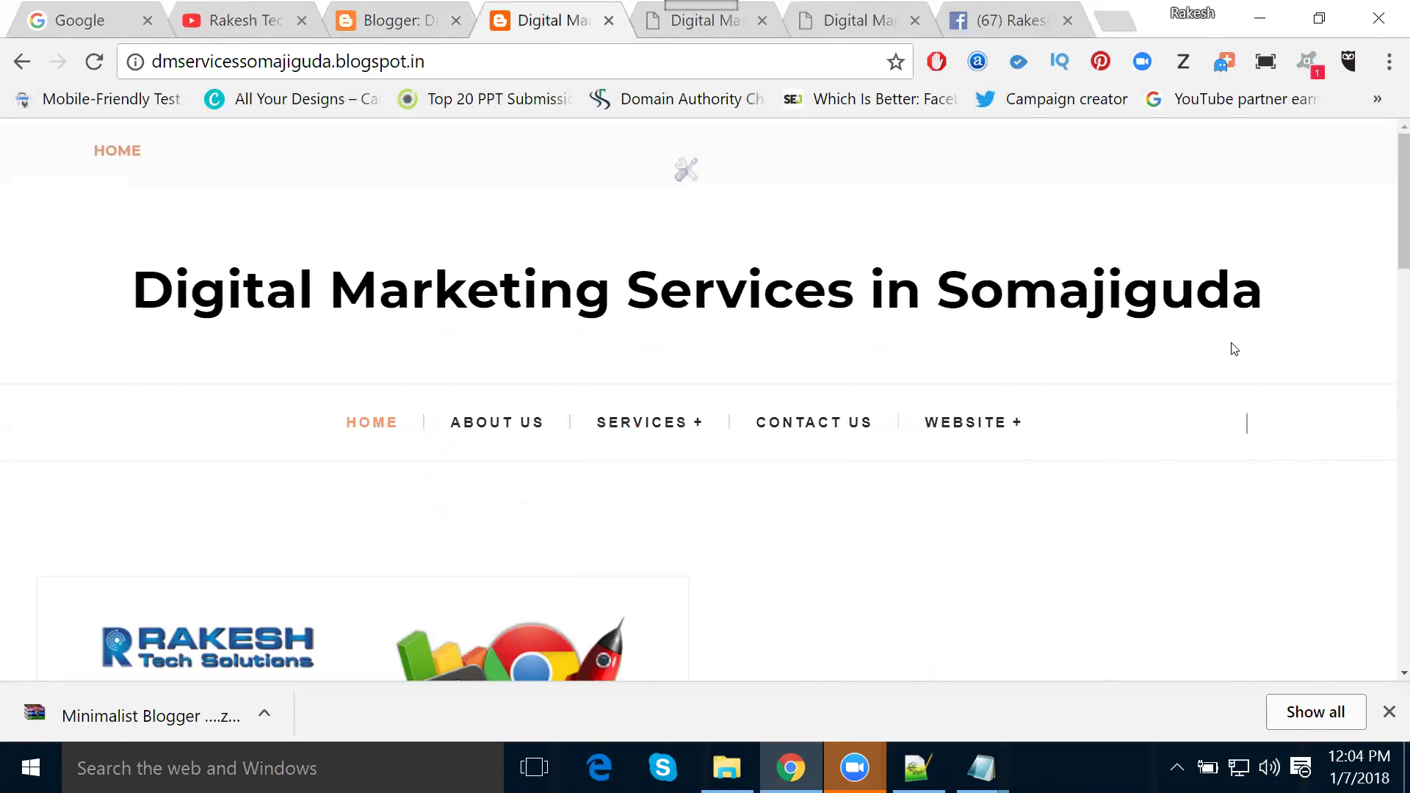
Duplicate the Email Marketing list item on a new line directly below it in the theme's Services submenu code
{"action": "scroll", "coordinate": [1227, 345], "scroll_direction": "down", "scroll_amount": 2}
{"action": "mouse_move", "coordinate": [679, 292]}
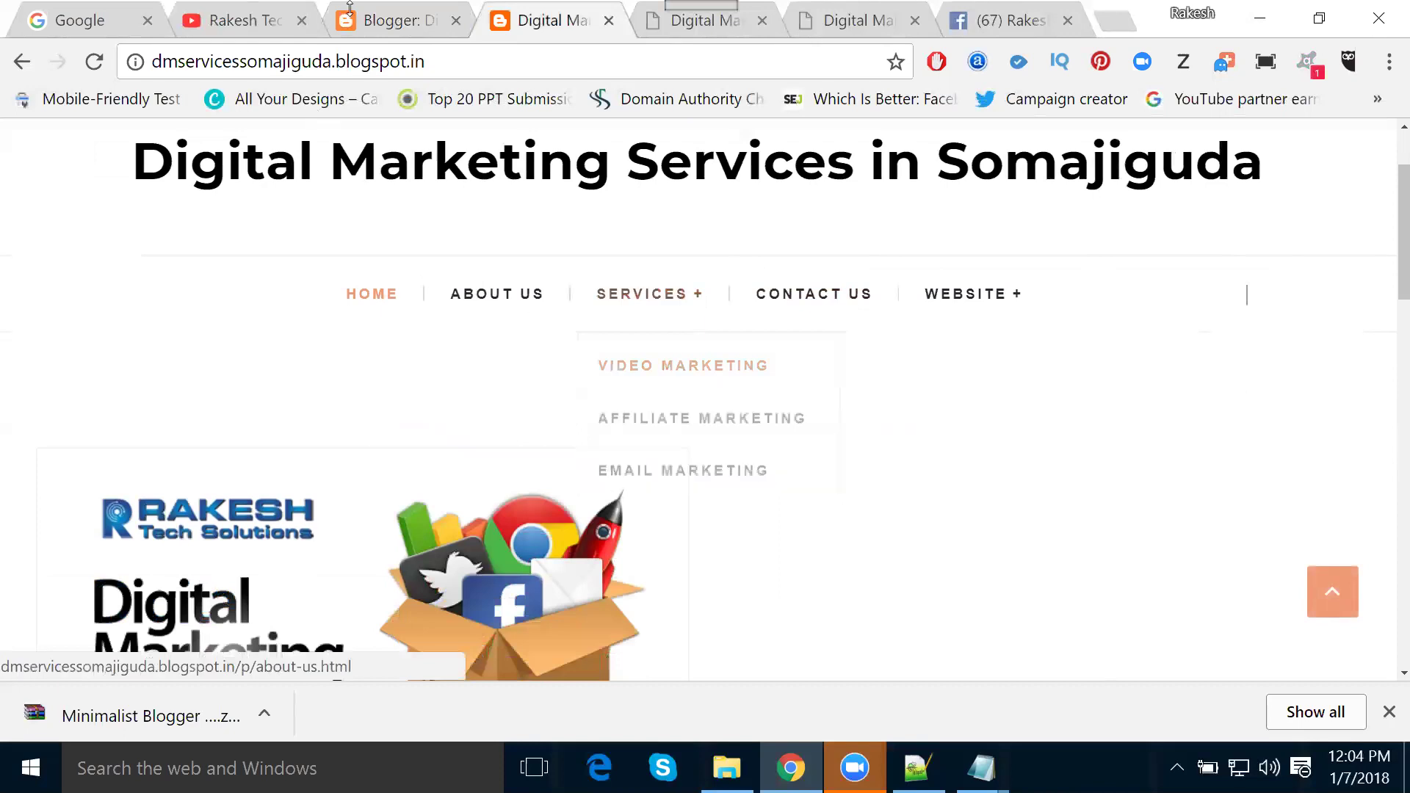
{"action": "left_click", "coordinate": [395, 24]}
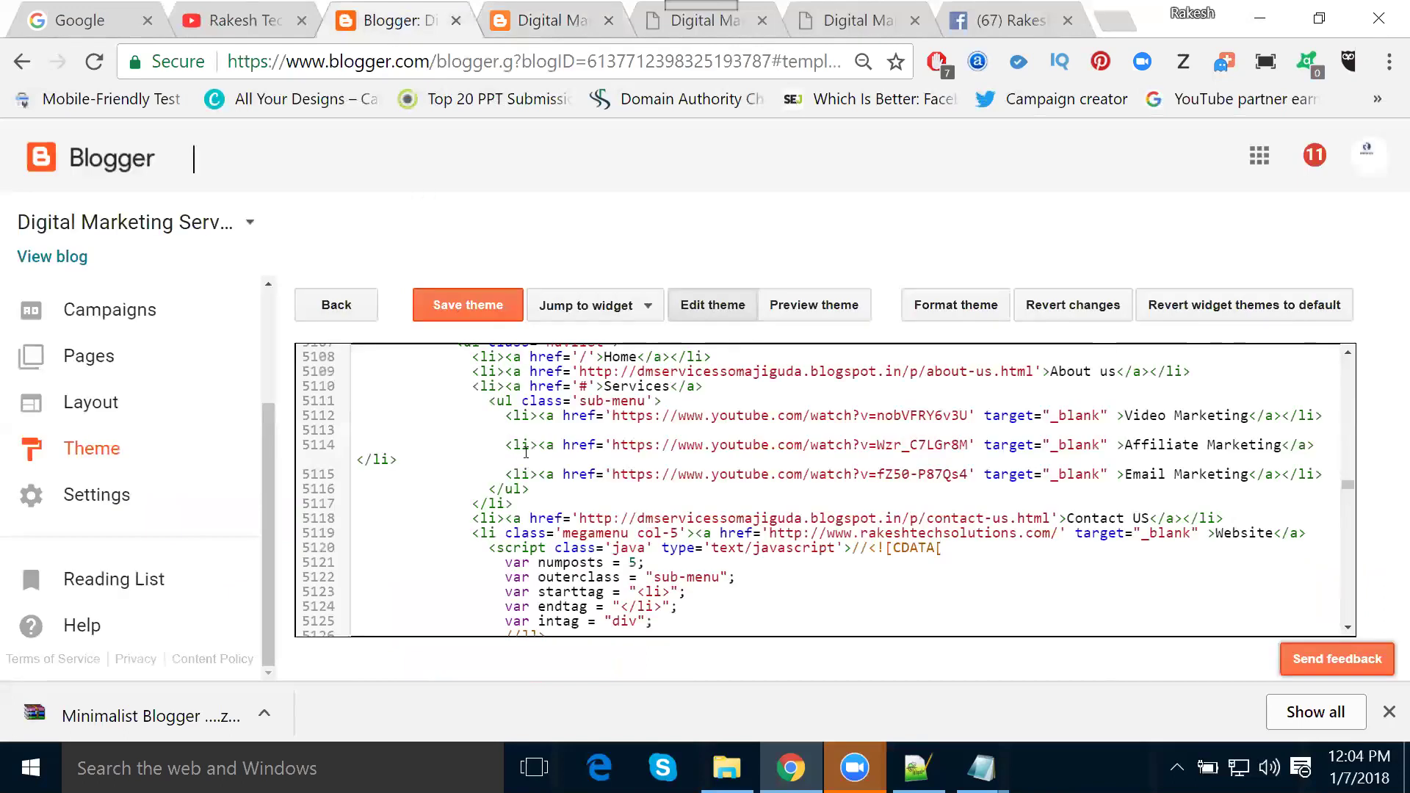
{"action": "left_click_drag", "start_coordinate": [504, 471], "coordinate": [1331, 473]}
{"action": "key", "text": "ctrl+c"}
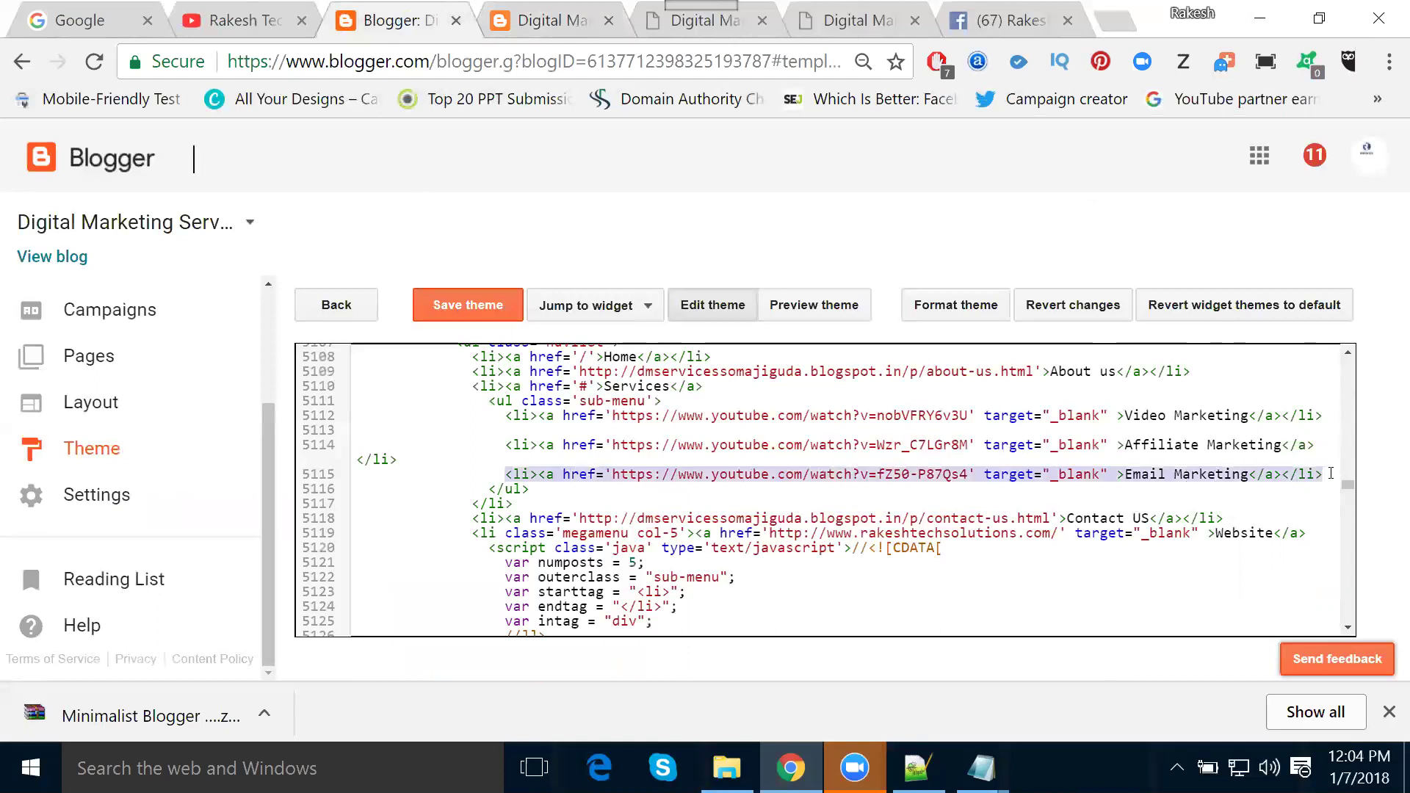
{"action": "left_click", "coordinate": [1330, 474]}
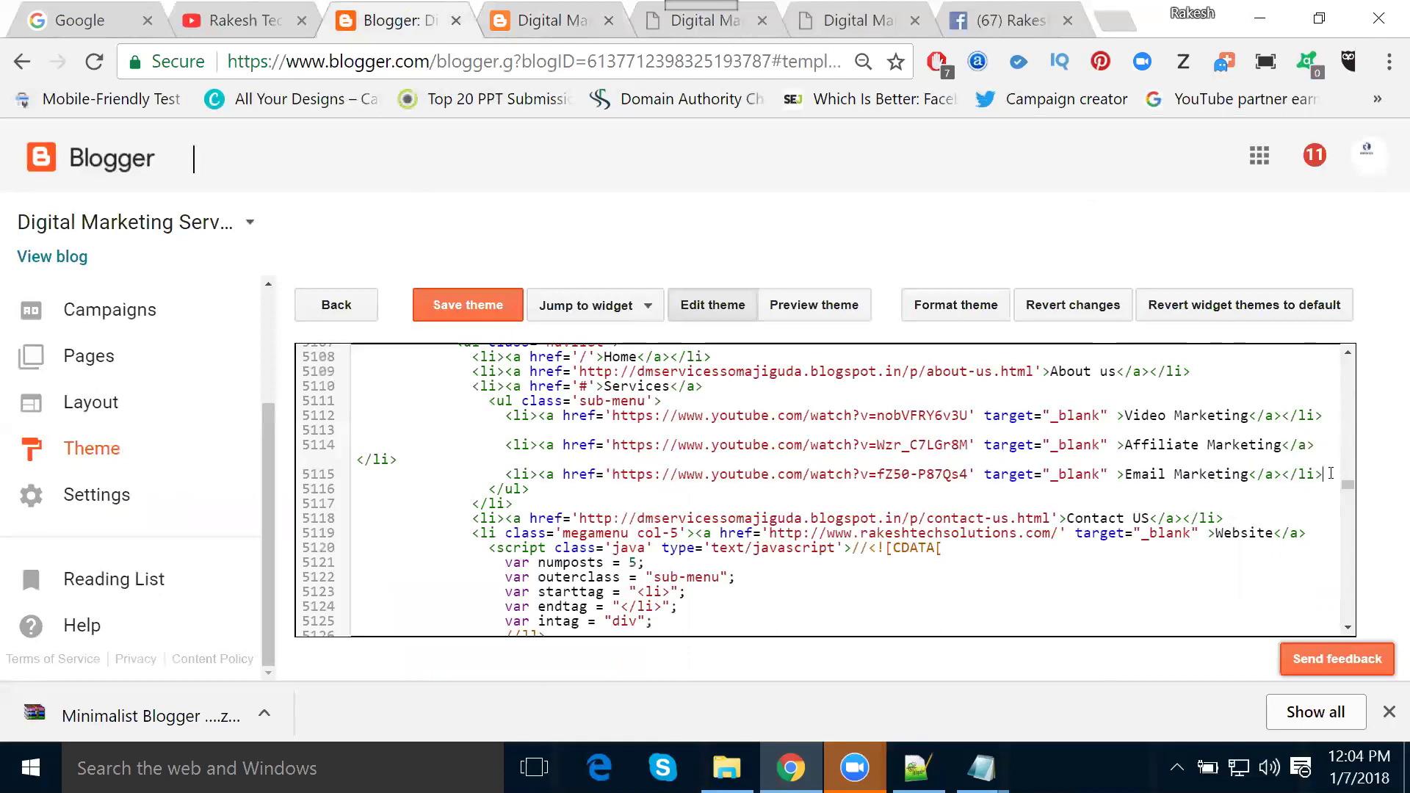
{"action": "key", "text": "Return"}
{"action": "key", "text": "ctrl+v"}
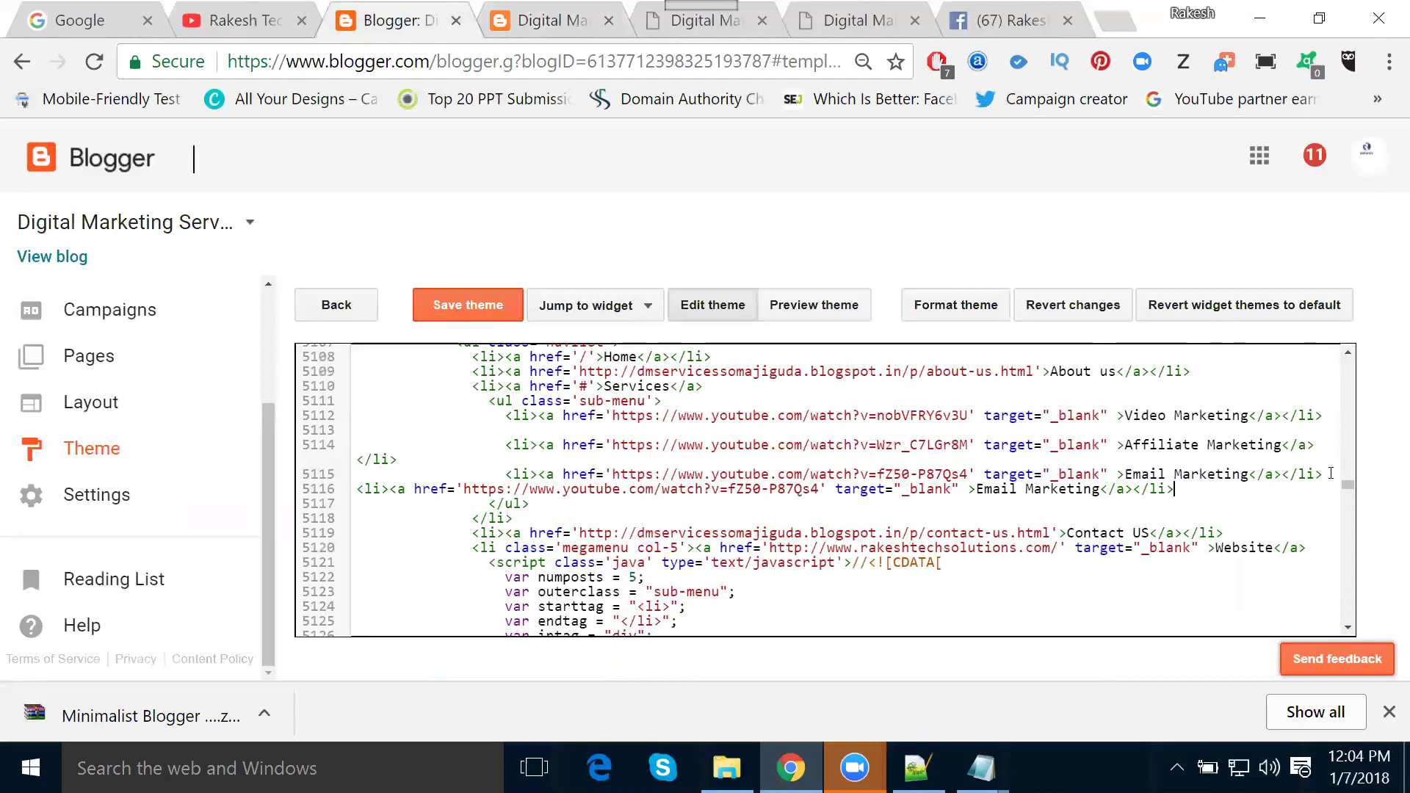
Rename the duplicated Email Marketing submenu item as Adwords Tutorial
{"action": "left_click_drag", "start_coordinate": [1102, 486], "coordinate": [975, 494]}
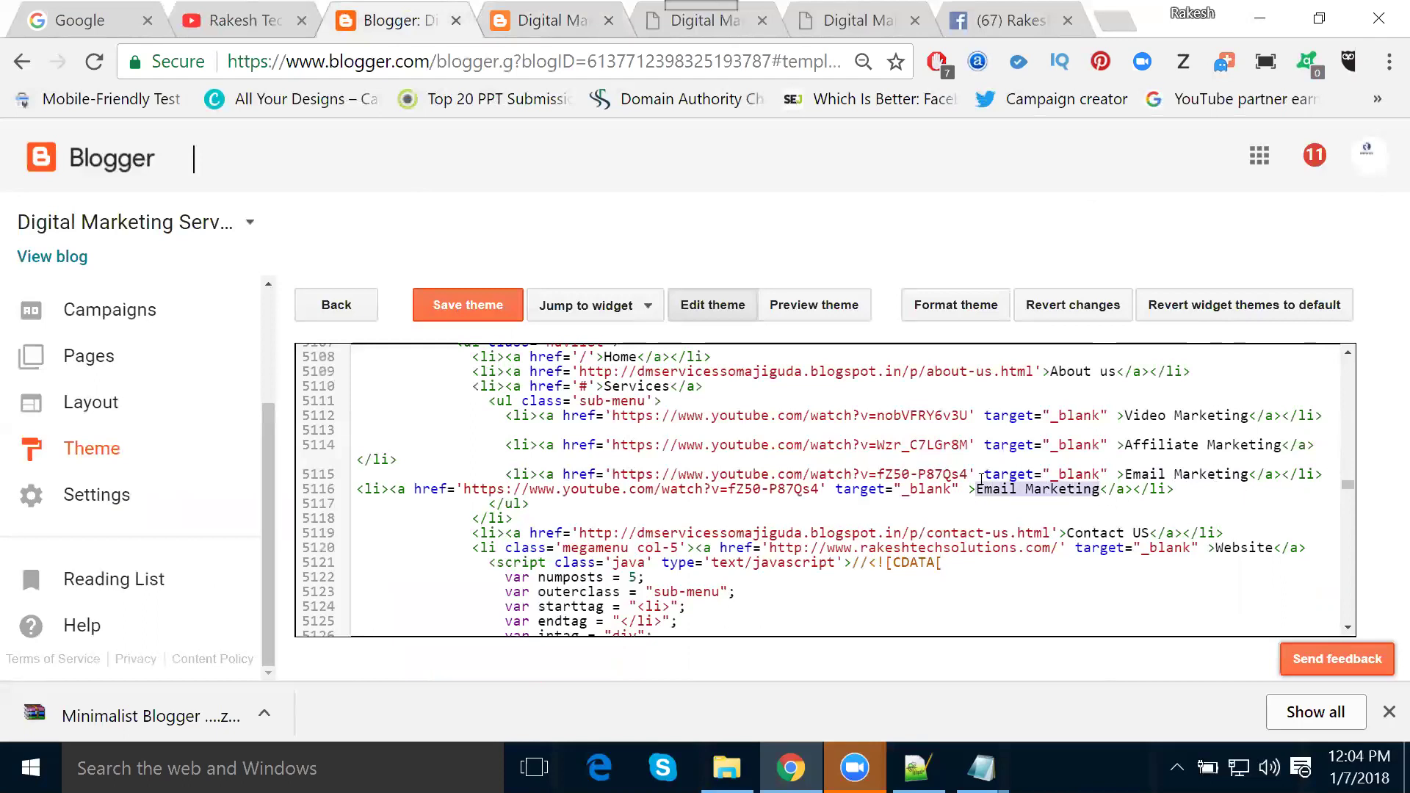
{"action": "type", "text": "Ad"}
{"action": "key", "text": "BackSpace"}
{"action": "type", "text": "dwords T"}
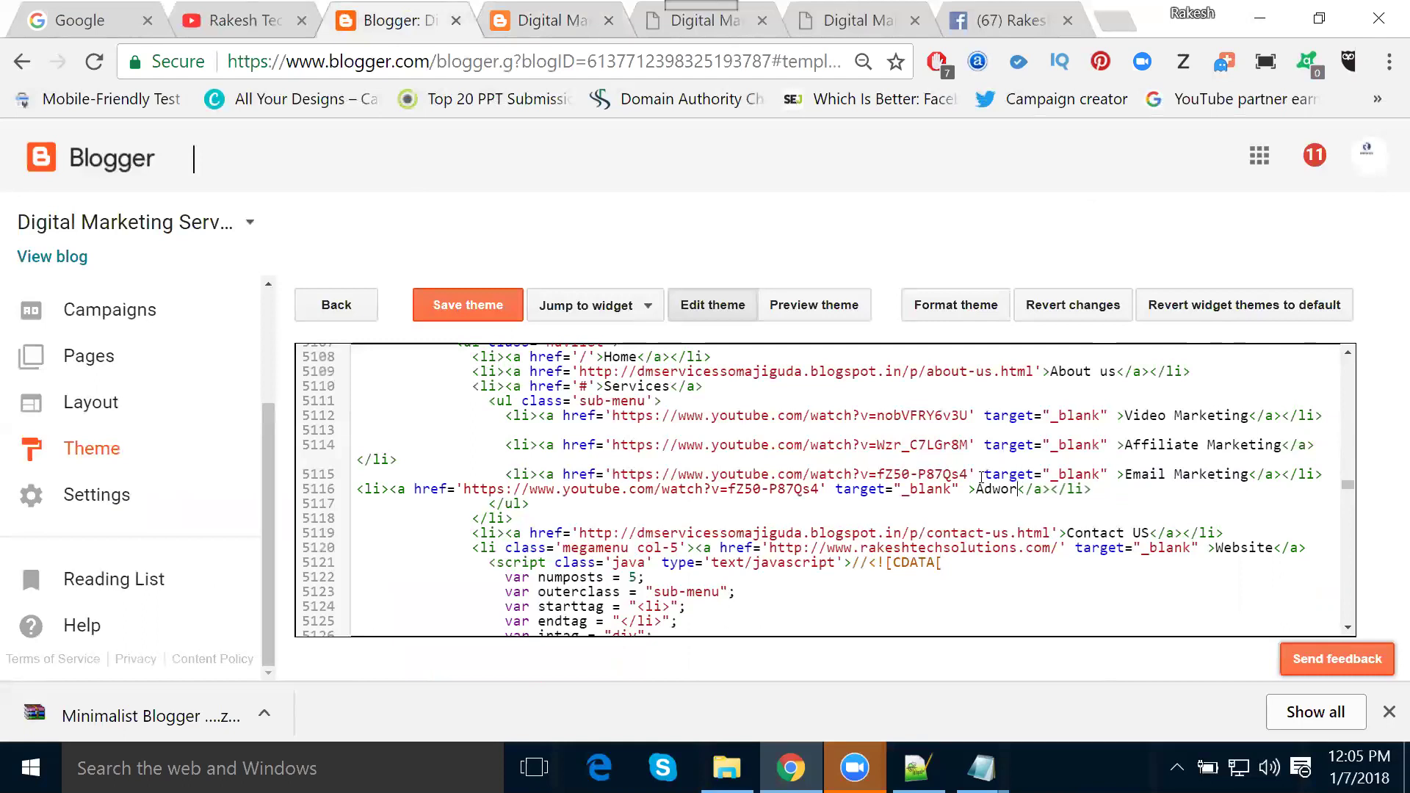
{"action": "type", "text": "utorial"}
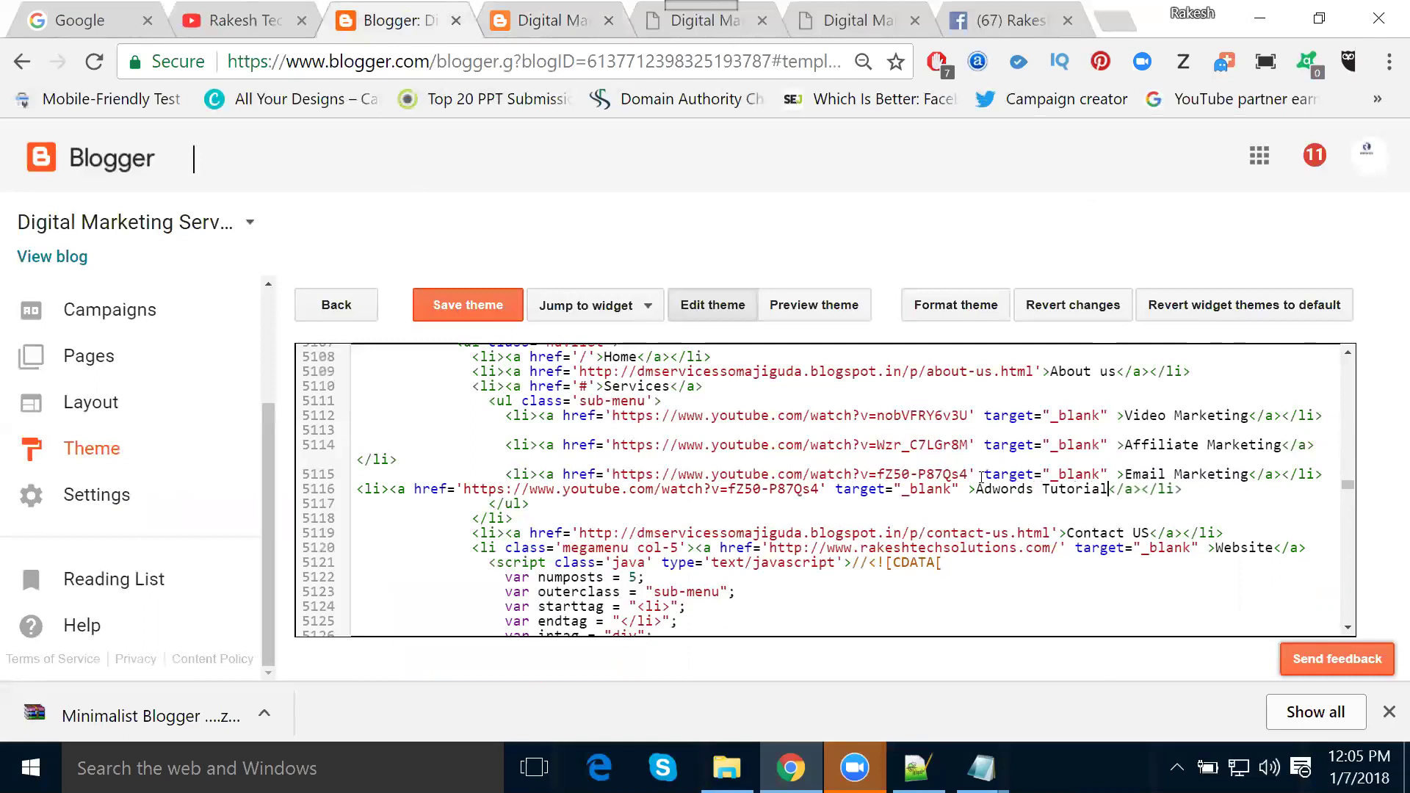
Set the Adwords Tutorial item's link address to # and save the theme
{"action": "left_click_drag", "start_coordinate": [820, 488], "coordinate": [463, 490]}
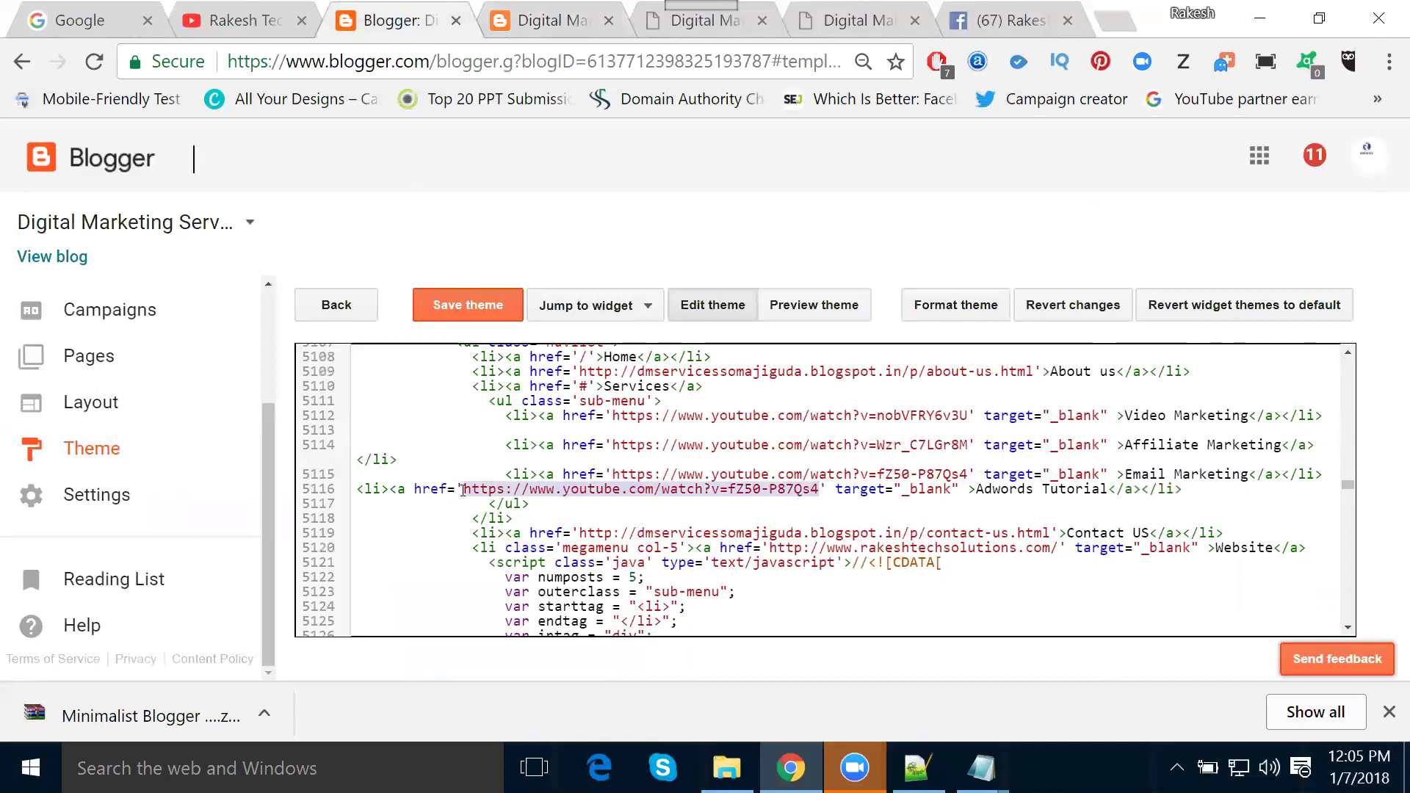
{"action": "type", "text": "#"}
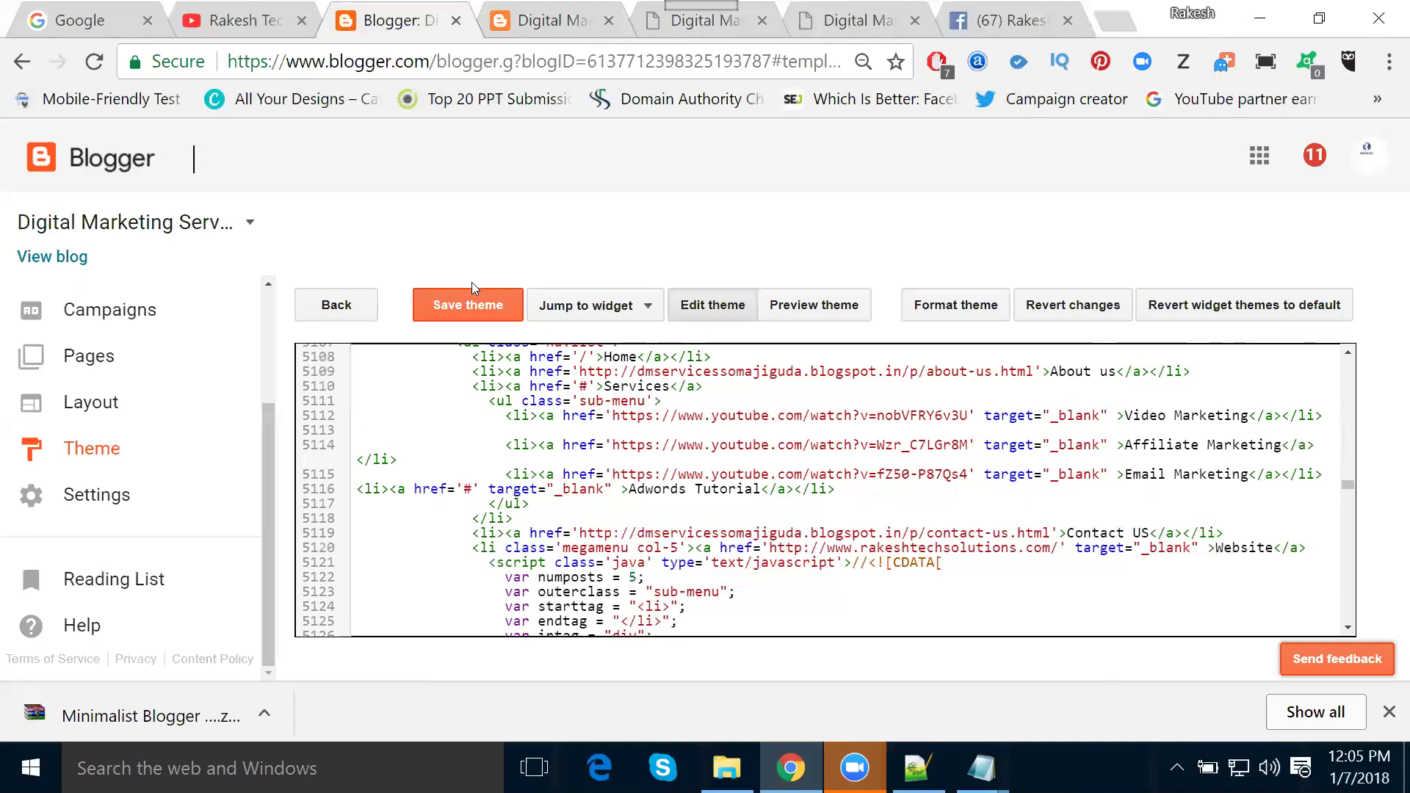
{"action": "left_click", "coordinate": [468, 305]}
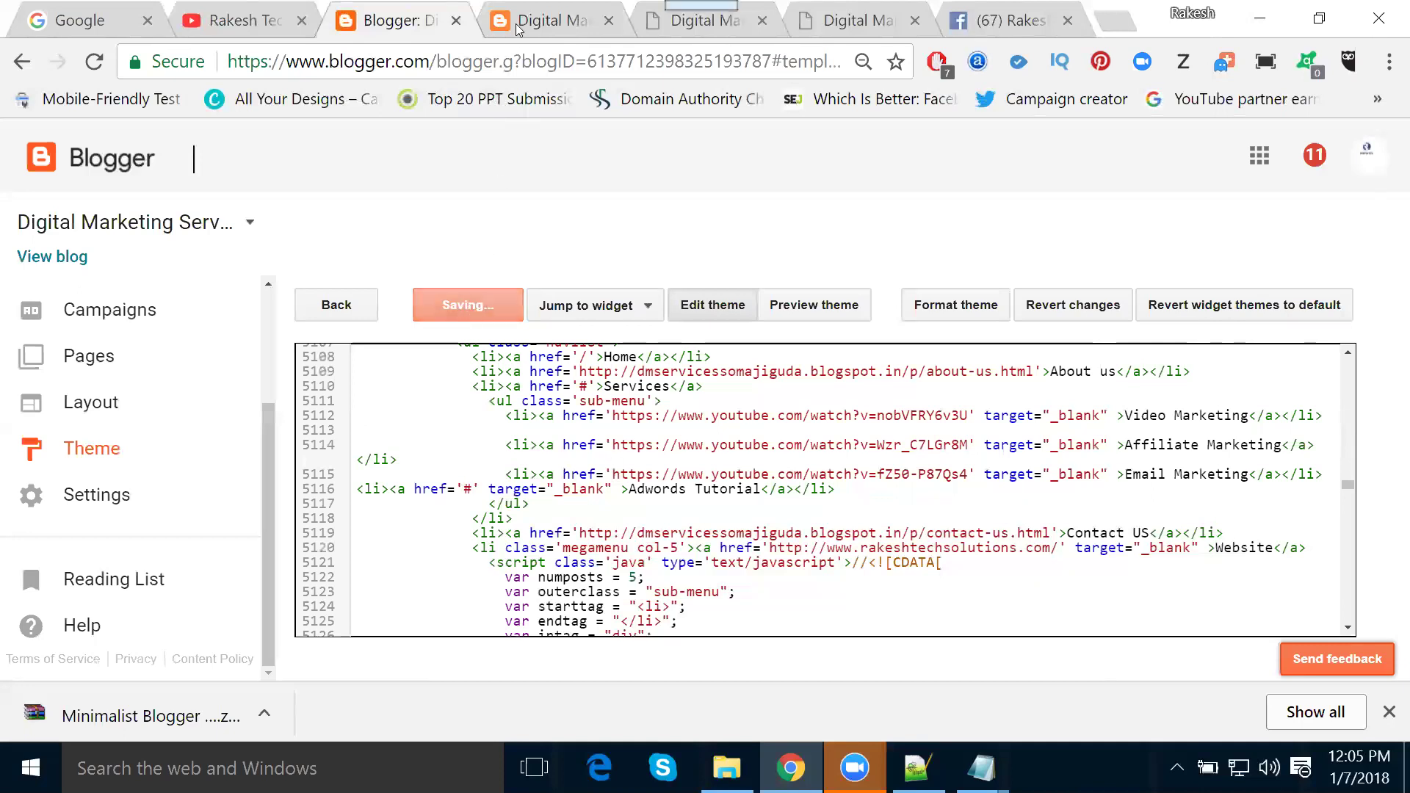
Reload the blog's home page and check the Services submenu for the Adwords Tutorial item
{"action": "left_click", "coordinate": [519, 24]}
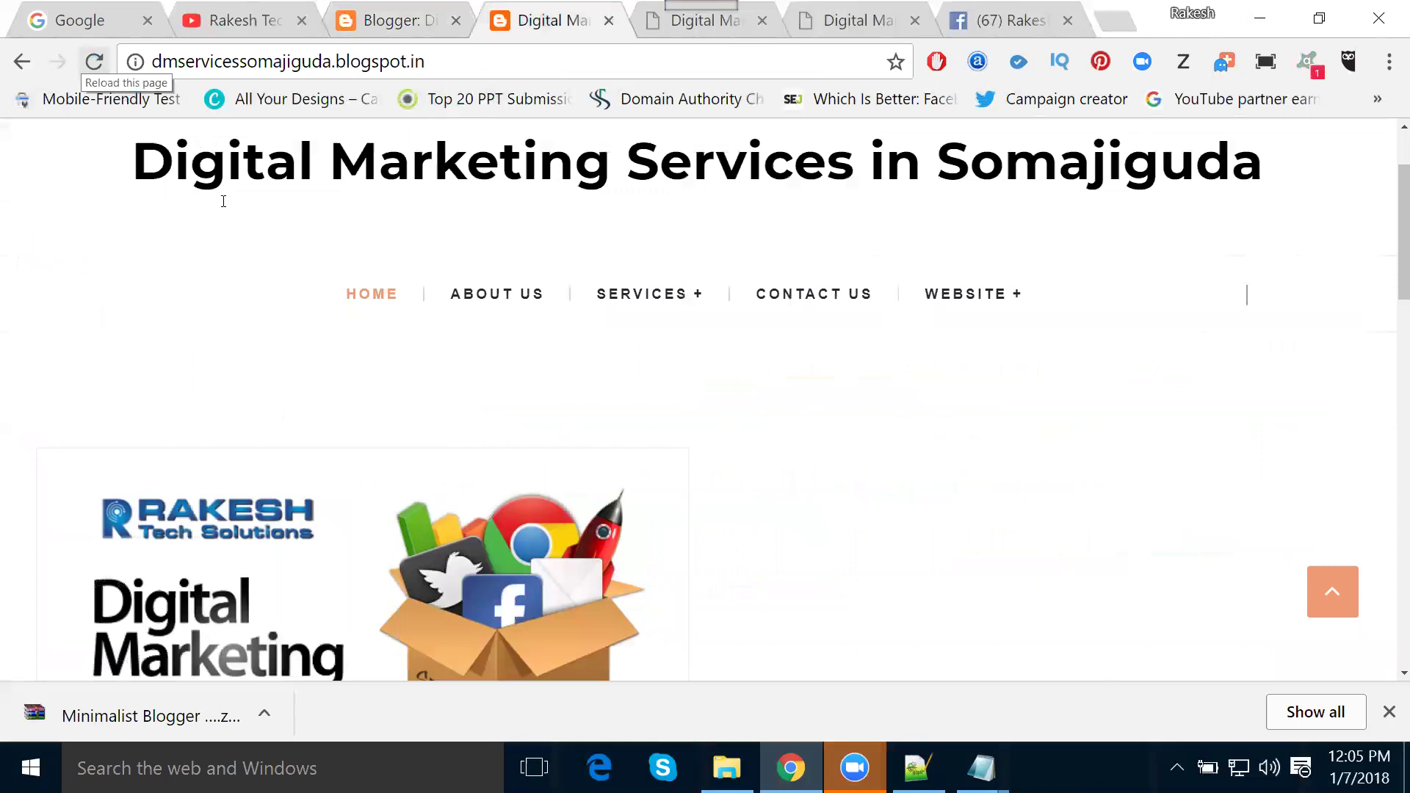
{"action": "left_click", "coordinate": [381, 297]}
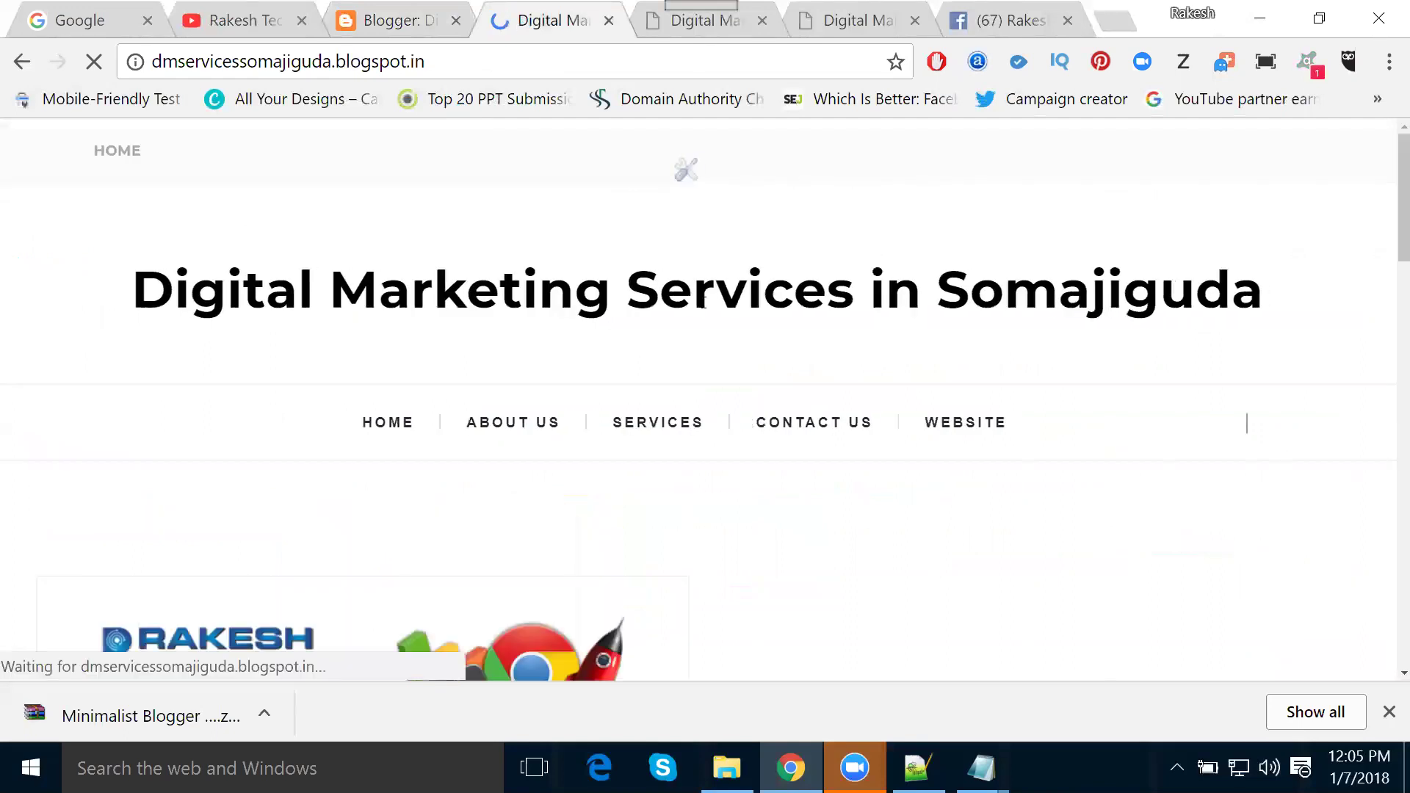
{"action": "scroll", "coordinate": [703, 304], "scroll_direction": "down", "scroll_amount": 4}
{"action": "mouse_move", "coordinate": [667, 180]}
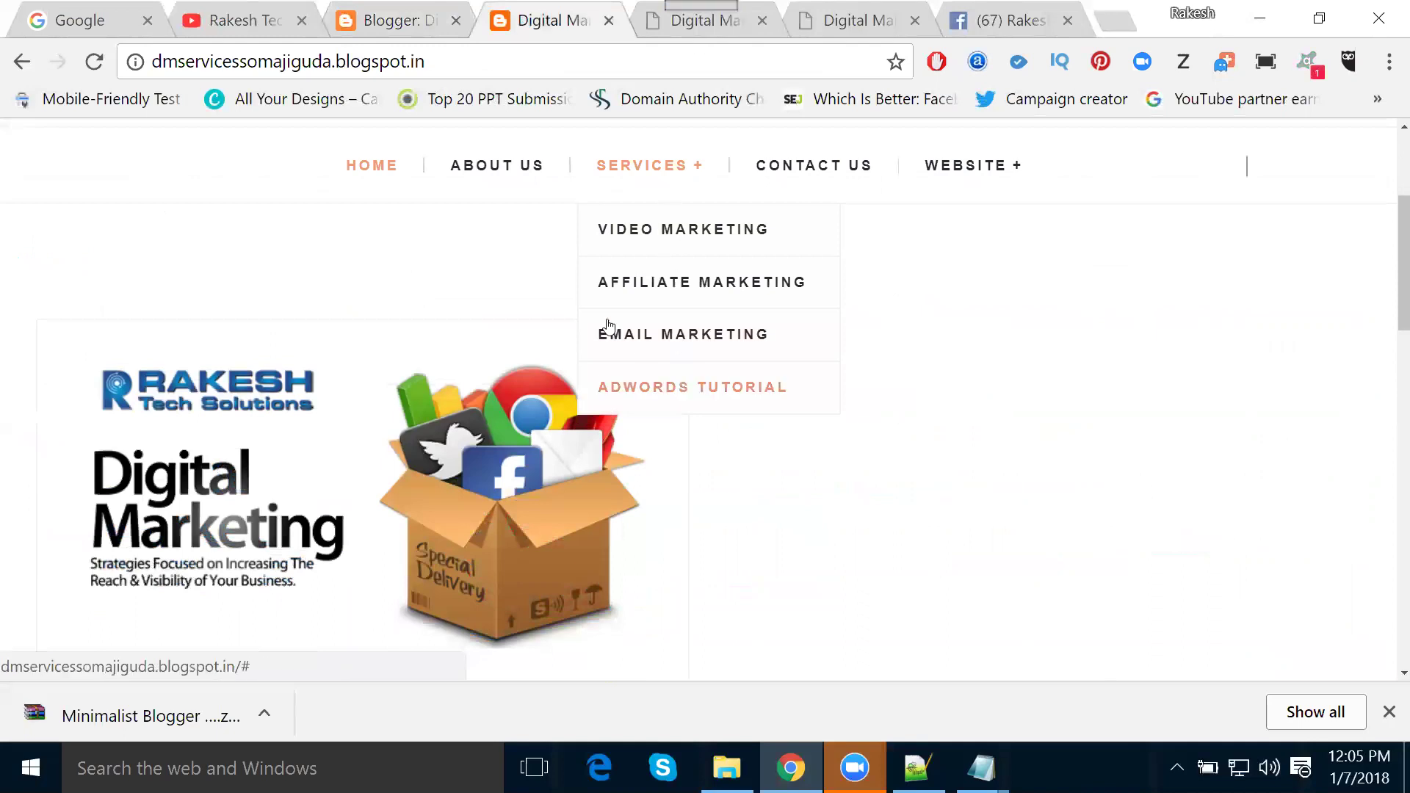
Search the YouTube channel's video page for "adwor" and look through the matches for an Adwords tutorial video
{"action": "left_click", "coordinate": [242, 20]}
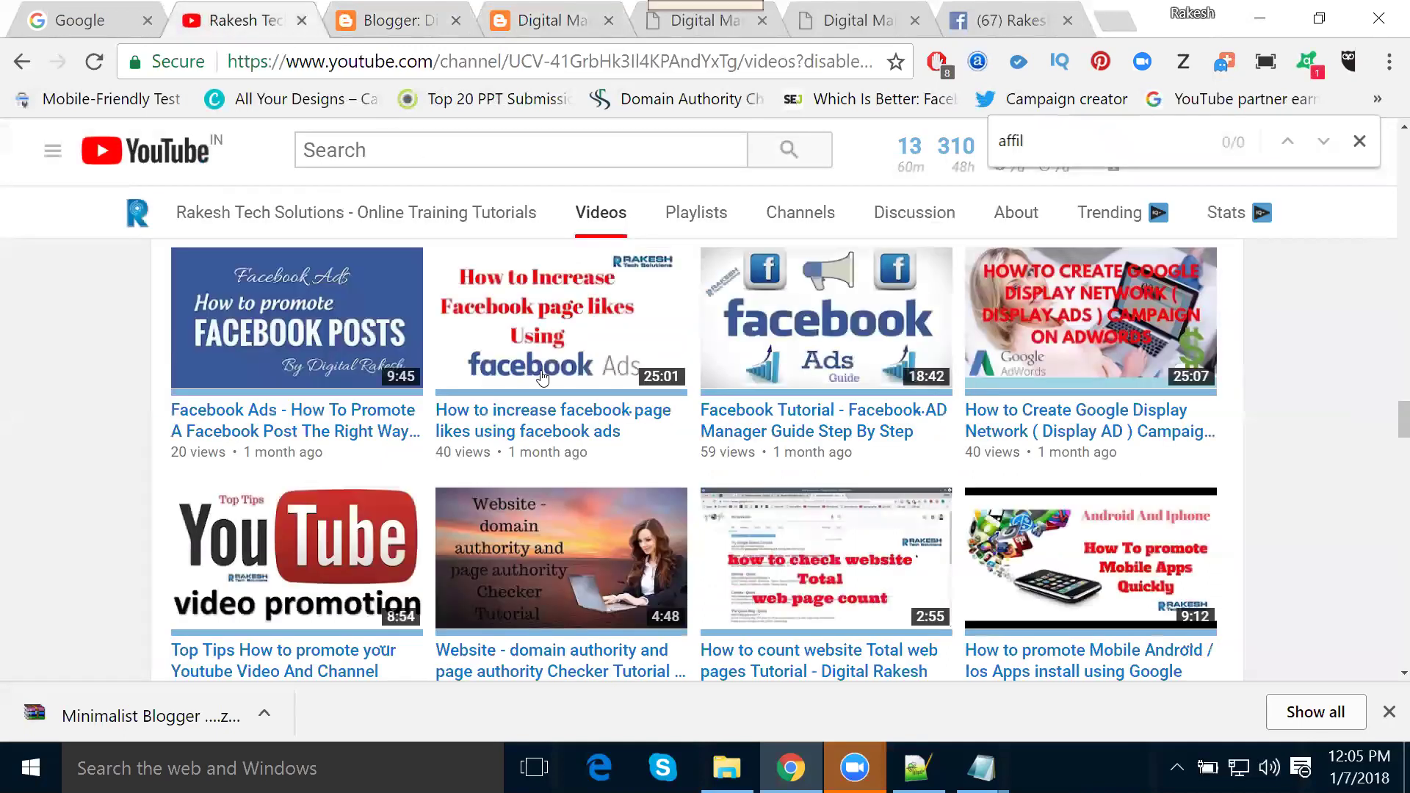
{"action": "scroll", "coordinate": [542, 379], "scroll_direction": "down", "scroll_amount": 2}
{"action": "key", "text": "ctrl+f"}
{"action": "type", "text": "a"}
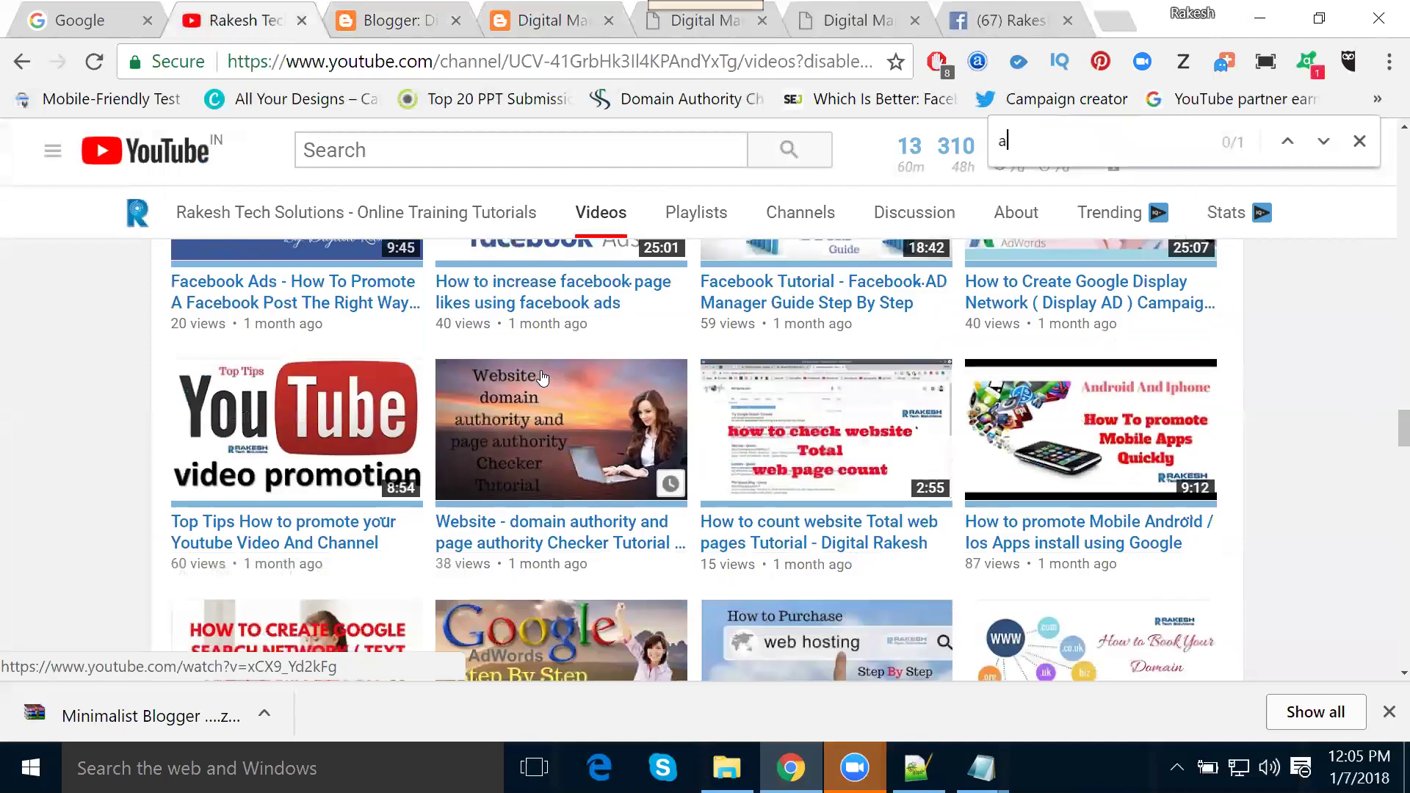
{"action": "type", "text": "dwor"}
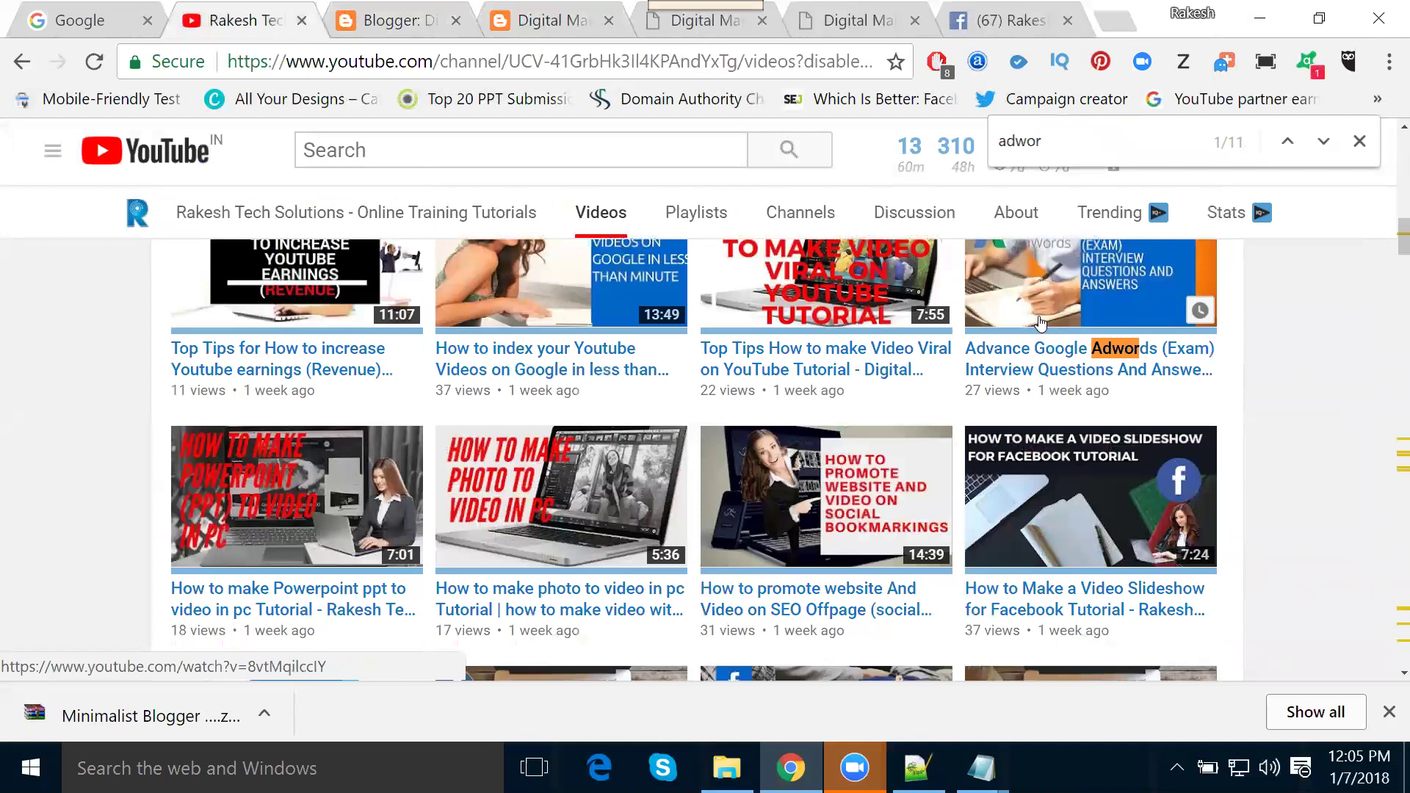
{"action": "key", "text": "Return"}
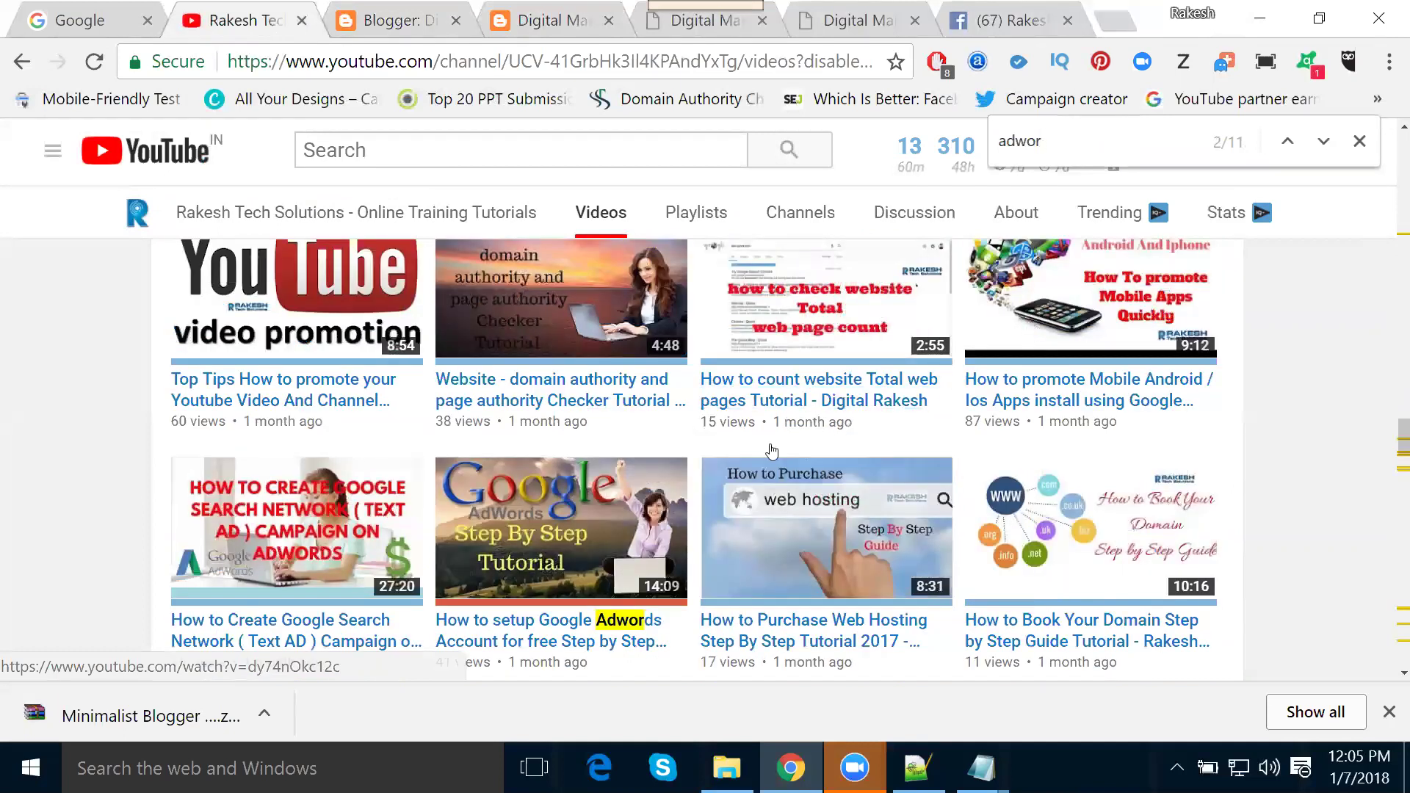
{"action": "scroll", "coordinate": [772, 449], "scroll_direction": "down", "scroll_amount": 2}
{"action": "scroll", "coordinate": [719, 441], "scroll_direction": "down", "scroll_amount": 2}
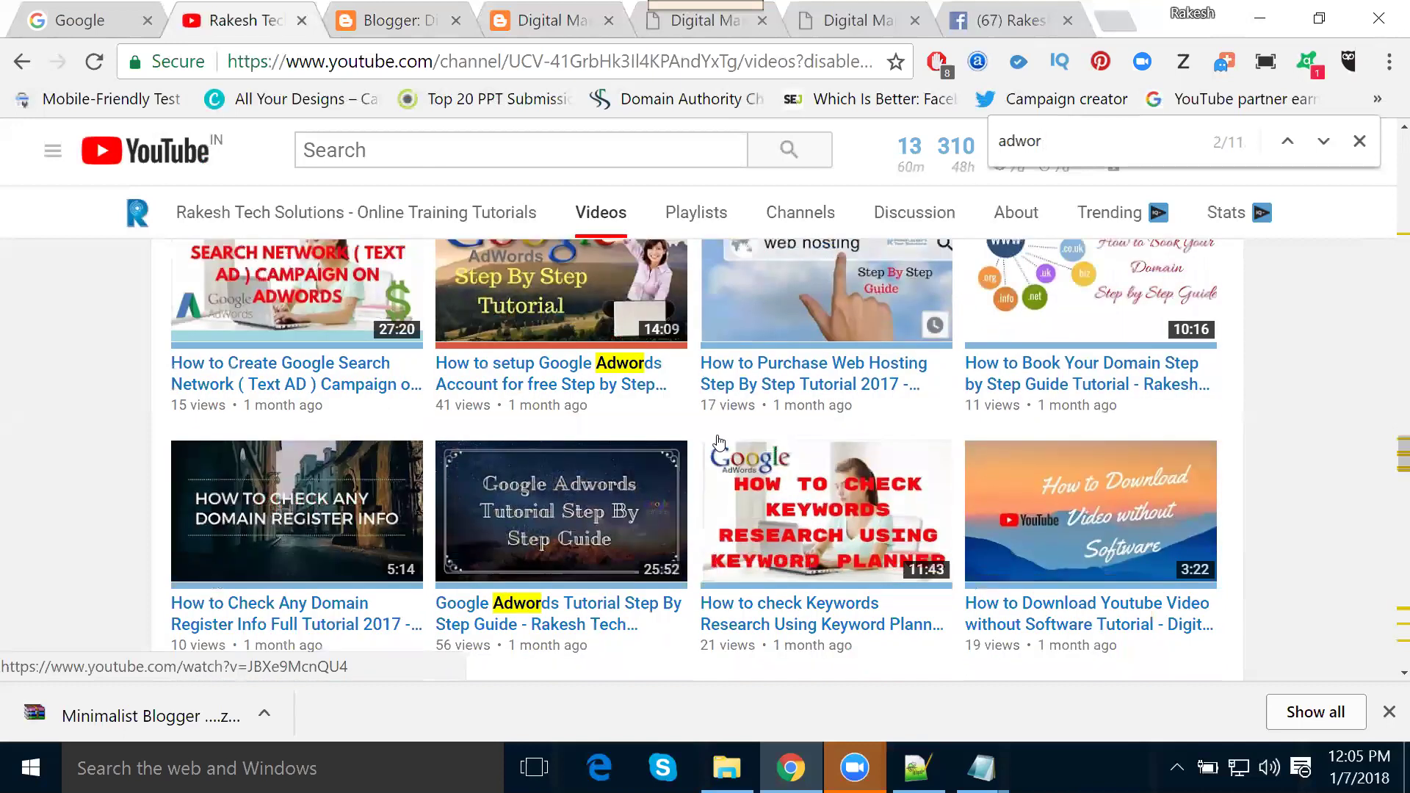
{"action": "scroll", "coordinate": [593, 383], "scroll_direction": "down", "scroll_amount": 2}
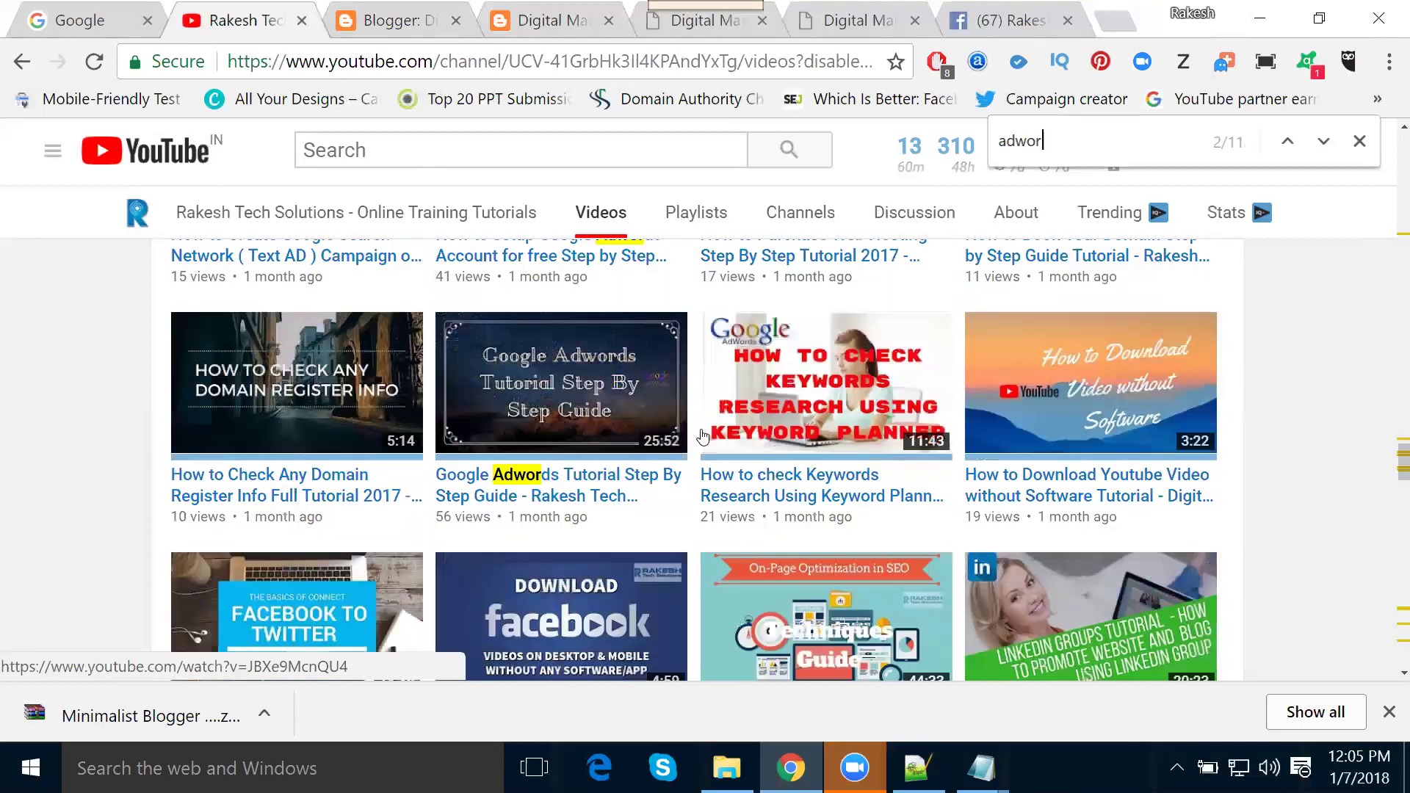
Open the Google Adwords Tutorial Step By Step Guide video separately, copy its web address and close the video
{"action": "middle_click", "coordinate": [592, 383]}
{"action": "left_click", "coordinate": [337, 20]}
{"action": "left_click", "coordinate": [360, 65]}
{"action": "key", "text": "ctrl+c"}
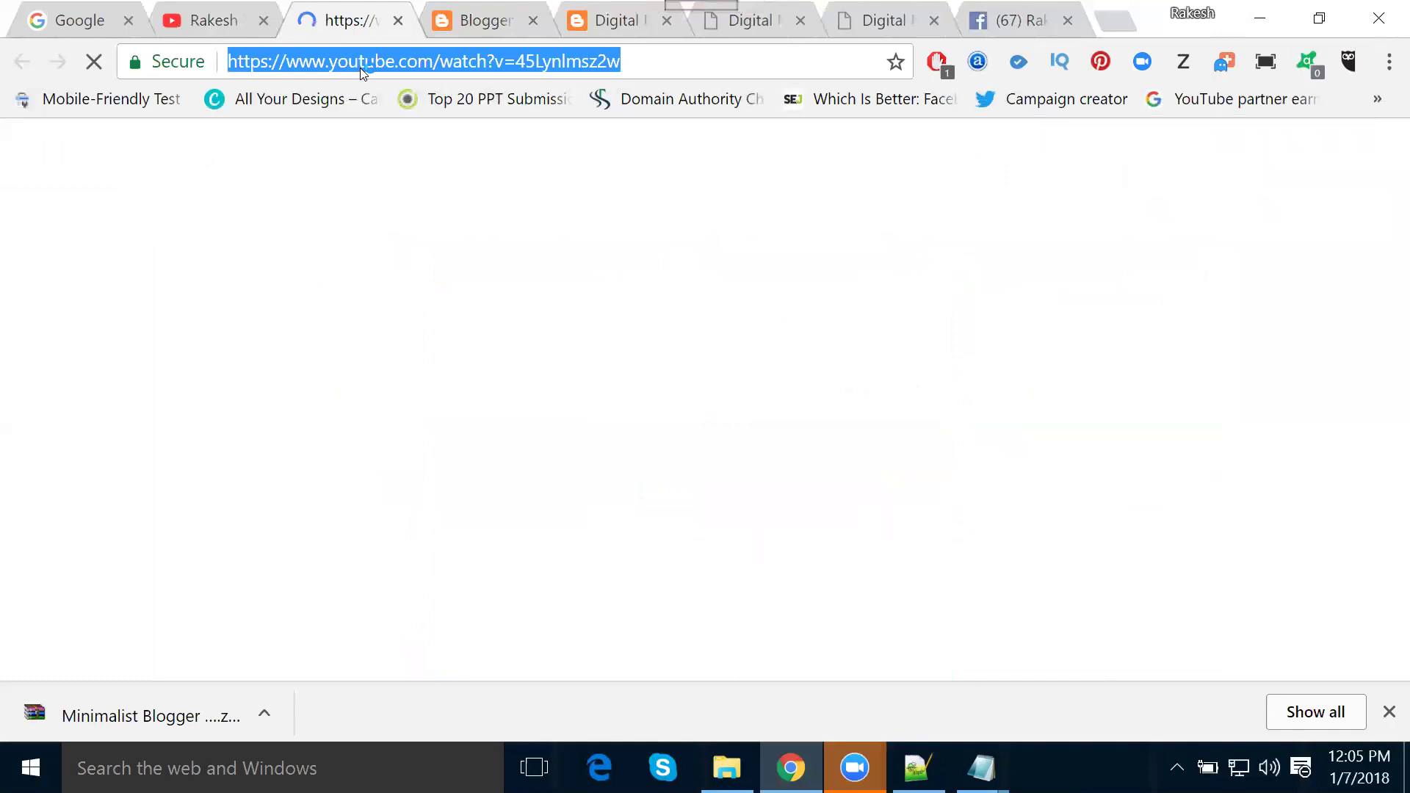
{"action": "left_click", "coordinate": [398, 20]}
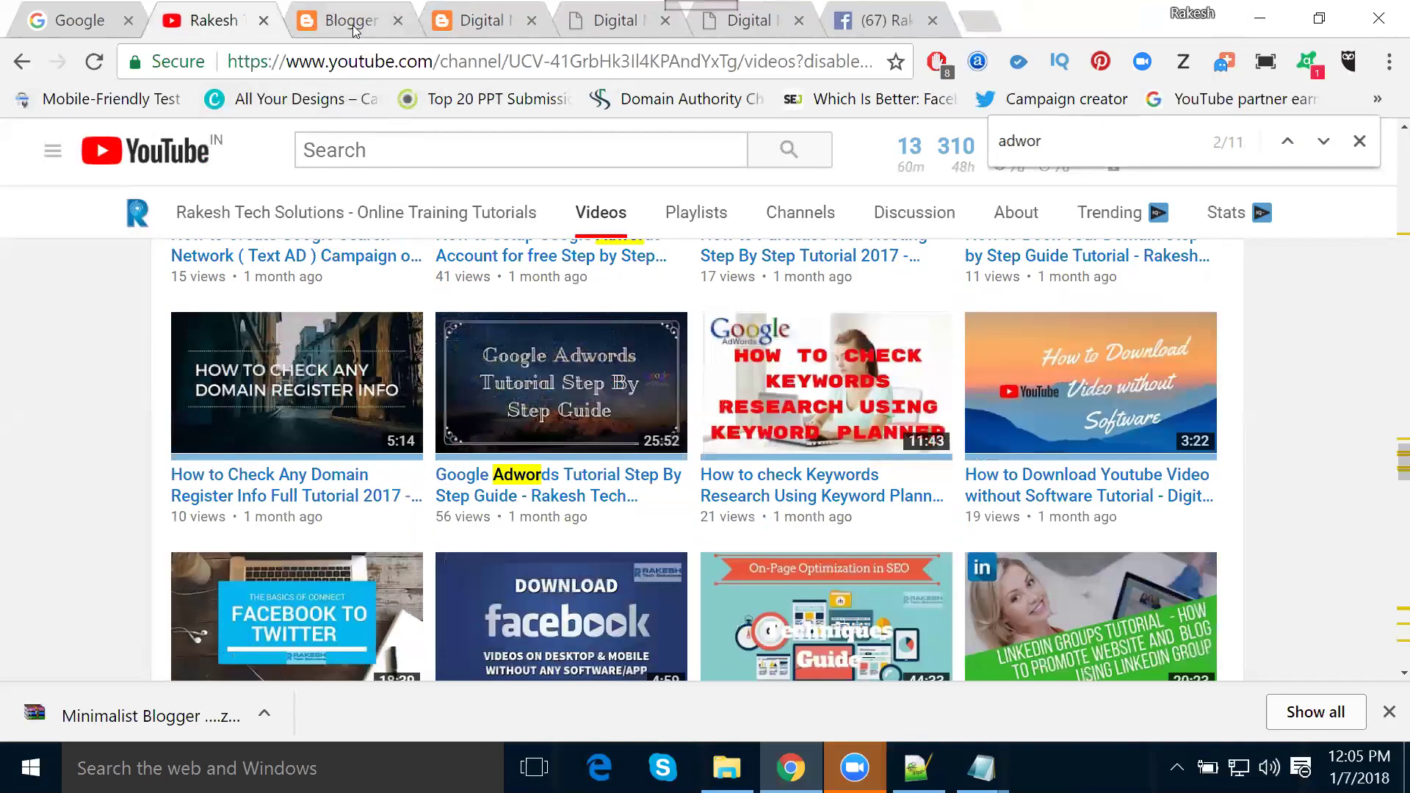
{"action": "left_click", "coordinate": [353, 22]}
{"action": "left_click_drag", "start_coordinate": [475, 490], "coordinate": [468, 490]}
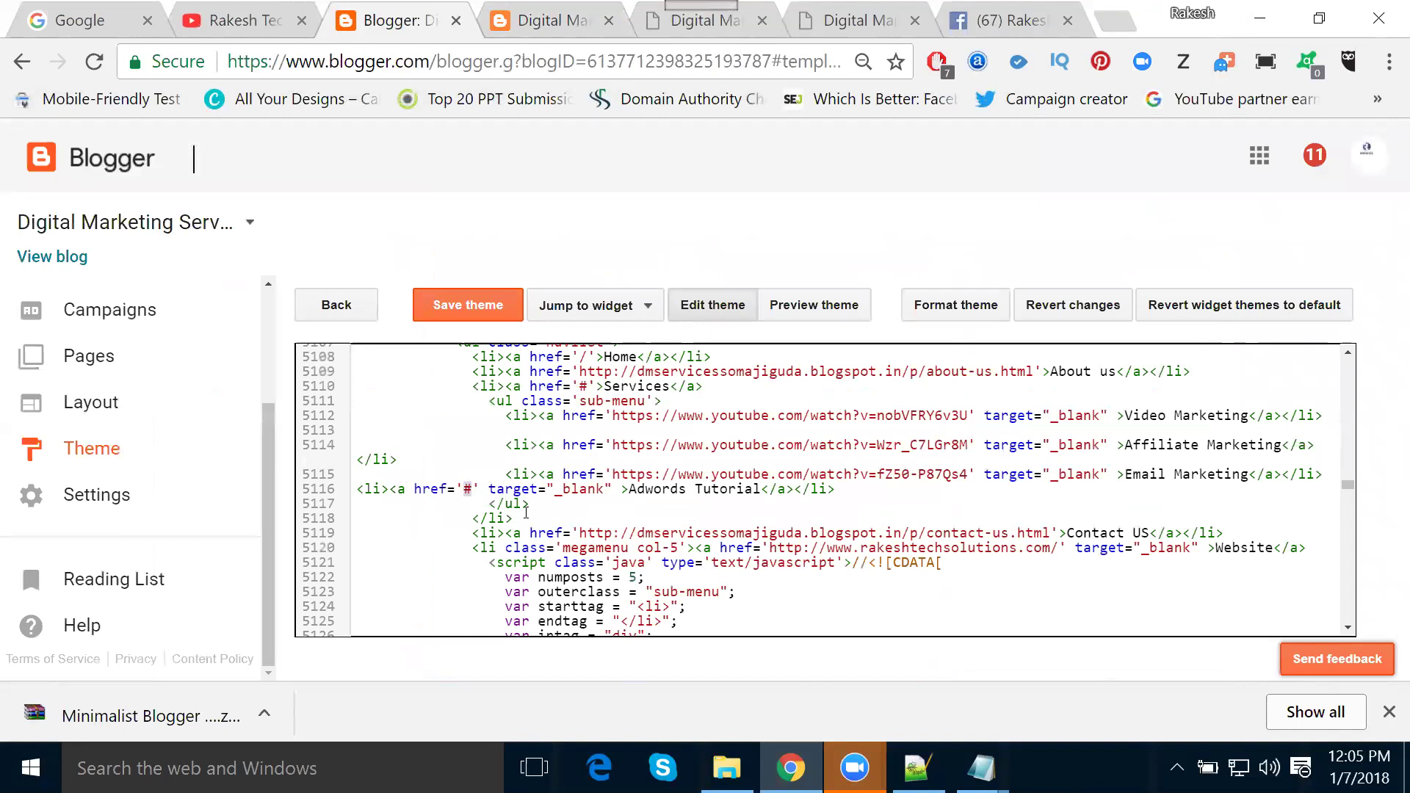
{"action": "key", "text": "ctrl+v"}
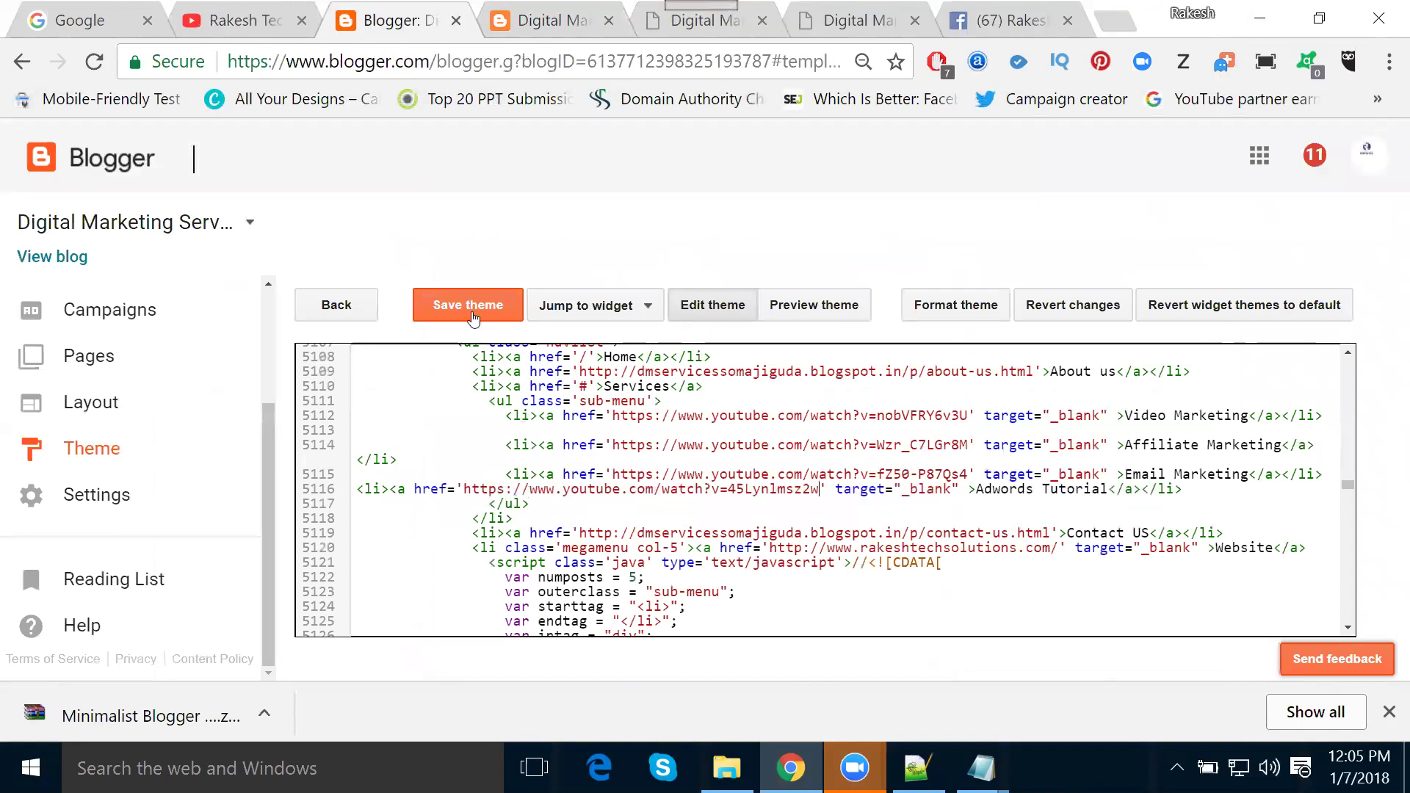
{"action": "left_click", "coordinate": [471, 308]}
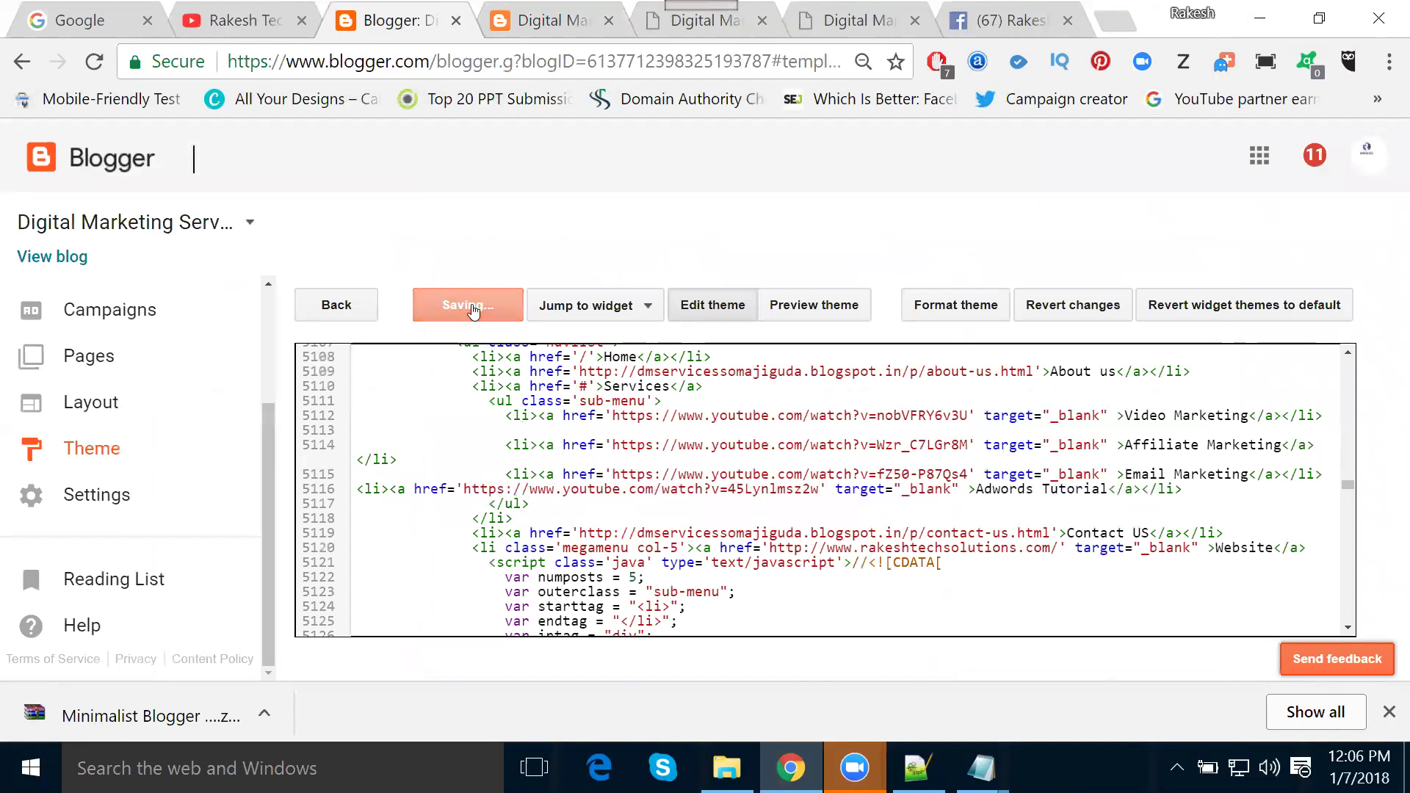
Reload the blog's home page, test the Adwords Tutorial link under Services, close the opened video and view the submenu again
{"action": "left_click", "coordinate": [532, 23]}
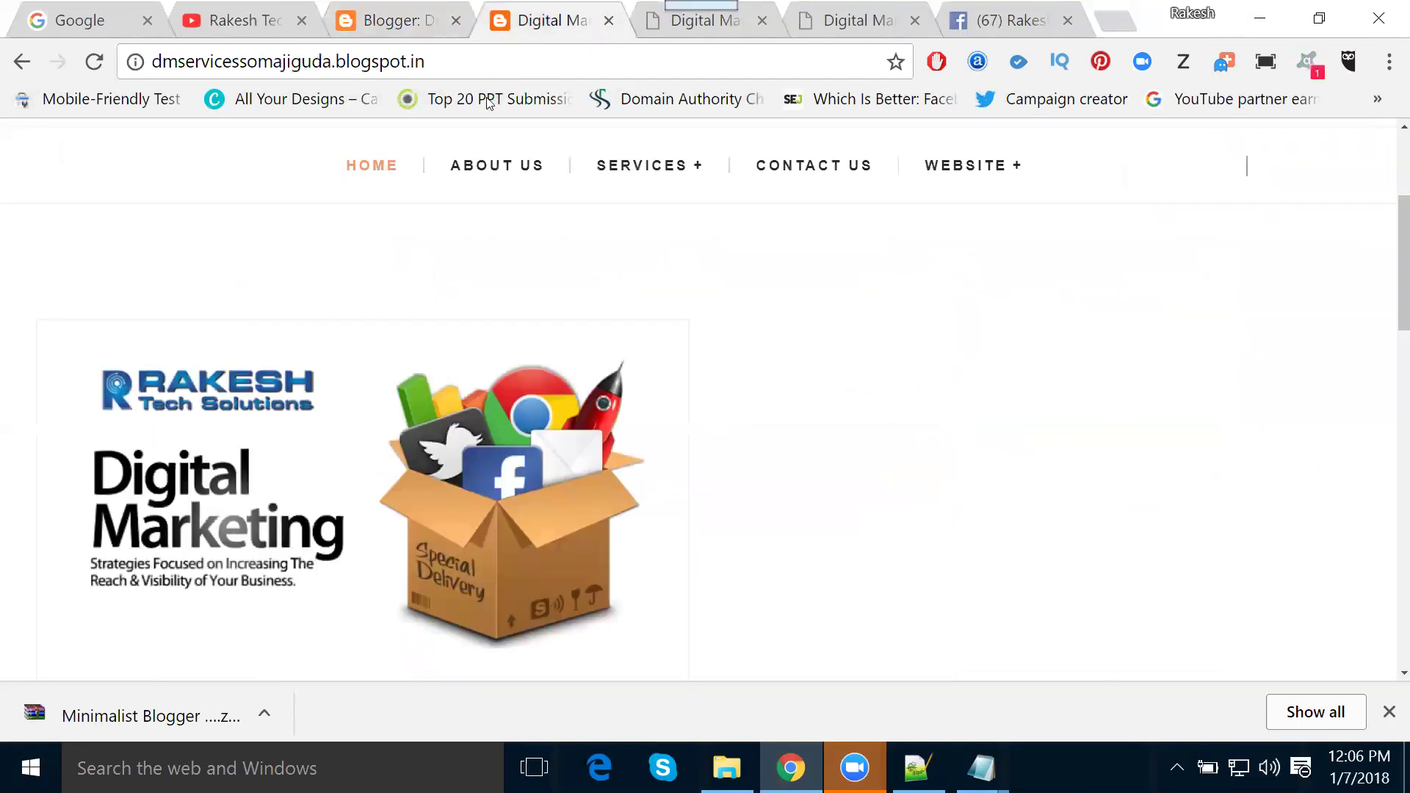
{"action": "left_click", "coordinate": [360, 171]}
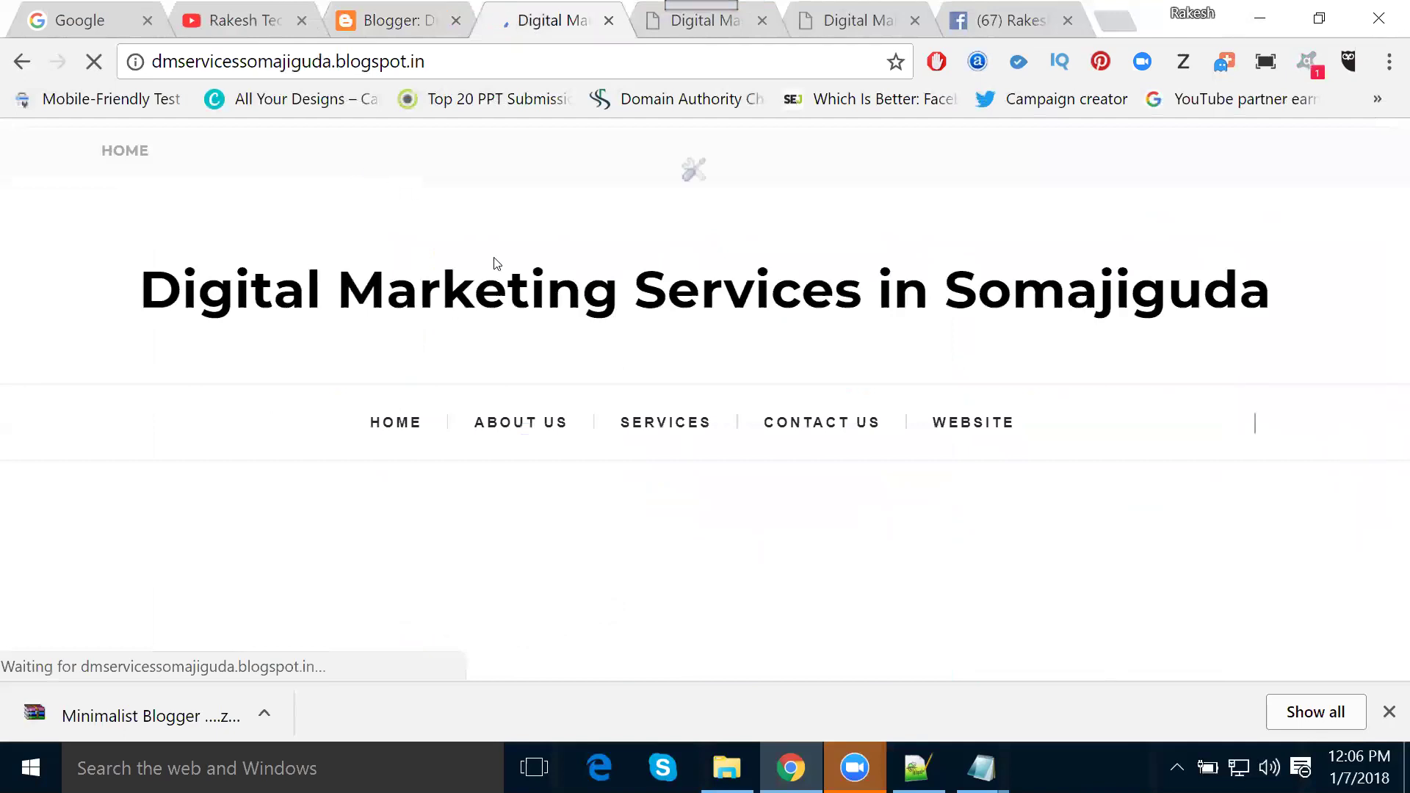
{"action": "scroll", "coordinate": [629, 227], "scroll_direction": "down", "scroll_amount": 3}
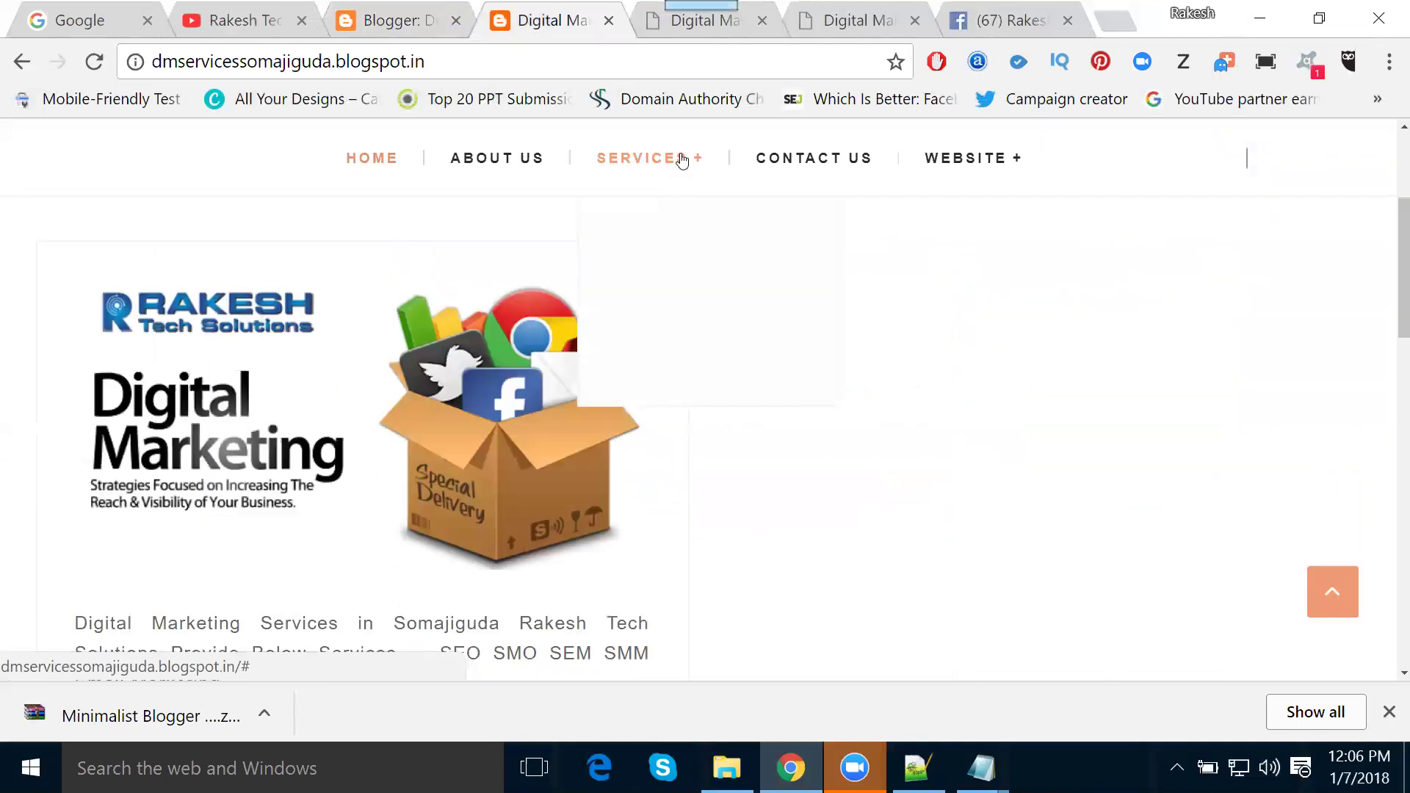
{"action": "mouse_move", "coordinate": [681, 160]}
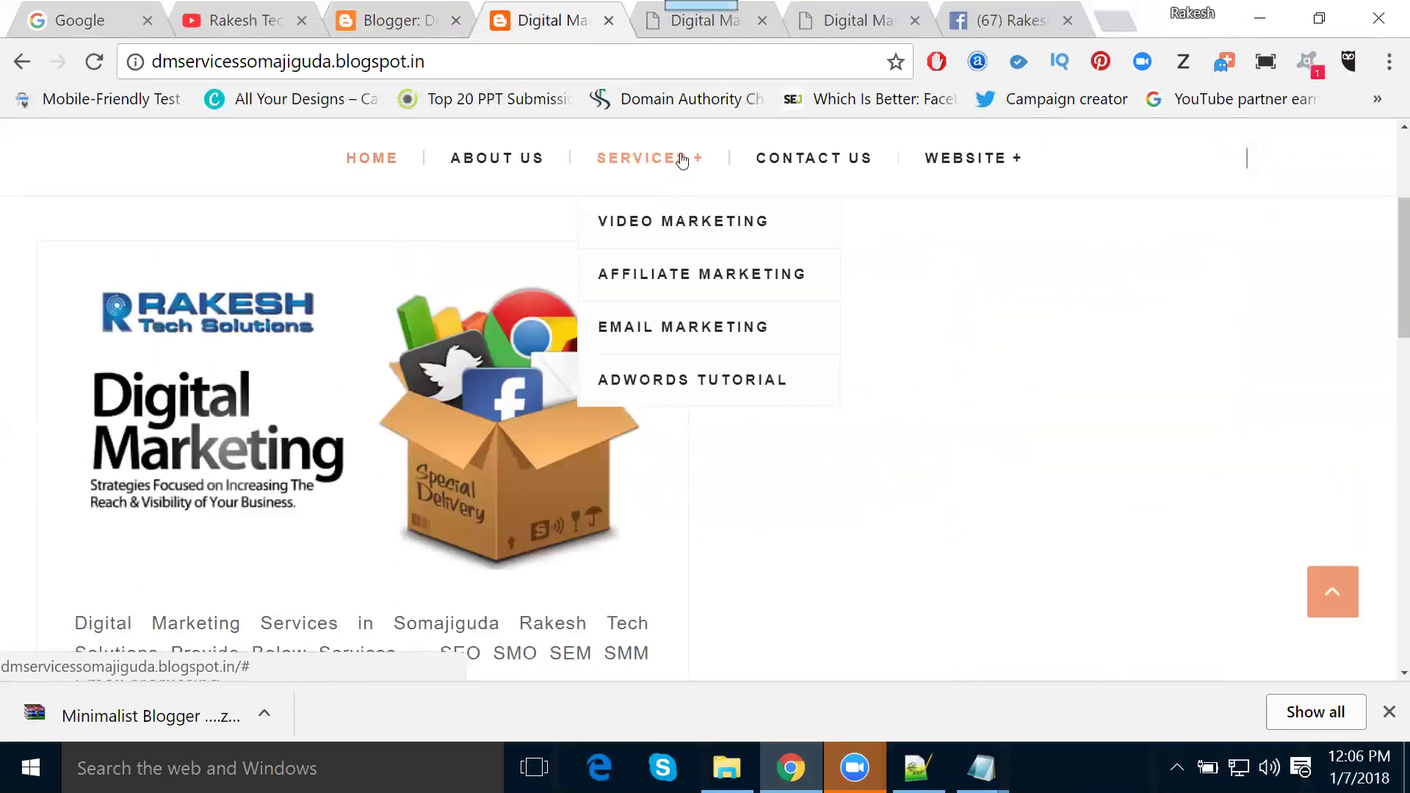
{"action": "left_click", "coordinate": [656, 395]}
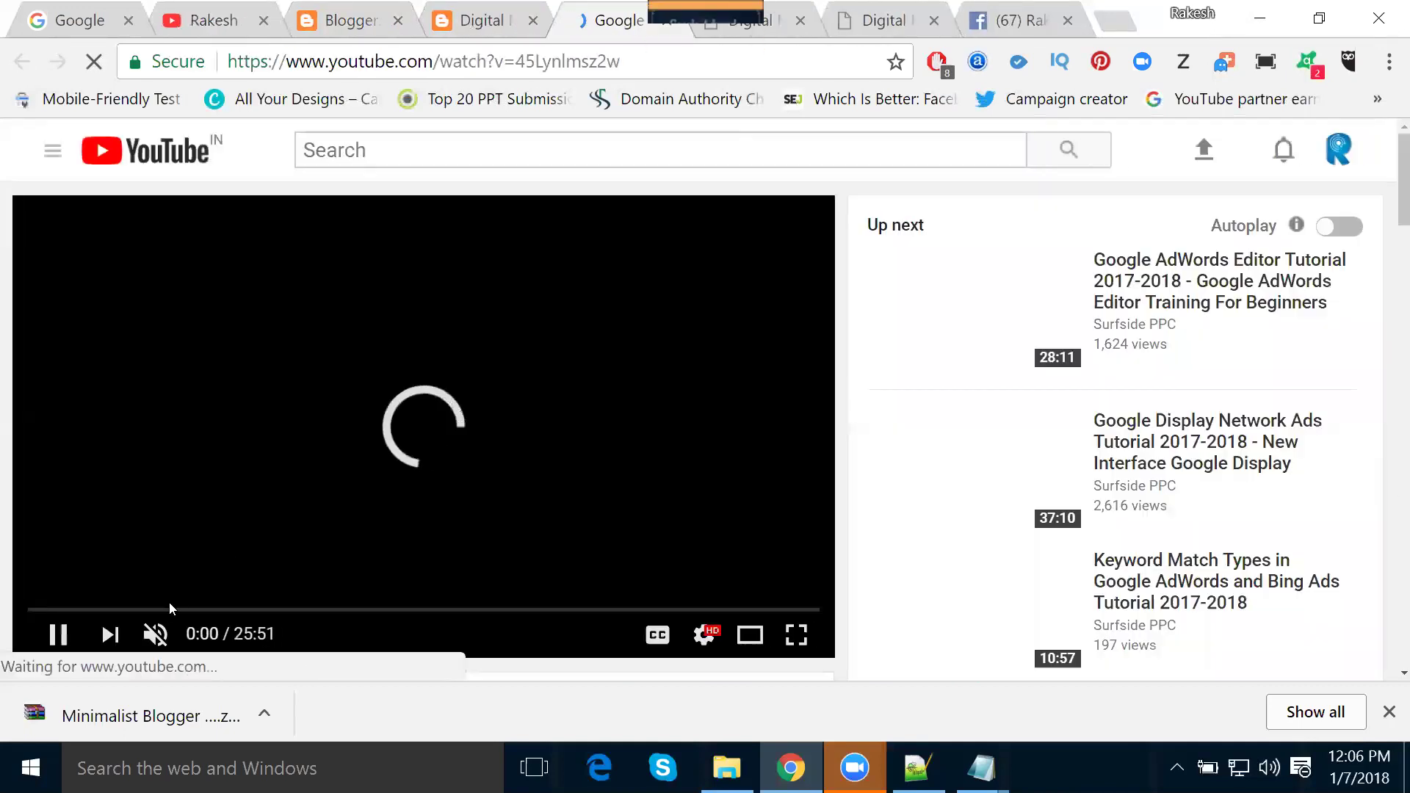
{"action": "right_click", "coordinate": [584, 16]}
{"action": "left_click", "coordinate": [649, 215]}
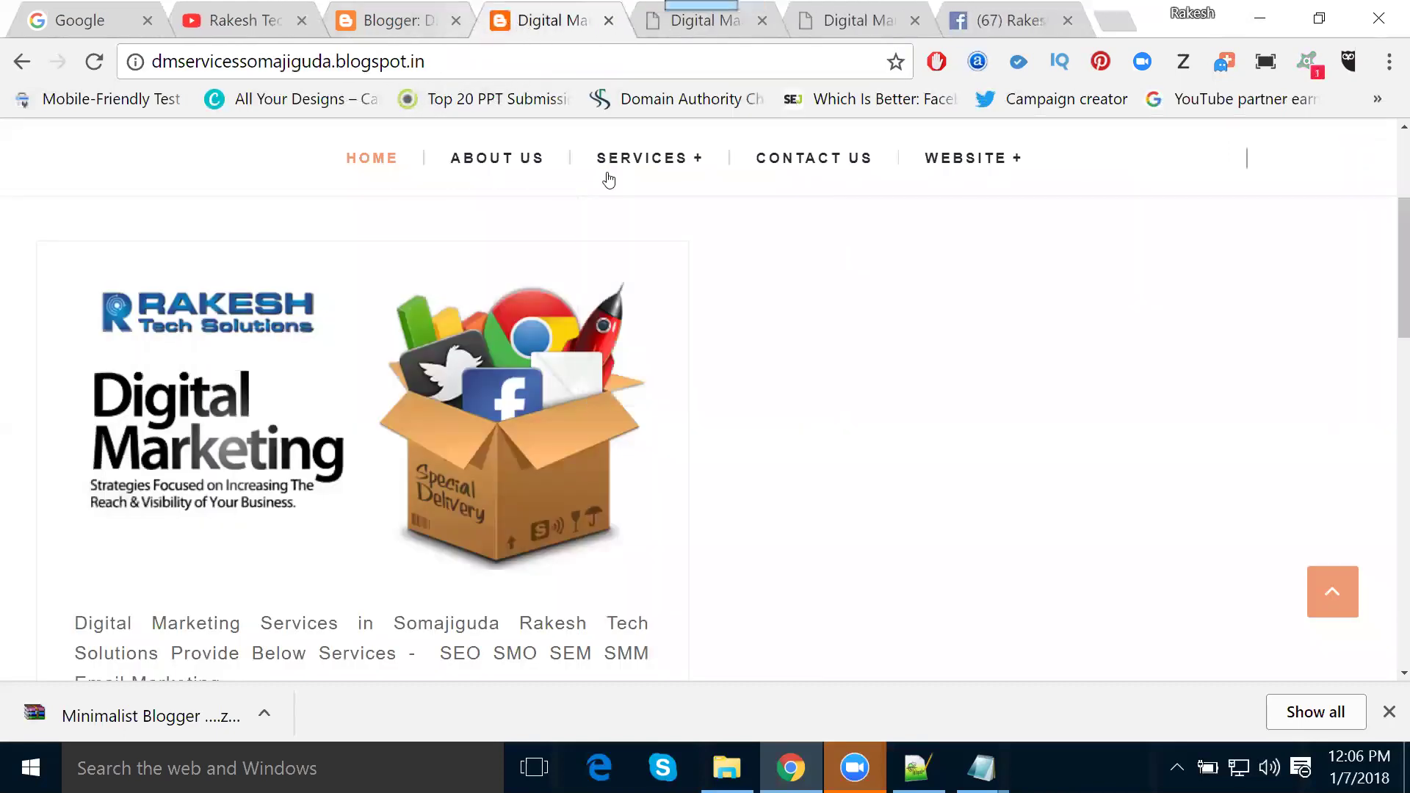
{"action": "mouse_move", "coordinate": [636, 163]}
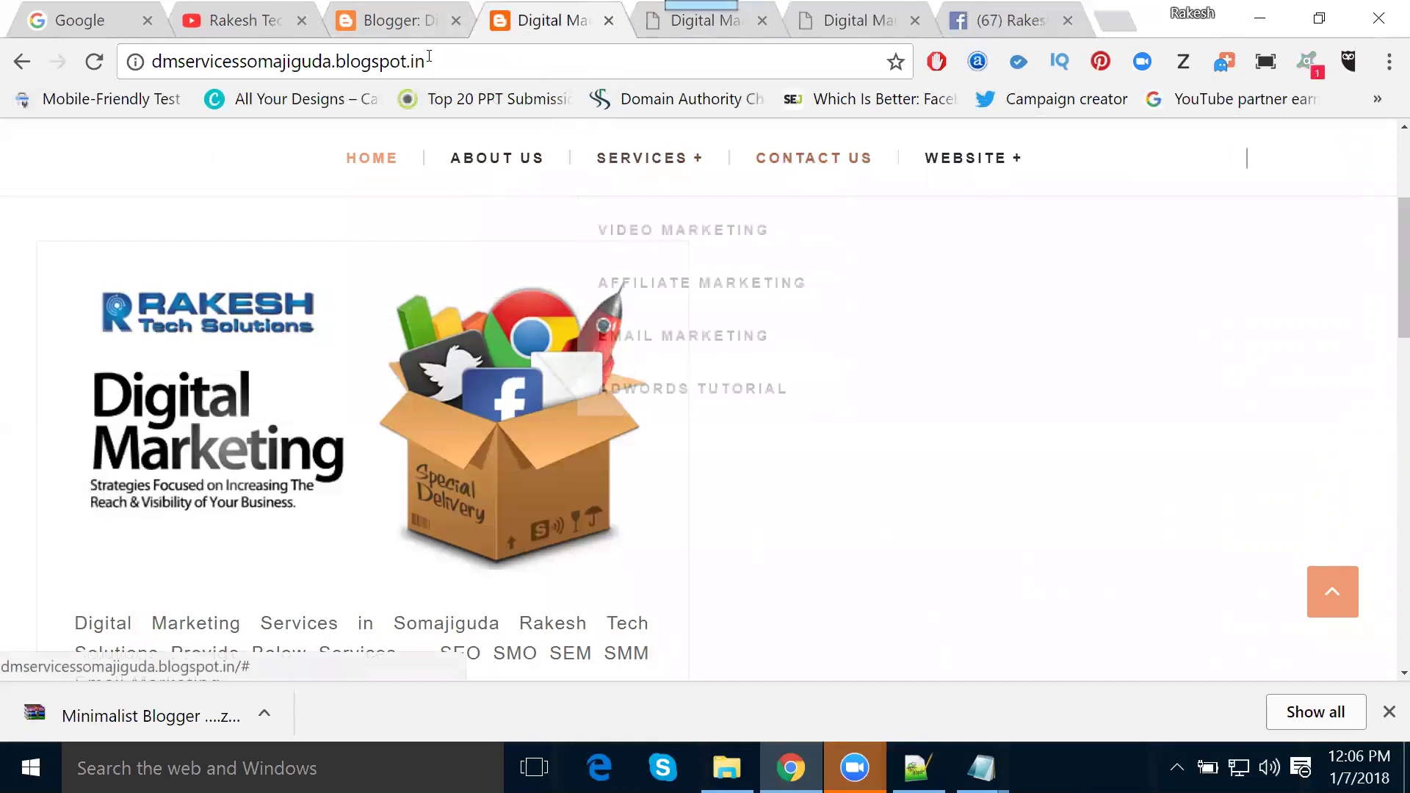
Duplicate the Contact US list item on a new line directly above it in the Blogger theme code
{"action": "left_click", "coordinate": [373, 20]}
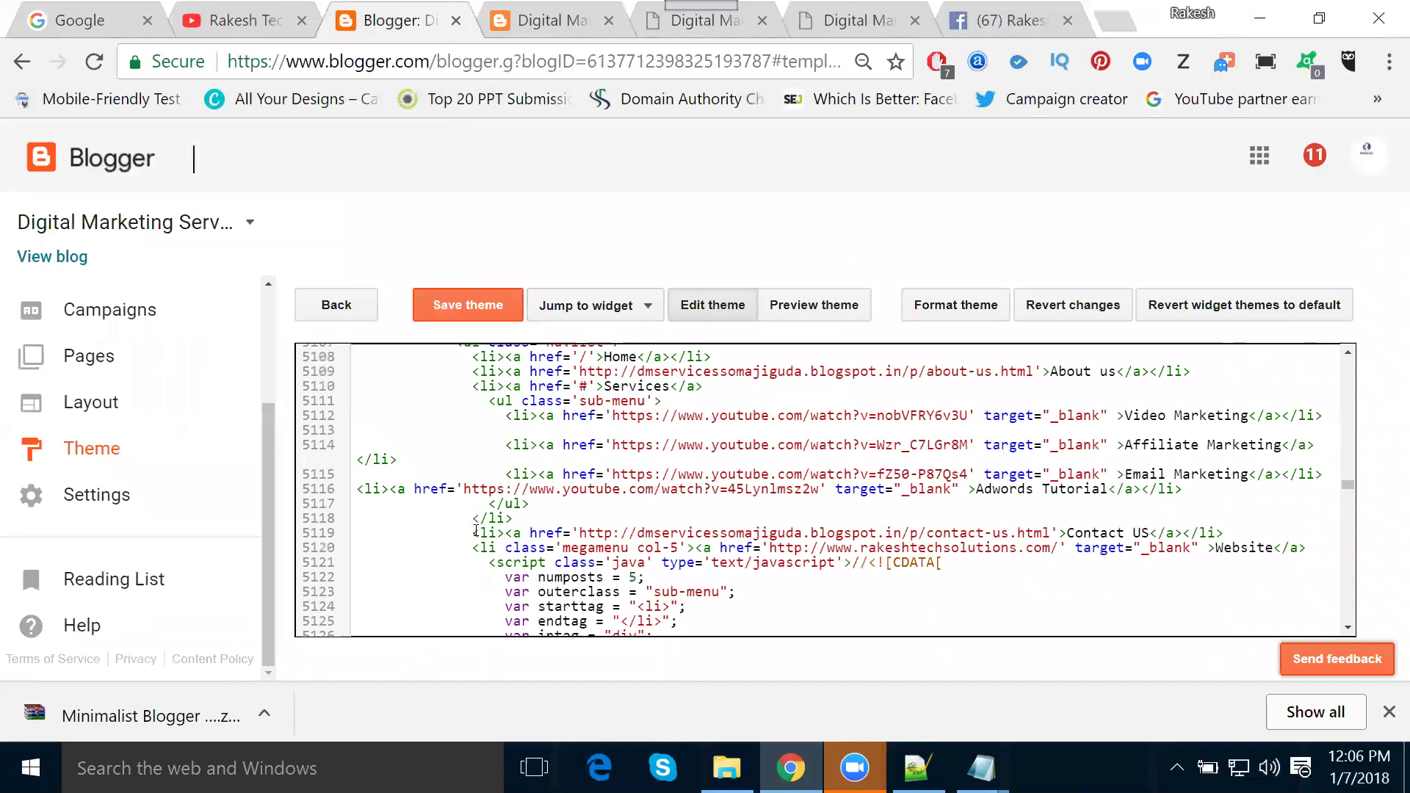
{"action": "left_click_drag", "start_coordinate": [472, 532], "coordinate": [1248, 534]}
{"action": "key", "text": "ctrl+c"}
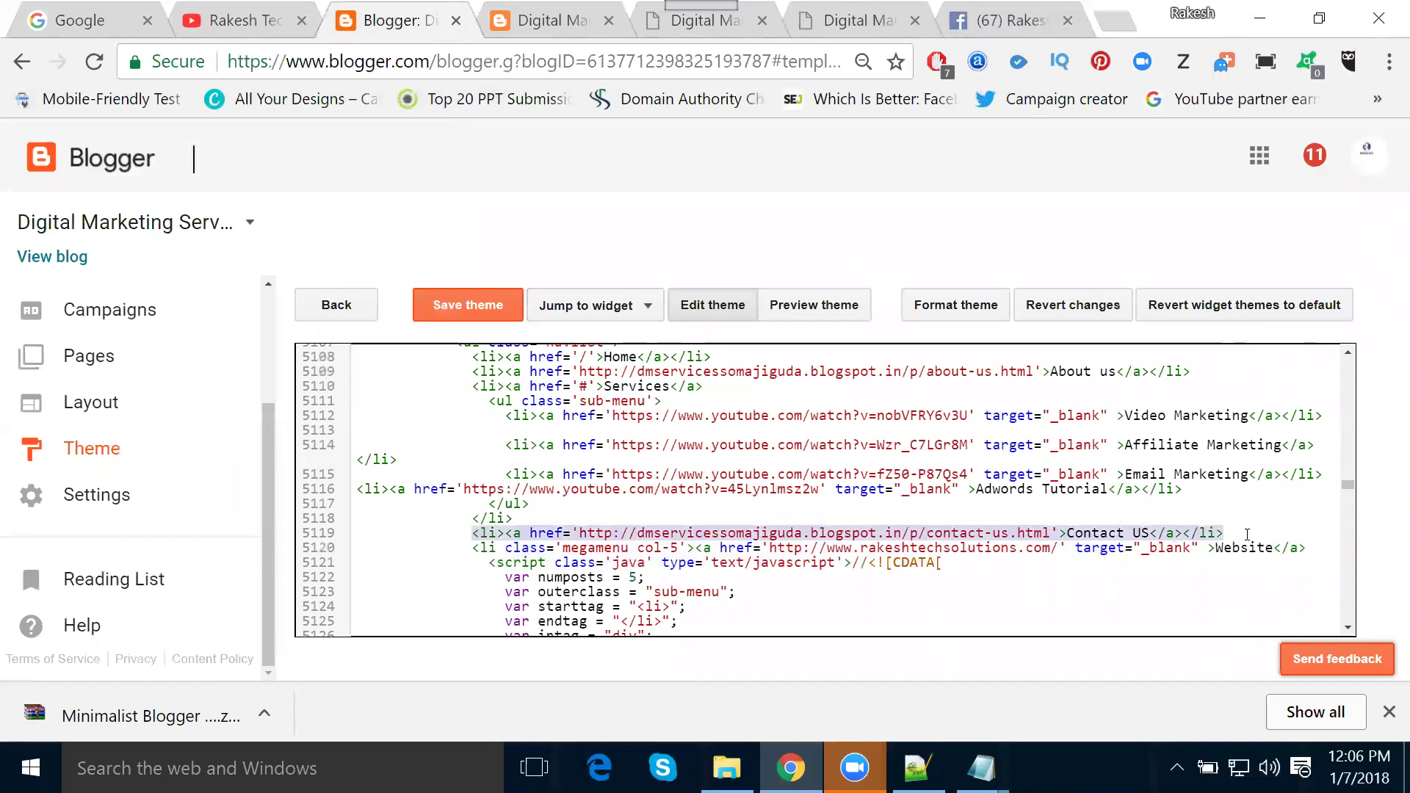
{"action": "left_click", "coordinate": [552, 512]}
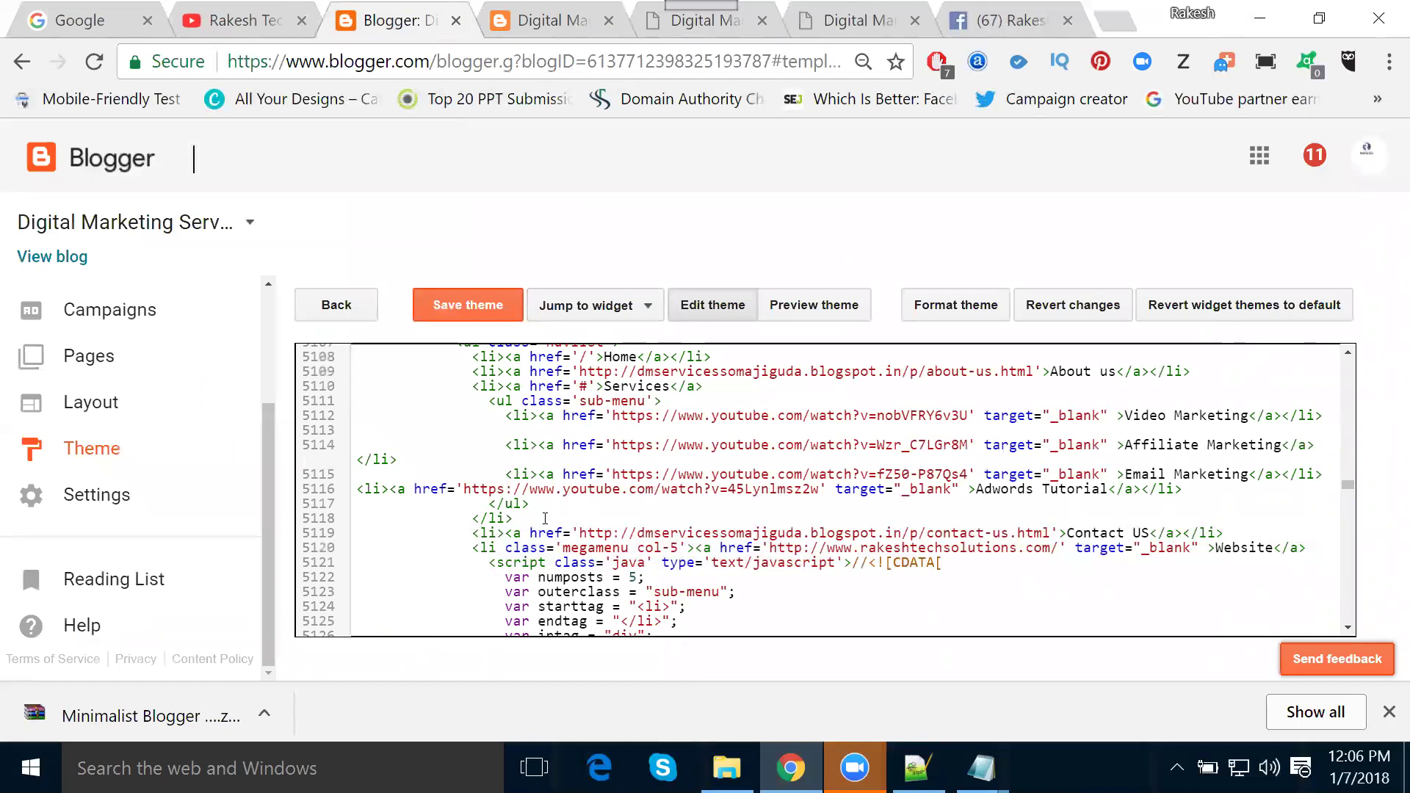
{"action": "key", "text": "Return"}
{"action": "key", "text": "ctrl+v"}
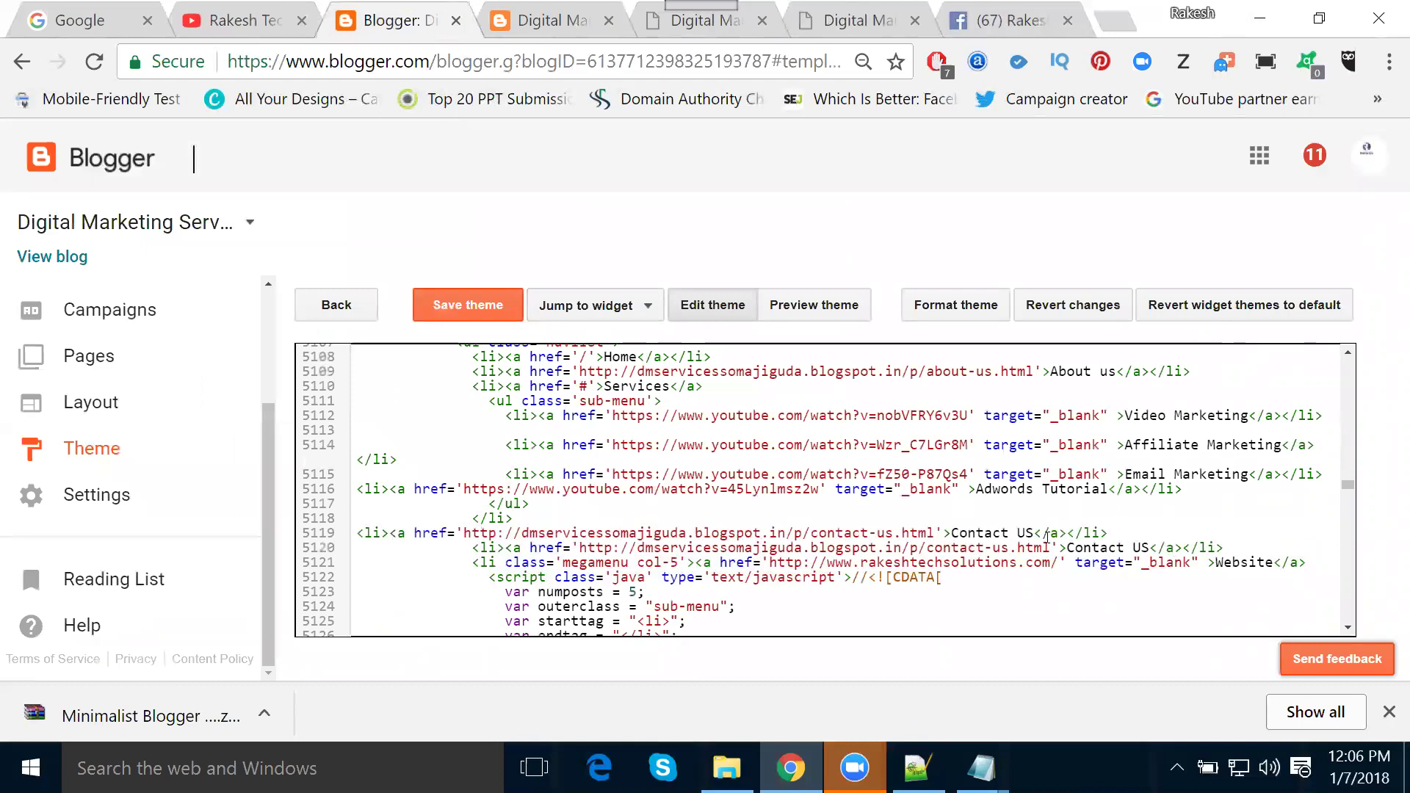
Rename the duplicated Contact US menu item as Digital Marketing Demo
{"action": "left_click_drag", "start_coordinate": [1037, 532], "coordinate": [949, 534]}
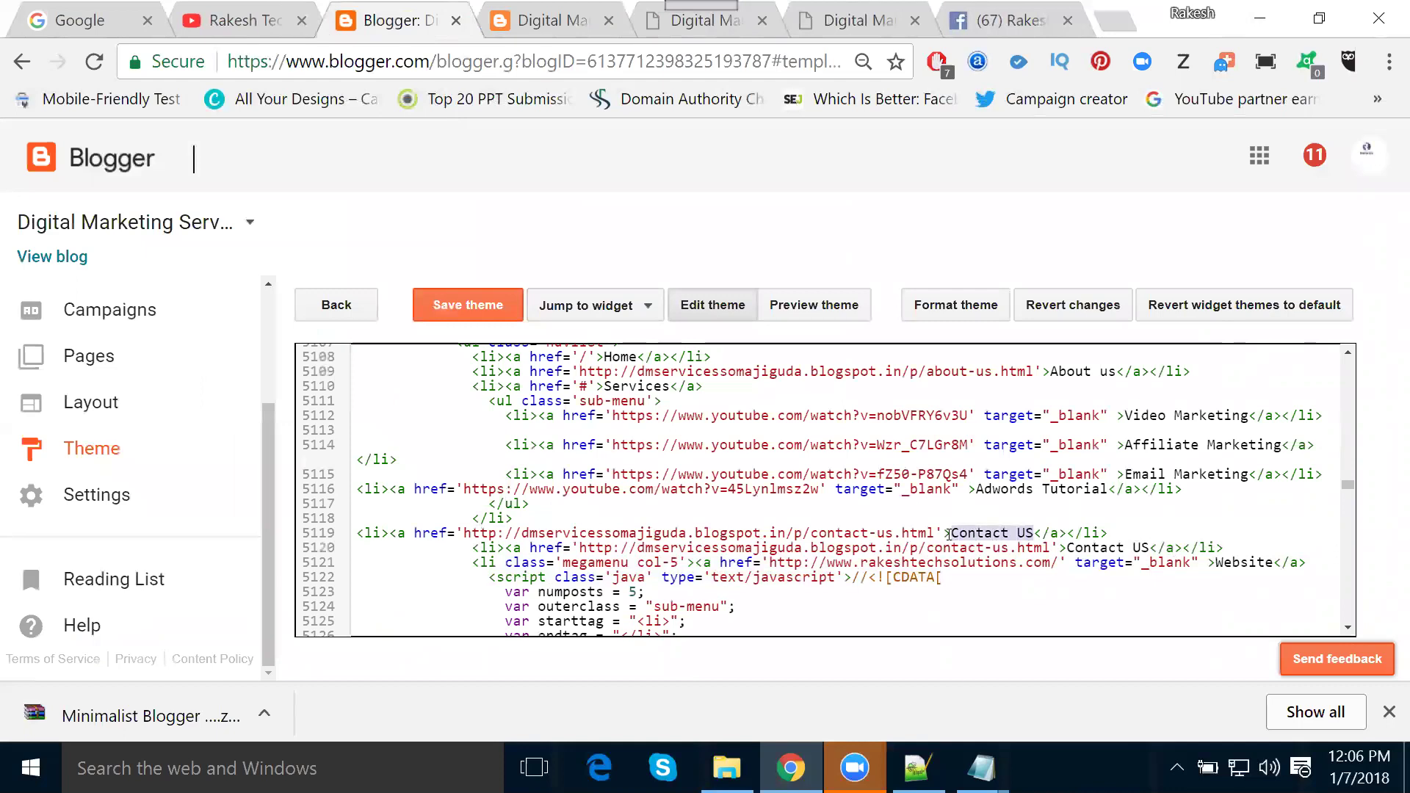
{"action": "type", "text": "Training"}
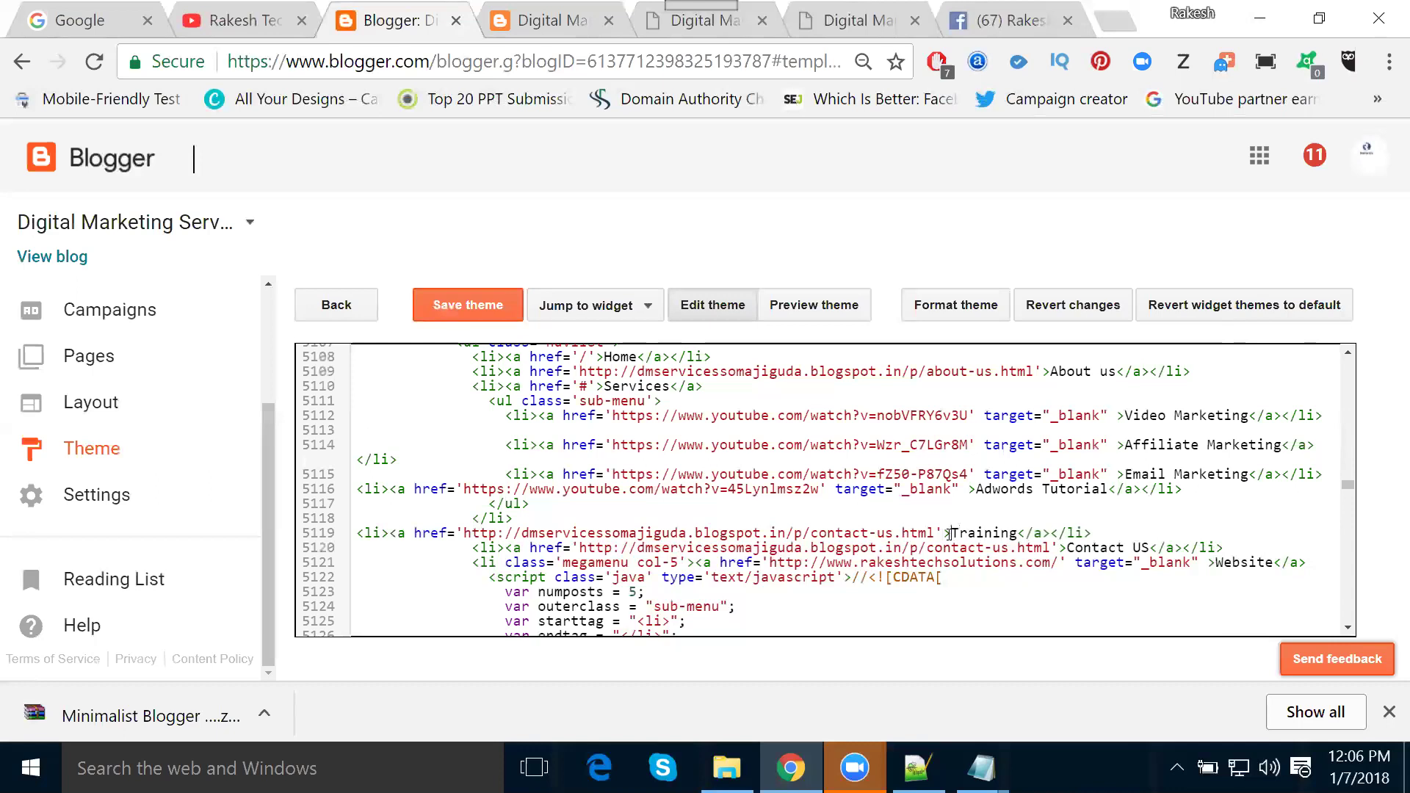
{"action": "left_click", "coordinate": [948, 534]}
{"action": "type", "text": "Digital "}
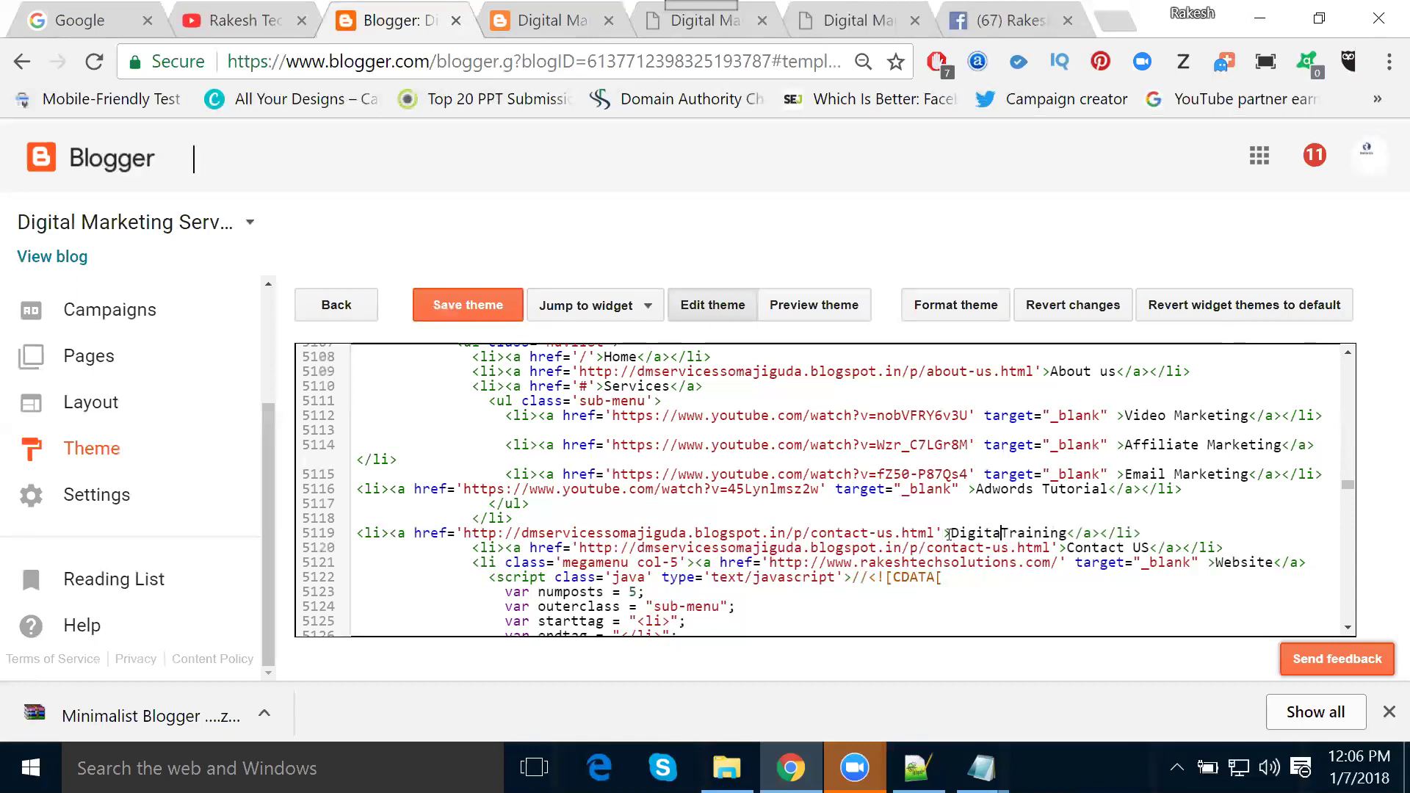
{"action": "type", "text": "Marketing"}
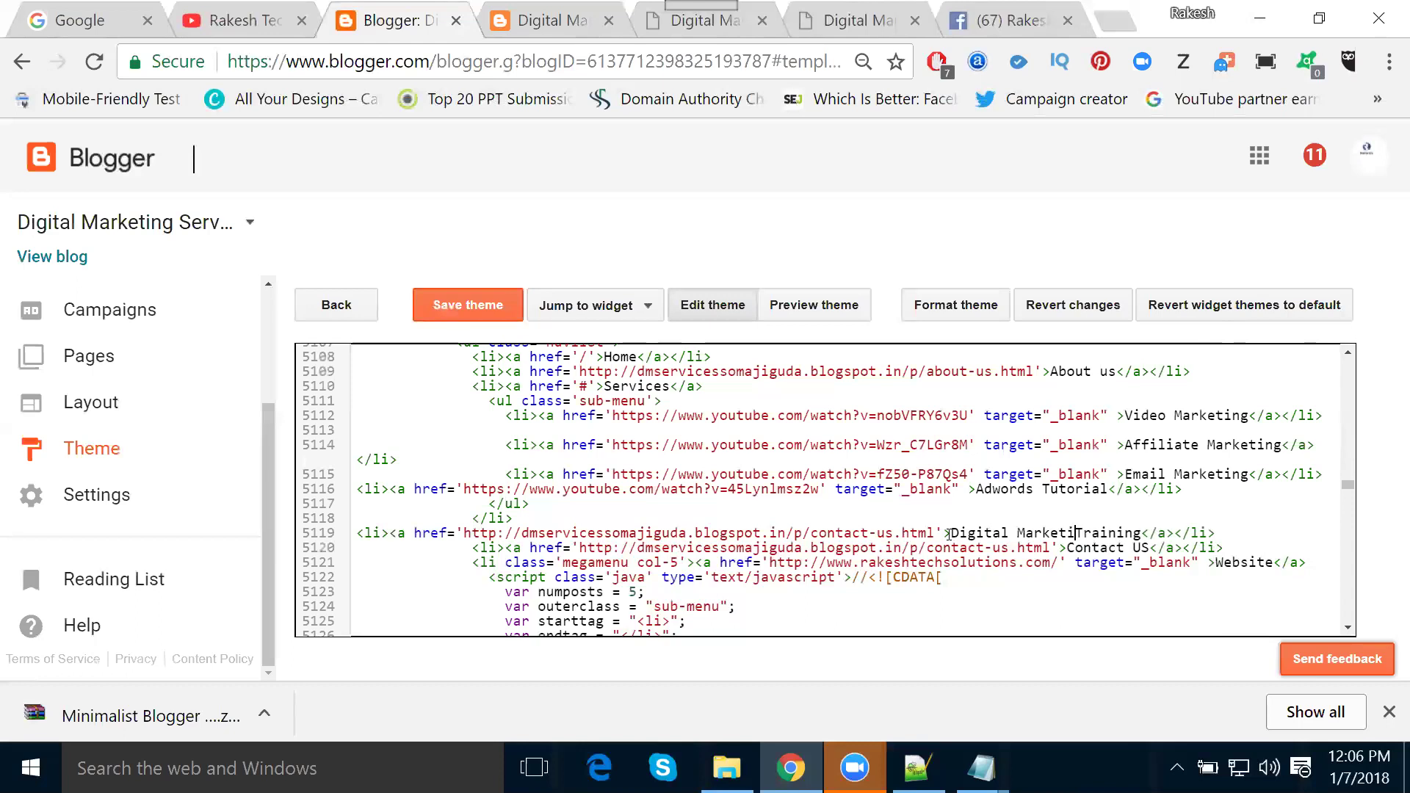
{"action": "key", "text": "Delete"}
{"action": "key", "text": "Delete"}
{"action": "key", "text": "Delete"}
{"action": "key", "text": "Delete"}
{"action": "key", "text": "Delete"}
{"action": "key", "text": "Delete"}
{"action": "key", "text": "Delete"}
{"action": "key", "text": "Delete"}
{"action": "type", "text": "Demo"}
Set the Digital Marketing Demo item's link address to # and save the theme
{"action": "left_click_drag", "start_coordinate": [938, 530], "coordinate": [465, 529]}
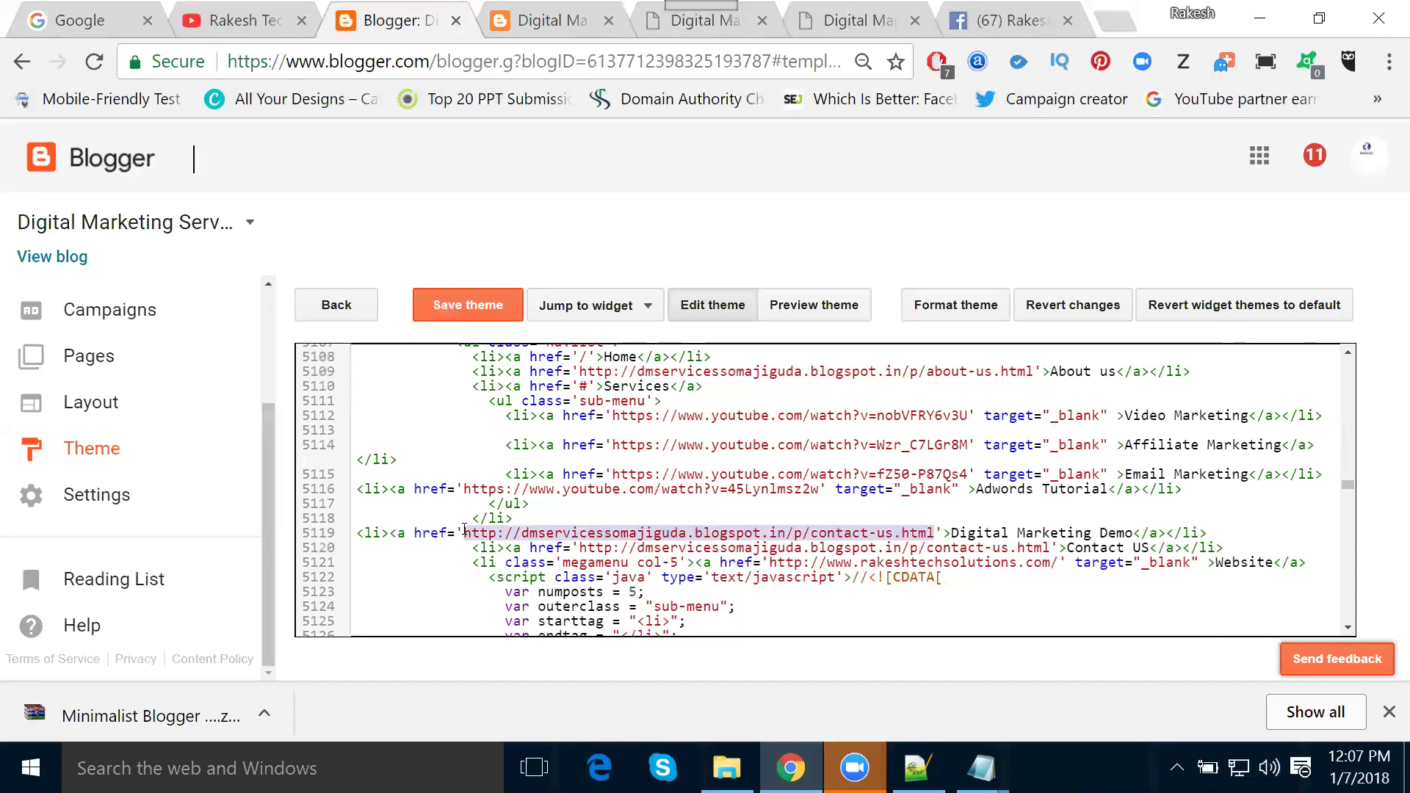
{"action": "key", "text": "Delete"}
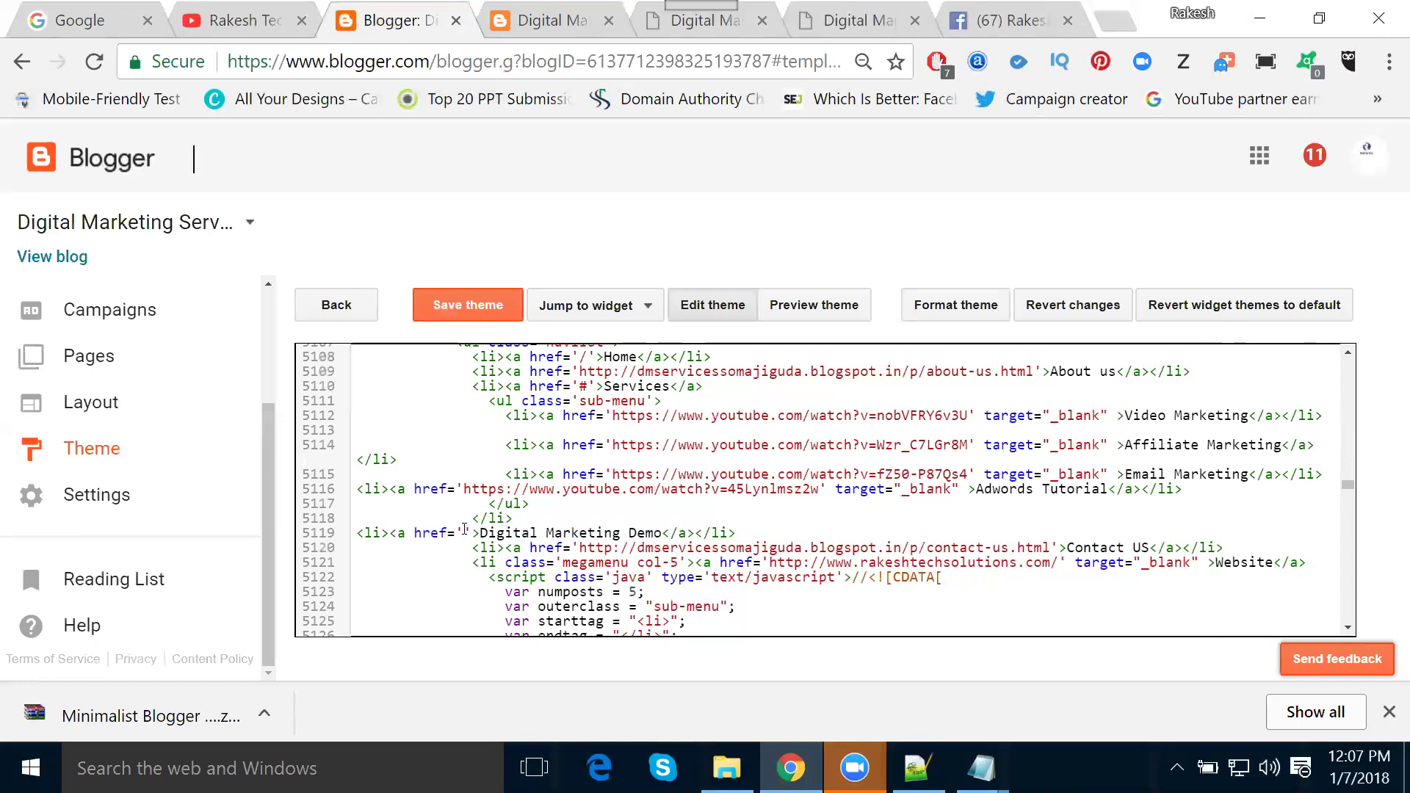
{"action": "type", "text": "#"}
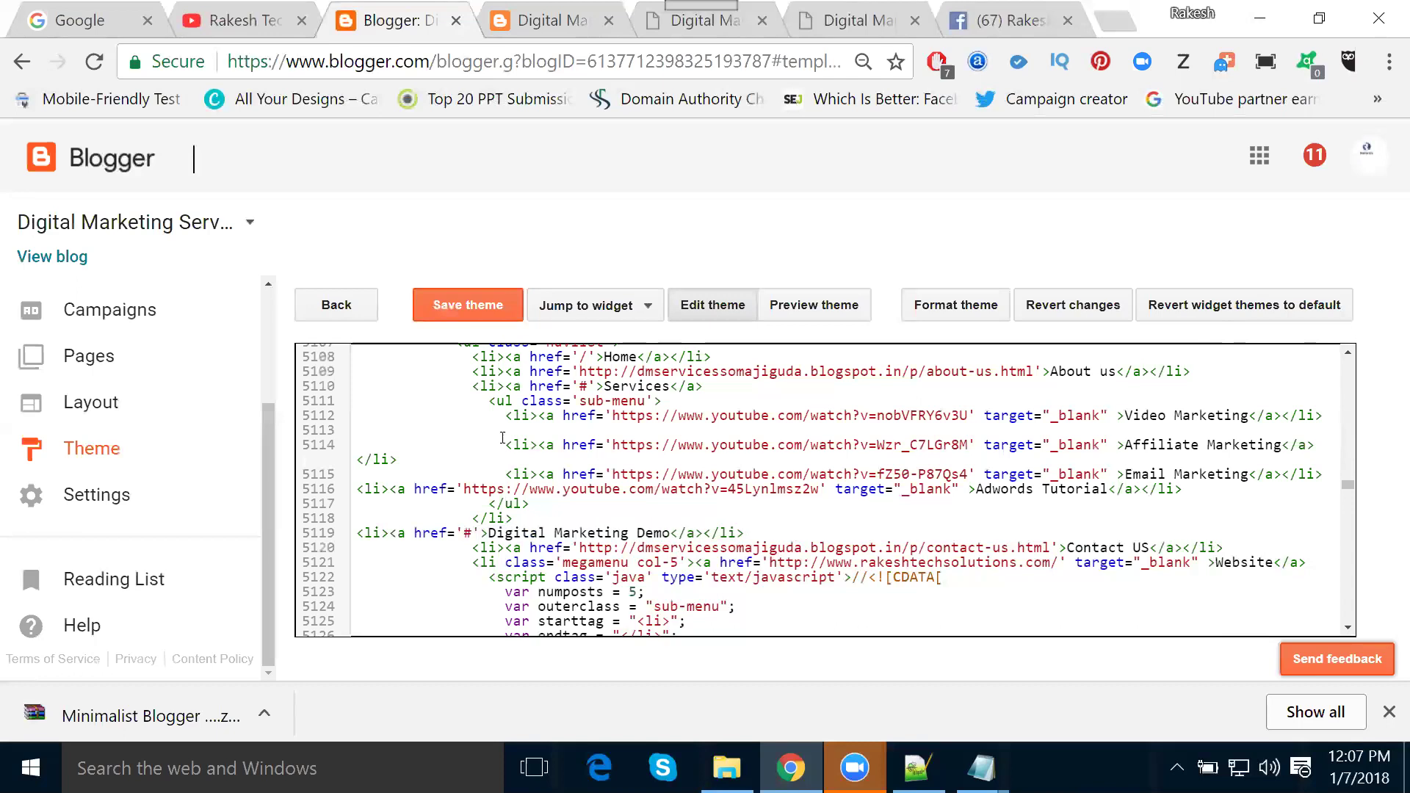
{"action": "left_click", "coordinate": [446, 313]}
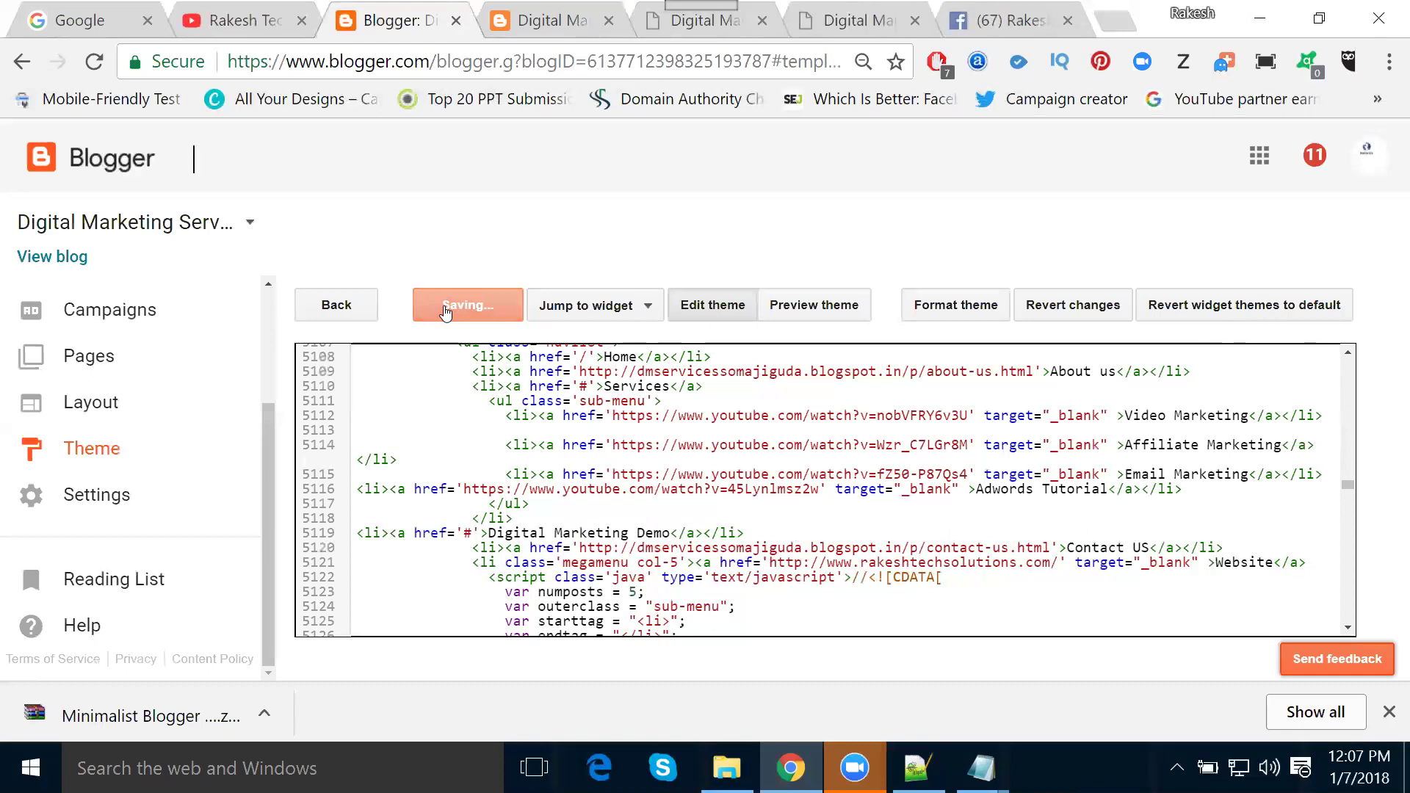
Reload the blog's home page, test the Digital Marketing Demo menu item and check the # at the end of the page address
{"action": "left_click", "coordinate": [520, 19]}
{"action": "left_click", "coordinate": [369, 159]}
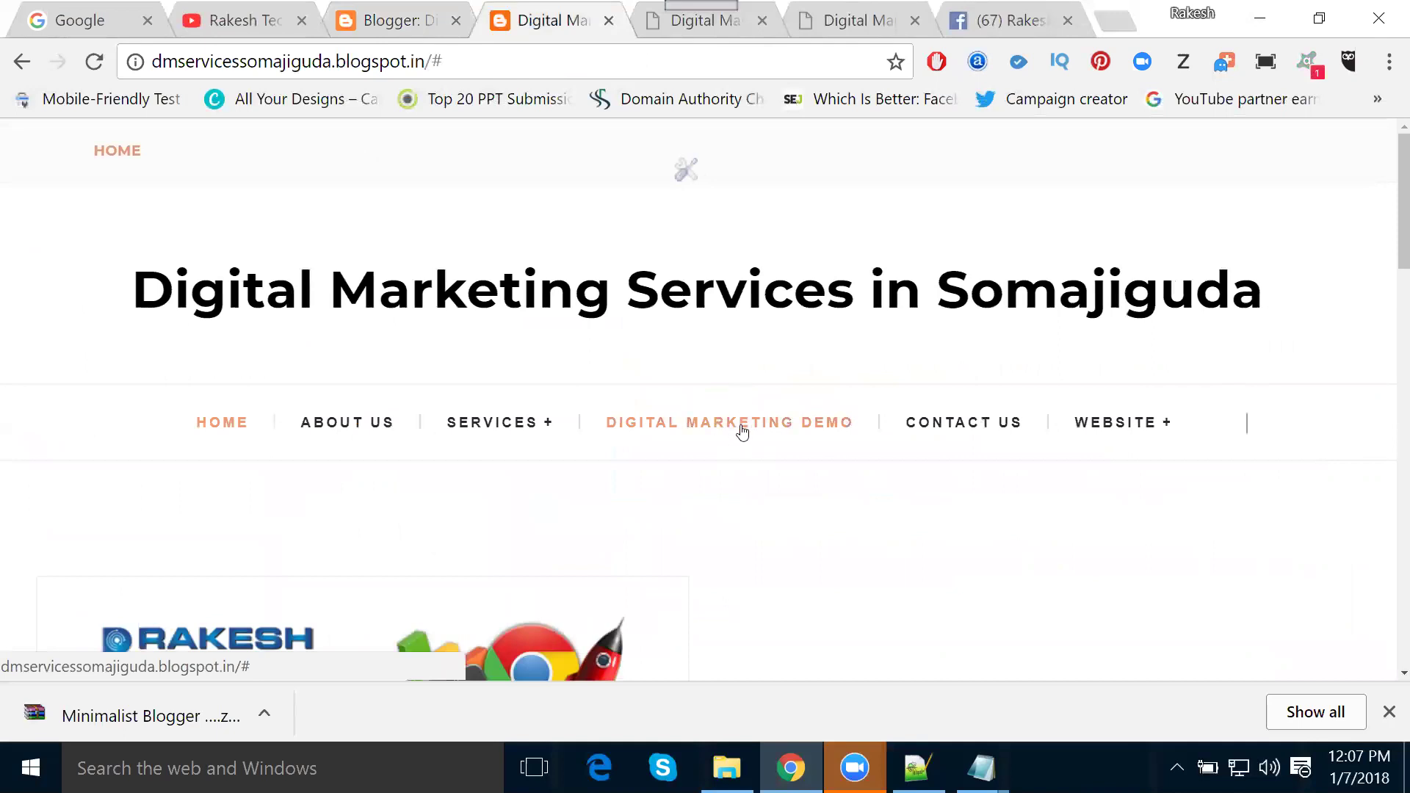
{"action": "double_click", "coordinate": [479, 60]}
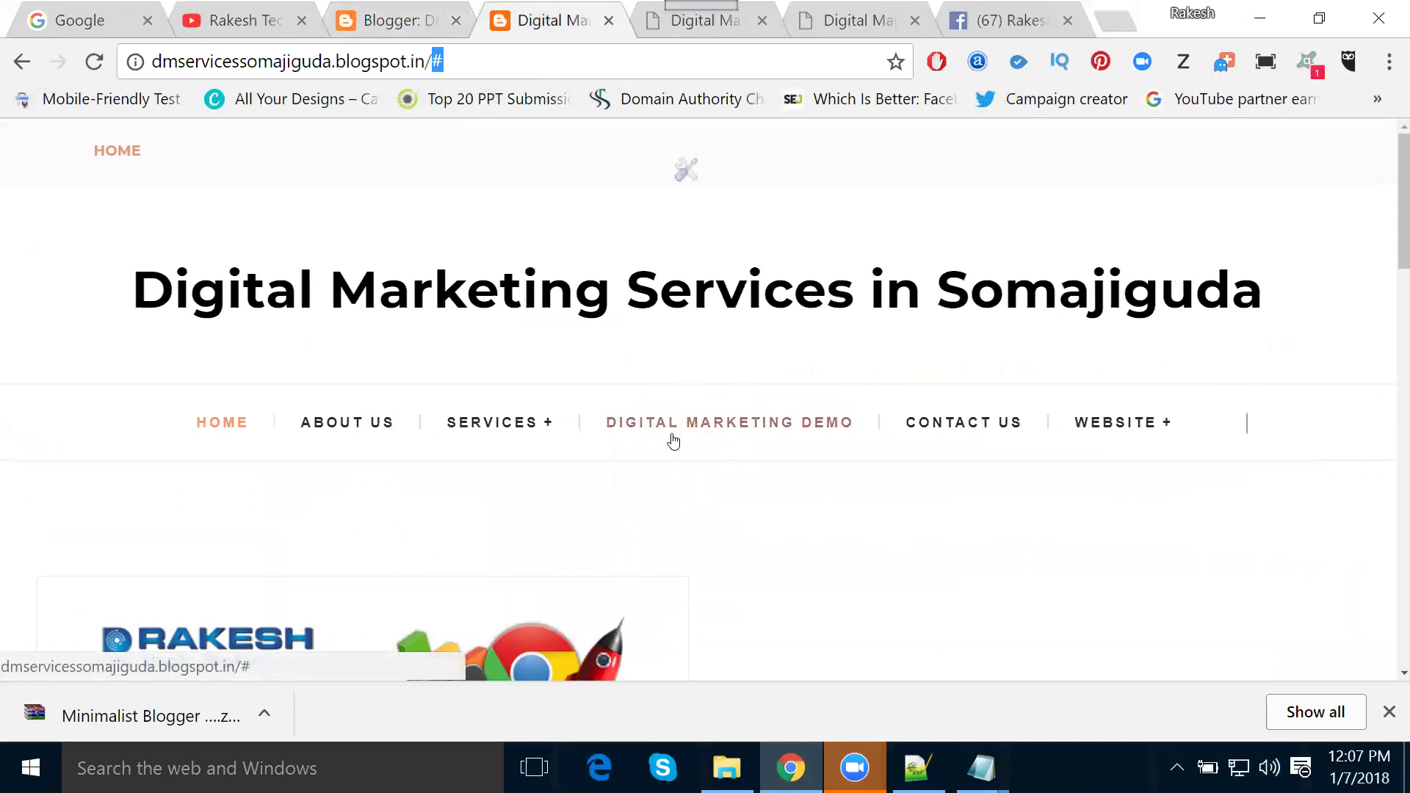
Return to the blog's theme code and copy the Digital Marketing Demo menu label
{"action": "left_click", "coordinate": [389, 22]}
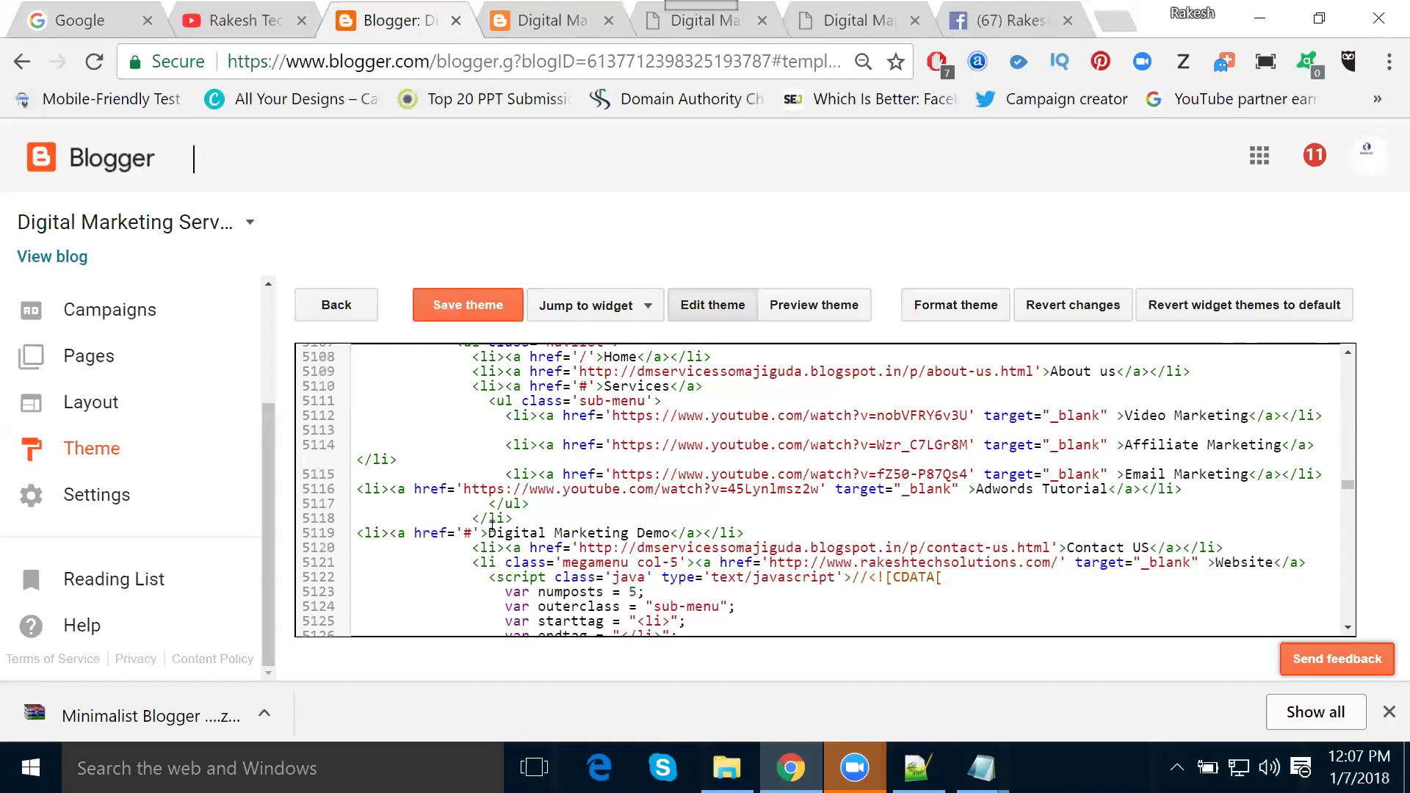
{"action": "mouse_move", "coordinate": [486, 526]}
{"action": "left_mouse_down"}
{"action": "mouse_move", "coordinate": [652, 537]}
{"action": "mouse_move", "coordinate": [484, 532]}
{"action": "left_mouse_up"}
{"action": "key", "text": "ctrl+c"}
{"action": "left_click", "coordinate": [666, 535]}
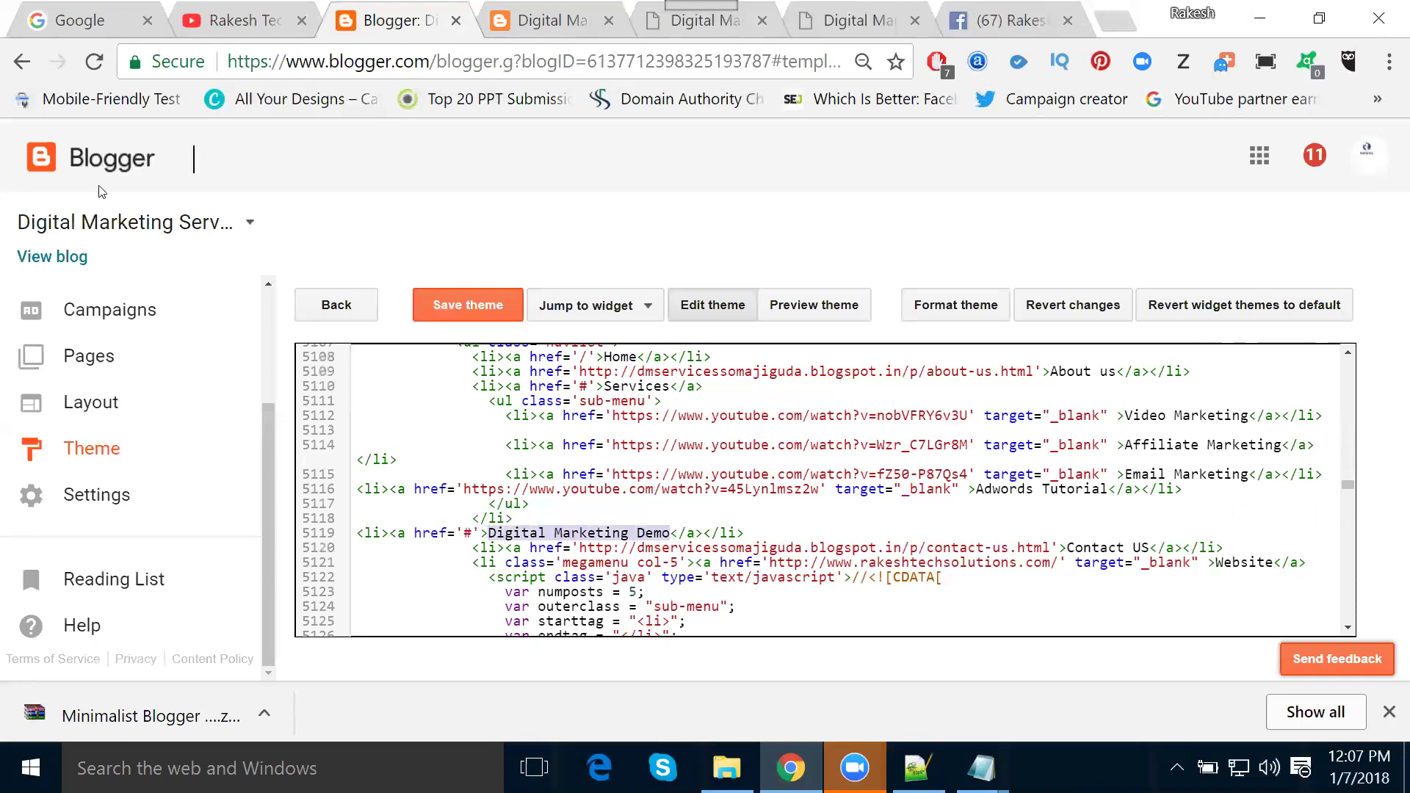
Create a new blog page titled Digital Marketing Demo and add the same text as the first line of its body
{"action": "left_click", "coordinate": [87, 362]}
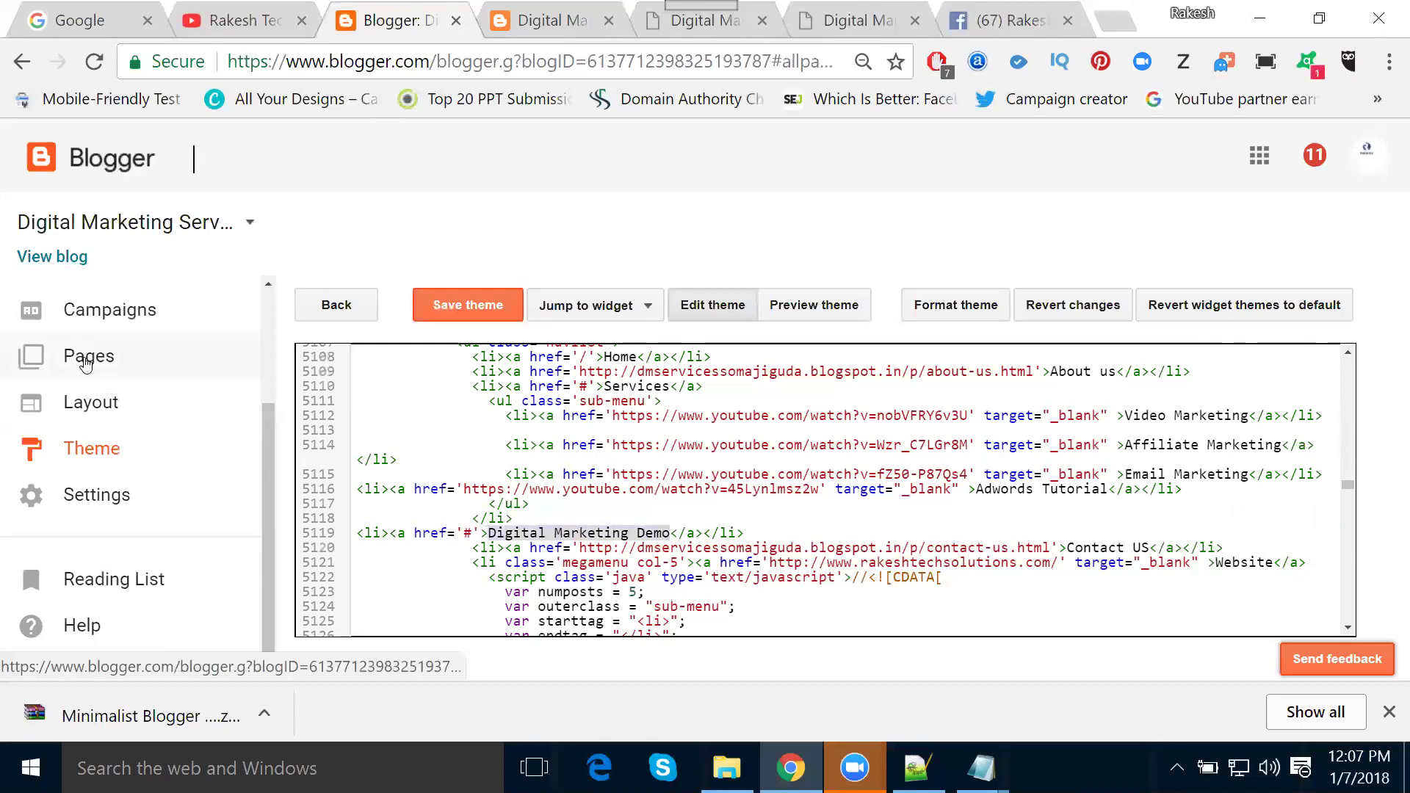
{"action": "left_click", "coordinate": [426, 307]}
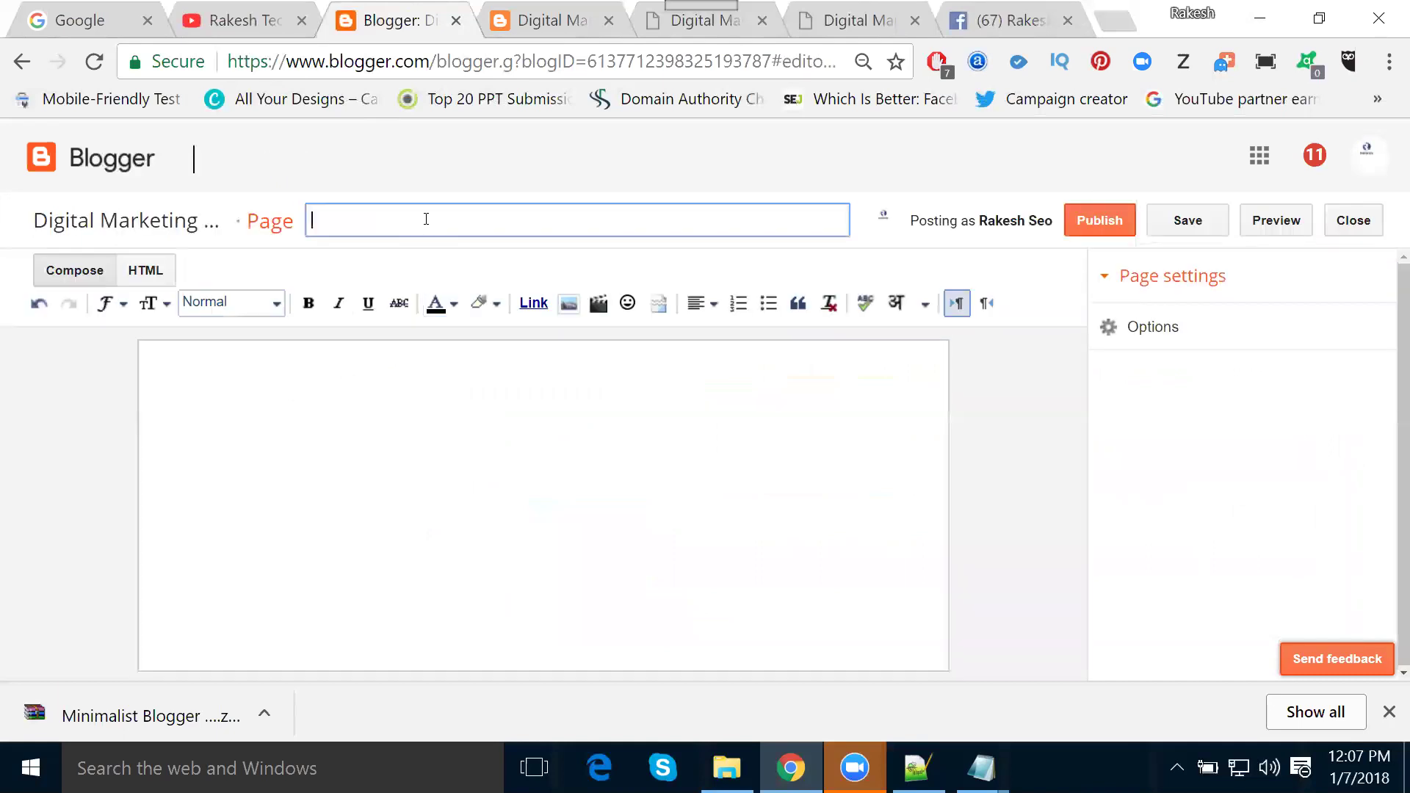
{"action": "key", "text": "ctrl+v"}
{"action": "left_click", "coordinate": [250, 372]}
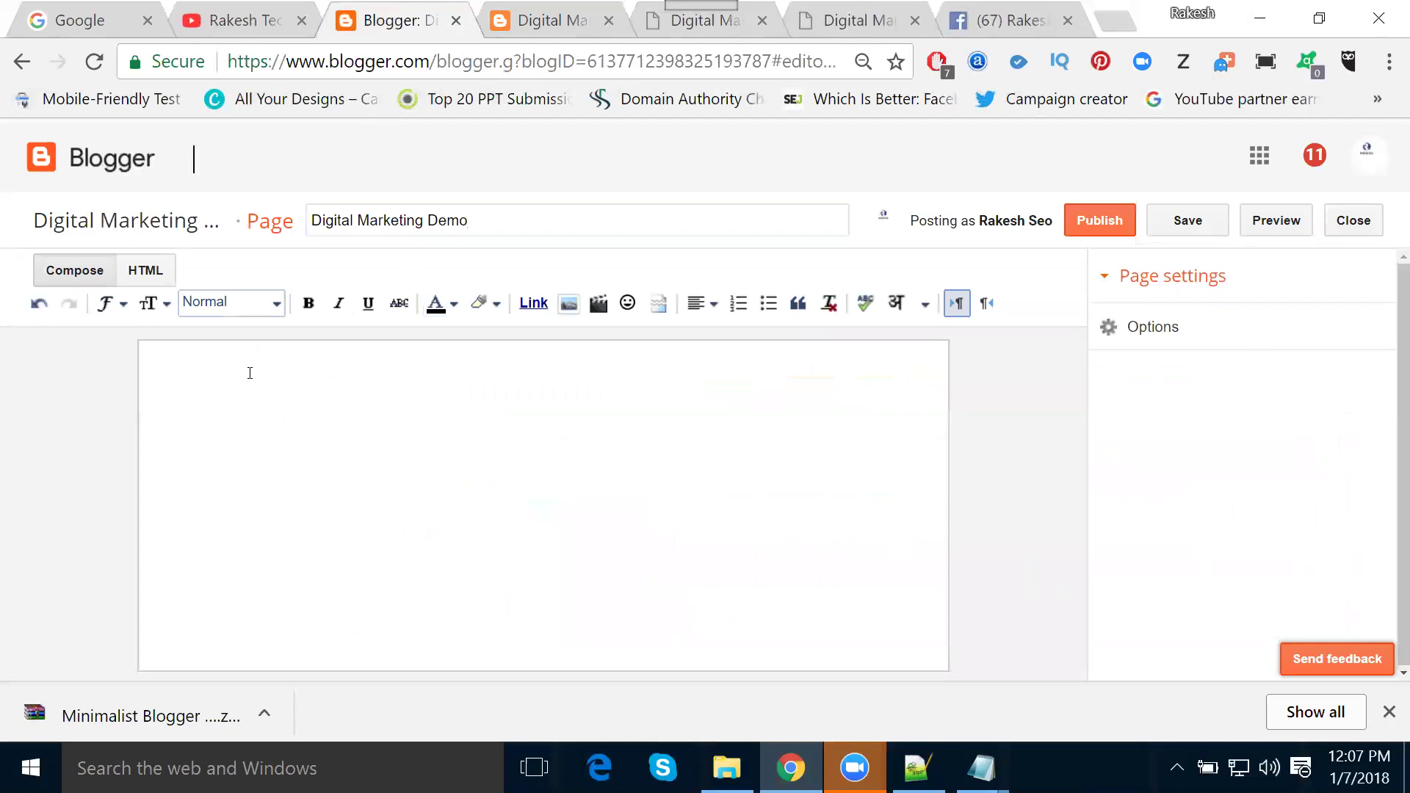
{"action": "key", "text": "ctrl+v"}
Upload the Enroll Free Demo image from the documentandwork folder and insert it below the page's first line
{"action": "left_click", "coordinate": [575, 303]}
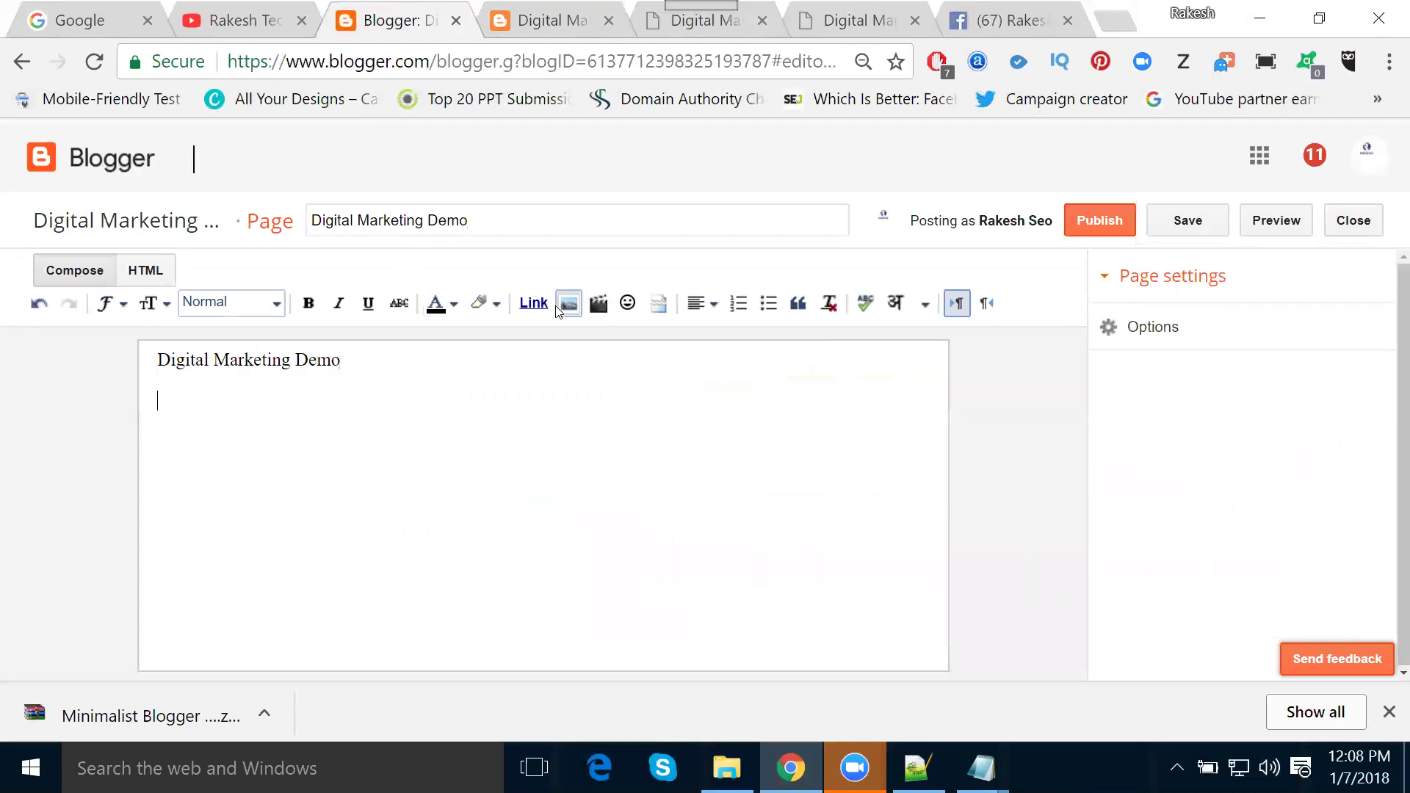
{"action": "left_click", "coordinate": [422, 325]}
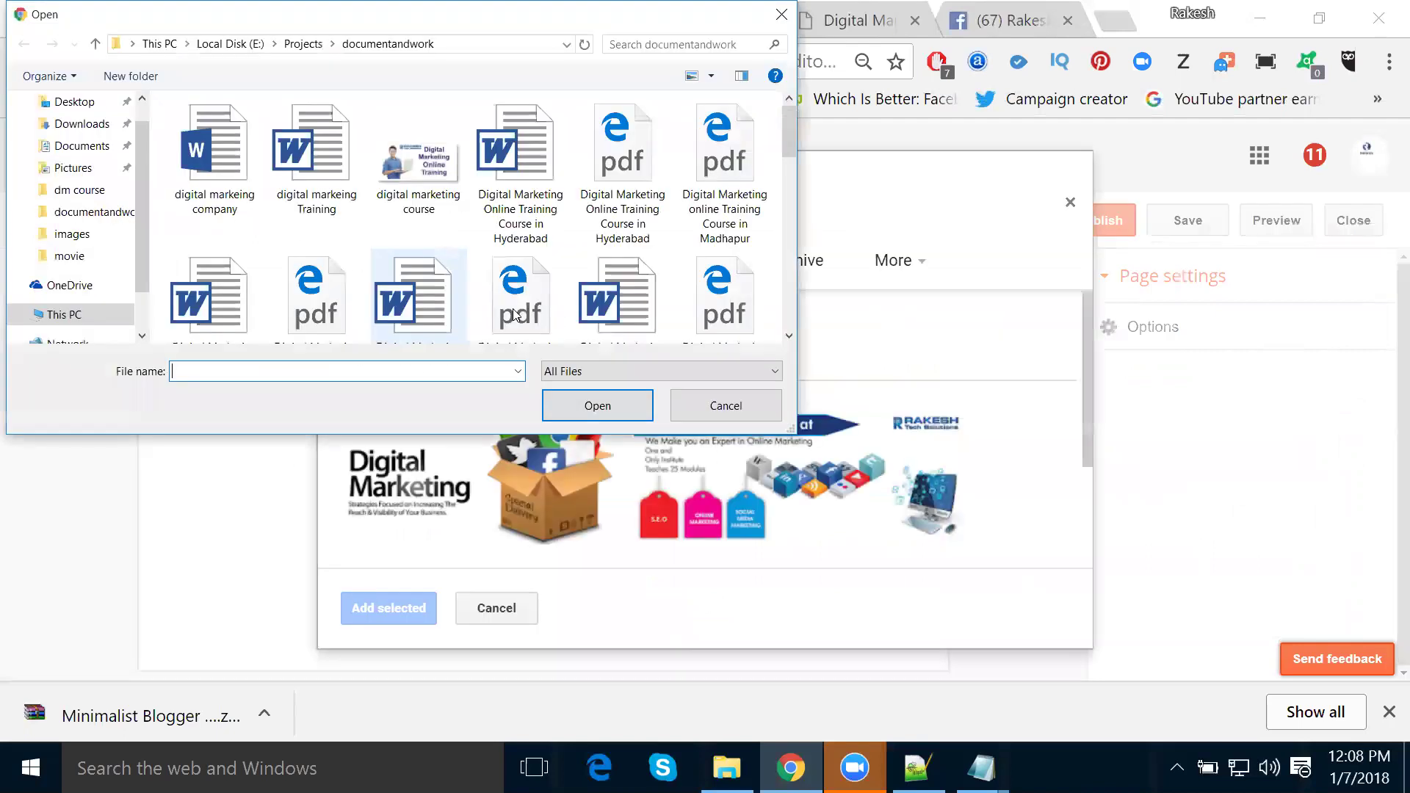
{"action": "left_click", "coordinate": [544, 286]}
{"action": "scroll", "coordinate": [544, 286], "scroll_direction": "down", "scroll_amount": 3}
{"action": "scroll", "coordinate": [544, 283], "scroll_direction": "down", "scroll_amount": 1}
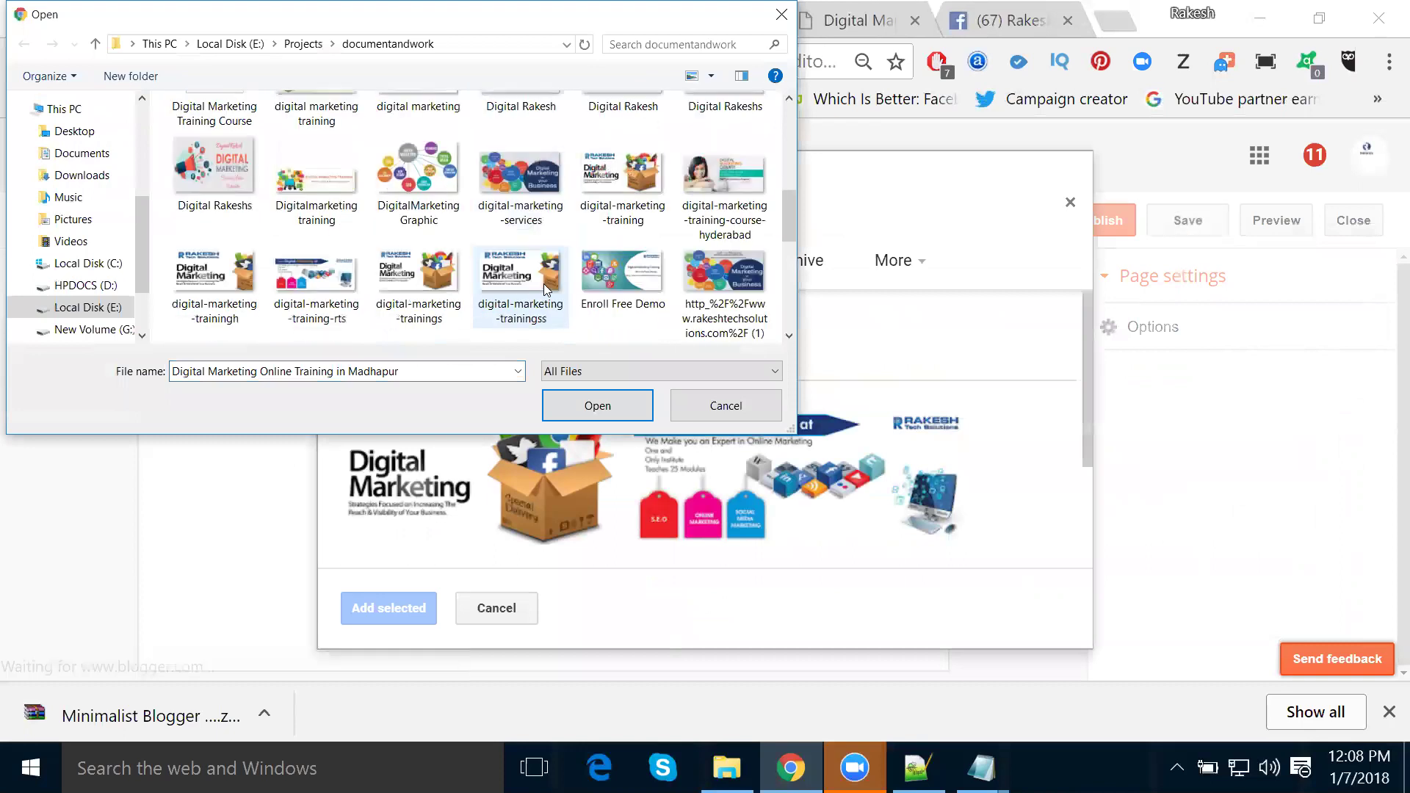
{"action": "left_click", "coordinate": [592, 269]}
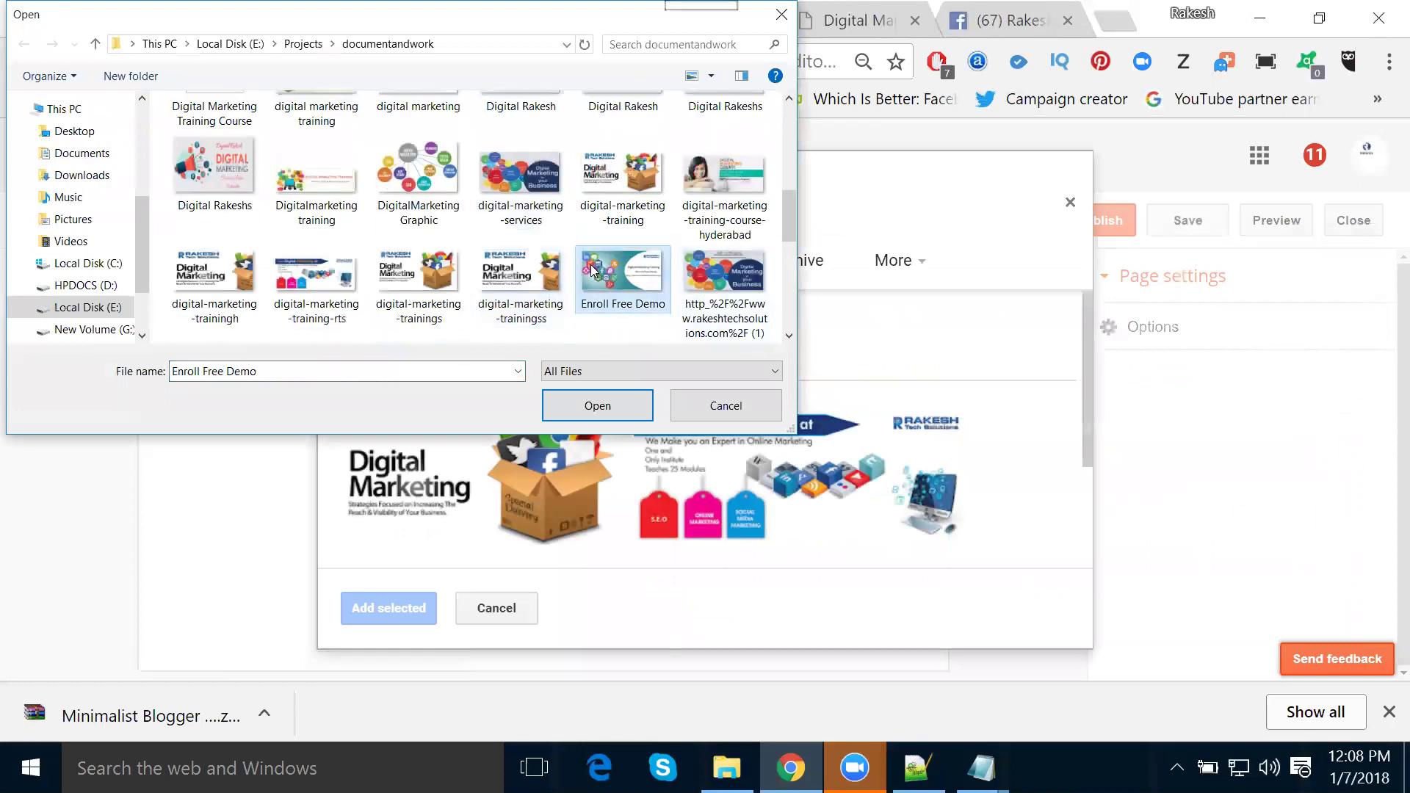
{"action": "double_click", "coordinate": [592, 269]}
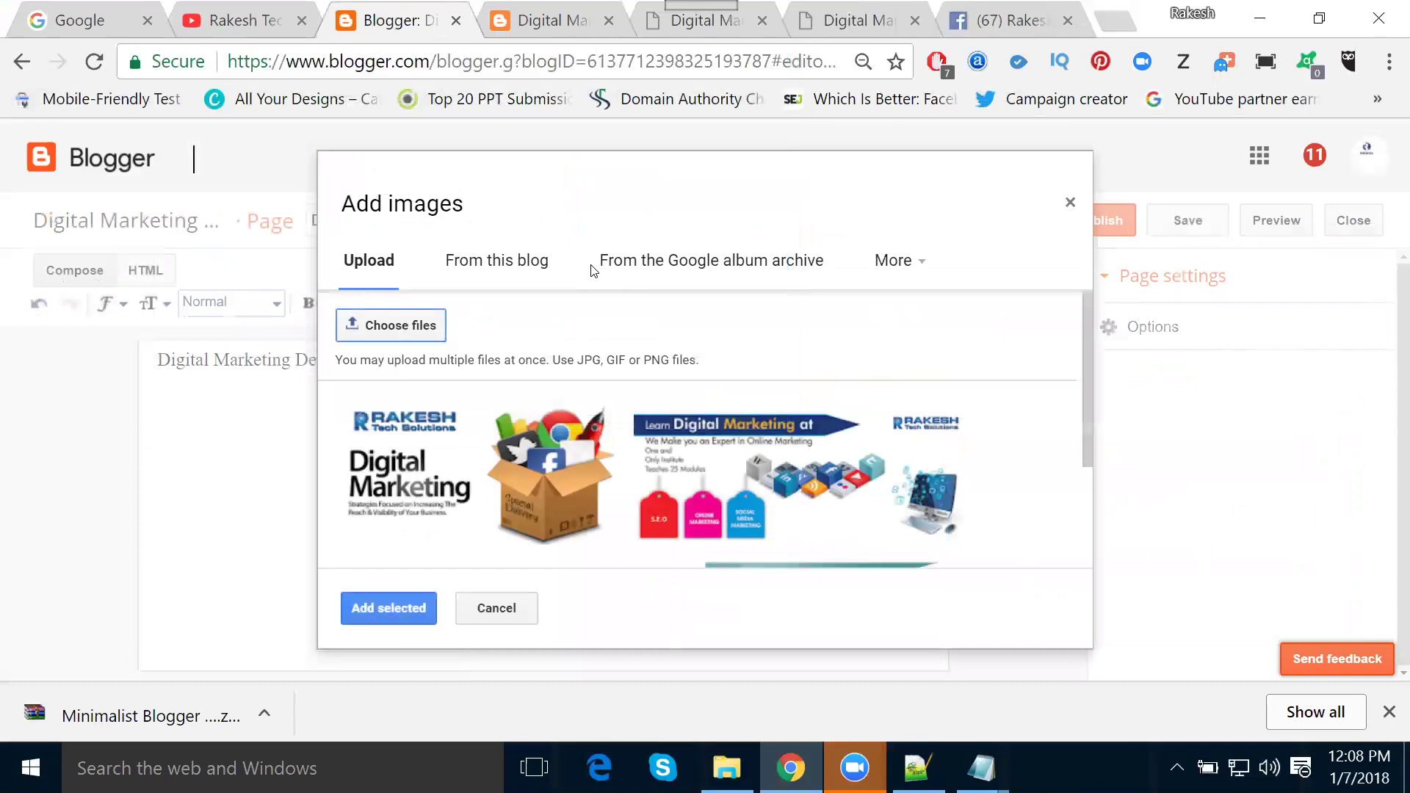
{"action": "left_click", "coordinate": [374, 607]}
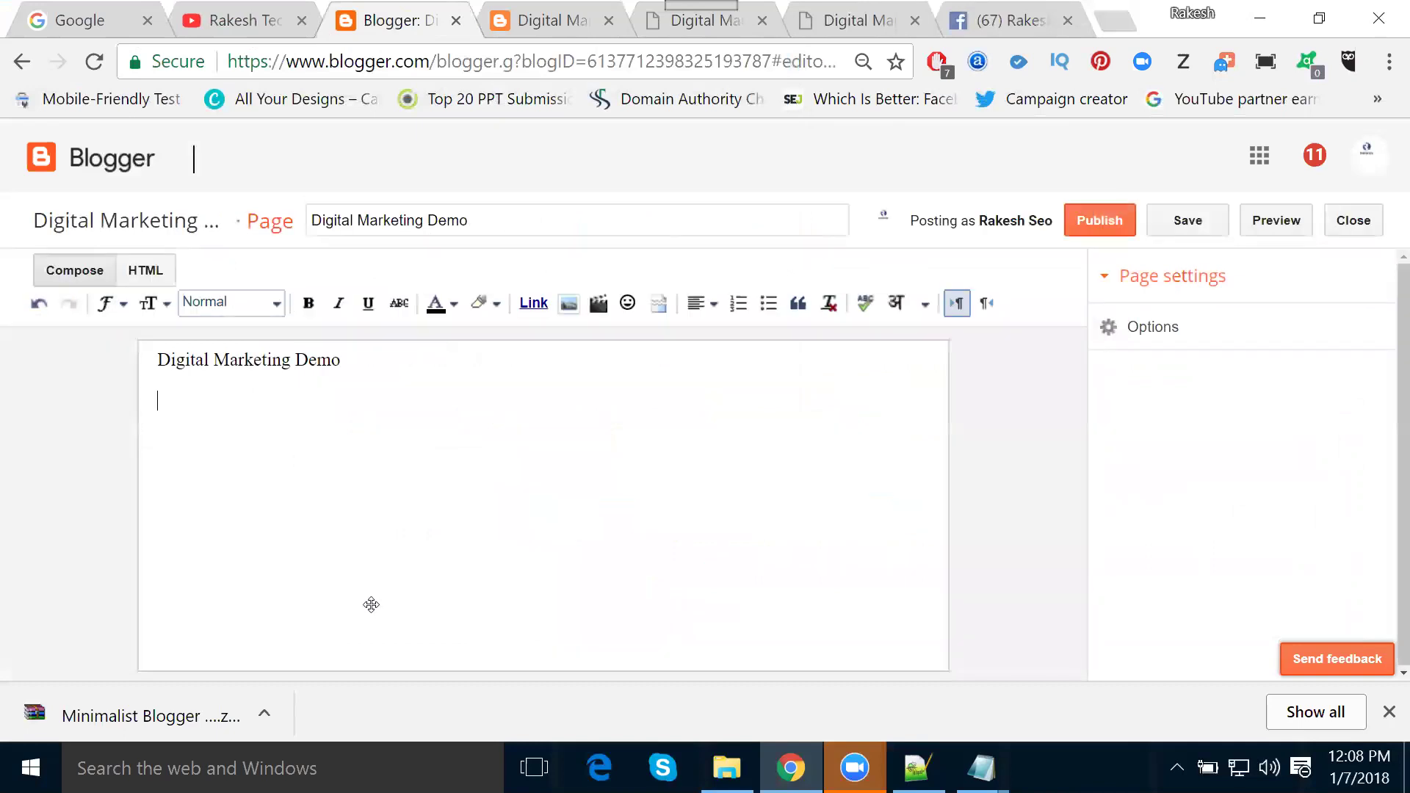
Set the inserted Enroll Free Demo image to X-Large size
{"action": "left_click", "coordinate": [490, 562]}
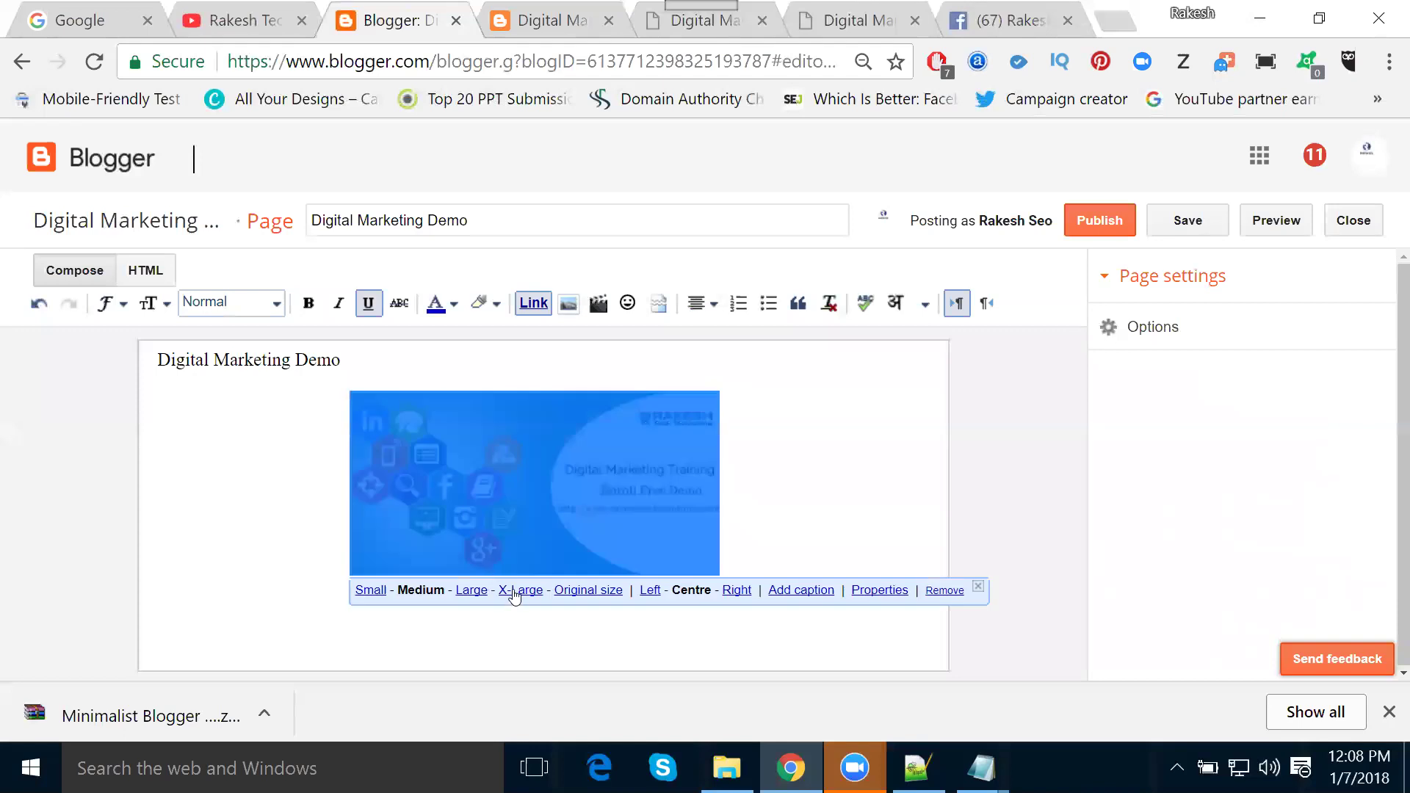
{"action": "left_click", "coordinate": [506, 590]}
{"action": "scroll", "coordinate": [626, 450], "scroll_direction": "down", "scroll_amount": 2}
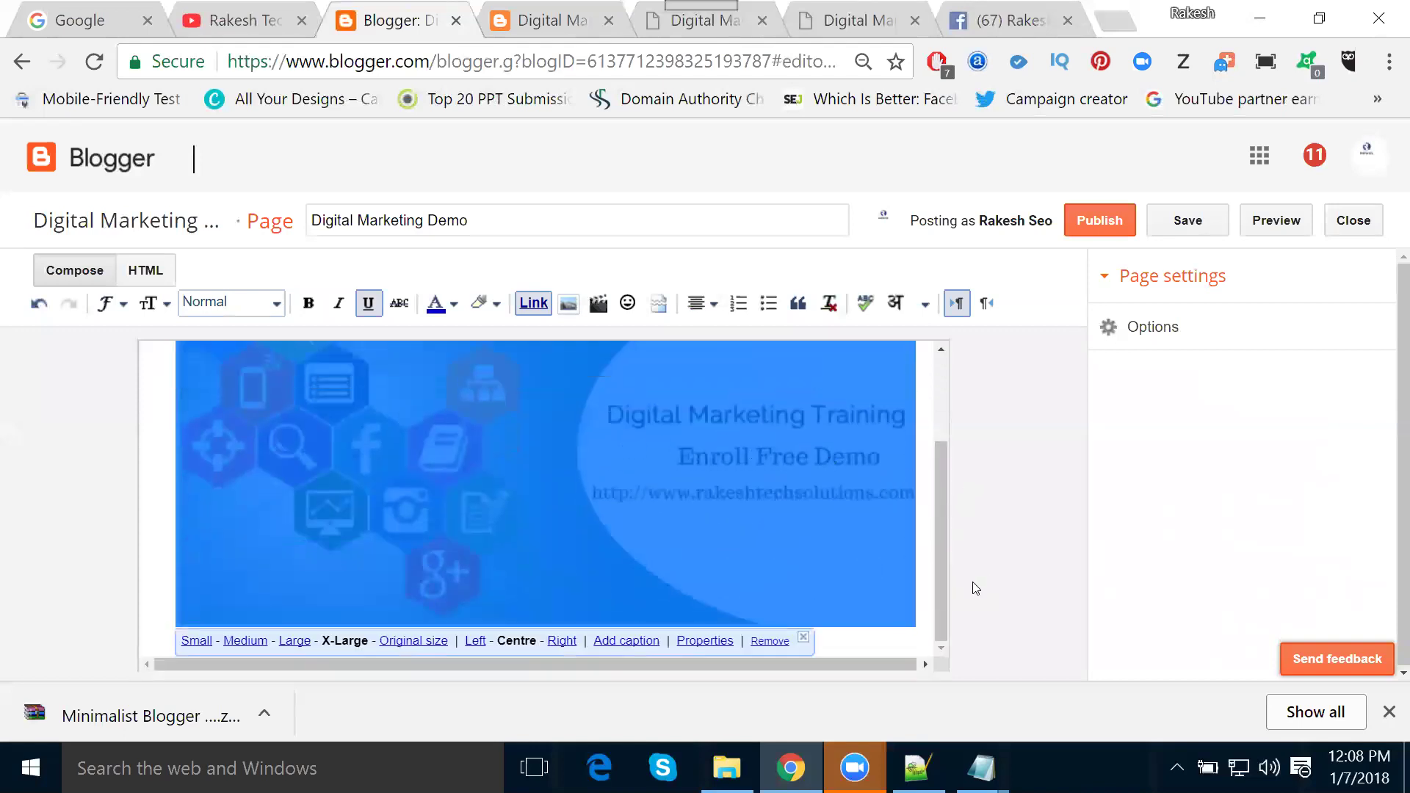
Place the text cursor below the image and align that line to the left
{"action": "left_click", "coordinate": [897, 520]}
{"action": "left_click", "coordinate": [899, 523]}
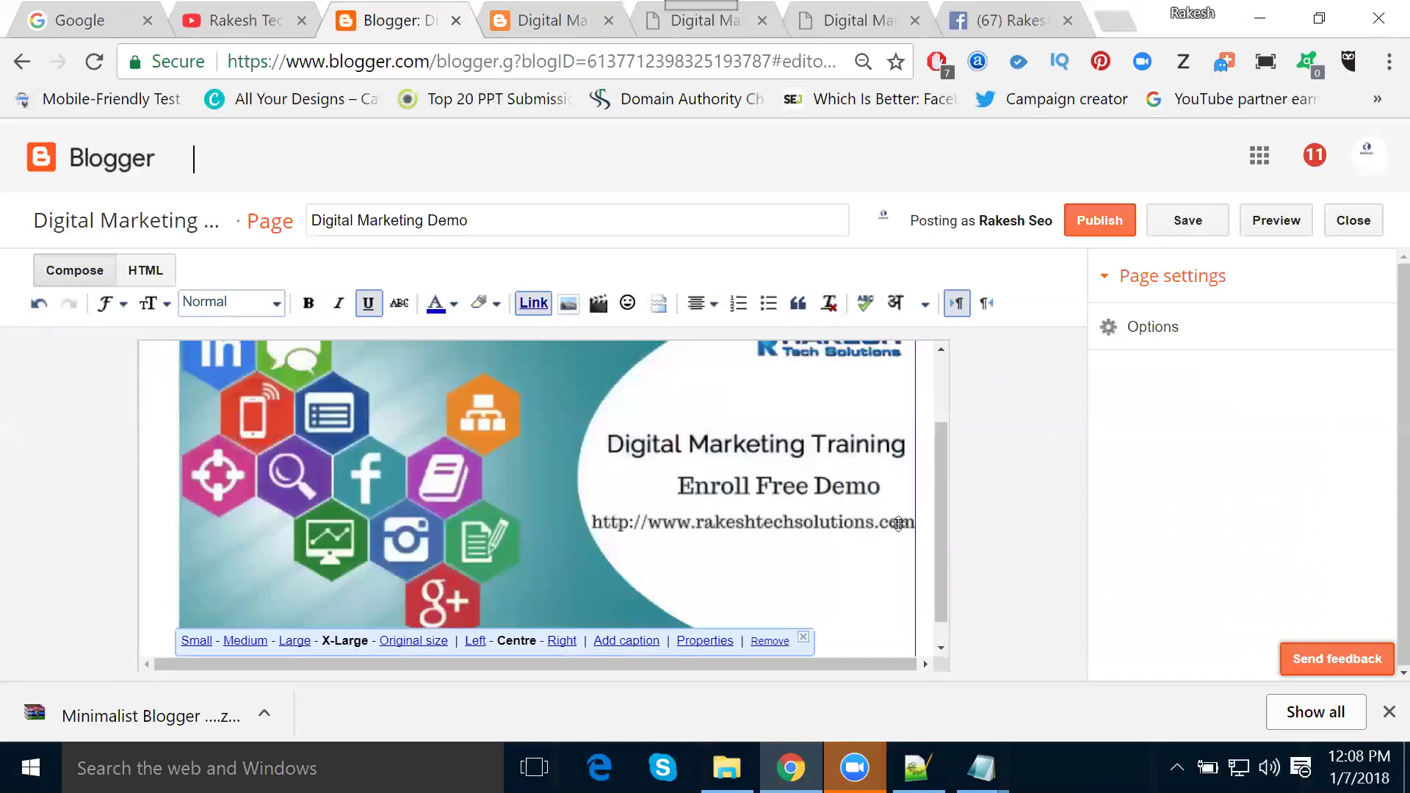
{"action": "scroll", "coordinate": [898, 521], "scroll_direction": "down", "scroll_amount": 1}
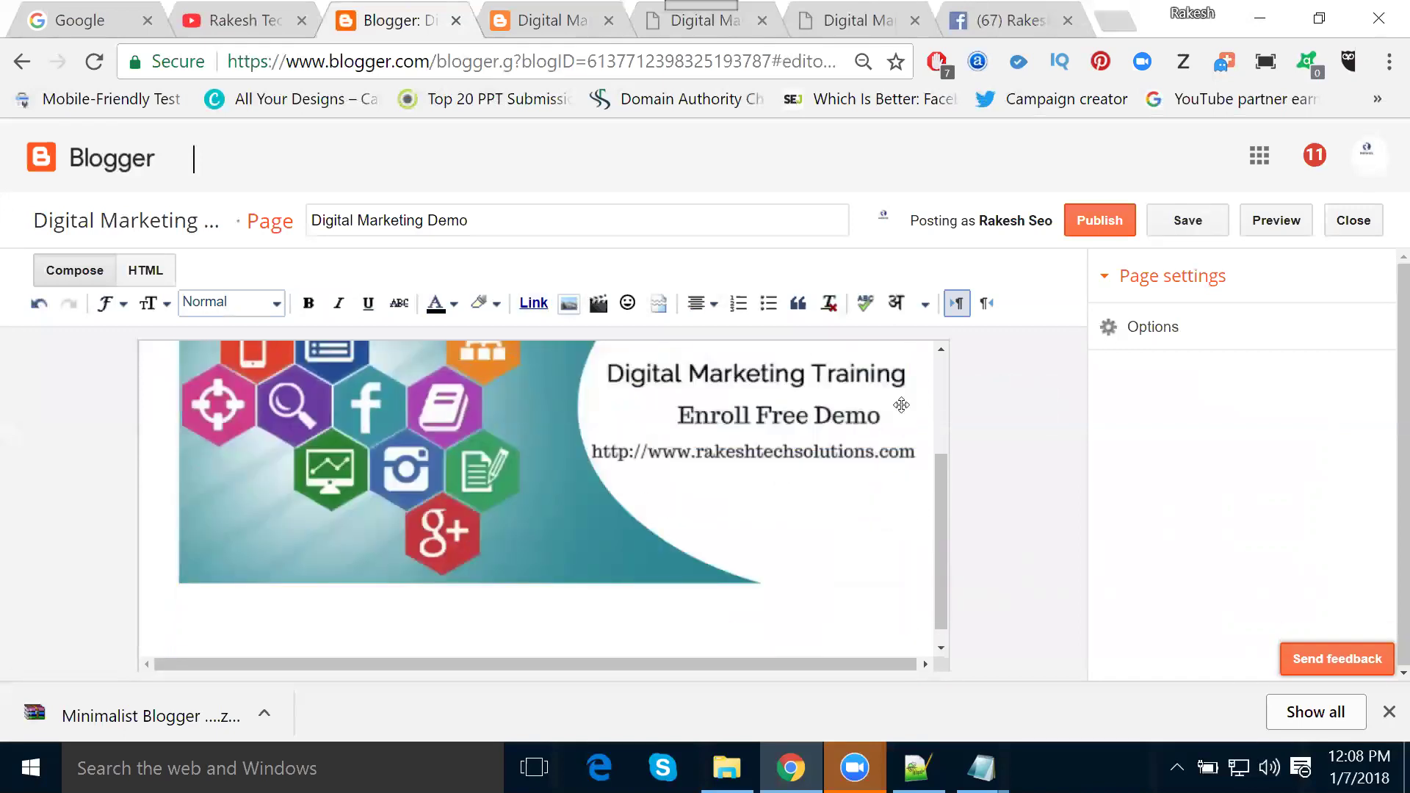
{"action": "left_click", "coordinate": [702, 304]}
{"action": "left_click", "coordinate": [727, 327]}
Switch to the Rakesh Tech Solutions YouTube channel and show its Home page as arranged for new visitors
{"action": "left_click", "coordinate": [234, 18]}
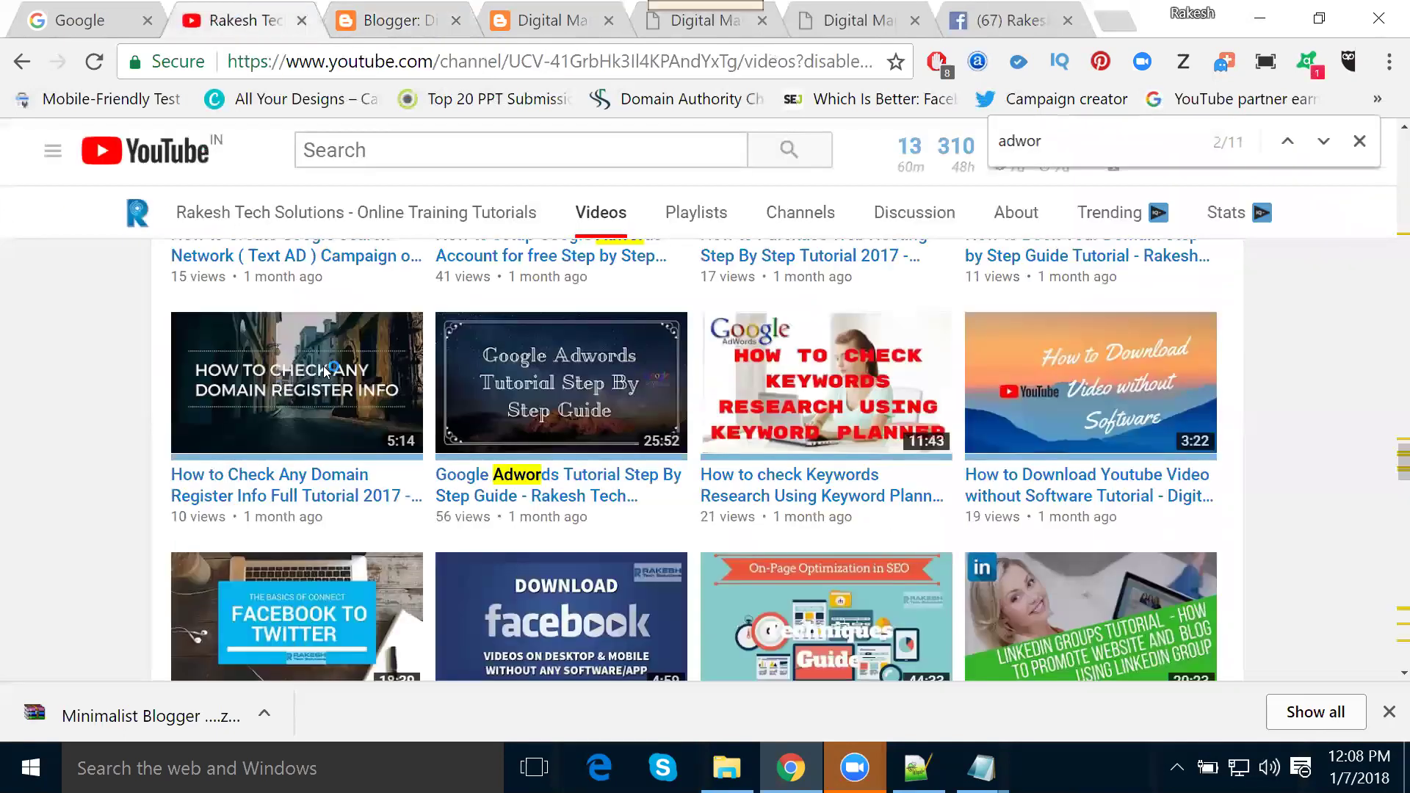
{"action": "scroll", "coordinate": [326, 390], "scroll_direction": "down", "scroll_amount": 20}
{"action": "scroll", "coordinate": [328, 420], "scroll_direction": "up", "scroll_amount": 20}
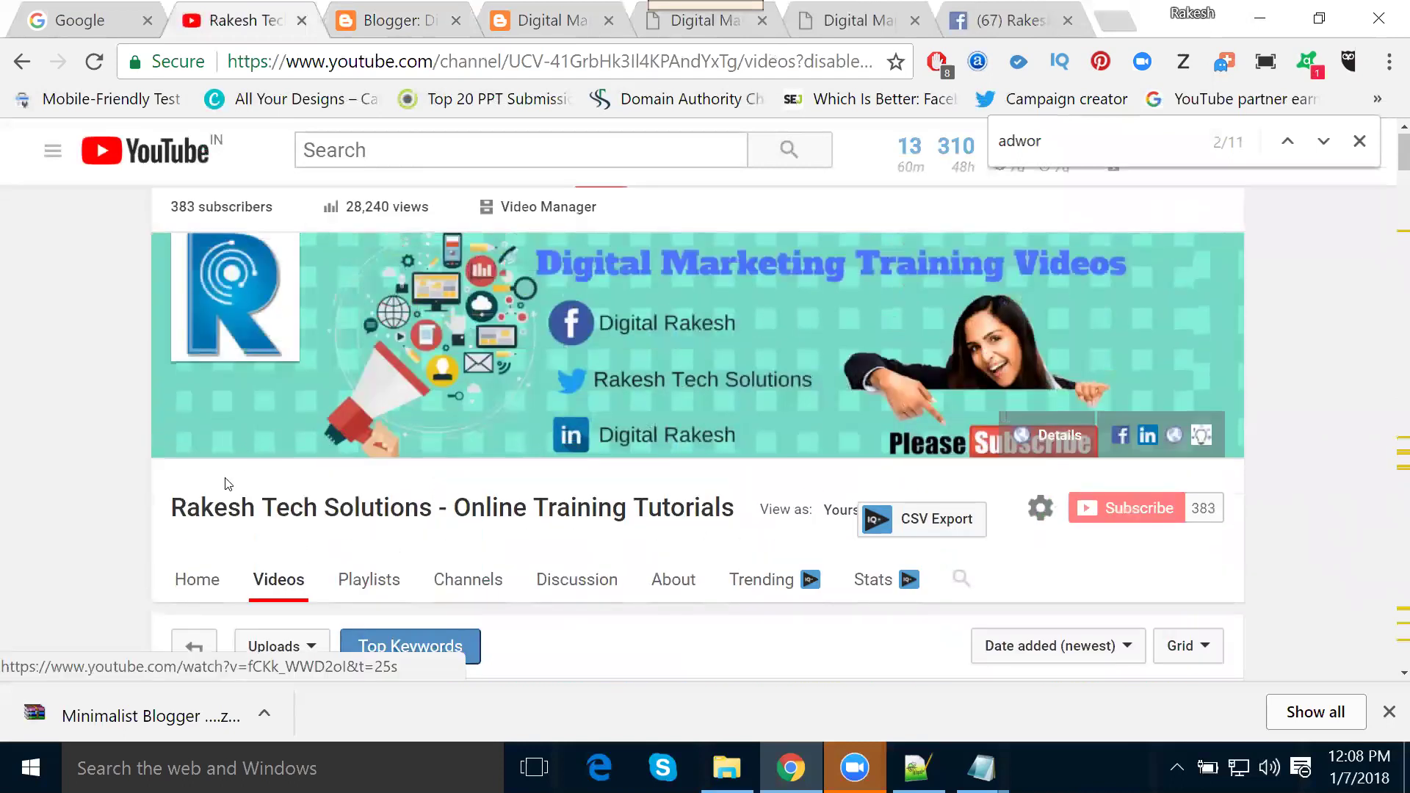
{"action": "left_click", "coordinate": [193, 570]}
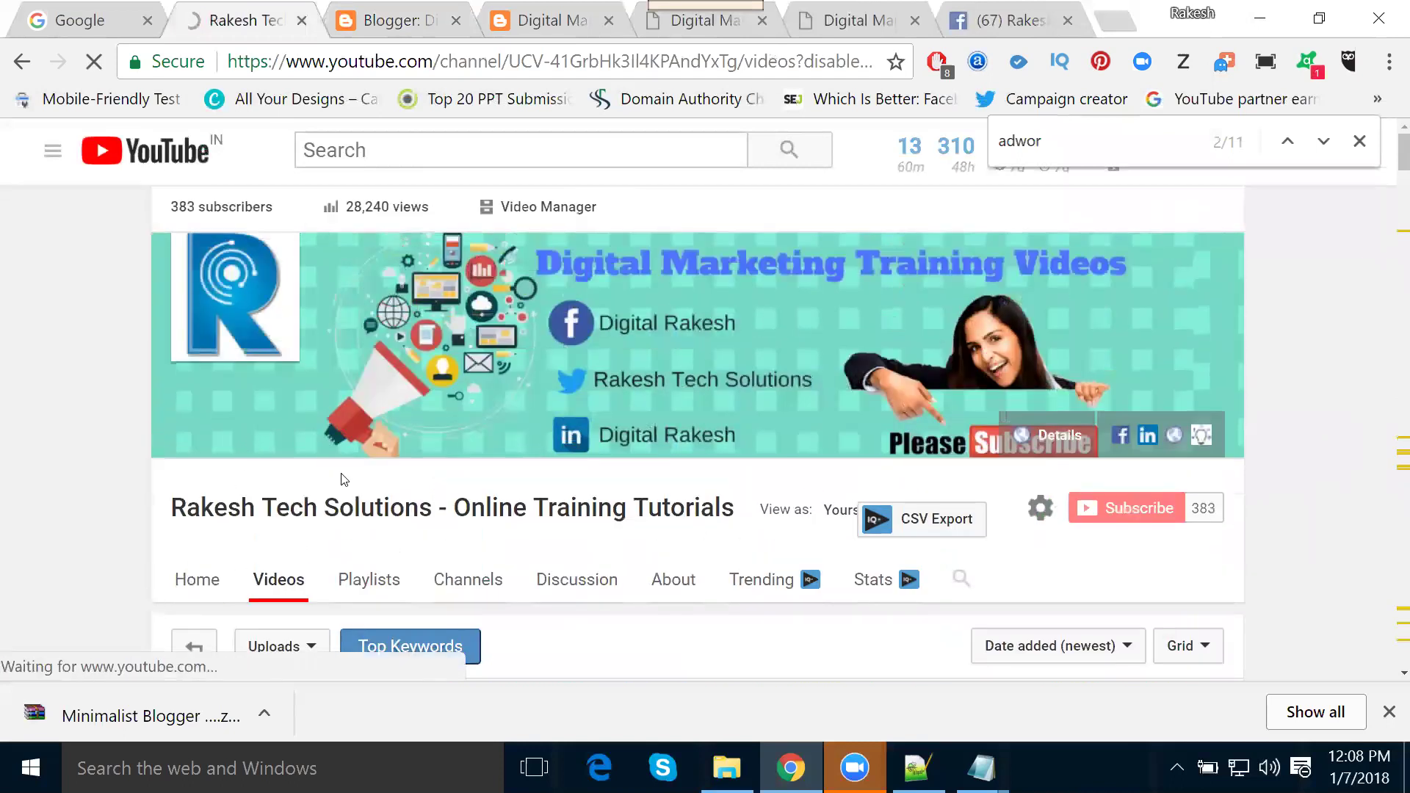
{"action": "scroll", "coordinate": [339, 482], "scroll_direction": "down", "scroll_amount": 3}
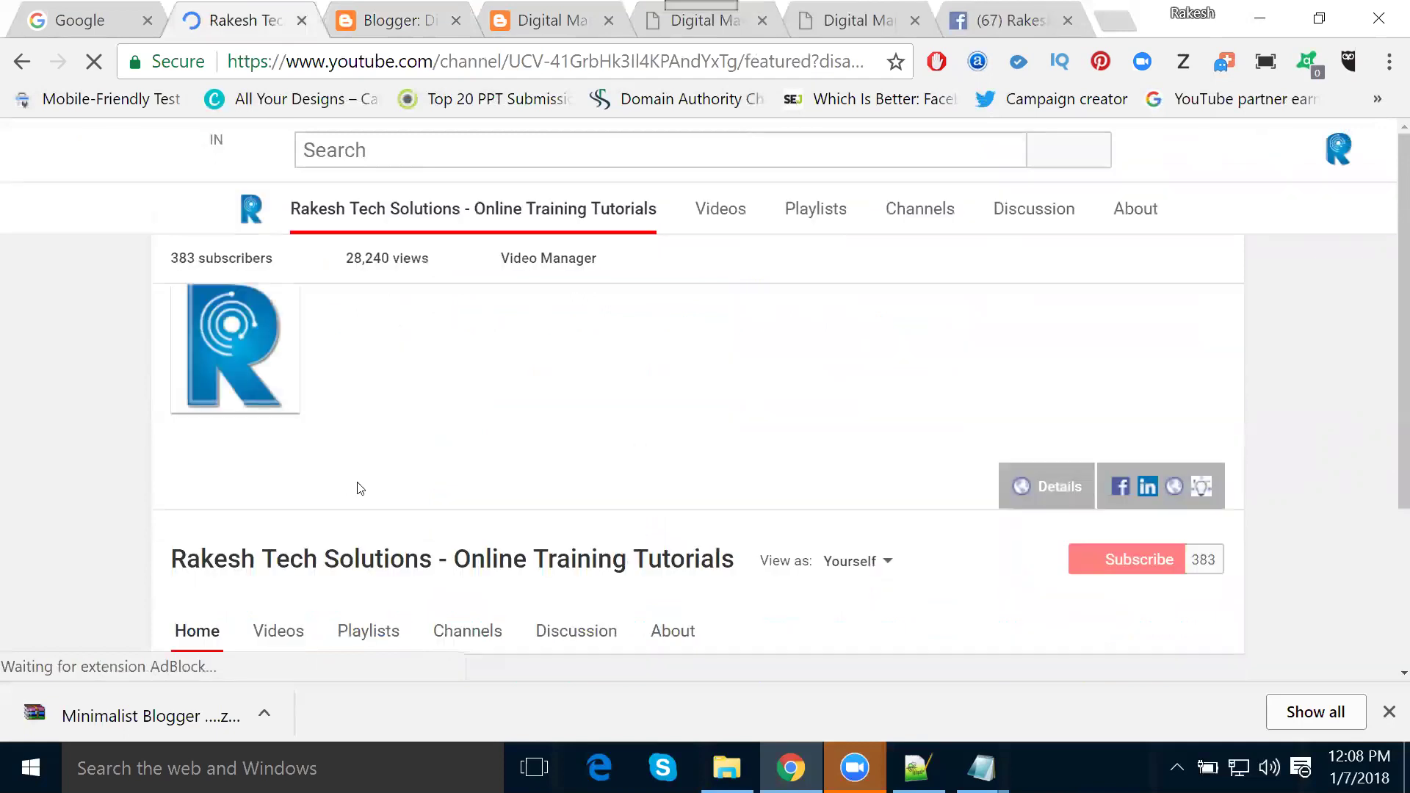
{"action": "scroll", "coordinate": [376, 493], "scroll_direction": "down", "scroll_amount": 4}
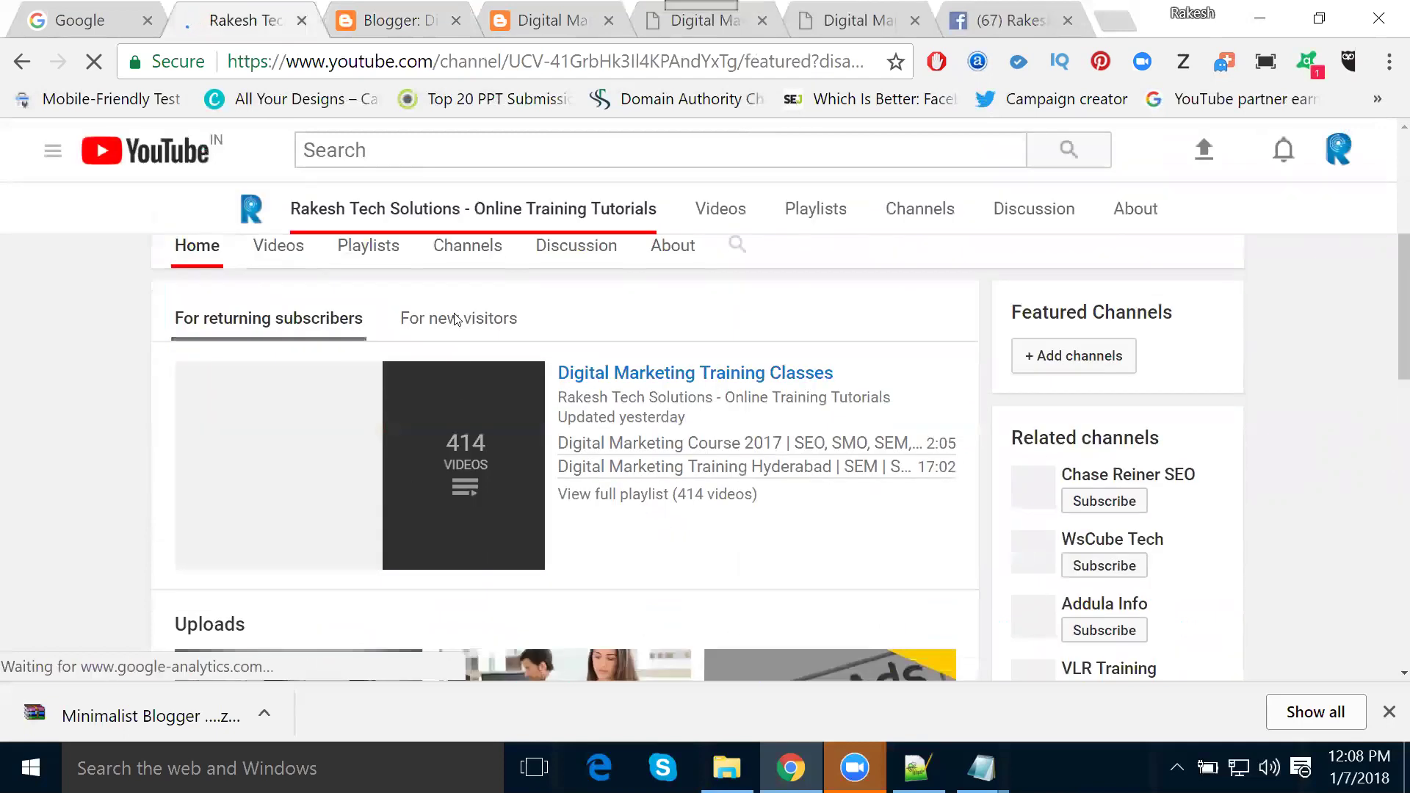
{"action": "left_click", "coordinate": [455, 319]}
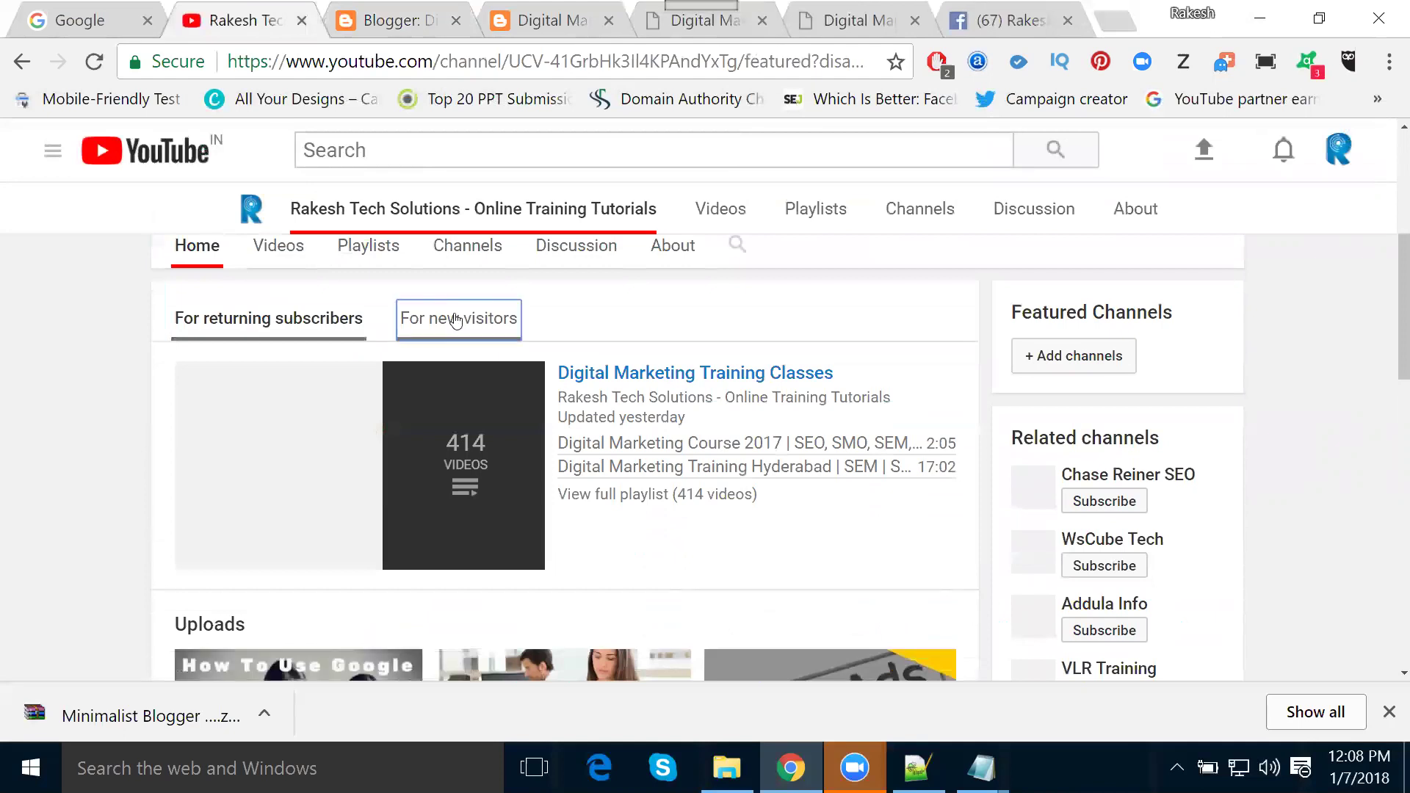
{"action": "left_click", "coordinate": [454, 313]}
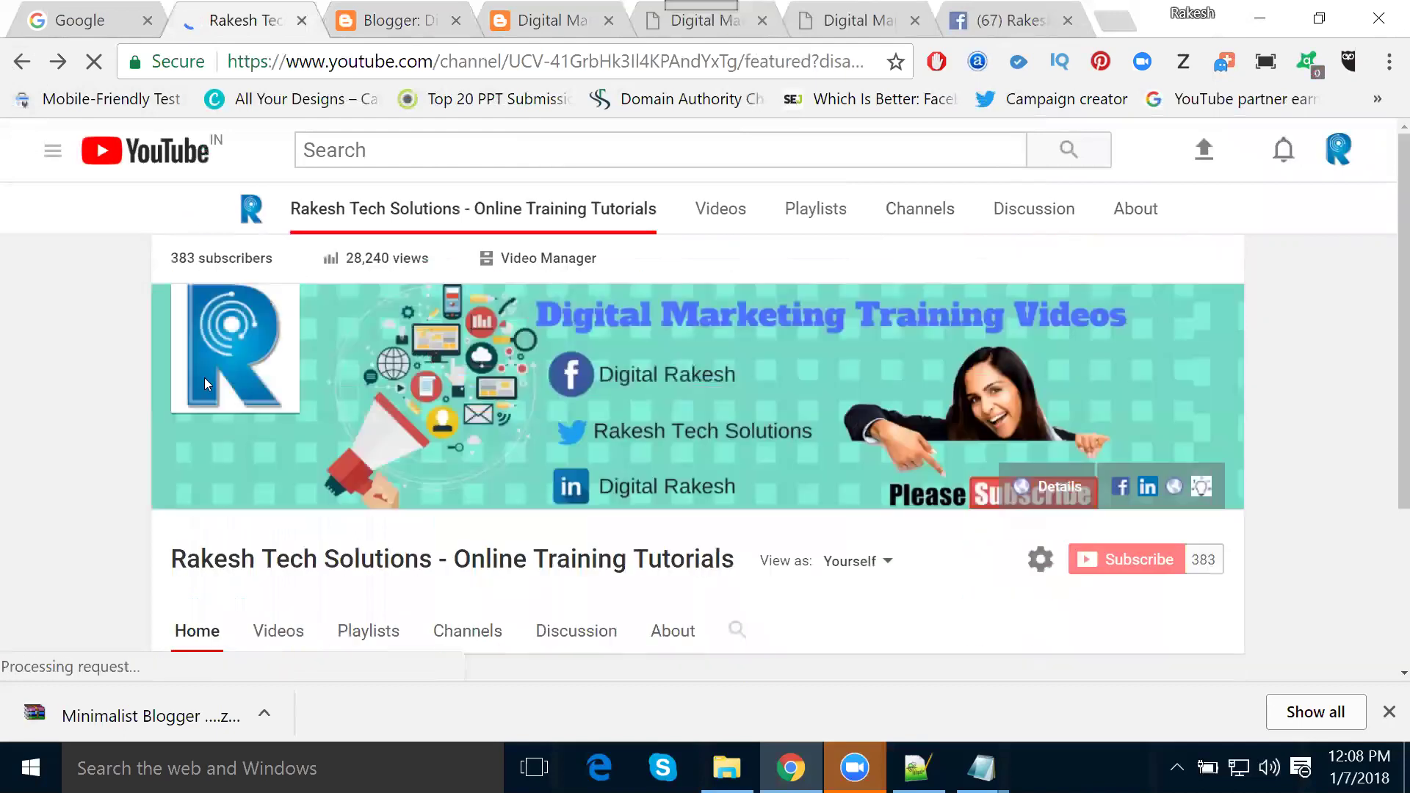
{"action": "scroll", "coordinate": [205, 377], "scroll_direction": "down", "scroll_amount": 3}
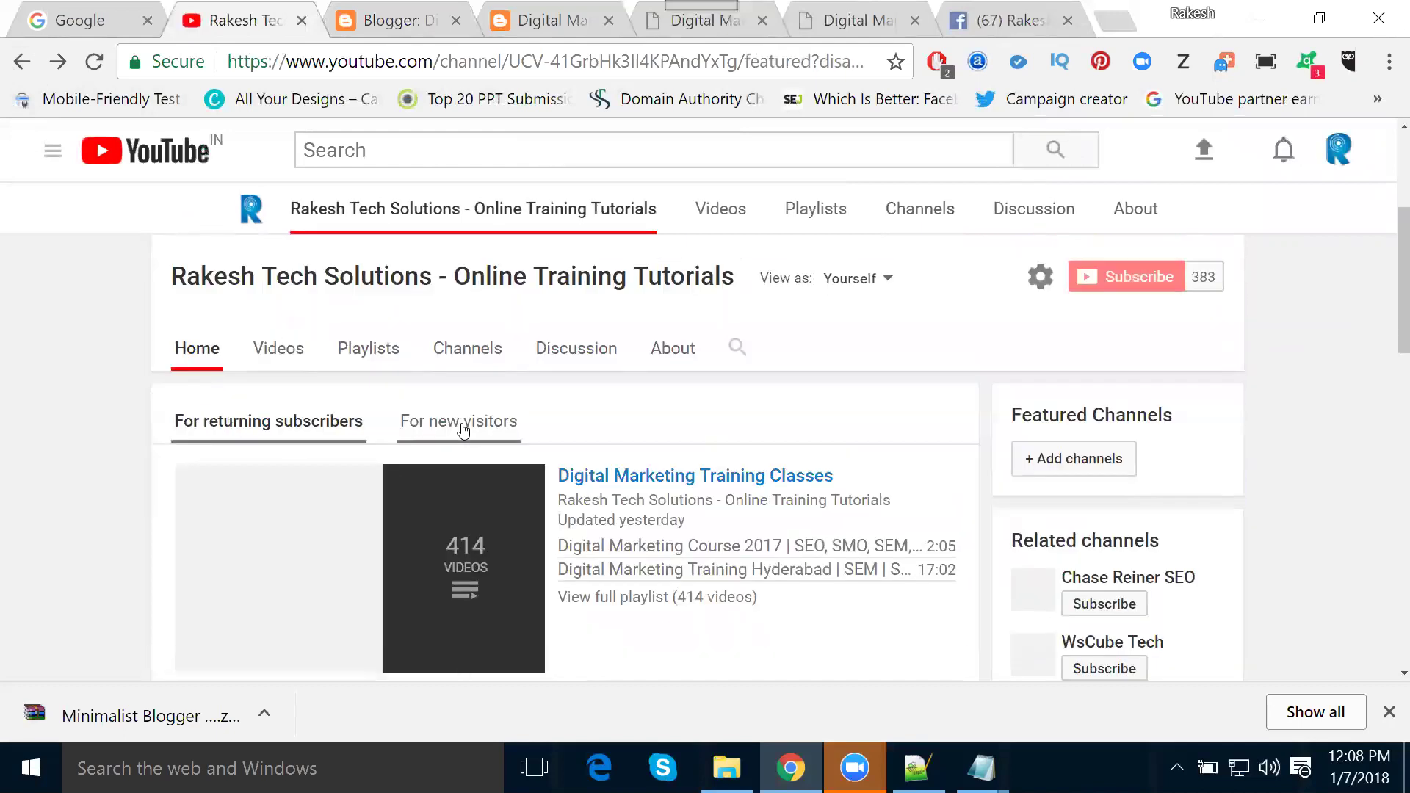
{"action": "scroll", "coordinate": [461, 433], "scroll_direction": "up", "scroll_amount": 1}
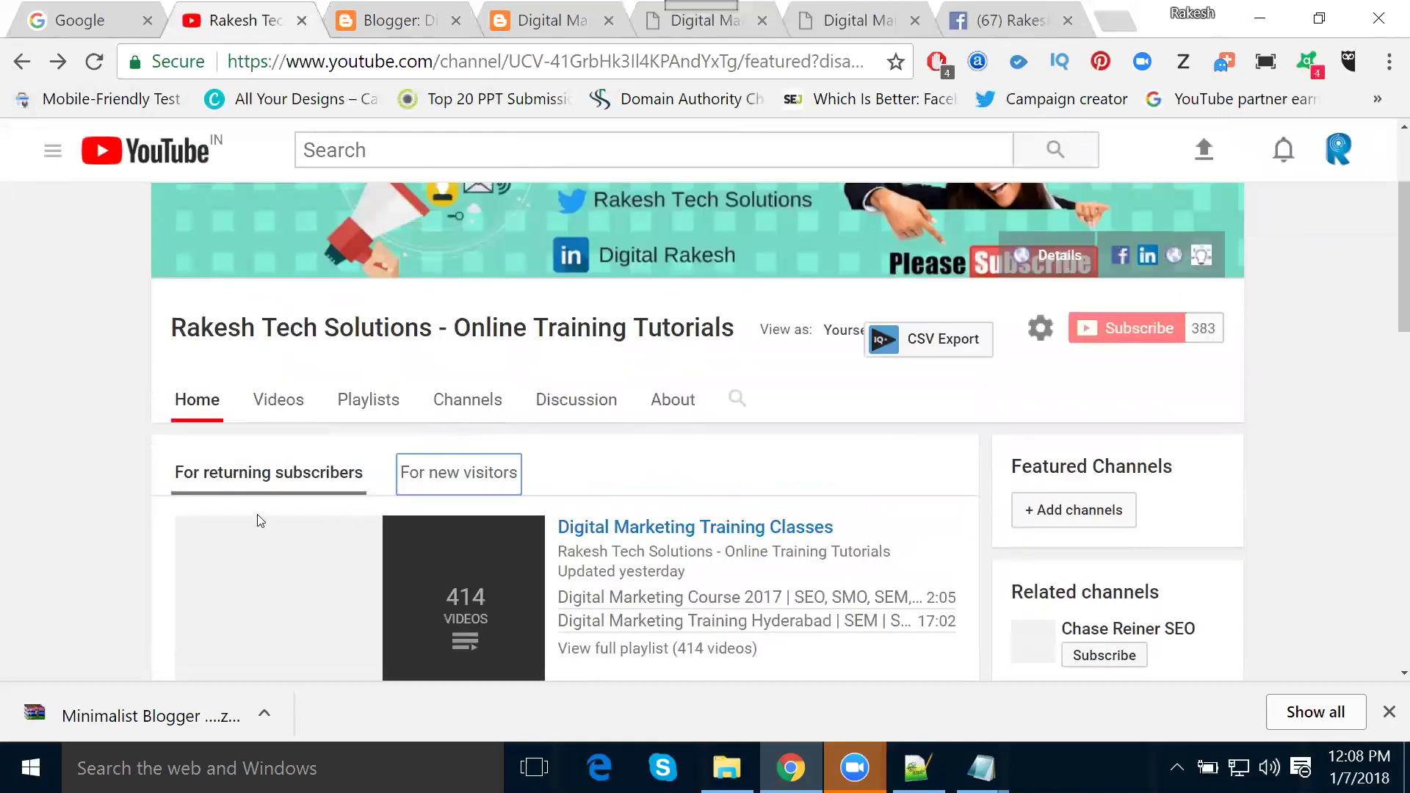
{"action": "left_click", "coordinate": [455, 473]}
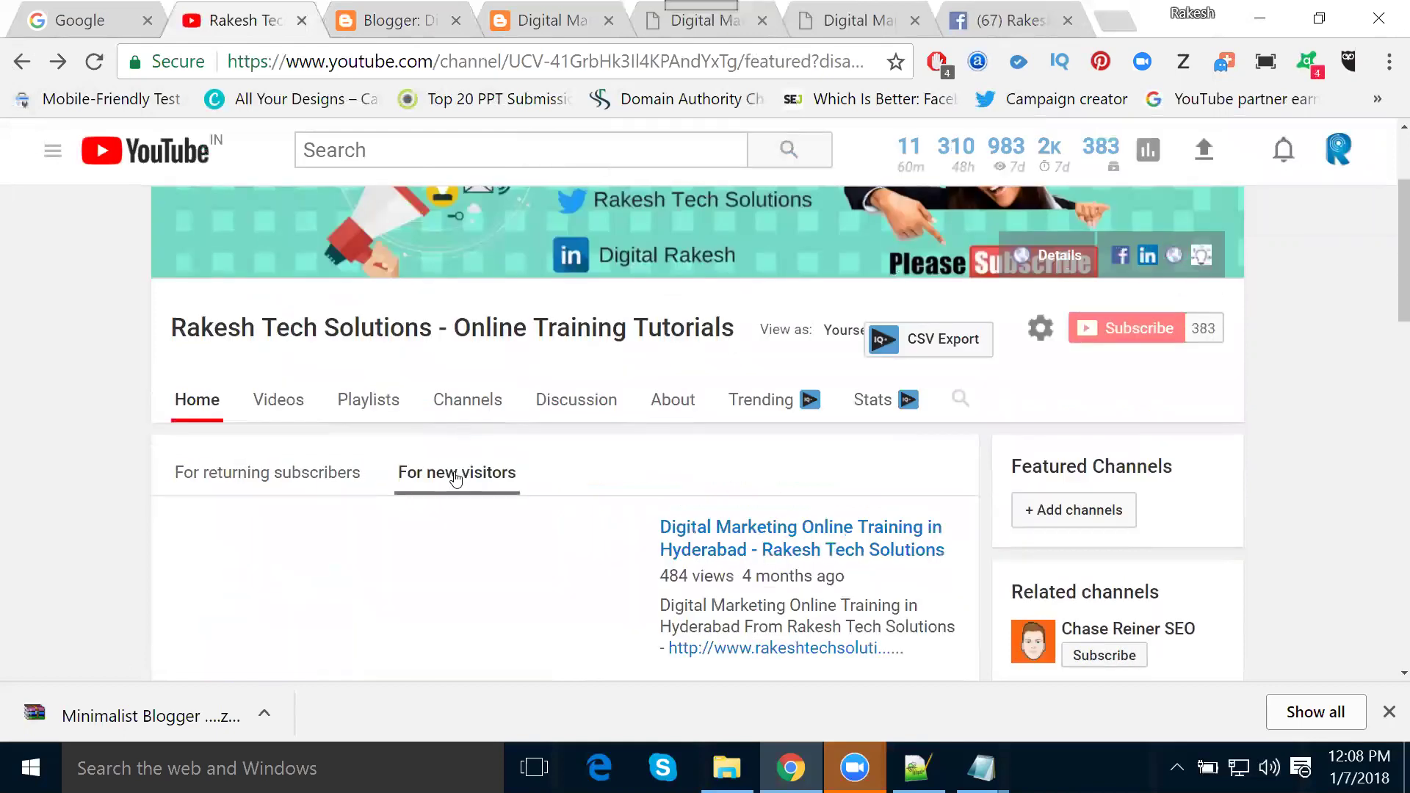
Open the Digital Marketing Online Training in Hyderabad video in a separate tab and copy its embed code
{"action": "middle_click", "coordinate": [687, 532]}
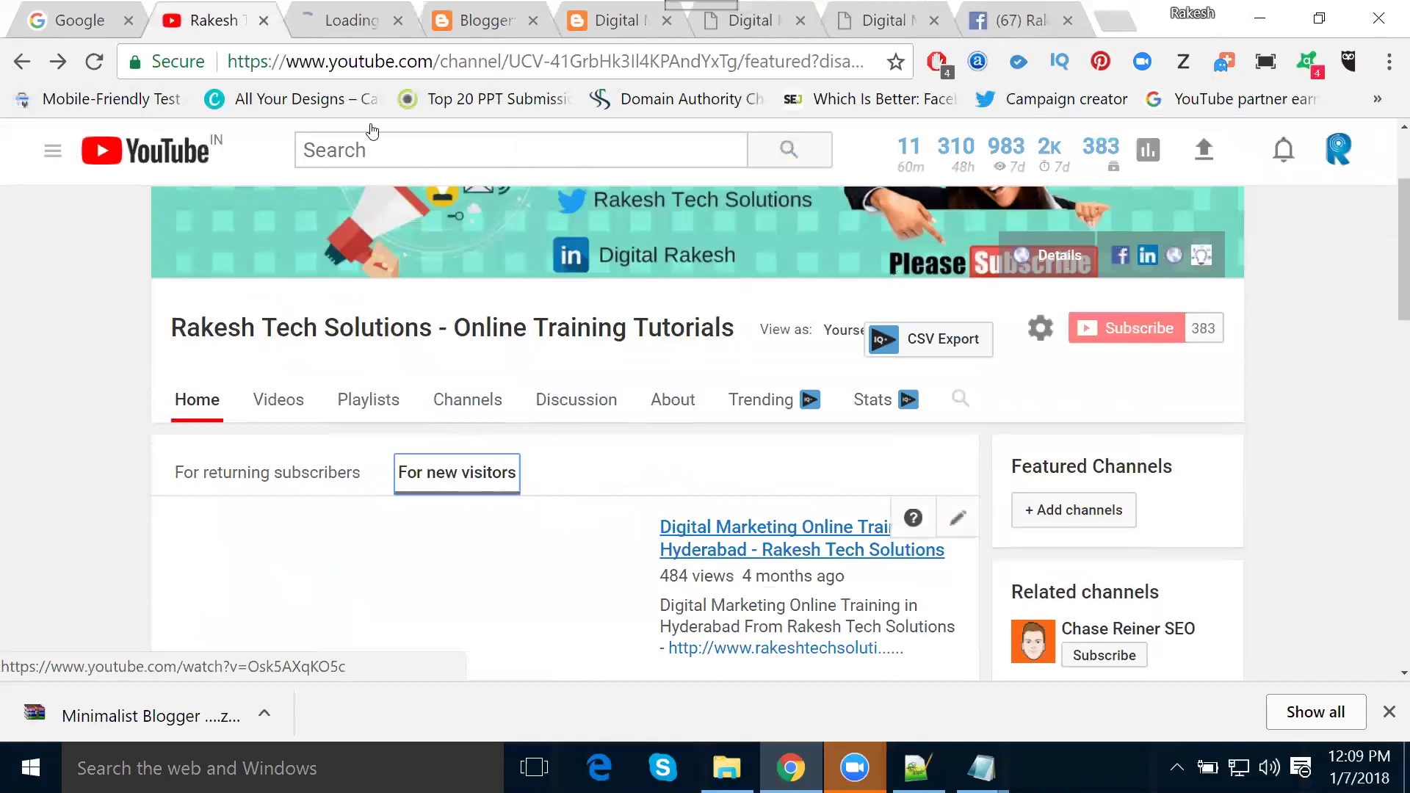
{"action": "left_click", "coordinate": [342, 24]}
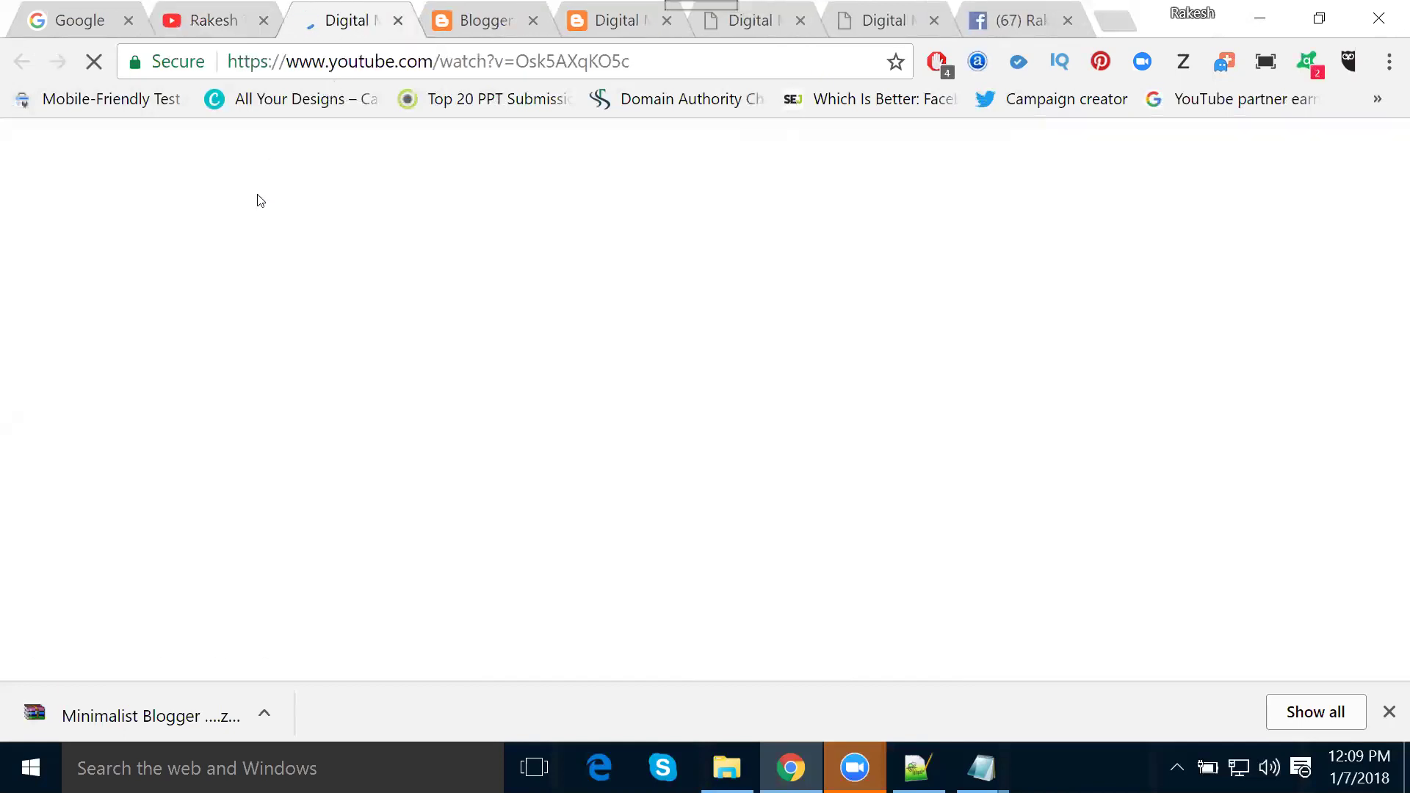
{"action": "scroll", "coordinate": [243, 250], "scroll_direction": "down", "scroll_amount": 2}
{"action": "scroll", "coordinate": [230, 284], "scroll_direction": "down", "scroll_amount": 5}
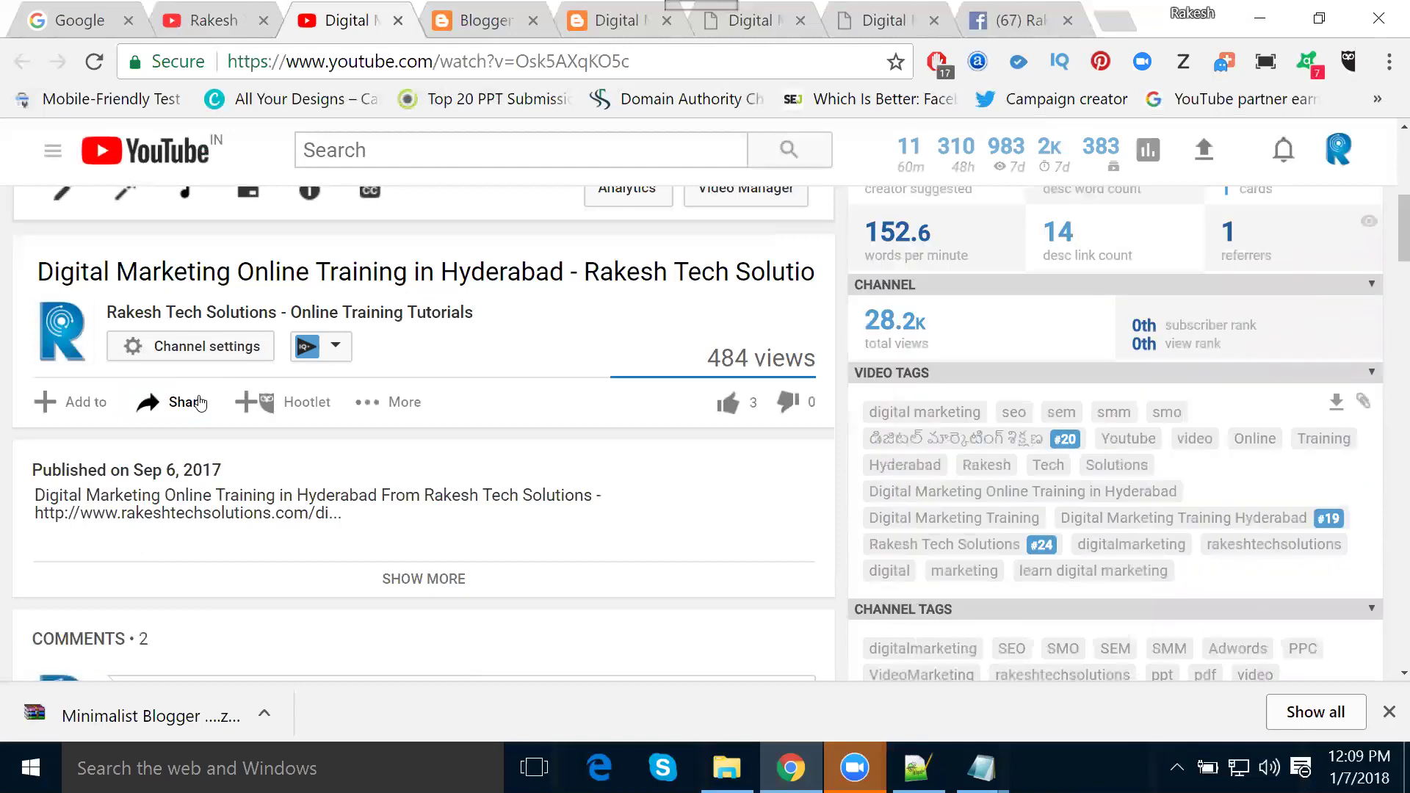
{"action": "left_click", "coordinate": [197, 404]}
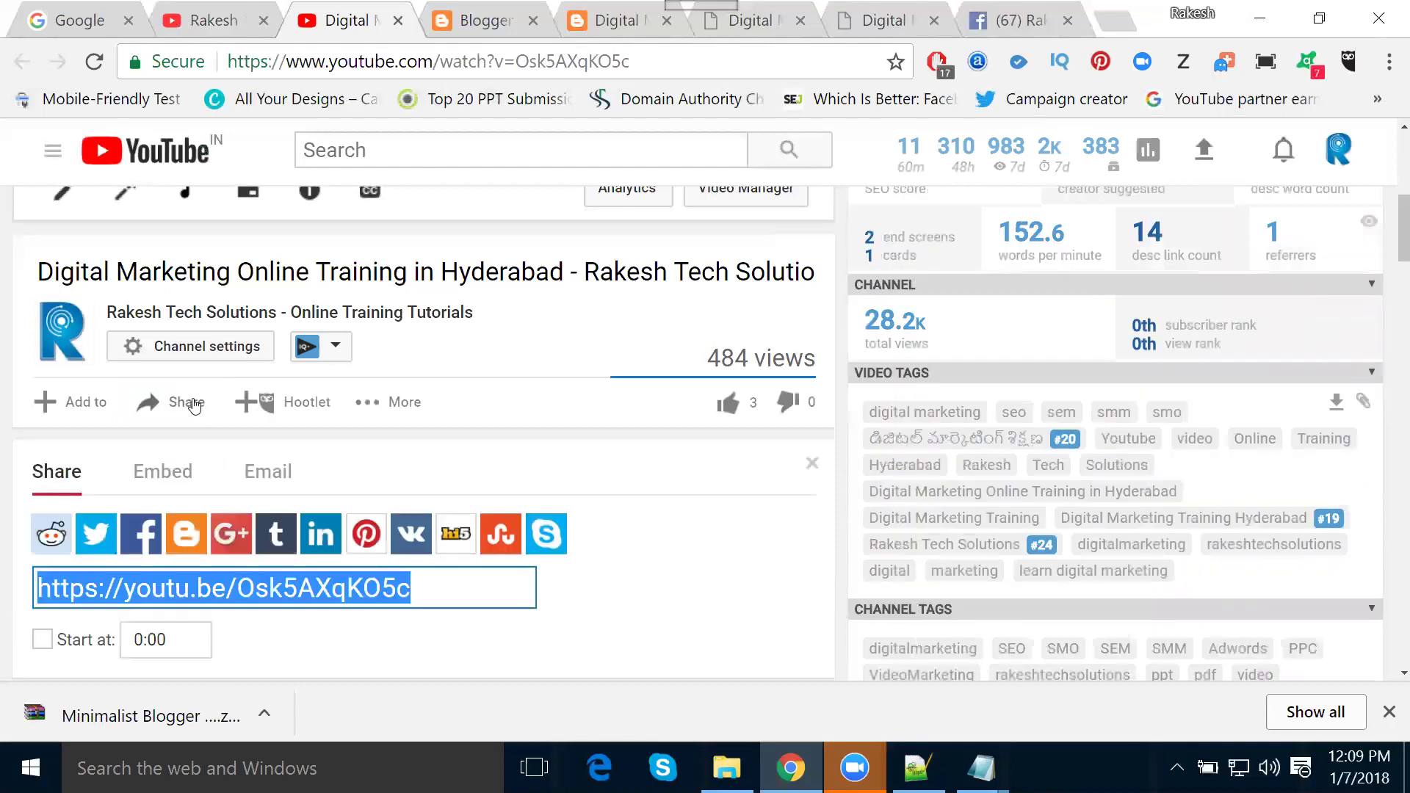
{"action": "left_click", "coordinate": [160, 470]}
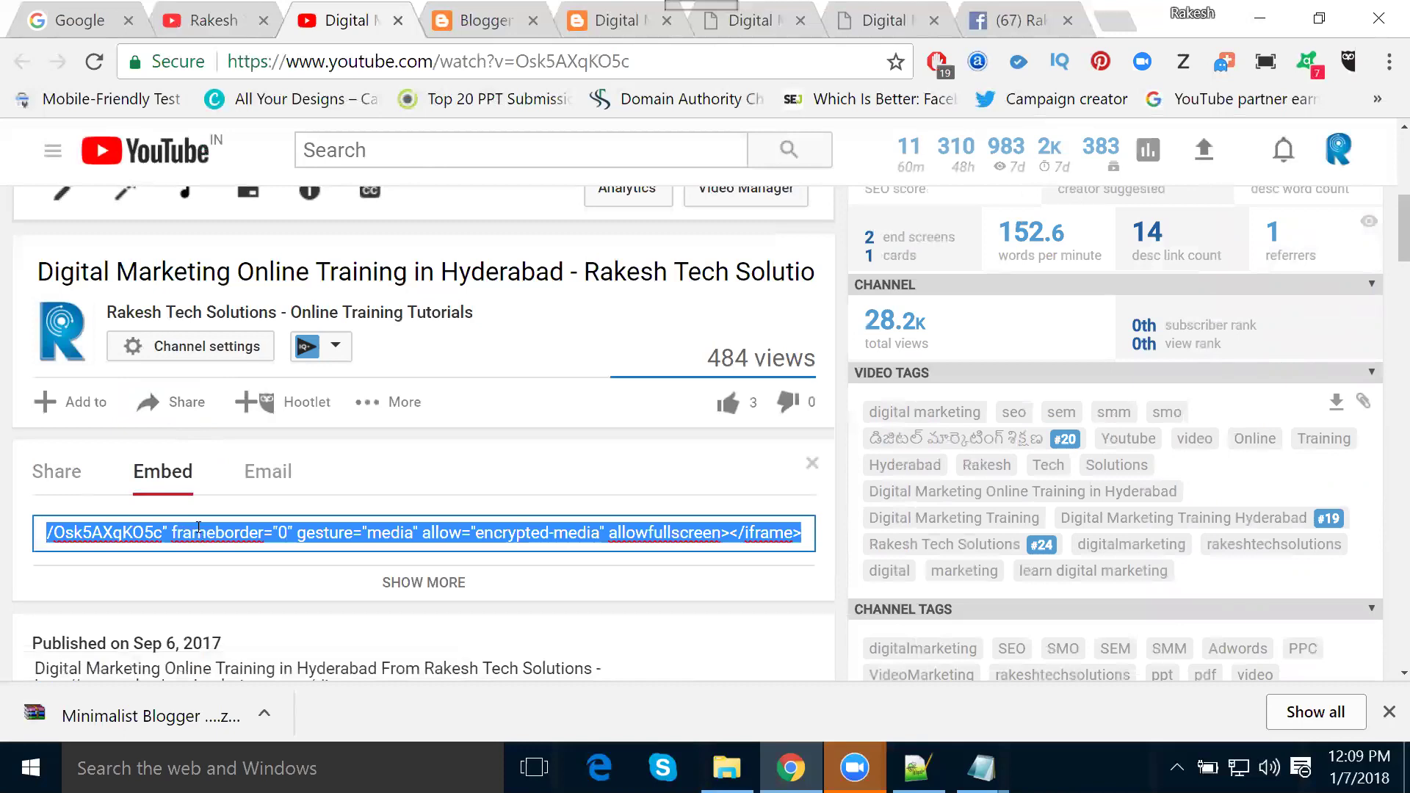
Paste the video's iframe embed code at the end of the Digital Marketing Demo page's HTML and check it in the compose view
{"action": "left_click", "coordinate": [485, 21]}
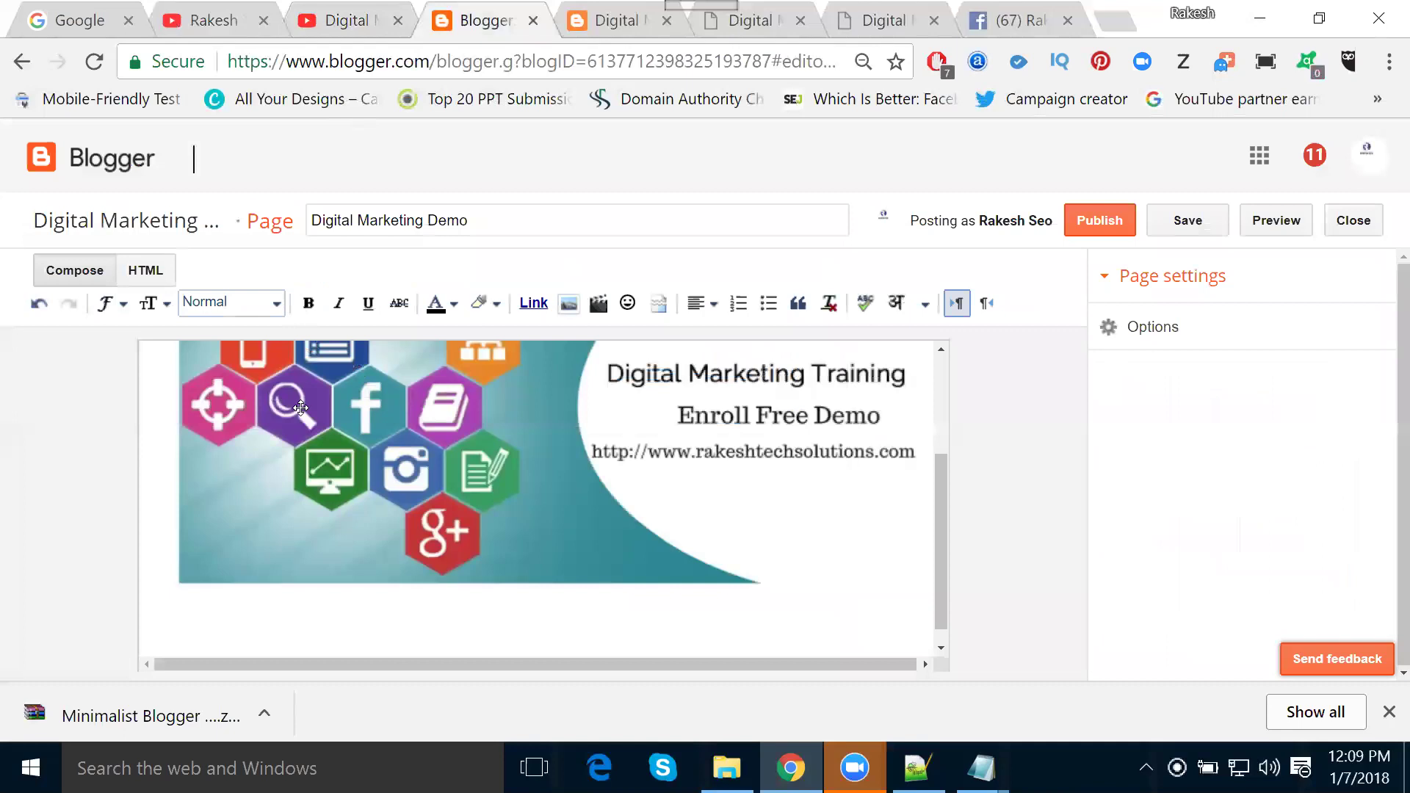
{"action": "left_click", "coordinate": [148, 271]}
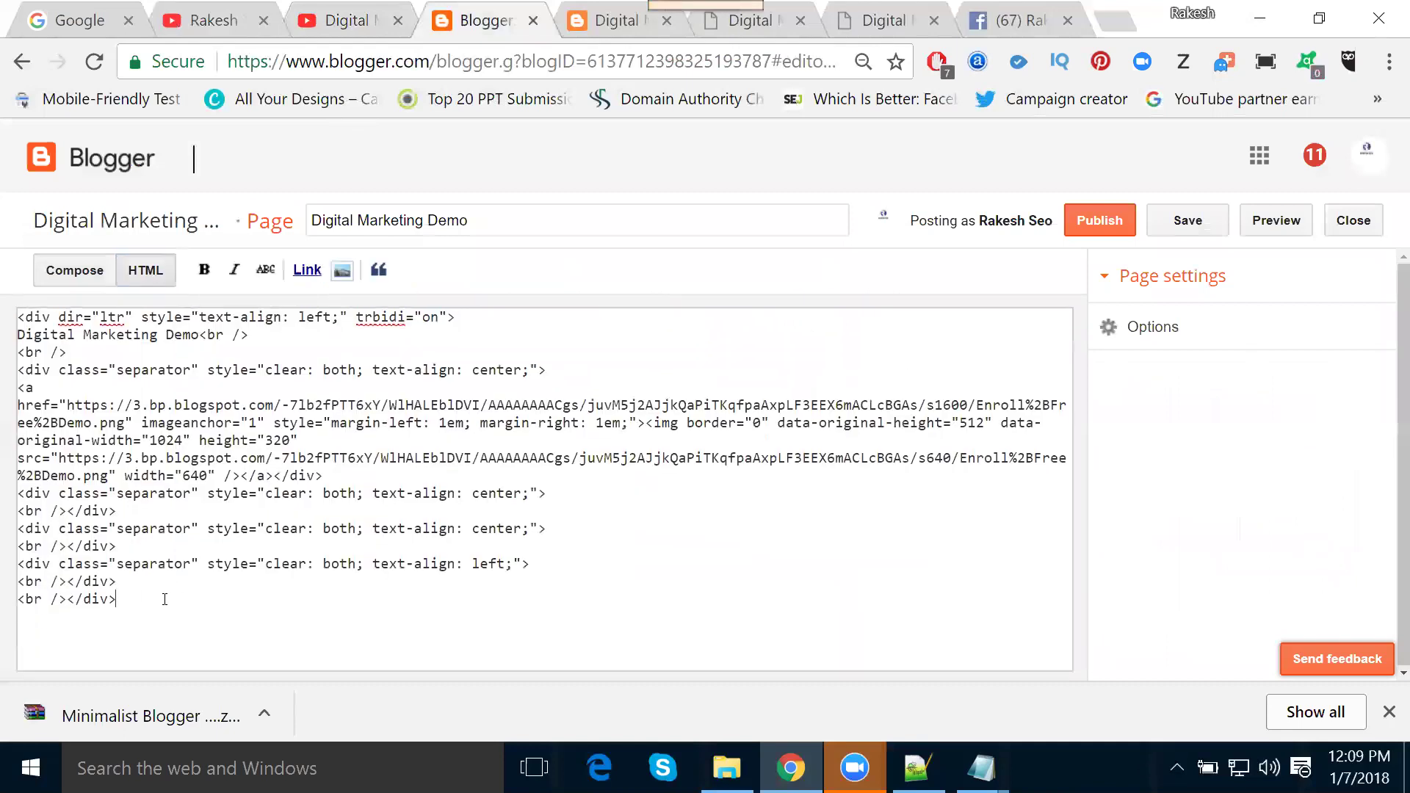
{"action": "key", "text": "Return"}
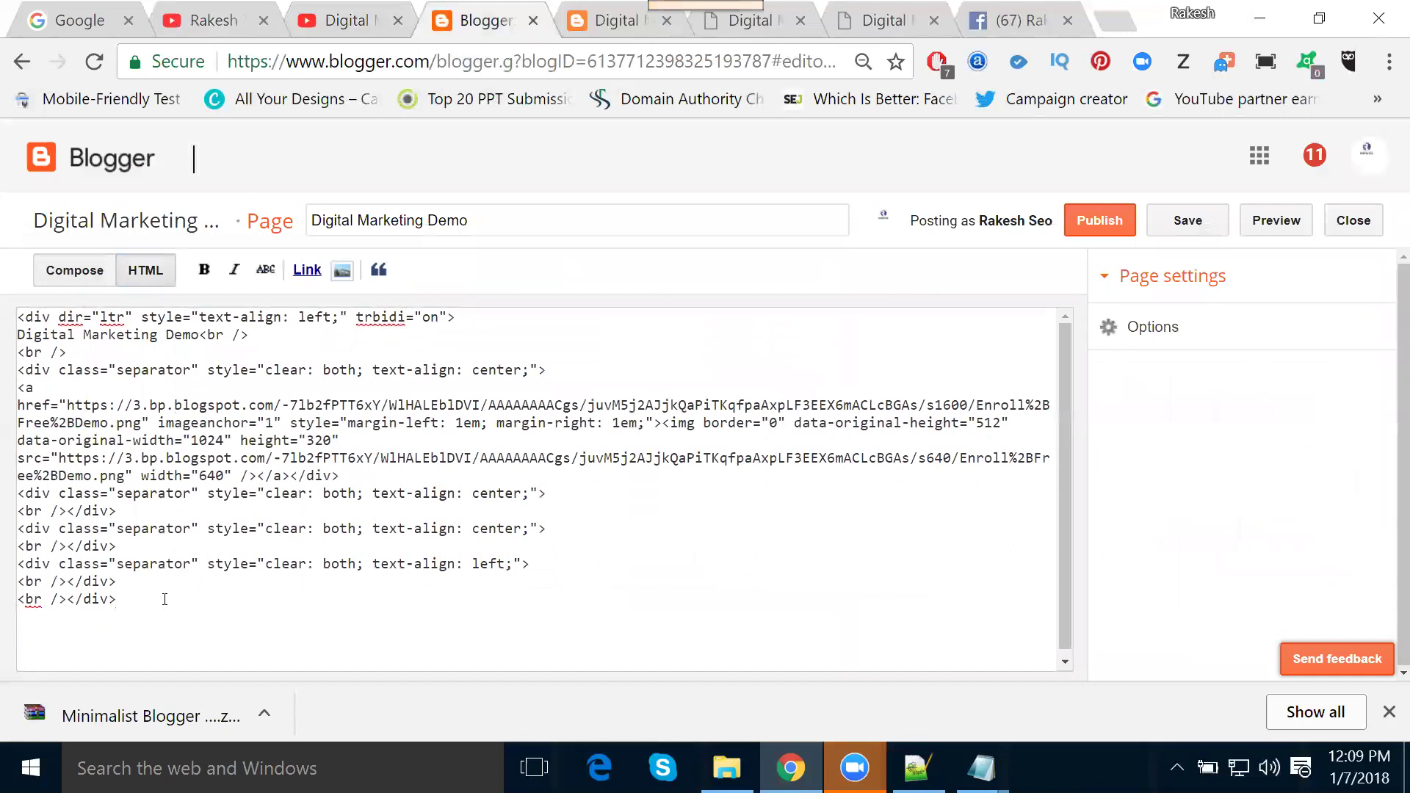
{"action": "type", "text": "<iframe width=\"560\" height=\"315\" src=\"https://www.youtube.com/embed/Osk5AXqKO5c\" frameborder=\"0\" gesture=\"media\" allow=\"encrypted-media\" allowfullscreen></iframe>"}
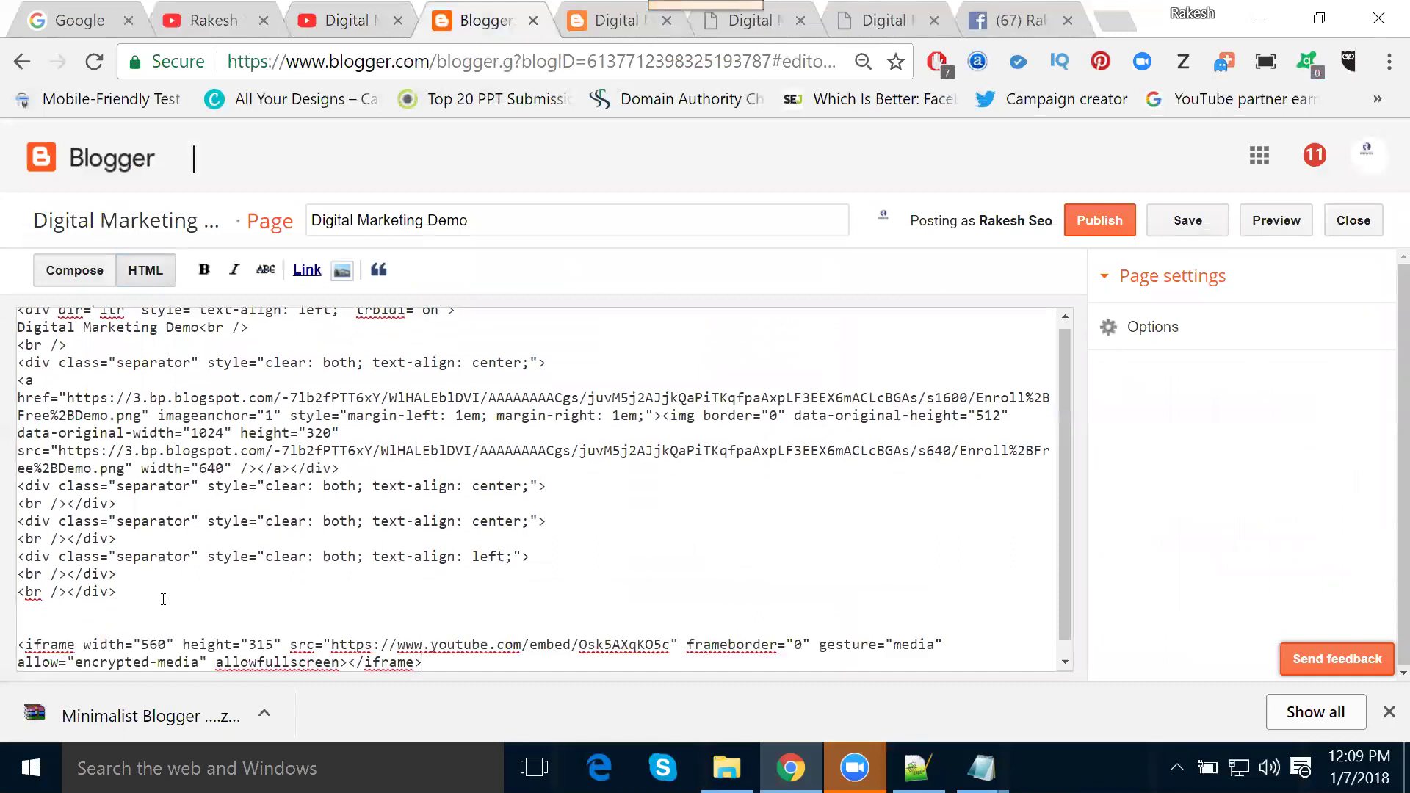
{"action": "left_click", "coordinate": [76, 270]}
{"action": "scroll", "coordinate": [279, 390], "scroll_direction": "down", "scroll_amount": 8}
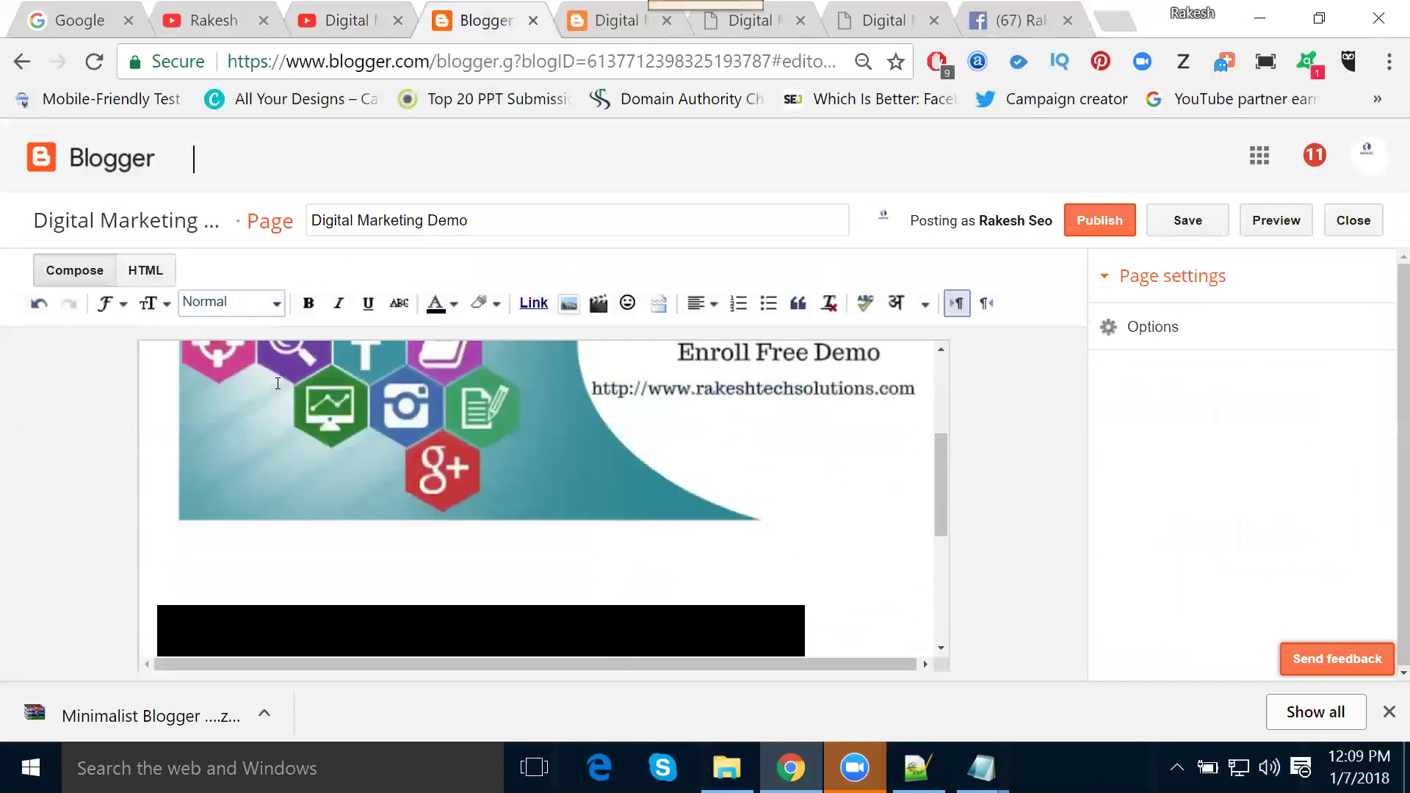
Publish the Digital Marketing Demo page, view it on the blog and copy its full web address
{"action": "left_click", "coordinate": [145, 463]}
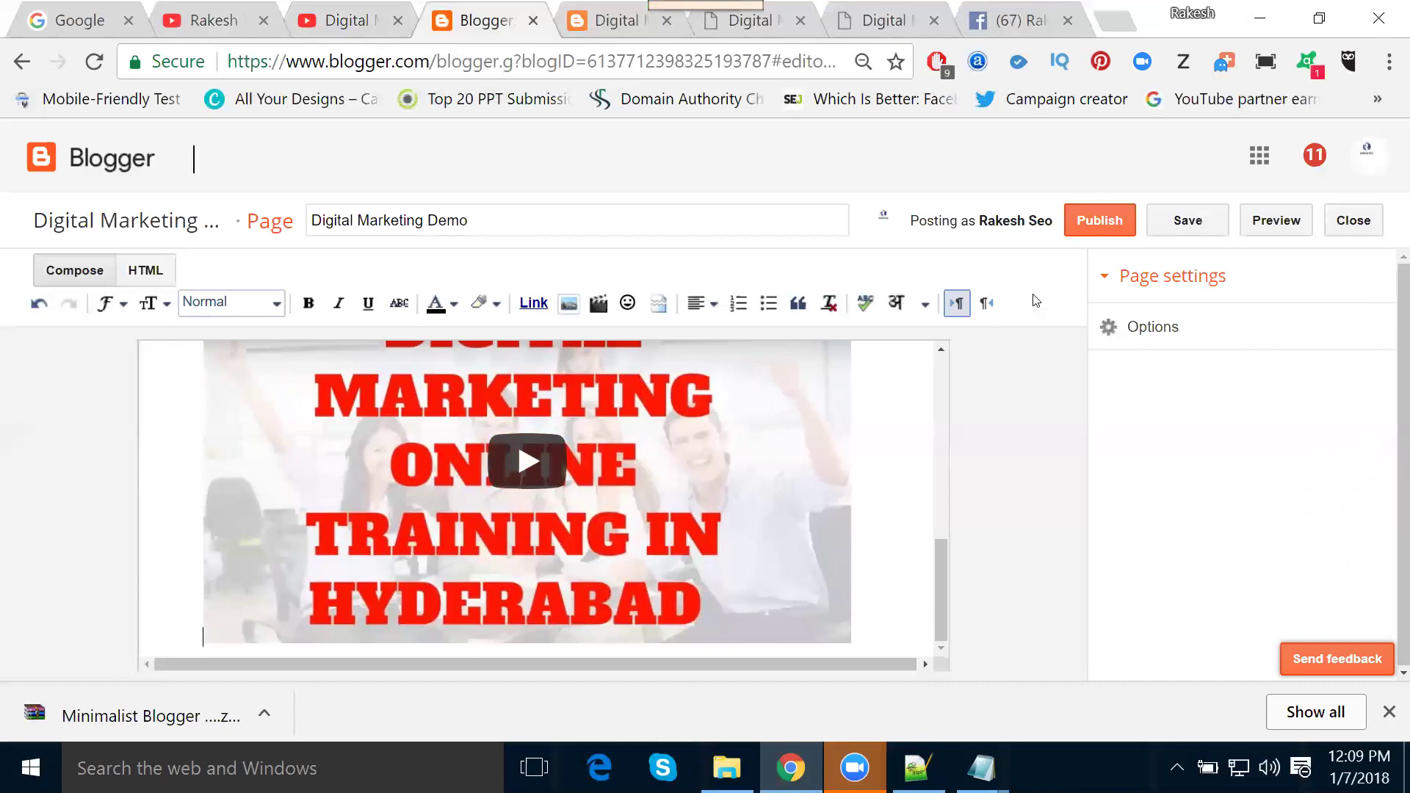
{"action": "left_click", "coordinate": [1094, 230]}
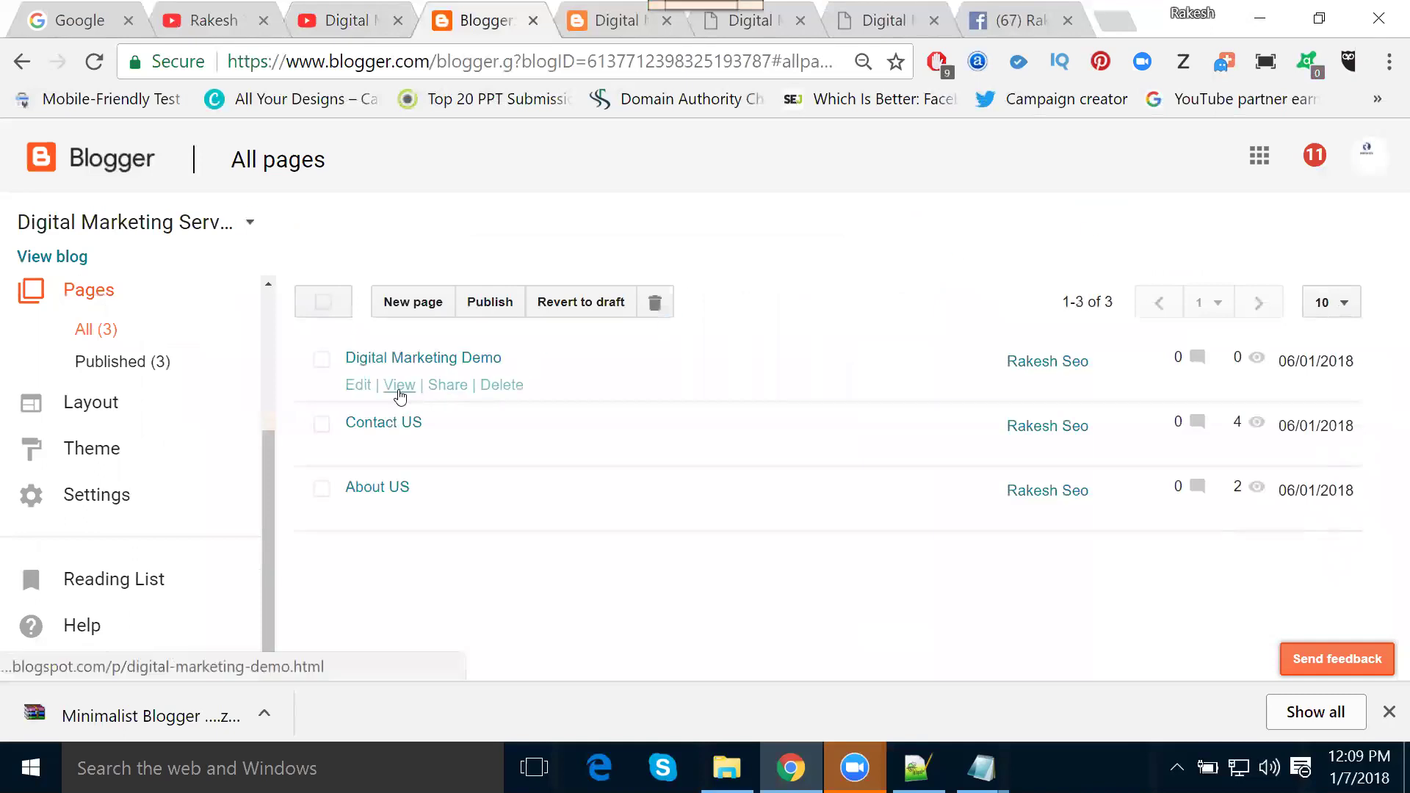
{"action": "left_click", "coordinate": [400, 385]}
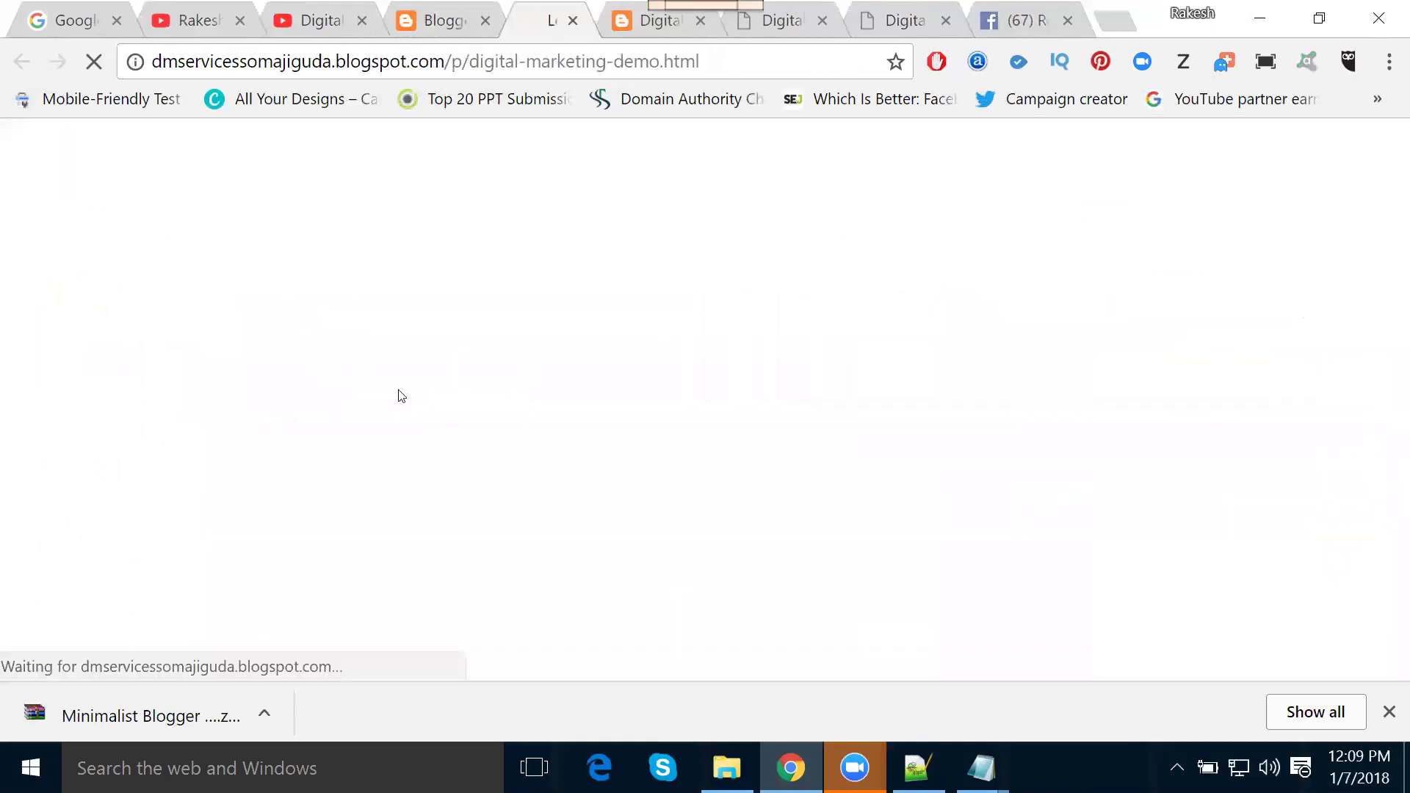
{"action": "left_click", "coordinate": [375, 62]}
{"action": "key", "text": "ctrl+c"}
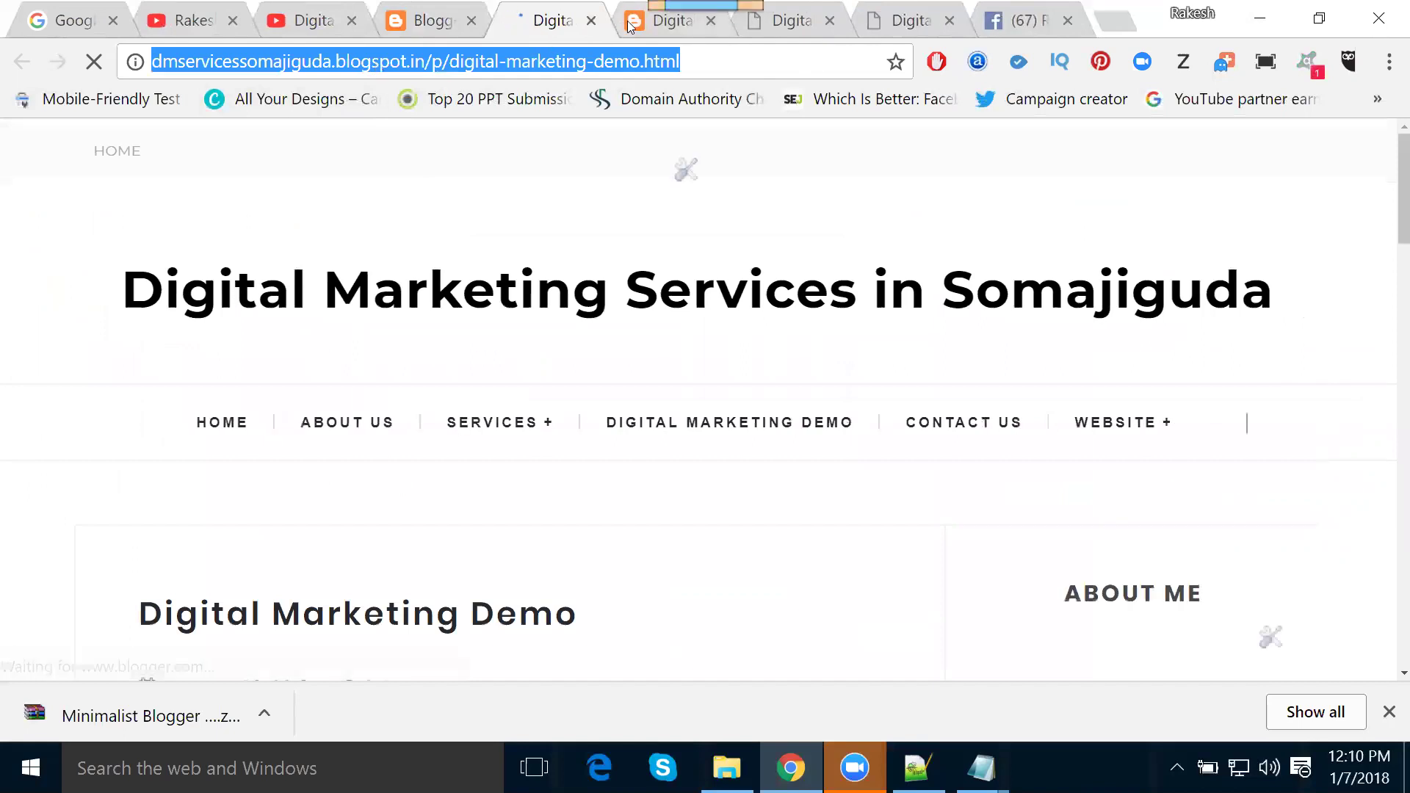
In the theme HTML, replace the # link of the Digital Marketing Demo menu item with the copied page address and save the theme
{"action": "key", "text": "ctrl+Tab"}
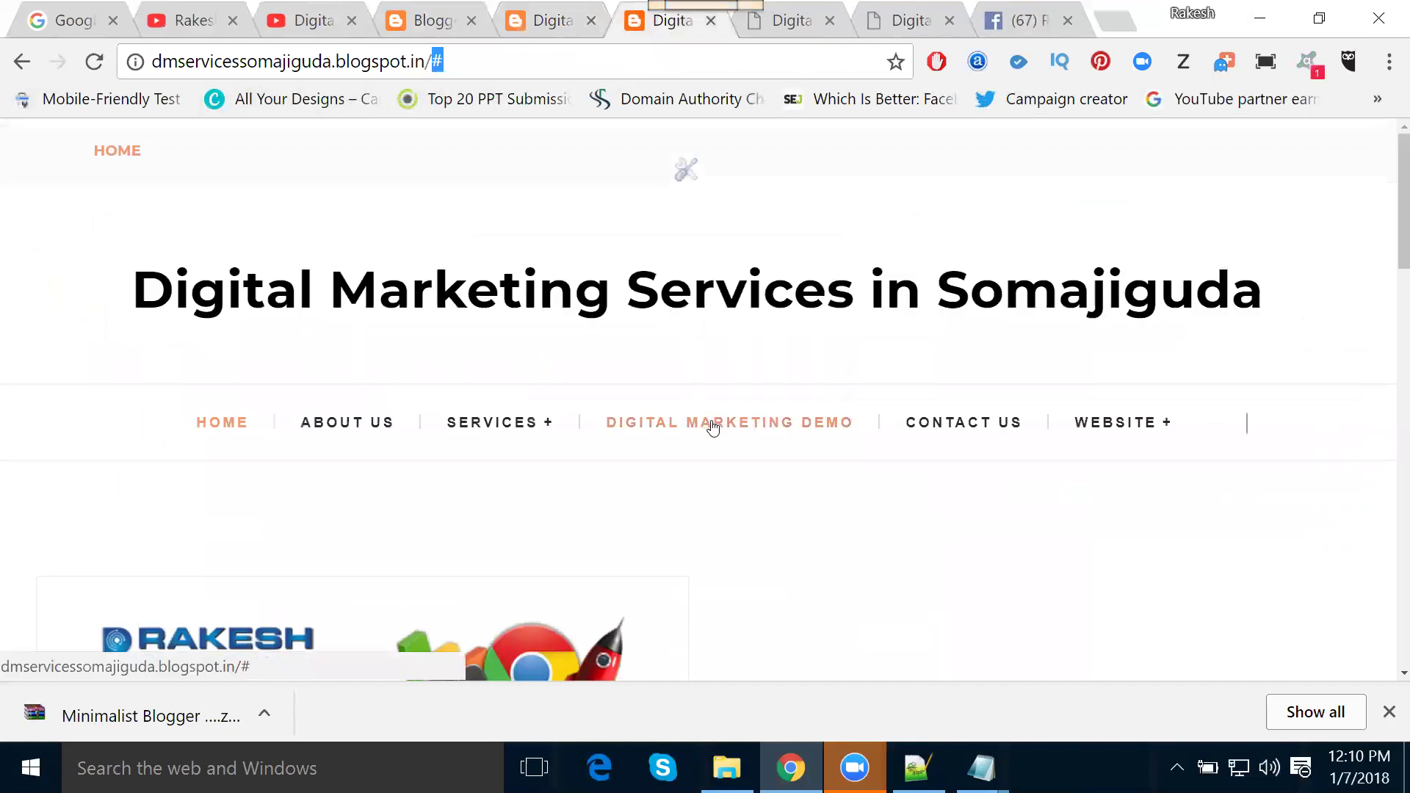
{"action": "left_click", "coordinate": [408, 22]}
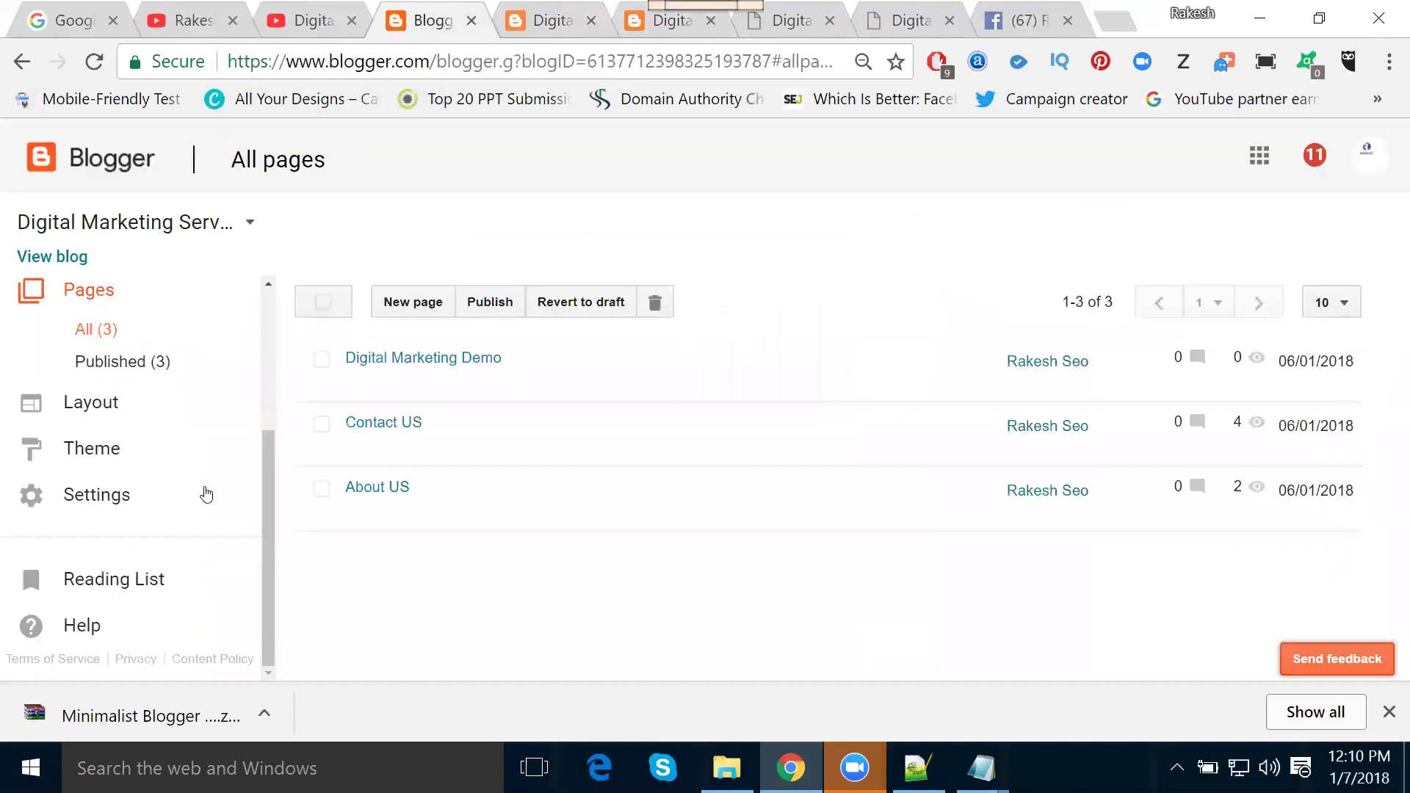
{"action": "left_click", "coordinate": [110, 446]}
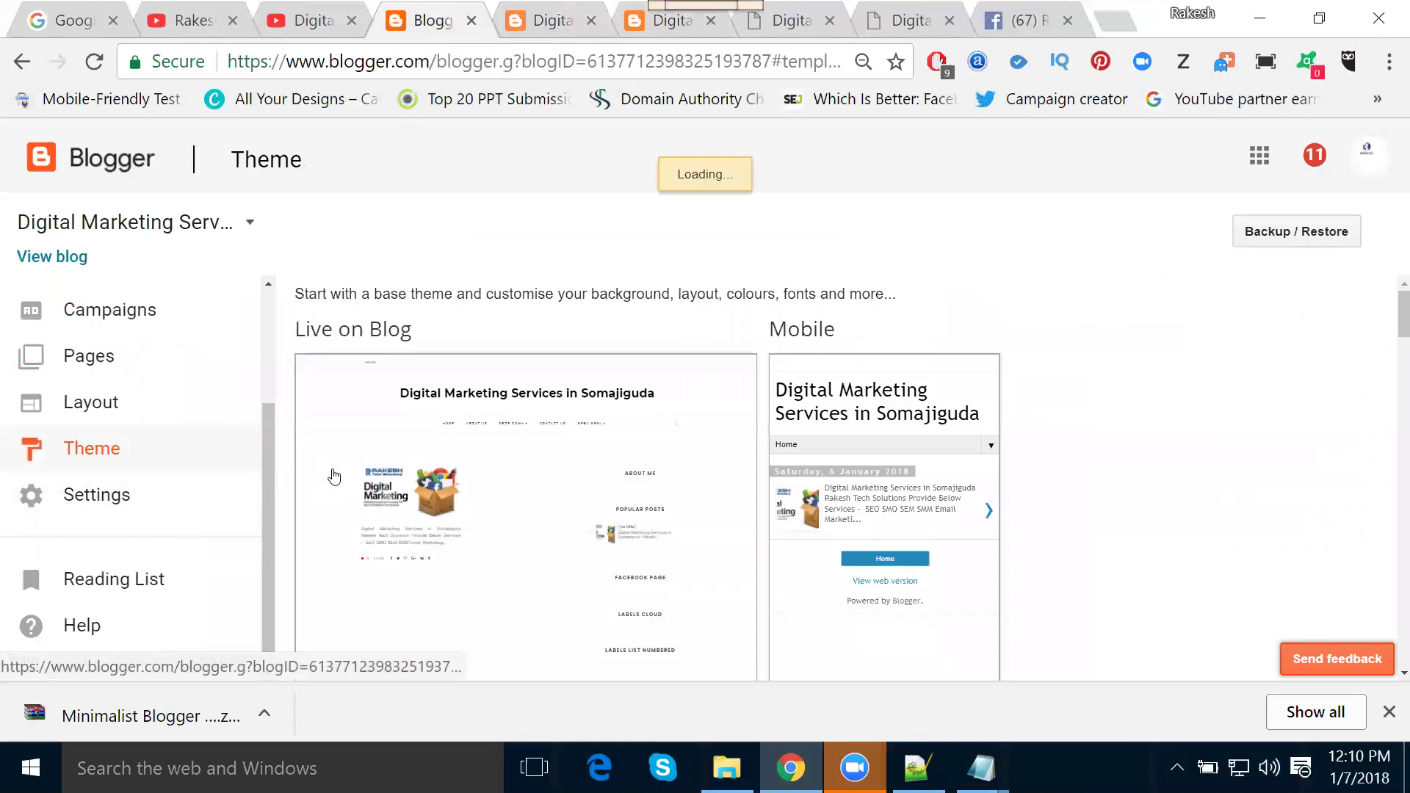
{"action": "scroll", "coordinate": [364, 485], "scroll_direction": "down", "scroll_amount": 5}
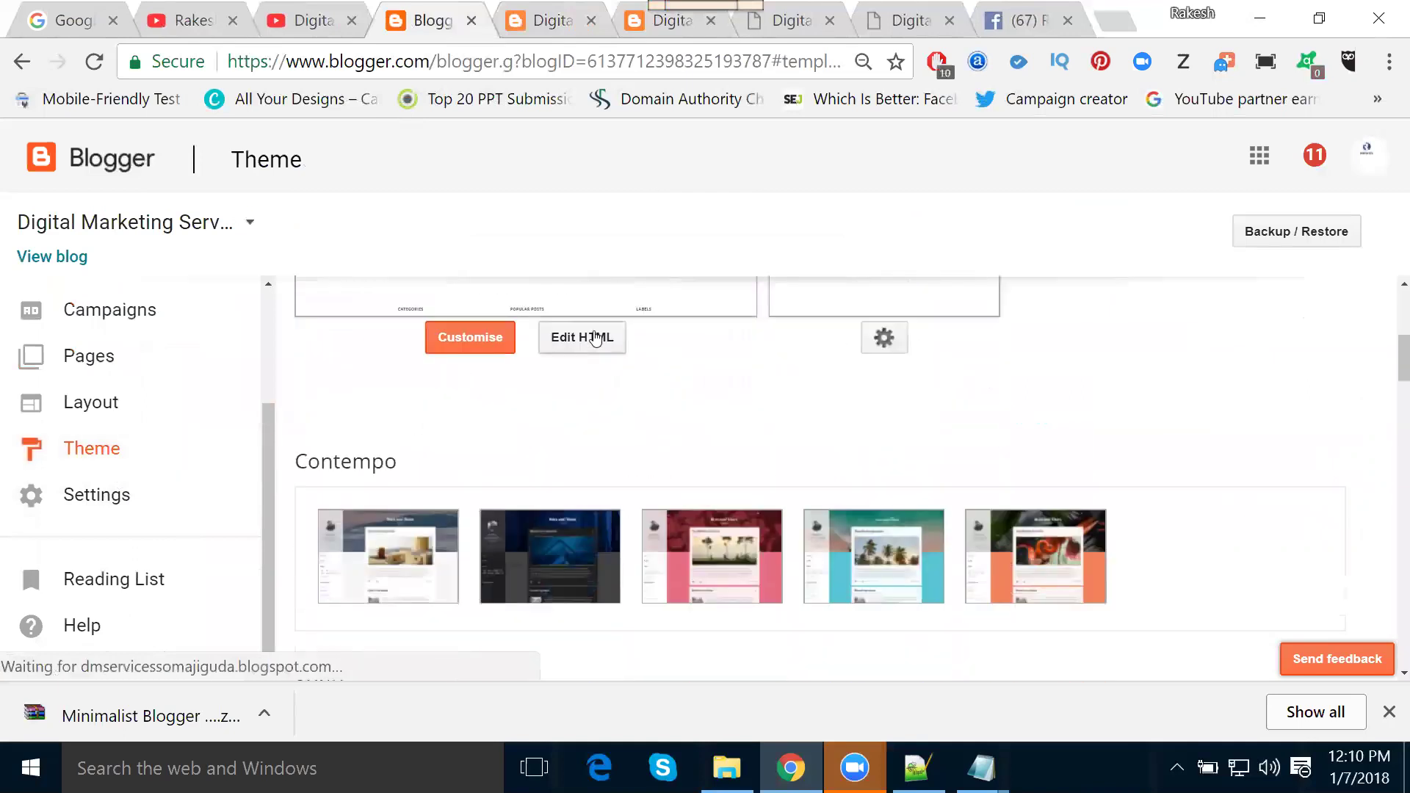
{"action": "left_click", "coordinate": [596, 337]}
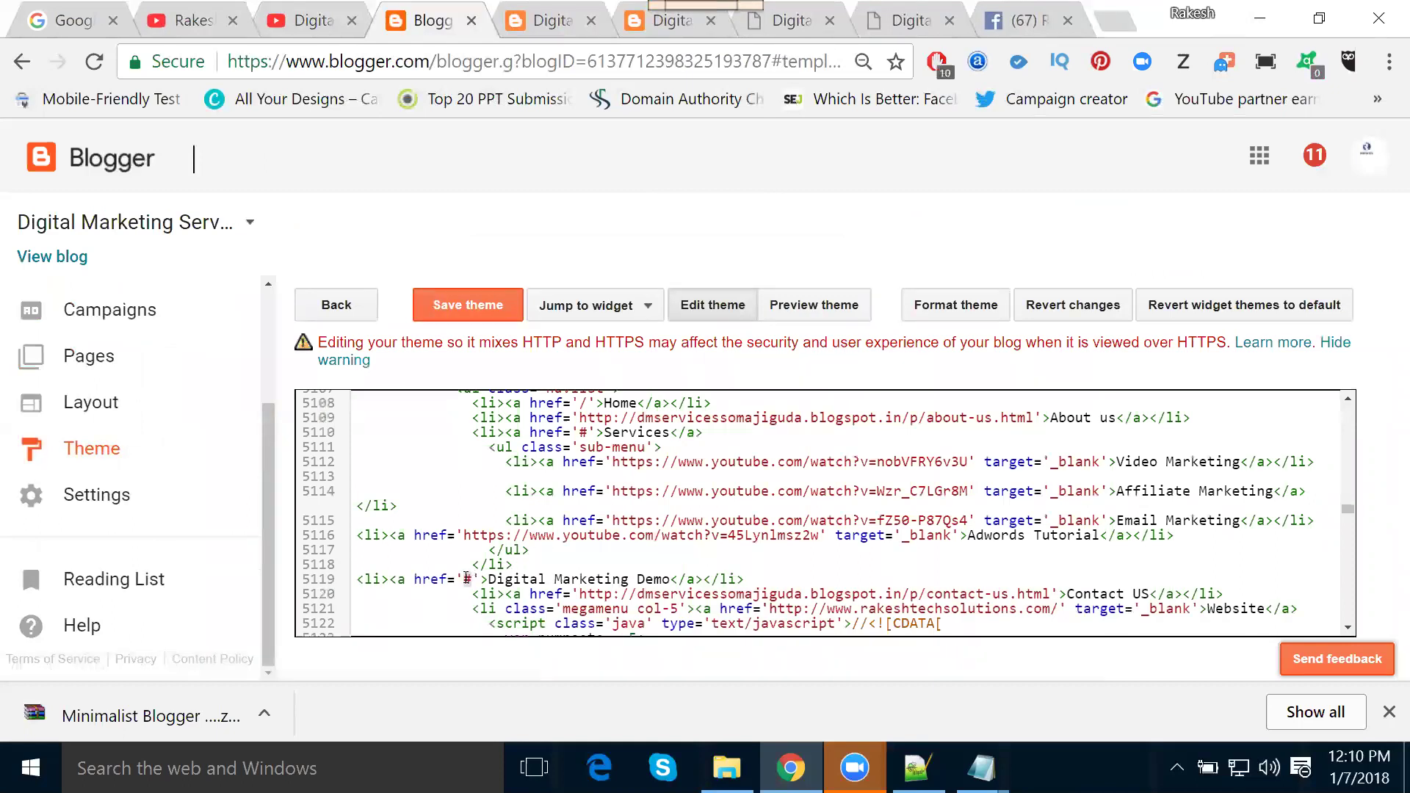
{"action": "key", "text": "ctrl+v"}
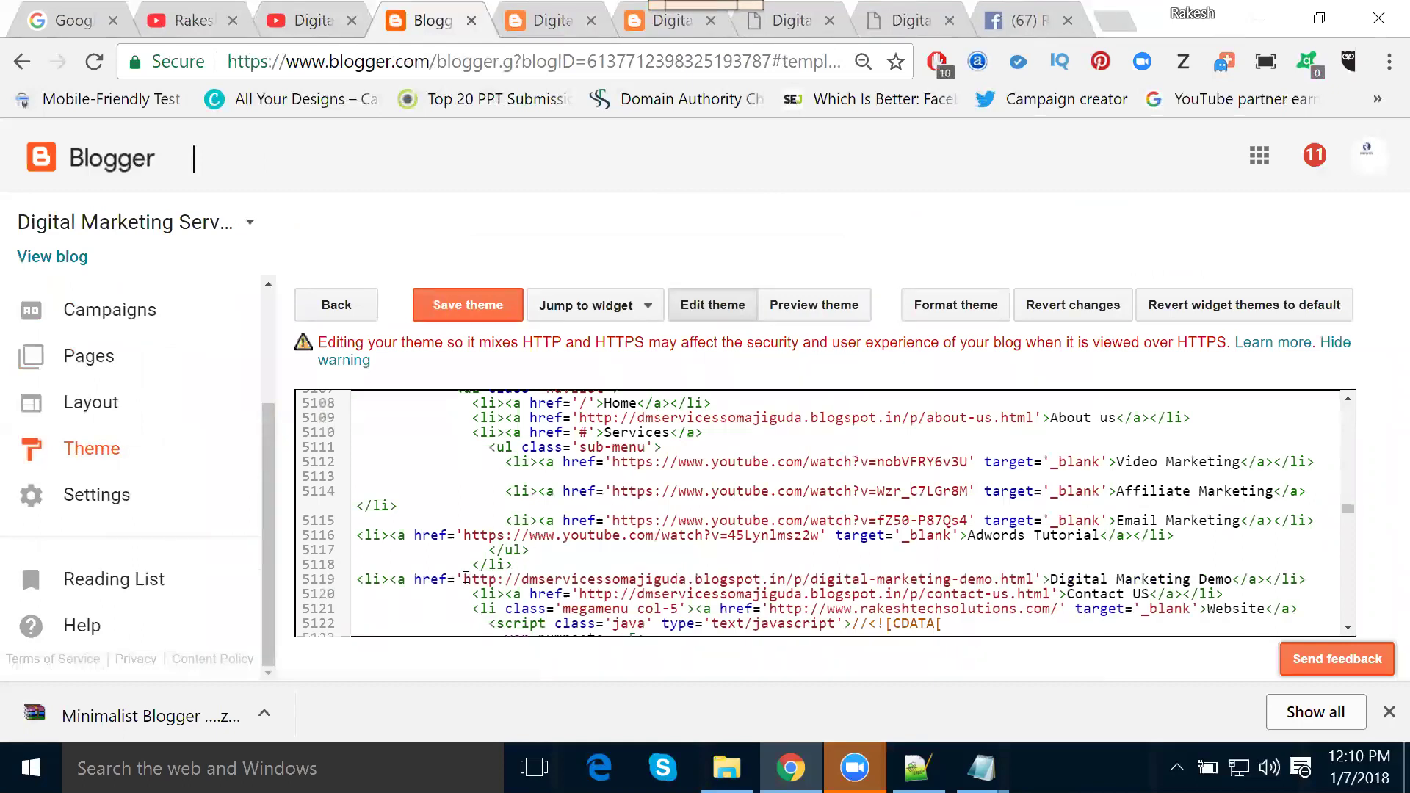
{"action": "left_click", "coordinate": [491, 302]}
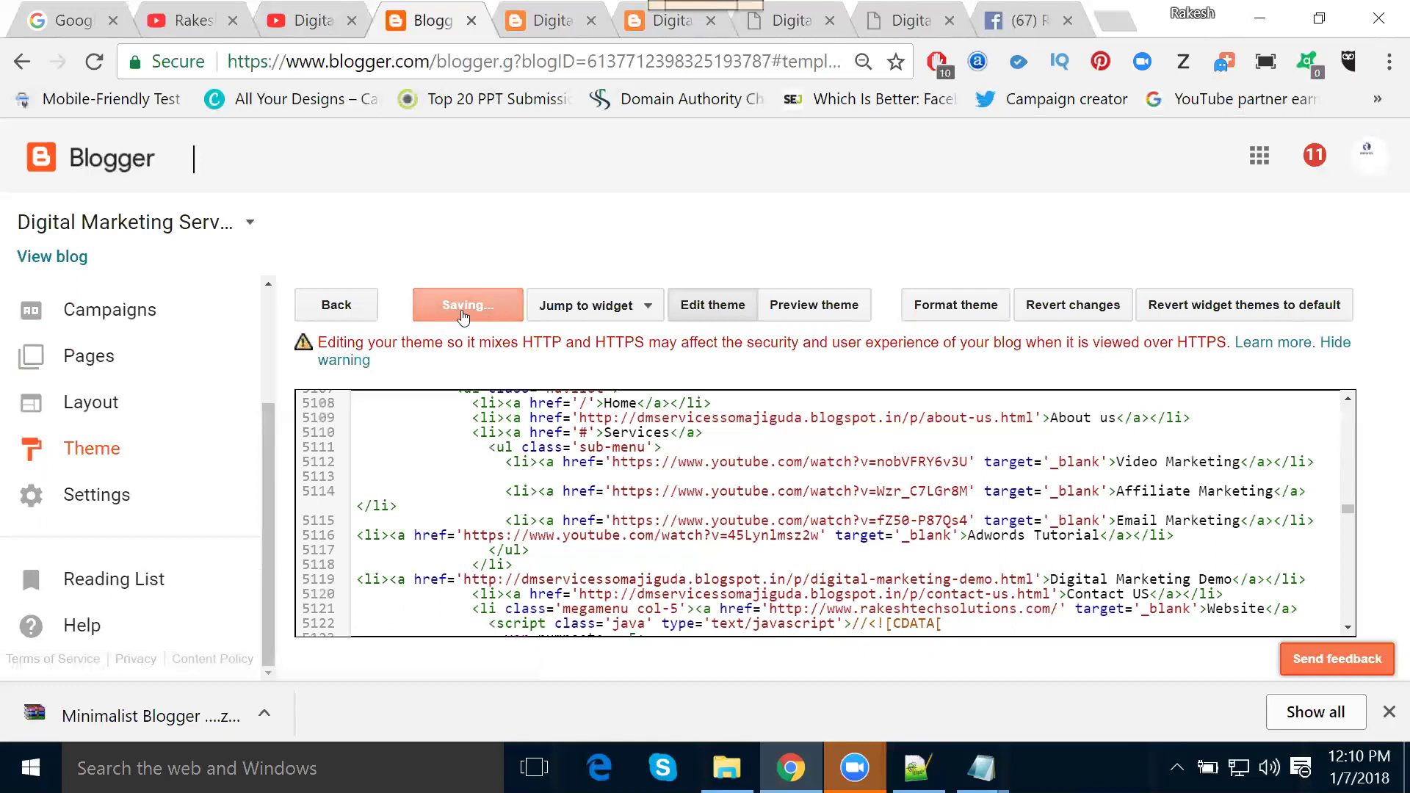
Load the blog's home page and open Digital Marketing Demo from its main menu to test the link and page address
{"action": "key", "text": "ctrl+Tab"}
{"action": "left_click", "coordinate": [233, 413]}
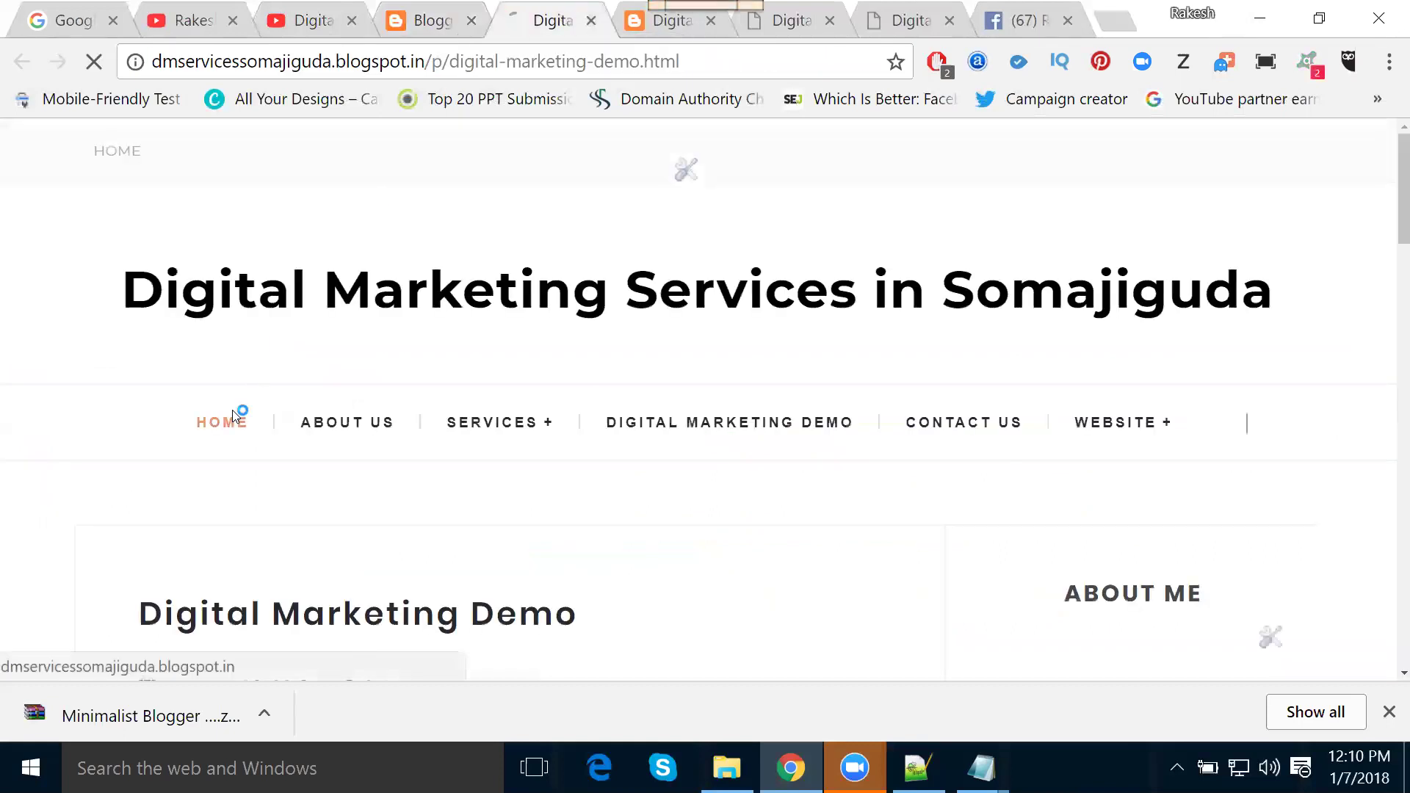
{"action": "left_click", "coordinate": [771, 424]}
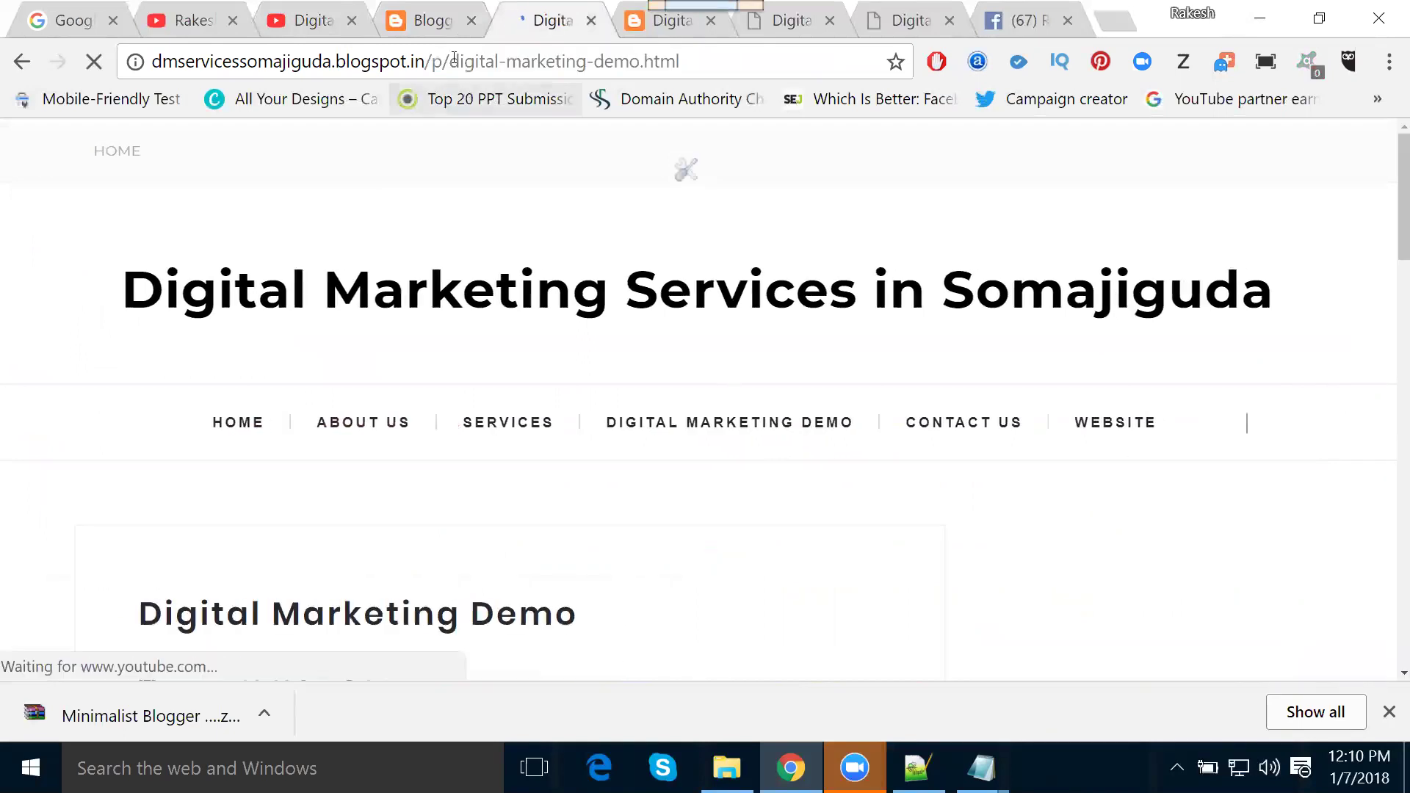
{"action": "left_click_drag", "start_coordinate": [449, 61], "coordinate": [686, 56]}
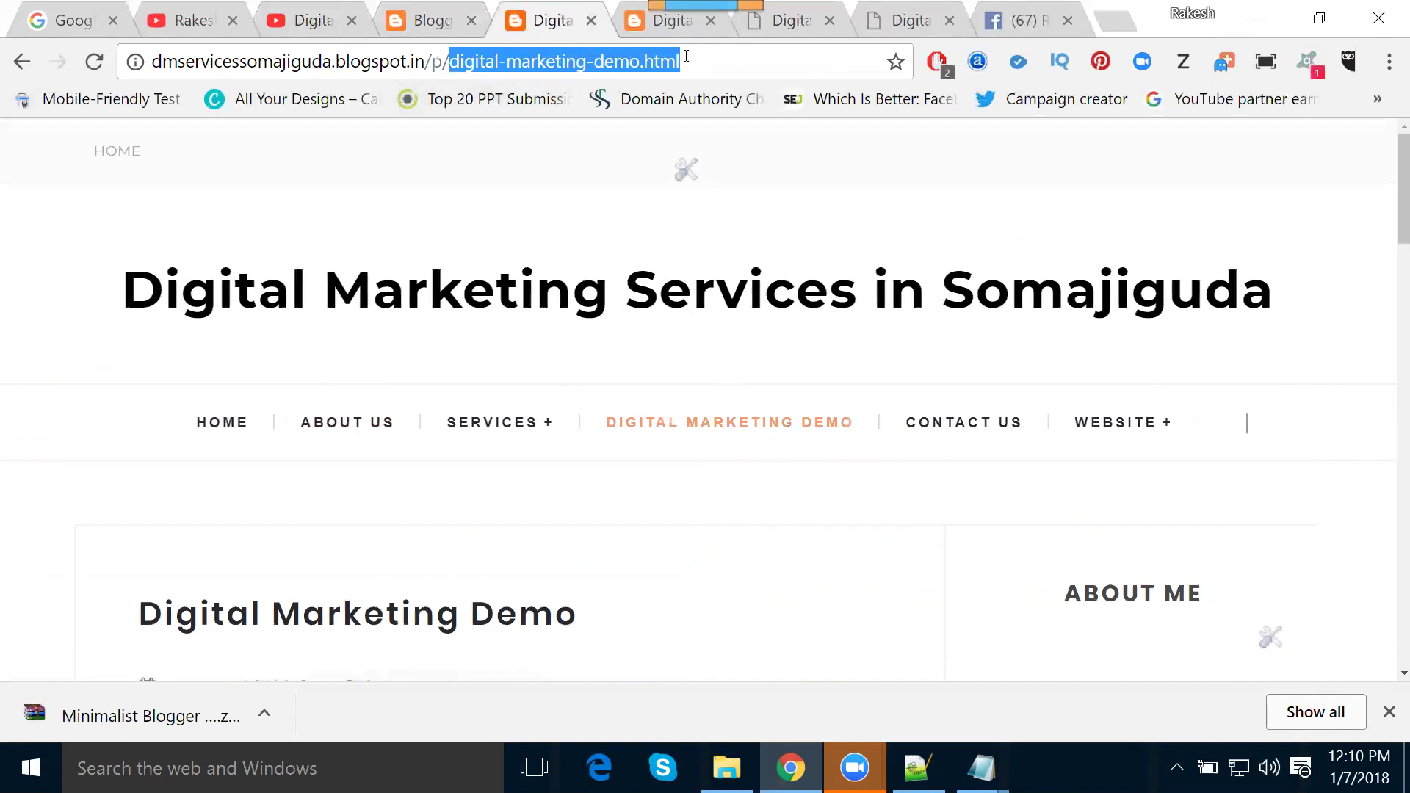
Check the image on the Digital Marketing Demo page, briefly play and pause the embedded video, and return to the blog's home page
{"action": "scroll", "coordinate": [373, 325], "scroll_direction": "down", "scroll_amount": 12}
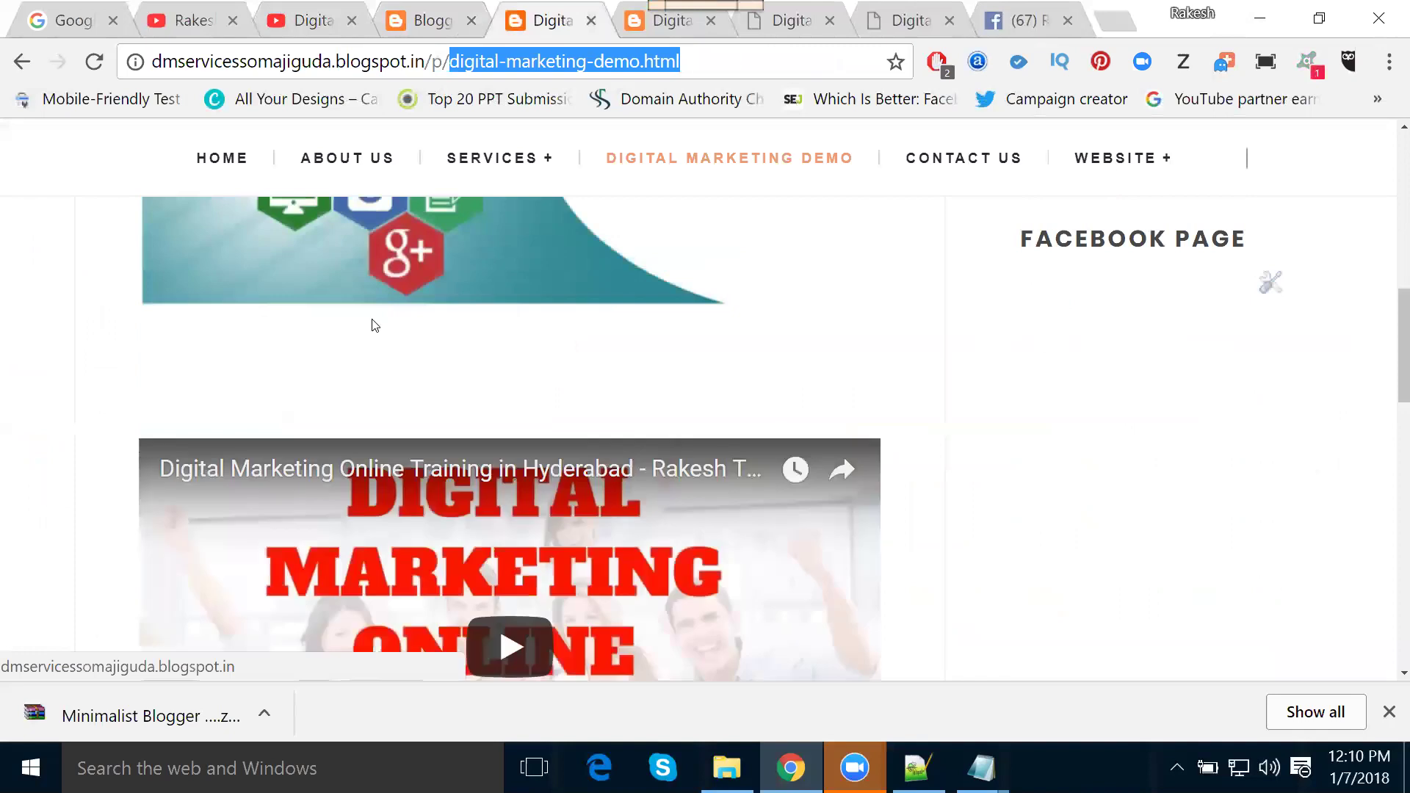
{"action": "scroll", "coordinate": [374, 324], "scroll_direction": "down", "scroll_amount": 2}
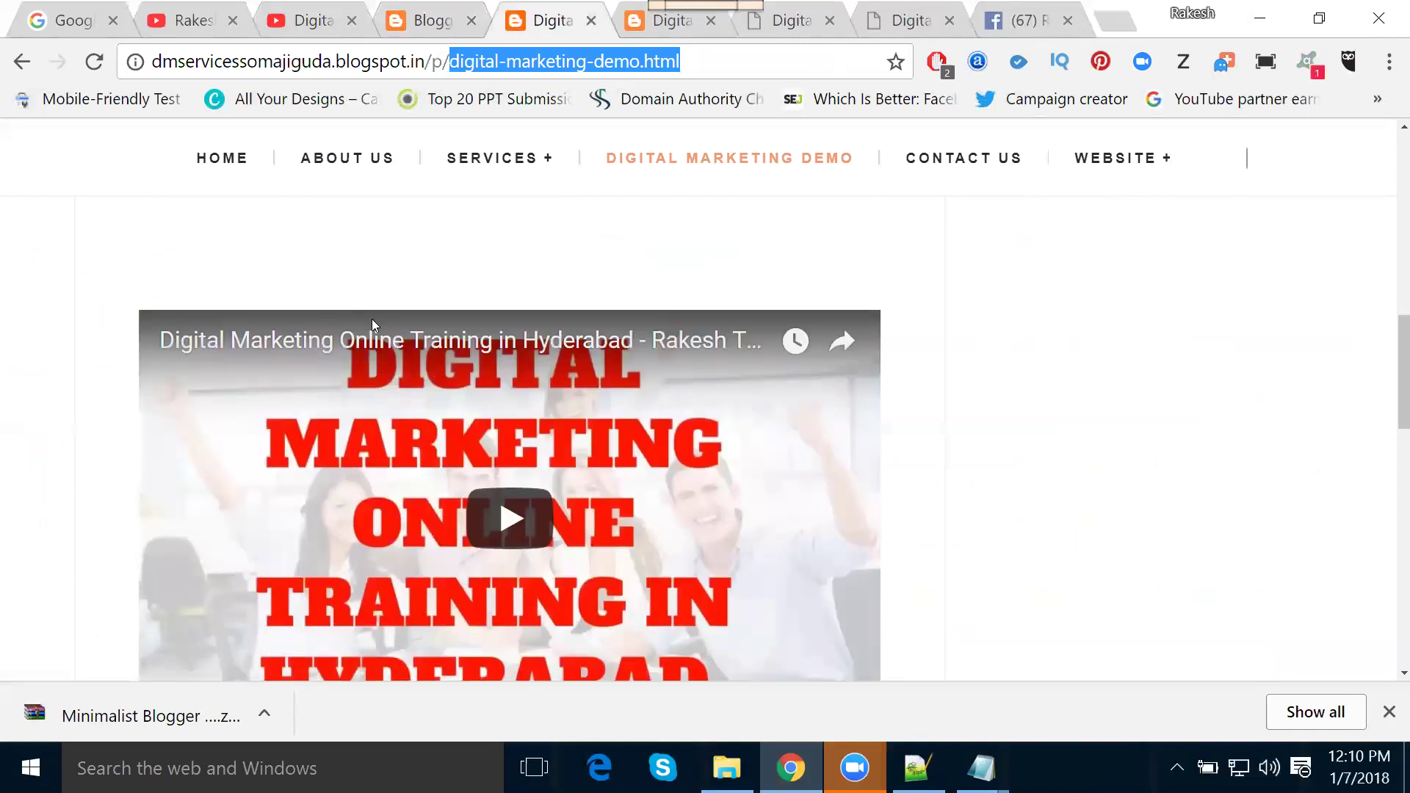
{"action": "scroll", "coordinate": [372, 323], "scroll_direction": "down", "scroll_amount": 4}
{"action": "scroll", "coordinate": [372, 323], "scroll_direction": "up", "scroll_amount": 10}
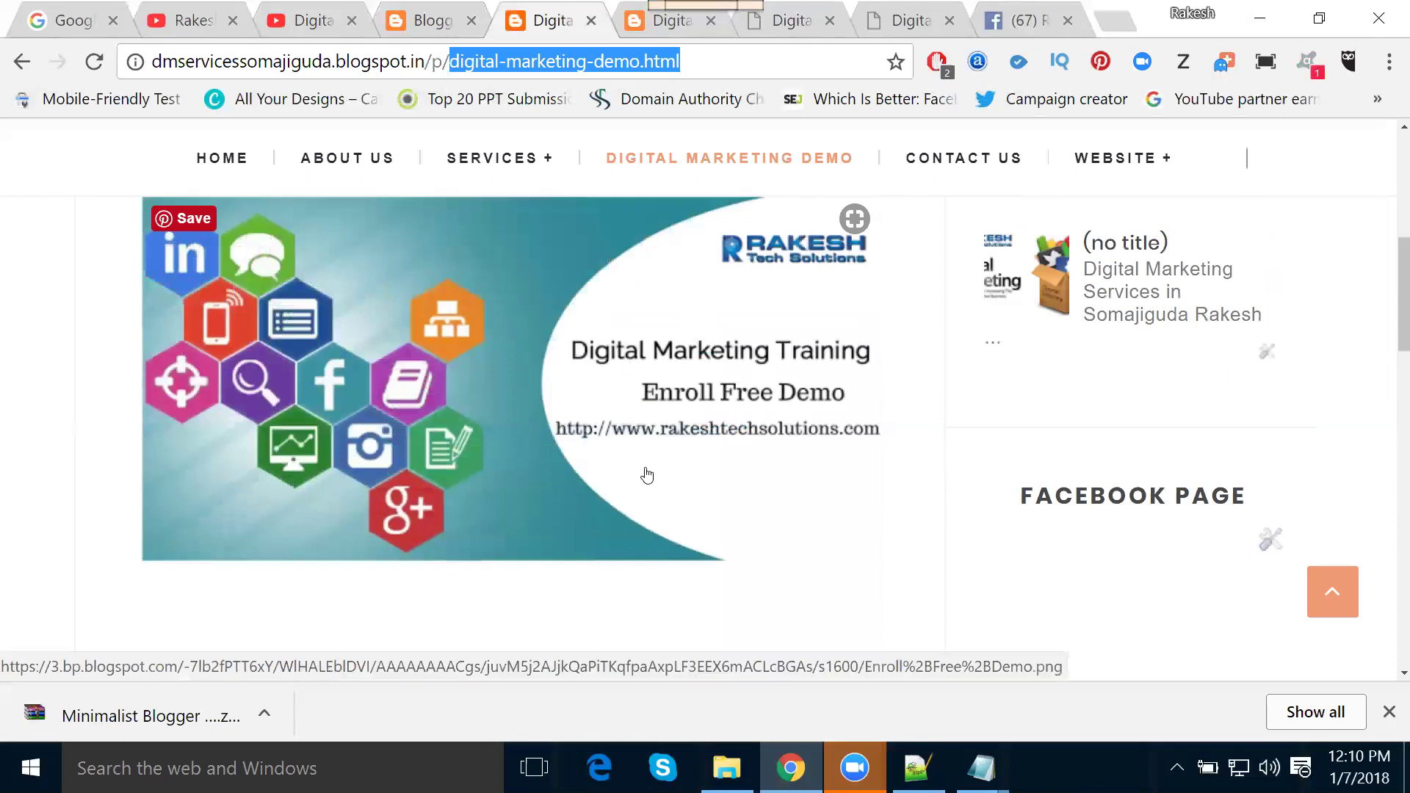
{"action": "scroll", "coordinate": [646, 470], "scroll_direction": "down", "scroll_amount": 8}
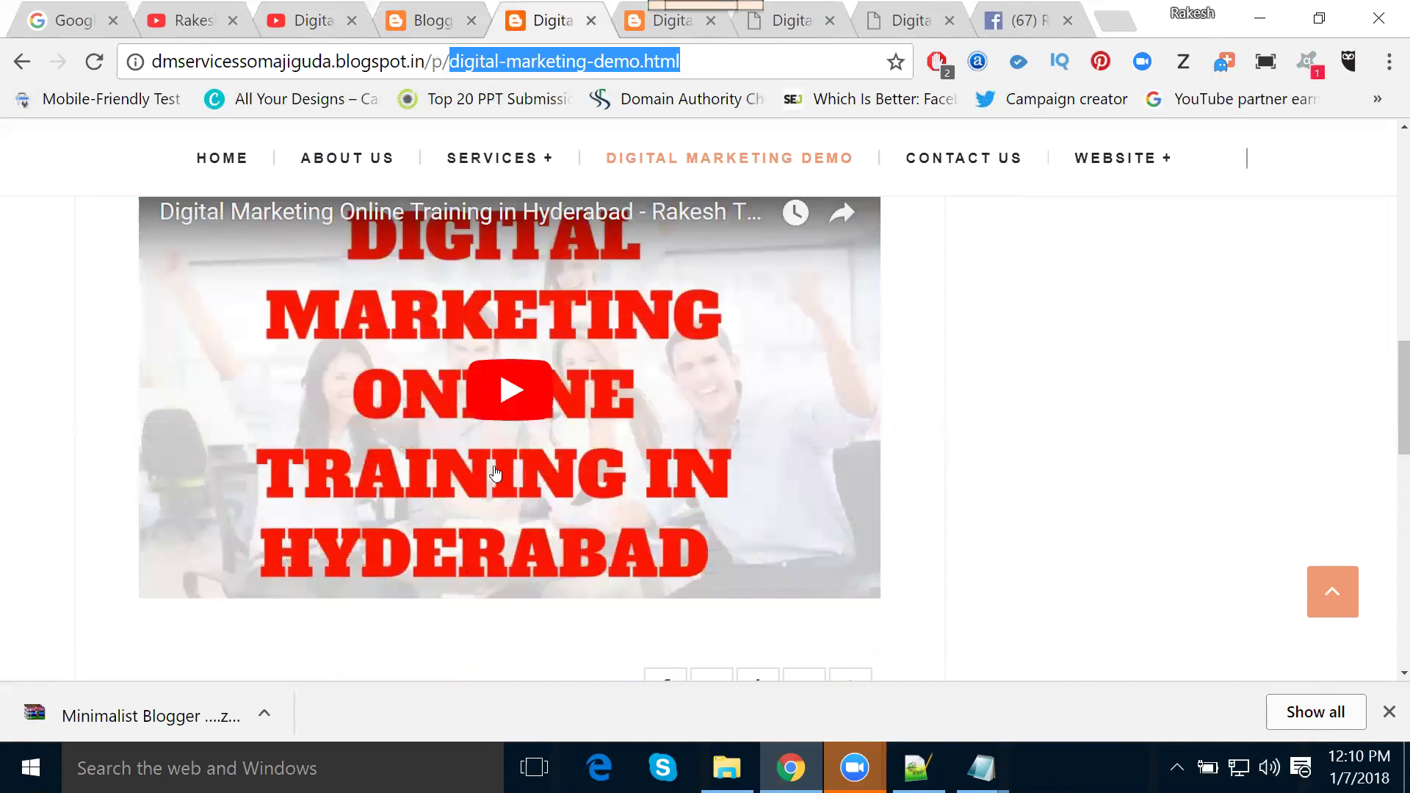
{"action": "left_click", "coordinate": [536, 401]}
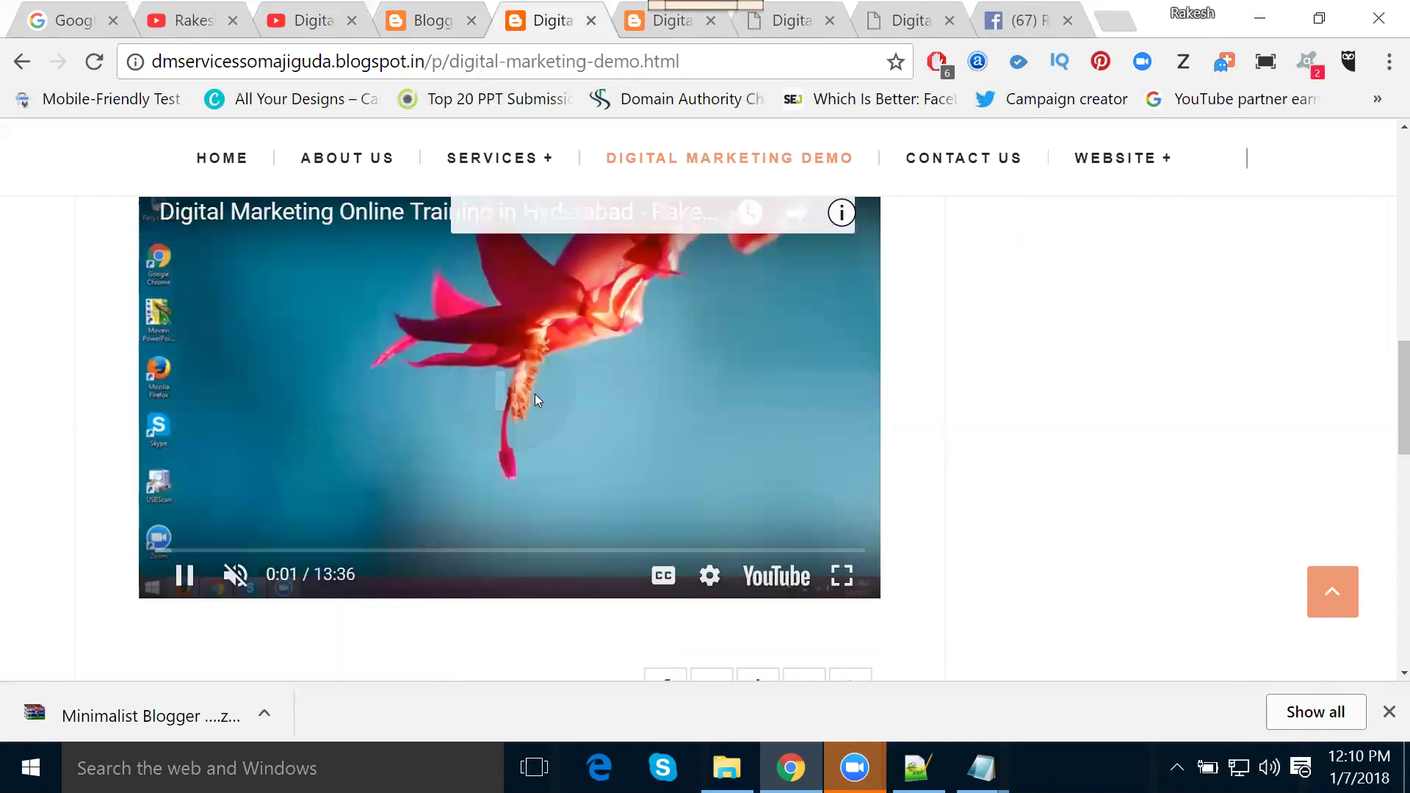
{"action": "left_click", "coordinate": [535, 400]}
{"action": "scroll", "coordinate": [534, 400], "scroll_direction": "up", "scroll_amount": 10}
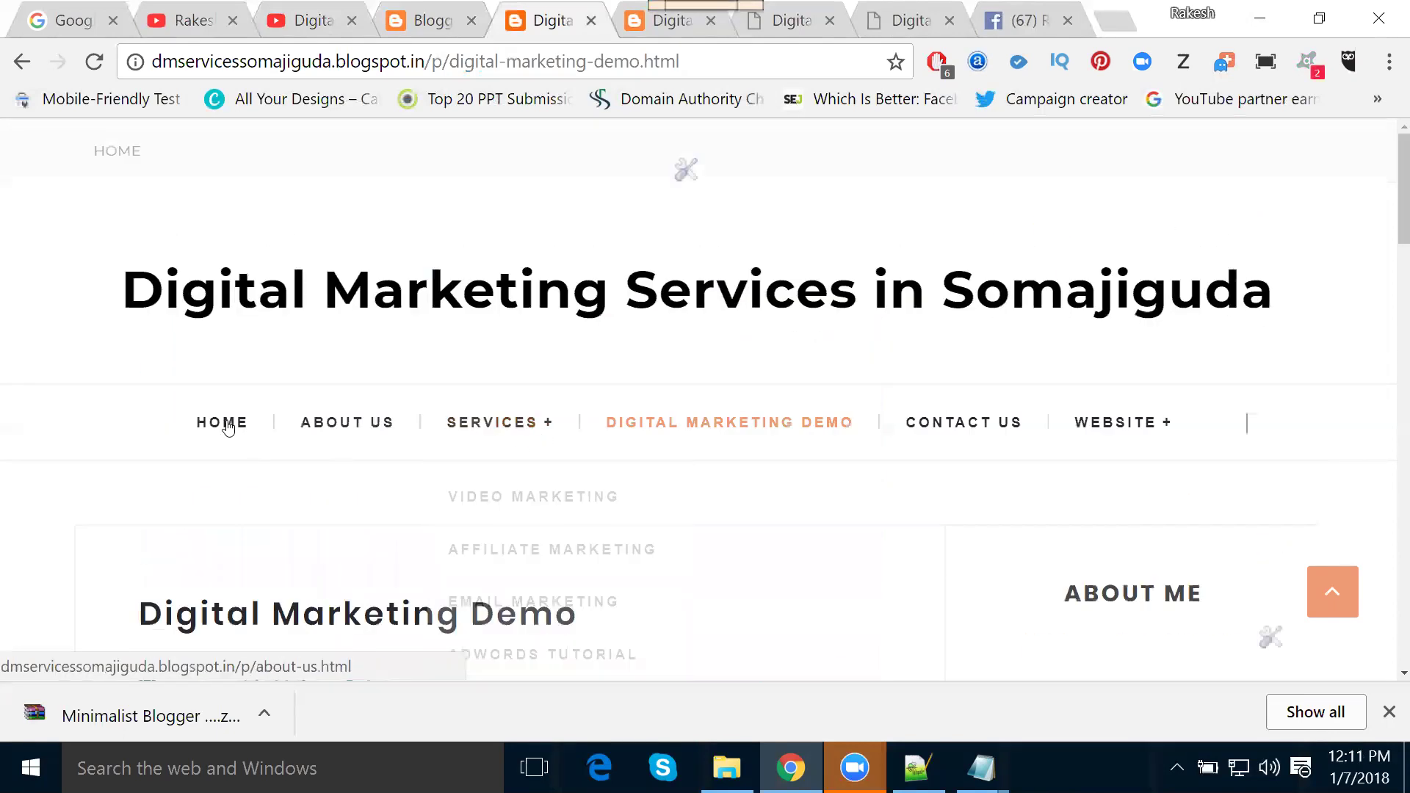
{"action": "left_click", "coordinate": [229, 426]}
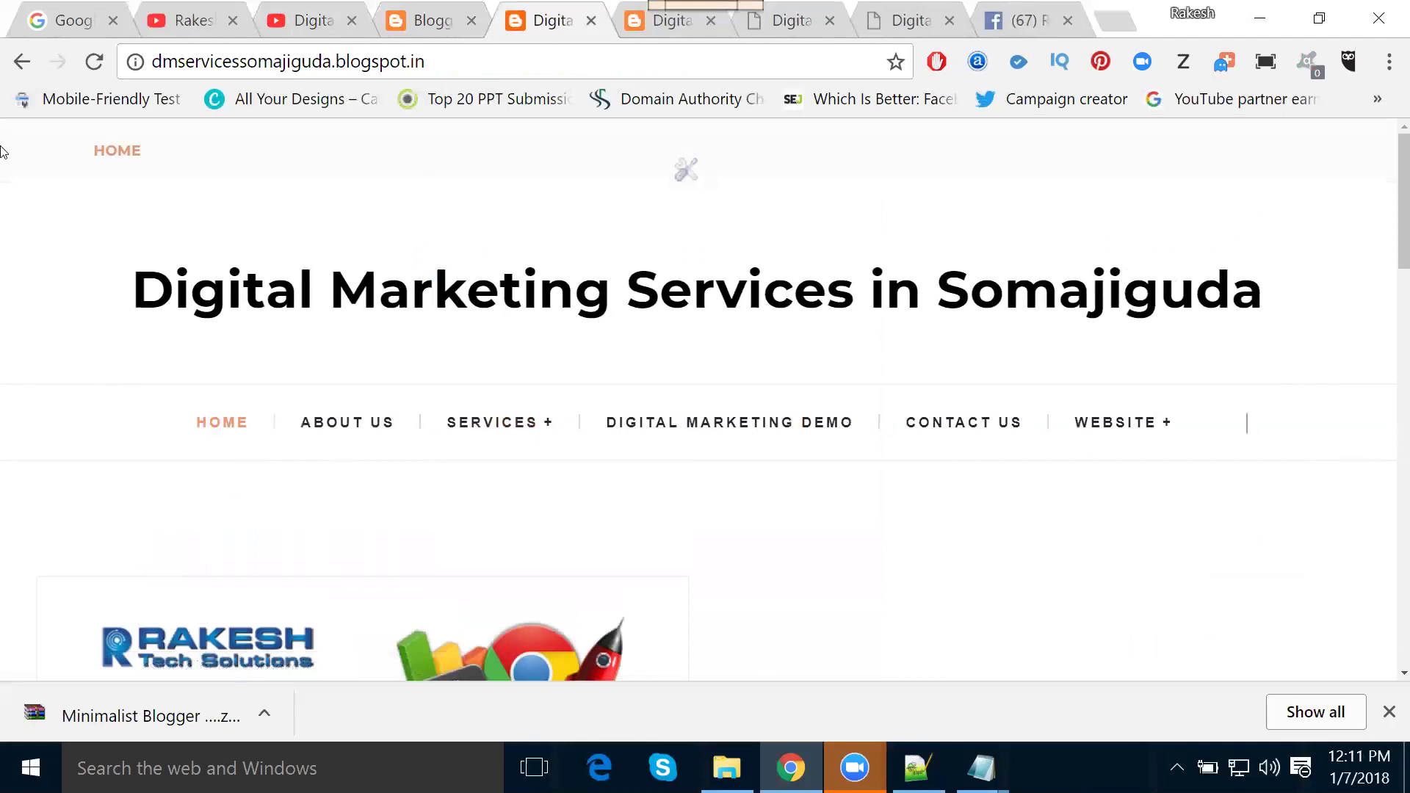
Open the blog's Layout in Blogger and examine its topnav, header, top-banner, main and sidebar gadget areas
{"action": "left_click", "coordinate": [435, 25]}
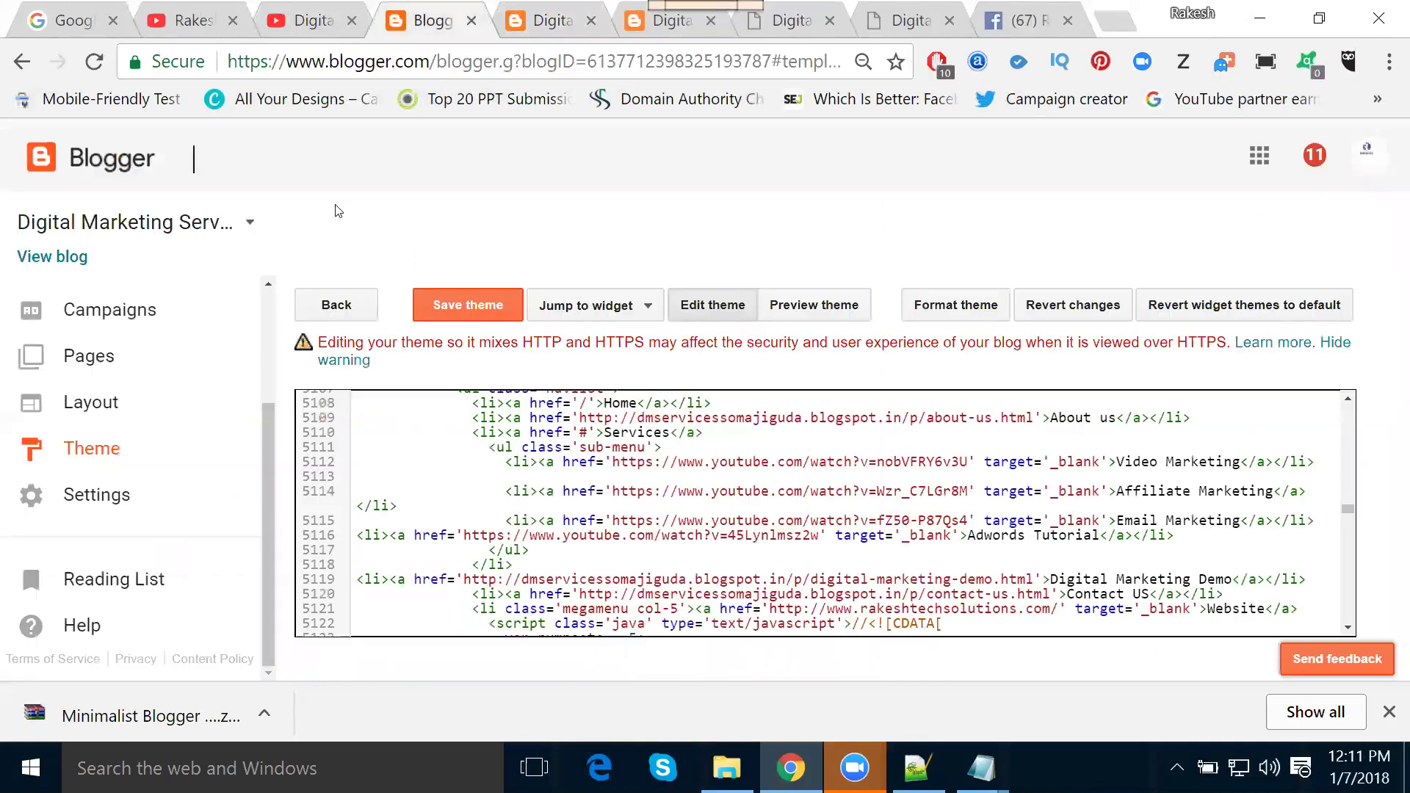
{"action": "left_click", "coordinate": [146, 419]}
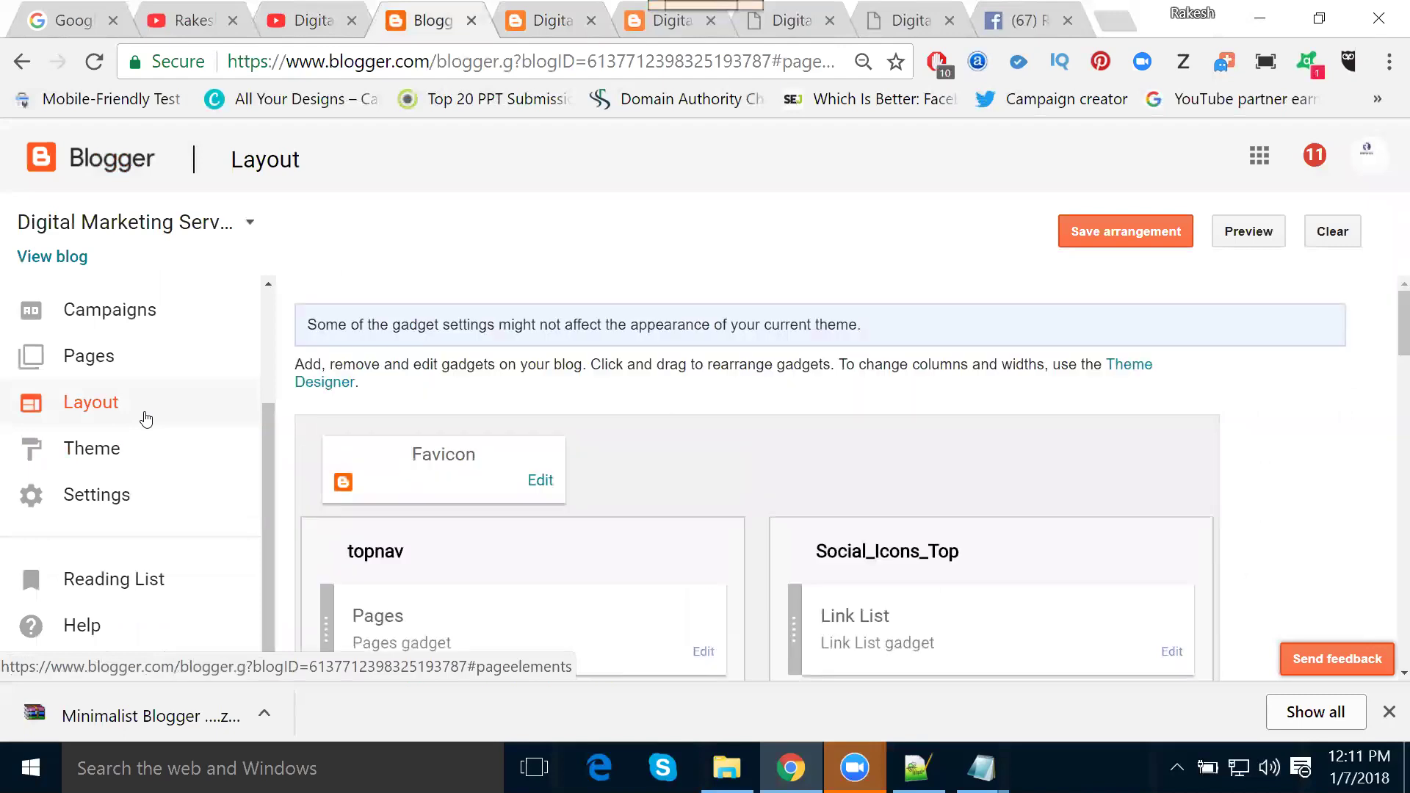
{"action": "scroll", "coordinate": [593, 668], "scroll_direction": "down", "scroll_amount": 5}
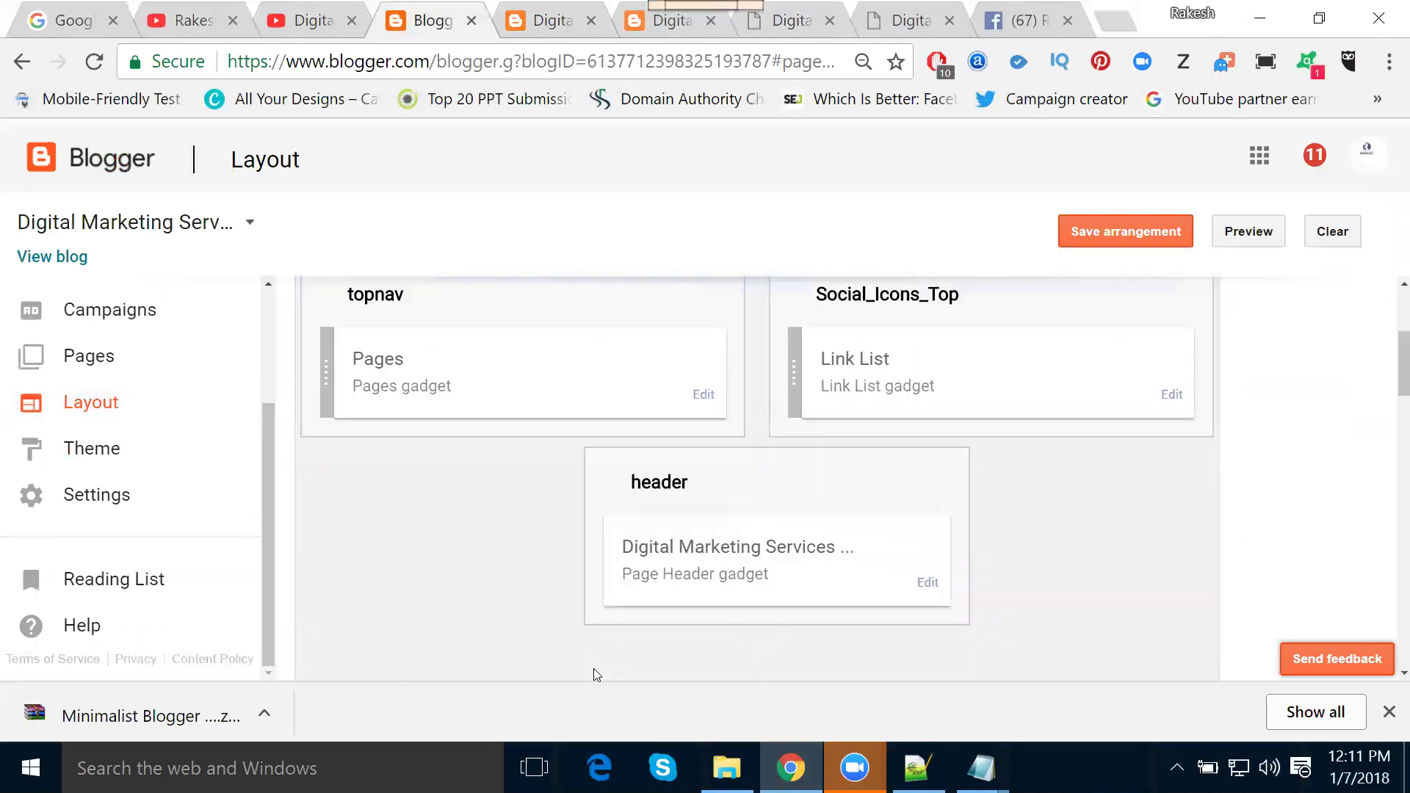
{"action": "scroll", "coordinate": [595, 675], "scroll_direction": "up", "scroll_amount": 4}
{"action": "scroll", "coordinate": [595, 676], "scroll_direction": "down", "scroll_amount": 7}
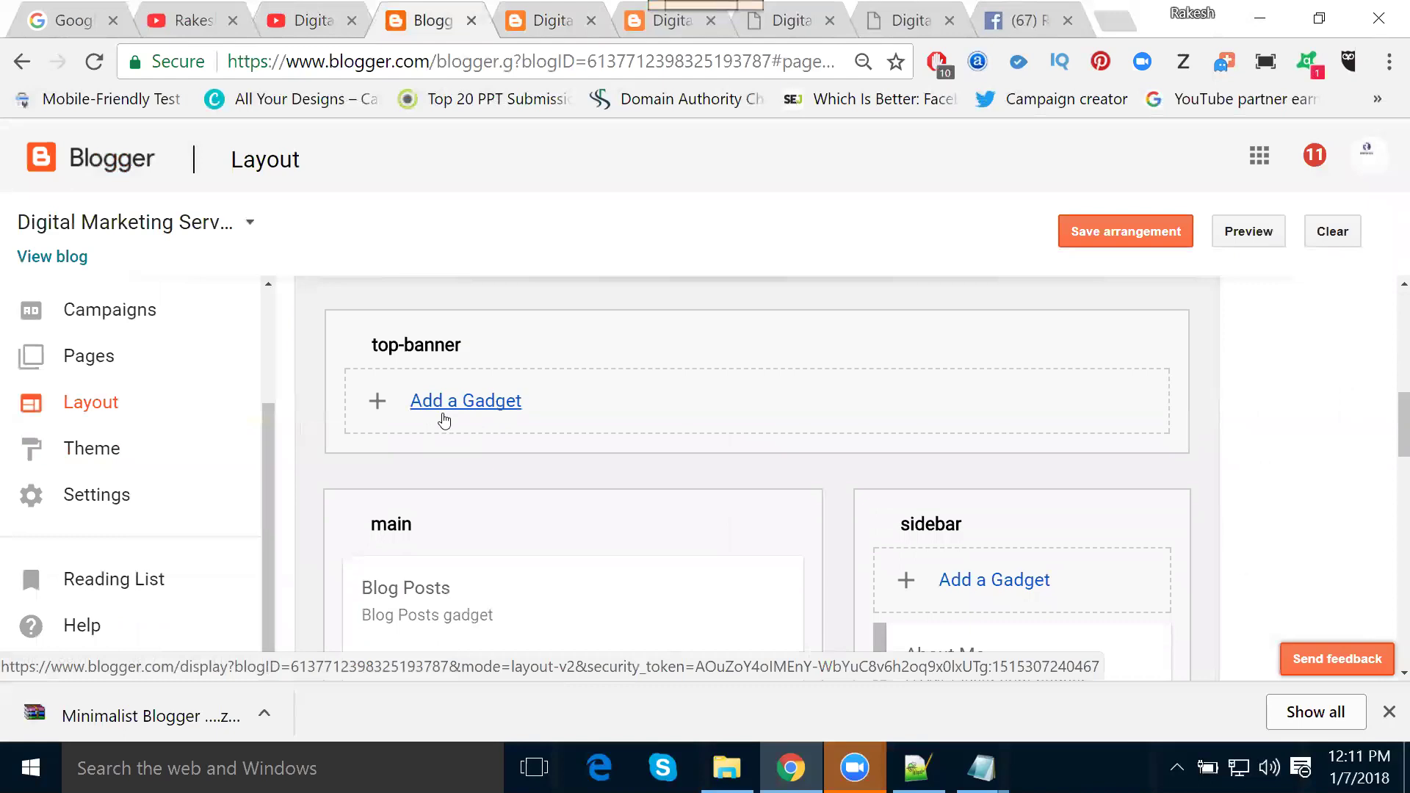
{"action": "scroll", "coordinate": [128, 460], "scroll_direction": "up", "scroll_amount": 2}
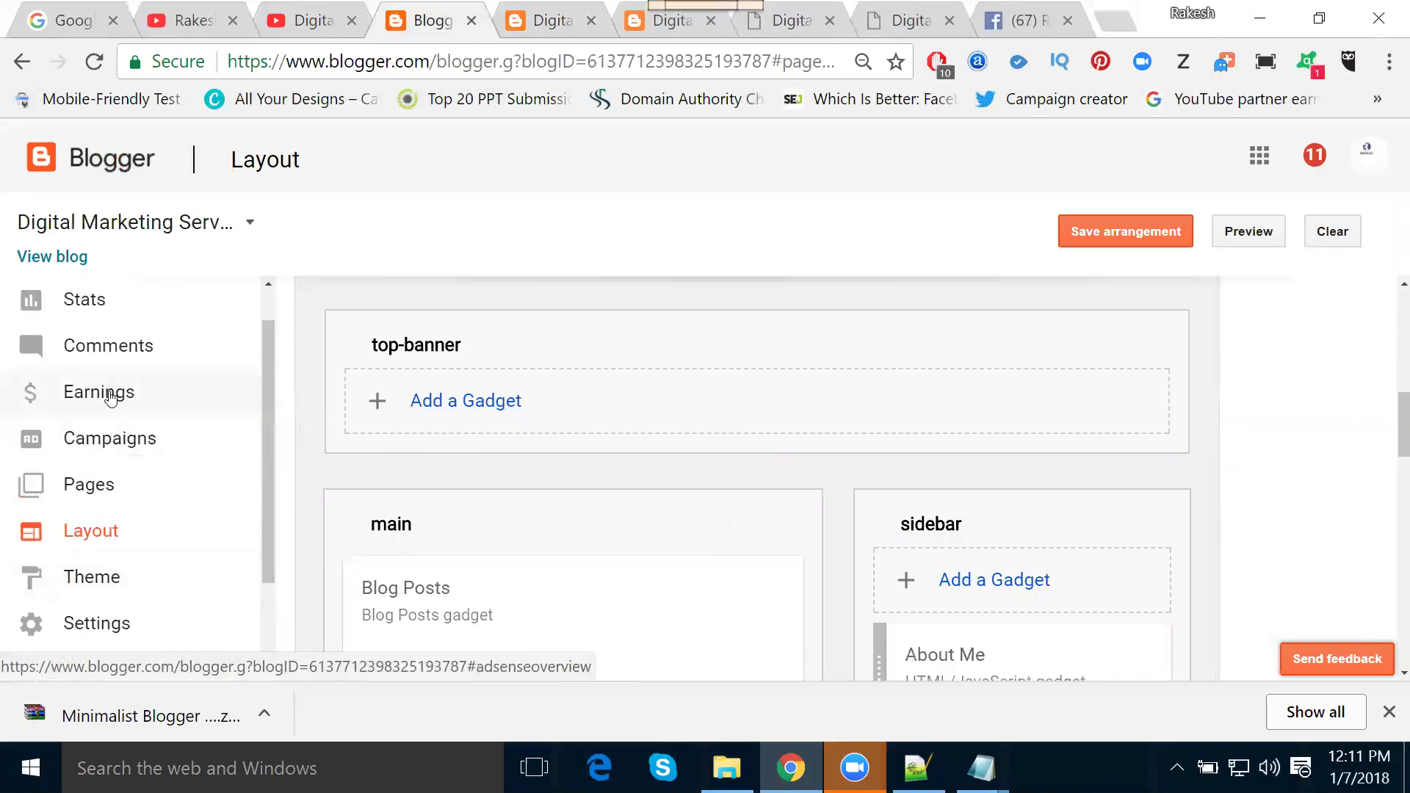
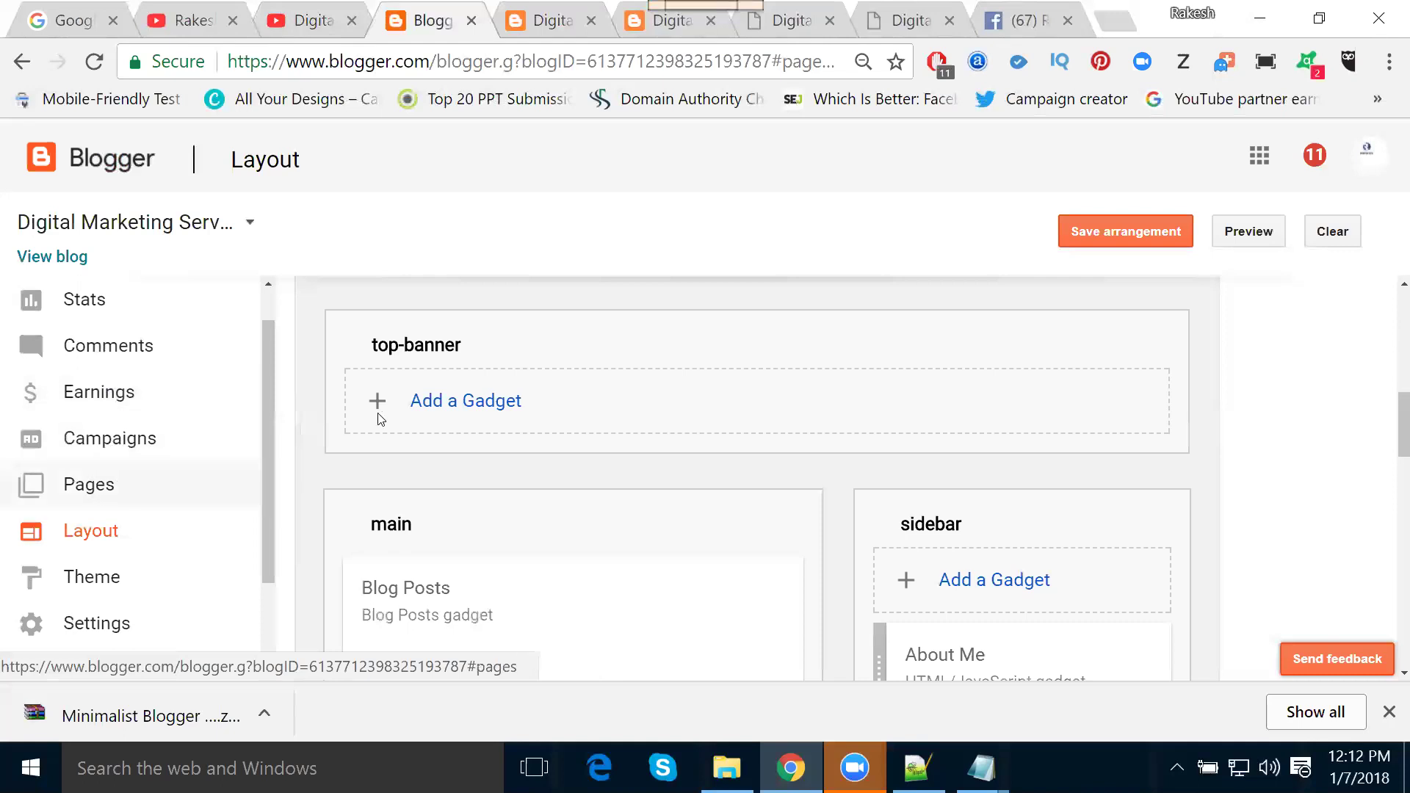
{"action": "scroll", "coordinate": [514, 455], "scroll_direction": "down", "scroll_amount": 3}
{"action": "scroll", "coordinate": [528, 447], "scroll_direction": "down", "scroll_amount": 3}
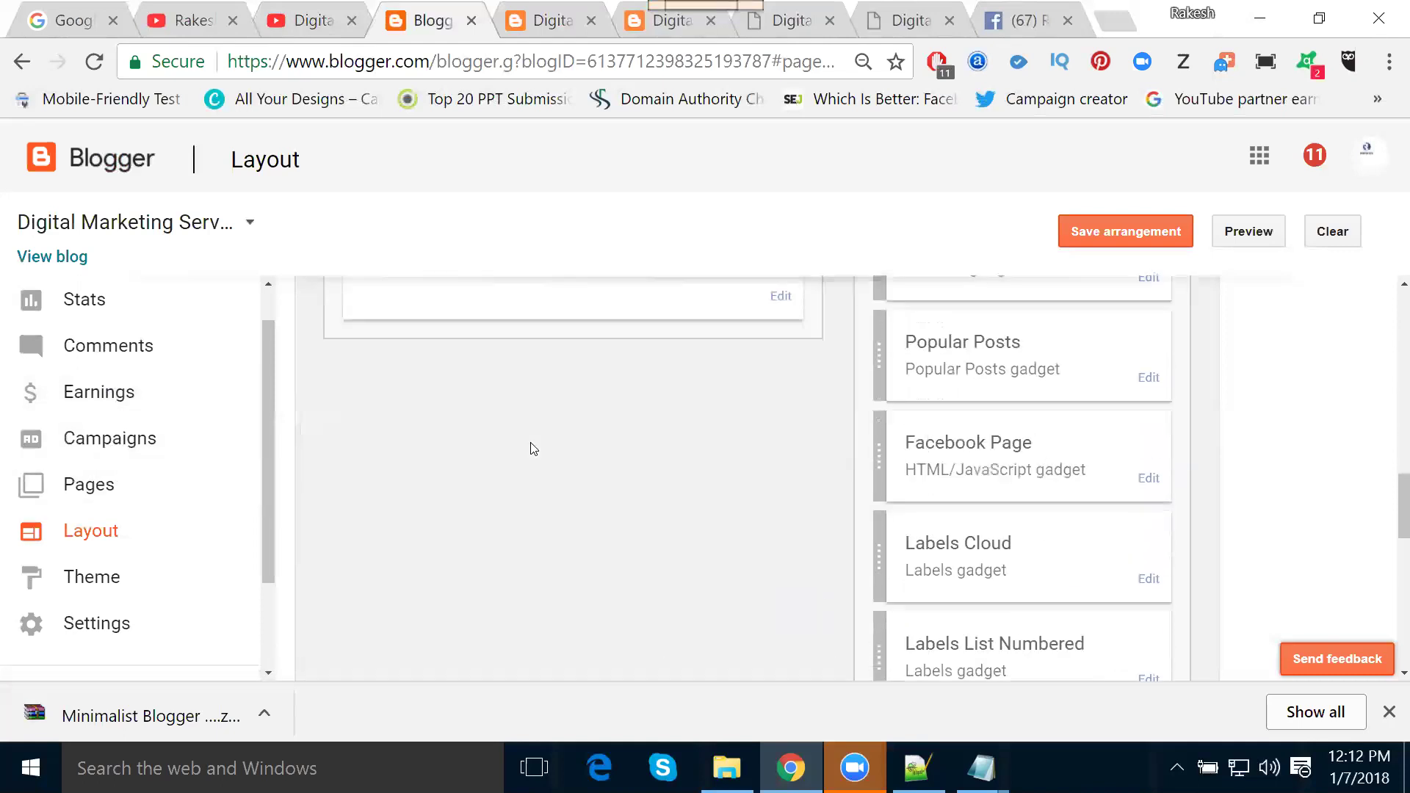
{"action": "scroll", "coordinate": [723, 475], "scroll_direction": "up", "scroll_amount": 2}
{"action": "scroll", "coordinate": [948, 368], "scroll_direction": "up", "scroll_amount": 4}
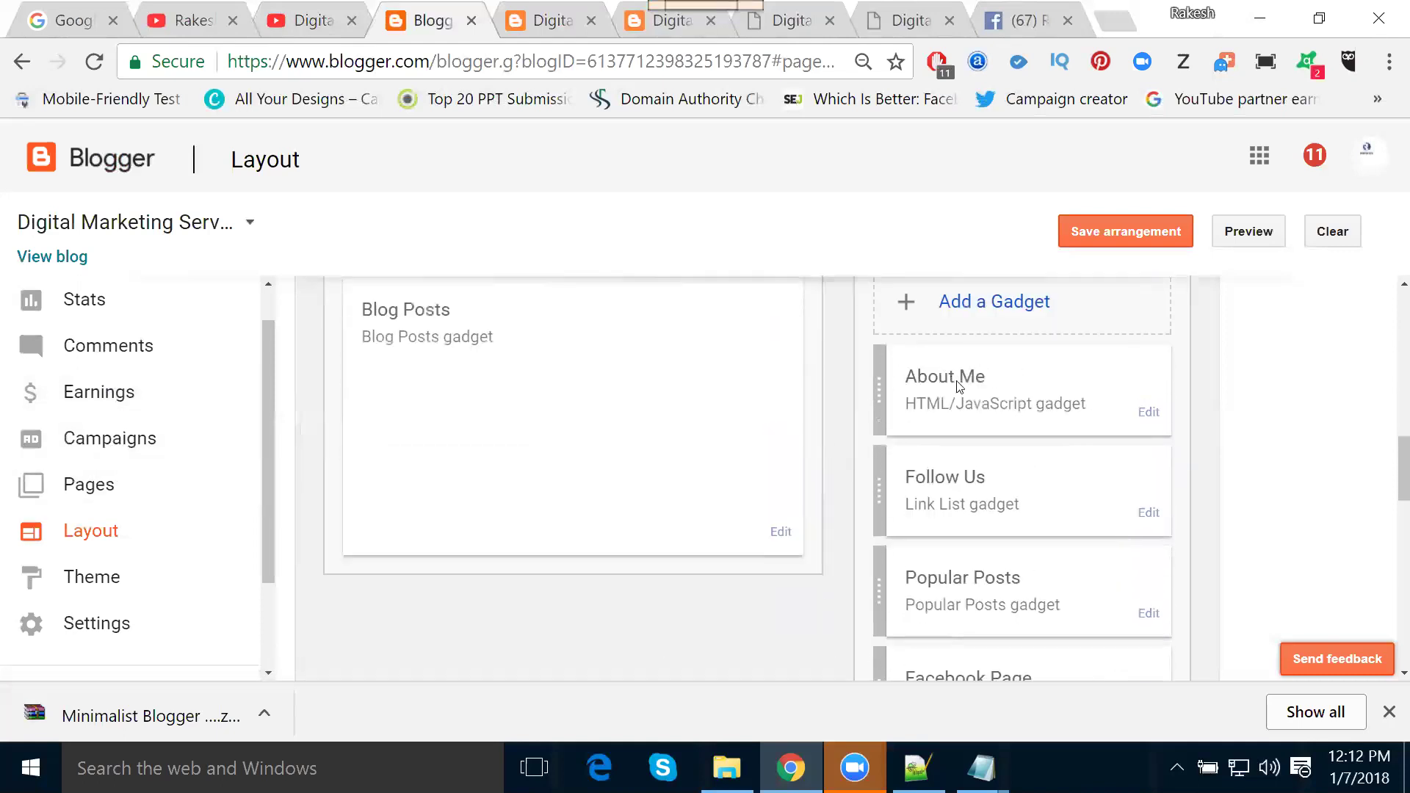
Remove the Popular Posts gadget from the sidebar on the live blog's home page, confirming the removal
{"action": "left_click", "coordinate": [533, 22]}
{"action": "scroll", "coordinate": [362, 474], "scroll_direction": "down", "scroll_amount": 1}
{"action": "scroll", "coordinate": [363, 473], "scroll_direction": "down", "scroll_amount": 15}
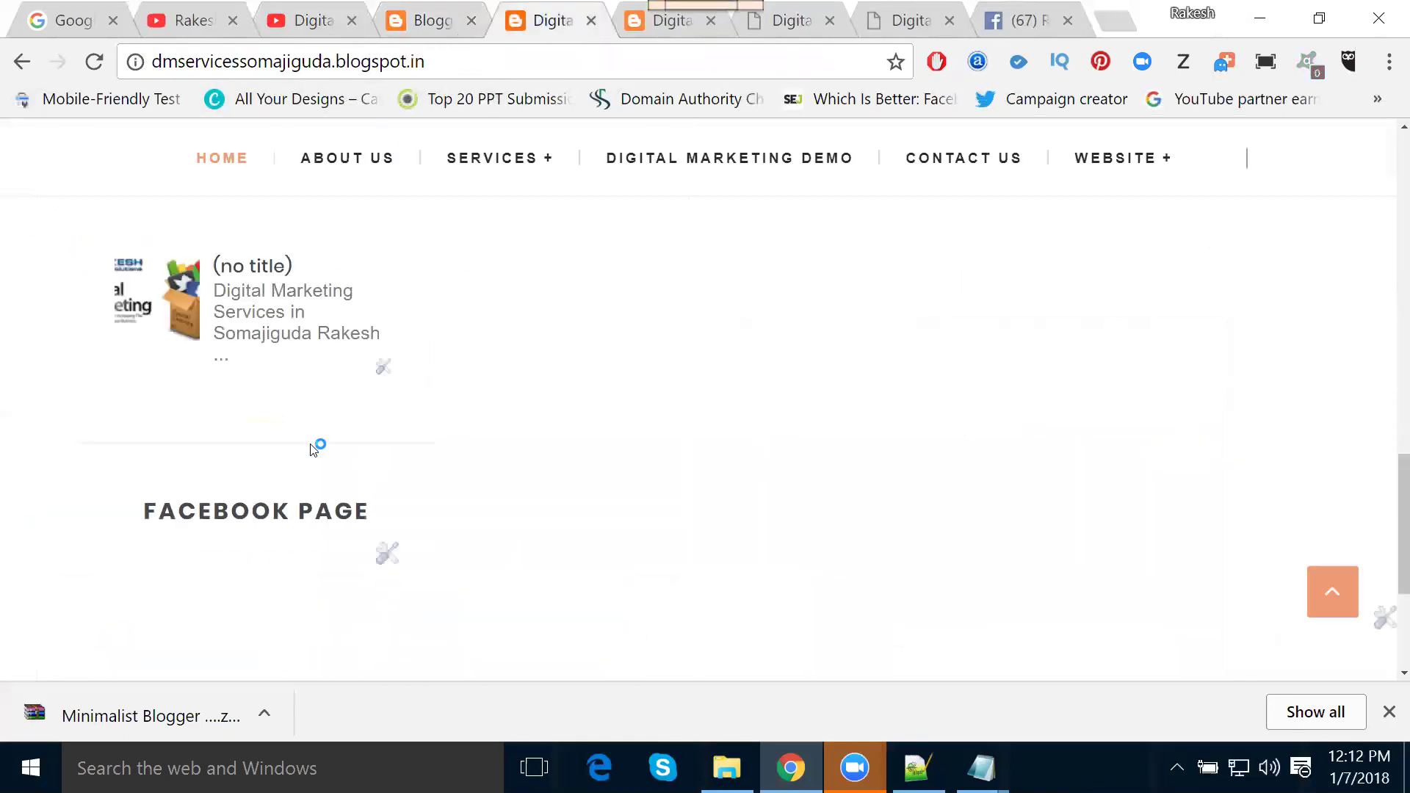
{"action": "scroll", "coordinate": [321, 487], "scroll_direction": "up", "scroll_amount": 2}
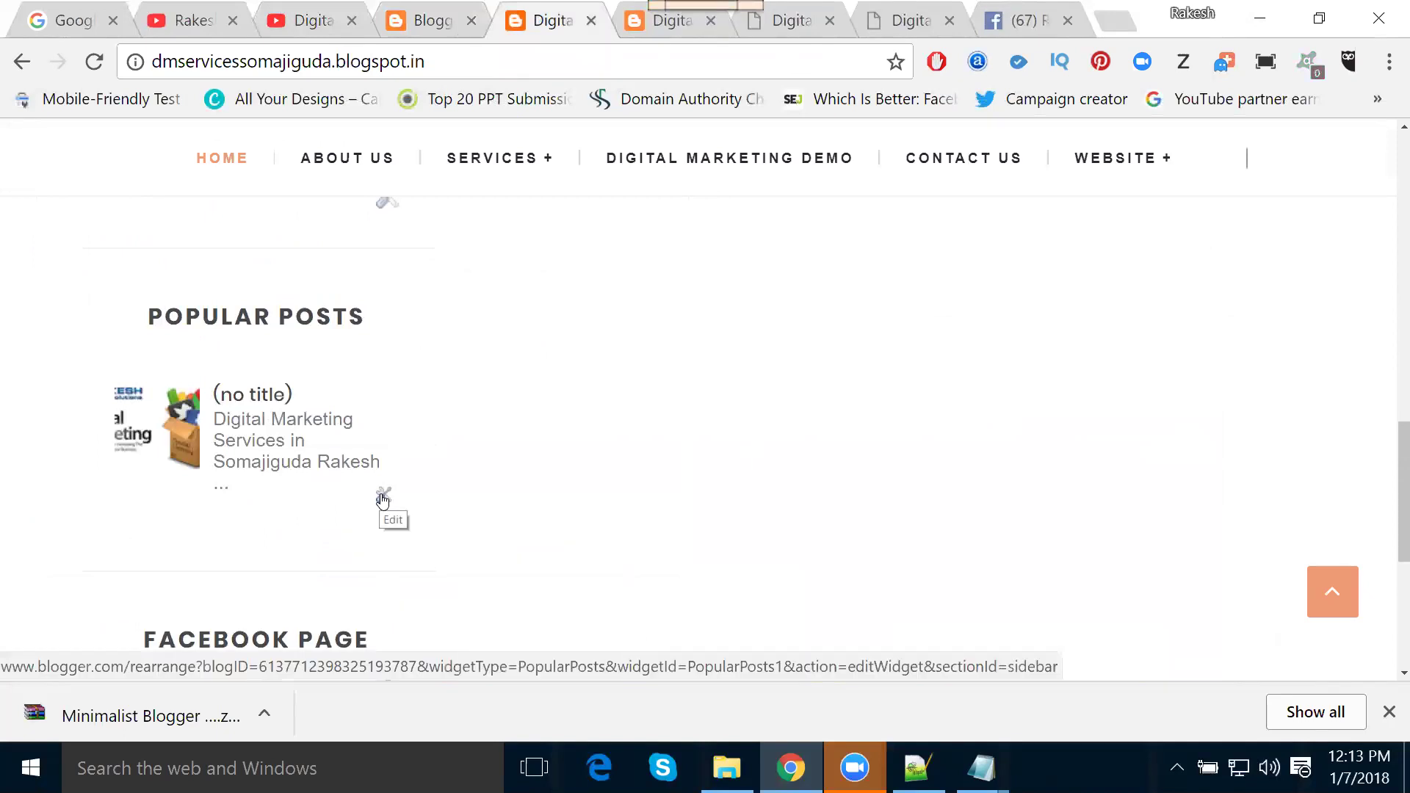
{"action": "left_click", "coordinate": [383, 498]}
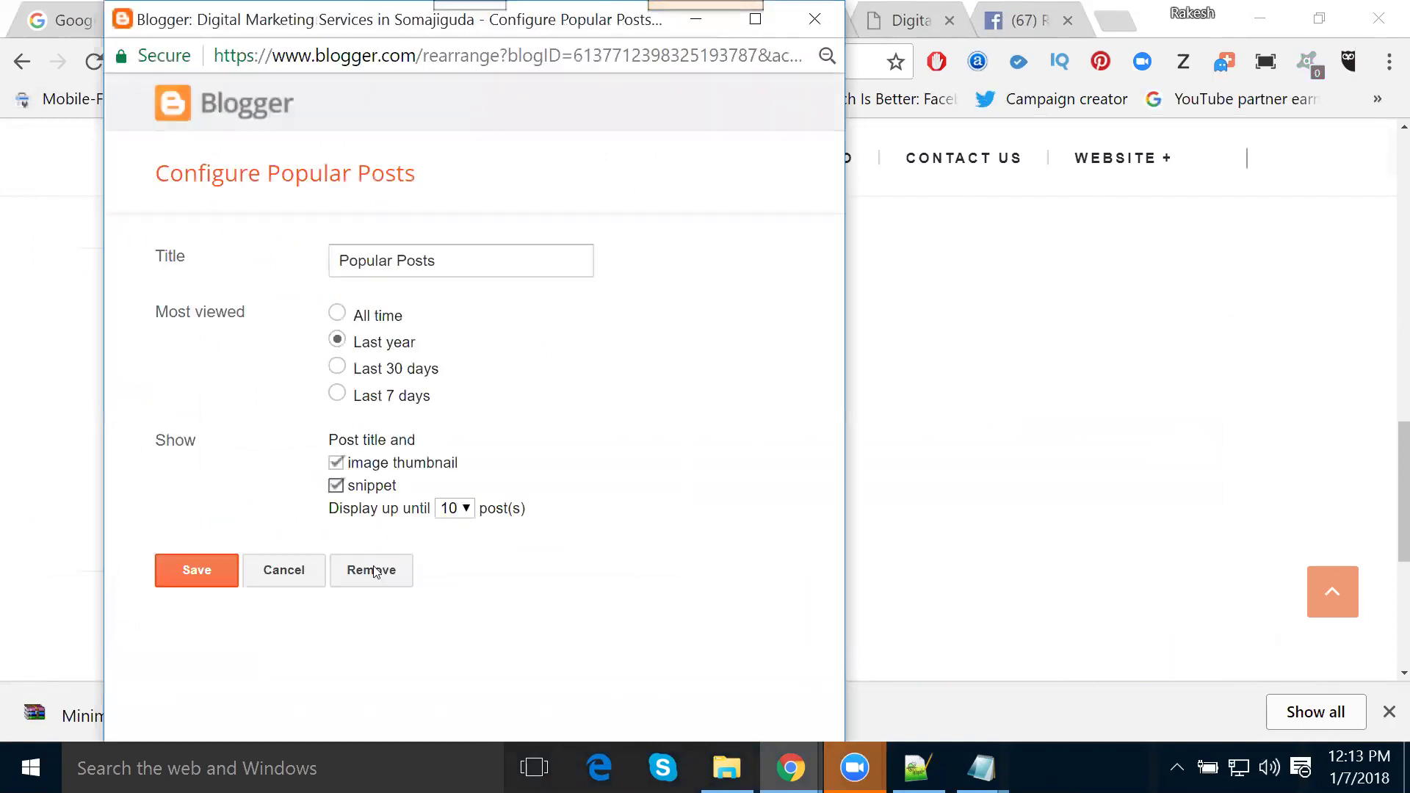
{"action": "left_click", "coordinate": [375, 572]}
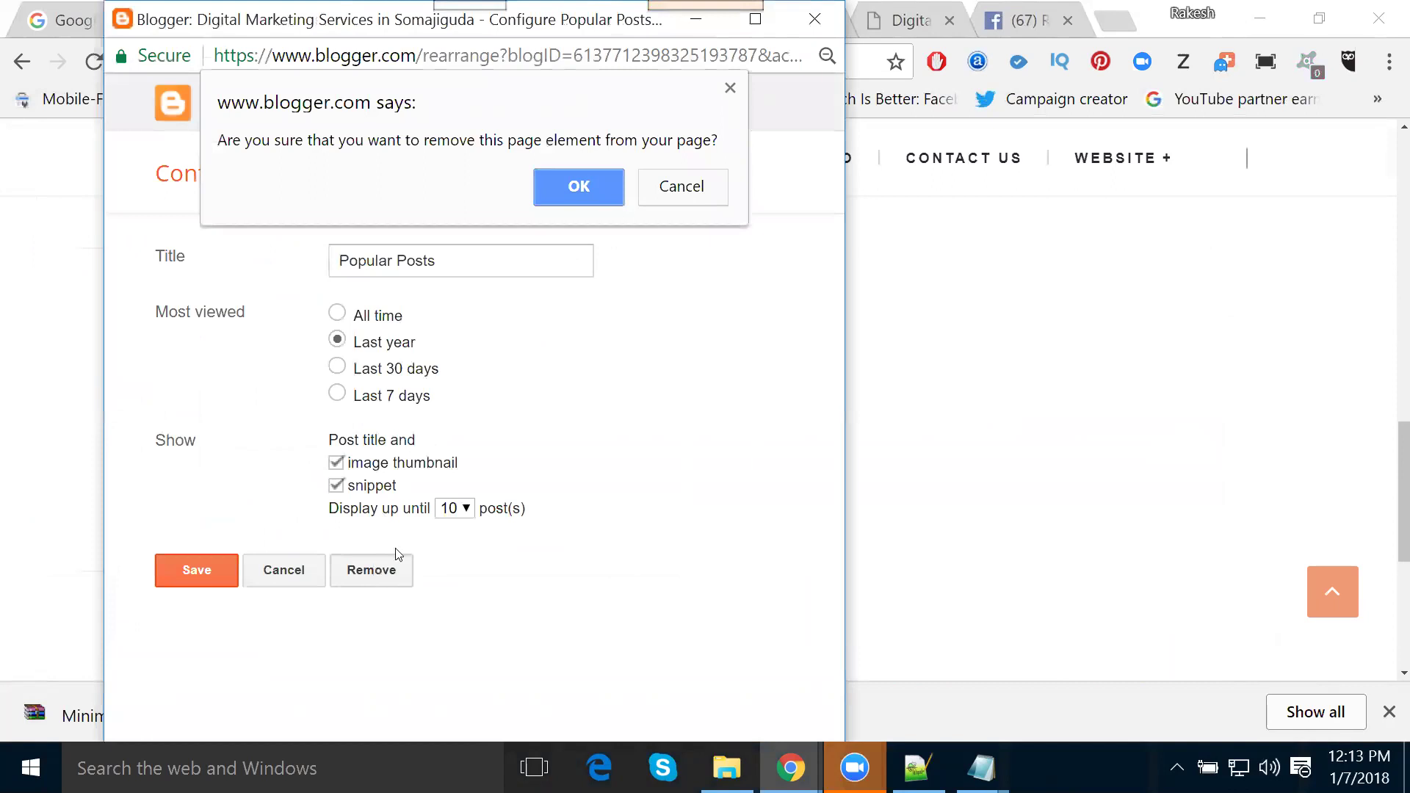
{"action": "left_click", "coordinate": [576, 190]}
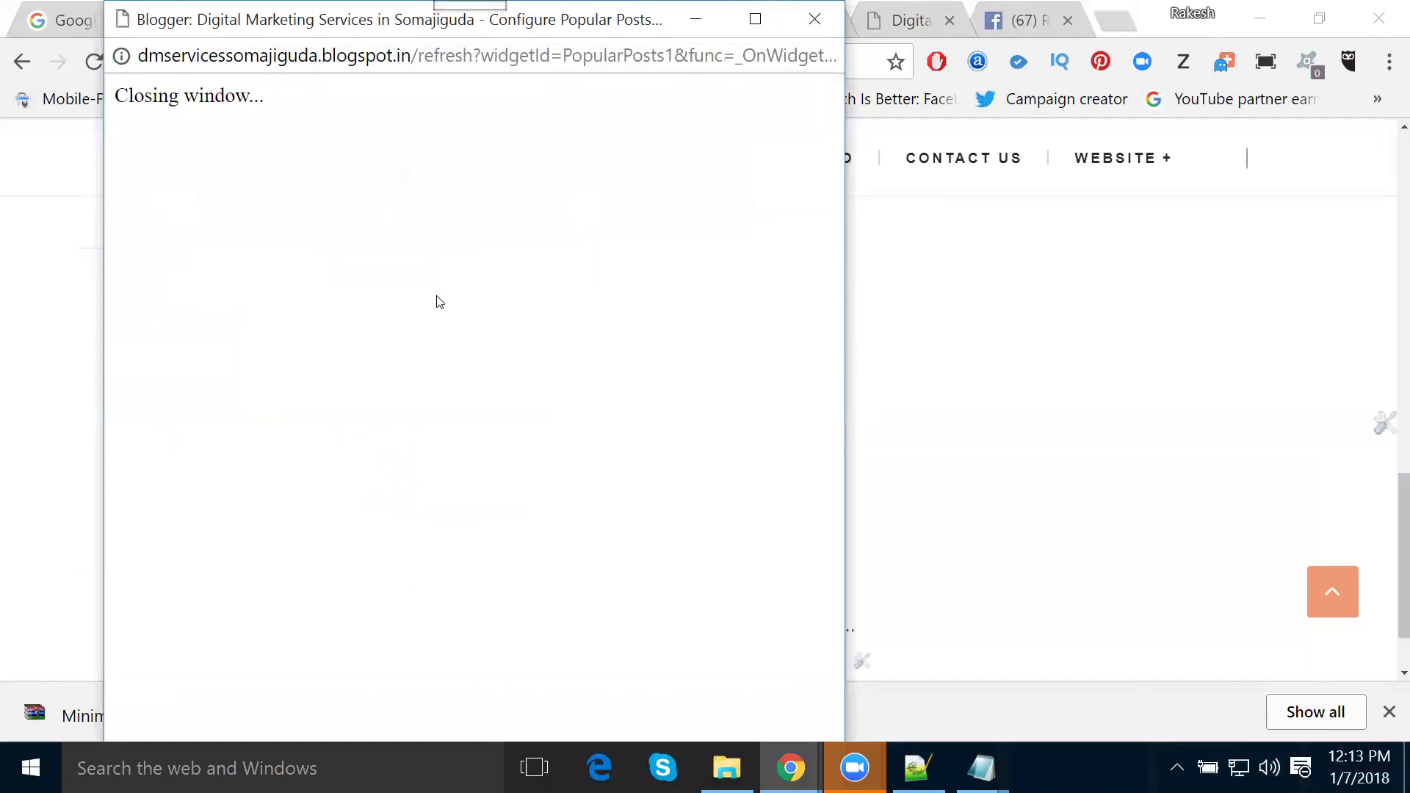
{"action": "scroll", "coordinate": [472, 394], "scroll_direction": "down", "scroll_amount": 2}
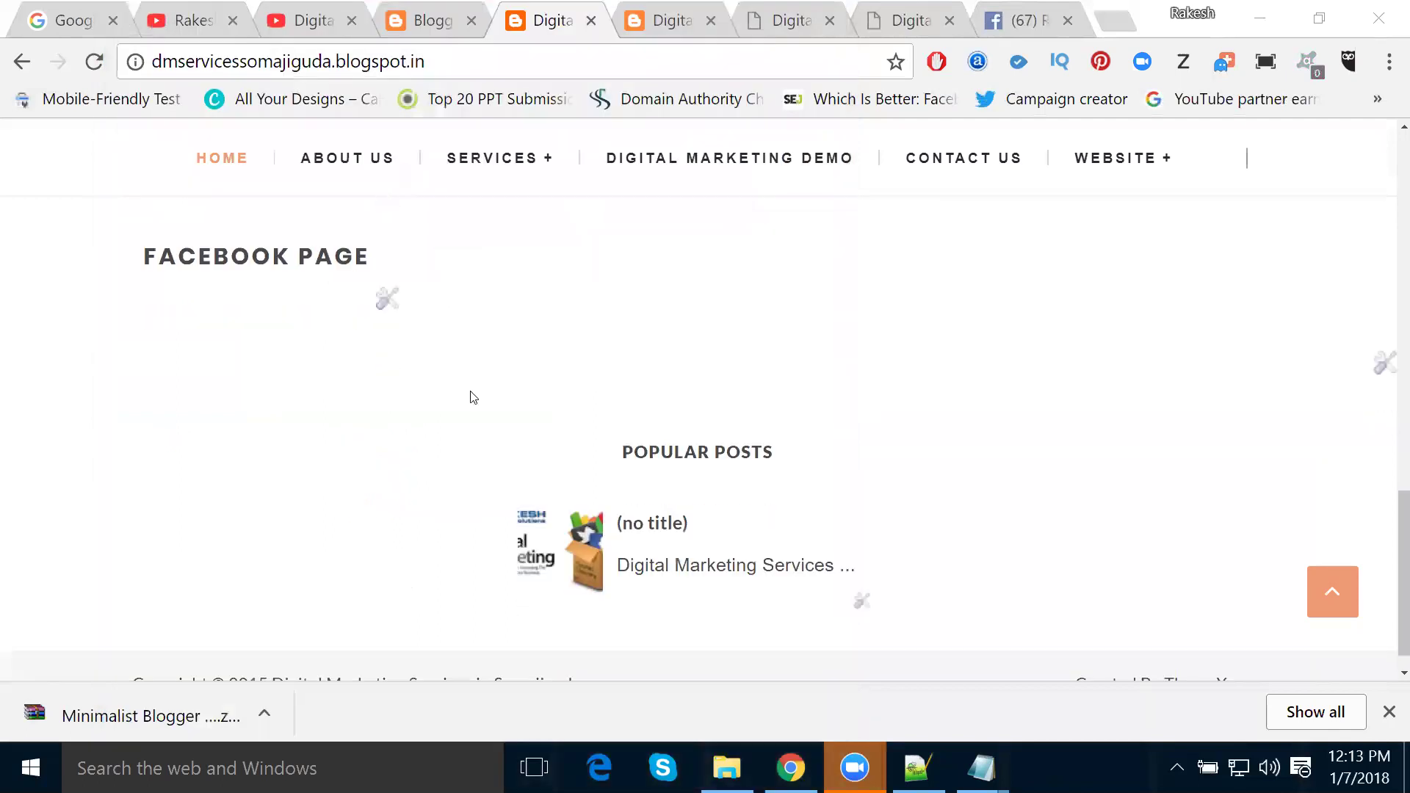
Remove the remaining Popular Posts gadget near the foot of the live blog's home page and confirm the removal
{"action": "left_click", "coordinate": [864, 571]}
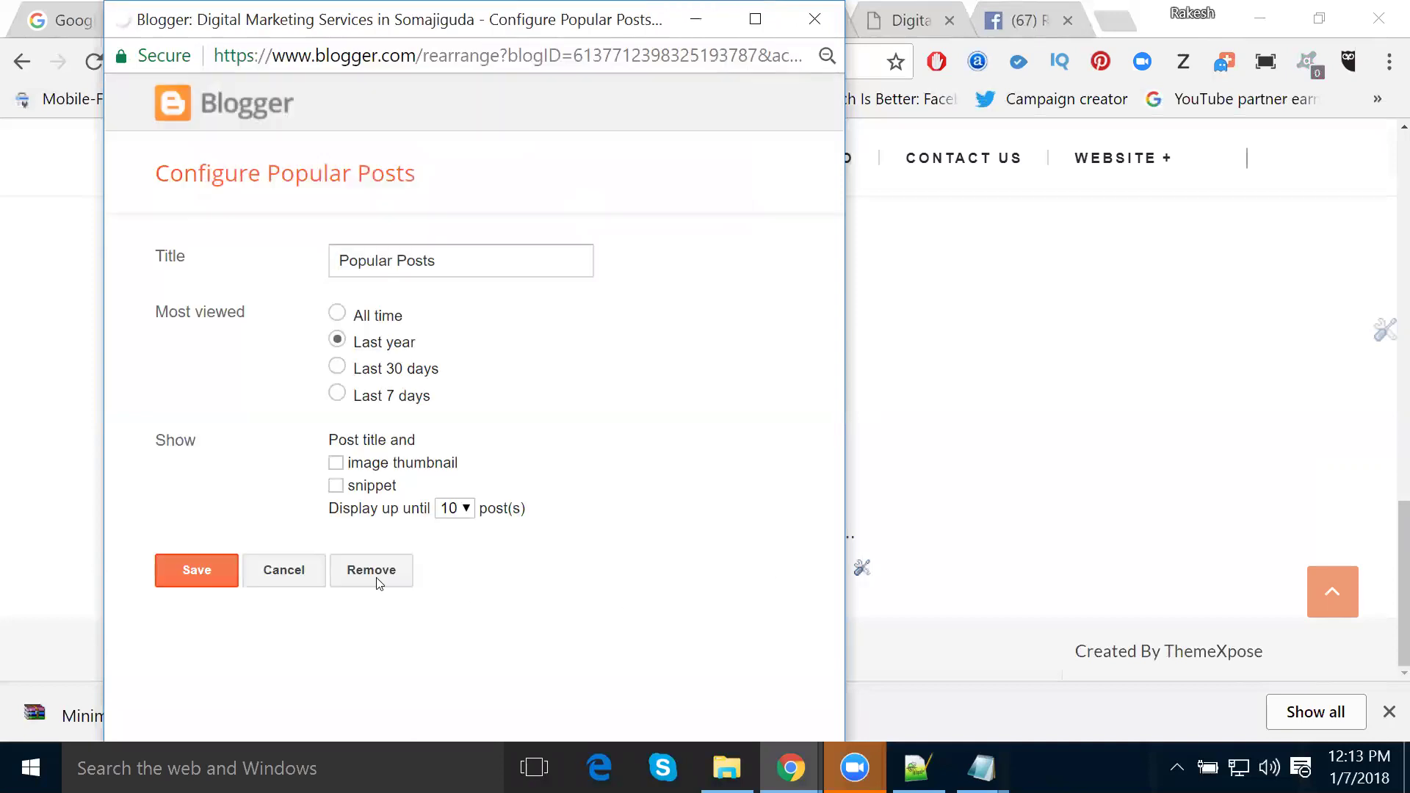
{"action": "left_click", "coordinate": [378, 576]}
{"action": "left_click", "coordinate": [563, 185]}
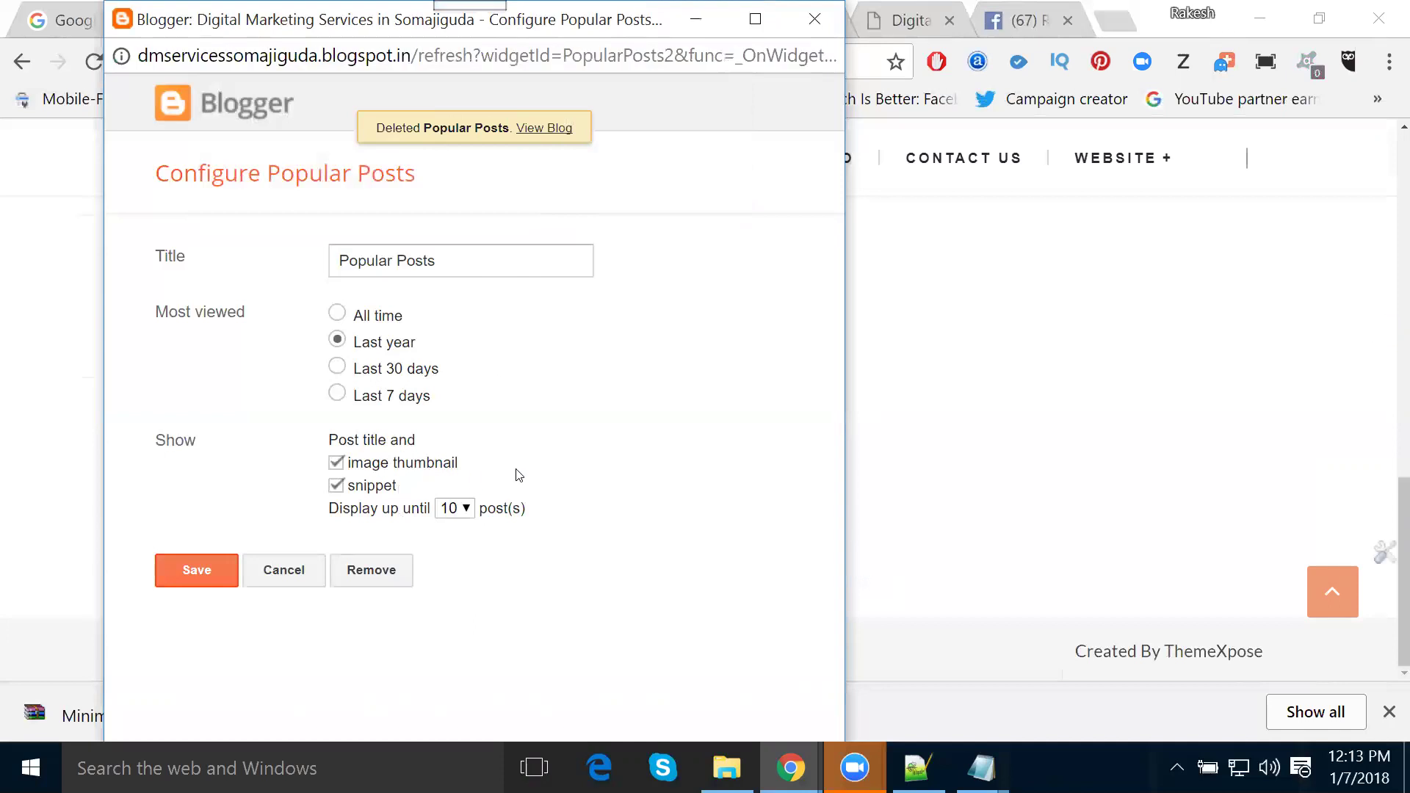
Remove the About Me HTML/JavaScript gadget from the live blog's home page and confirm the removal
{"action": "scroll", "coordinate": [986, 377], "scroll_direction": "up", "scroll_amount": 10}
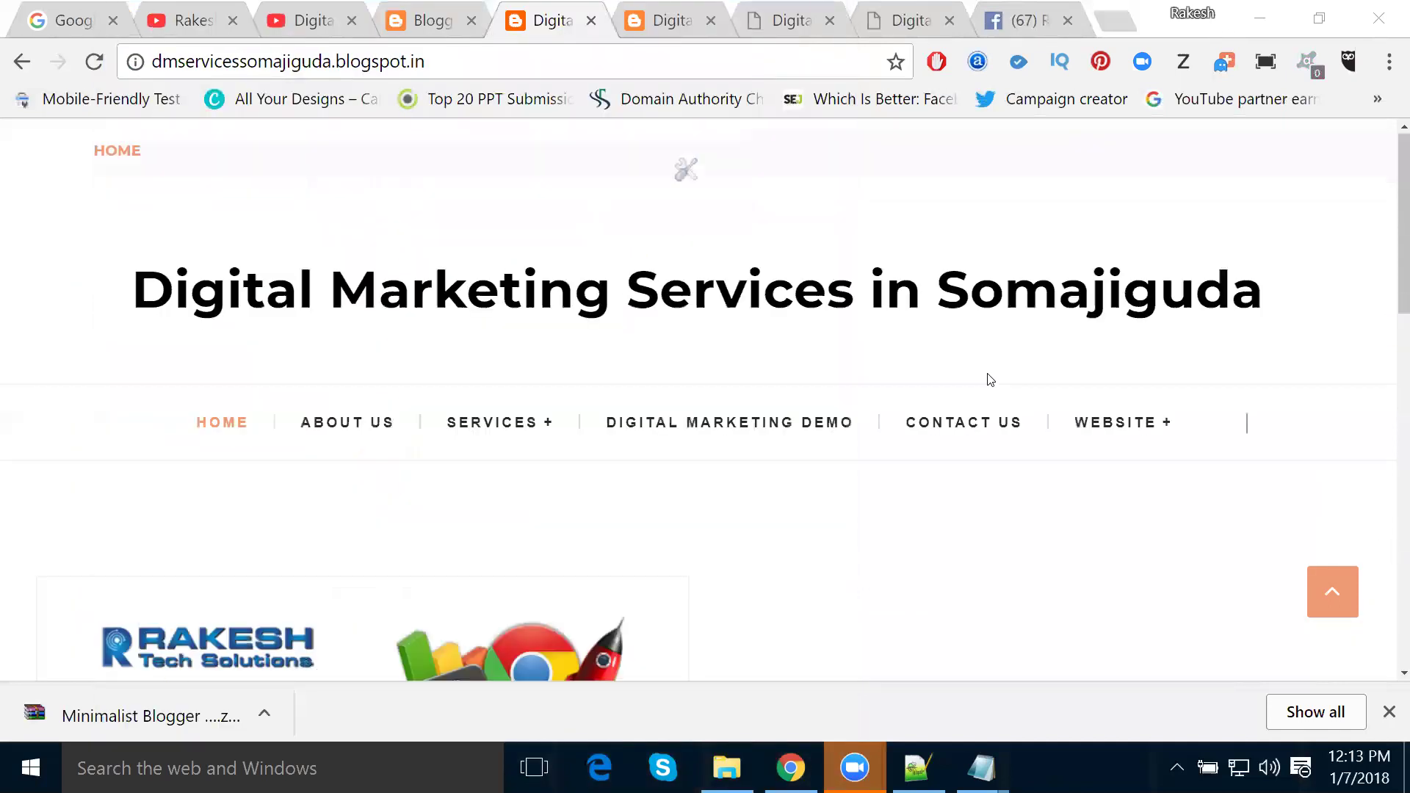
{"action": "scroll", "coordinate": [988, 380], "scroll_direction": "down", "scroll_amount": 10}
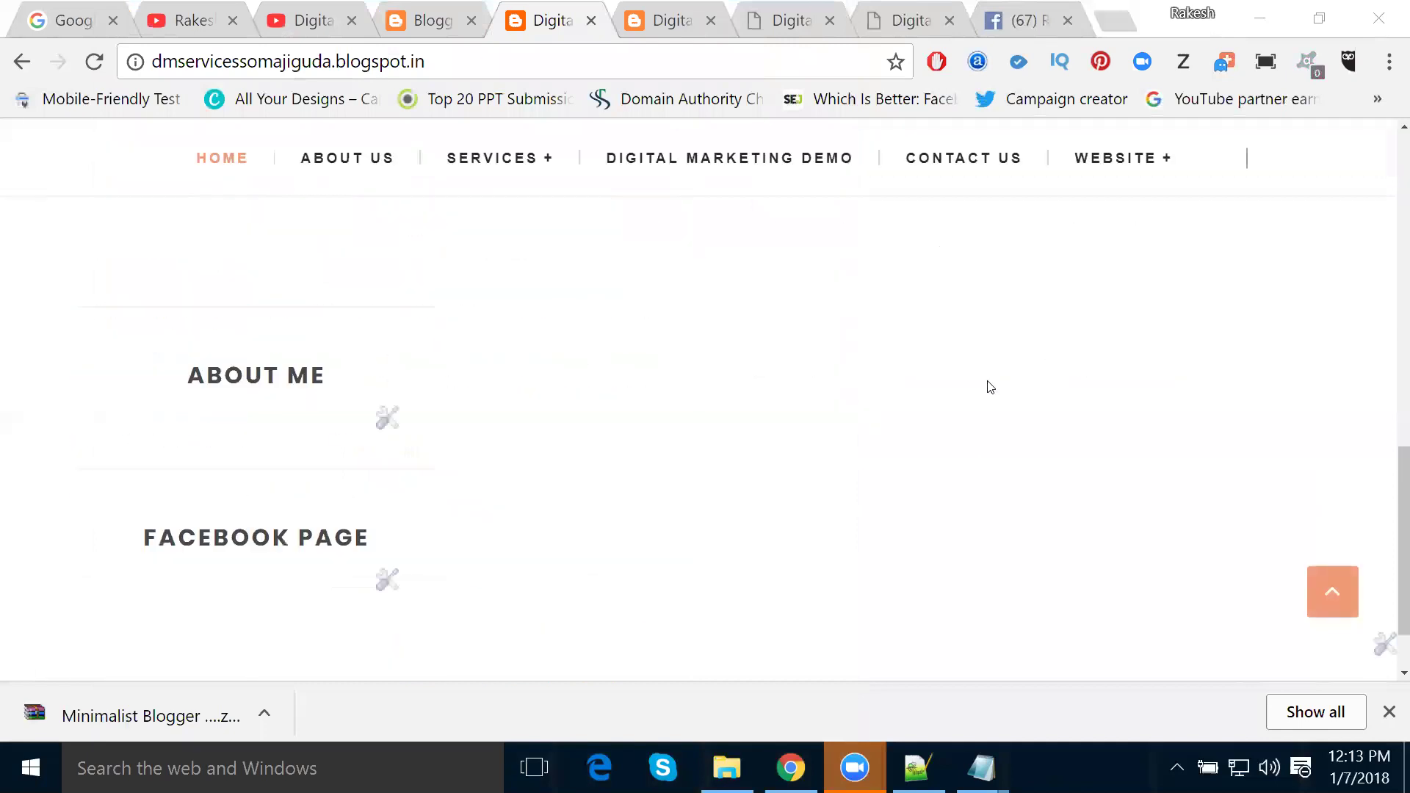
{"action": "scroll", "coordinate": [330, 382], "scroll_direction": "up", "scroll_amount": 2}
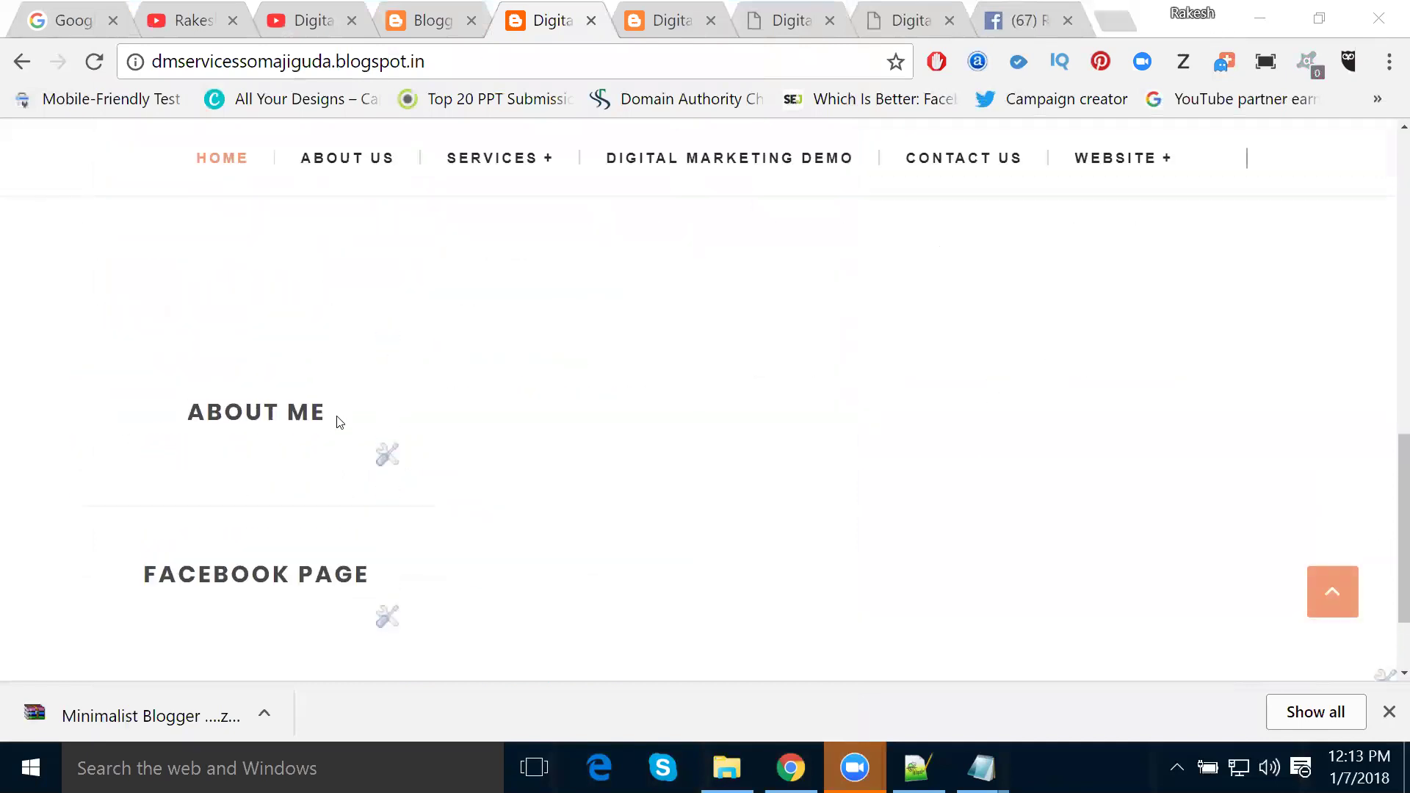
{"action": "left_click", "coordinate": [393, 456]}
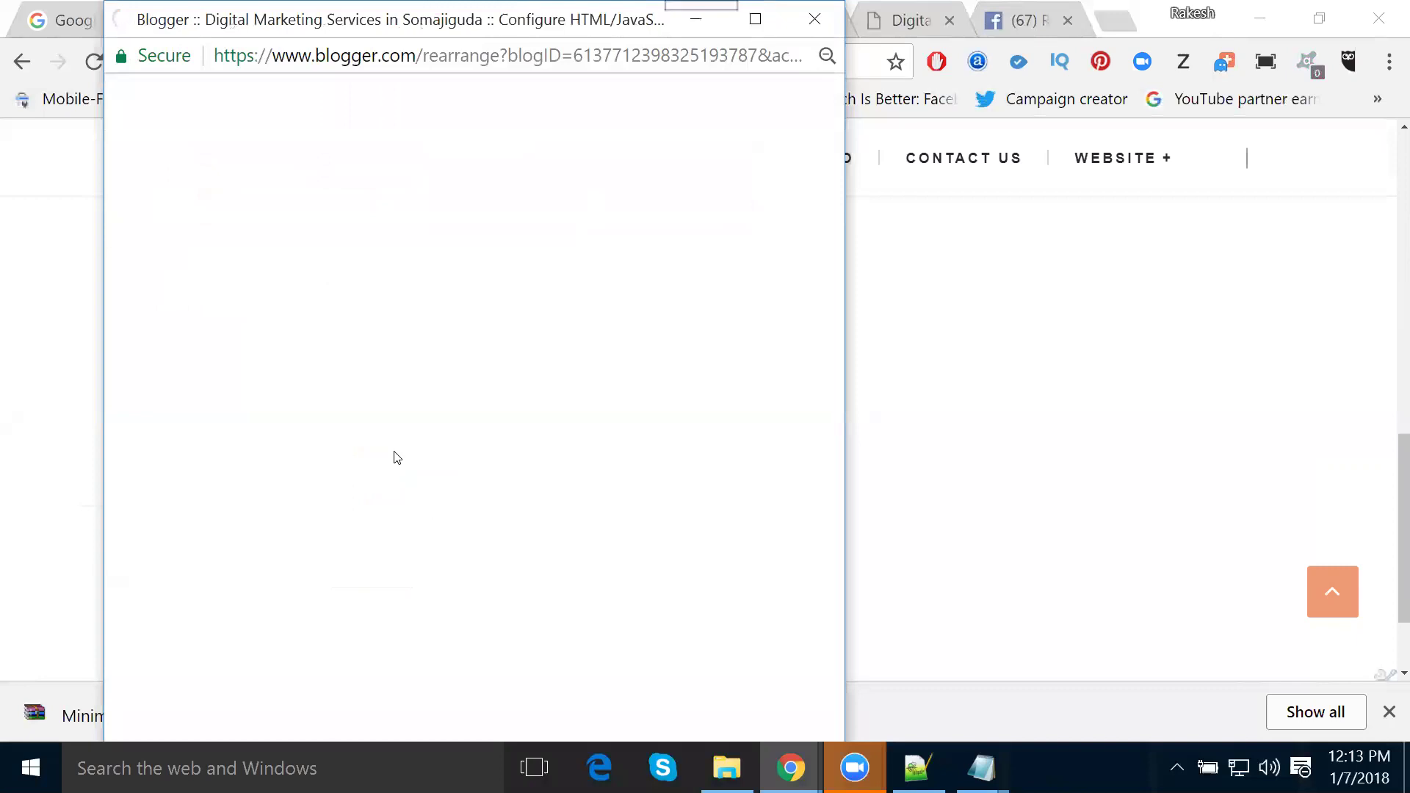
{"action": "left_click", "coordinate": [371, 661]}
{"action": "left_click", "coordinate": [570, 188]}
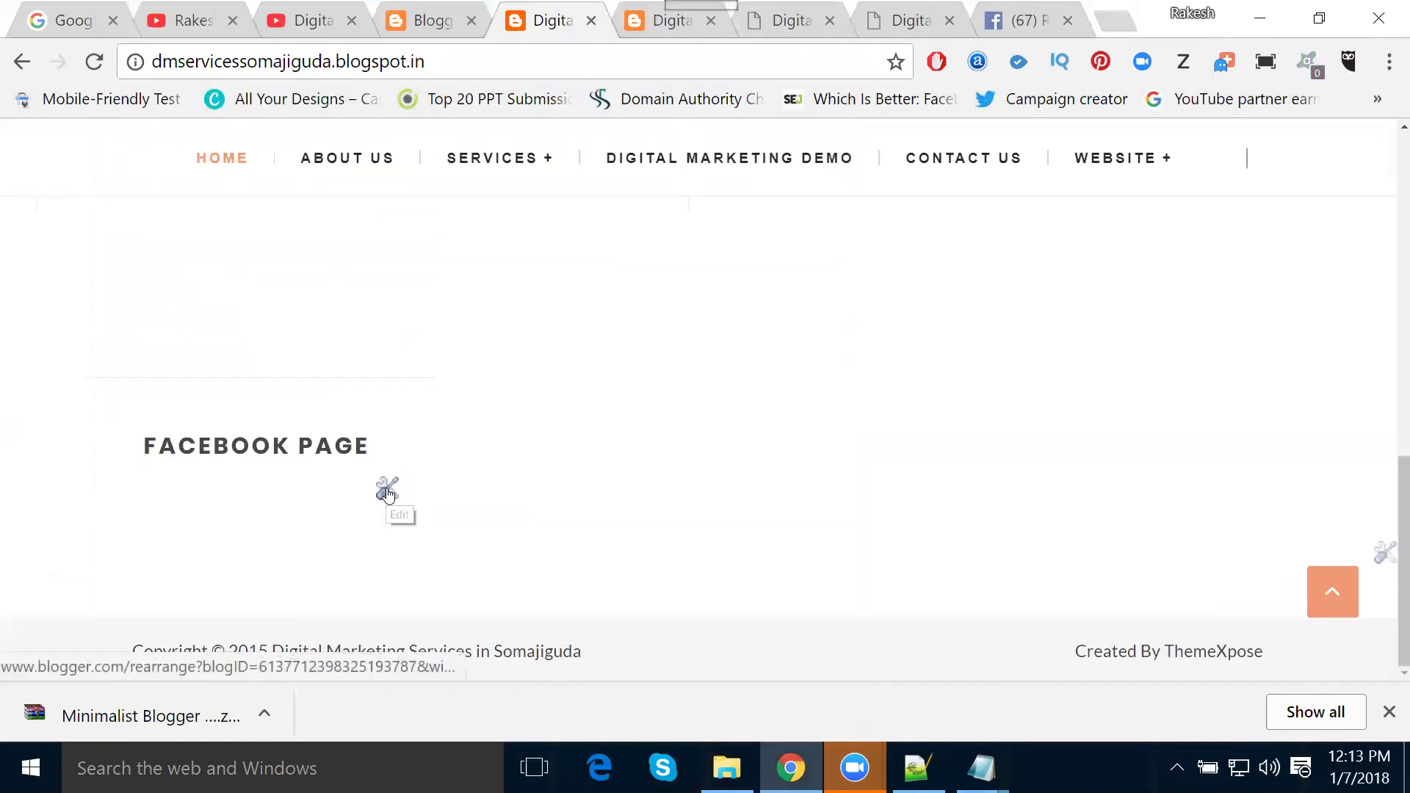
Remove the Facebook Page HTML/JavaScript gadget from the blog's home page and confirm the removal
{"action": "left_click", "coordinate": [387, 490]}
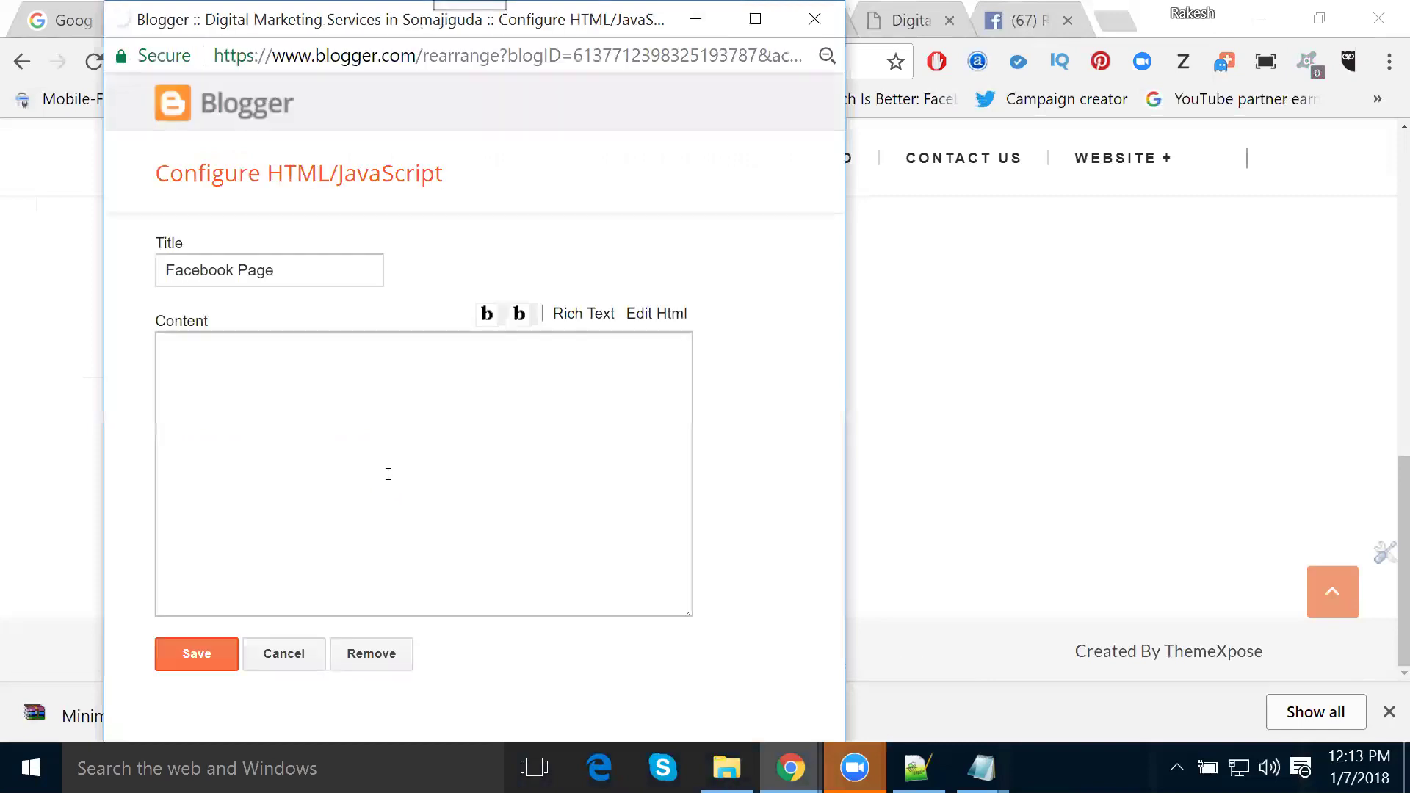
{"action": "left_click", "coordinate": [383, 660]}
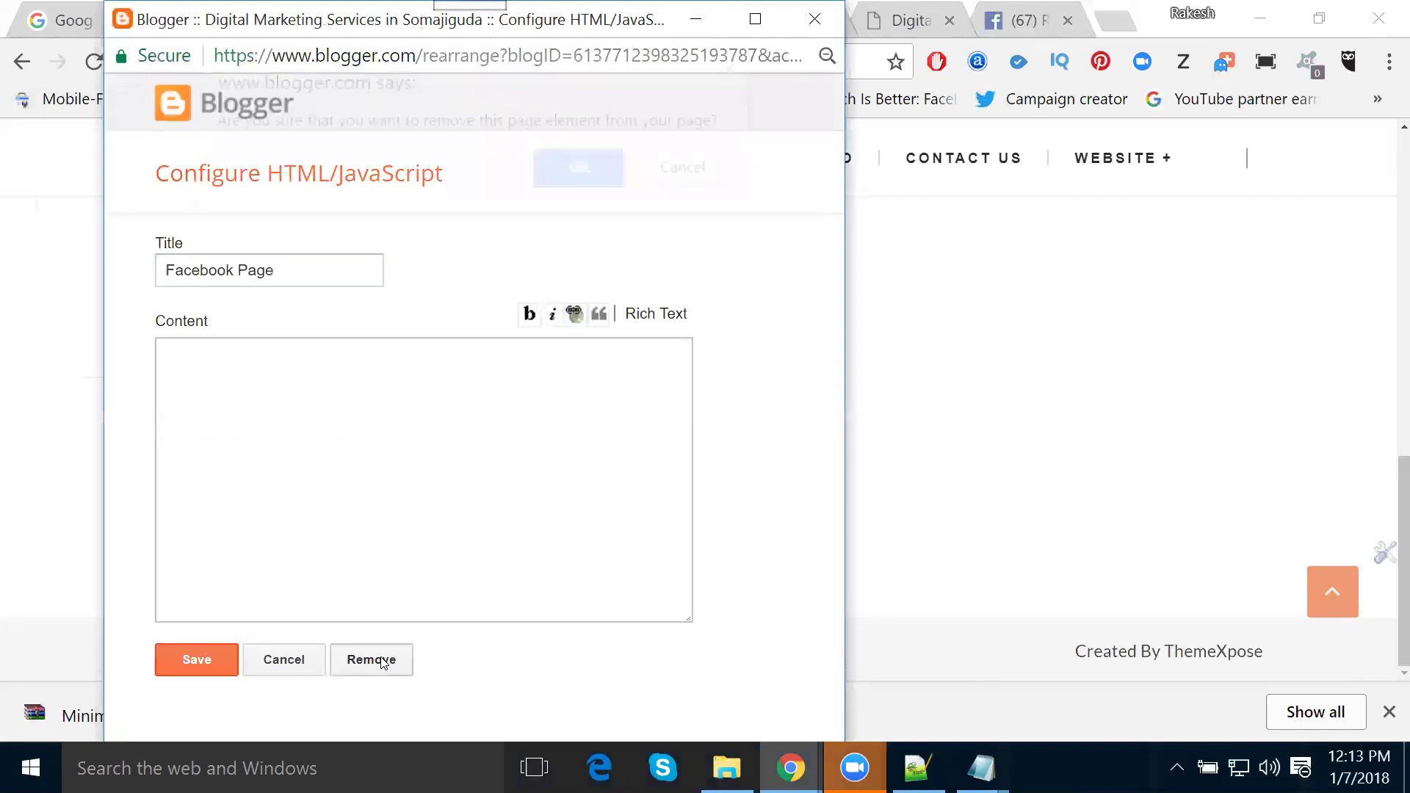
{"action": "left_click", "coordinate": [579, 188]}
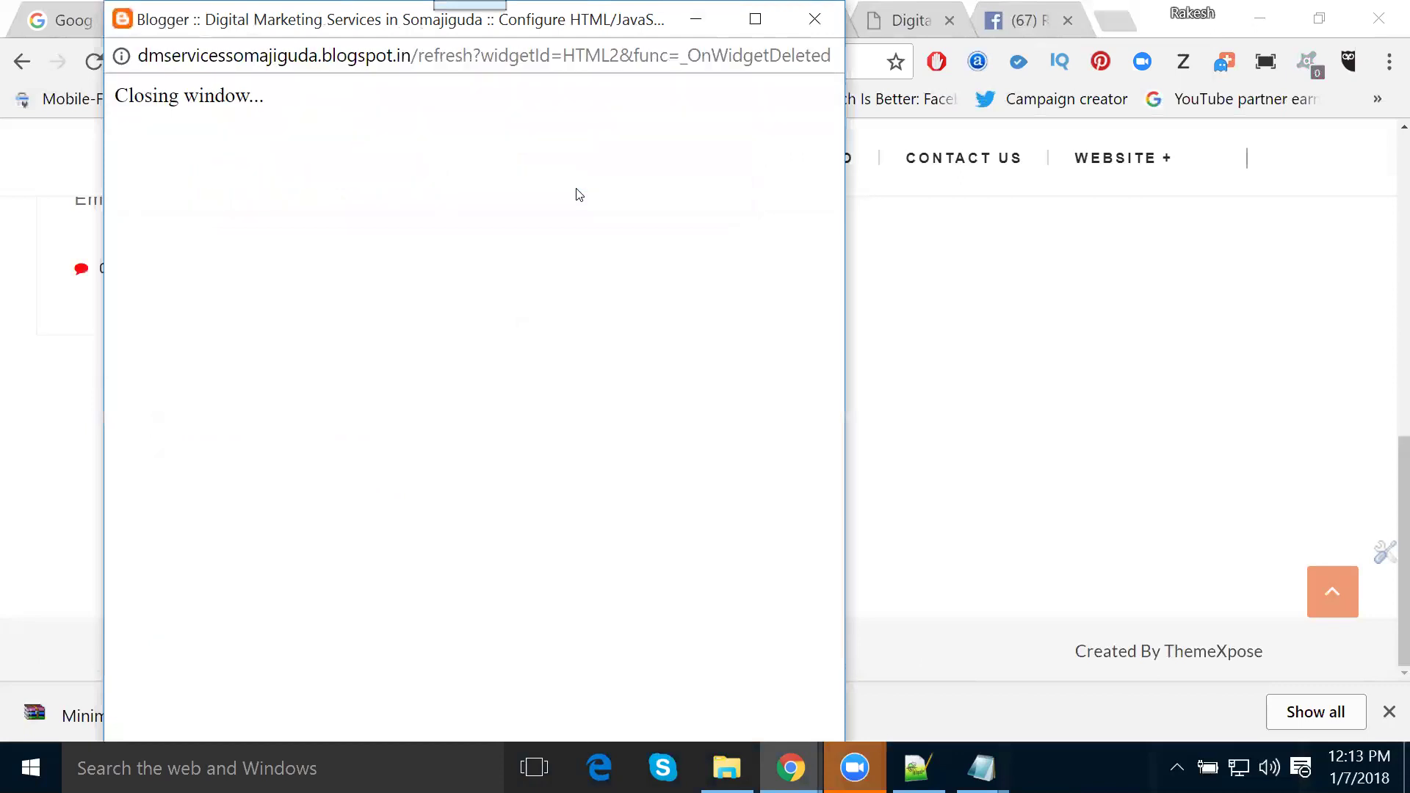
Reload the blog's home page and check its menu and content after the gadget removals
{"action": "scroll", "coordinate": [683, 397], "scroll_direction": "up", "scroll_amount": 15}
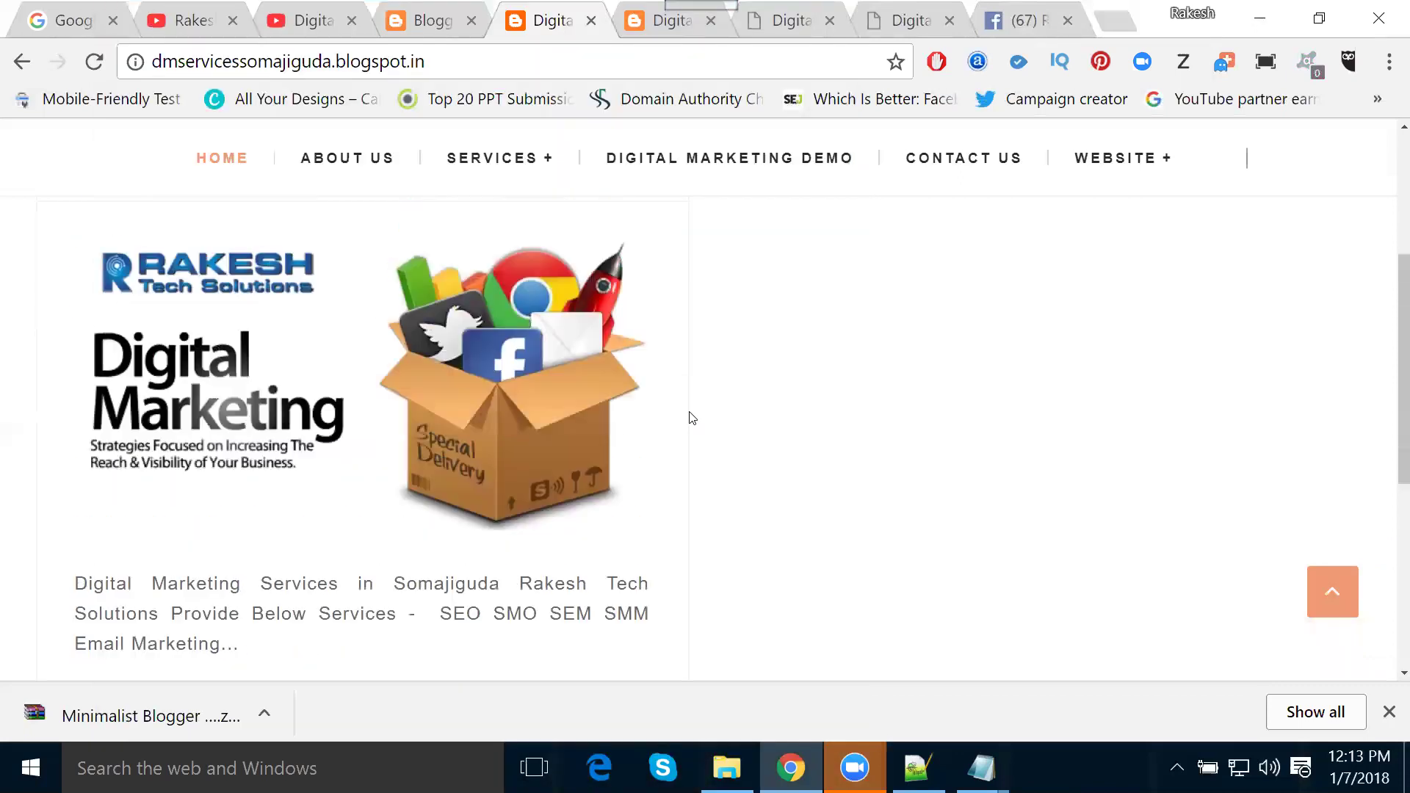
{"action": "left_click", "coordinate": [95, 63]}
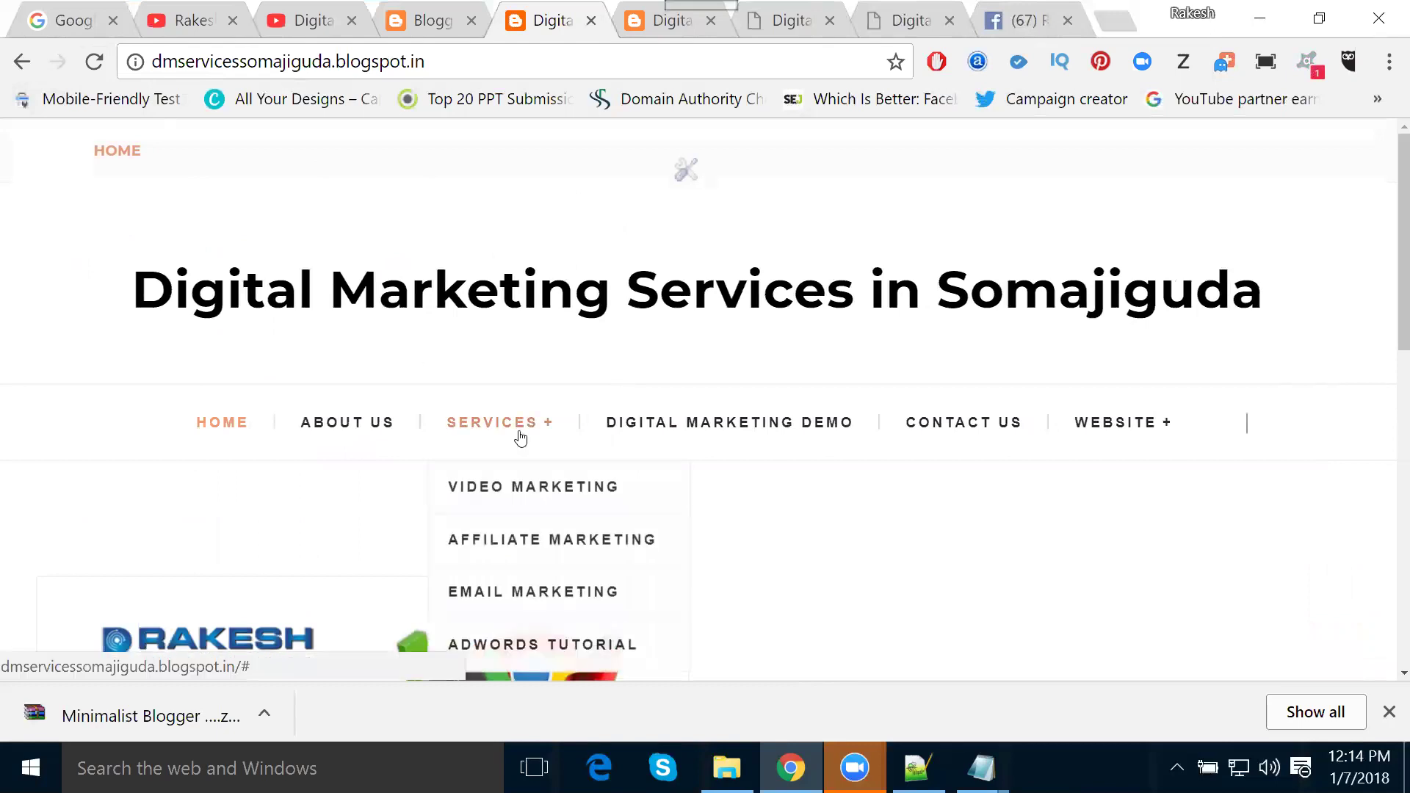
{"action": "scroll", "coordinate": [485, 485], "scroll_direction": "down", "scroll_amount": 5}
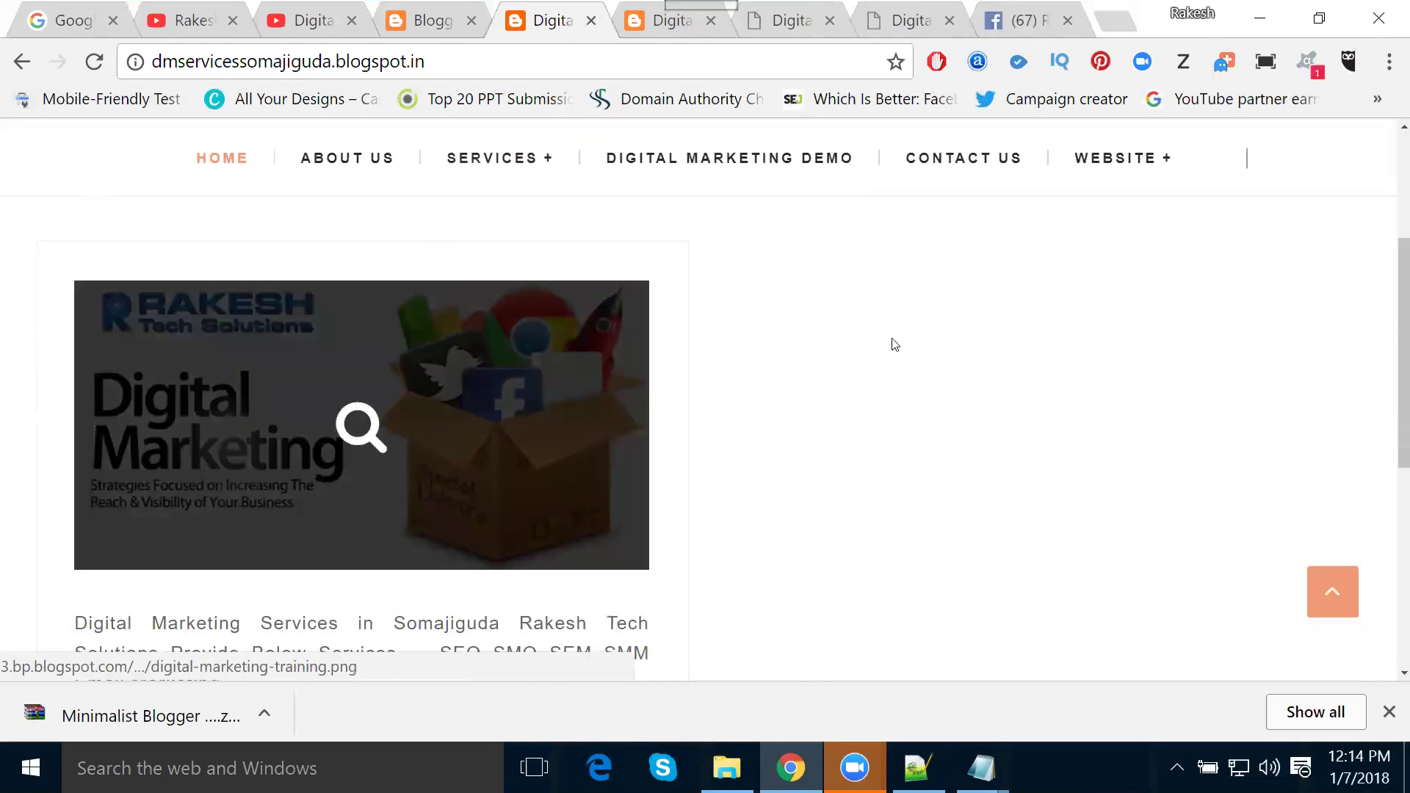
Create a new Blogger post titled Digital Marketing Training and copy the title into the post body as its first line
{"action": "left_click", "coordinate": [427, 10]}
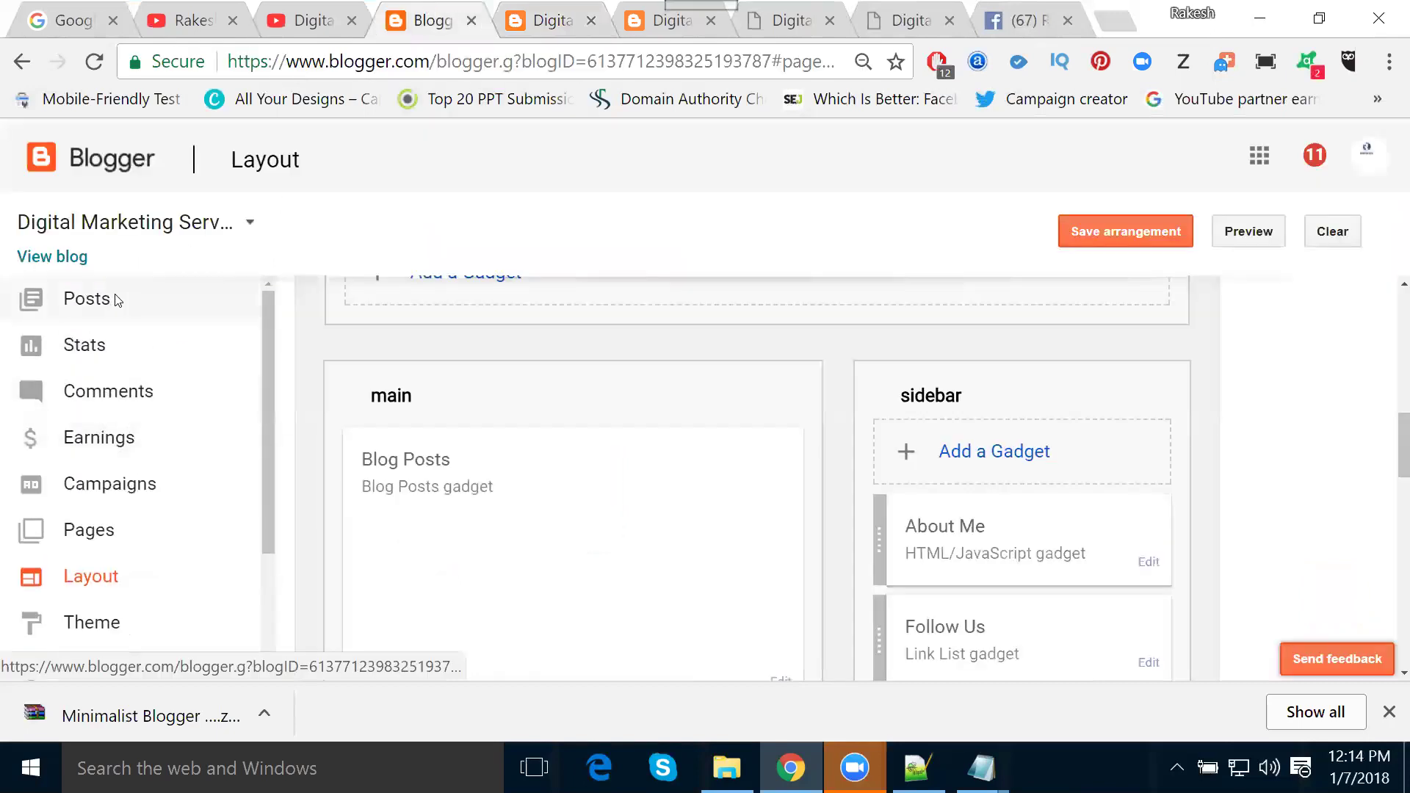
{"action": "left_click", "coordinate": [115, 301]}
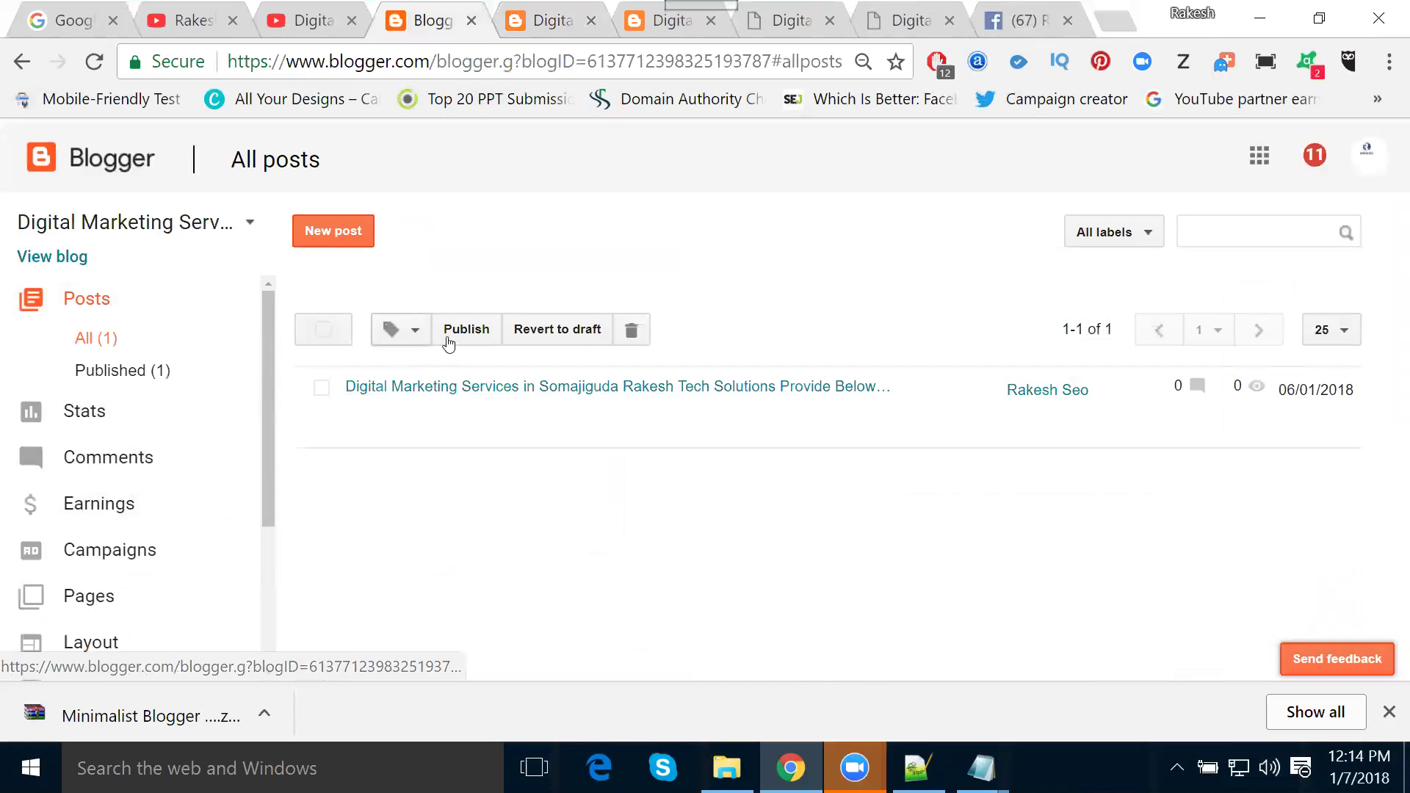
{"action": "left_click", "coordinate": [337, 230]}
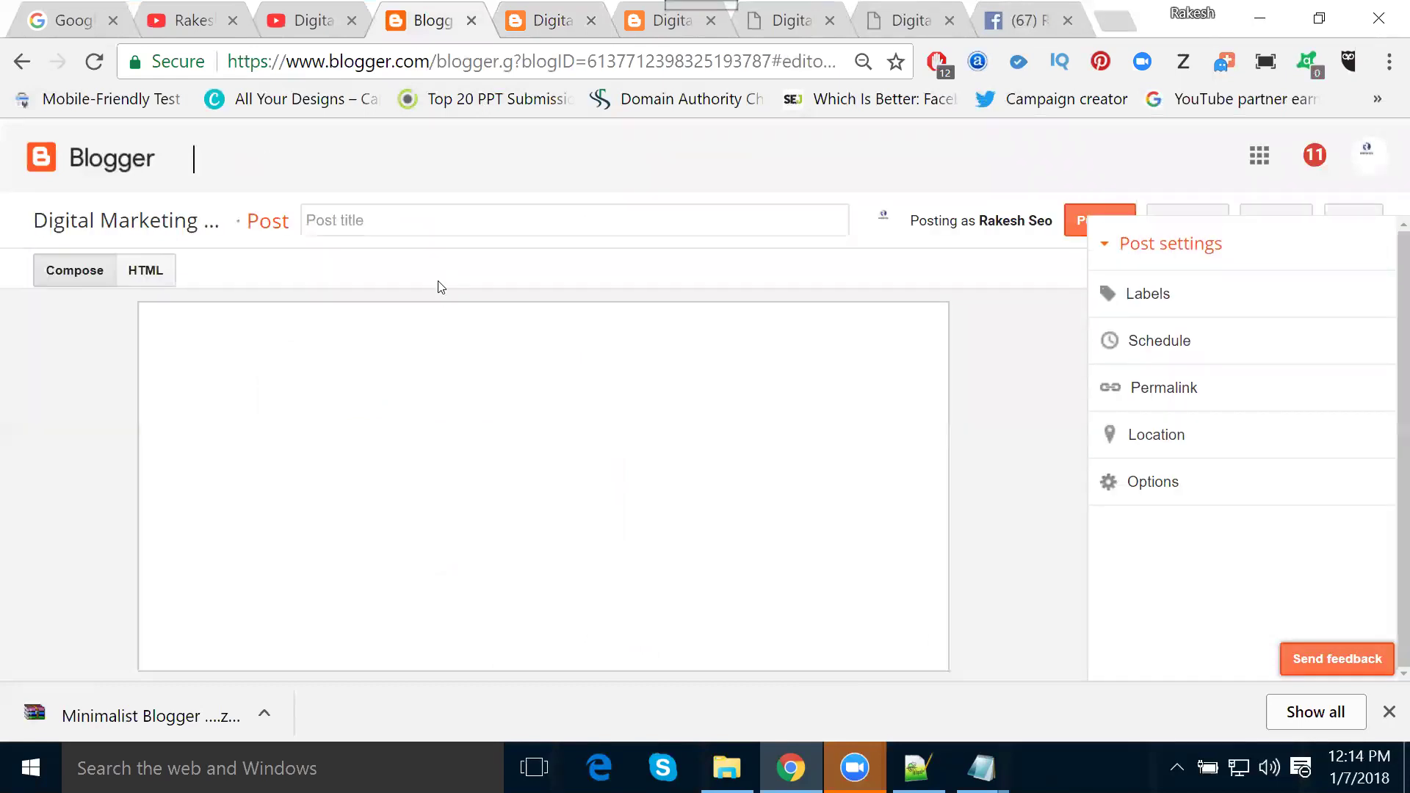
{"action": "left_click", "coordinate": [439, 227]}
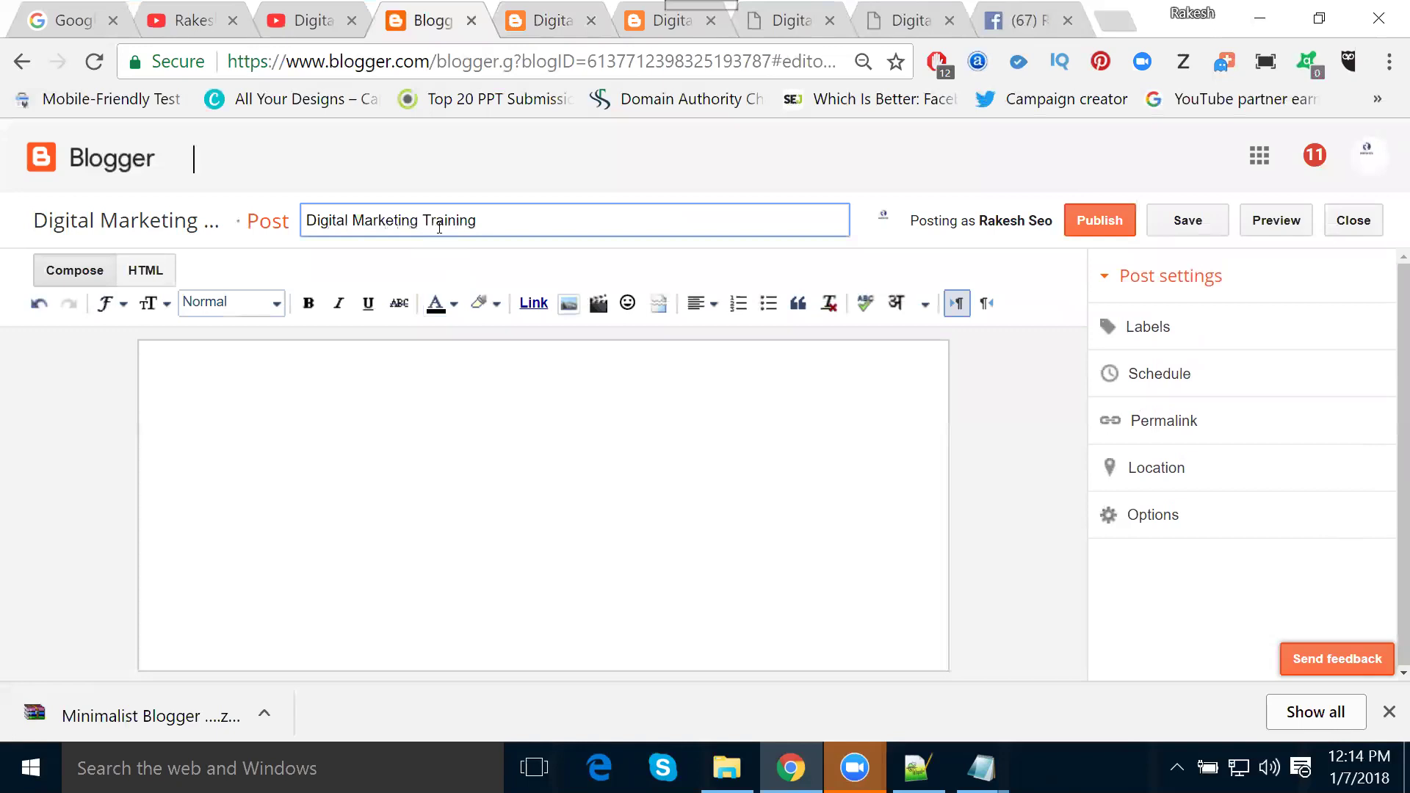
{"action": "key", "text": "ctrl+a"}
{"action": "key", "text": "ctrl+c"}
{"action": "left_click", "coordinate": [309, 374]}
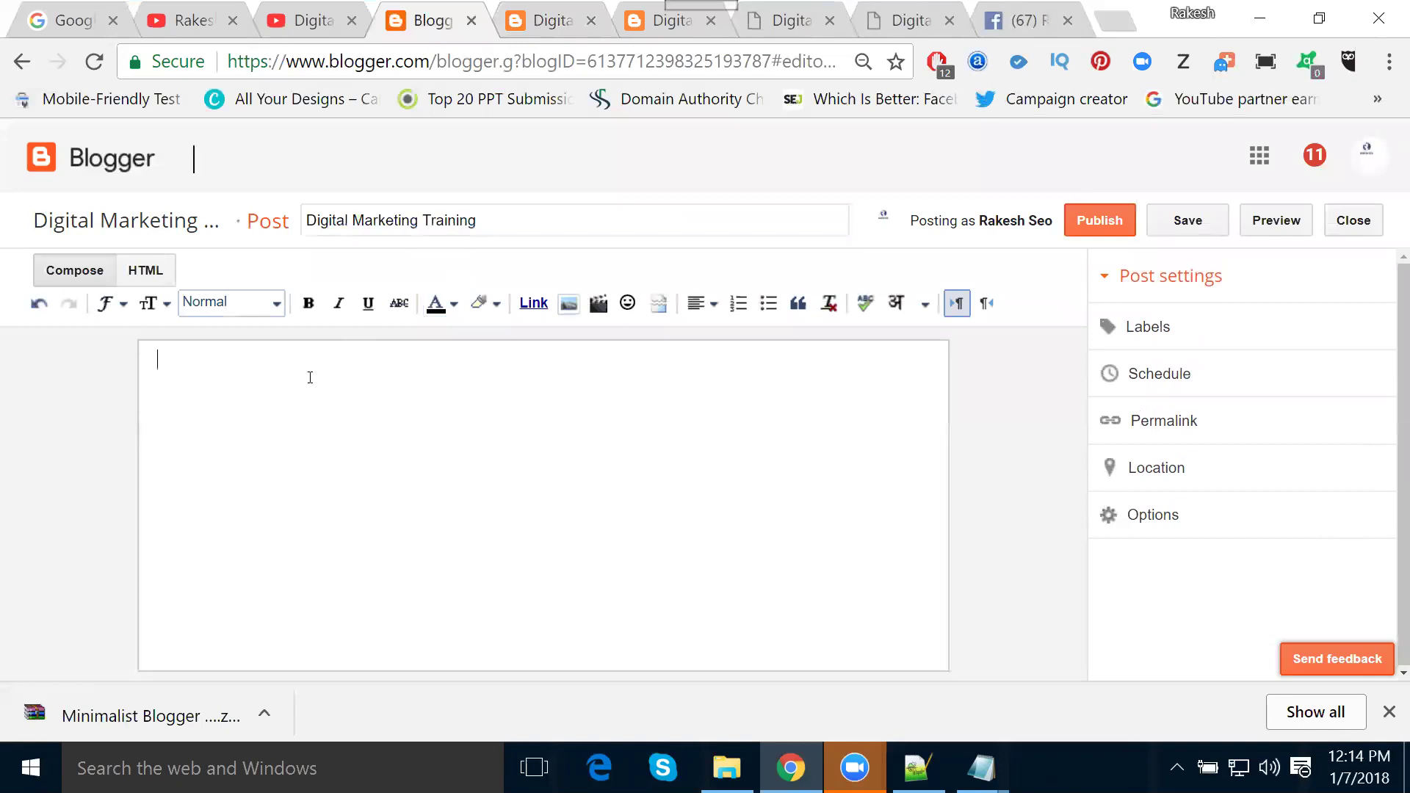
{"action": "key", "text": "ctrl+v"}
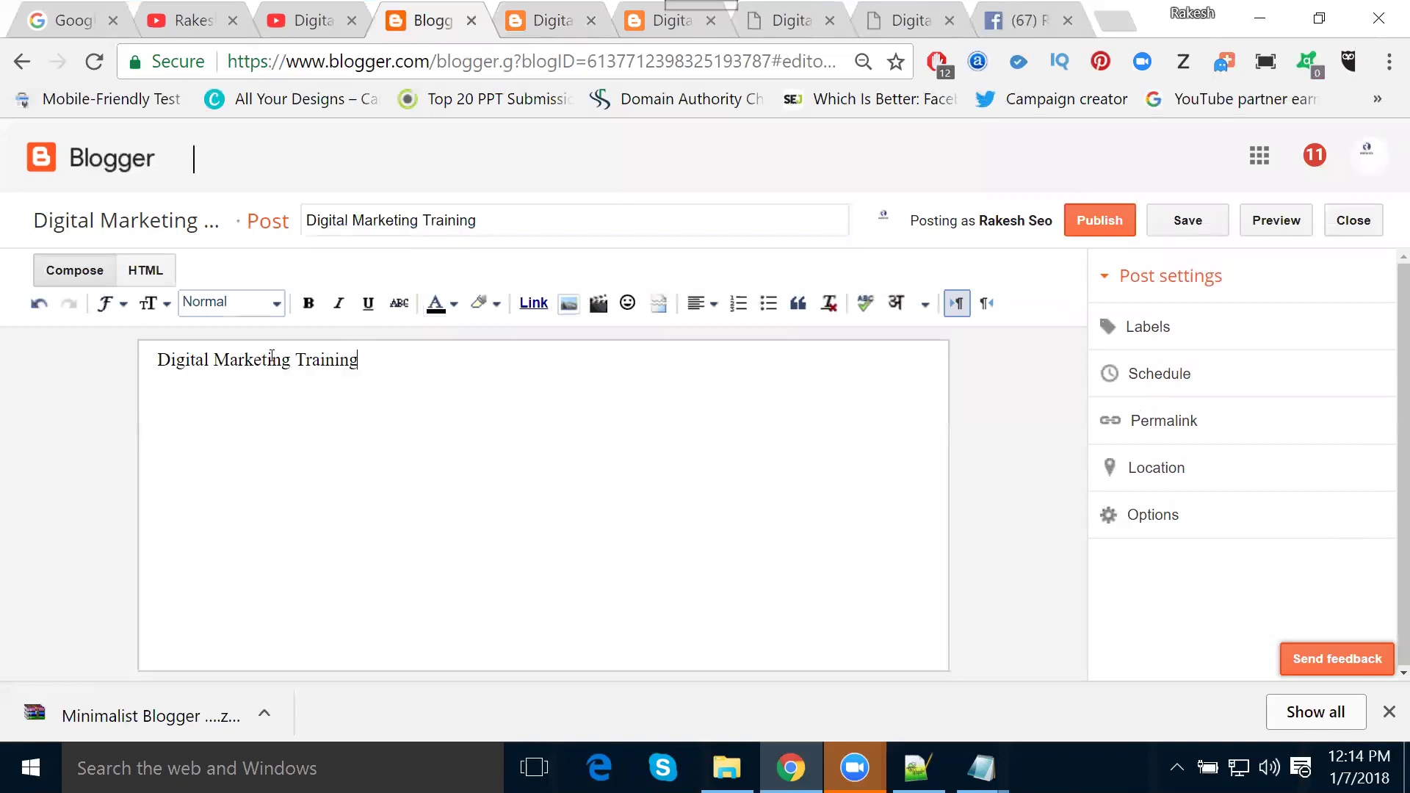
Start an image upload for the post and browse the digital marketing pictures in the documentandwork folder
{"action": "left_click", "coordinate": [576, 308]}
{"action": "left_click", "coordinate": [410, 328]}
{"action": "left_click", "coordinate": [419, 301]}
{"action": "scroll", "coordinate": [467, 284], "scroll_direction": "down", "scroll_amount": 3}
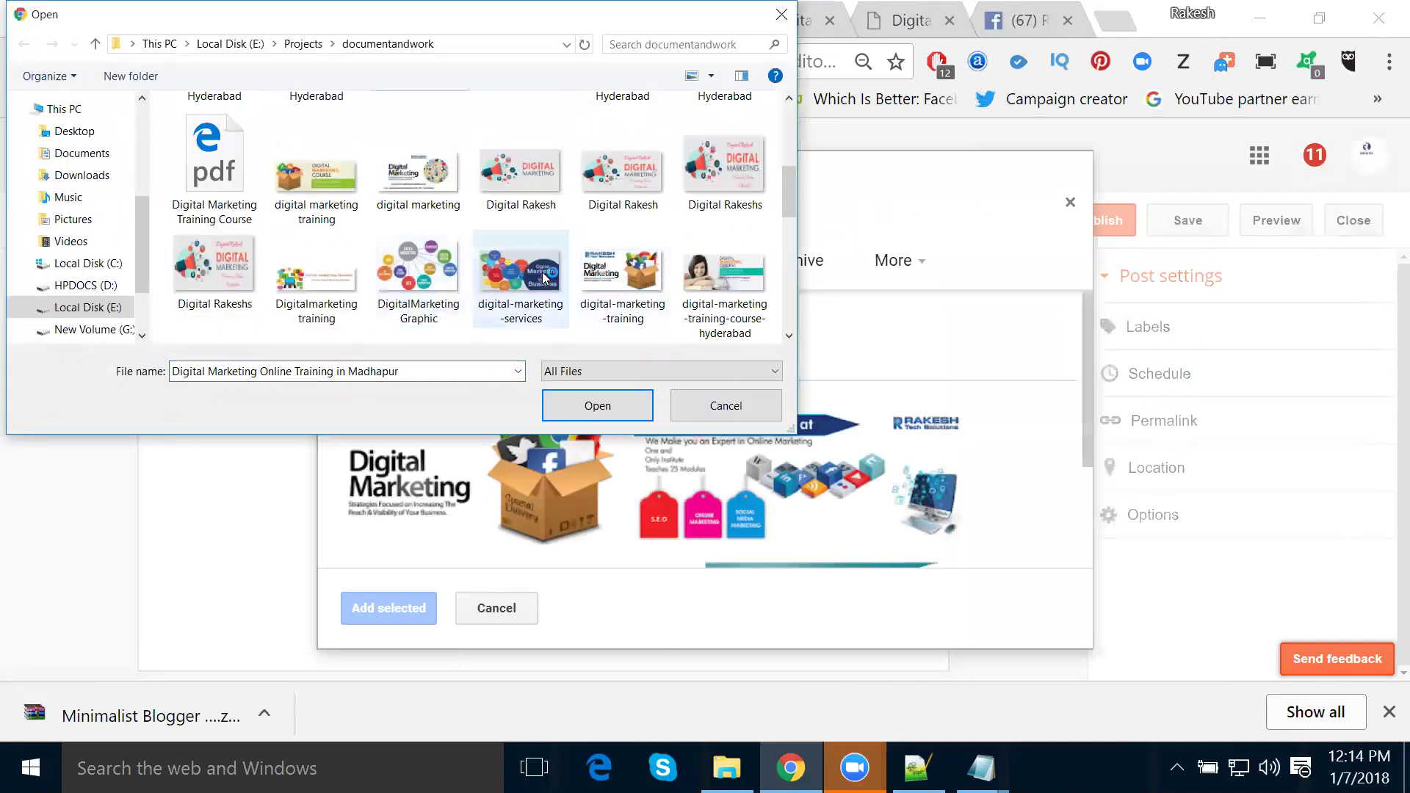
Preview the digital-marketing-services picture in Photos from the file chooser and close the viewer
{"action": "left_click", "coordinate": [543, 278]}
{"action": "right_click", "coordinate": [543, 277]}
{"action": "left_click", "coordinate": [470, 255]}
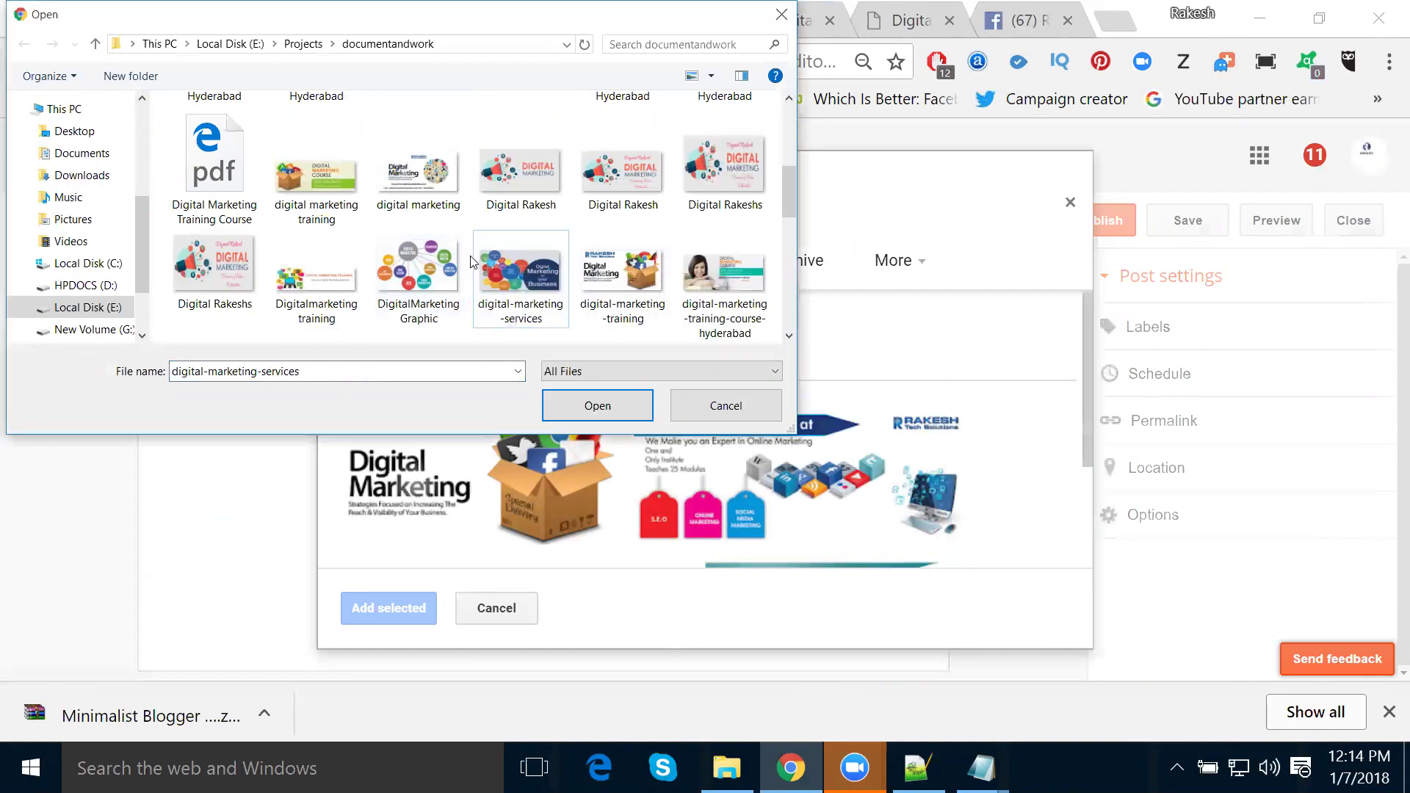
{"action": "right_click", "coordinate": [471, 257]}
{"action": "left_click", "coordinate": [512, 249]}
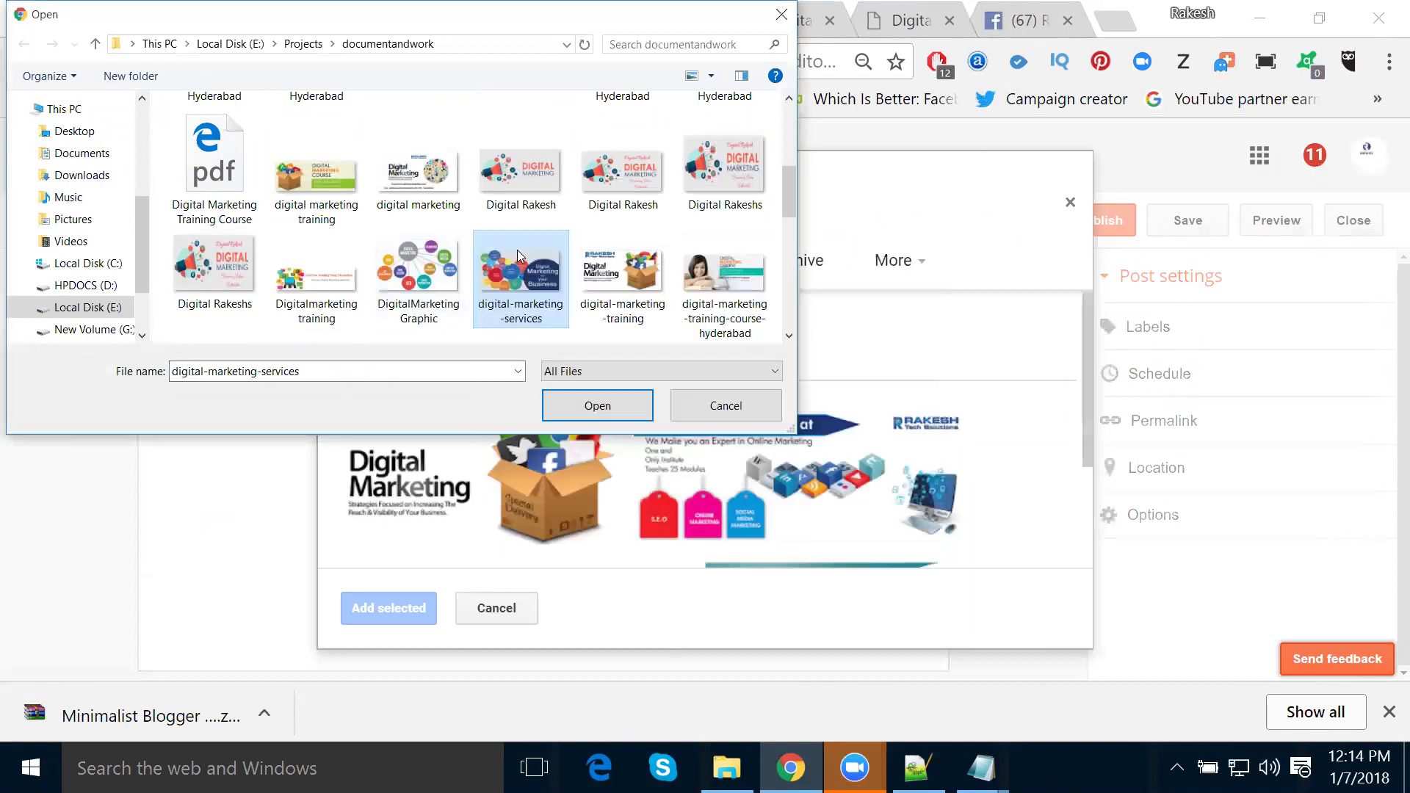
{"action": "right_click", "coordinate": [517, 250]}
{"action": "left_click", "coordinate": [577, 75]}
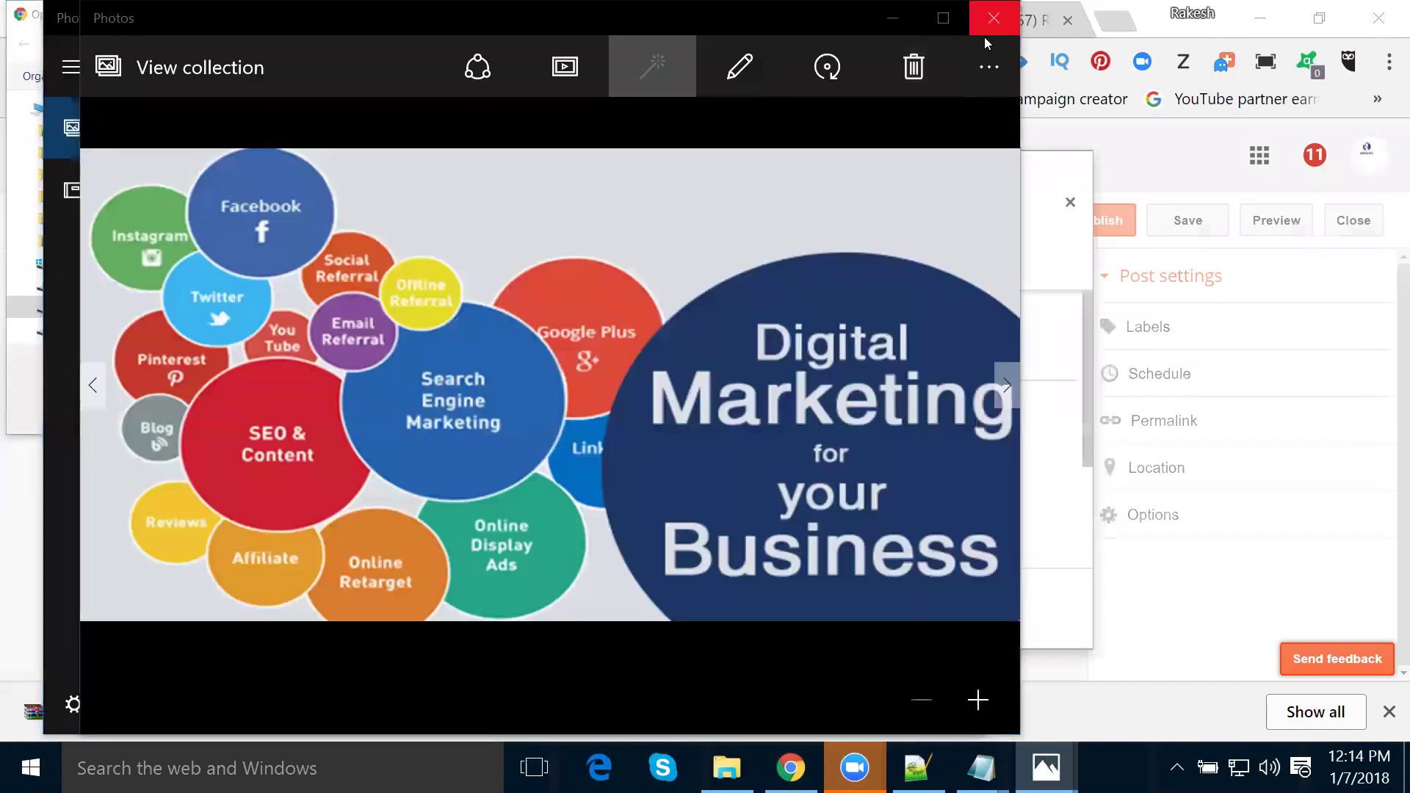
{"action": "left_click", "coordinate": [990, 28]}
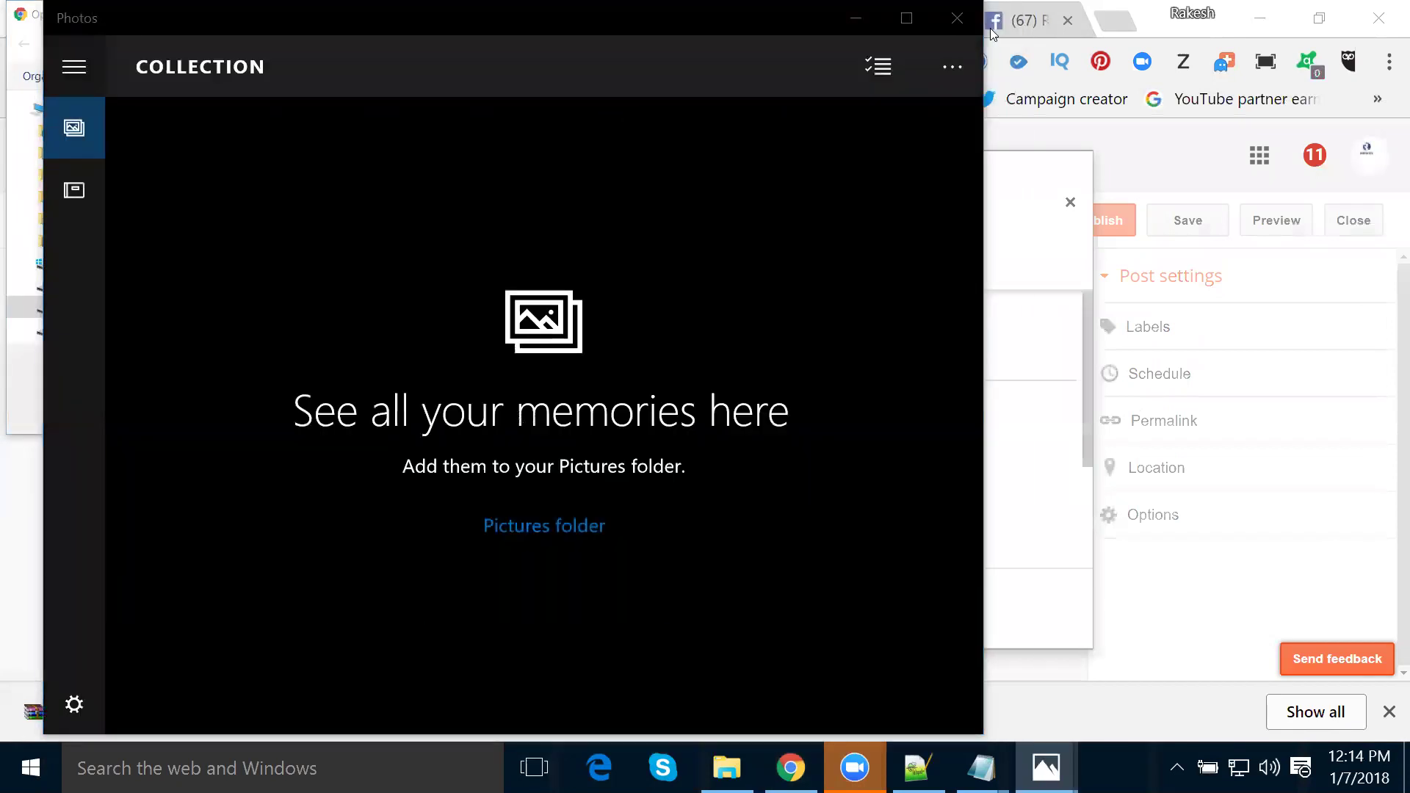
{"action": "left_click", "coordinate": [948, 30]}
Upload the grey digital marketing bubble graphic from the documentandwork folder, insert it below the body text and size it X-Large
{"action": "left_click", "coordinate": [393, 277]}
{"action": "scroll", "coordinate": [393, 278], "scroll_direction": "down", "scroll_amount": 3}
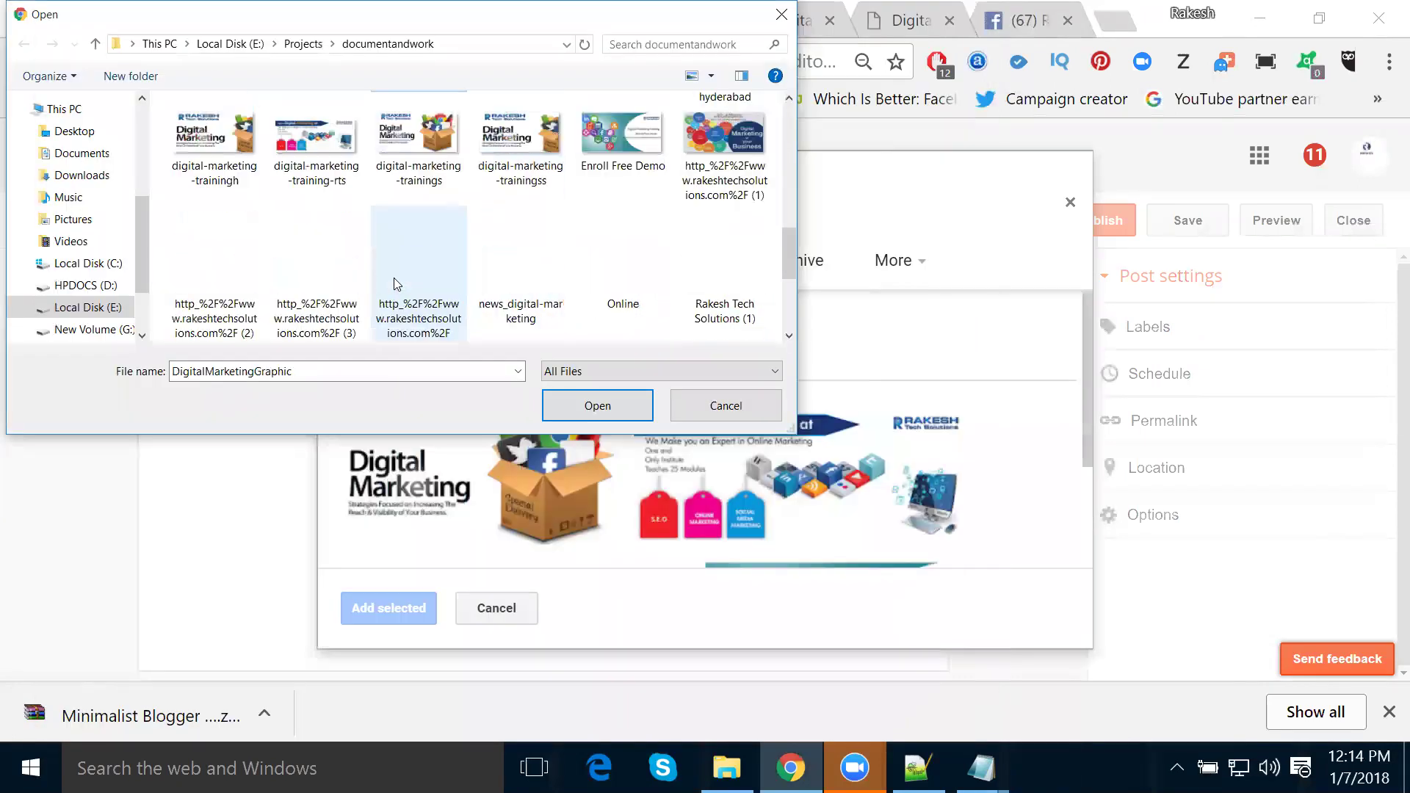
{"action": "double_click", "coordinate": [234, 269]}
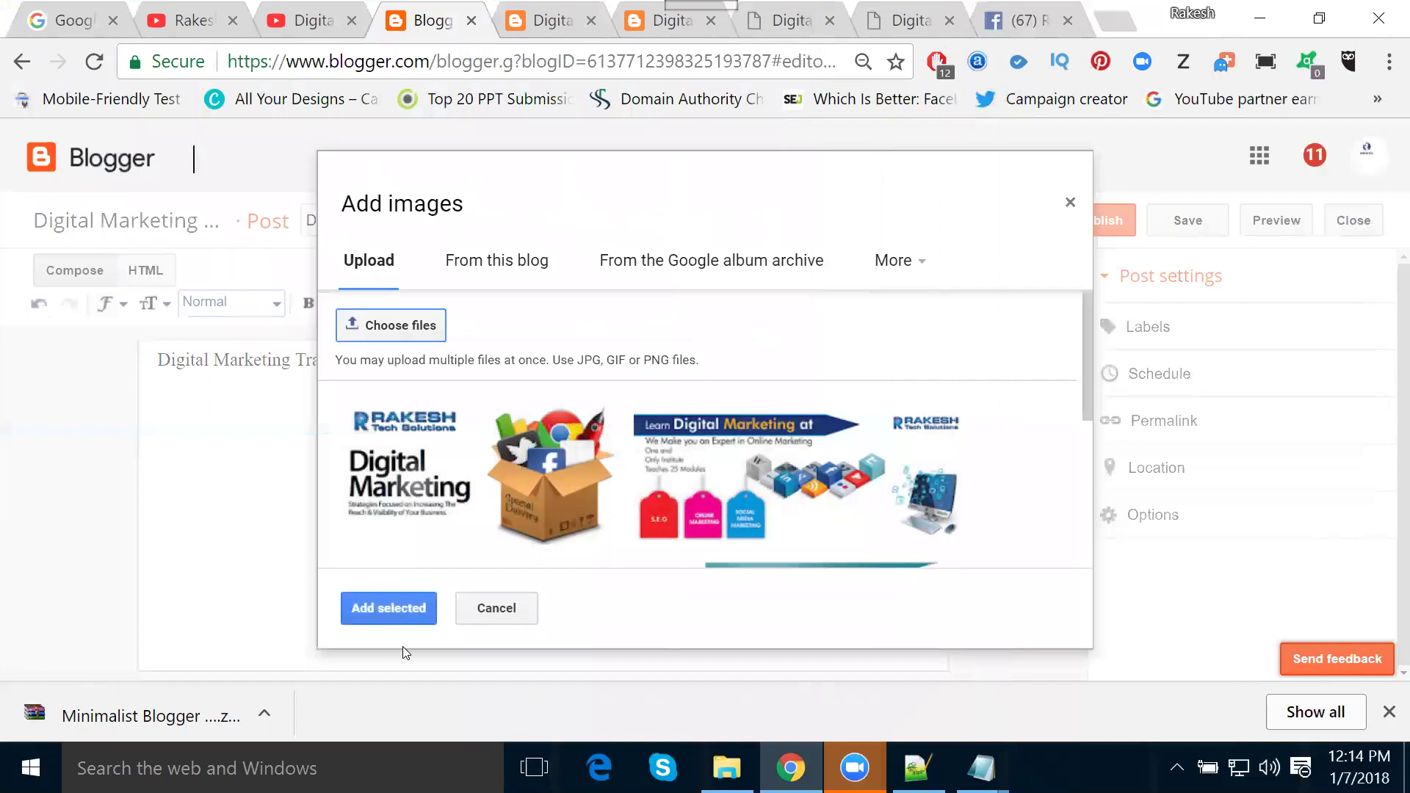
{"action": "left_click", "coordinate": [426, 605]}
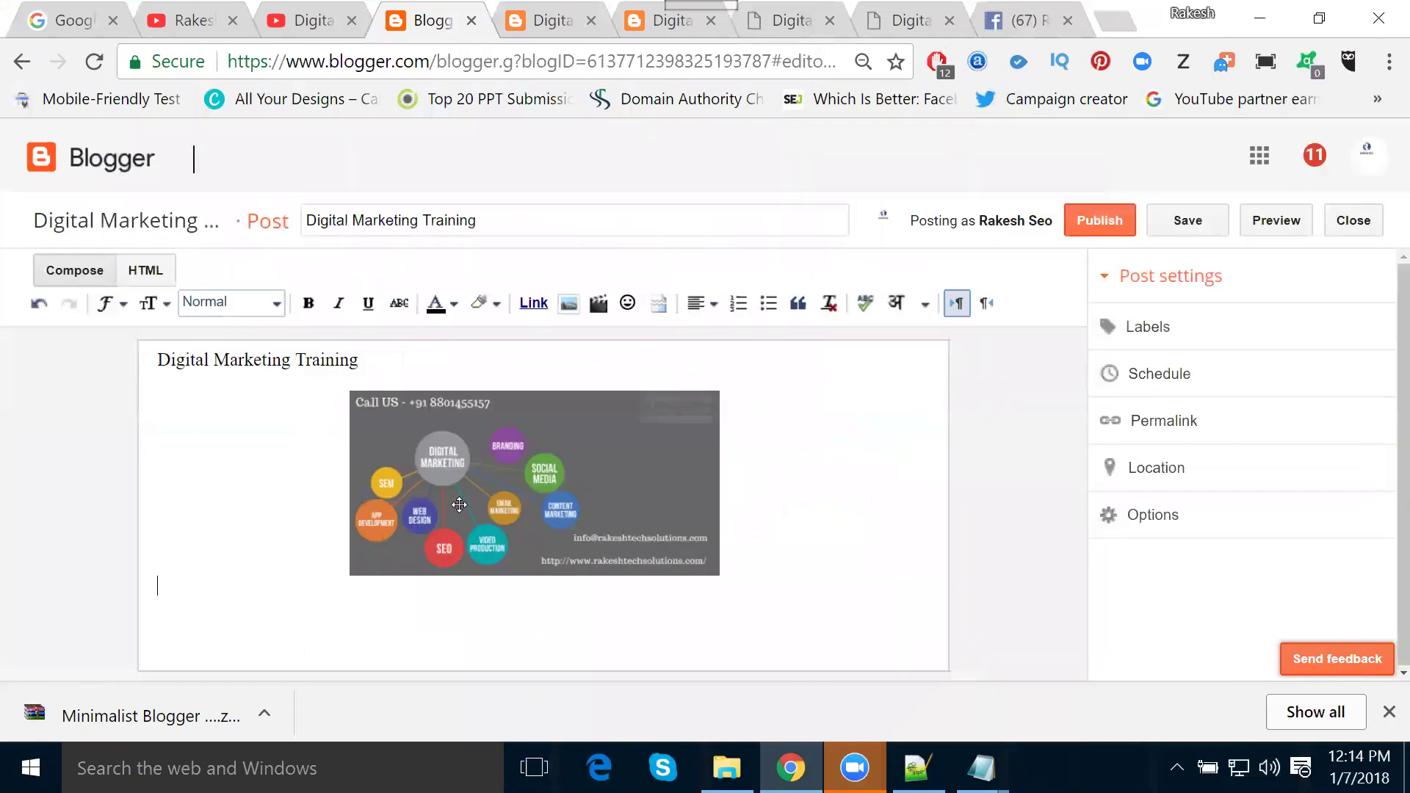
{"action": "left_click", "coordinate": [514, 547]}
{"action": "left_click", "coordinate": [522, 590]}
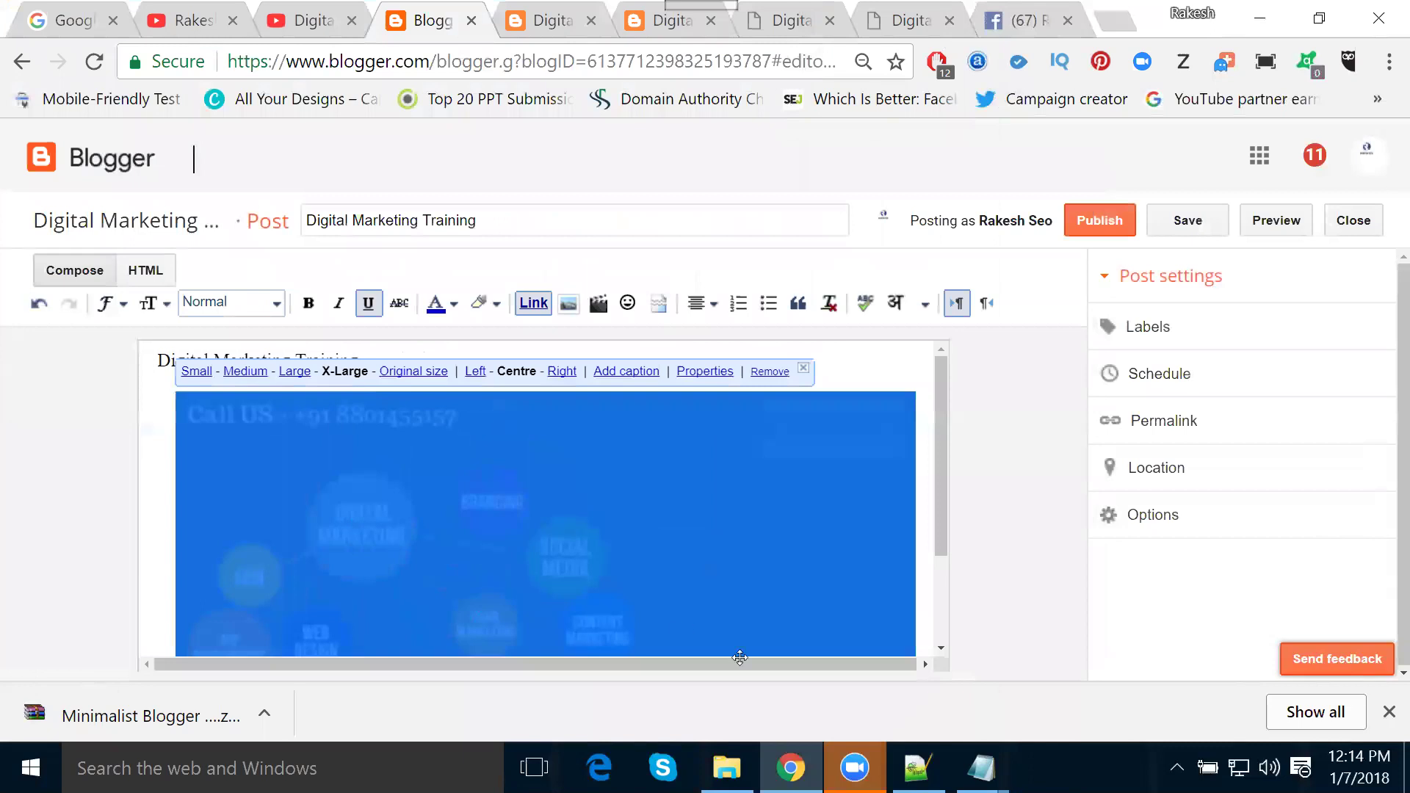
Copy all text of the Word document digital markeing Training from Projects\dm course and place the cursor below the post's image
{"action": "left_click", "coordinate": [727, 768]}
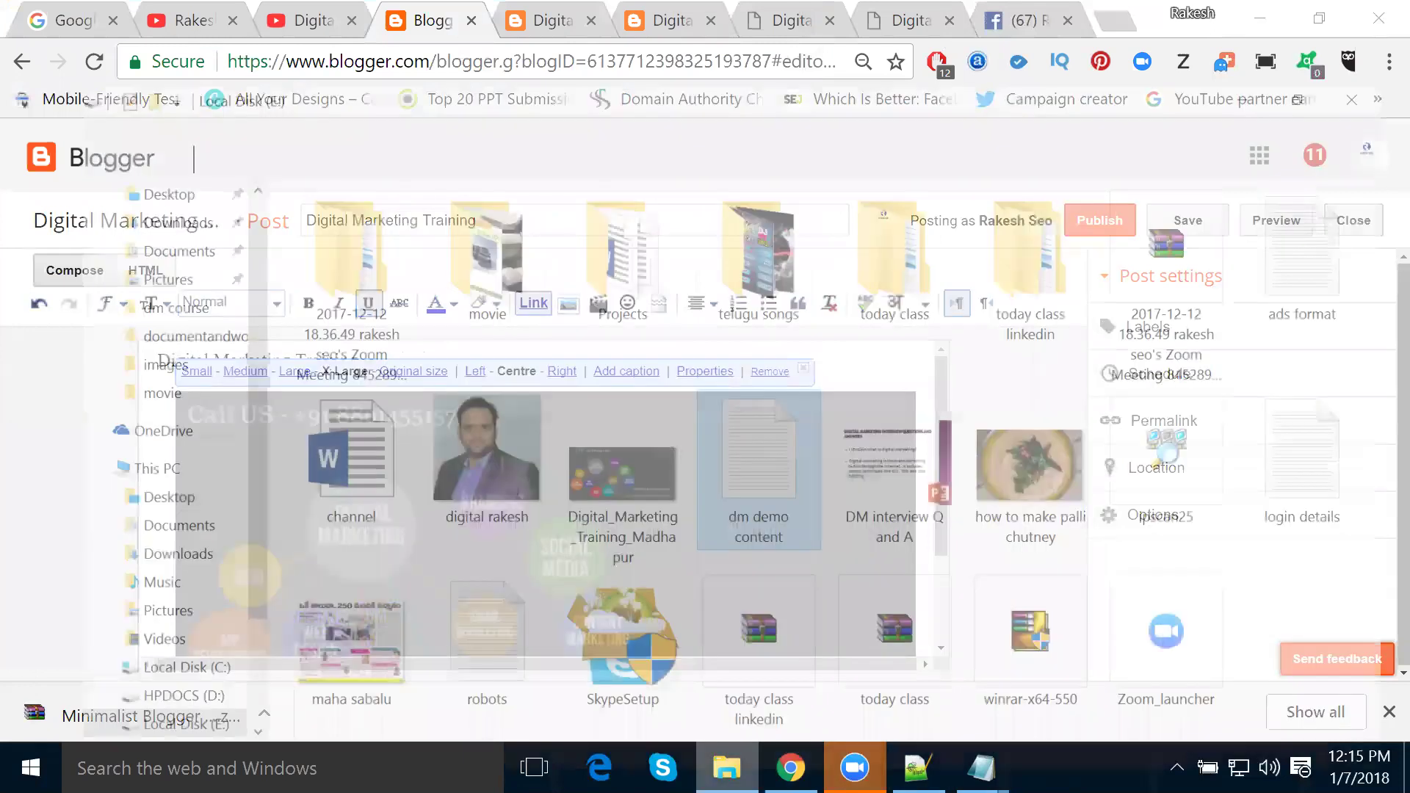
{"action": "double_click", "coordinate": [586, 251]}
{"action": "double_click", "coordinate": [456, 220]}
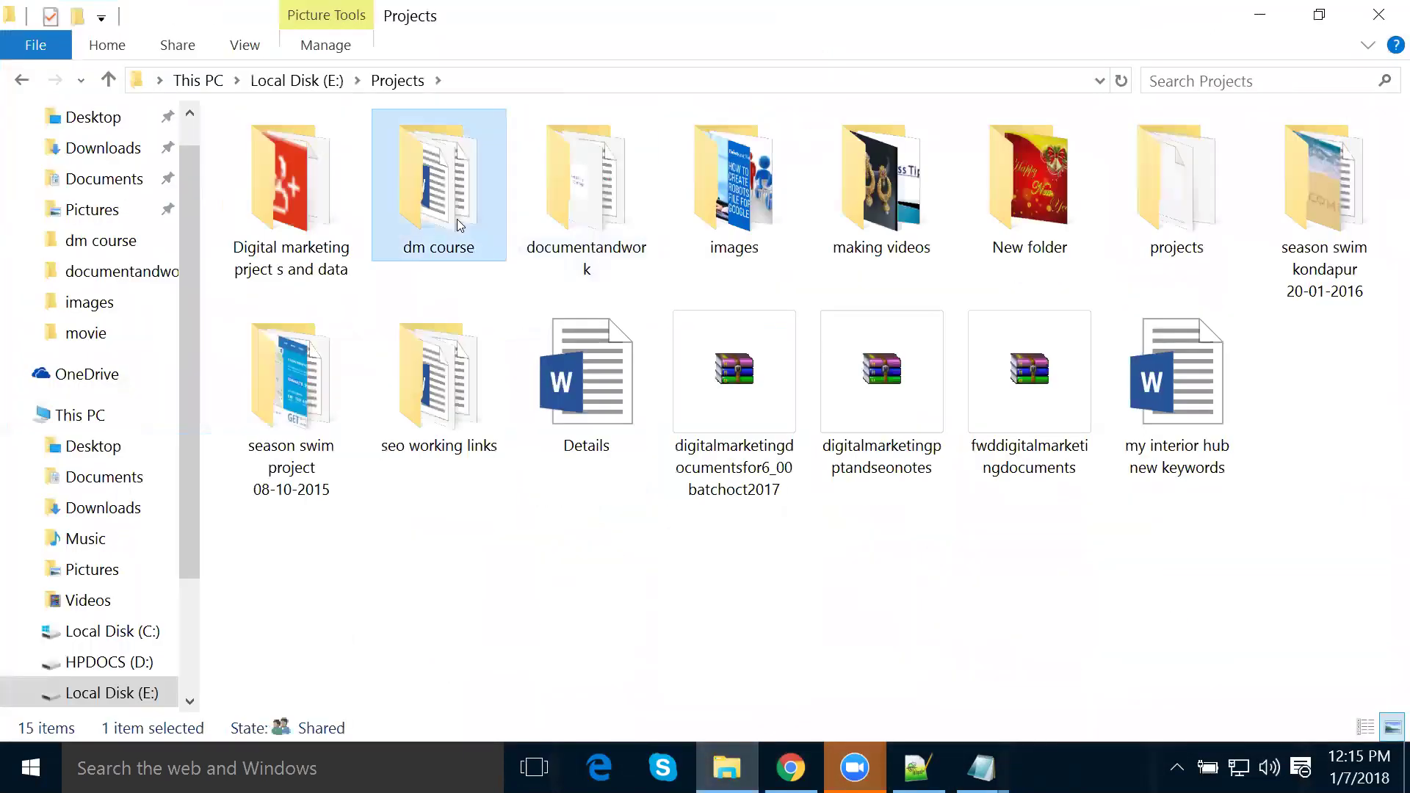
{"action": "left_click", "coordinate": [523, 213]}
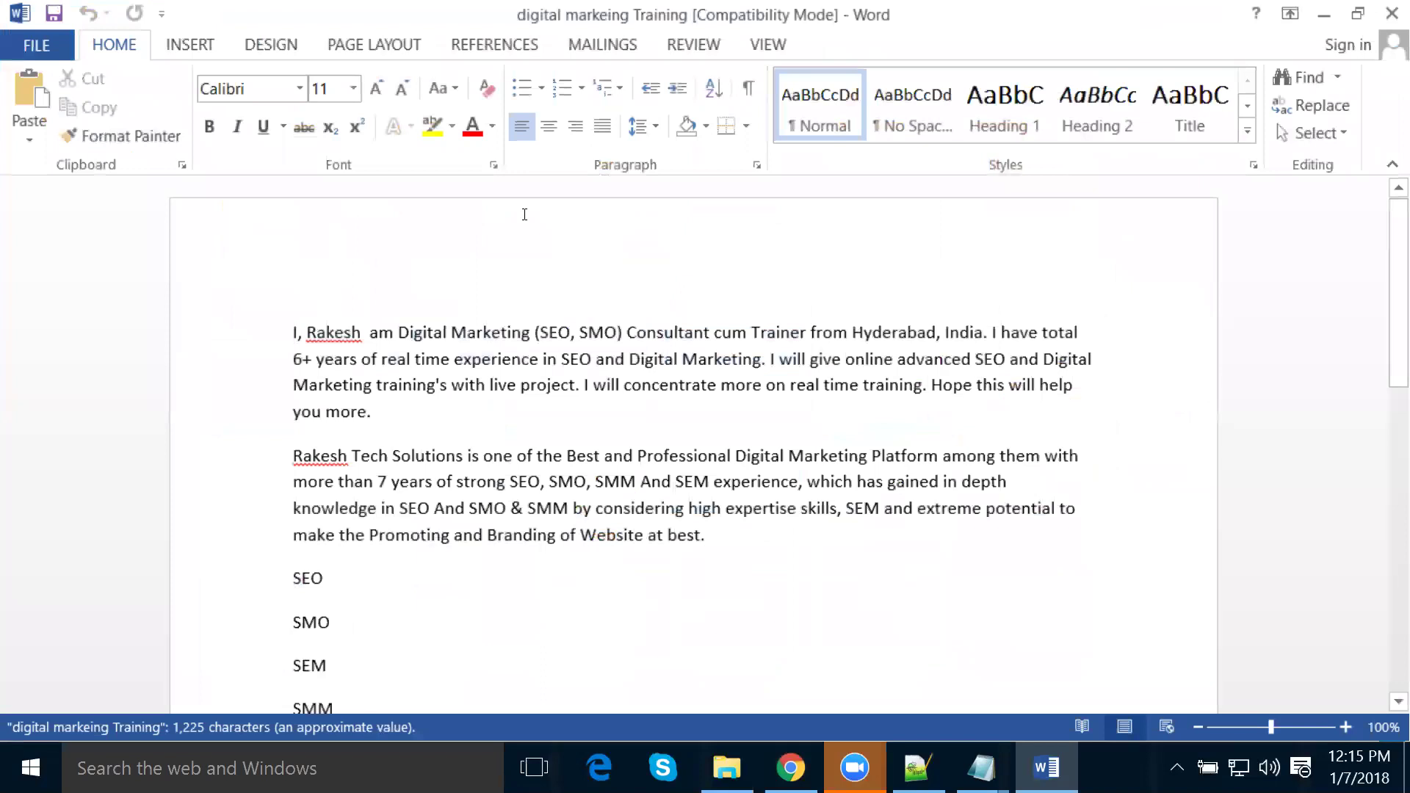
{"action": "key", "text": "ctrl+a"}
{"action": "left_click", "coordinate": [1324, 15]}
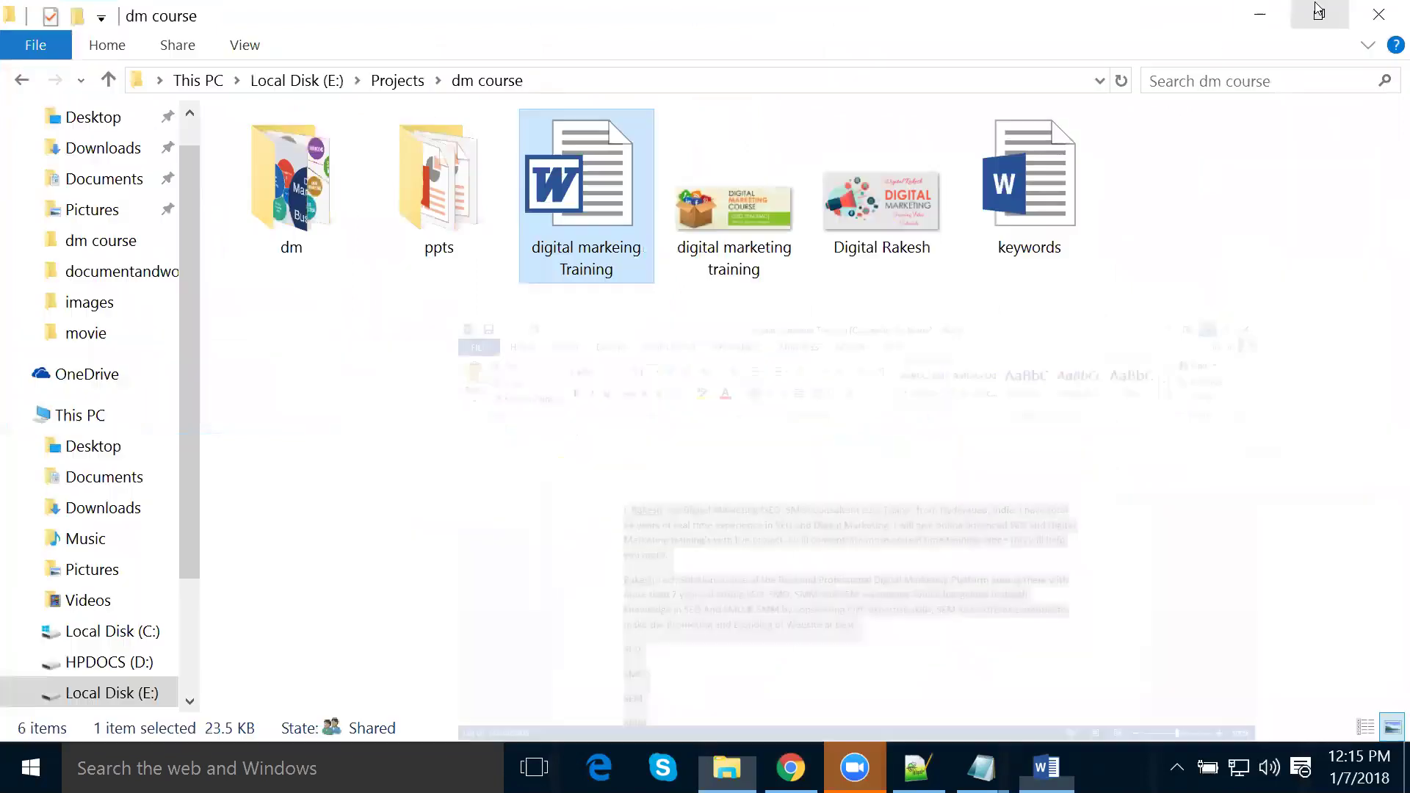
{"action": "left_click", "coordinate": [1319, 10]}
{"action": "left_click", "coordinate": [1255, 108]}
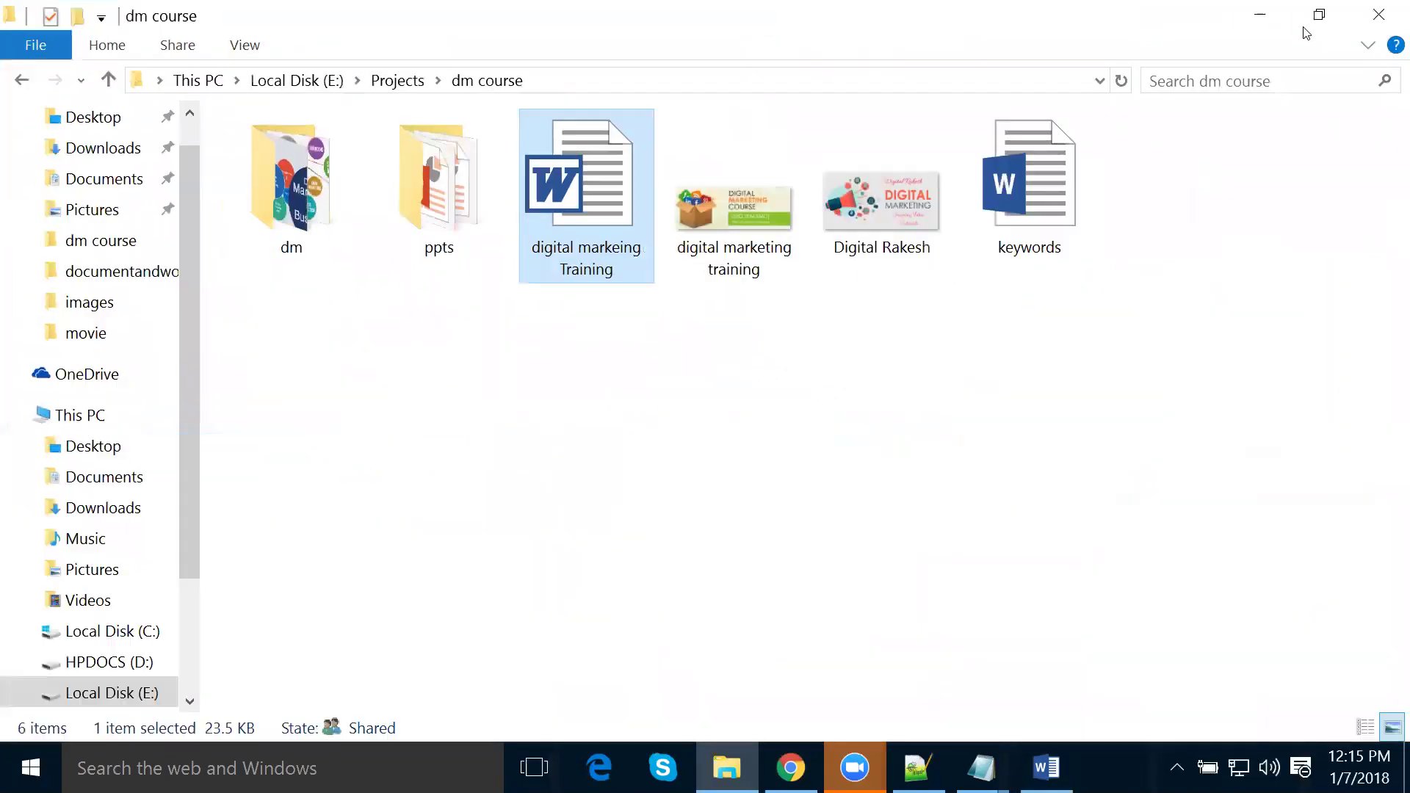
{"action": "left_click", "coordinate": [1260, 15]}
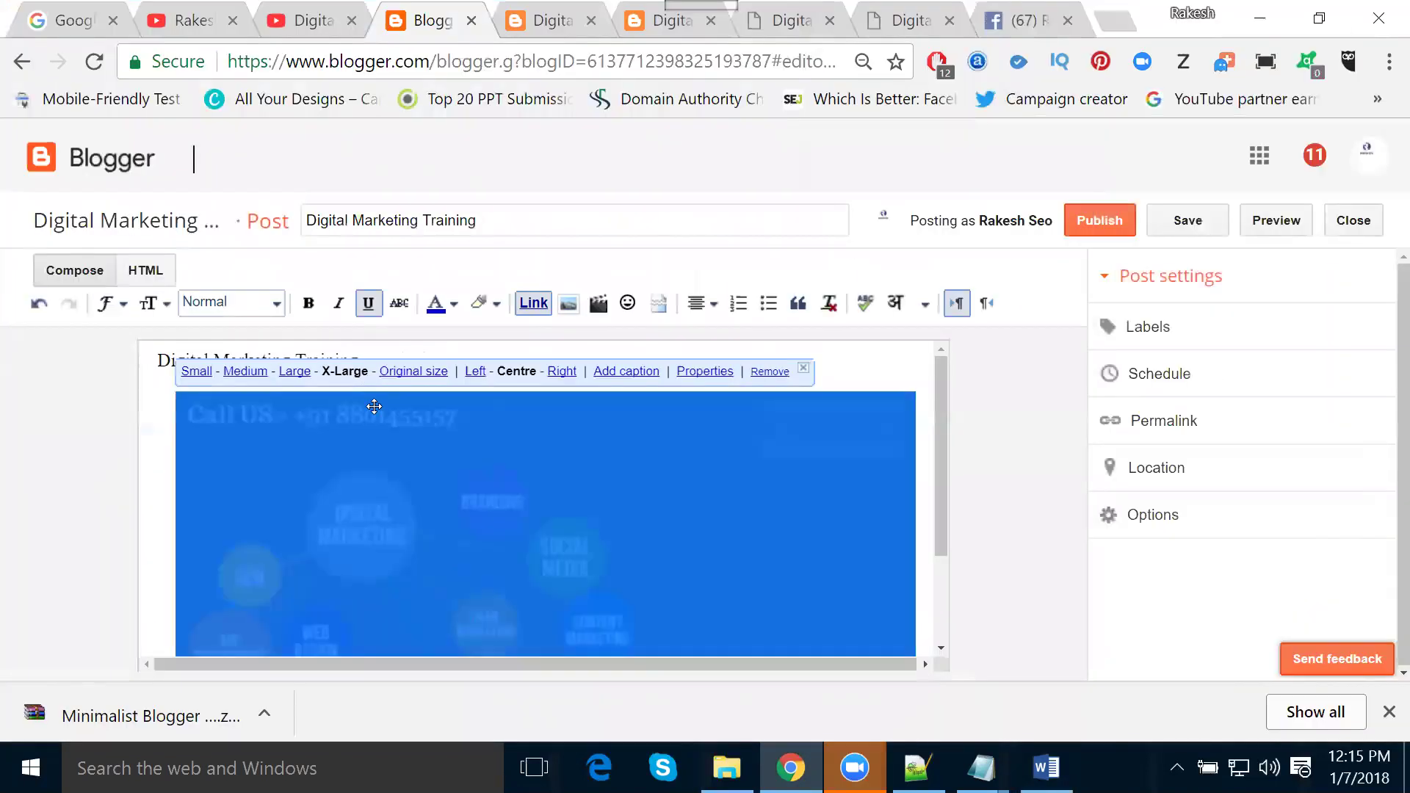
{"action": "left_click", "coordinate": [395, 543]}
{"action": "scroll", "coordinate": [395, 542], "scroll_direction": "down", "scroll_amount": 2}
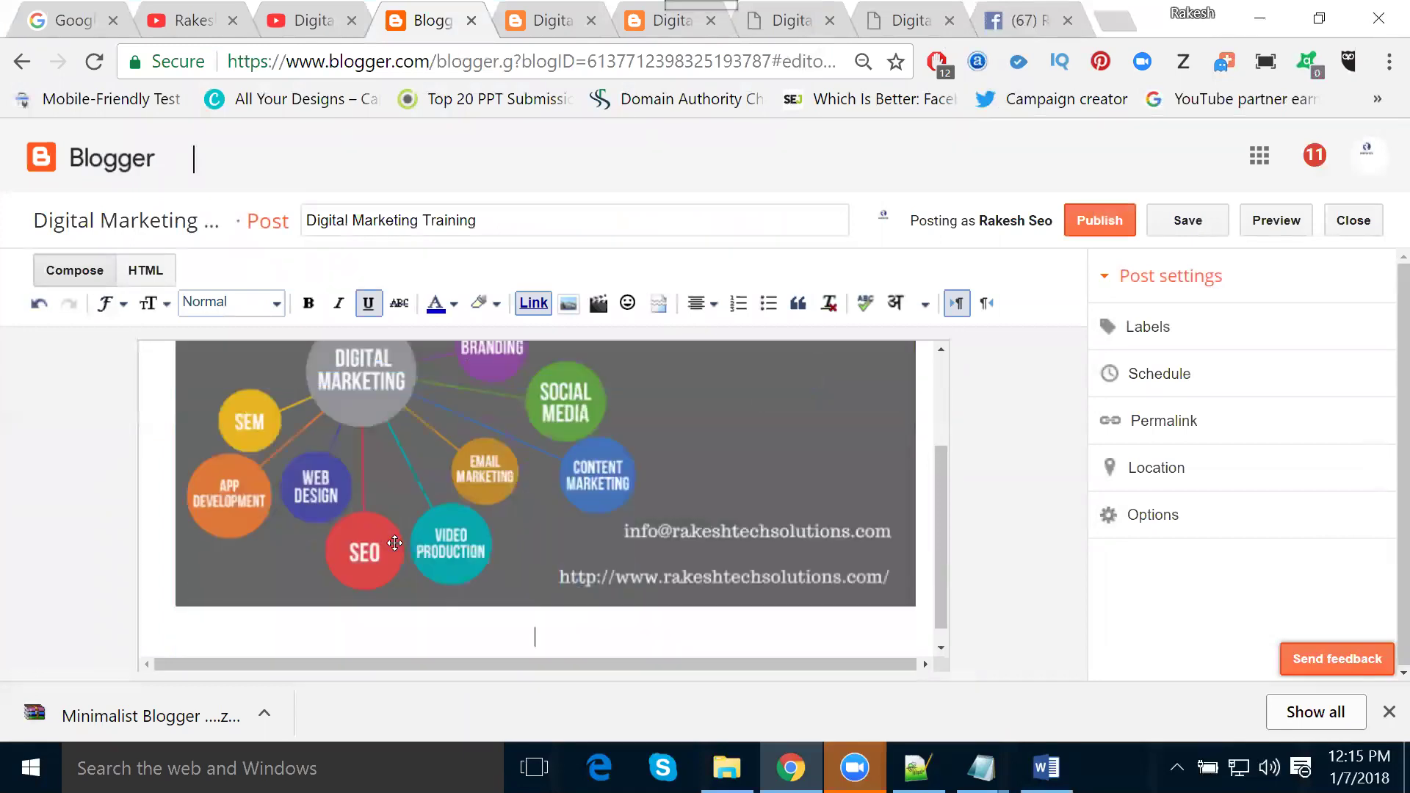
Left-align the line below the post's image and paste the copied Word text there
{"action": "left_click", "coordinate": [535, 633]}
{"action": "left_click", "coordinate": [703, 302]}
{"action": "left_click", "coordinate": [692, 365]}
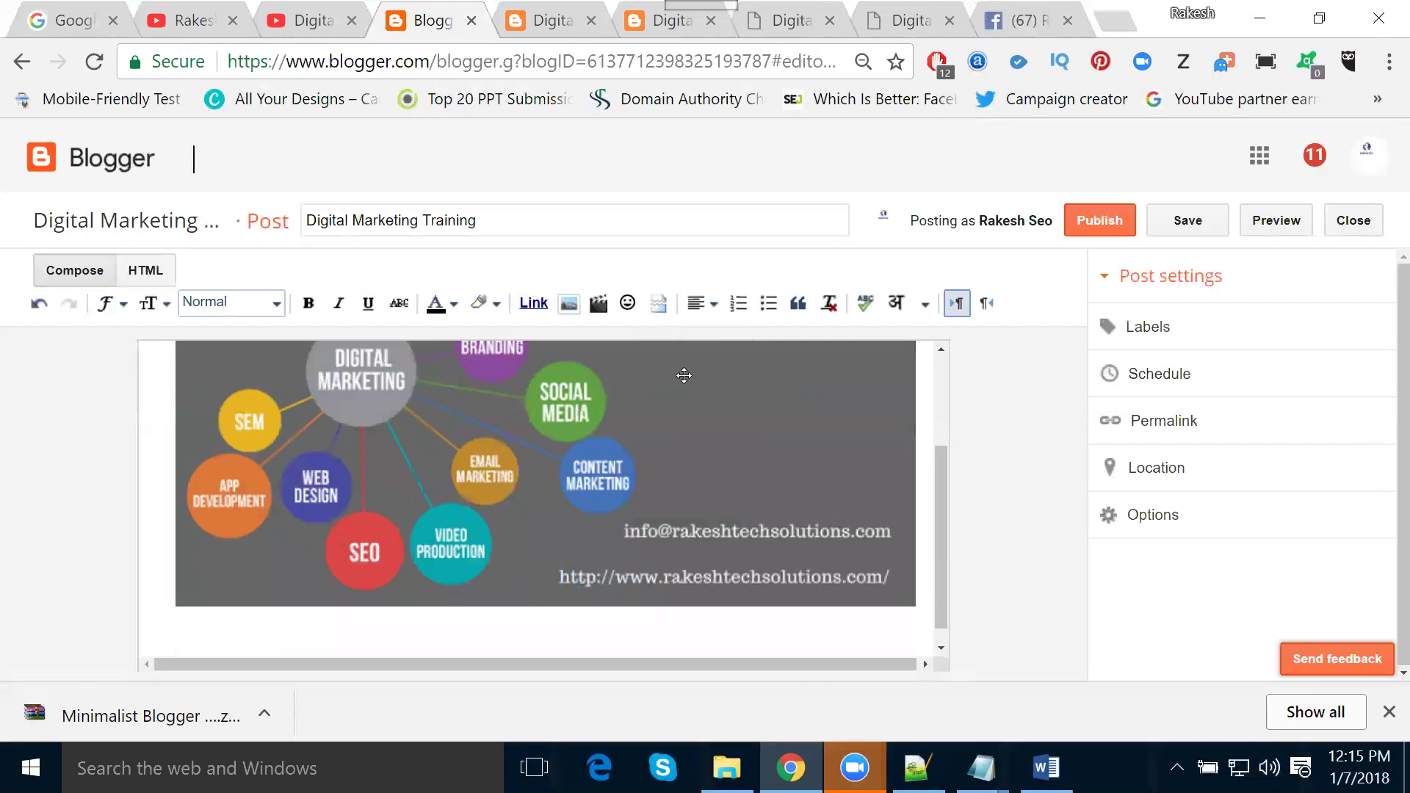
{"action": "key", "text": "ctrl+v"}
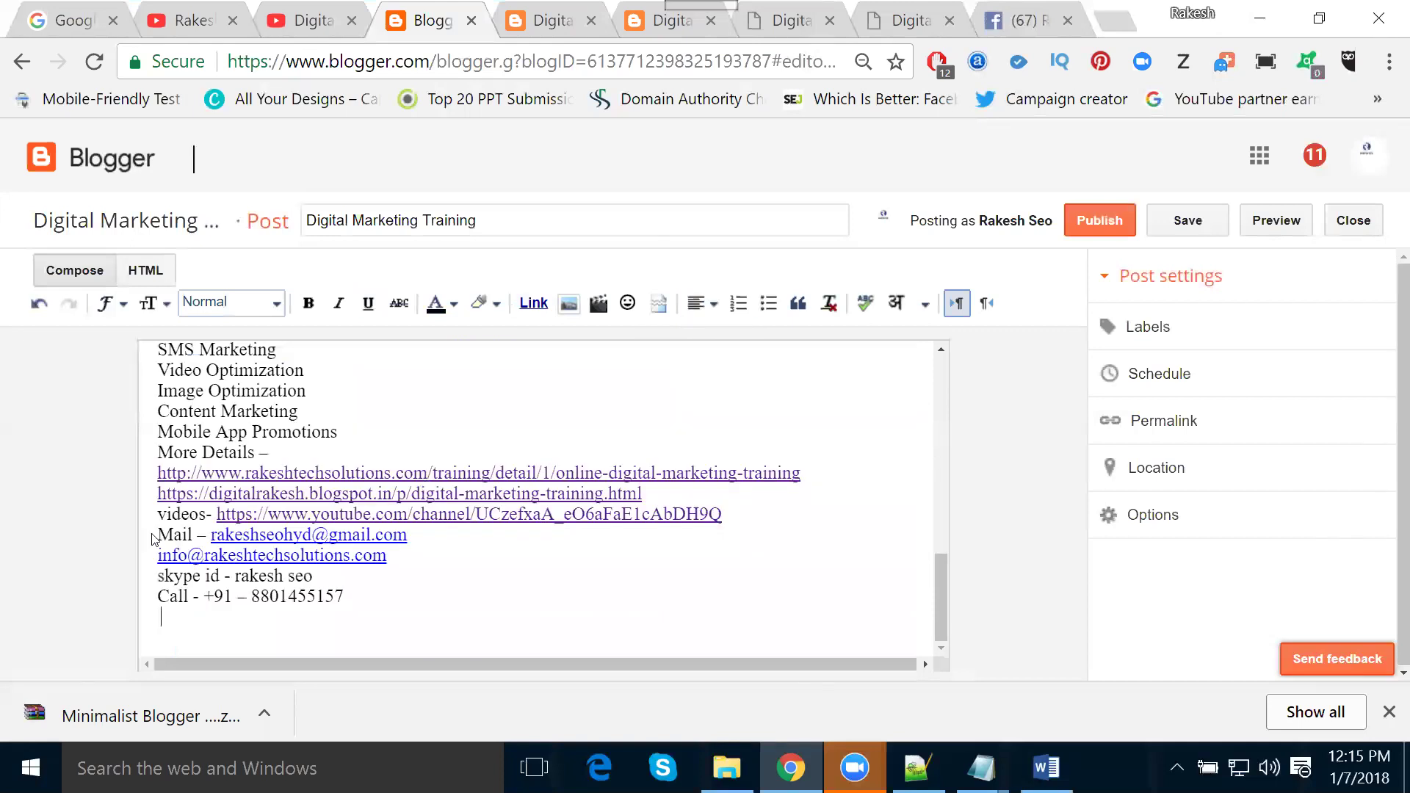
Separate the More Details links and the videos, mail, Skype and call lines with blank lines, and publish the post
{"action": "key", "text": "Return"}
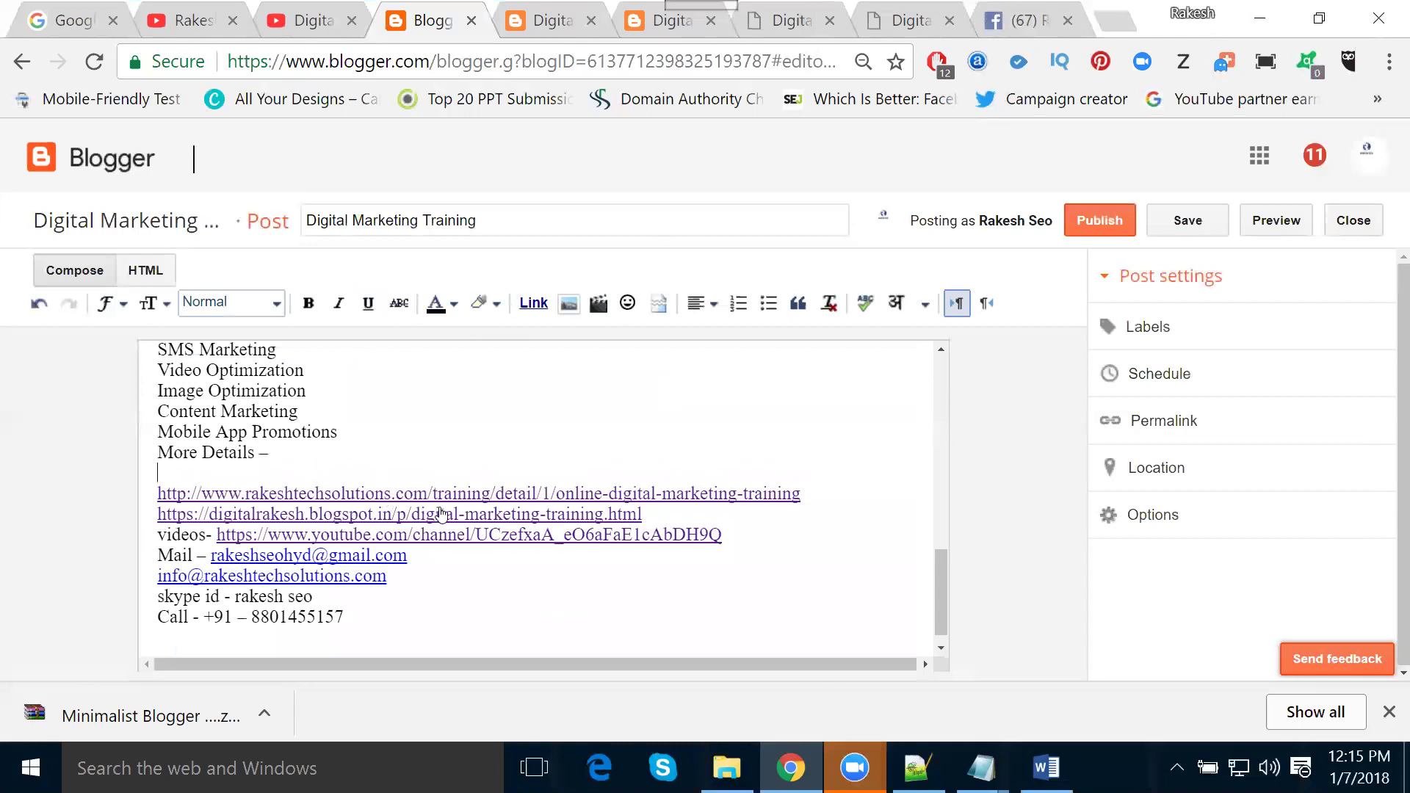
{"action": "key", "text": "Down"}
{"action": "key", "text": "End"}
{"action": "key", "text": "Return"}
{"action": "key", "text": "Down"}
{"action": "key", "text": "End"}
{"action": "key", "text": "Return"}
{"action": "left_click", "coordinate": [748, 582]}
{"action": "key", "text": "Return"}
{"action": "left_click", "coordinate": [460, 611]}
{"action": "key", "text": "Return"}
{"action": "scroll", "coordinate": [407, 563], "scroll_direction": "down", "scroll_amount": 2}
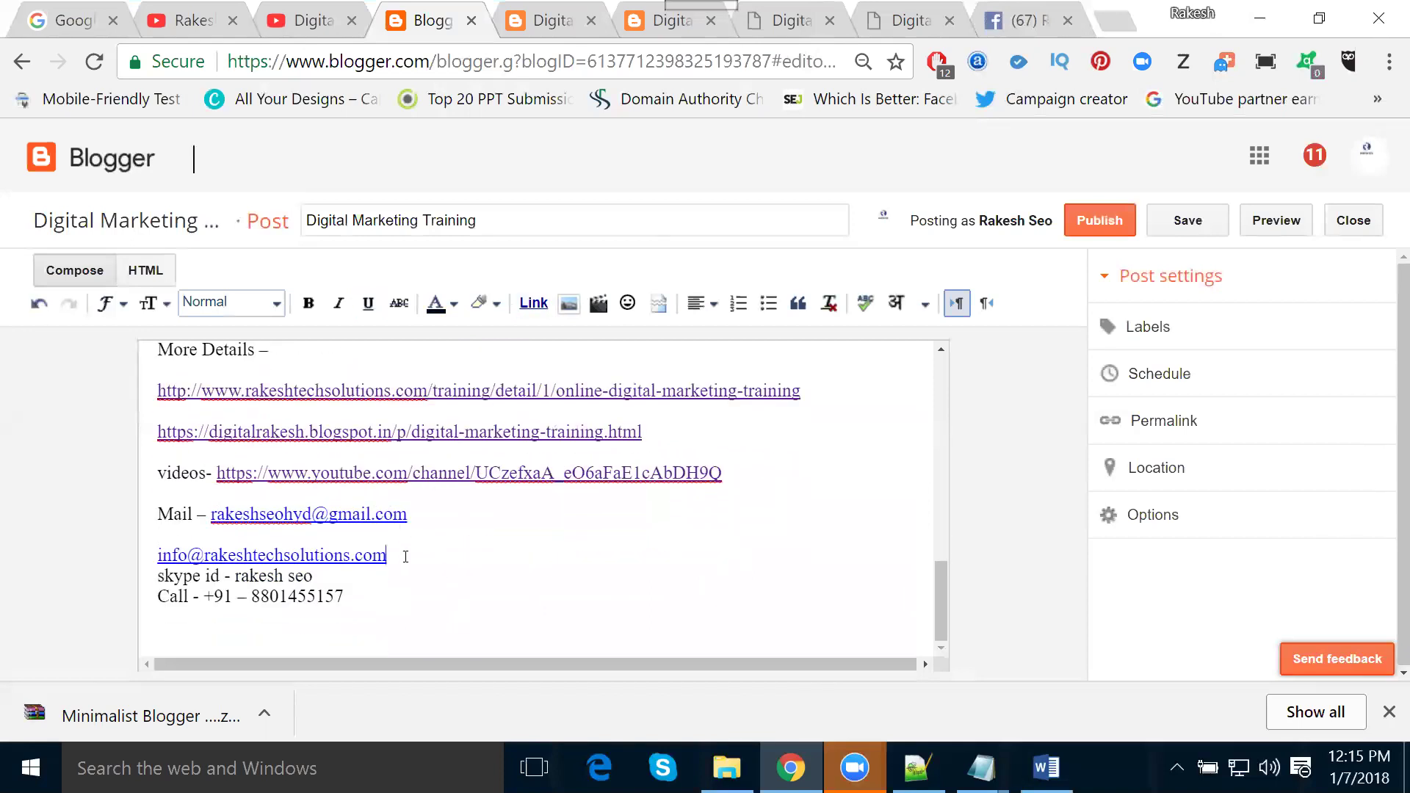
{"action": "key", "text": "Return"}
{"action": "left_click", "coordinate": [356, 595]}
{"action": "key", "text": "Return"}
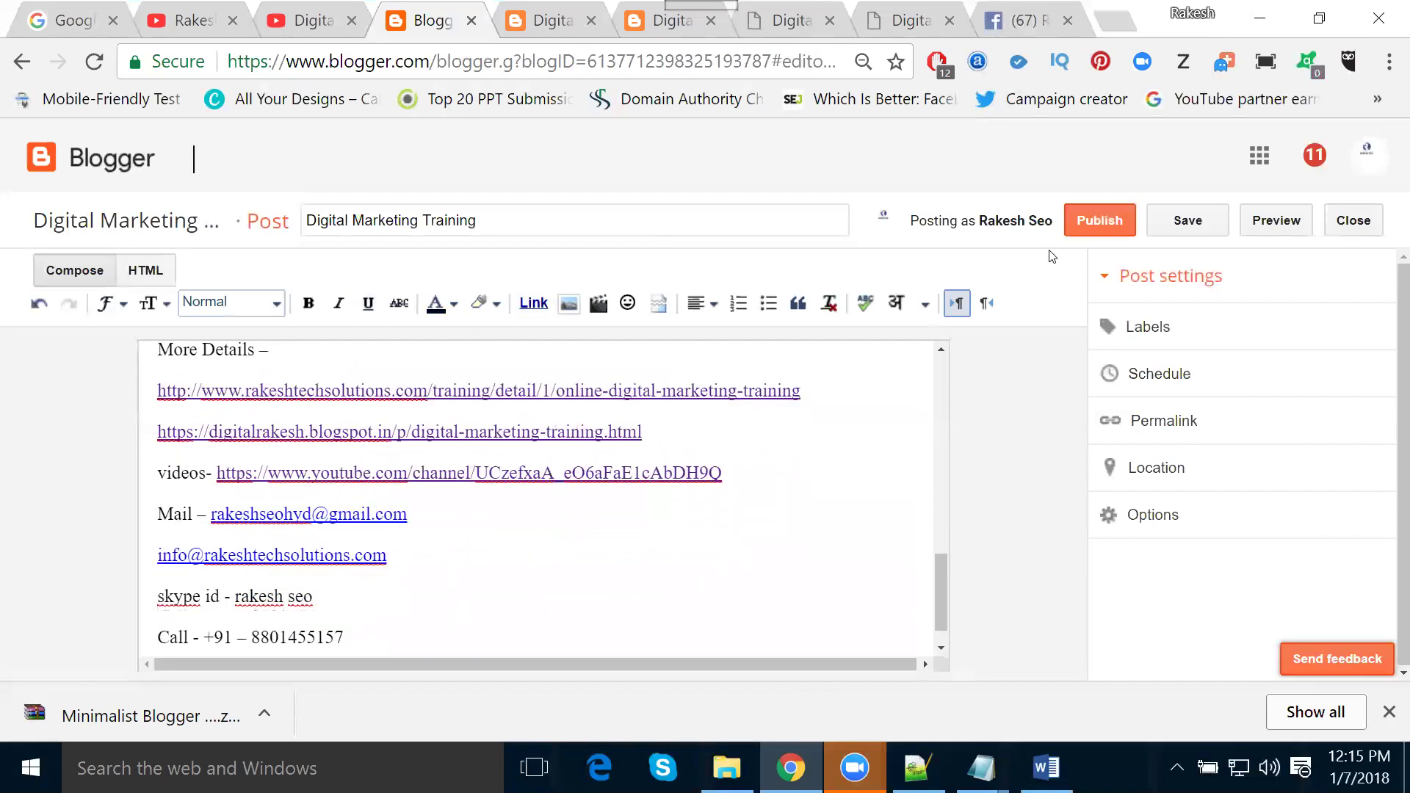
{"action": "left_click", "coordinate": [1094, 221]}
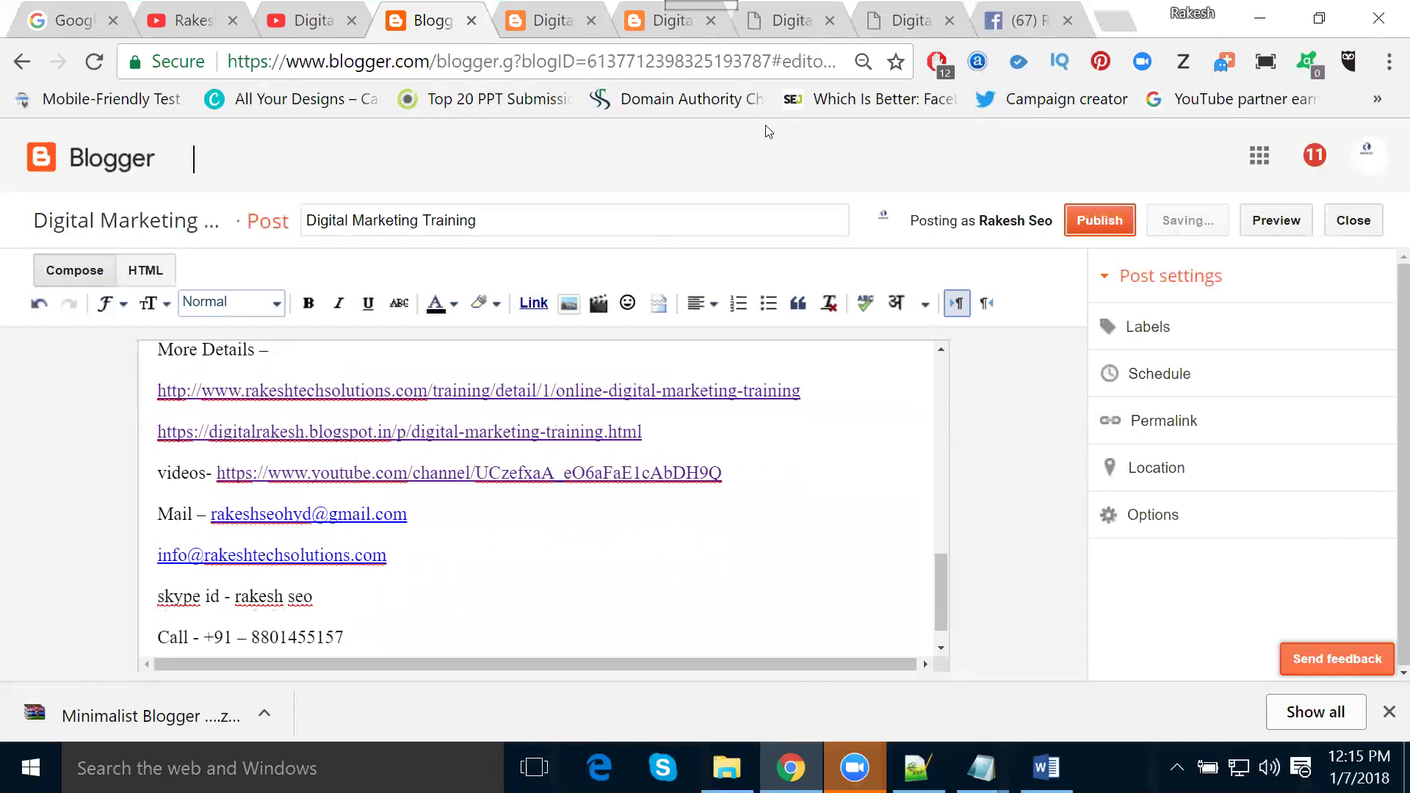
Close the extra blog tab, open the live blog's home page and examine the new Digital Marketing Training post and the footer
{"action": "left_click", "coordinate": [712, 22]}
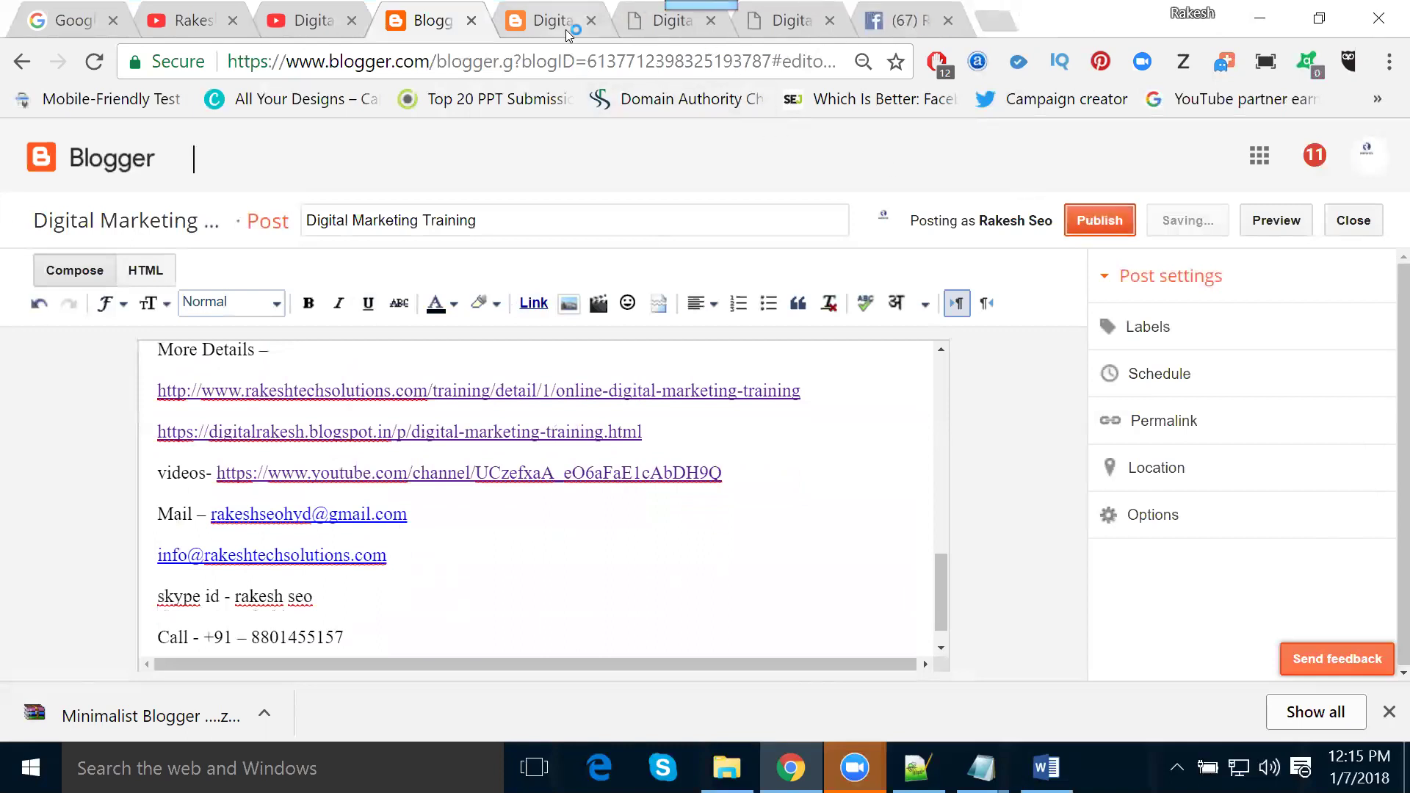
{"action": "left_click", "coordinate": [568, 33]}
{"action": "left_click", "coordinate": [206, 162]}
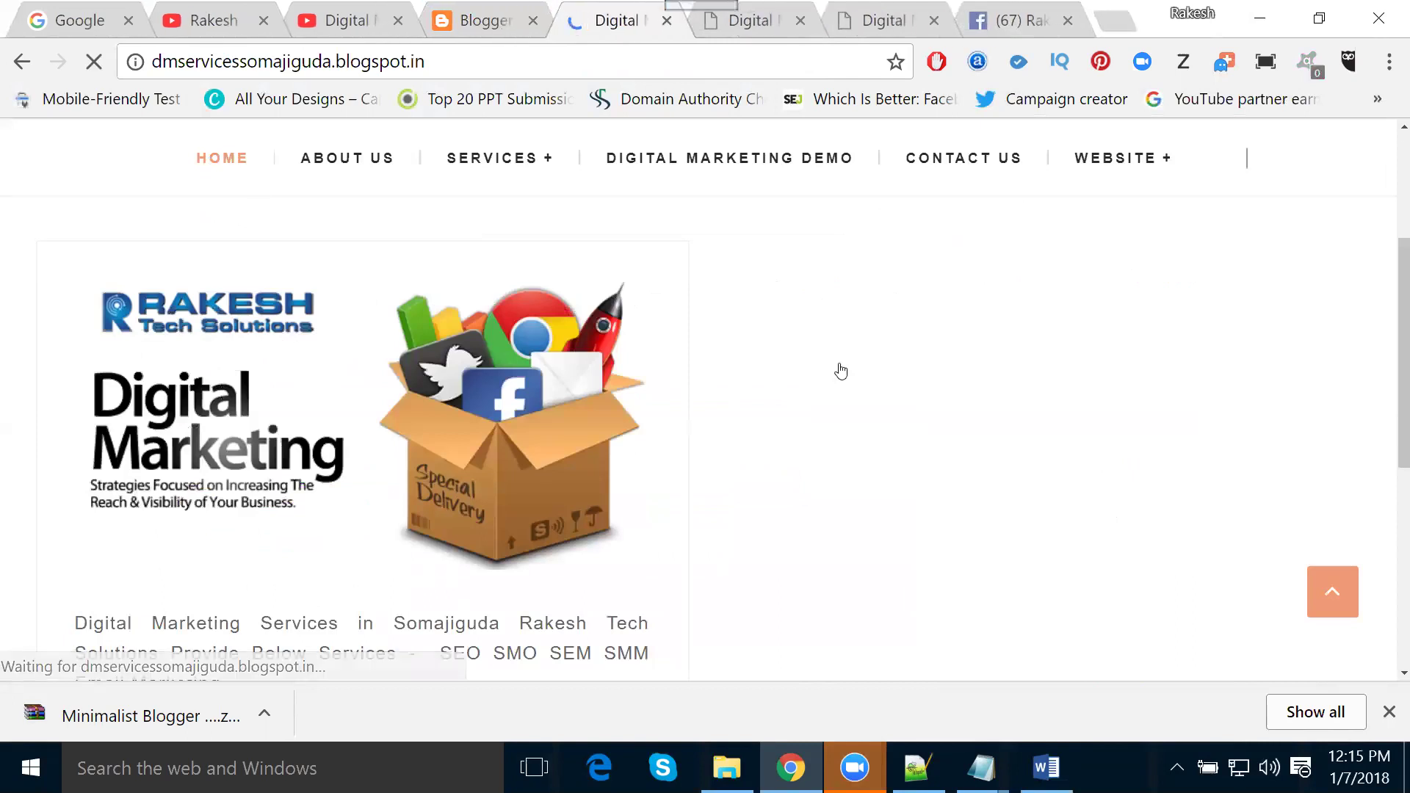
{"action": "scroll", "coordinate": [690, 353], "scroll_direction": "down", "scroll_amount": 5}
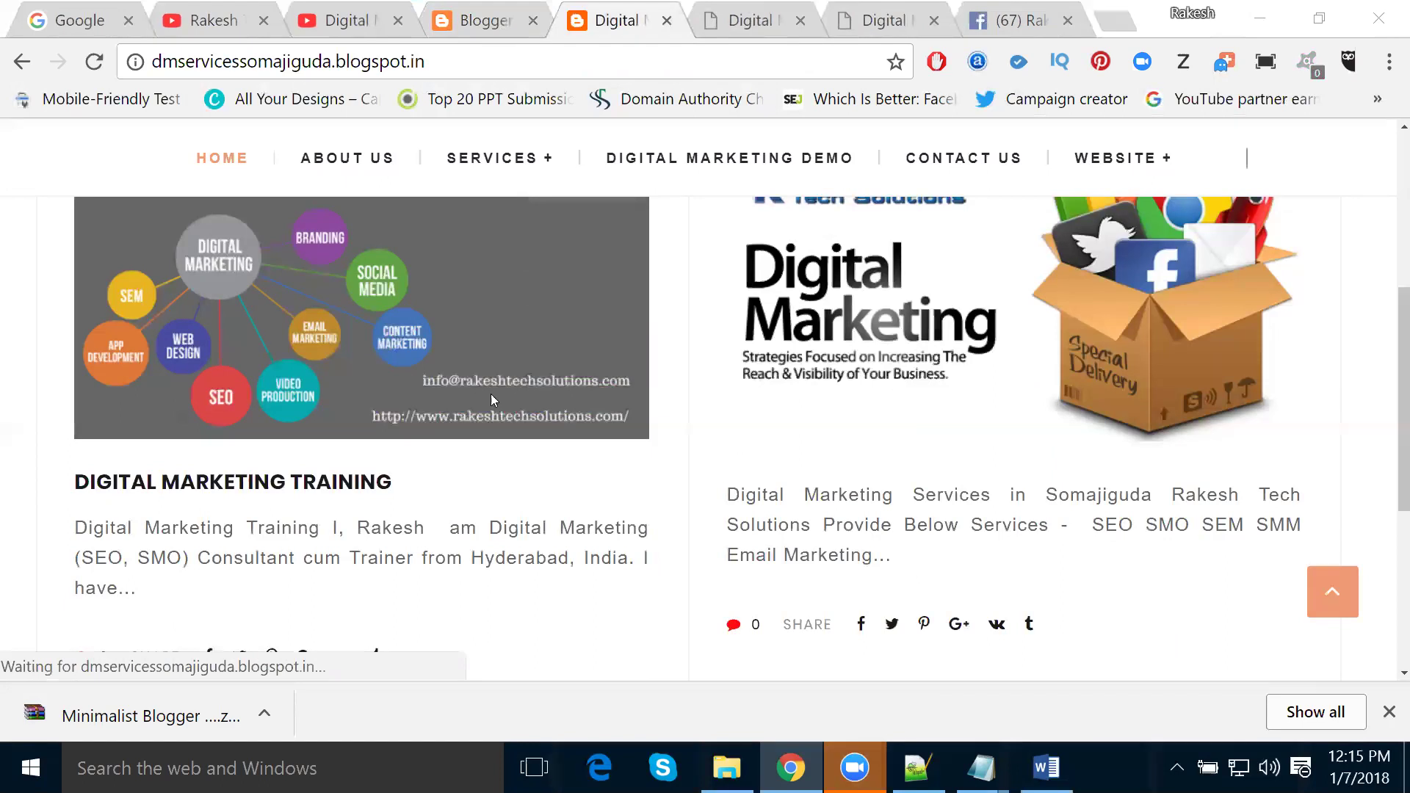
{"action": "scroll", "coordinate": [696, 361], "scroll_direction": "up", "scroll_amount": 4}
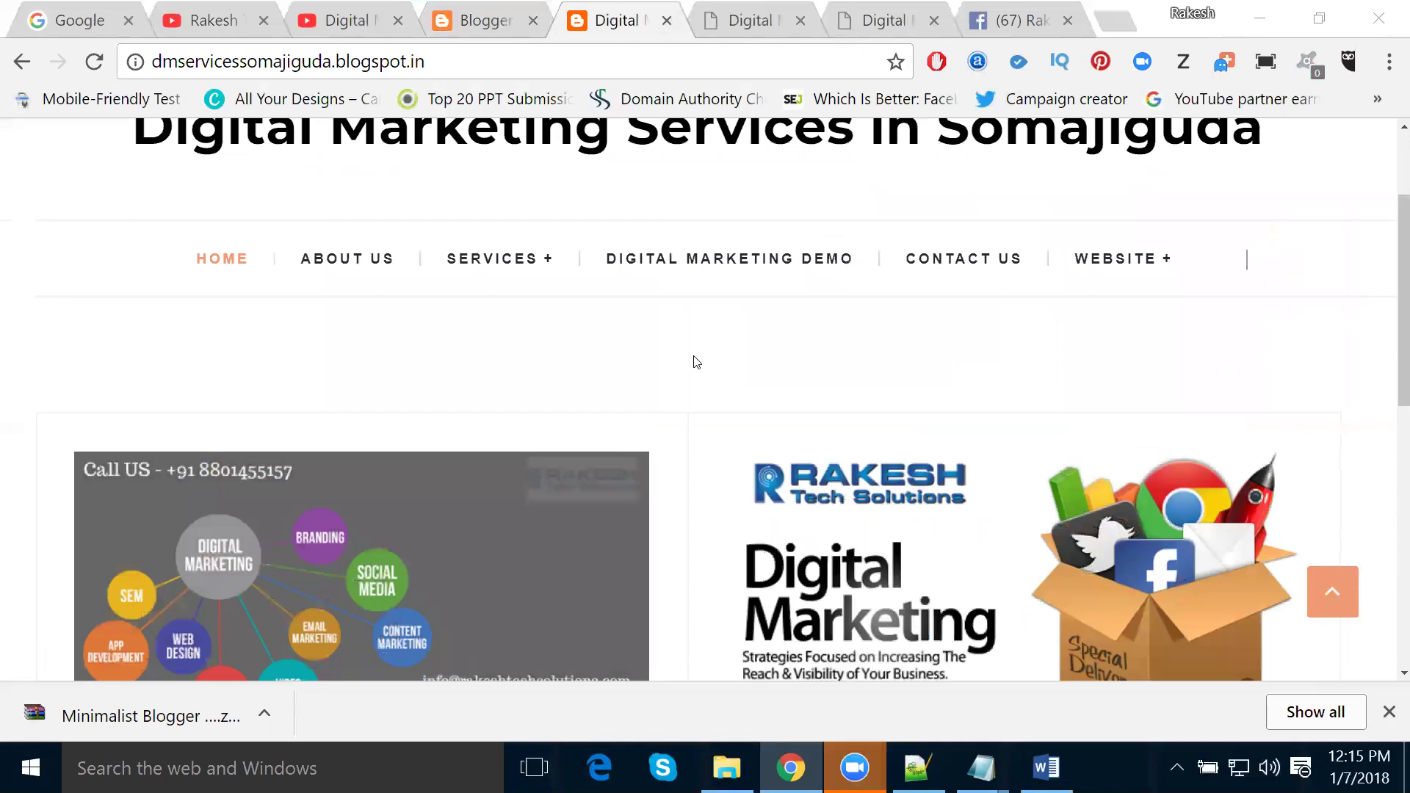
{"action": "scroll", "coordinate": [695, 361], "scroll_direction": "down", "scroll_amount": 8}
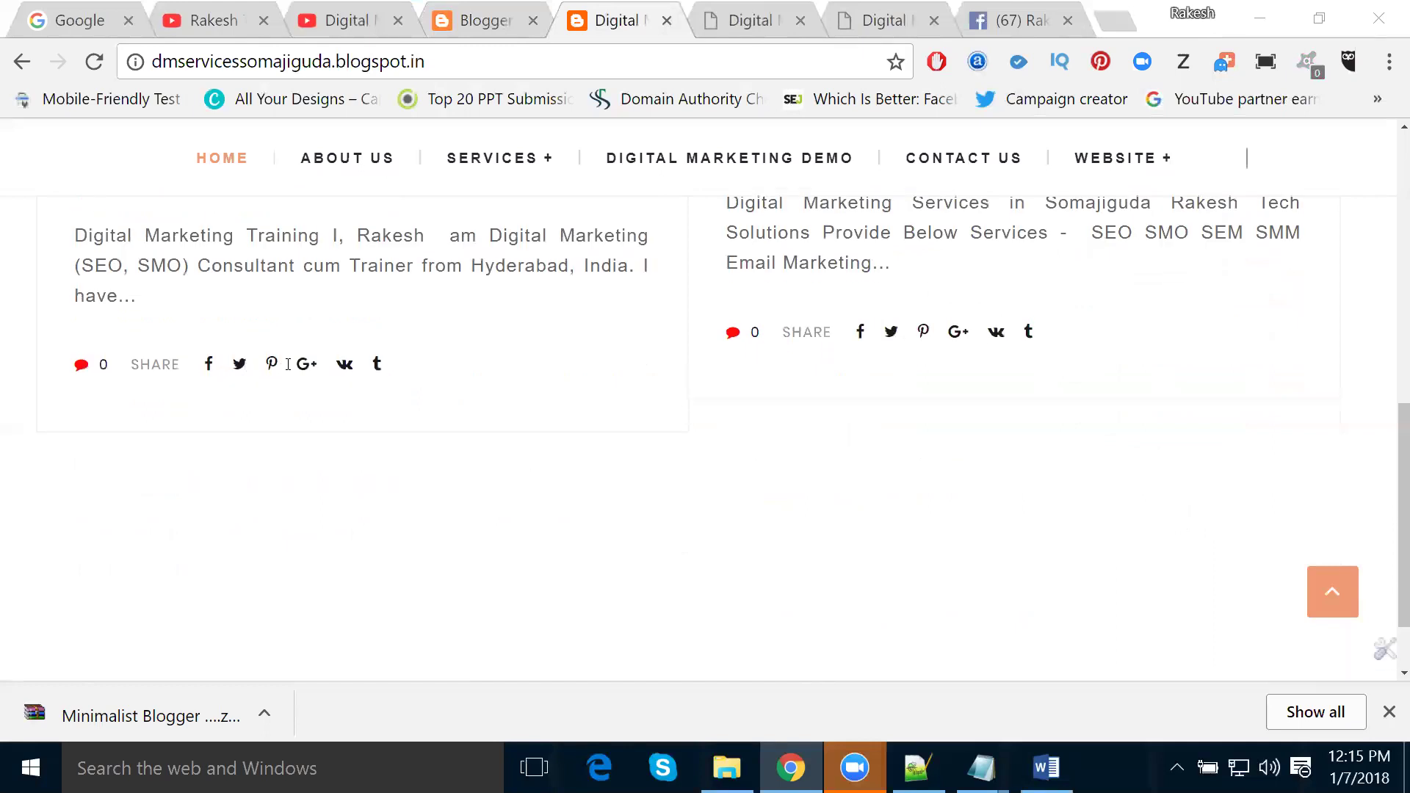
{"action": "scroll", "coordinate": [527, 313], "scroll_direction": "down", "scroll_amount": 2}
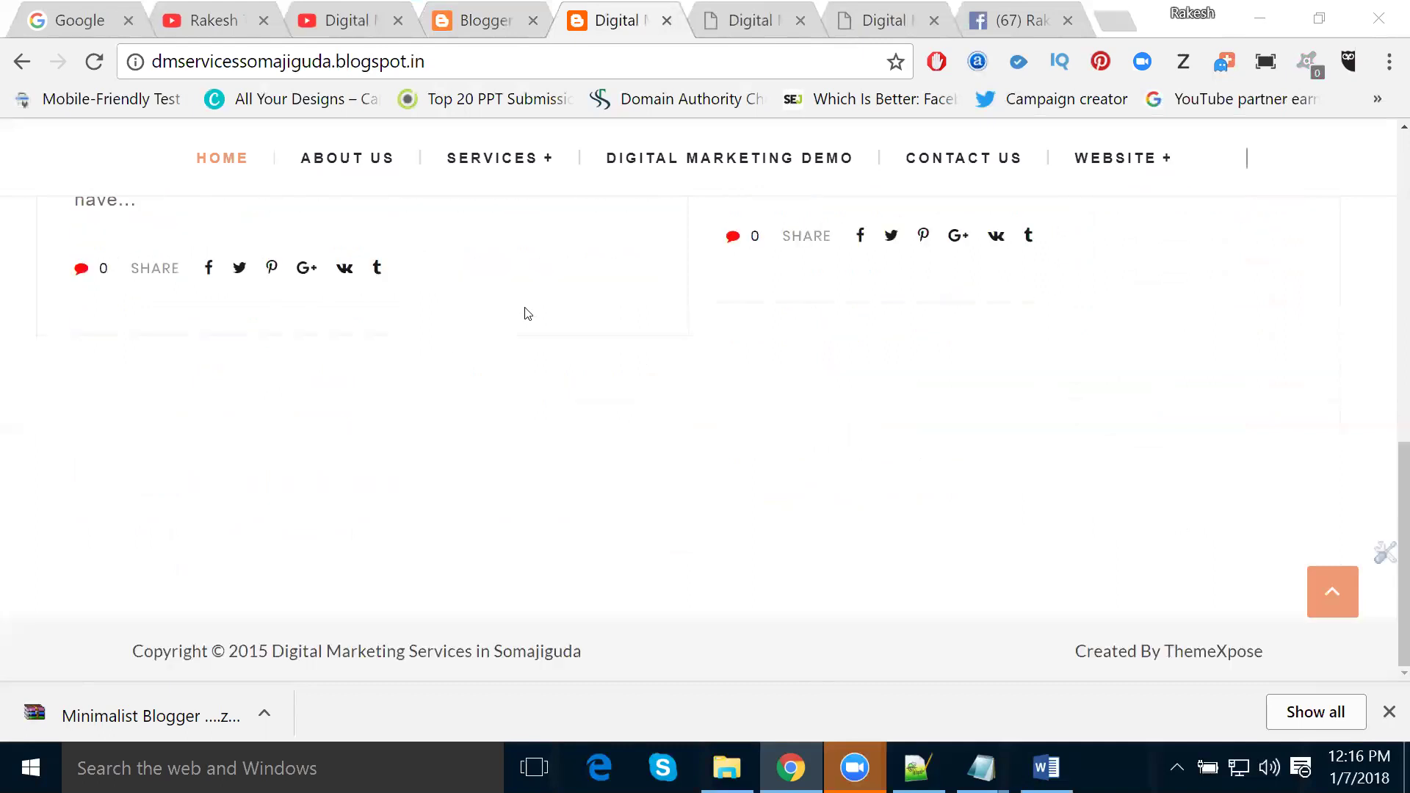
{"action": "scroll", "coordinate": [542, 356], "scroll_direction": "up", "scroll_amount": 10}
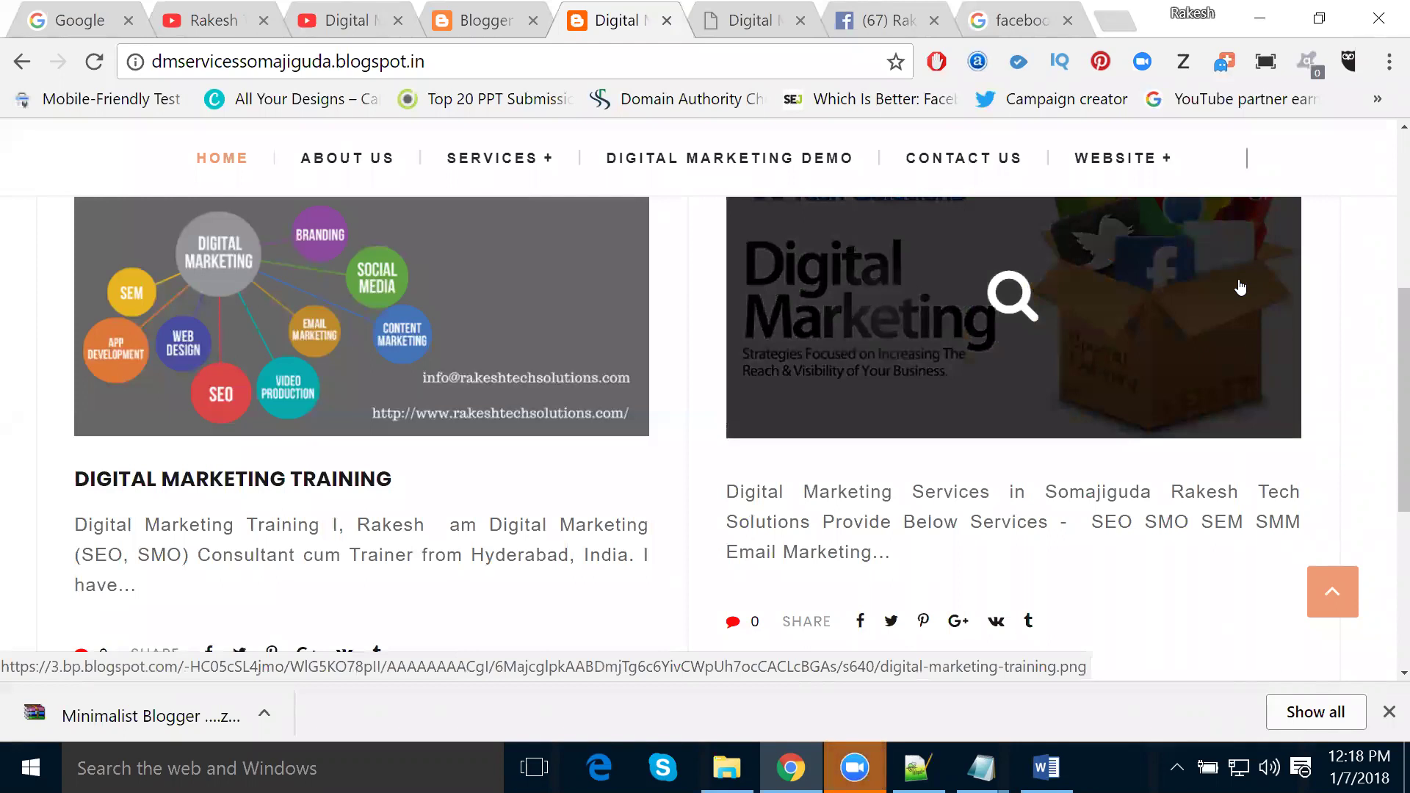
Open twitter.com in a new tab and go to the signed-in account's own tweets
{"action": "left_click", "coordinate": [1113, 22]}
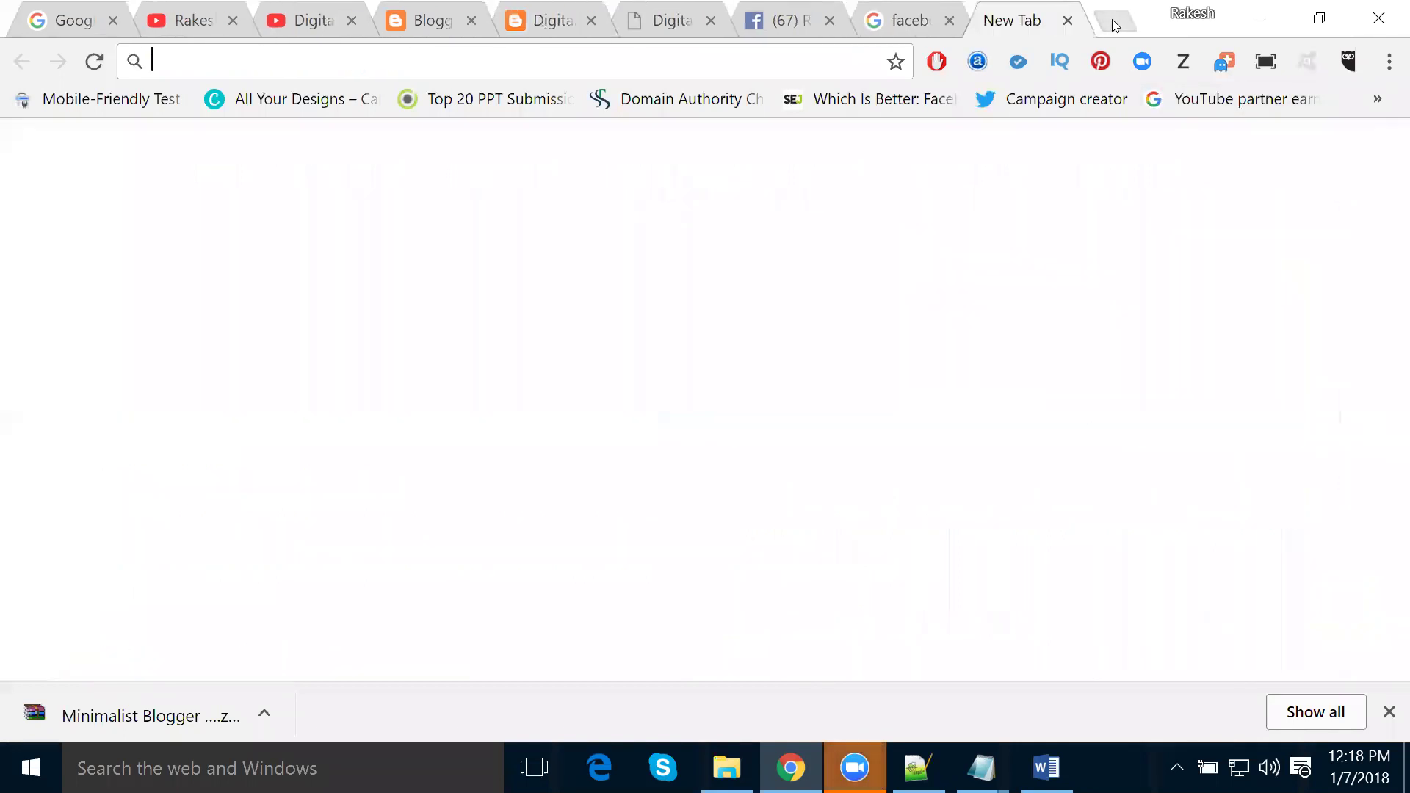
{"action": "type", "text": "twitter.com"}
{"action": "key", "text": "Return"}
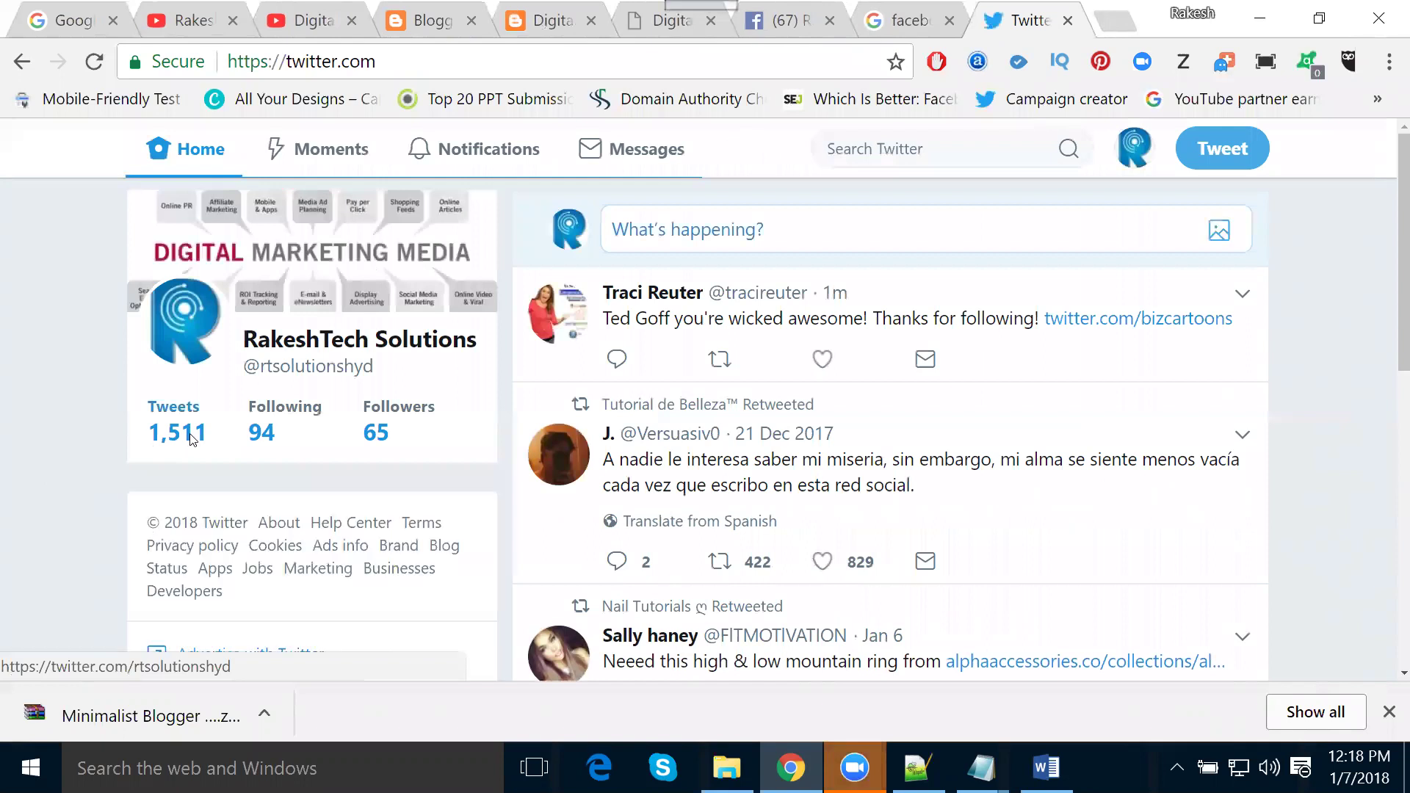
{"action": "left_click", "coordinate": [191, 440]}
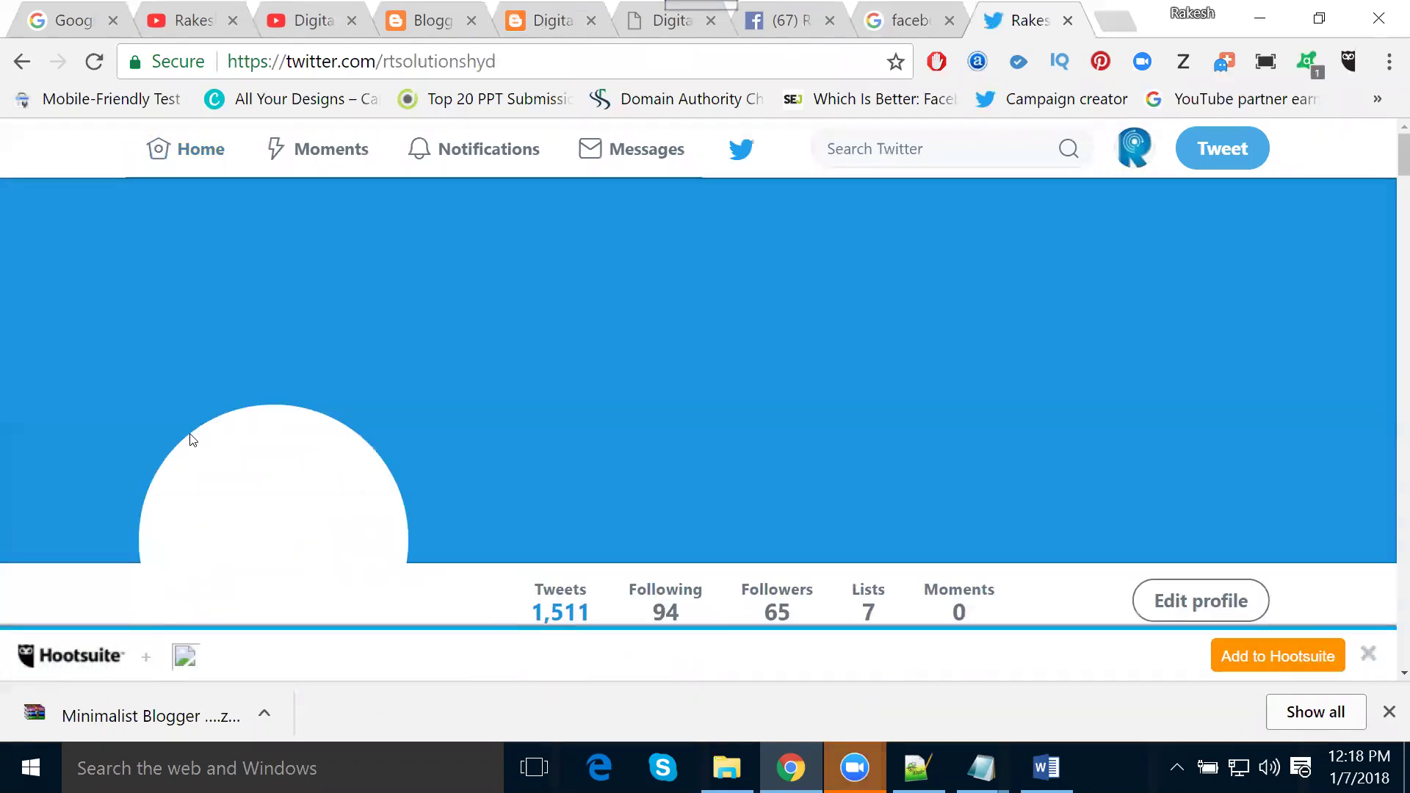
Get the embed code, with media included, of the pinned digital marketing services tweet
{"action": "scroll", "coordinate": [463, 381], "scroll_direction": "down", "scroll_amount": 5}
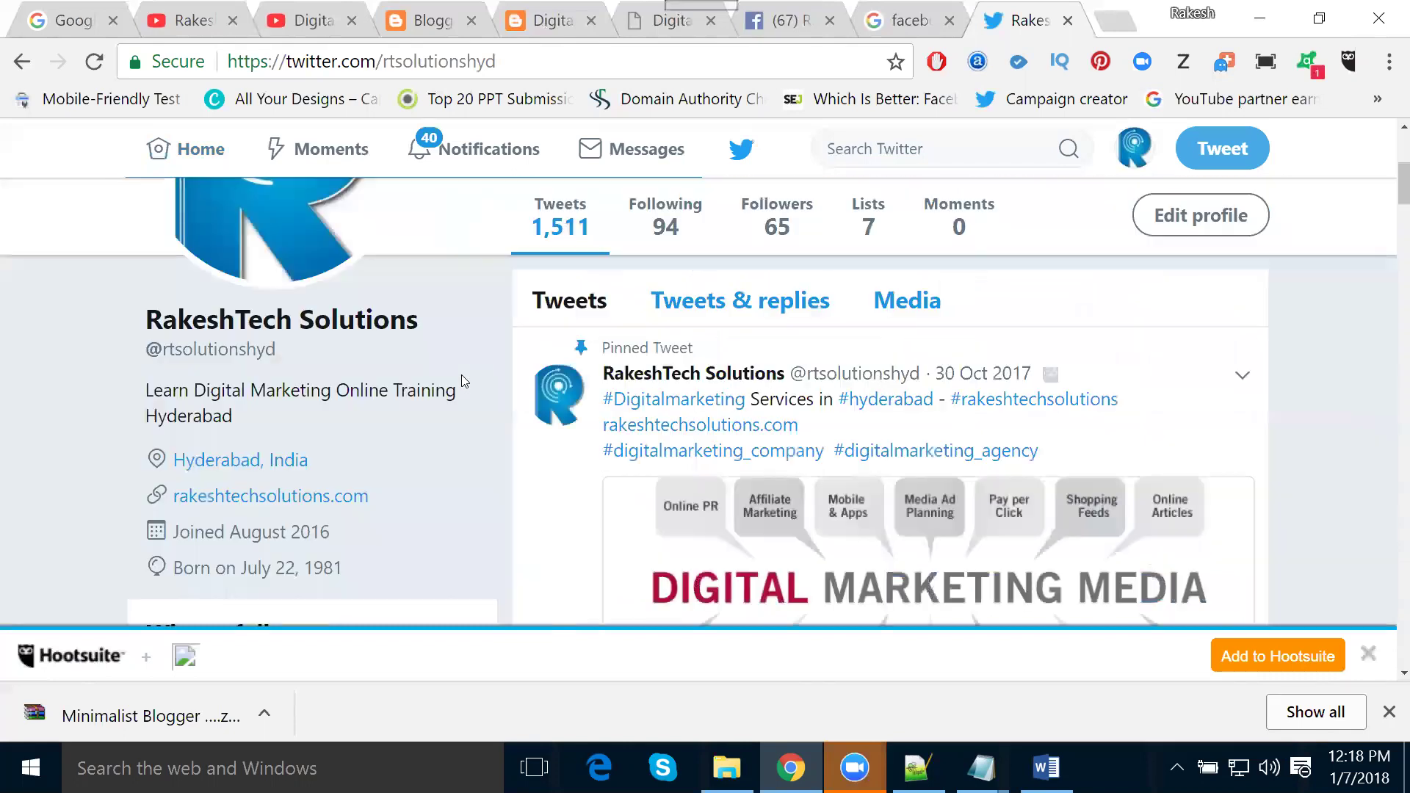
{"action": "scroll", "coordinate": [459, 375], "scroll_direction": "down", "scroll_amount": 2}
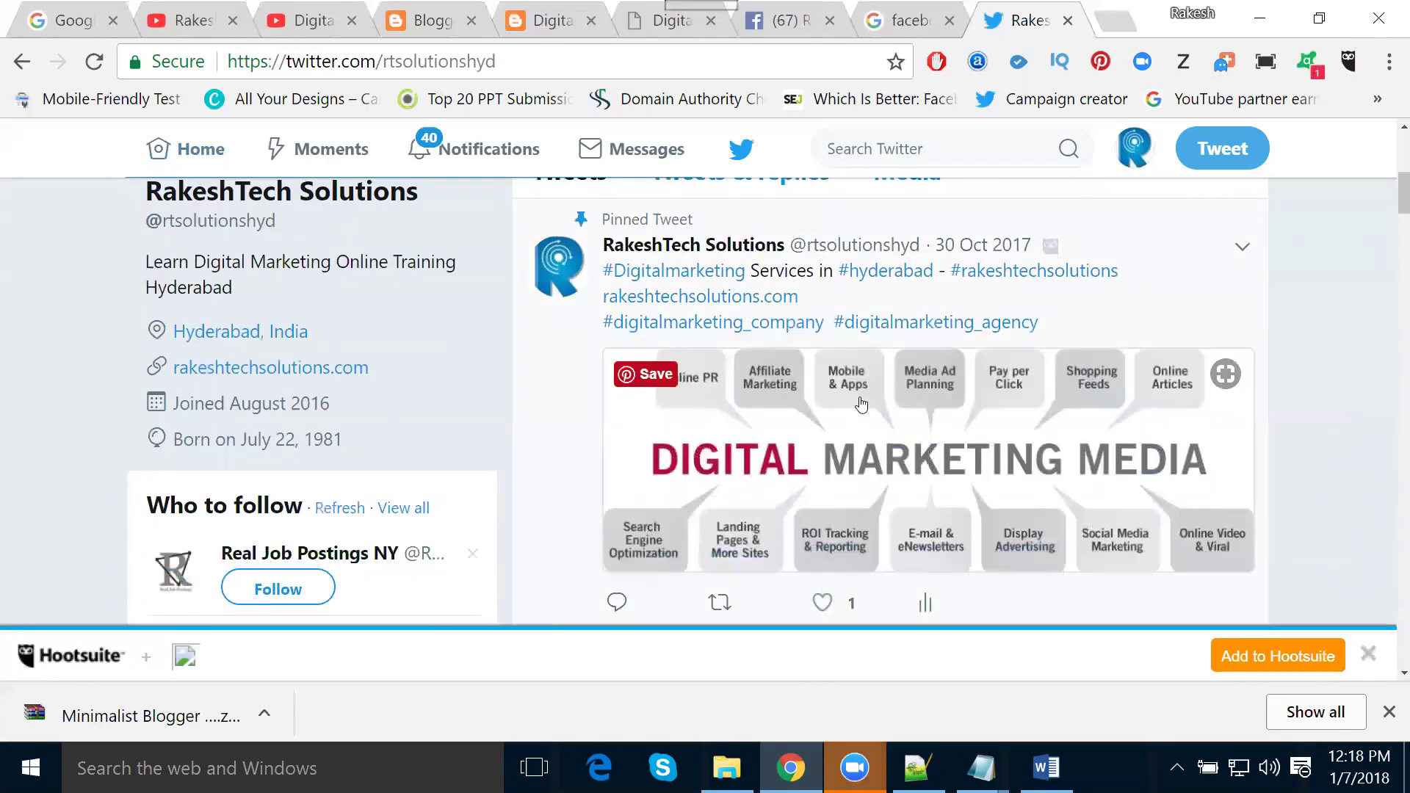
{"action": "left_click", "coordinate": [1241, 250]}
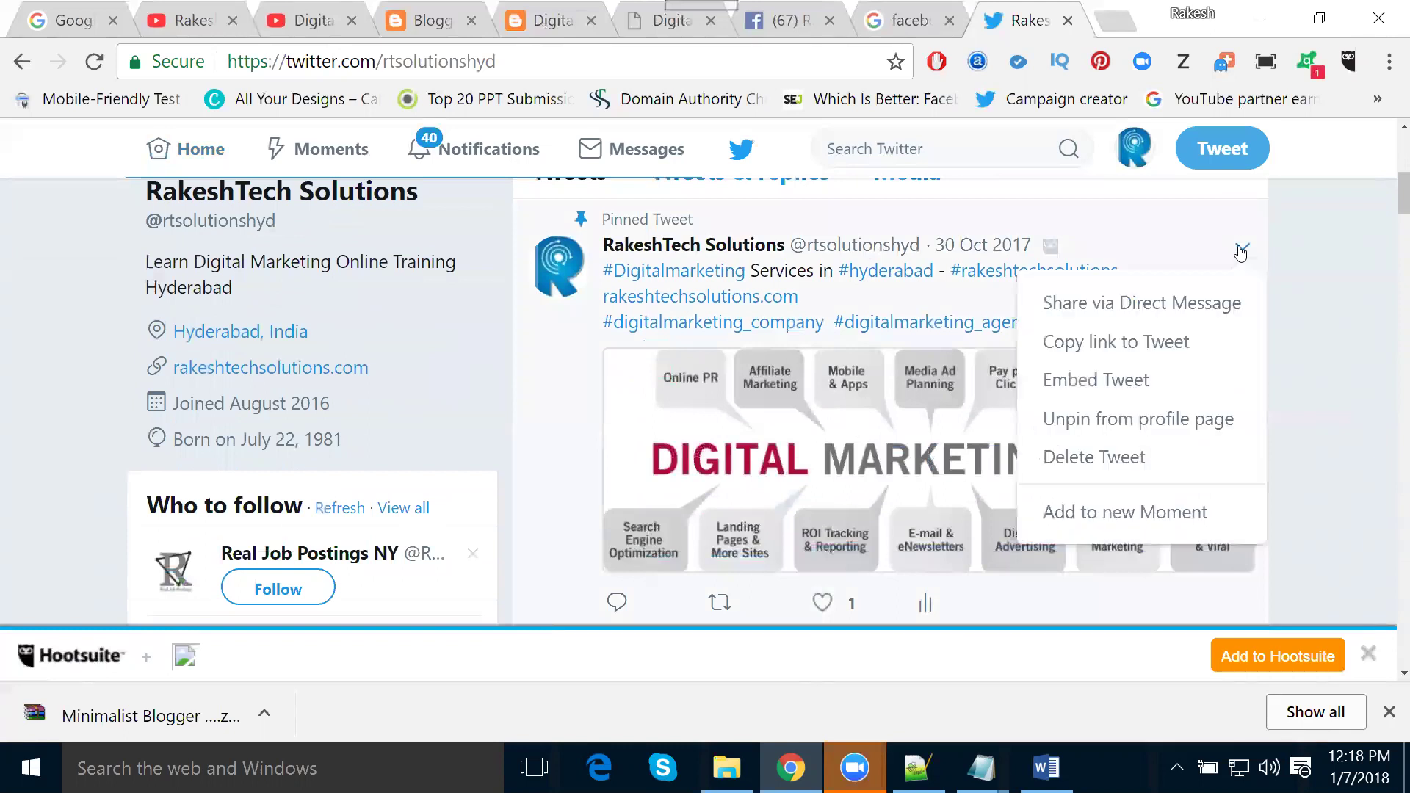
{"action": "left_click", "coordinate": [1131, 376]}
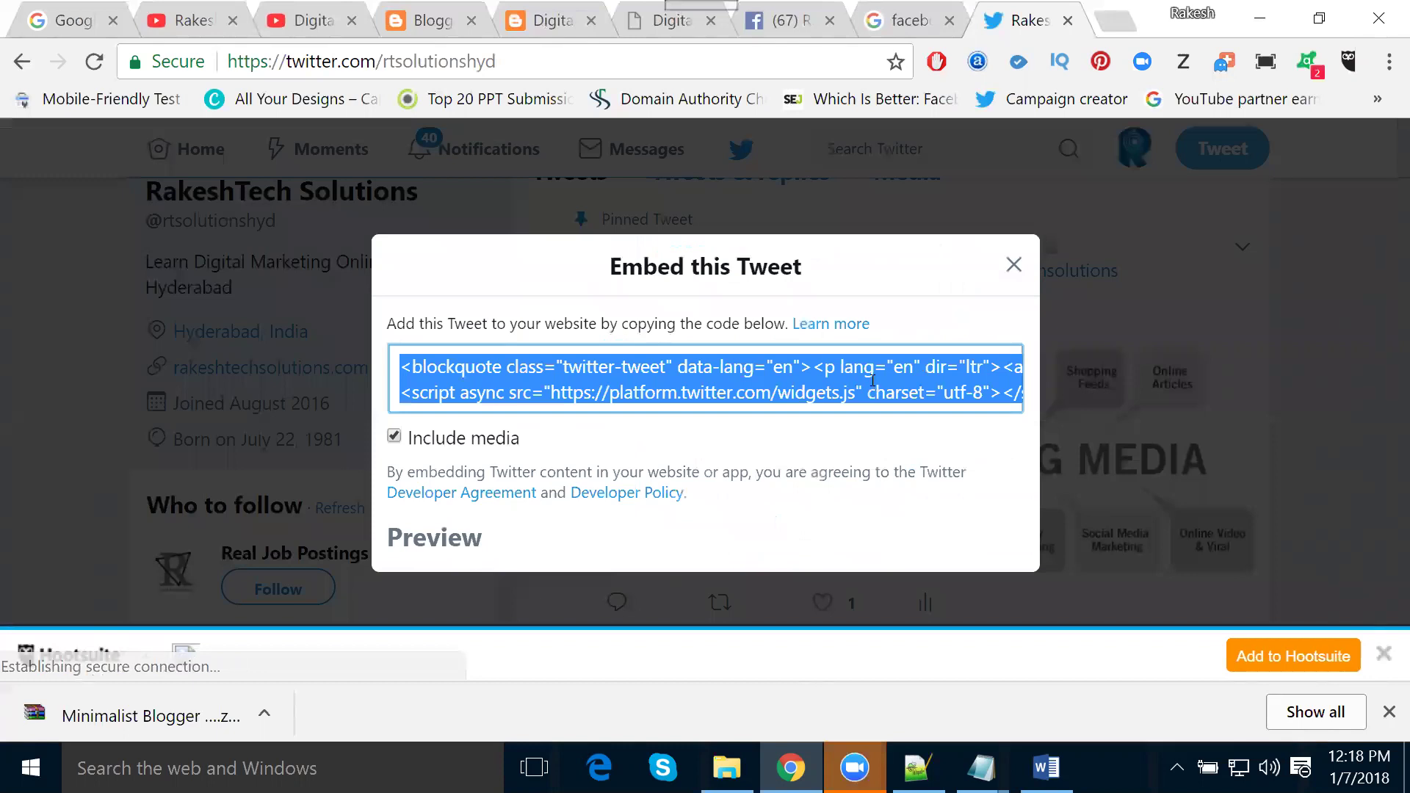
Return to Blogger, reload the page and open the blog's Layout at the footer1, footer2 and footer3 sections
{"action": "left_click", "coordinate": [424, 22]}
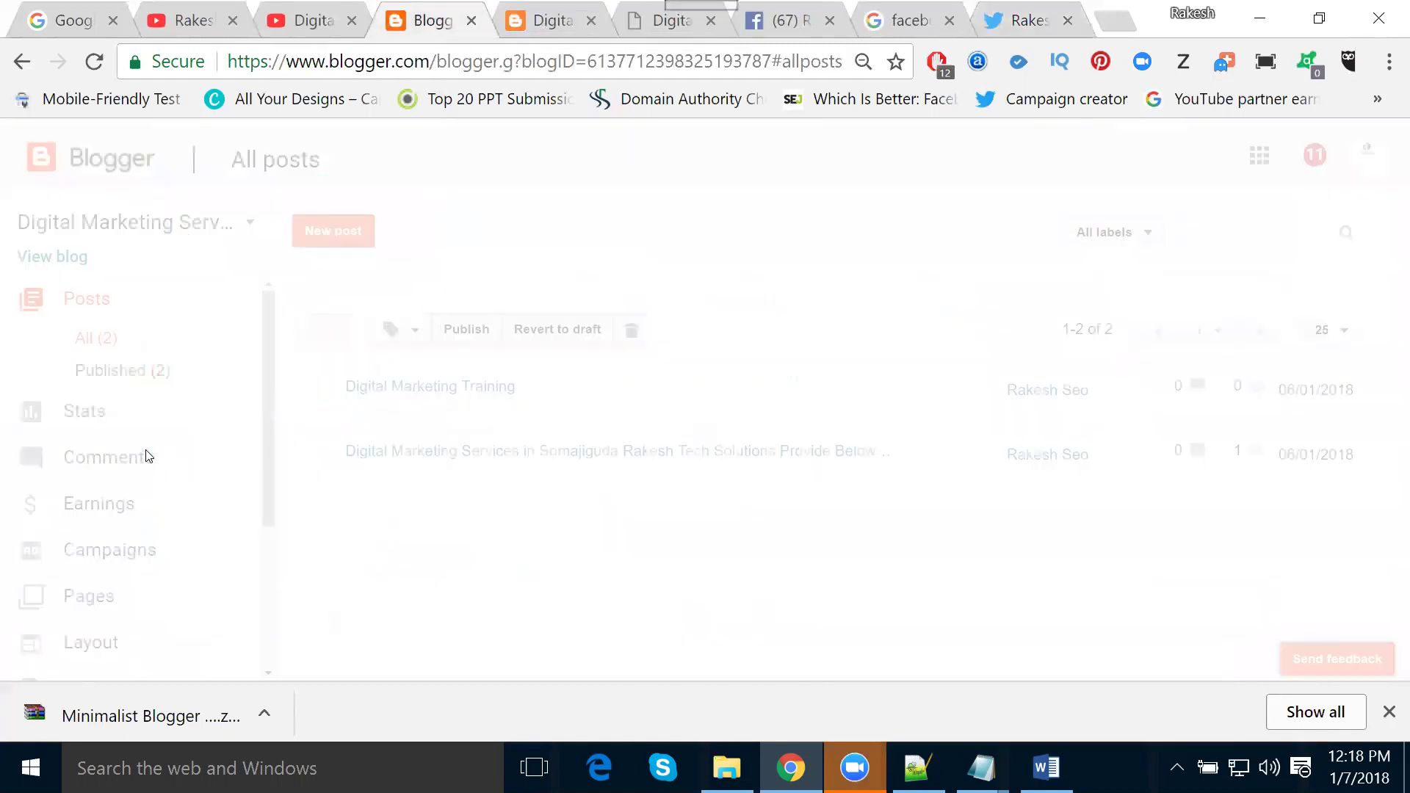
{"action": "left_click", "coordinate": [93, 69]}
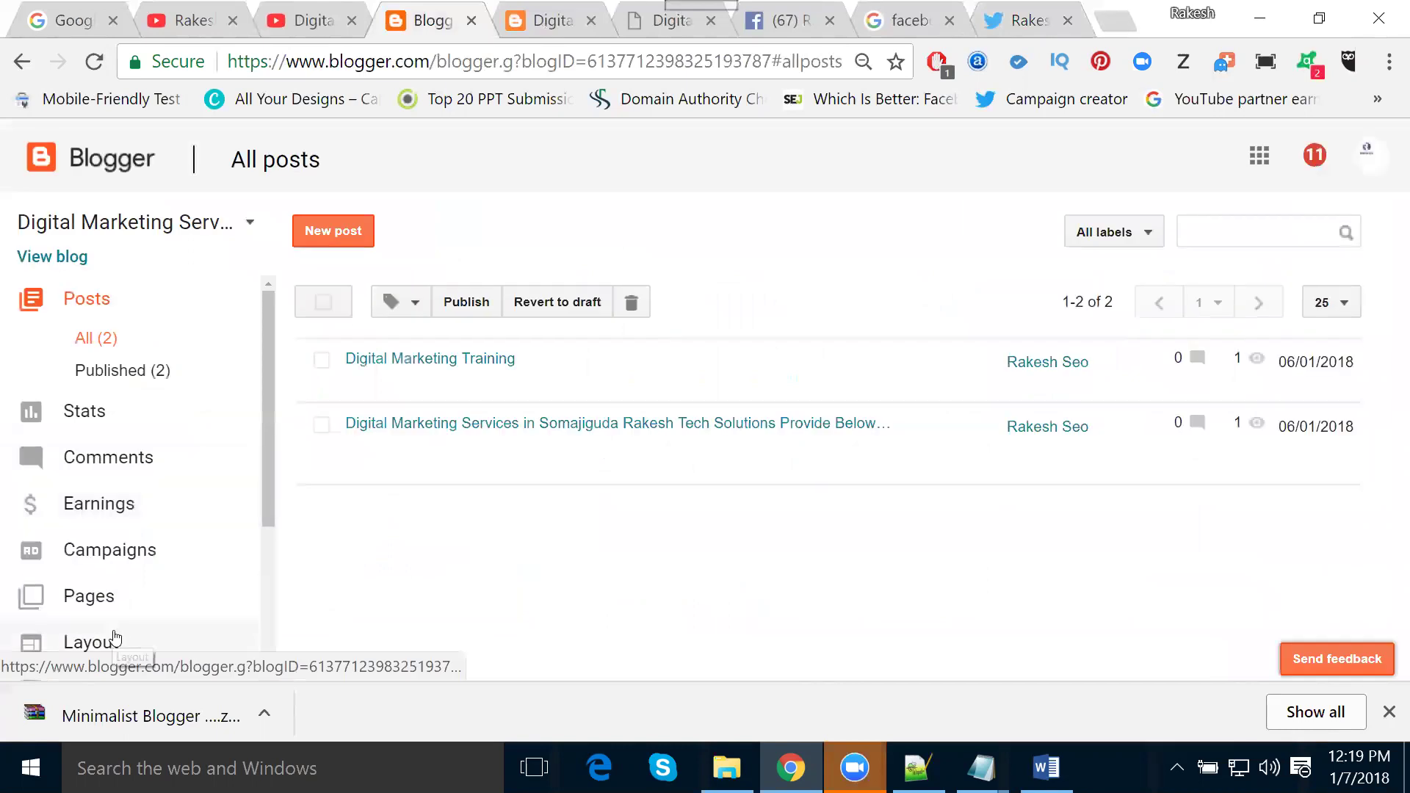
{"action": "left_click", "coordinate": [117, 640]}
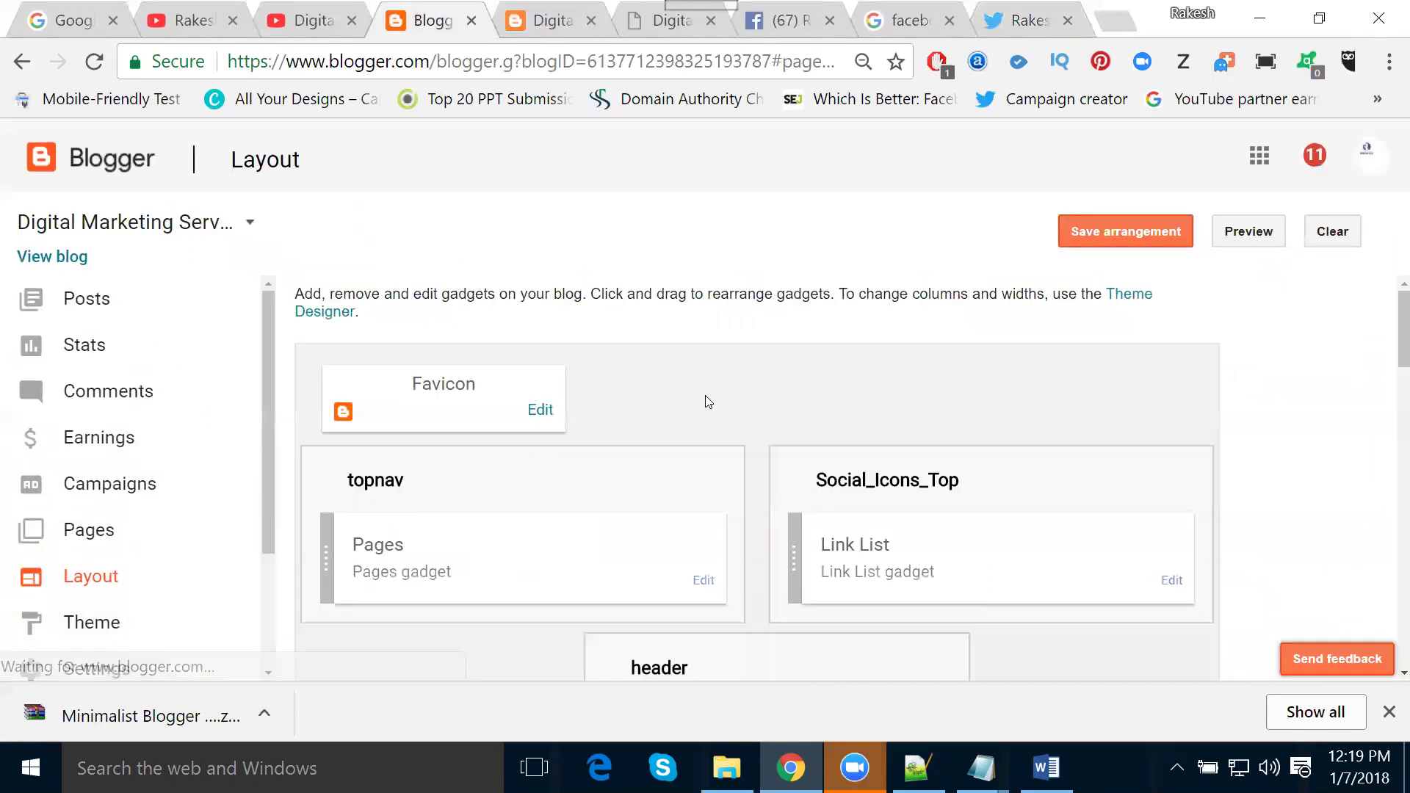
{"action": "scroll", "coordinate": [705, 400], "scroll_direction": "down", "scroll_amount": 4}
{"action": "scroll", "coordinate": [704, 409], "scroll_direction": "down", "scroll_amount": 7}
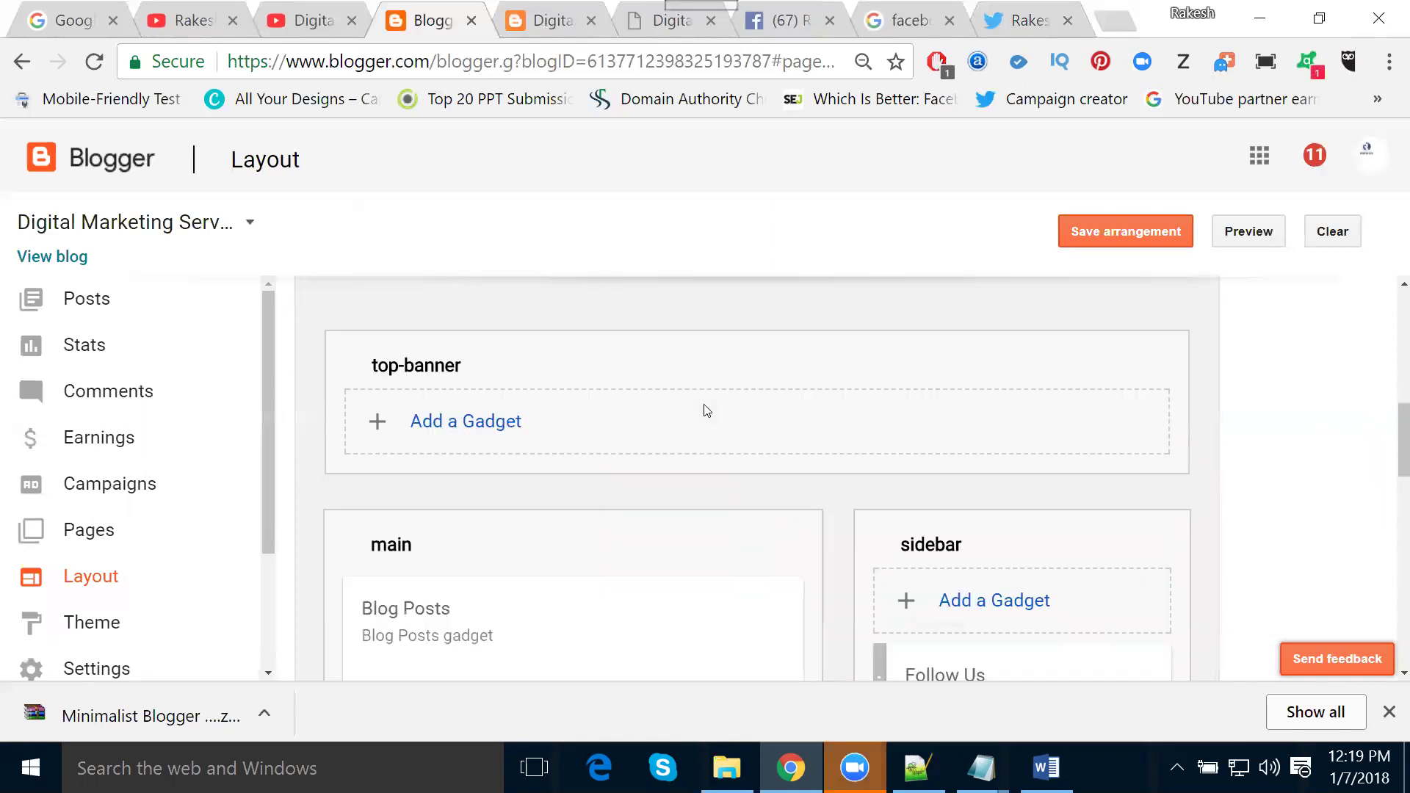
{"action": "scroll", "coordinate": [704, 409], "scroll_direction": "down", "scroll_amount": 8}
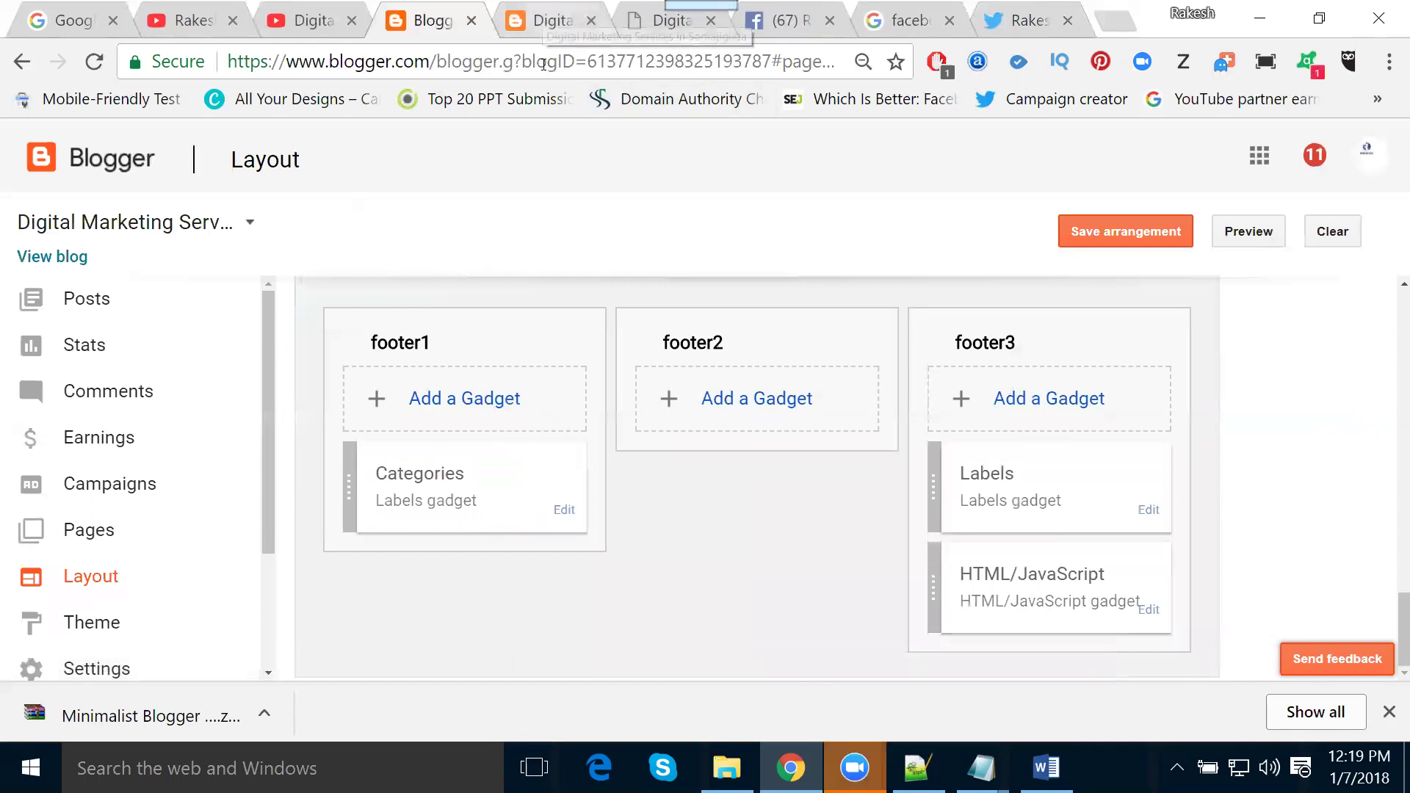
Check the footer area of the live blog and return to the Blogger layout
{"action": "left_click", "coordinate": [544, 21]}
{"action": "scroll", "coordinate": [556, 609], "scroll_direction": "down", "scroll_amount": 5}
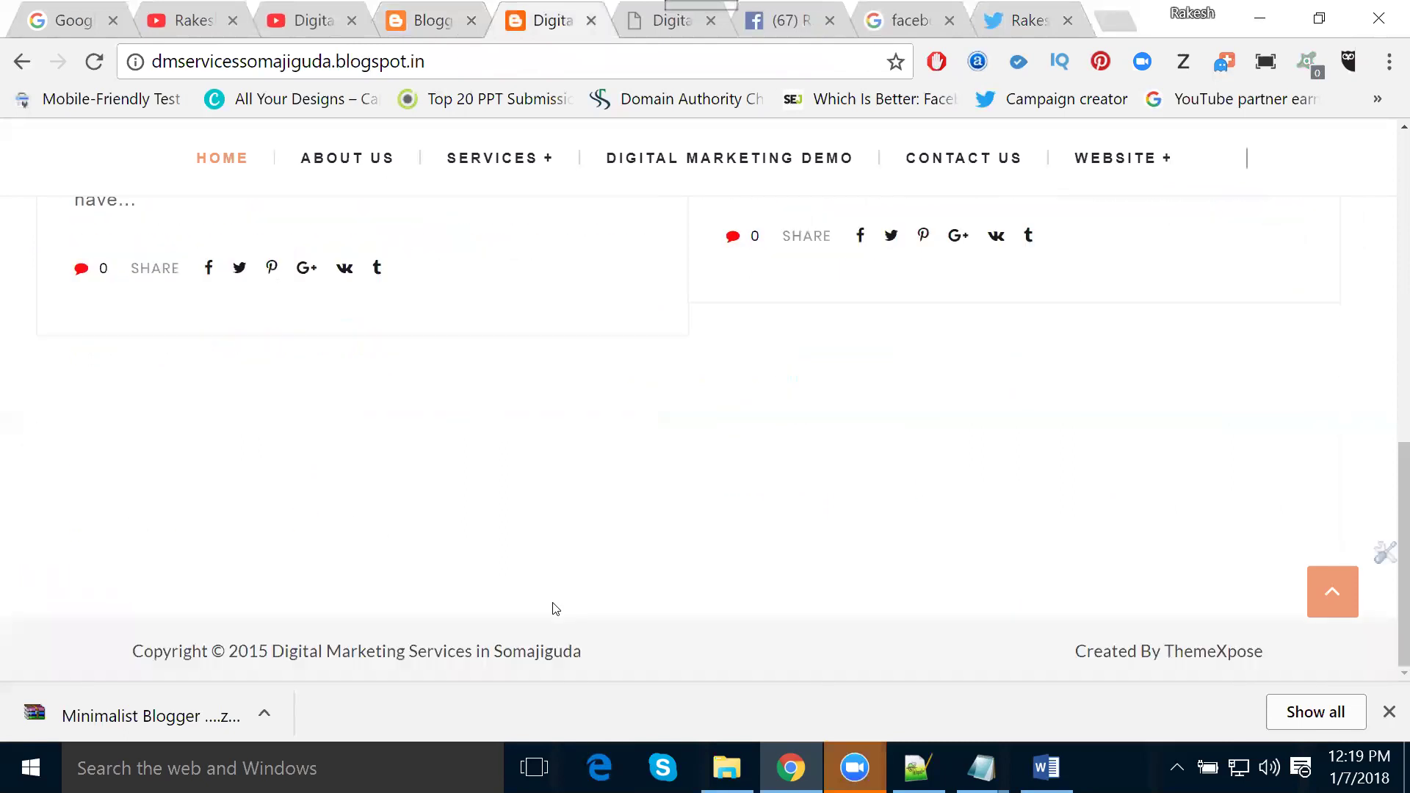
{"action": "left_click", "coordinate": [422, 13]}
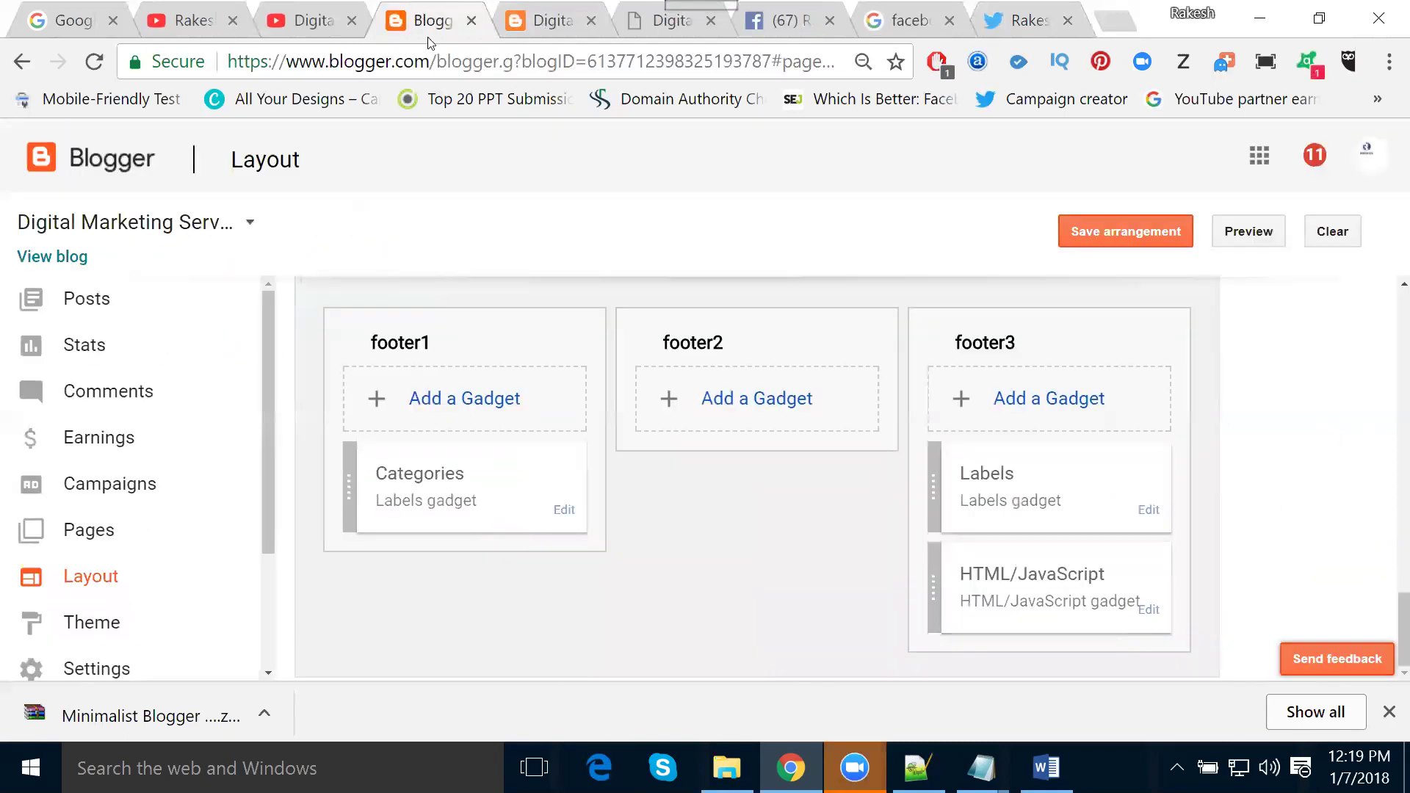
Add an HTML/JavaScript gadget to the footer2 section
{"action": "scroll", "coordinate": [566, 403], "scroll_direction": "up", "scroll_amount": 4}
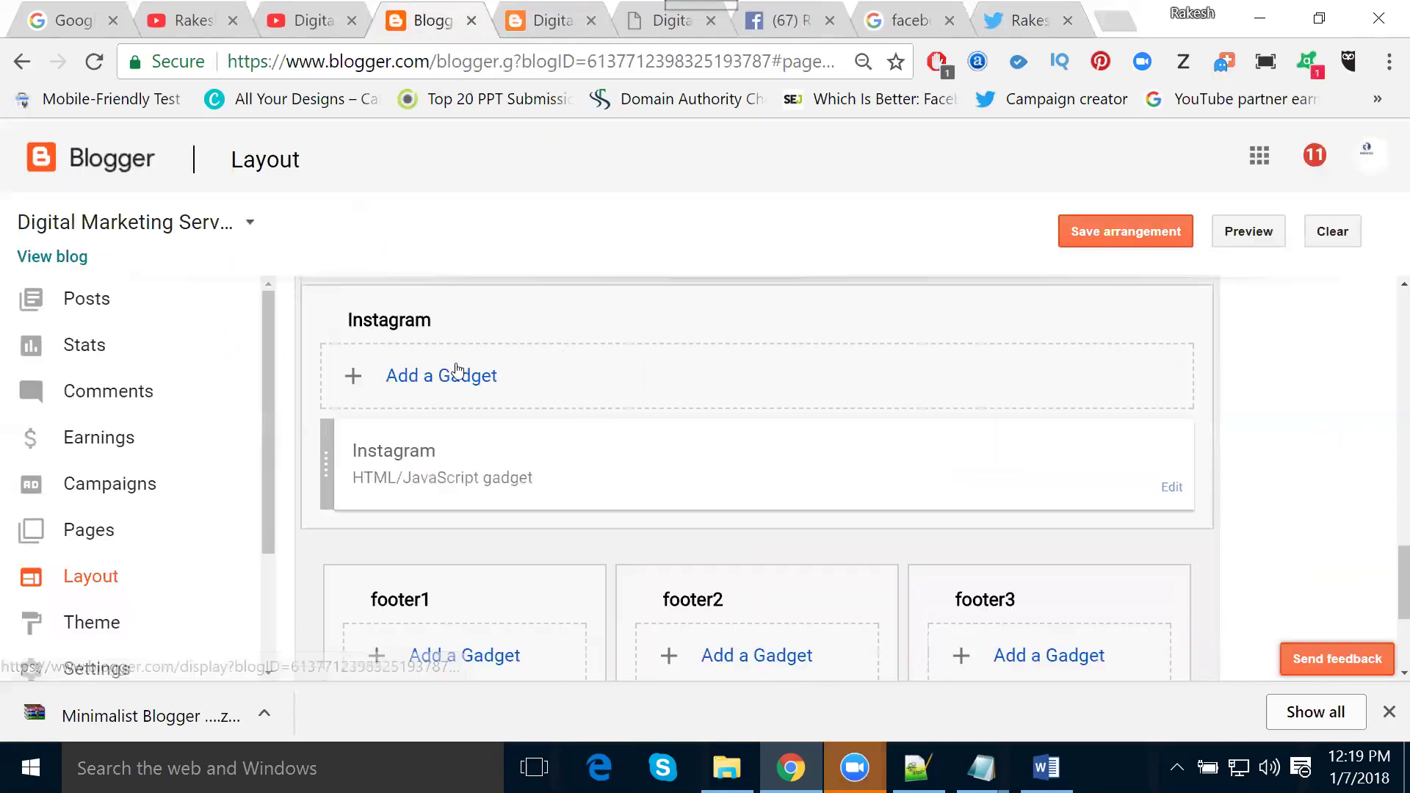
{"action": "scroll", "coordinate": [526, 418], "scroll_direction": "down", "scroll_amount": 2}
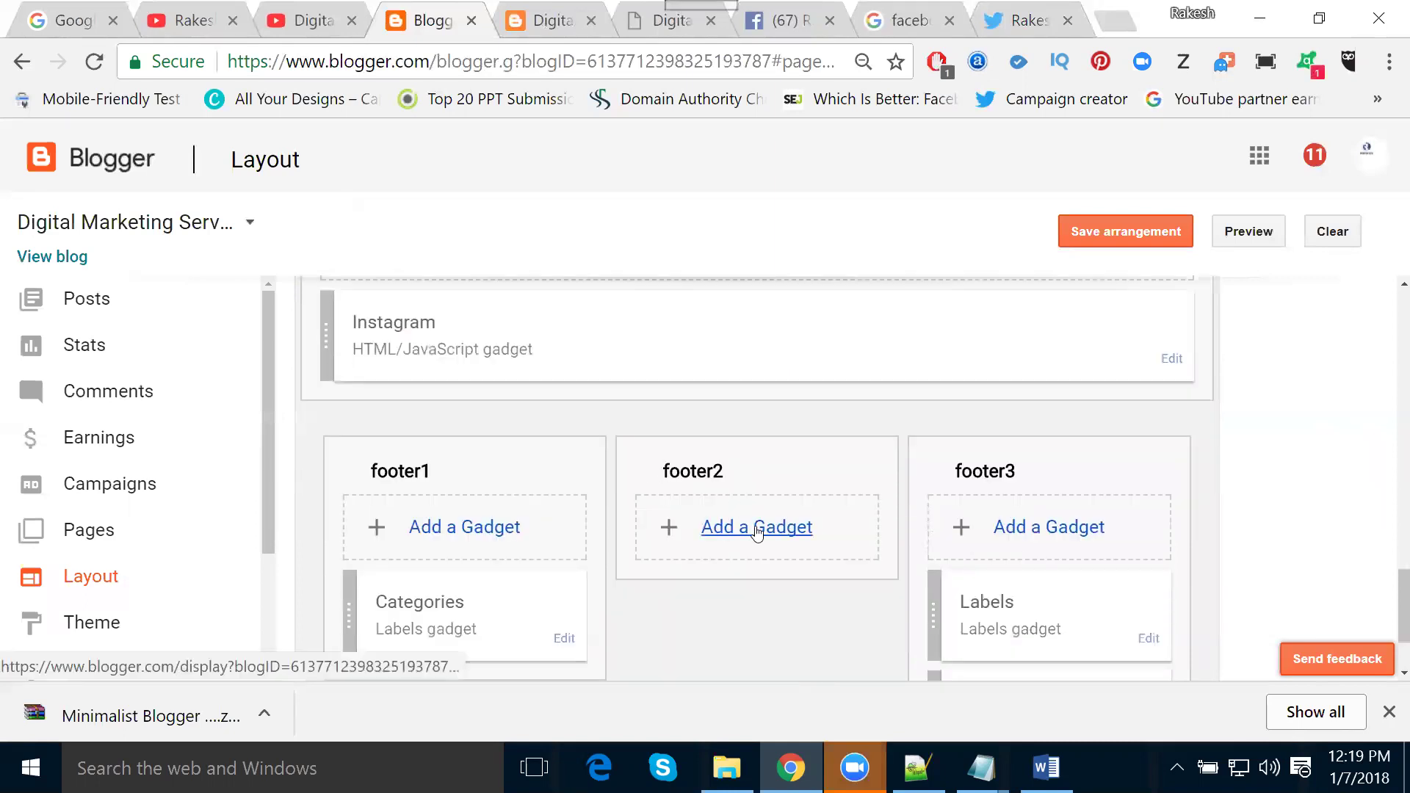
{"action": "left_click", "coordinate": [758, 528]}
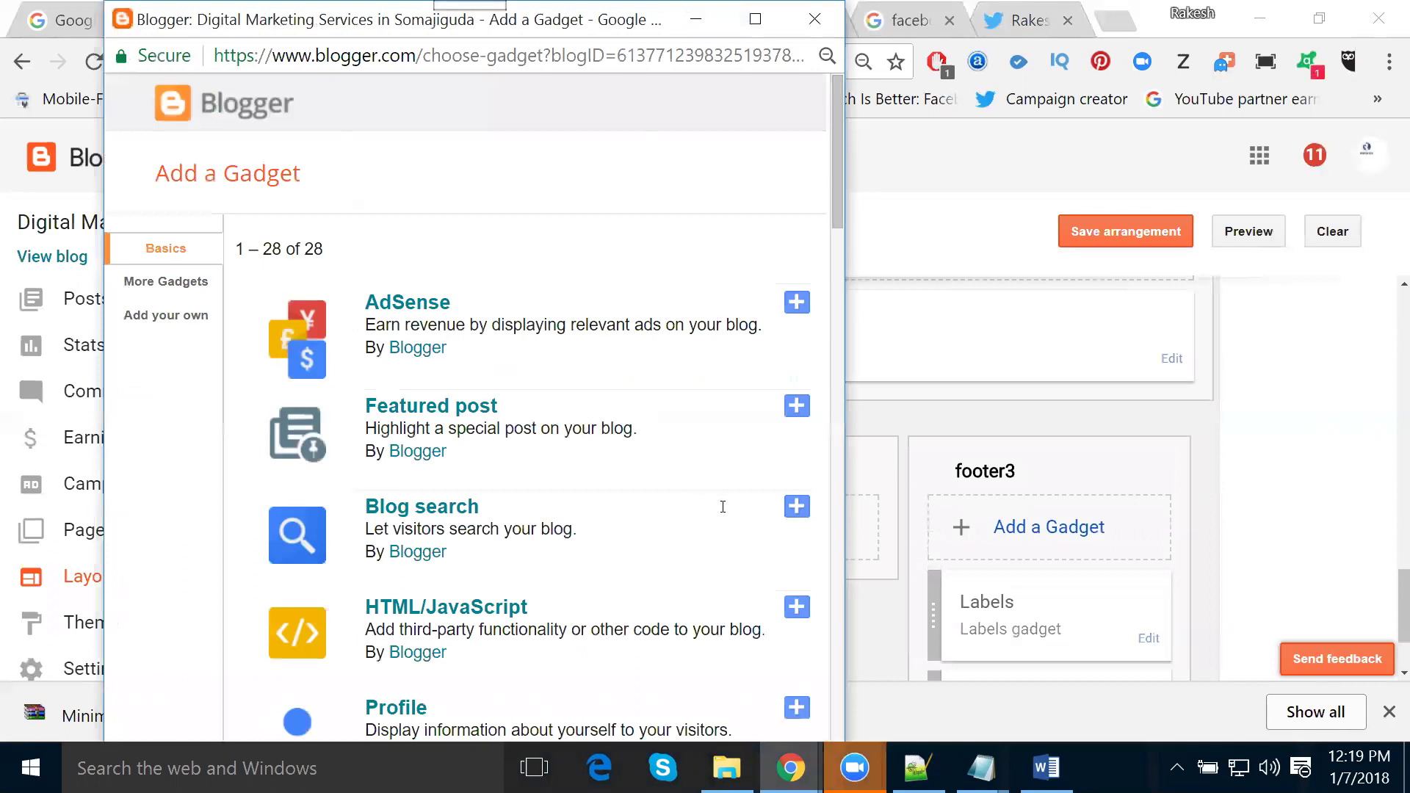
{"action": "scroll", "coordinate": [708, 526], "scroll_direction": "down", "scroll_amount": 3}
{"action": "left_click", "coordinate": [797, 350]}
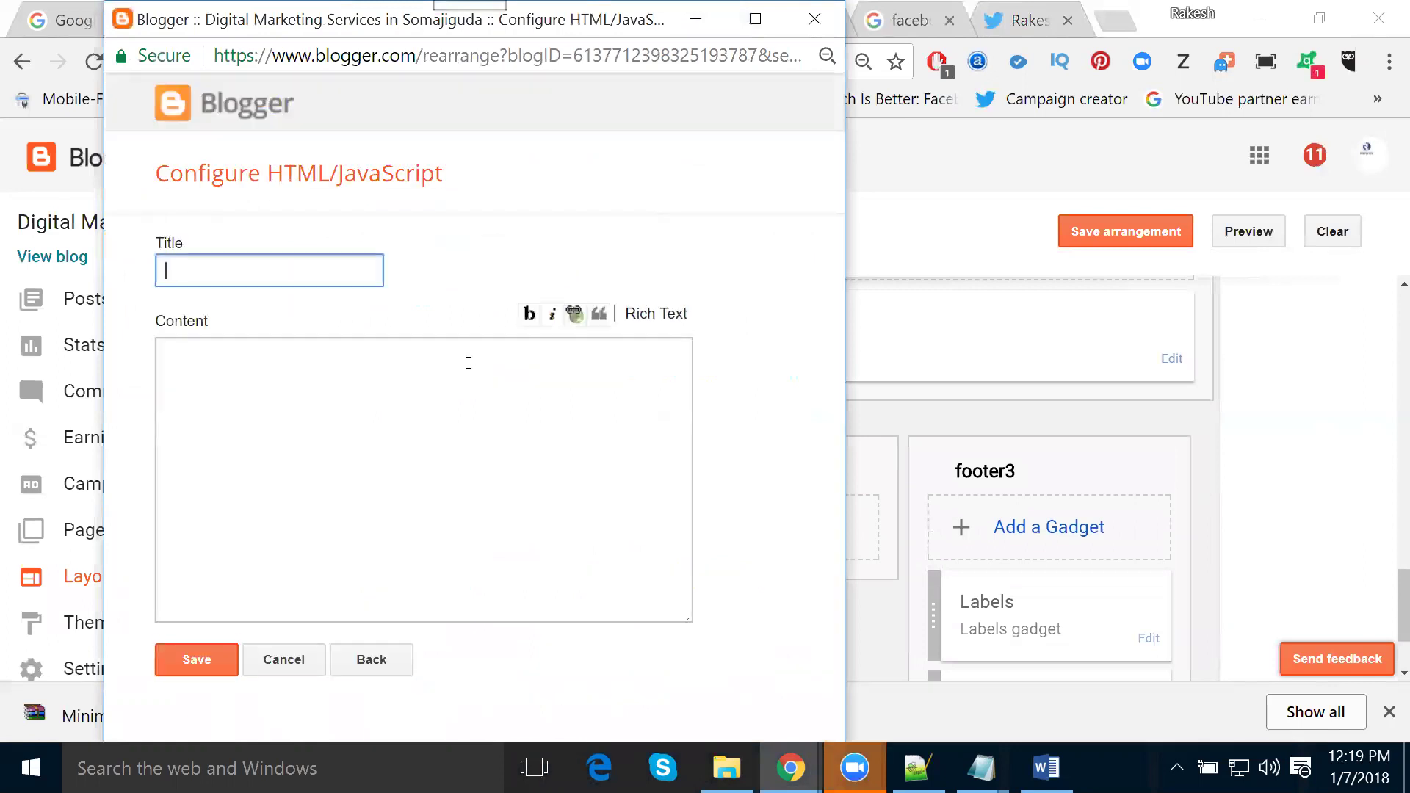
Paste the tweet's embed code as the gadget's content, title it Twitter Follow and save the gadget
{"action": "left_click", "coordinate": [469, 363]}
{"action": "key", "text": "ctrl+v"}
{"action": "left_click", "coordinate": [241, 277]}
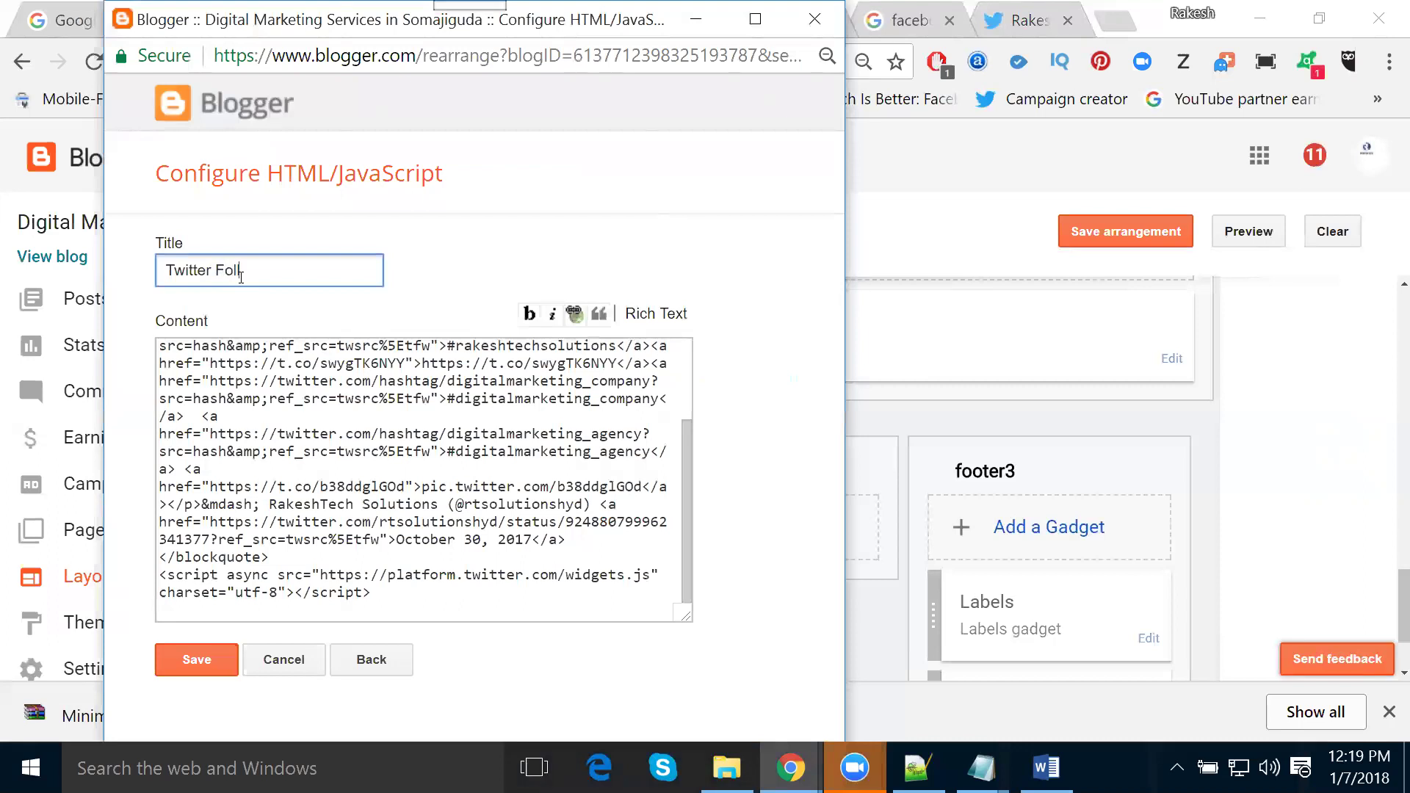
{"action": "left_click", "coordinate": [193, 648]}
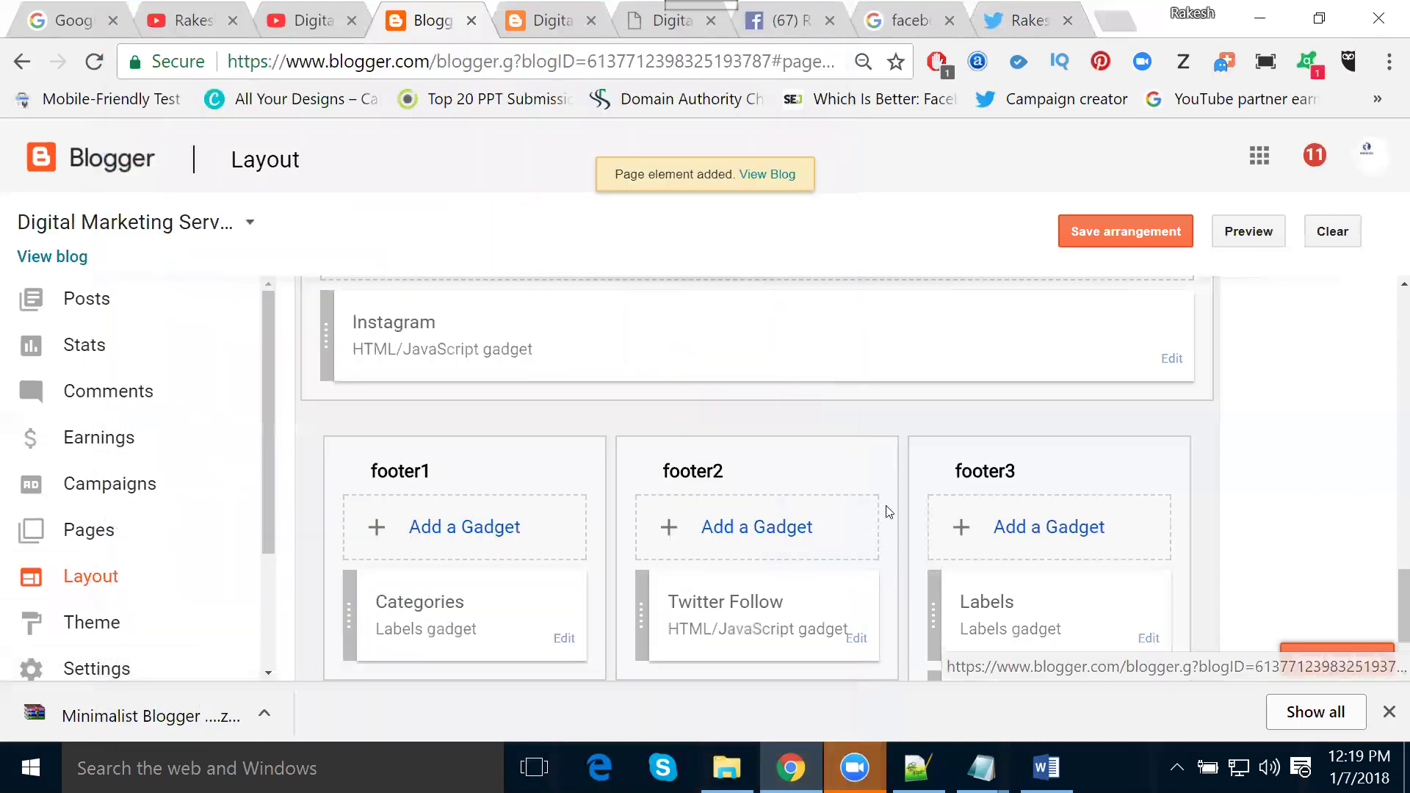
Save the layout arrangement and reload the live blog to check the tweet in the footer
{"action": "left_click", "coordinate": [1129, 241]}
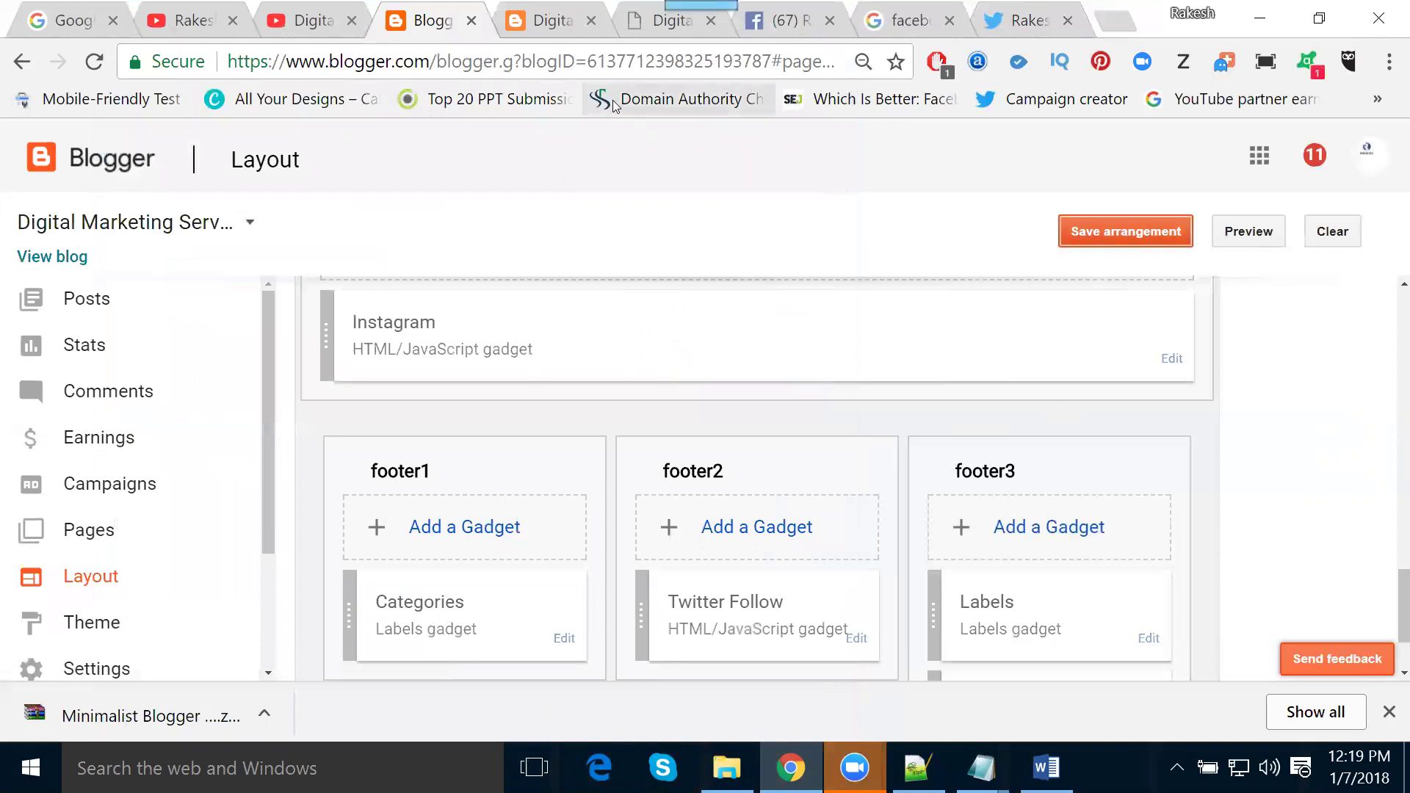
{"action": "left_click", "coordinate": [547, 22]}
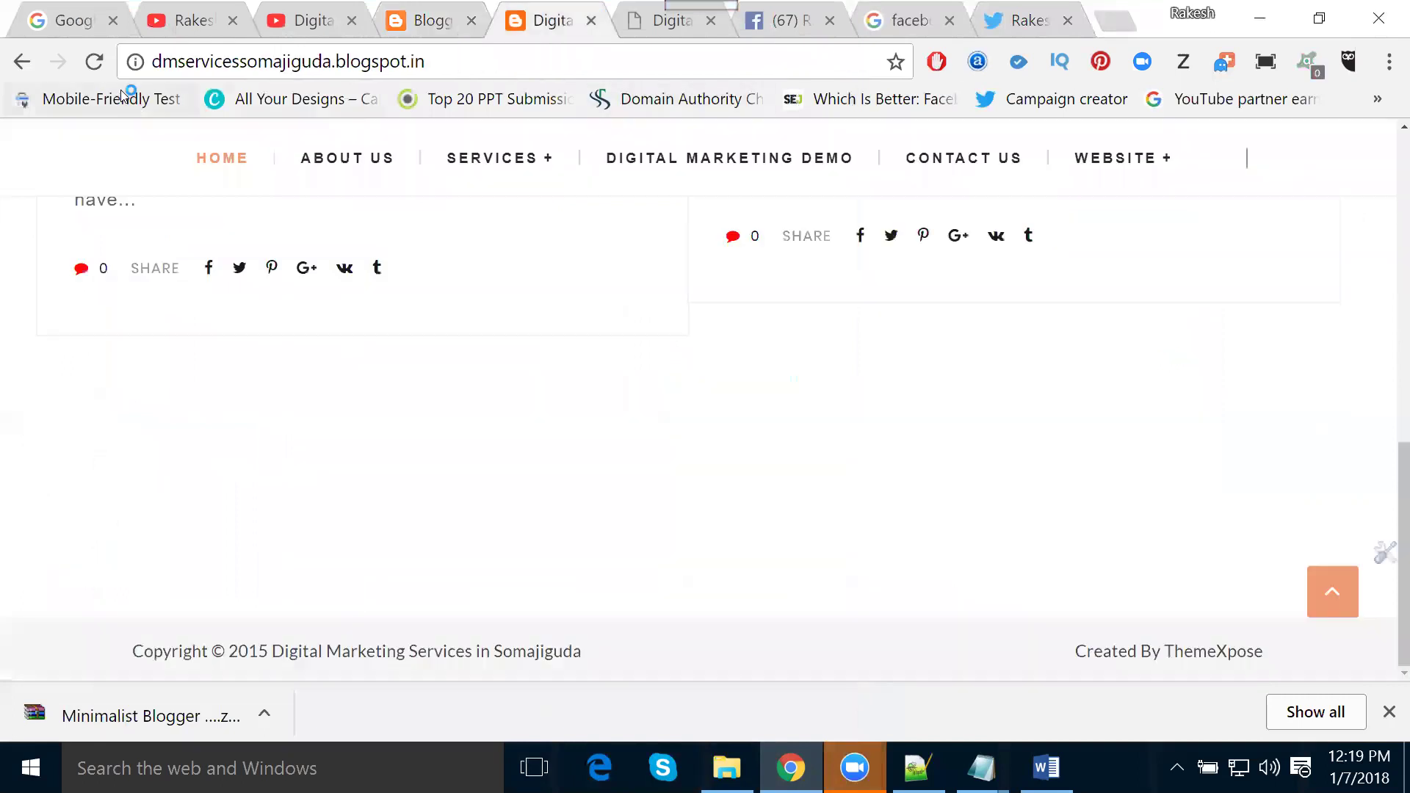
{"action": "left_click", "coordinate": [96, 66]}
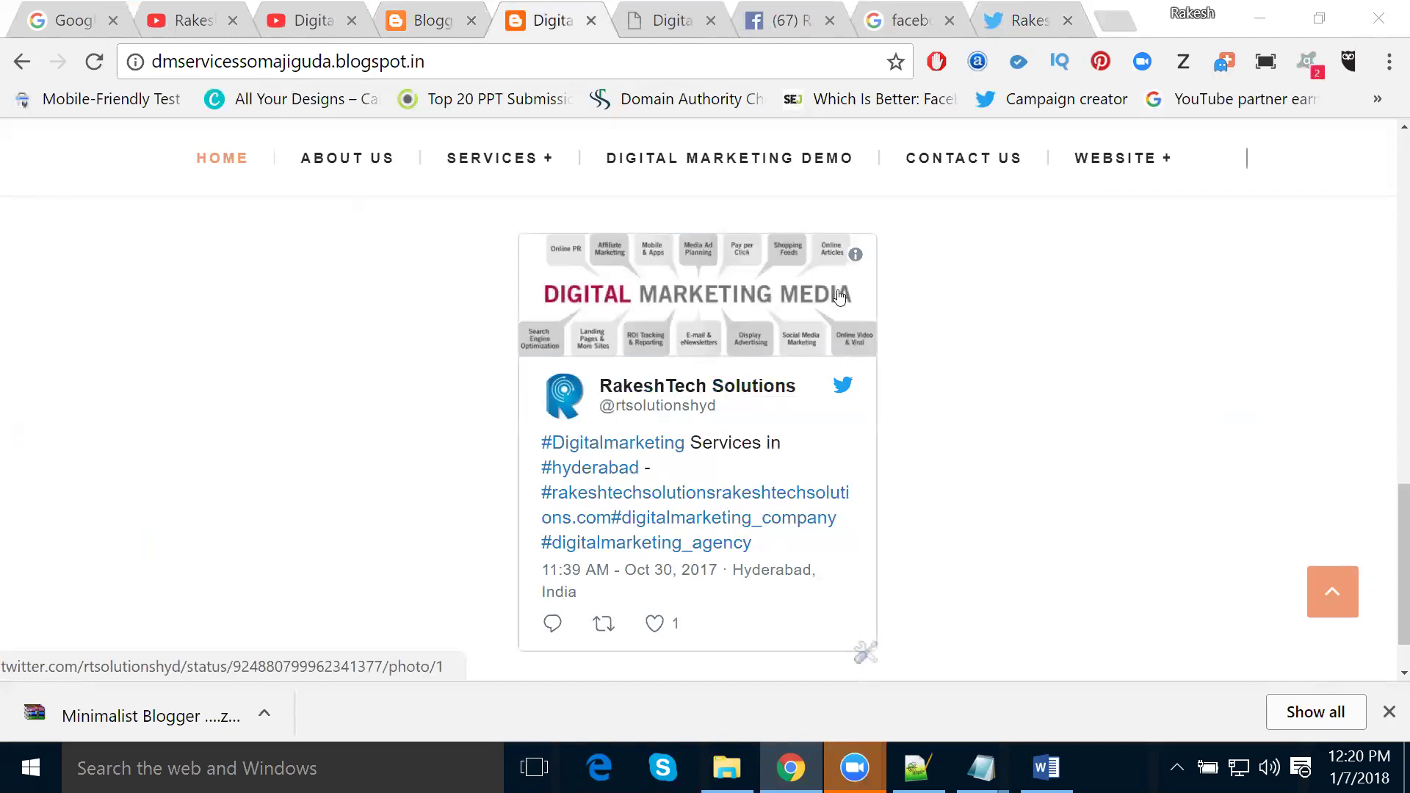
Switch to the Twitter profile, close the open embed dialog and get the embed code of a Jan 4 "How to promote website on backpage" tweet
{"action": "key", "text": "ctrl+9"}
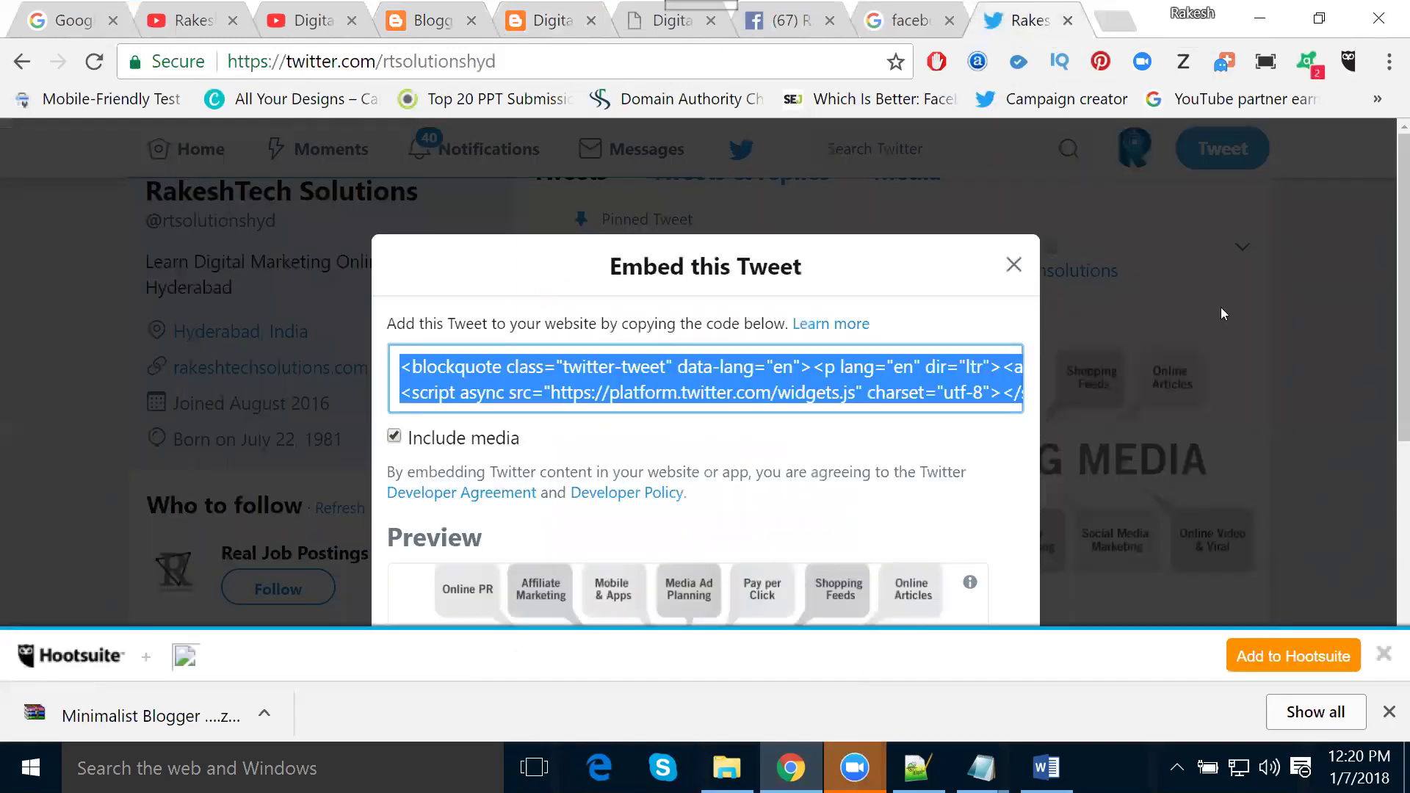
{"action": "left_click", "coordinate": [1221, 311]}
{"action": "scroll", "coordinate": [1227, 307], "scroll_direction": "down", "scroll_amount": 9}
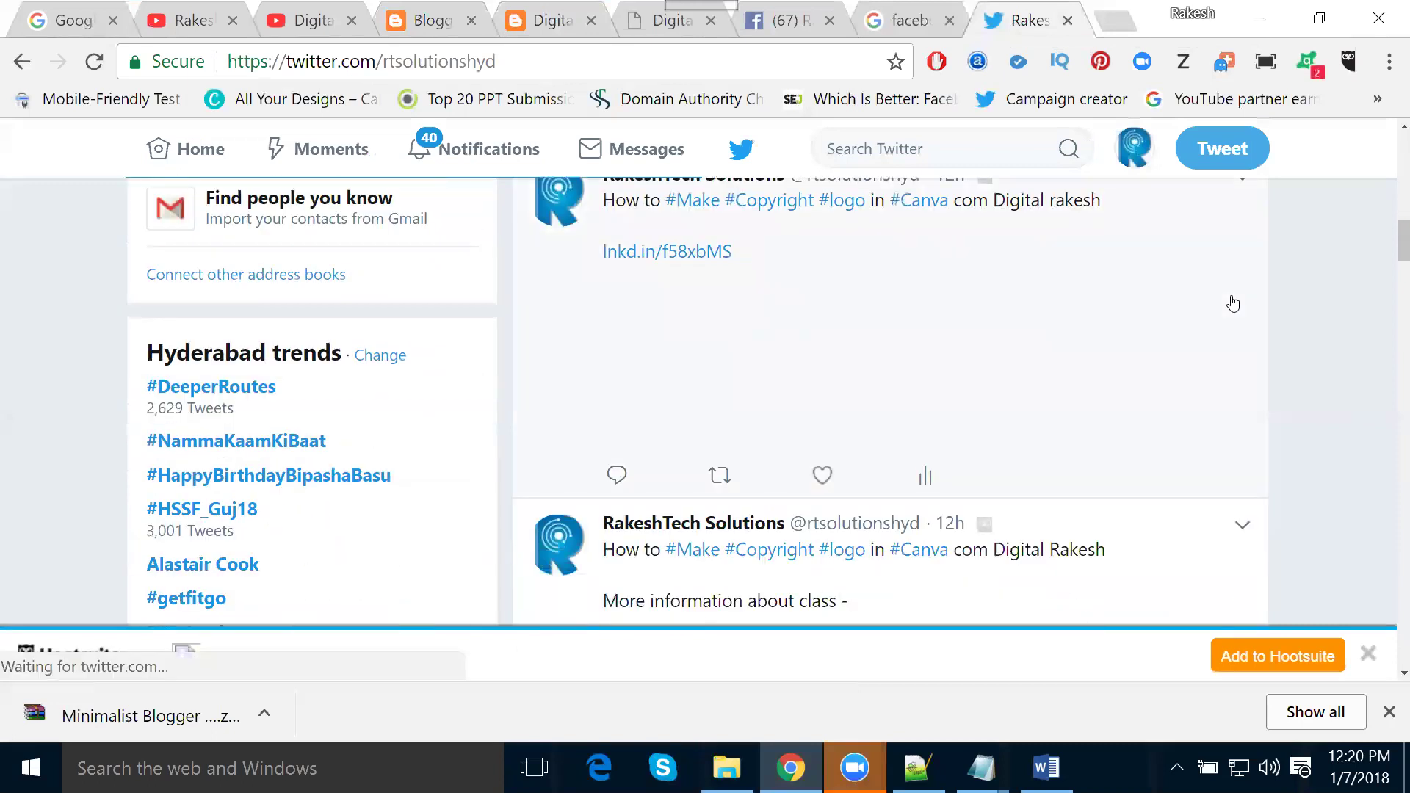
{"action": "scroll", "coordinate": [1232, 305], "scroll_direction": "down", "scroll_amount": 3}
{"action": "scroll", "coordinate": [1234, 306], "scroll_direction": "up", "scroll_amount": 5}
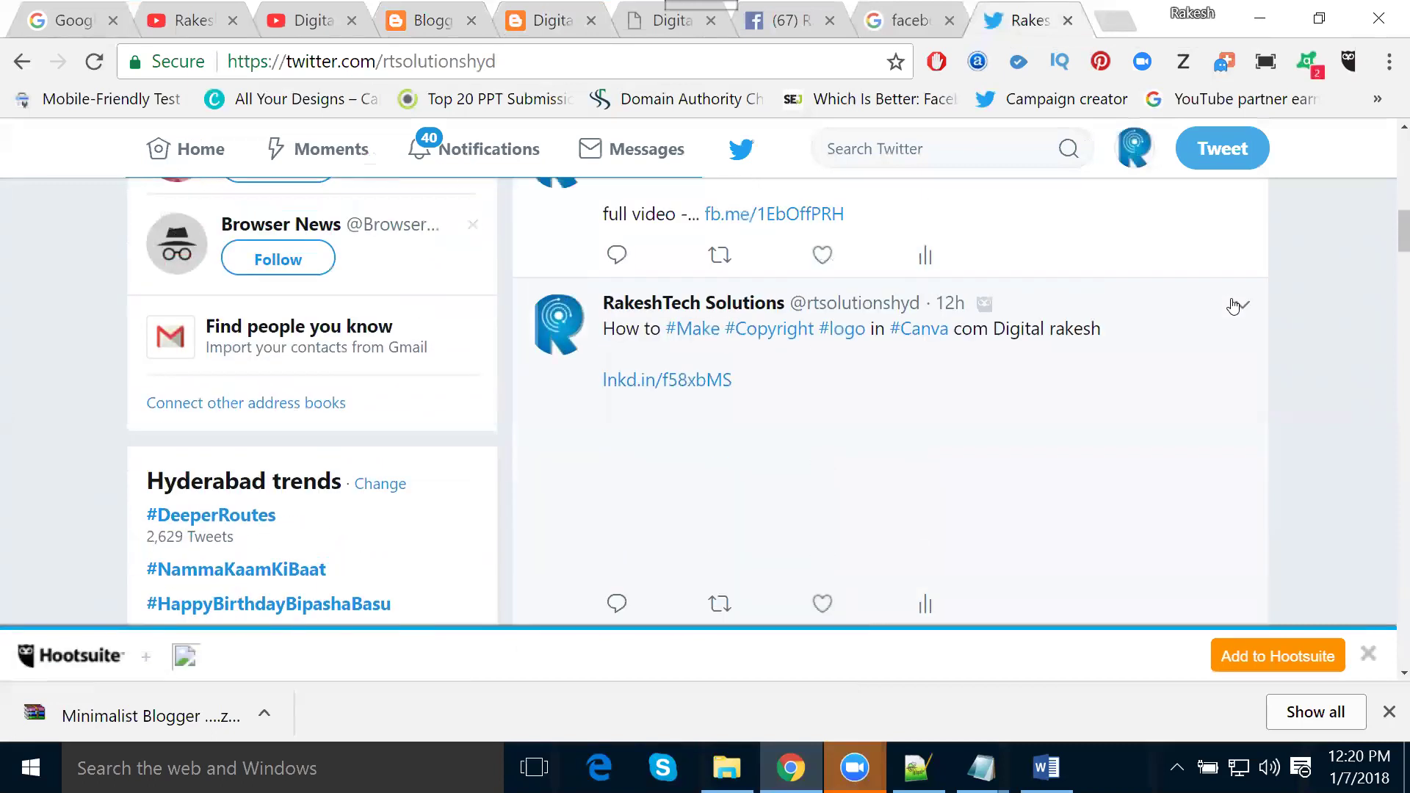
{"action": "scroll", "coordinate": [1232, 305], "scroll_direction": "down", "scroll_amount": 7}
{"action": "scroll", "coordinate": [1230, 303], "scroll_direction": "down", "scroll_amount": 5}
{"action": "scroll", "coordinate": [1242, 301], "scroll_direction": "up", "scroll_amount": 2}
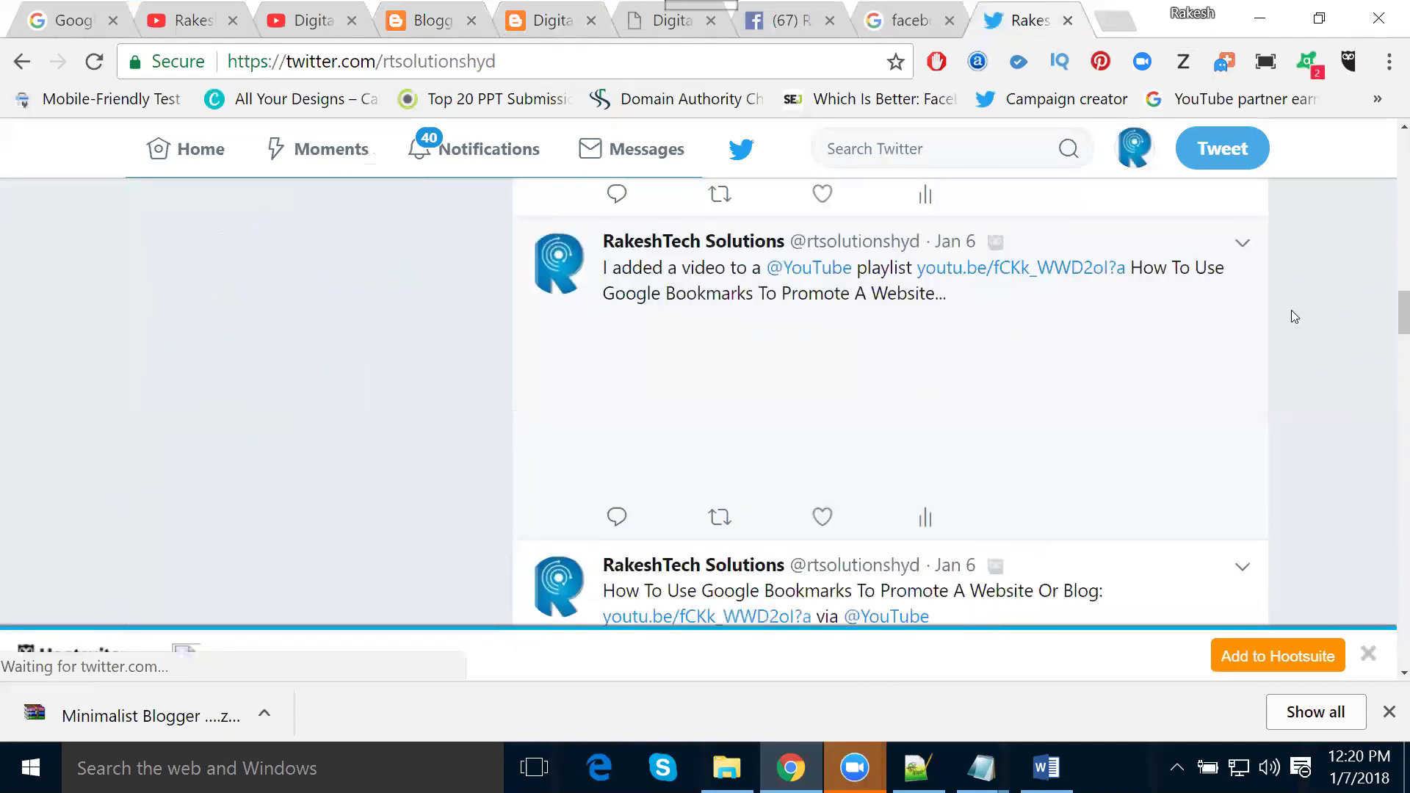
{"action": "scroll", "coordinate": [1298, 330], "scroll_direction": "down", "scroll_amount": 5}
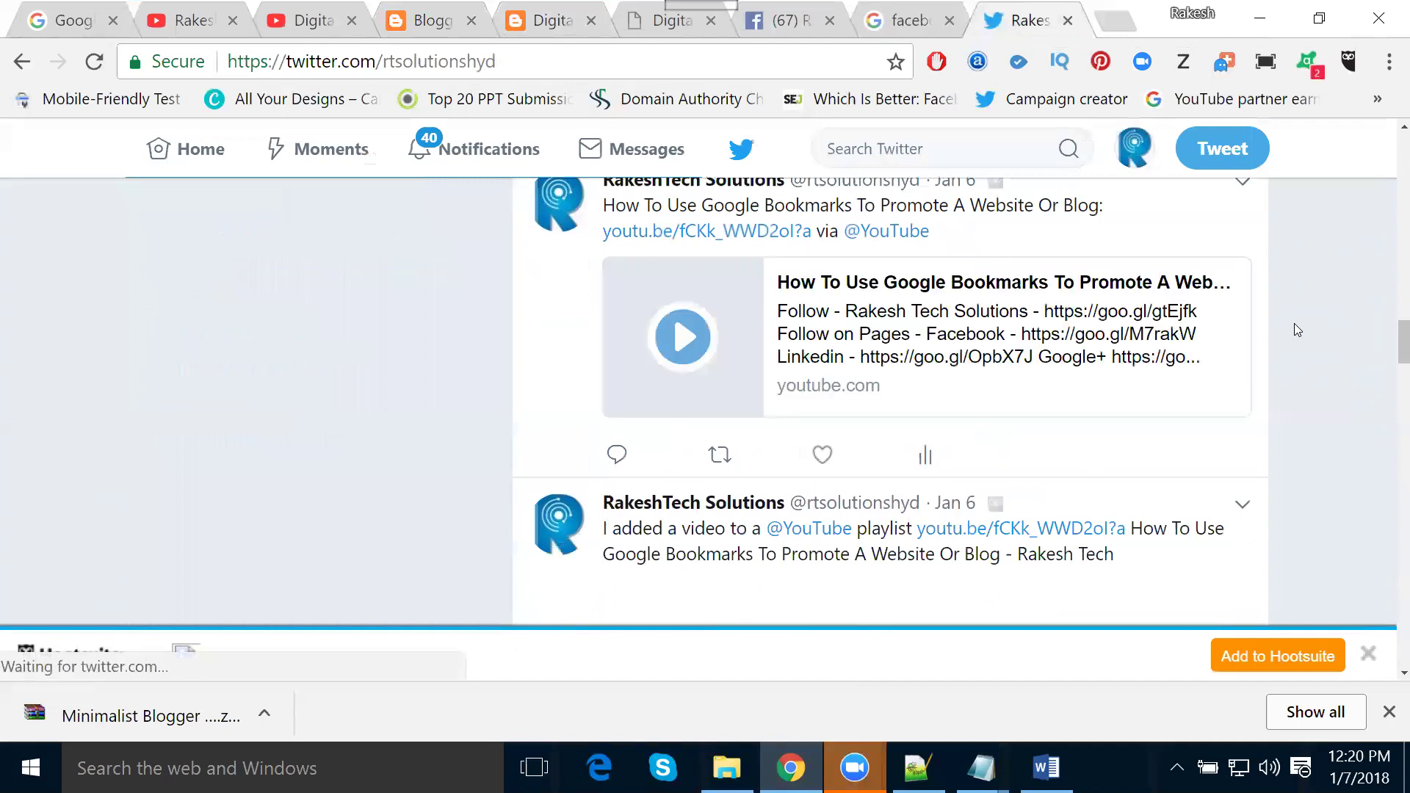
{"action": "scroll", "coordinate": [948, 327], "scroll_direction": "down", "scroll_amount": 1}
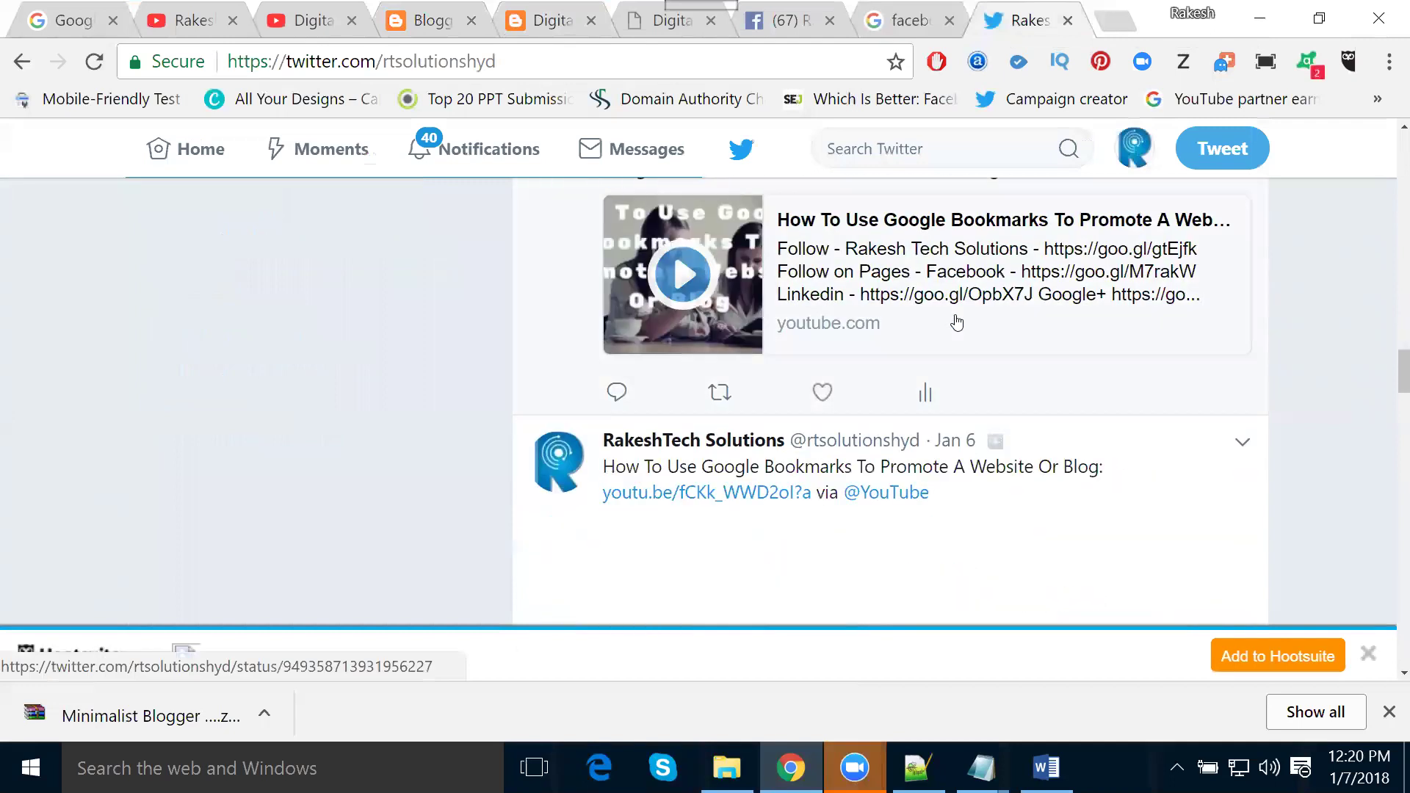
{"action": "scroll", "coordinate": [956, 322], "scroll_direction": "down", "scroll_amount": 2}
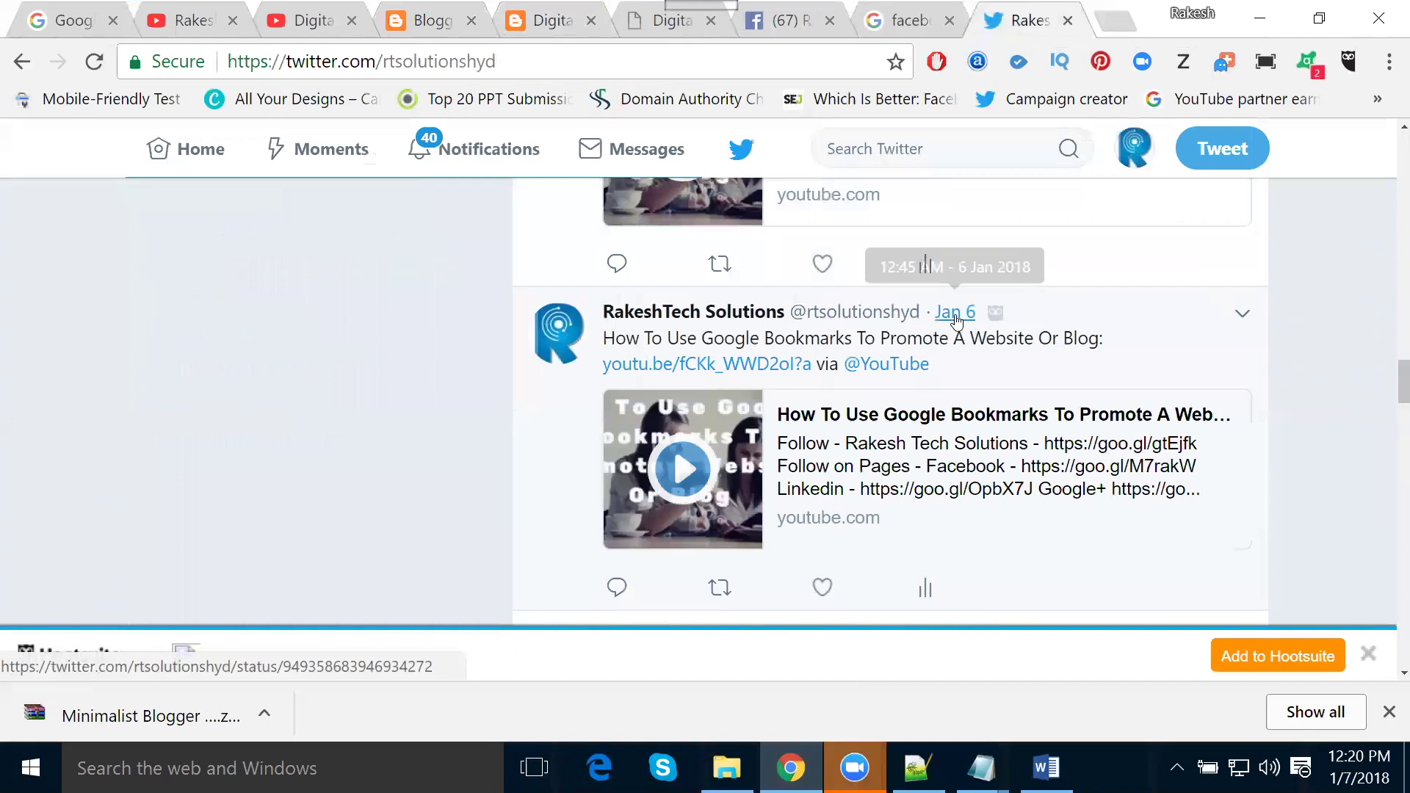
{"action": "scroll", "coordinate": [957, 321], "scroll_direction": "down", "scroll_amount": 7}
{"action": "scroll", "coordinate": [954, 325], "scroll_direction": "down", "scroll_amount": 5}
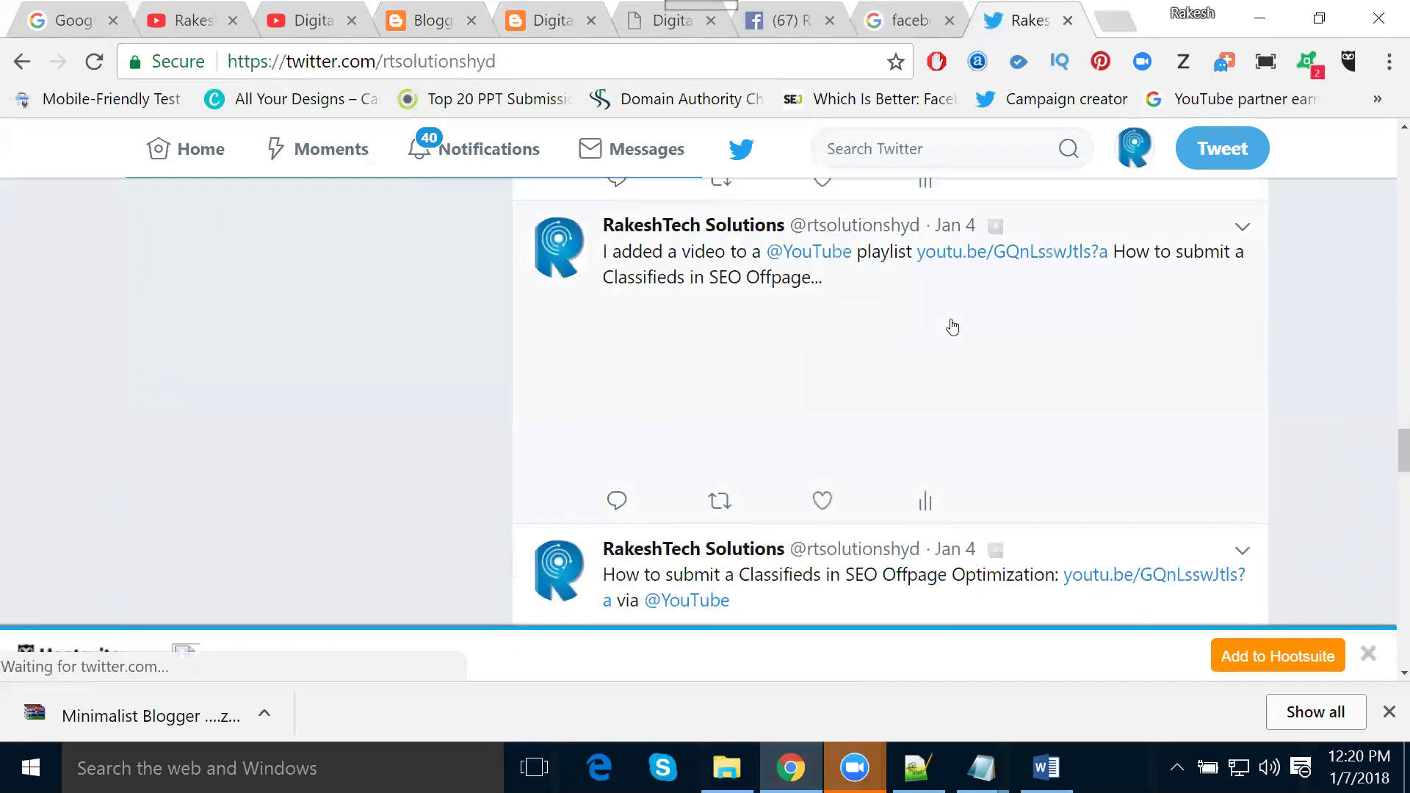
{"action": "scroll", "coordinate": [952, 326], "scroll_direction": "down", "scroll_amount": 5}
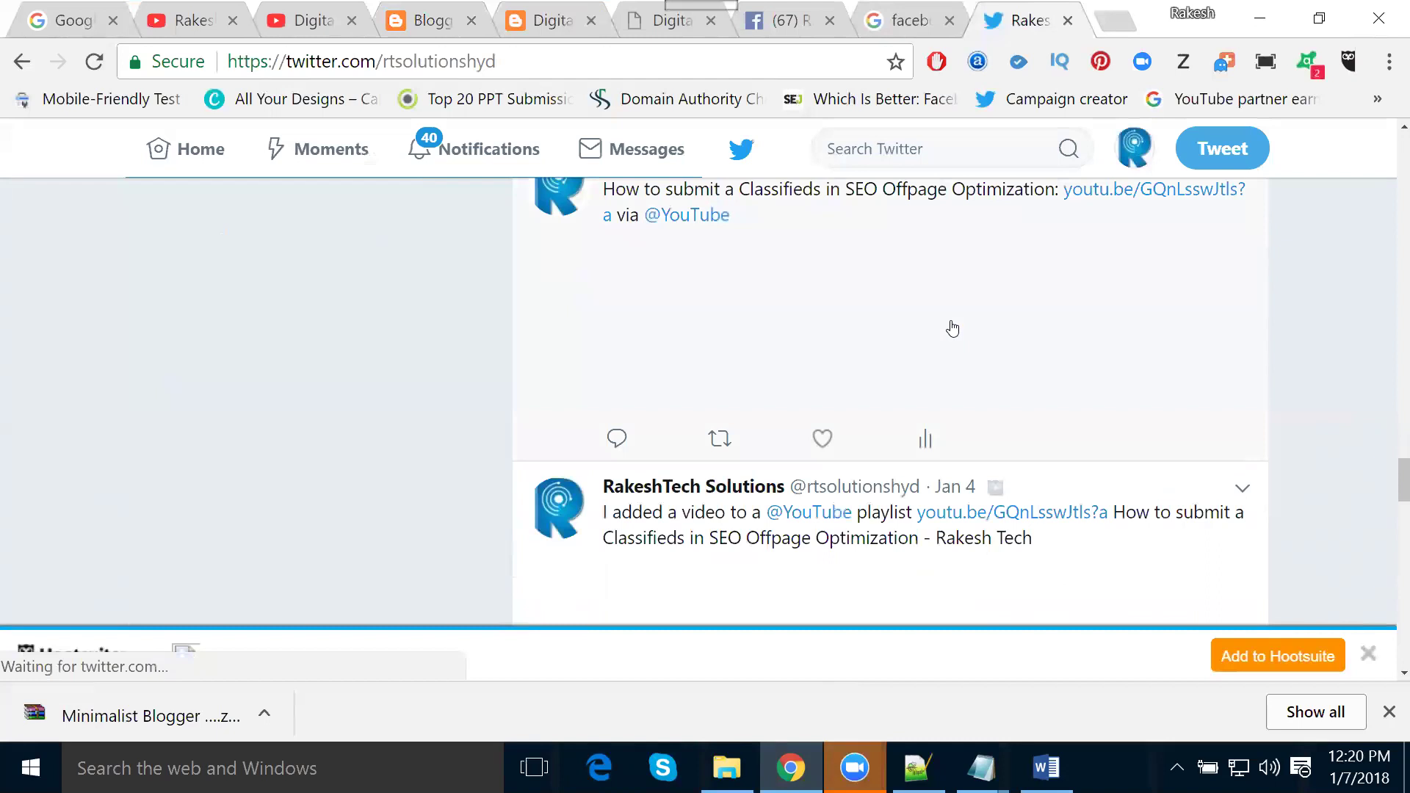
{"action": "scroll", "coordinate": [953, 327], "scroll_direction": "down", "scroll_amount": 5}
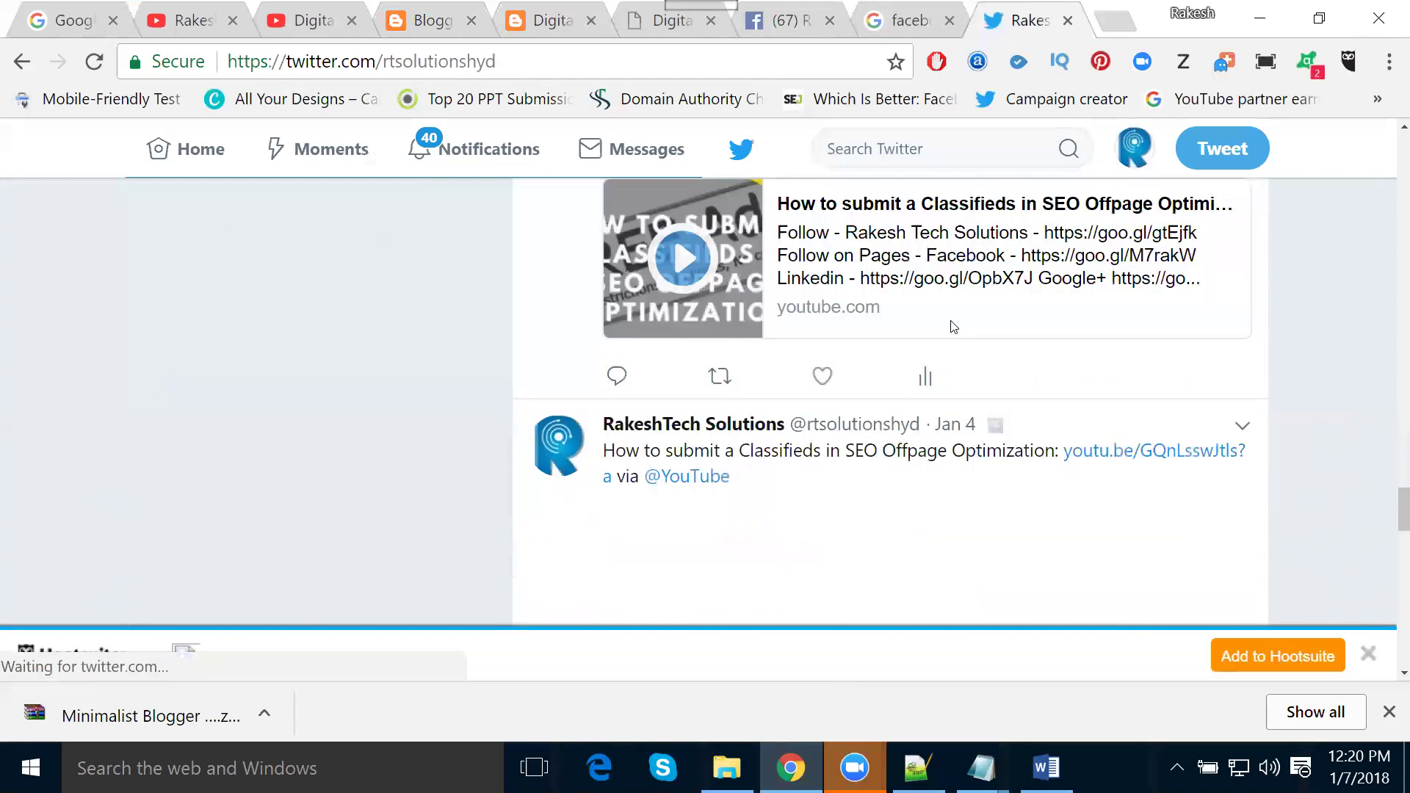
{"action": "scroll", "coordinate": [953, 326], "scroll_direction": "down", "scroll_amount": 3}
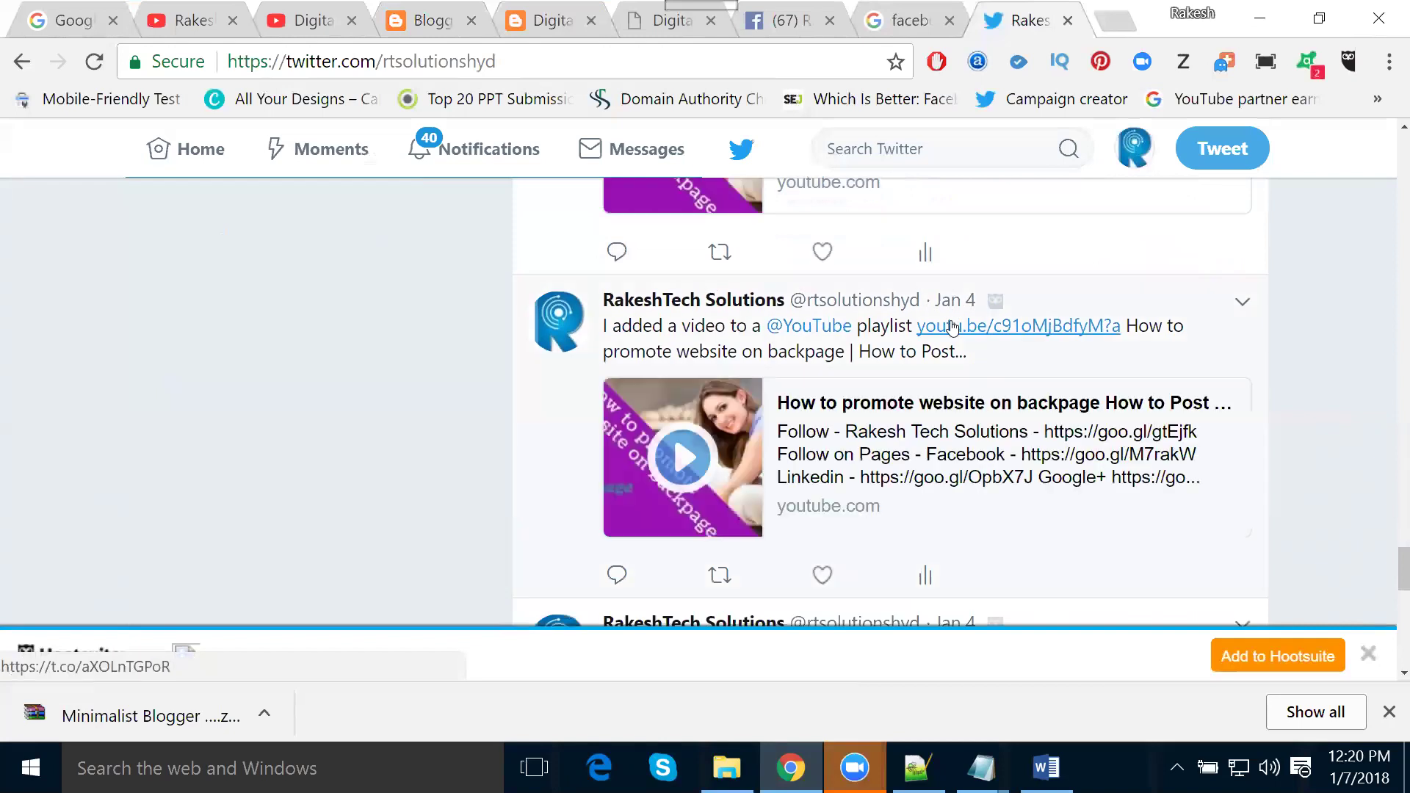
{"action": "scroll", "coordinate": [953, 326], "scroll_direction": "down", "scroll_amount": 2}
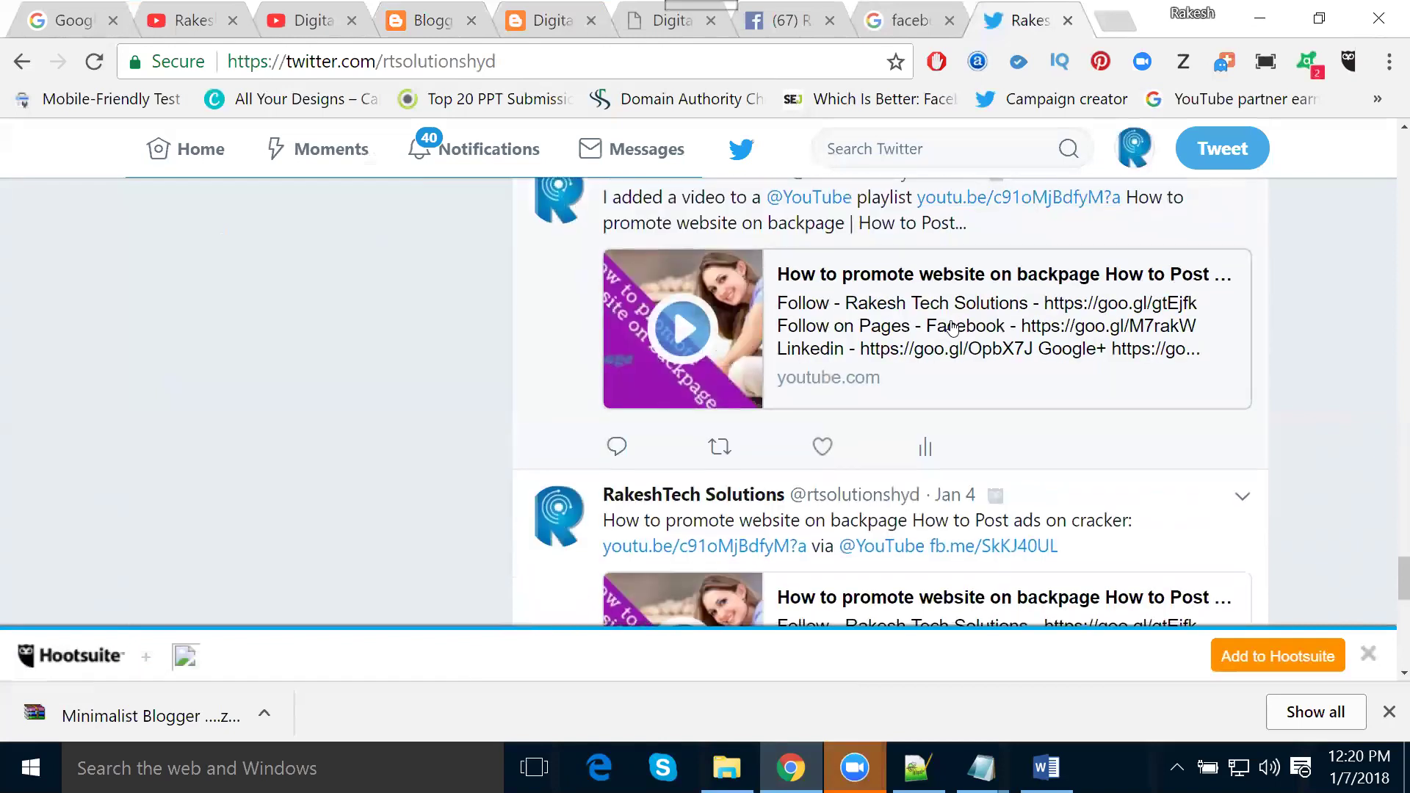
{"action": "scroll", "coordinate": [952, 327], "scroll_direction": "up", "scroll_amount": 2}
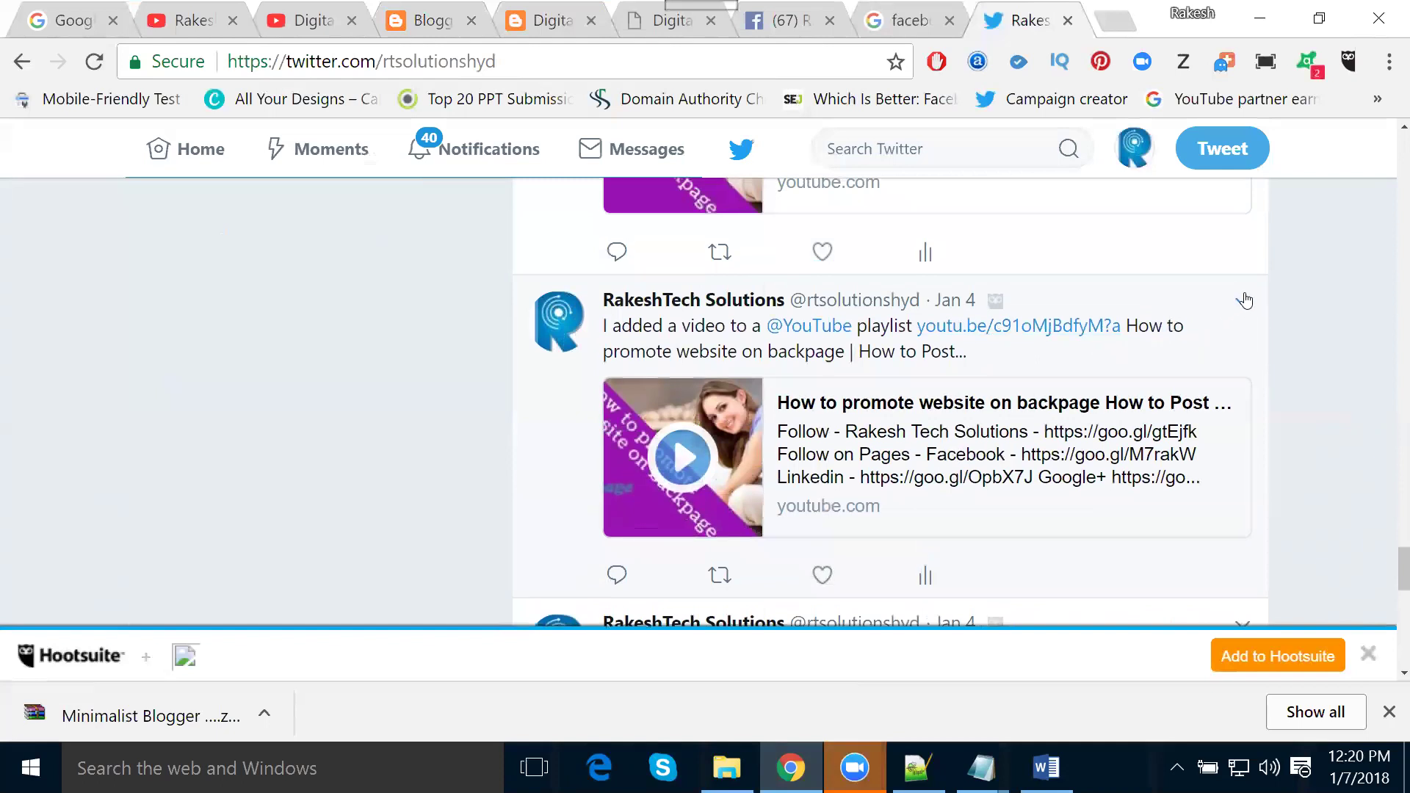
{"action": "left_click", "coordinate": [1243, 301]}
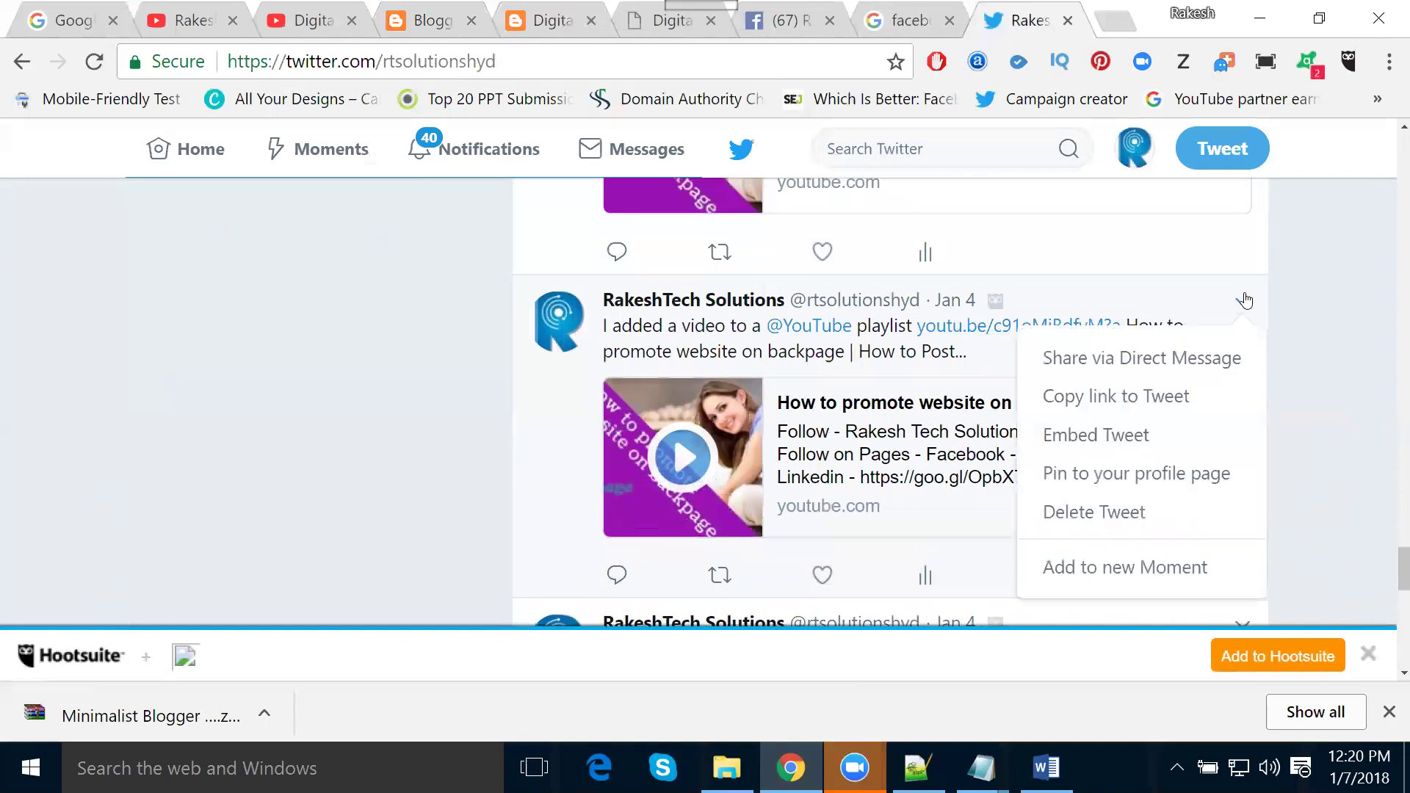
{"action": "left_click", "coordinate": [1136, 441]}
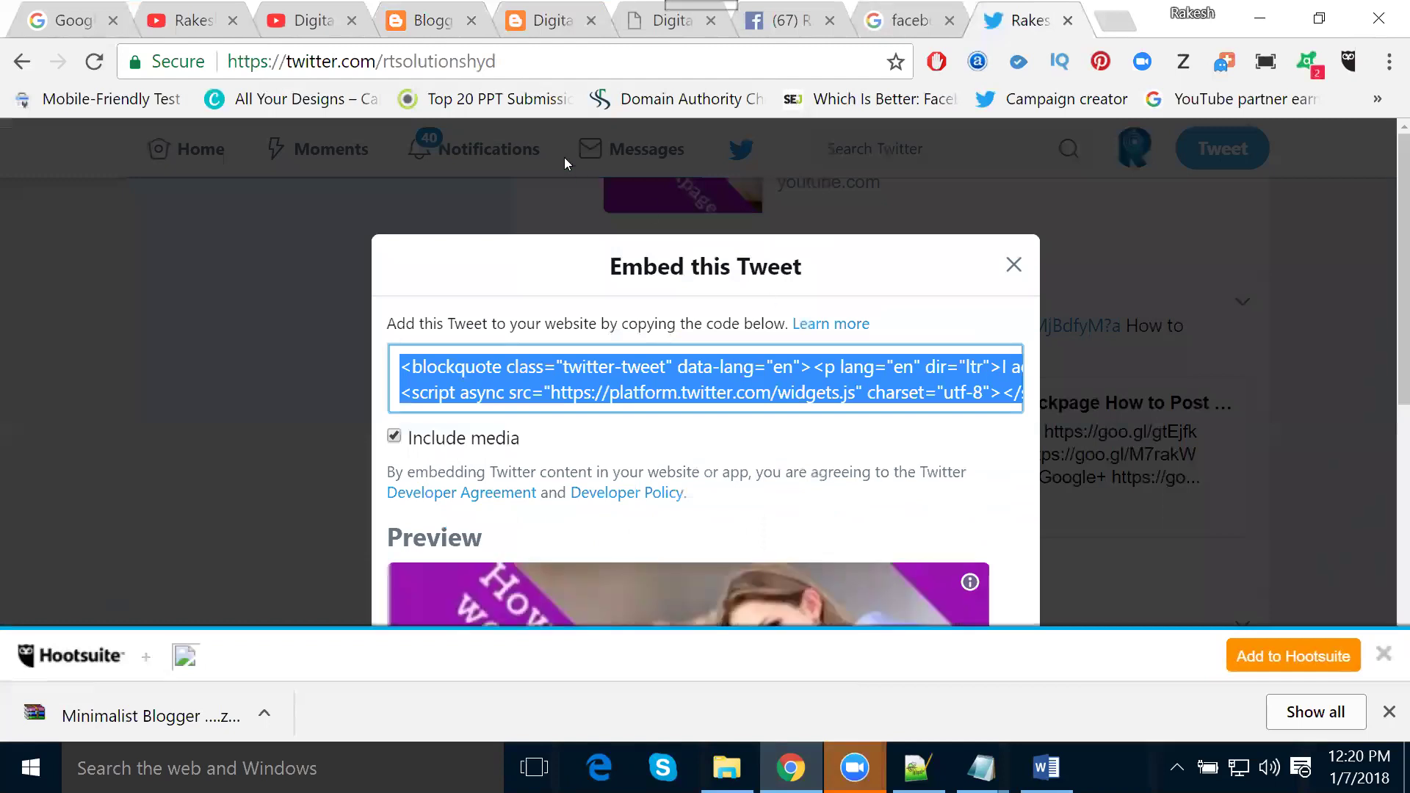
Return to the Blogger layout and add an HTML/JavaScript gadget to the footer1 section
{"action": "left_click", "coordinate": [433, 18]}
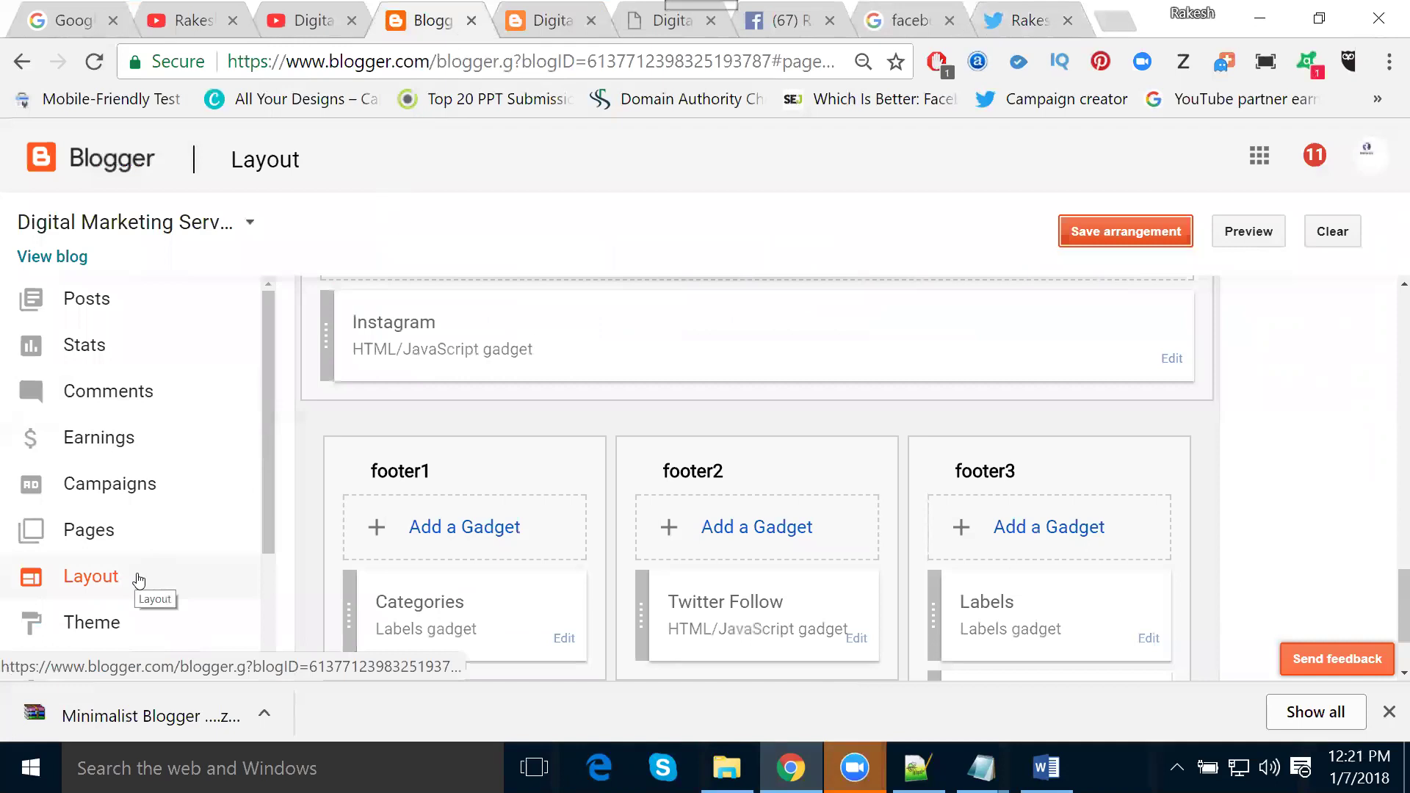
{"action": "scroll", "coordinate": [687, 489], "scroll_direction": "down", "scroll_amount": 2}
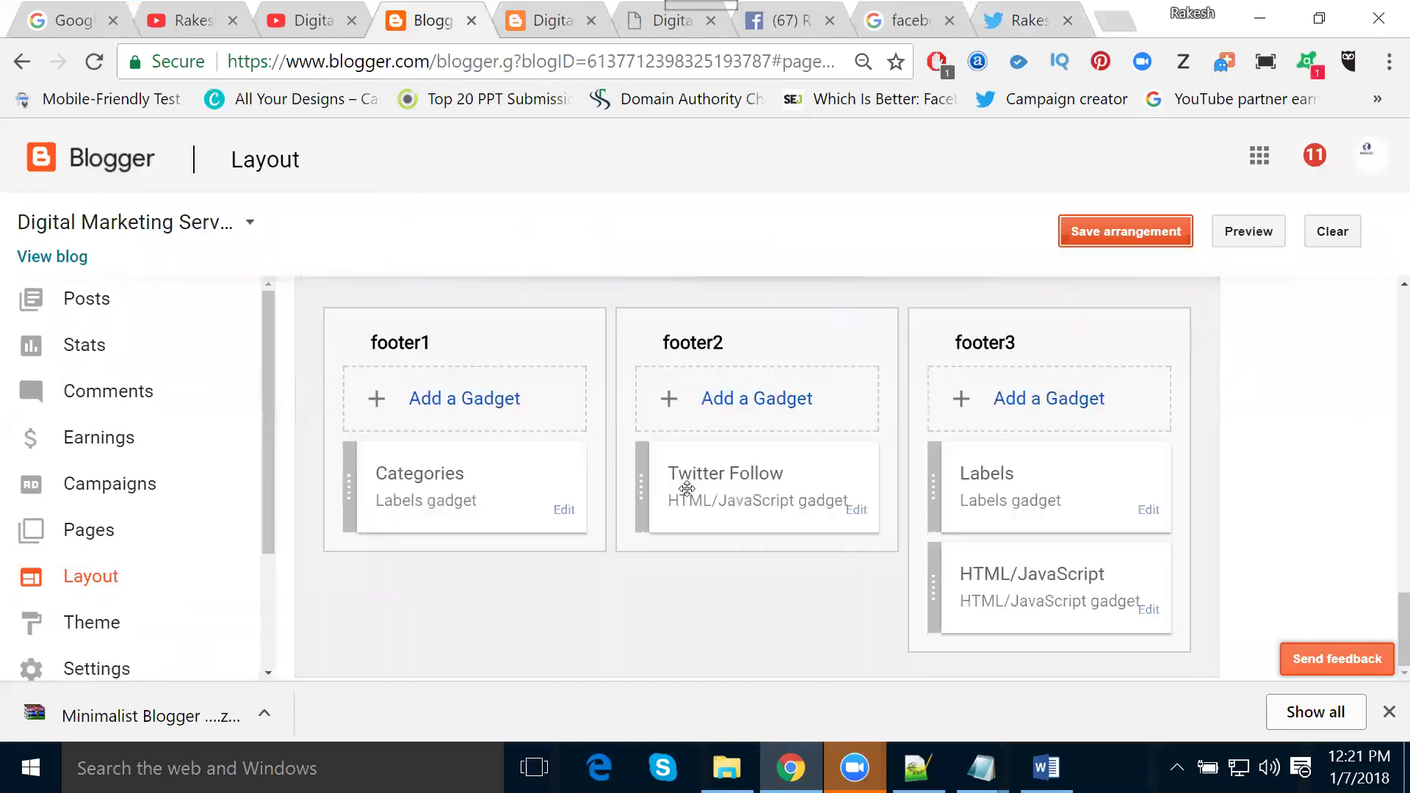
{"action": "left_click", "coordinate": [478, 406]}
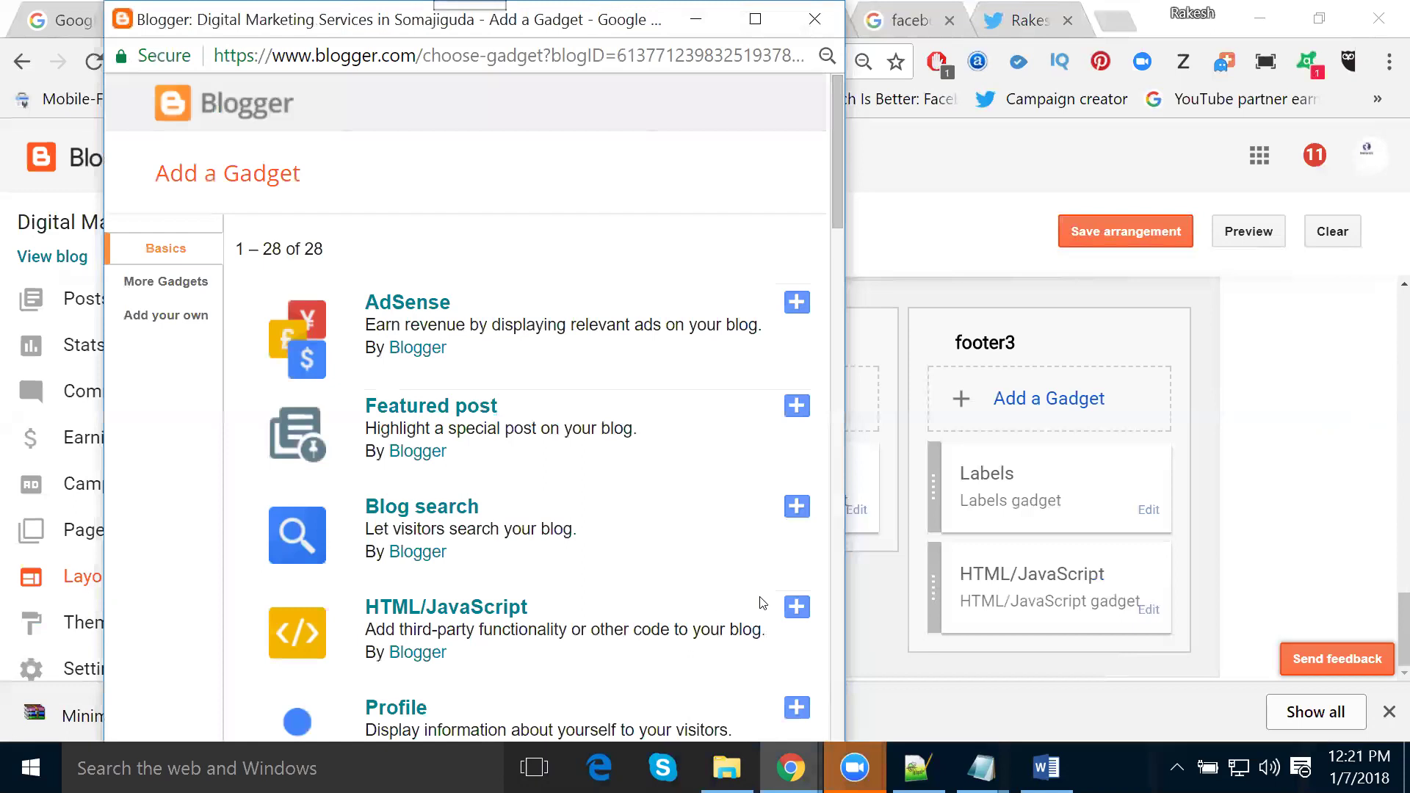
{"action": "left_click", "coordinate": [806, 605]}
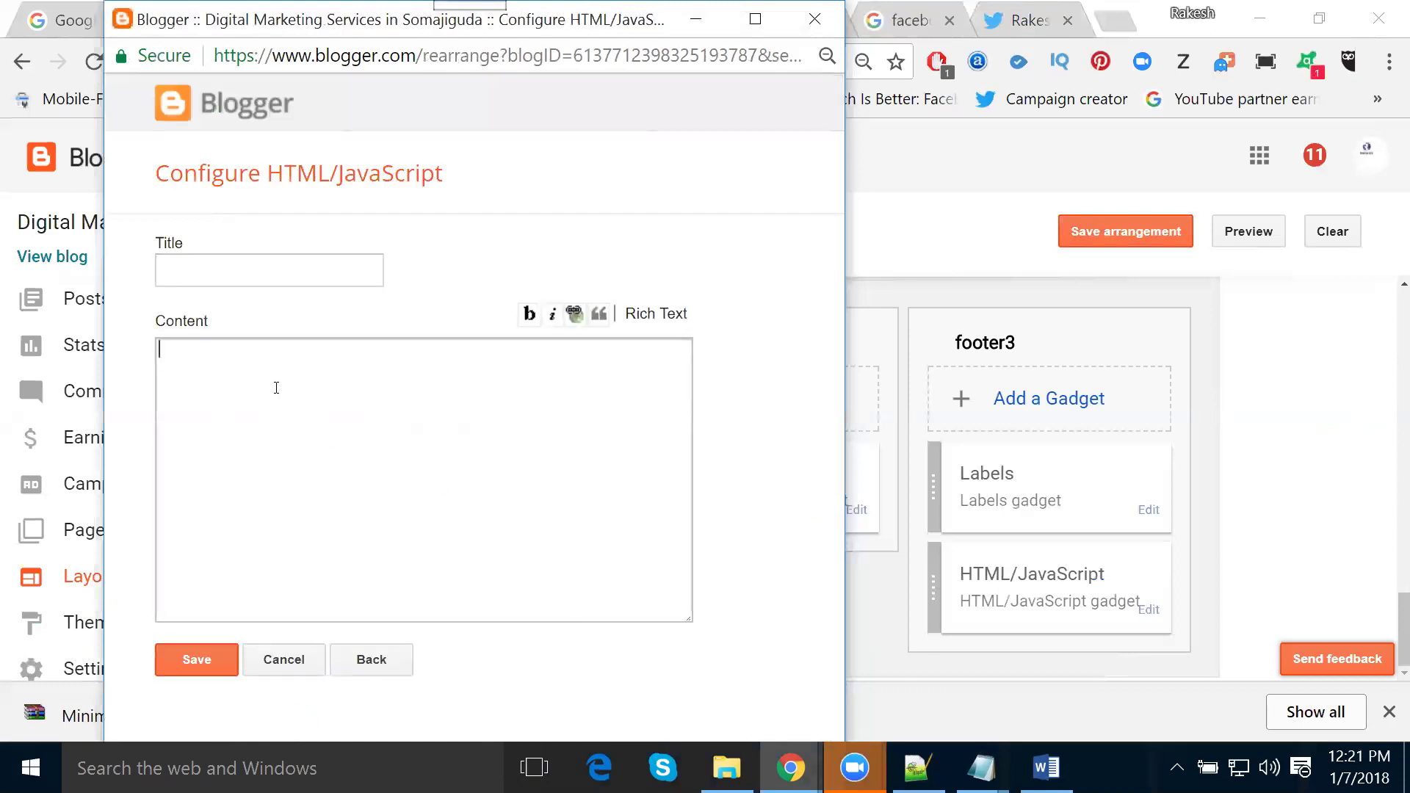
Paste the backpage tweet's embed code as the content, title it Twitter Follow, and save the gadget and the arrangement
{"action": "key", "text": "ctrl+v"}
{"action": "left_click", "coordinate": [235, 268]}
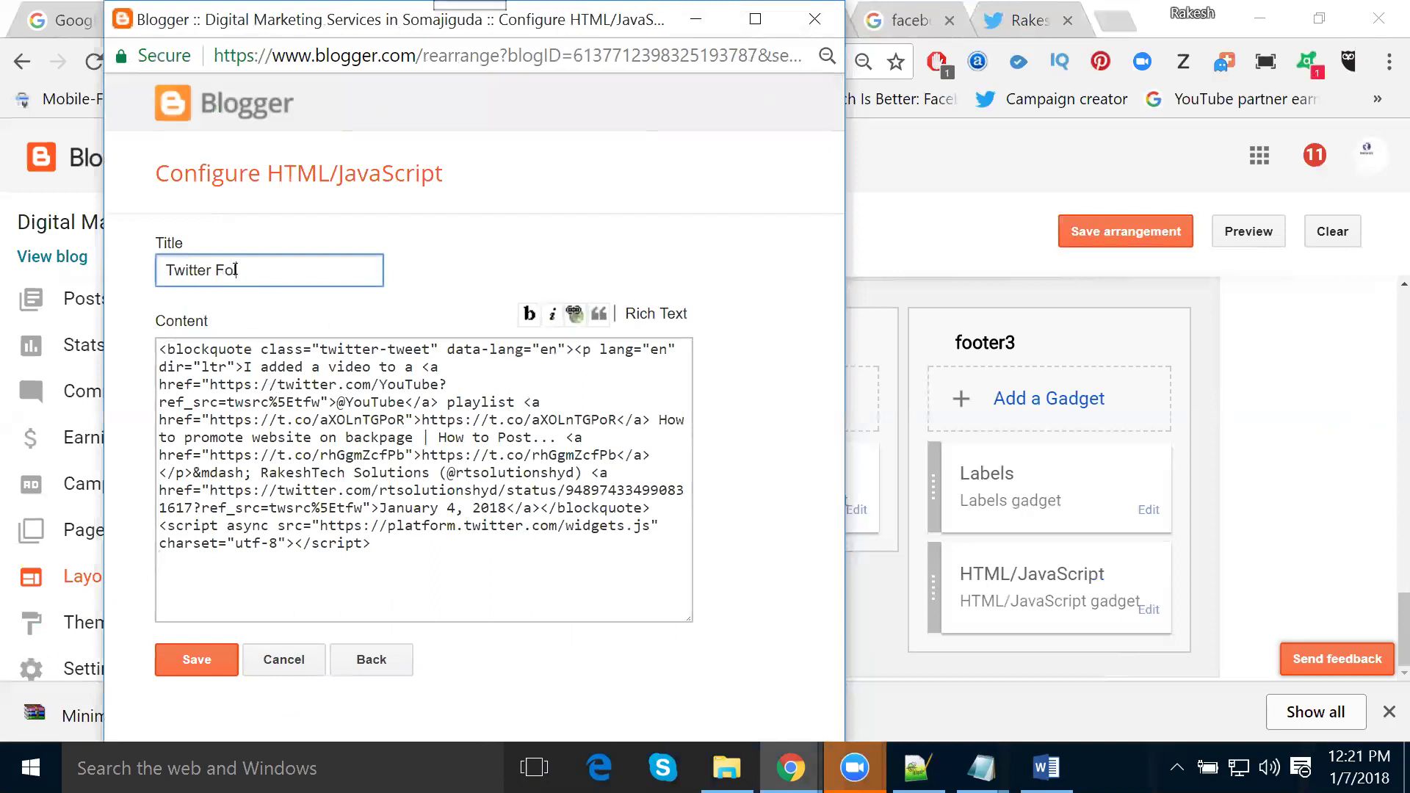
{"action": "left_click", "coordinate": [186, 666]}
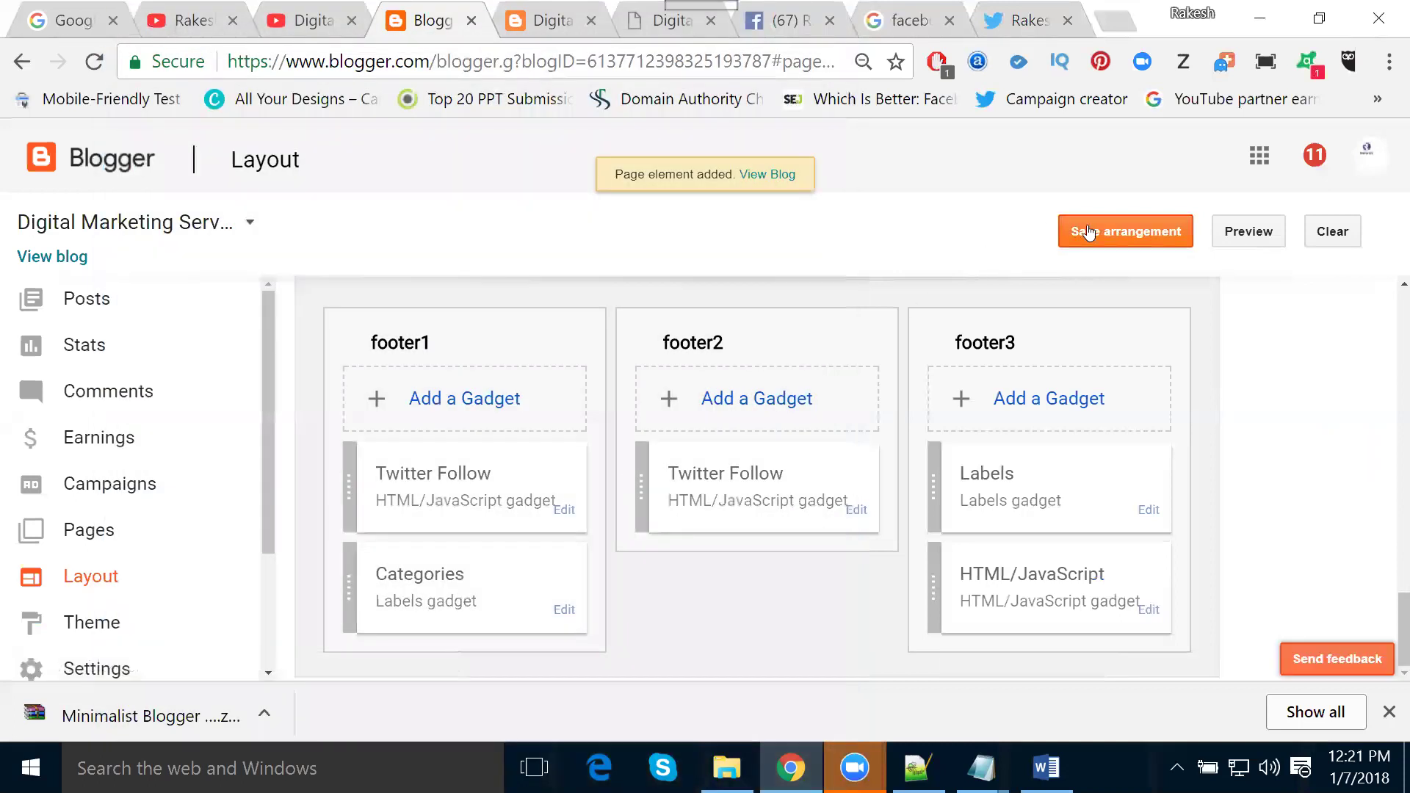
{"action": "left_click", "coordinate": [1089, 233]}
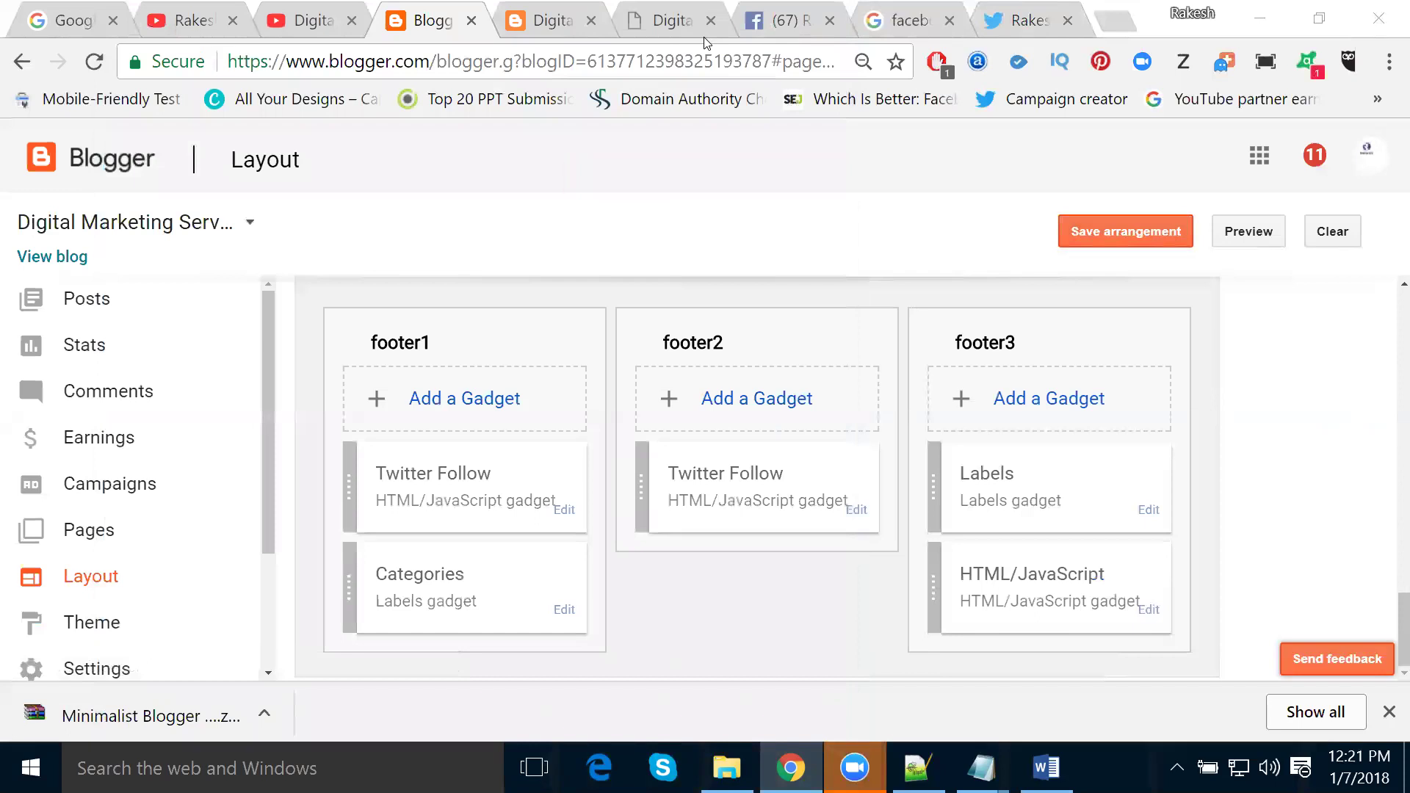
Reload the live blog, play the backpage video in the footer1 tweet and skip ahead to check it
{"action": "left_click", "coordinate": [538, 29]}
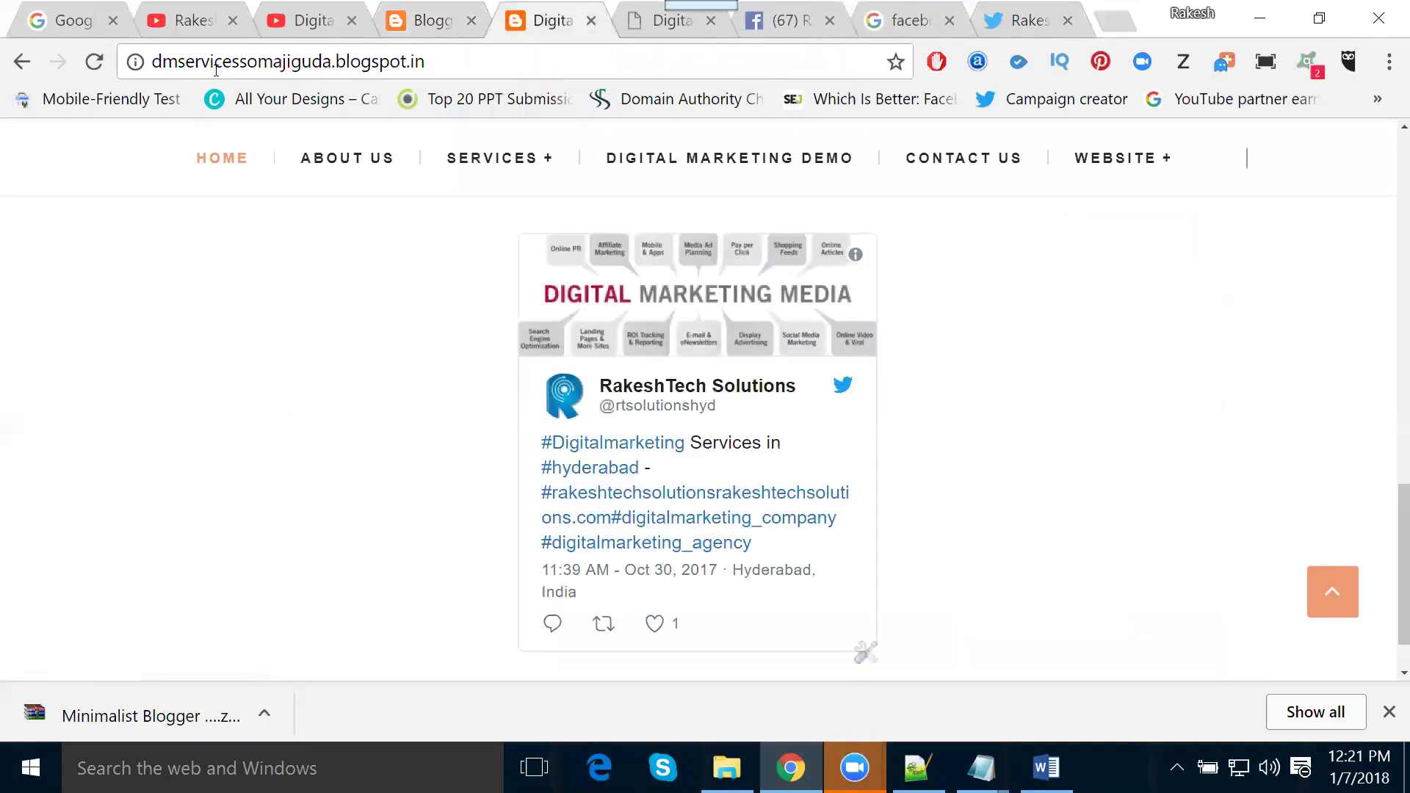
{"action": "left_click", "coordinate": [95, 63]}
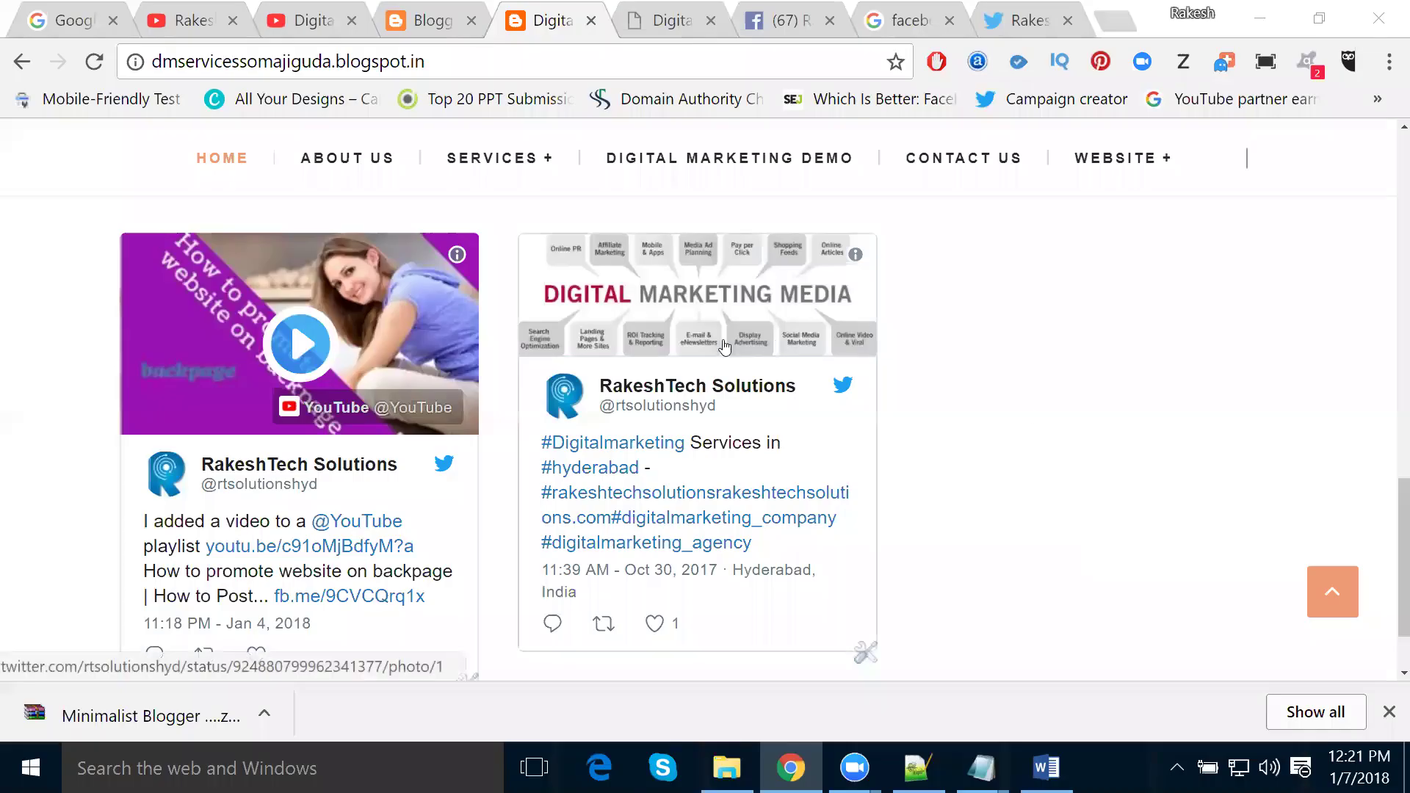
{"action": "left_click", "coordinate": [292, 347]}
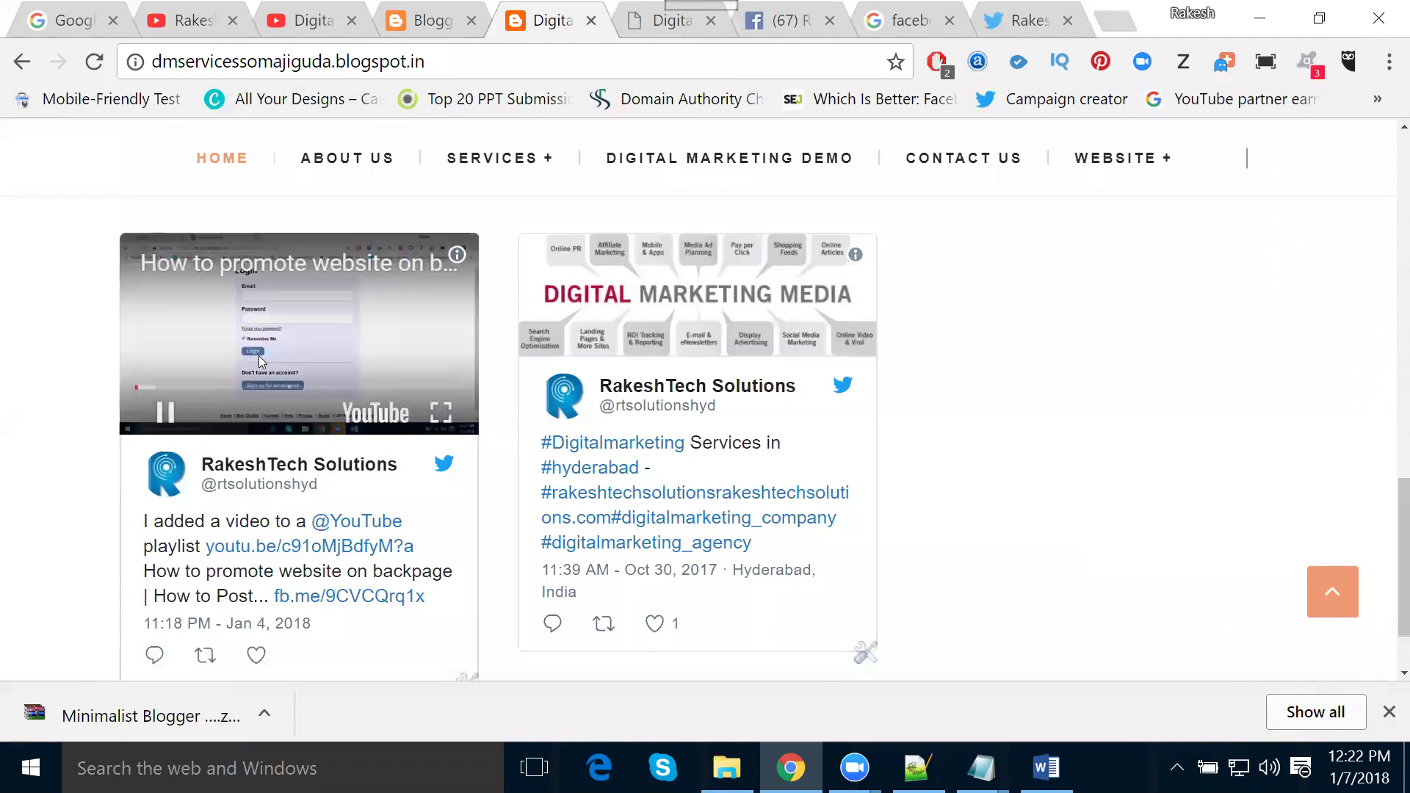
{"action": "left_click", "coordinate": [180, 390]}
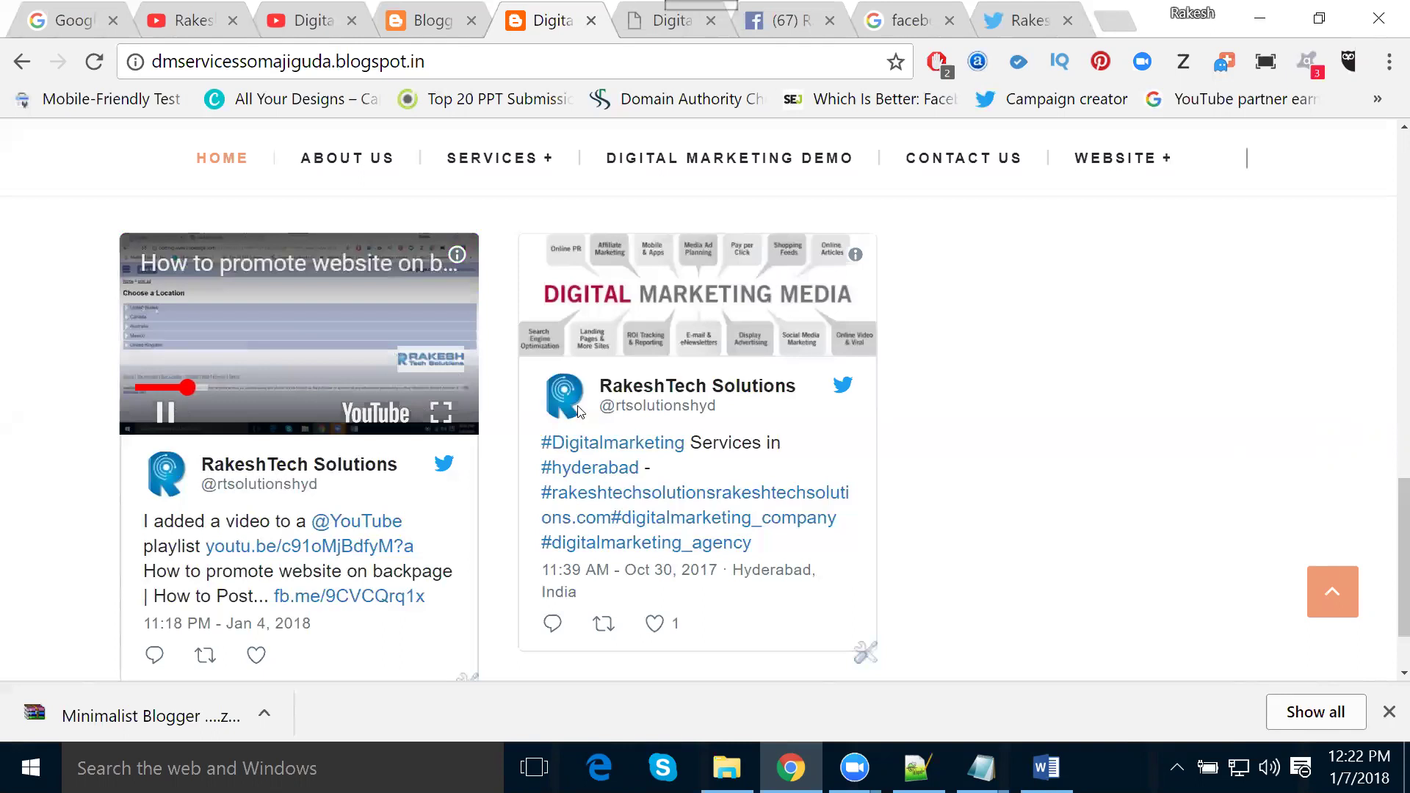
{"action": "scroll", "coordinate": [1043, 264], "scroll_direction": "up", "scroll_amount": 2}
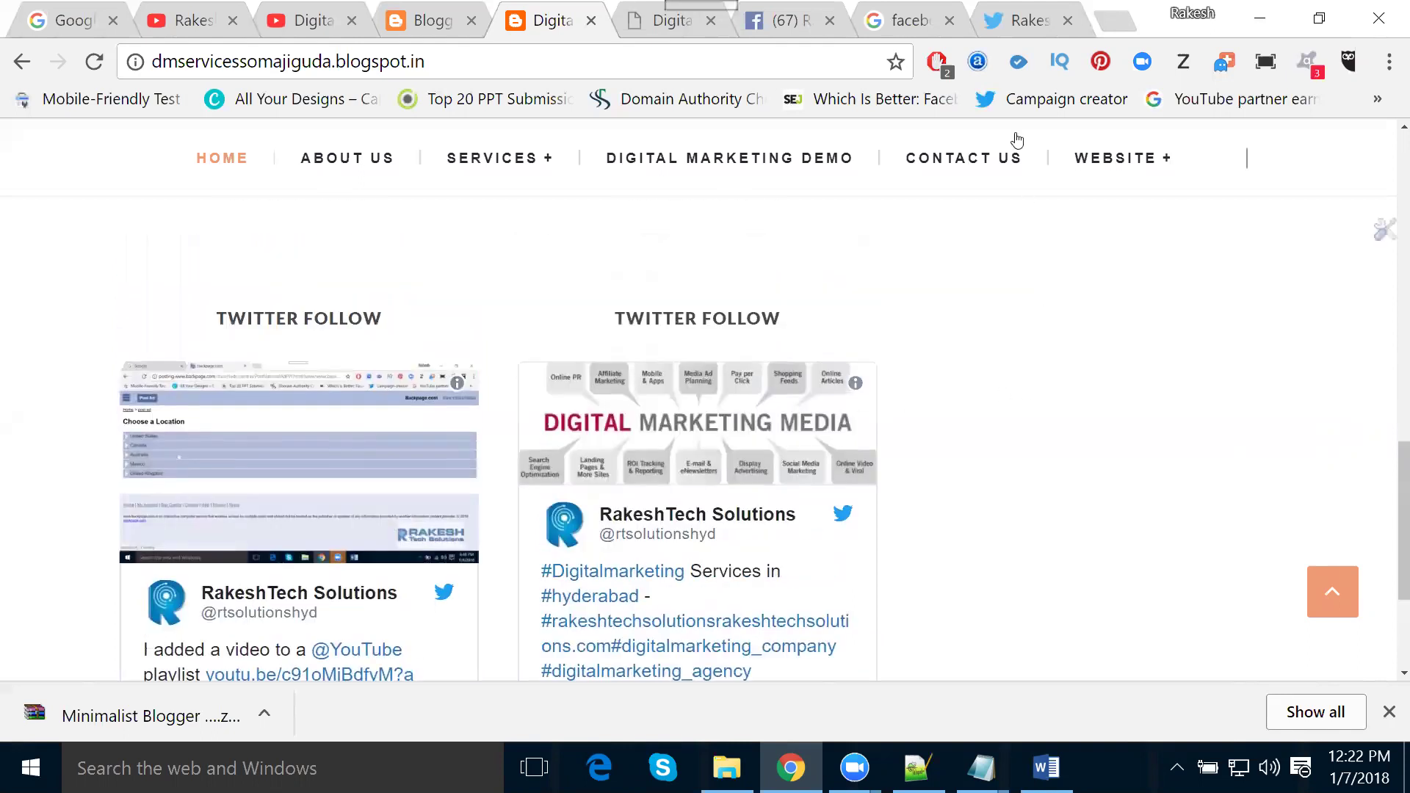
Switch to the Twitter profile, close the open embed dialog and get the embed code of the Jan 4 "How to promote website on locanto" tweet
{"action": "left_click", "coordinate": [1006, 19]}
{"action": "left_click", "coordinate": [1010, 269]}
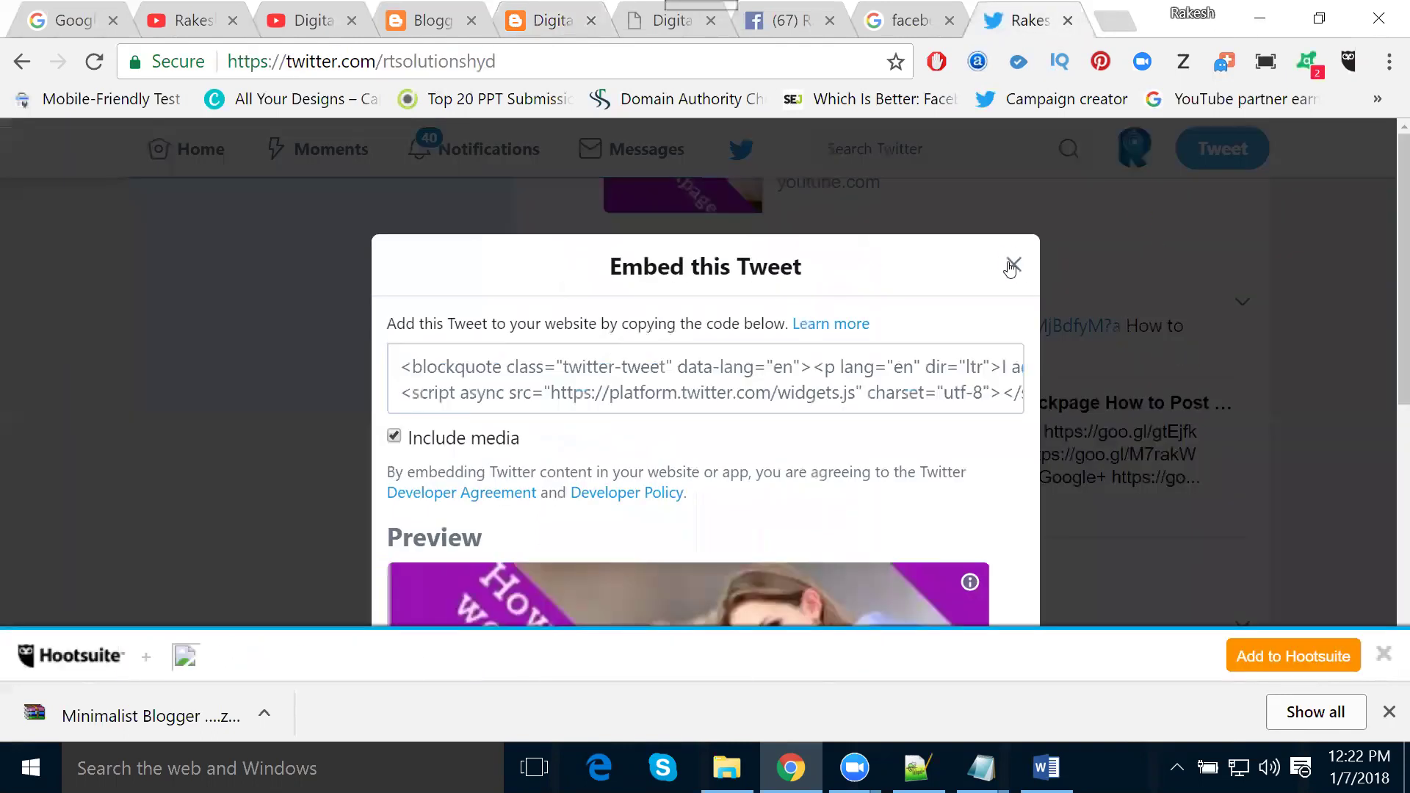
{"action": "scroll", "coordinate": [1013, 285], "scroll_direction": "down", "scroll_amount": 10}
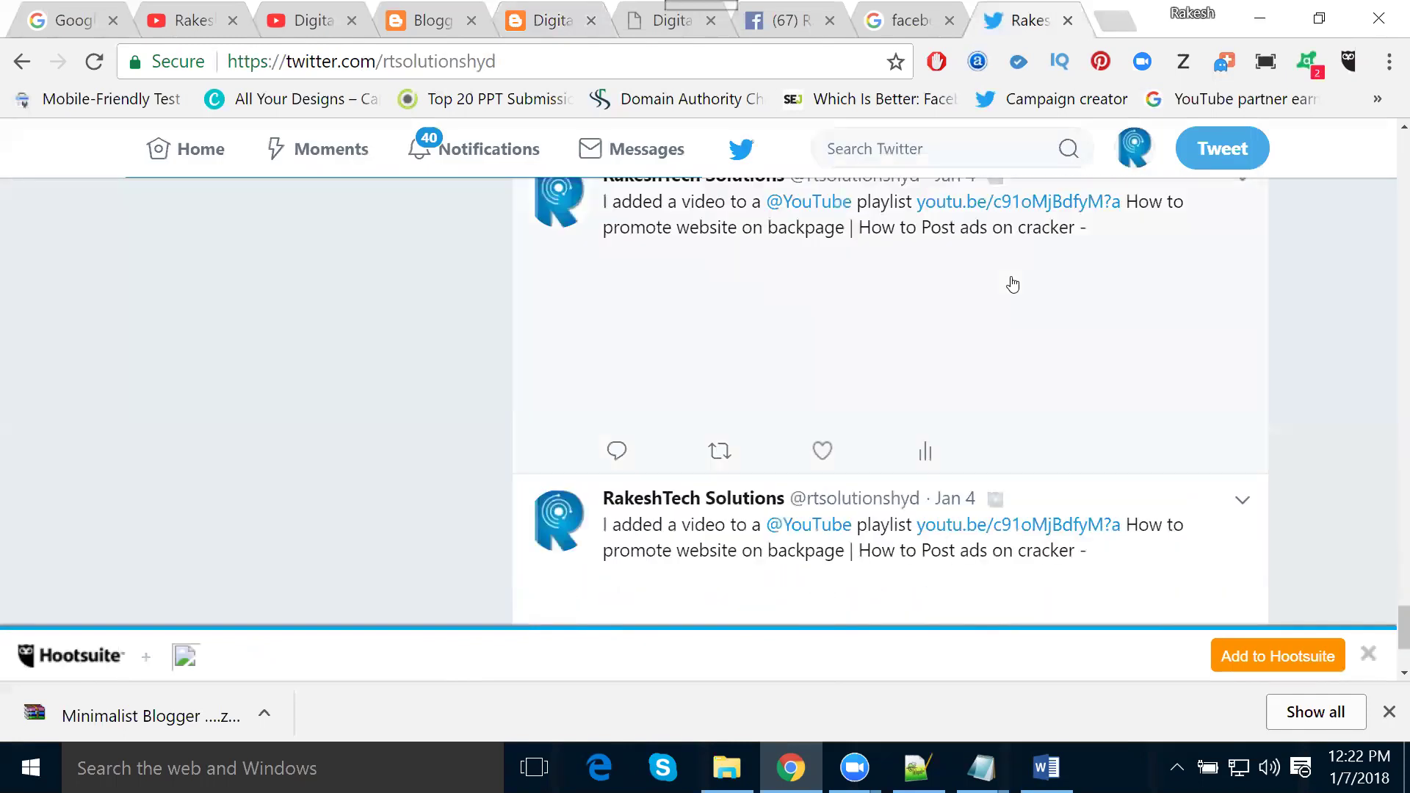
{"action": "scroll", "coordinate": [1013, 284], "scroll_direction": "down", "scroll_amount": 3}
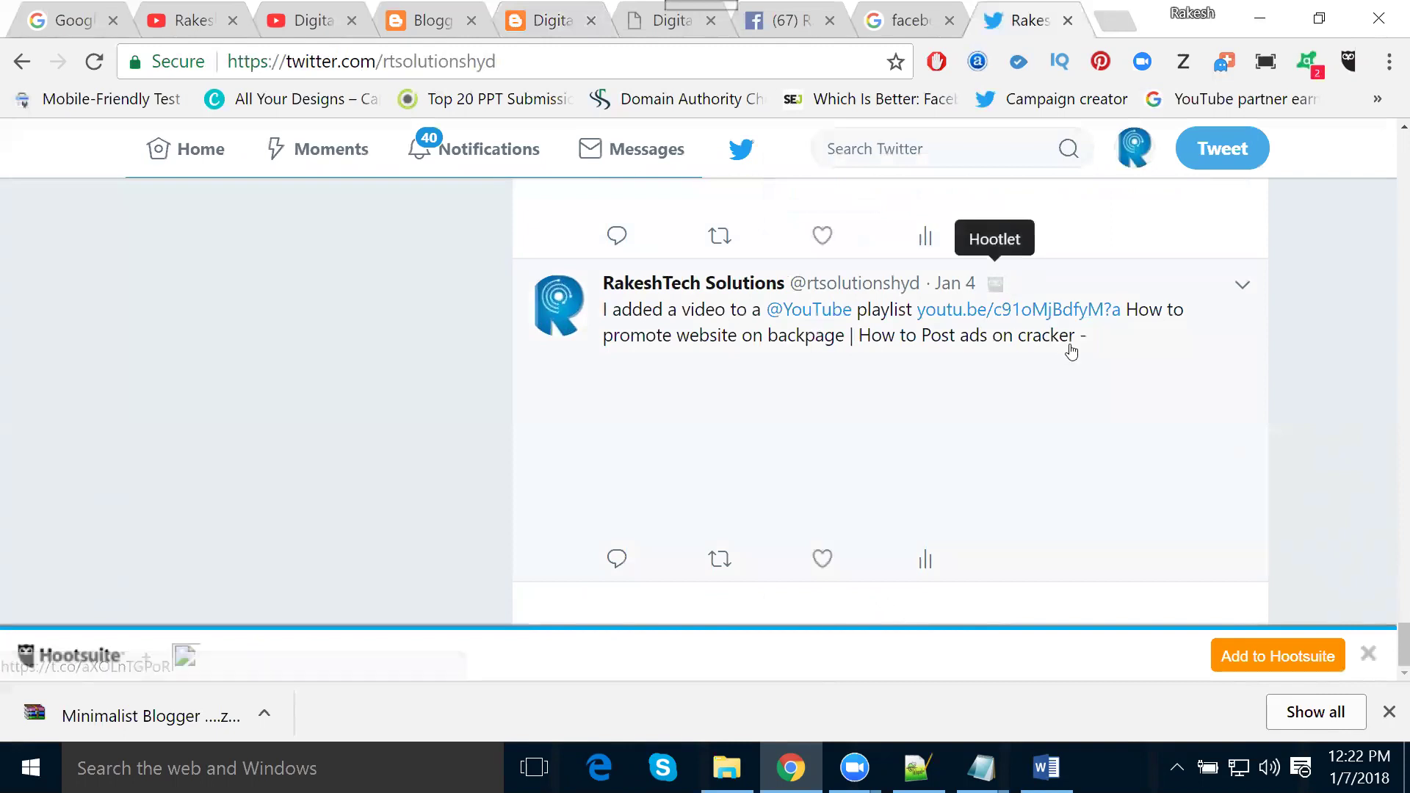
{"action": "scroll", "coordinate": [1072, 351], "scroll_direction": "down", "scroll_amount": 5}
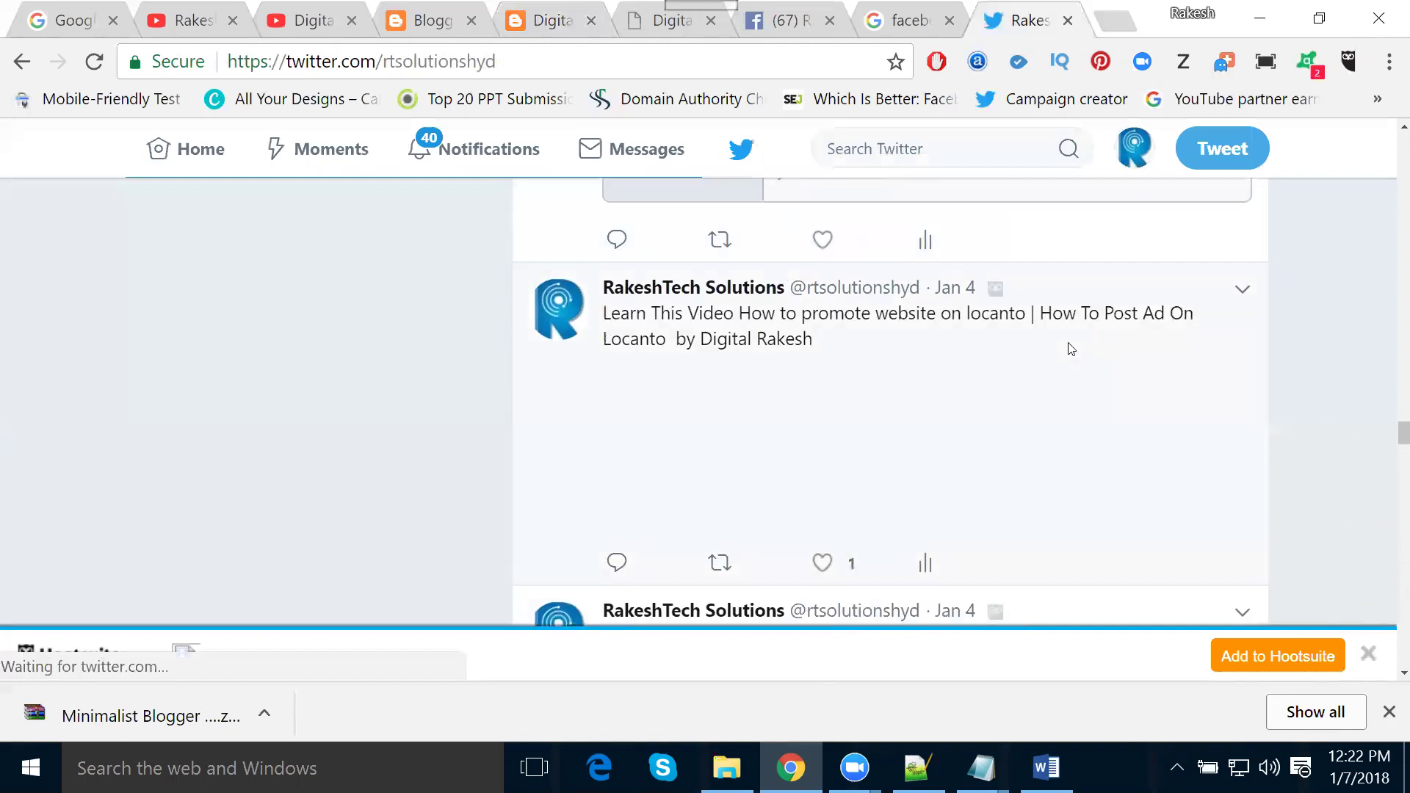
{"action": "left_click", "coordinate": [1243, 291]}
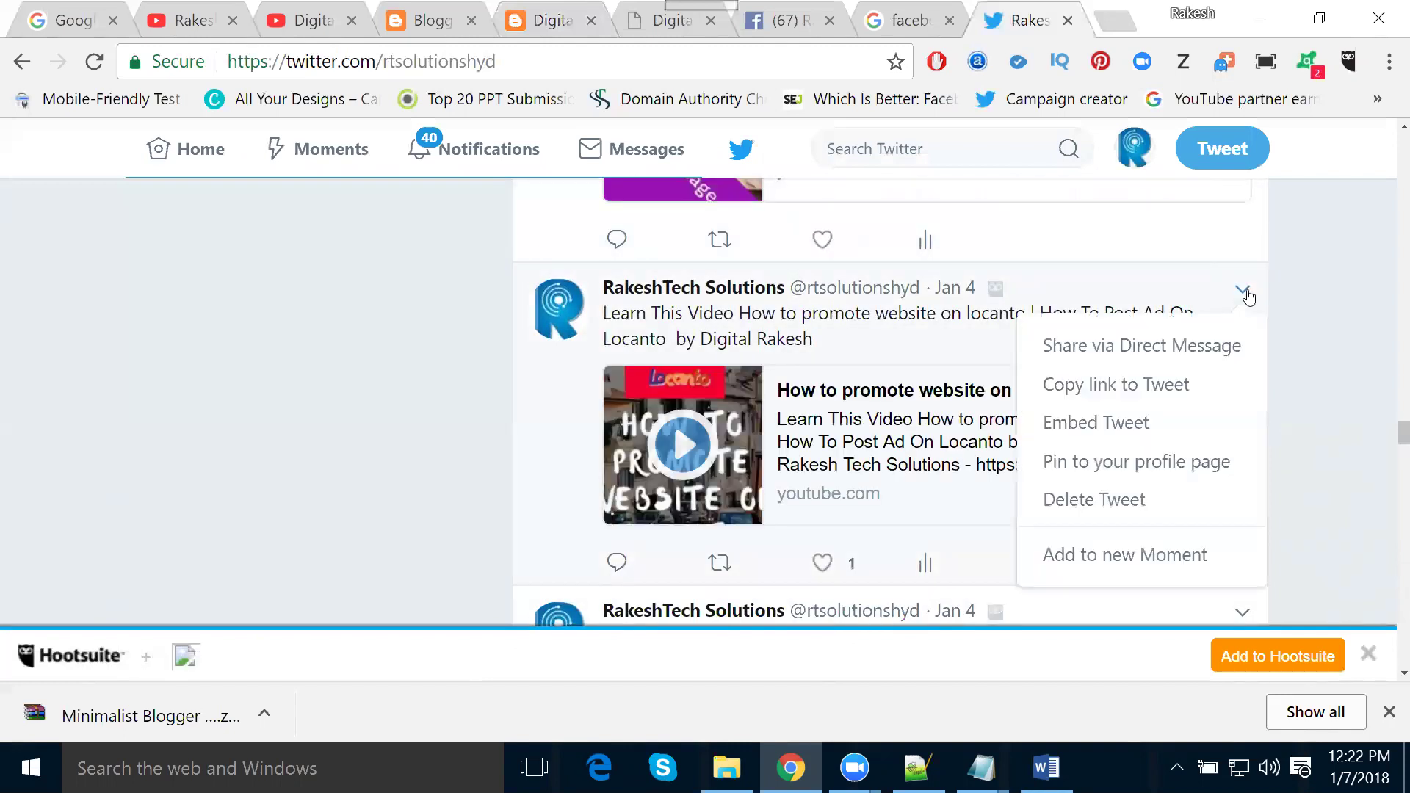
{"action": "left_click", "coordinate": [1125, 416]}
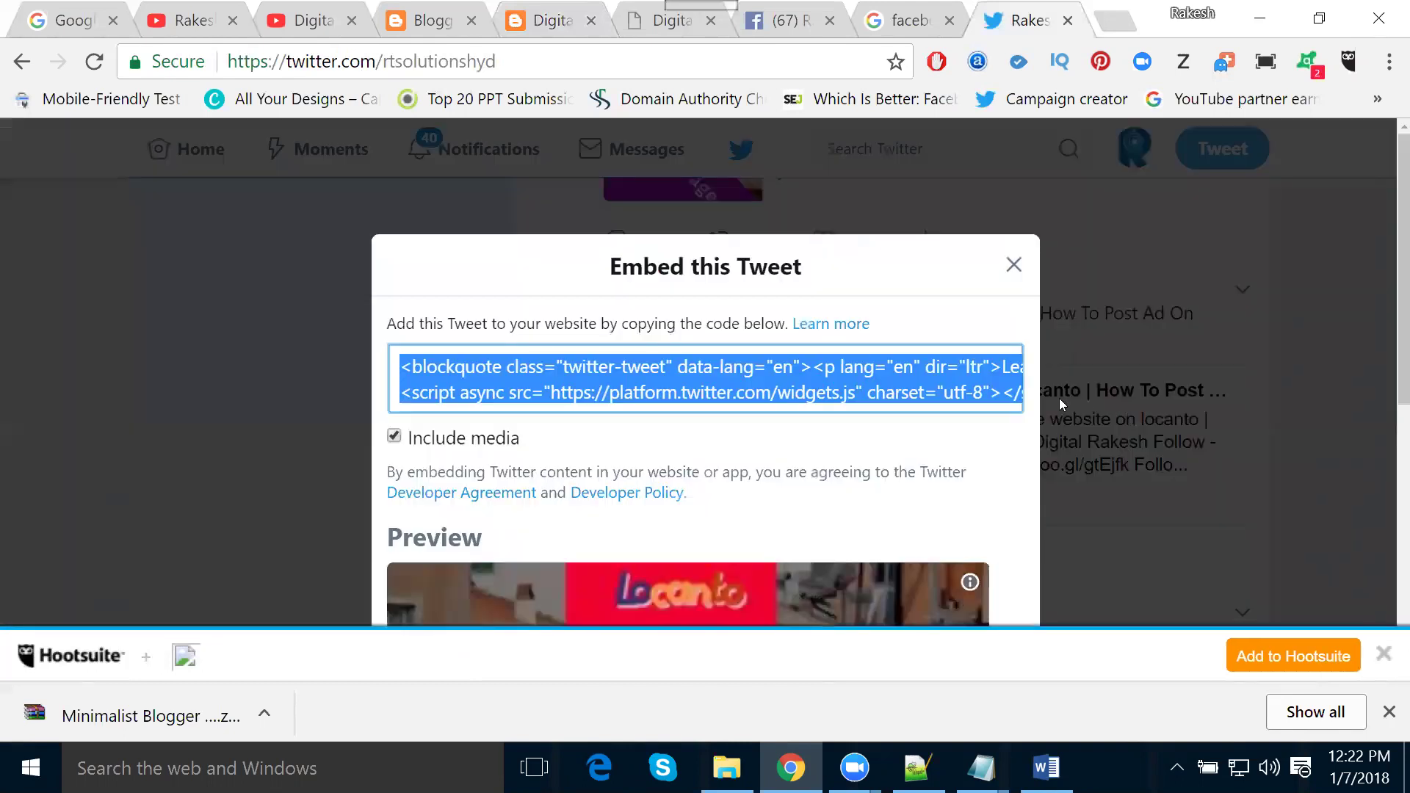
Return to the Blogger layout and add an HTML/JavaScript gadget to the footer3 section
{"action": "left_click", "coordinate": [409, 22]}
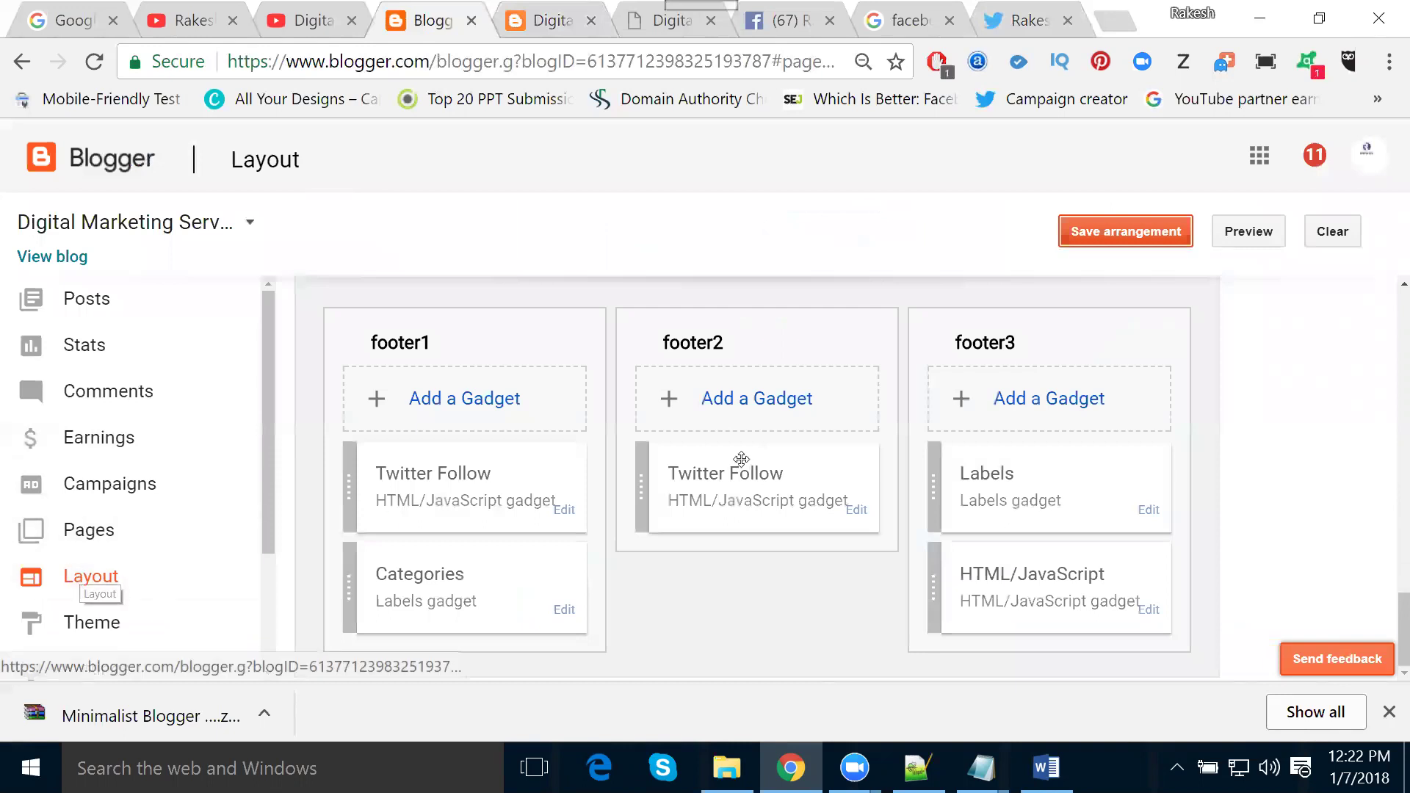
{"action": "left_click", "coordinate": [1044, 413]}
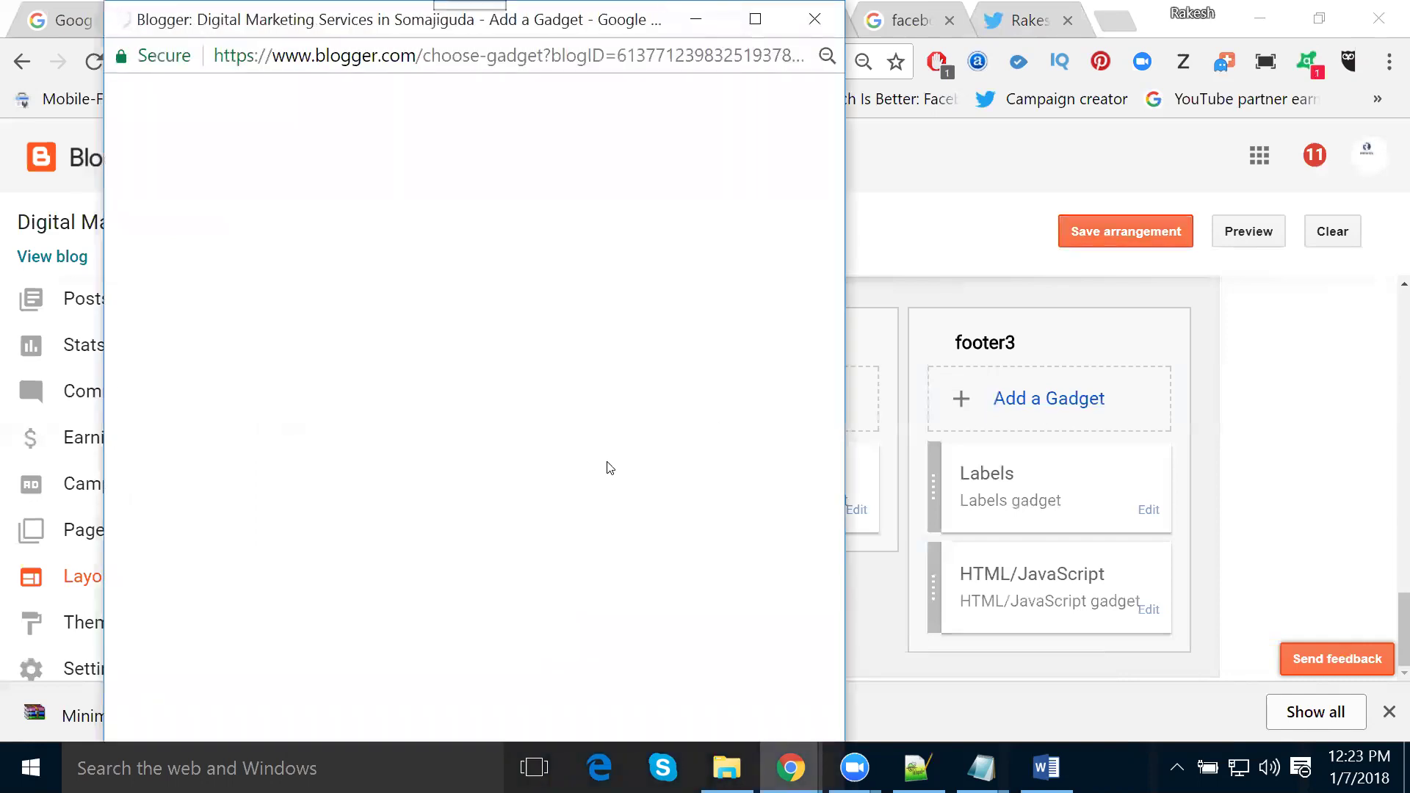
{"action": "left_click", "coordinate": [797, 607]}
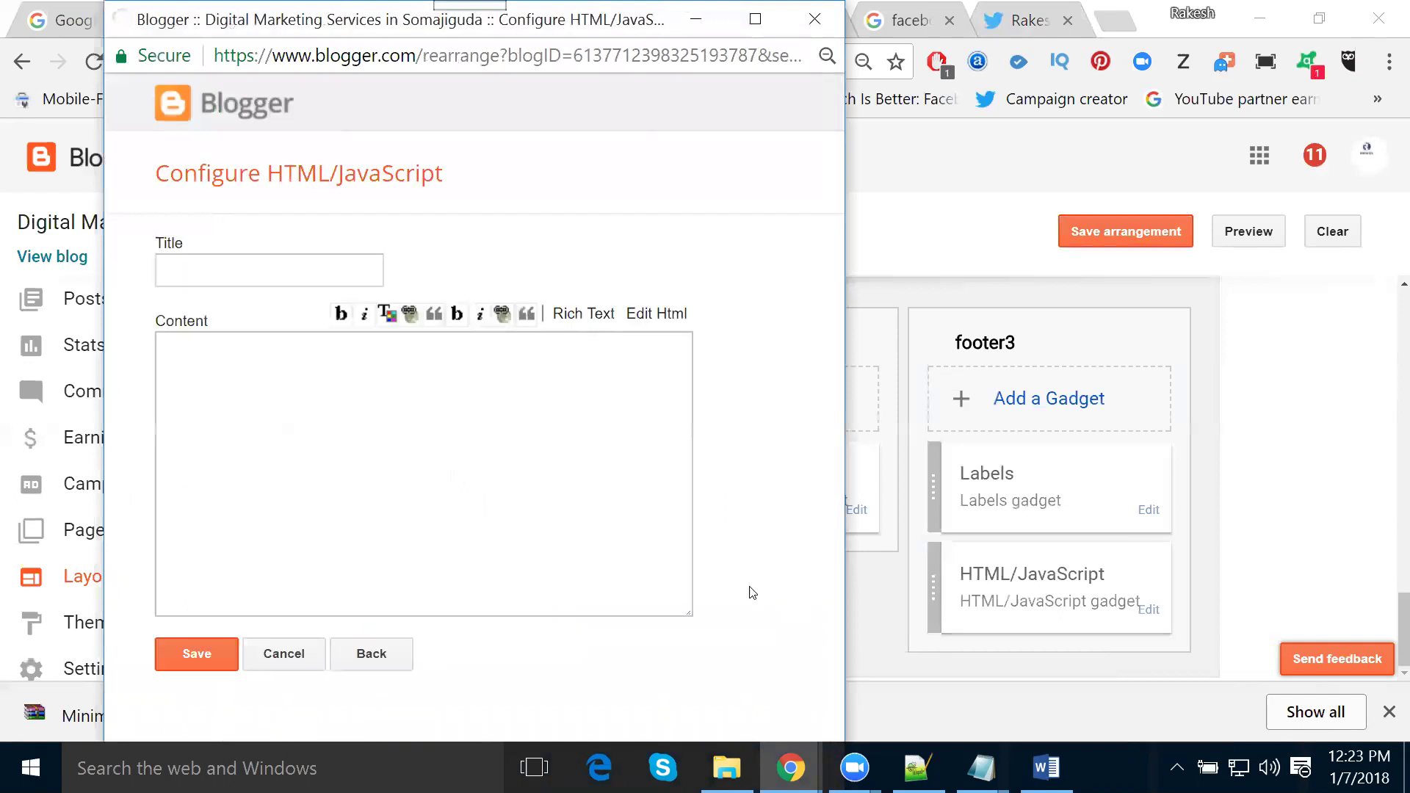
Paste the locanto tweet's embed code as the content, title it Twitter Follow, and save the gadget and the arrangement
{"action": "key", "text": "ctrl+v"}
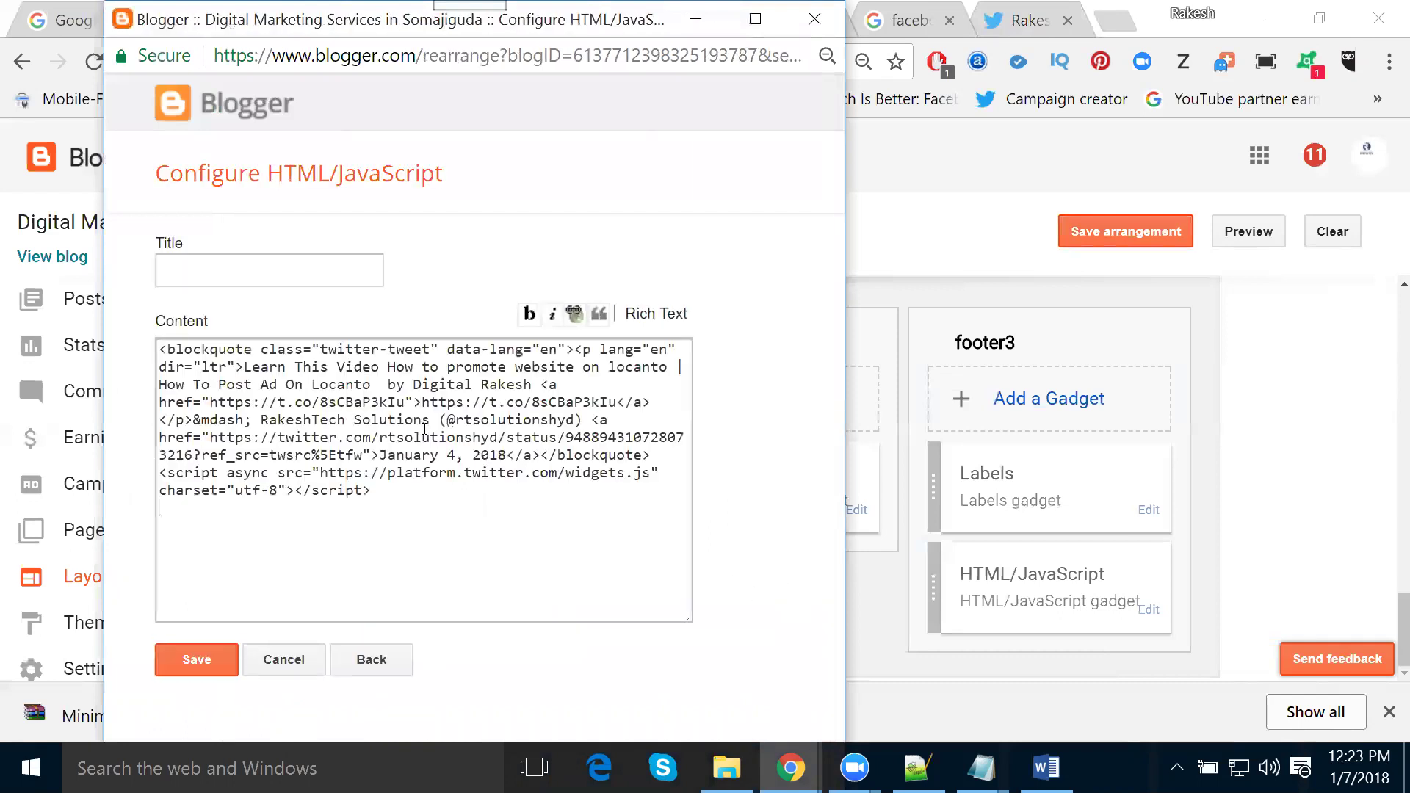
{"action": "left_click", "coordinate": [240, 275]}
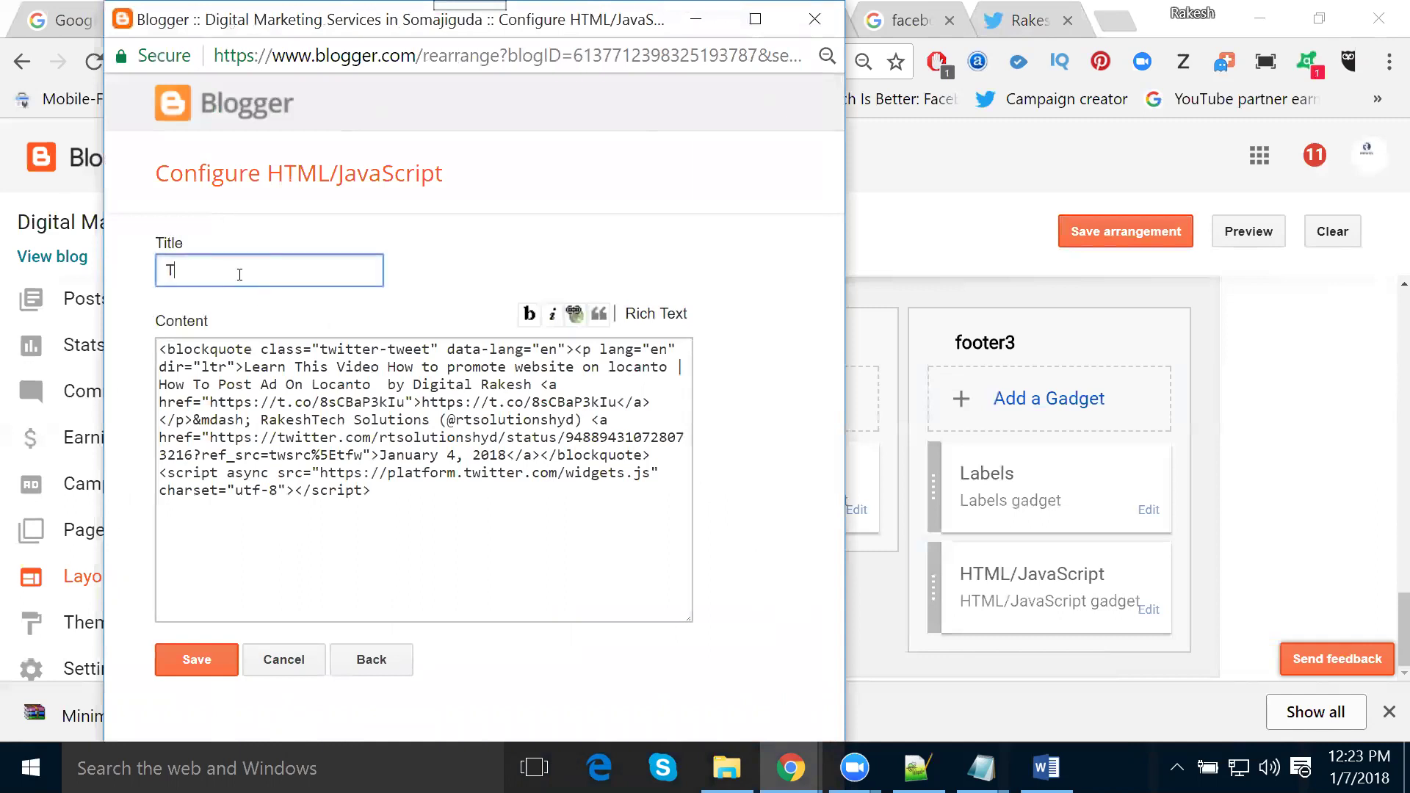
{"action": "type", "text": "Twitter Follow"}
{"action": "left_click", "coordinate": [197, 657]}
{"action": "left_click", "coordinate": [1111, 232]}
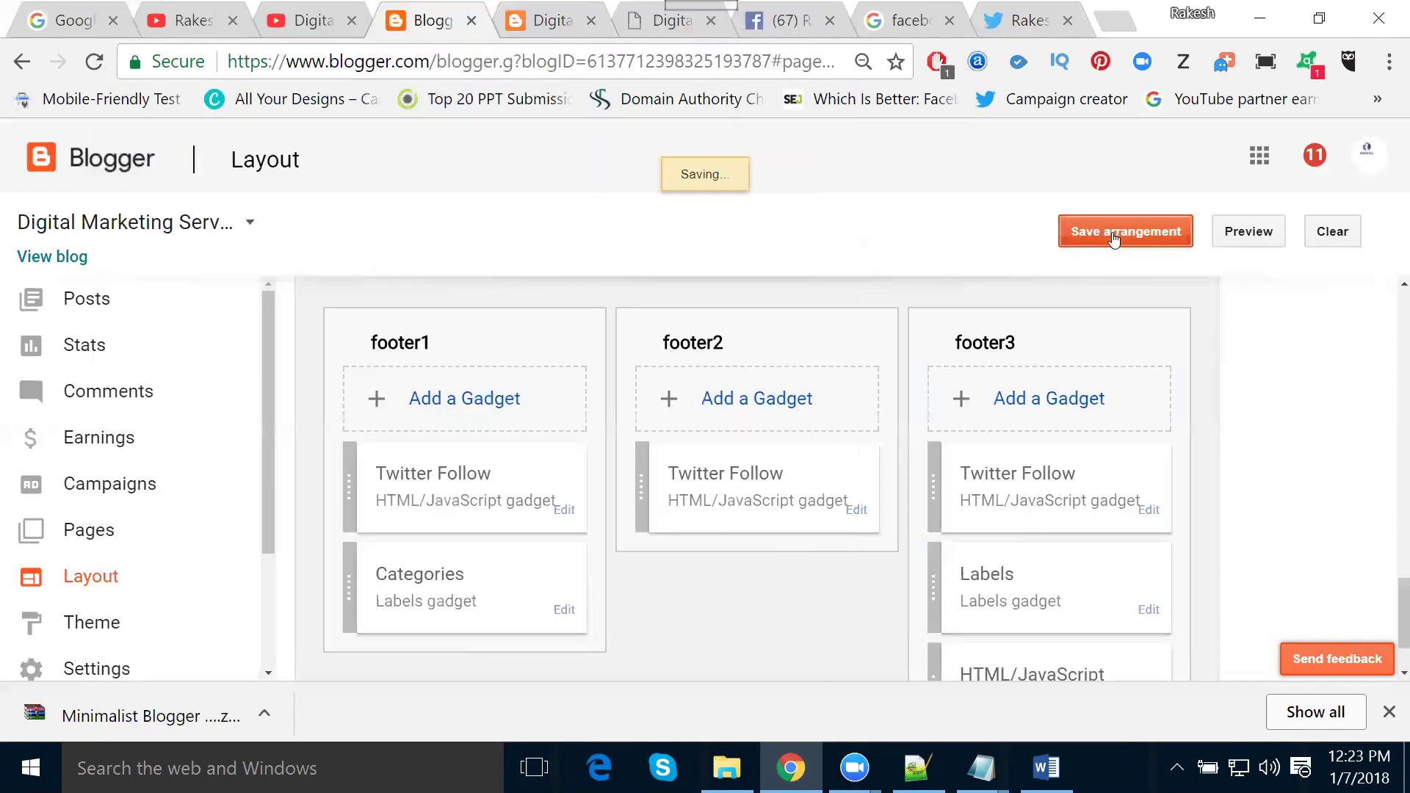
Reload the live blog and check the embedded tweets in the three footer sections
{"action": "left_click", "coordinate": [547, 21]}
{"action": "left_click", "coordinate": [94, 71]}
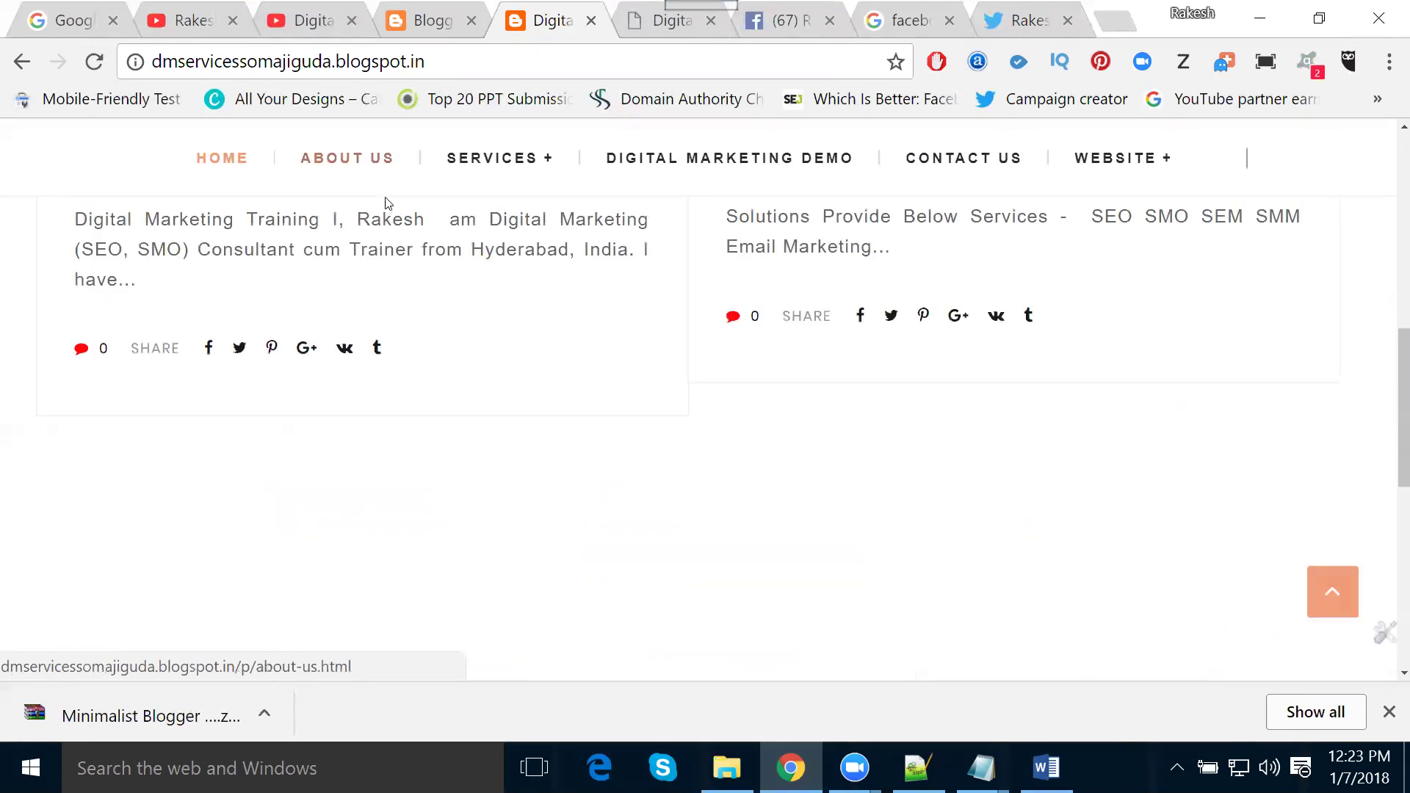
{"action": "scroll", "coordinate": [387, 213], "scroll_direction": "down", "scroll_amount": 5}
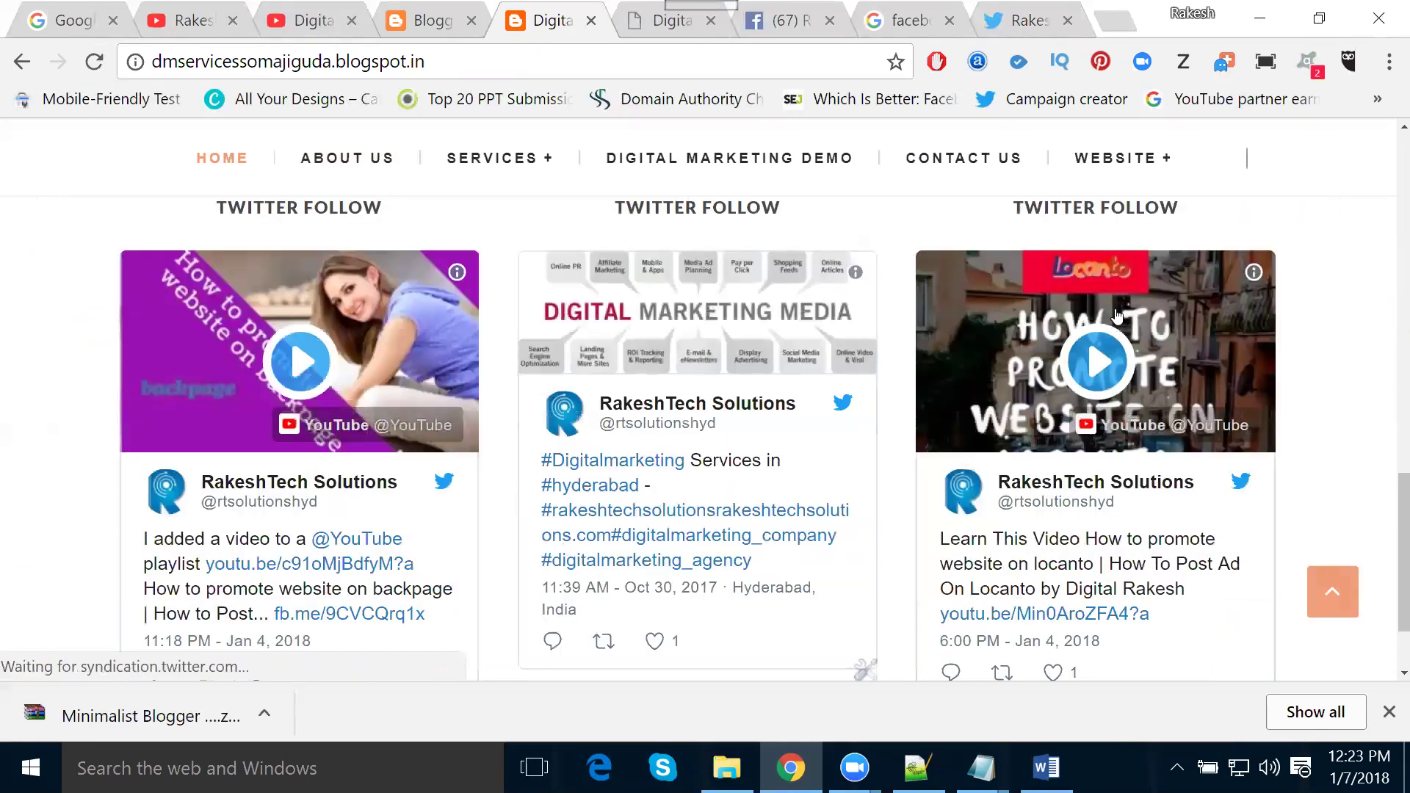
Open the Digital Marketing Media photo from the footer2 tweet, look through the tweet on Twitter, close it and return to the live blog
{"action": "left_click", "coordinate": [703, 317]}
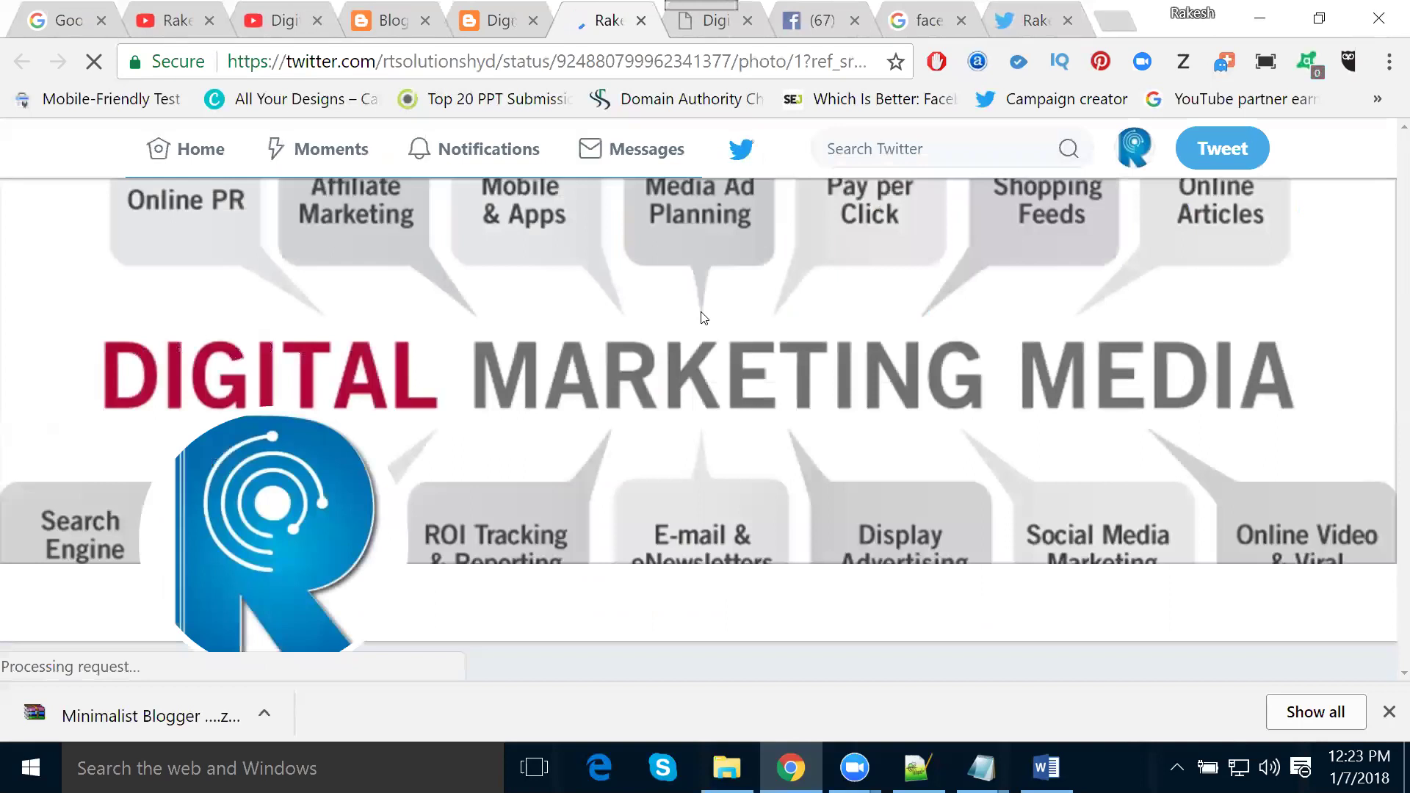
{"action": "scroll", "coordinate": [891, 339], "scroll_direction": "down", "scroll_amount": 6}
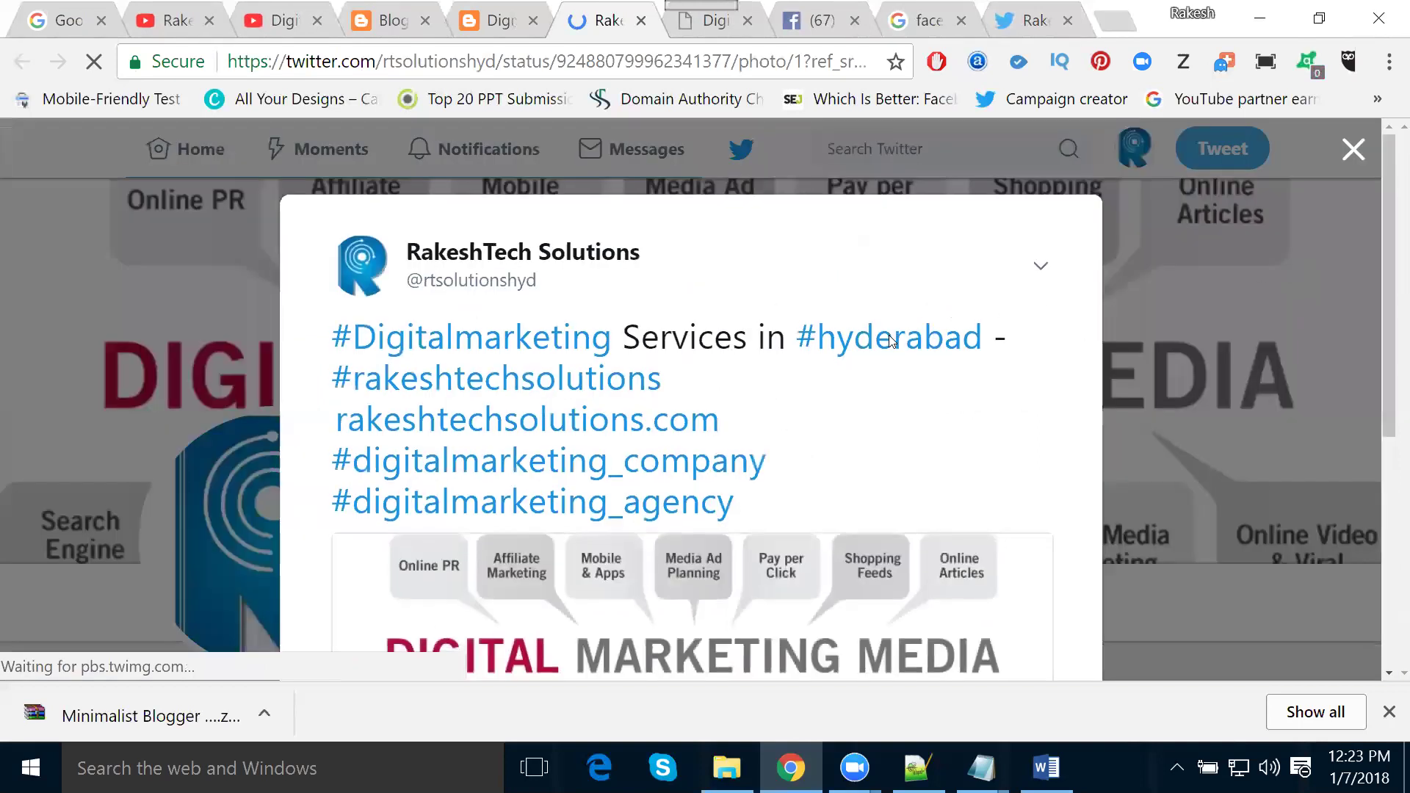
{"action": "scroll", "coordinate": [891, 340], "scroll_direction": "up", "scroll_amount": 5}
{"action": "scroll", "coordinate": [892, 349], "scroll_direction": "up", "scroll_amount": 1}
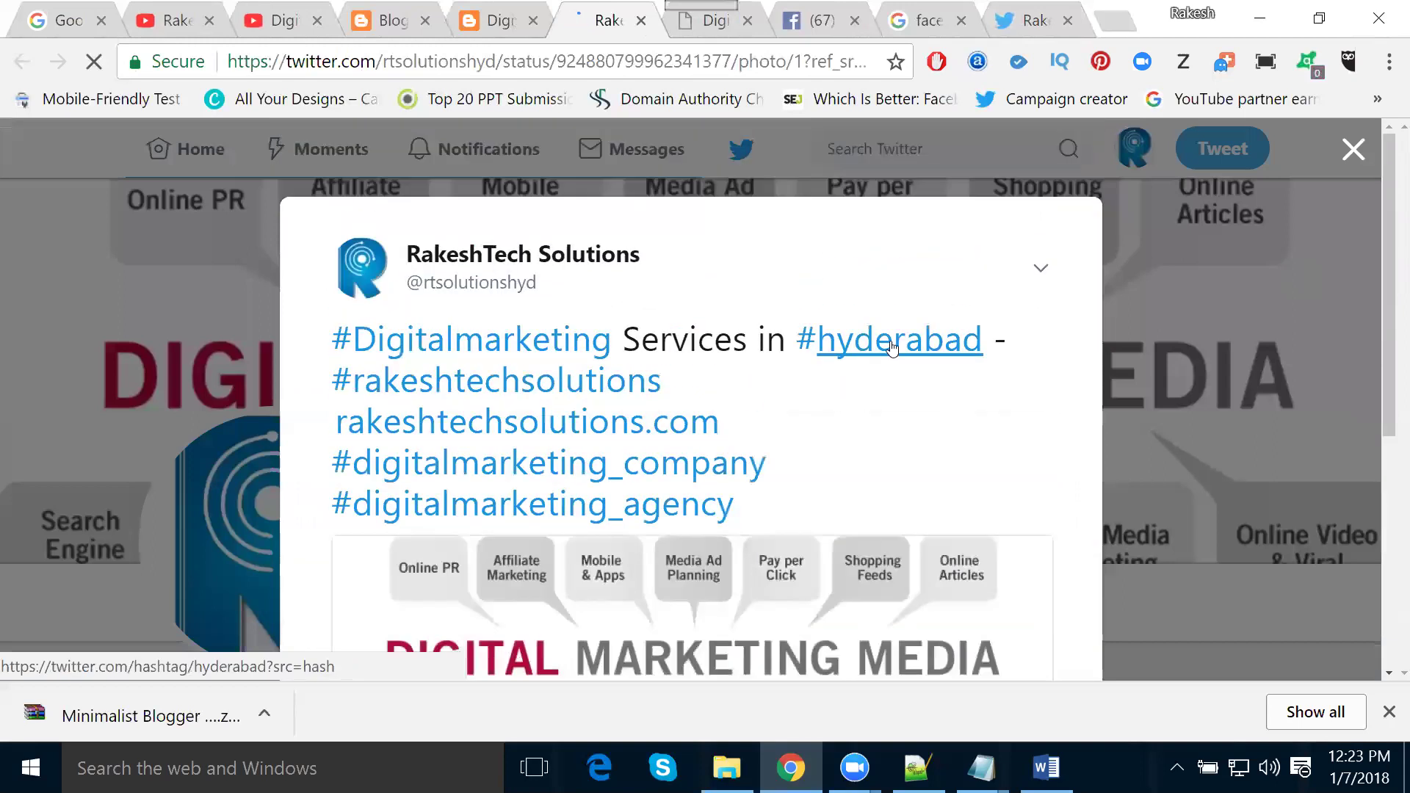
{"action": "scroll", "coordinate": [892, 343], "scroll_direction": "down", "scroll_amount": 6}
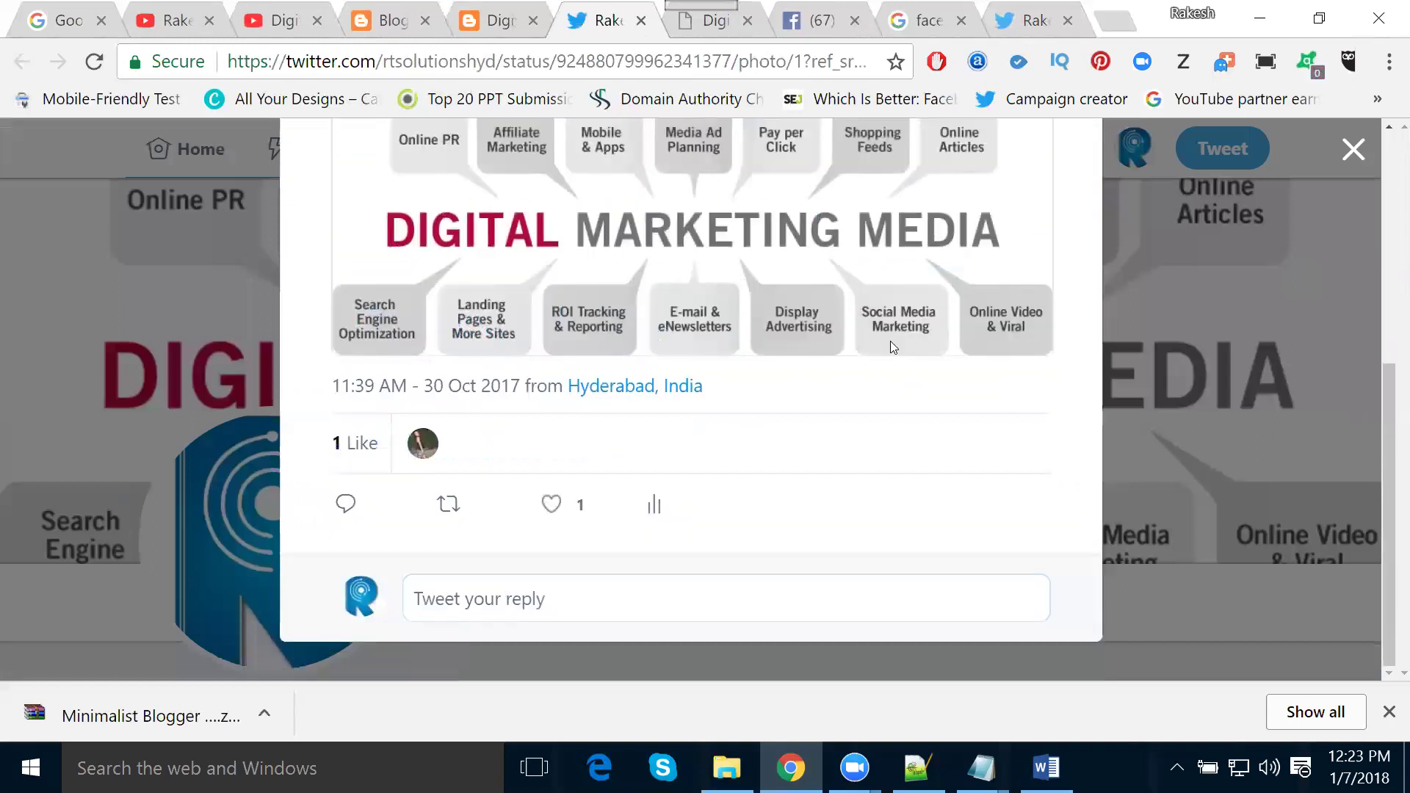
{"action": "scroll", "coordinate": [890, 341], "scroll_direction": "up", "scroll_amount": 3}
{"action": "scroll", "coordinate": [1015, 280], "scroll_direction": "up", "scroll_amount": 3}
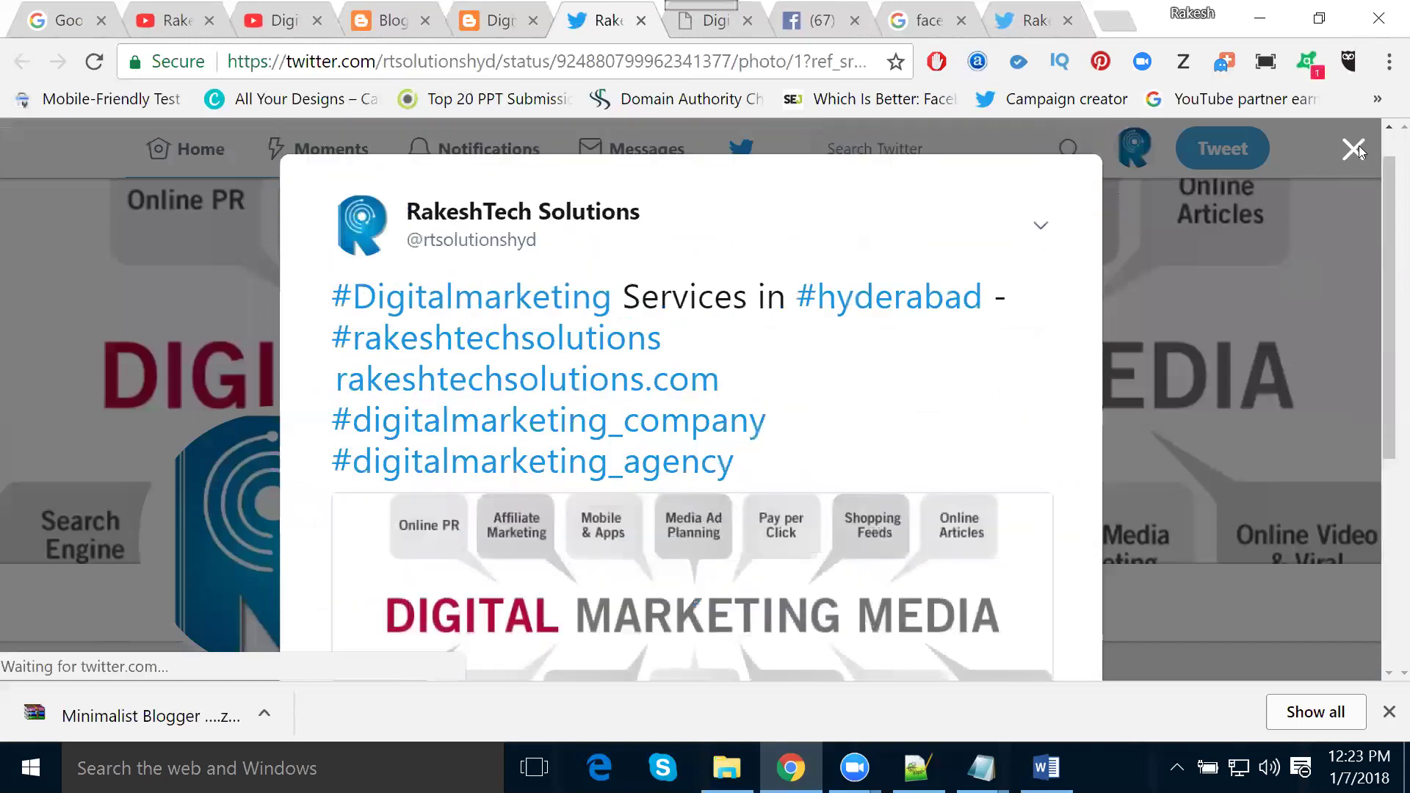
{"action": "left_click", "coordinate": [1090, 153]}
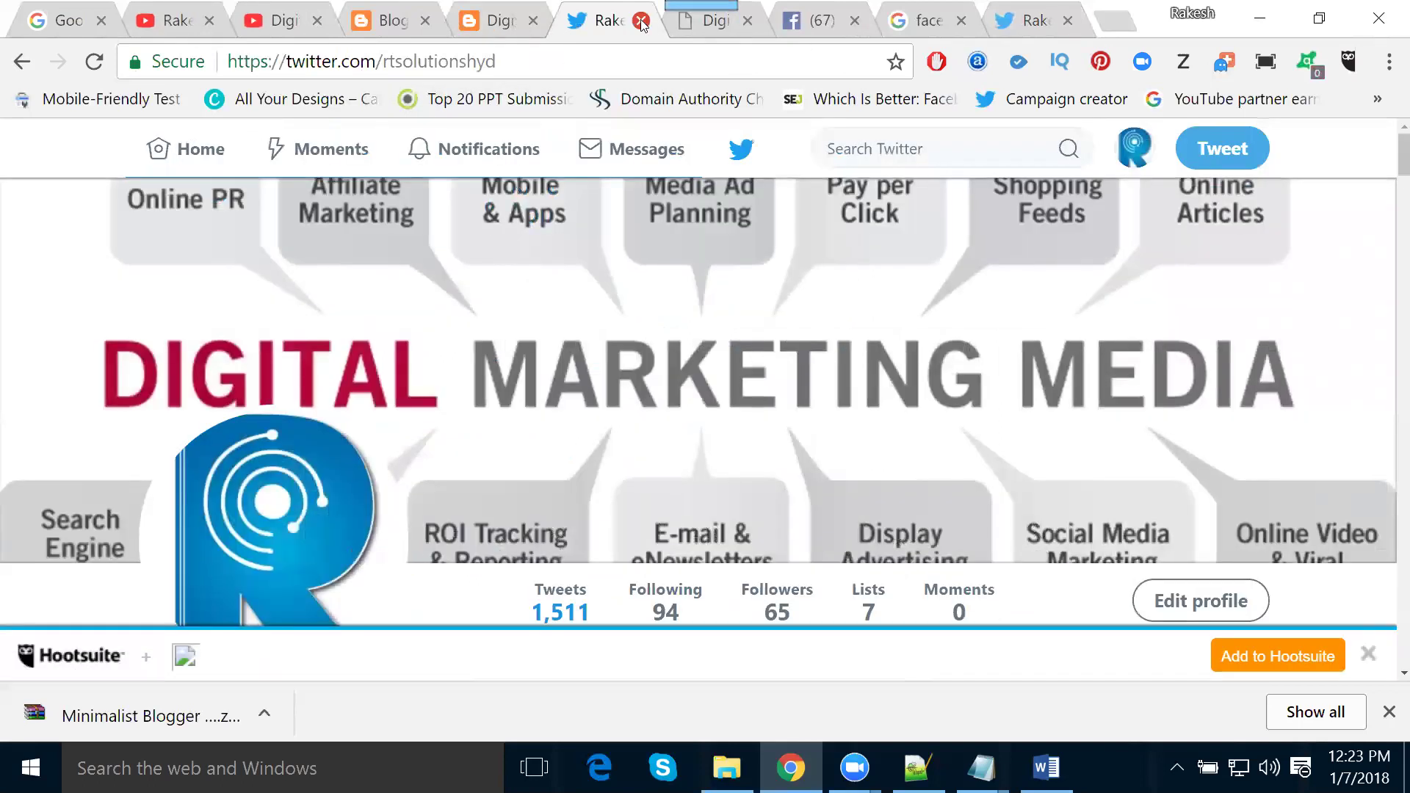
{"action": "left_click", "coordinate": [386, 27]}
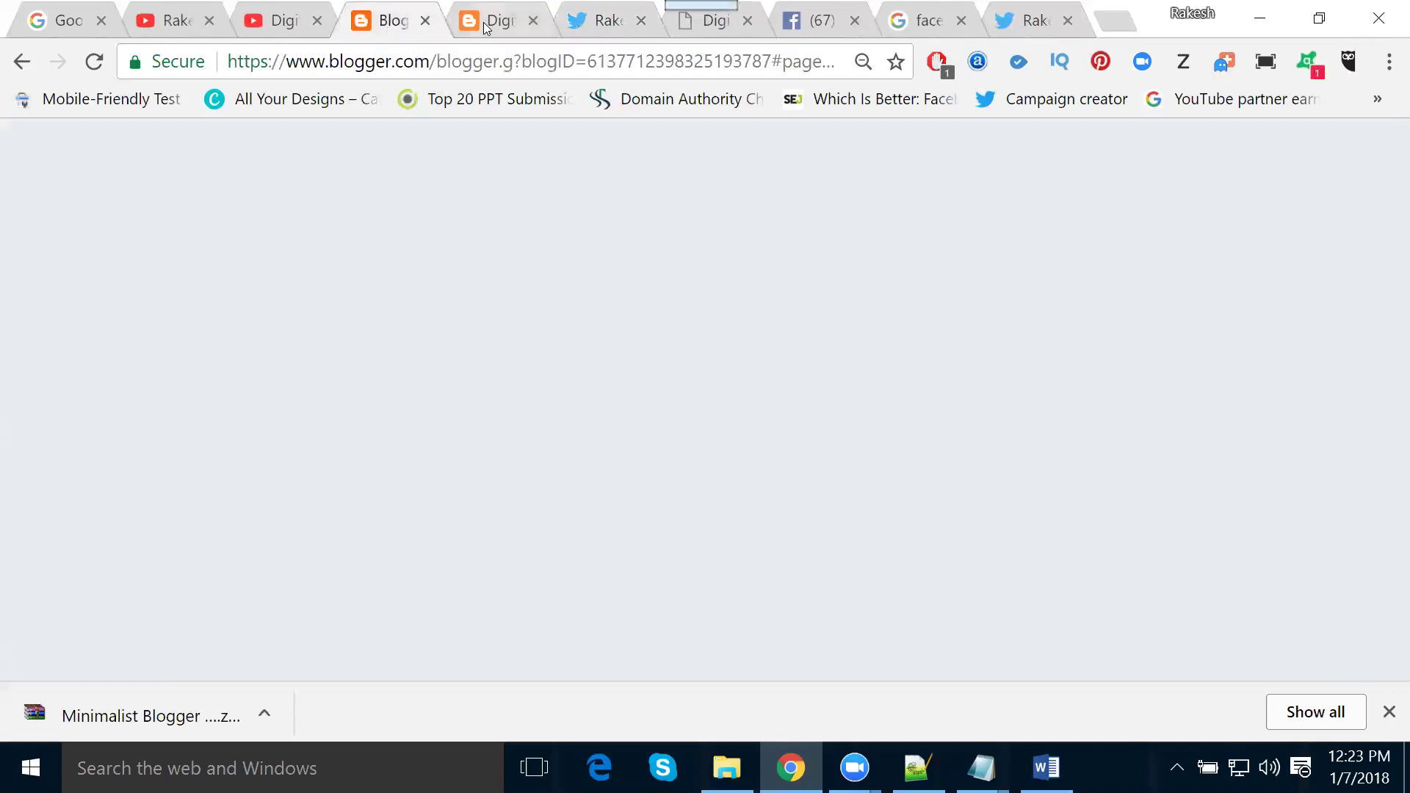
{"action": "left_click", "coordinate": [483, 22]}
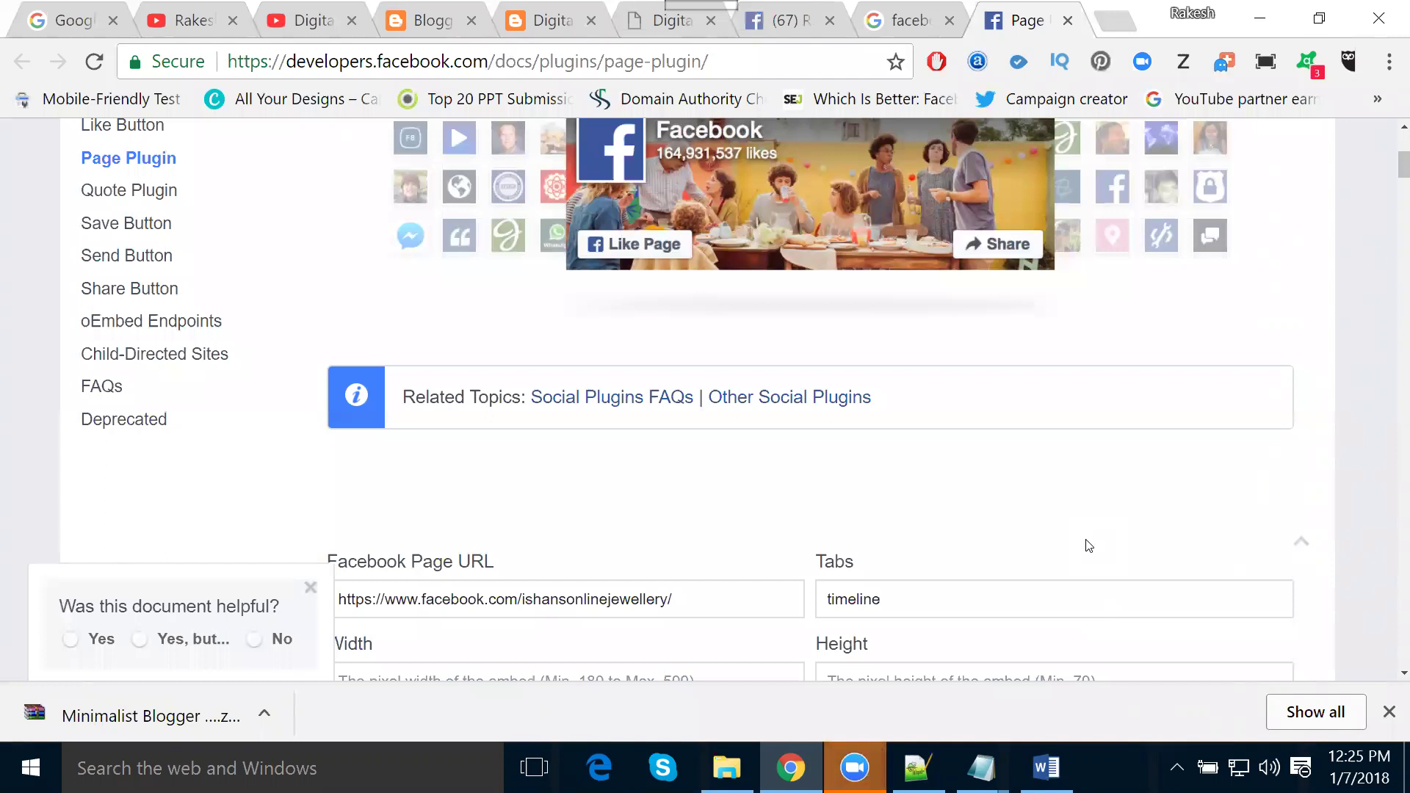
Copy the Rakesh Tech Solutions Facebook page address and set it as the Page Plugin's Facebook Page URL, refreshing the preview
{"action": "scroll", "coordinate": [1085, 655], "scroll_direction": "up", "scroll_amount": 2}
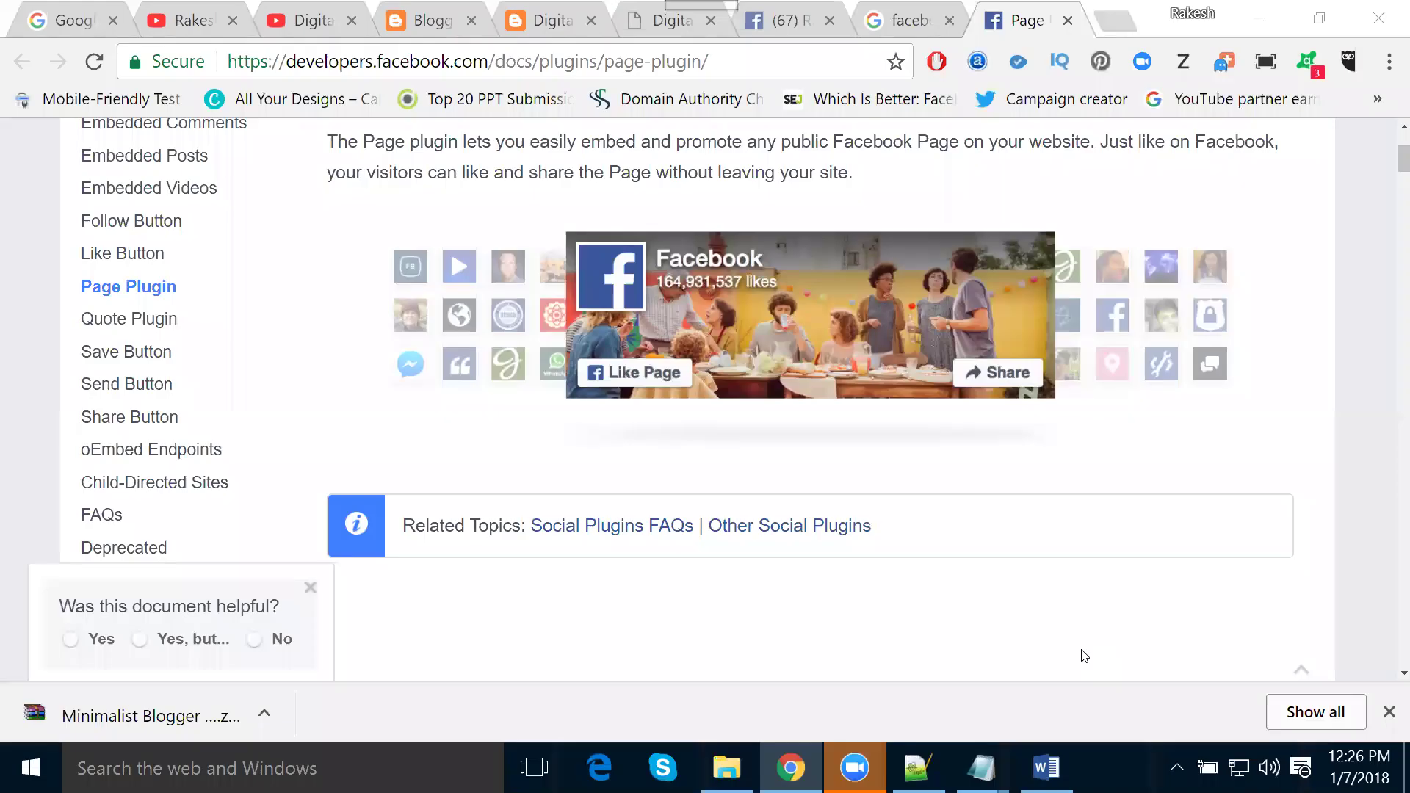
{"action": "left_click", "coordinate": [782, 20]}
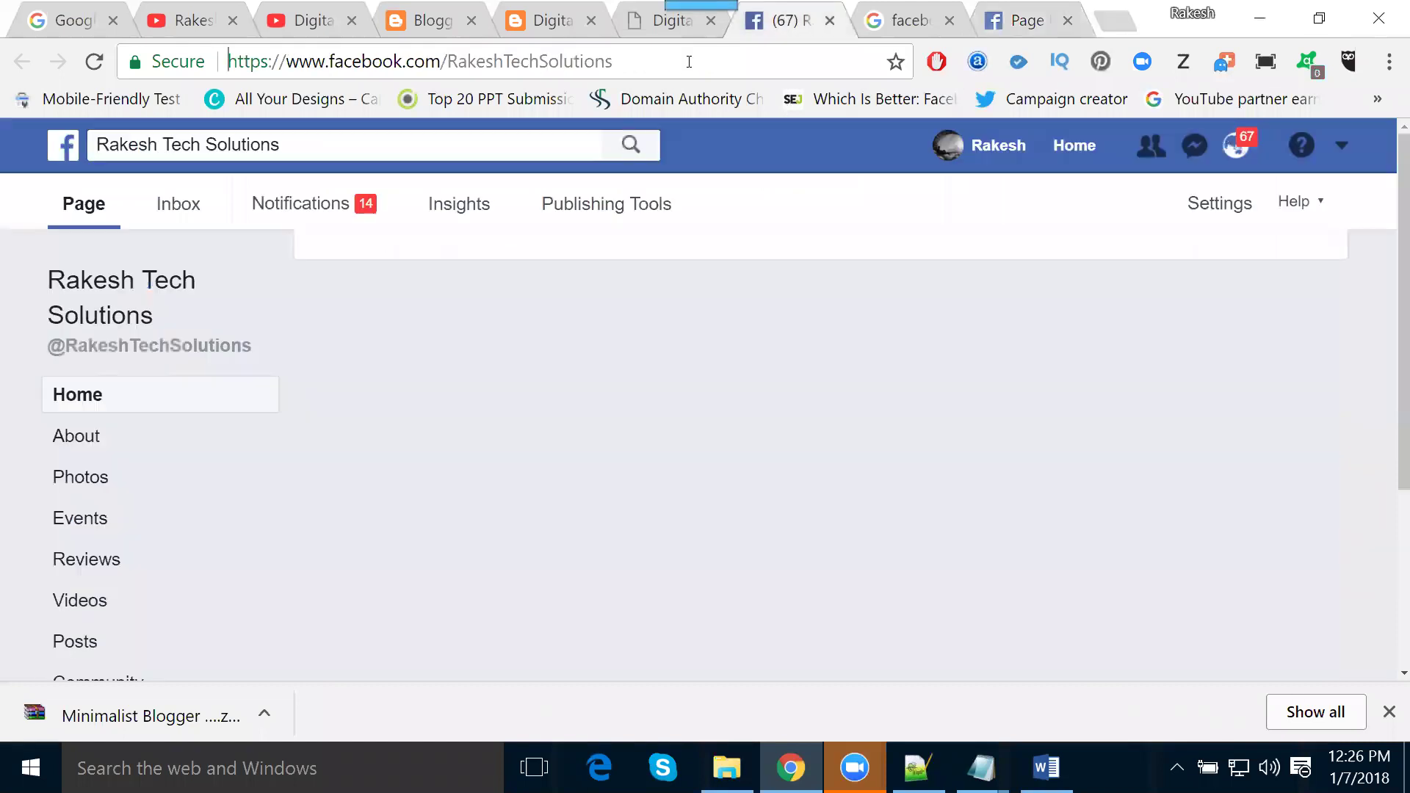
{"action": "left_click", "coordinate": [689, 61]}
{"action": "key", "text": "ctrl+c"}
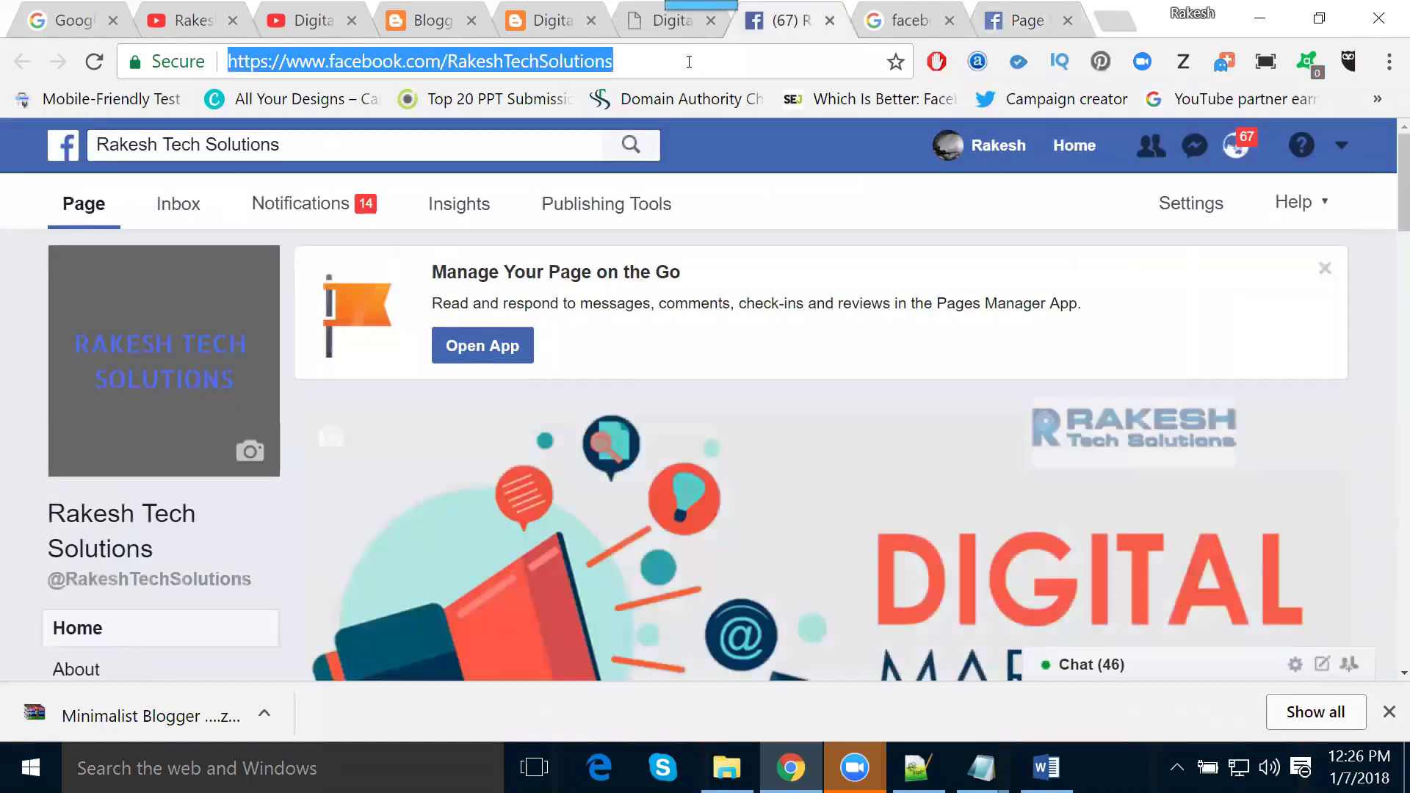
{"action": "left_click", "coordinate": [1028, 22]}
{"action": "scroll", "coordinate": [755, 344], "scroll_direction": "down", "scroll_amount": 3}
{"action": "scroll", "coordinate": [755, 343], "scroll_direction": "down", "scroll_amount": 3}
{"action": "triple_click", "coordinate": [551, 342]}
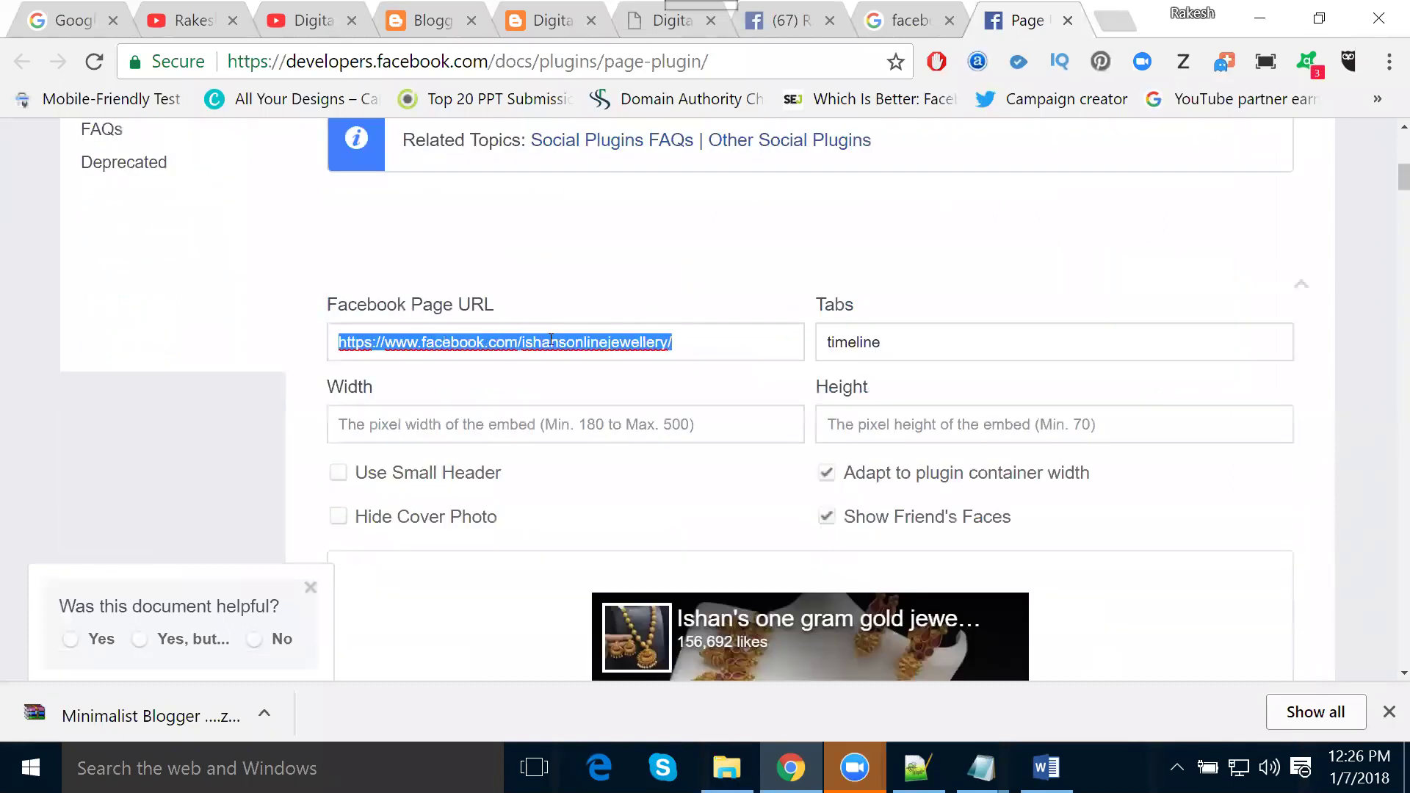
{"action": "key", "text": "ctrl+v"}
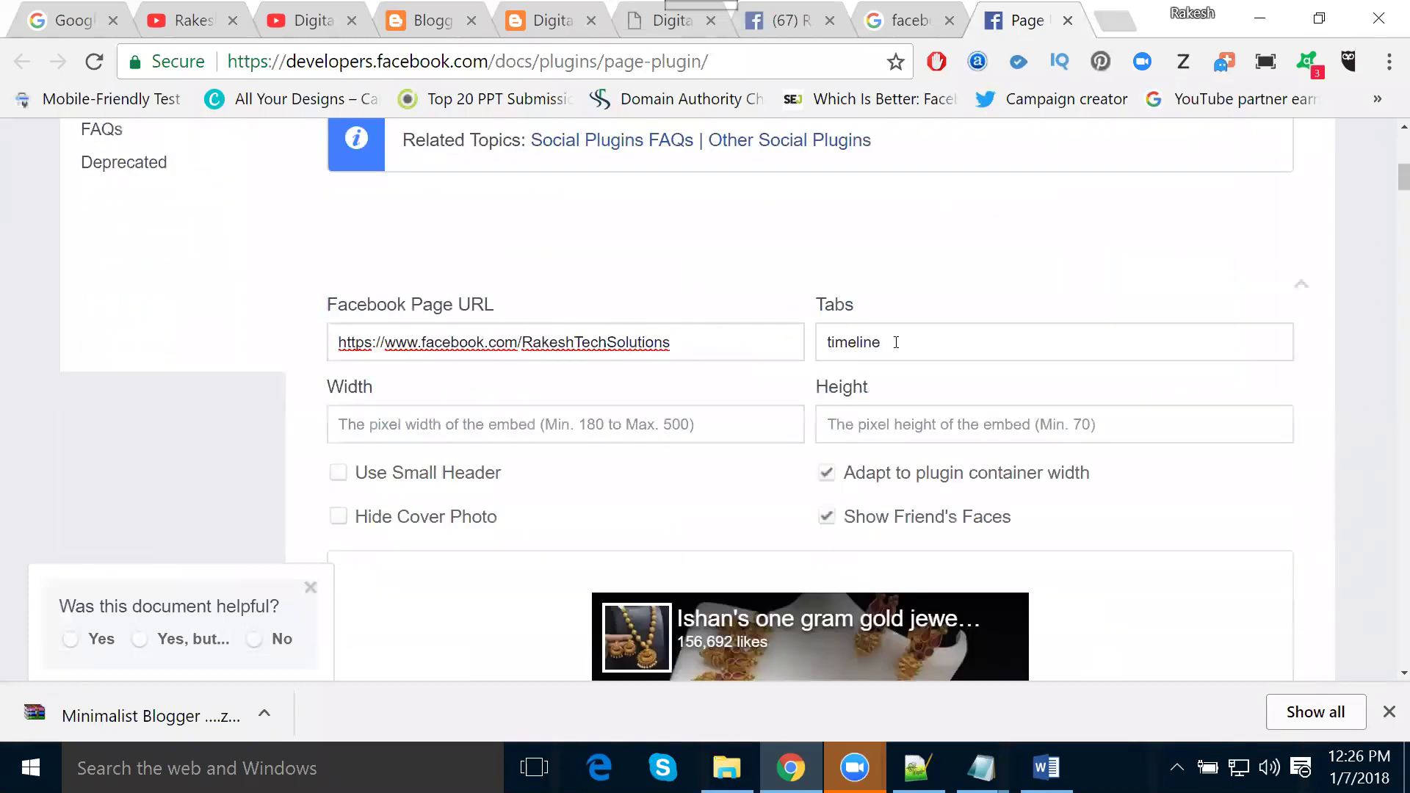
{"action": "scroll", "coordinate": [667, 363], "scroll_direction": "down", "scroll_amount": 2}
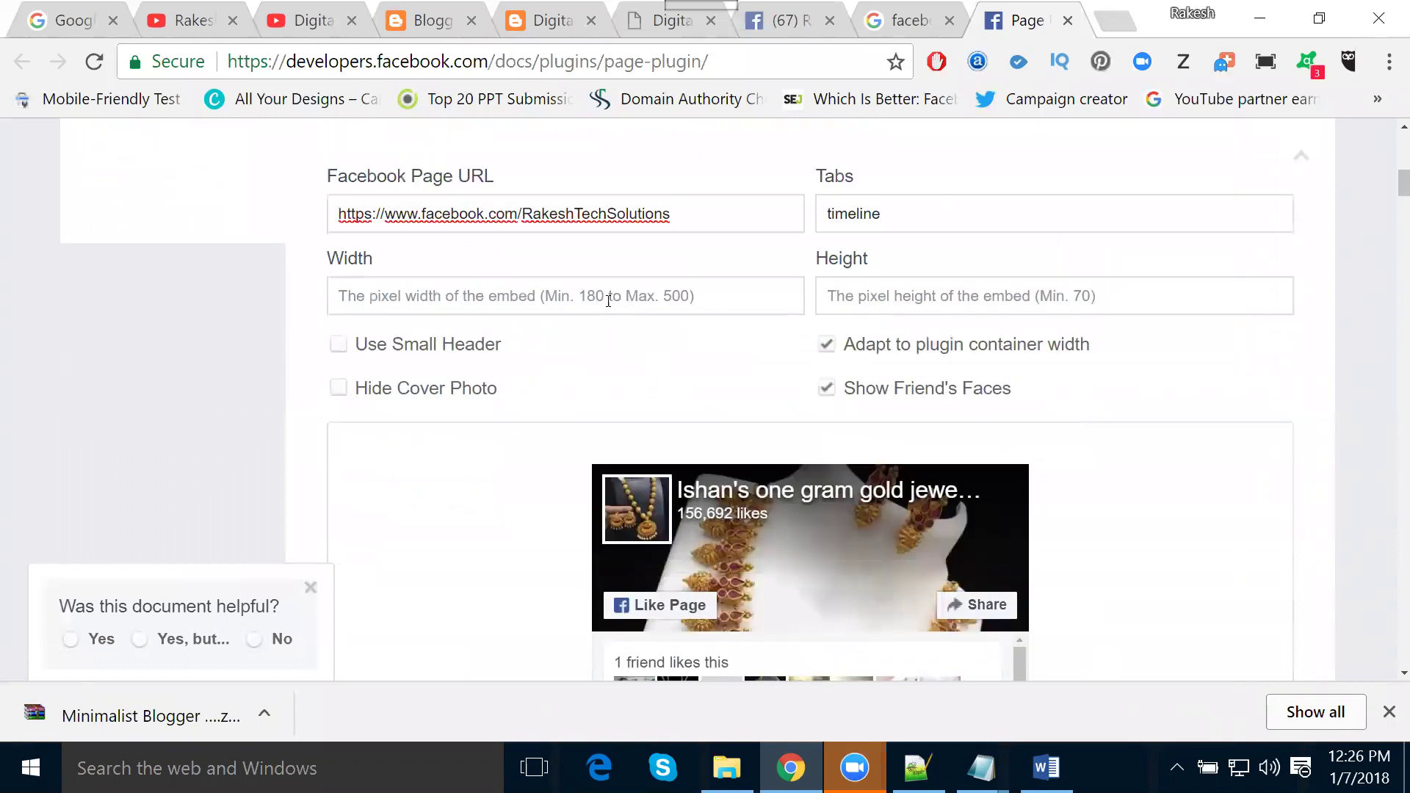
{"action": "left_click", "coordinate": [602, 288]}
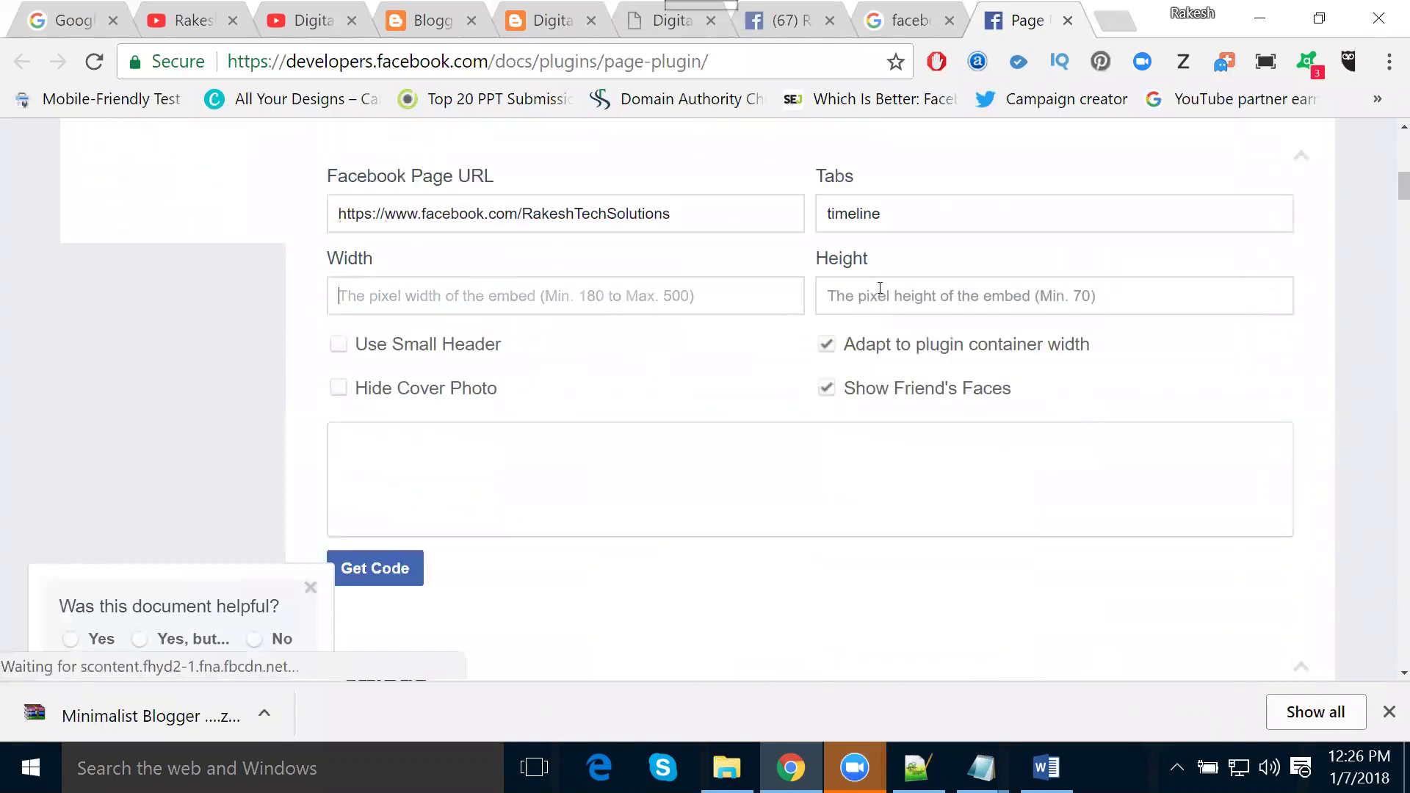
Try the Use Small Header option on the Page Plugin preview and turn it off again
{"action": "scroll", "coordinate": [646, 319], "scroll_direction": "down", "scroll_amount": 4}
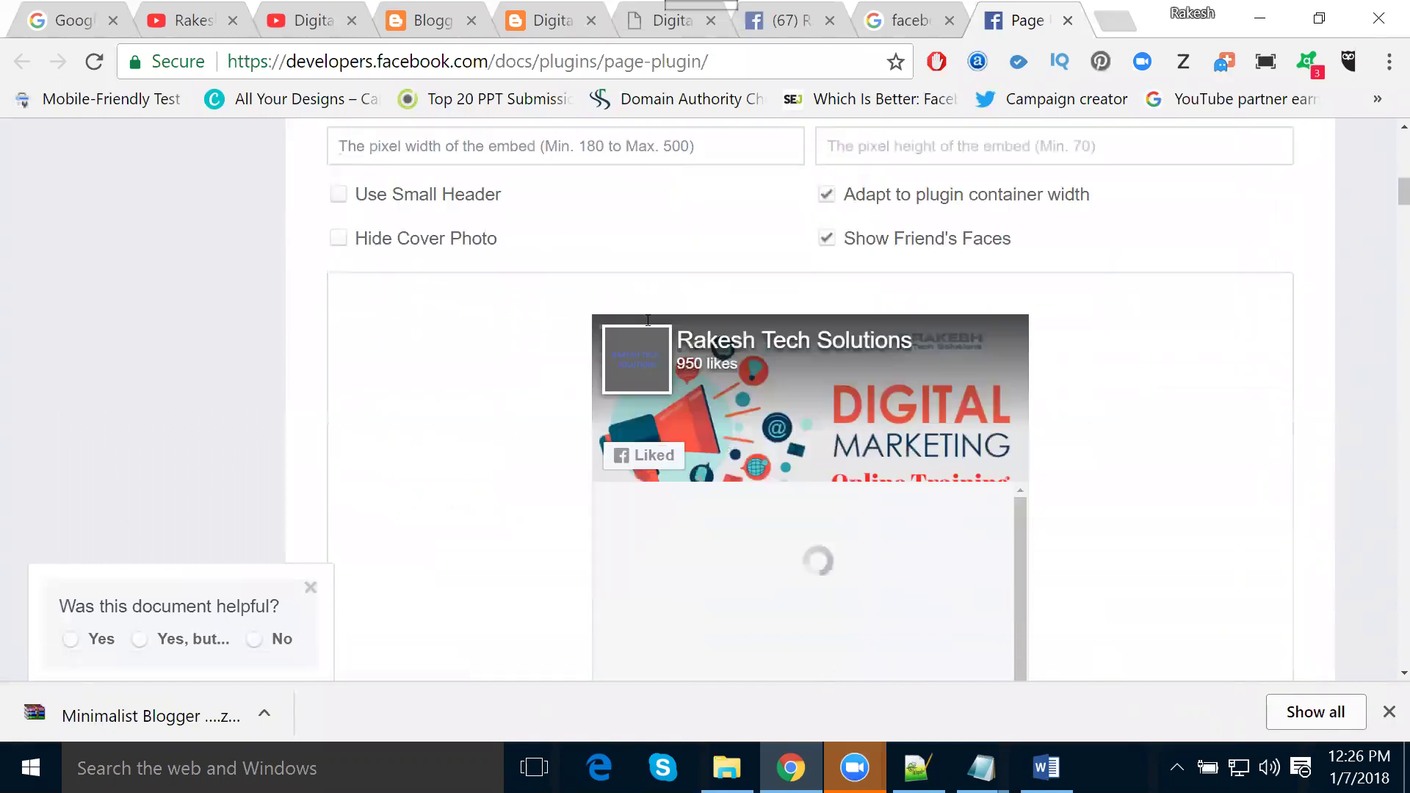
{"action": "scroll", "coordinate": [647, 317], "scroll_direction": "up", "scroll_amount": 2}
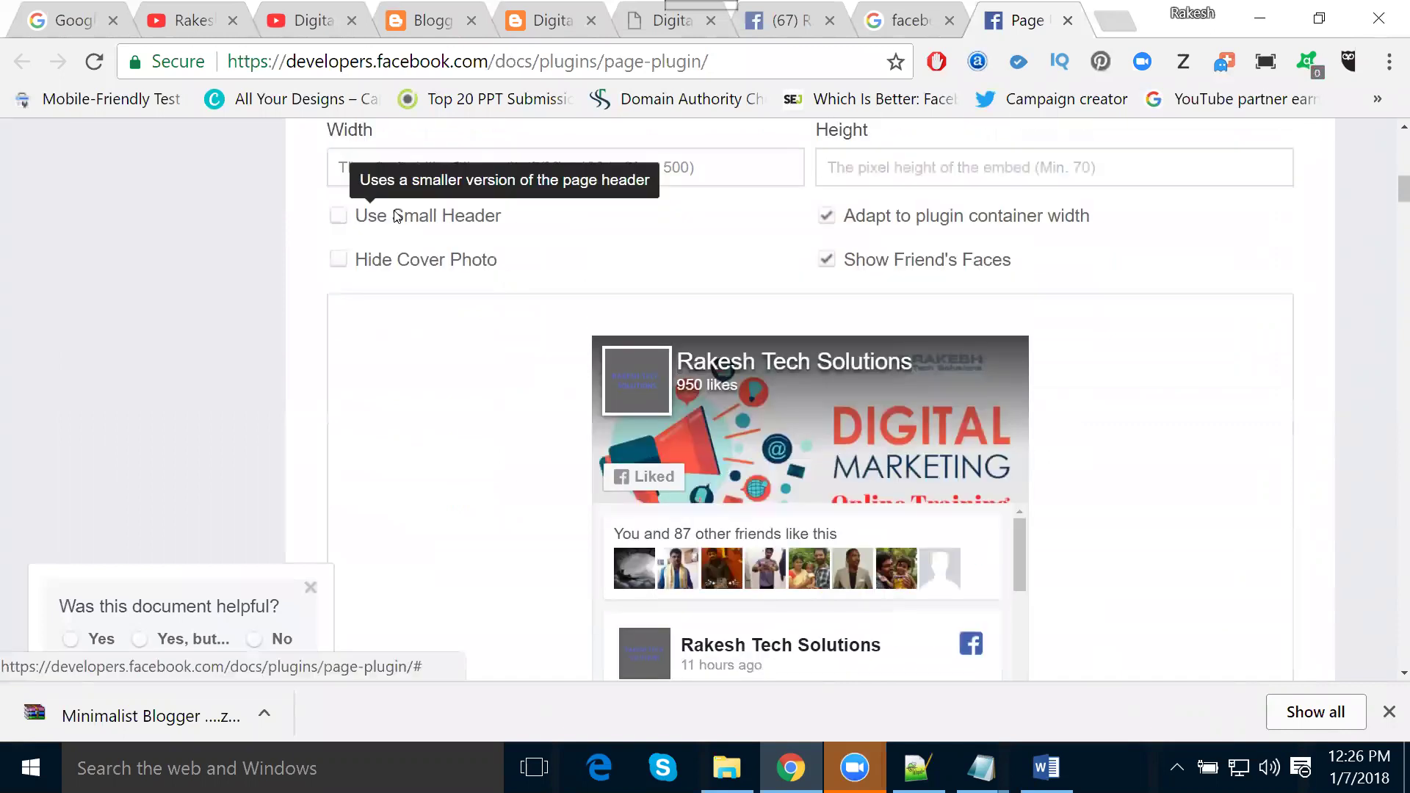
{"action": "left_click", "coordinate": [334, 220]}
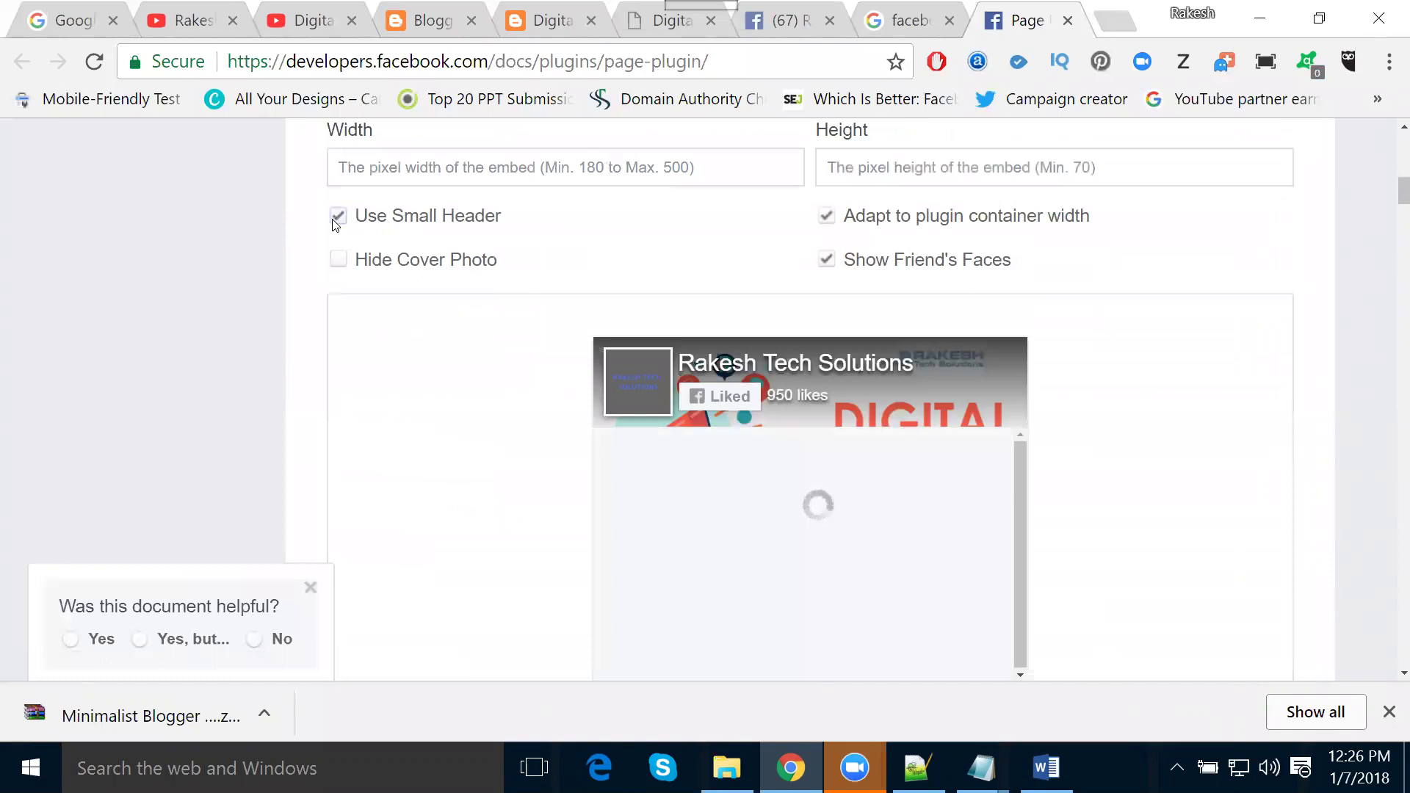
{"action": "left_click", "coordinate": [334, 220]}
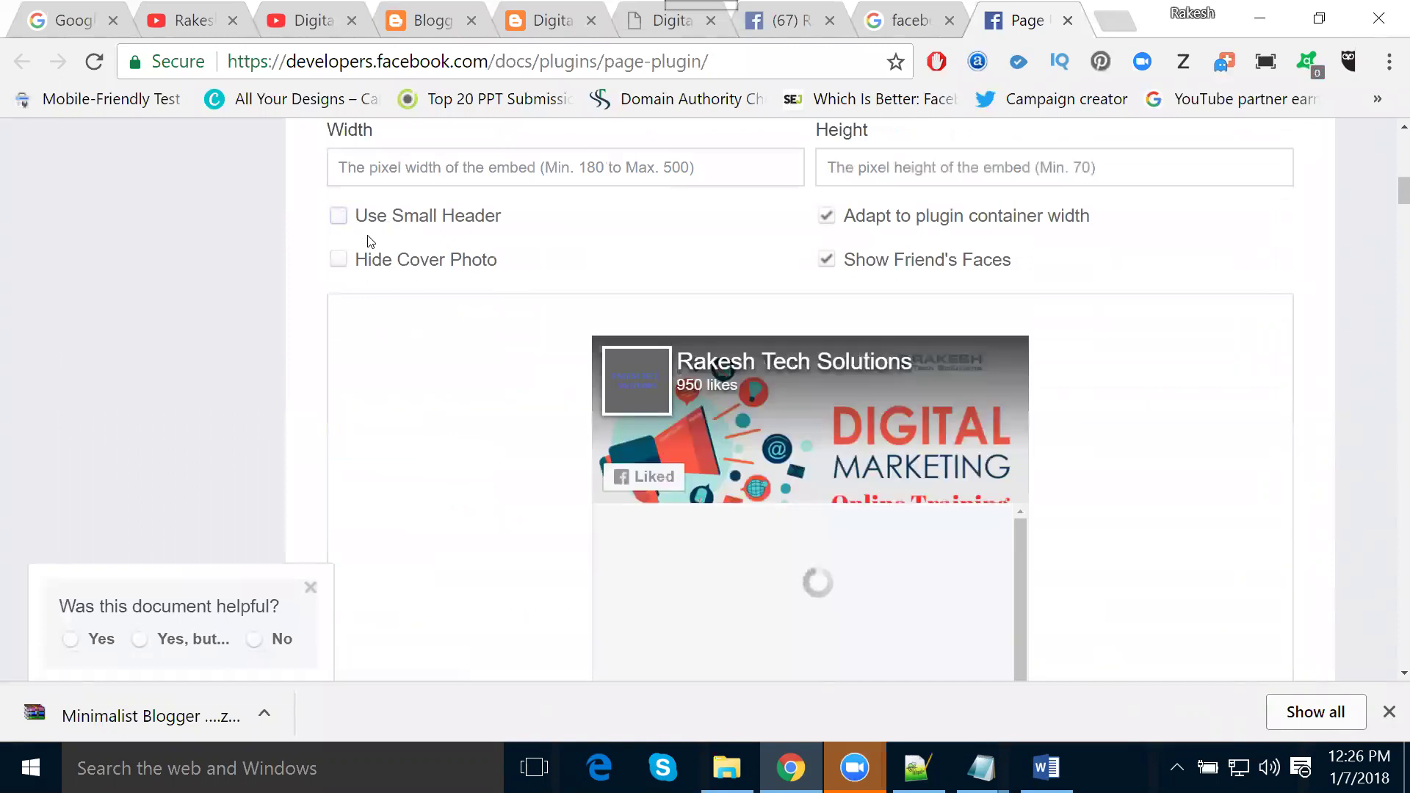
Look through the Page Plugin preview's timeline posts and the area around the code generator
{"action": "scroll", "coordinate": [378, 248], "scroll_direction": "down", "scroll_amount": 7}
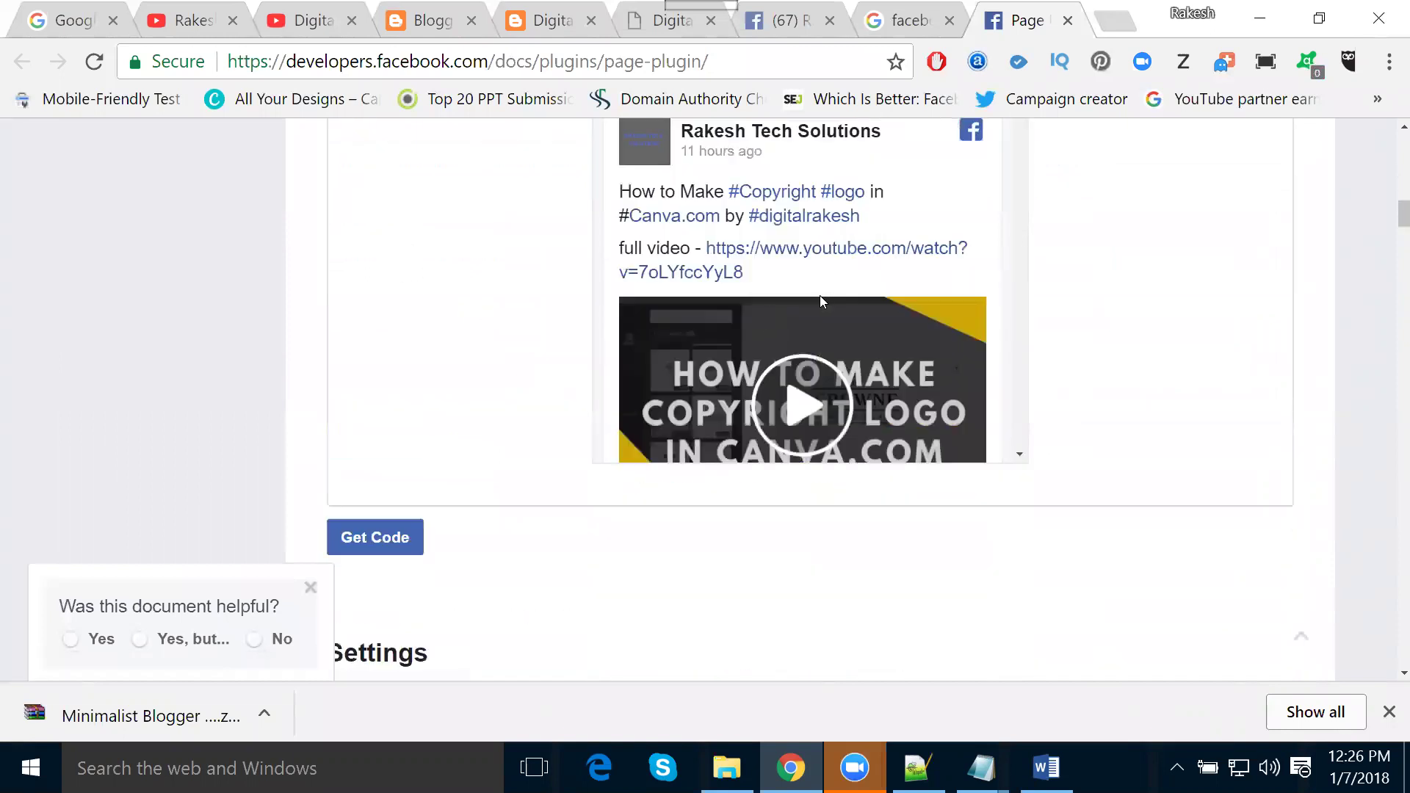
{"action": "scroll", "coordinate": [820, 295], "scroll_direction": "down", "scroll_amount": 5}
{"action": "scroll", "coordinate": [815, 288], "scroll_direction": "down", "scroll_amount": 3}
{"action": "scroll", "coordinate": [1017, 389], "scroll_direction": "up", "scroll_amount": 5}
{"action": "scroll", "coordinate": [1237, 420], "scroll_direction": "up", "scroll_amount": 5}
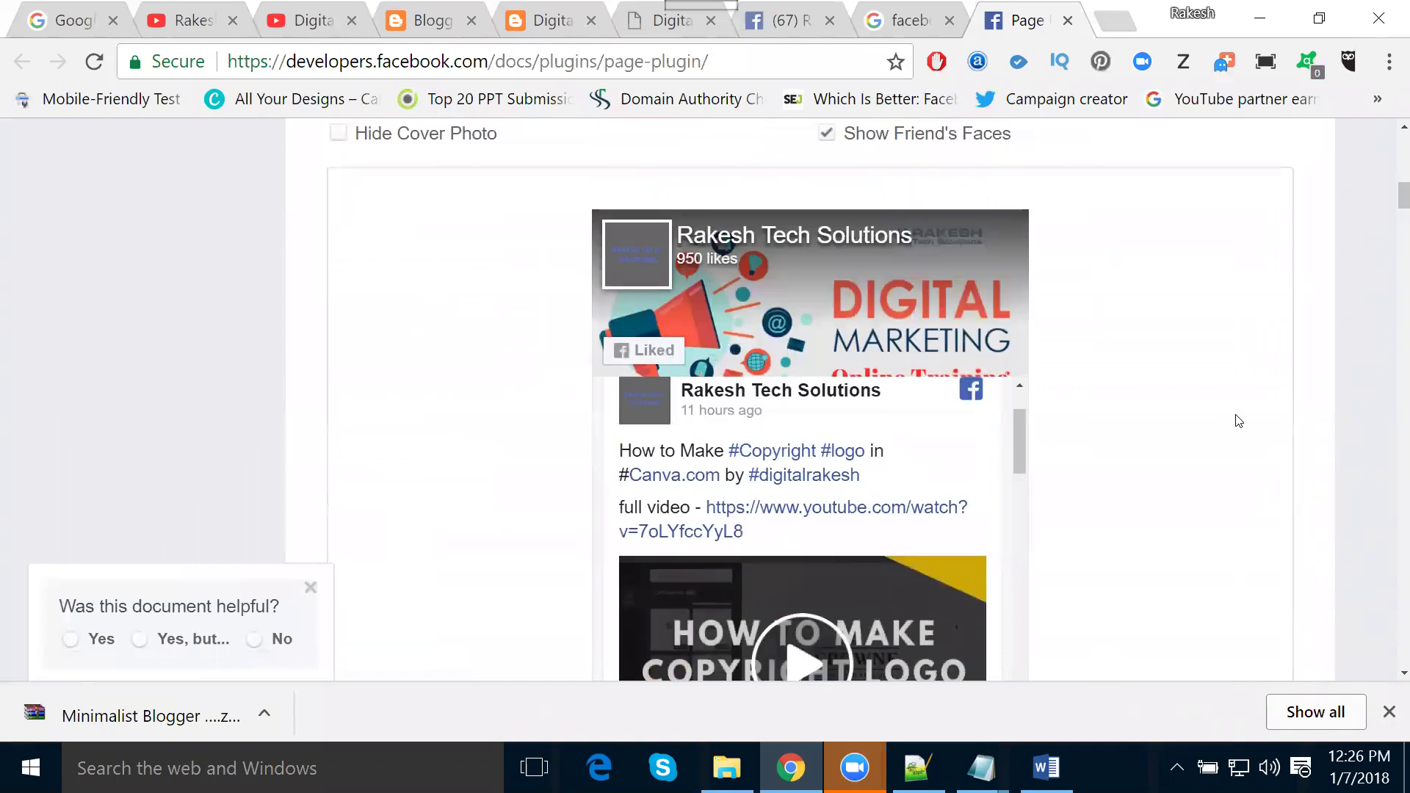
Turn off Adapt to plugin container width for the Page Plugin and check the refreshed preview
{"action": "scroll", "coordinate": [1238, 420], "scroll_direction": "up", "scroll_amount": 3}
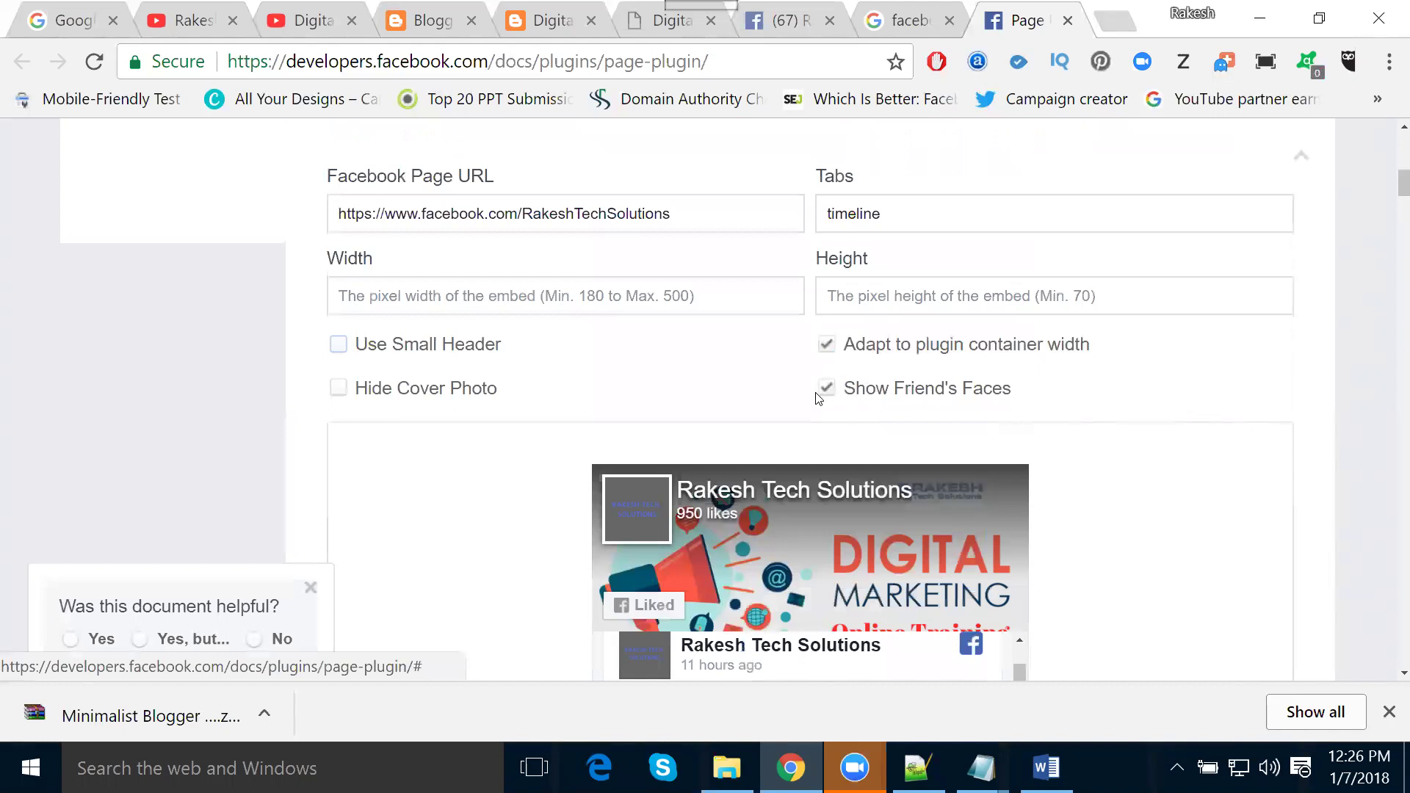
{"action": "left_click", "coordinate": [827, 345]}
{"action": "scroll", "coordinate": [1157, 390], "scroll_direction": "down", "scroll_amount": 2}
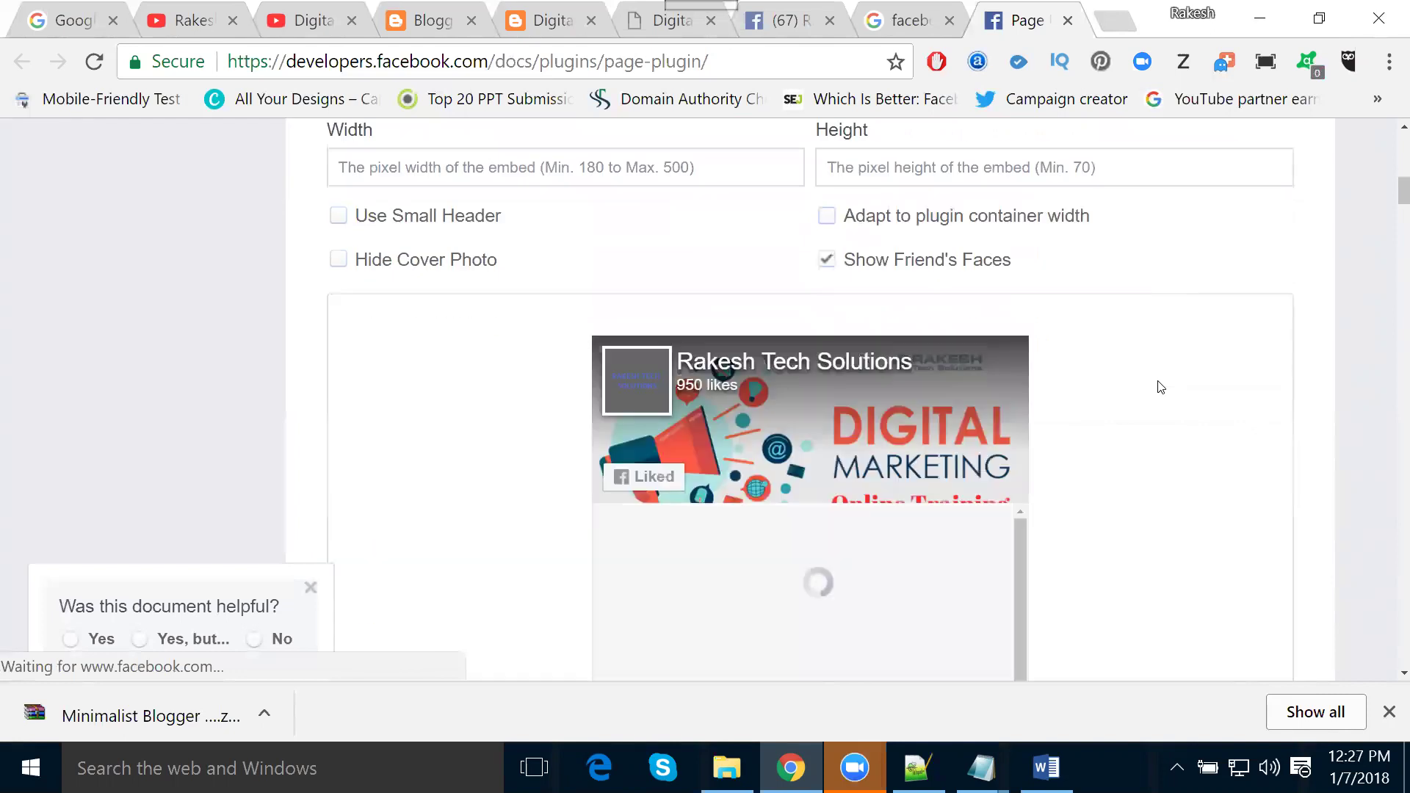
{"action": "scroll", "coordinate": [1148, 394], "scroll_direction": "down", "scroll_amount": 3}
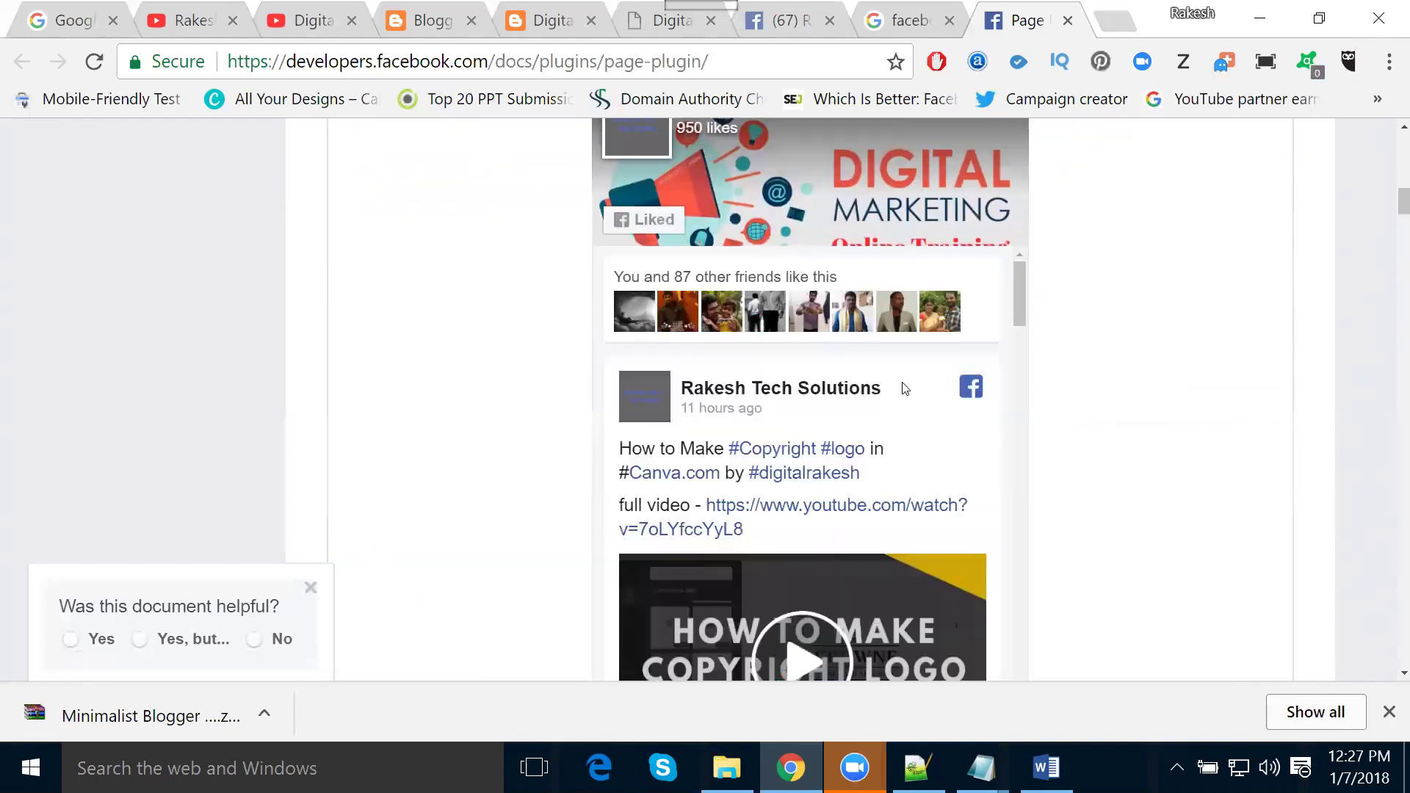
{"action": "scroll", "coordinate": [598, 371], "scroll_direction": "down", "scroll_amount": 4}
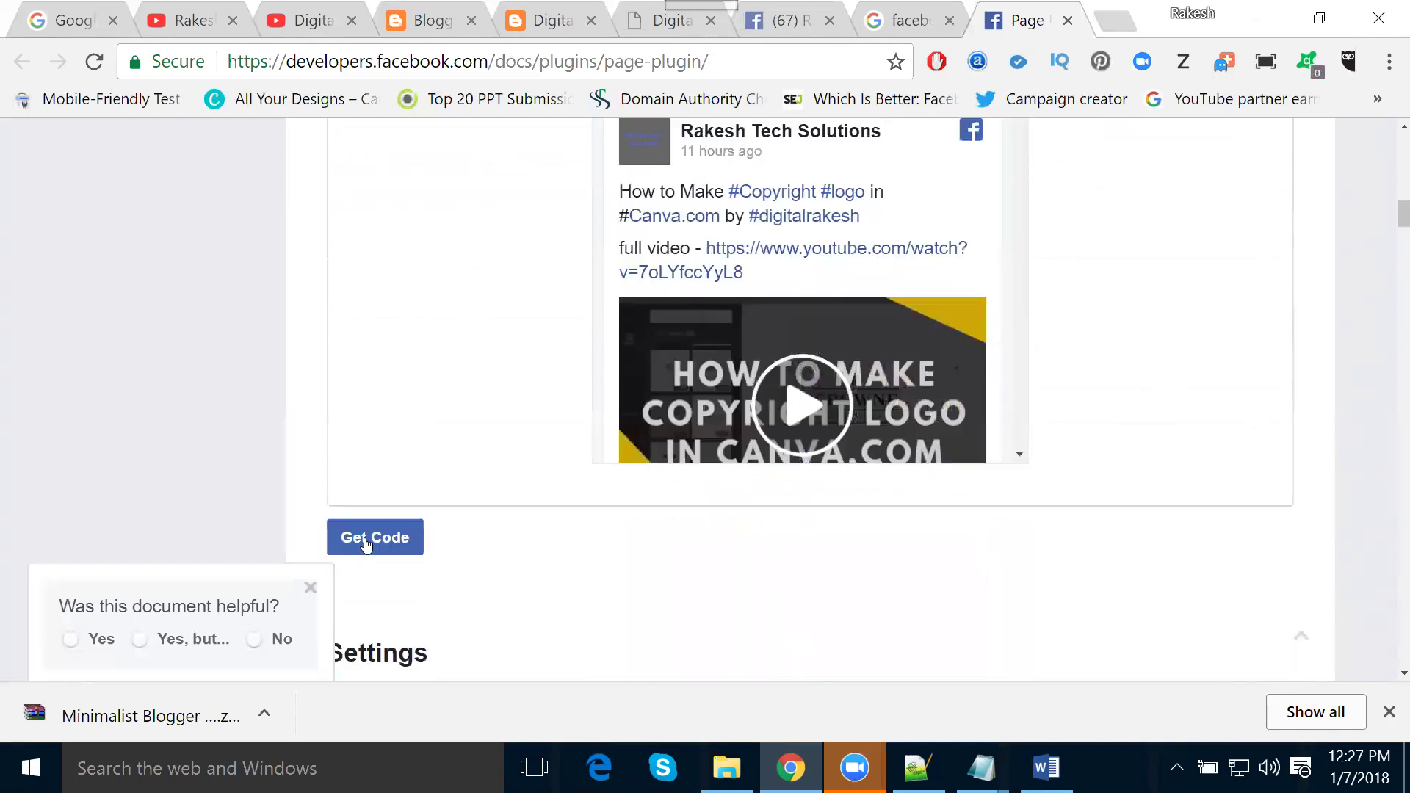
Generate the Page Plugin code, copy the fb-page div snippet and look over the JavaScript SDK block above it
{"action": "left_click", "coordinate": [370, 541]}
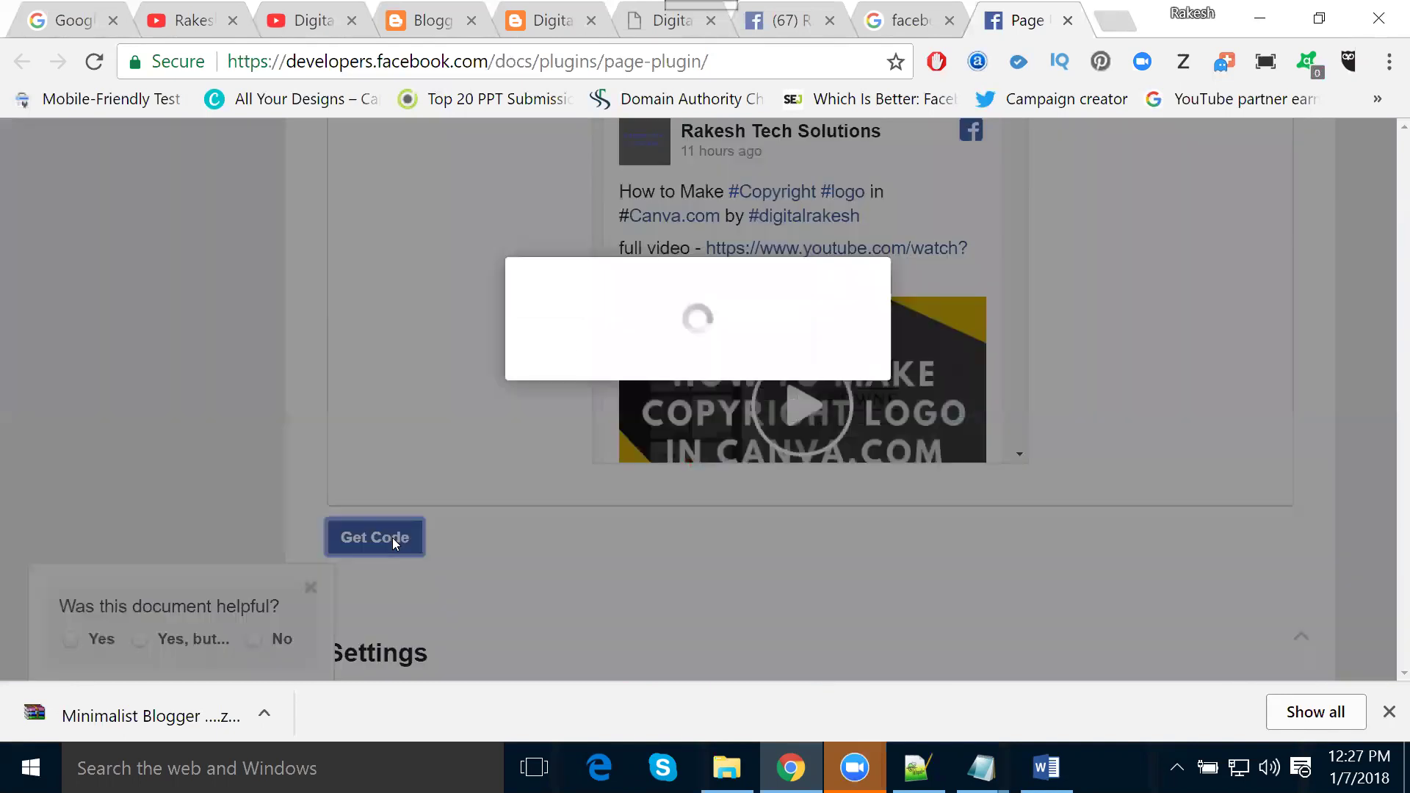
{"action": "scroll", "coordinate": [407, 528], "scroll_direction": "down", "scroll_amount": 5}
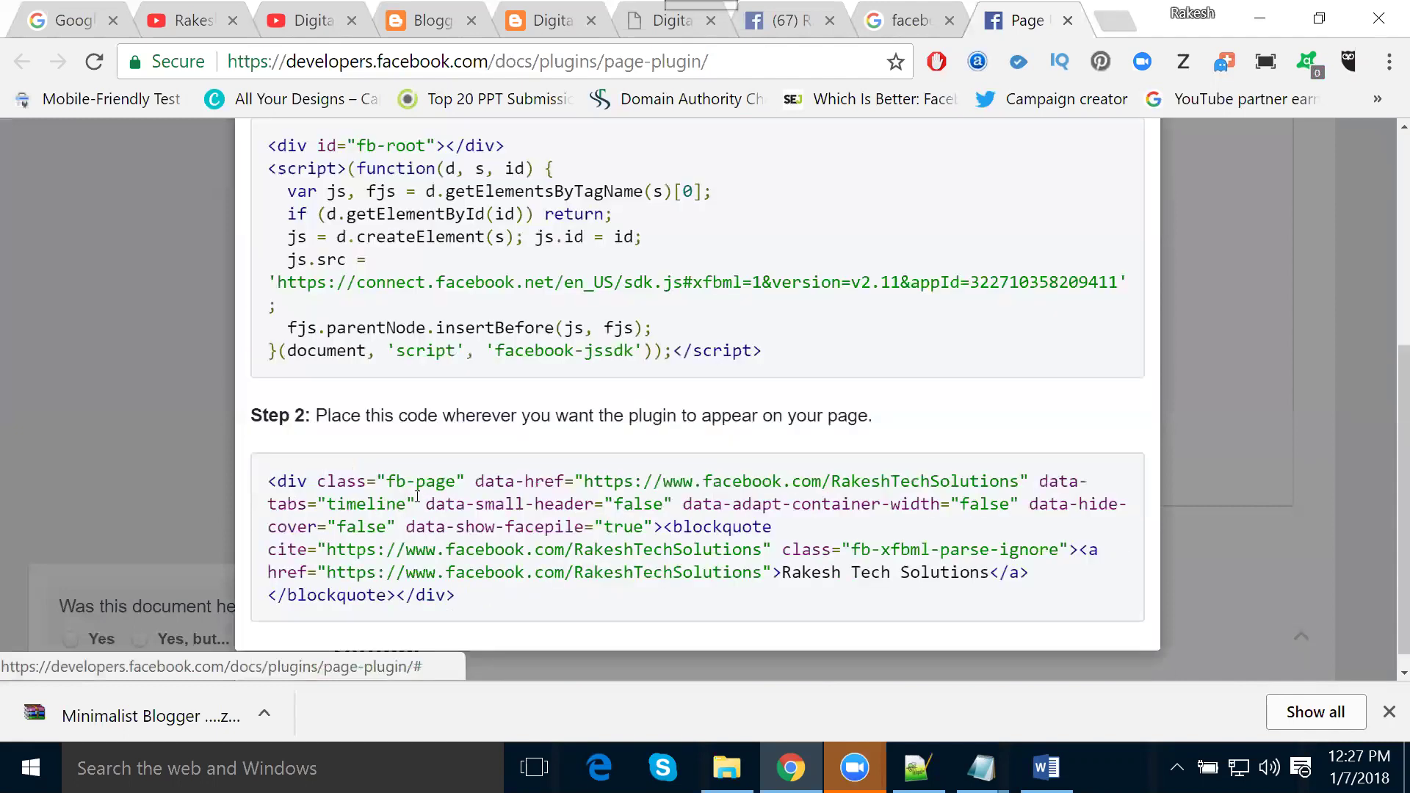
{"action": "triple_click", "coordinate": [451, 493]}
{"action": "key", "text": "ctrl+c"}
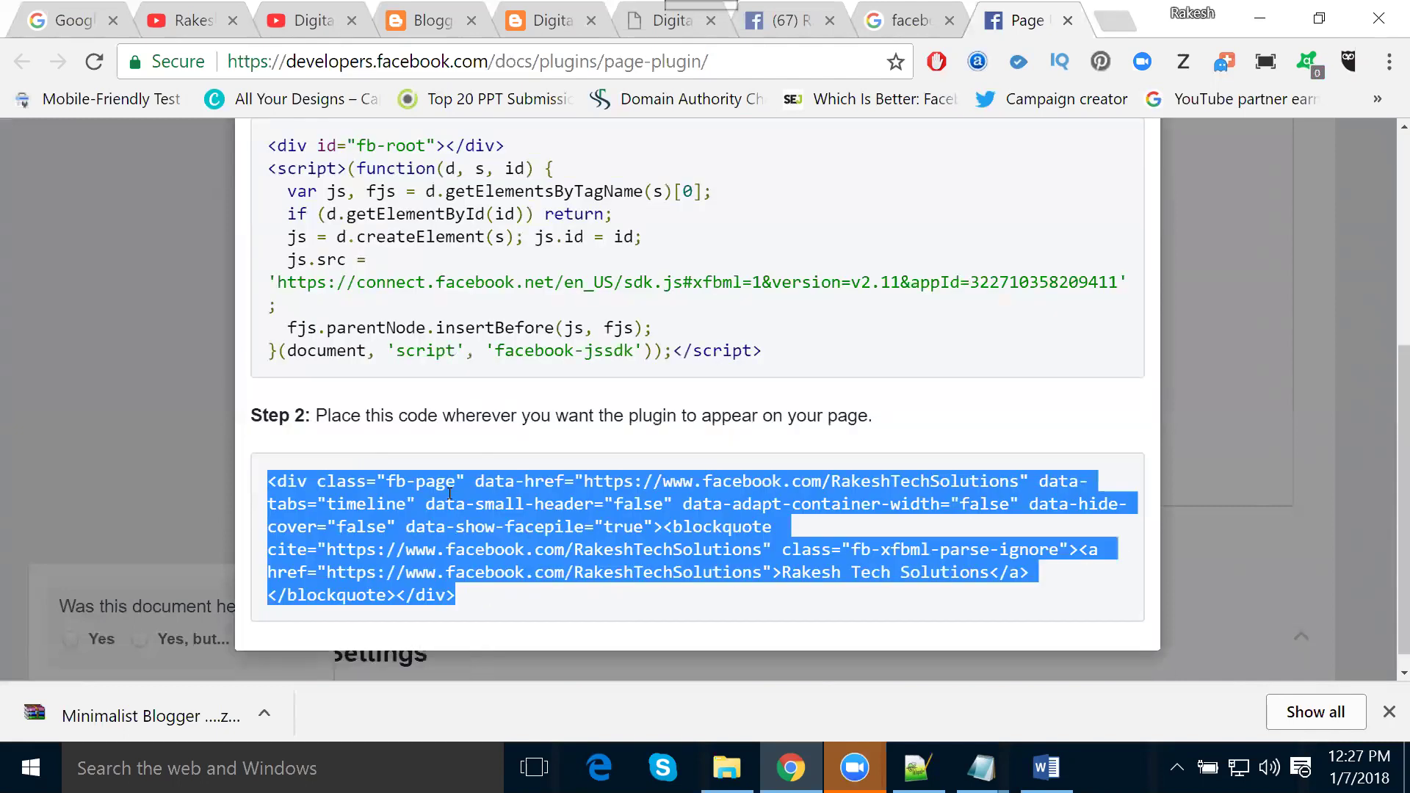
{"action": "scroll", "coordinate": [445, 481], "scroll_direction": "up", "scroll_amount": 2}
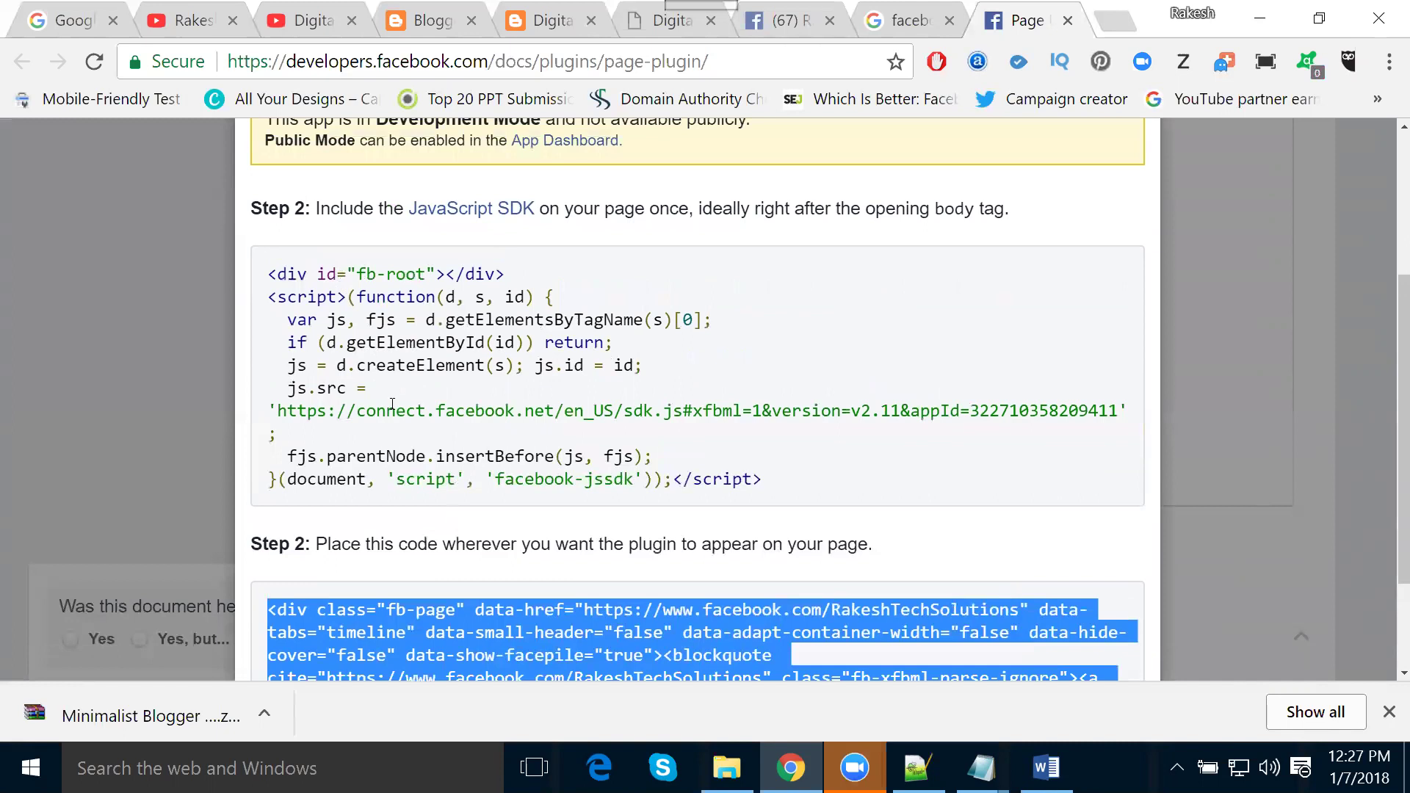
{"action": "scroll", "coordinate": [392, 411], "scroll_direction": "down", "scroll_amount": 2}
{"action": "scroll", "coordinate": [367, 294], "scroll_direction": "up", "scroll_amount": 2}
{"action": "scroll", "coordinate": [349, 237], "scroll_direction": "down", "scroll_amount": 2}
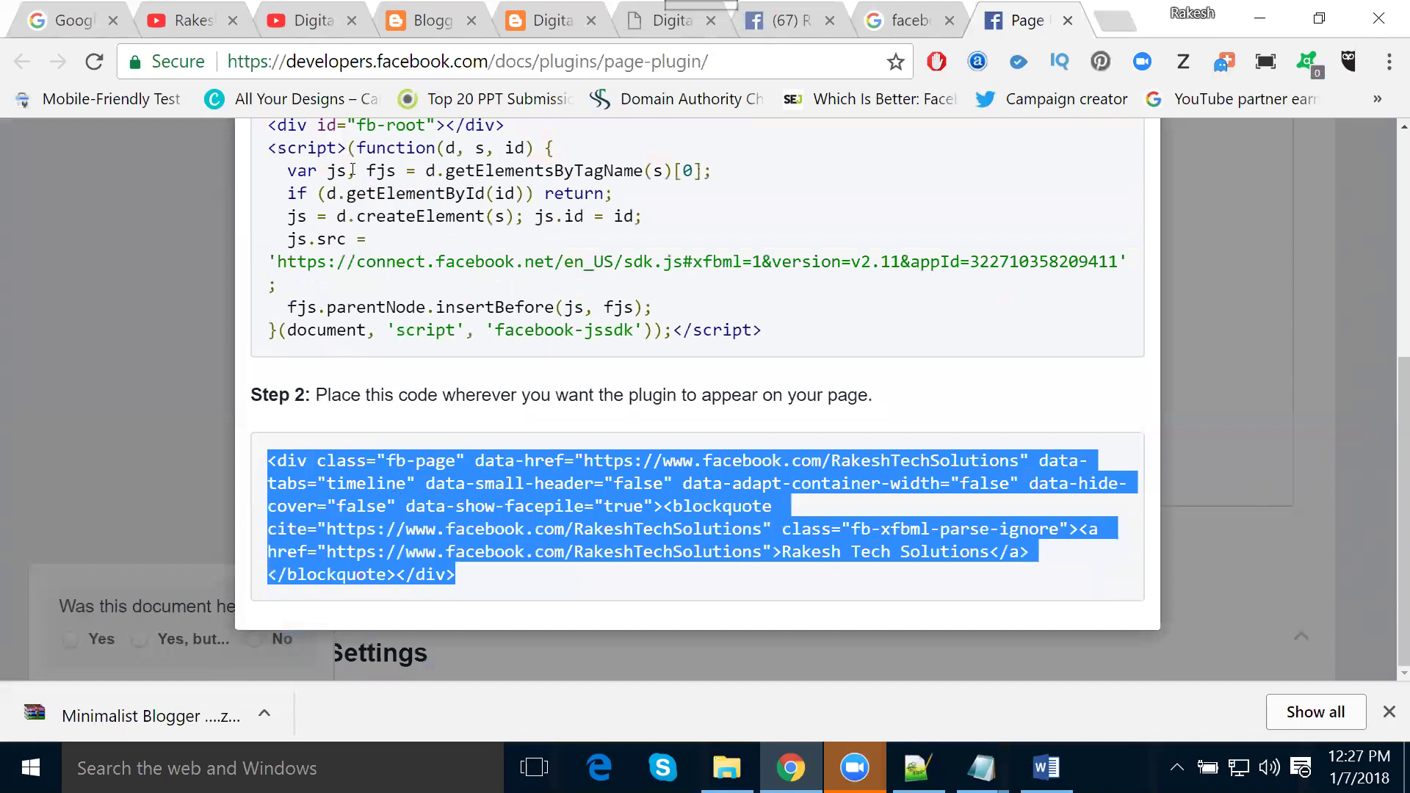
Retitle the Instagram gadget in the Blogger layout as Facebbok, paste the copied fb-page code as its content and save it
{"action": "left_click", "coordinate": [423, 20]}
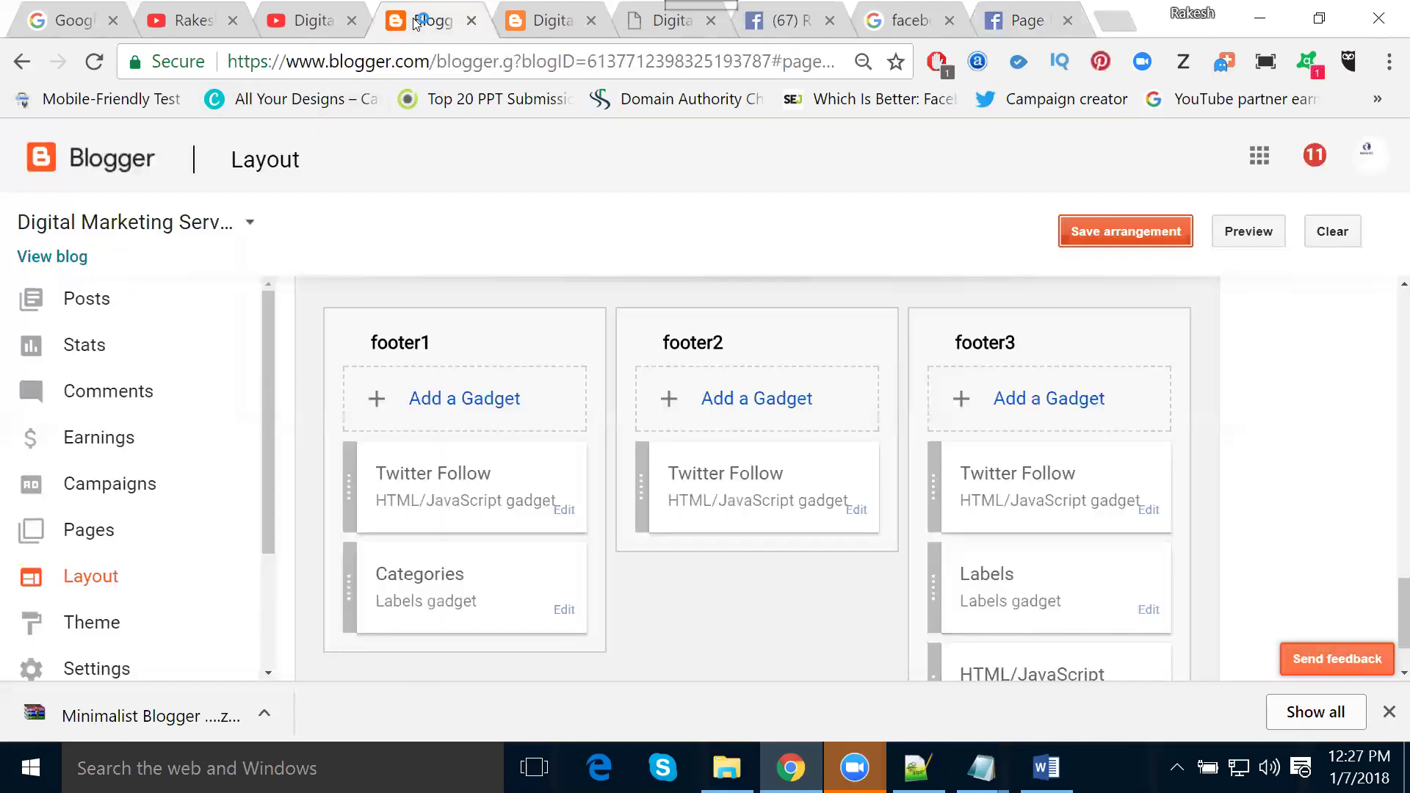
{"action": "scroll", "coordinate": [466, 478], "scroll_direction": "up", "scroll_amount": 3}
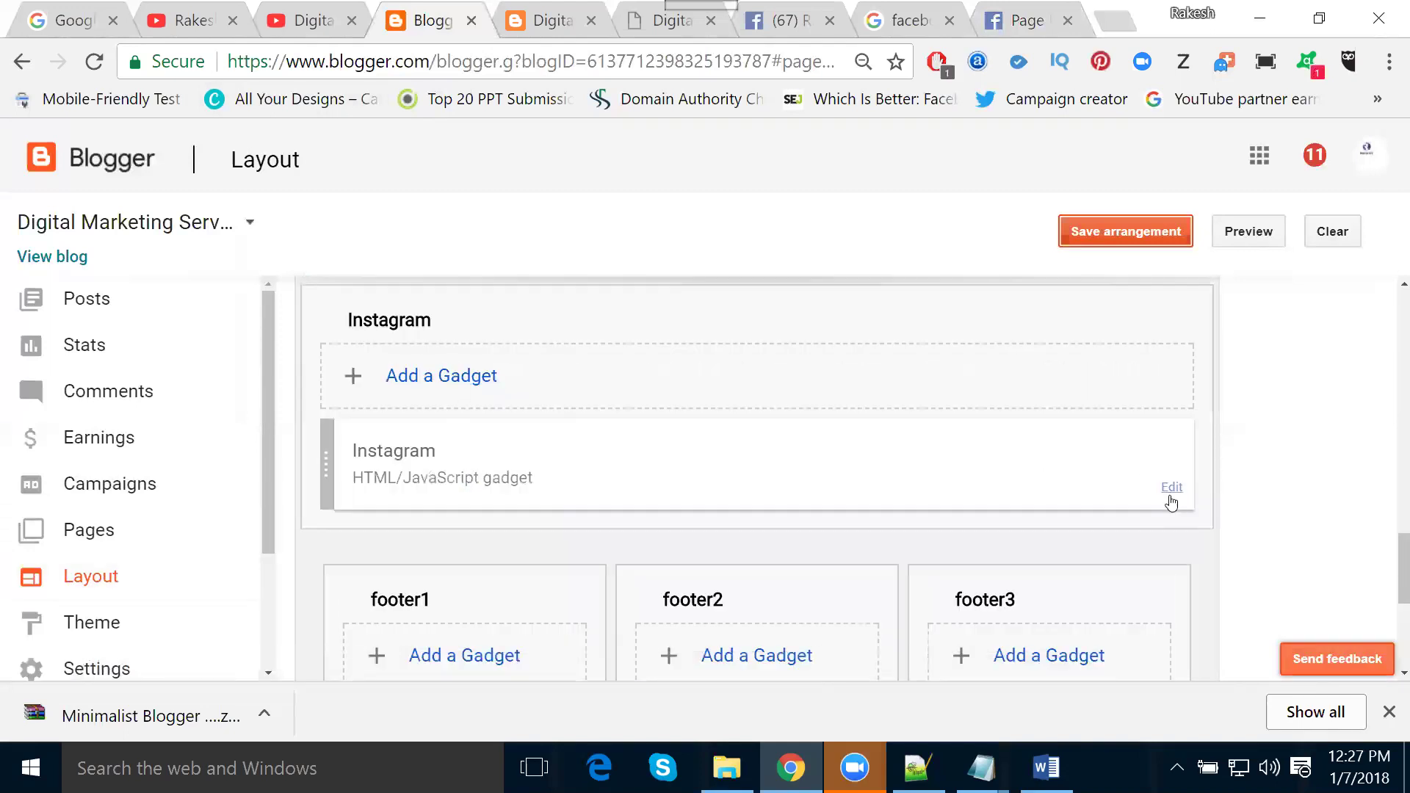
{"action": "left_click", "coordinate": [1170, 489]}
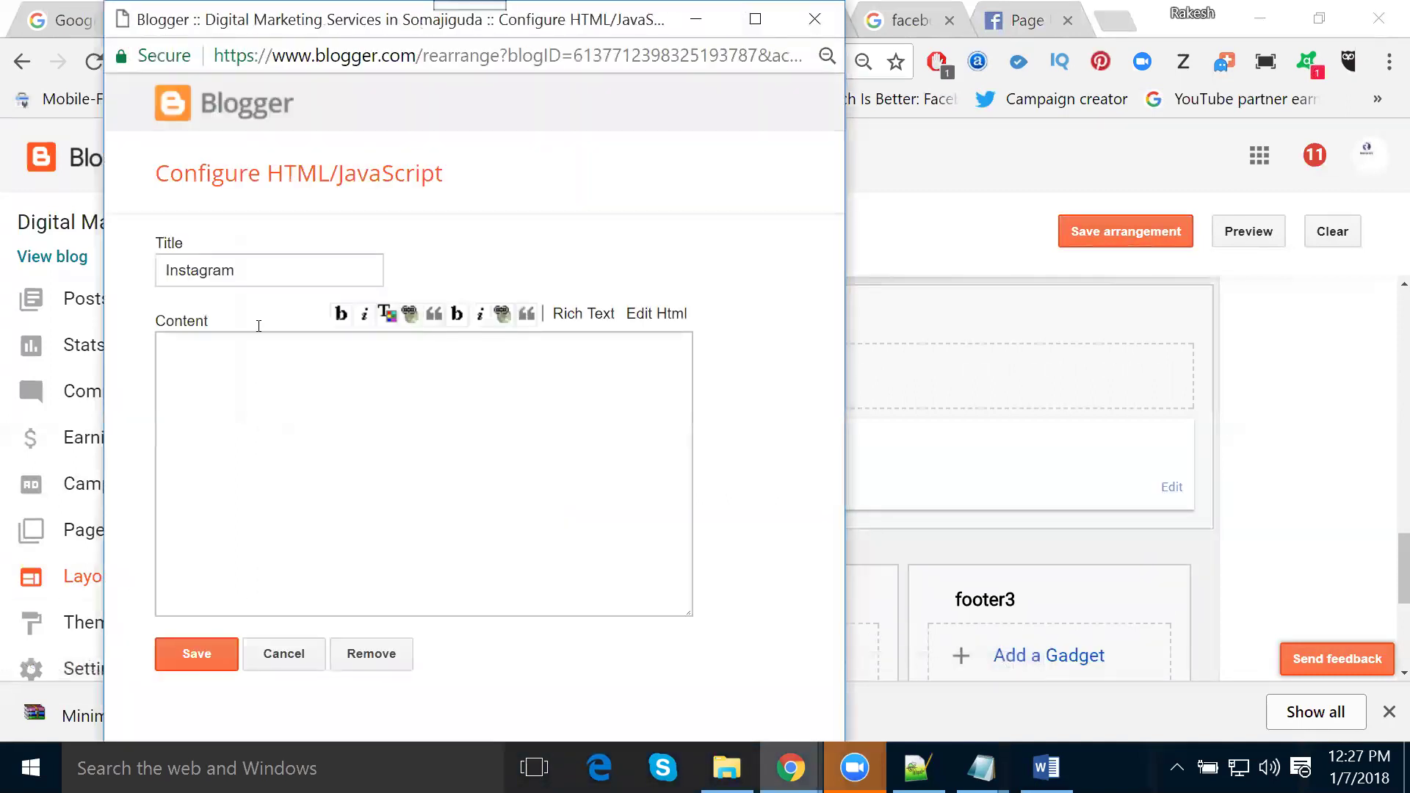
{"action": "double_click", "coordinate": [251, 274]}
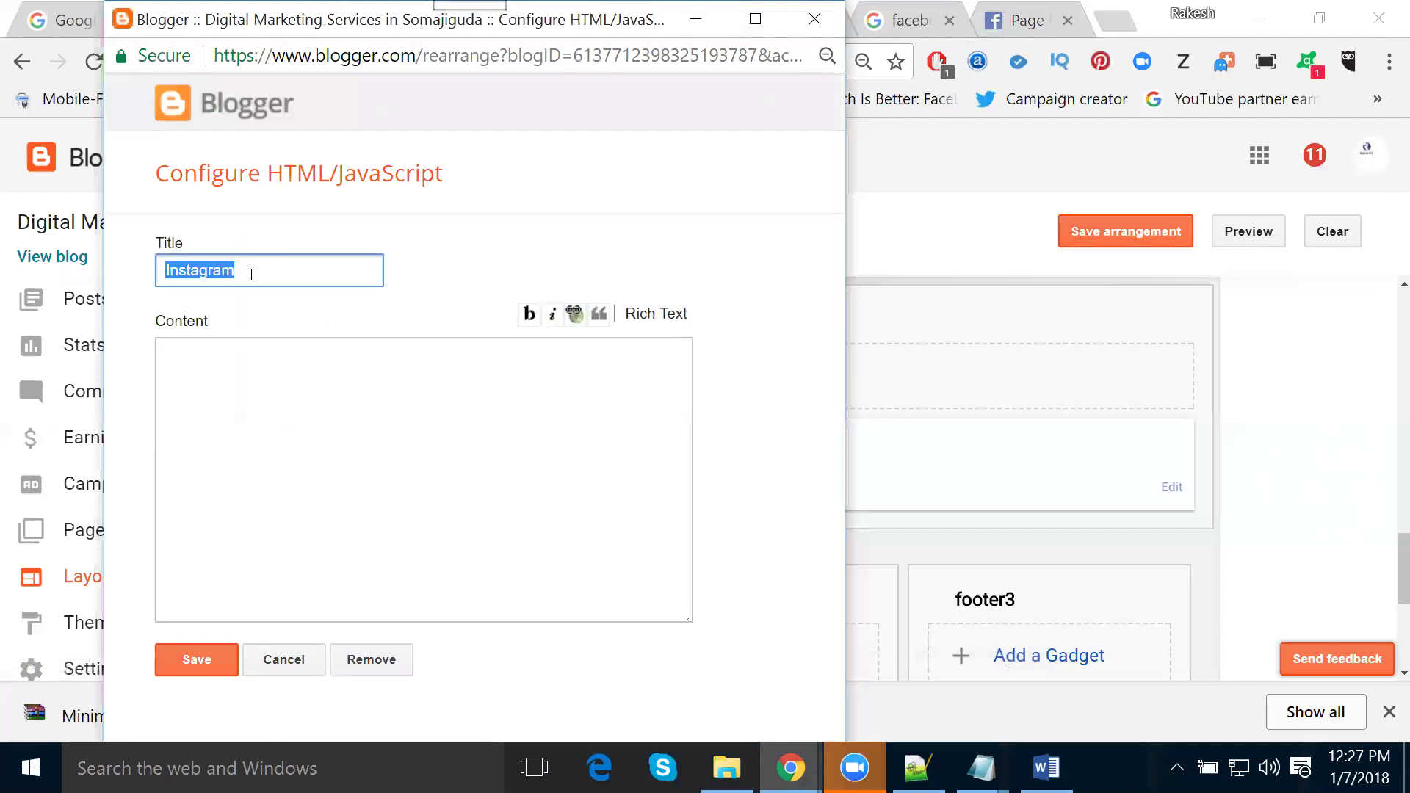
{"action": "type", "text": "Facebb"}
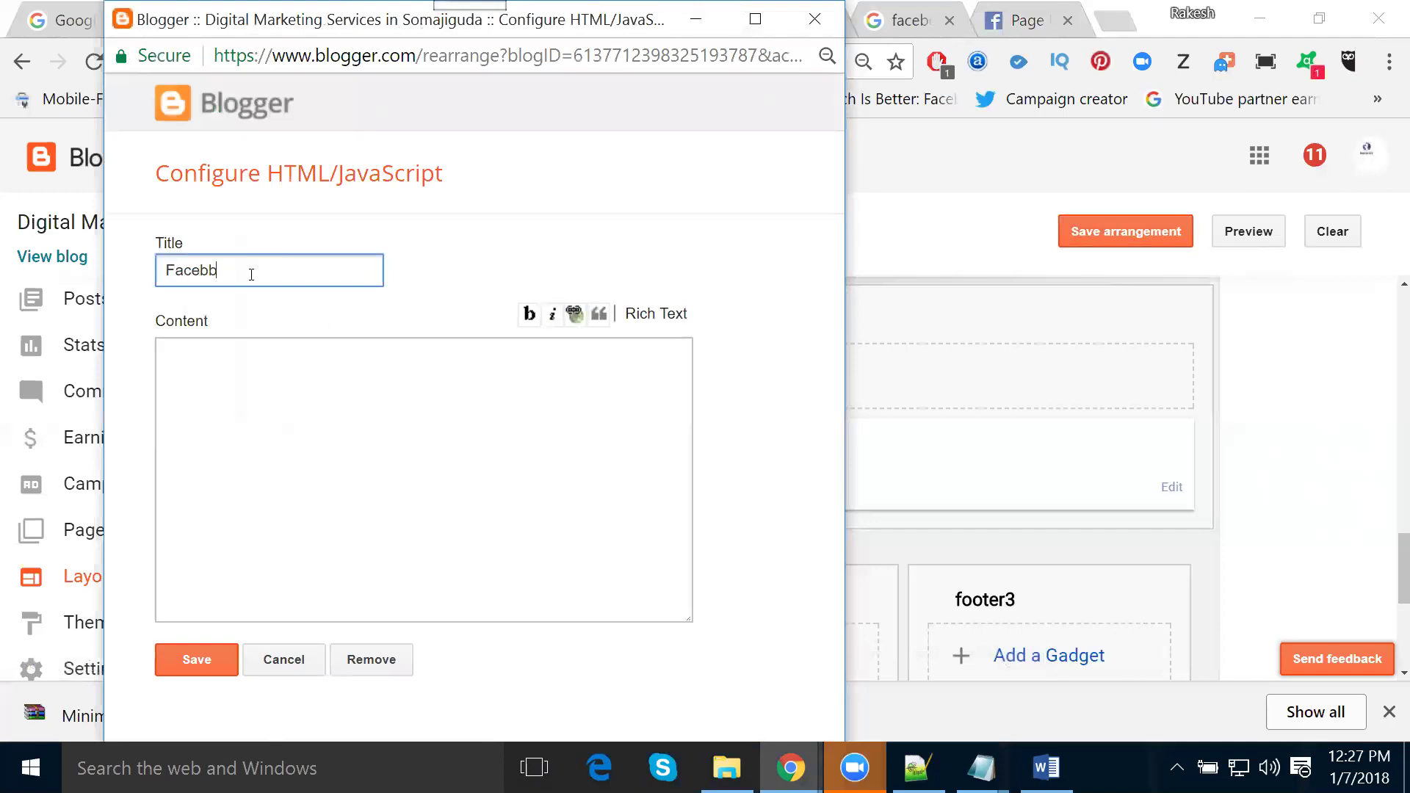
{"action": "left_click", "coordinate": [268, 384]}
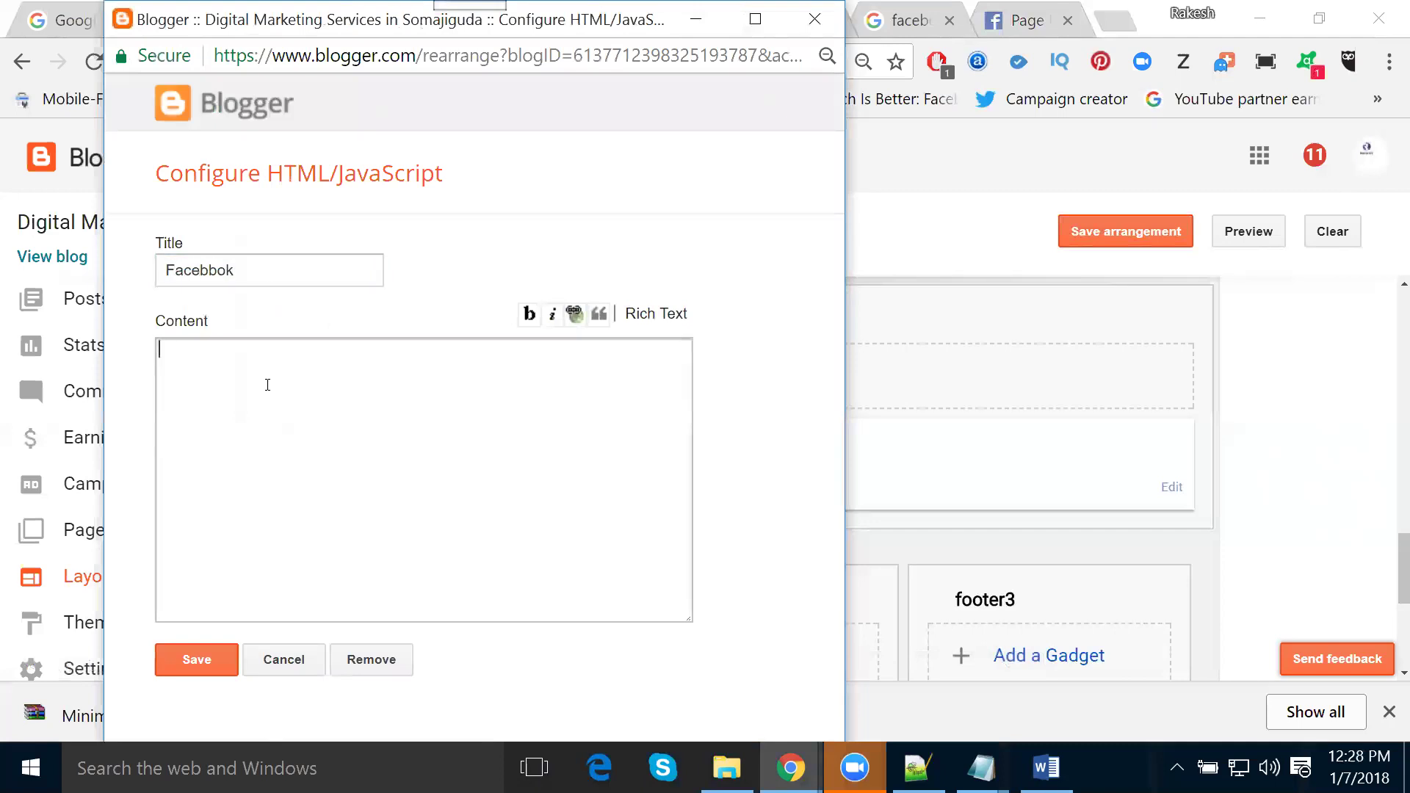
{"action": "key", "text": "ctrl+v"}
{"action": "left_click", "coordinate": [181, 652]}
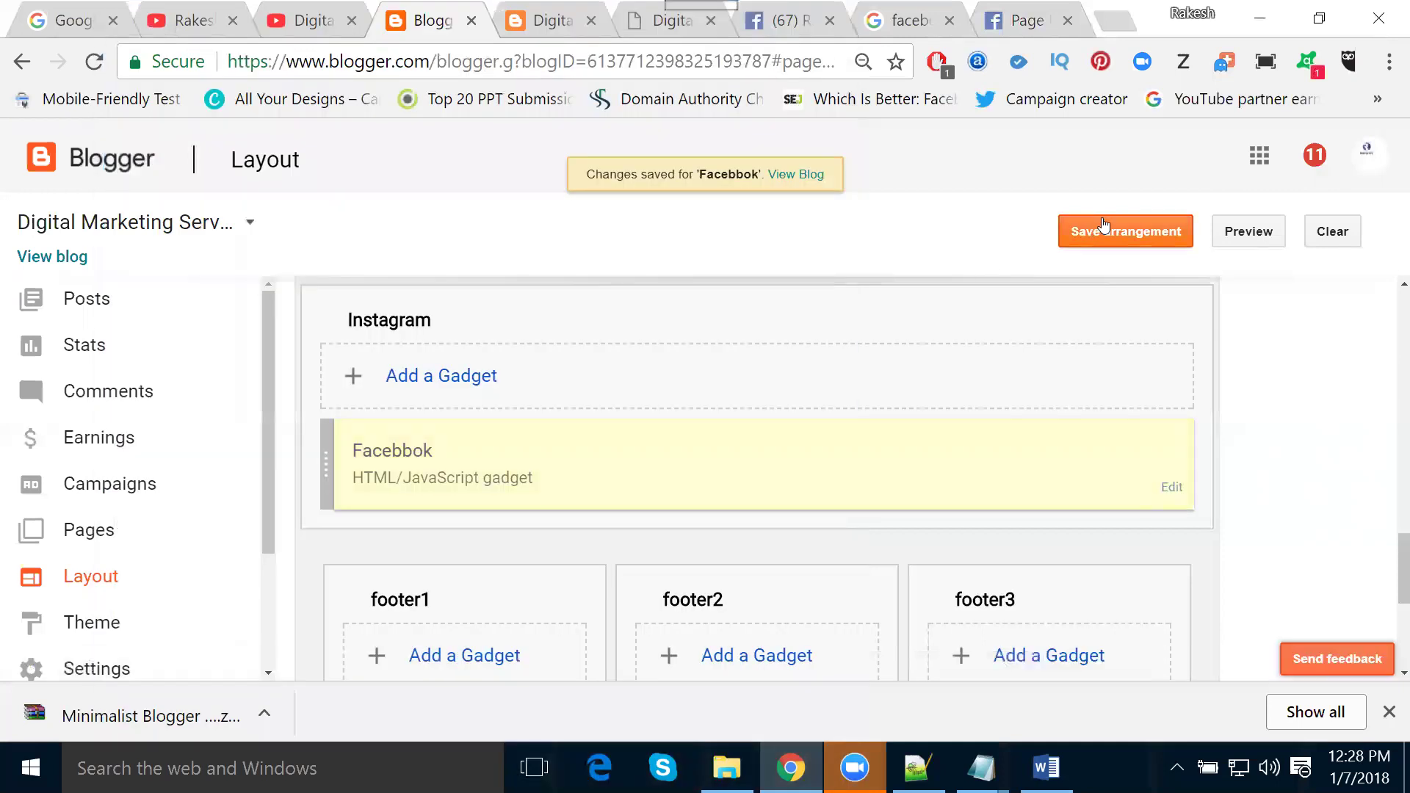
Correct the gadget's title to Facebook, save it and save the layout arrangement
{"action": "left_click", "coordinate": [1171, 498]}
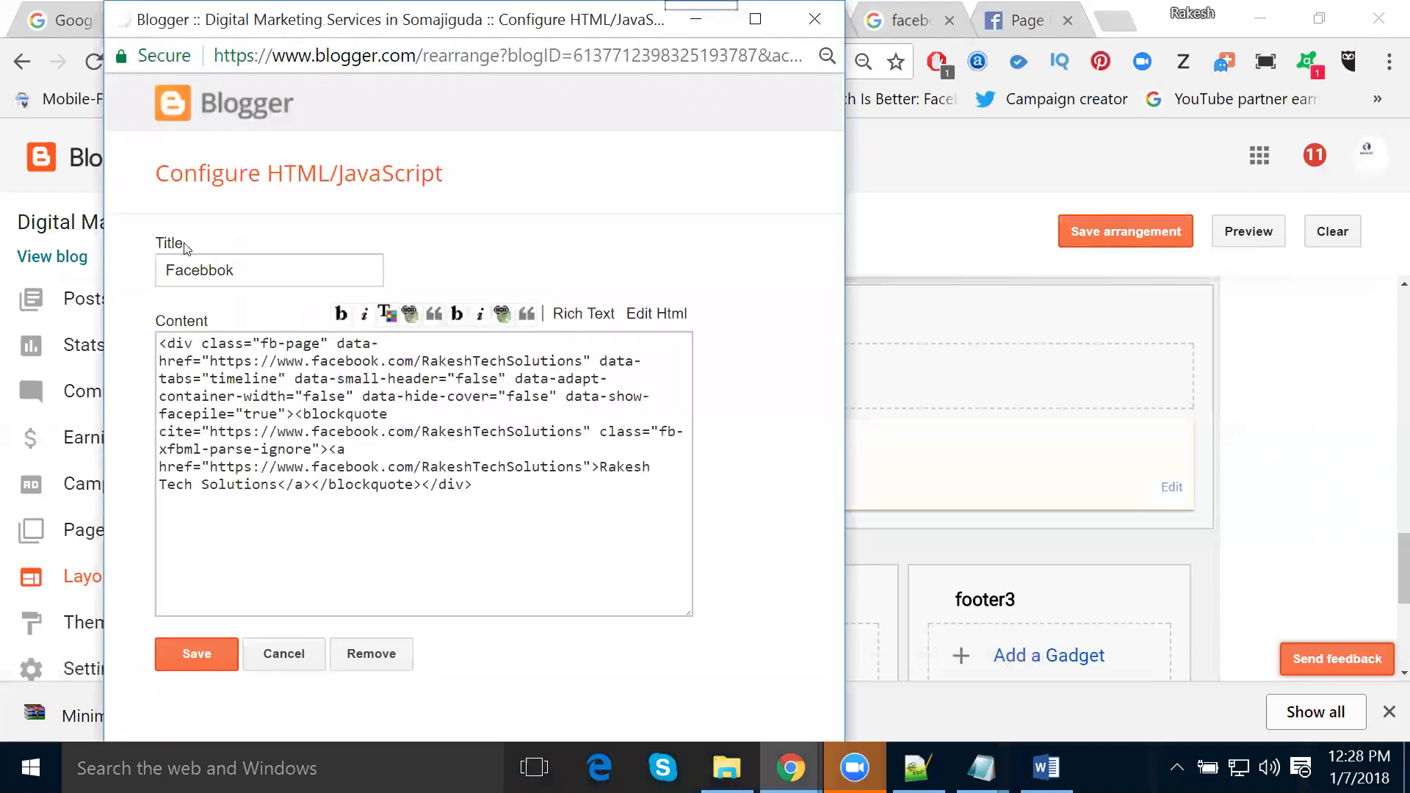
{"action": "left_click", "coordinate": [217, 268]}
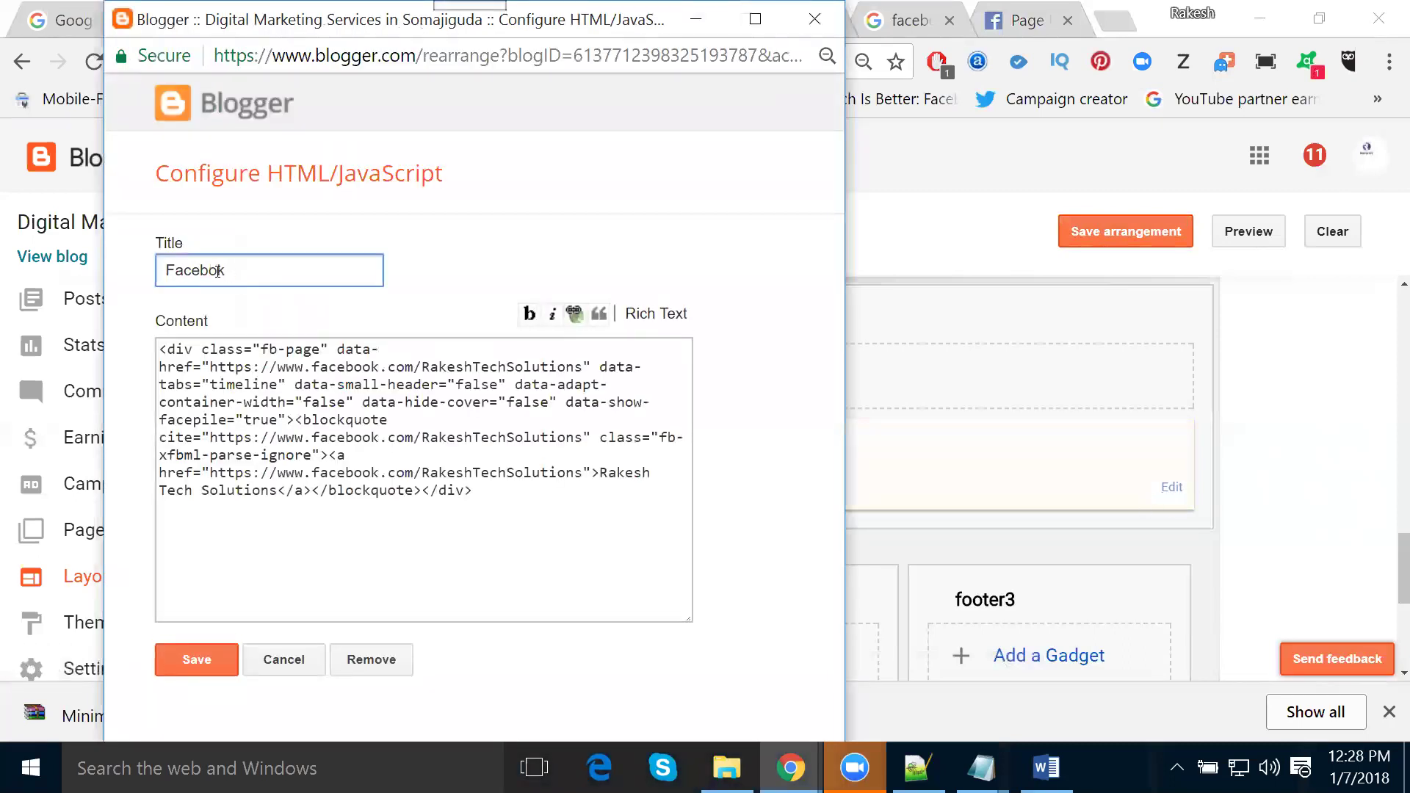
{"action": "left_click", "coordinate": [199, 660]}
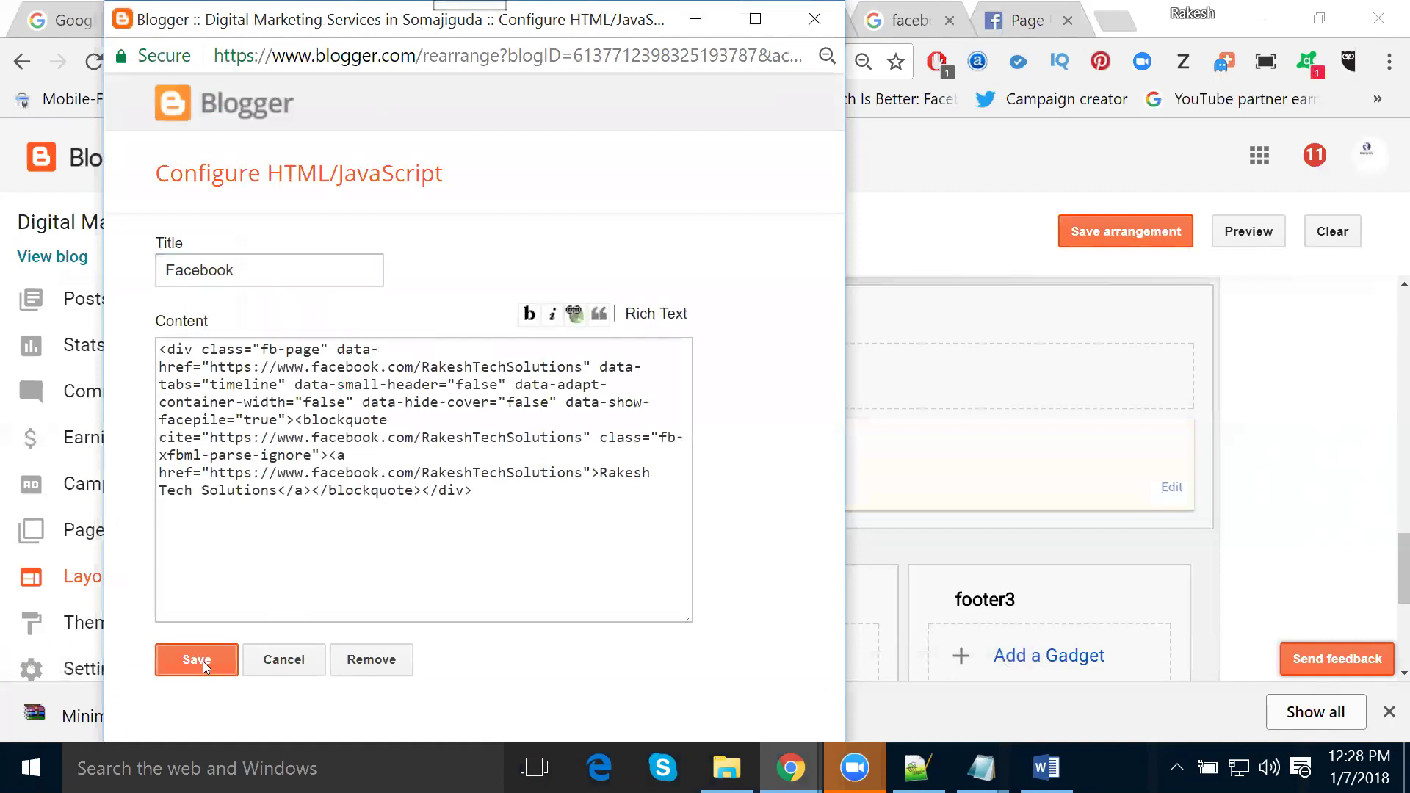
{"action": "left_click", "coordinate": [1097, 241]}
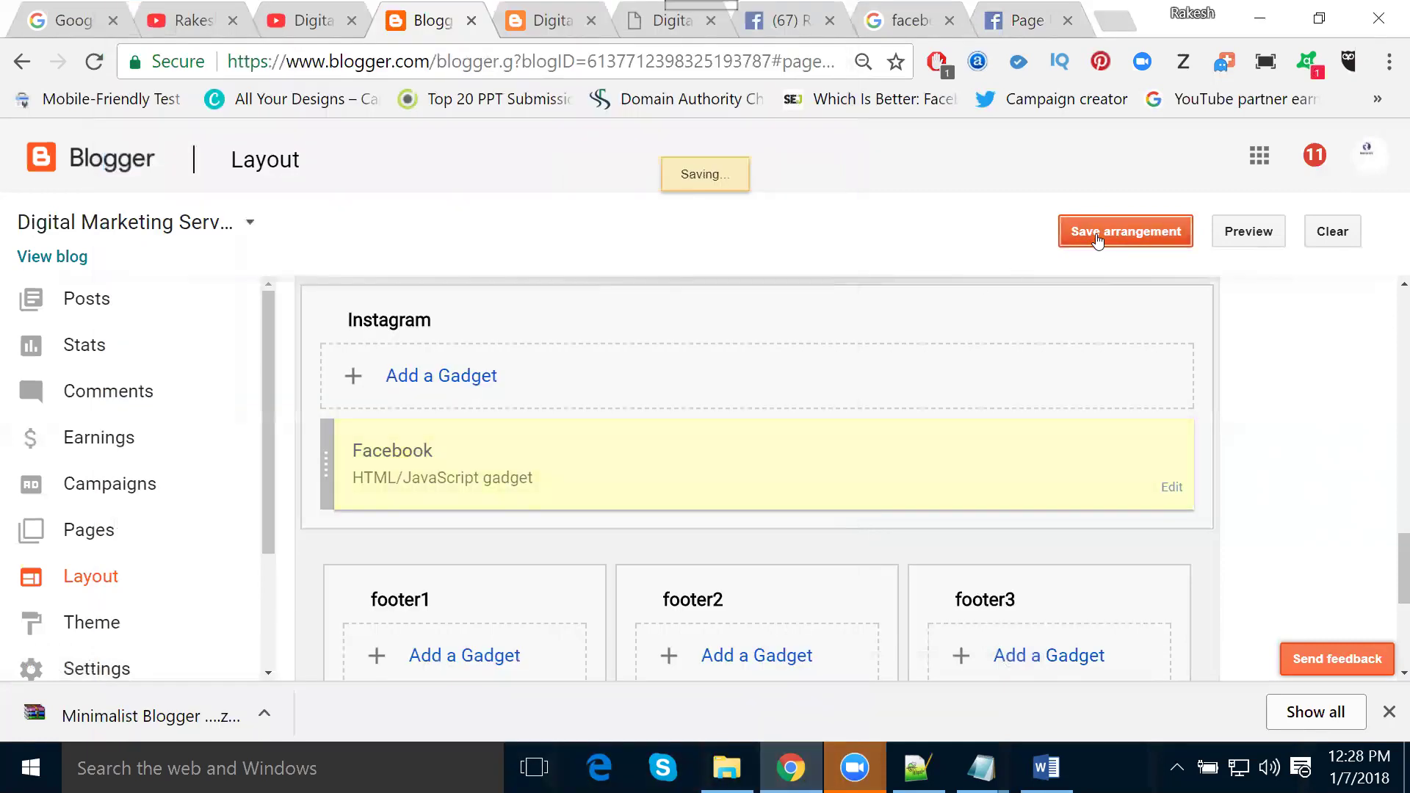
Check the Facebook gadget on the live blog and remove that gadget from the Instagram section of the layout
{"action": "left_click", "coordinate": [547, 16]}
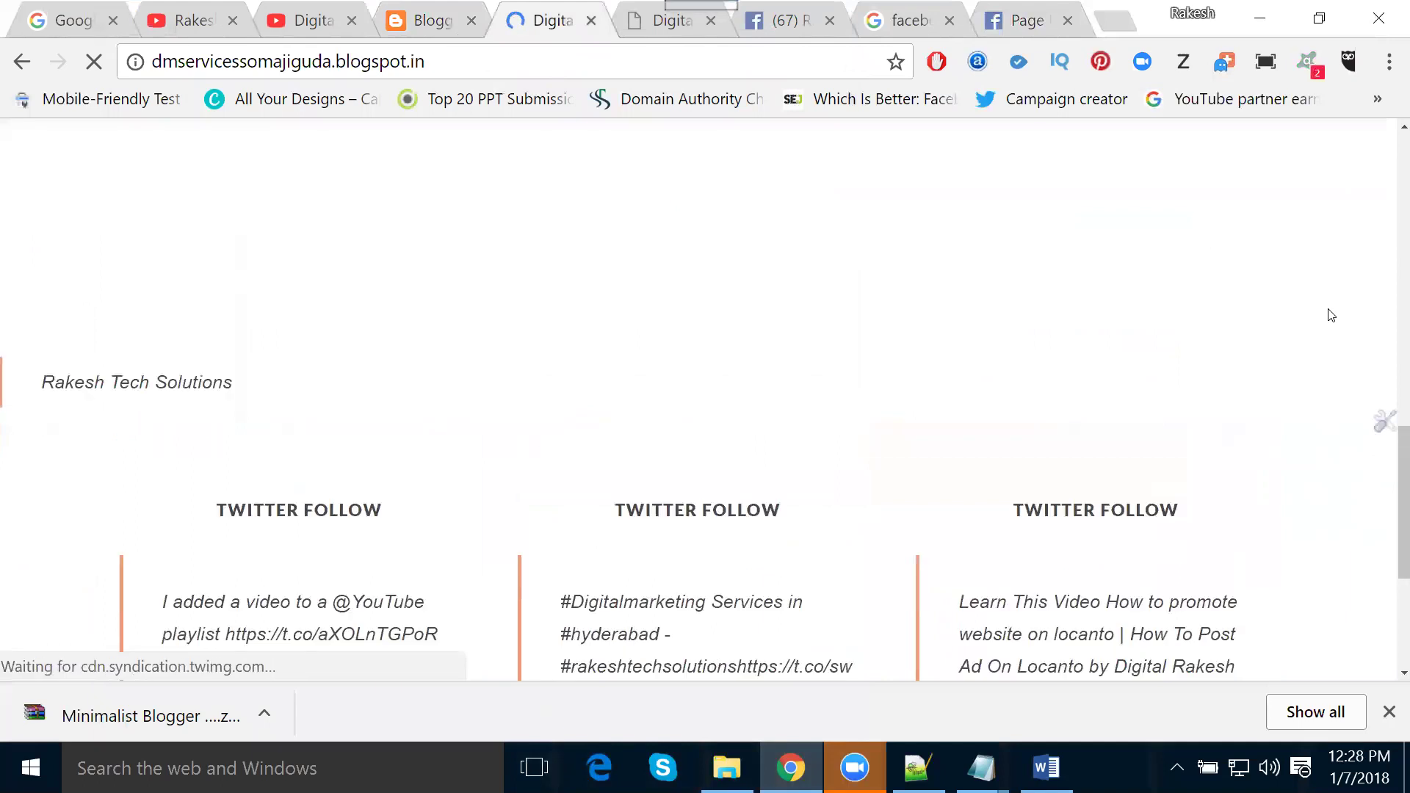
{"action": "scroll", "coordinate": [1260, 352], "scroll_direction": "down", "scroll_amount": 4}
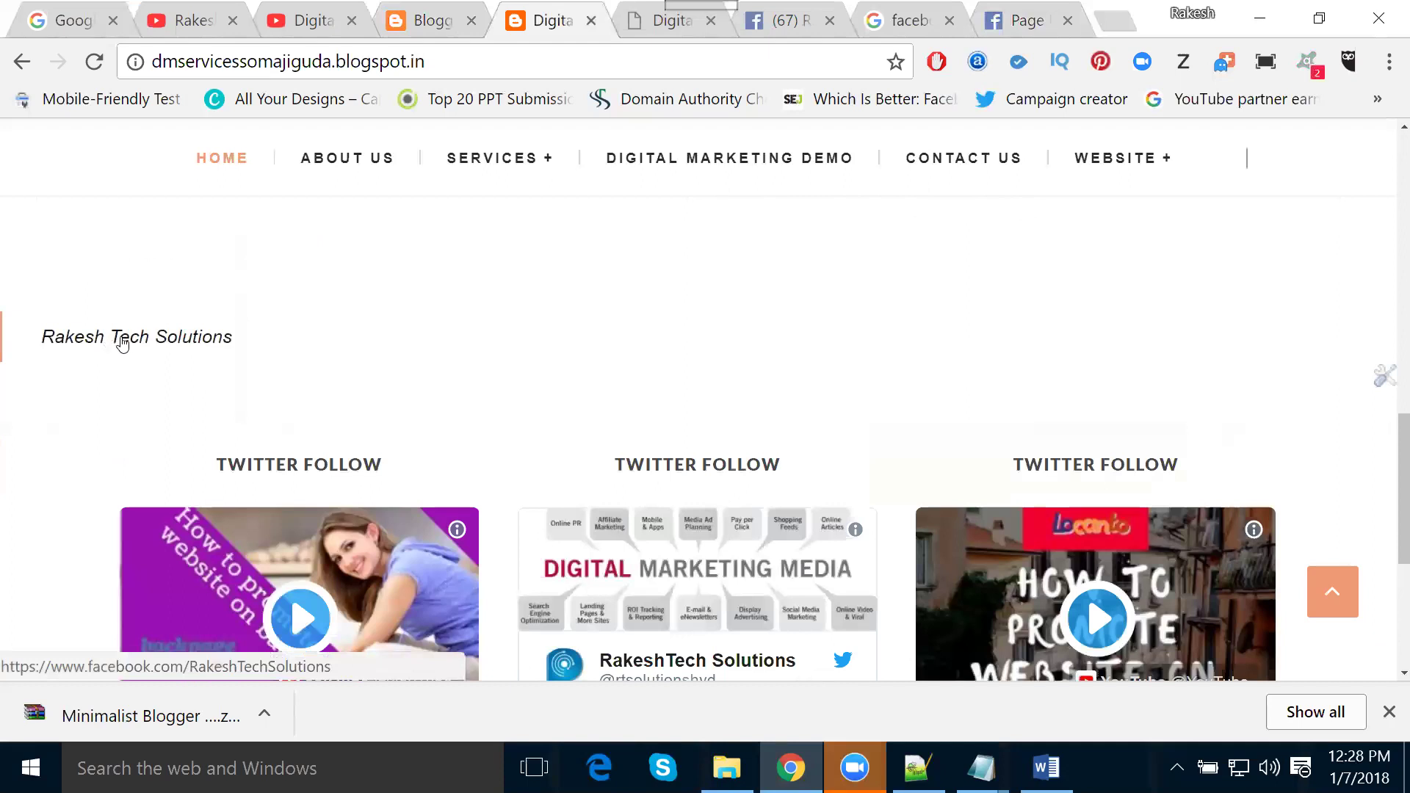
{"action": "left_click", "coordinate": [410, 33]}
{"action": "scroll", "coordinate": [660, 330], "scroll_direction": "down", "scroll_amount": 3}
{"action": "scroll", "coordinate": [639, 335], "scroll_direction": "up", "scroll_amount": 2}
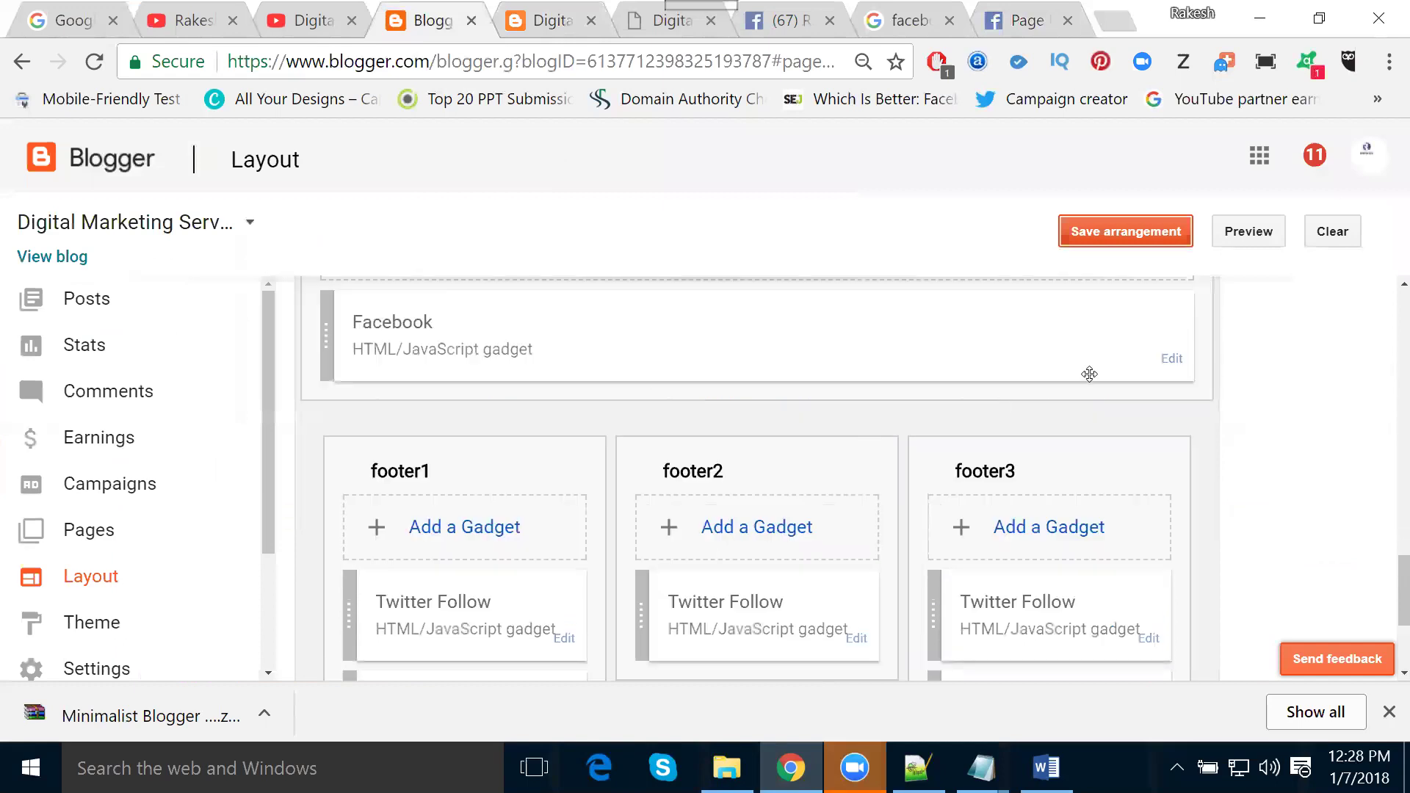
{"action": "left_click", "coordinate": [1173, 359]}
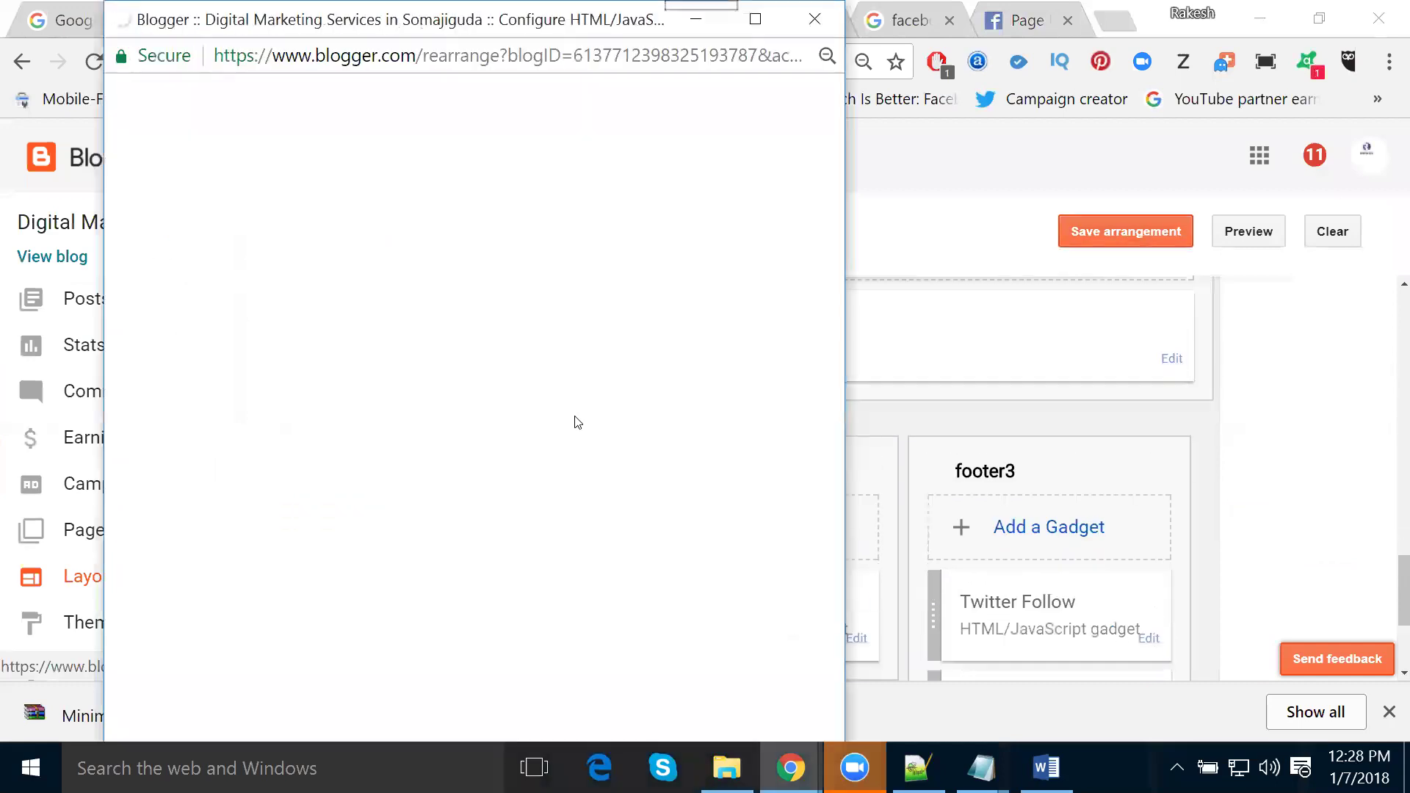
{"action": "left_click", "coordinate": [394, 657]}
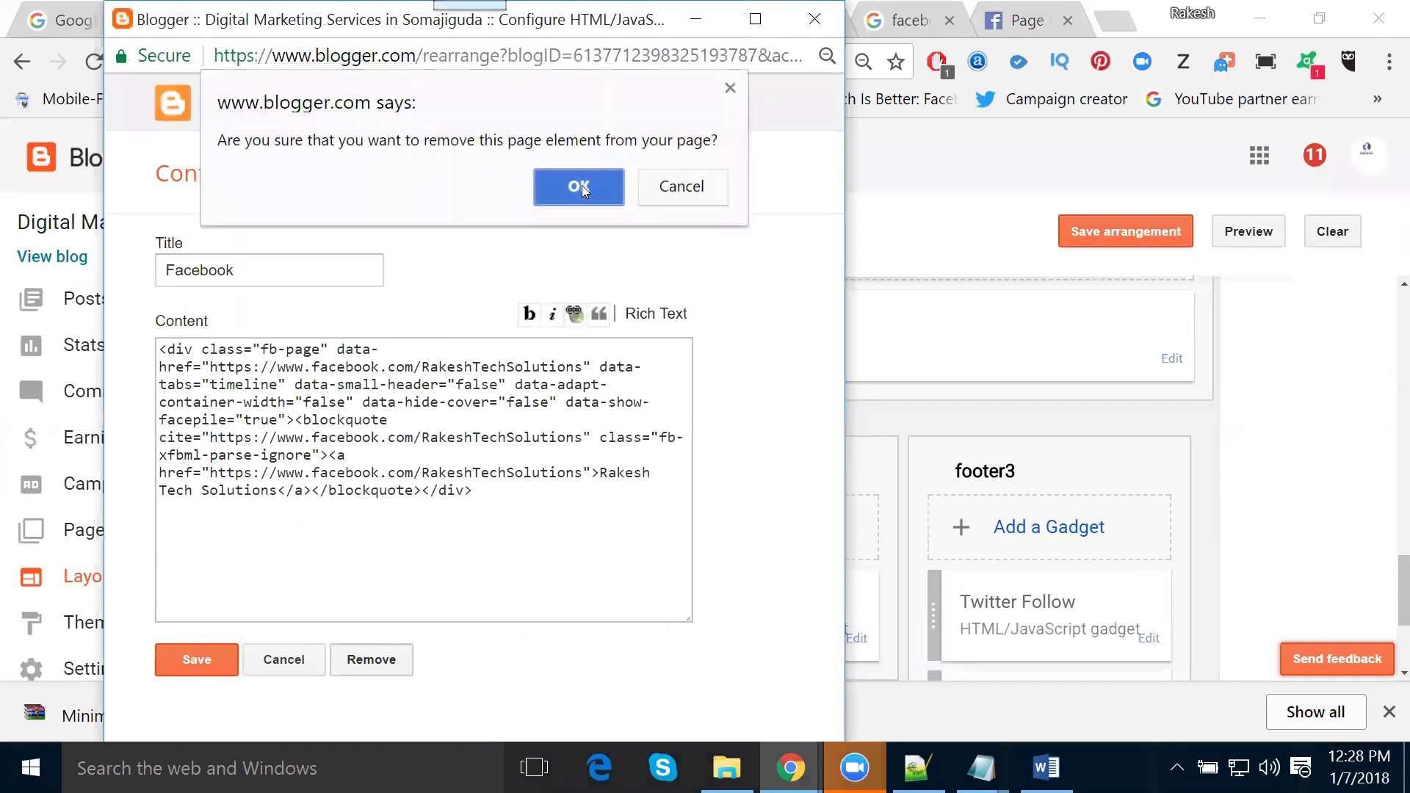
{"action": "left_click", "coordinate": [579, 186]}
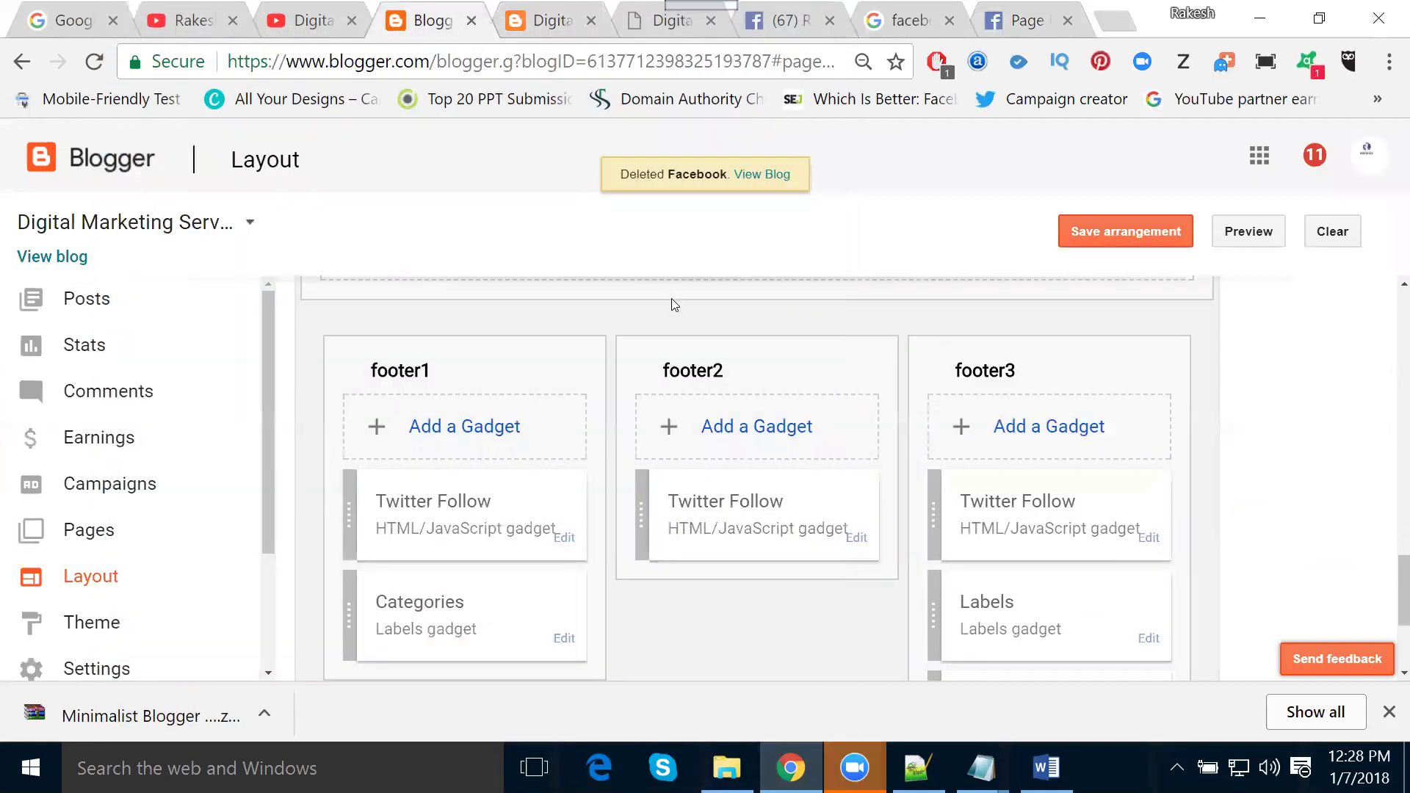
Add an HTML/JavaScript gadget titled Facebook with the copied fb-page code to the Instagram section and save it
{"action": "scroll", "coordinate": [672, 298], "scroll_direction": "up", "scroll_amount": 2}
{"action": "left_click", "coordinate": [422, 384]}
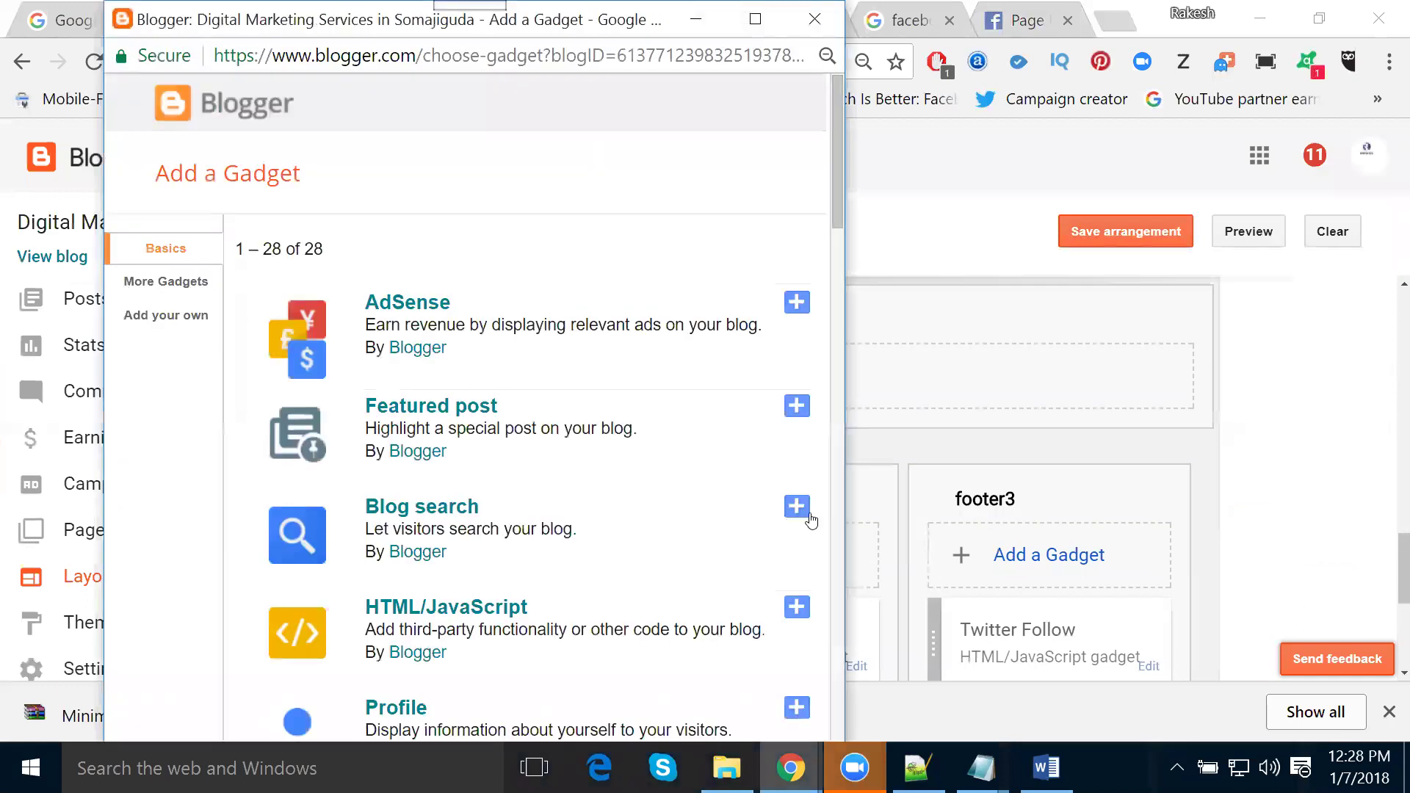
{"action": "left_click", "coordinate": [799, 608]}
{"action": "left_click", "coordinate": [302, 411]}
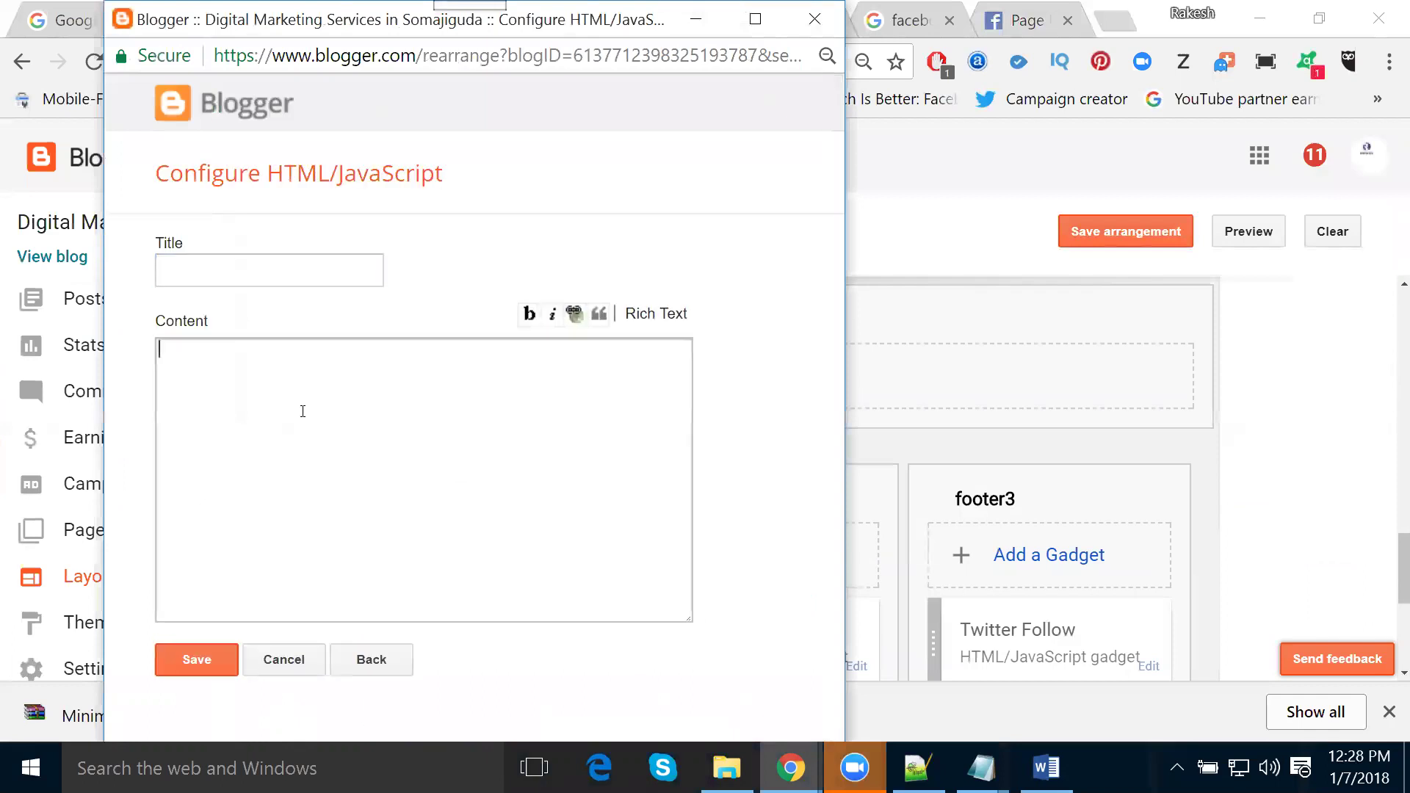
{"action": "type", "text": "<div class=\"fb-page\" data-href=\"https://www.facebook.com/RakeshTechSolutions\" data-tabs=\"timeline\" data-small-header=\"false\" data-adapt-container-width=\"false\" data-hide-cover=\"false\" data-show-facepile=\"true\"><blockquote cite=\"https://www.facebook.com/RakeshTechSolutions\" class=\"fb-xfbml-parse-ignore\"><a href=\"https://www.facebook.com/RakeshTechSolutions\">Rakesh Tech Solutions</a></blockquote></div>"}
{"action": "left_click", "coordinate": [255, 269]}
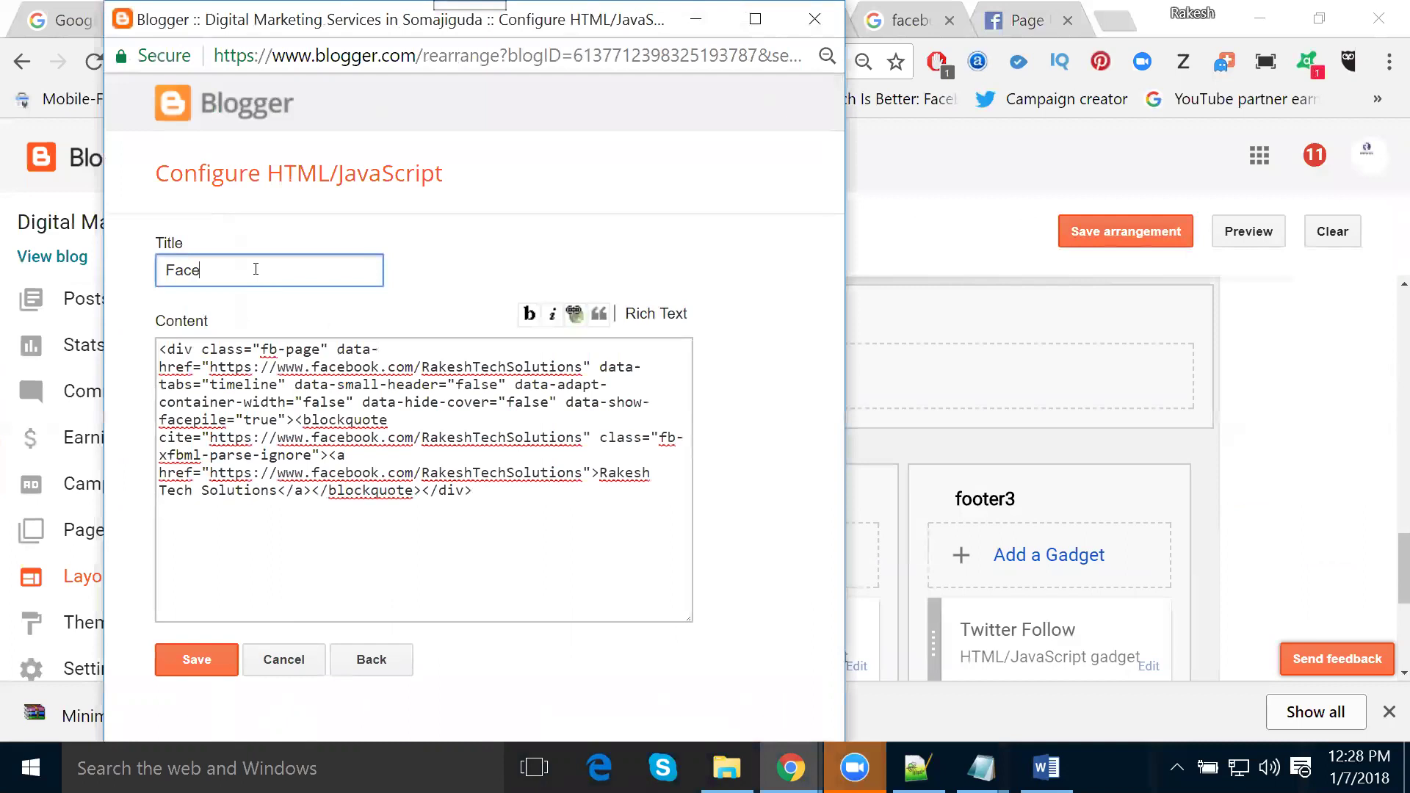
{"action": "left_click", "coordinate": [180, 651]}
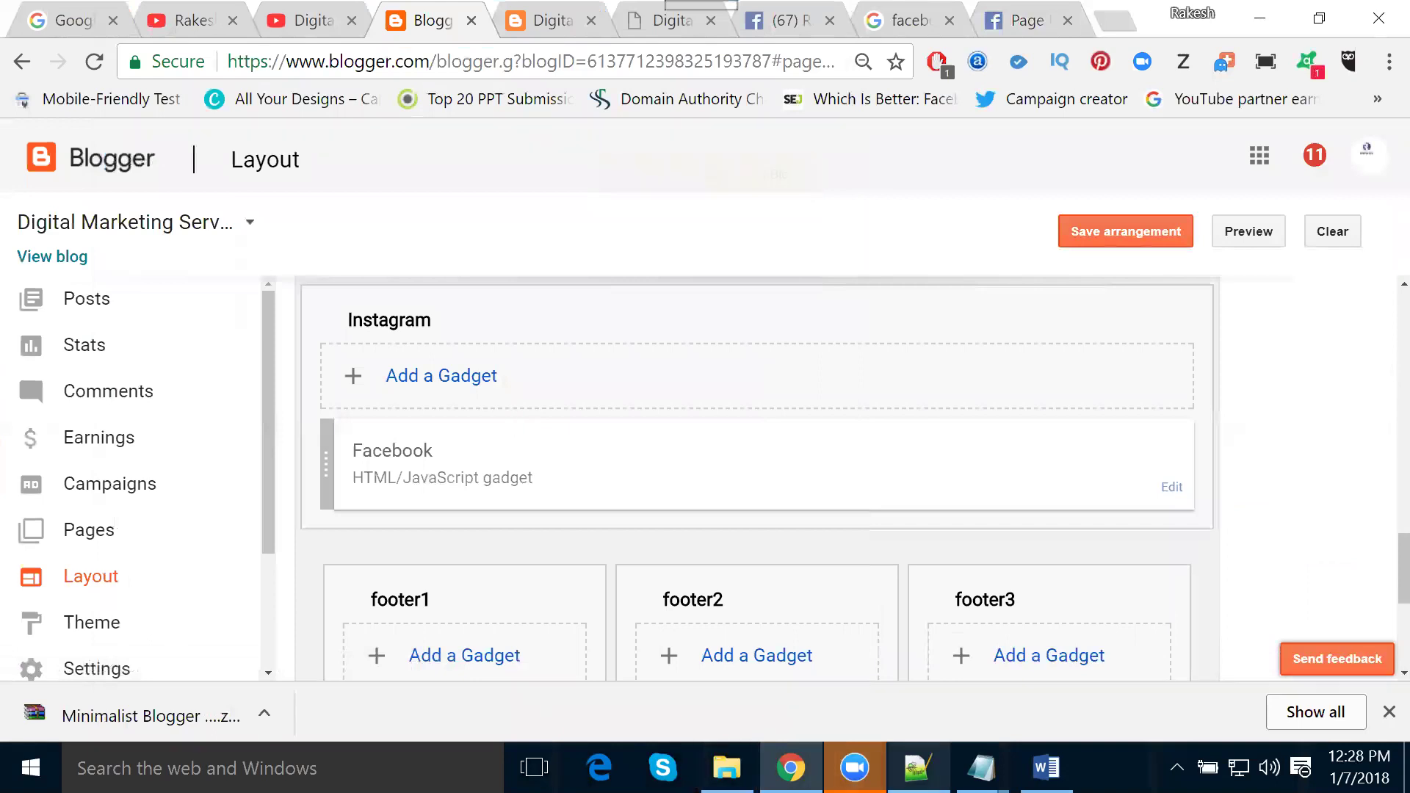
Copy the JavaScript SDK code block, from the fb-root div to the closing script tag, from the Page Plugin code dialog
{"action": "left_click", "coordinate": [1038, 20]}
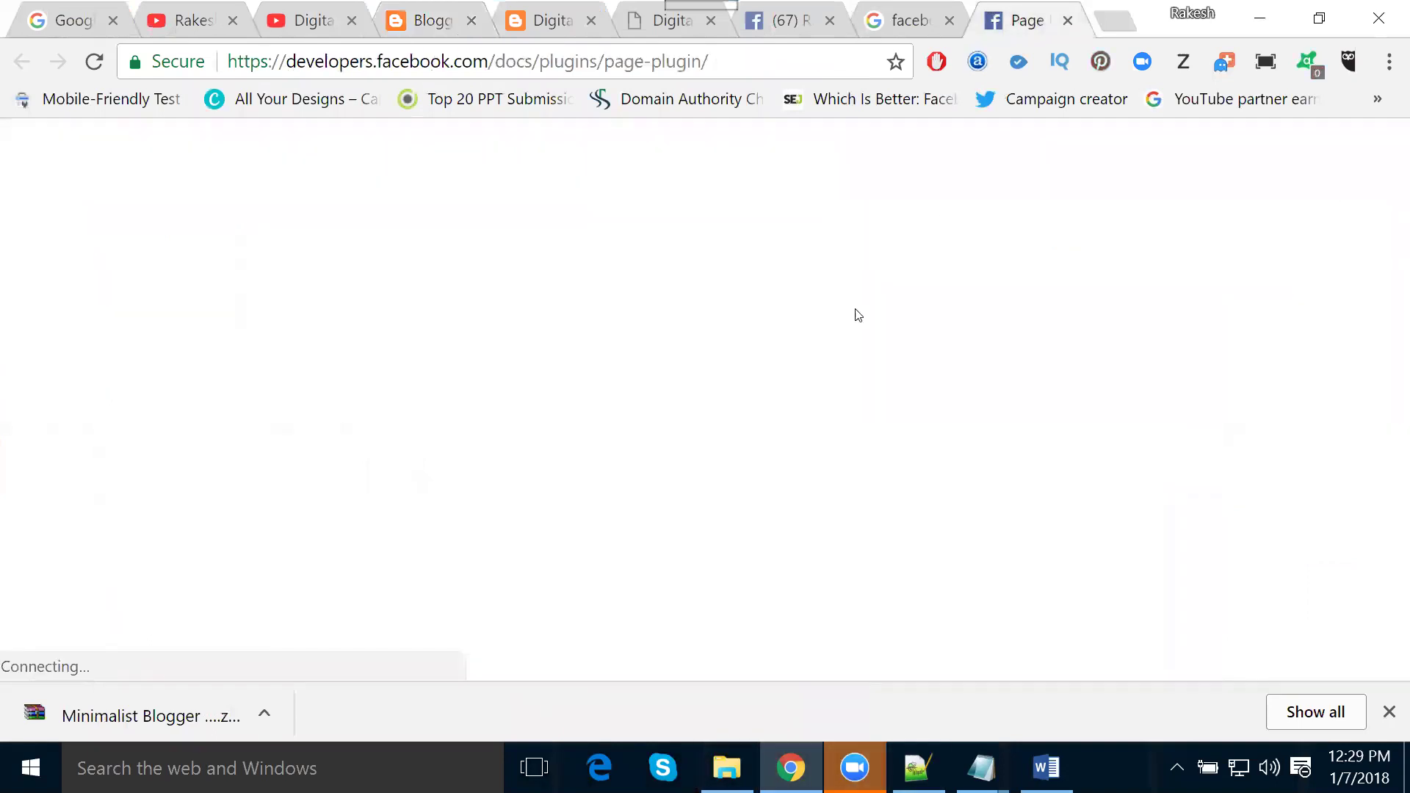
{"action": "scroll", "coordinate": [794, 350], "scroll_direction": "up", "scroll_amount": 2}
{"action": "left_click_drag", "start_coordinate": [768, 460], "coordinate": [258, 249]}
{"action": "key", "text": "ctrl+c"}
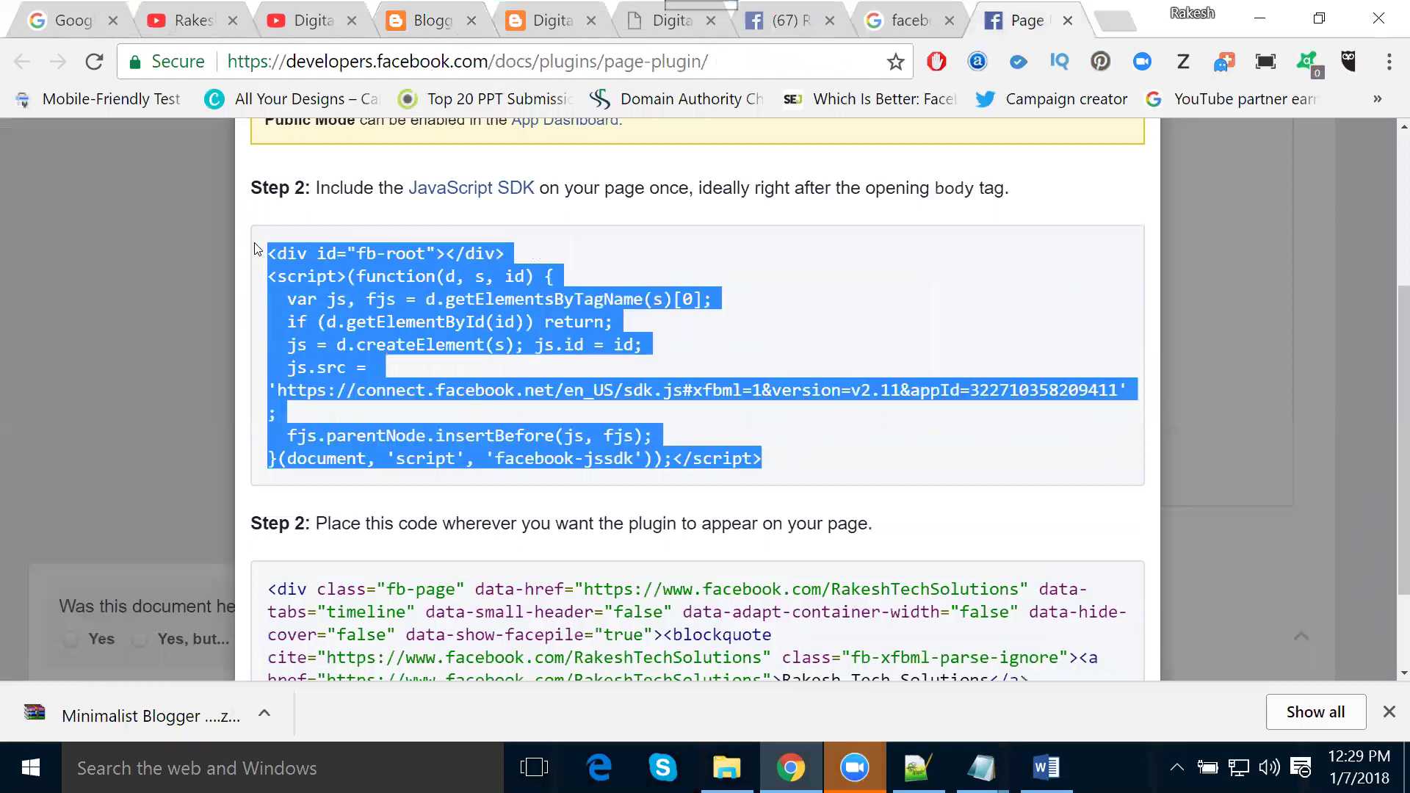
Add an untitled HTML/JavaScript gadget containing the copied JavaScript SDK code to the Instagram section and save it
{"action": "left_click", "coordinate": [431, 28]}
{"action": "left_click", "coordinate": [445, 378]}
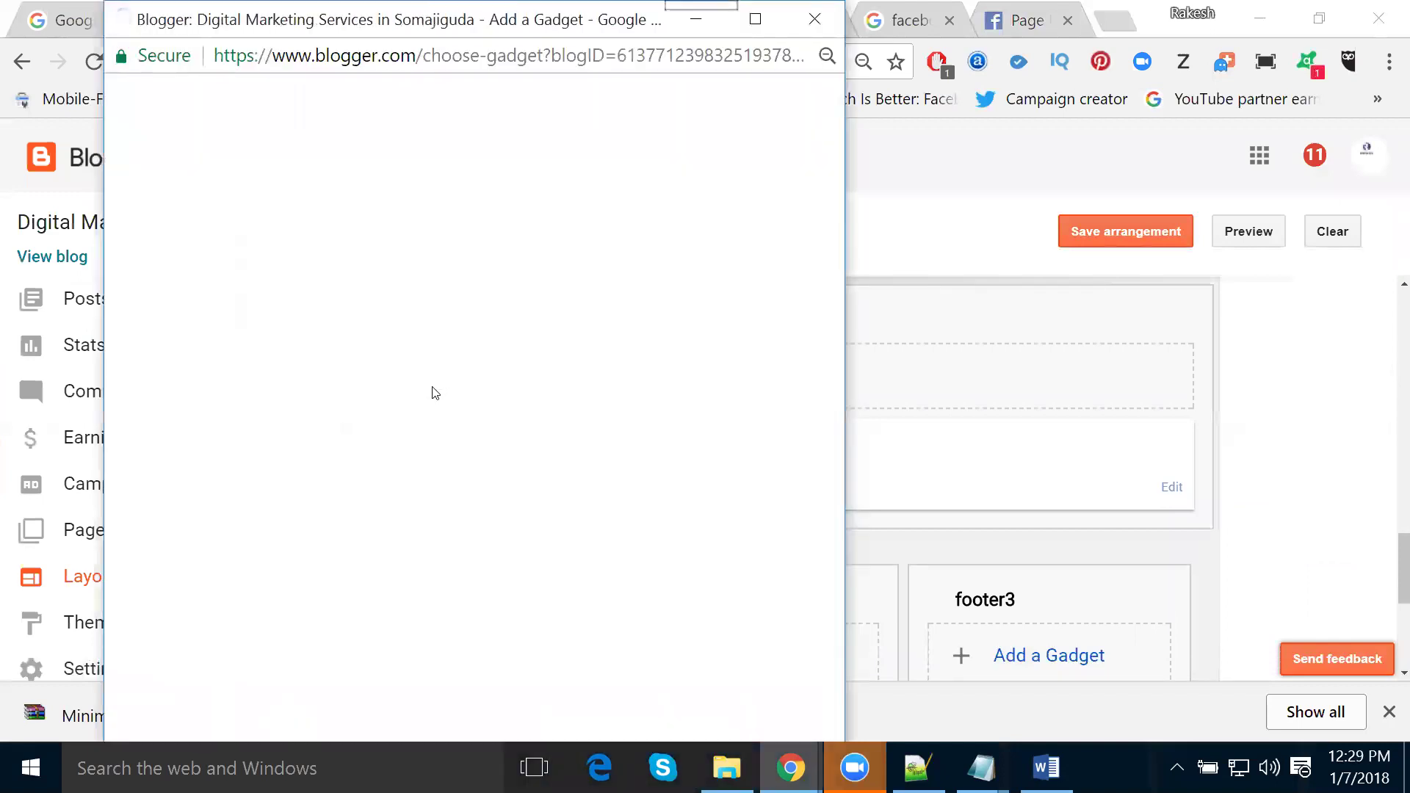
{"action": "left_click", "coordinate": [795, 607]}
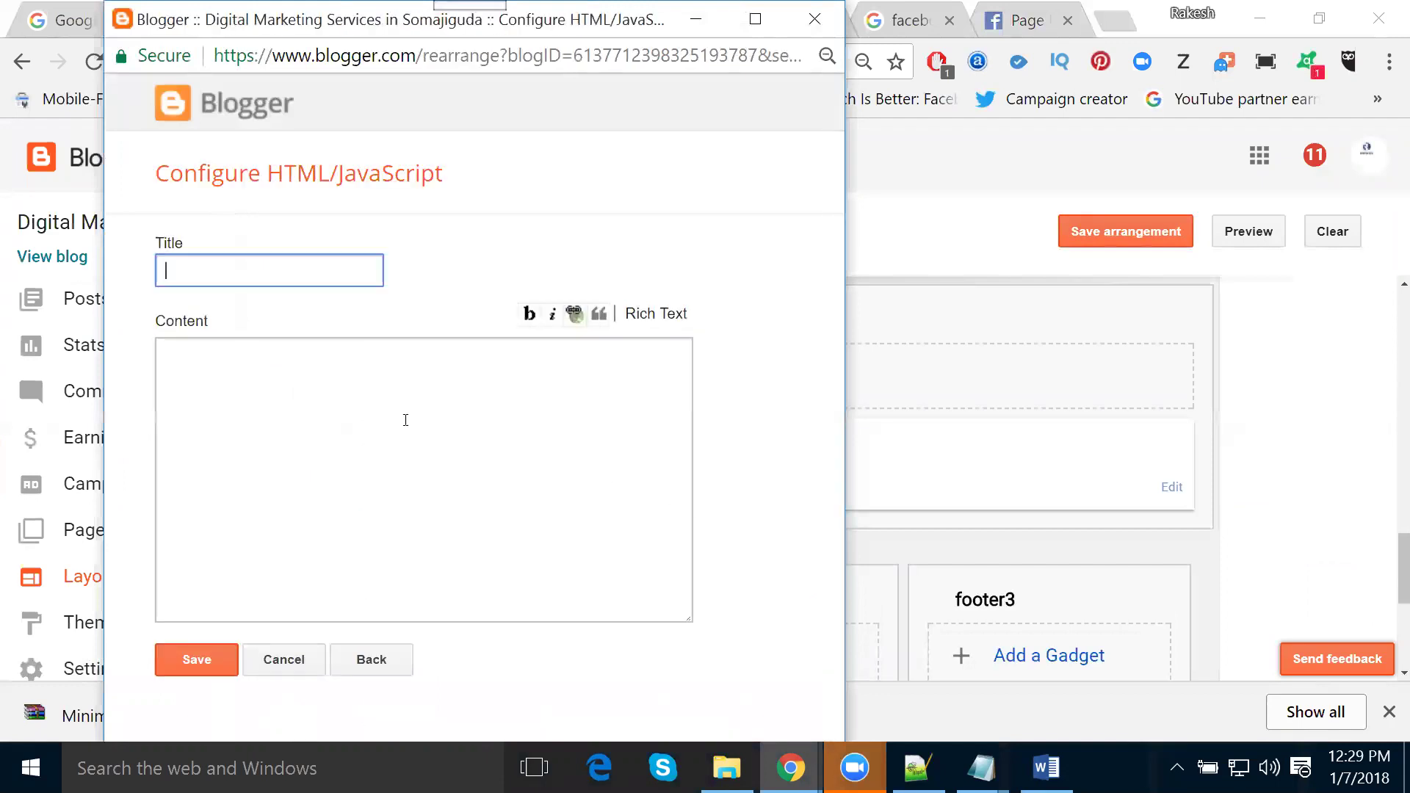
{"action": "left_click", "coordinate": [406, 420]}
{"action": "key", "text": "ctrl+v"}
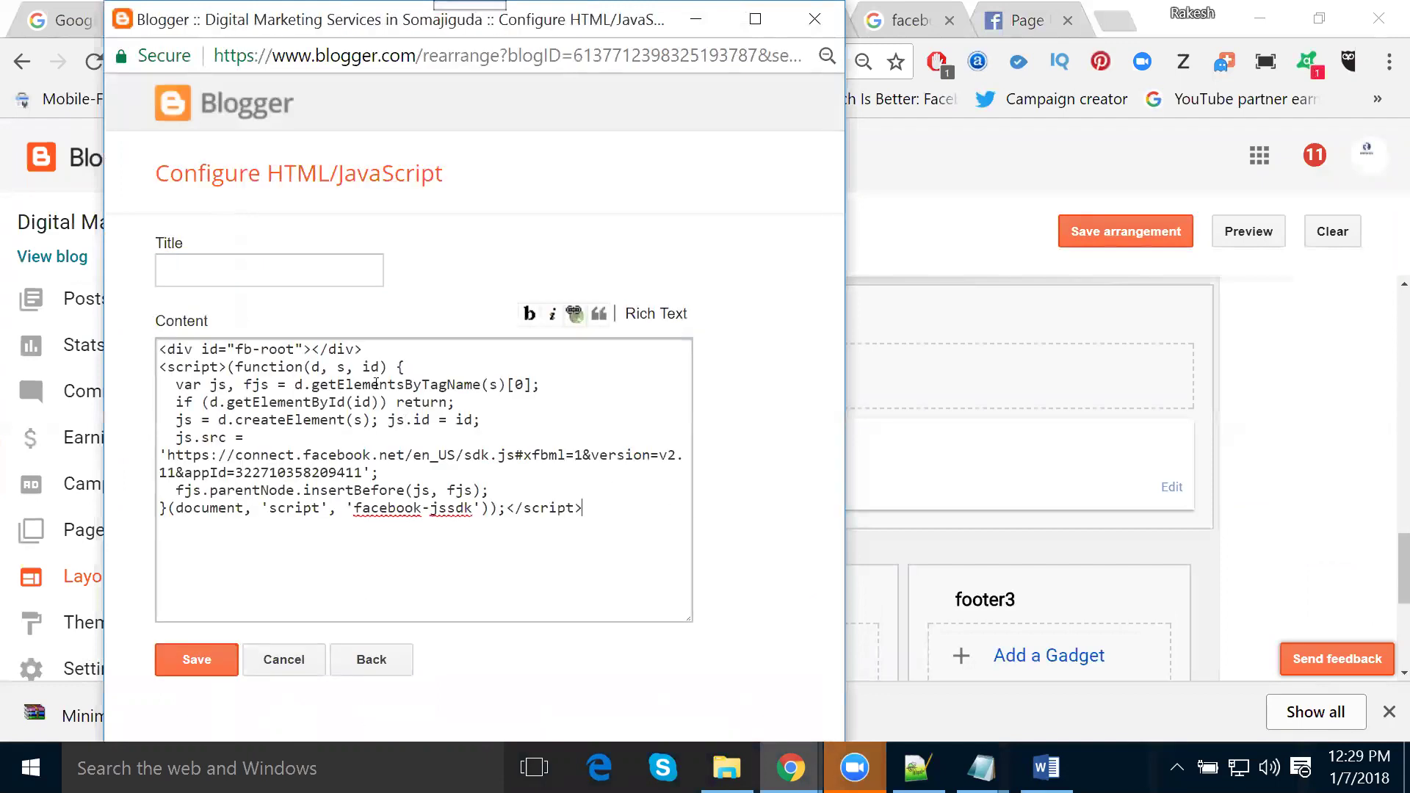
{"action": "left_click", "coordinate": [210, 657]}
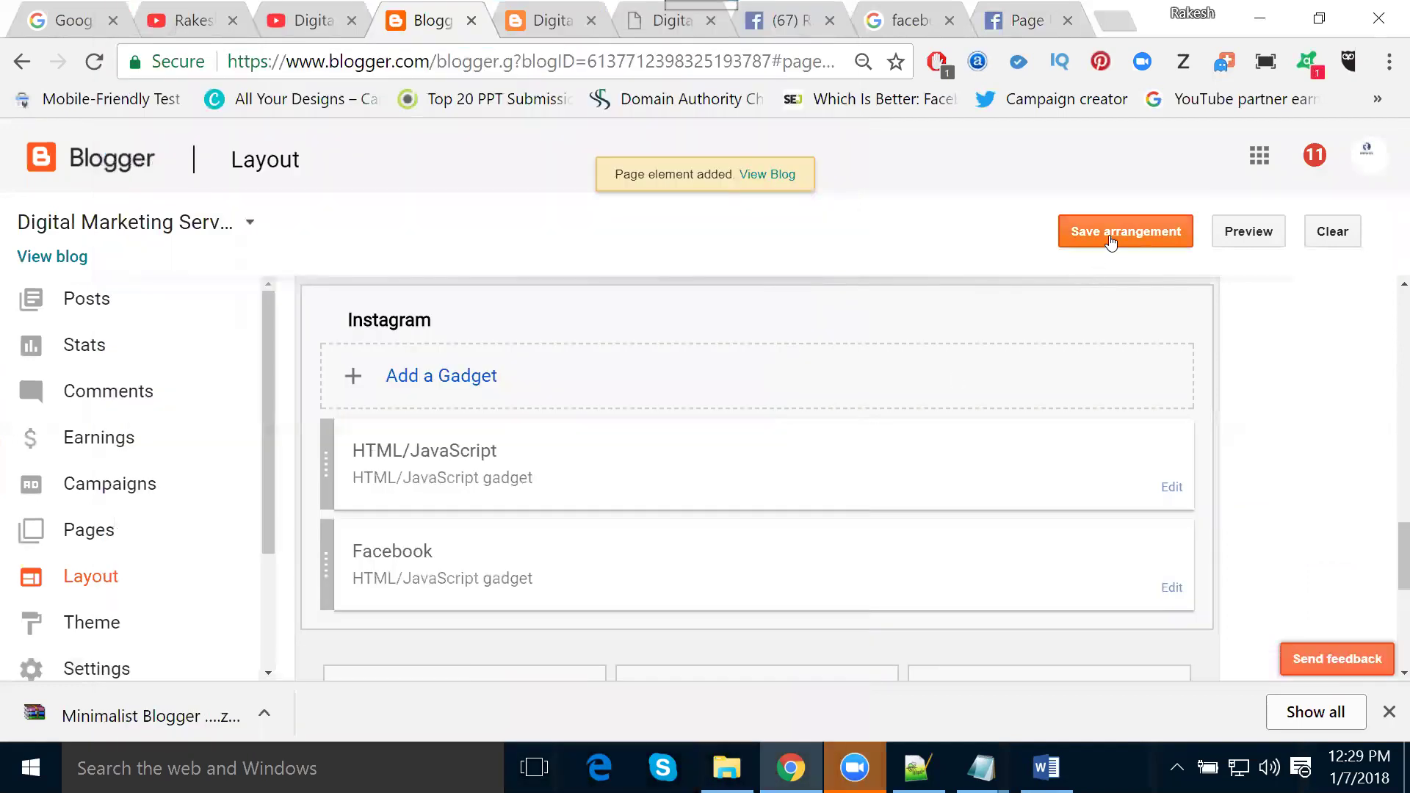
Save the layout arrangement and return to the live blog
{"action": "left_click", "coordinate": [1112, 233]}
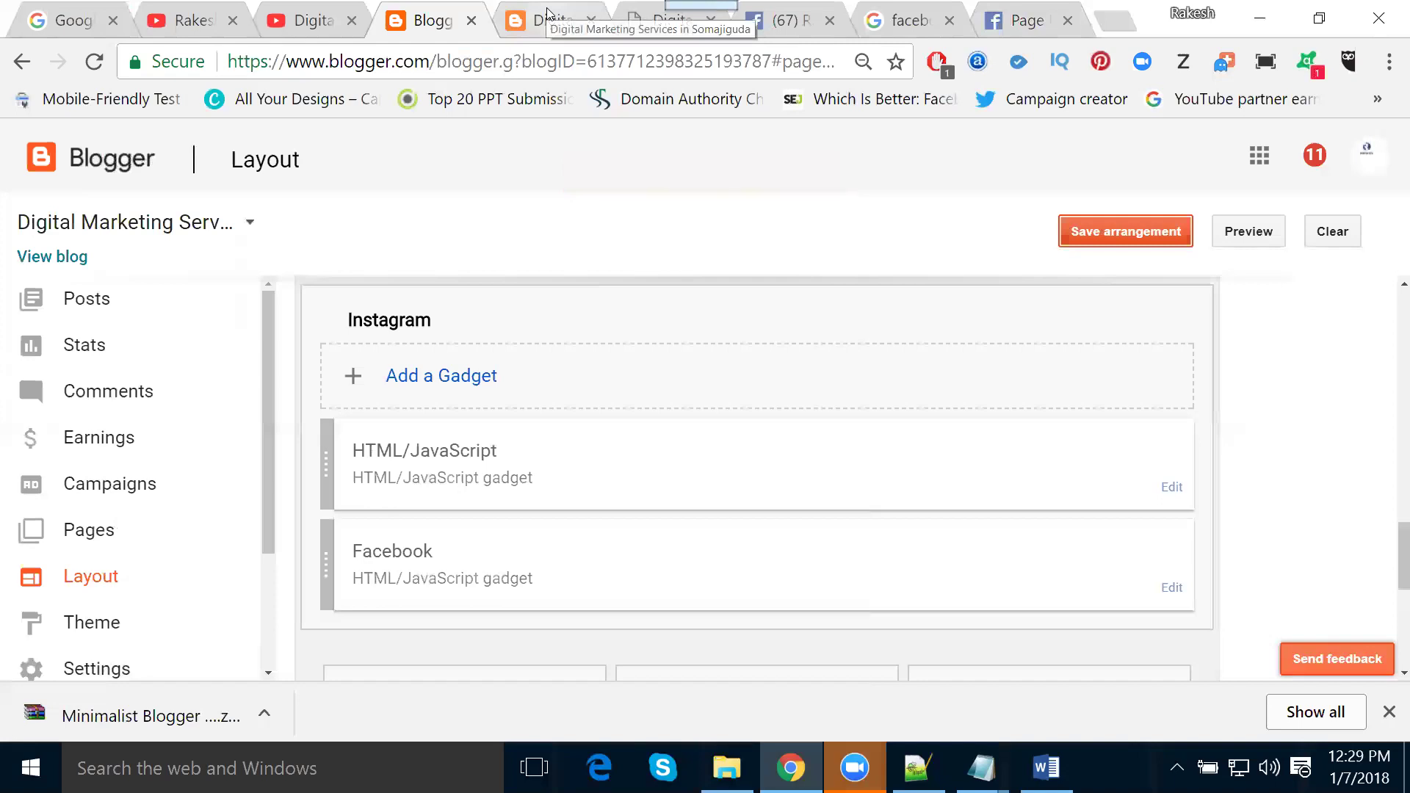
{"action": "left_click", "coordinate": [547, 13]}
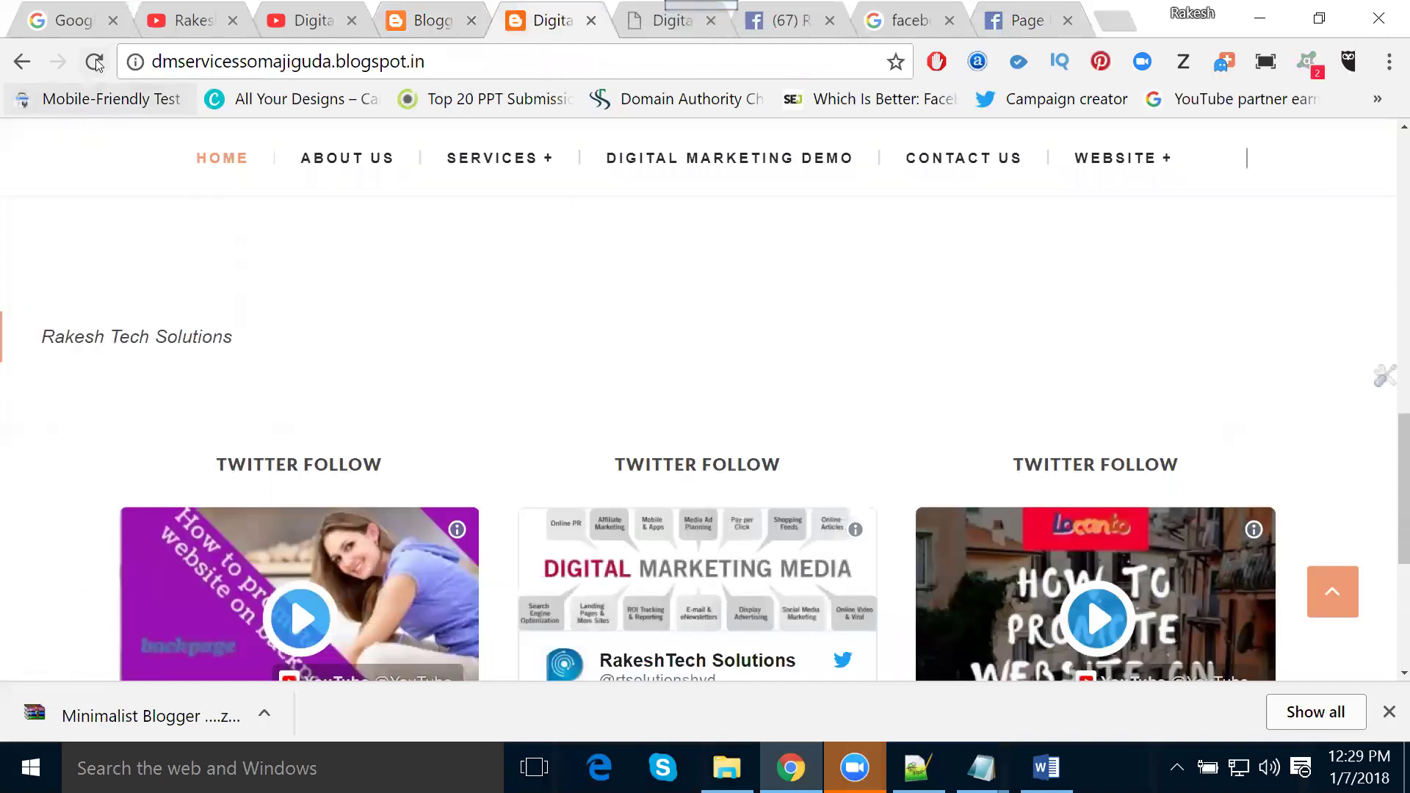